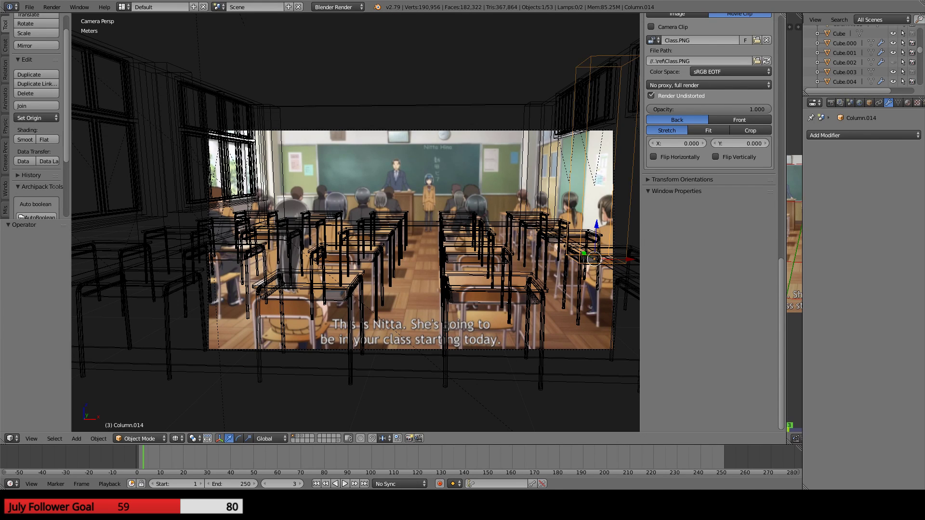
- Widen the clip editor to examine the perspective guide lines over Class.PNG, and close it by merging its area into the 3D view
mouse_move(641, 229)
mouse_down()
mouse_move(785, 229)
mouse_move(641, 233)
mouse_up()
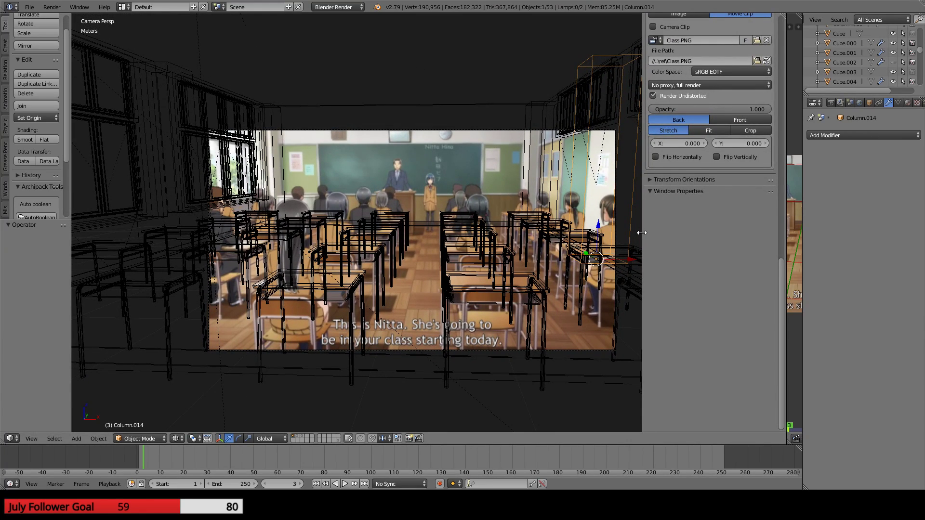
drag(642, 233, 640, 233)
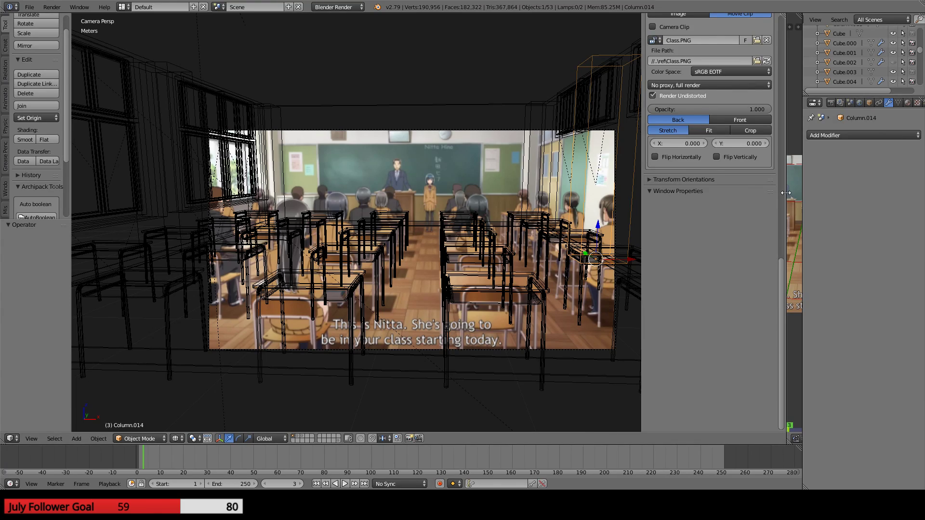
drag(787, 196, 449, 230)
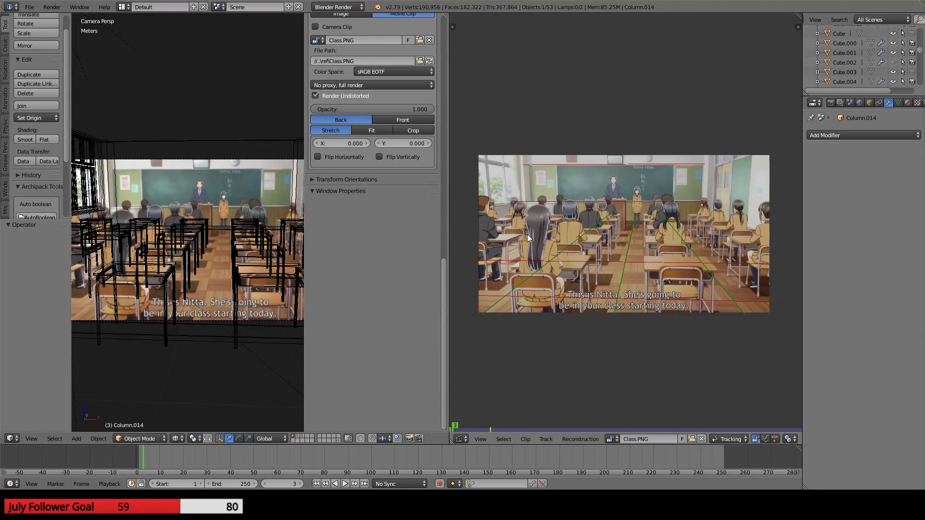
scroll(494, 129, up, 3)
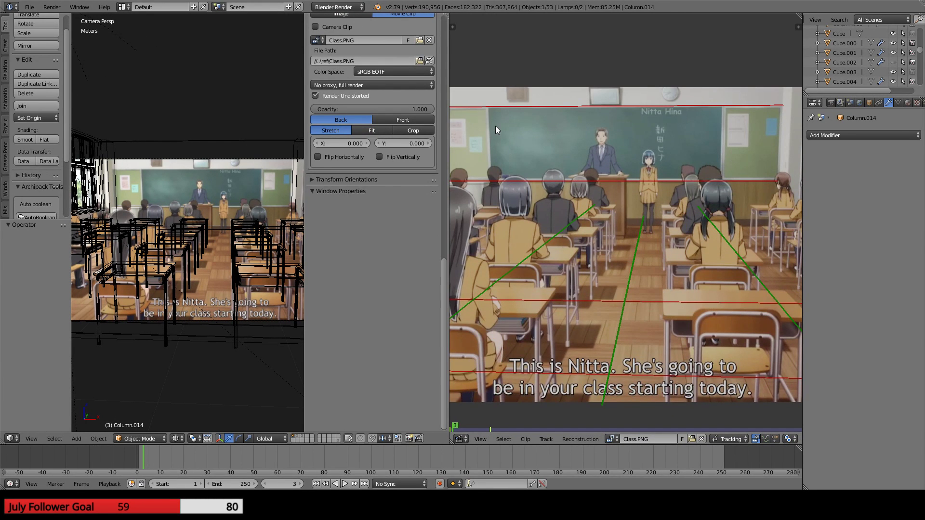
scroll(496, 136, down, 1)
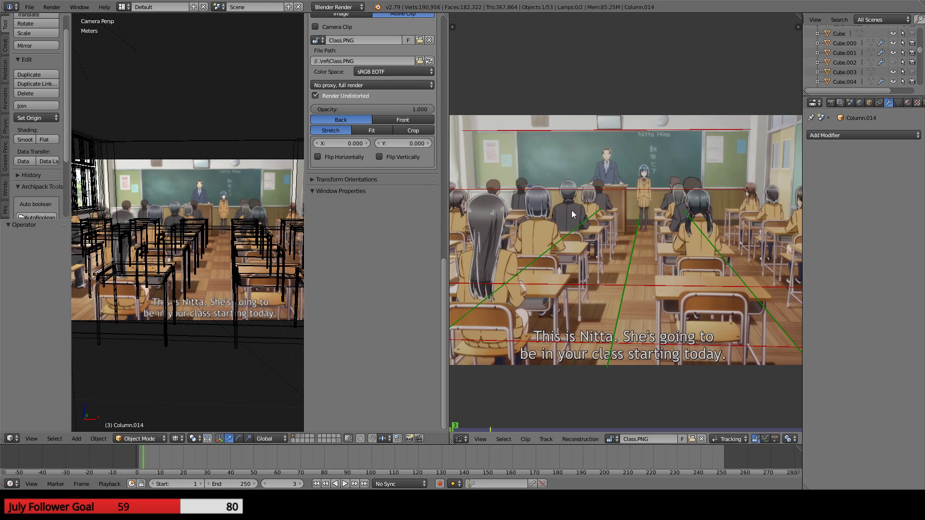
scroll(612, 198, down, 2)
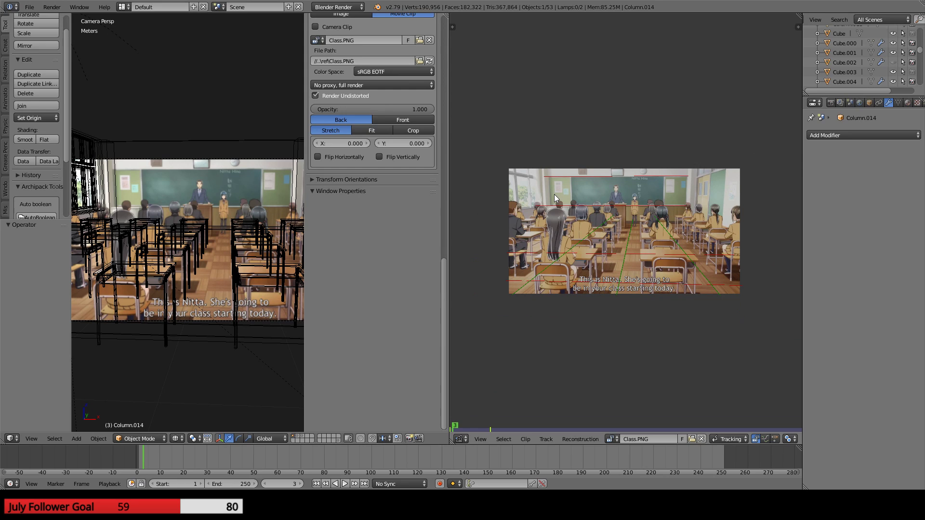
scroll(557, 213, up, 1)
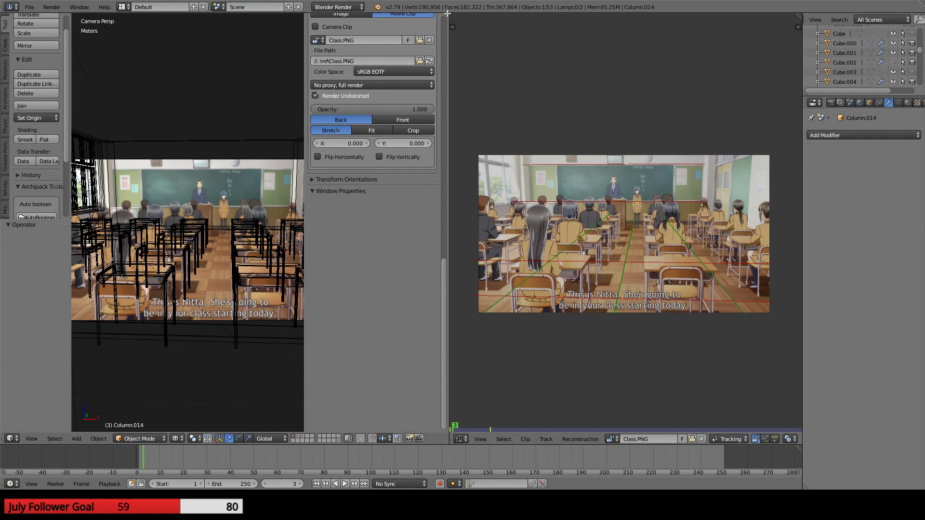
drag(447, 16, 550, 23)
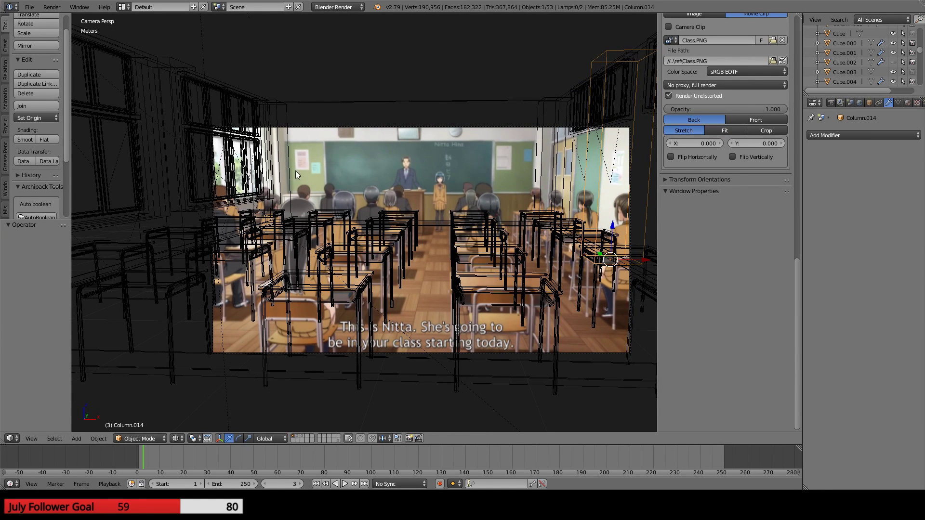
- Examine how the wireframe desks and walls line up with the classroom reference image in the camera view
scroll(395, 269, up, 5)
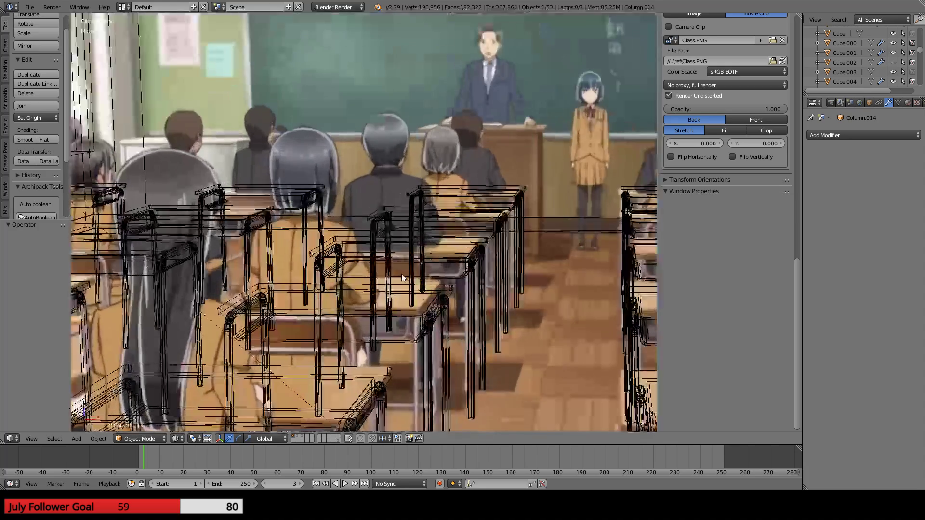
scroll(365, 343, down, 2)
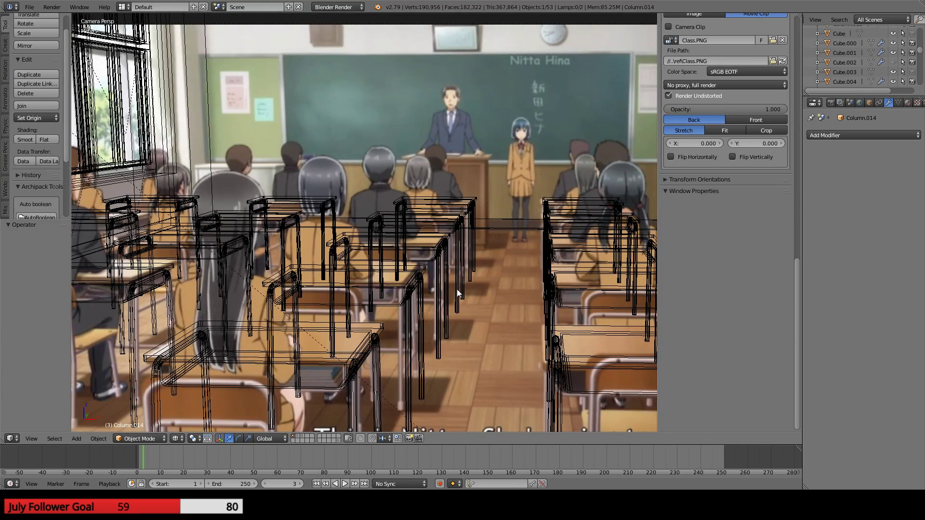
scroll(504, 321, down, 3)
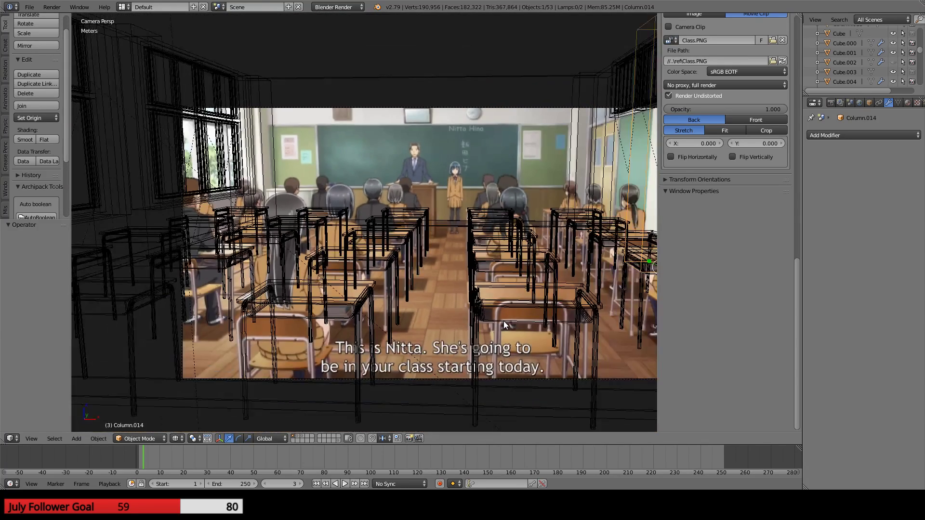
shift+middle_drag(504, 320, 436, 275)
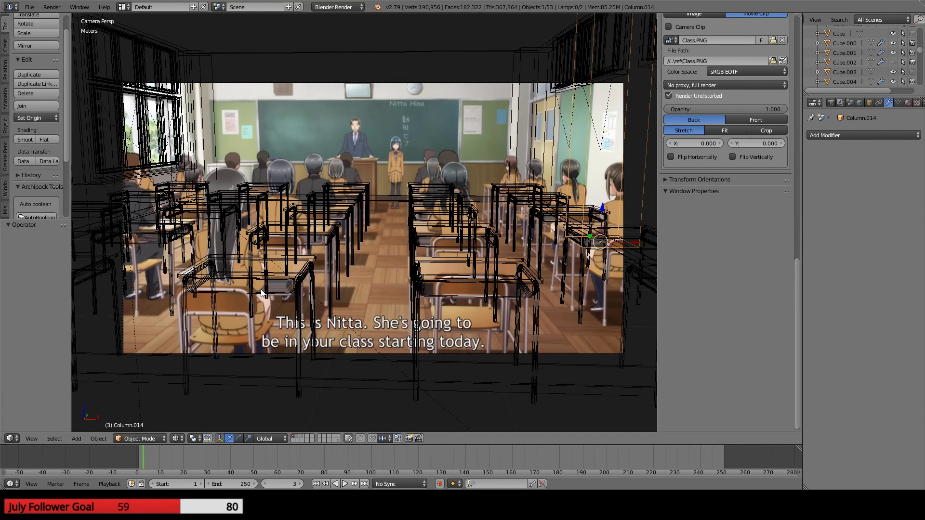
scroll(357, 271, up, 3)
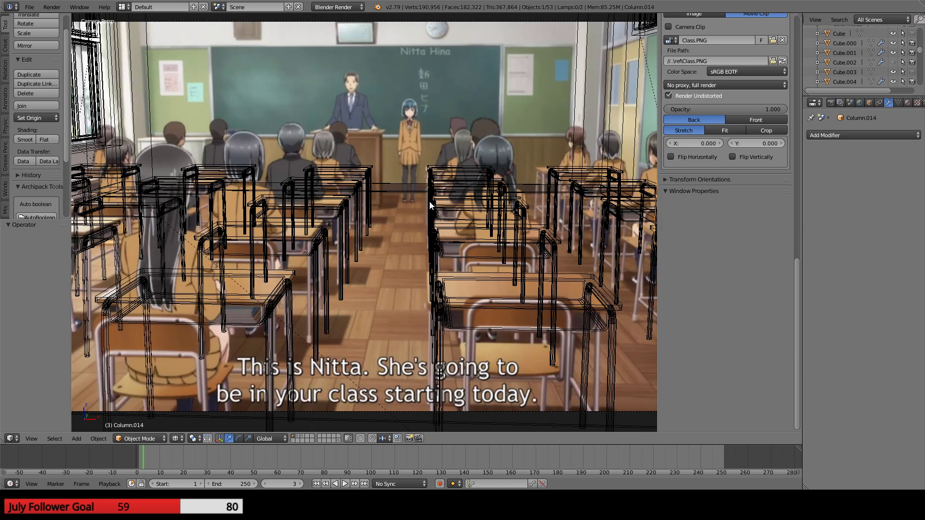
shift+middle_drag(430, 201, 190, 281)
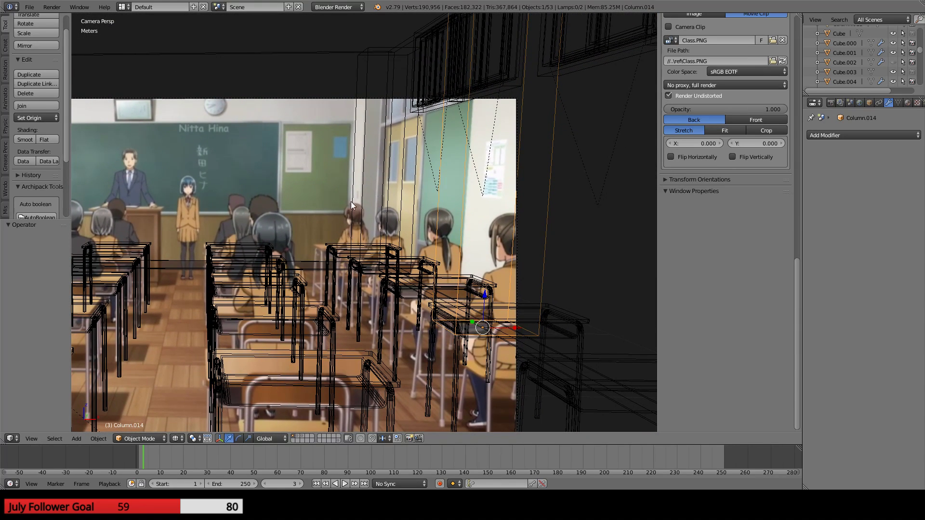
shift+middle_drag(201, 240, 550, 193)
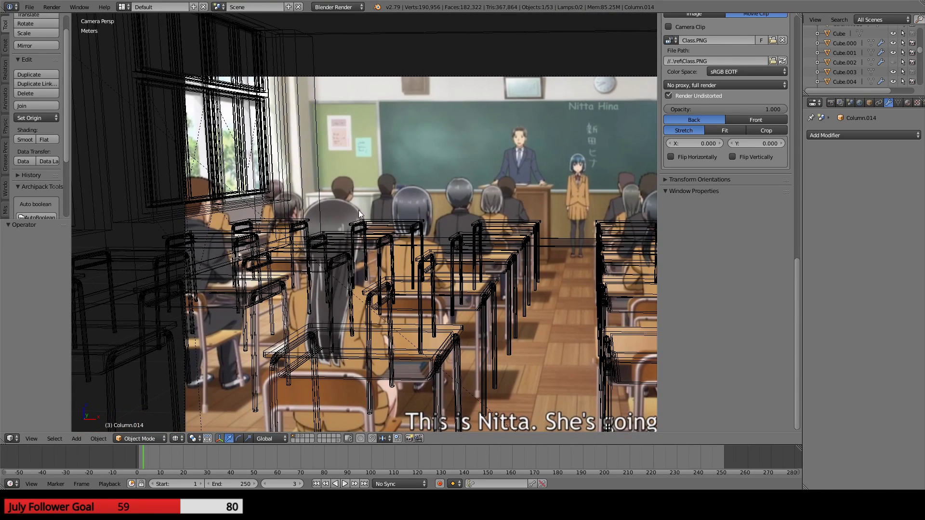
shift+middle_drag(361, 212, 317, 203)
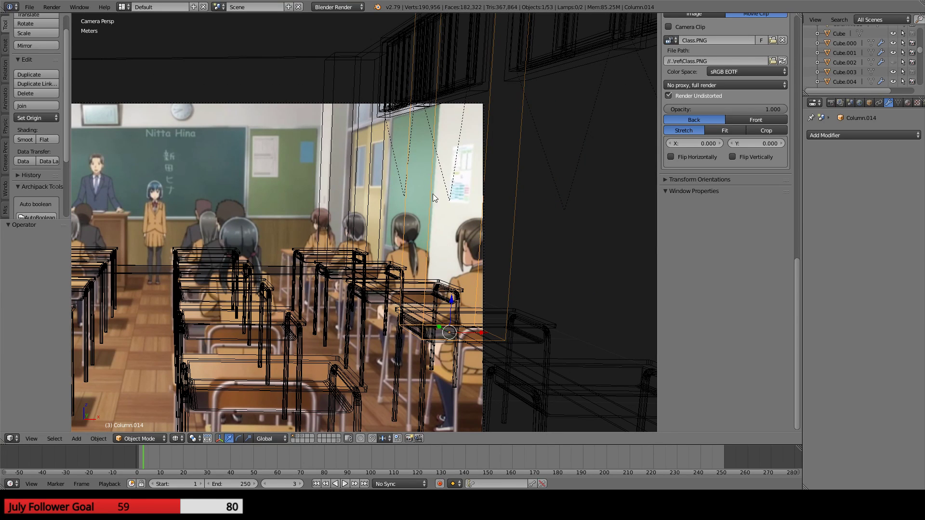
shift+middle_drag(235, 194, 443, 190)
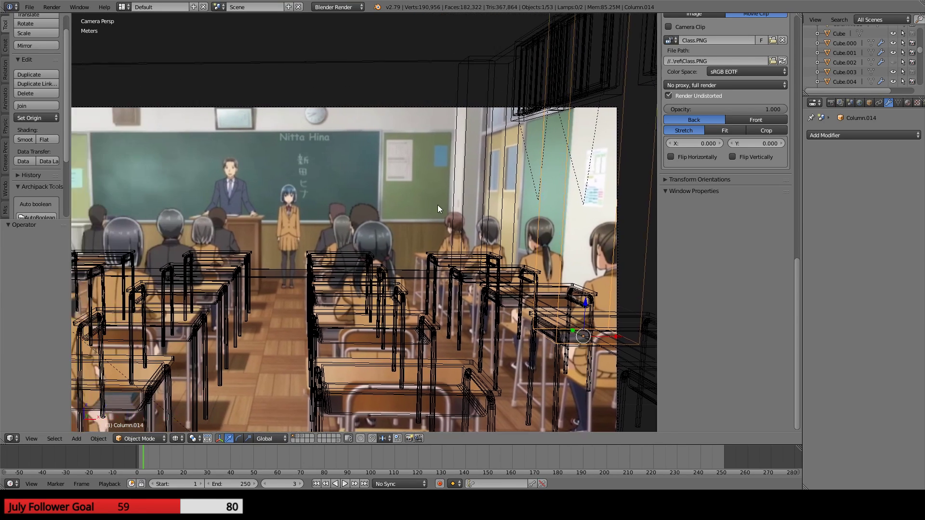
shift+middle_drag(236, 160, 521, 169)
- Check the side-wall window frames and sills closely against the reference image, and compare the whole room with it
scroll(521, 169, up, 9)
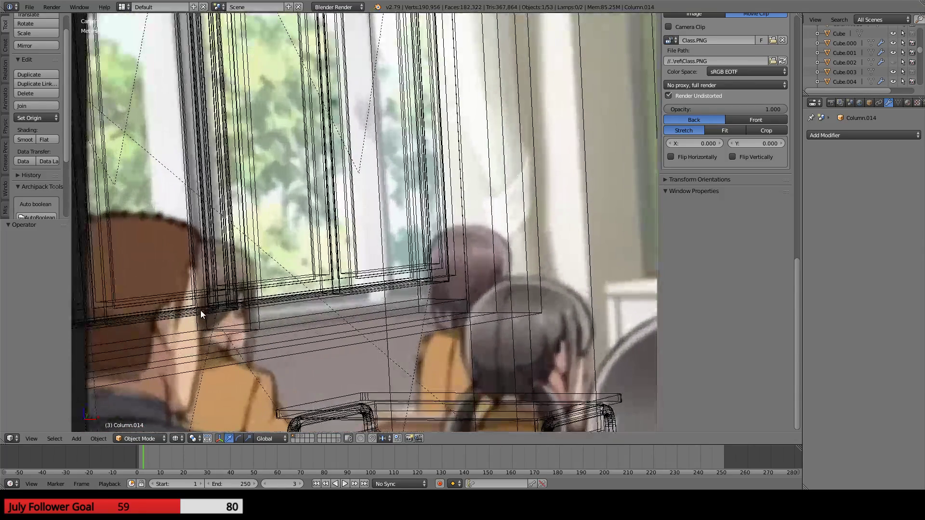
scroll(289, 301, down, 2)
scroll(293, 289, up, 4)
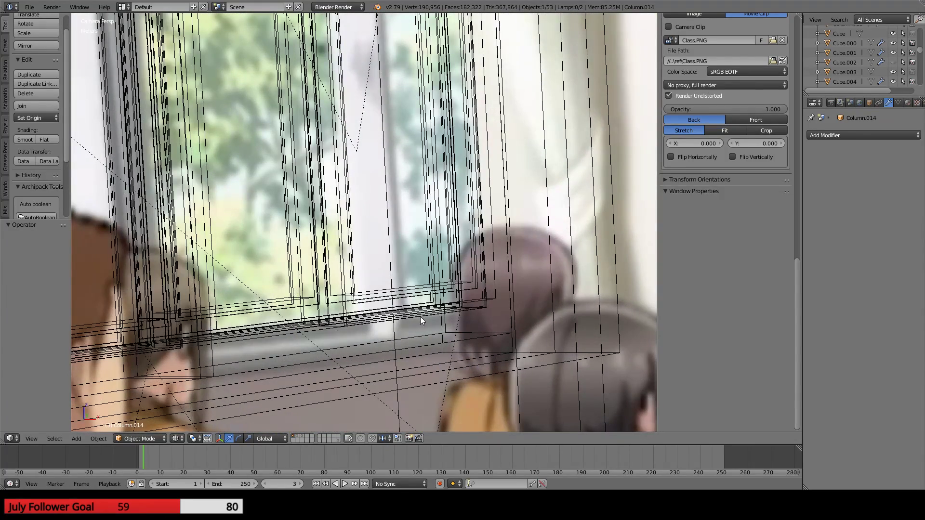
scroll(420, 317, down, 6)
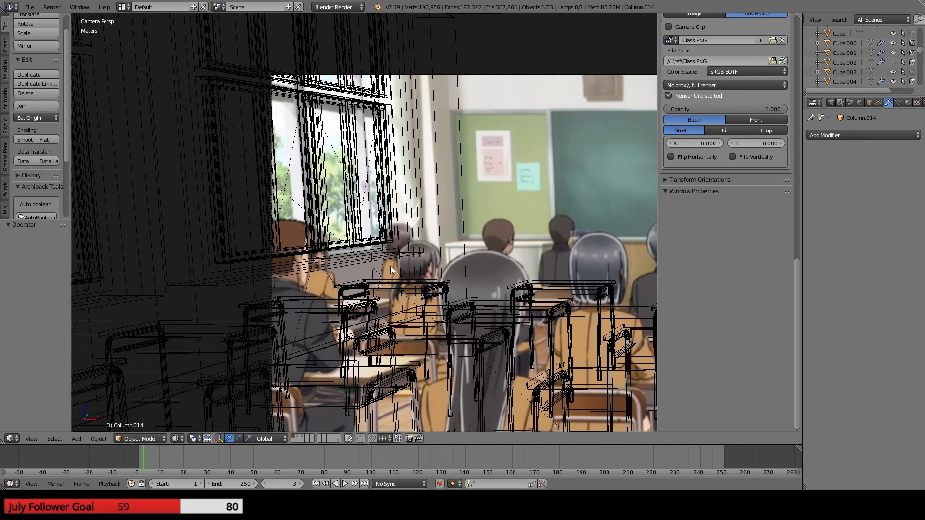
scroll(392, 234, down, 5)
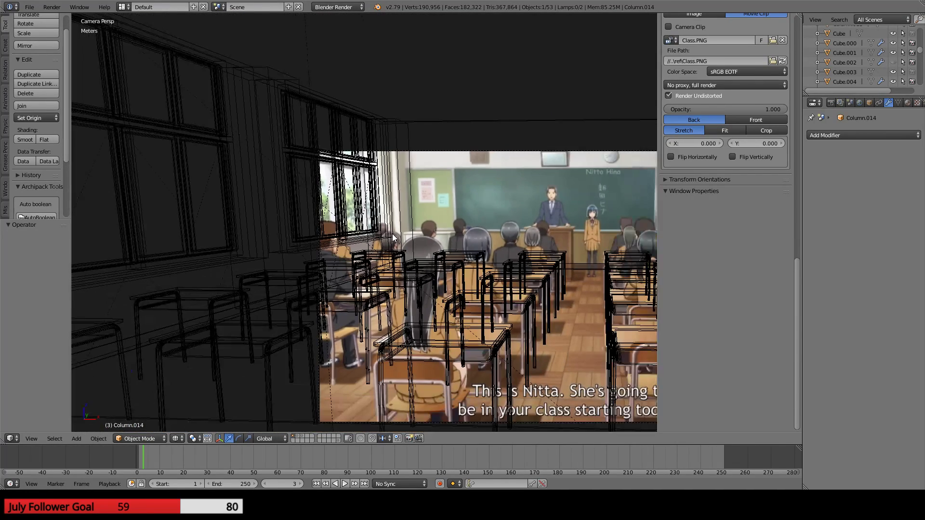
shift+middle_drag(528, 225, 344, 248)
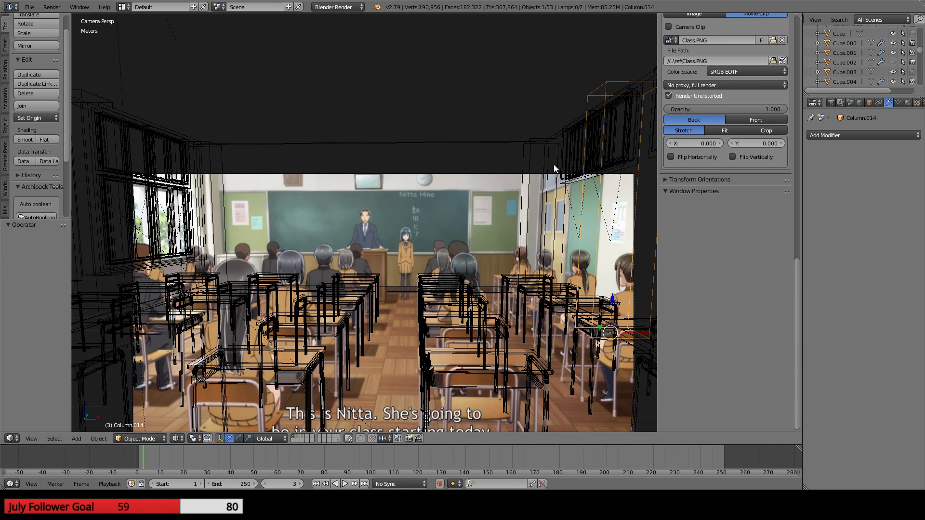
scroll(382, 232, down, 5)
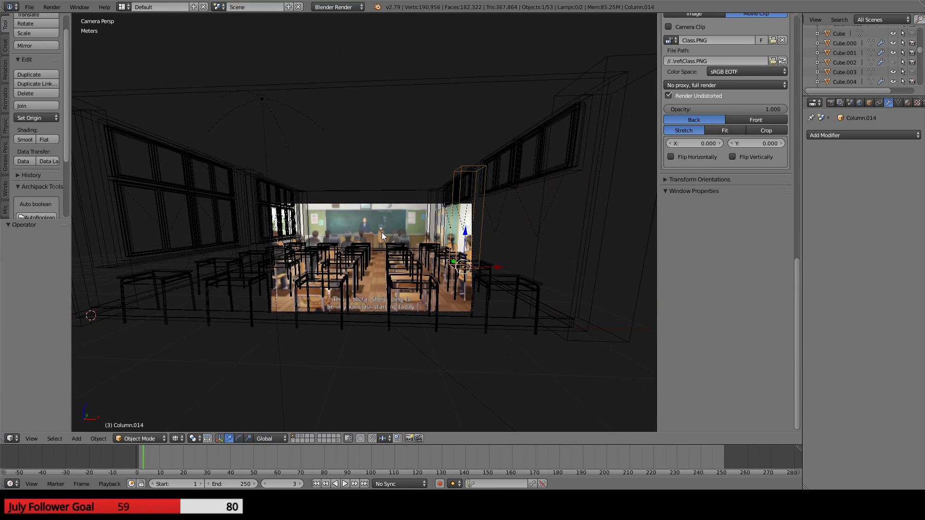
- Inspect the five-by-five desk layout from above and return to the camera view
middle_drag(355, 239, 363, 345)
scroll(384, 189, up, 3)
scroll(385, 193, down, 4)
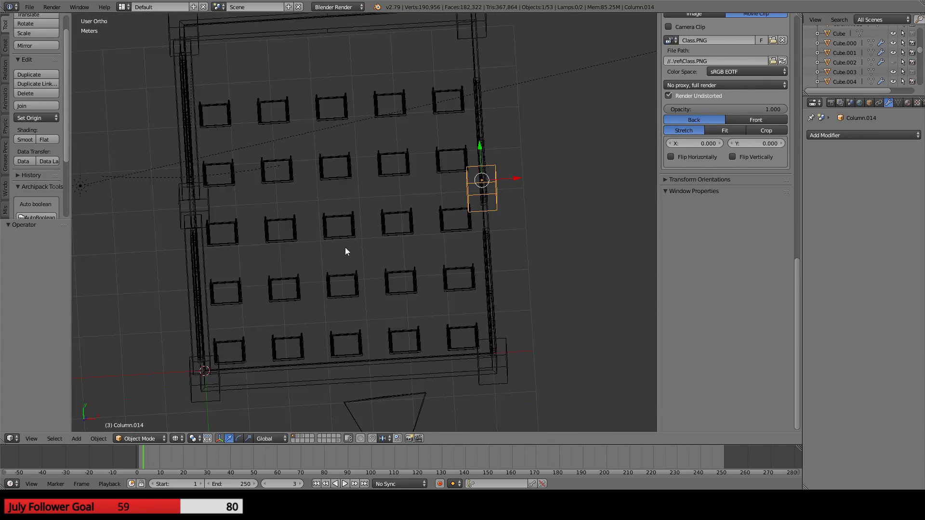
middle_drag(345, 247, 334, 202)
key(KP_0)
- Compare the desk rows on both sides of the centre aisle with the desks drawn in the reference image
scroll(334, 203, up, 10)
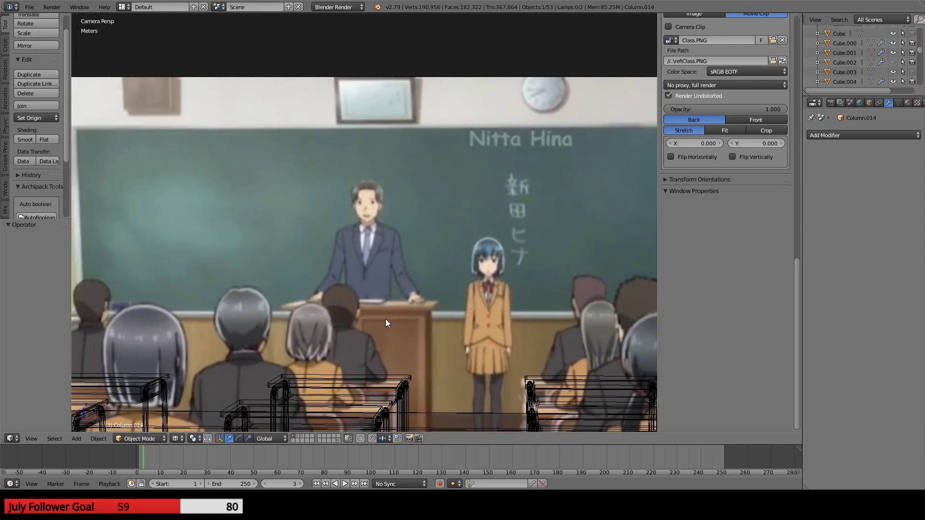
shift+middle_drag(385, 319, 418, 132)
scroll(417, 132, down, 3)
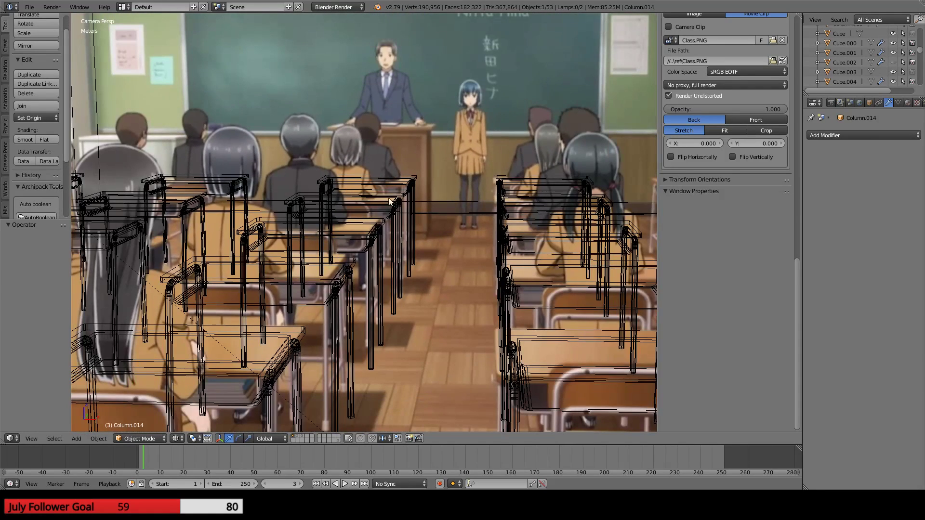
shift+middle_drag(367, 224, 417, 153)
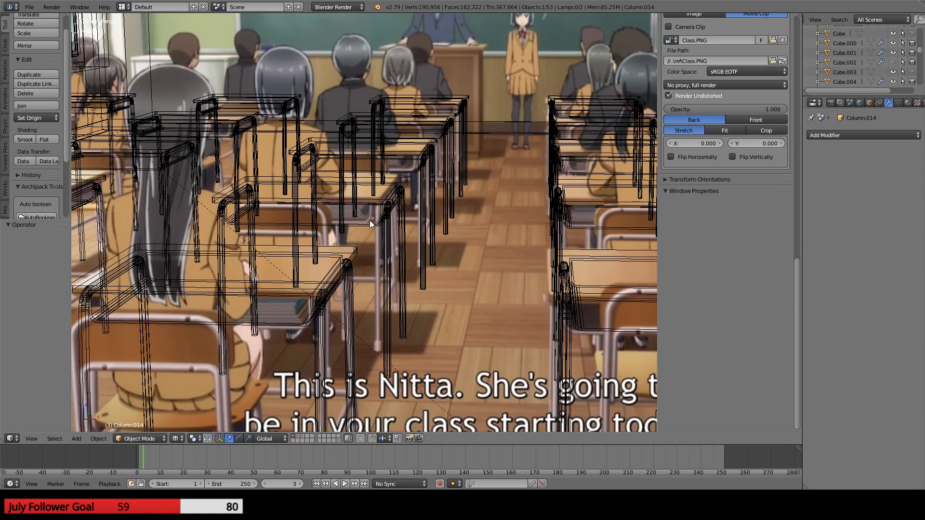
shift+middle_drag(371, 224, 398, 197)
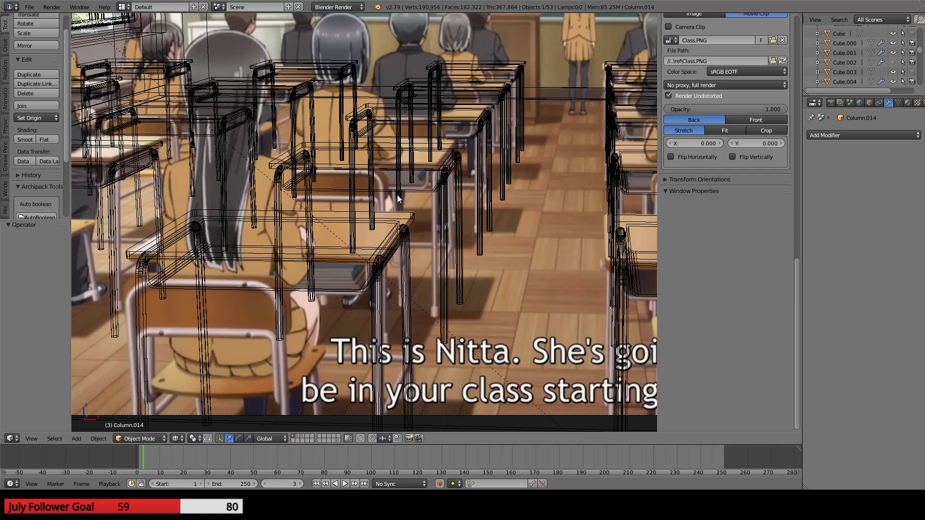
scroll(558, 252, down, 3)
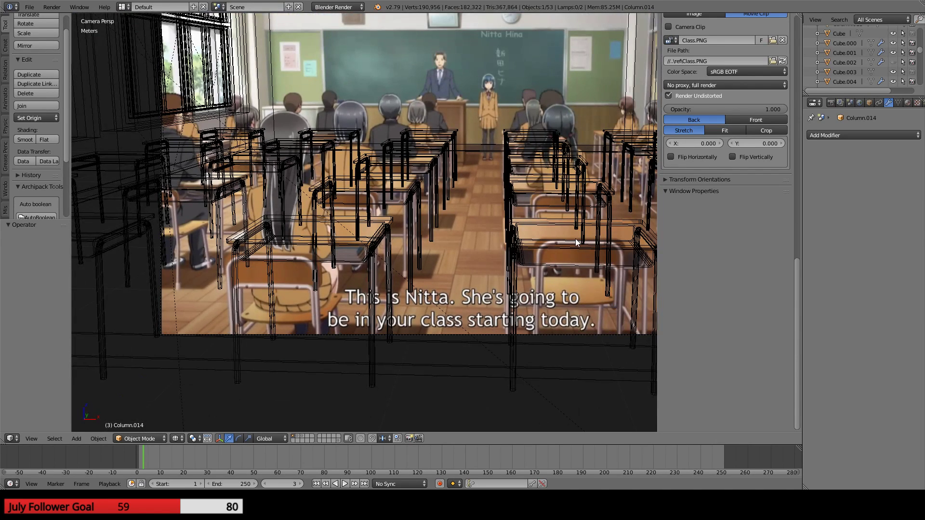
shift+middle_drag(576, 242, 416, 214)
scroll(415, 213, up, 3)
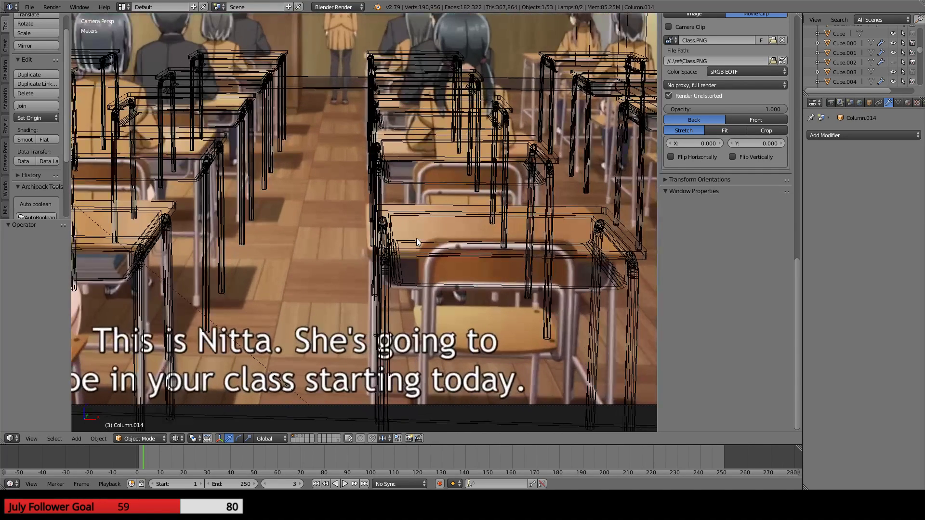
shift+middle_drag(189, 210, 305, 238)
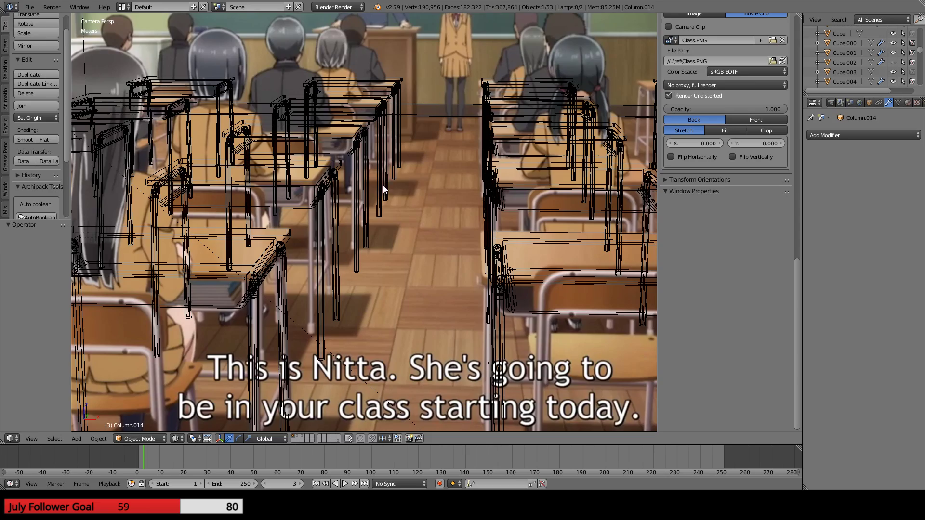
scroll(395, 154, down, 5)
- Inspect the classroom model from outside in solid shading, and return to the wireframe camera view near the side-wall windows
mouse_move(378, 259)
middle_down()
mouse_move(387, 228)
mouse_move(375, 252)
mouse_move(442, 235)
mouse_move(460, 246)
mouse_move(366, 283)
mouse_move(235, 252)
mouse_move(317, 271)
mouse_move(345, 238)
mouse_move(383, 228)
mouse_move(472, 238)
mouse_move(379, 226)
mouse_move(336, 239)
middle_up()
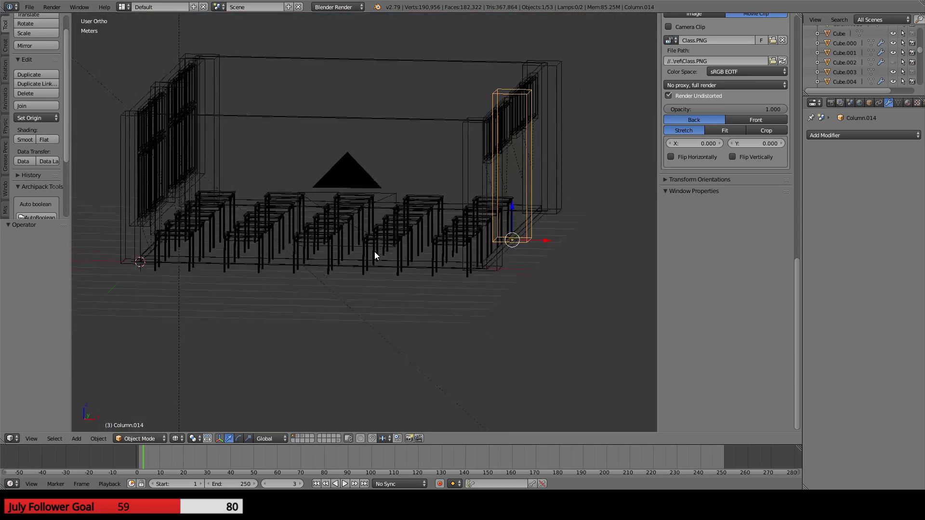
key(z)
key(KP_0)
scroll(316, 267, down, 3)
scroll(345, 250, down, 2)
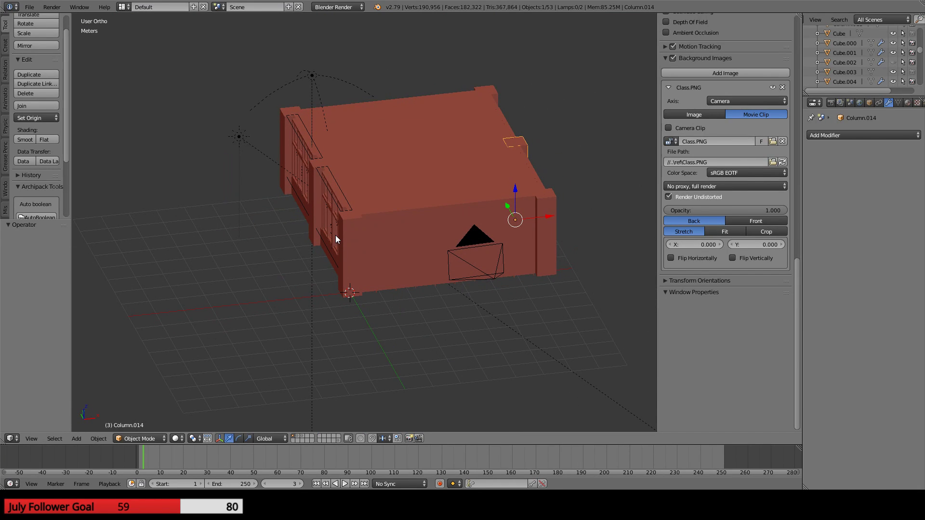
key(KP_0)
key(z)
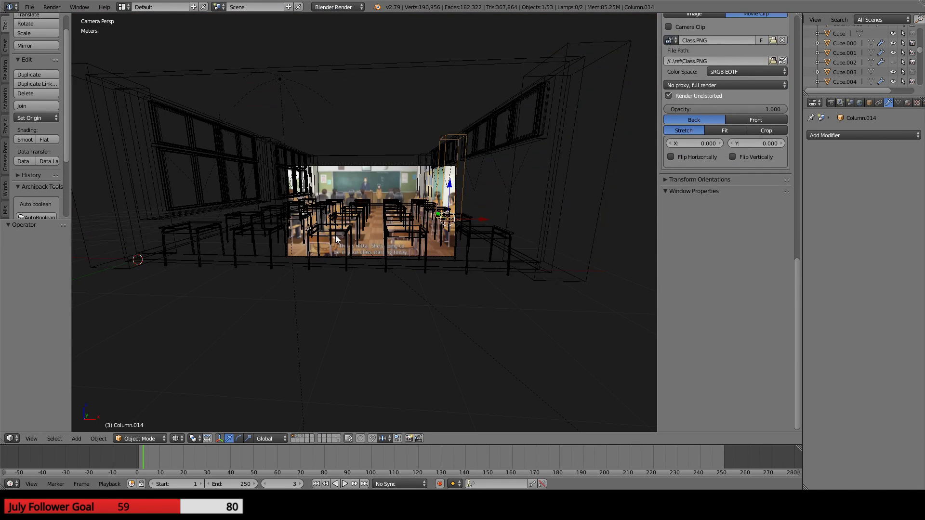
scroll(371, 246, up, 6)
scroll(371, 246, up, 4)
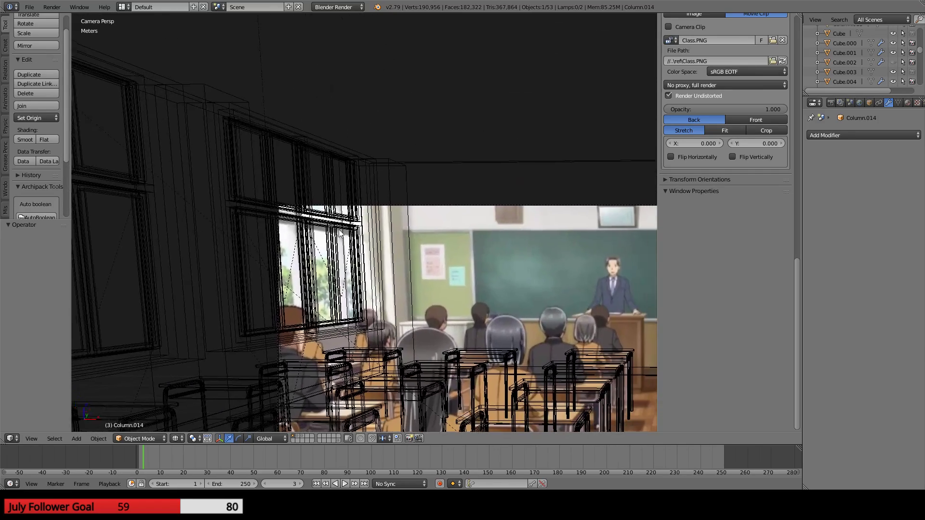
- Select the sliding panel of the lower side-wall window nearest the blackboard and show its Archipack settings
scroll(409, 295, up, 2)
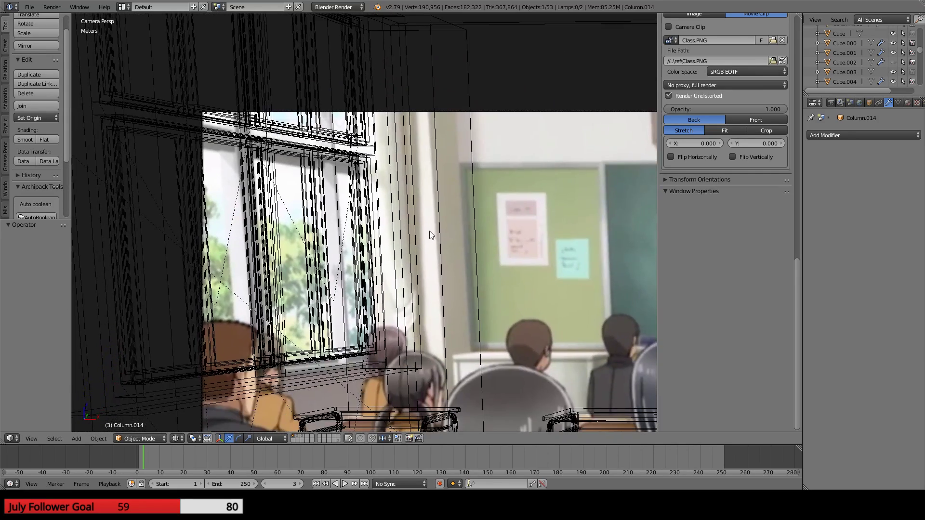
key(KP_0)
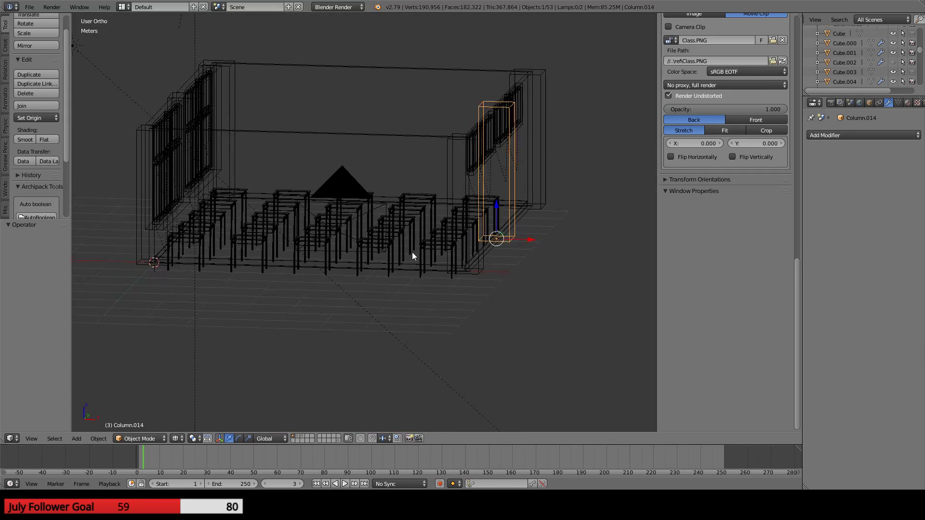
key(KP_0)
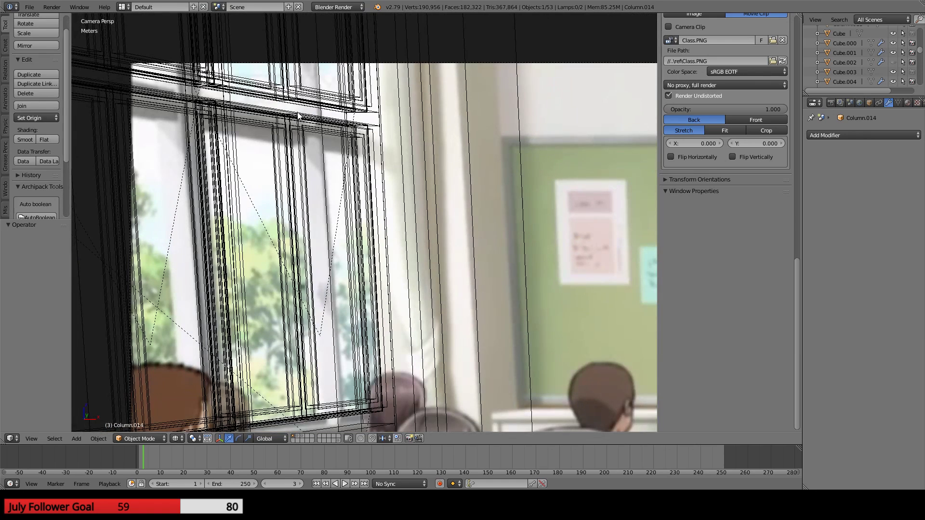
right_click(305, 126)
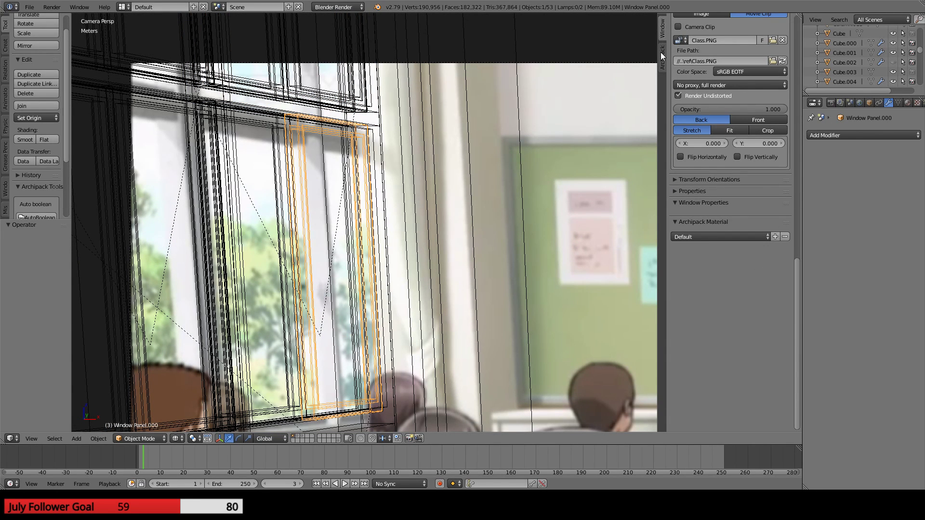
scroll(731, 271, up, 10)
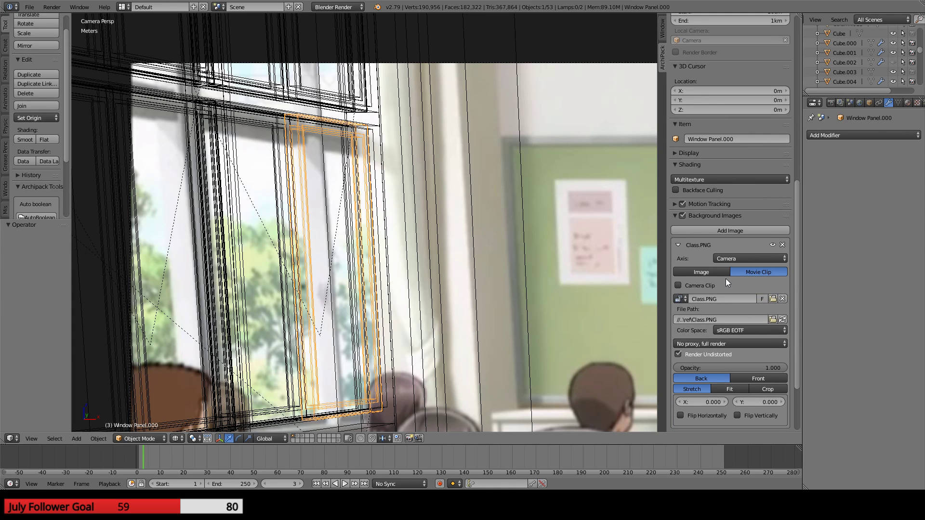
scroll(726, 279, down, 5)
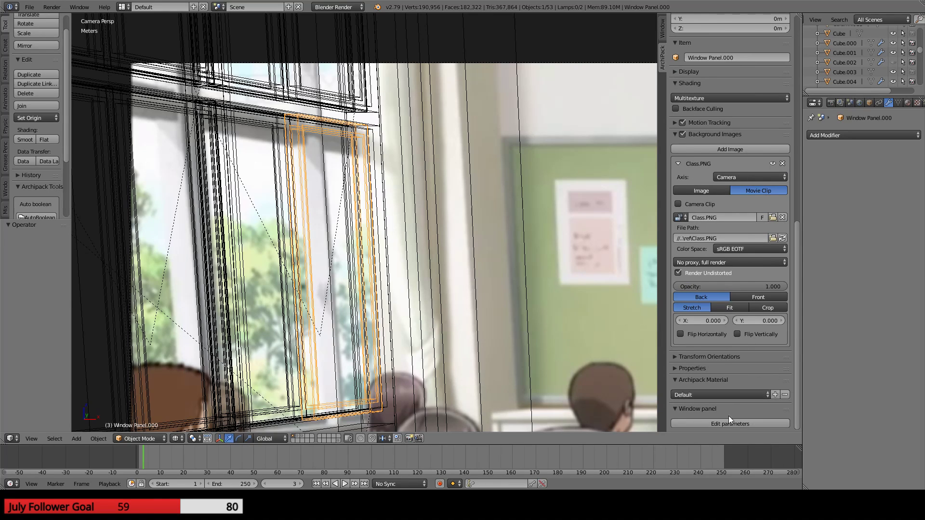
- Look through the window panel's properties and collapse the Background Images settings
click(676, 378)
click(675, 377)
mouse_move(795, 267)
mouse_down()
mouse_move(808, 193)
mouse_move(794, 67)
mouse_move(800, 285)
mouse_up()
scroll(673, 26, up, 15)
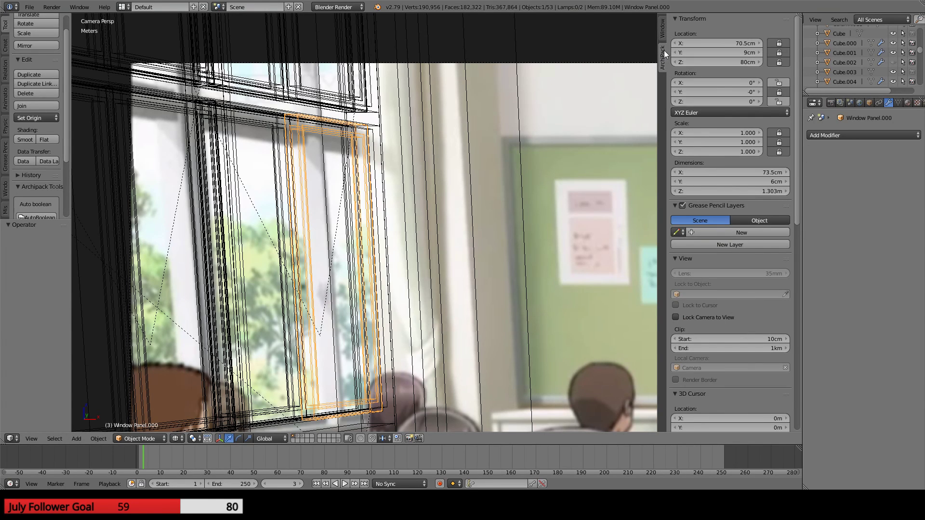
scroll(746, 302, down, 15)
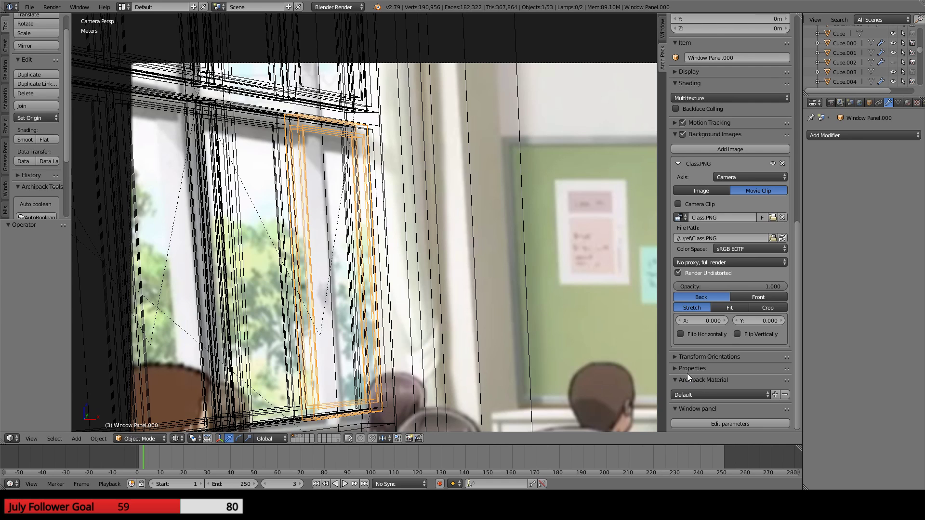
scroll(701, 281, up, 2)
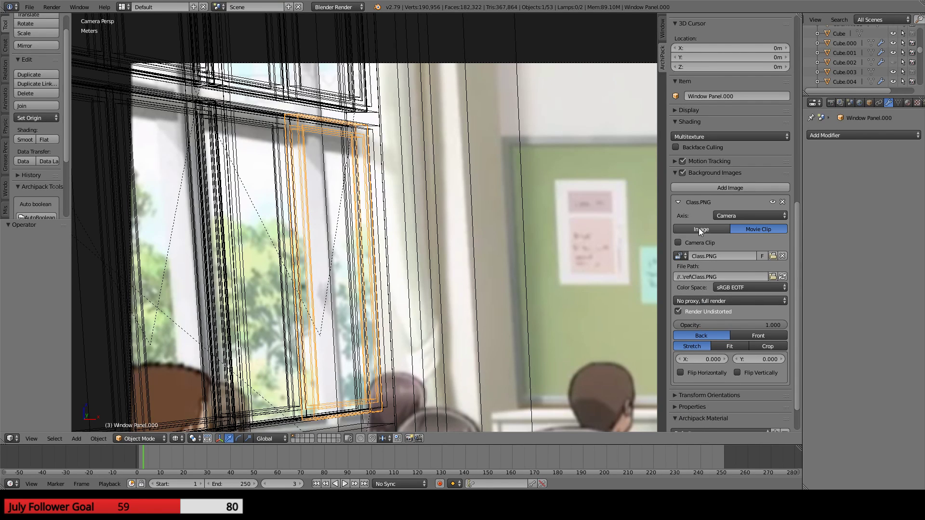
scroll(694, 215, up, 2)
click(679, 210)
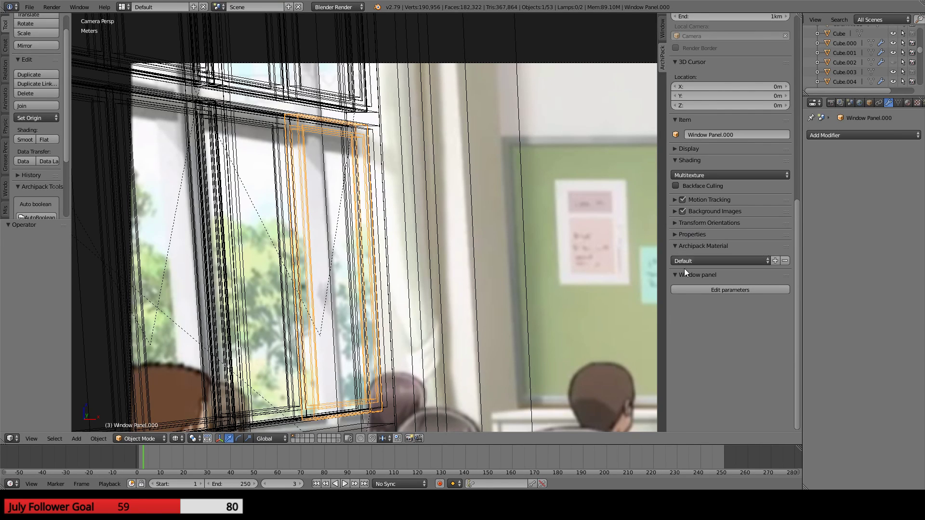
- Select the lower side-wall window nearest the blackboard and set its altitude to 77 cm to match the reference image
right_click(304, 114)
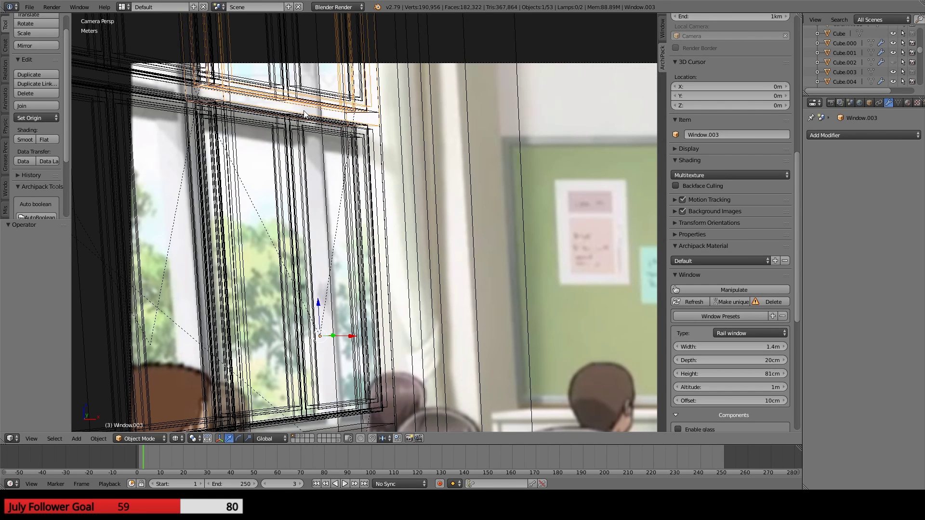
right_click(387, 203)
scroll(765, 340, down, 6)
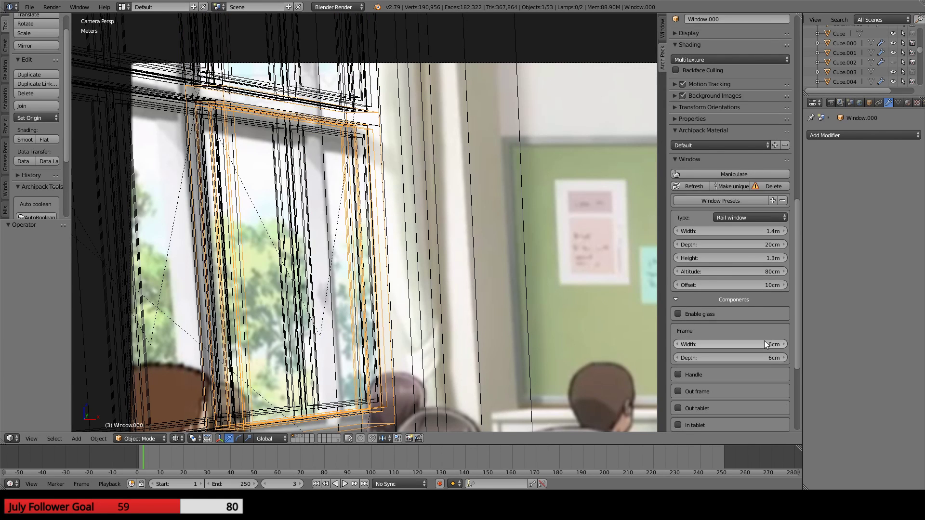
drag(724, 272, 692, 276)
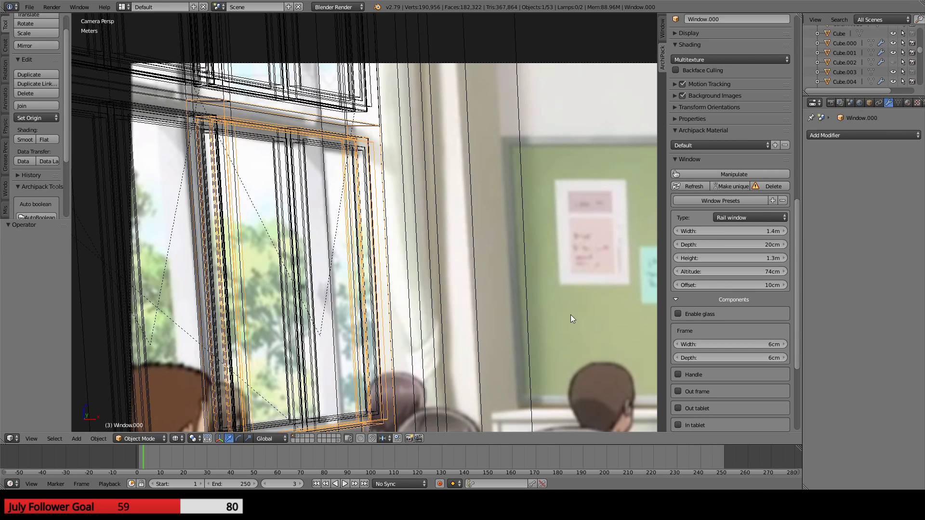
shift+middle_drag(355, 355, 388, 258)
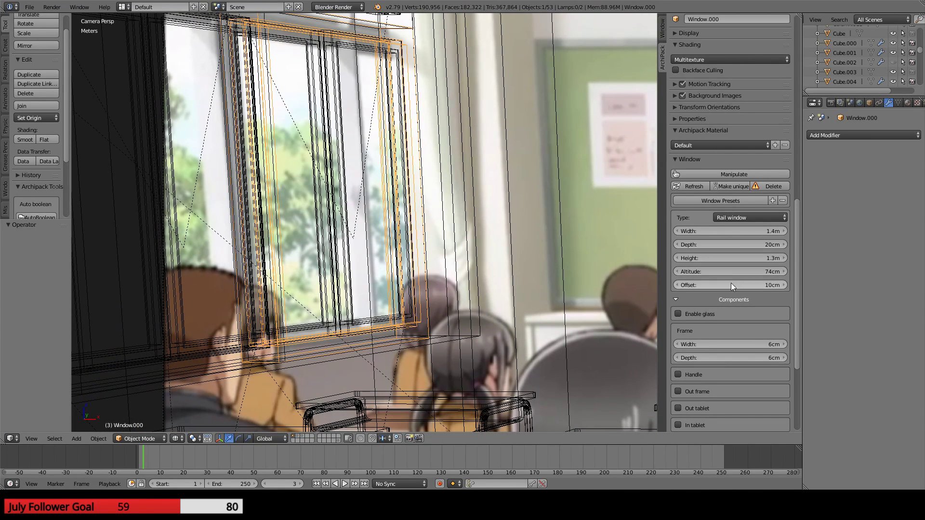
drag(722, 271, 737, 270)
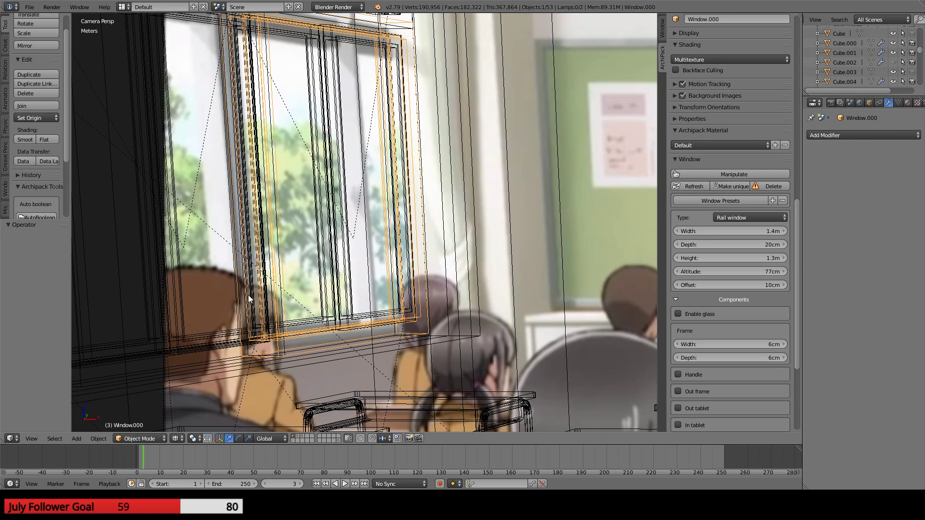
- Set the lower window's frame width to 3.7 cm and its altitude to 76 cm
scroll(366, 264, up, 4)
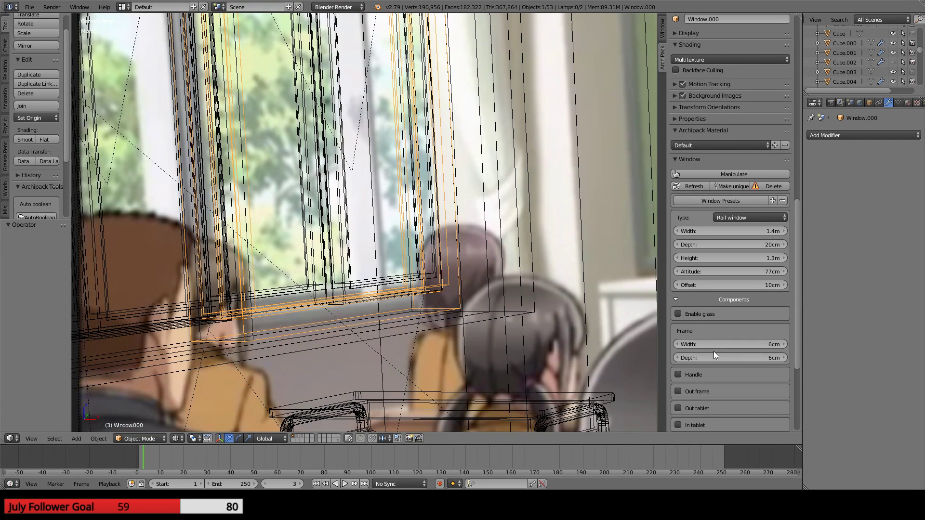
scroll(713, 356, down, 1)
drag(713, 327, 700, 325)
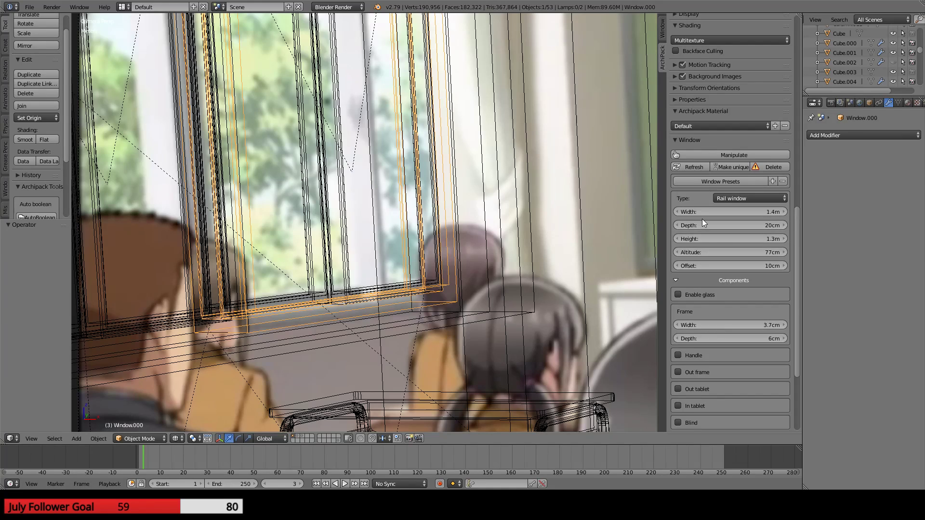
drag(702, 250, 698, 251)
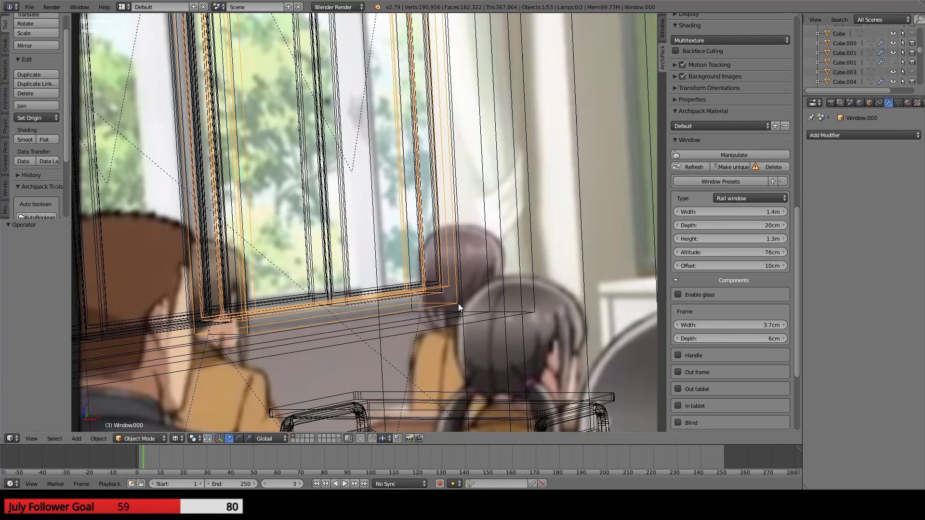
- Compare the lower window's top frame and upper corners closely with the window drawn in the reference image
scroll(300, 247, down, 5)
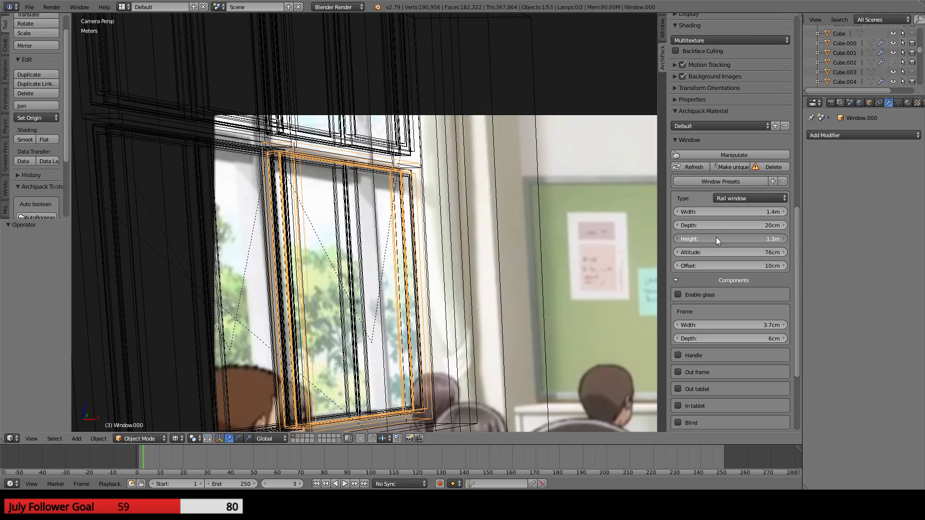
scroll(356, 141, up, 6)
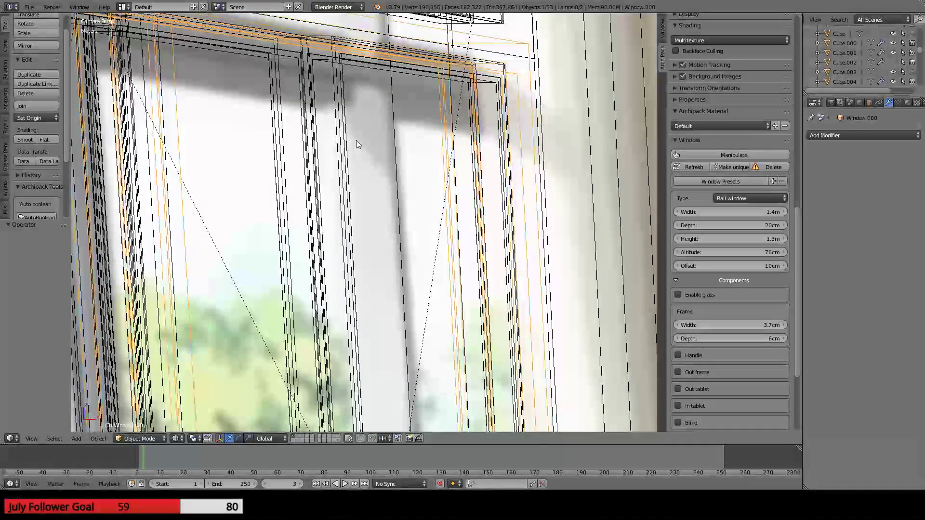
shift+middle_drag(357, 140, 387, 232)
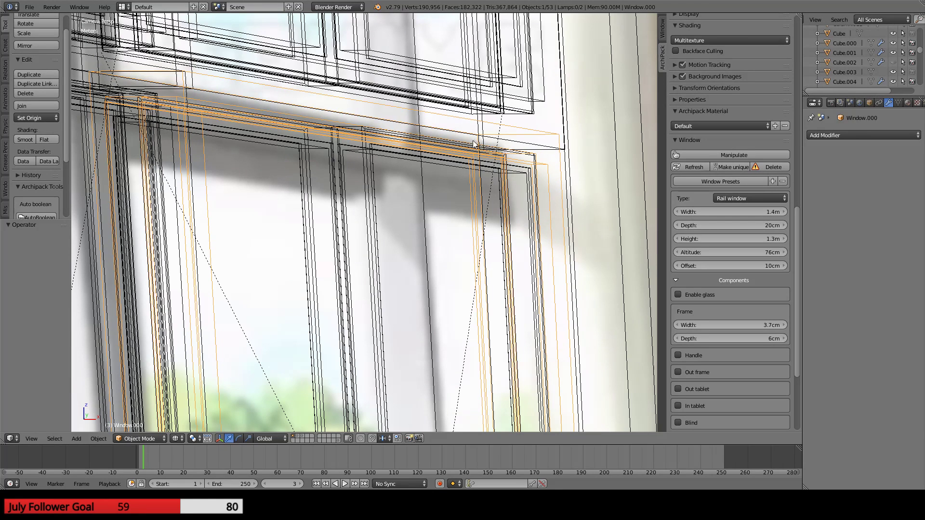
shift+middle_drag(304, 167, 501, 232)
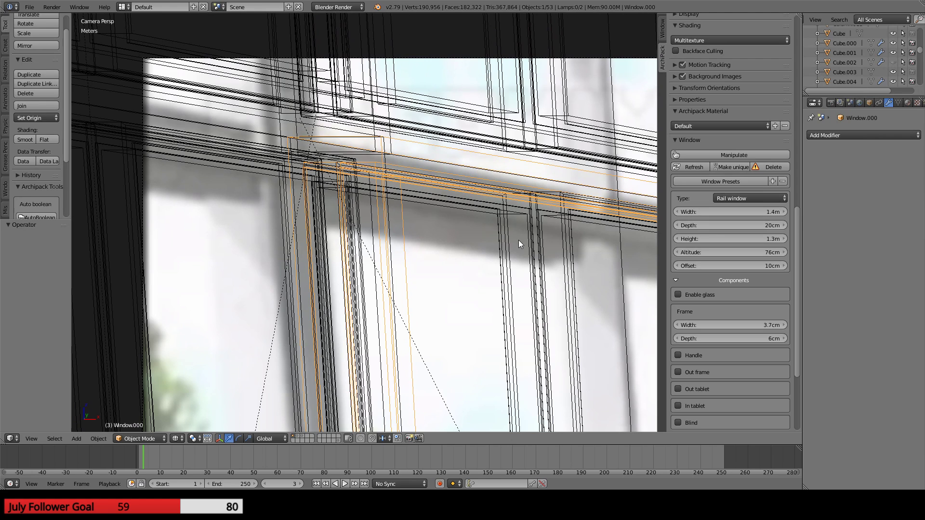
shift+middle_drag(518, 240, 387, 227)
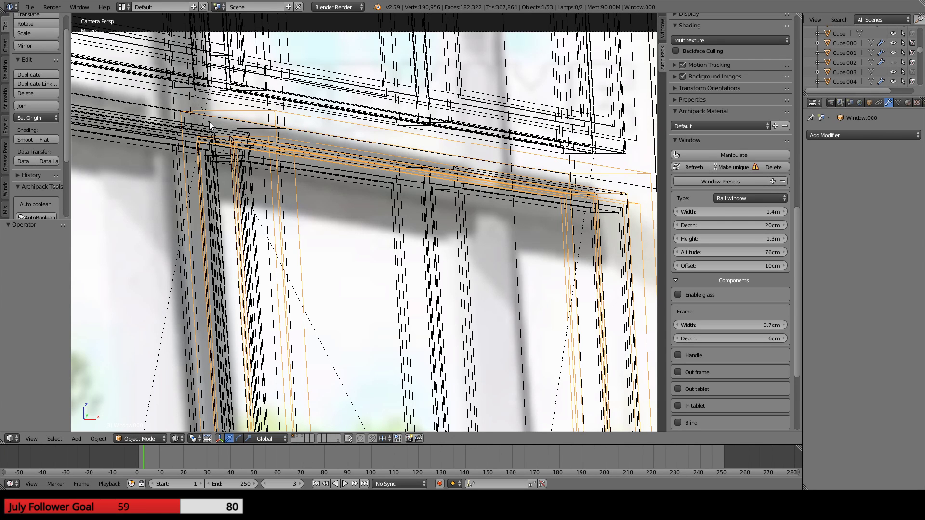
scroll(474, 202, down, 4)
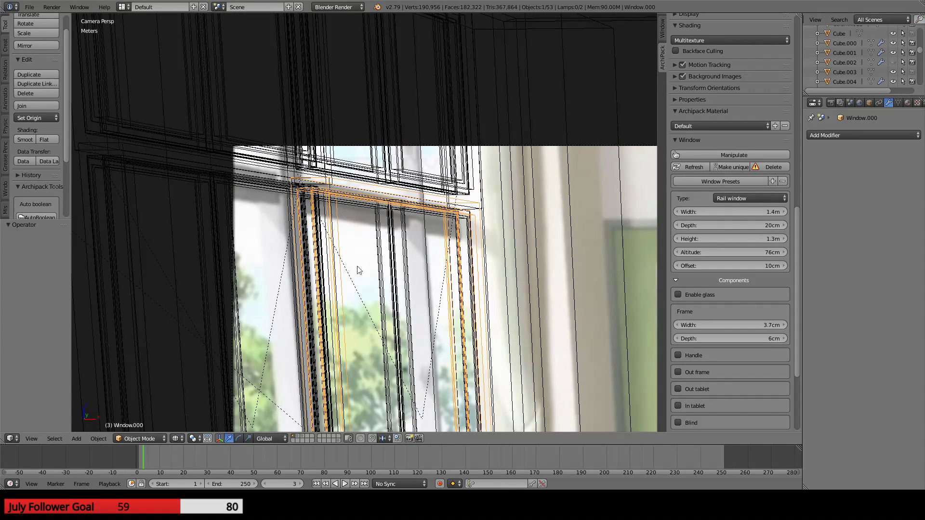
shift+middle_drag(451, 323, 379, 190)
- Try a first panel column share of 53.56 for the lower window and undo it
right_click(342, 204)
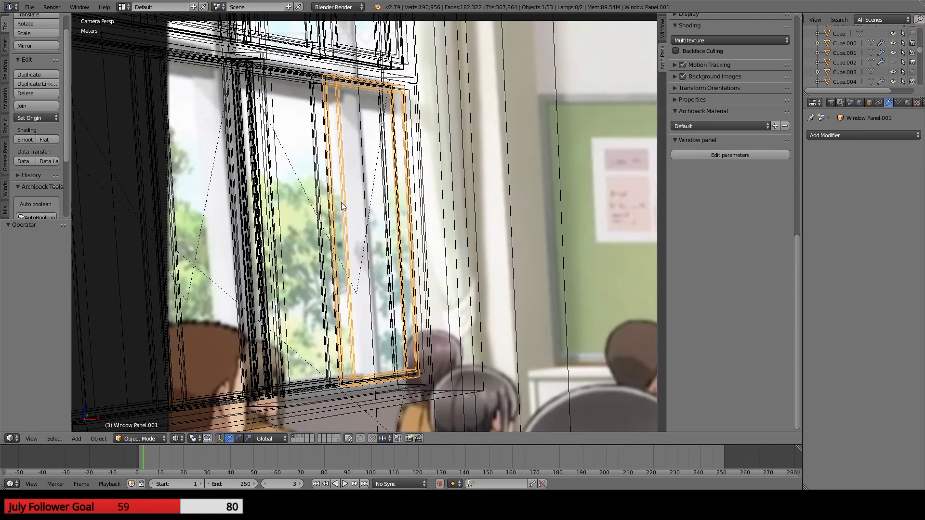
right_click(386, 384)
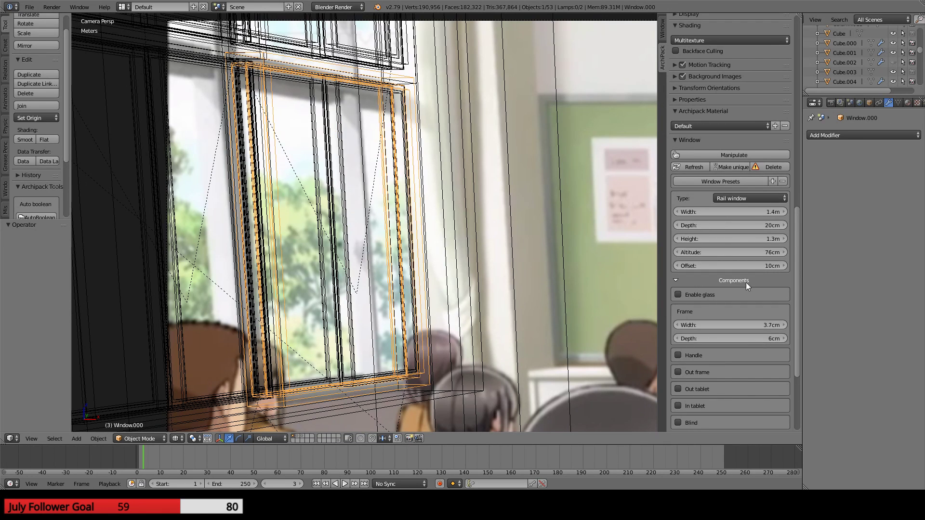
scroll(746, 282, down, 6)
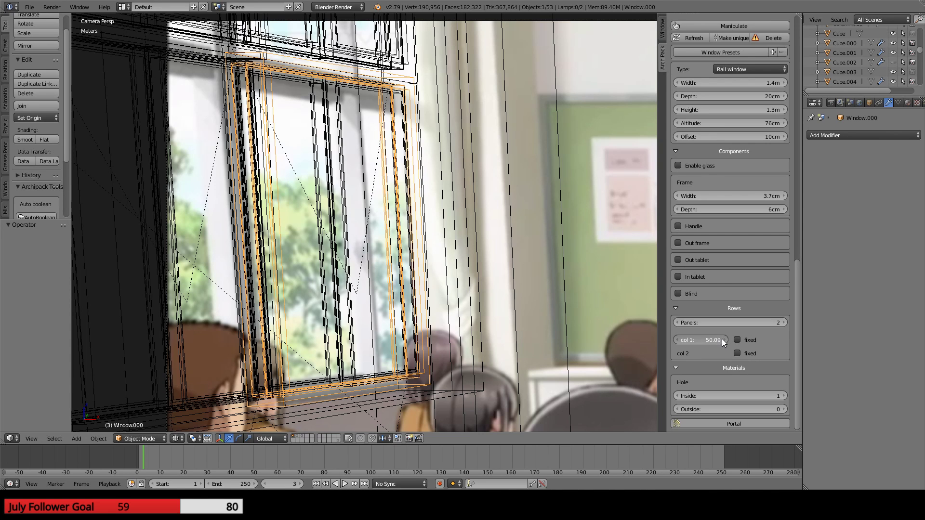
drag(722, 339, 656, 327)
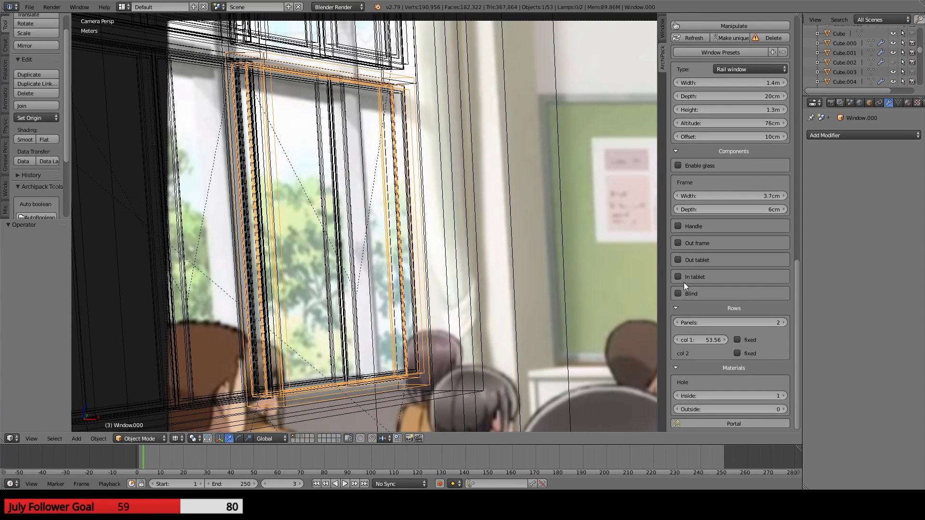
key(ctrl+z)
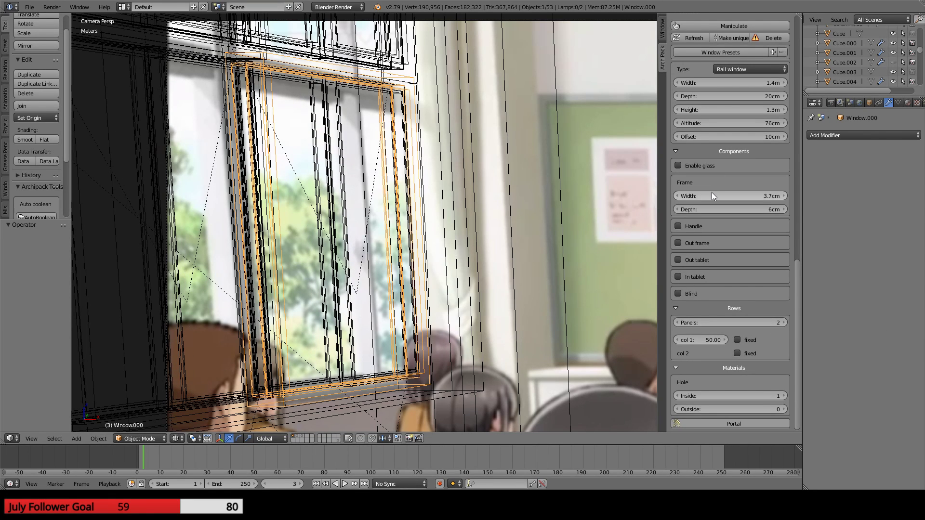
- Try widening the lower window to 1.6 m and undo the change
scroll(714, 202, up, 3)
scroll(712, 218, up, 1)
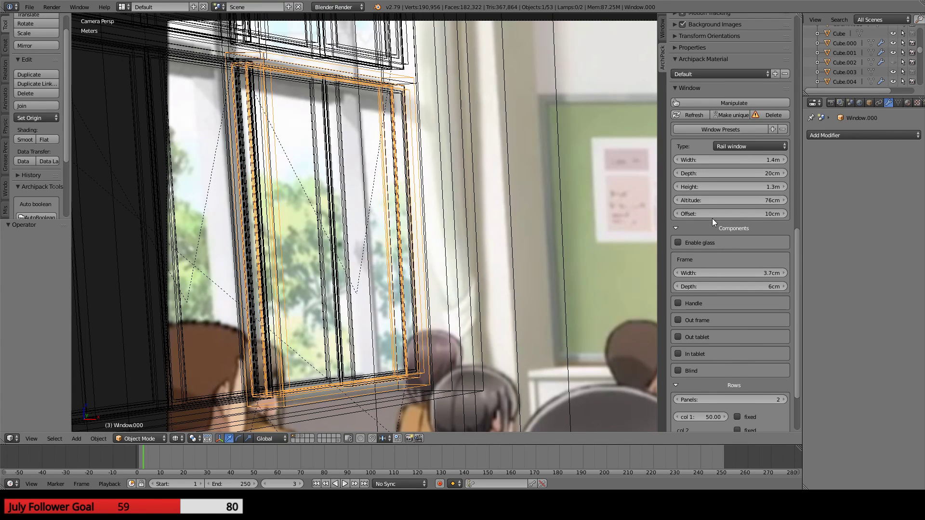
drag(699, 160, 771, 175)
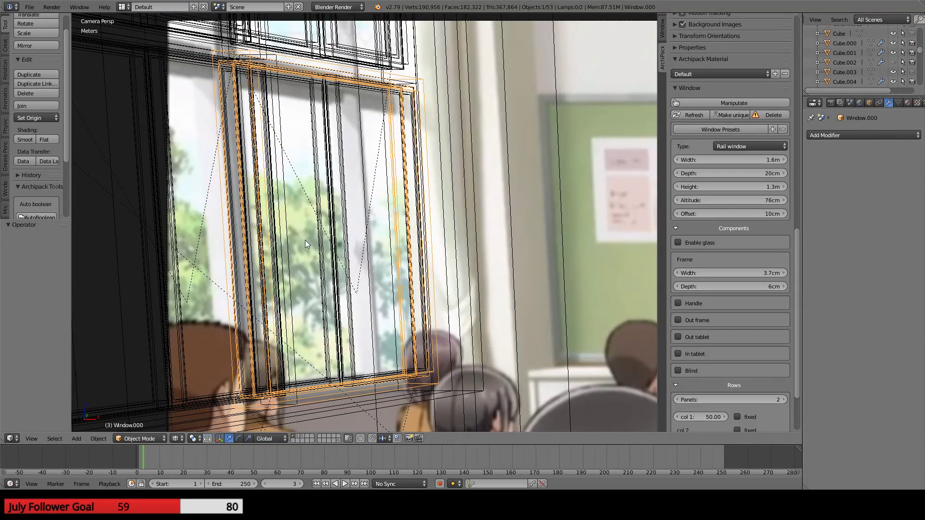
key(ctrl+z)
- View the side-wall windows from outside in solid shading and change the viewport matcap from red to the light beige one with a brown rim
key(KP_0)
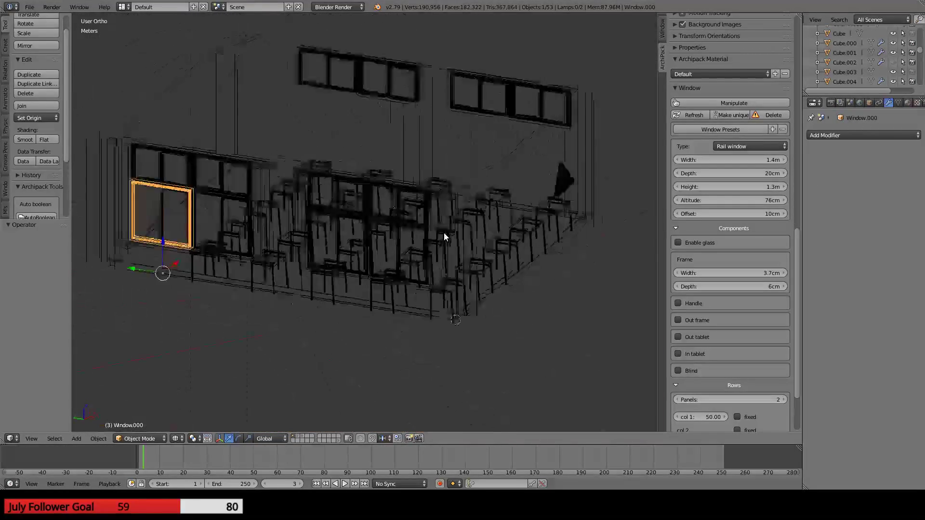
key(z)
scroll(350, 238, up, 8)
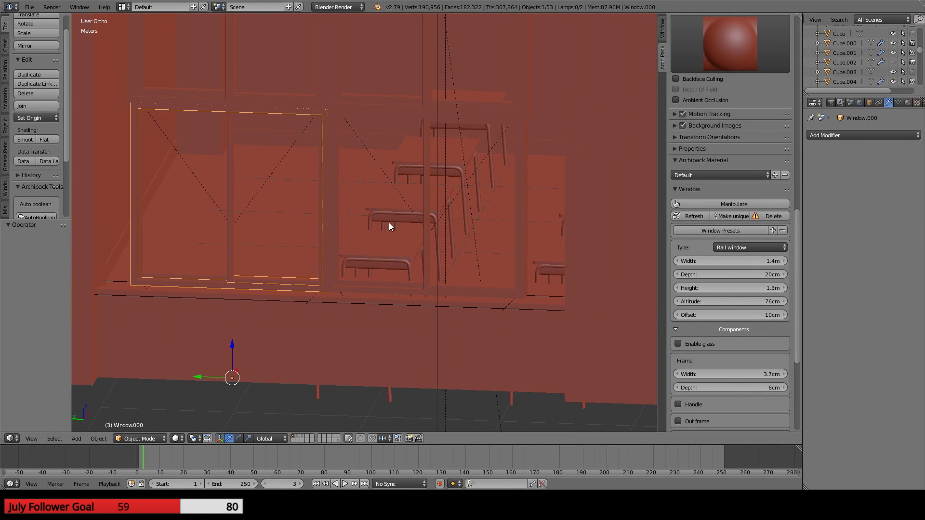
shift+middle_drag(253, 196, 501, 314)
scroll(416, 262, up, 5)
shift+middle_drag(416, 261, 435, 205)
scroll(466, 192, down, 2)
shift+middle_drag(386, 189, 423, 223)
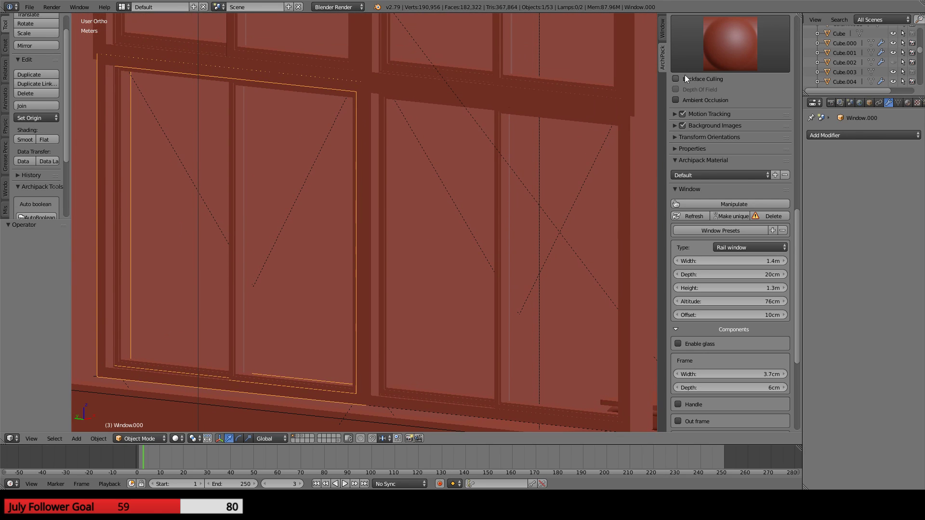
click(709, 54)
click(559, 97)
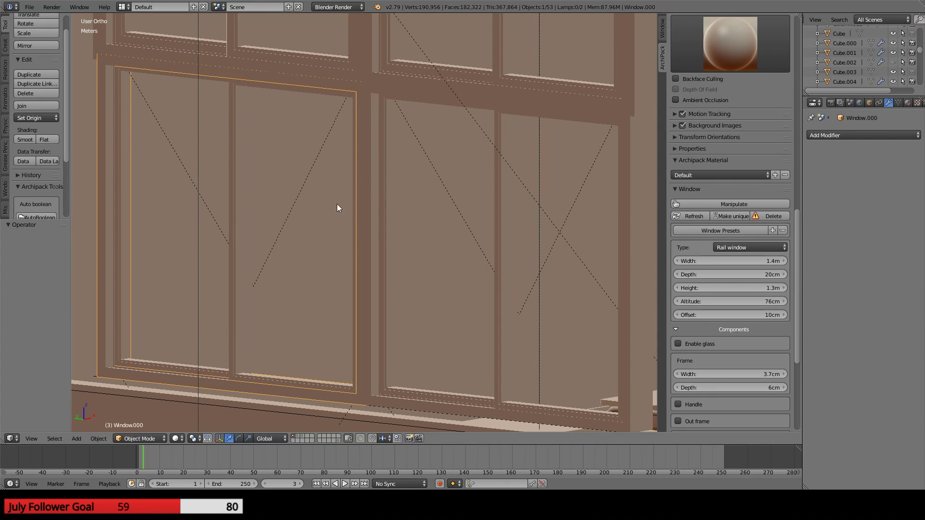
- Try widening the lower window to 1.7 m and undo the change
shift+middle_drag(337, 205, 411, 215)
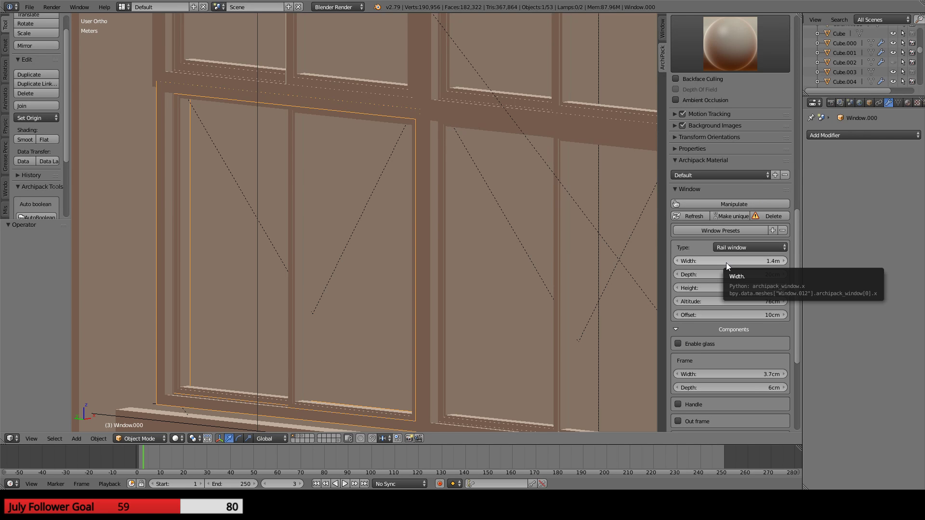
mouse_move(727, 263)
mouse_down()
mouse_move(755, 251)
mouse_move(648, 261)
mouse_move(716, 256)
mouse_up()
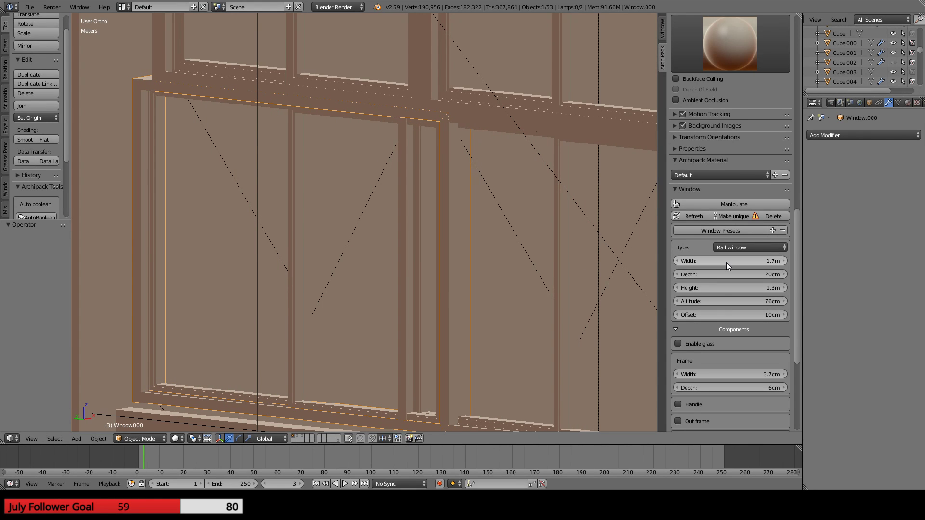
key(ctrl+z)
- Return to the camera view in wireframe over the reference image and widen the lower window to 1.6 m
key(KP_0)
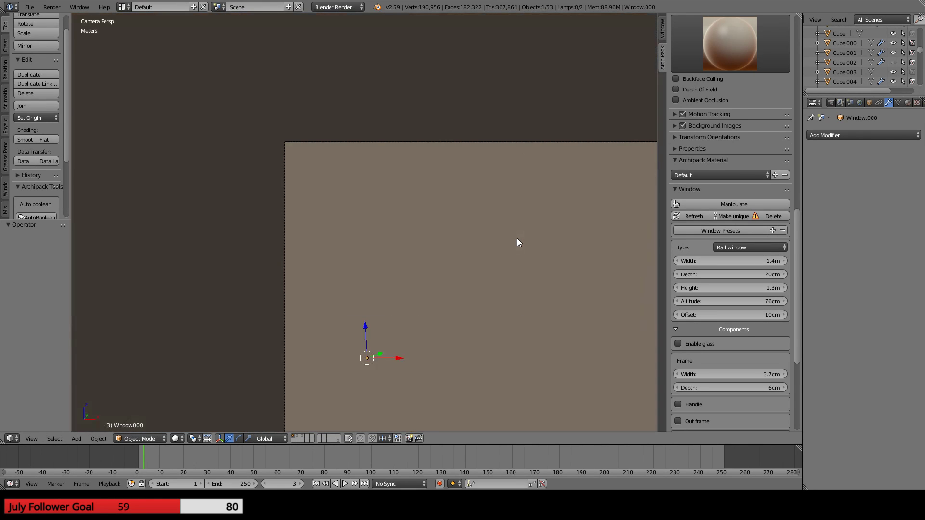
scroll(516, 252, down, 2)
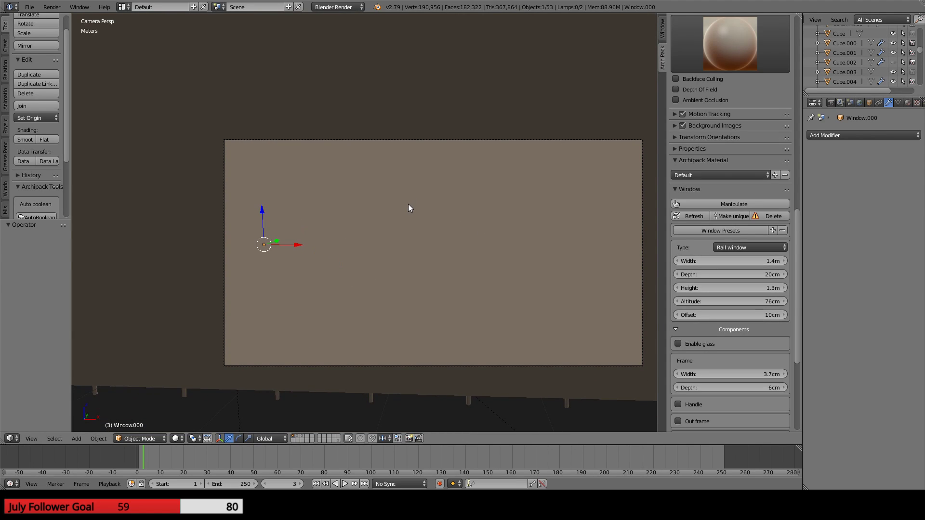
key(z)
scroll(375, 199, up, 3)
shift+middle_drag(198, 152, 352, 224)
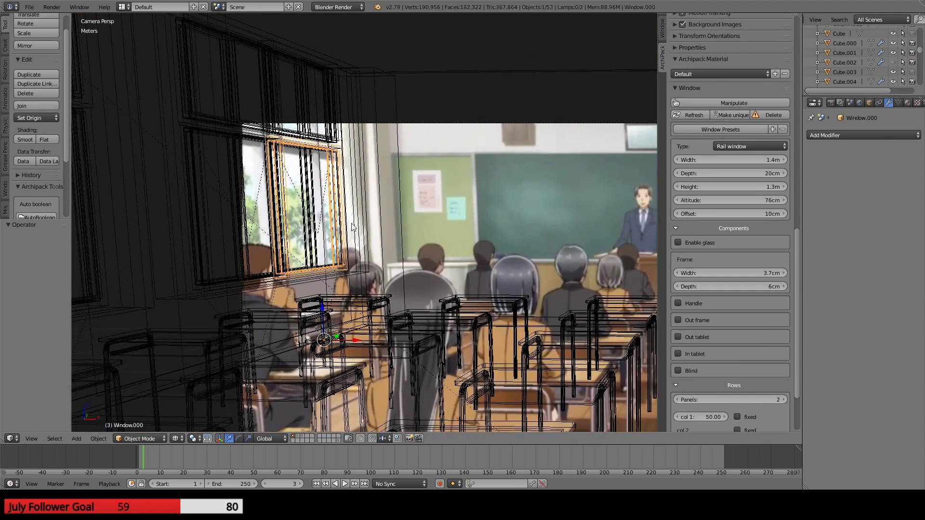
scroll(352, 227, up, 3)
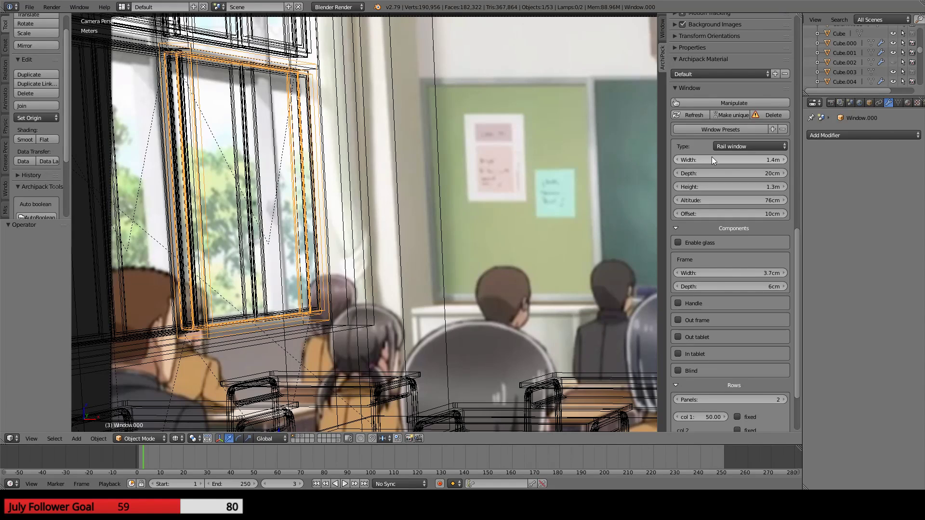
drag(712, 157, 791, 157)
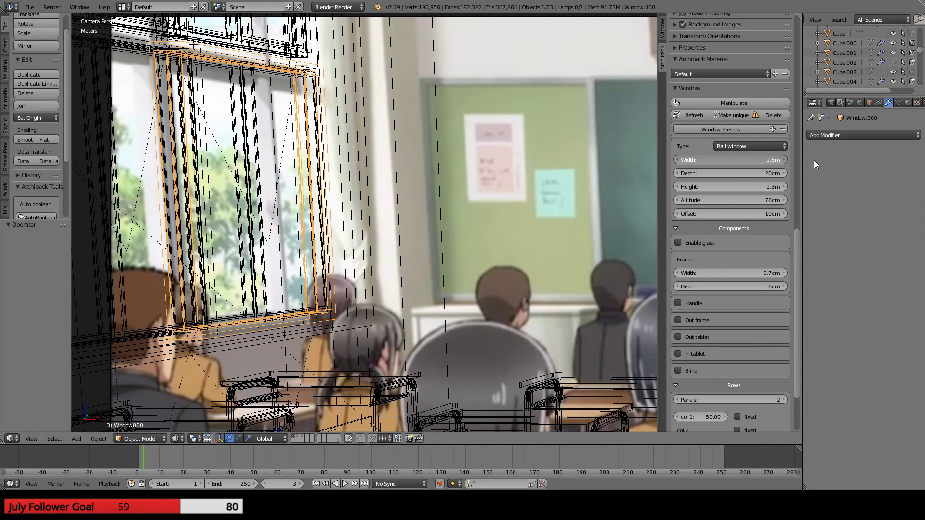
- In the left side view, move the lower window 12.8 cm along the Y axis
middle_drag(335, 177, 391, 217)
scroll(399, 203, up, 9)
scroll(370, 196, up, 2)
scroll(366, 218, up, 2)
key(KP_3)
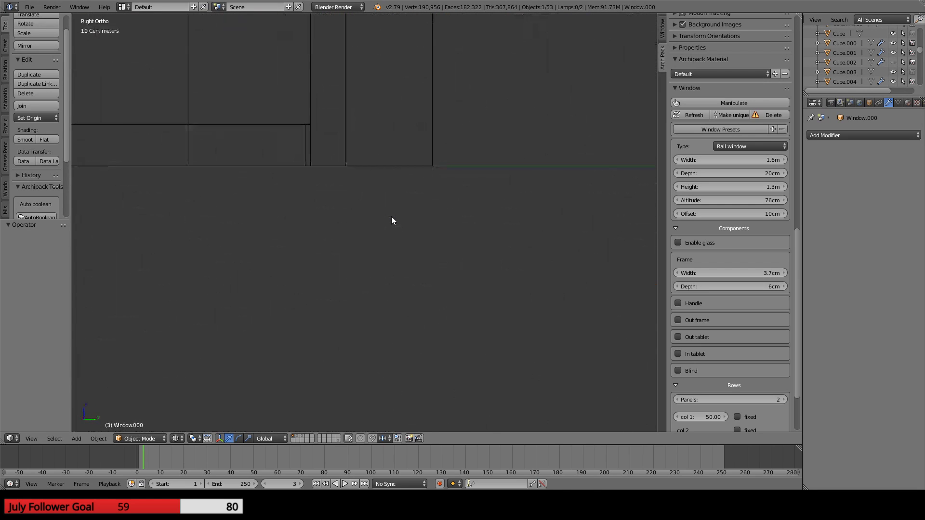
key(ctrl+KP_3)
scroll(391, 216, down, 6)
shift+middle_drag(451, 124, 325, 278)
scroll(351, 238, up, 1)
scroll(351, 239, up, 3)
shift+middle_drag(433, 153, 287, 205)
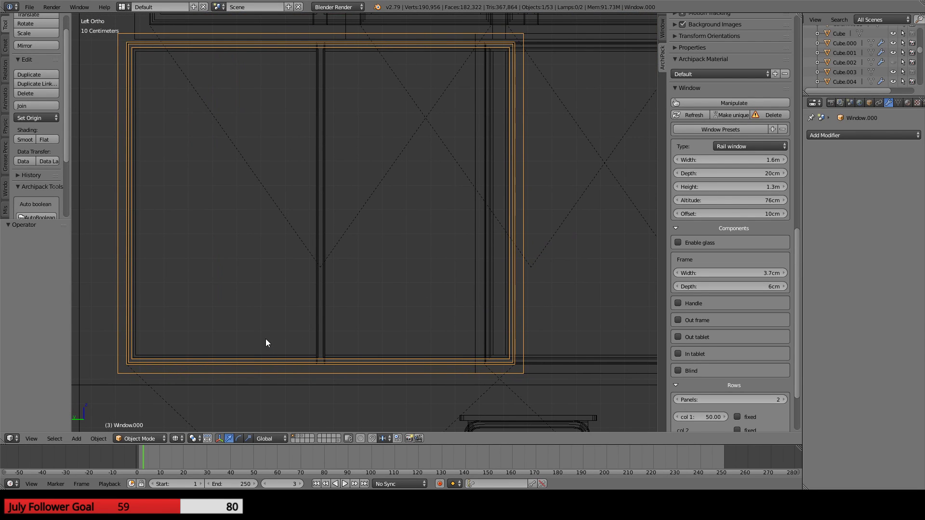
scroll(266, 343, down, 4)
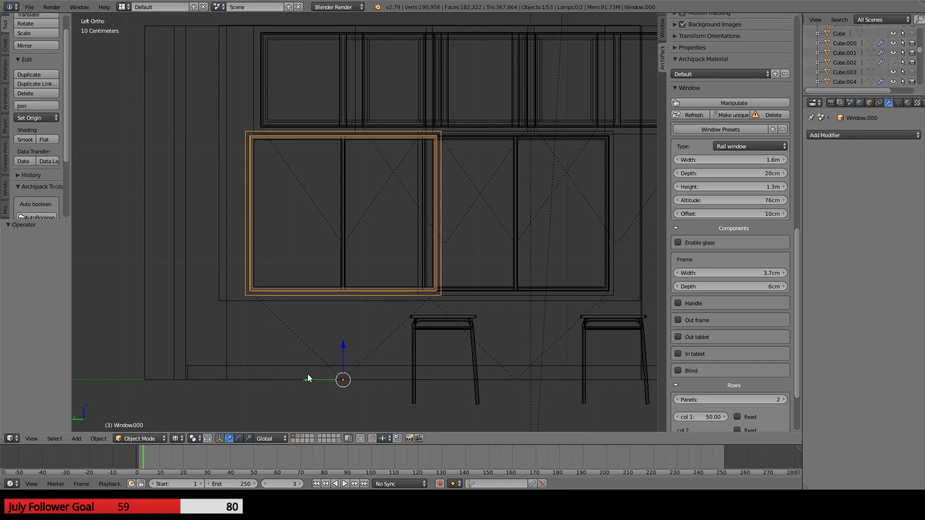
drag(306, 377, 291, 376)
- In the camera view, widen the lower window to 1.8 m and move it -14.7 cm along the Y axis to follow the reference
key(KP_0)
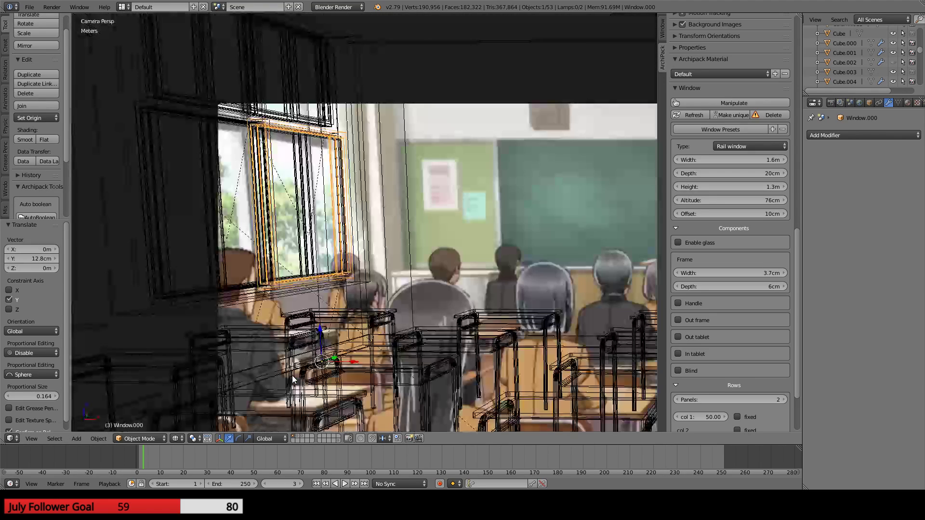
scroll(292, 379, up, 4)
scroll(333, 296, down, 3)
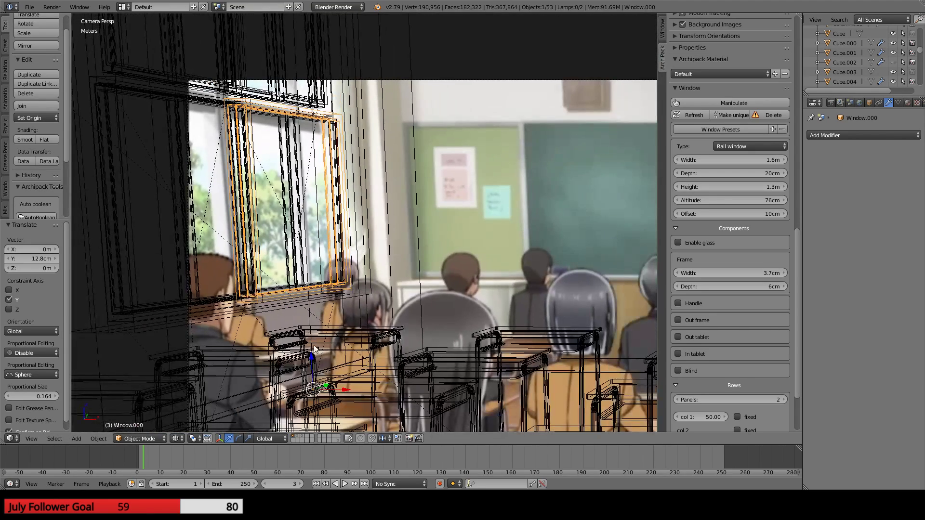
scroll(334, 356, up, 3)
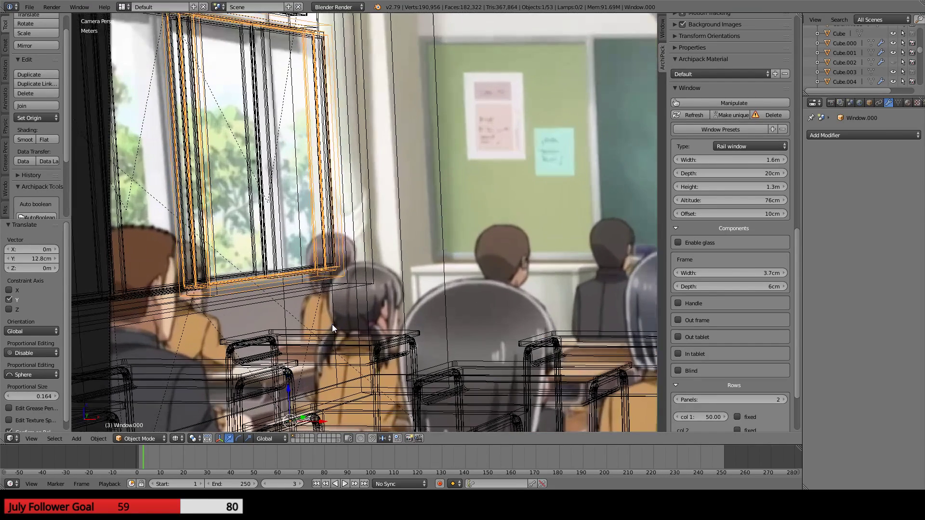
scroll(295, 307, up, 5)
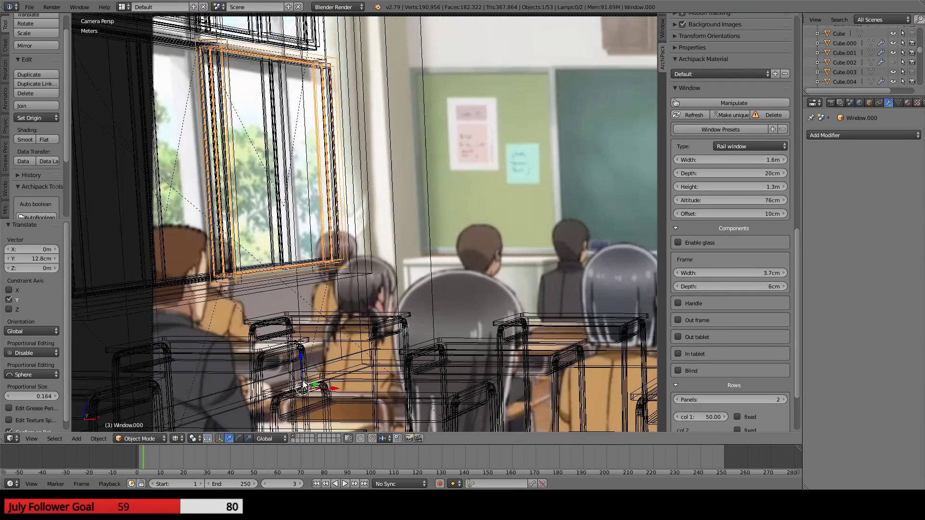
scroll(295, 306, up, 2)
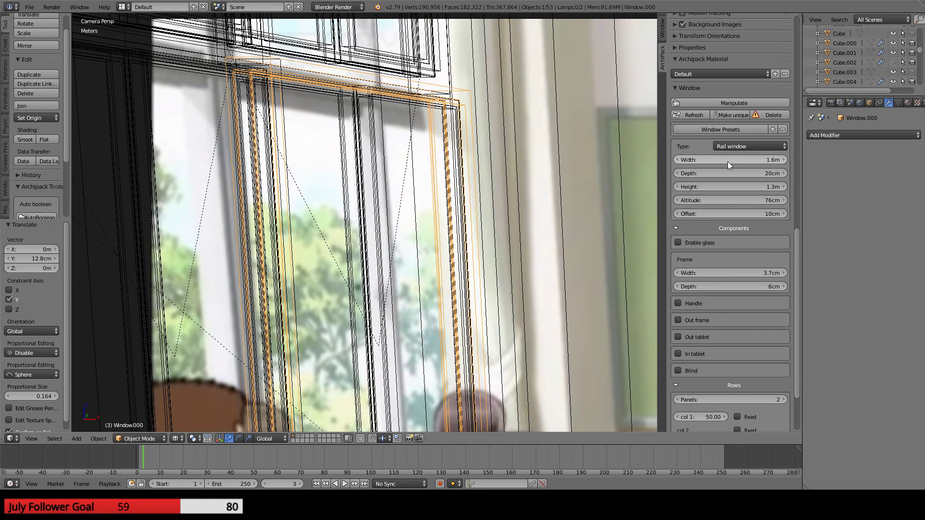
drag(727, 160, 800, 155)
shift+middle_drag(426, 331, 451, 116)
scroll(421, 212, down, 1)
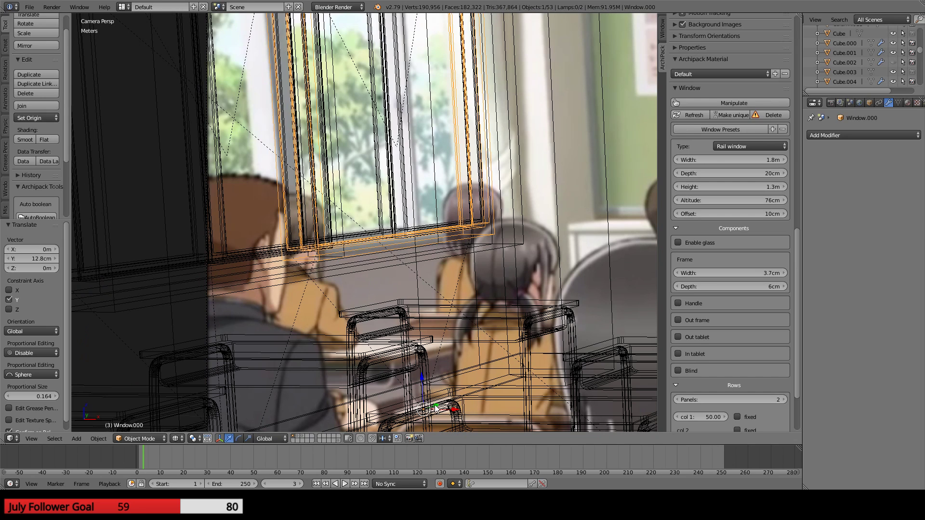
key(g)
key(y)
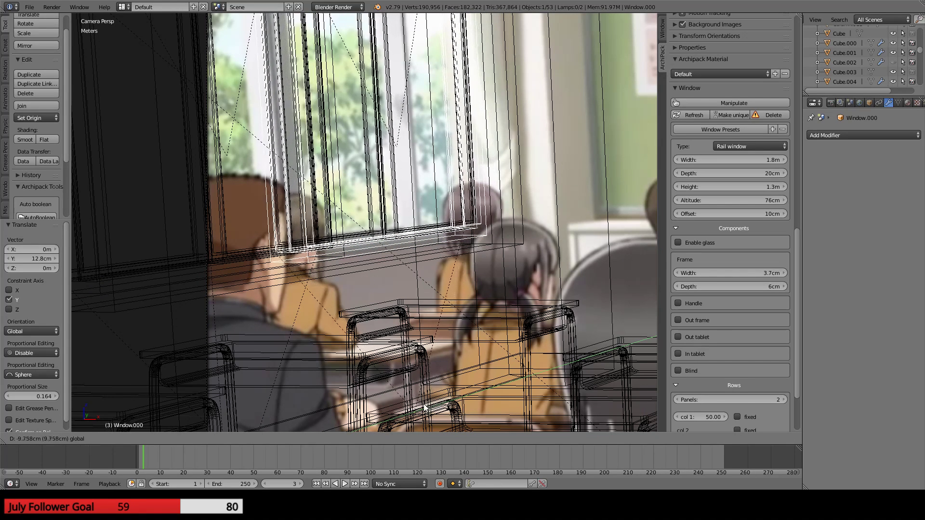
click(414, 401)
- Check the lower window's frame and sliding panel against the reference image, ending with the whole window selected
shift+middle_drag(415, 204, 404, 369)
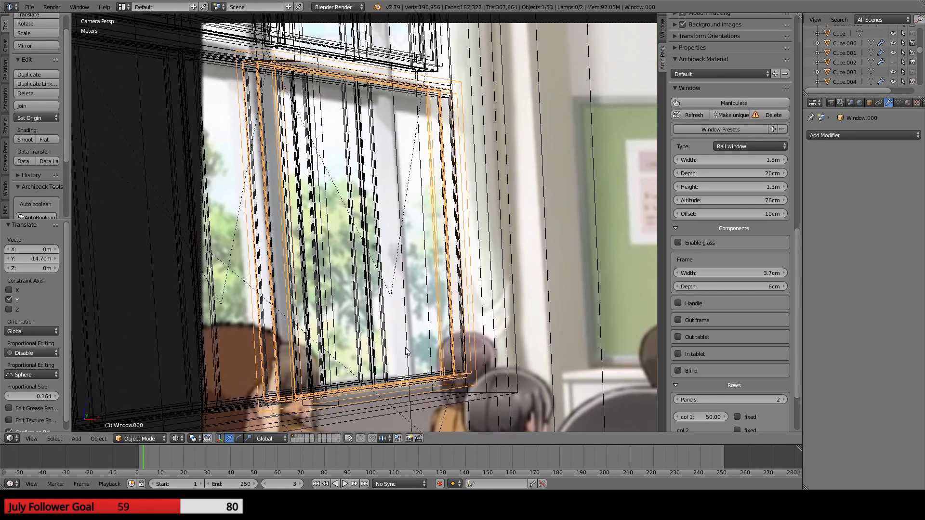
scroll(381, 163, up, 2)
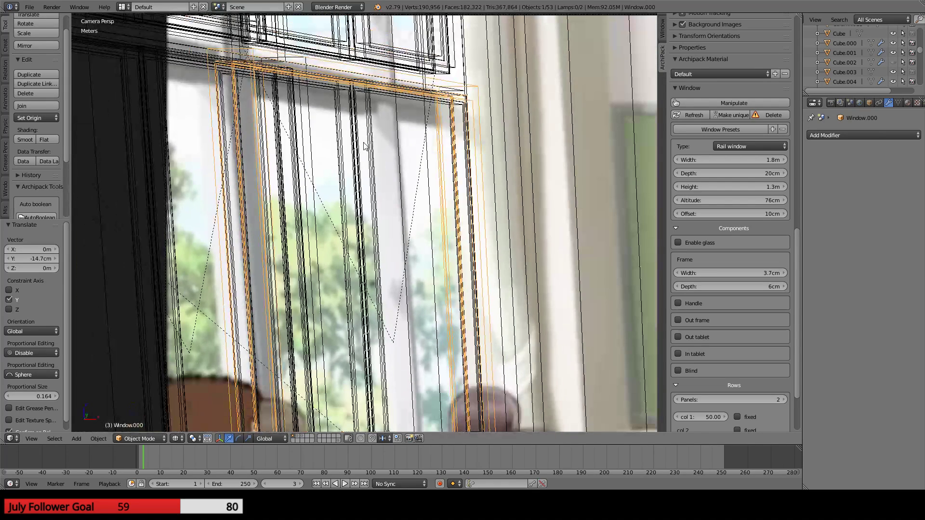
right_click(363, 145)
right_click(348, 140)
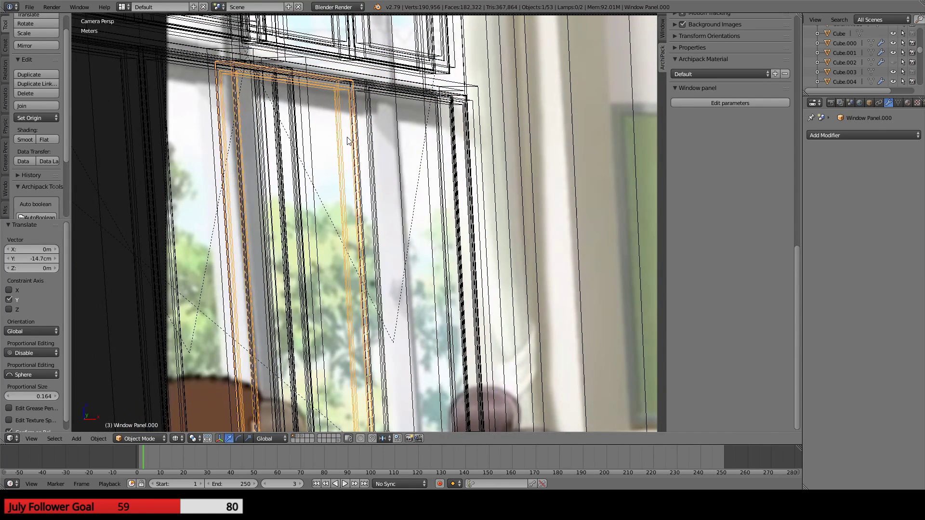
right_click(357, 137)
right_click(350, 141)
right_click(313, 107)
scroll(362, 110, down, 3)
shift+middle_drag(427, 306, 414, 248)
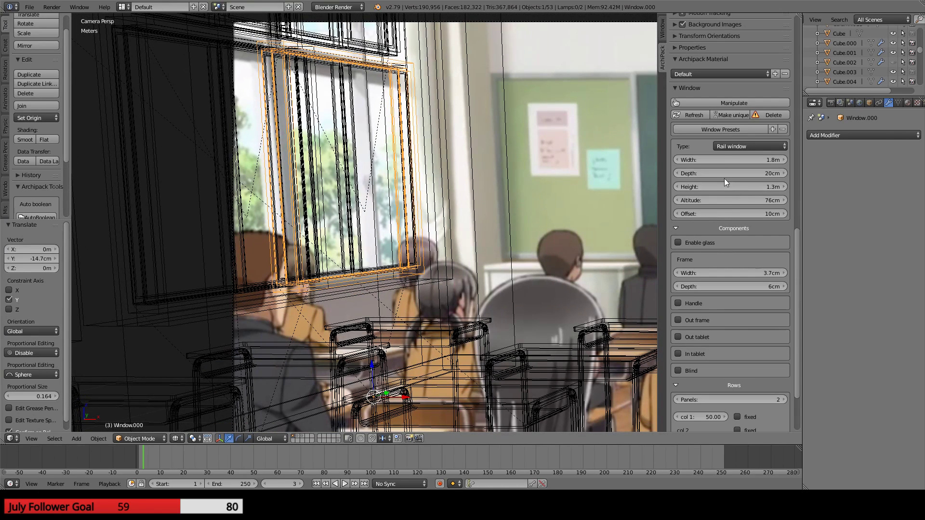
- Widen the lower window to 2.3 m and move it 27.8 cm along the Y axis towards the front wall
drag(719, 158, 747, 157)
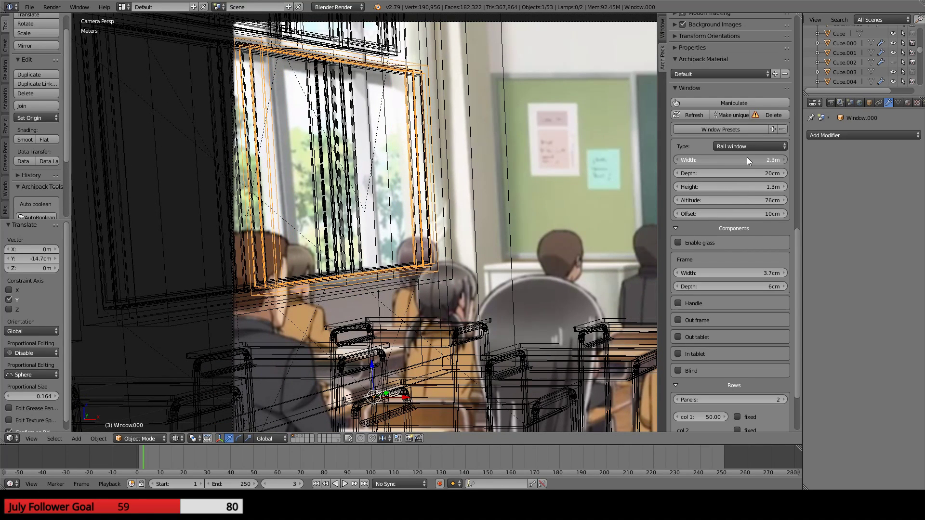
scroll(336, 343, up, 3)
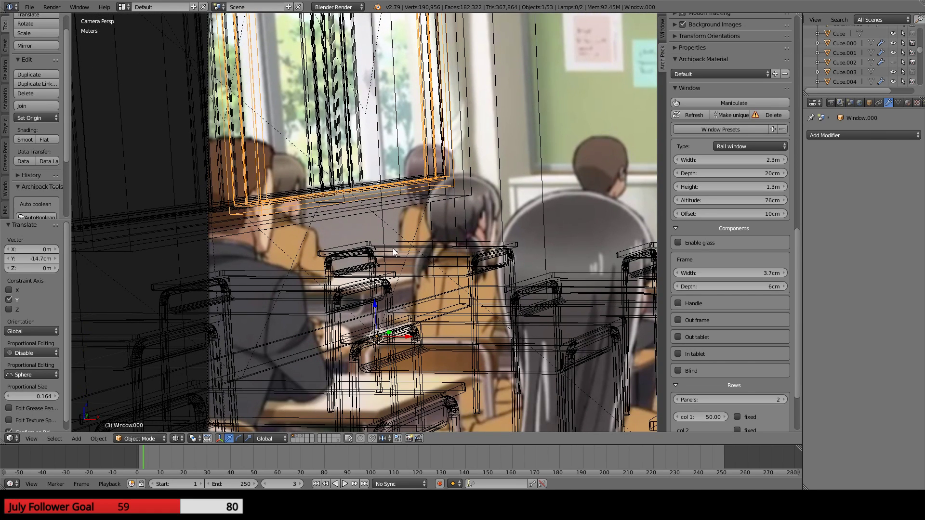
shift+middle_drag(394, 251, 392, 322)
drag(390, 406, 409, 398)
drag(405, 395, 409, 397)
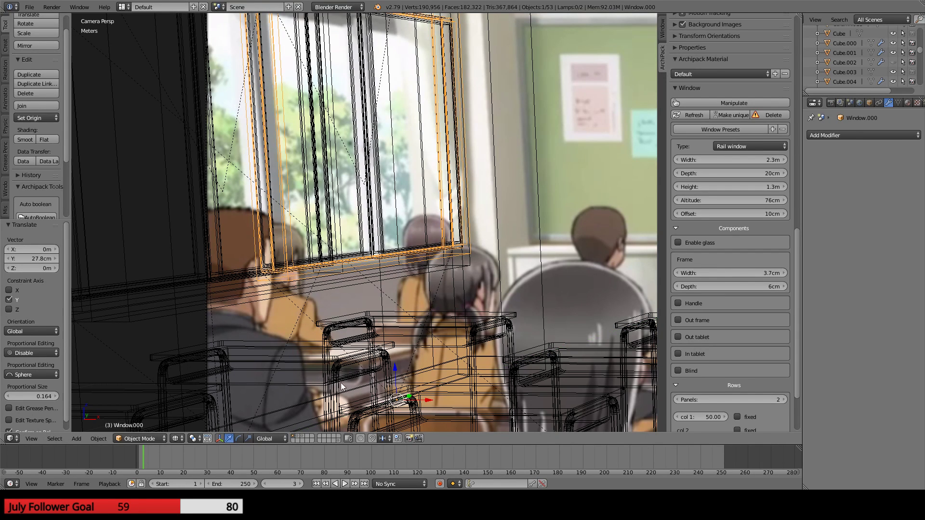
- Compare the widened window with the reference image and examine it from inside the room in perspective with solid shading
scroll(293, 244, up, 5)
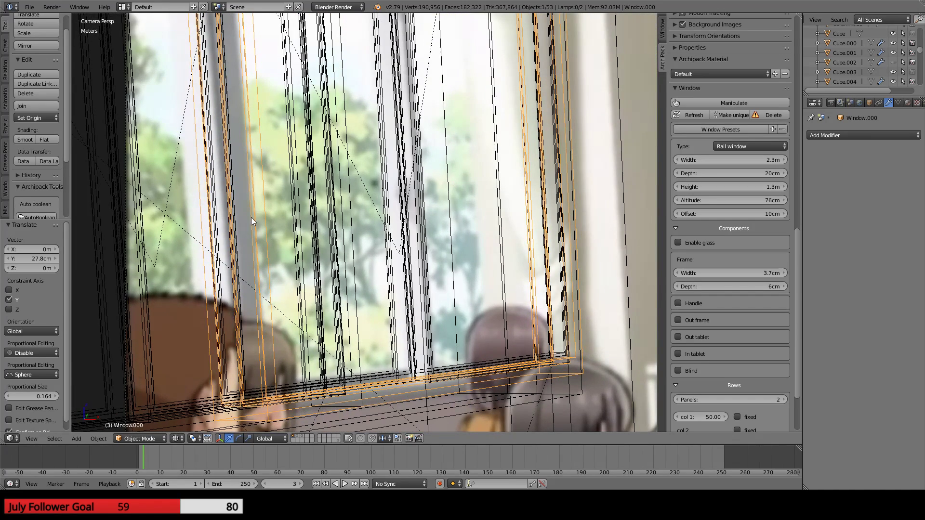
key(KP_0)
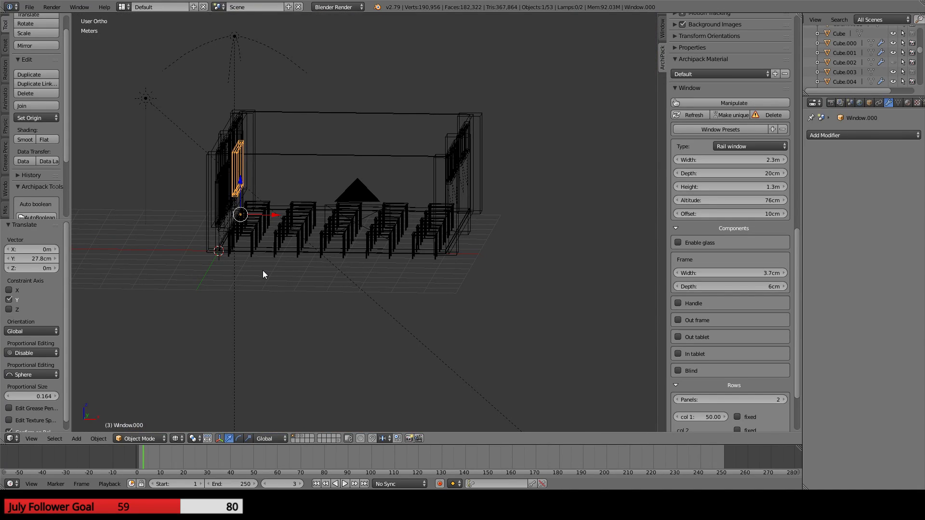
key(KP_0)
scroll(263, 271, up, 1)
key(KP_0)
middle_drag(263, 271, 234, 263)
key(KP_5)
key(KP_0)
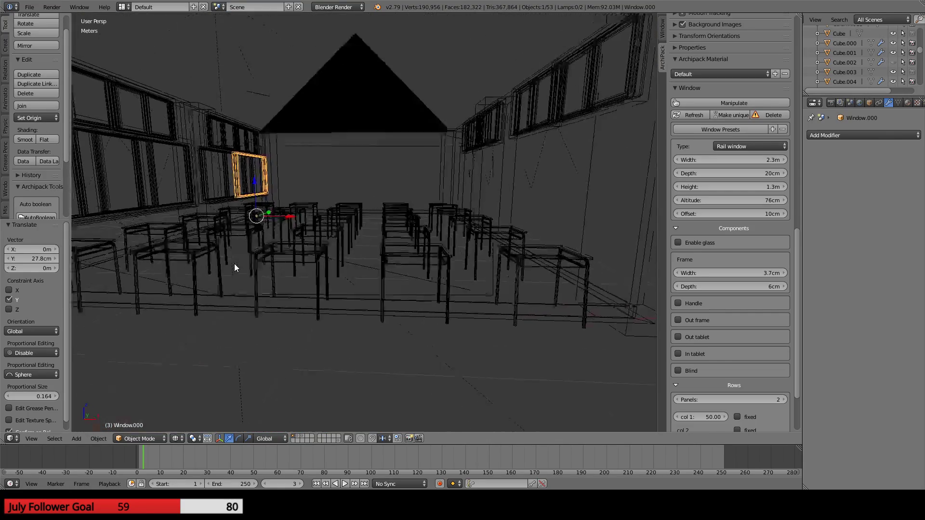
key(KP_0)
scroll(236, 264, up, 4)
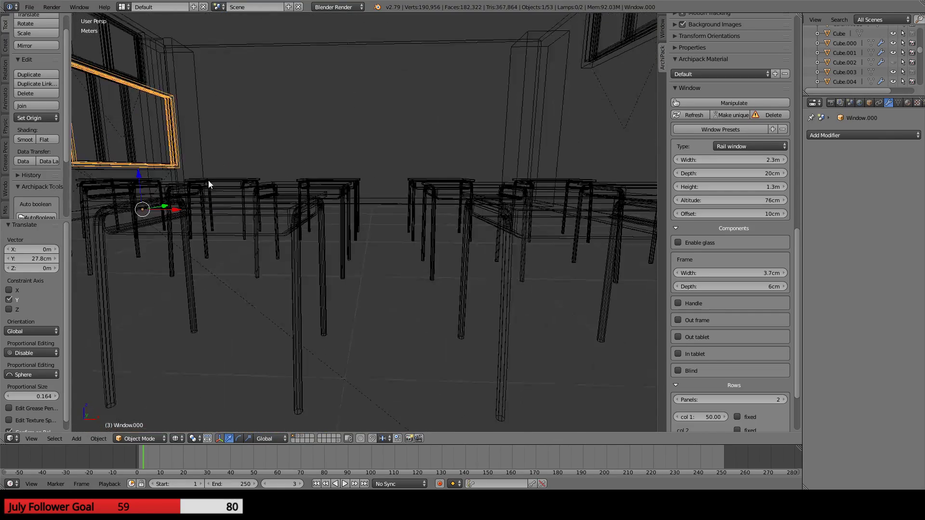
shift+middle_drag(208, 181, 411, 250)
scroll(338, 227, up, 3)
mouse_move(337, 226)
middle_down()
mouse_move(267, 242)
mouse_move(265, 158)
mouse_move(183, 141)
middle_up()
key(shift+z)
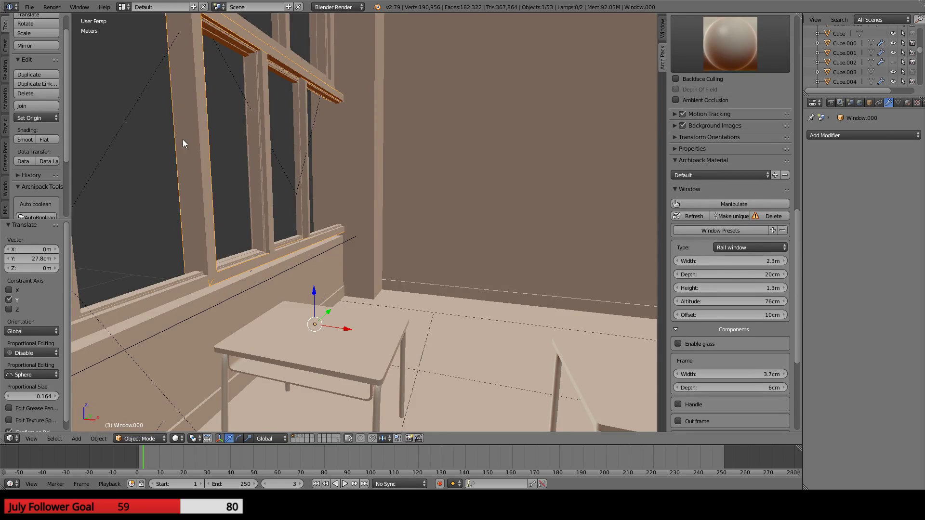
key(shift+z)
key(KP_0)
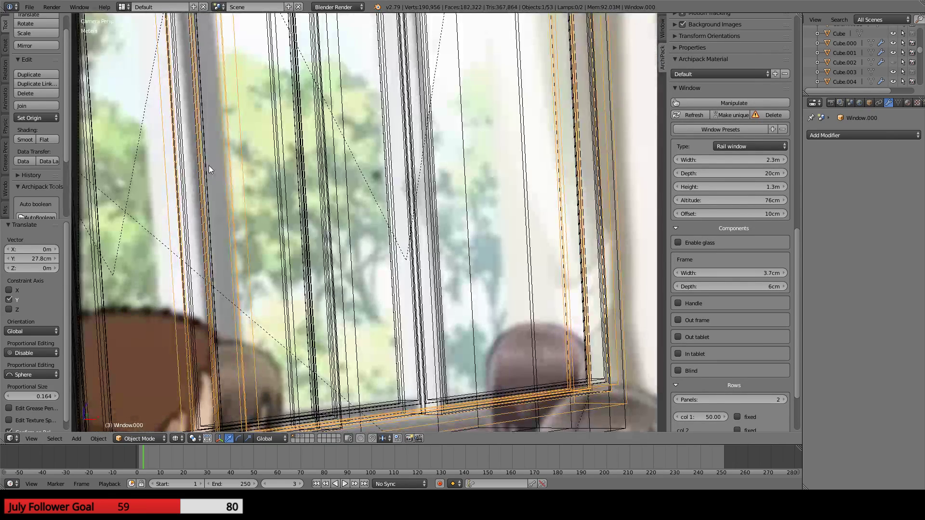
- Move the lower window -6.3 cm along the Y axis to line its frame up with the reference image
scroll(209, 169, down, 1)
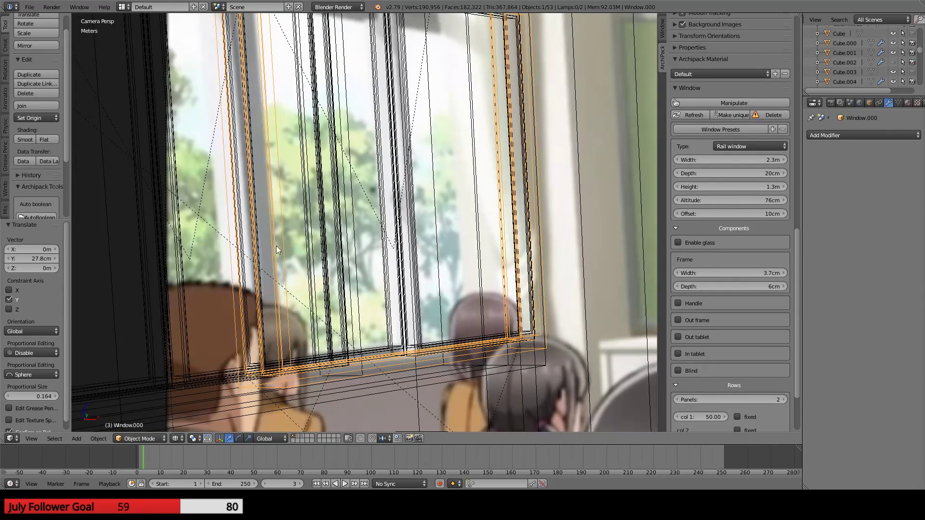
scroll(434, 230, down, 1)
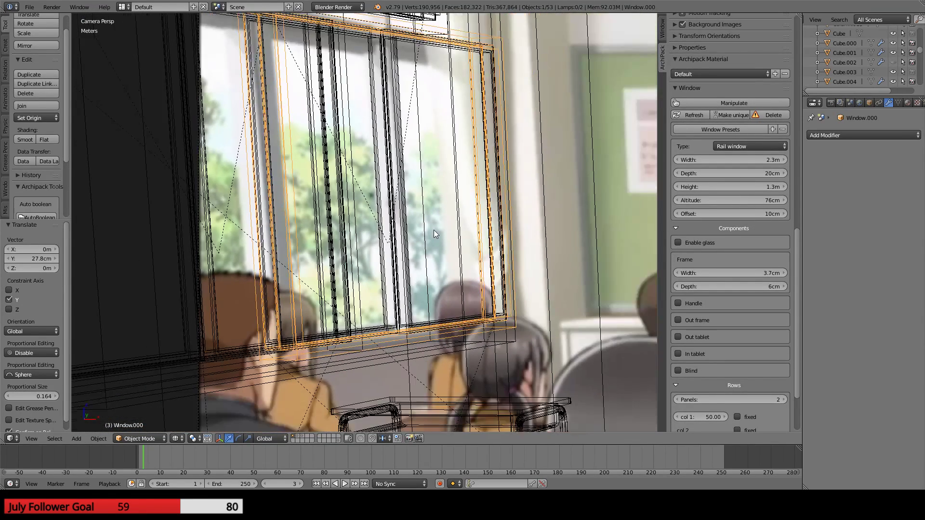
scroll(434, 229, up, 1)
scroll(409, 334, down, 4)
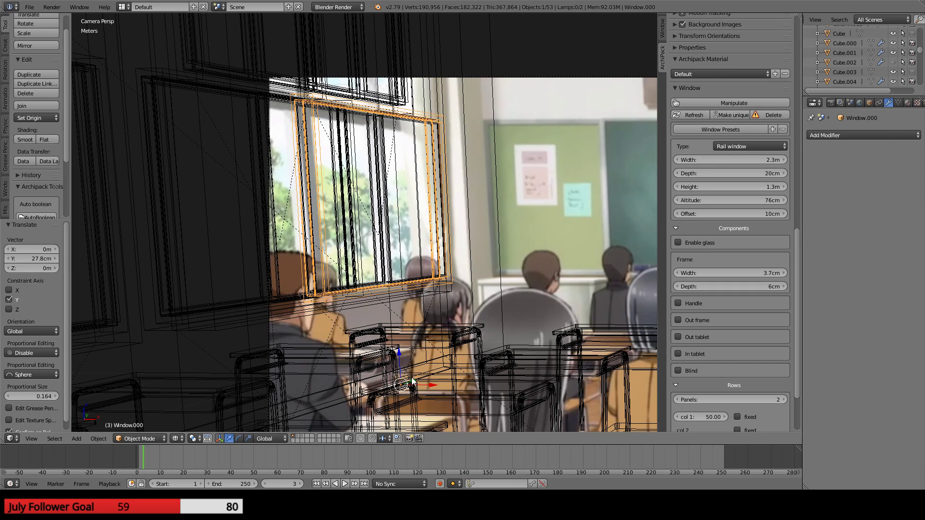
key(g)
key(y)
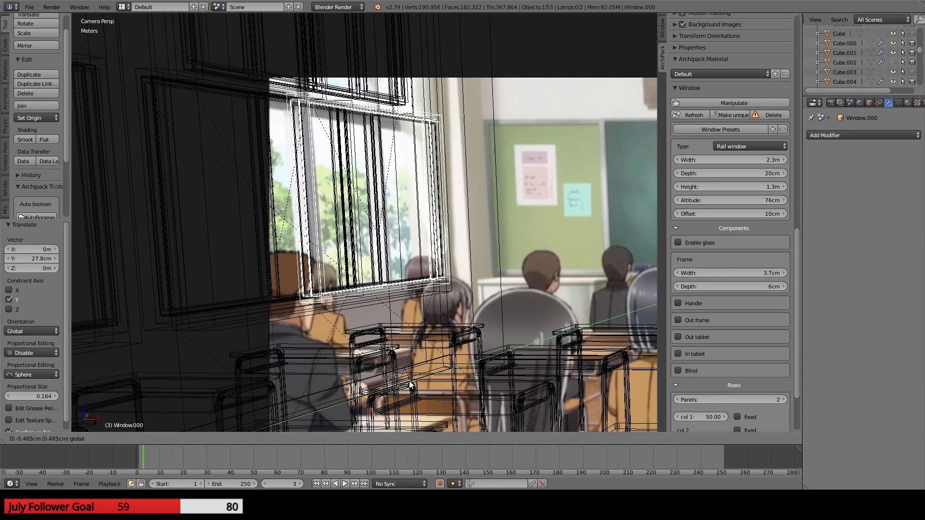
click(411, 383)
scroll(413, 284, up, 5)
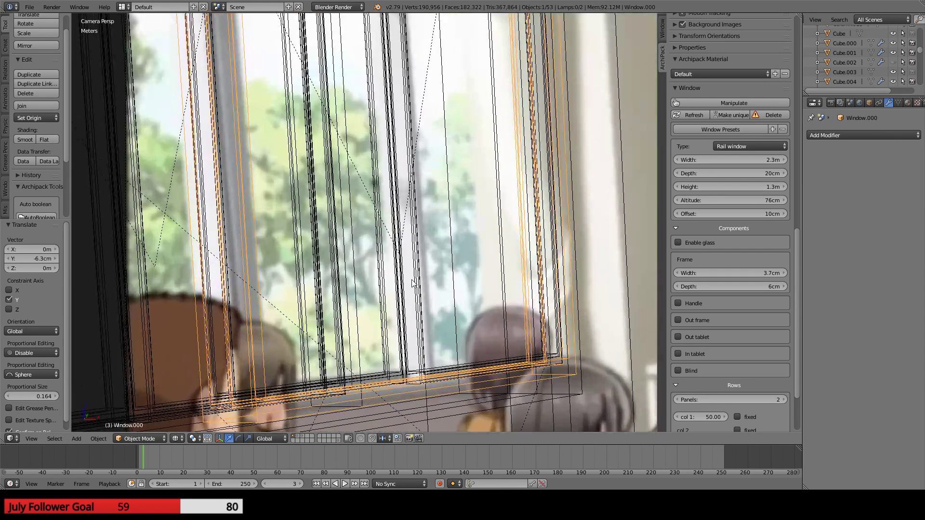
- Compare the shifted lower window with the reference image and examine it from outside the room with solid shading
scroll(413, 283, down, 2)
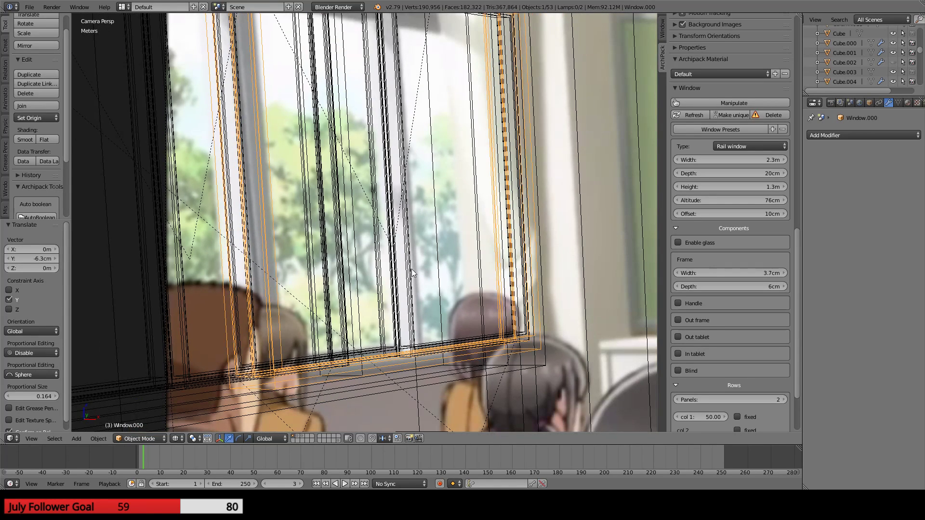
scroll(405, 189, up, 1)
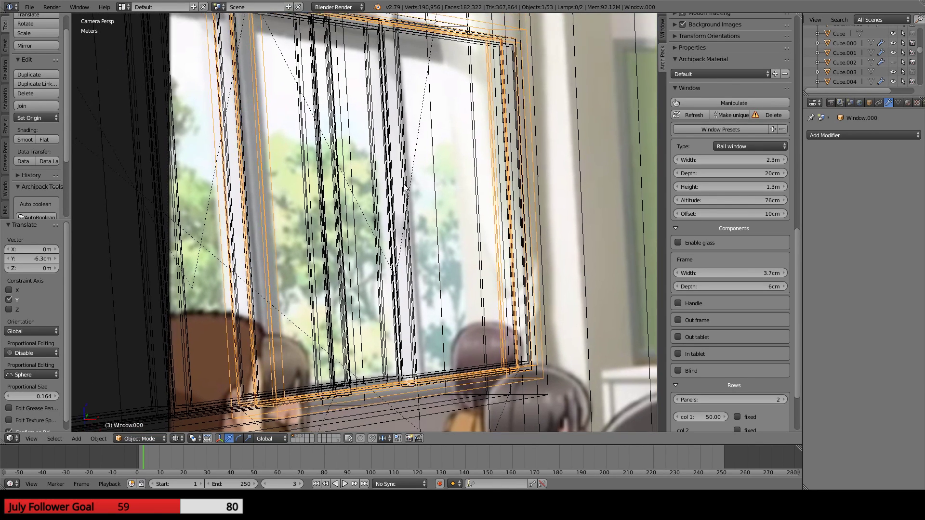
scroll(405, 187, up, 1)
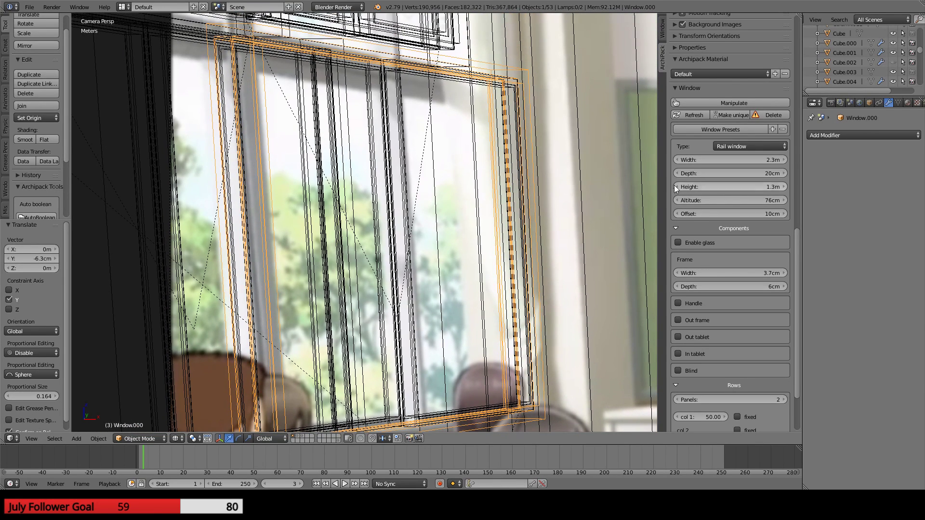
scroll(548, 215, down, 1)
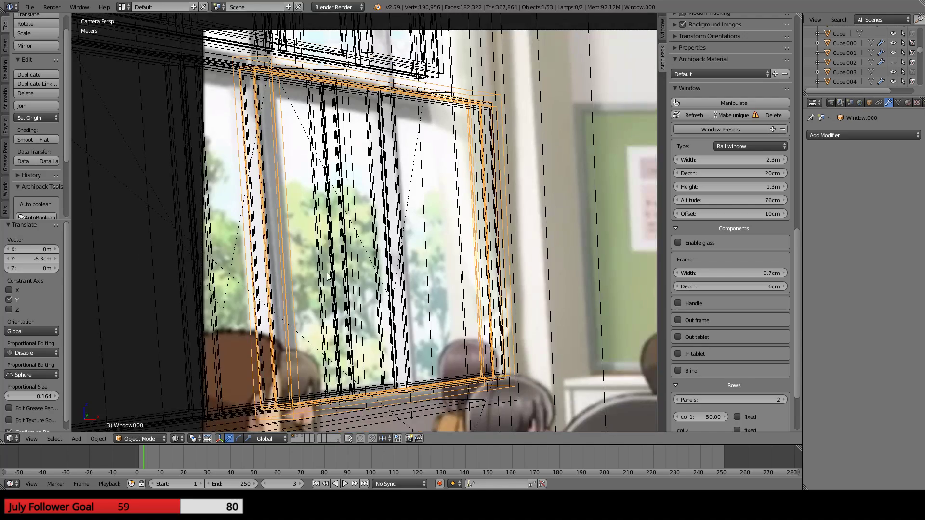
middle_drag(365, 262, 473, 264)
key(z)
scroll(475, 256, up, 6)
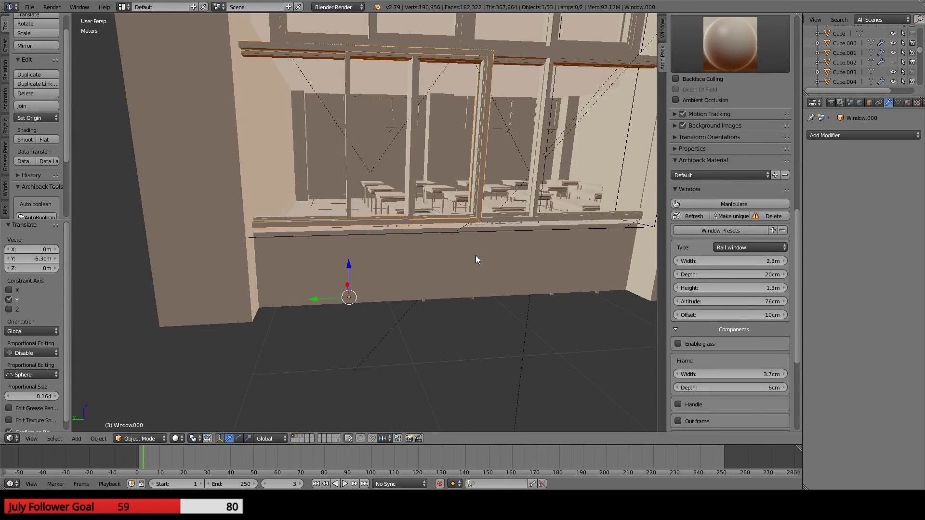
- Move the adjacent lower window -62 cm along the Y axis in the left orthographic wireframe view to close up to the window by the front wall
key(z)
middle_drag(509, 240, 479, 254)
right_click(453, 177)
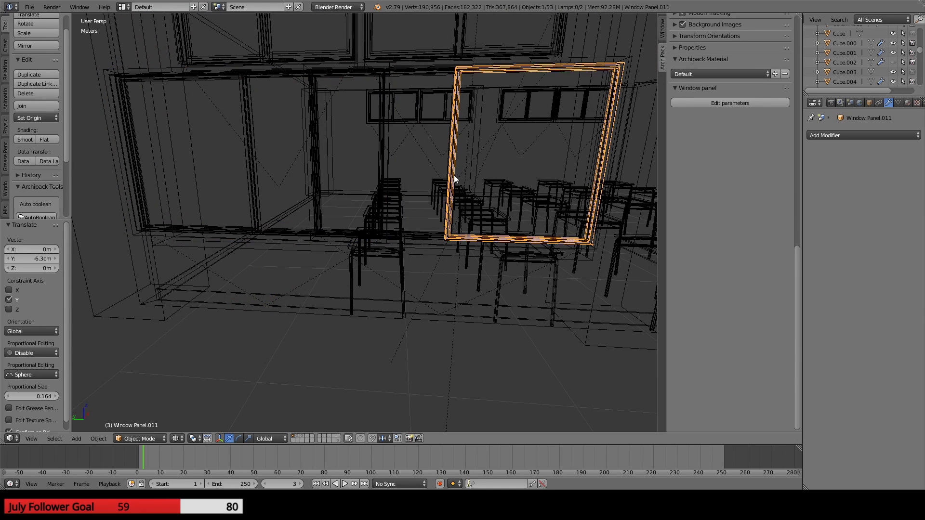
right_click(414, 239)
scroll(406, 233, down, 6)
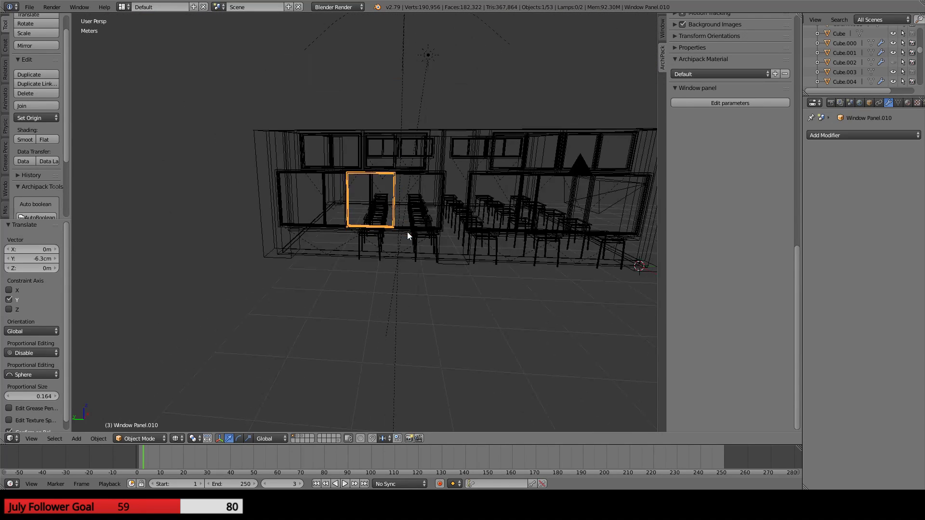
shift+middle_drag(485, 239, 318, 250)
scroll(318, 251, up, 4)
key(ctrl+KP_3)
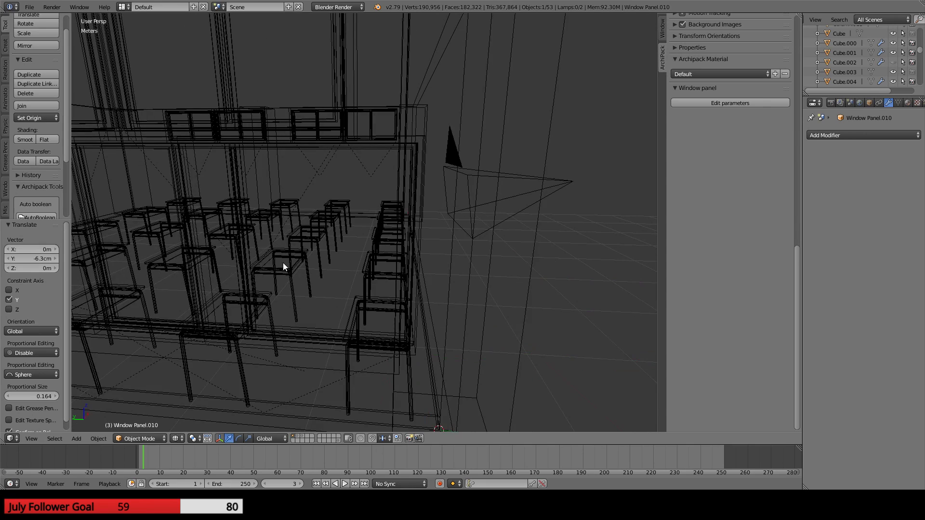
shift+middle_drag(224, 183, 420, 202)
scroll(409, 203, up, 6)
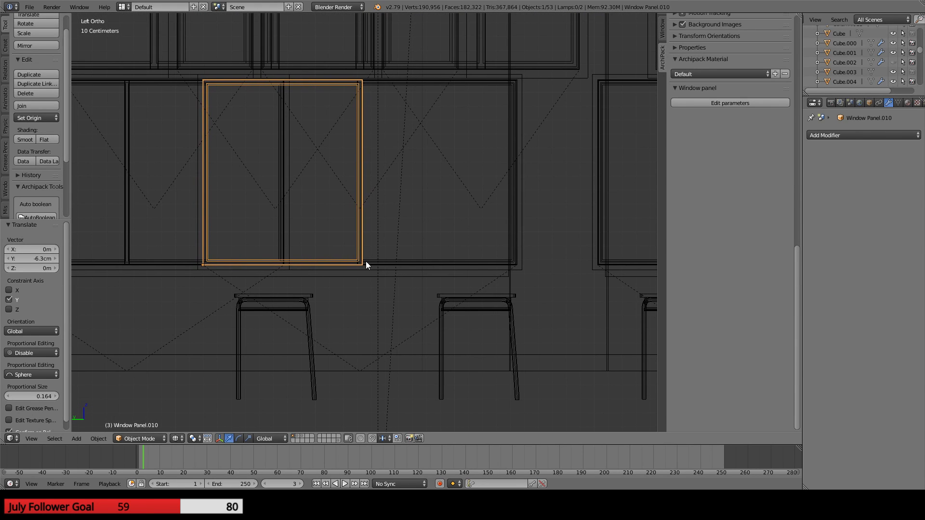
right_click(359, 261)
scroll(355, 265, up, 1)
shift+middle_drag(285, 374, 402, 215)
drag(497, 365, 370, 354)
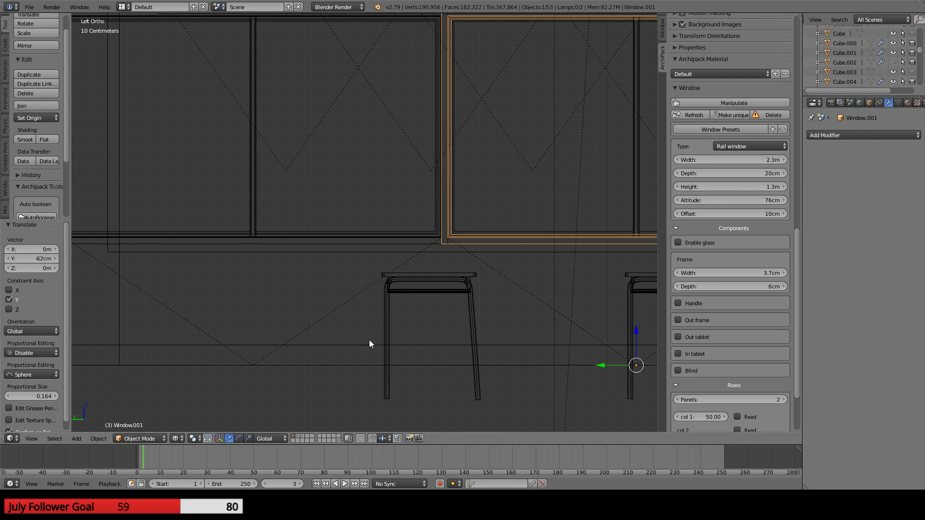
- Inspect the joint between the two lower windows up close and against the reference image in camera view
scroll(386, 215, up, 5)
scroll(316, 184, down, 5)
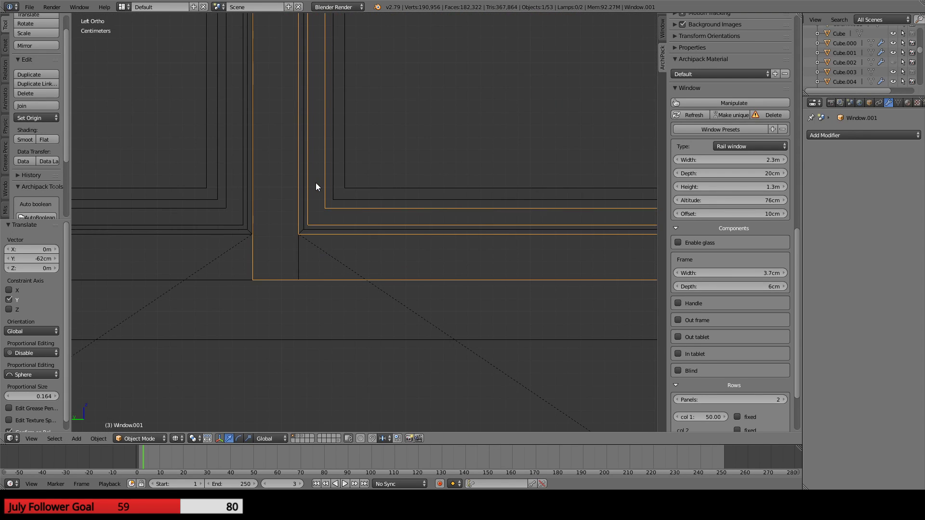
scroll(316, 184, down, 6)
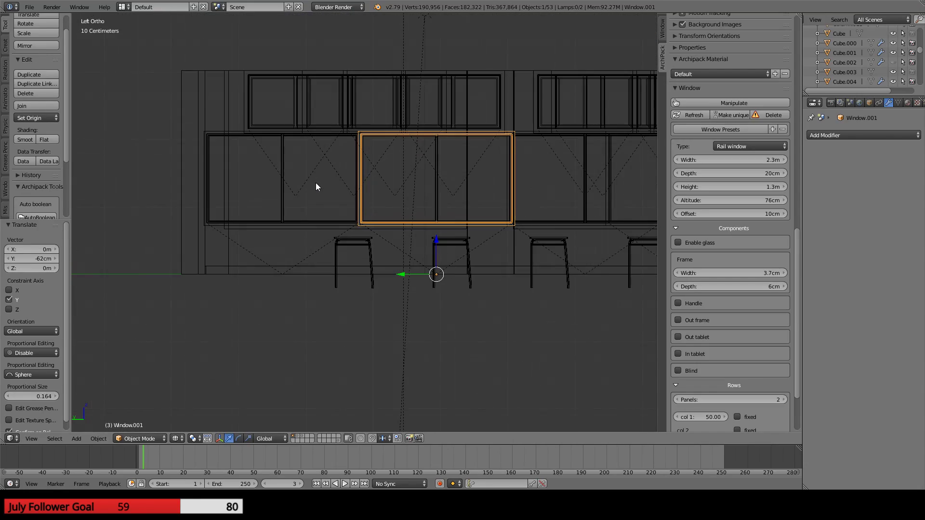
scroll(306, 182, up, 3)
middle_drag(313, 194, 236, 234)
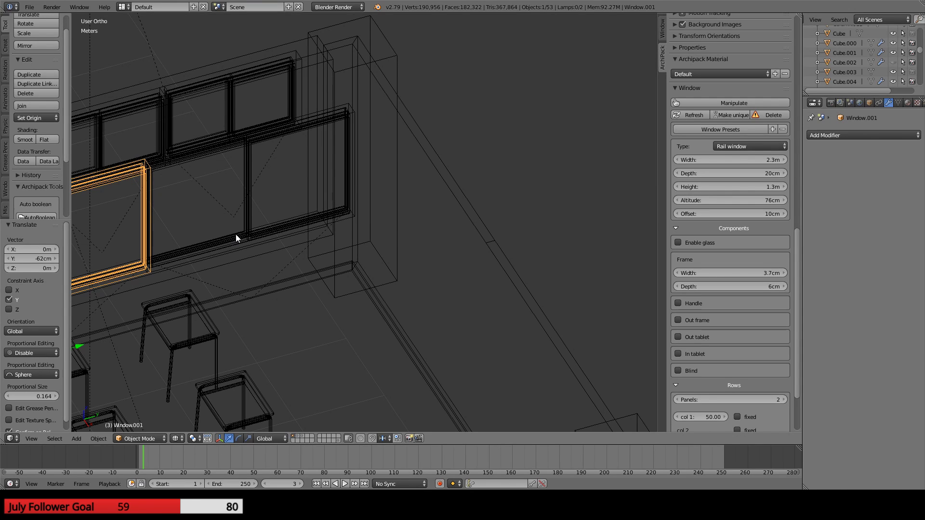
key(KP_0)
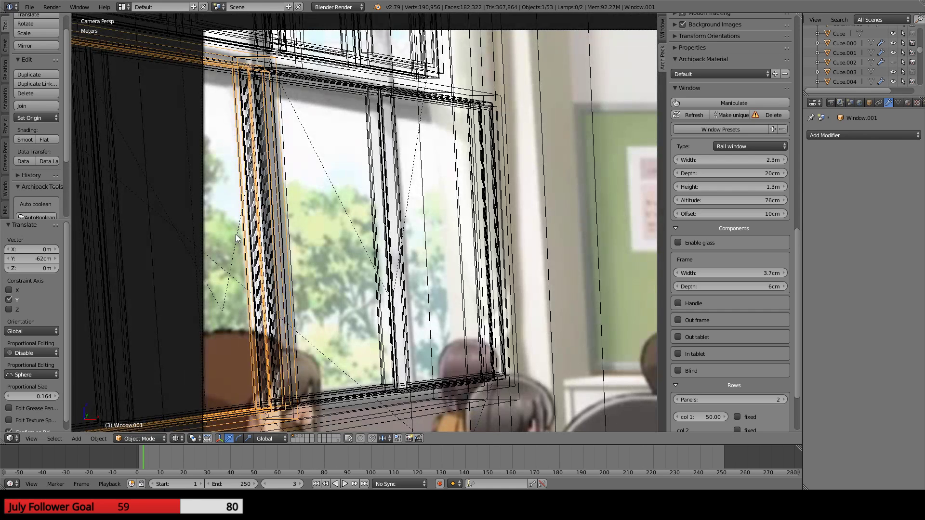
scroll(446, 176, down, 1)
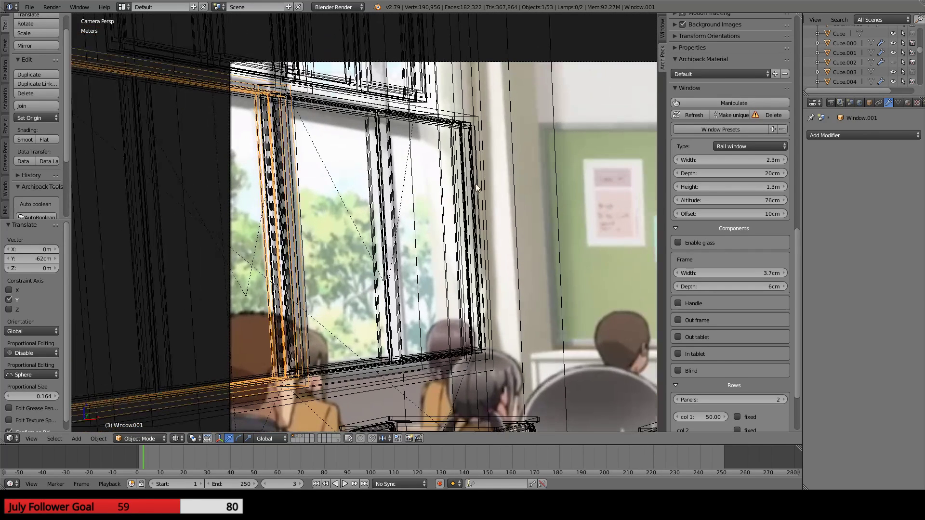
- Select the column in the window-side front corner and examine it from inside the room in perspective with solid shading
right_click(514, 183)
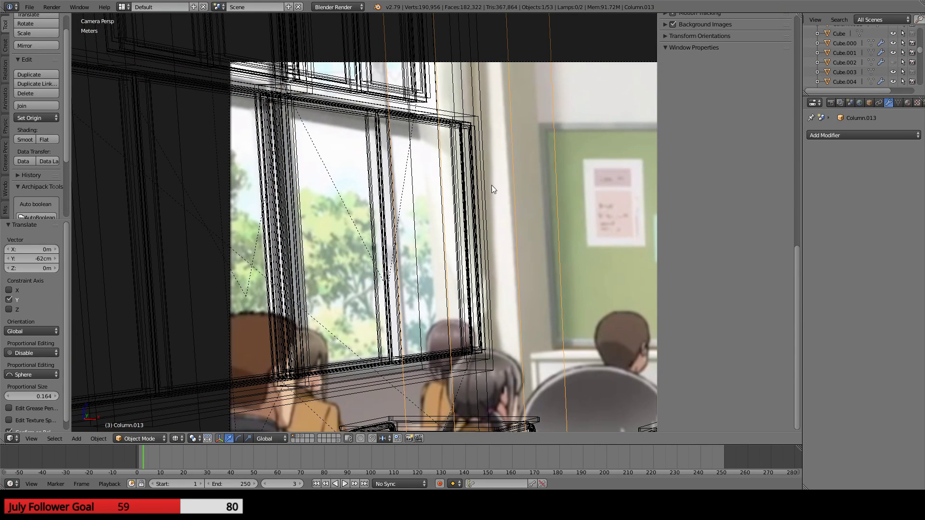
key(KP_0)
middle_drag(396, 194, 311, 200)
key(KP_5)
scroll(318, 209, up, 3)
key(z)
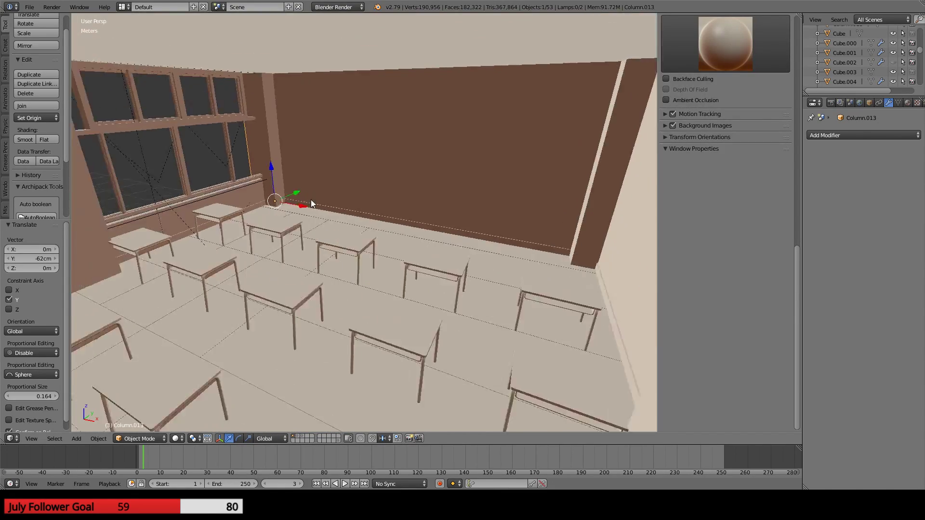
key(KP_Decimal)
middle_drag(436, 266, 398, 247)
scroll(412, 257, up, 4)
right_drag(558, 230, 636, 224)
right_click(636, 231)
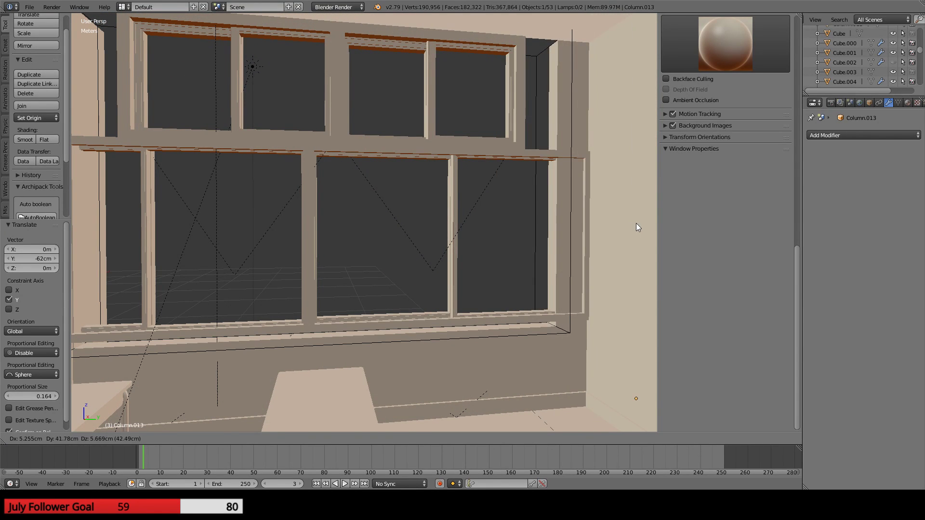
right_click(636, 223)
shift+middle_drag(502, 245, 427, 209)
right_click(517, 201)
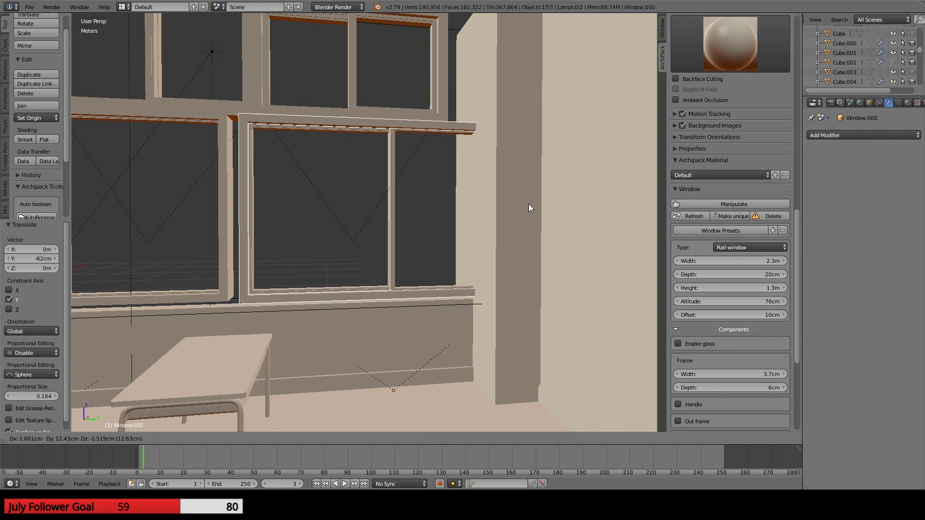
right_drag(528, 204, 586, 218)
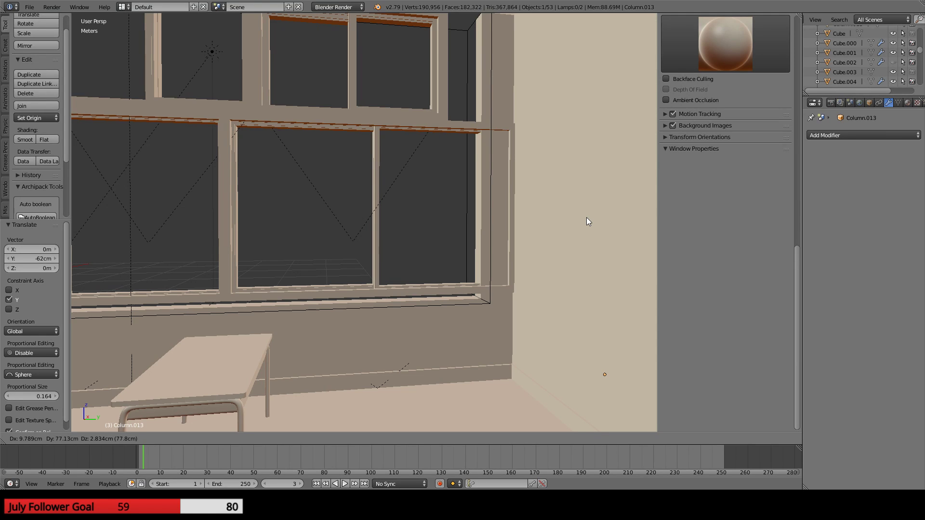
right_drag(586, 218, 559, 192)
key(Escape)
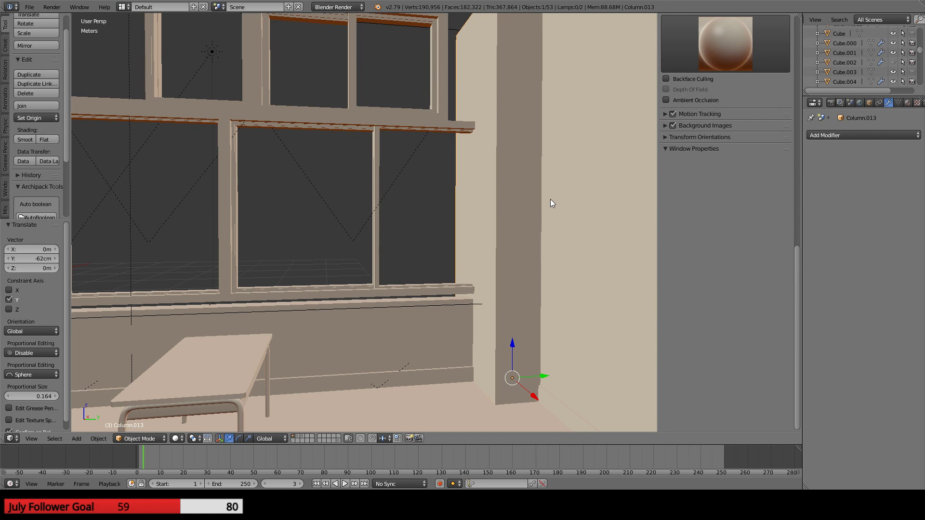
- Compare the corner column and the adjoining lower window with the reference image in the wireframe camera view
key(KP_0)
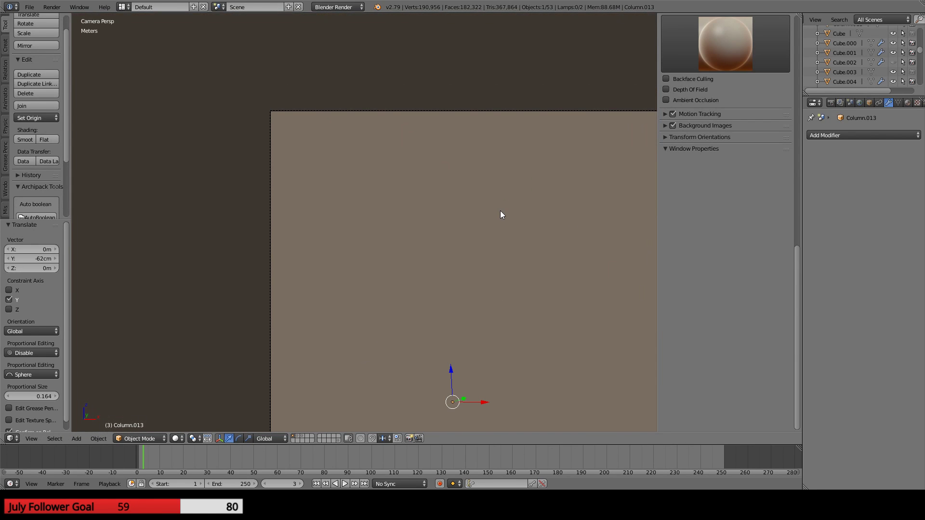
key(z)
scroll(409, 182, up, 3)
scroll(409, 178, up, 2)
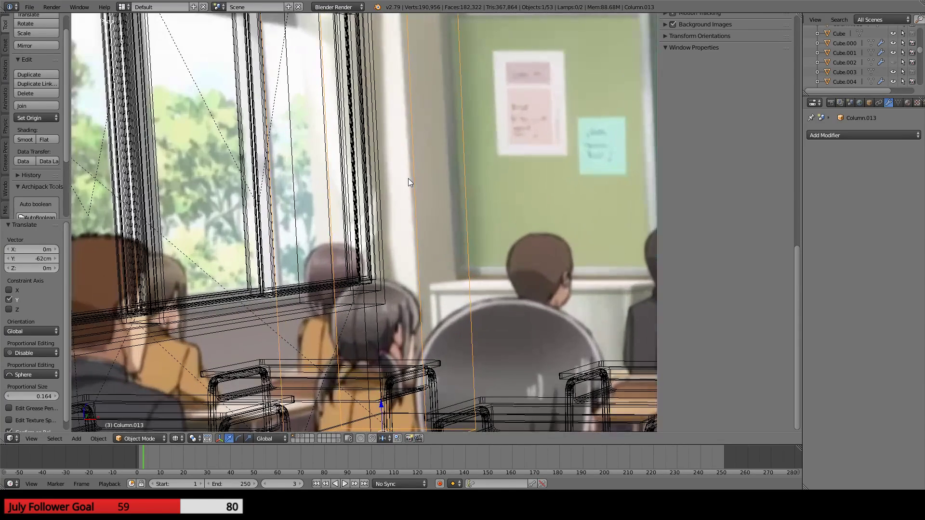
scroll(379, 223, up, 2)
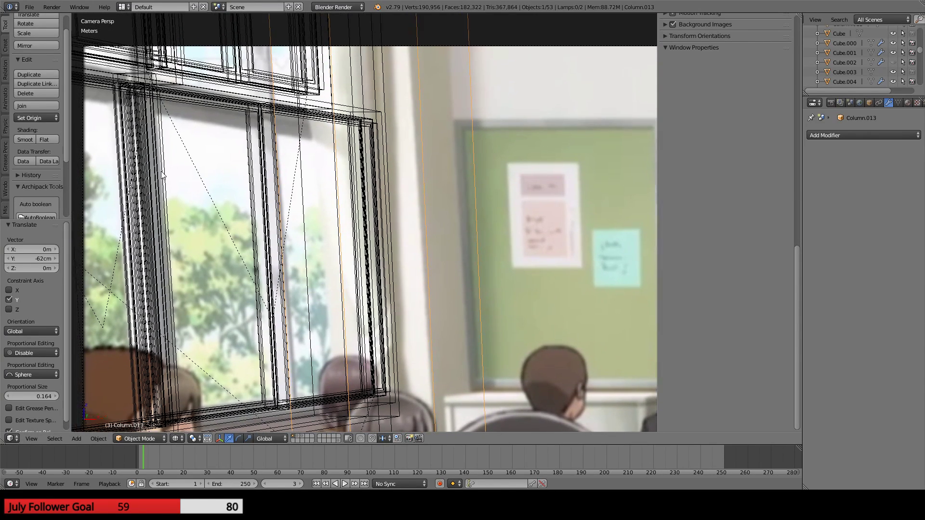
scroll(380, 223, down, 1)
scroll(289, 220, down, 2)
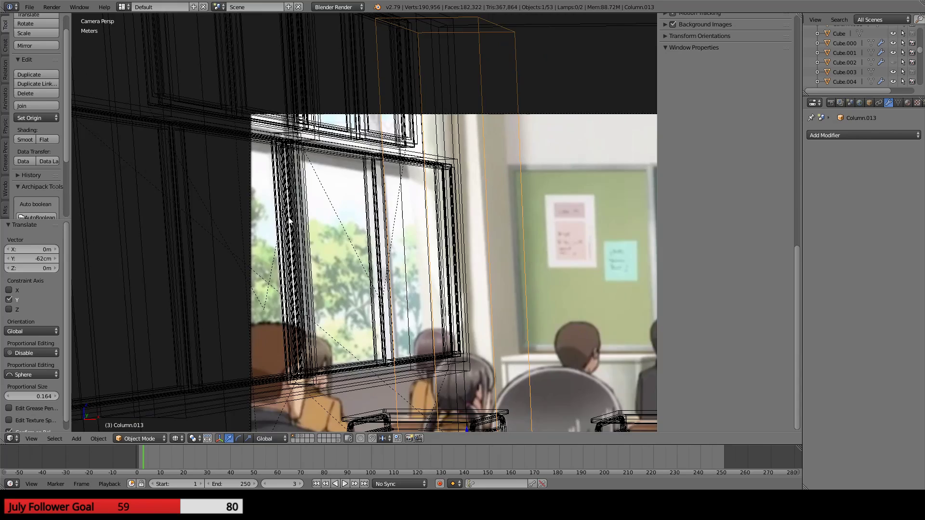
scroll(289, 217, up, 2)
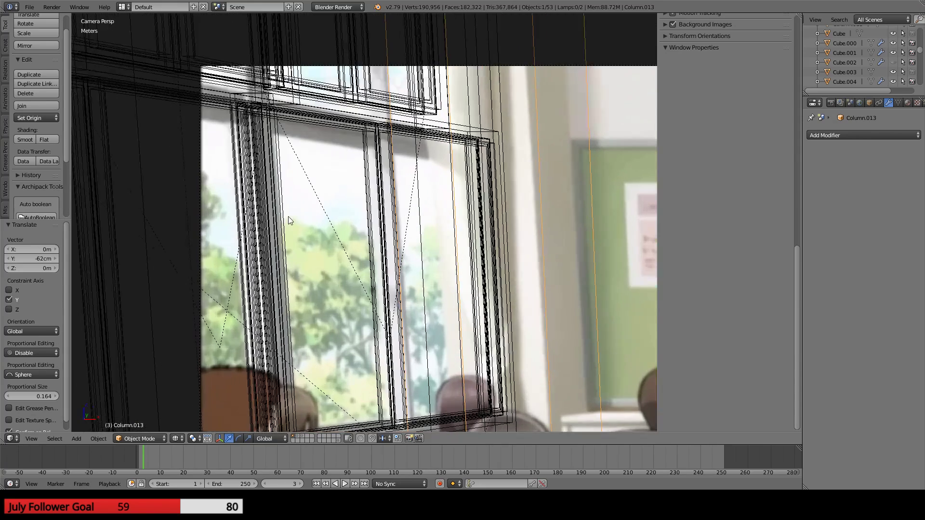
- Check the front wall, blackboard area, columns and desks on both sides against the reference image
shift+middle_drag(606, 215, 328, 182)
scroll(315, 222, down, 2)
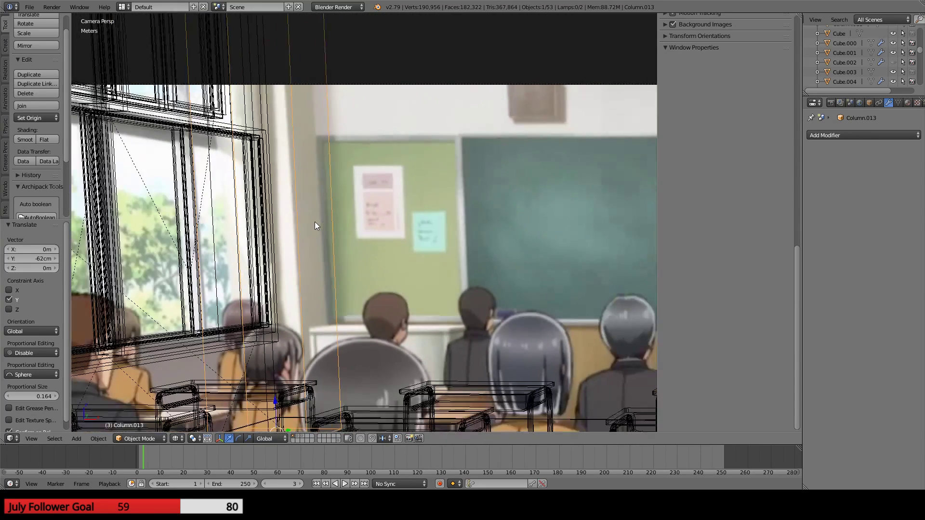
scroll(314, 228, down, 1)
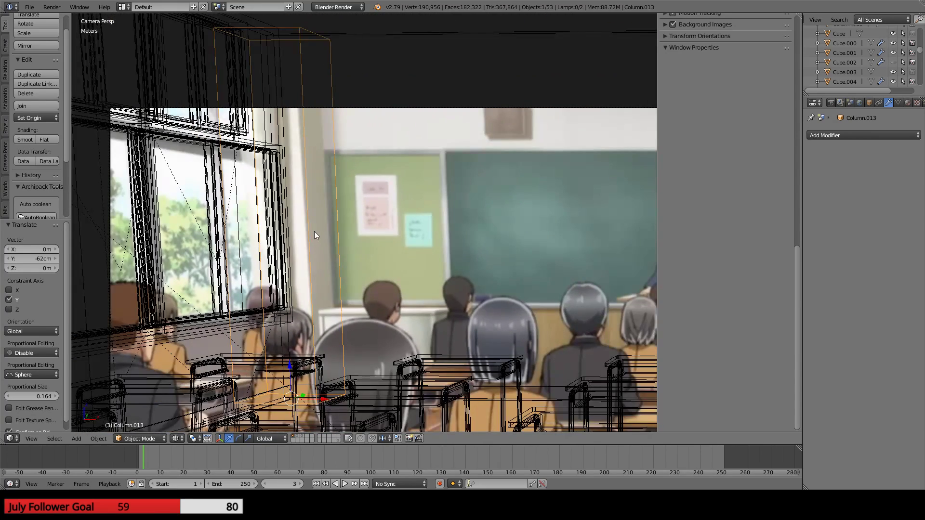
scroll(314, 232, down, 2)
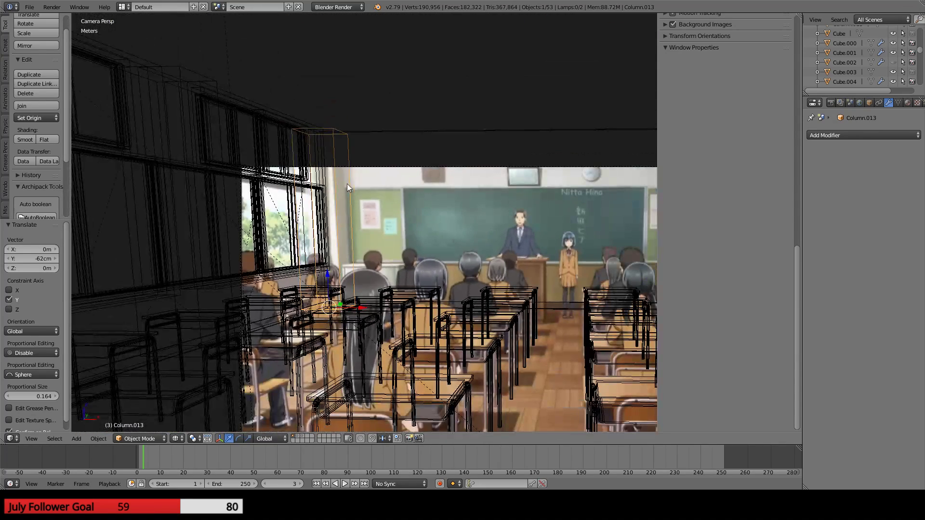
shift+middle_drag(347, 184, 254, 211)
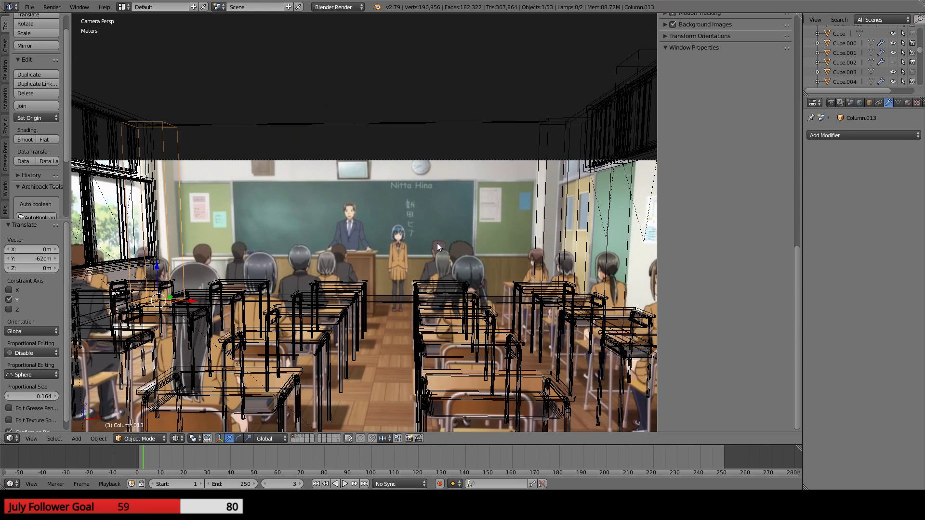
scroll(395, 288, up, 4)
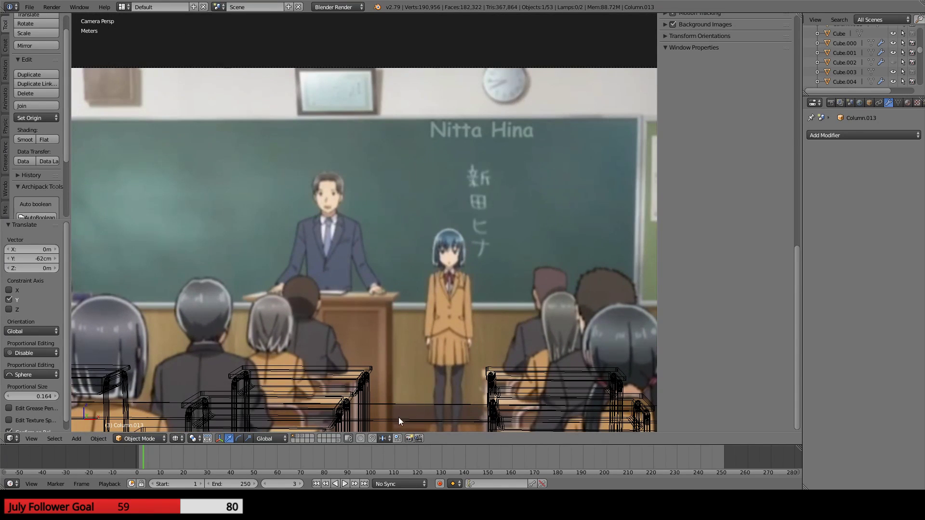
scroll(404, 364, down, 3)
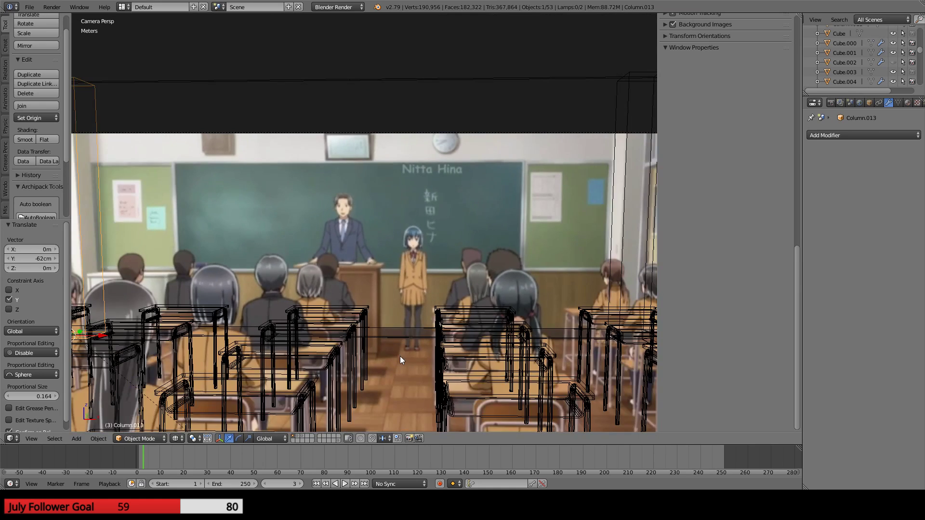
scroll(400, 357, down, 3)
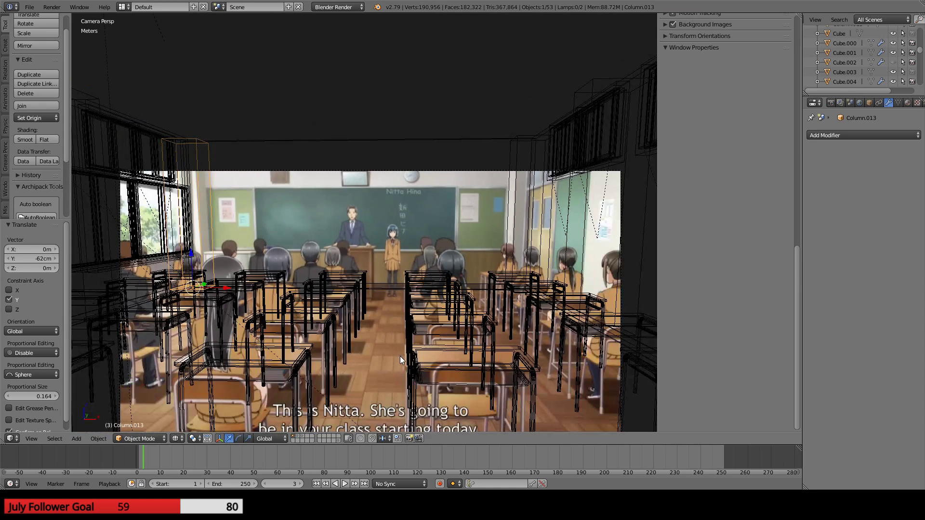
- Select the Room object to review its wall length settings against the reference image
right_click(309, 139)
shift+middle_drag(250, 251, 265, 253)
scroll(265, 254, up, 3)
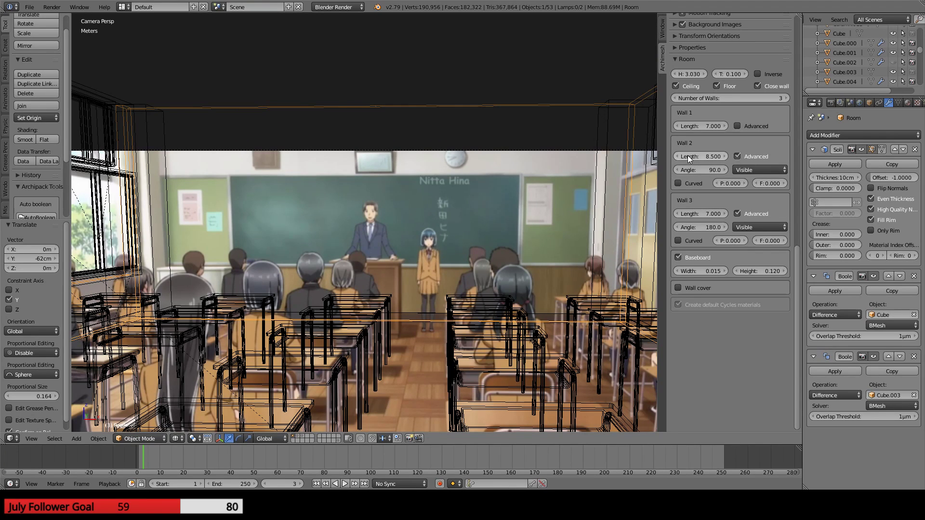
scroll(369, 226, down, 5)
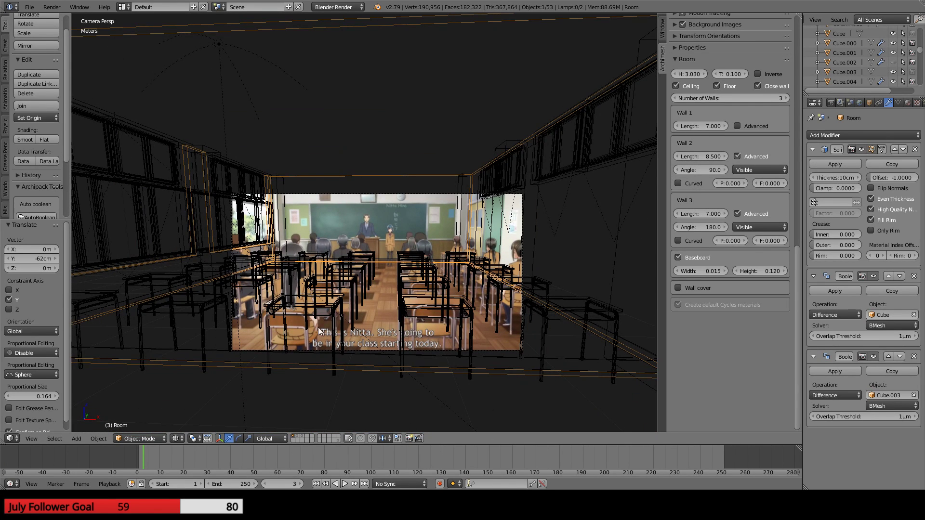
- Try lengthening the Room's Wall 2 to 9.340 against the reference image, and undo the change
scroll(487, 236, up, 5)
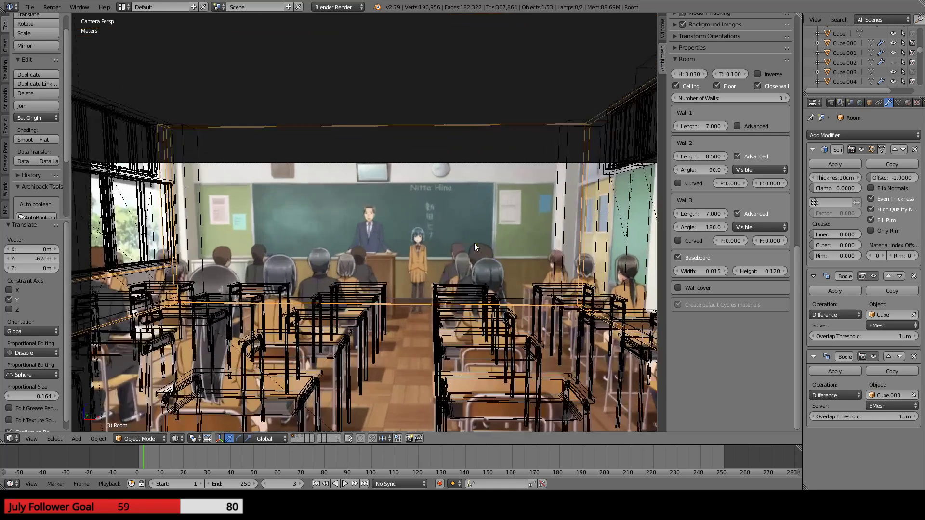
drag(703, 155, 720, 162)
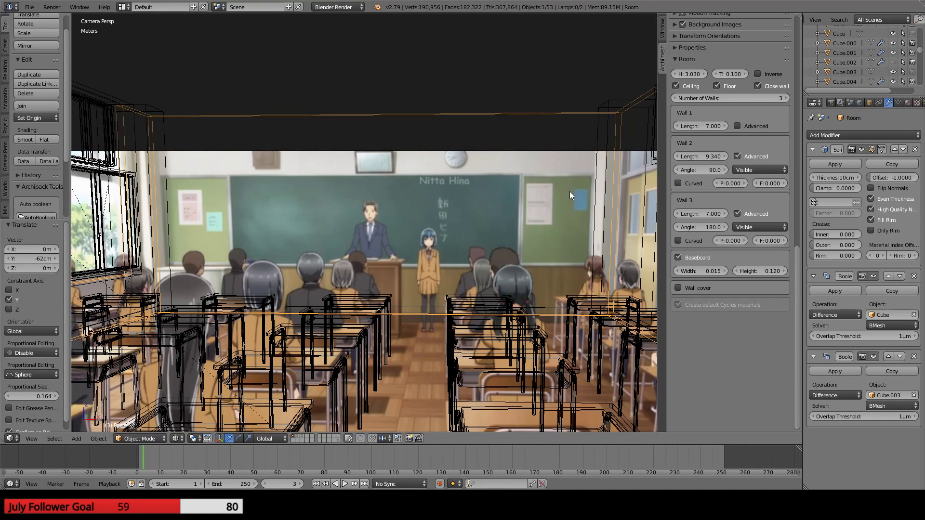
scroll(525, 201, down, 1)
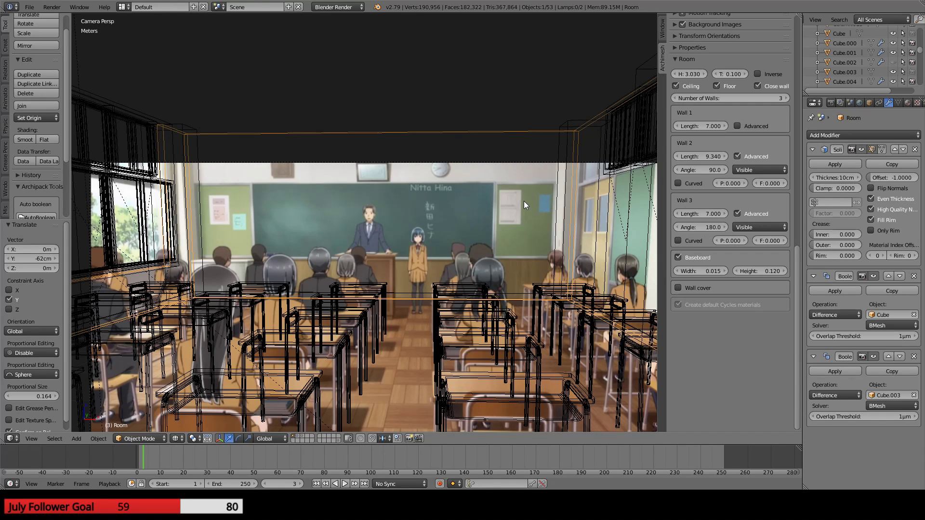
key(ctrl+z)
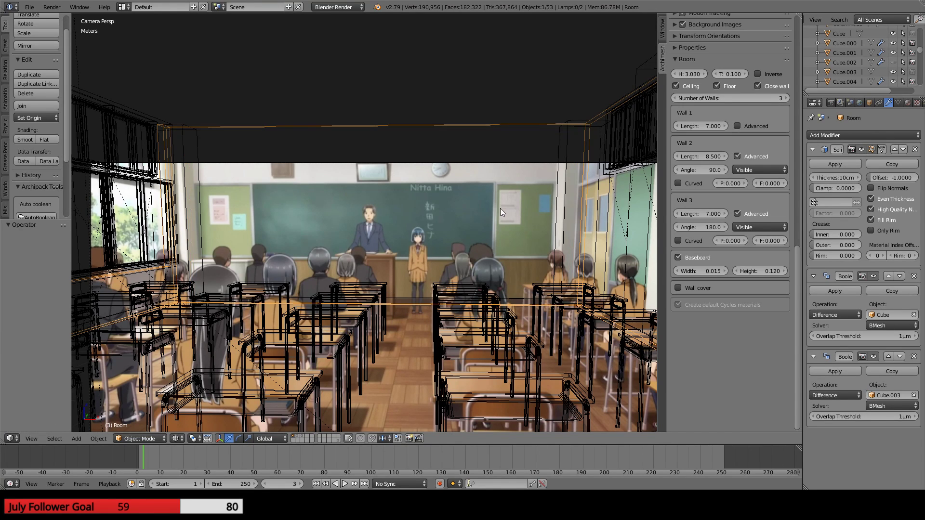
- Try setting Wall 3's length to 7.024 while checking the window-side front corner from above, and undo the change
scroll(361, 205, up, 6)
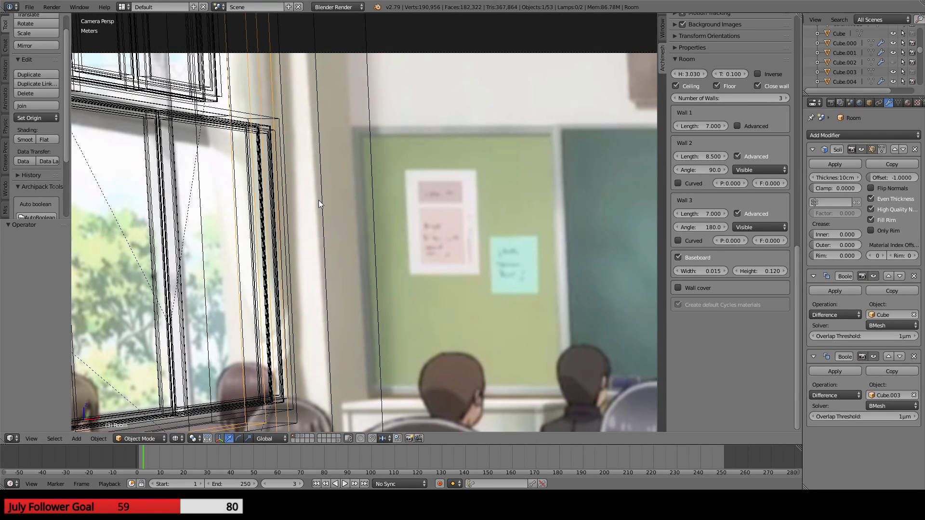
scroll(349, 215, down, 6)
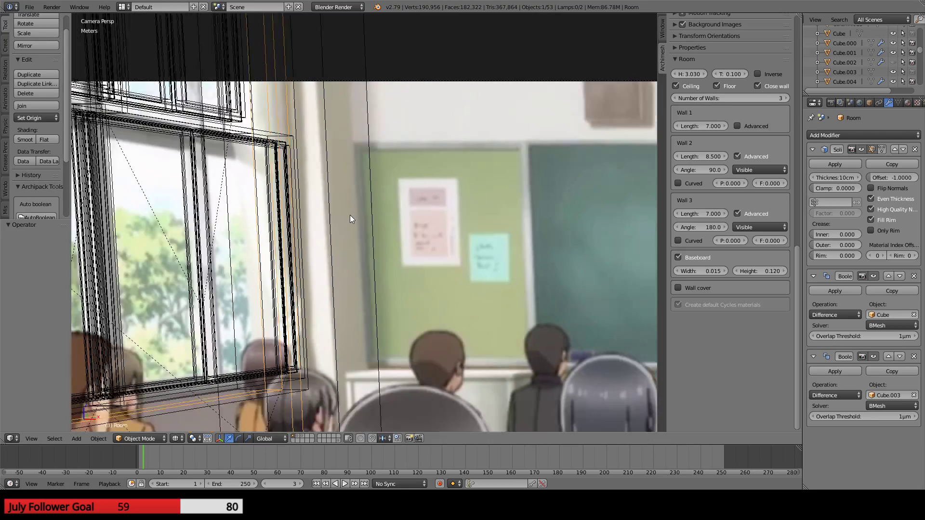
middle_drag(357, 210, 316, 210)
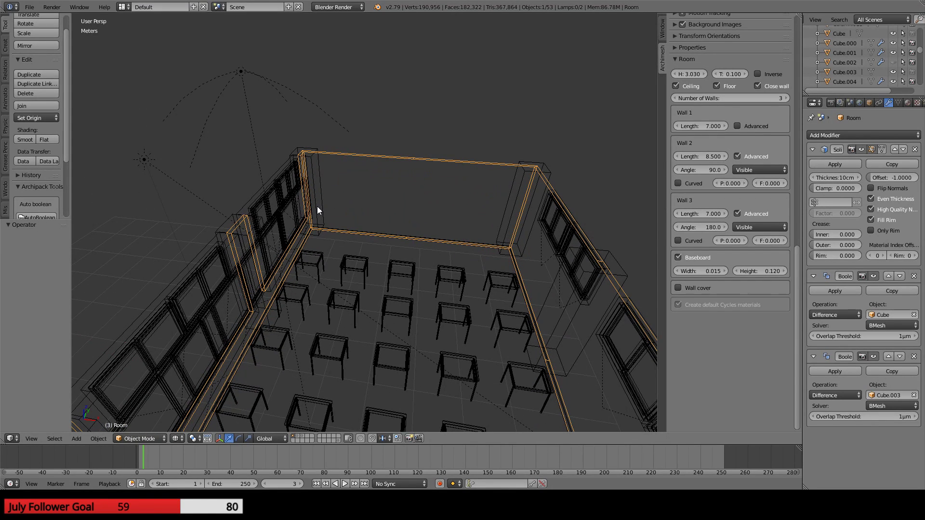
key(KP_7)
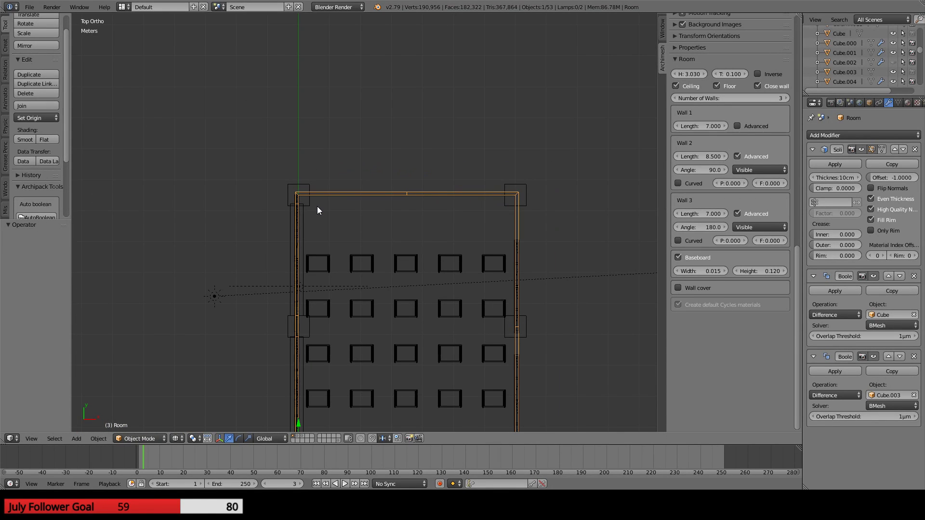
scroll(316, 206, up, 4)
shift+middle_drag(229, 188, 294, 213)
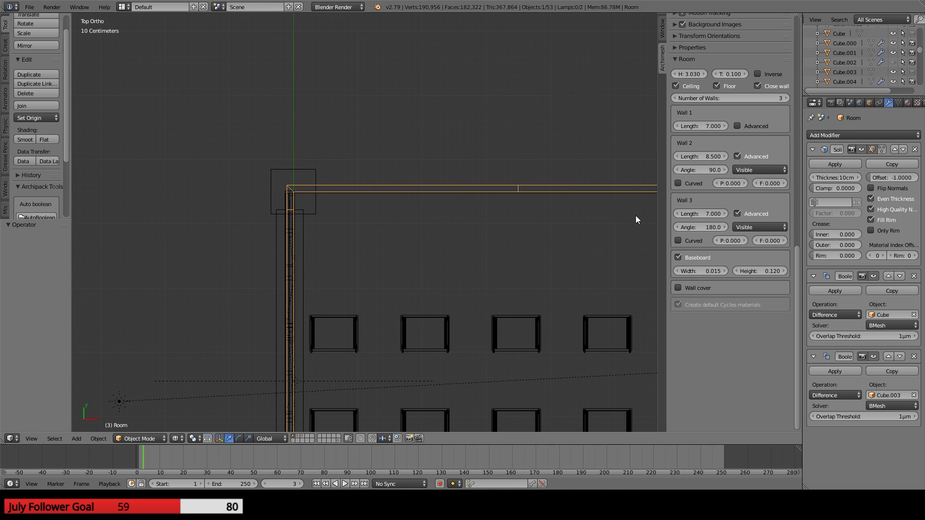
drag(704, 214, 719, 216)
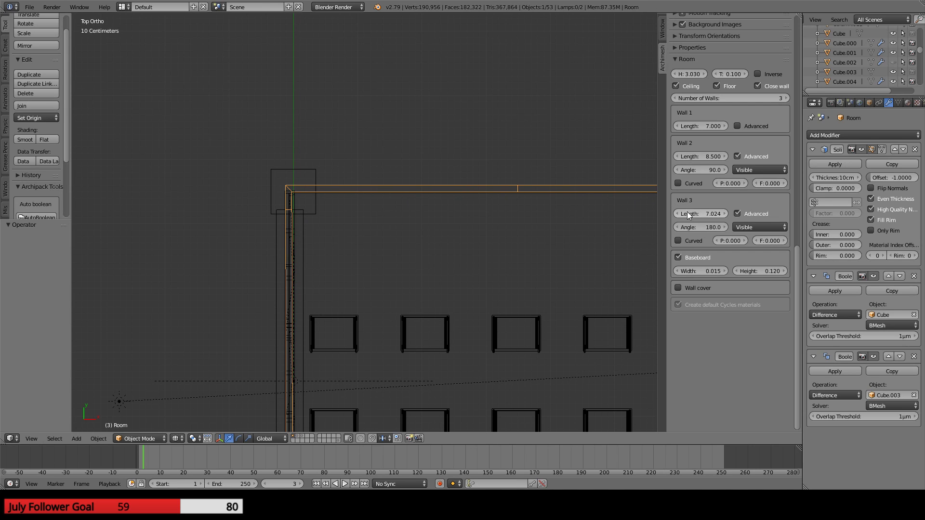
key(ctrl+z)
- Lengthen the Room's Wall 2 and move both front corner columns 40 cm along Y onto the front wall's corners
drag(700, 157, 710, 157)
right_click(314, 191)
scroll(525, 196, down, 4)
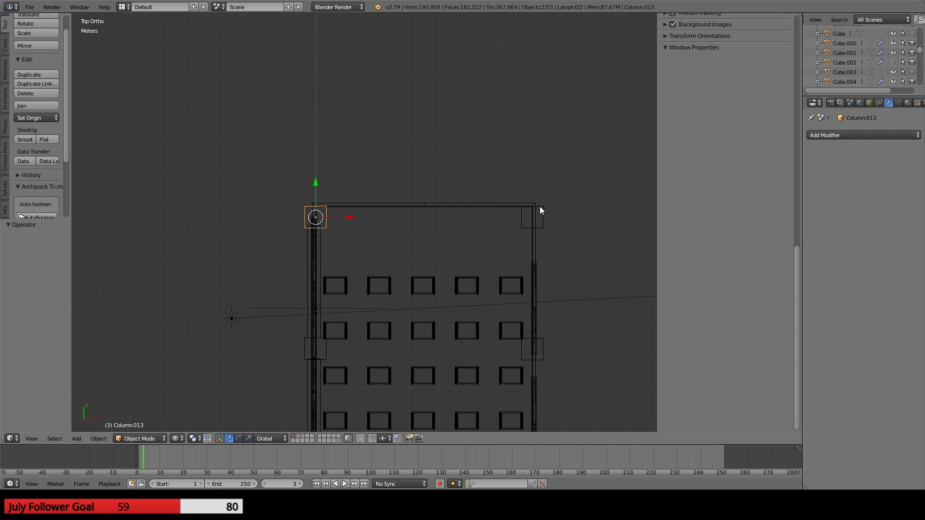
shift+right_click(543, 216)
scroll(371, 243, up, 5)
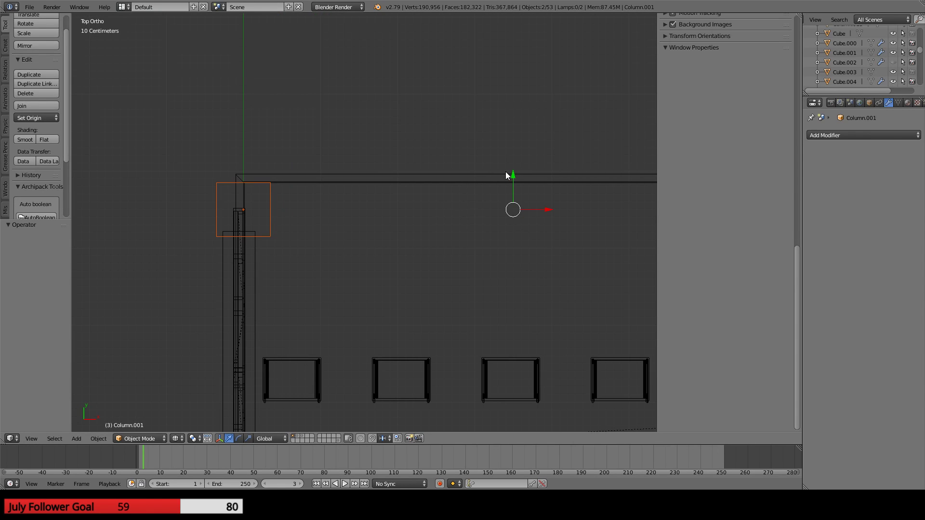
key(g)
key(y)
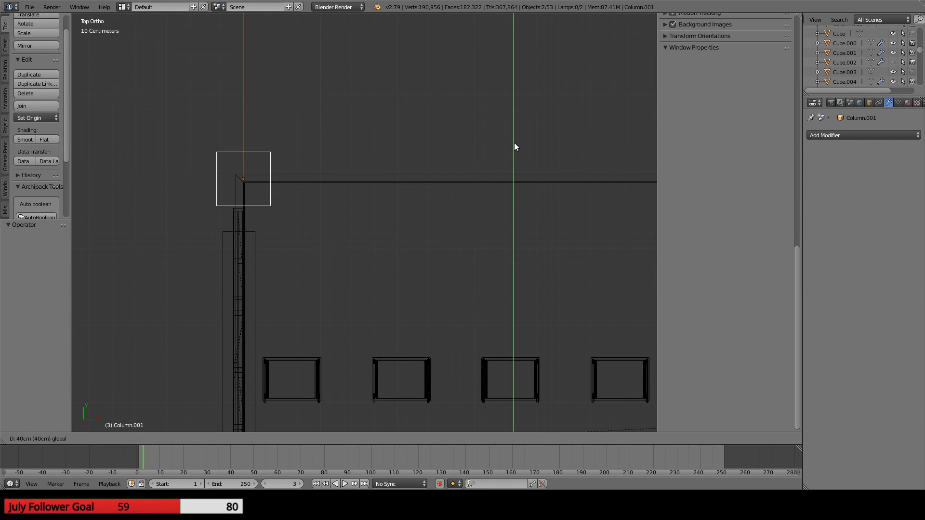
click(514, 143)
scroll(449, 222, down, 4)
scroll(443, 280, up, 4)
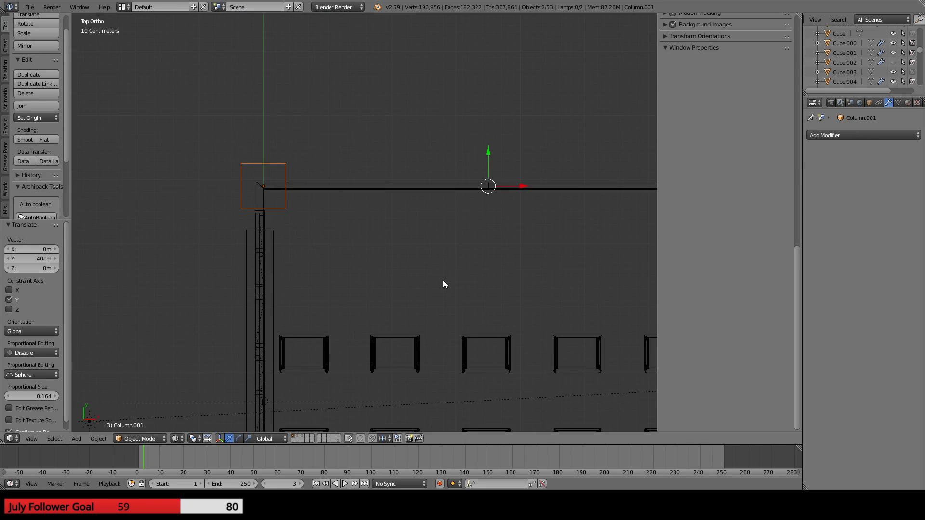
- Compare both front corner columns with the reference image in the camera view
scroll(443, 284, down, 1)
middle_drag(444, 302, 344, 239)
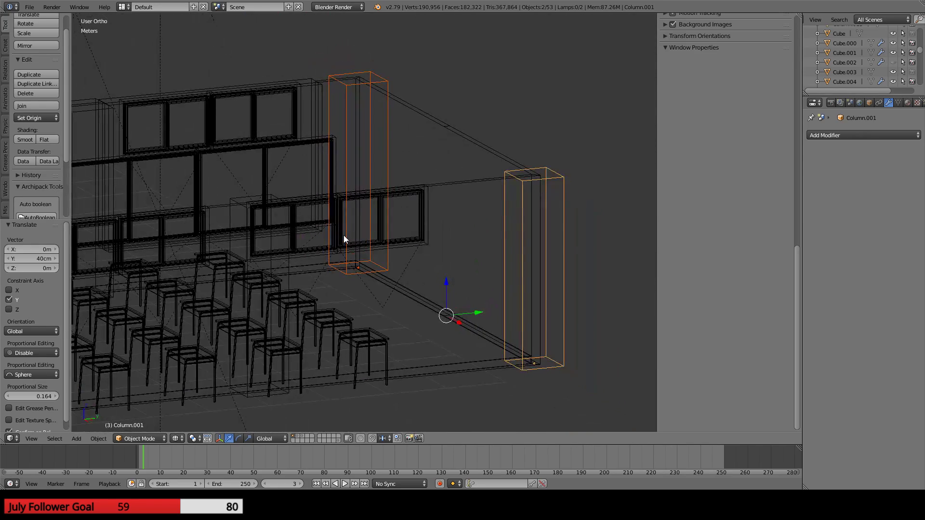
key(KP_0)
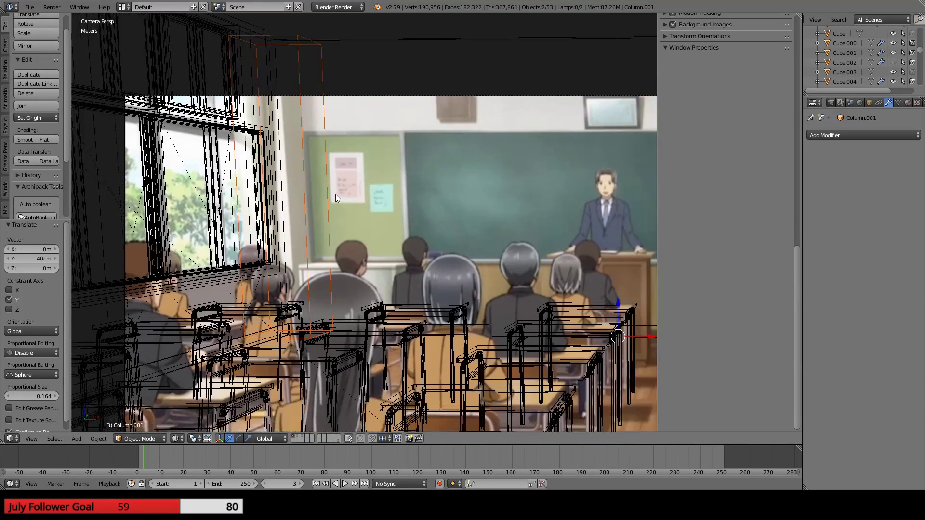
shift+middle_drag(336, 194, 510, 228)
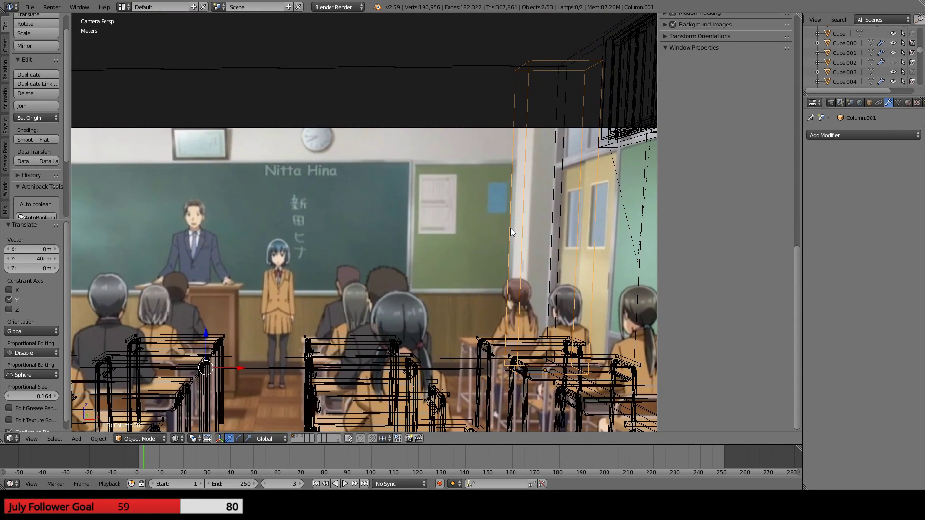
shift+middle_drag(324, 207, 84, 251)
scroll(438, 209, down, 1)
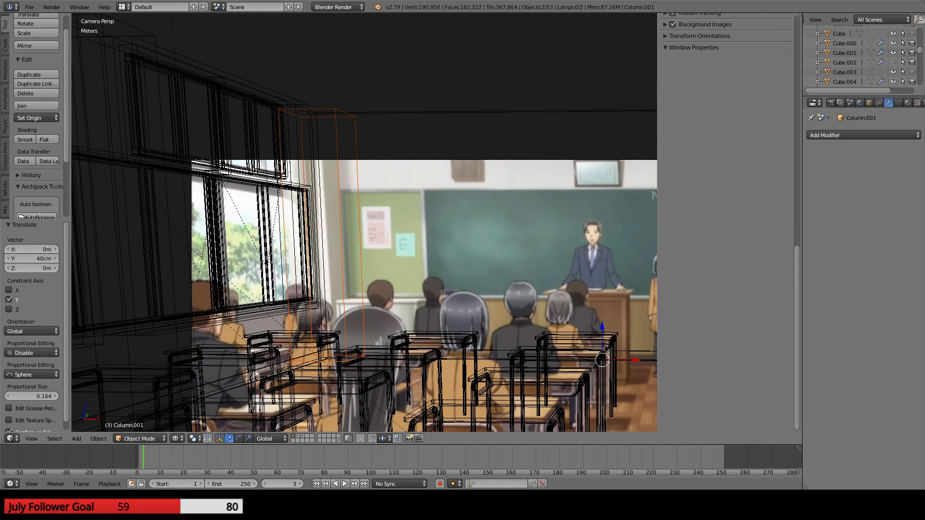
scroll(280, 233, up, 5)
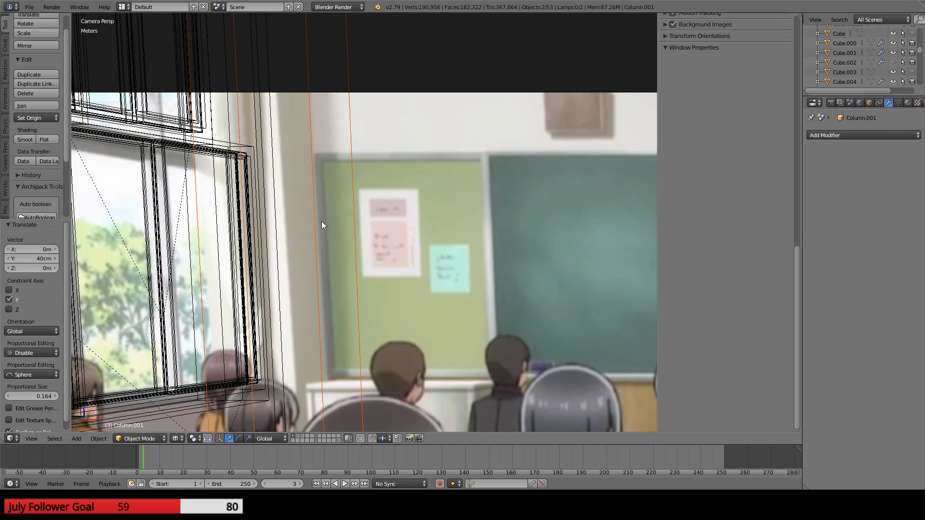
scroll(322, 221, down, 2)
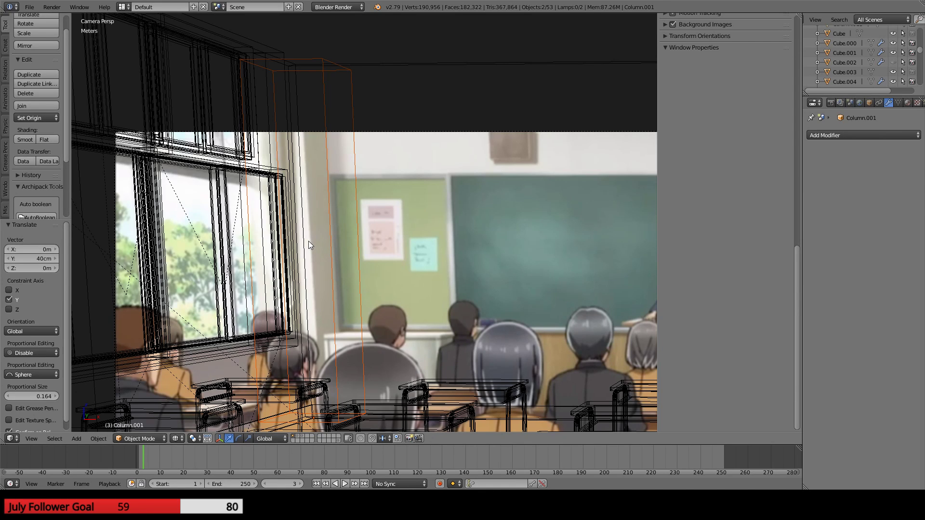
- Try moving the window-side front corner column -20.1 cm along X, check it from several angles, and undo the move
right_click(329, 232)
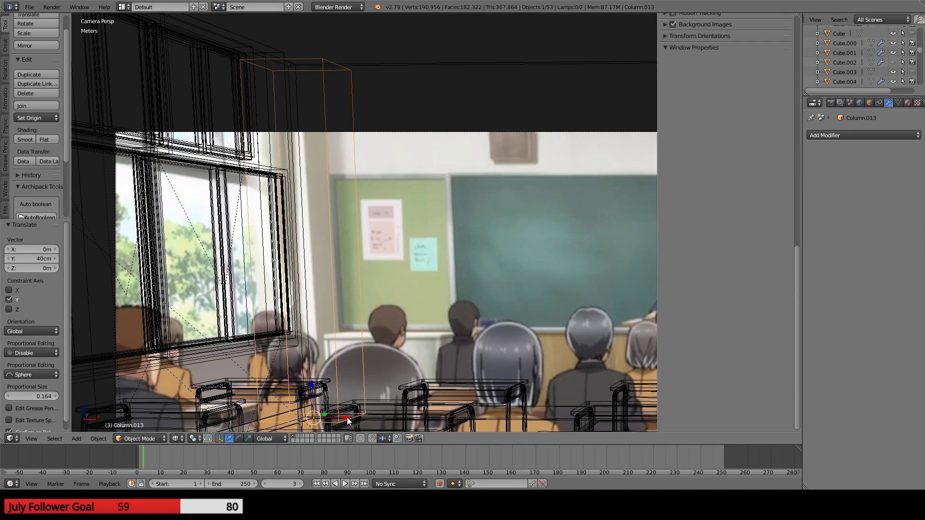
drag(348, 419, 325, 422)
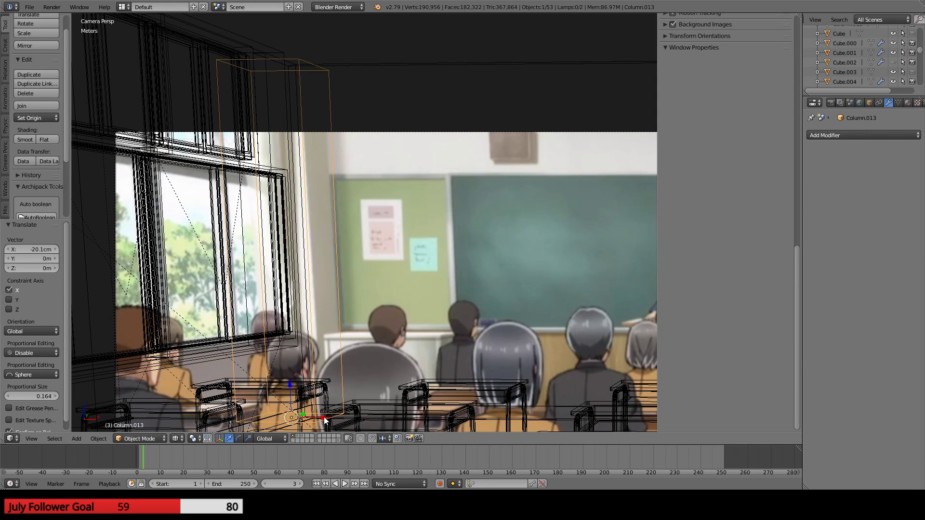
scroll(361, 304, down, 3)
key(KP_0)
middle_drag(369, 298, 335, 326)
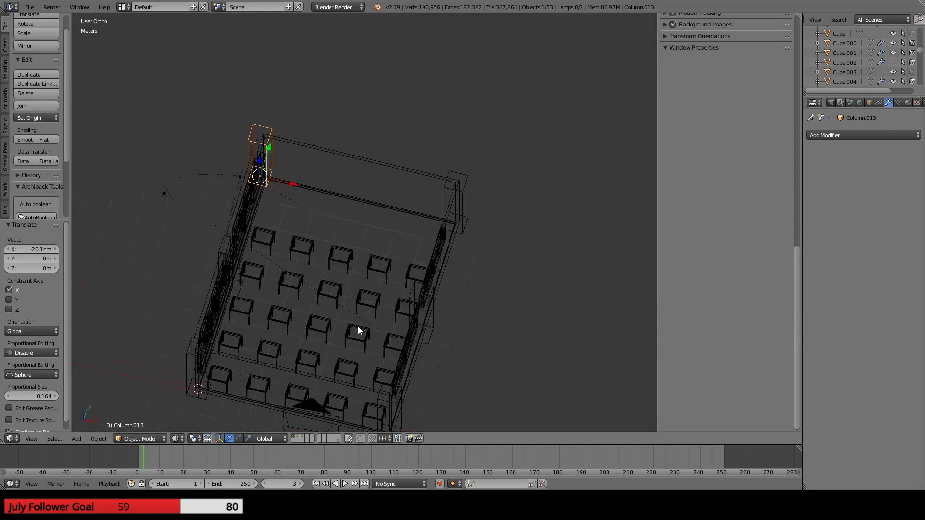
scroll(316, 227, up, 4)
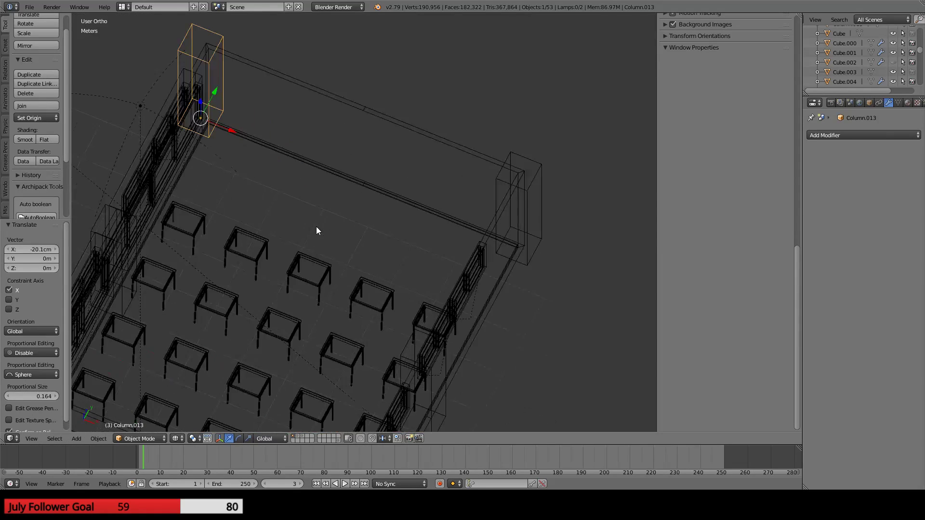
shift+middle_drag(279, 144, 348, 265)
middle_drag(339, 262, 290, 309)
key(KP_0)
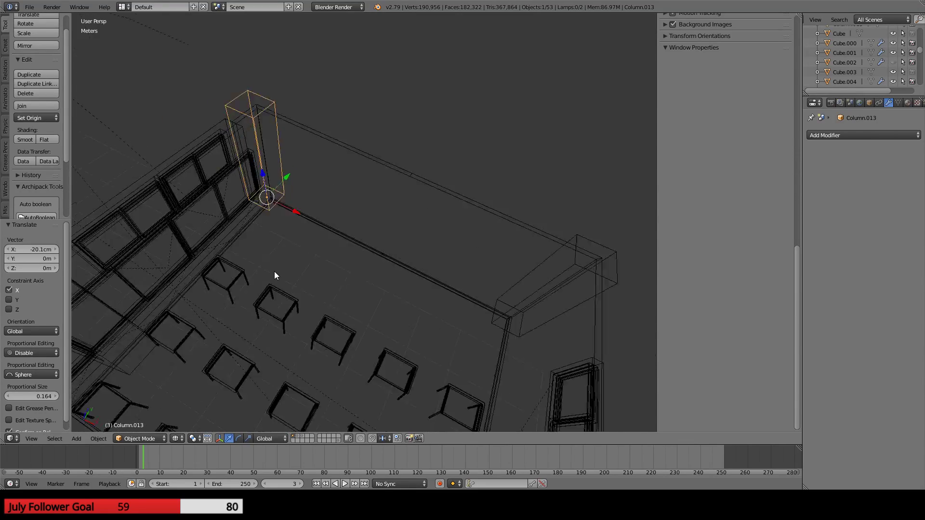
middle_drag(259, 200, 349, 300)
scroll(374, 234, up, 3)
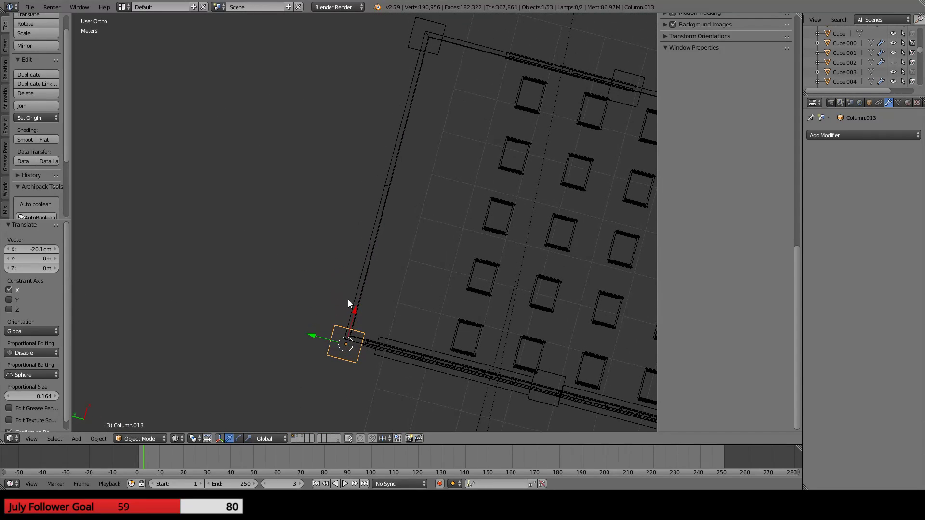
key(ctrl+z)
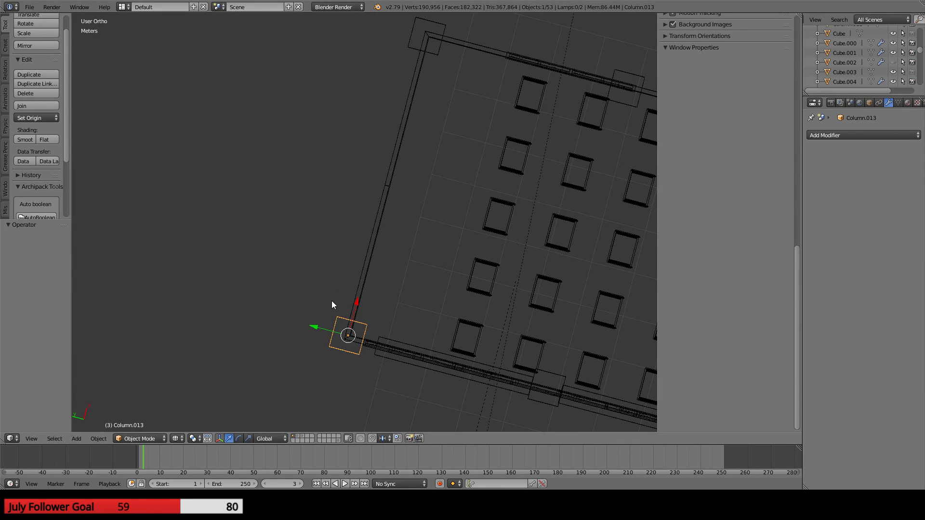
- Check the room against the reference image in the camera view and raise the camera 5.88 cm along Z
middle_drag(344, 310, 447, 224)
key(KP_0)
scroll(447, 224, up, 5)
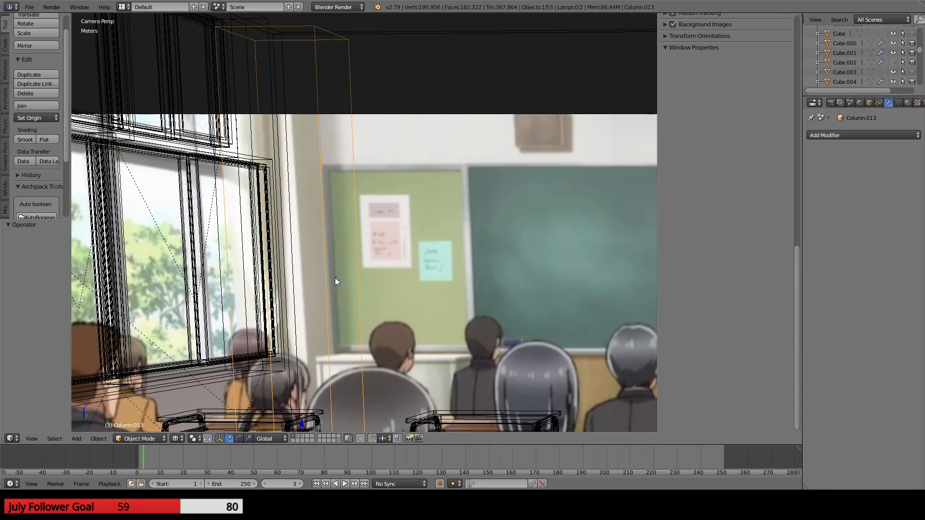
shift+middle_drag(335, 277, 151, 133)
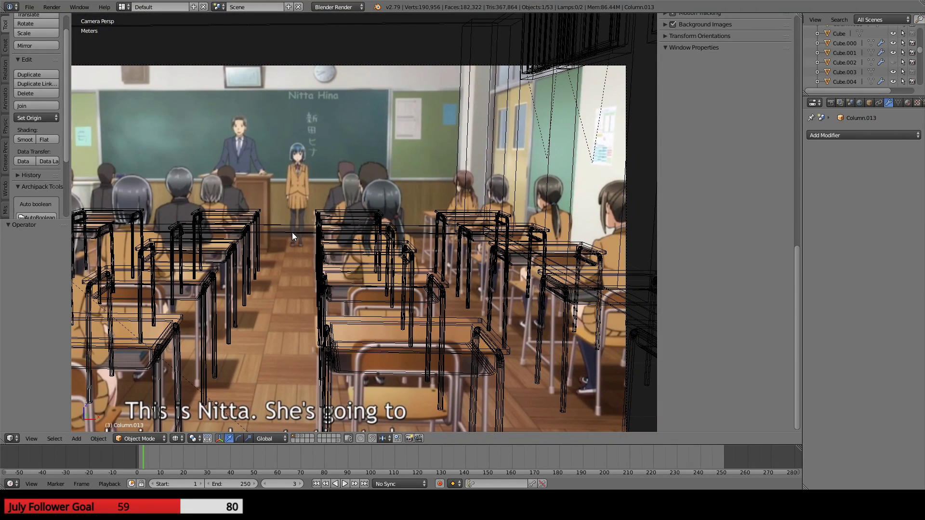
shift+middle_drag(282, 166, 295, 227)
right_click(303, 126)
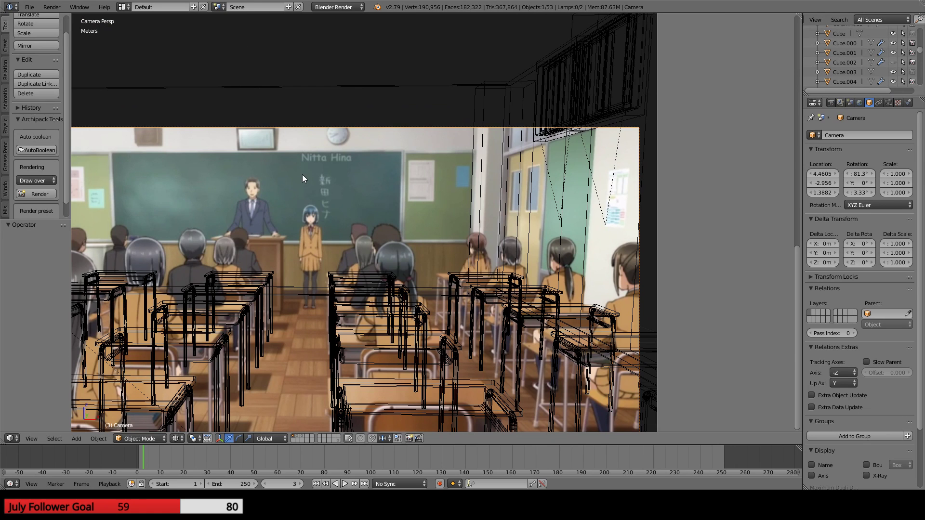
key(g)
key(z)
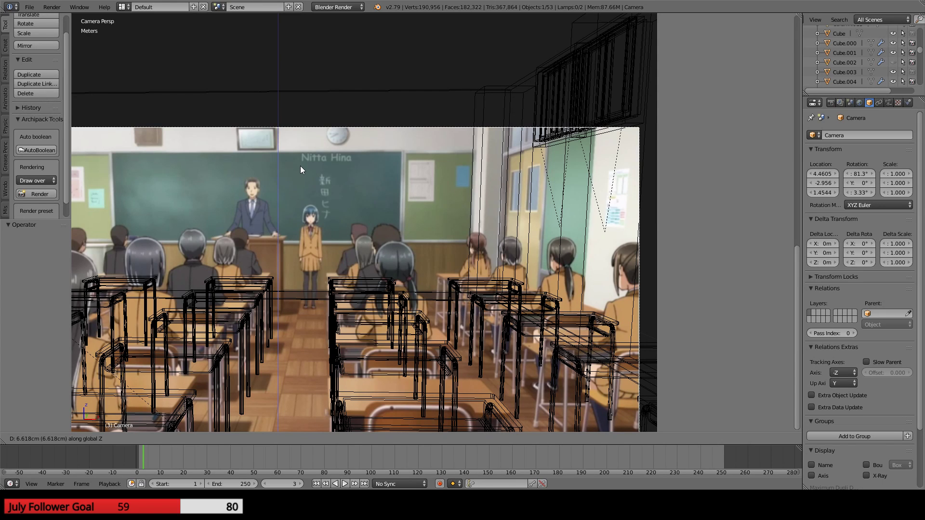
click(300, 167)
- Select the desk array and set the constant Y offset of its second Array modifier to -80.1 cm to match the reference
shift+middle_drag(310, 260, 335, 174)
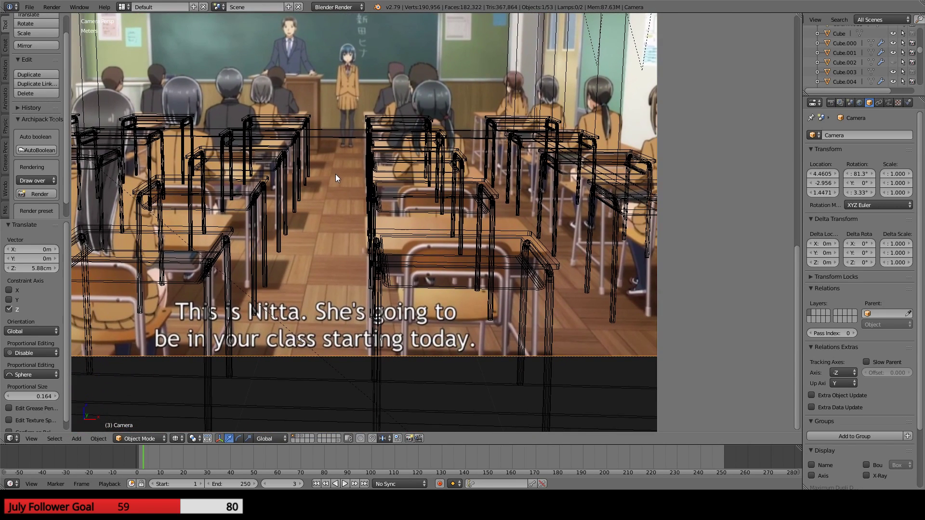
scroll(277, 236, up, 2)
scroll(277, 236, down, 1)
shift+middle_drag(236, 239, 265, 256)
right_click(214, 266)
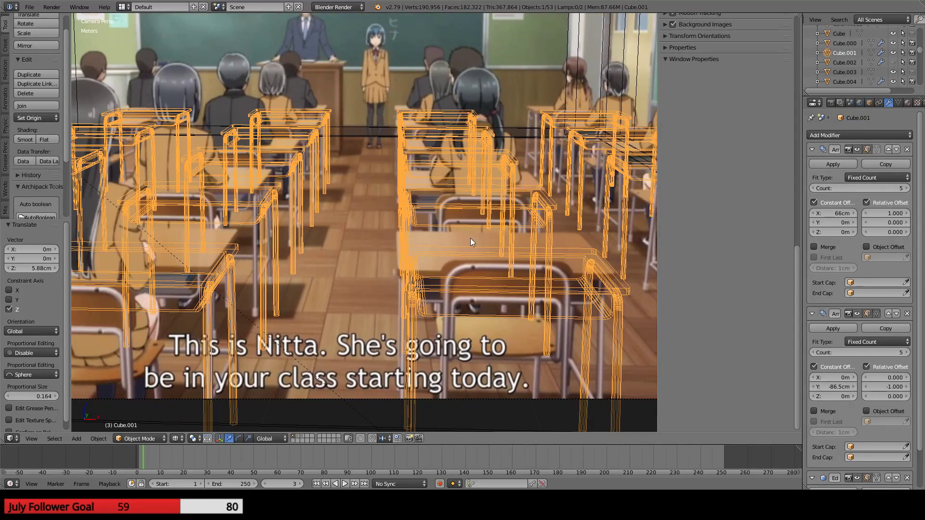
scroll(882, 297, down, 2)
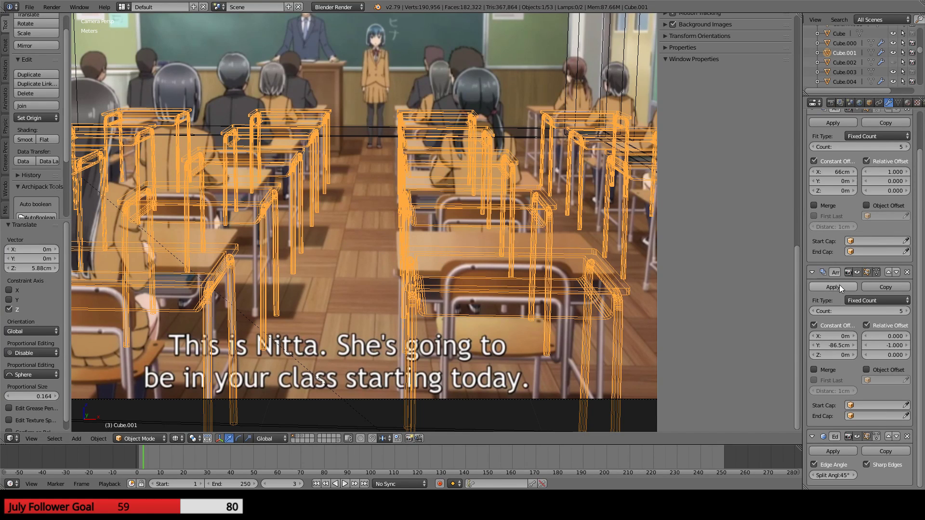
drag(835, 344, 853, 344)
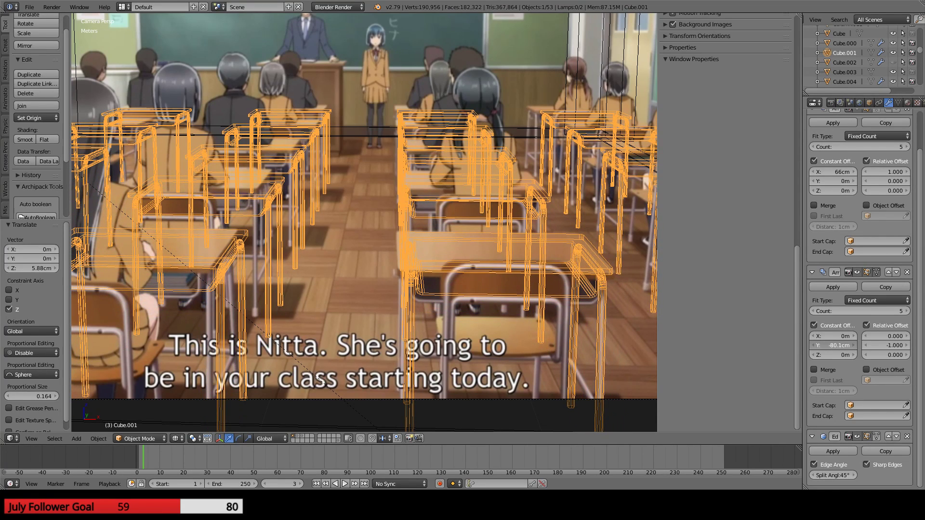
- Compare the desk columns with the reference image and set the first Array modifier's constant X offset to 64.1 cm
shift+middle_drag(388, 235, 566, 295)
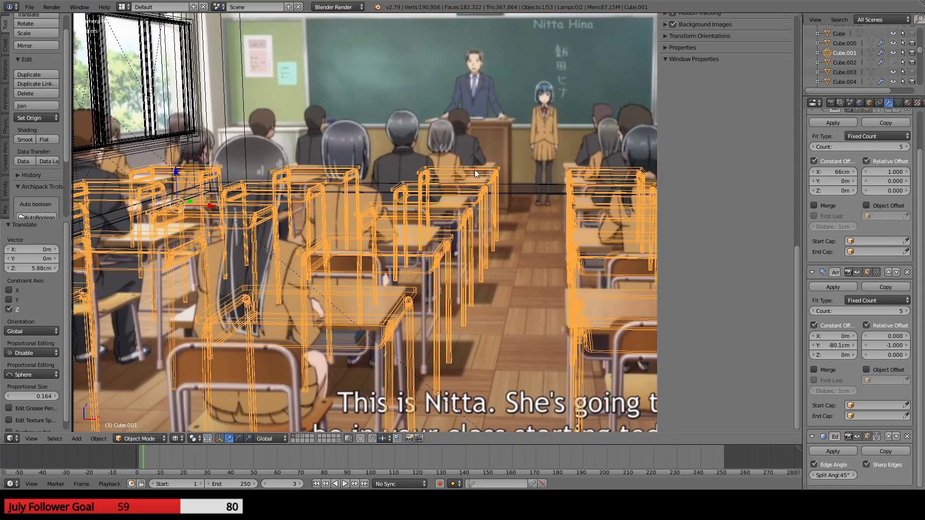
shift+middle_drag(475, 169, 239, 216)
scroll(447, 212, up, 5)
scroll(363, 212, up, 2)
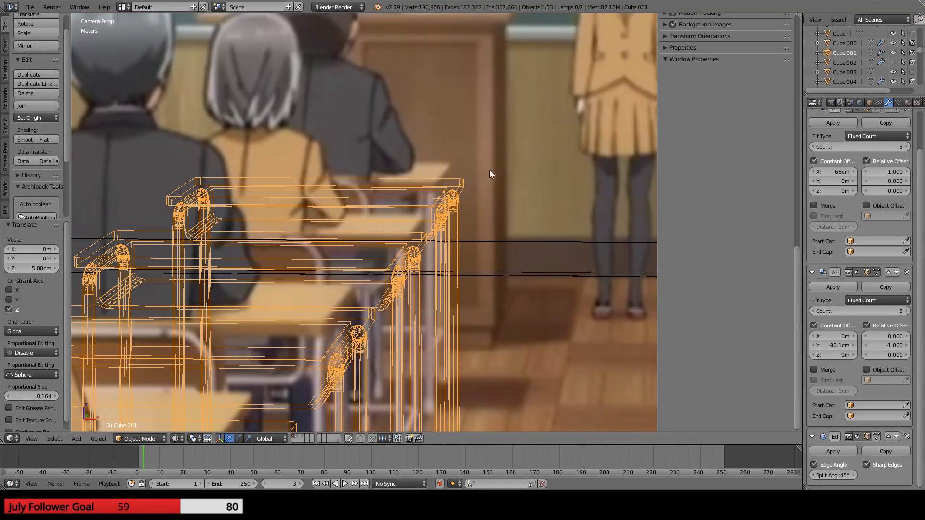
scroll(371, 214, down, 6)
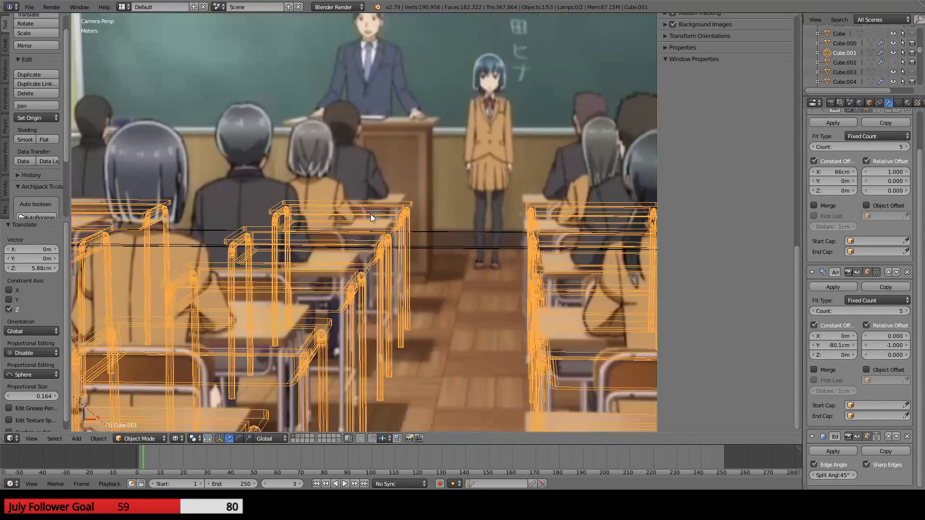
shift+middle_drag(368, 216, 358, 246)
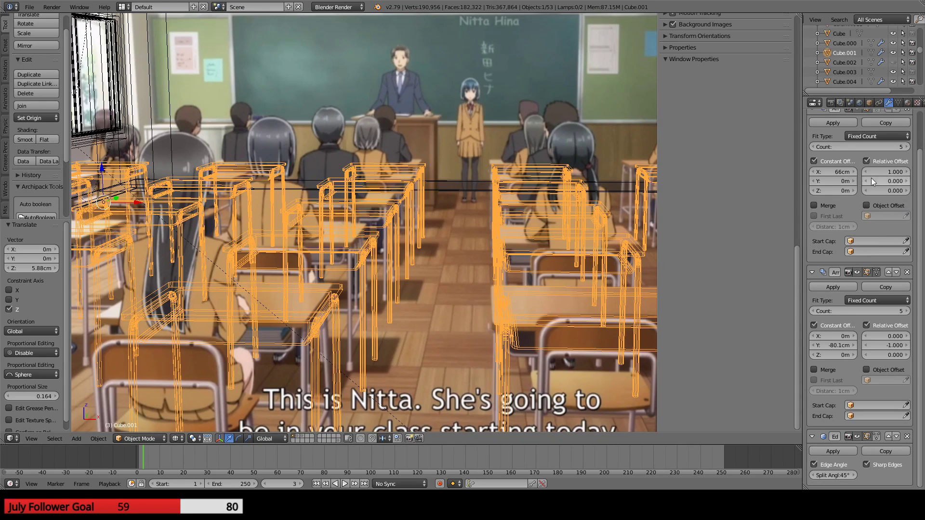
drag(833, 172, 826, 172)
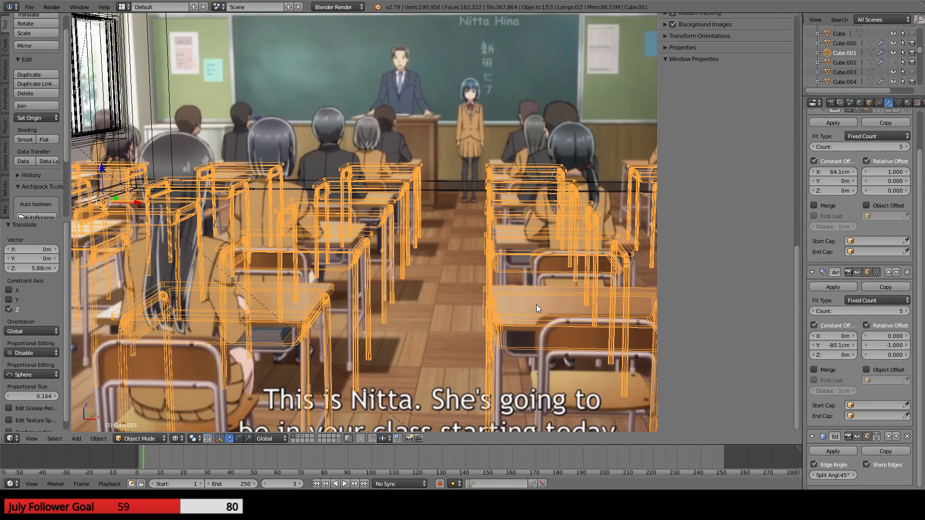
- Check the desk array against the reference image, try moving it along Z, and undo the move
scroll(536, 305, up, 5)
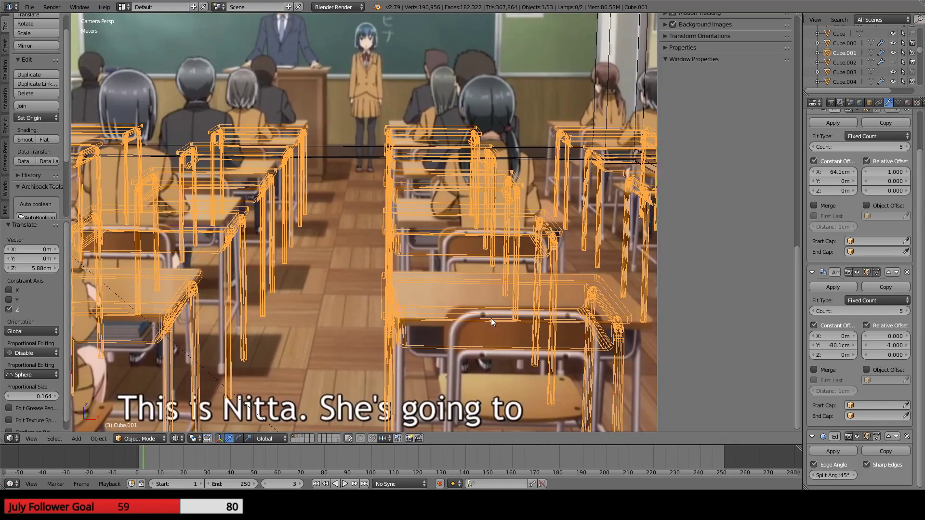
scroll(490, 318, up, 4)
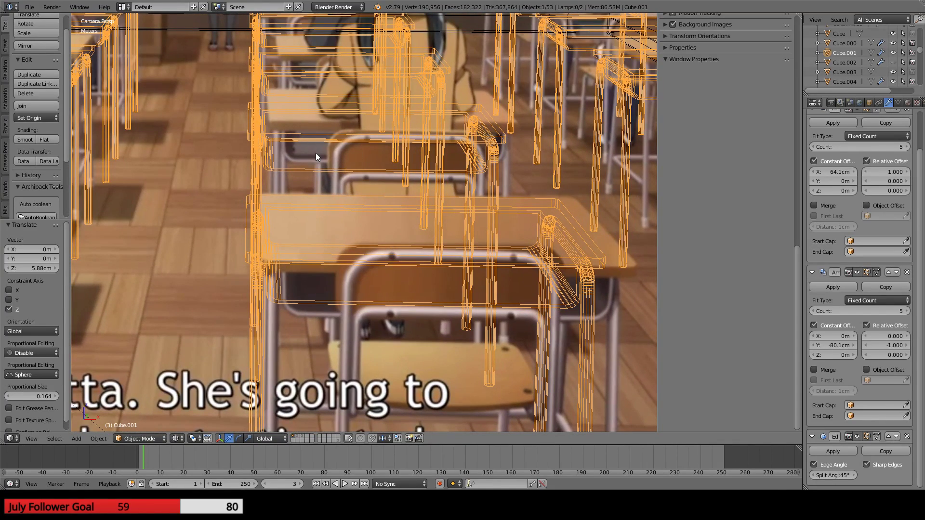
shift+middle_drag(317, 152, 478, 235)
scroll(197, 235, down, 2)
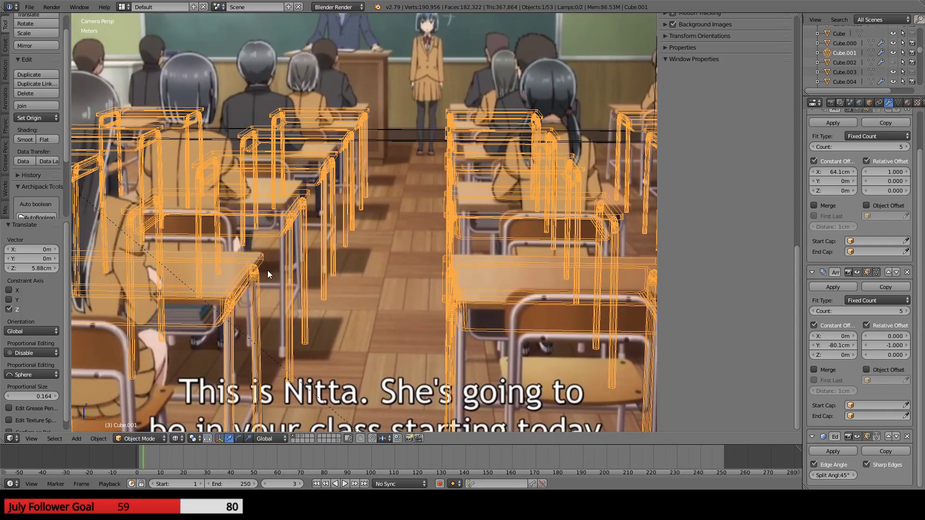
shift+middle_drag(243, 270, 157, 194)
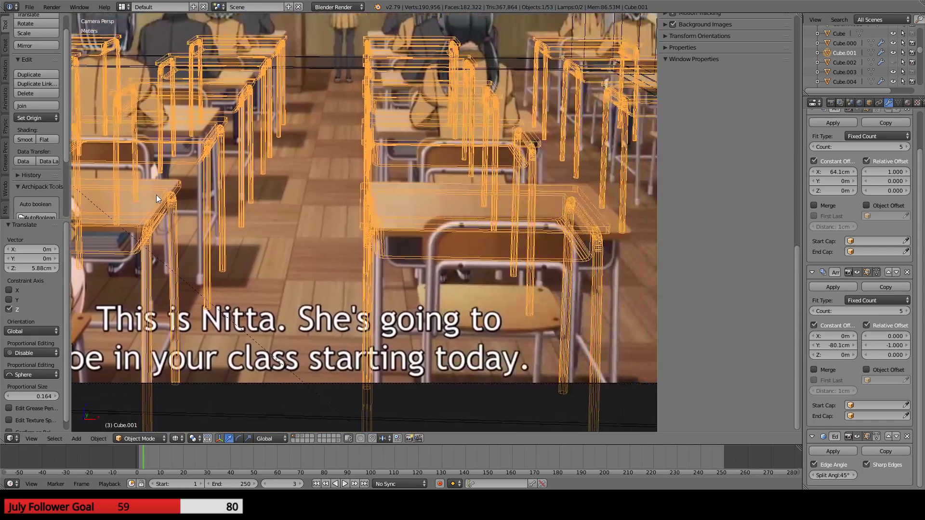
shift+middle_drag(327, 129, 557, 252)
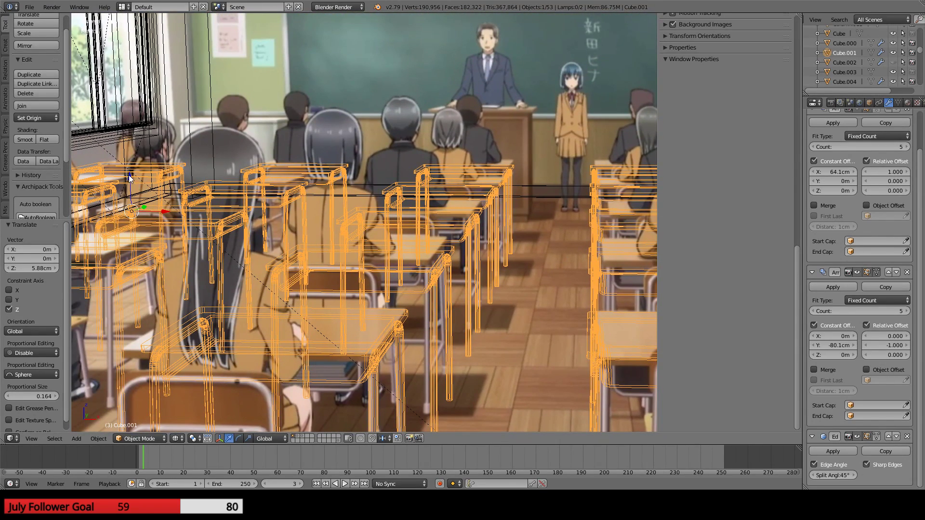
drag(129, 175, 131, 173)
key(ctrl+z)
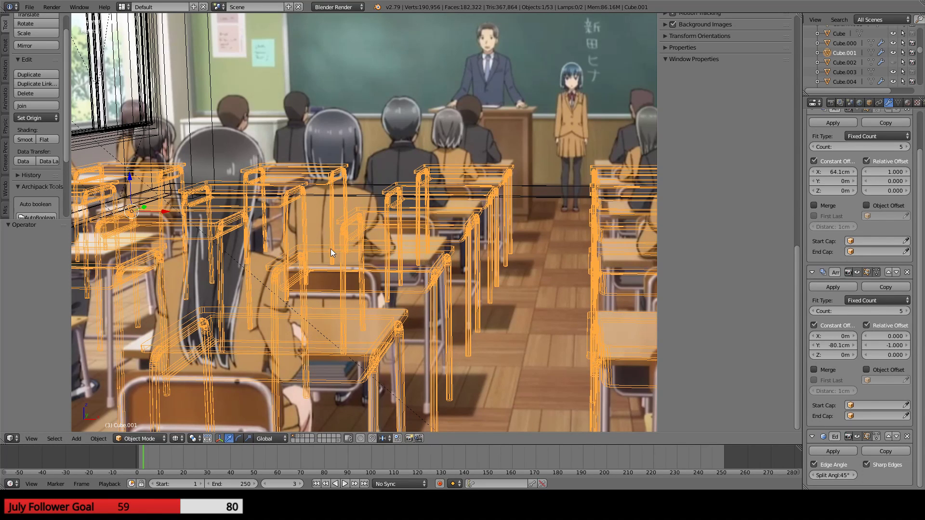
- Set the constant X offset of the desk array's first Array modifier to 63.8 cm and compare all columns with the reference
scroll(333, 241, up, 4)
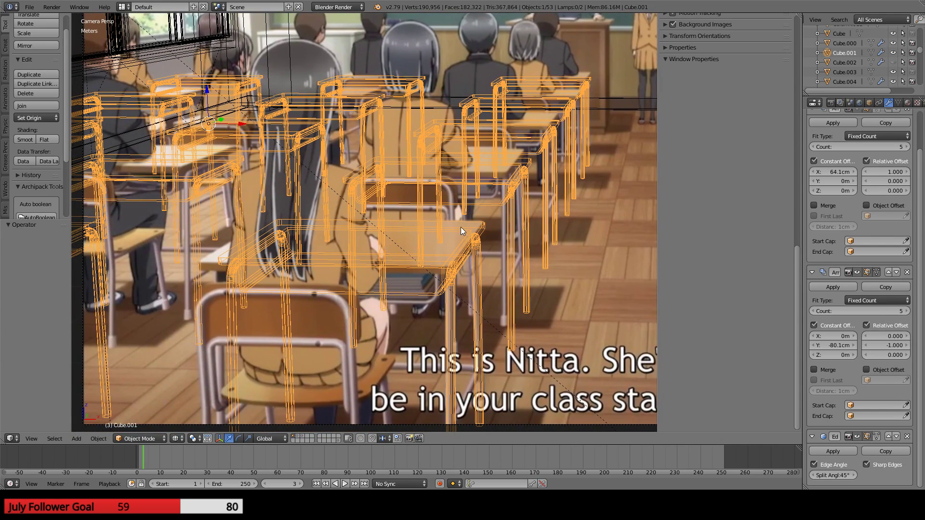
shift+middle_drag(598, 216, 417, 204)
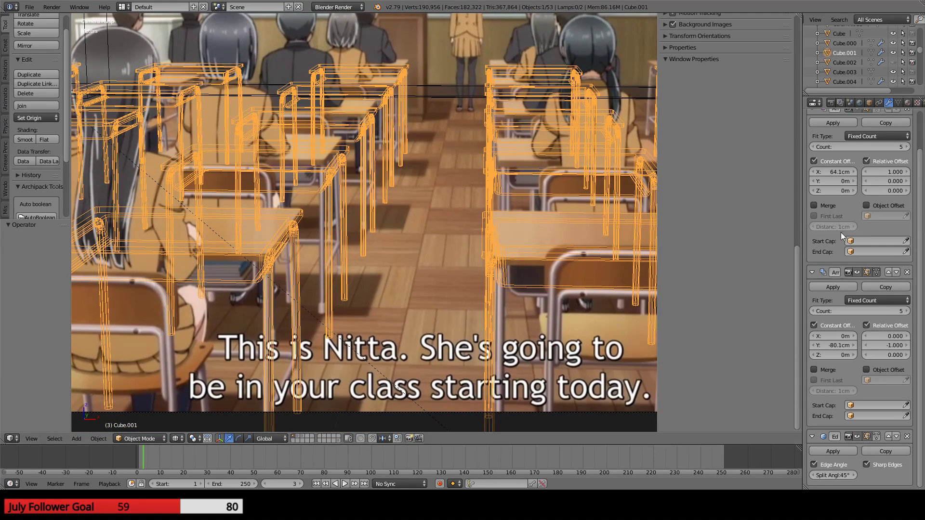
drag(842, 172, 838, 172)
scroll(340, 256, down, 1)
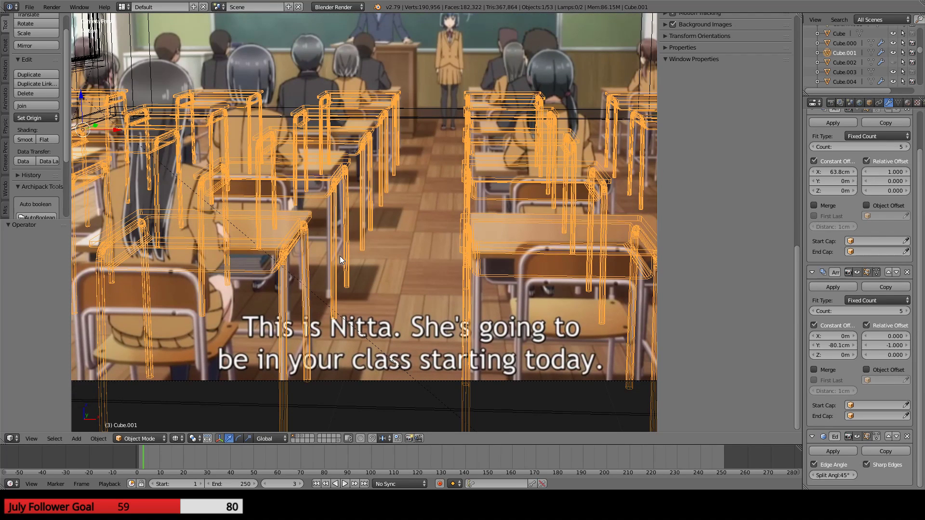
scroll(339, 256, down, 1)
shift+middle_drag(416, 238, 306, 241)
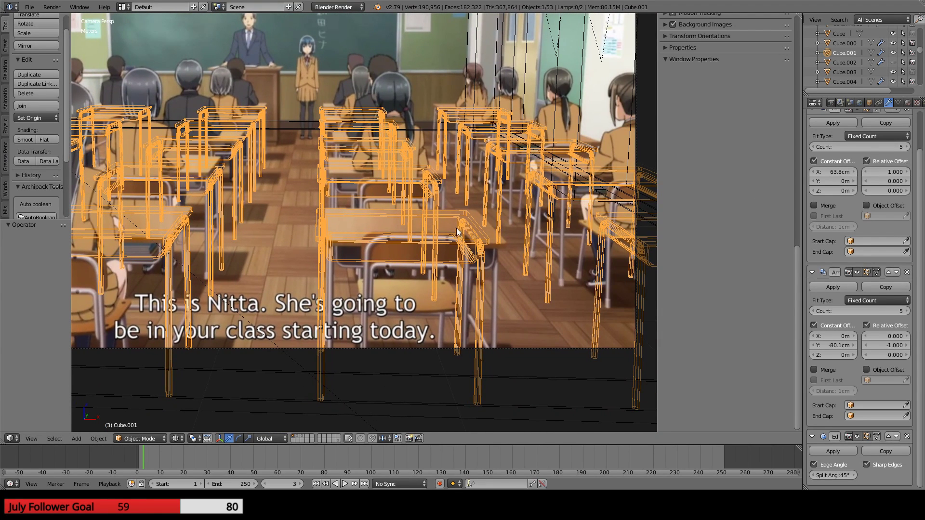
shift+middle_drag(226, 225, 476, 281)
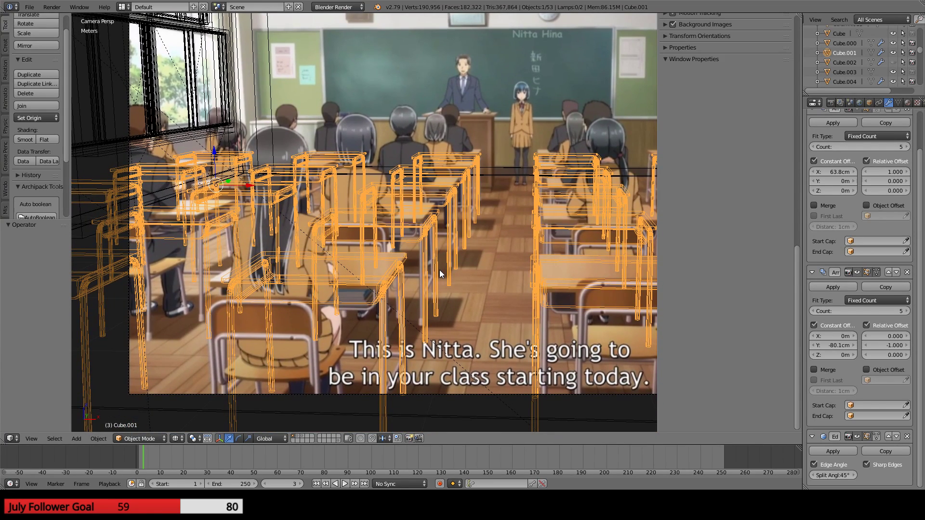
- Leave the camera view, select the upper window nearest the front wall, and show it in the left orthographic view
scroll(485, 244, down, 3)
middle_drag(486, 242, 487, 279)
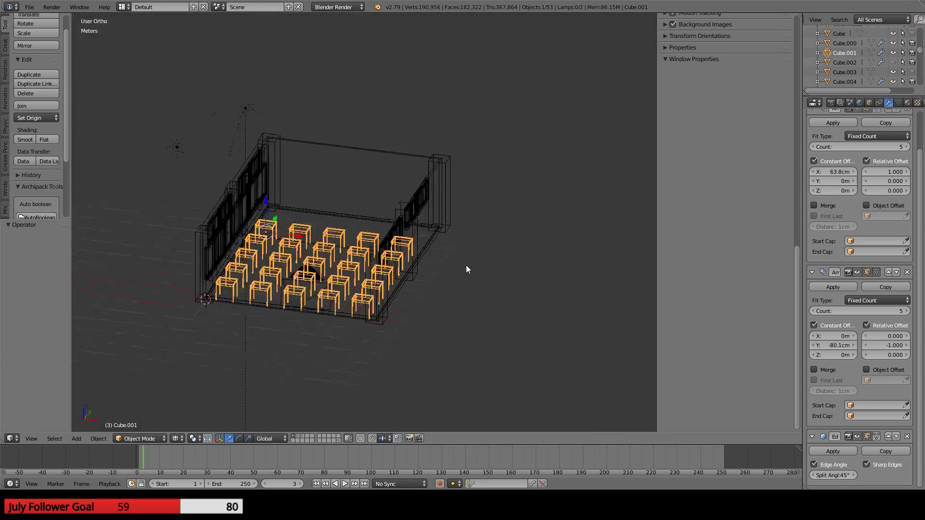
scroll(433, 255, up, 4)
shift+middle_drag(314, 216, 316, 255)
scroll(317, 236, up, 4)
shift+middle_drag(311, 98, 333, 240)
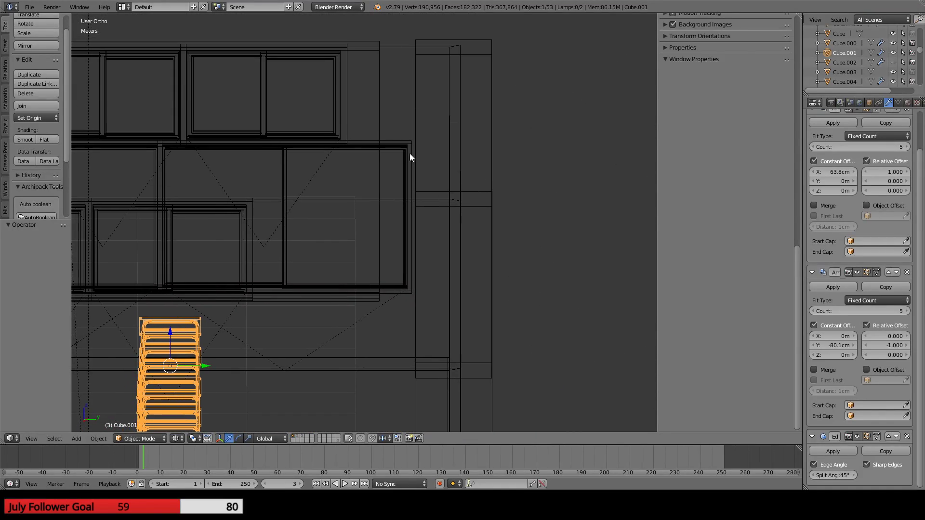
shift+middle_drag(409, 157, 351, 277)
right_click(318, 250)
right_click(374, 287)
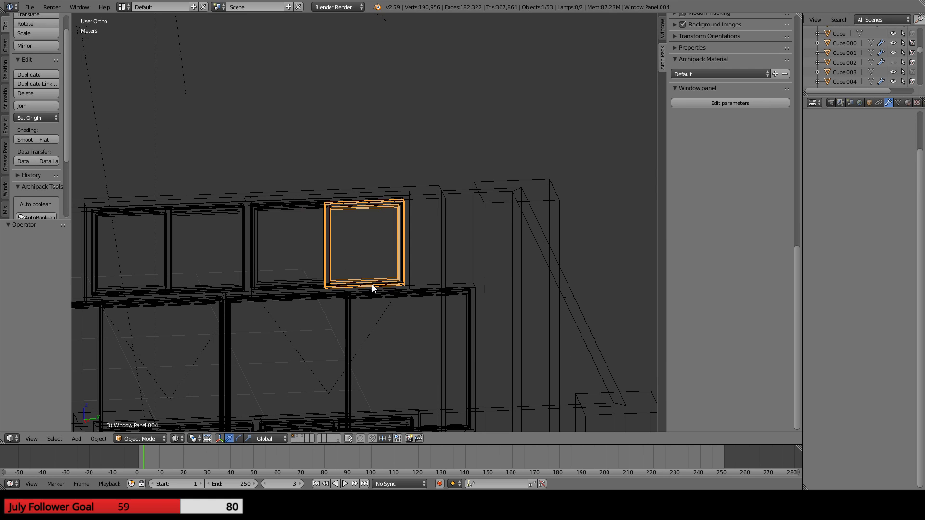
right_click(381, 285)
right_click(410, 276)
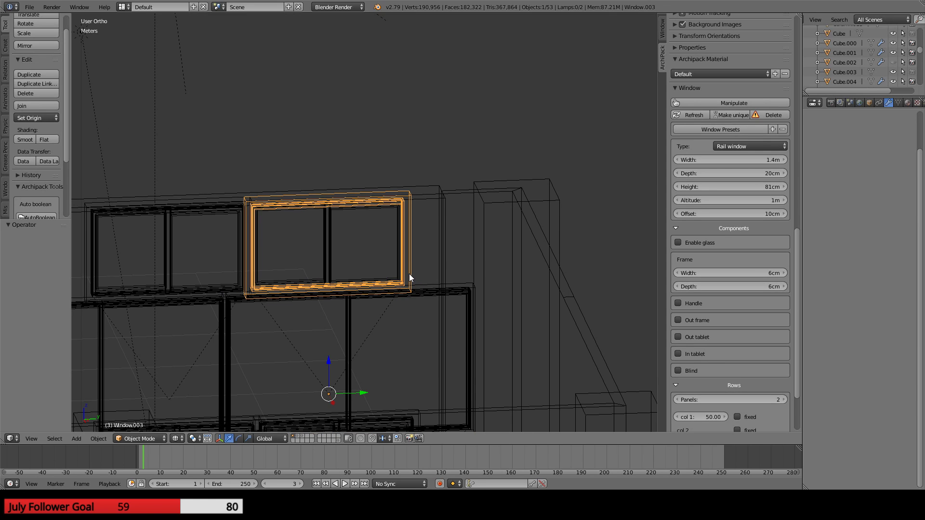
key(ctrl+KP_3)
shift+middle_drag(396, 269, 360, 210)
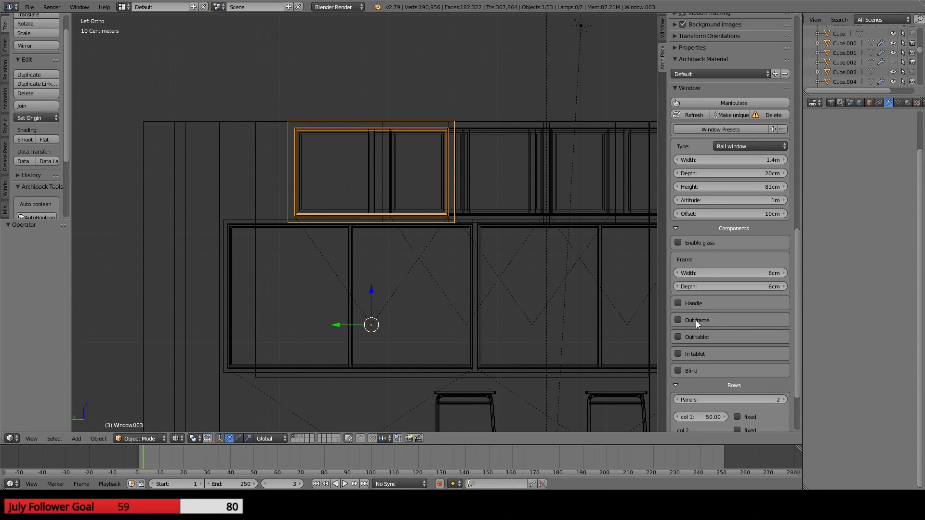
- Set the front upper window's width to 2.3 m to match the window below it and move it 10 cm along Y
right_click(236, 222)
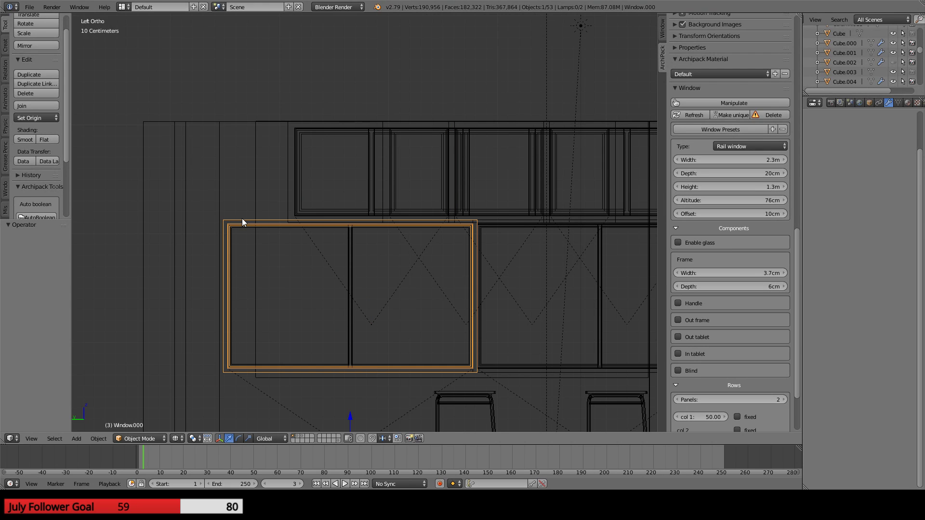
right_click(307, 123)
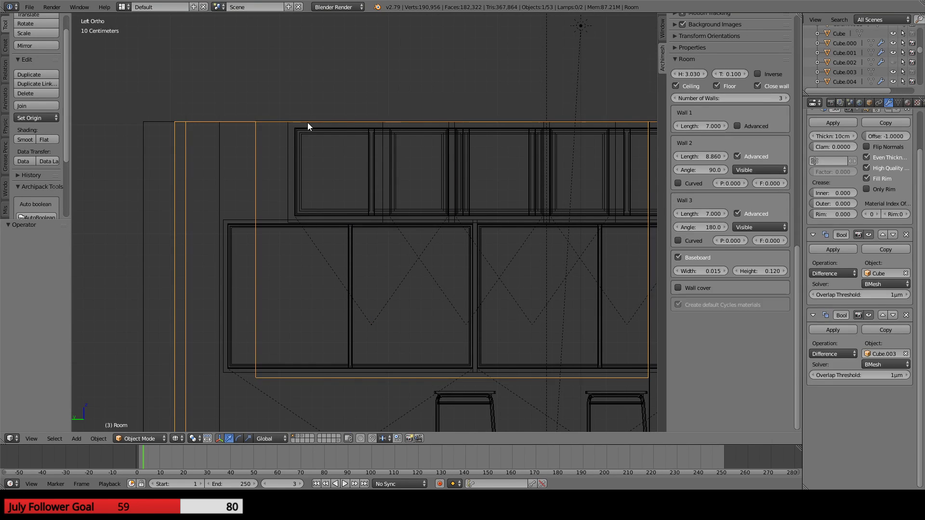
right_click(293, 123)
right_click(290, 126)
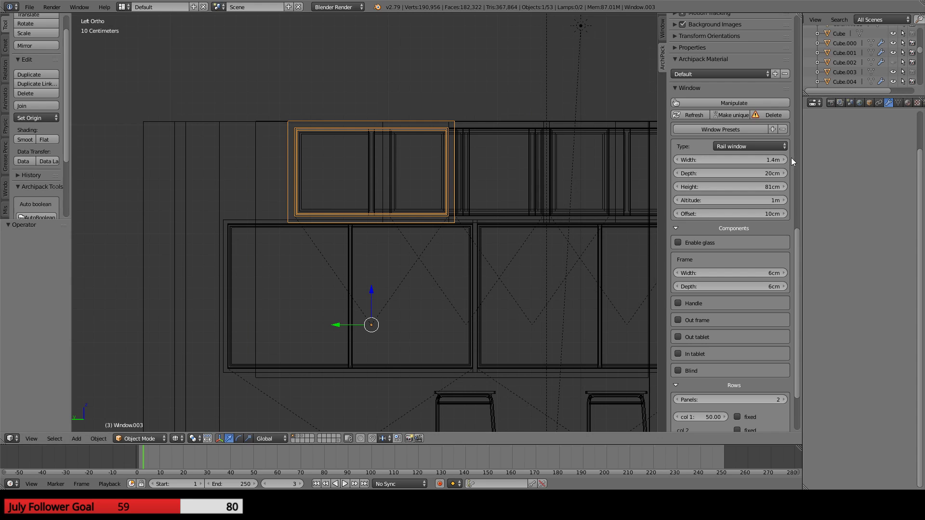
click(758, 159)
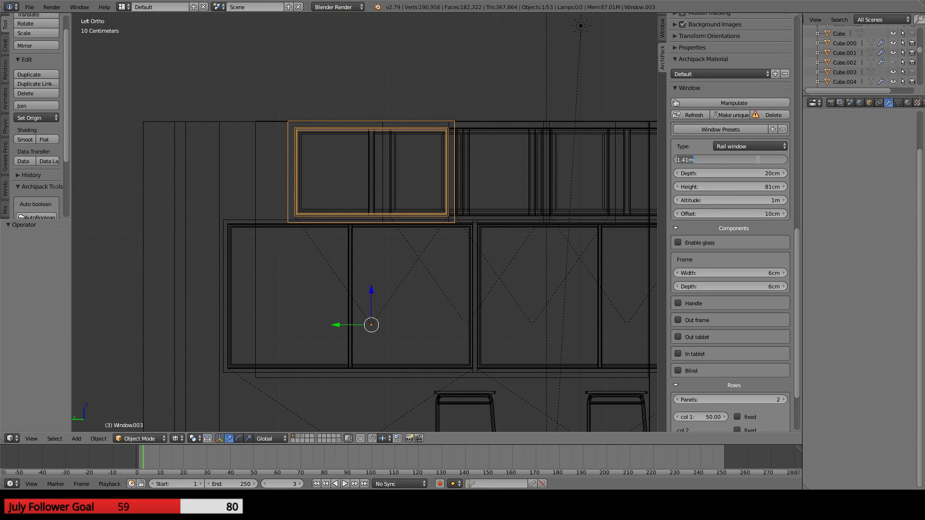
text(2.3)
key(Return)
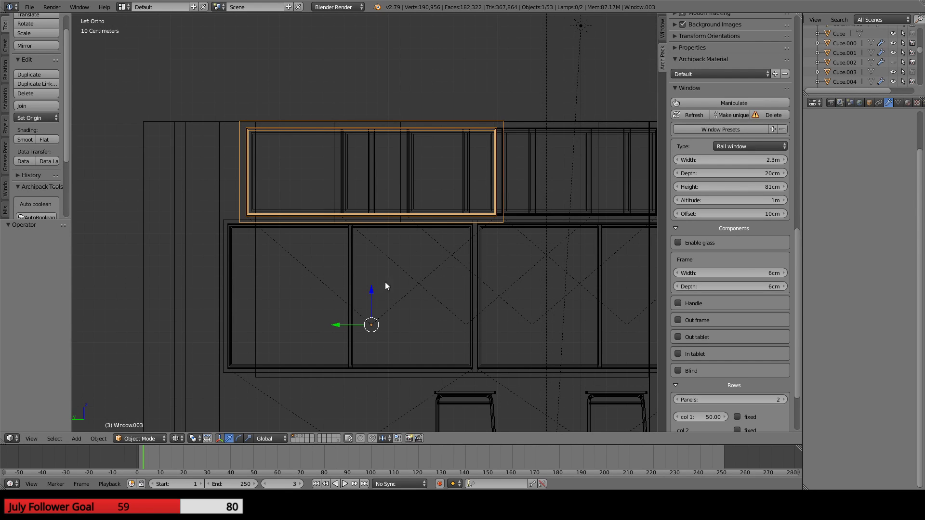
drag(339, 326, 327, 324)
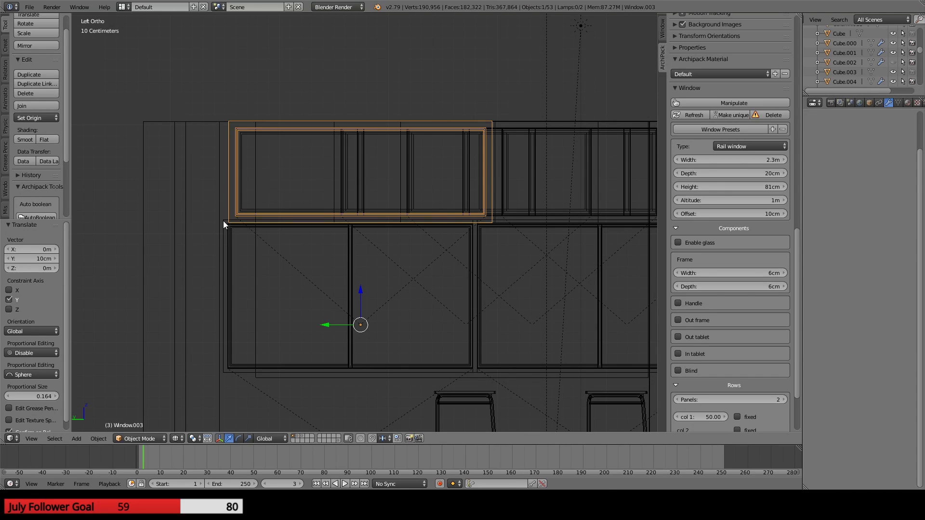
- Check the lower window's frame width, try a frame width of 3.7 m on the upper window, and undo the change
right_click(331, 241)
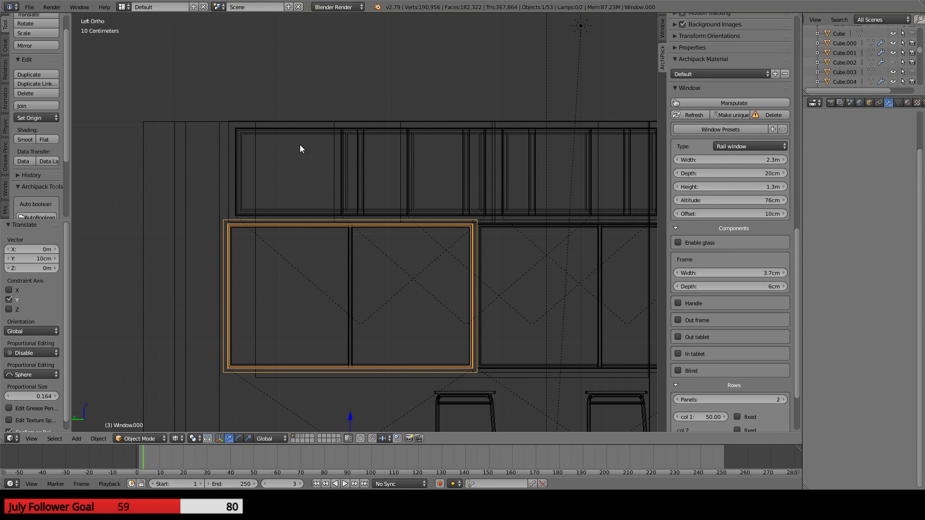
right_click(230, 138)
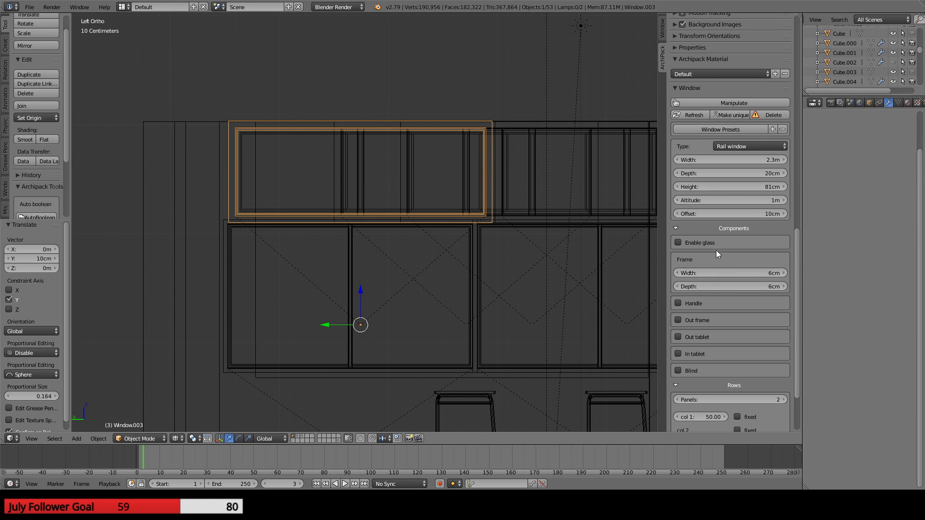
click(722, 274)
text(3.7)
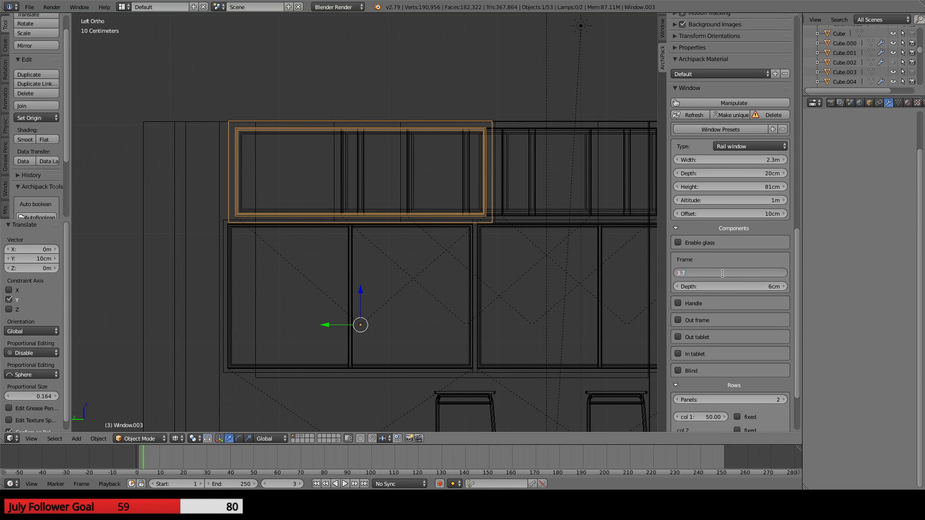
key(Return)
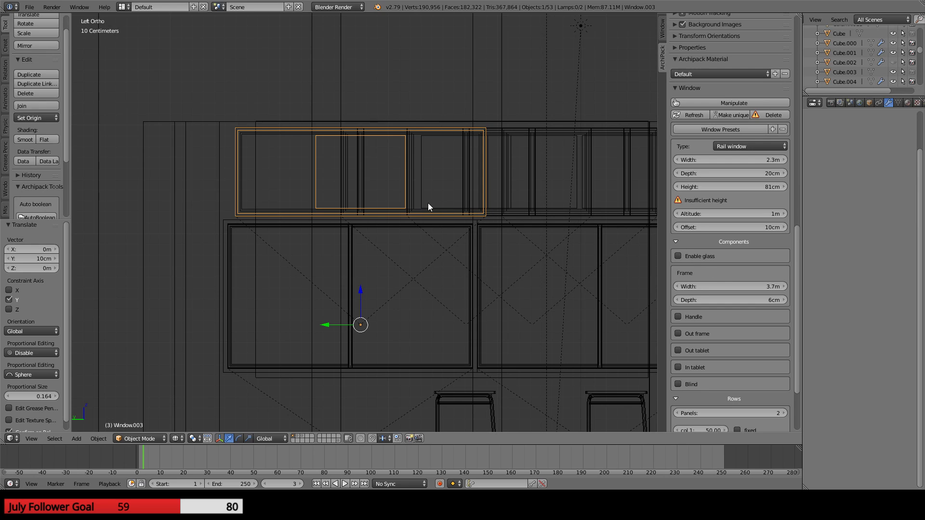
scroll(428, 206, up, 2)
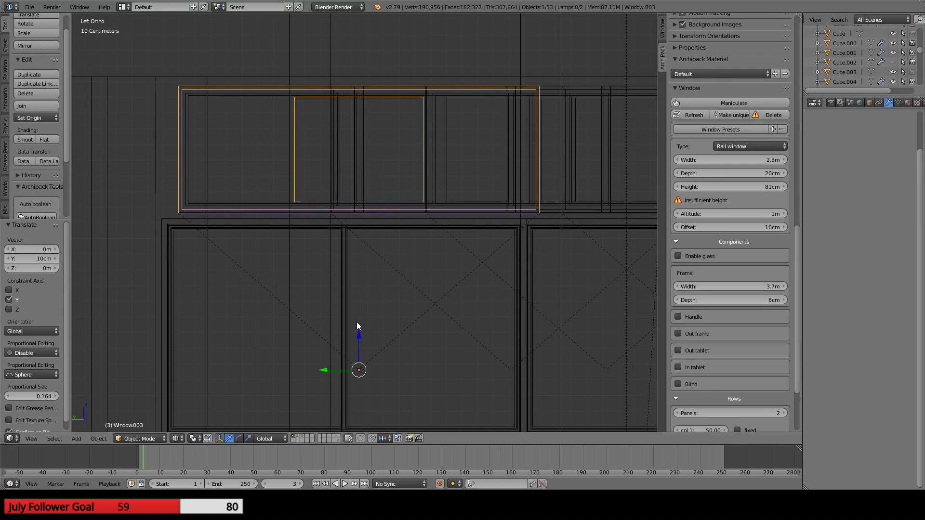
key(ctrl+z)
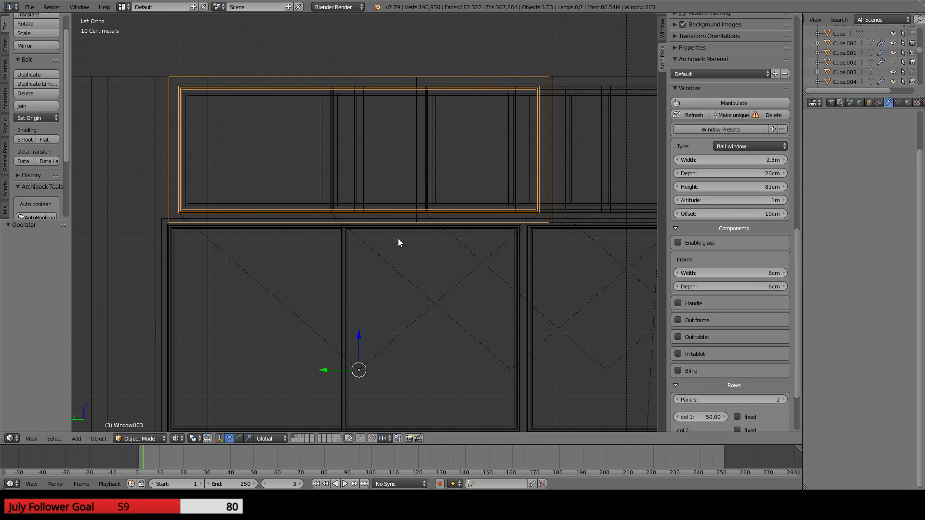
- Set the front upper window's frame width to 3 cm and move it 7.68 cm along Y to align with the window below
mouse_move(736, 271)
mouse_down()
mouse_move(694, 282)
mouse_move(738, 273)
mouse_up()
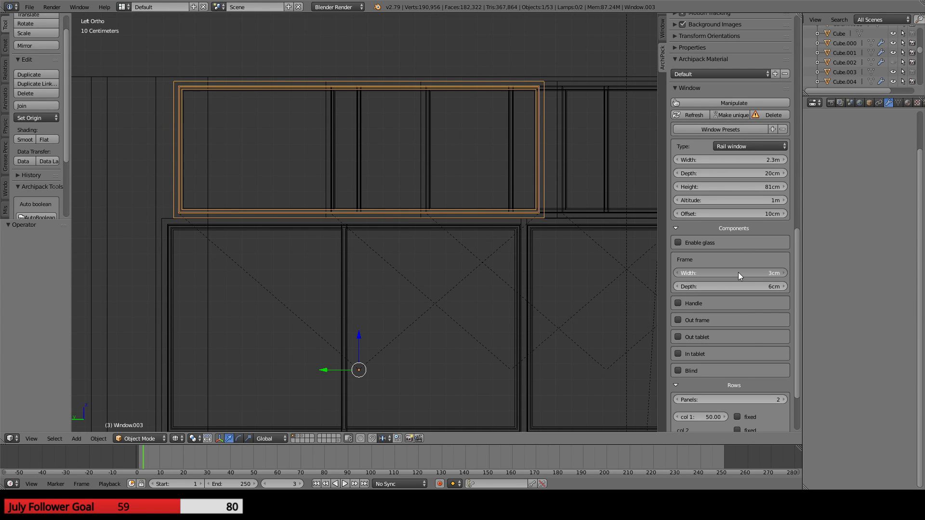
drag(330, 374, 315, 370)
- Select the second upper window from the front wall and move it about -80.1 cm along Y in the left orthographic view
middle_drag(351, 263, 402, 160)
right_click(430, 163)
scroll(430, 163, down, 4)
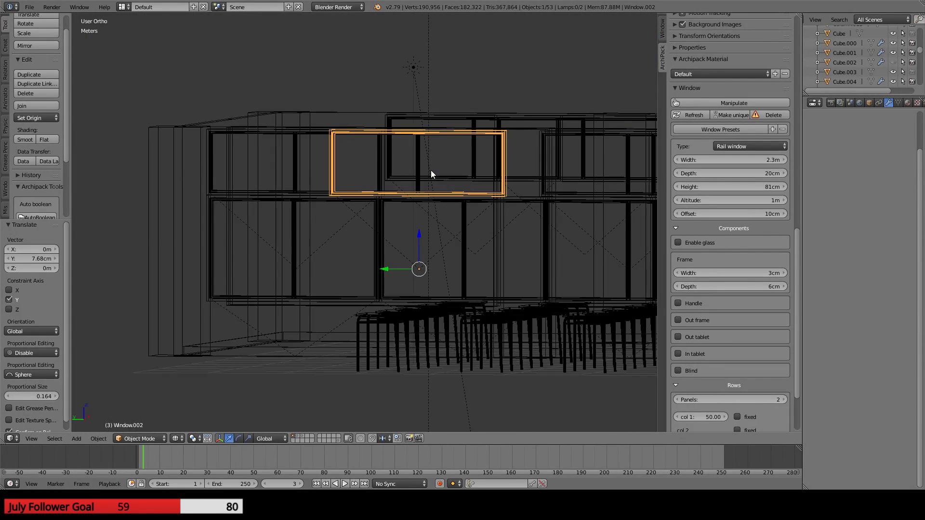
key(ctrl+KP_3)
scroll(443, 218, up, 4)
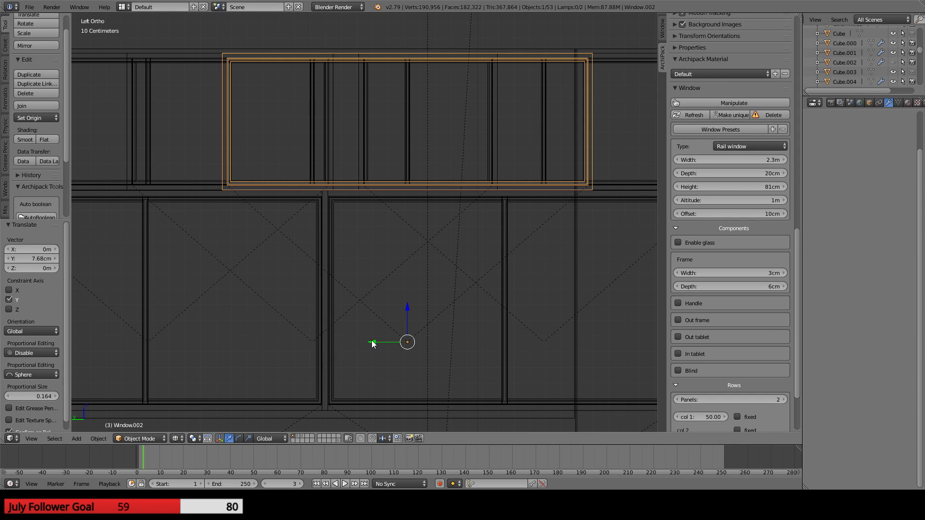
drag(373, 341, 497, 326)
- Hide the first upper window frame on the opposite wall and its remaining panel
middle_drag(362, 217, 388, 186)
scroll(400, 157, up, 2)
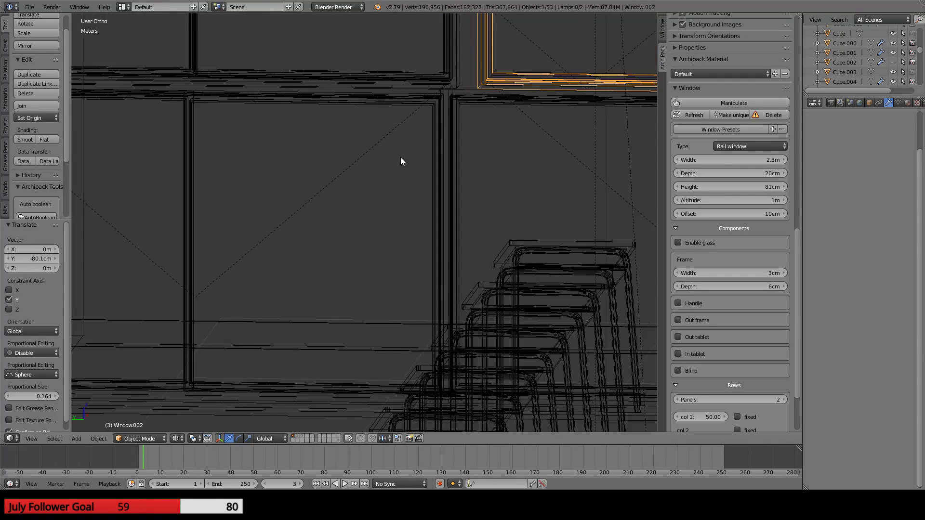
scroll(403, 151, down, 1)
key(KP_1)
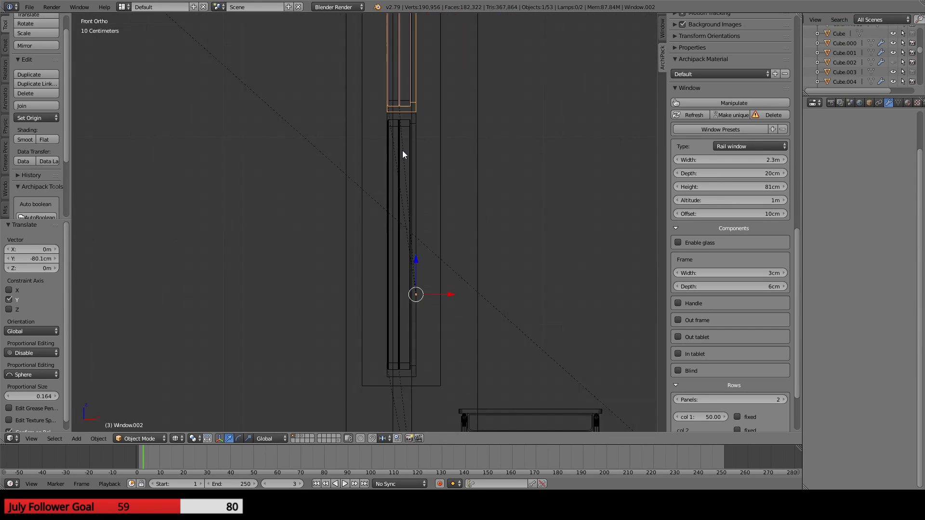
key(ctrl+KP_3)
middle_drag(403, 150, 429, 65)
right_click(427, 85)
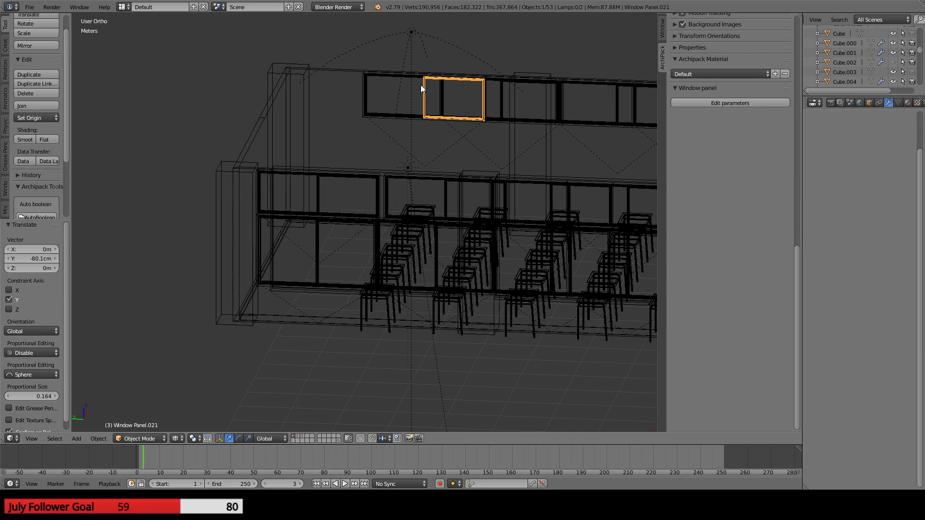
right_click(365, 76)
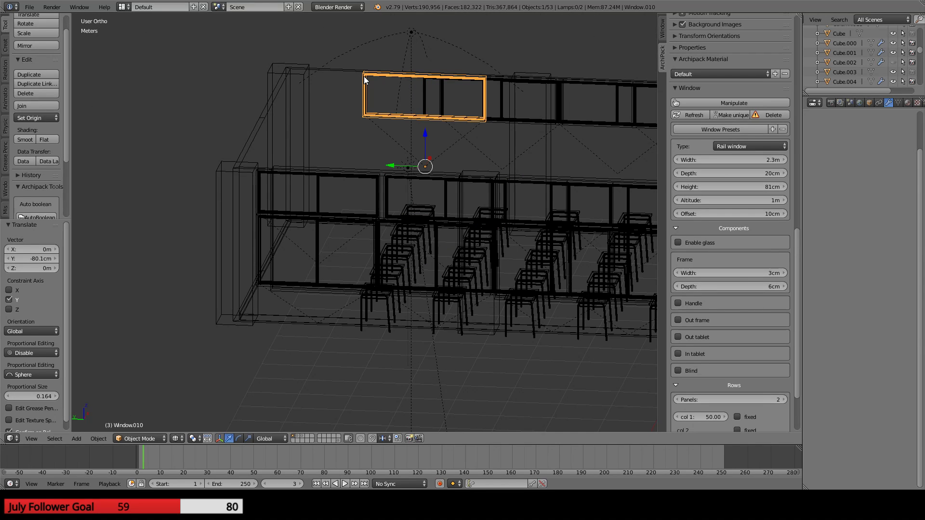
key(h)
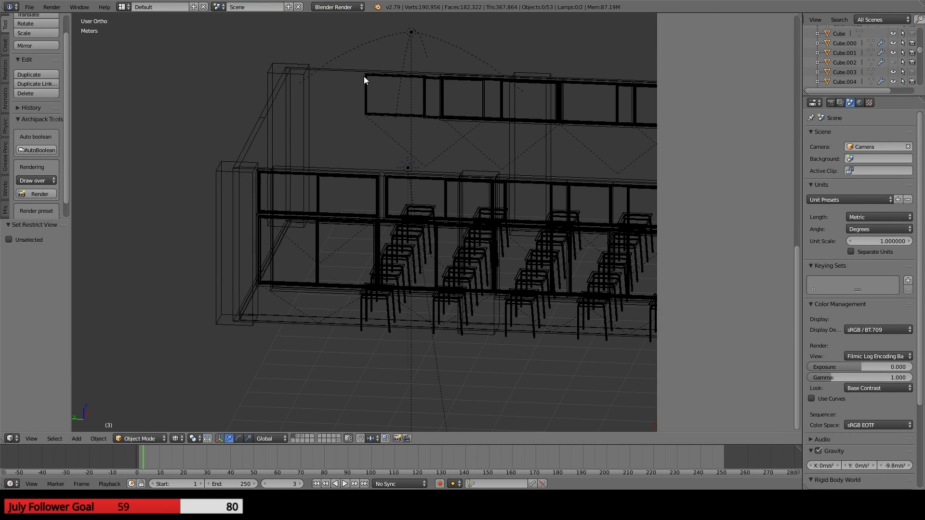
right_click(365, 76)
key(h)
- Hide the opposite wall's second upper window frame and its panel, and return to the left orthographic view
right_click(442, 86)
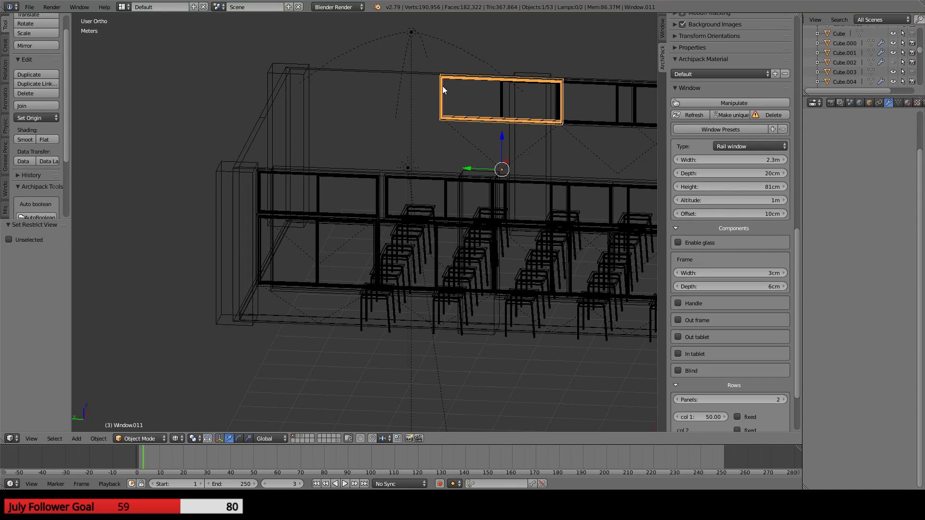
right_click(442, 86)
key(h)
right_click(502, 90)
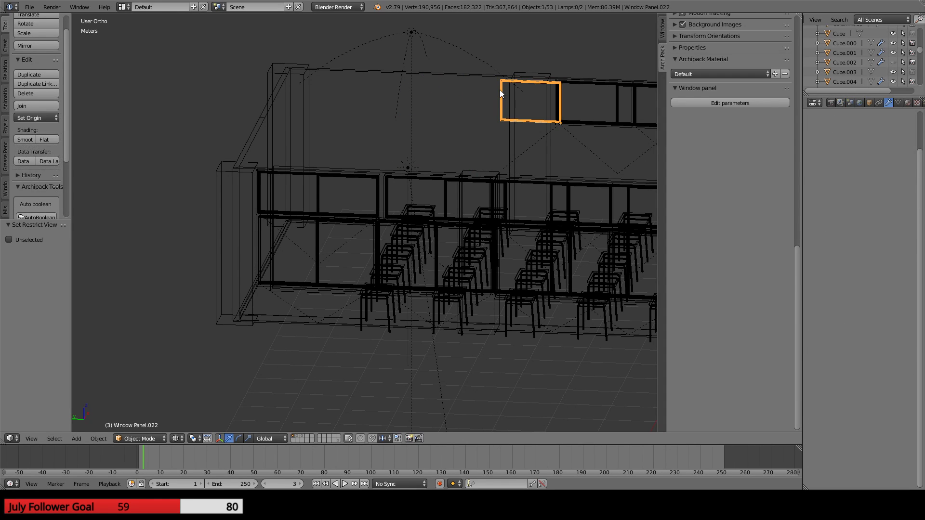
key(h)
key(ctrl+KP_3)
scroll(424, 204, up, 6)
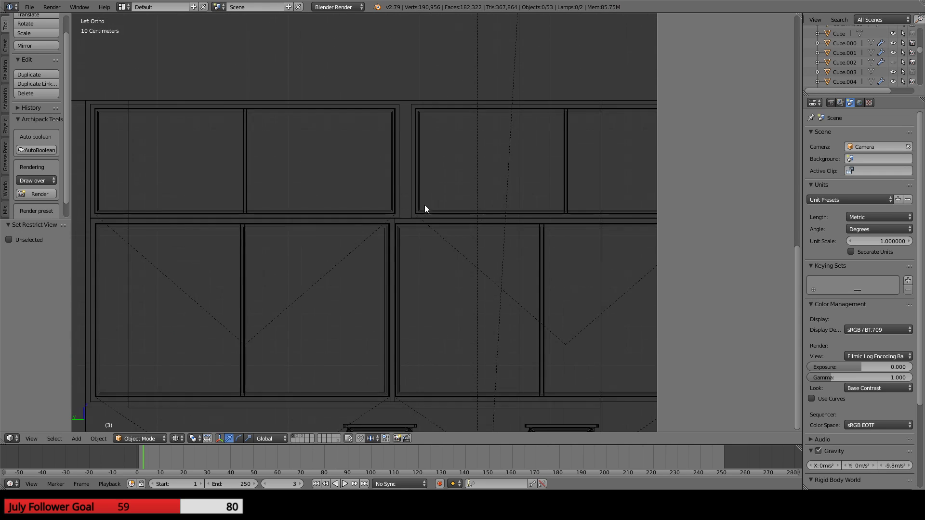
- Set the front upper window's width to 2.7 m and move it -15.8 cm along Y
shift+middle_drag(472, 245, 534, 248)
right_click(289, 258)
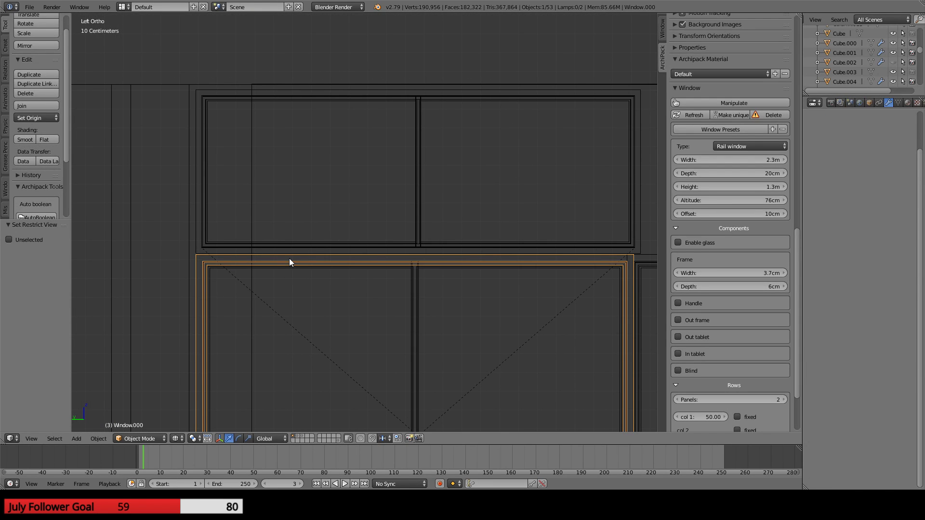
right_click(419, 221)
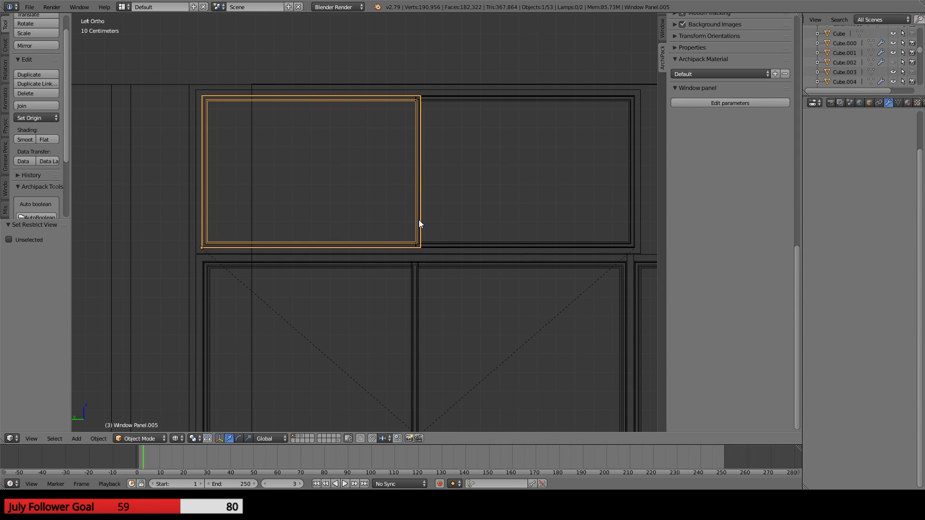
right_click(412, 250)
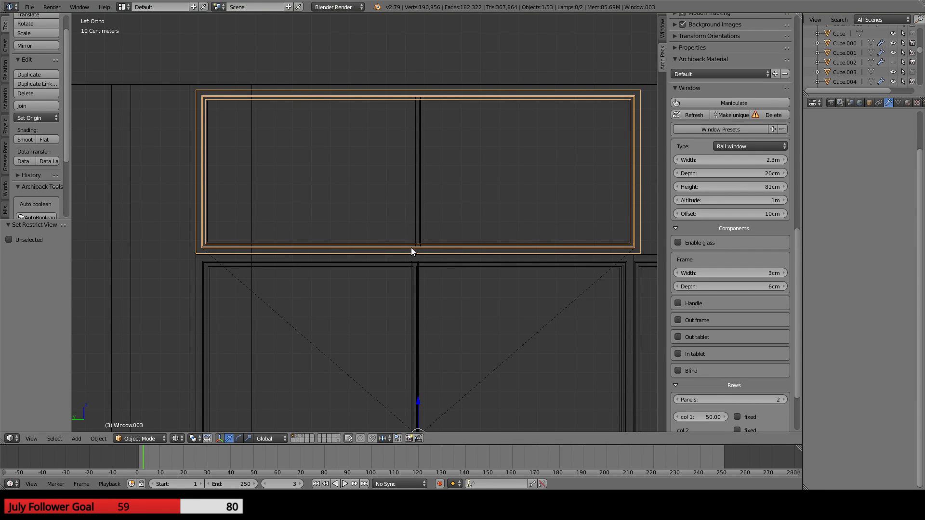
click(751, 162)
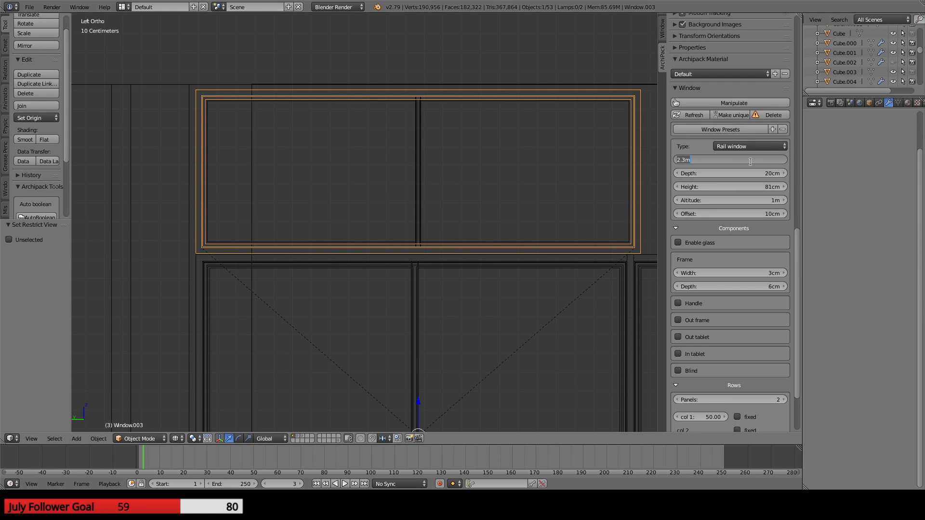
click(685, 162)
key(Return)
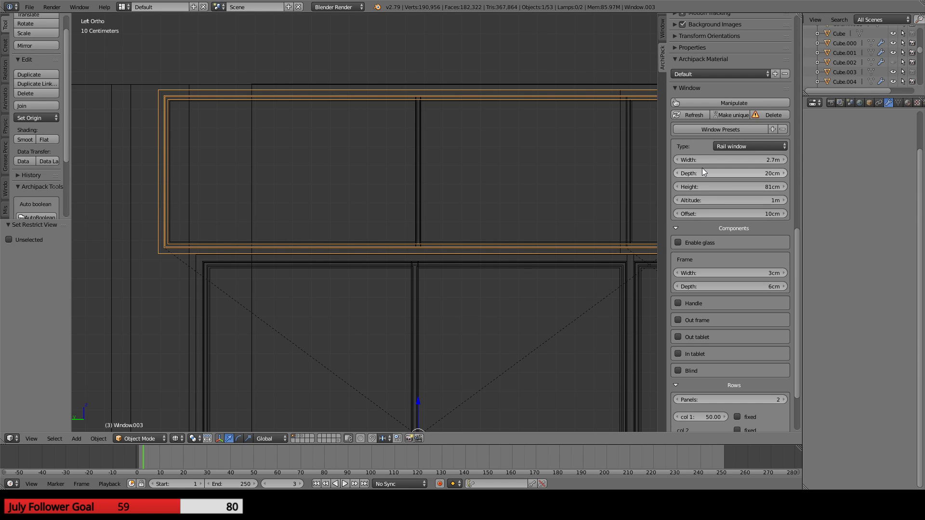
scroll(519, 276, down, 1)
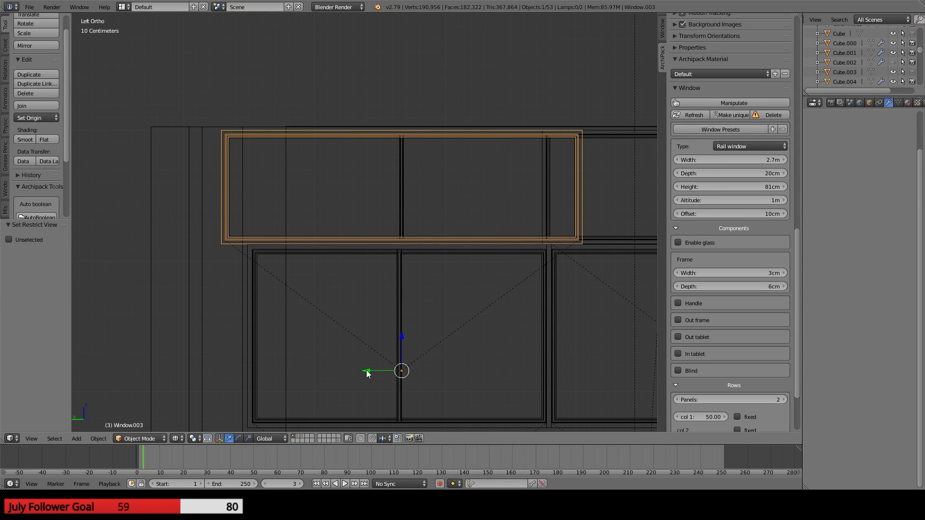
drag(367, 372, 388, 371)
scroll(379, 314, up, 1)
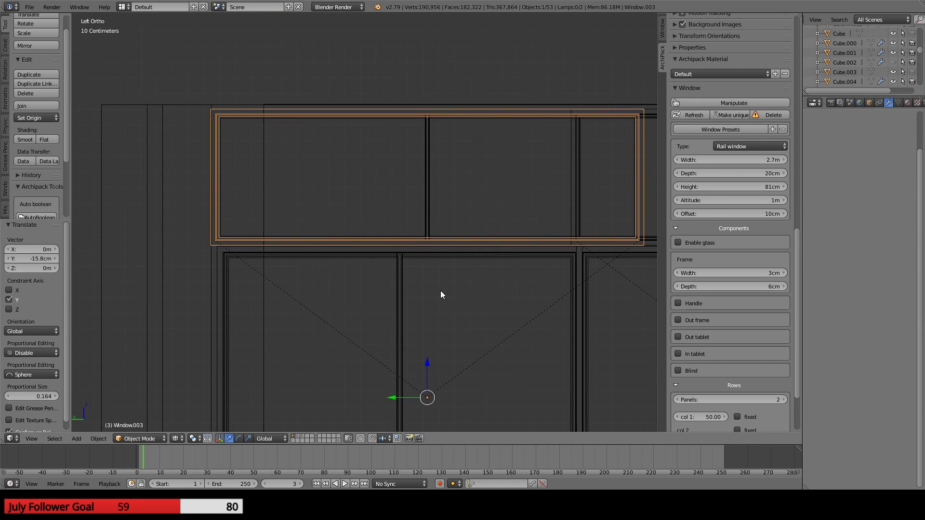
shift+middle_drag(441, 295, 289, 287)
scroll(412, 205, down, 3)
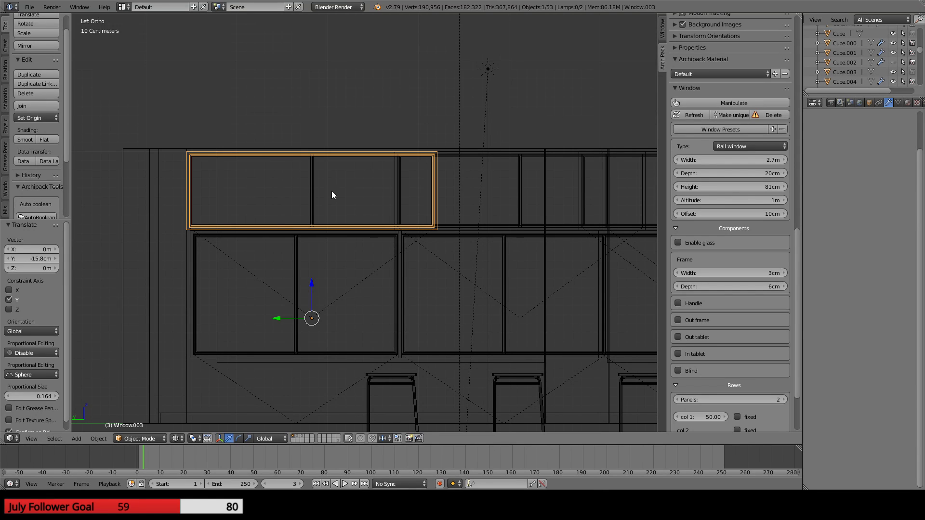
- Check the front lower window's width, set the upper window's width to 2.3 m, and move it 15.9 cm along Y
click(268, 235)
click(263, 233)
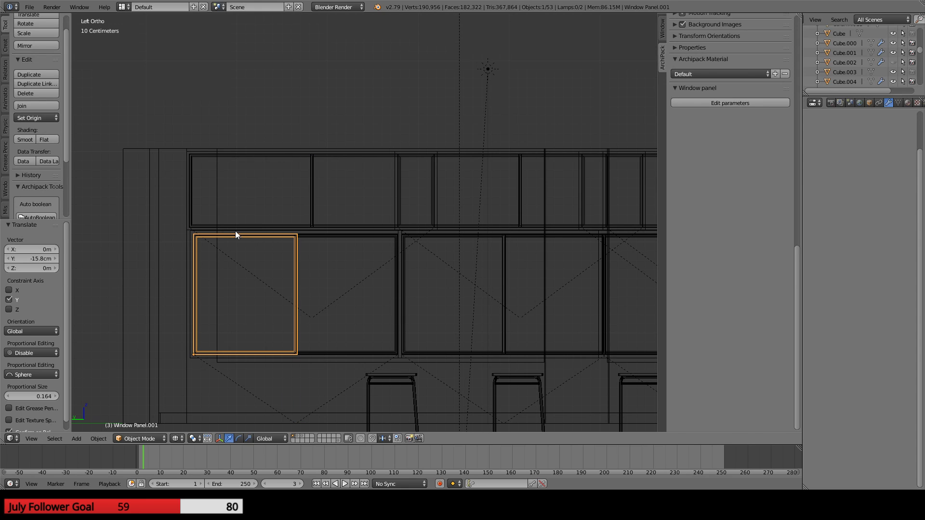
click(191, 233)
right_click(191, 233)
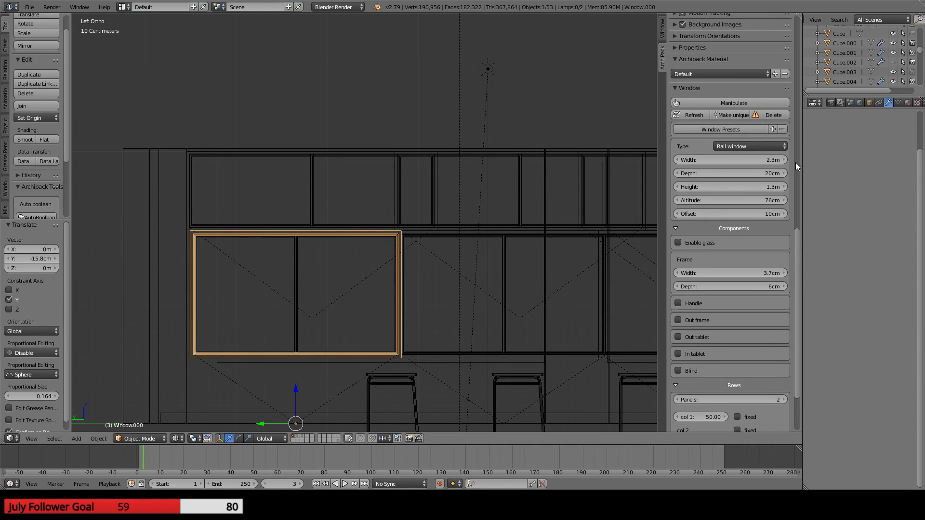
right_click(267, 149)
right_click(267, 151)
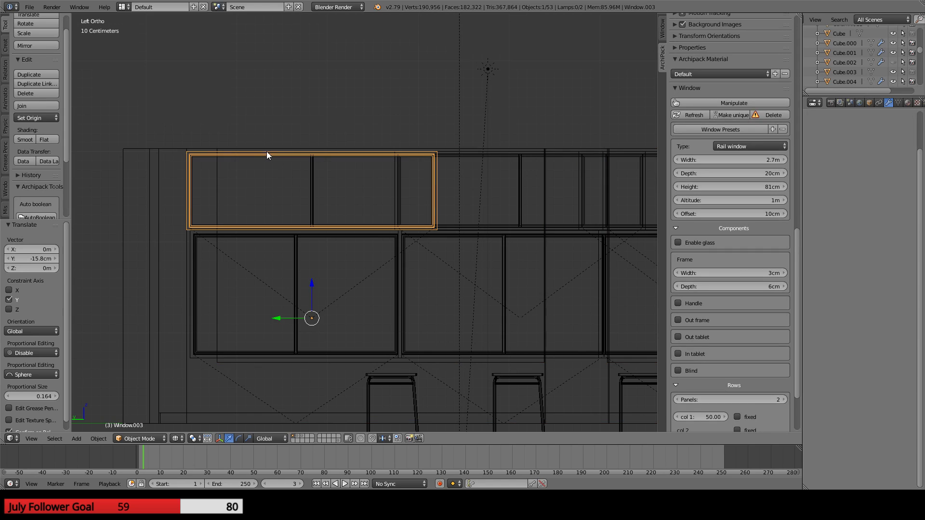
click(714, 160)
click(690, 162)
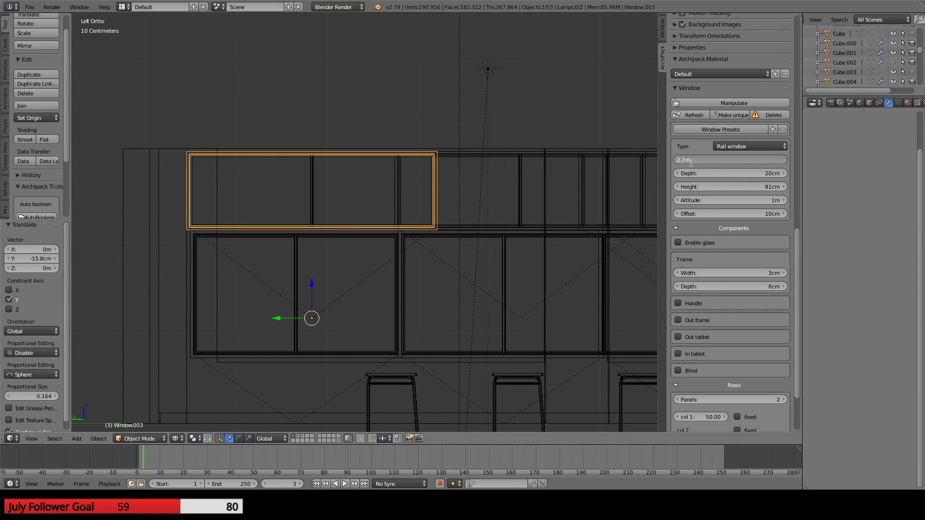
key(Return)
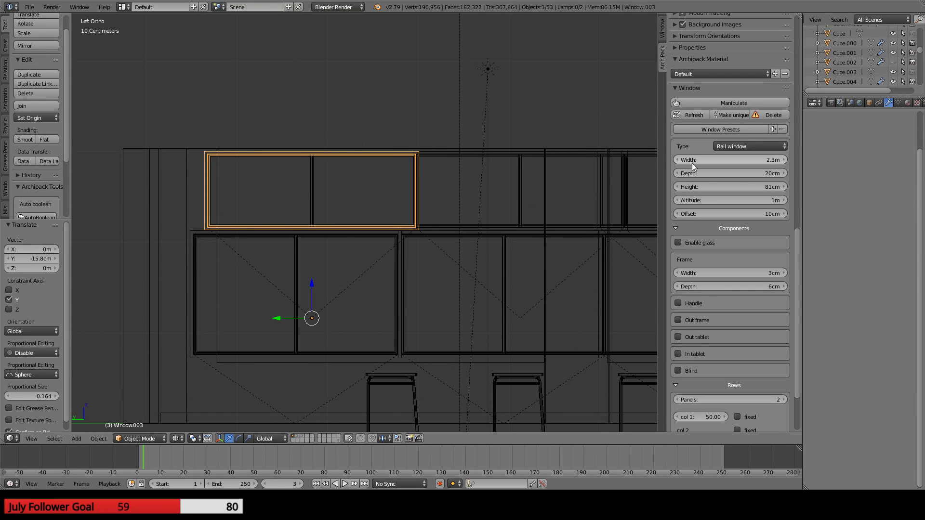
drag(277, 321, 262, 317)
scroll(287, 276, up, 3)
scroll(289, 276, up, 4)
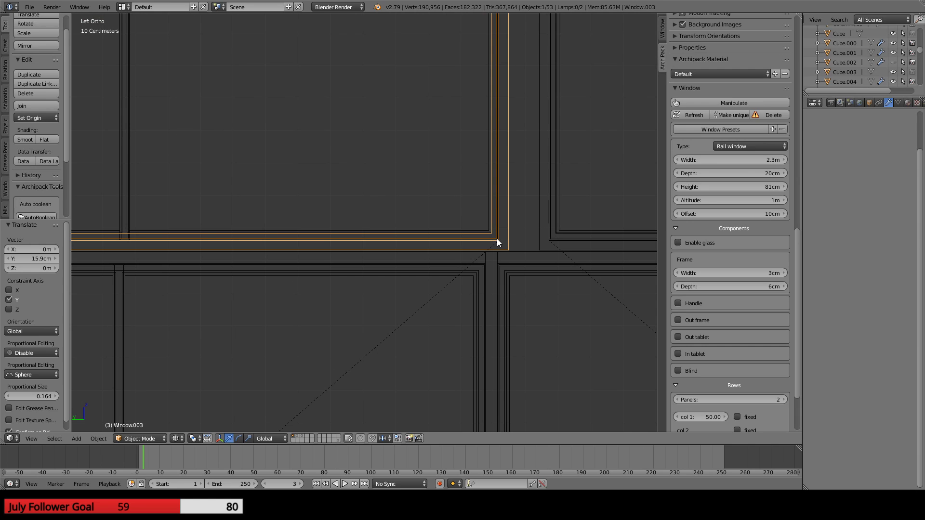
scroll(498, 241, down, 4)
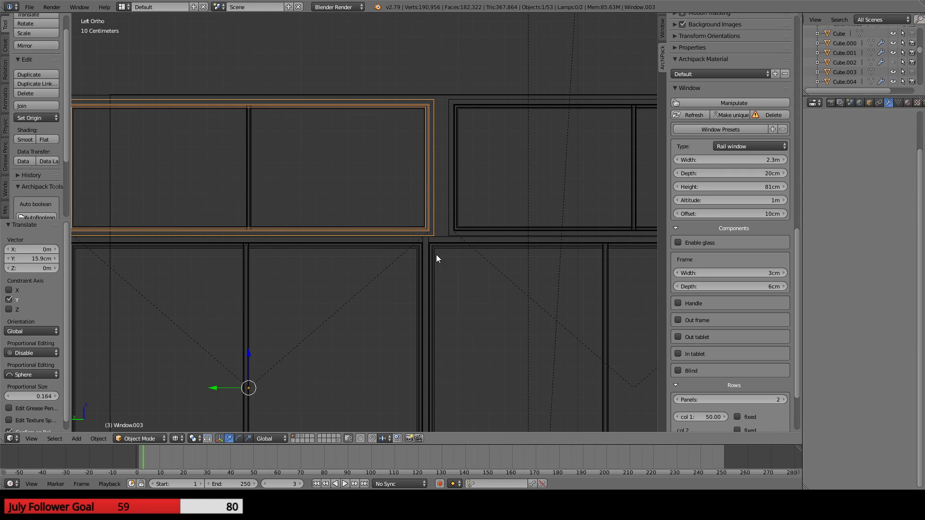
- Set the front upper window's width to 2.2 m and move it 4.91 cm along Y
click(738, 163)
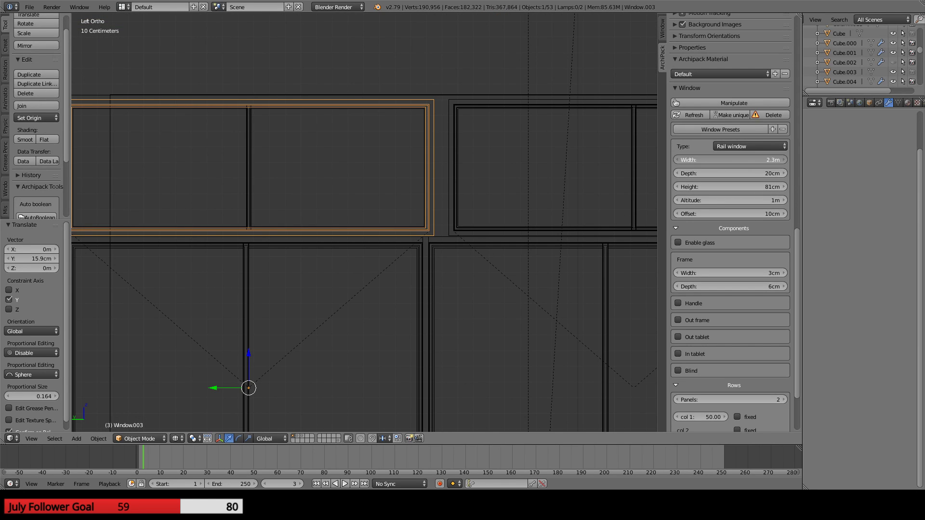
drag(737, 163, 737, 162)
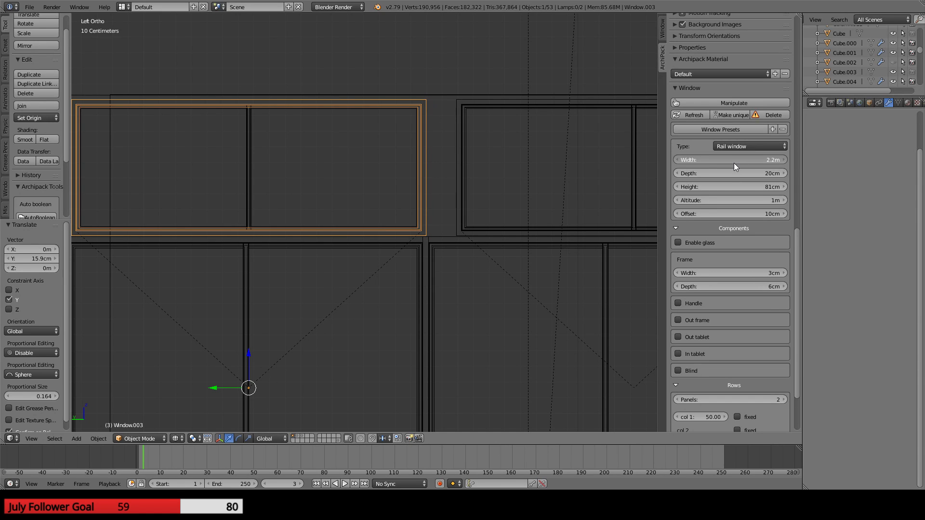
shift+middle_drag(365, 246, 386, 240)
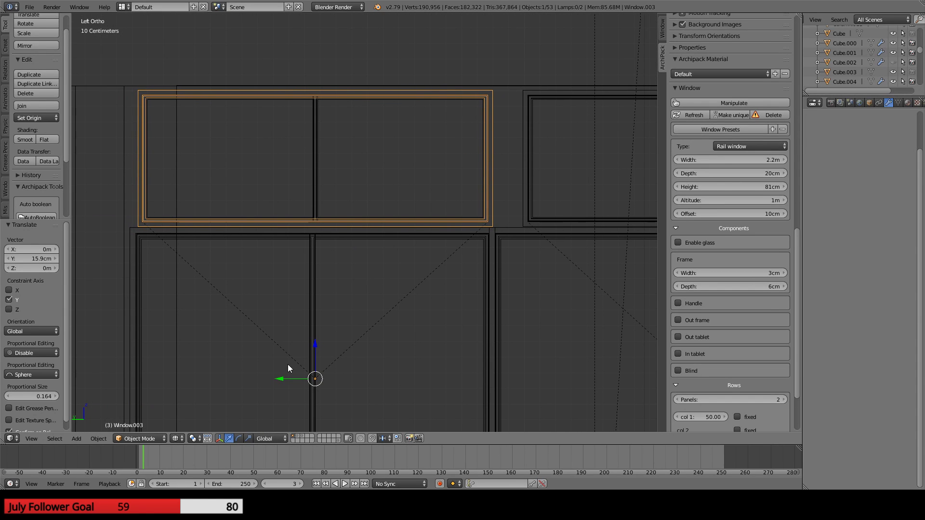
drag(280, 379, 272, 379)
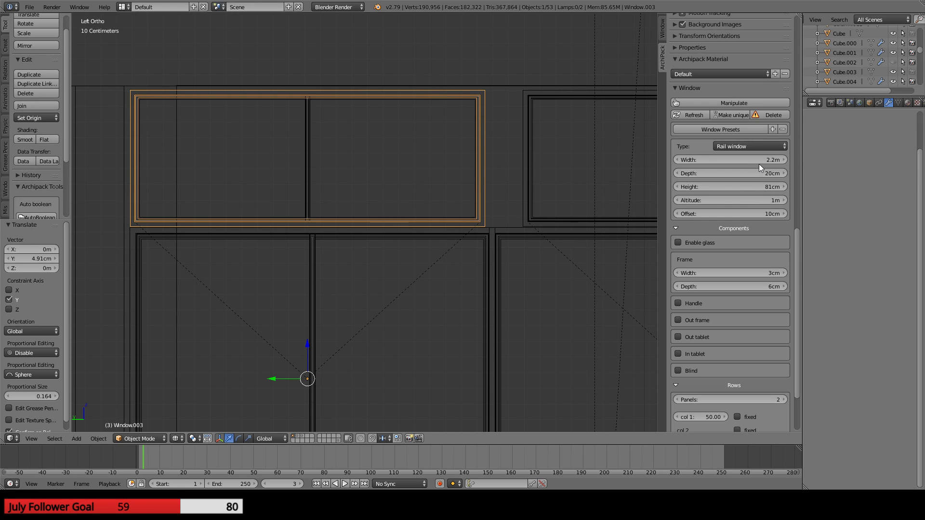
- Fine-tune the front upper window's width to about 2.3 m and shift it -2.15 cm and -9.74 mm along Y over the lower window
drag(754, 163, 754, 163)
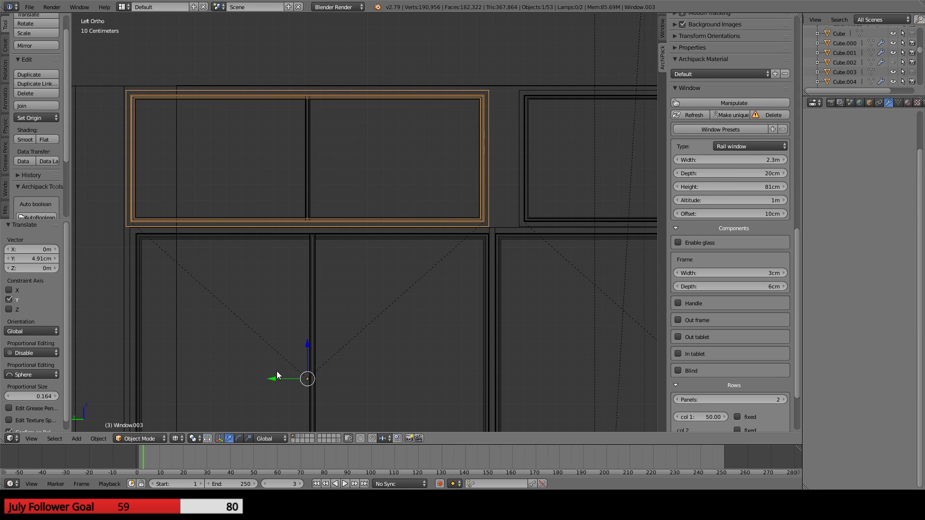
drag(272, 378, 274, 376)
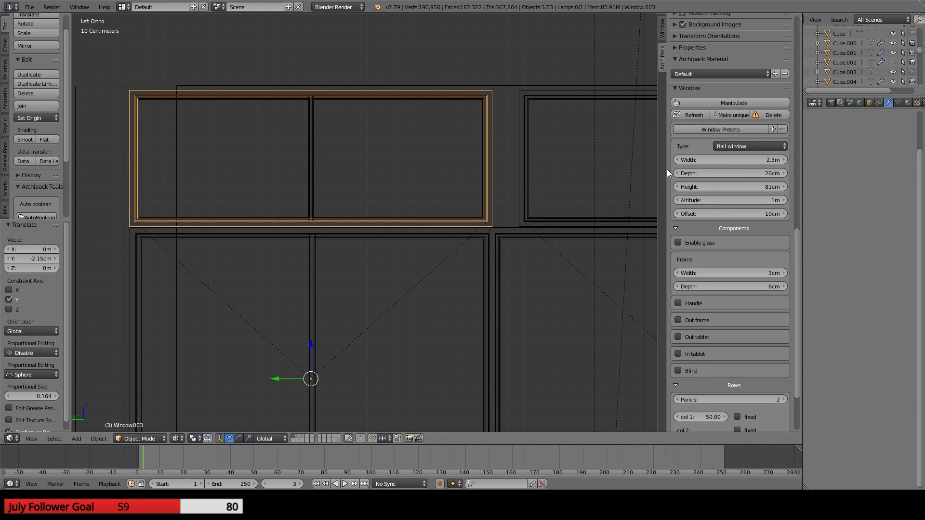
drag(659, 178, 625, 183)
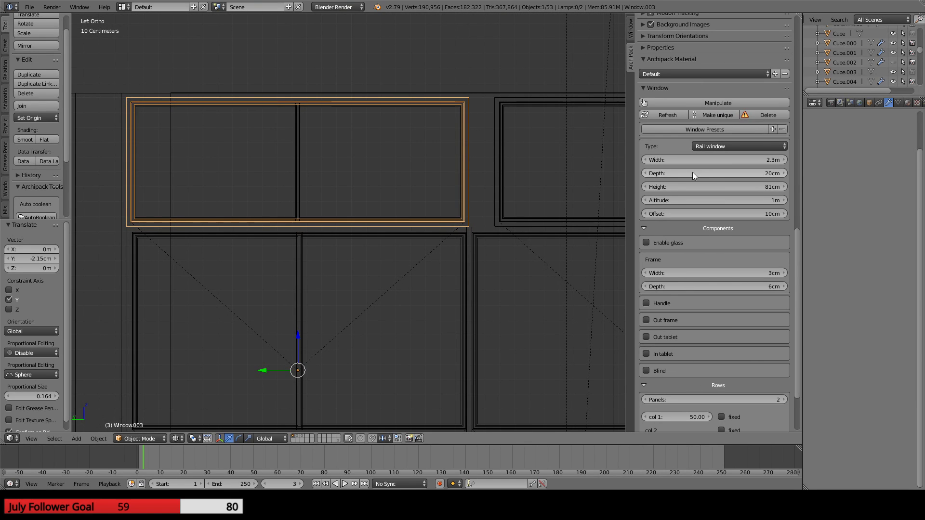
drag(746, 161, 750, 161)
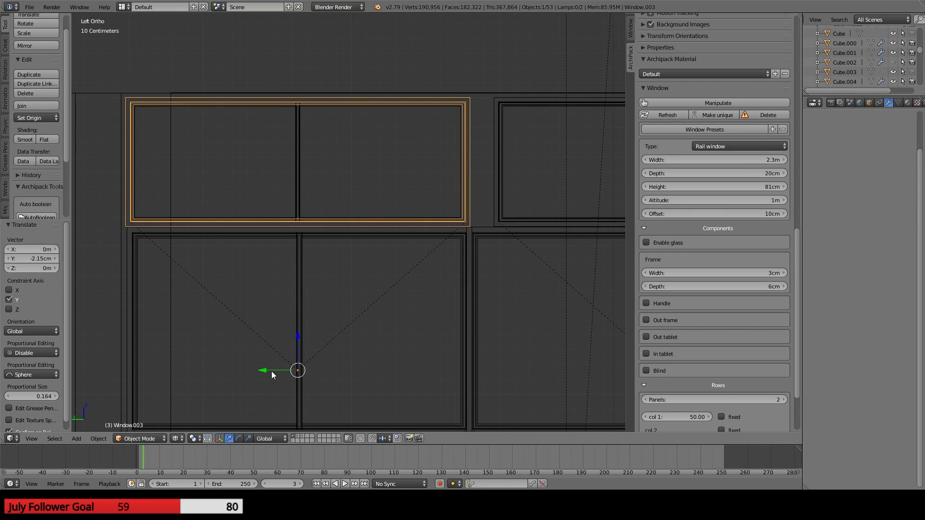
drag(262, 371, 262, 372)
scroll(308, 304, up, 4)
scroll(406, 283, down, 4)
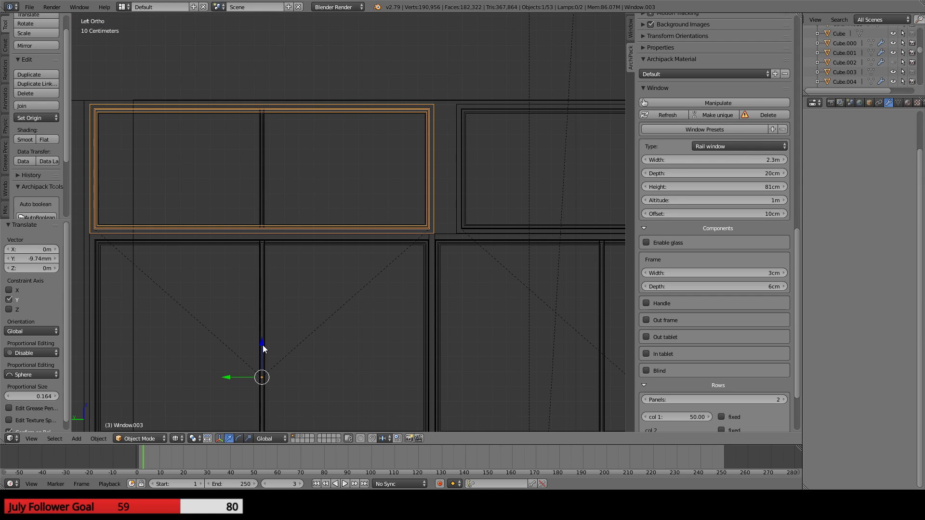
click(262, 344)
- Move the second upper window from the front 18 cm along Y and set its frame width to 4 cm
right_click(461, 195)
scroll(502, 310, down, 3)
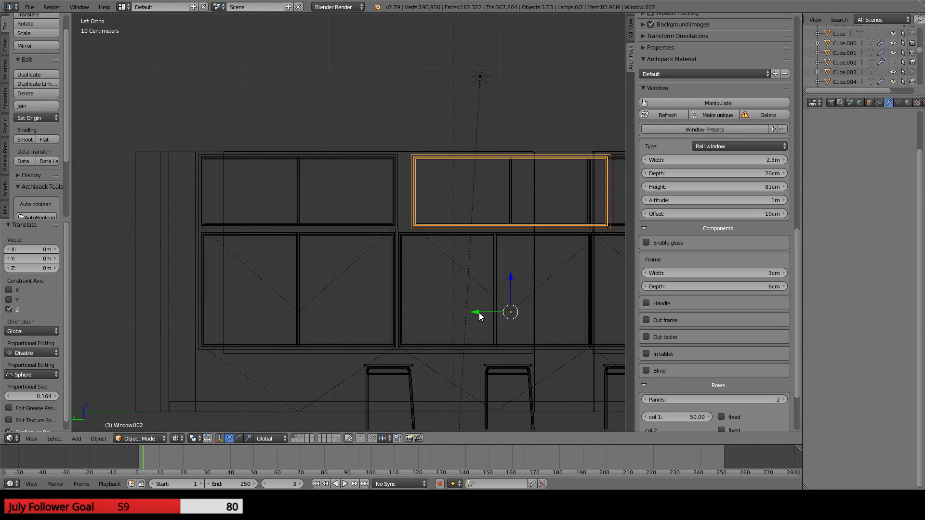
drag(479, 313, 462, 311)
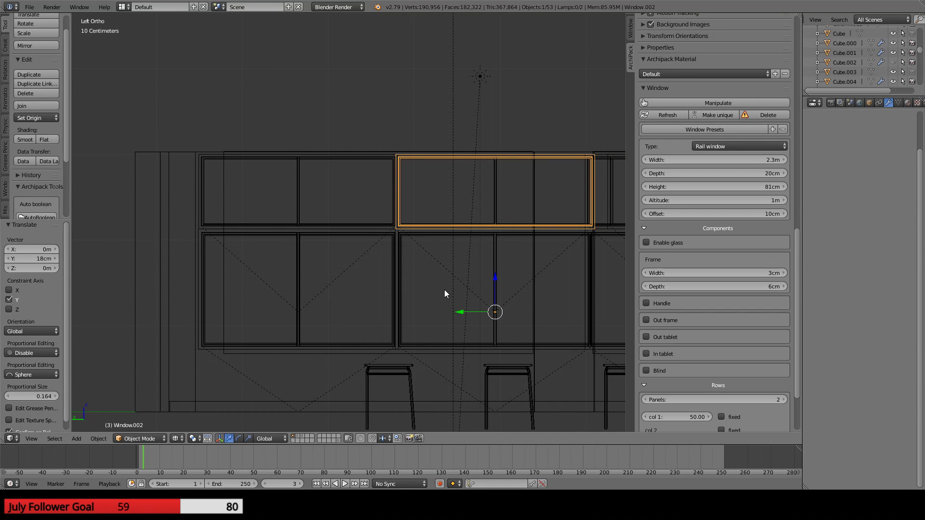
scroll(444, 290, up, 8)
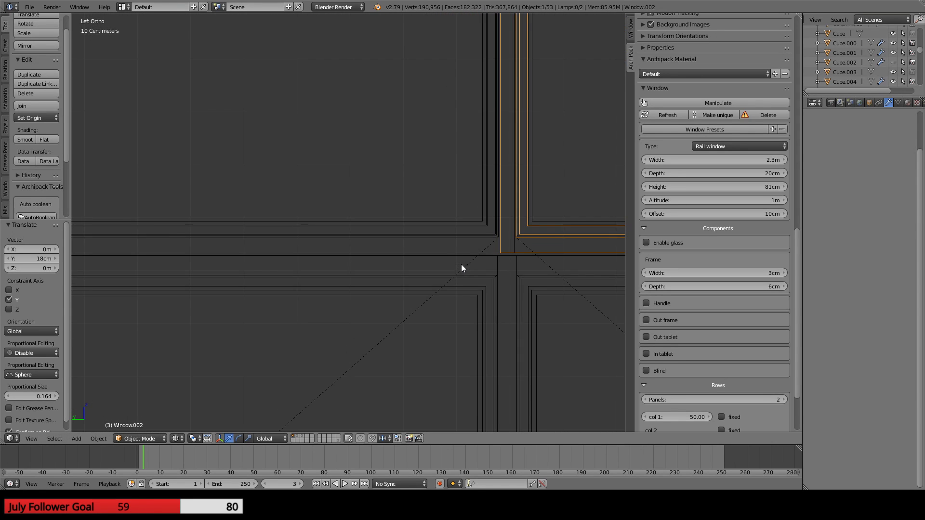
shift+middle_drag(497, 251, 452, 259)
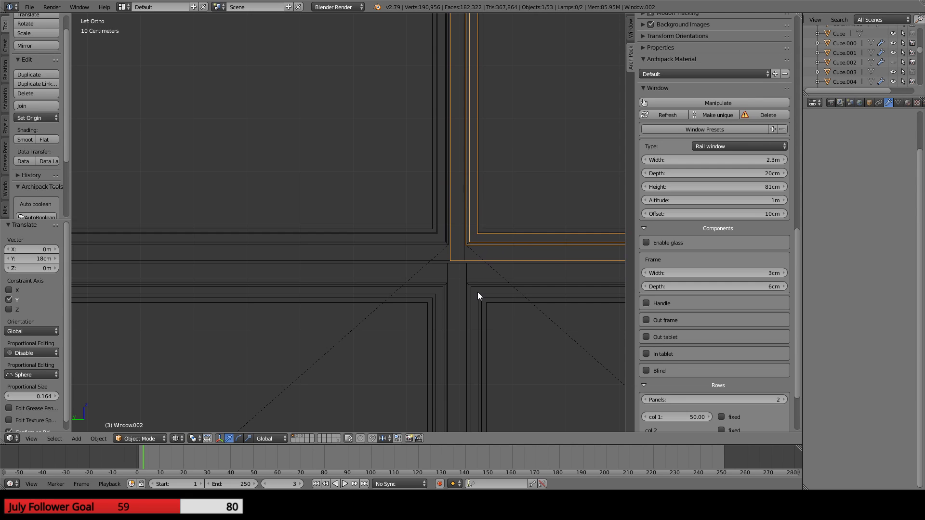
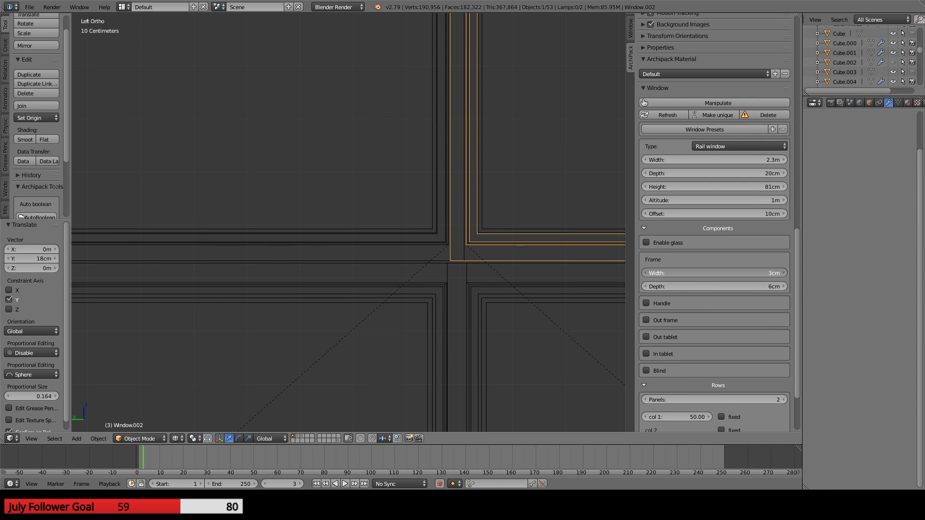
drag(714, 276, 724, 277)
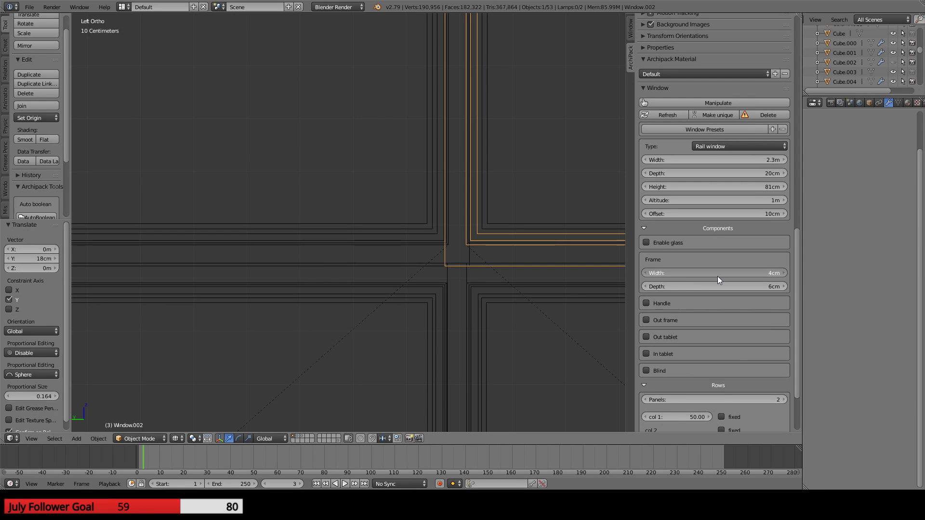
scroll(450, 284, down, 5)
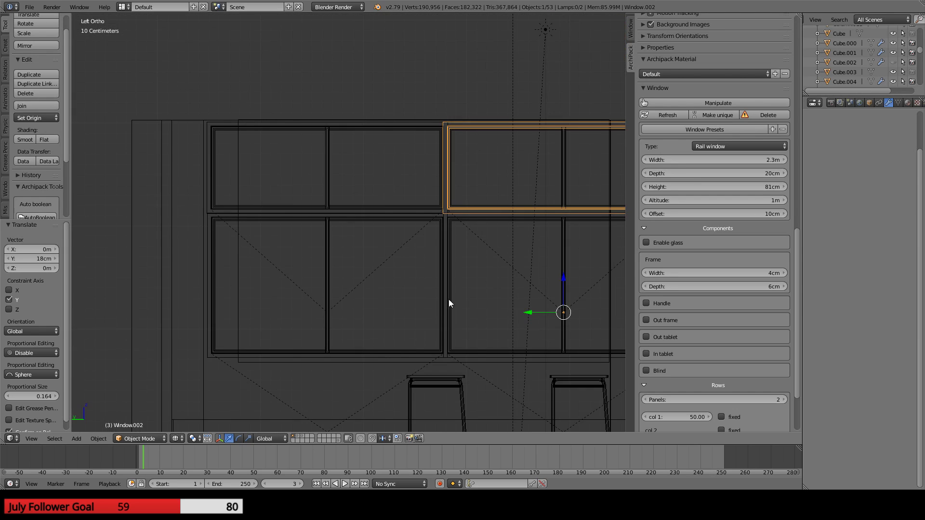
- Nudge the front upper window vertically and move it -9.4 mm along Y
right_click(333, 209)
scroll(247, 277, up, 5)
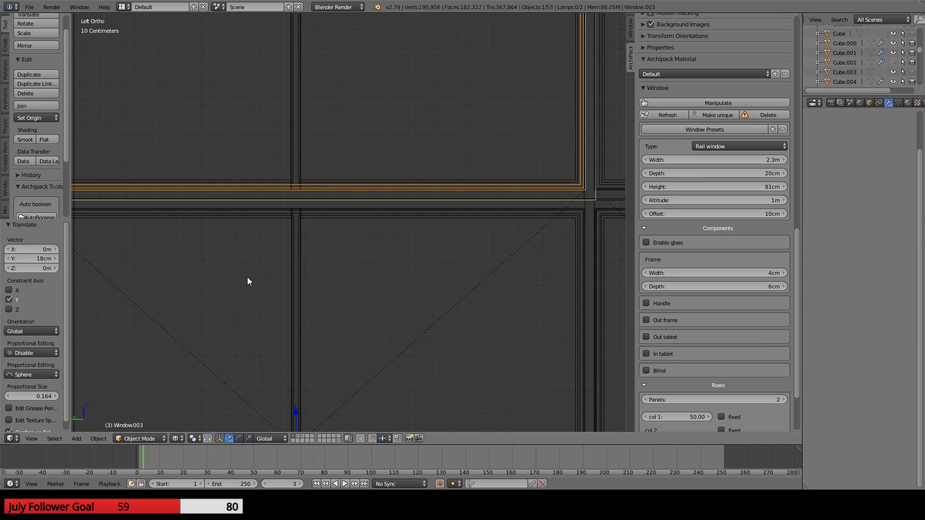
shift+middle_drag(247, 277, 387, 227)
drag(432, 357, 429, 354)
drag(405, 393, 403, 389)
scroll(486, 307, down, 1)
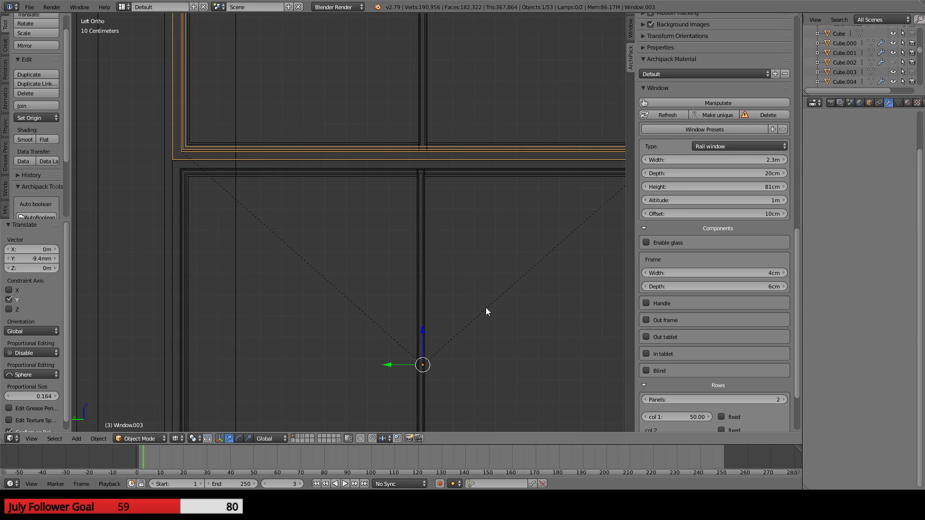
- Set the front upper window's width to 2.2 m to match the lower window's edges
shift+middle_drag(485, 307, 264, 293)
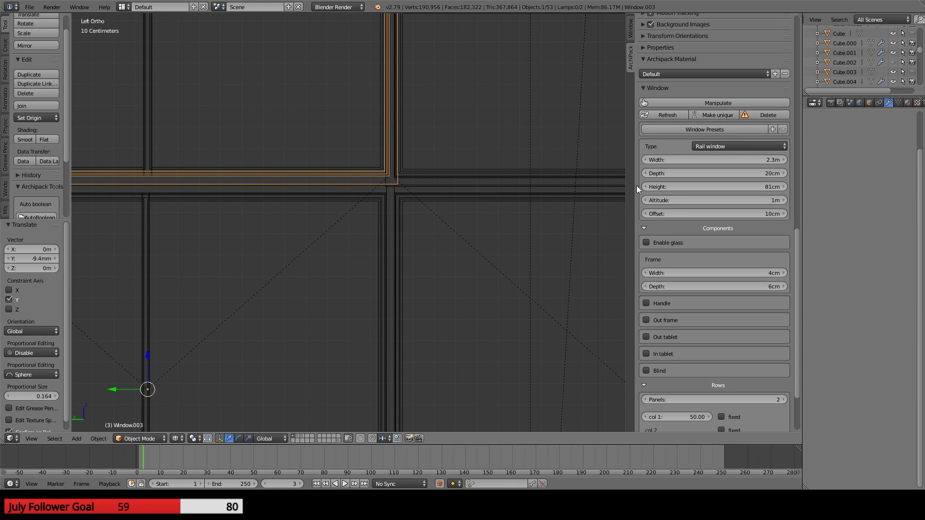
drag(718, 160, 718, 161)
shift+middle_drag(287, 286, 413, 242)
scroll(413, 242, down, 1)
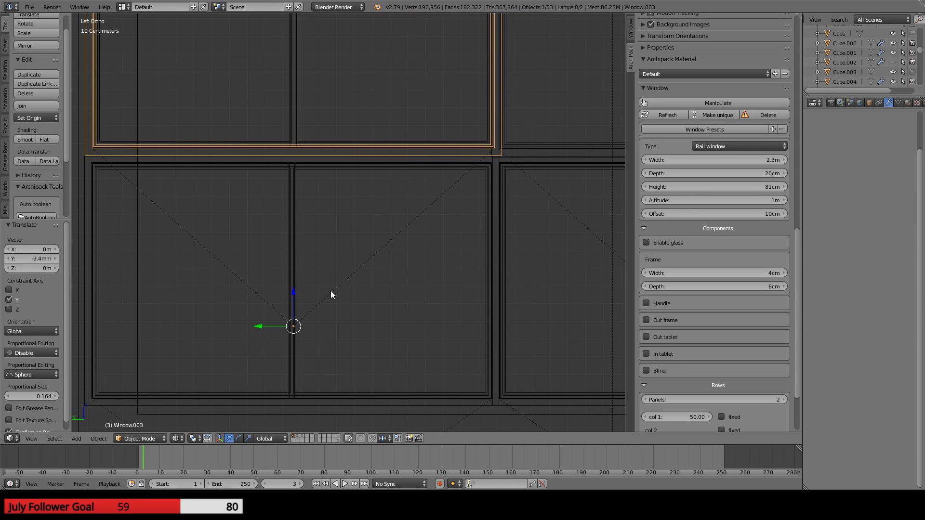
shift+middle_drag(245, 266, 326, 287)
shift+middle_drag(467, 241, 299, 263)
scroll(341, 245, up, 6)
shift+middle_drag(435, 213, 319, 266)
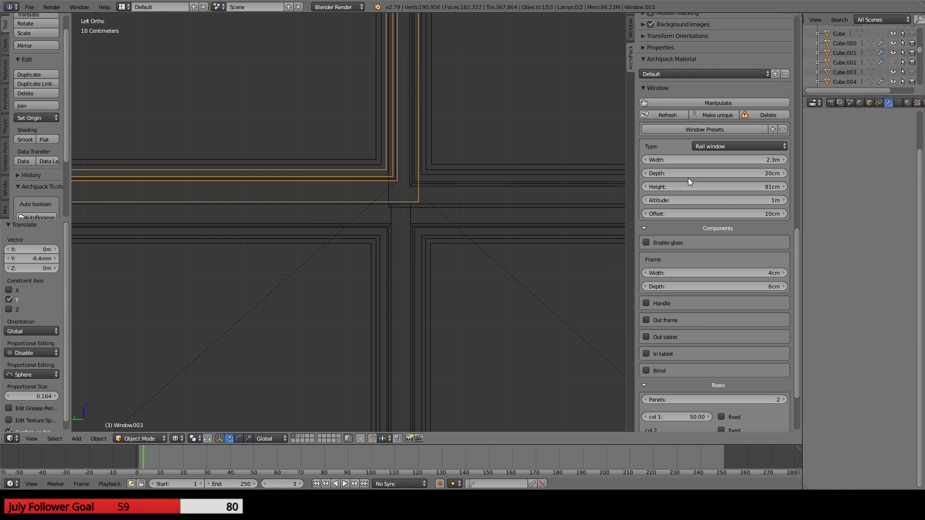
drag(713, 159, 710, 159)
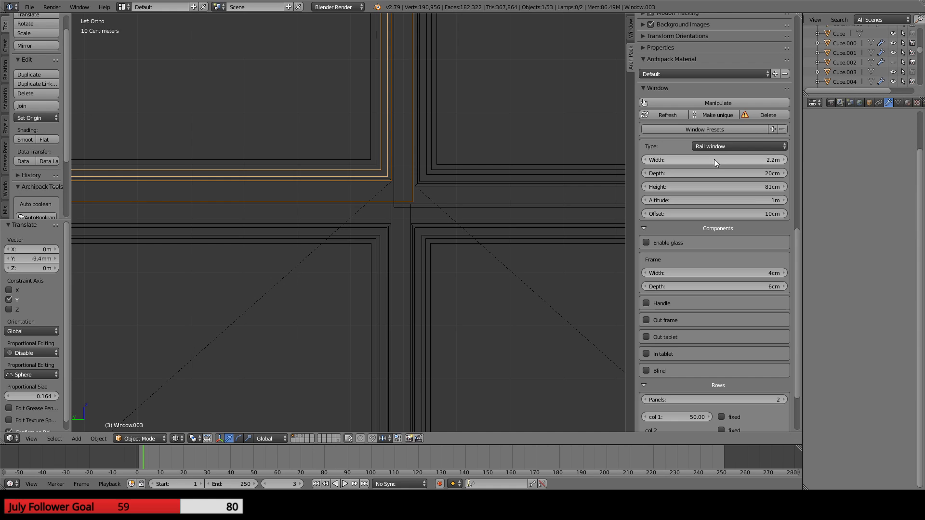
- Shift the front upper window 1.35 cm, -2.25 mm and 4.51 mm along Y to align it over the lower window
scroll(331, 288, down, 3)
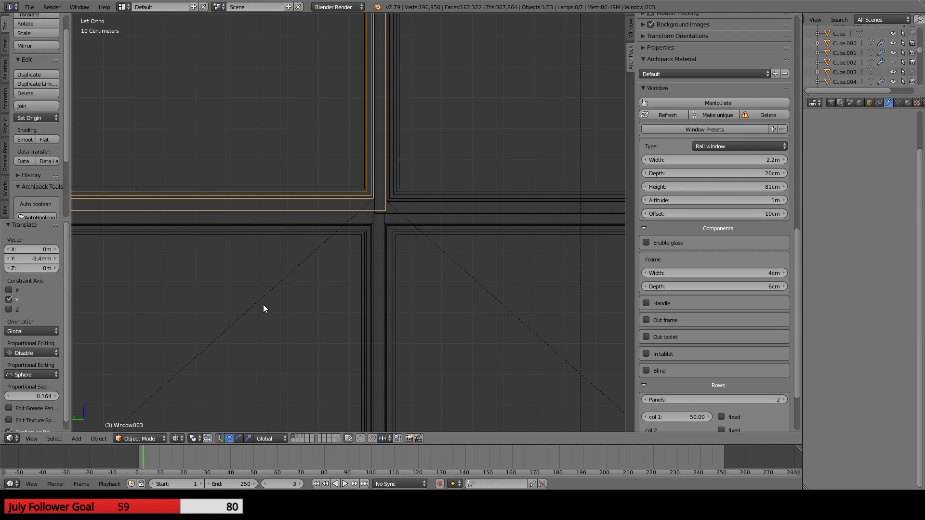
scroll(242, 303, down, 3)
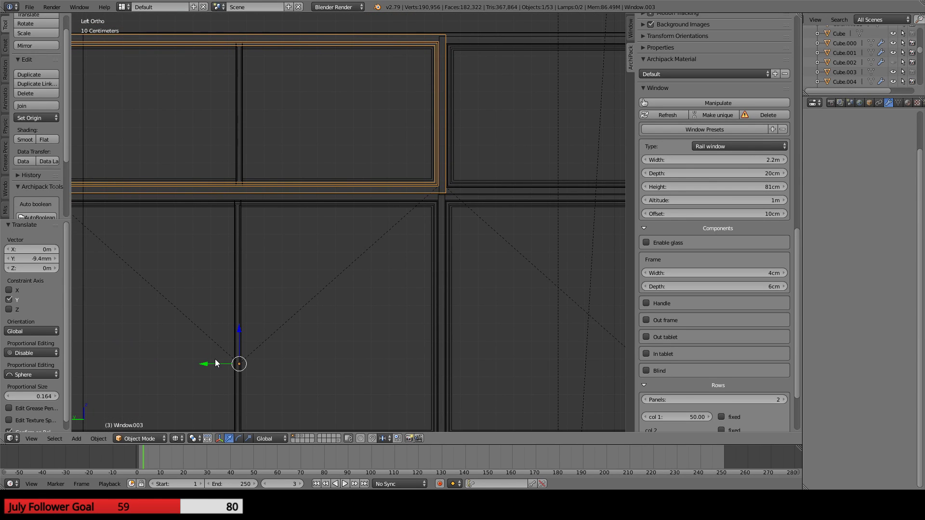
drag(207, 364, 206, 363)
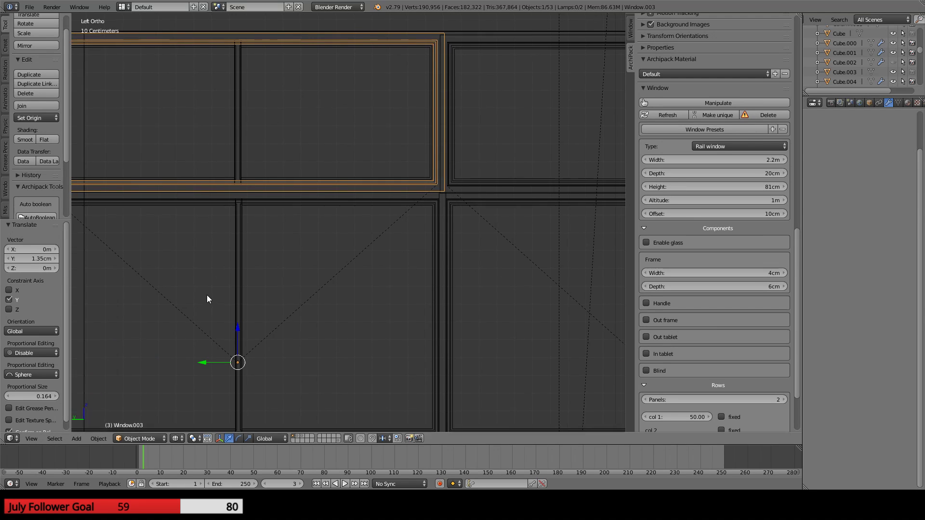
shift+middle_drag(207, 295, 225, 289)
scroll(250, 264, up, 4)
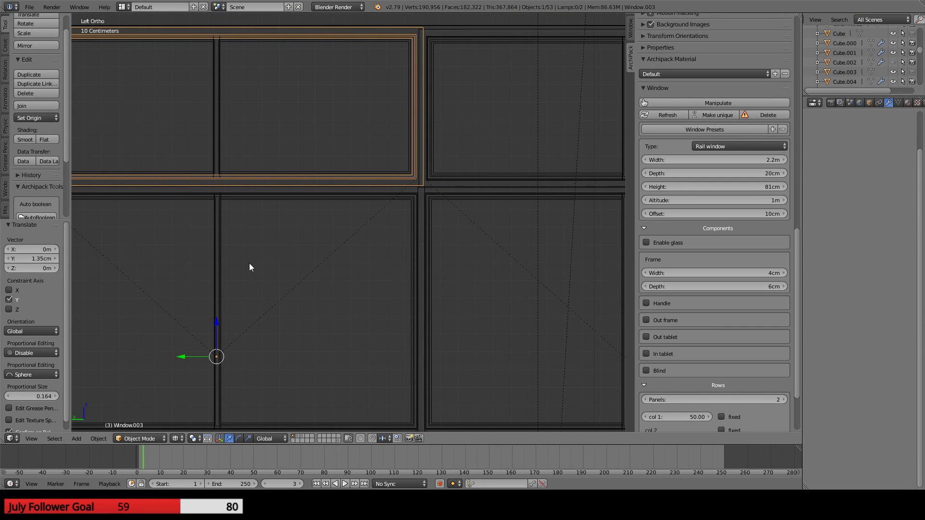
scroll(250, 265, down, 3)
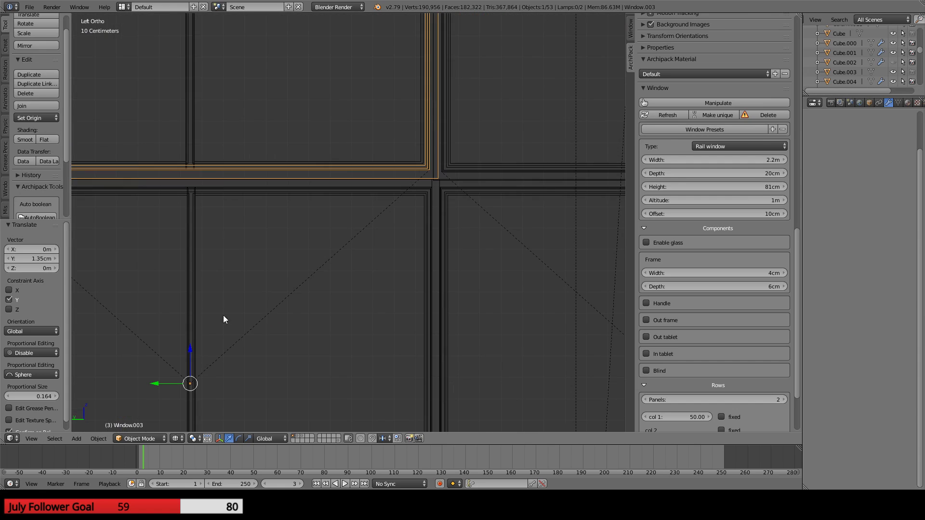
drag(163, 385, 154, 383)
shift+middle_drag(143, 331, 403, 350)
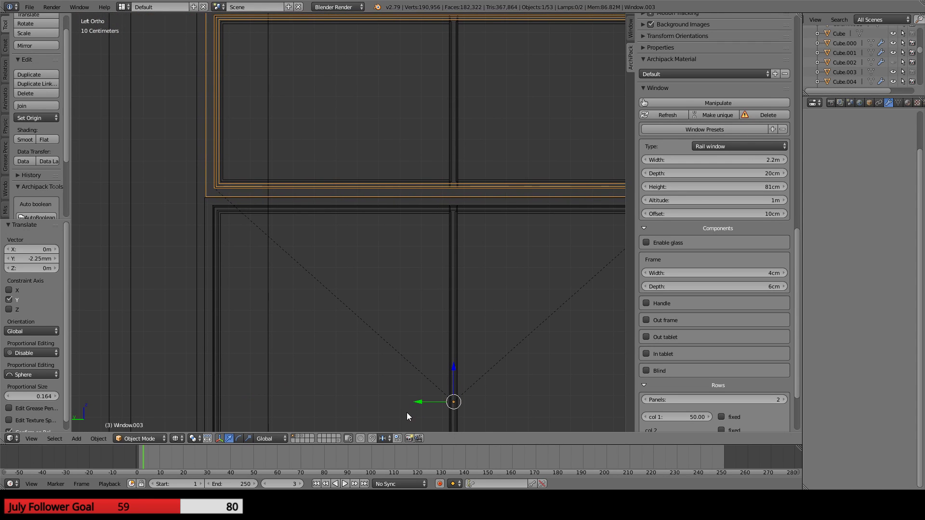
drag(421, 404, 420, 404)
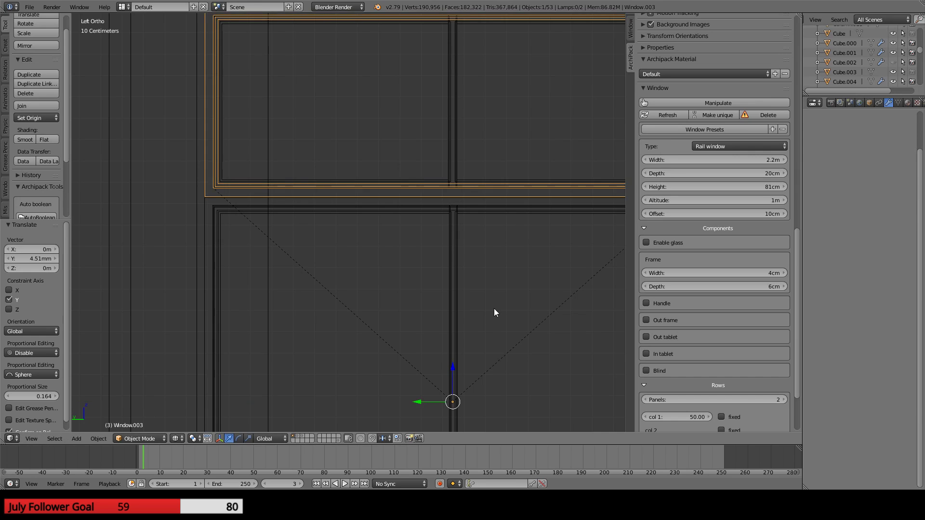
- Nudge the second upper window vertically and move it 1.35 cm along Y against the front one
shift+middle_drag(496, 312, 213, 279)
right_click(431, 205)
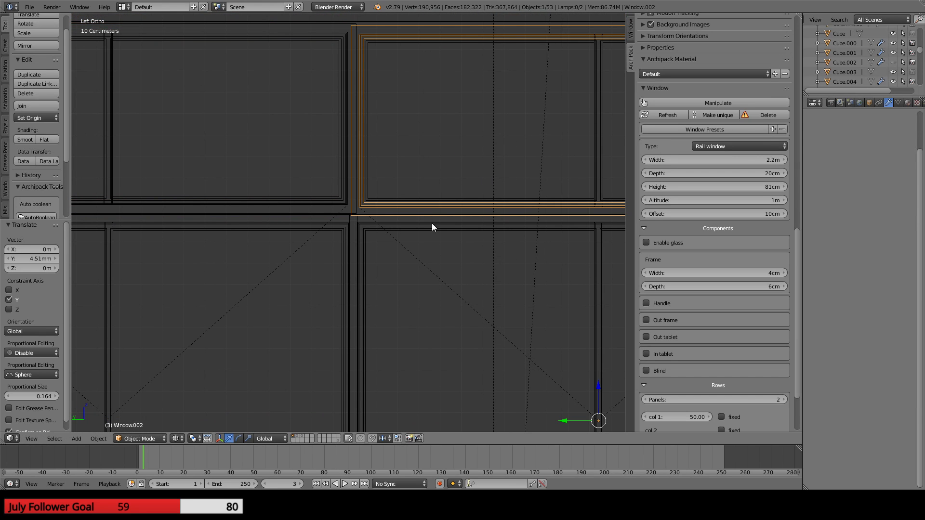
drag(599, 384, 600, 381)
drag(563, 418, 561, 418)
scroll(499, 307, down, 3)
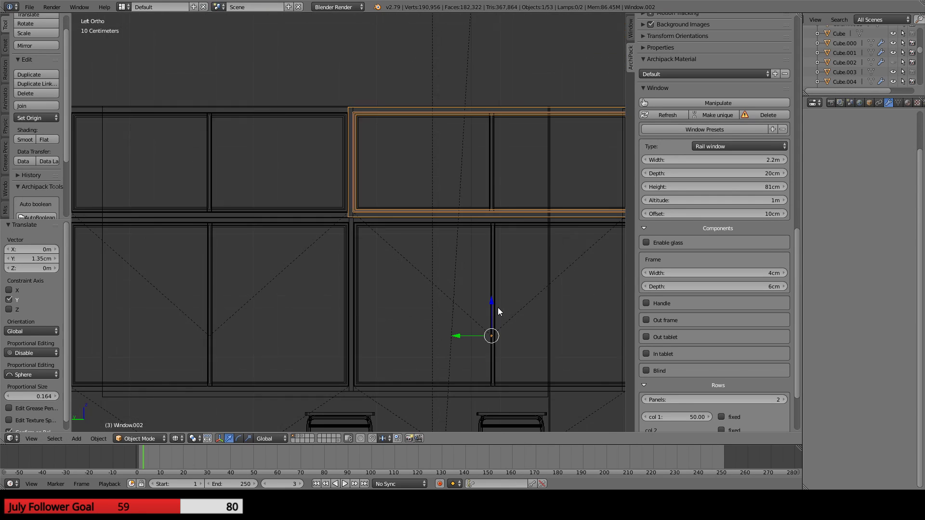
- Compare the aligned windows and the right side of the room with the reference image through the camera view
shift+scroll(531, 310, up, 1)
shift+middle_drag(566, 329, 293, 347)
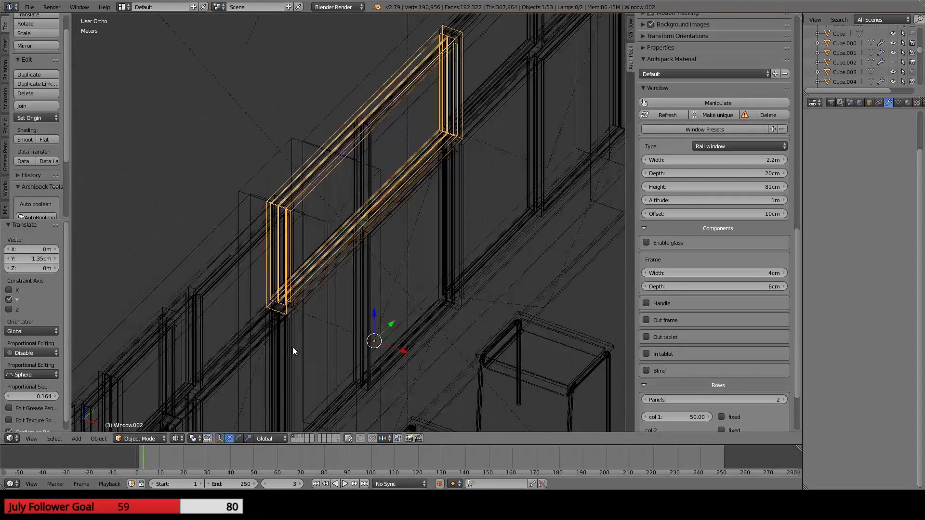
key(KP_0)
scroll(293, 347, up, 4)
shift+middle_drag(215, 142, 464, 326)
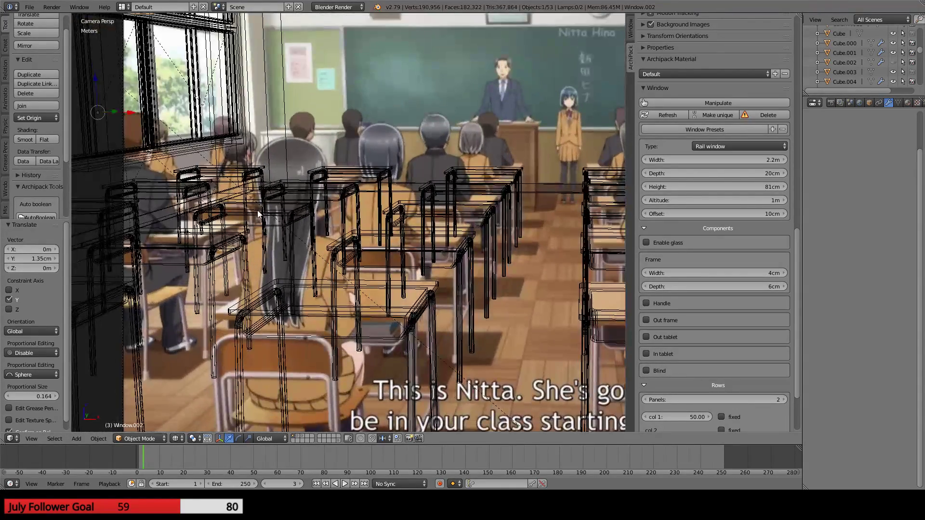
scroll(406, 192, down, 4)
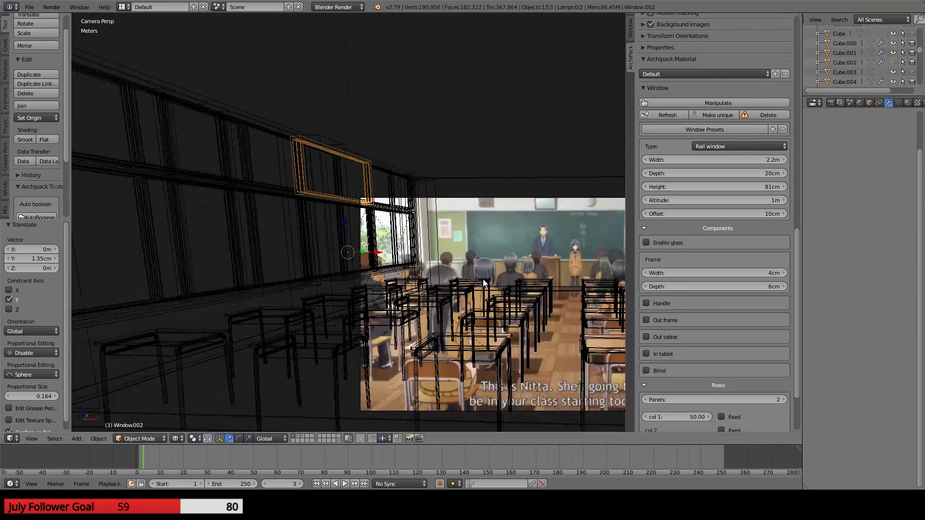
shift+middle_drag(476, 282, 152, 217)
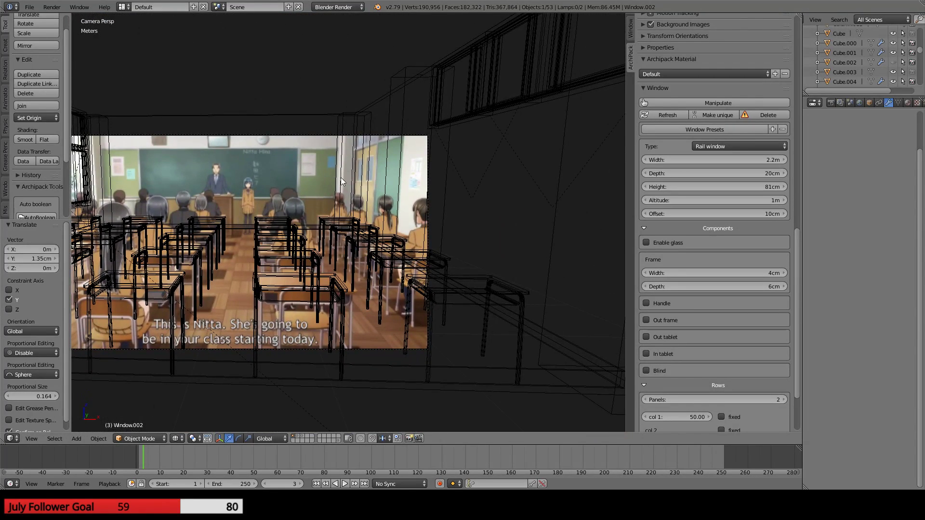
- Select the two middle columns on opposite side walls and move them together -60 cm along Y
right_click(390, 176)
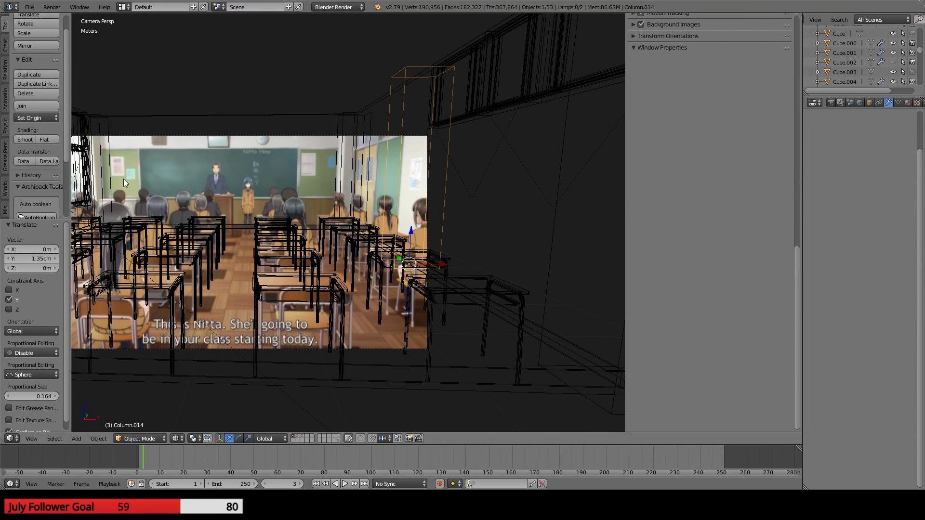
shift+middle_drag(124, 179, 521, 208)
right_click(400, 206)
right_click(415, 206)
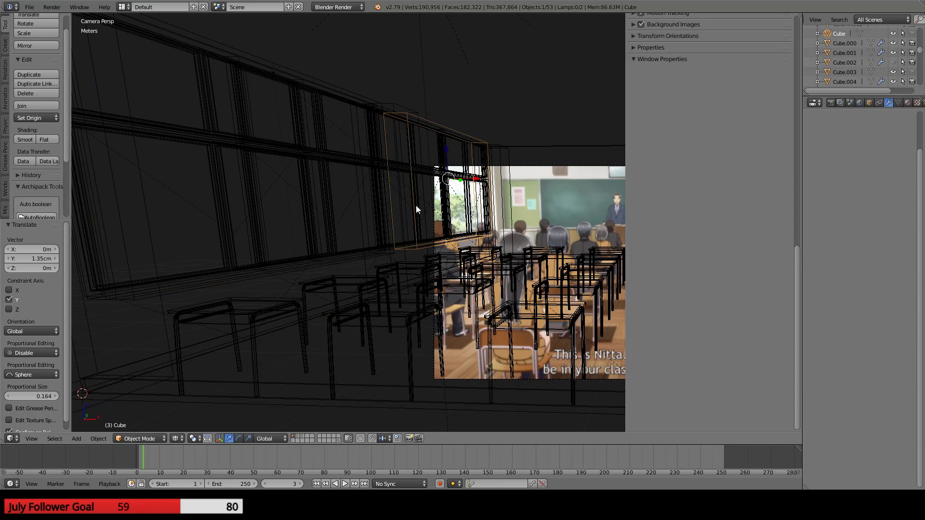
right_click(427, 206)
shift+middle_drag(502, 241, 274, 213)
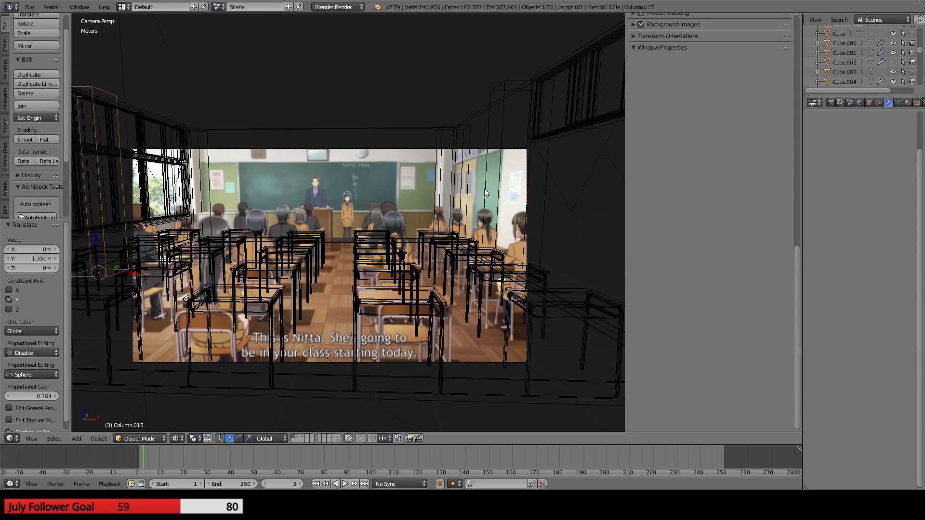
shift+right_click(487, 279)
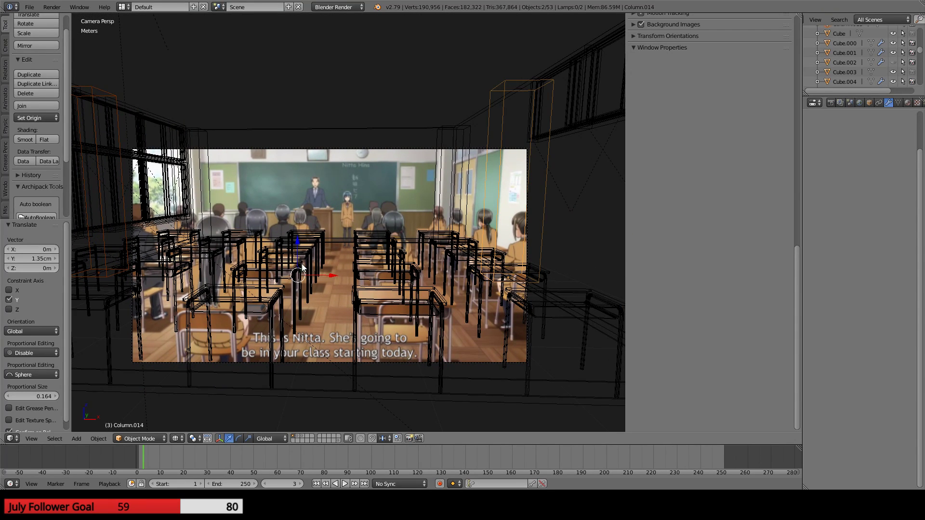
drag(302, 266, 374, 421)
- Examine how the moved middle column lines up with the upper and lower window frames on the window wall
middle_drag(373, 421, 311, 205)
scroll(310, 203, up, 10)
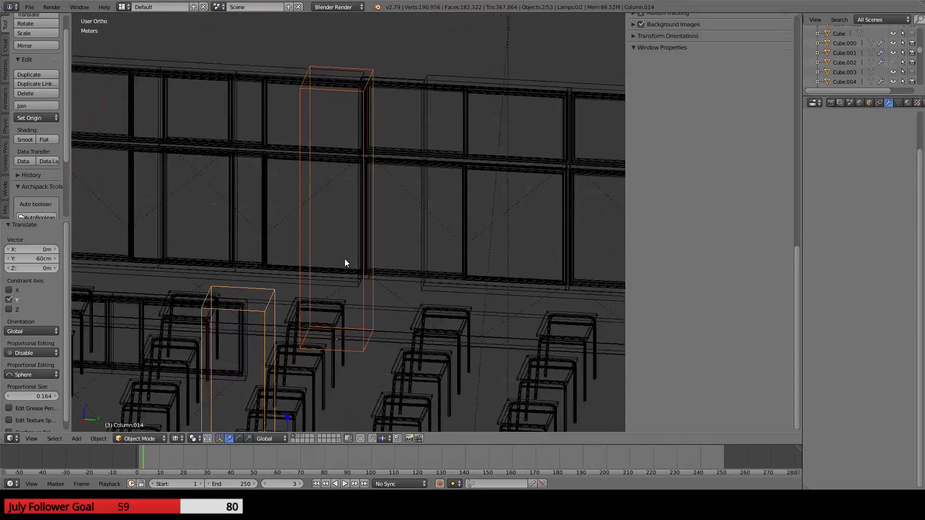
scroll(357, 217, down, 1)
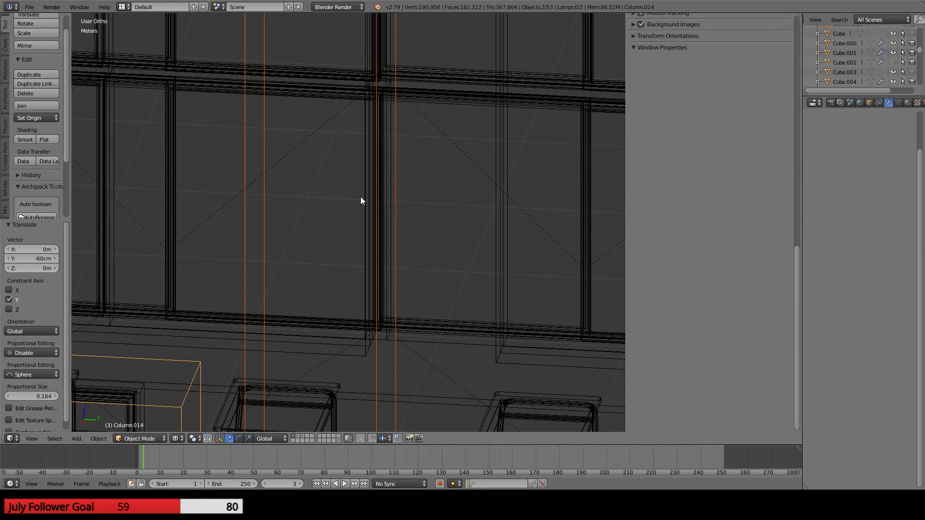
scroll(361, 197, down, 3)
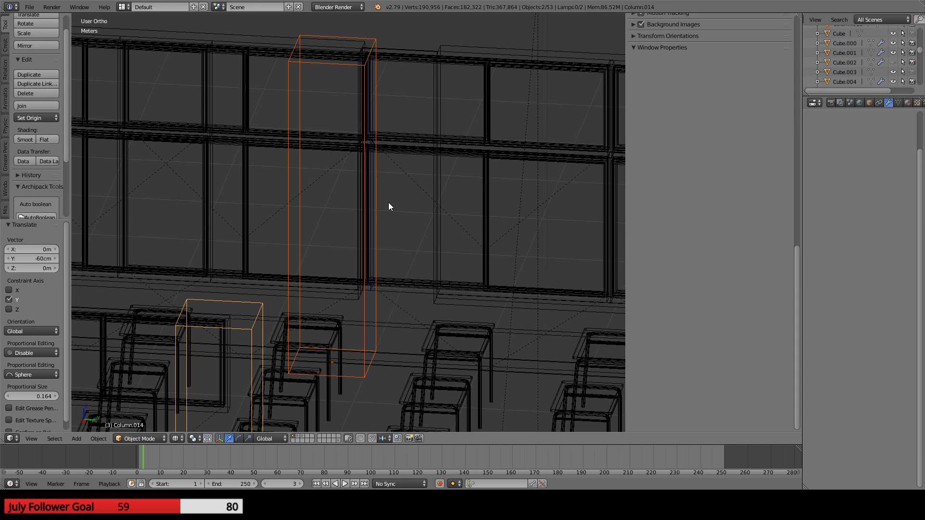
right_click(403, 150)
right_click(296, 56)
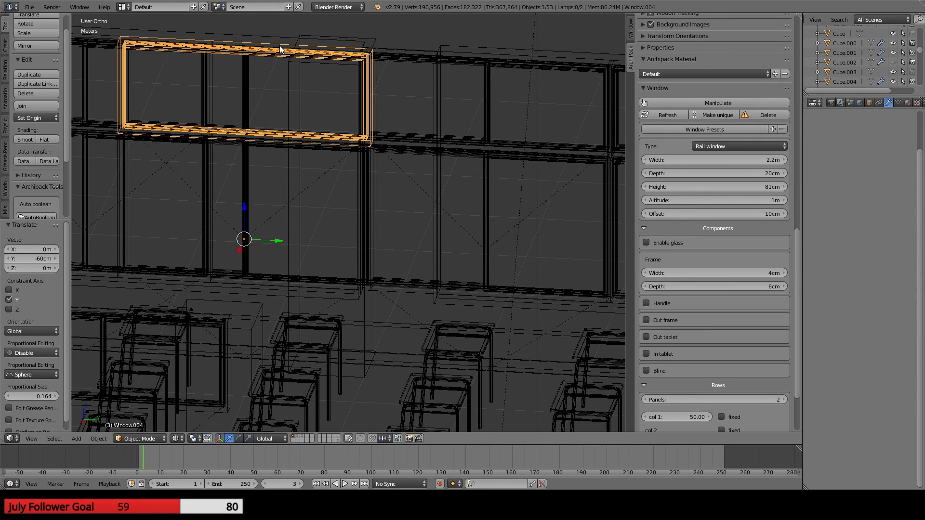
right_click(276, 35)
scroll(376, 125, down, 5)
- Select the room object, turn off its Ceiling and Floor options, and display the model in solid shading
right_click(171, 186)
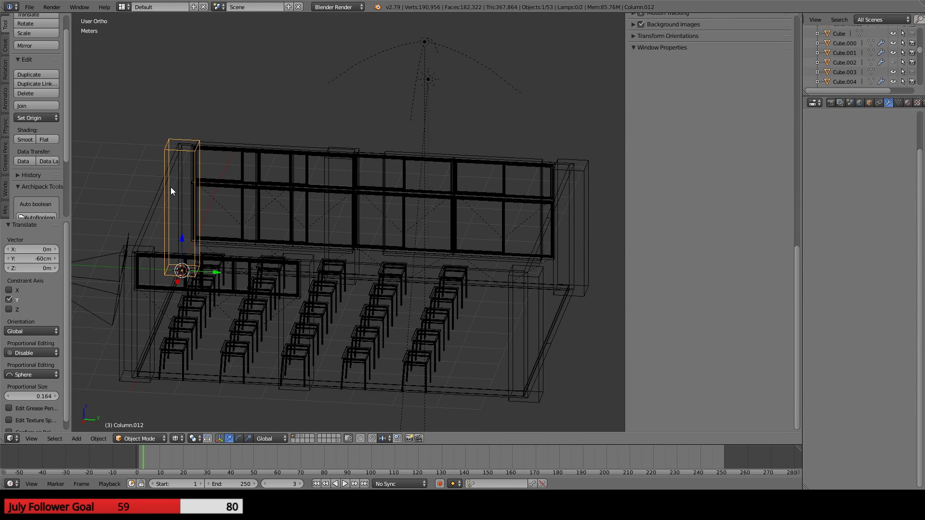
right_click(170, 187)
click(644, 87)
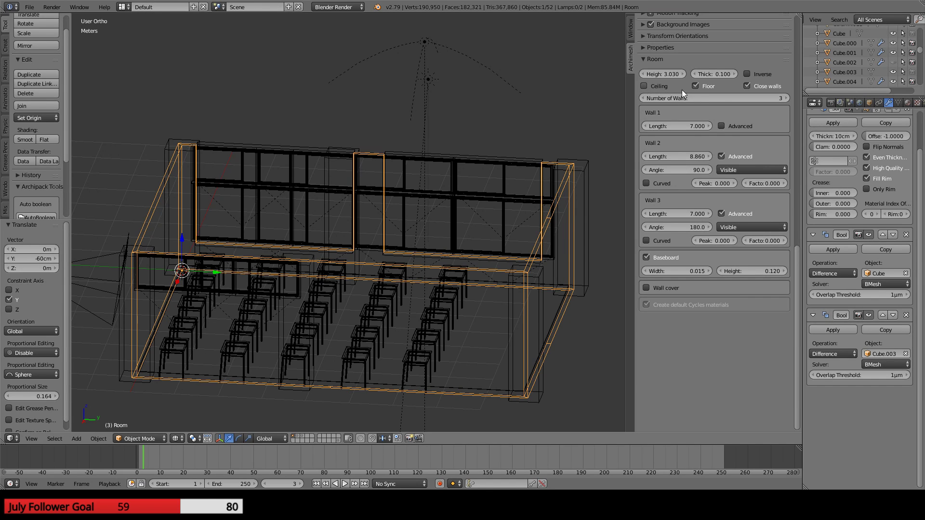
click(695, 88)
scroll(437, 221, up, 3)
key(z)
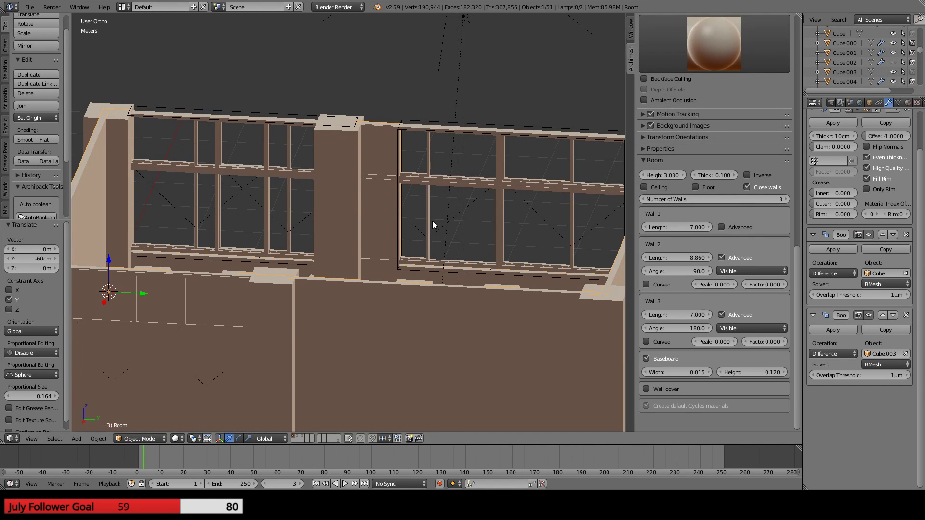
- Select the two middle columns on opposite side walls and move them together -10 cm along Y
scroll(407, 223, up, 1)
mouse_move(407, 224)
middle_down()
mouse_move(426, 240)
mouse_move(435, 215)
mouse_move(393, 225)
middle_up()
scroll(406, 172, up, 6)
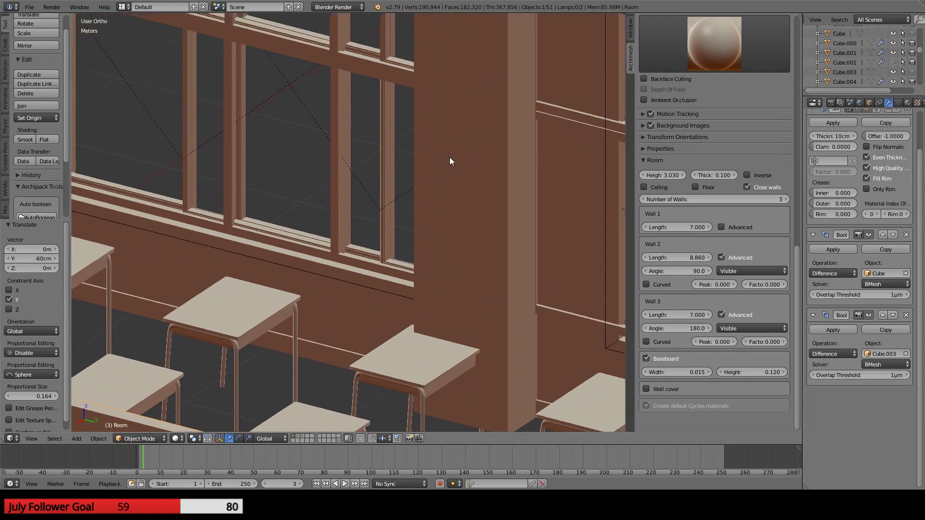
right_click(362, 186)
scroll(358, 198, down, 10)
scroll(285, 259, up, 4)
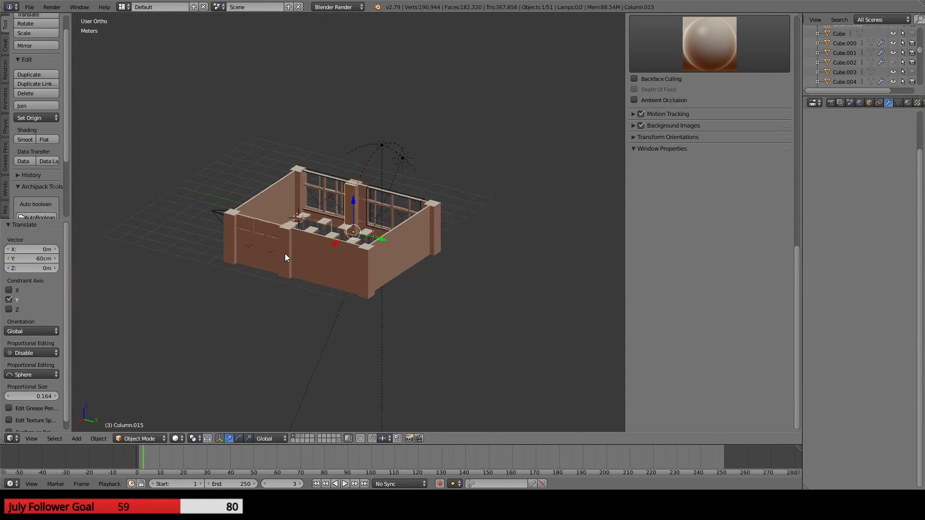
shift+right_click(198, 259)
scroll(233, 239, up, 4)
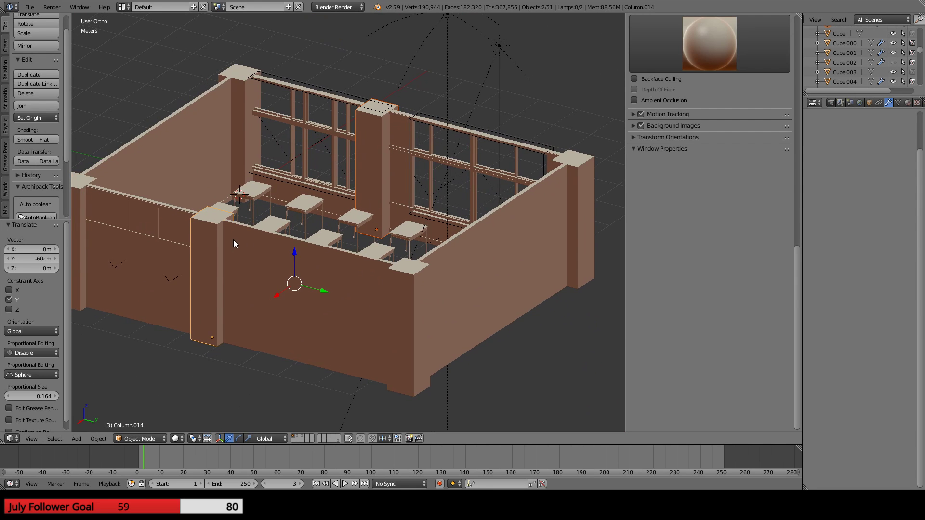
drag(283, 333, 270, 329)
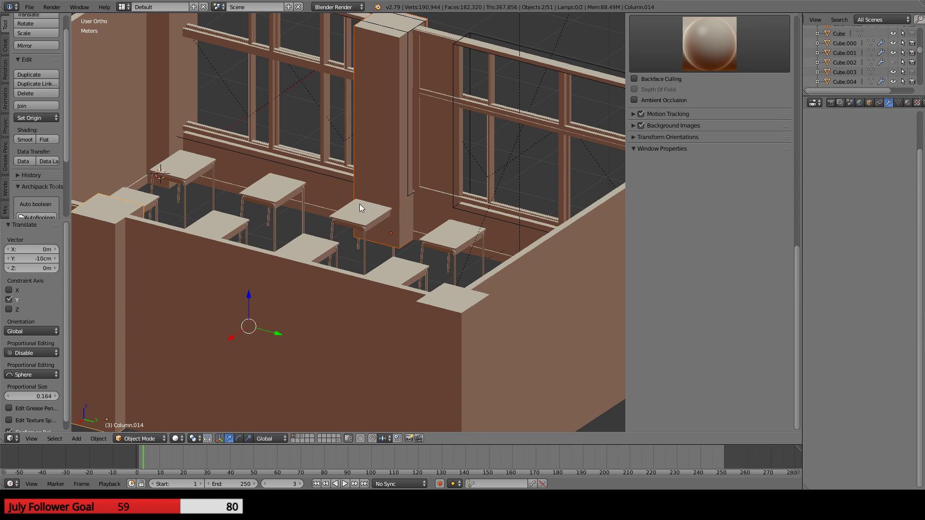
- Edit the window-opening cutter cube in face mode and move its end face nearest the middle column -64.4 cm along Y
mouse_move(359, 204)
middle_down()
mouse_move(404, 188)
mouse_move(383, 221)
mouse_move(366, 188)
middle_up()
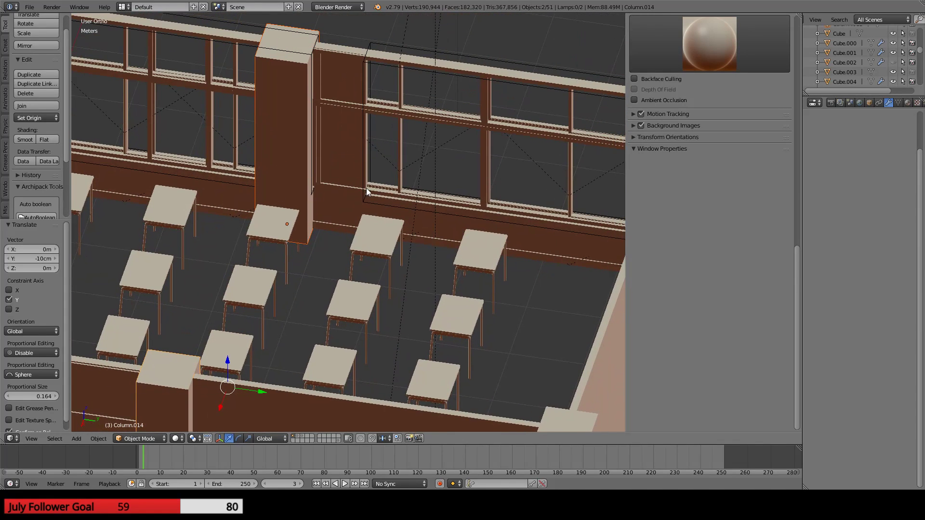
right_click(363, 142)
key(Tab)
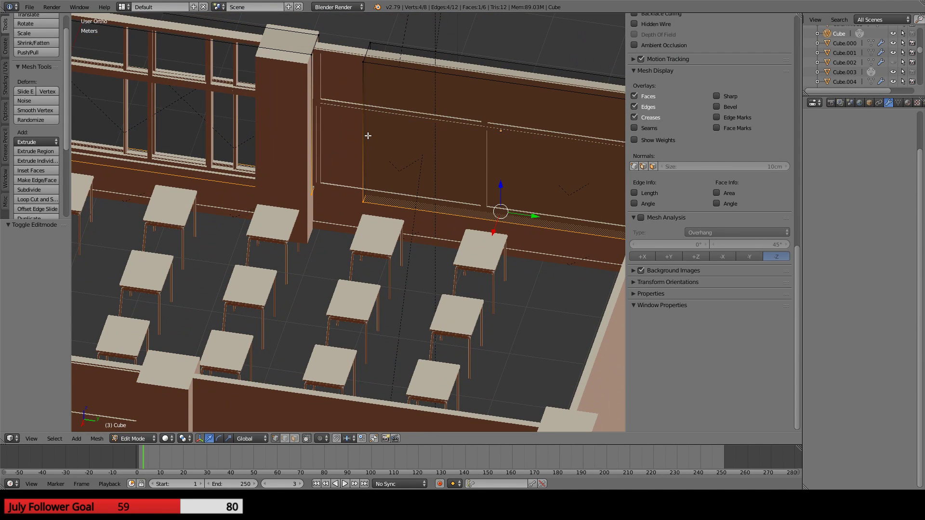
key(ctrl+Tab)
click(359, 134)
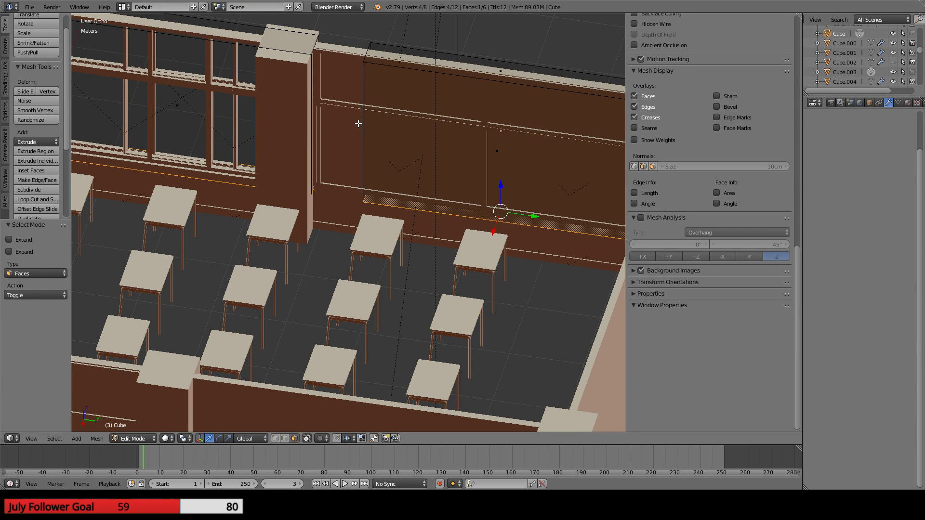
key(z)
right_click(368, 116)
key(z)
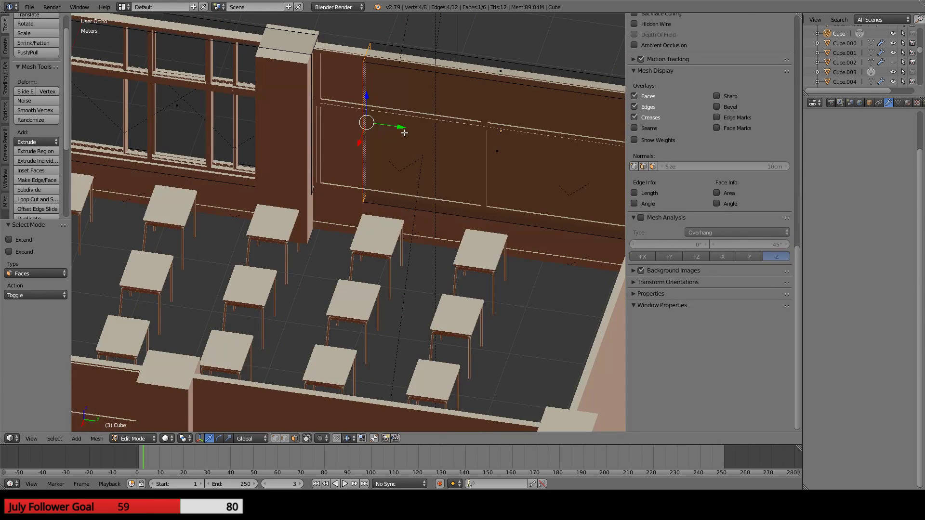
key(g)
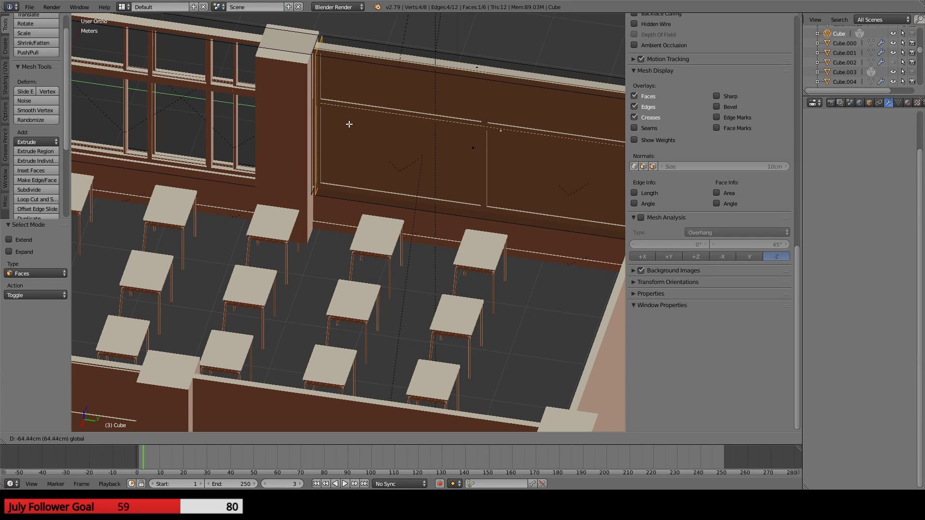
click(349, 124)
- Nudge the cutter's column-side end face a further -4.26 cm along Y to meet the middle column
scroll(345, 141, up, 6)
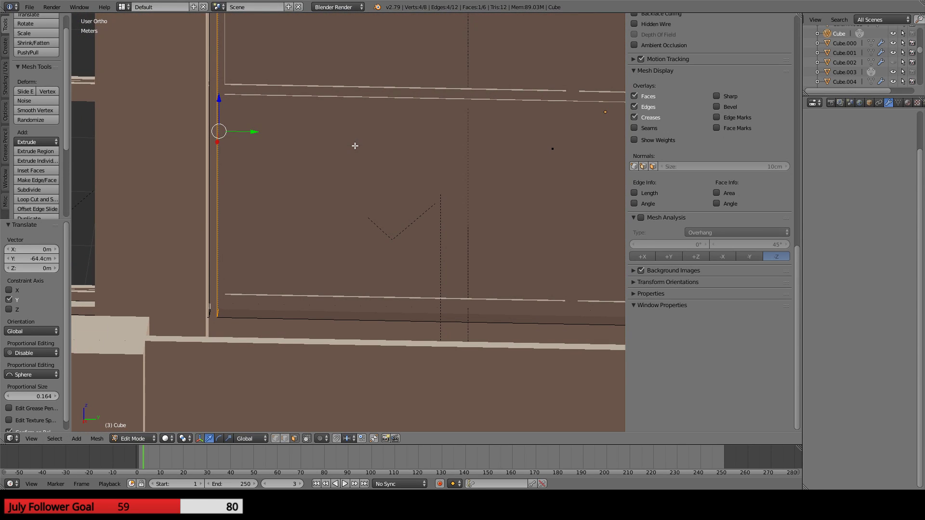
drag(256, 133, 249, 133)
scroll(249, 133, down, 6)
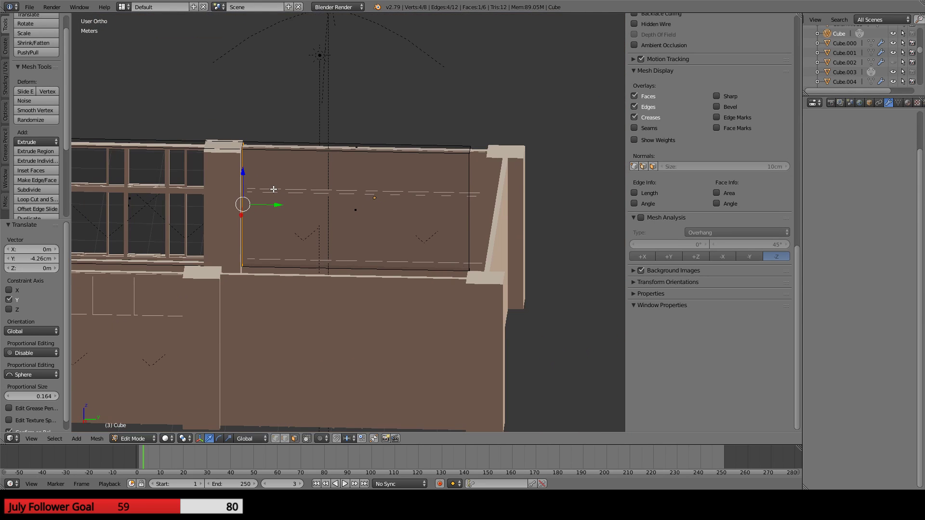
- Try to move the window cutter's far end face about 35 cm along Y toward the corner column
middle_drag(274, 192, 317, 194)
right_click(411, 149)
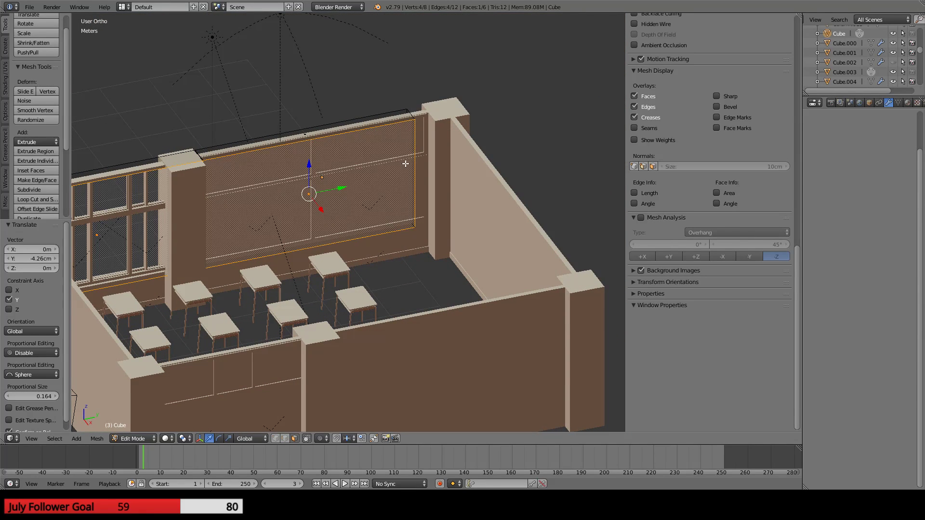
right_click(407, 117)
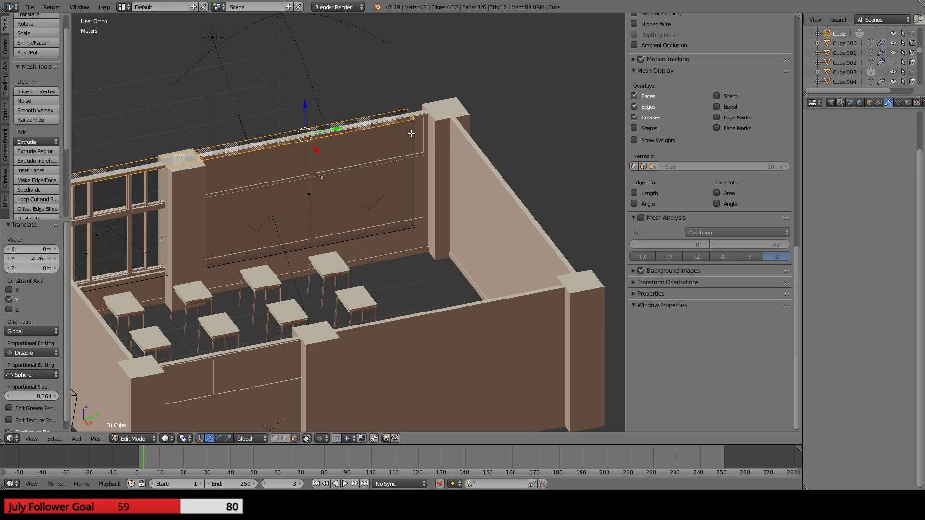
key(z)
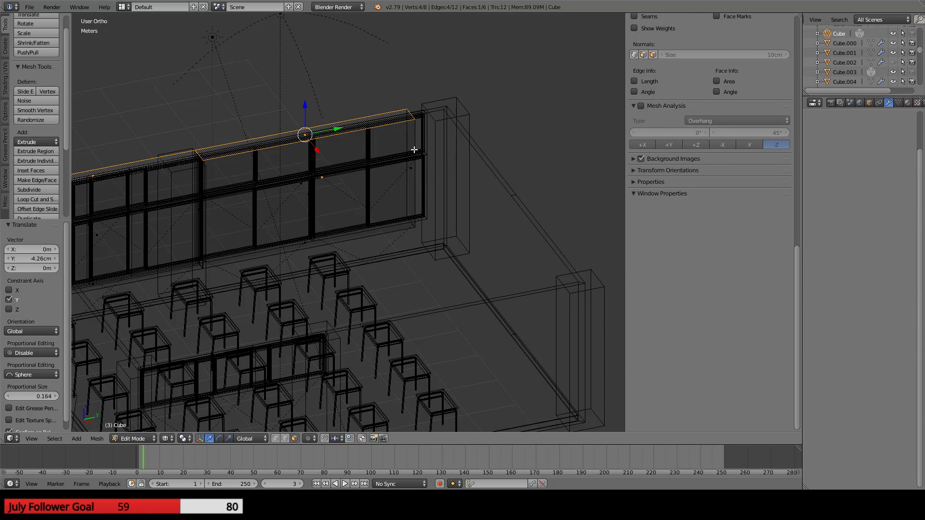
key(z)
key(g)
key(y)
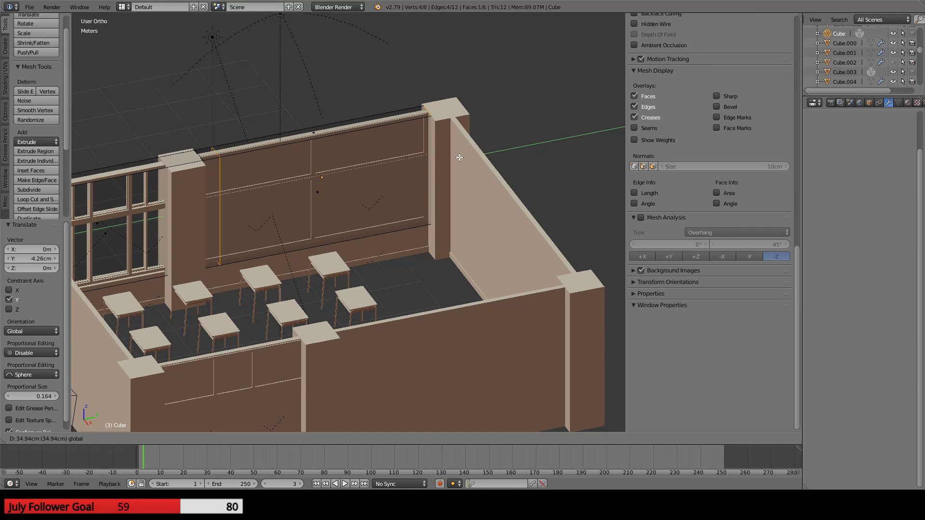
click(458, 157)
key(ctrl+z)
- Select the window cutter's far end face in wireframe and move it 30.3 cm along Y toward the corner column
right_click(412, 126)
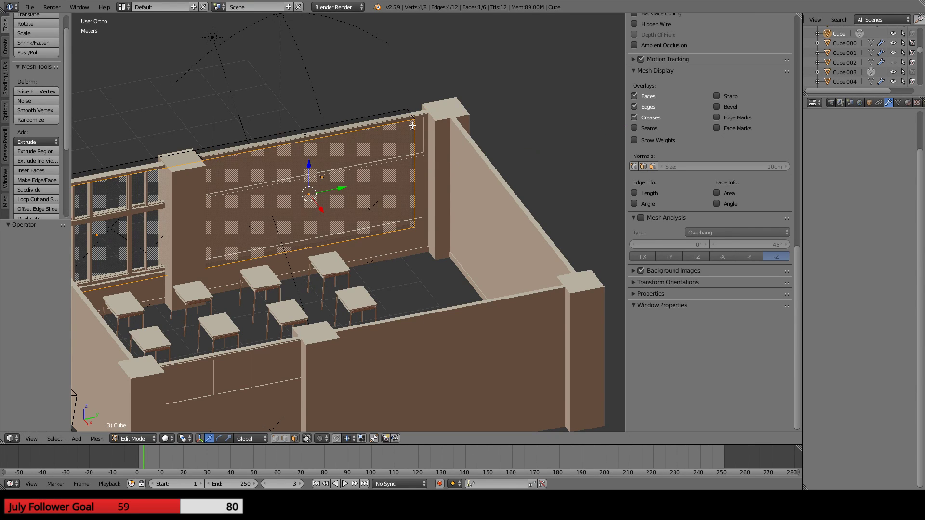
key(z)
right_click(410, 137)
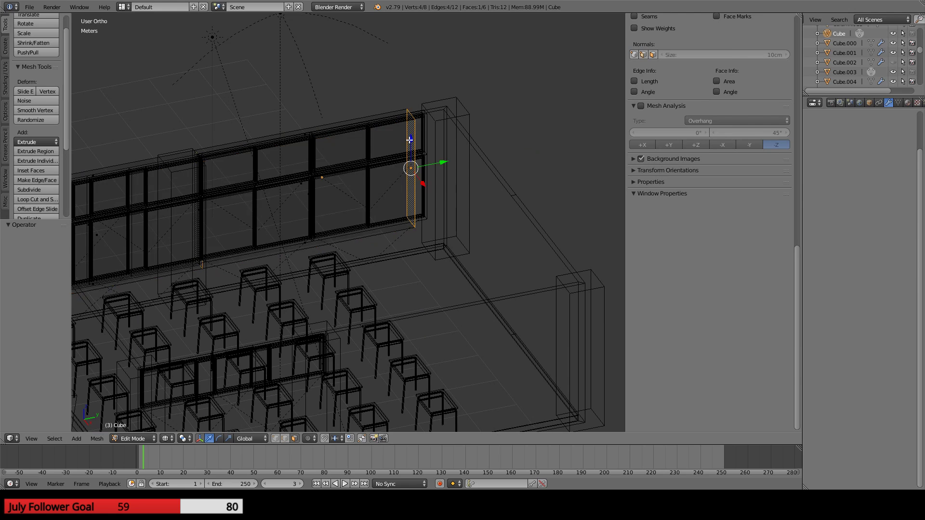
key(z)
key(g)
key(y)
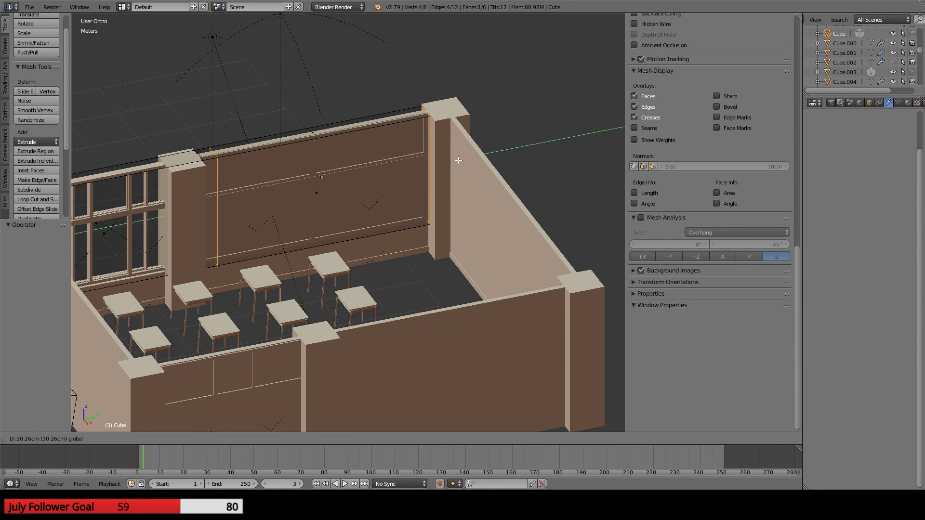
click(458, 160)
scroll(411, 198, up, 6)
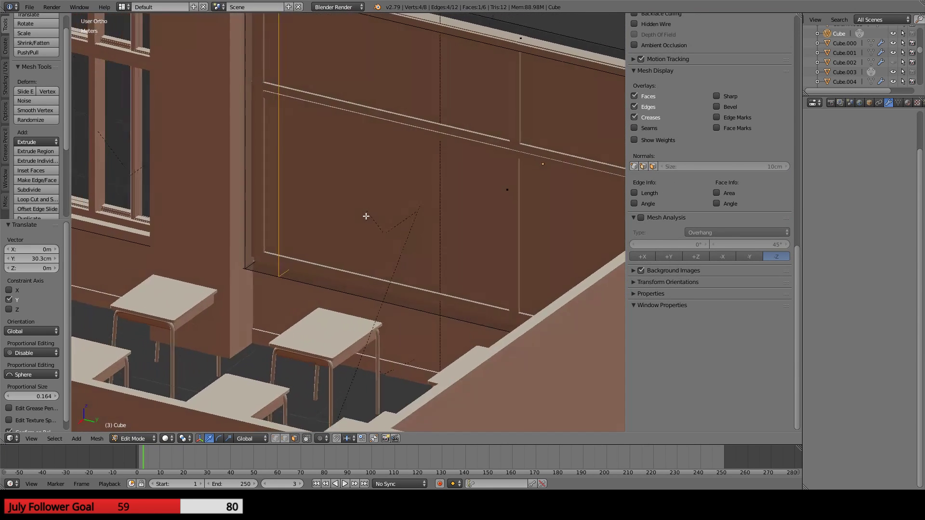
middle_drag(366, 216, 342, 277)
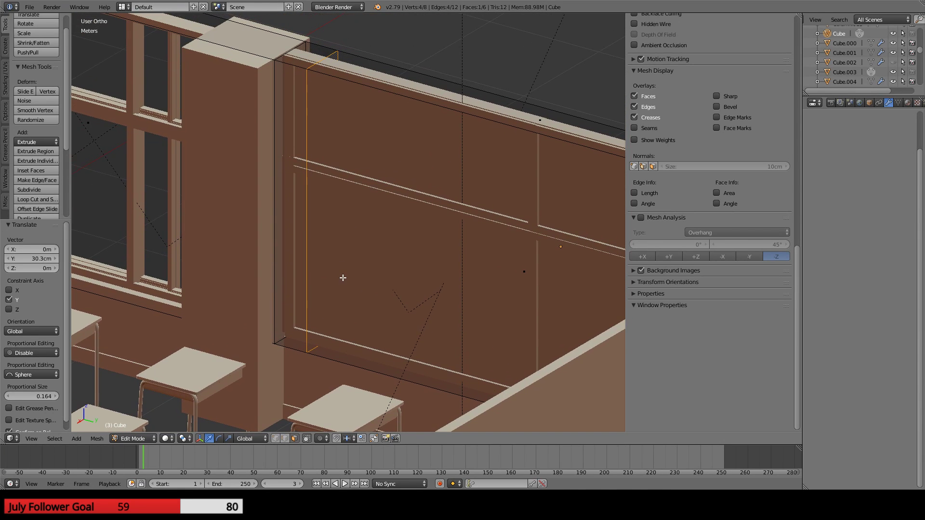
mouse_move(316, 221)
middle_down()
mouse_move(334, 232)
mouse_move(391, 226)
mouse_move(384, 242)
middle_up()
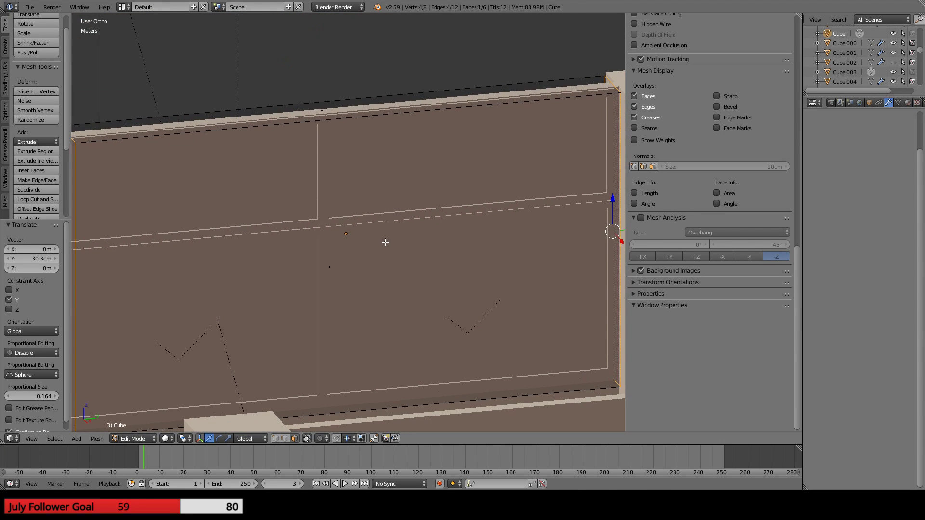
- Compare the windows, columns and right wall with the reference image through the camera view in wireframe
key(KP_5)
key(KP_0)
scroll(384, 241, down, 2)
key(z)
scroll(385, 242, up, 5)
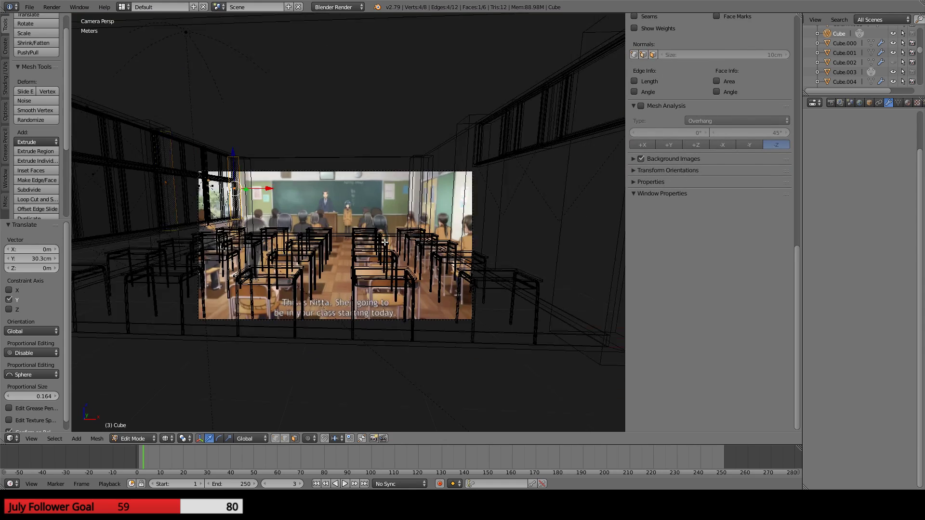
shift+middle_drag(384, 241, 571, 255)
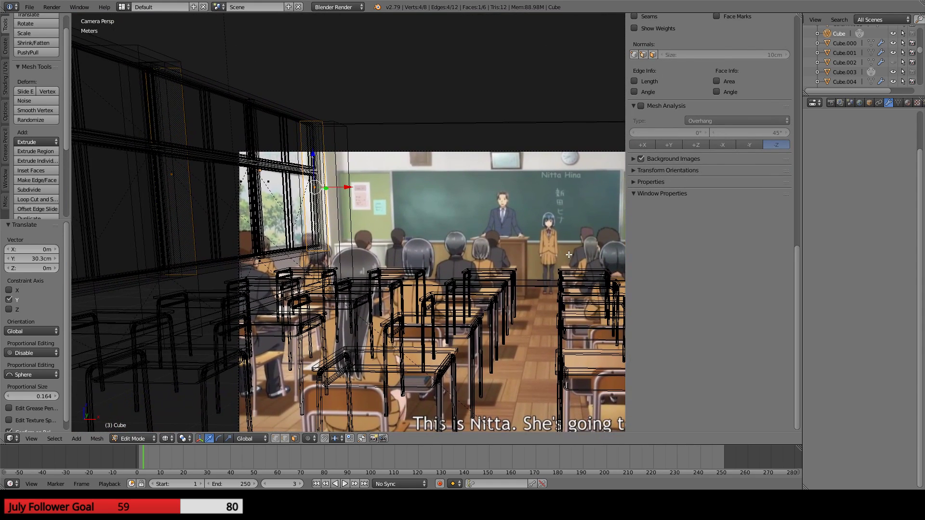
shift+middle_drag(236, 212, 512, 149)
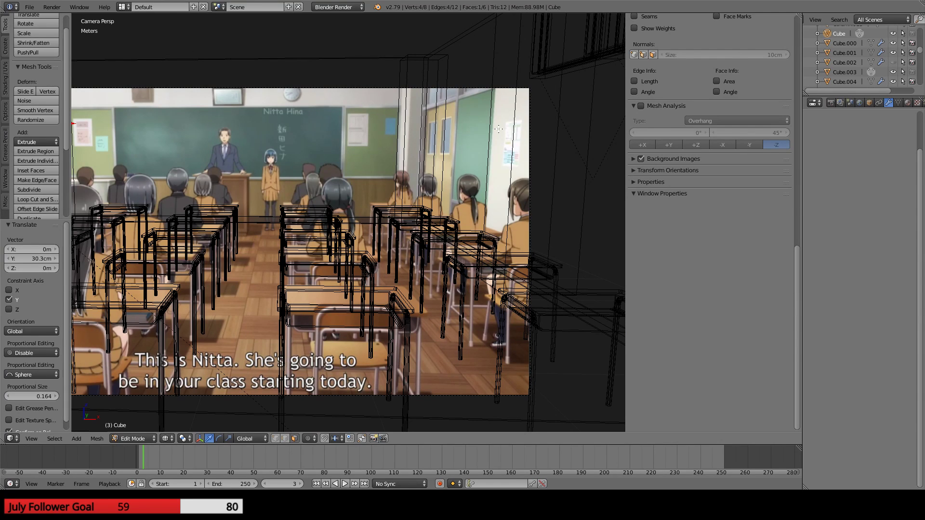
scroll(498, 129, down, 1)
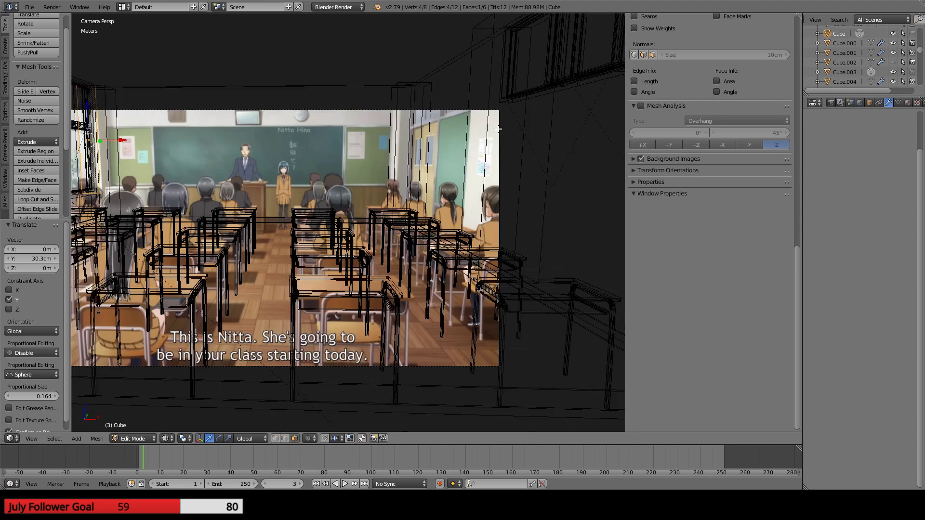
- Check both end faces of the window cutter from above and inside the room, and return it to object mode
key(KP_7)
middle_drag(487, 149, 496, 197)
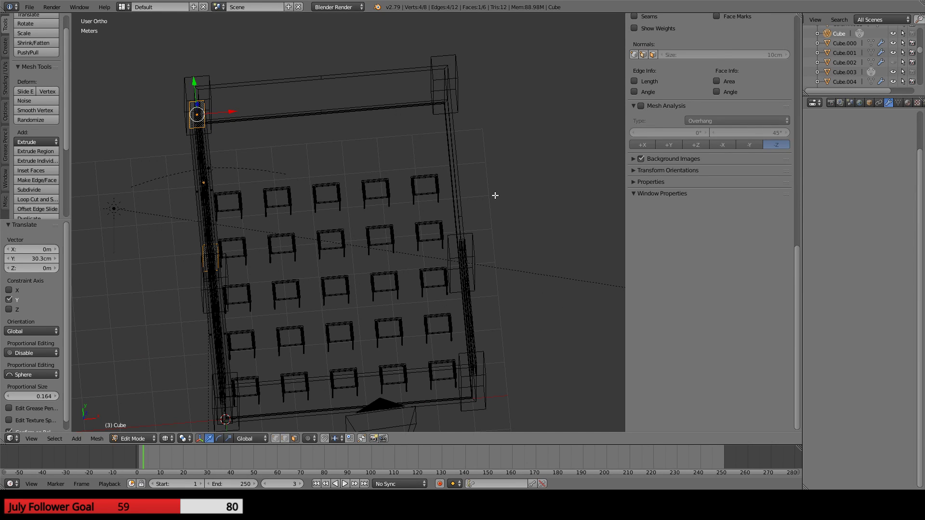
middle_drag(495, 195, 294, 186)
scroll(374, 178, up, 4)
right_click(248, 167)
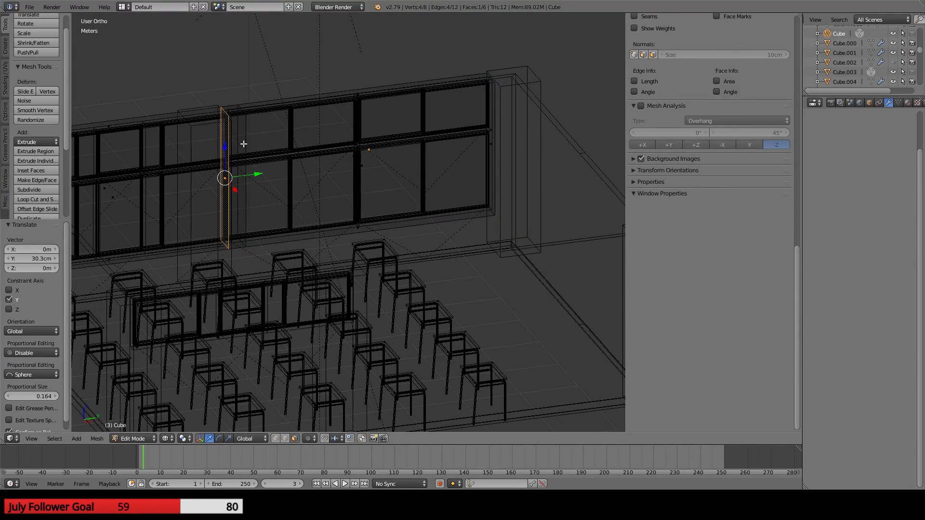
right_click(491, 109)
key(Tab)
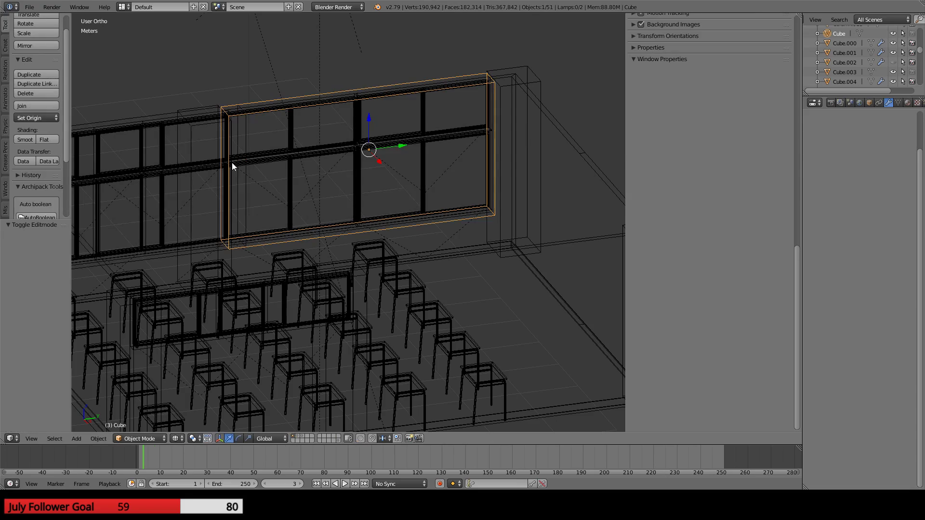
- Examine the room's walls, columns and window opening in solid shading from above and from the side
mouse_move(232, 162)
middle_down()
mouse_move(270, 213)
mouse_move(302, 220)
mouse_move(230, 215)
mouse_move(372, 239)
mouse_move(379, 208)
mouse_move(396, 259)
mouse_move(393, 185)
mouse_move(330, 181)
middle_up()
key(z)
scroll(375, 239, down, 3)
scroll(389, 228, up, 2)
scroll(392, 180, down, 3)
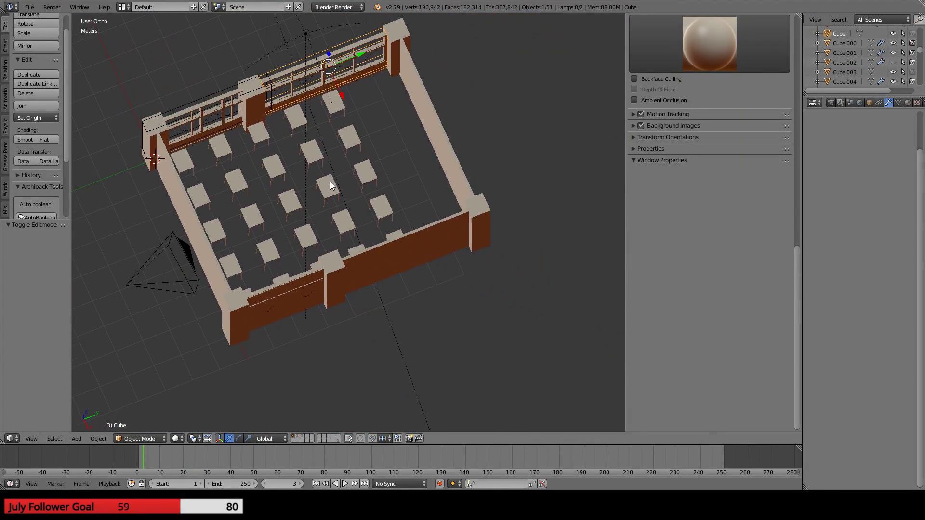
middle_drag(369, 223, 340, 187)
key(KP_1)
key(KP_3)
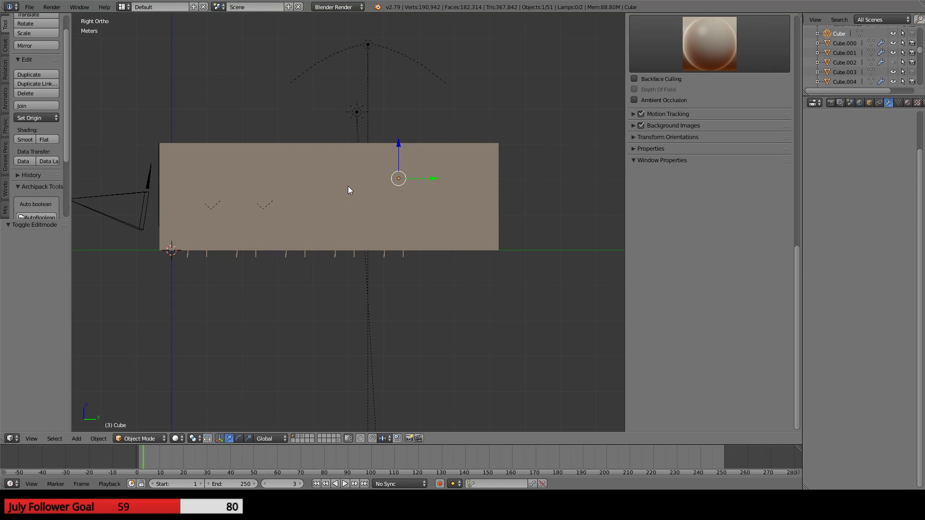
key(KP_1)
key(KP_3)
- Select the desk array in the wireframe camera view and raise it 4.65 cm along Z to match the reference desks
key(KP_0)
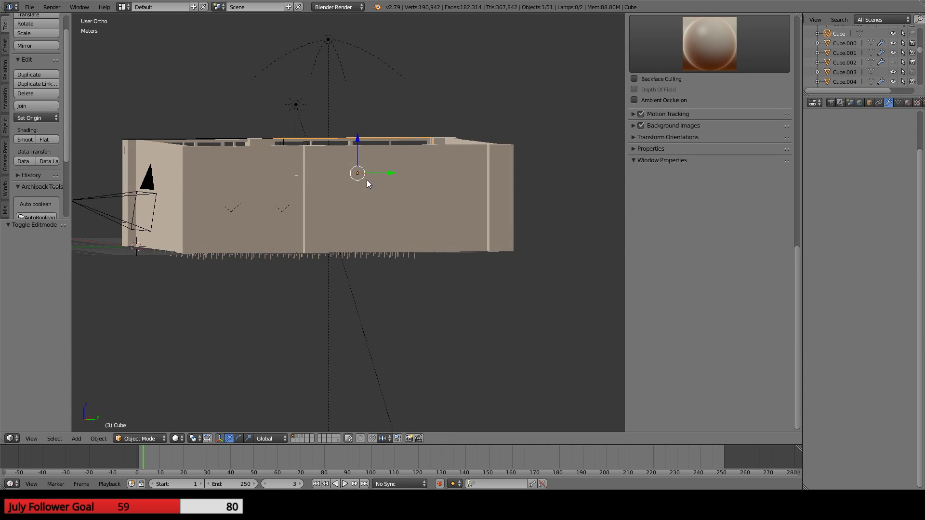
key(z)
scroll(382, 185, up, 4)
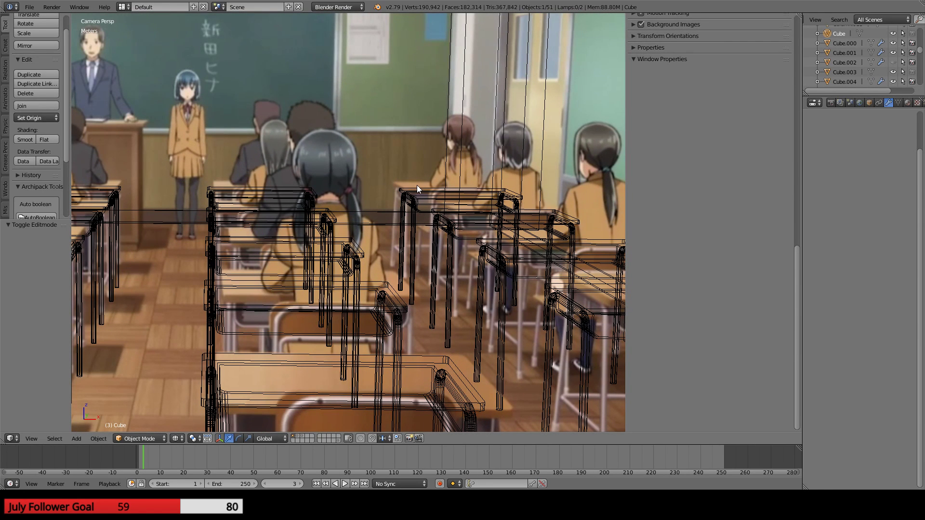
right_click(414, 189)
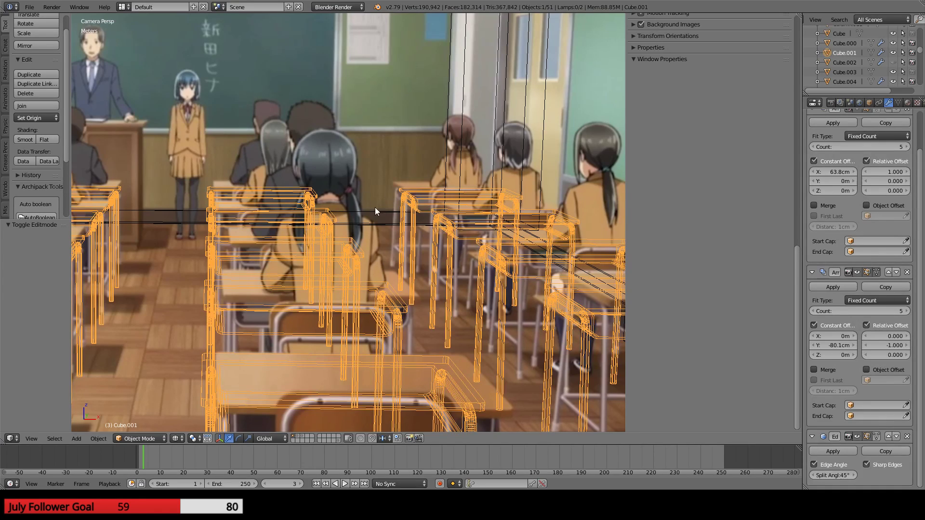
key(g)
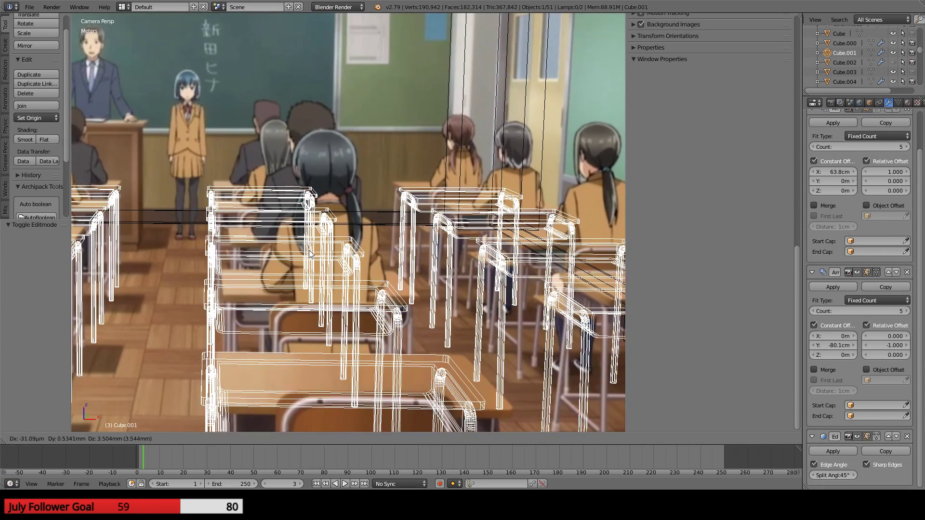
key(z)
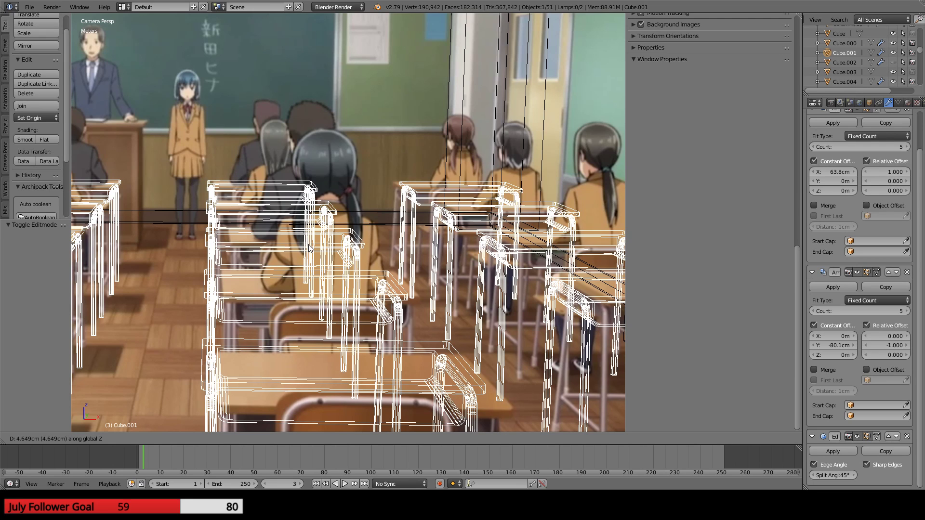
click(309, 248)
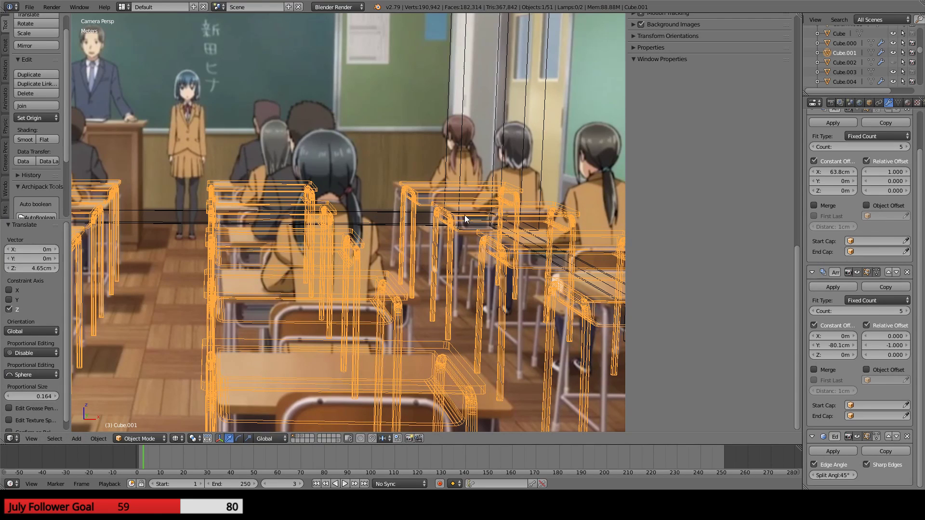
- Set the constant Y offset of the desks' second Array modifier to -83.5 cm, aligning the rows with the reference
shift+scroll(428, 319, down, 2)
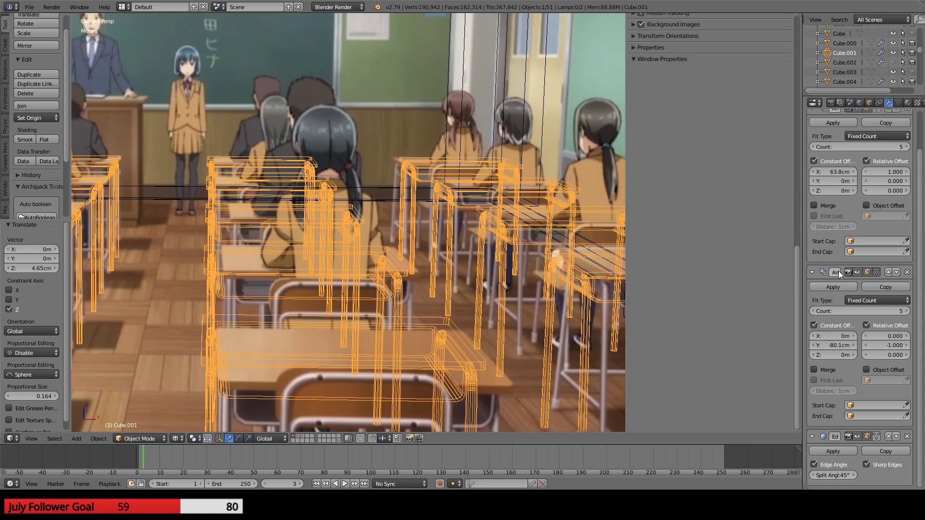
drag(834, 346, 822, 345)
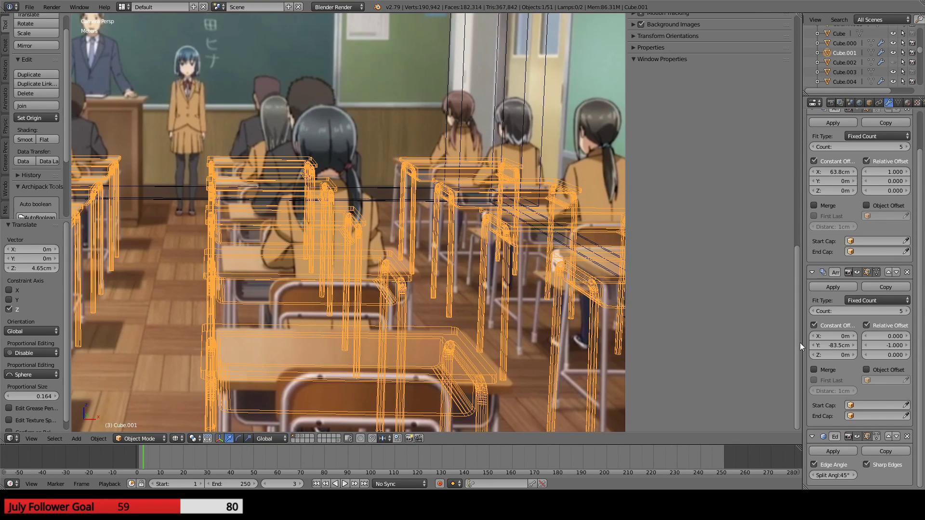
shift+middle_drag(430, 295, 462, 203)
scroll(462, 202, down, 3)
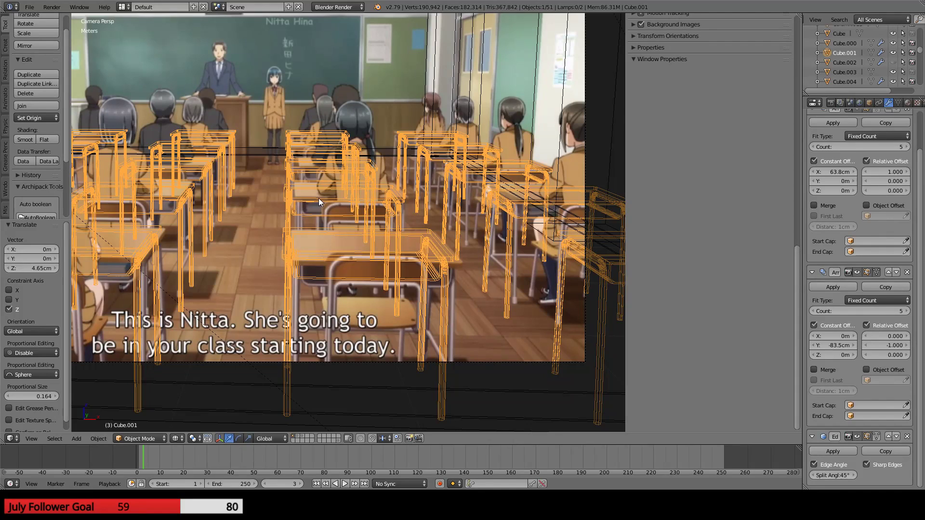
- Compare the desk rows with the reference image and check their layout inside the room
shift+middle_drag(319, 198, 553, 218)
scroll(503, 252, up, 3)
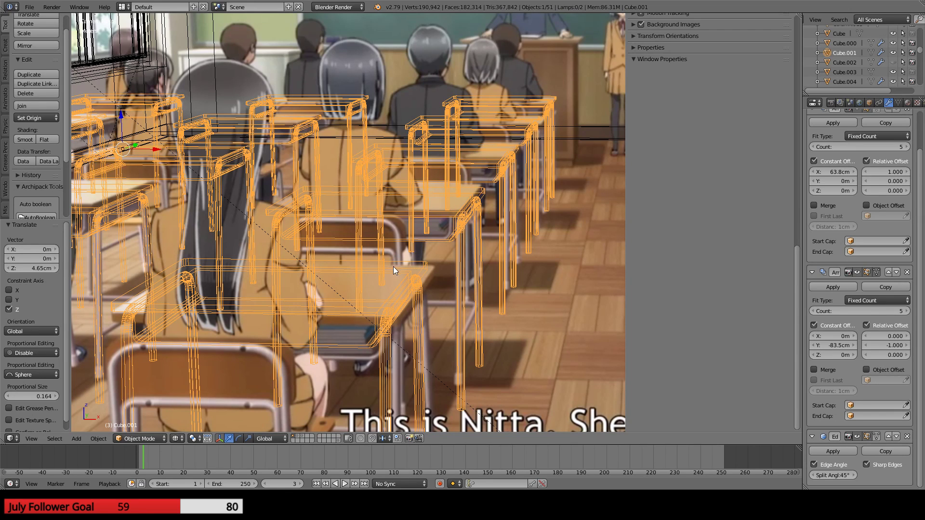
shift+middle_drag(432, 308, 358, 264)
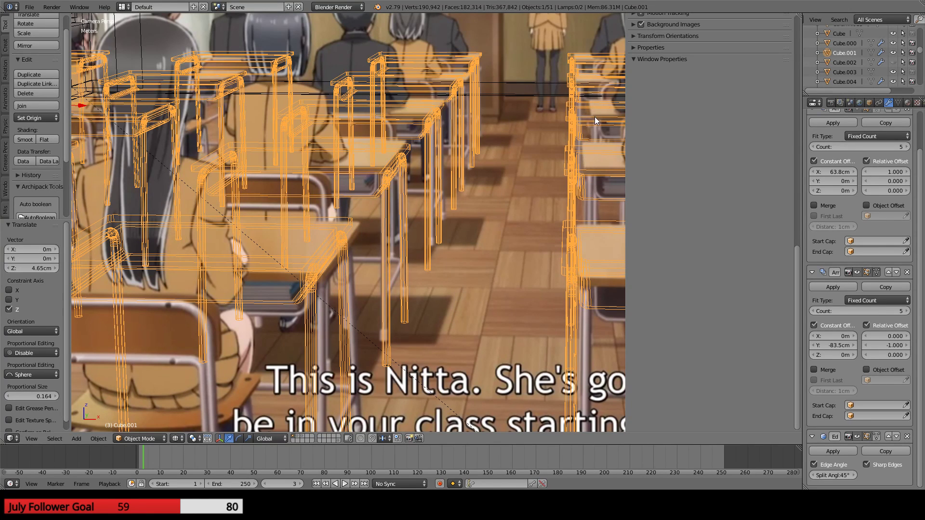
scroll(520, 150, down, 4)
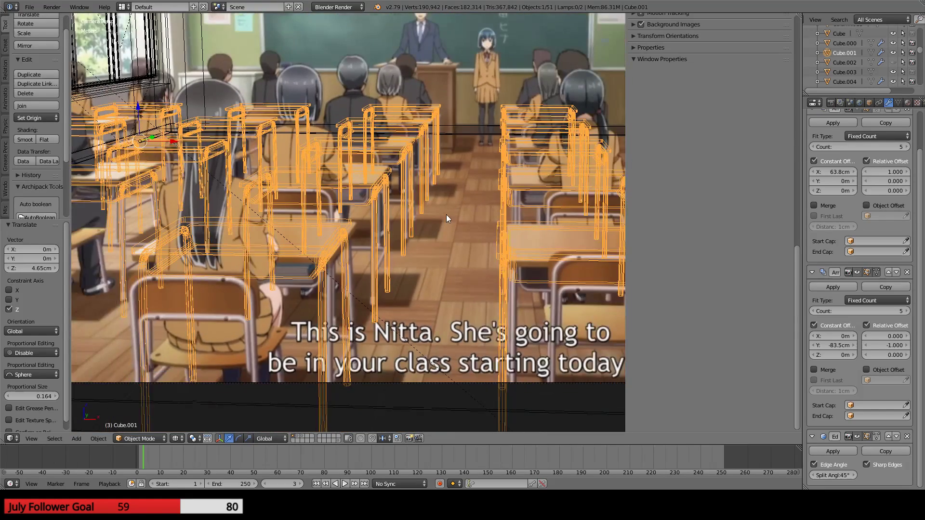
middle_drag(303, 247, 333, 268)
scroll(334, 268, up, 1)
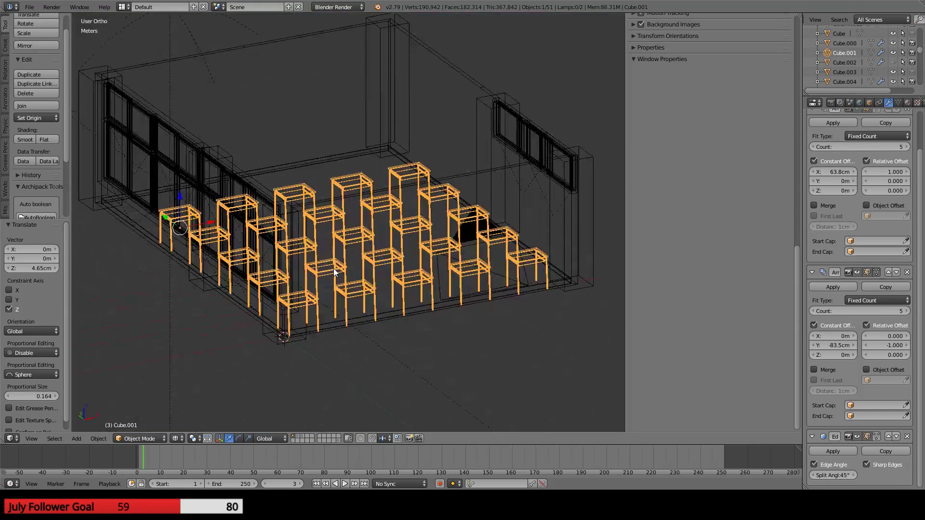
scroll(334, 273, up, 1)
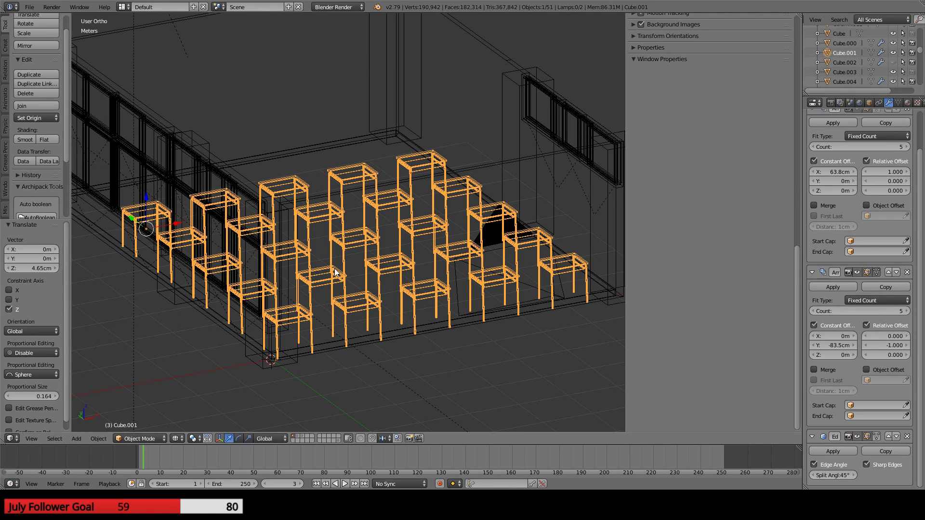
middle_drag(338, 278, 393, 101)
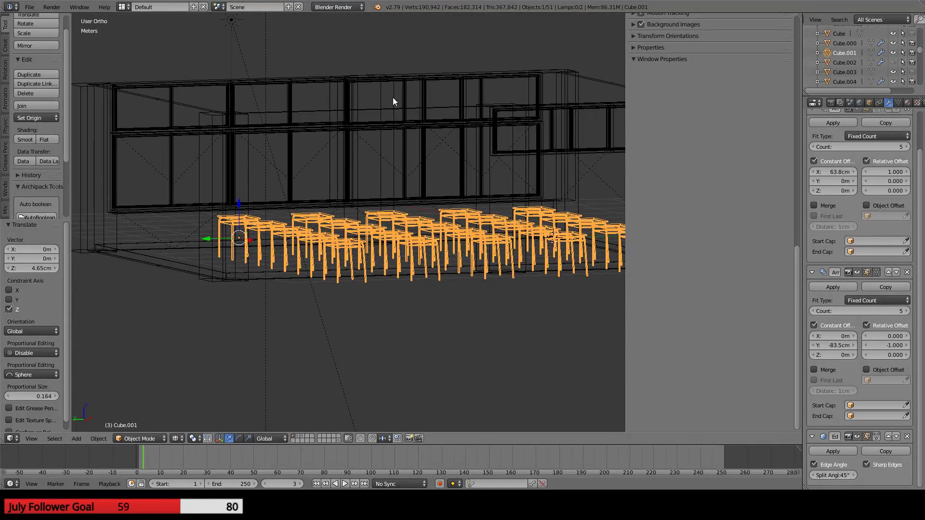
- Select the Room walls object so its wall dimensions can be edited
right_click(399, 120)
right_click(399, 128)
right_click(405, 151)
middle_drag(406, 153, 304, 201)
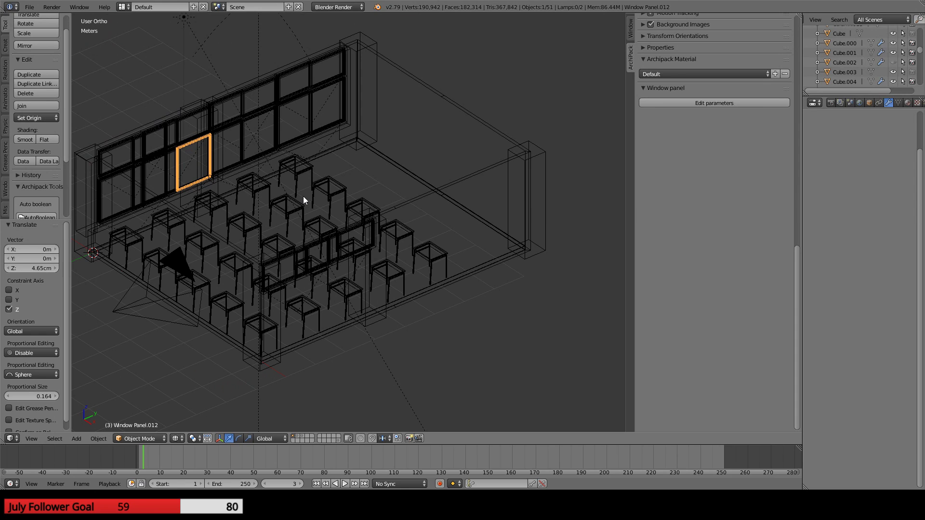
right_click(395, 164)
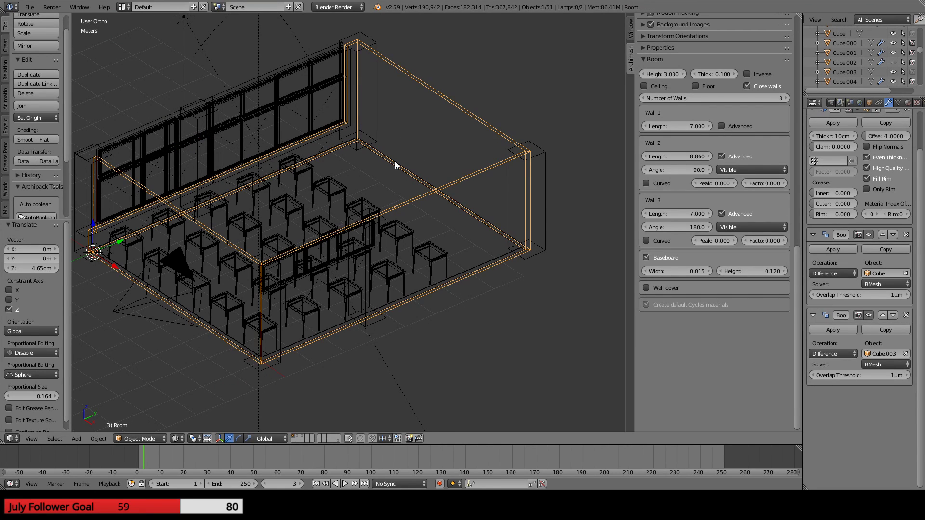
- Try a length of 7.390 for the room's Wall 1, and undo the change
key(KP_0)
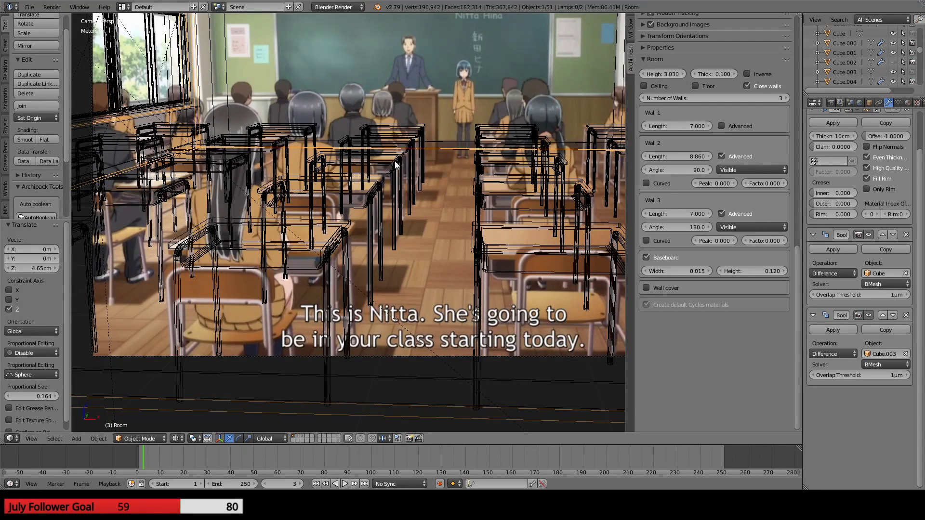
middle_drag(401, 167, 366, 185)
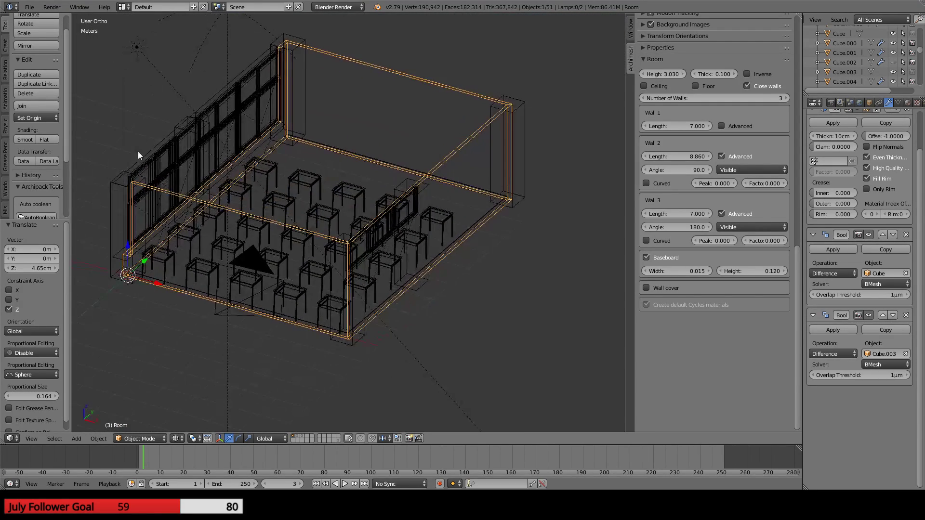
scroll(356, 129, up, 3)
scroll(256, 316, down, 3)
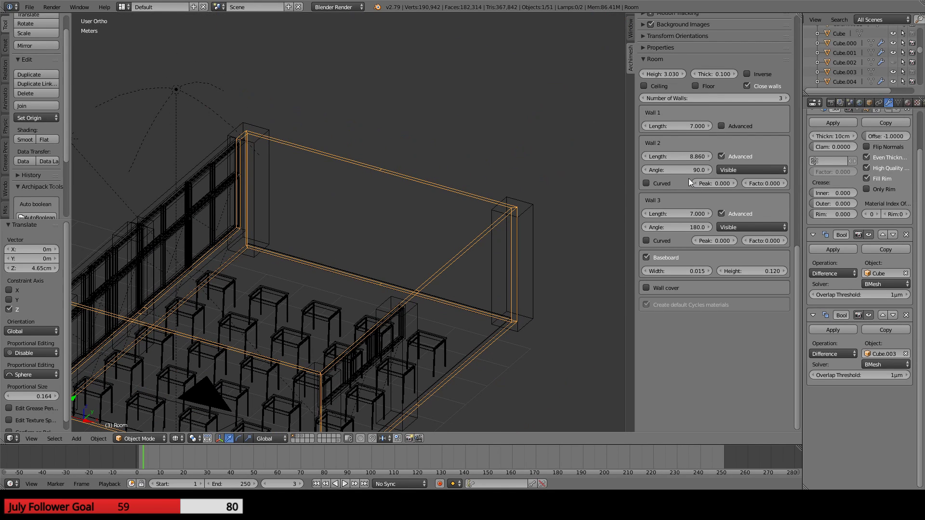
scroll(677, 136, up, 2)
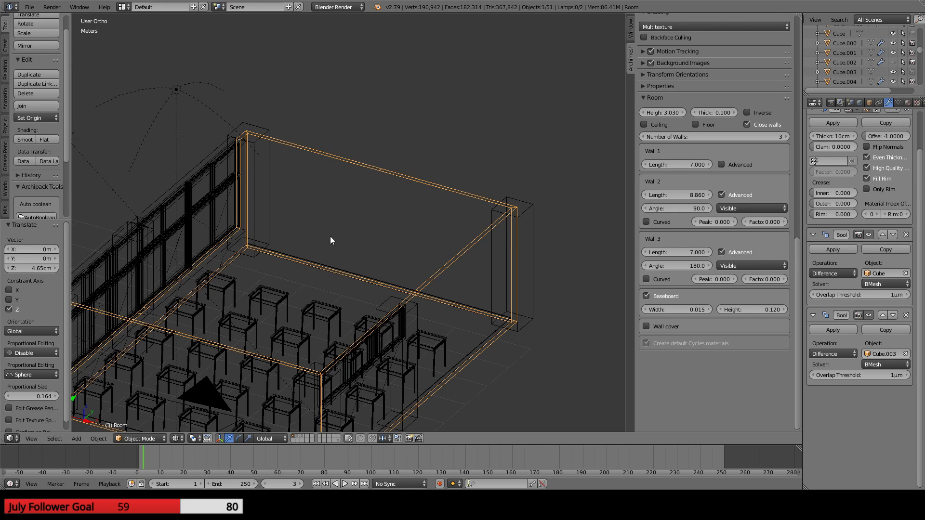
middle_drag(331, 236, 299, 189)
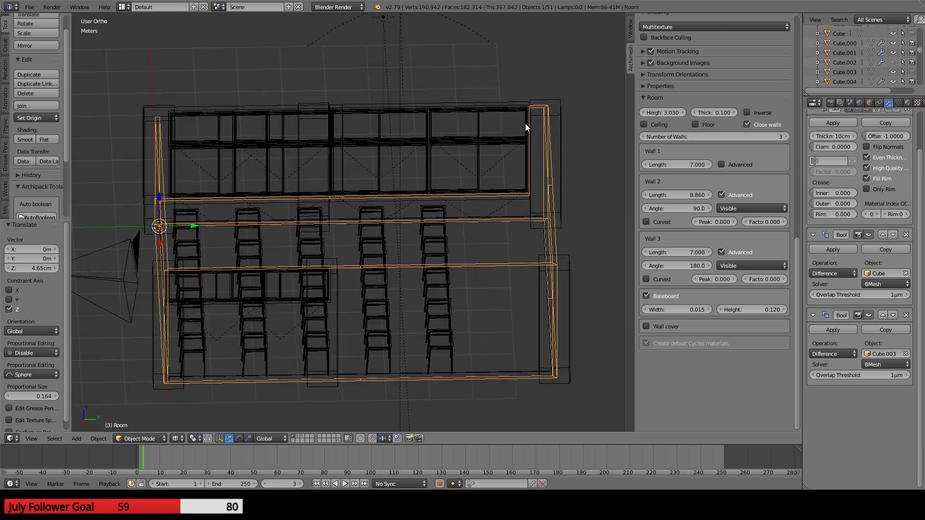
middle_drag(372, 180, 457, 183)
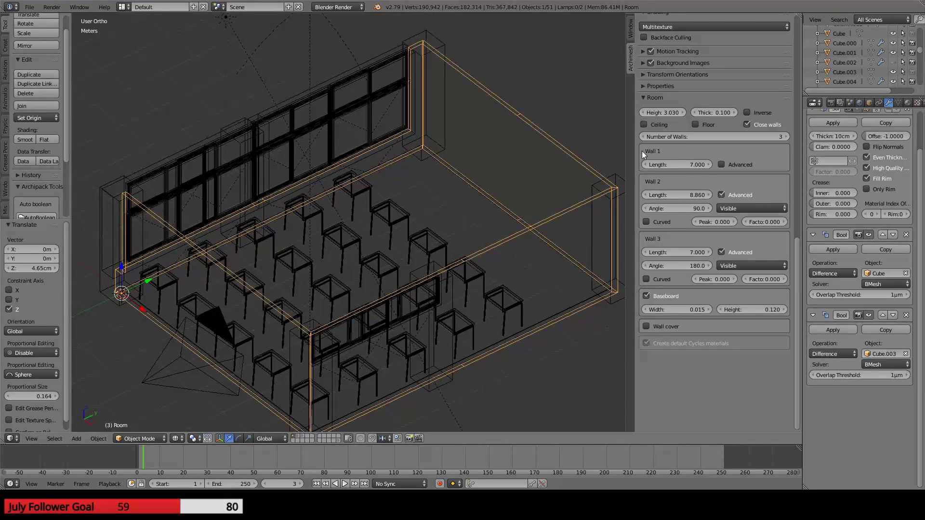
drag(665, 166, 673, 166)
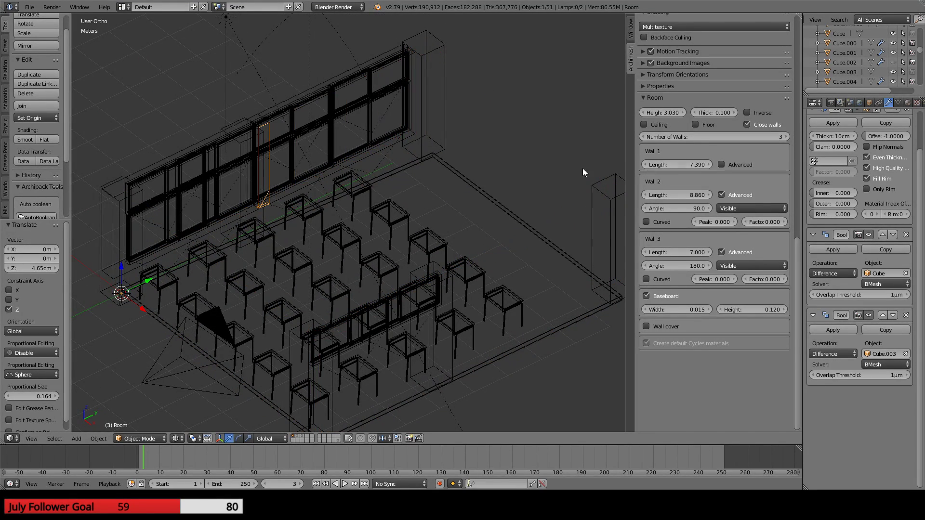
key(ctrl+z)
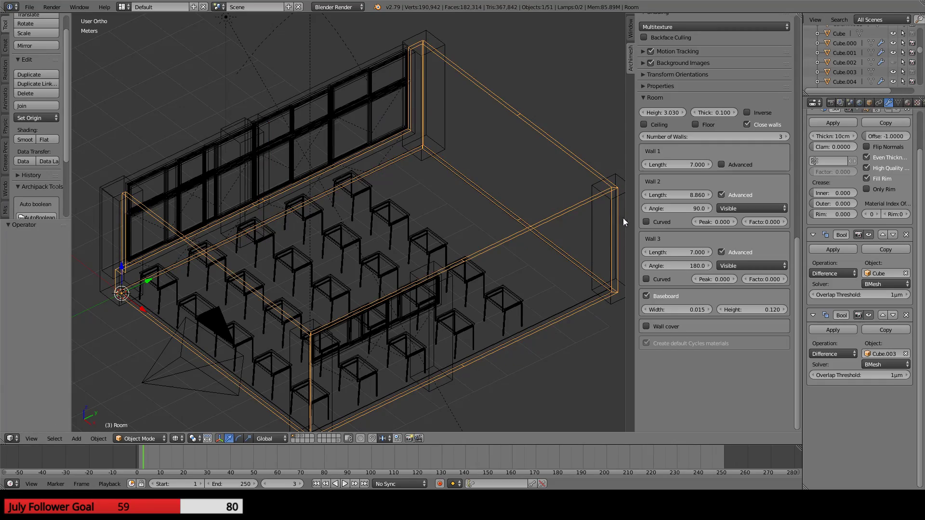
- Set the room's Wall 2 length to 10.270 to push the front wall farther back
middle_drag(418, 260, 374, 257)
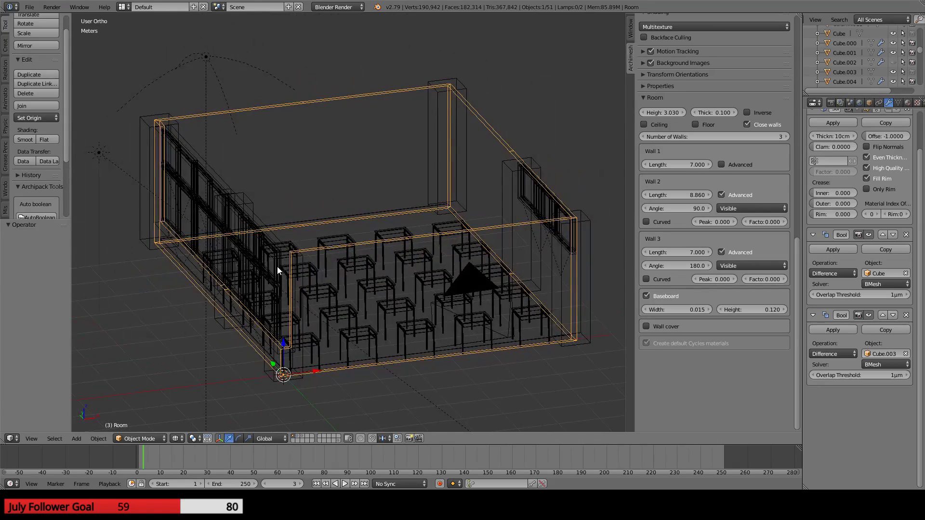
middle_drag(301, 326, 279, 256)
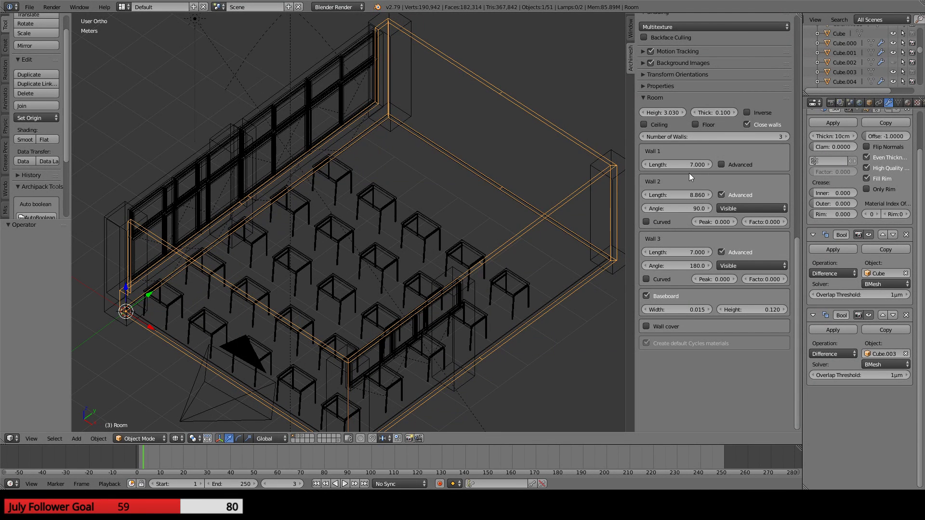
drag(675, 193, 654, 203)
scroll(339, 250, up, 6)
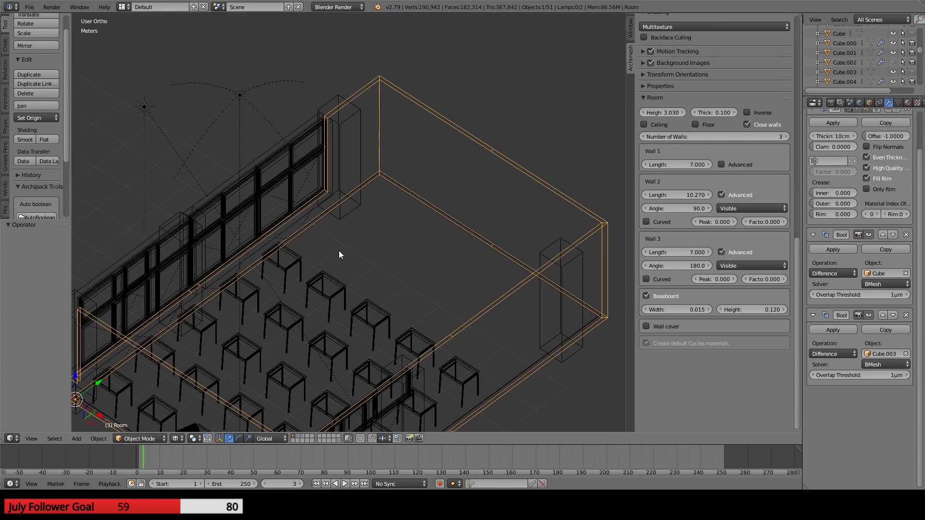
scroll(327, 211, down, 5)
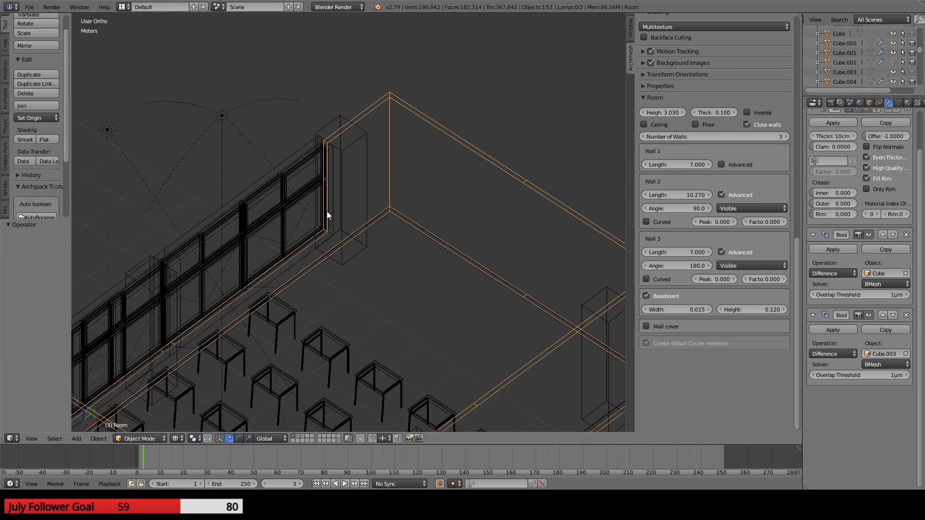
- Select the far column on the window wall and move it 1.4 m along Y onto the extended room corner
right_click(336, 185)
right_click(342, 186)
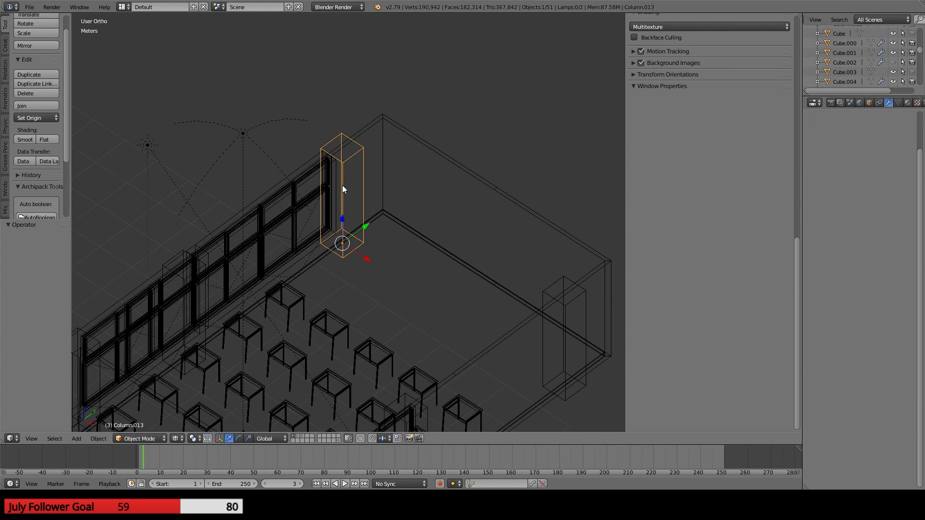
key(KP_7)
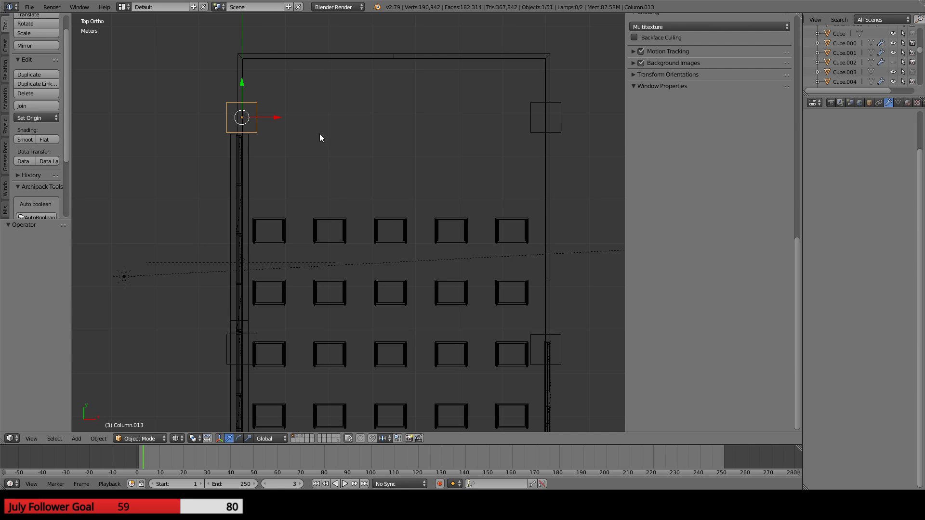
shift+middle_drag(310, 113, 311, 180)
drag(255, 157, 245, 38)
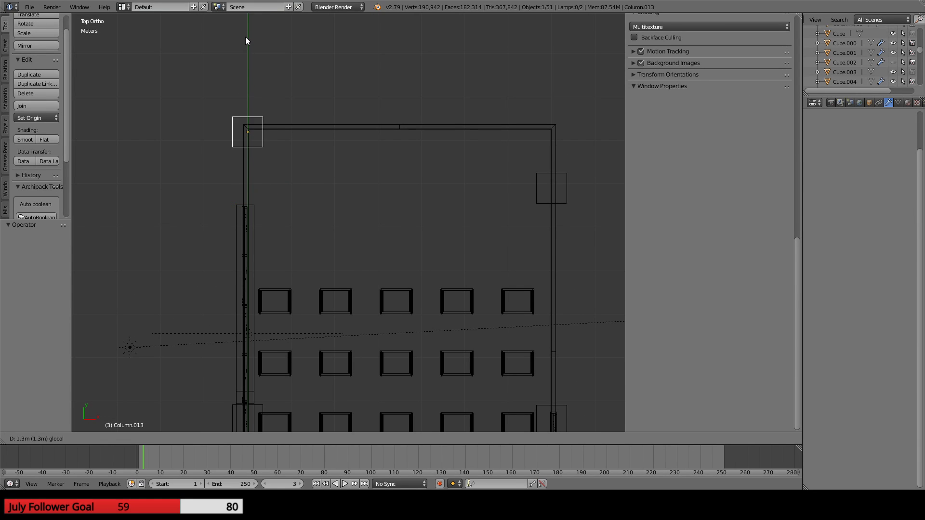
click(248, 409)
- Select the far column on the wall opposite the windows and move it 1.4 m along Y onto the extended room corner
right_click(554, 203)
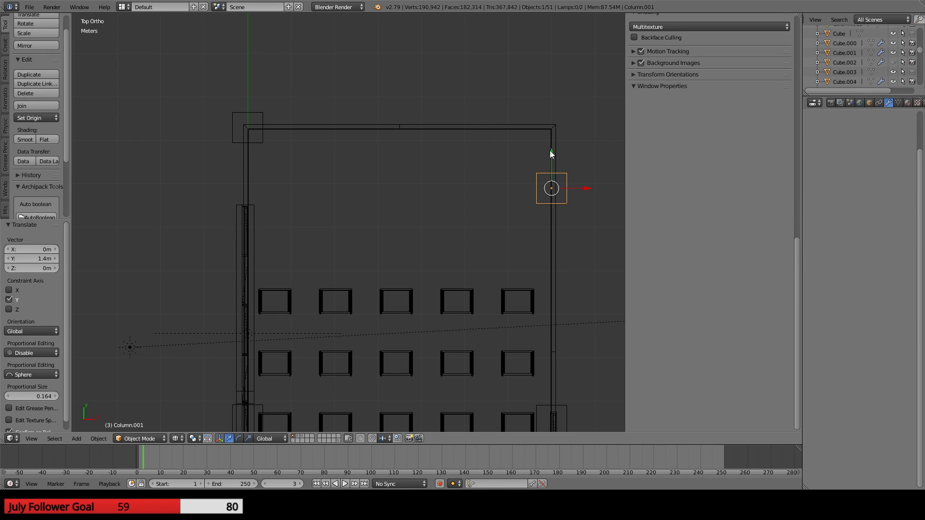
drag(553, 154, 513, 283)
- Select the two lower windows of the far window bay together with the column beside them and the box enclosing the bay
middle_drag(464, 403, 301, 267)
right_click(345, 268)
shift+middle_drag(291, 332, 316, 316)
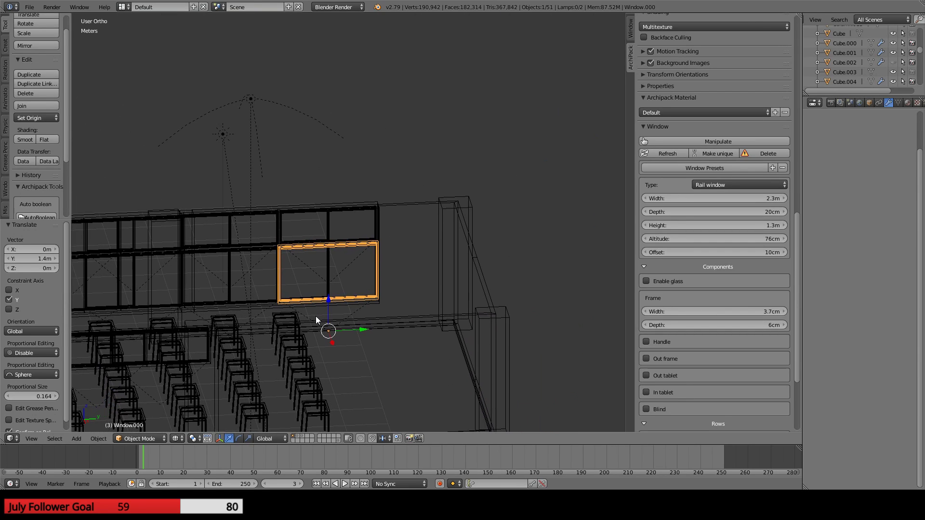
scroll(316, 316, up, 4)
shift+middle_drag(290, 361, 422, 279)
scroll(332, 318, up, 2)
scroll(337, 326, down, 1)
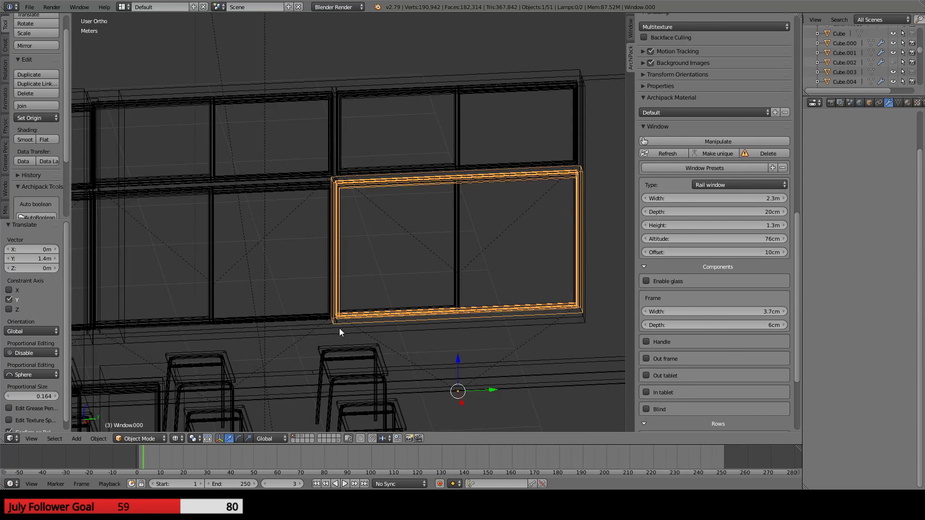
right_click(338, 326)
right_click(336, 320)
shift+right_click(311, 320)
shift+middle_drag(161, 310, 345, 329)
shift+right_click(235, 112)
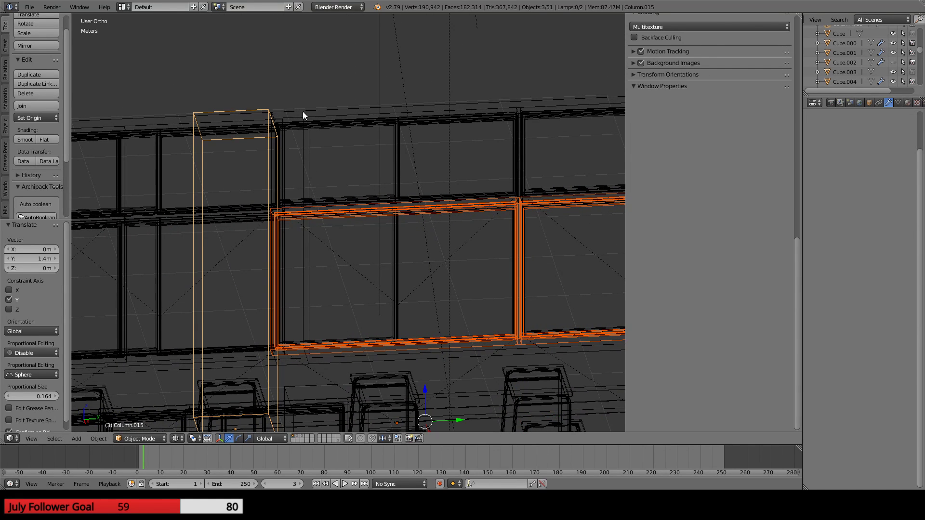
shift+right_click(325, 109)
middle_drag(325, 109, 462, 319)
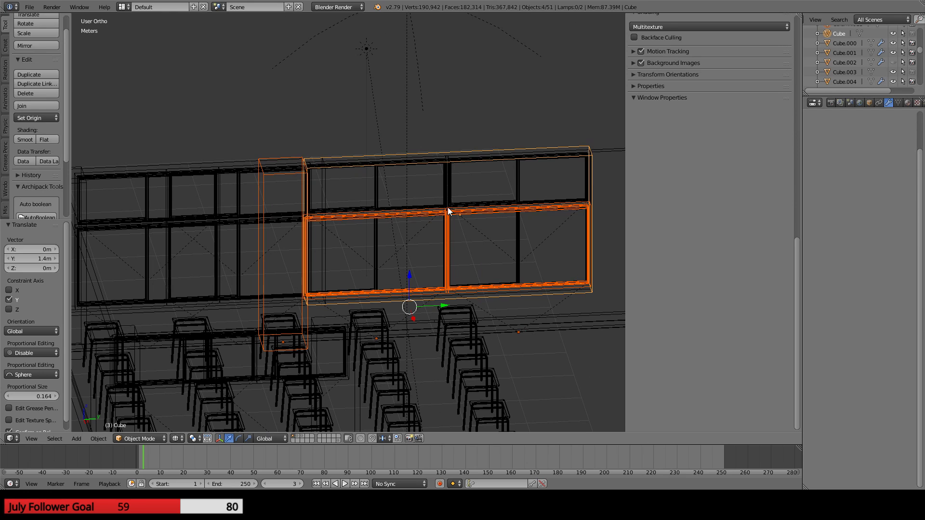
- Add the bay's two upper windows to the selection and move the whole group along Y by 85.9 cm plus a further 56.1 cm
scroll(433, 203, up, 5)
shift+right_click(393, 184)
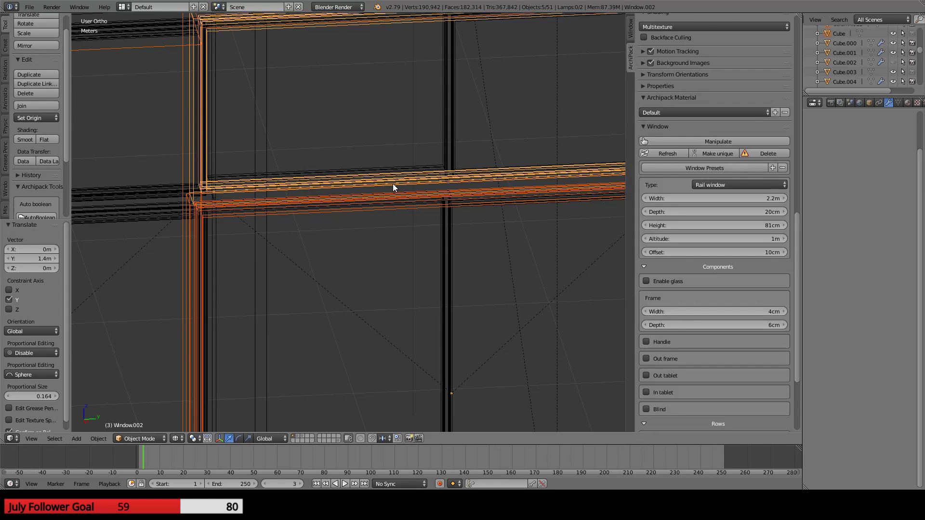
shift+middle_drag(538, 189, 91, 187)
shift+right_click(267, 174)
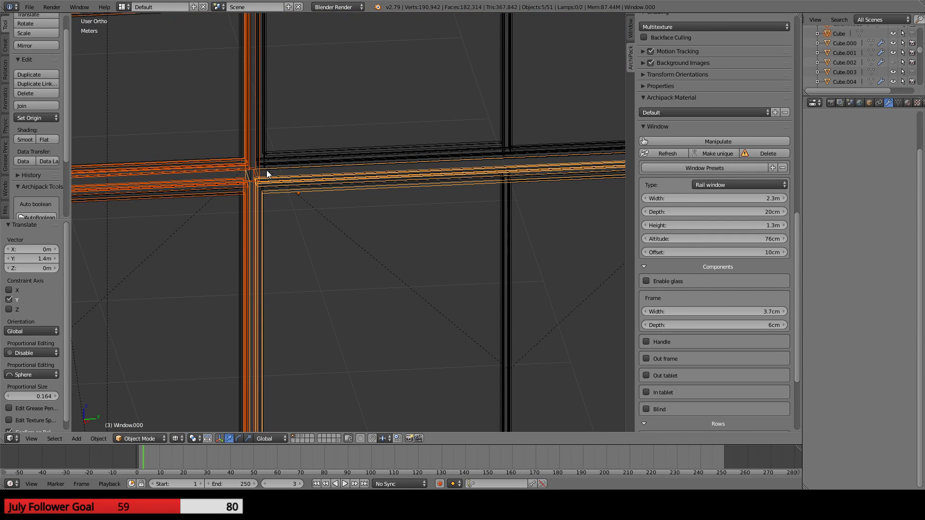
shift+right_click(479, 158)
scroll(479, 157, down, 5)
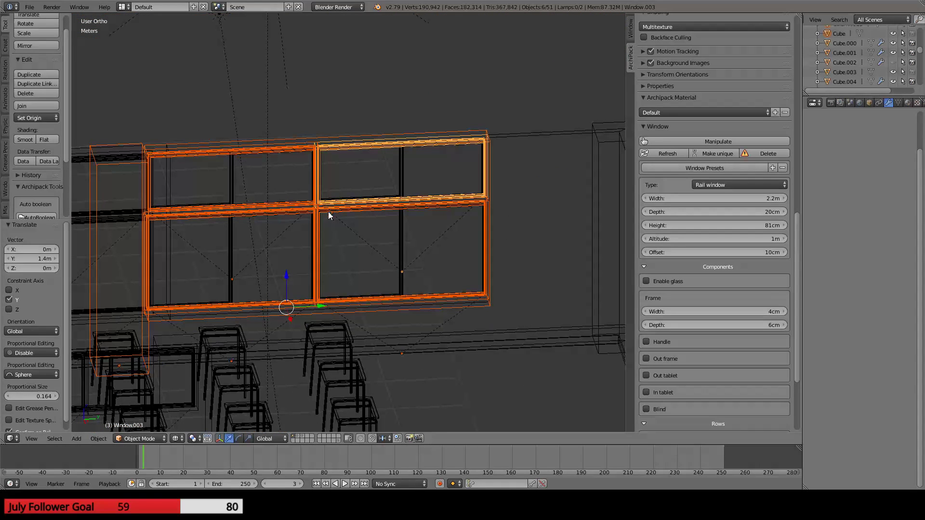
drag(323, 307, 386, 297)
scroll(354, 333, down, 1)
middle_drag(354, 334, 350, 243)
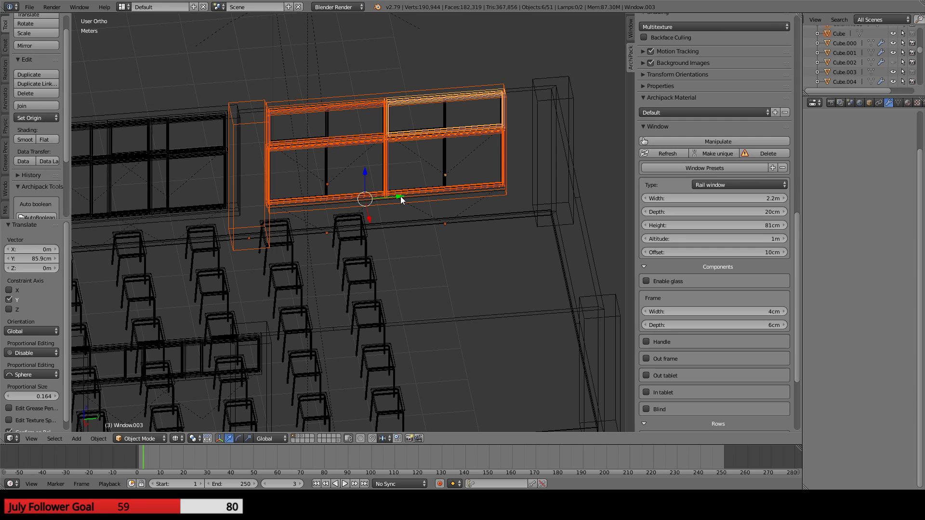
drag(400, 195, 422, 196)
- Select the lower and upper windows nearest the moved column in the other bay and shift them 48.7 cm along Y toward it
middle_drag(386, 207, 362, 281)
scroll(246, 219, up, 4)
right_click(334, 170)
middle_drag(193, 277, 316, 263)
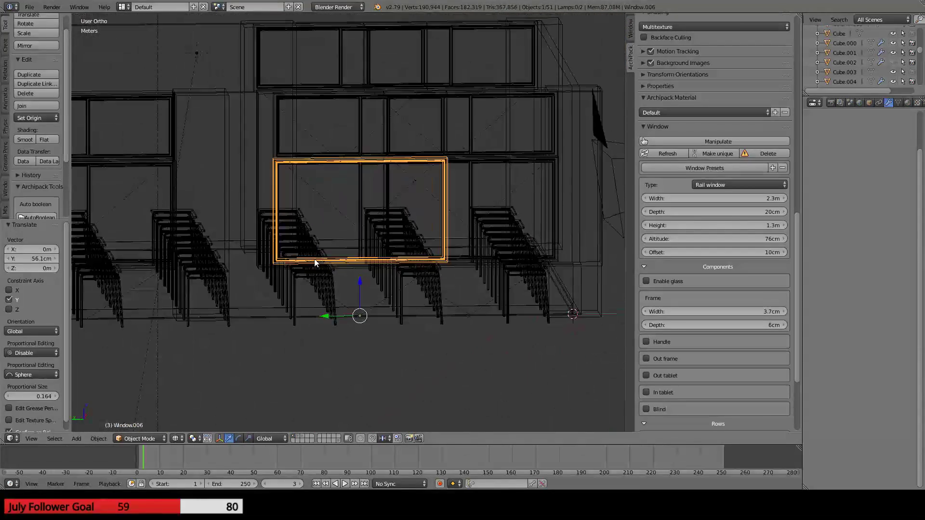
key(ctrl+KP_3)
scroll(313, 242, up, 4)
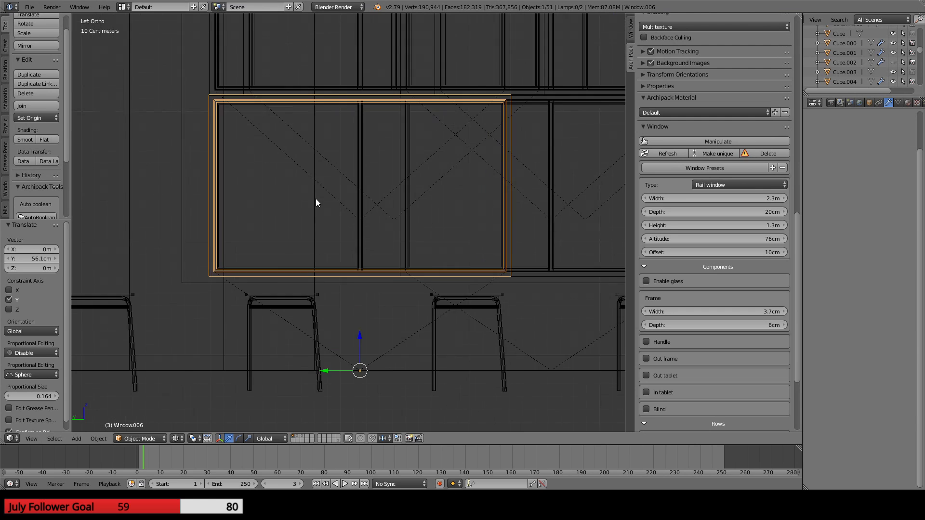
shift+middle_drag(409, 151, 433, 306)
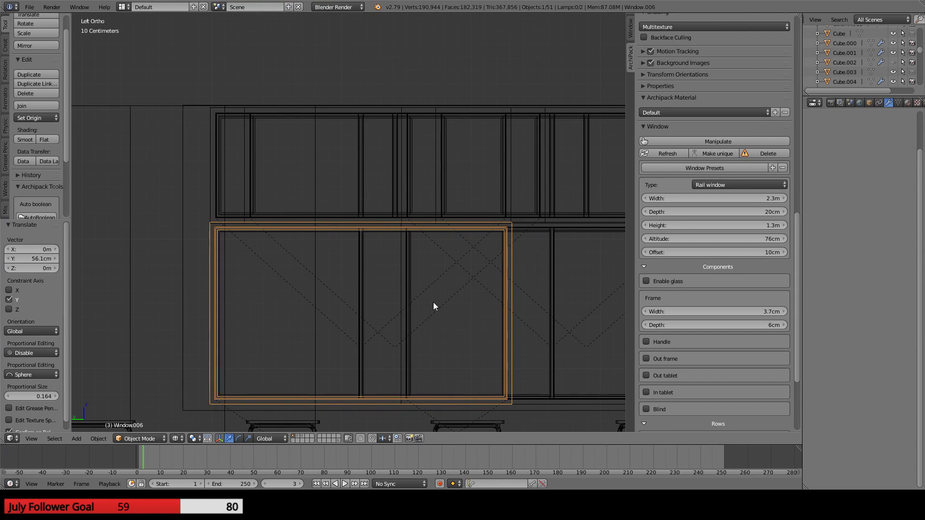
shift+right_click(271, 219)
shift+middle_drag(365, 378, 515, 322)
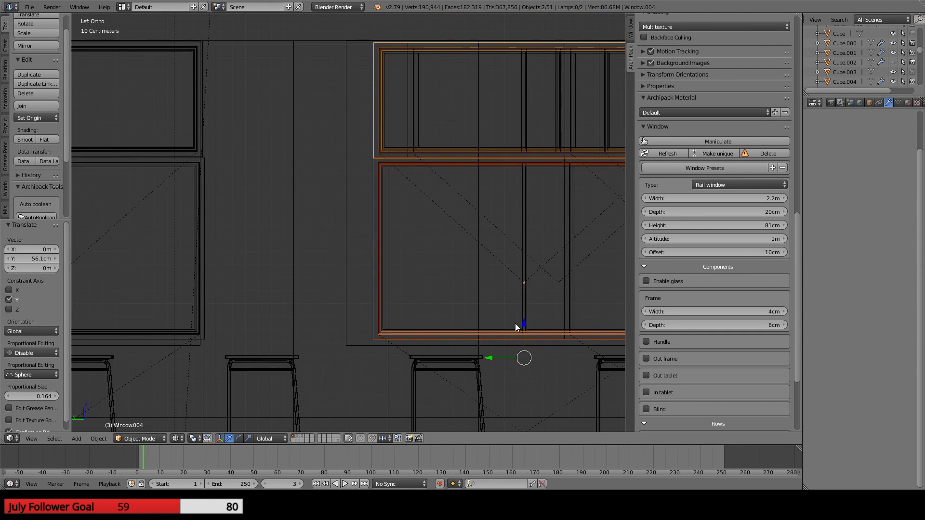
scroll(495, 358, down, 2)
drag(437, 317, 394, 313)
- Check the window pair in solid shading, return to wireframe and shift the pair another 12.6 cm along Y against the column
key(z)
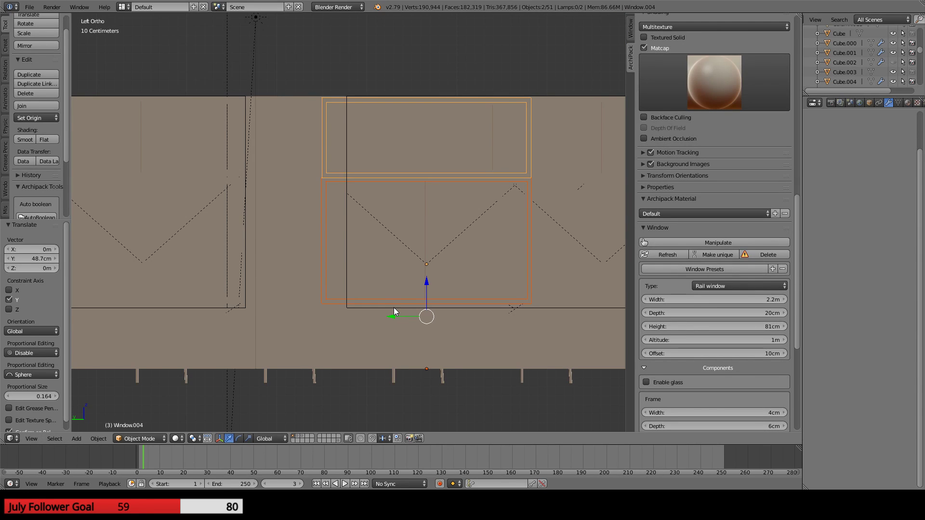
key(z)
scroll(389, 312, up, 2)
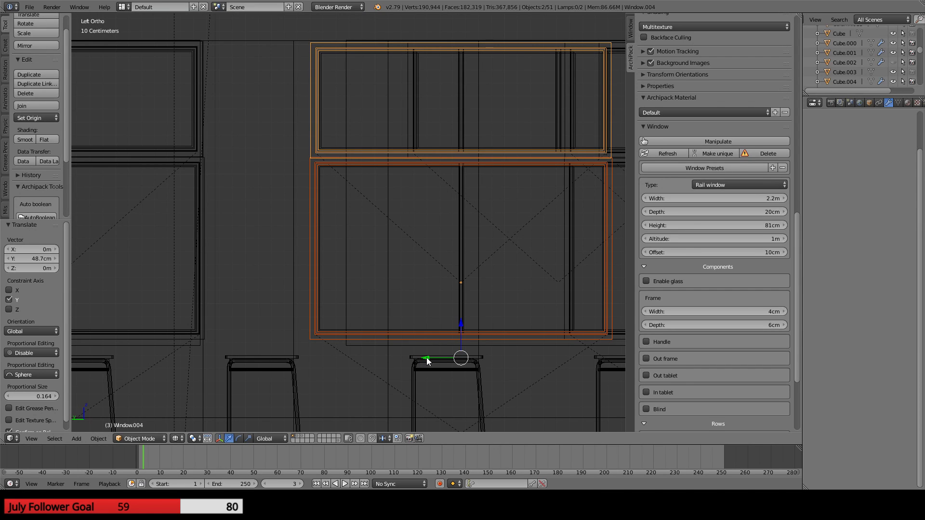
drag(426, 359, 409, 360)
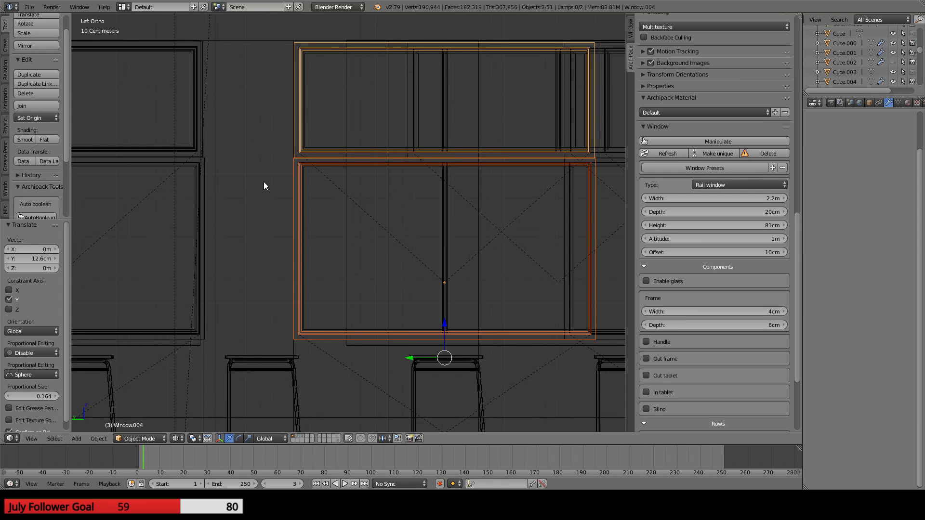
- Select the lower window at the camera end of the window wall, beside the shifted pair
scroll(432, 190, down, 1)
shift+middle_drag(431, 189, 292, 189)
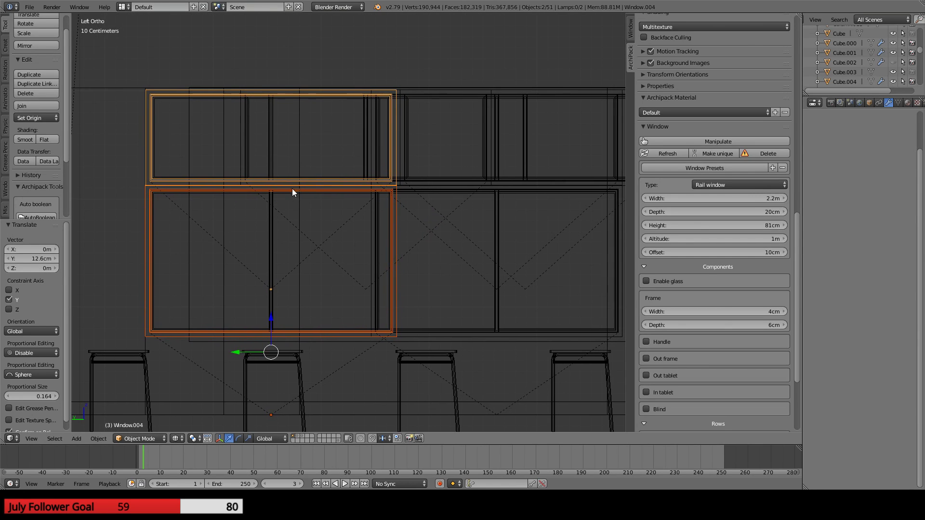
right_click(432, 178)
scroll(437, 190, down, 4)
scroll(438, 189, up, 3)
middle_drag(438, 189, 301, 209)
scroll(371, 260, down, 4)
scroll(382, 140, up, 2)
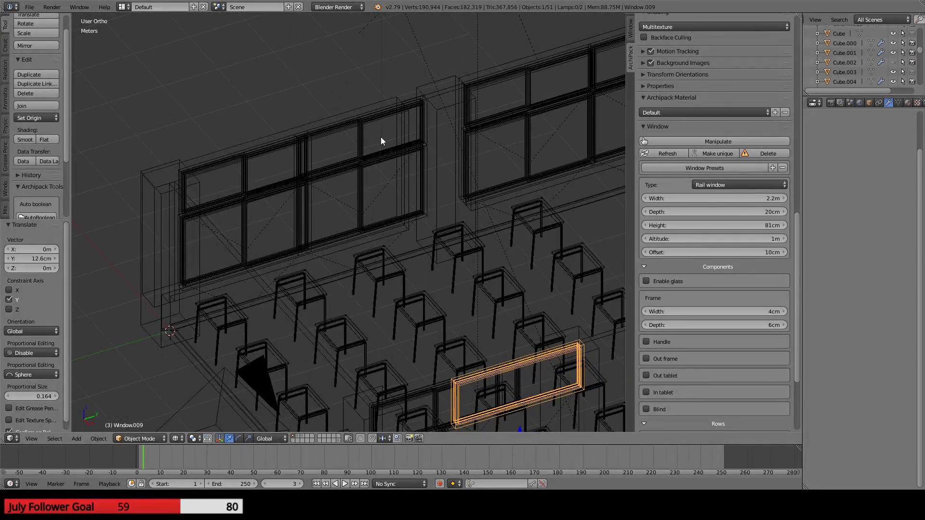
right_click(369, 118)
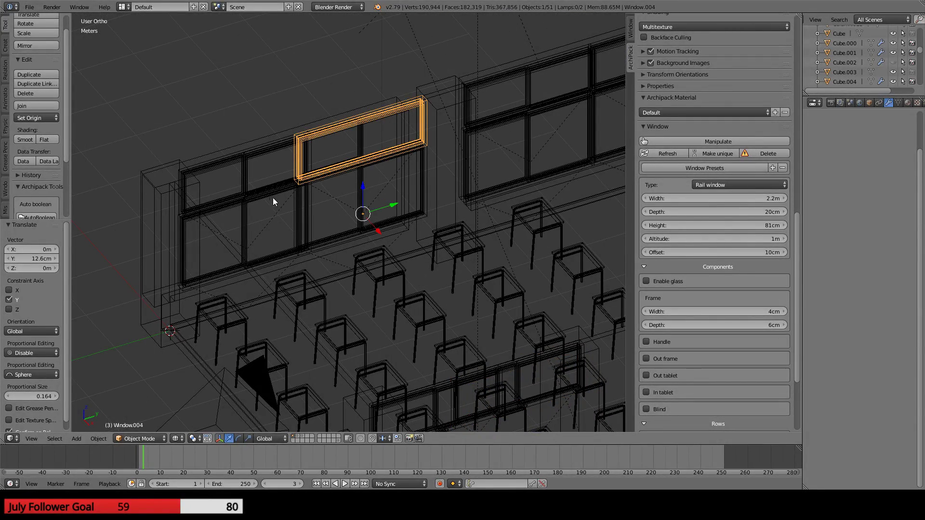
middle_drag(273, 197, 371, 192)
scroll(371, 192, up, 3)
right_click(338, 163)
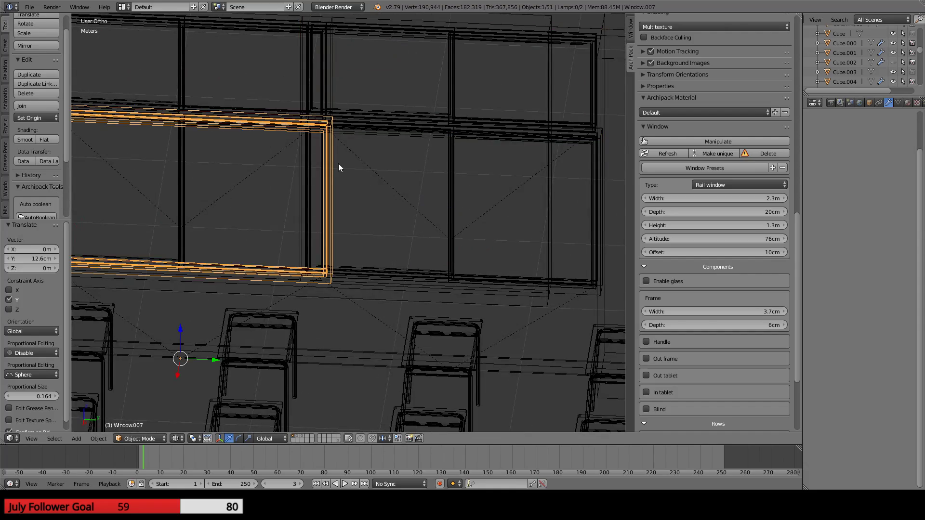
scroll(338, 163, down, 3)
middle_drag(458, 166, 336, 137)
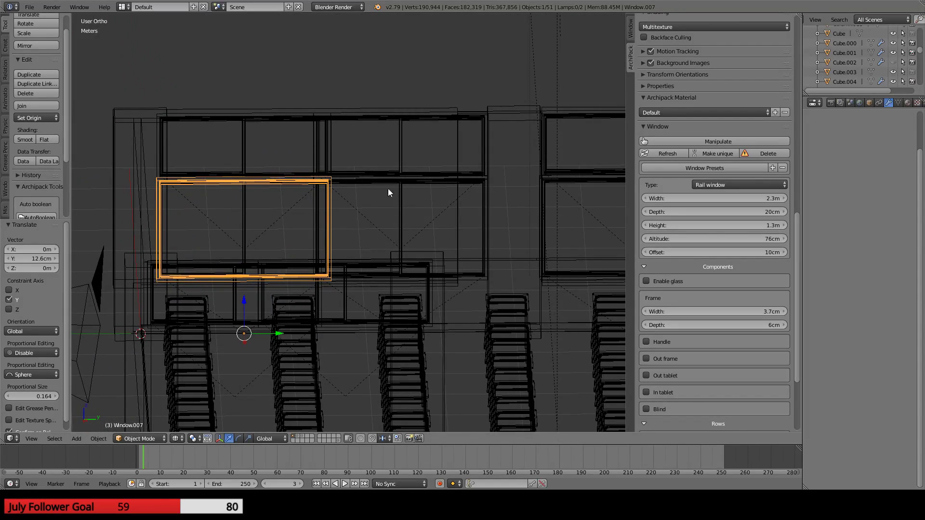
- Examine the desk rows along the window wall from the top view
key(KP_7)
scroll(428, 272, up, 2)
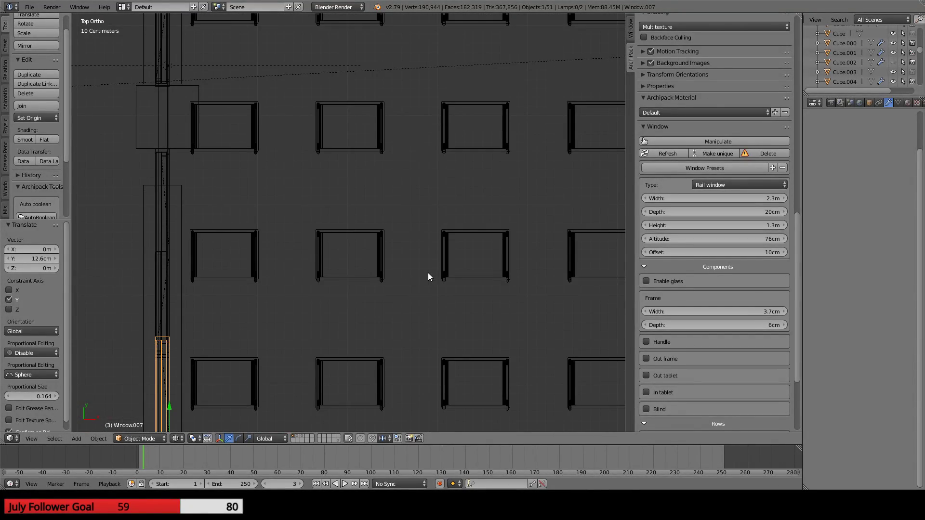
scroll(429, 255, down, 1)
scroll(430, 212, up, 1)
shift+middle_drag(432, 197, 401, 445)
scroll(330, 138, up, 1)
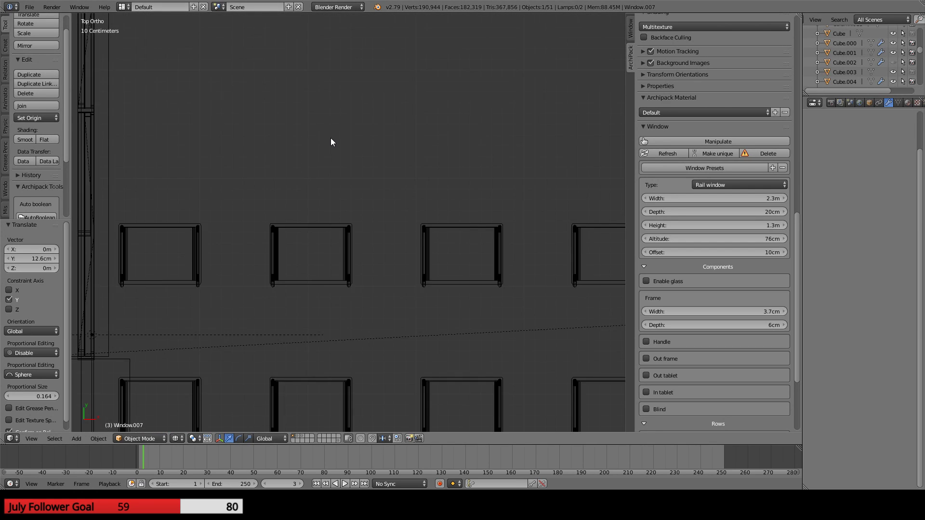
- Set the length of Wall 2 of the room to 10.450
scroll(330, 138, down, 2)
scroll(241, 51, down, 4)
shift+middle_drag(306, 102, 300, 151)
scroll(299, 152, up, 3)
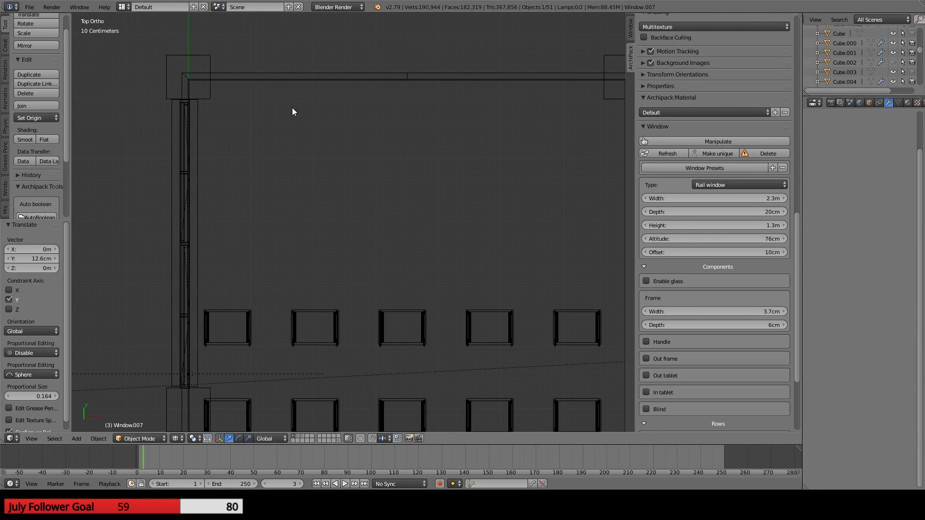
right_click(280, 73)
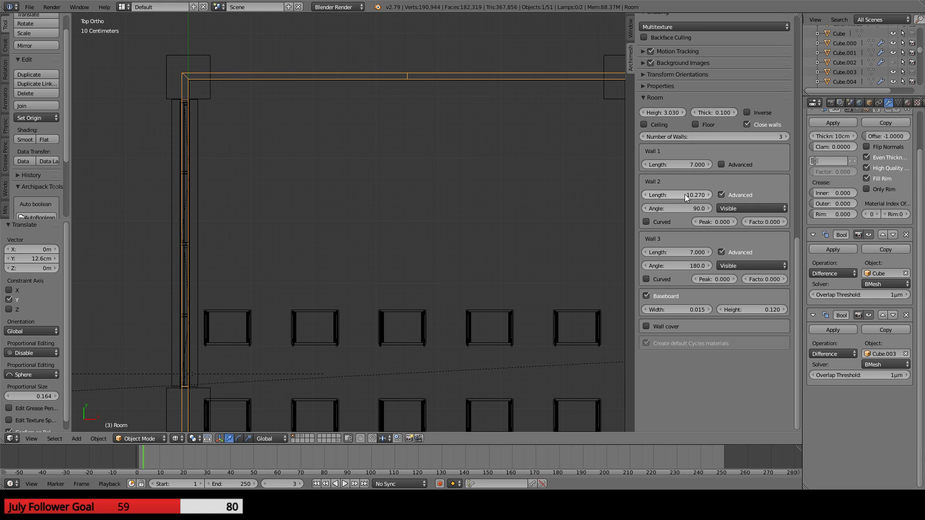
drag(684, 194, 691, 193)
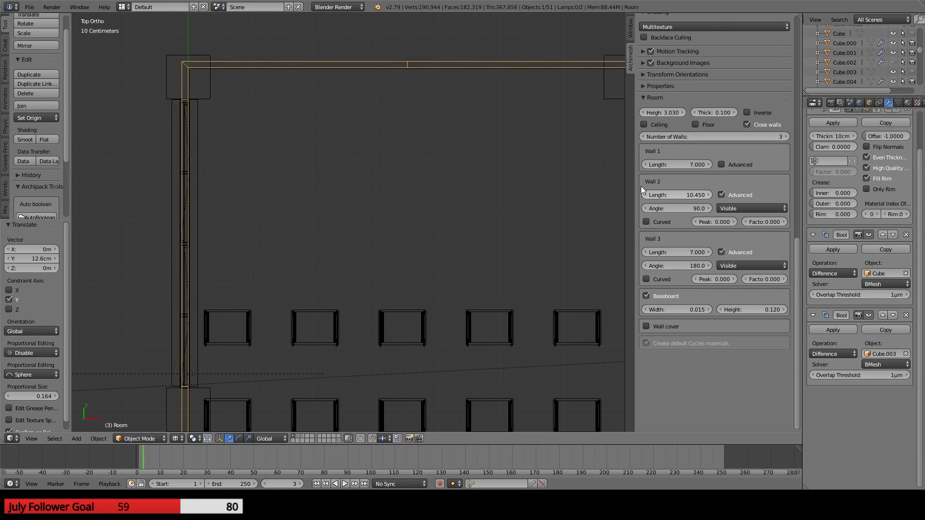
- Move the two corner columns of the front wall together 15 cm along the Y axis
right_click(204, 98)
shift+middle_drag(462, 147, 319, 219)
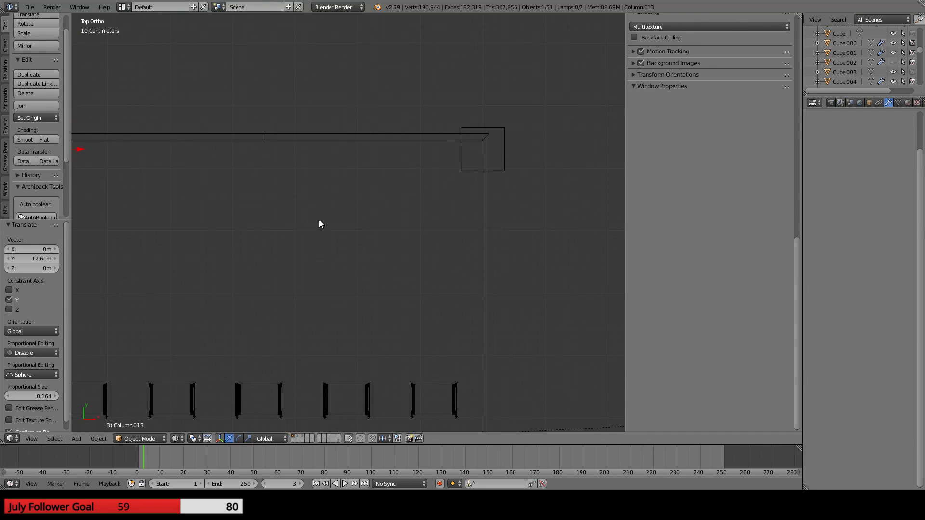
shift+right_click(458, 168)
shift+middle_drag(249, 131, 374, 182)
drag(394, 164, 394, 77)
scroll(396, 214, down, 2)
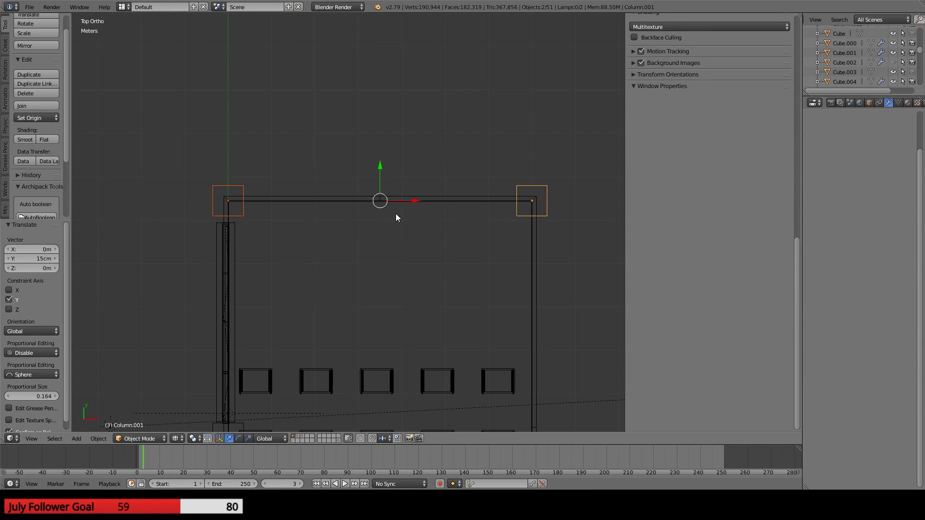
- Move the four windows nearest the front corner and their surrounding cutout cube 15 cm along the Y axis
shift+middle_drag(402, 288, 327, 213)
shift+middle_drag(323, 292, 370, 204)
scroll(347, 249, up, 3)
middle_drag(347, 250, 296, 303)
middle_drag(343, 224, 412, 160)
shift+middle_drag(413, 167, 337, 169)
scroll(340, 151, up, 4)
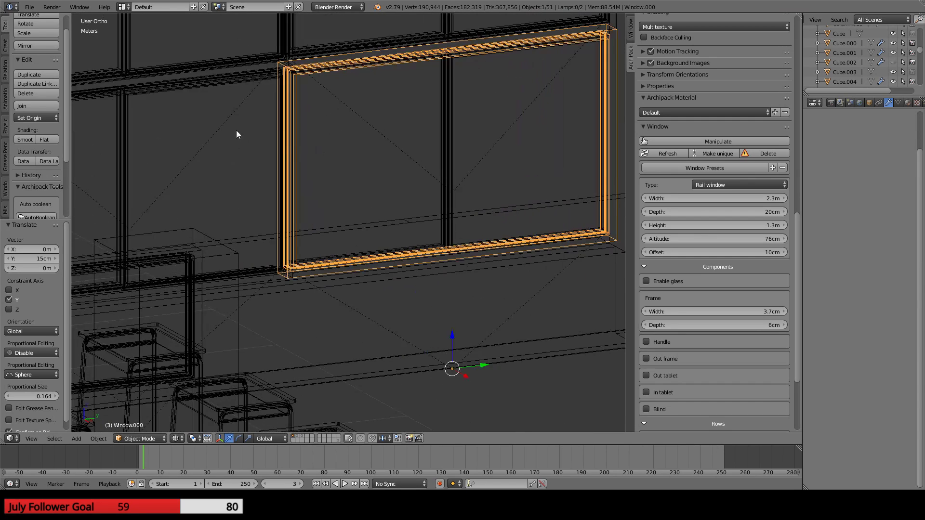
shift+right_click(219, 77)
shift+right_click(221, 63)
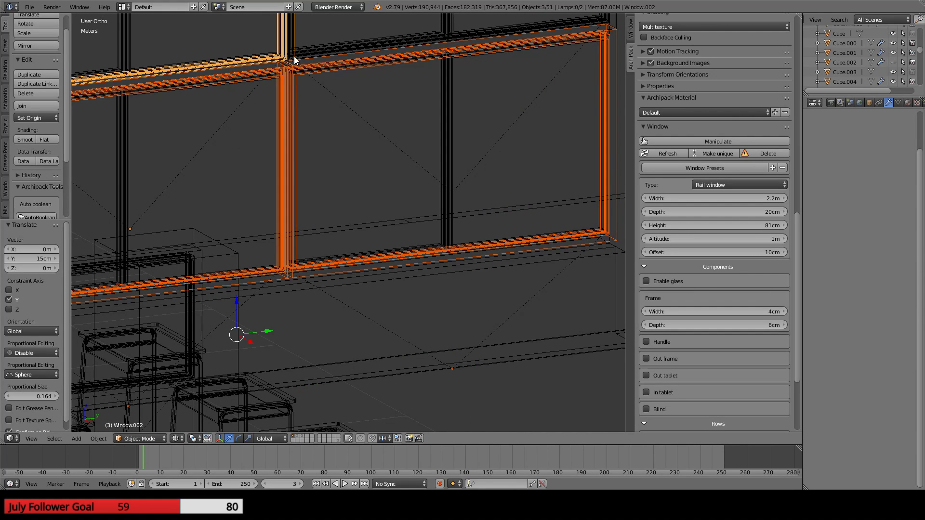
shift+right_click(340, 57)
scroll(384, 56, down, 4)
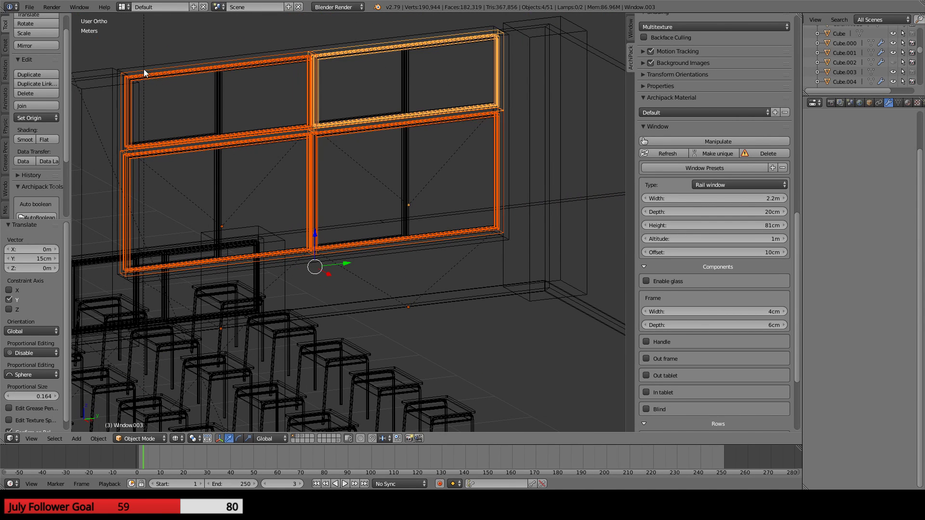
shift+right_click(140, 69)
middle_drag(140, 72, 172, 98)
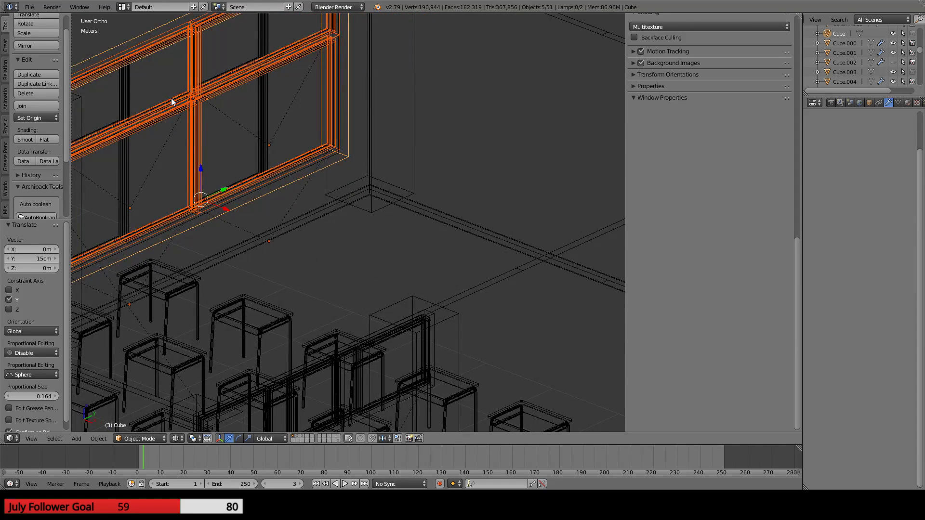
key(KP_7)
scroll(184, 78, down, 5)
shift+middle_drag(309, 197, 420, 215)
scroll(339, 247, up, 2)
scroll(419, 215, up, 3)
shift+middle_drag(432, 133, 361, 228)
key(g)
key(y)
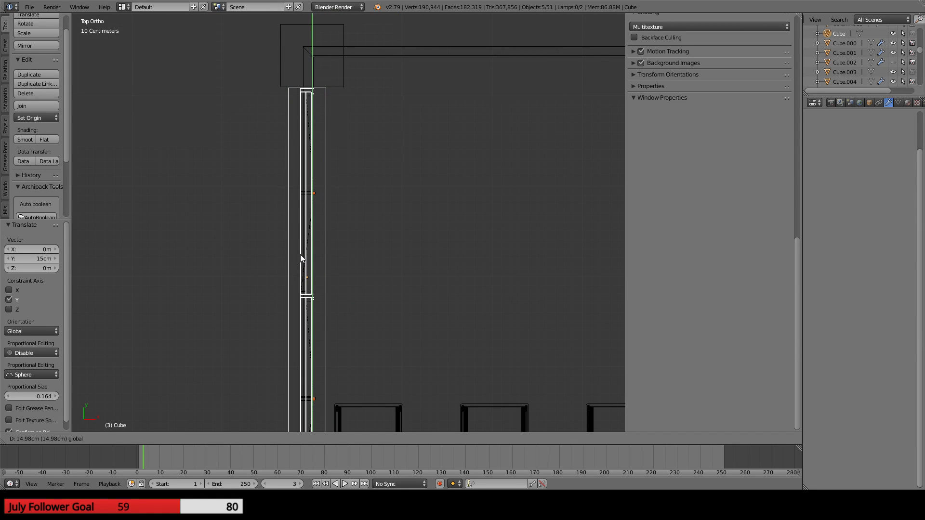
click(301, 254)
- Compare the layout with the camera reference, and move the middle column of the window wall 10 cm plus 3 cm along Y
scroll(333, 248, down, 3)
shift+middle_drag(373, 428, 457, 333)
right_click(256, 165)
scroll(286, 257, down, 4)
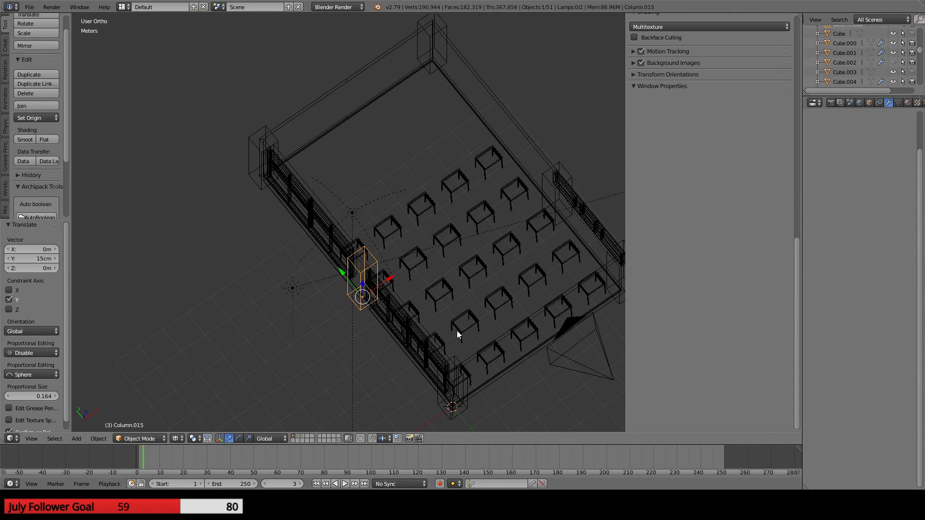
key(KP_0)
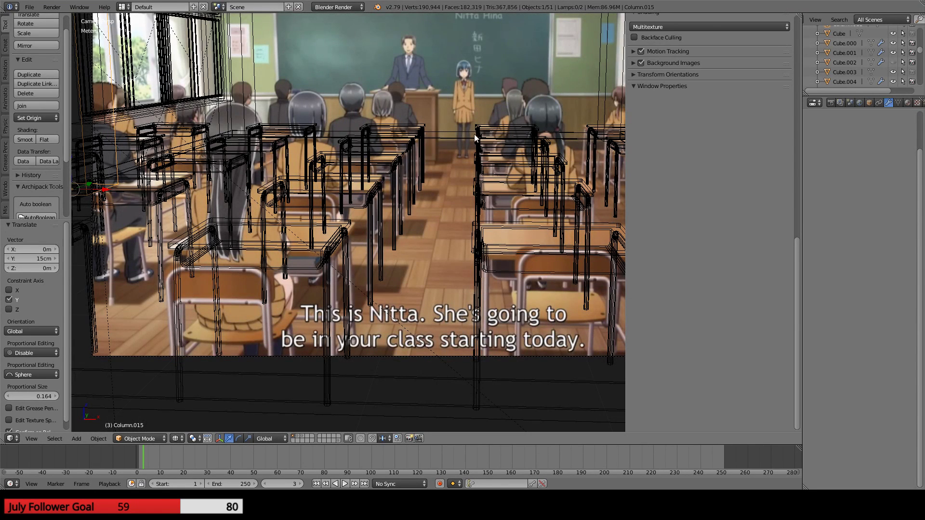
shift+middle_drag(452, 138, 432, 235)
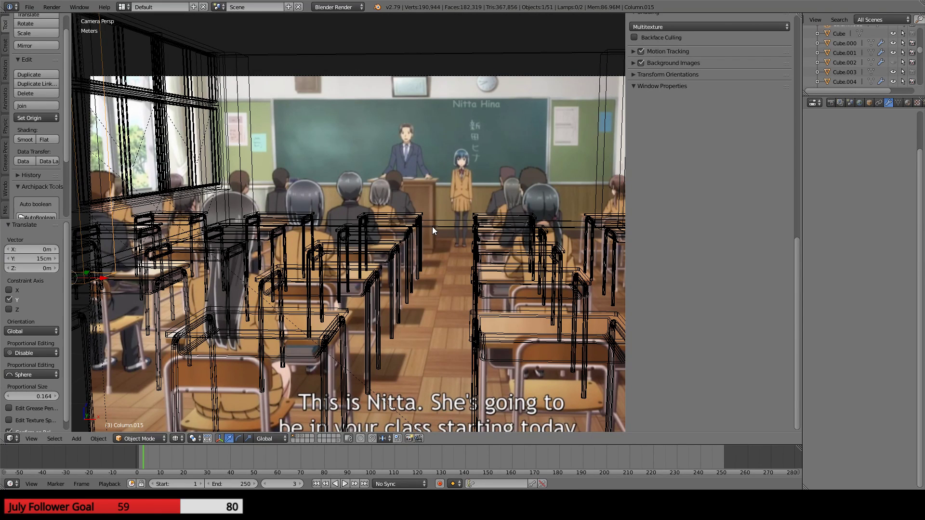
middle_drag(429, 225, 411, 247)
scroll(409, 246, up, 4)
shift+middle_drag(293, 141, 390, 280)
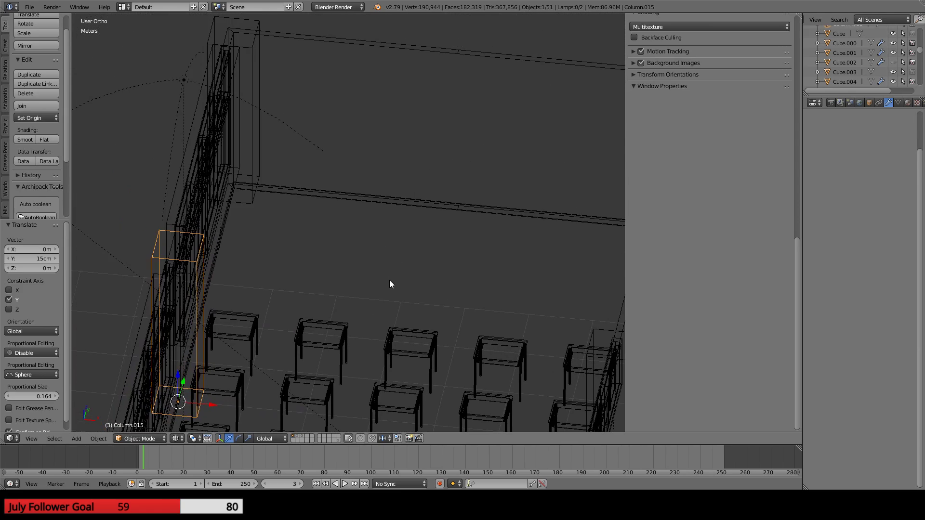
middle_drag(340, 266, 285, 88)
key(KP_7)
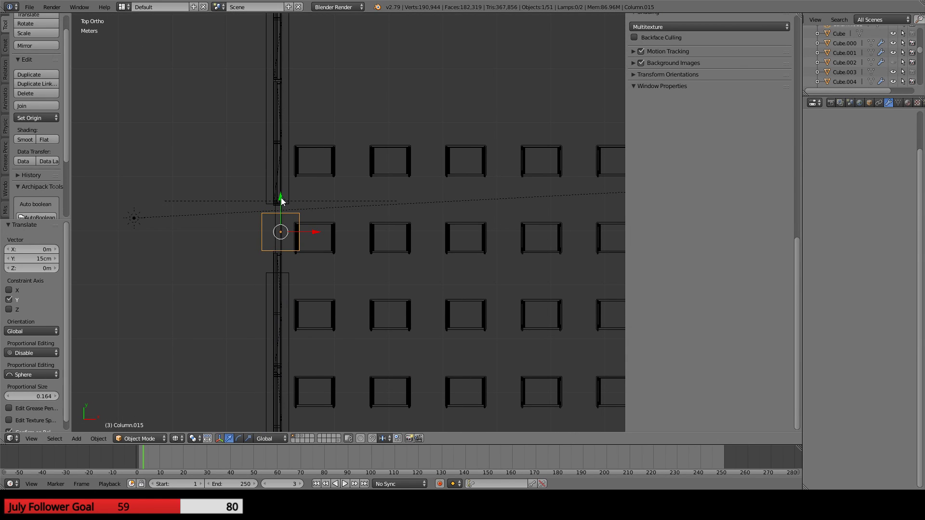
mouse_move(282, 201)
mouse_down()
mouse_move(278, 191)
mouse_move(284, 224)
mouse_move(287, 207)
mouse_up()
scroll(295, 207, up, 5)
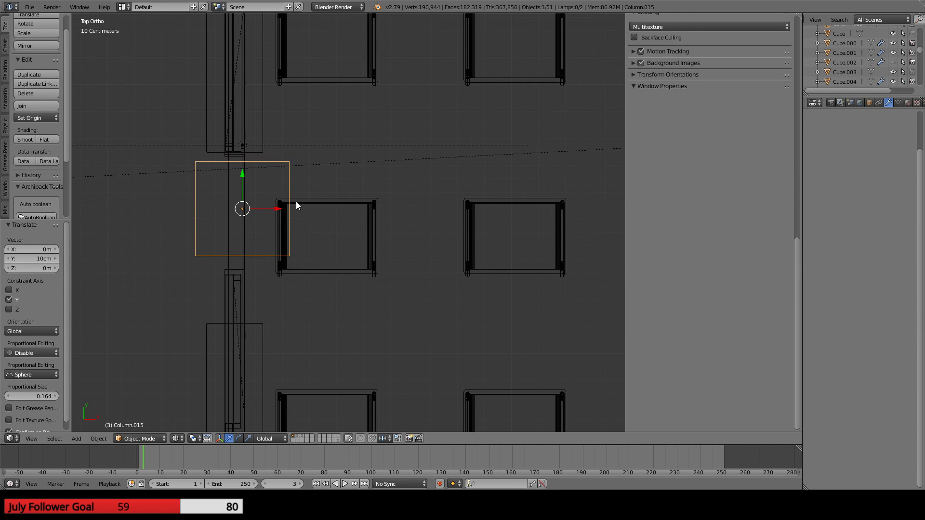
drag(327, 227, 339, 182)
- Try to move the upper and lower windows behind the middle column 12.4 cm along the Y axis
scroll(337, 230, down, 6)
middle_drag(357, 310, 348, 237)
scroll(250, 222, up, 4)
scroll(347, 238, up, 2)
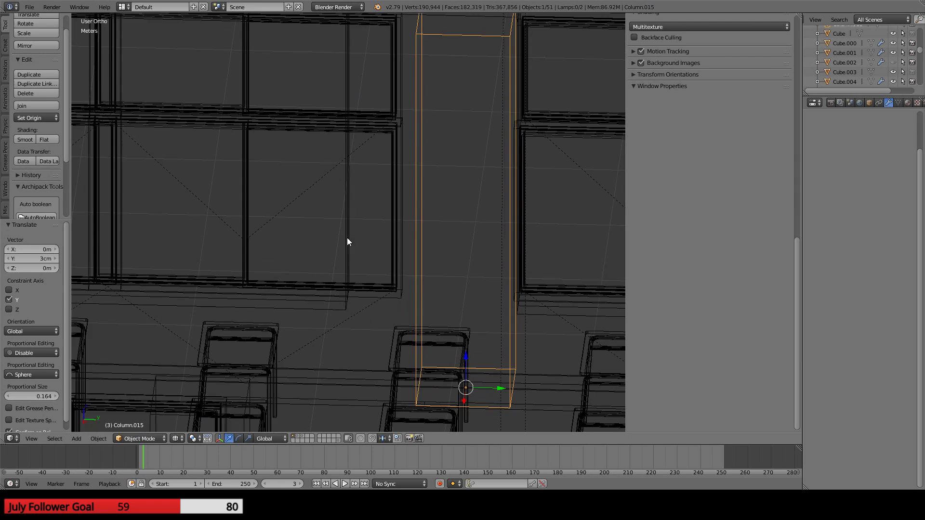
right_click(363, 287)
shift+right_click(359, 121)
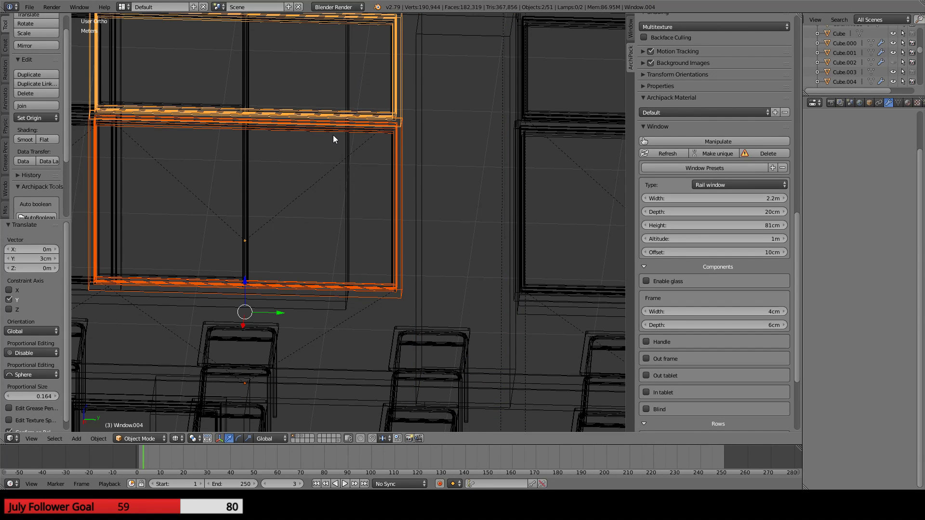
key(ctrl+KP_3)
scroll(336, 152, down, 2)
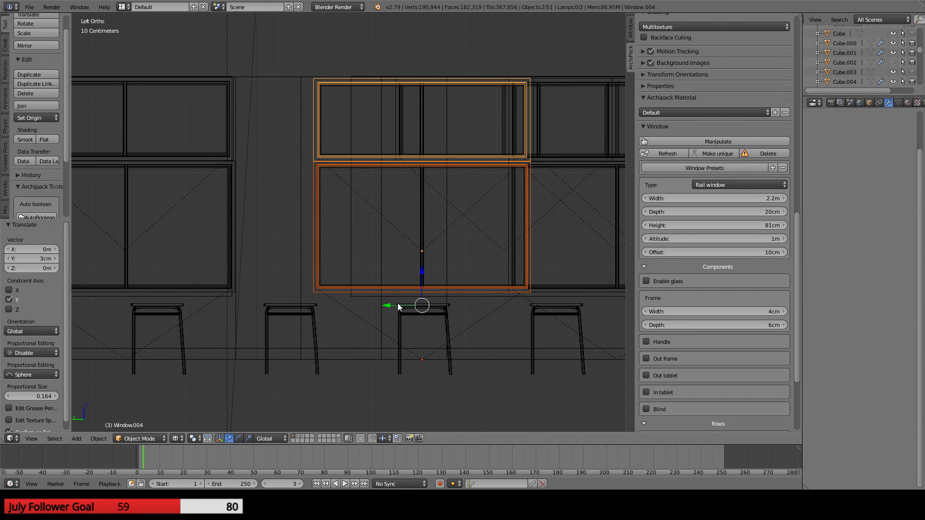
drag(387, 307, 375, 309)
- Check the neighbouring upper windows, and undo the move of the window pair behind the middle column
shift+middle_drag(446, 242, 262, 267)
right_click(383, 183)
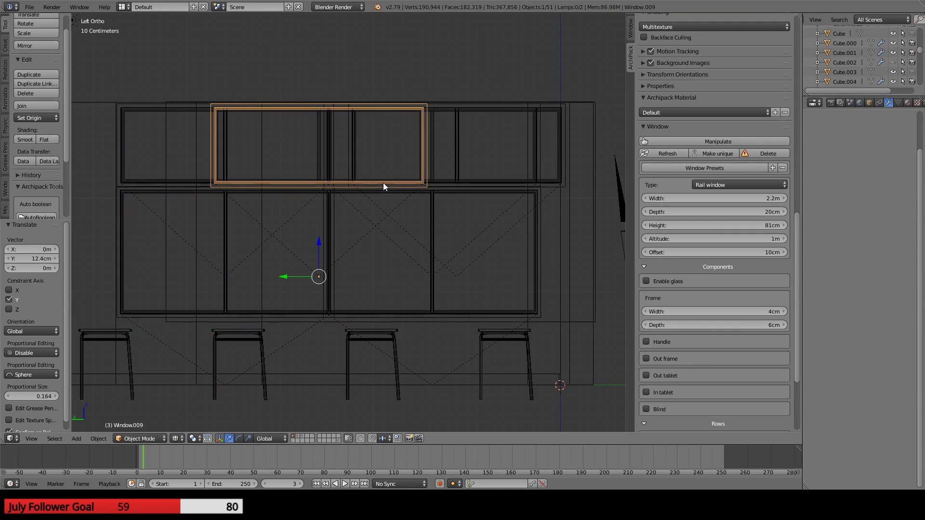
right_click(424, 189)
key(ctrl+z)
key(ctrl+z)
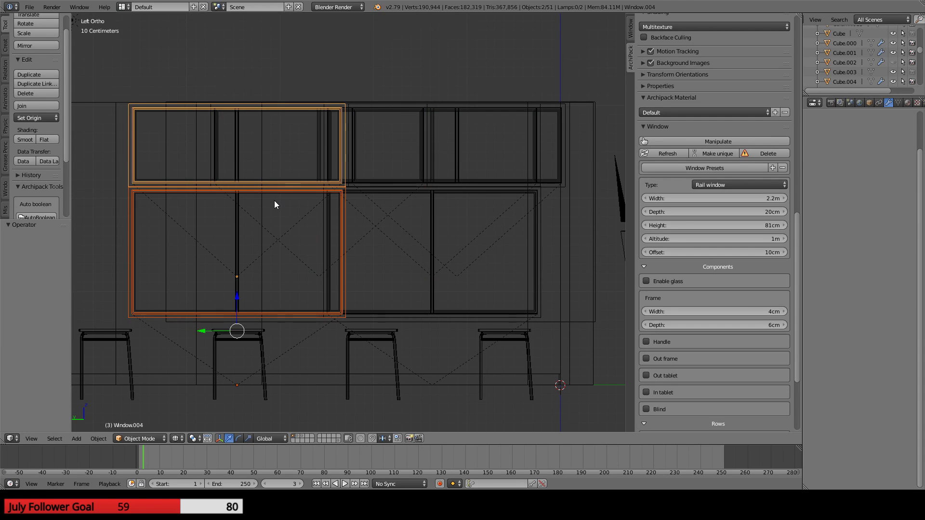
- Inspect the gap beside the middle column, and set the length of the room's Wall 2 to 10.540
middle_drag(273, 201, 306, 231)
scroll(279, 223, up, 6)
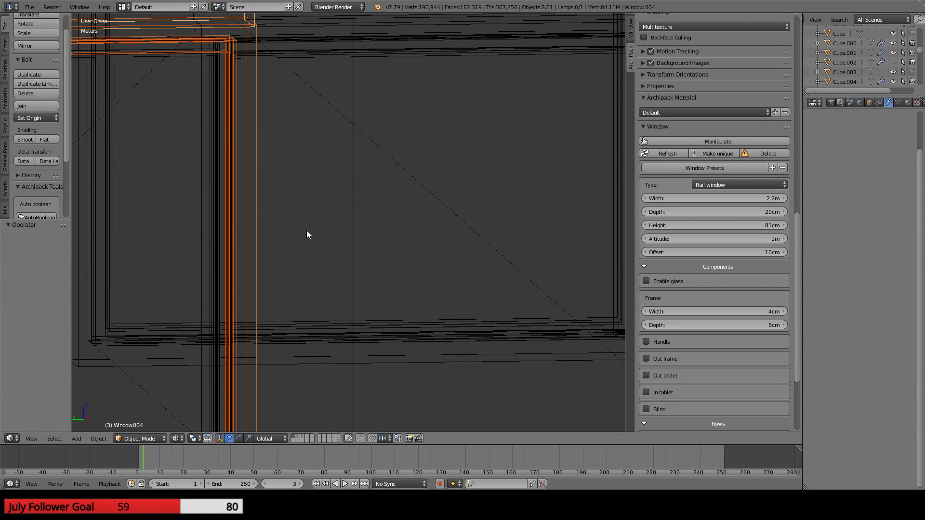
key(ctrl+KP_3)
scroll(307, 230, down, 6)
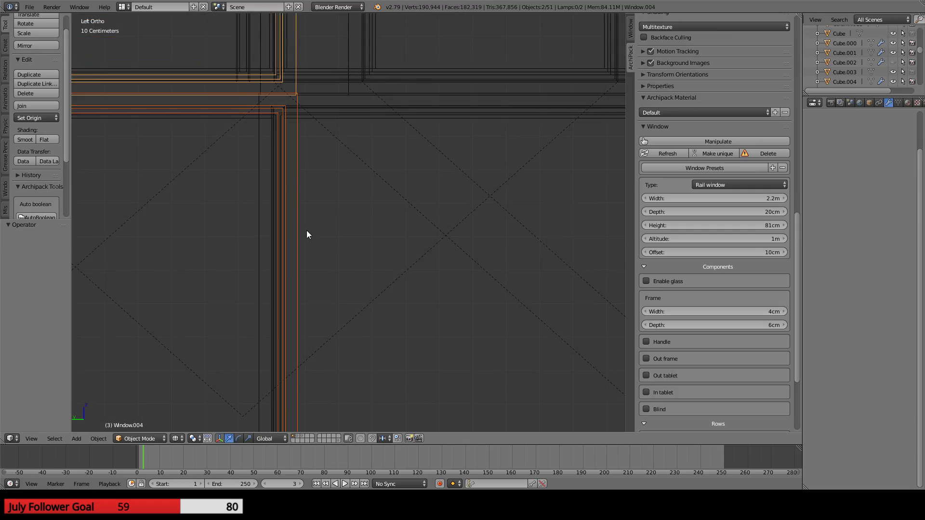
middle_drag(309, 186, 323, 283)
key(KP_7)
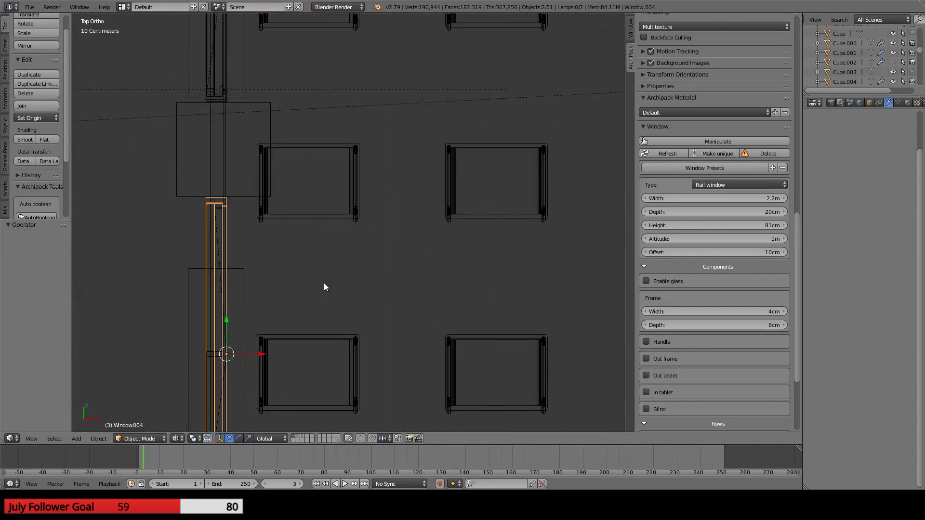
scroll(352, 236, down, 2)
shift+middle_drag(371, 204, 323, 416)
shift+middle_drag(348, 135, 349, 307)
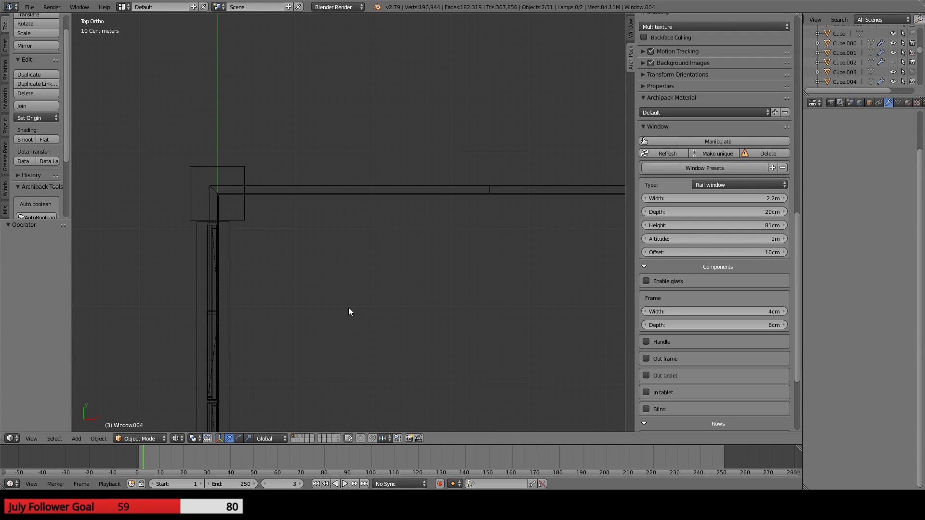
right_click(322, 183)
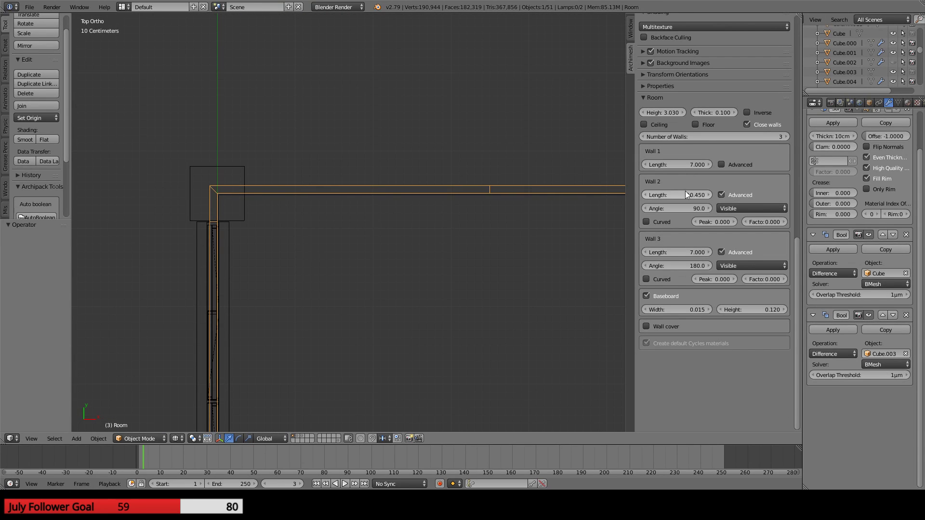
drag(685, 192, 686, 195)
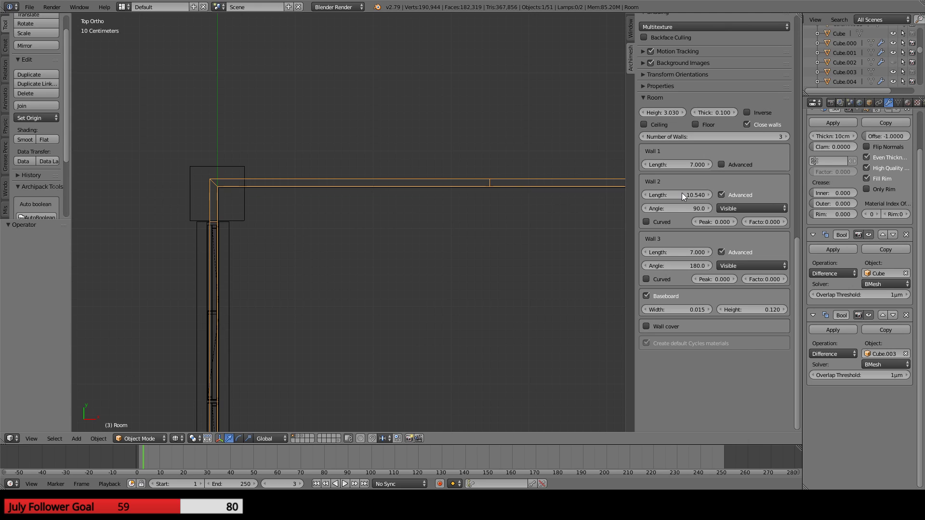
- Move both corner columns of the front wall another 10 cm along the Y axis
right_click(242, 217)
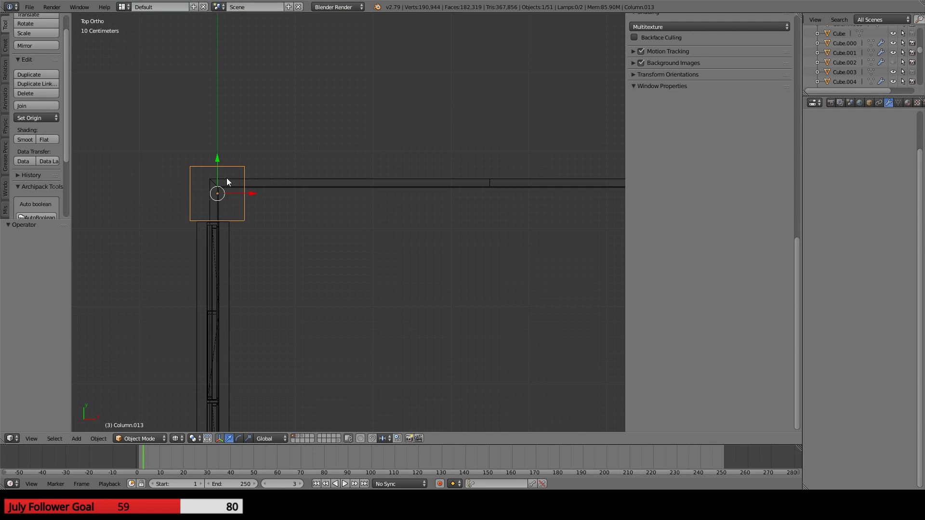
scroll(318, 200, down, 2)
shift+middle_drag(550, 218, 480, 218)
right_click(559, 215)
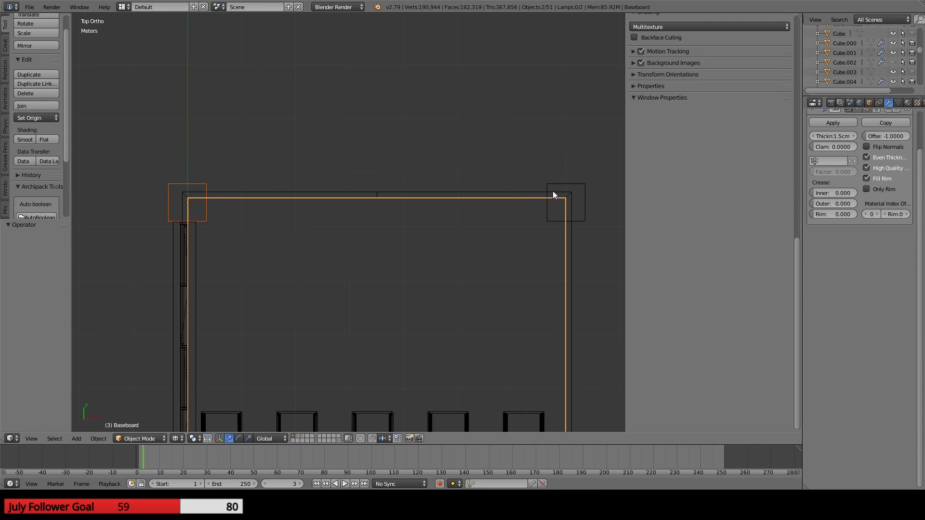
right_click(553, 193)
shift+right_click(180, 185)
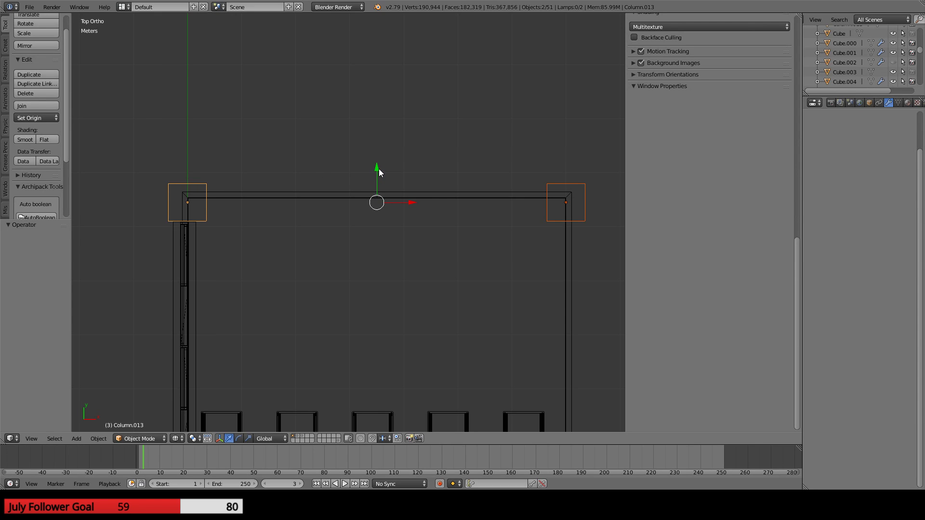
ctrl+shift+drag(379, 169, 372, 116)
- Move the front group of four windows and its surrounding cutout cube about 10.3 cm along the Y axis, toward the front corner column
shift+middle_drag(262, 251, 311, 164)
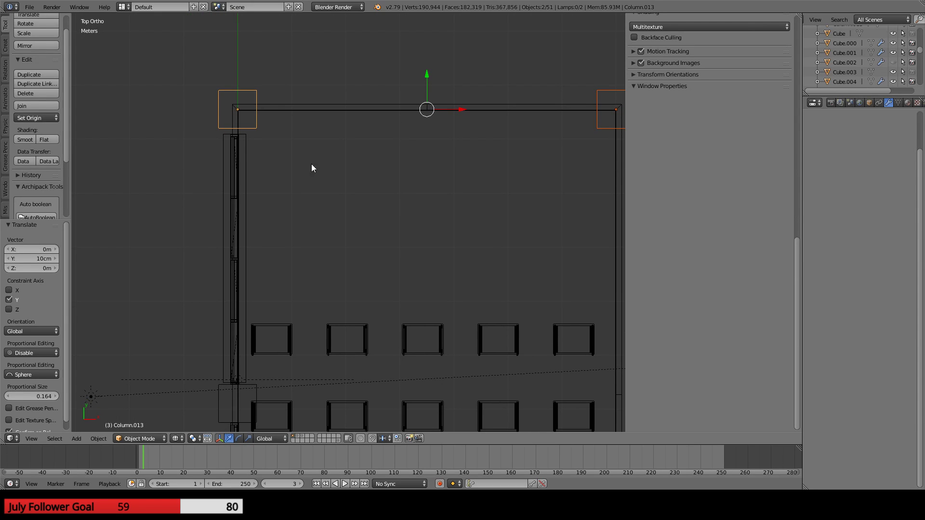
right_click(249, 154)
middle_drag(240, 241, 177, 177)
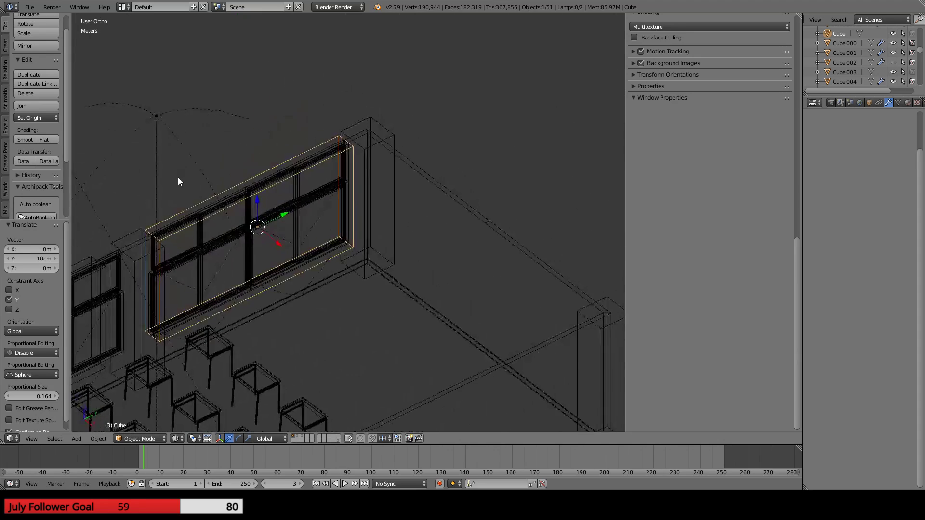
scroll(254, 209, up, 5)
right_click(254, 161)
shift+right_click(240, 178)
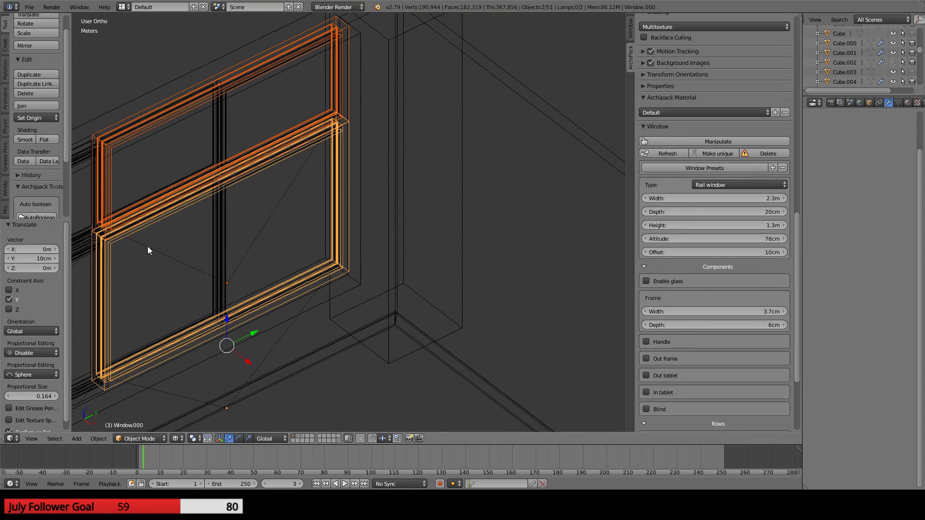
scroll(182, 240, up, 5)
shift+middle_drag(183, 183, 301, 258)
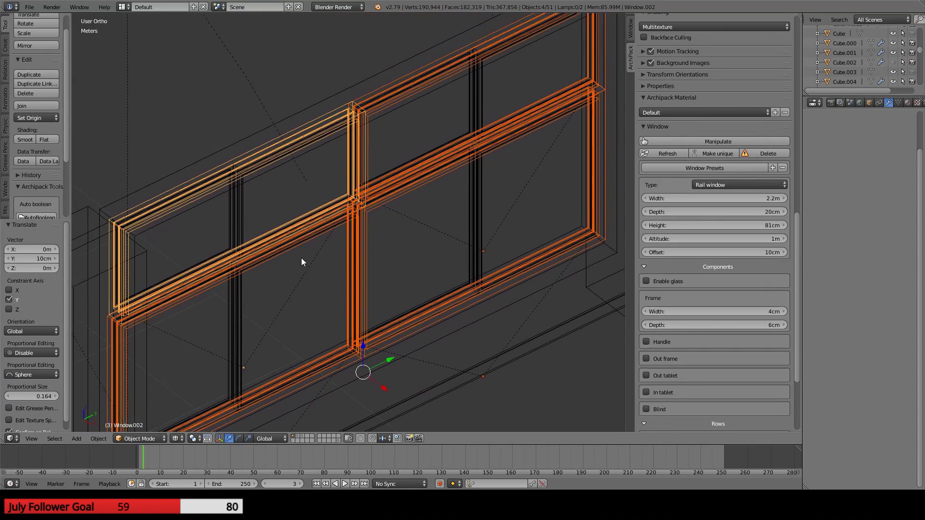
shift+right_click(276, 126)
key(KP_7)
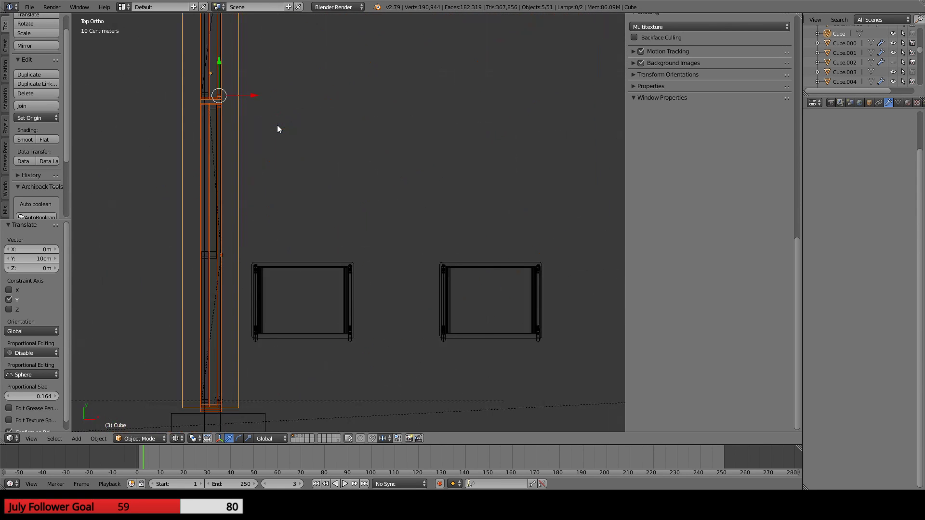
shift+middle_drag(301, 128, 332, 394)
scroll(333, 394, down, 1)
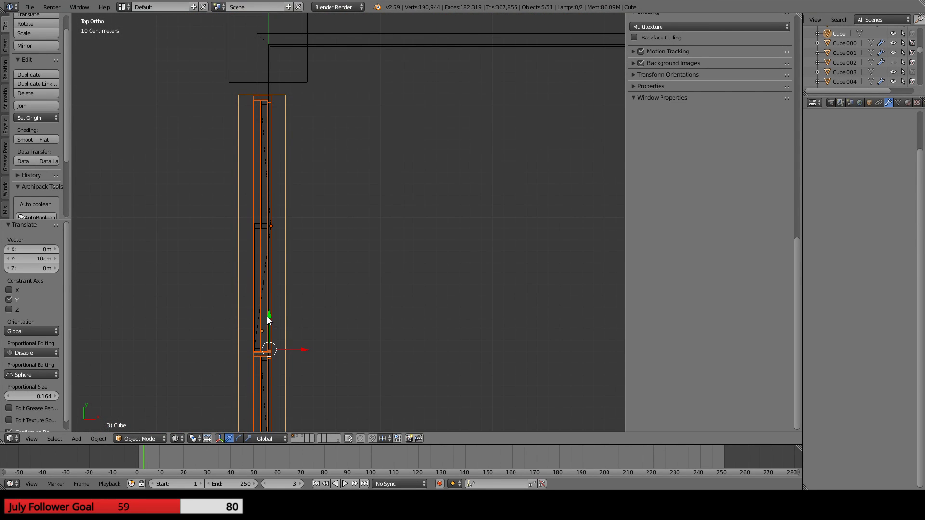
drag(268, 317, 268, 302)
- Move the middle column of the long window wall about 9.28 cm along the Y axis, toward the front window group
scroll(276, 299, down, 2)
shift+middle_drag(361, 318, 357, 14)
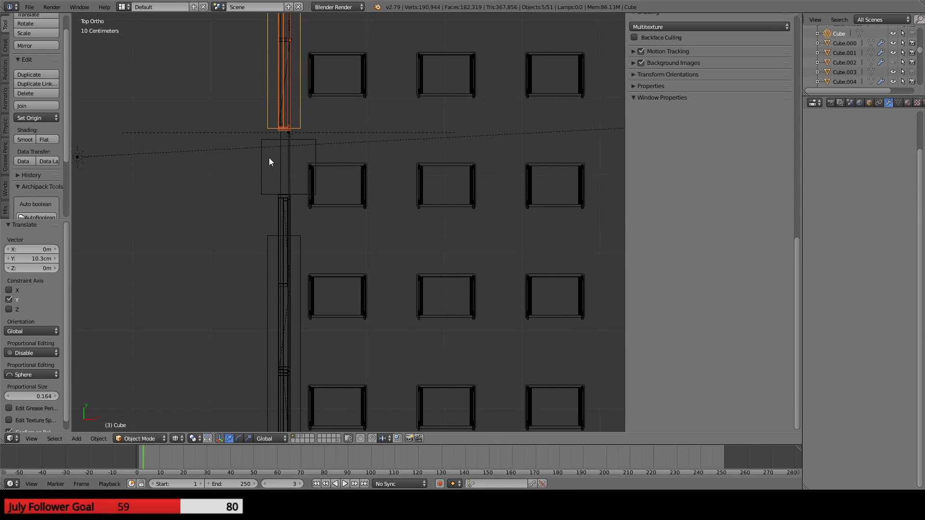
right_click(270, 140)
drag(287, 131, 293, 123)
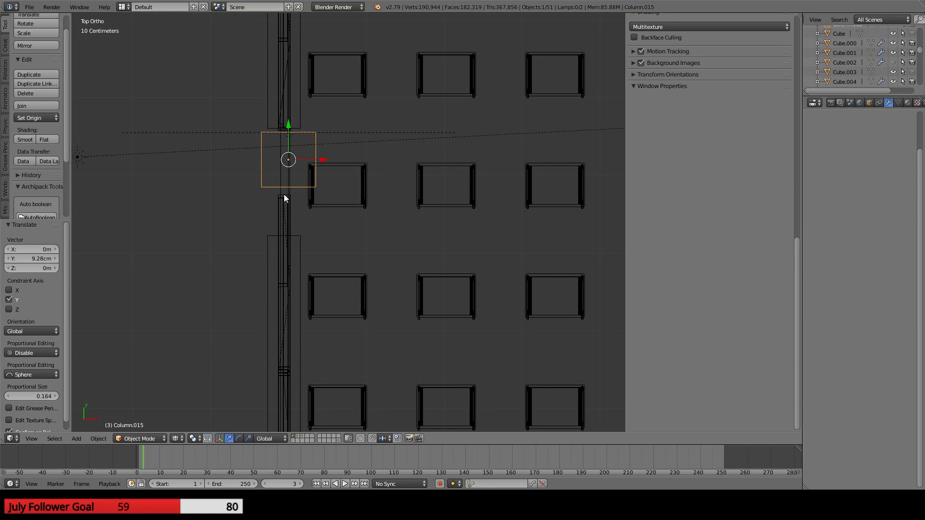
- Move the upper and lower windows directly behind the middle column about 8.16 cm along the Y axis
right_click(284, 198)
key(ctrl+KP_3)
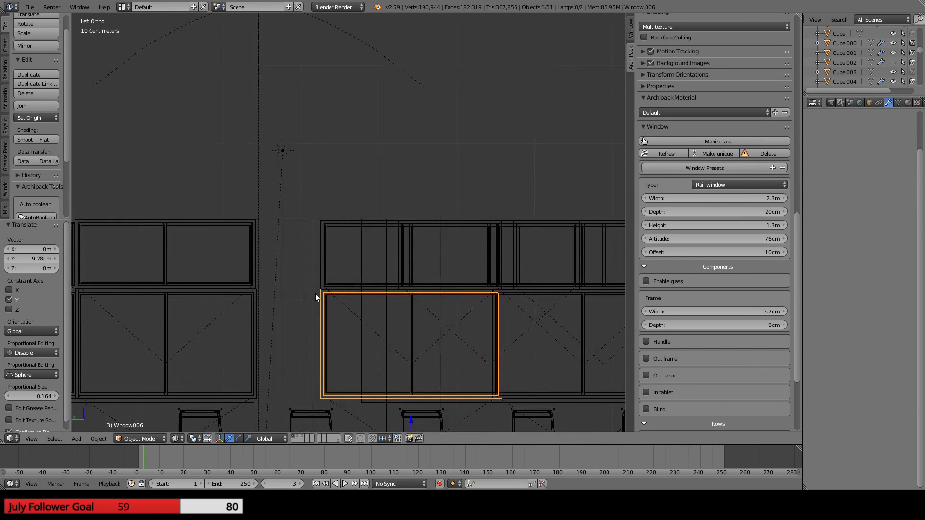
shift+middle_drag(316, 295, 310, 149)
scroll(313, 140, up, 4)
shift+middle_drag(320, 118, 314, 182)
scroll(389, 335, down, 2)
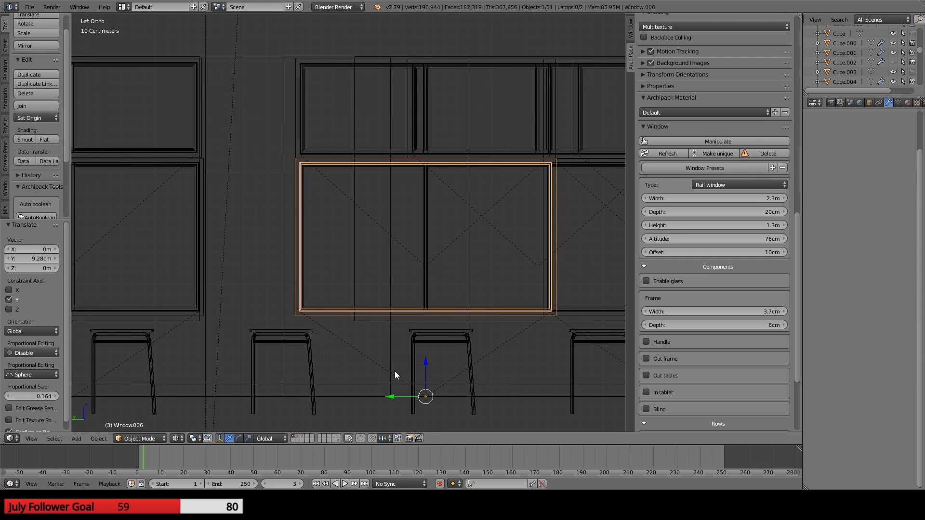
right_click(311, 157)
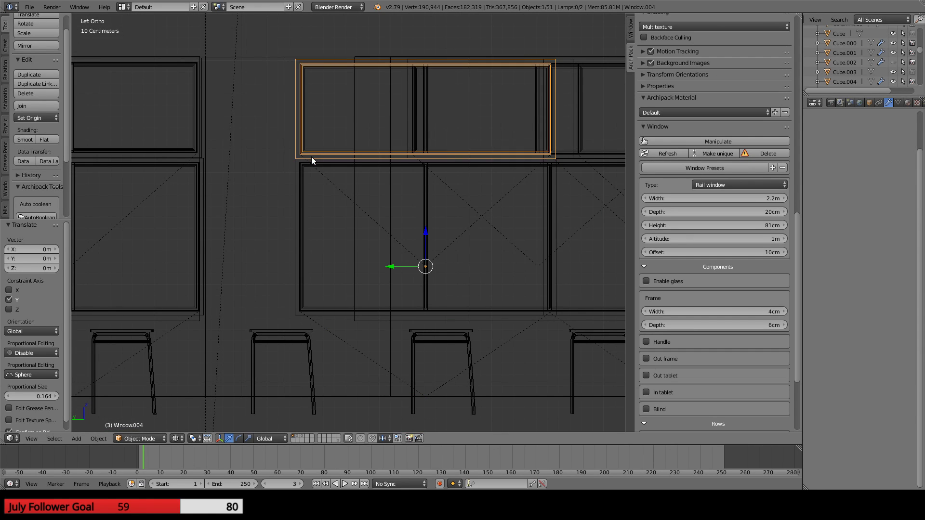
shift+right_click(311, 161)
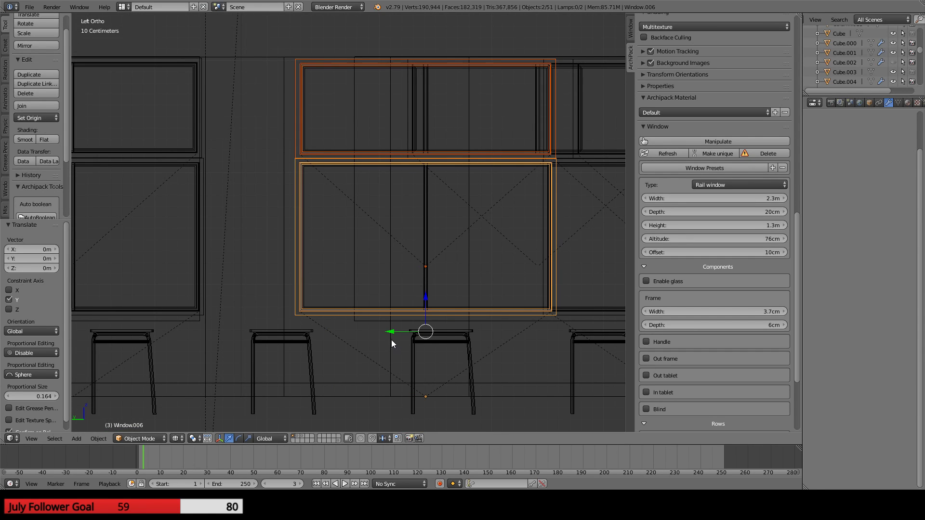
drag(390, 334, 380, 332)
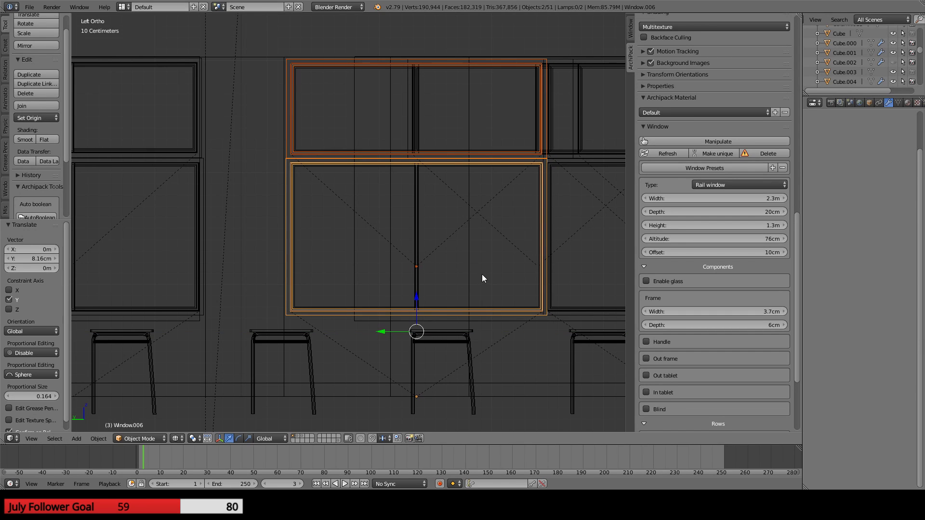
- Examine the joint between the shifted window pair and its neighbours, and compare the room with the reference image in the camera view
shift+middle_drag(608, 226, 403, 252)
scroll(403, 252, up, 6)
scroll(403, 255, up, 1)
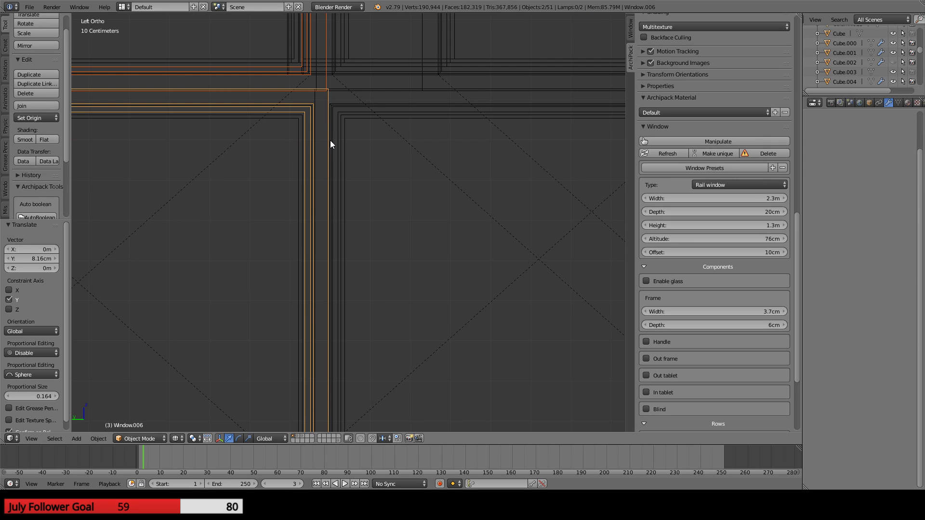
scroll(331, 140, down, 6)
scroll(338, 140, down, 2)
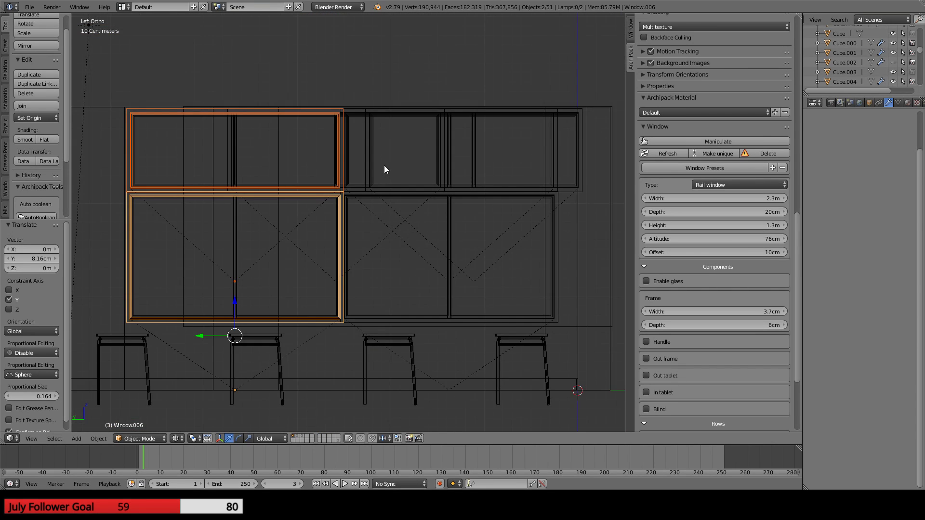
middle_drag(388, 170, 357, 206)
key(KP_0)
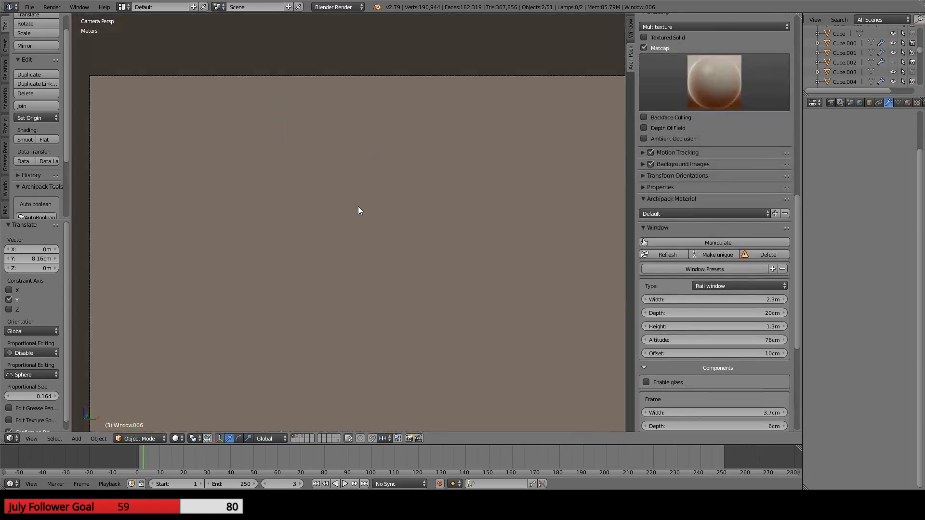
scroll(358, 206, down, 3)
scroll(339, 241, up, 2)
scroll(351, 228, up, 2)
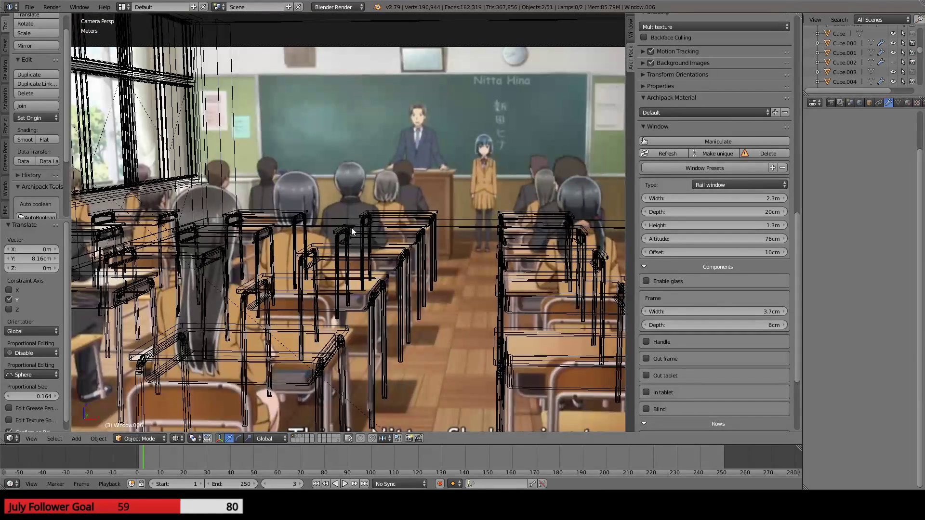
scroll(409, 235, down, 3)
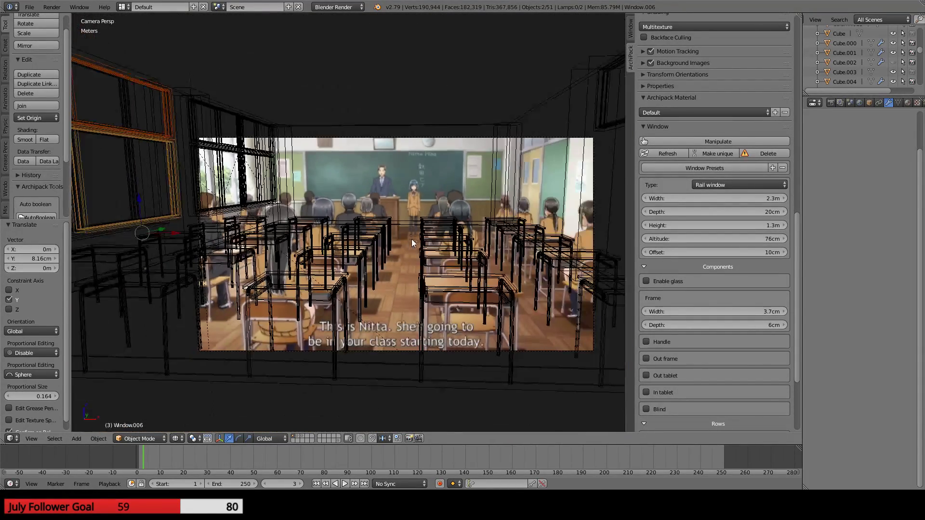
- Move the camera about 1.52 m along the Y axis to bring the front wall closer to the reference image
right_click(421, 139)
key(g)
key(y)
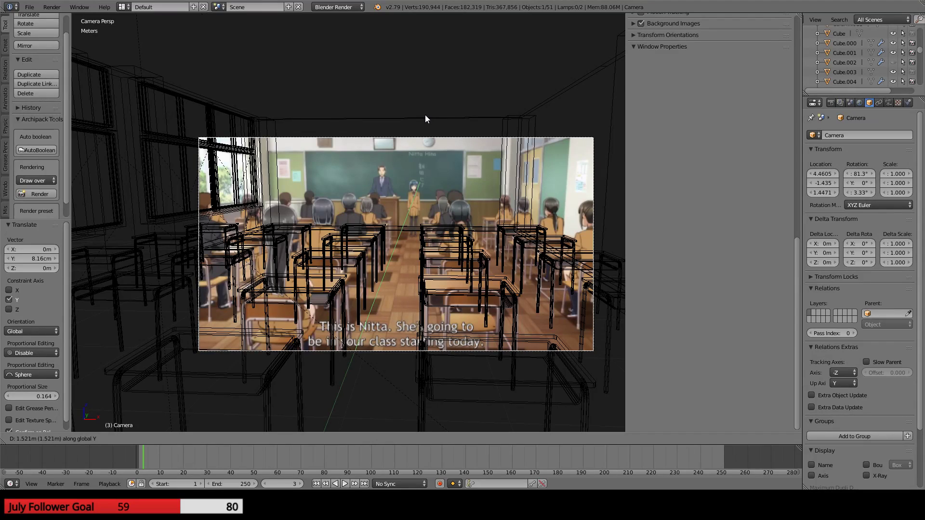
click(425, 115)
- Check the column and desk alignment against the reference, and move the camera about another 18.3 cm along the Y axis
scroll(402, 180, up, 5)
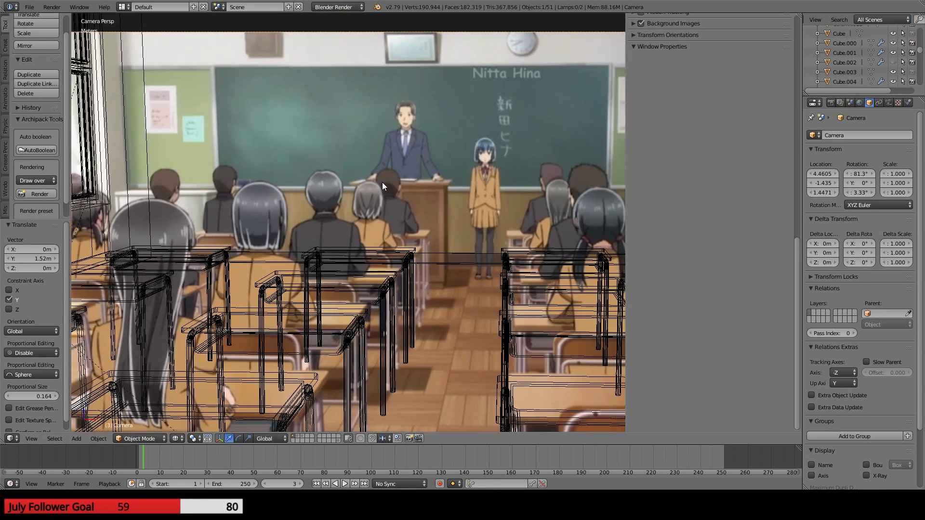
shift+middle_drag(382, 183, 199, 240)
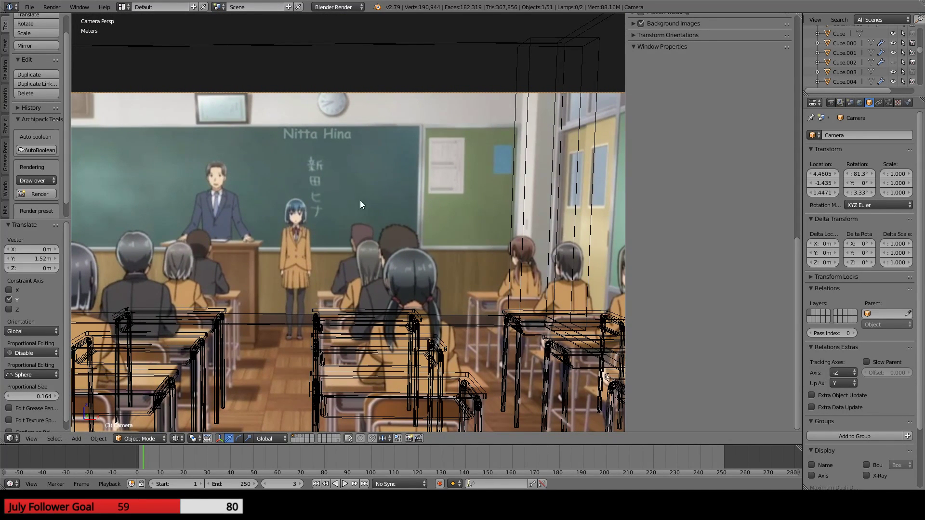
scroll(514, 161, down, 3)
shift+middle_drag(334, 285, 380, 237)
scroll(375, 242, up, 3)
scroll(374, 242, down, 5)
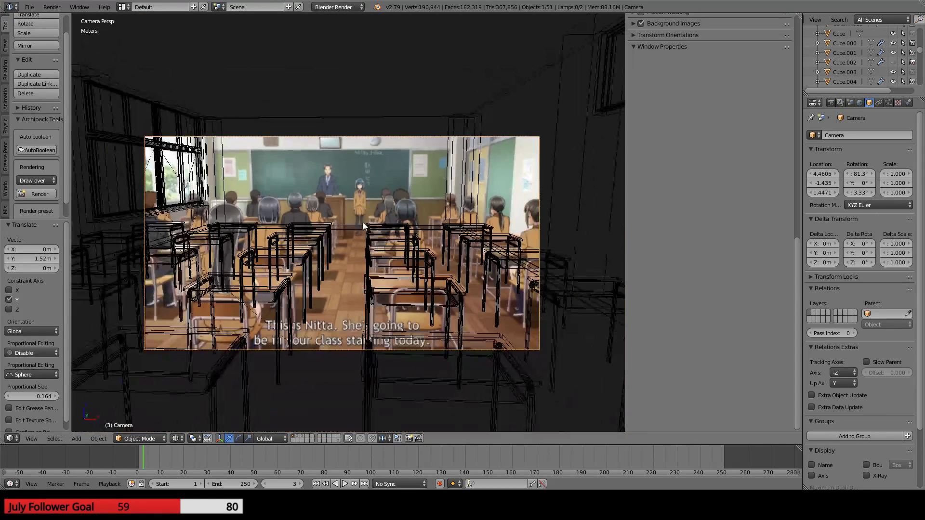
key(g)
key(y)
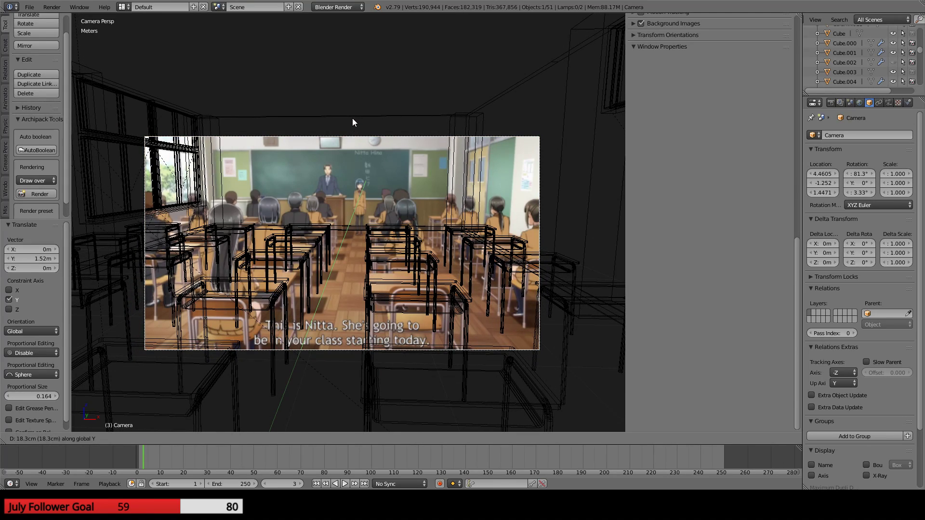
click(351, 123)
- Move the desk array about 1.59 m along the Y axis to line it up with the desks in the reference image
scroll(356, 179, up, 3)
scroll(358, 193, down, 2)
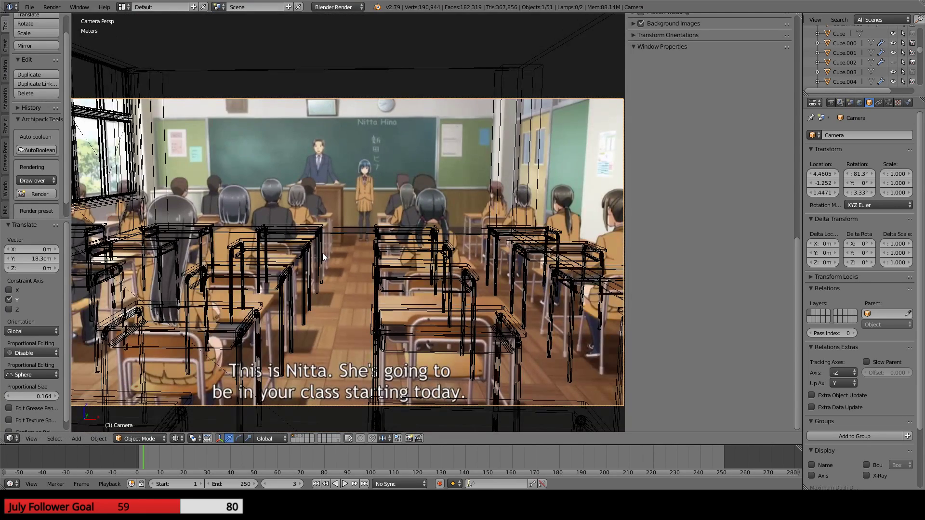
right_click(317, 239)
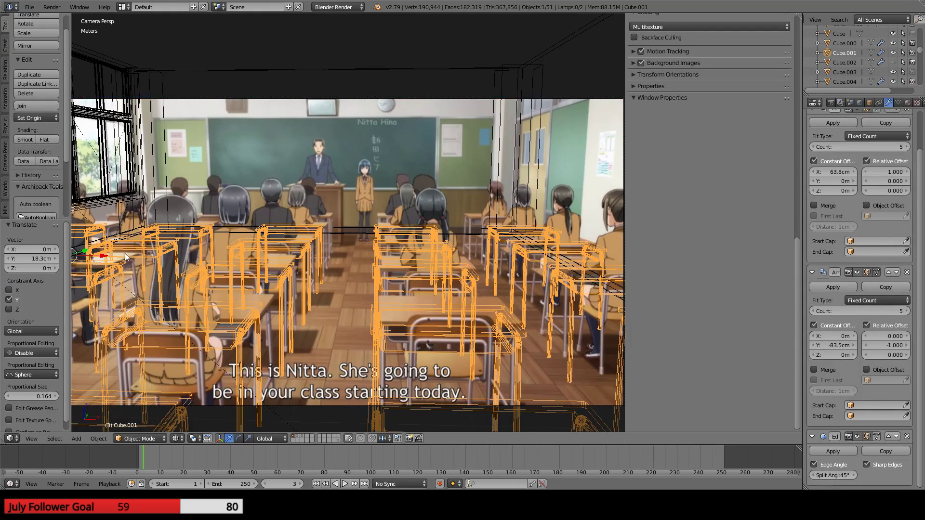
drag(84, 252, 134, 218)
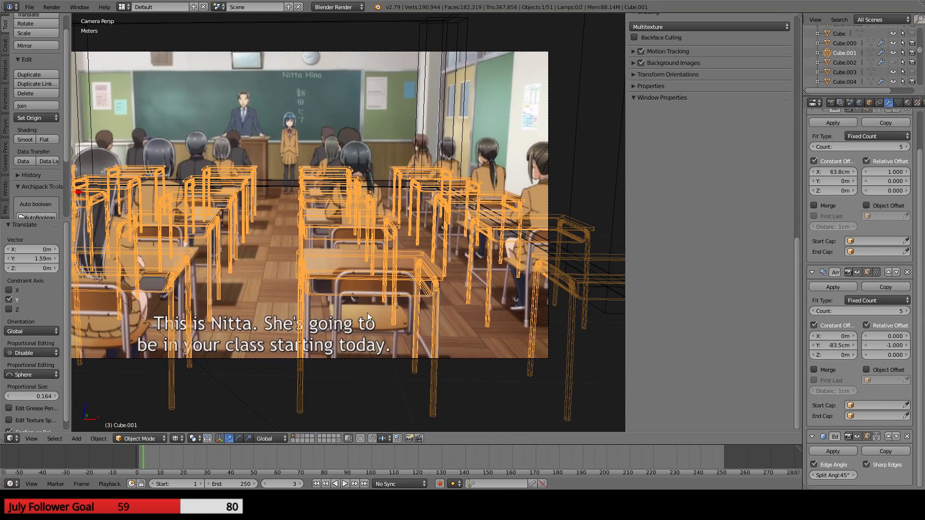
- Examine the desk rows against the reference image, and inspect the desks' placement in the room from outside the camera view
scroll(367, 313, up, 5)
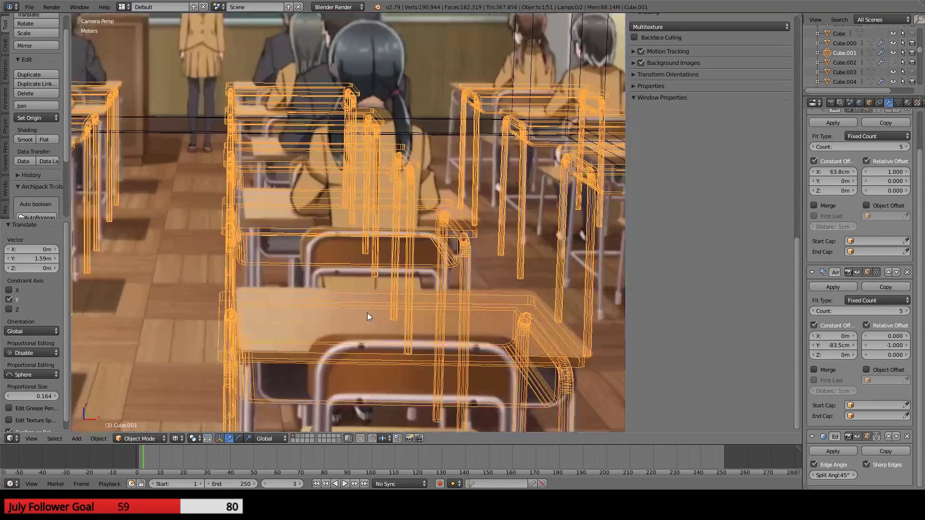
scroll(366, 314, down, 5)
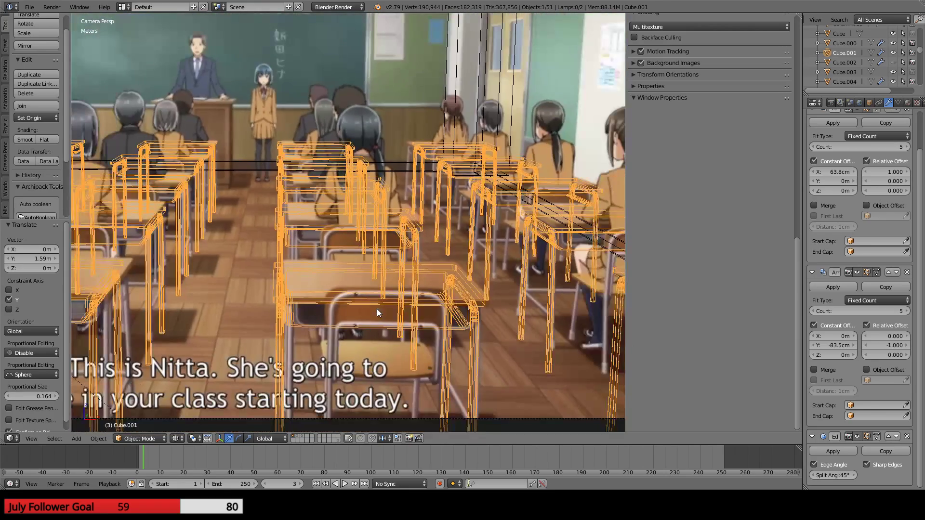
shift+middle_drag(296, 286, 530, 285)
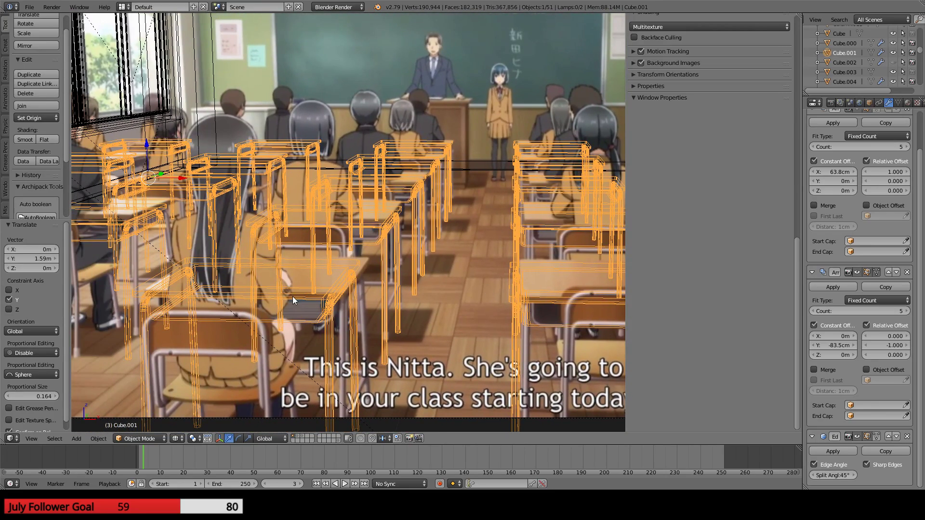
scroll(292, 301, up, 3)
scroll(292, 306, down, 3)
scroll(236, 292, down, 3)
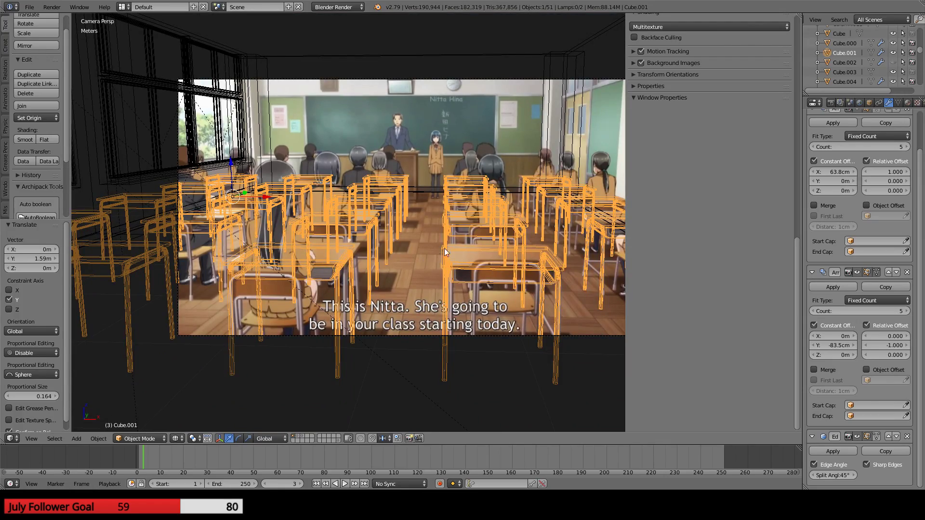
key(KP_0)
middle_drag(438, 260, 395, 299)
shift+middle_drag(396, 187, 111, 291)
scroll(250, 333, down, 5)
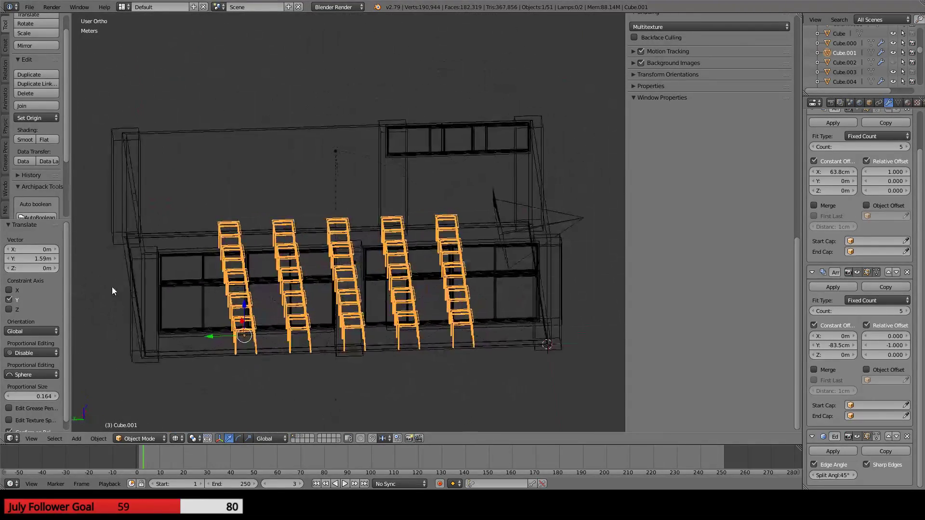
scroll(396, 189, up, 4)
middle_drag(395, 189, 401, 220)
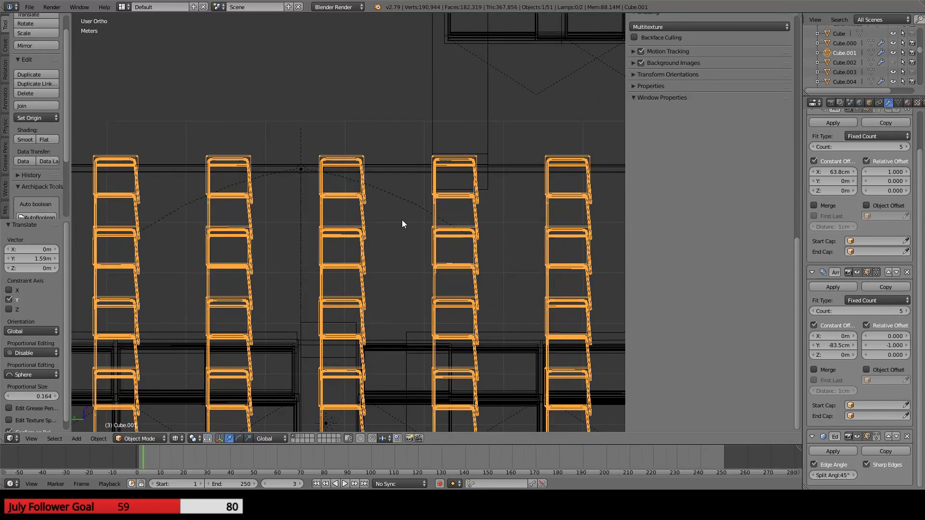
- Move the middle column of the wall opposite the long window wall about 1.6 m along the Y axis, roughly level with the other middle column
key(KP_7)
scroll(402, 220, down, 4)
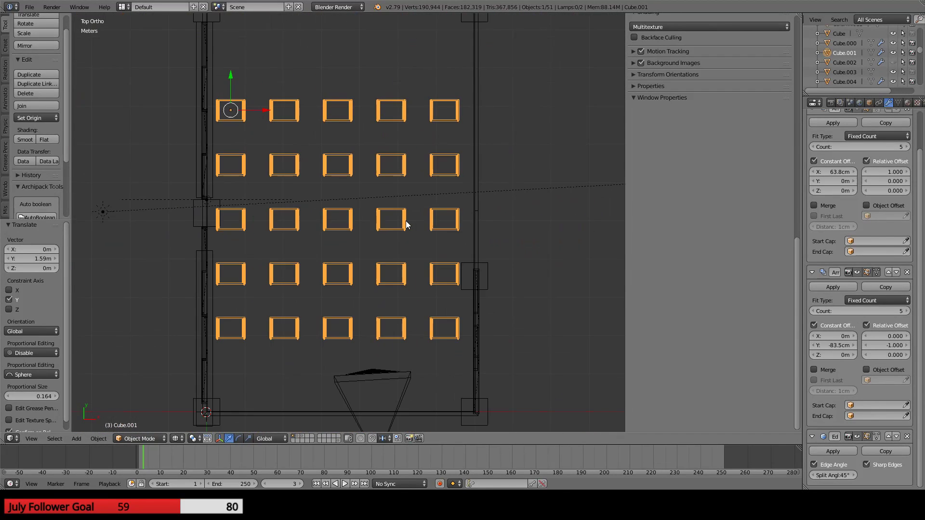
right_click(191, 215)
right_click(481, 268)
key(g)
key(y)
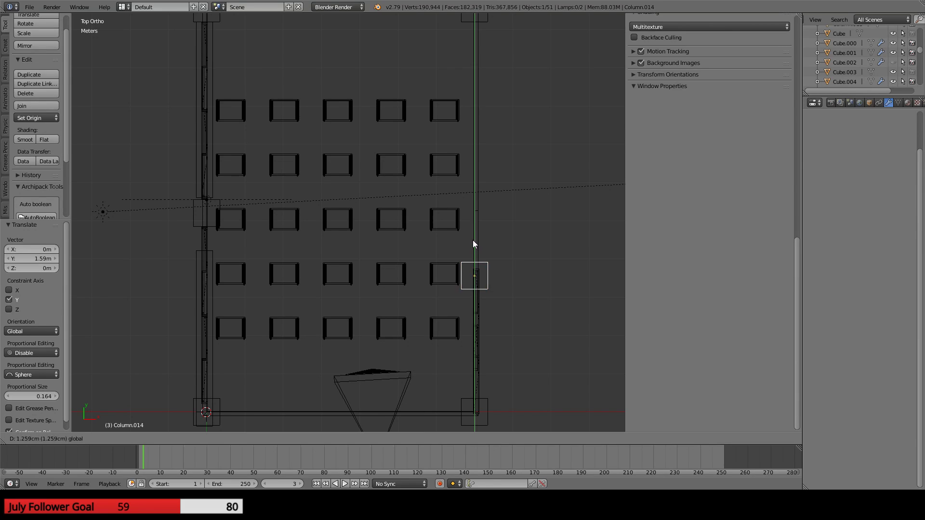
click(483, 180)
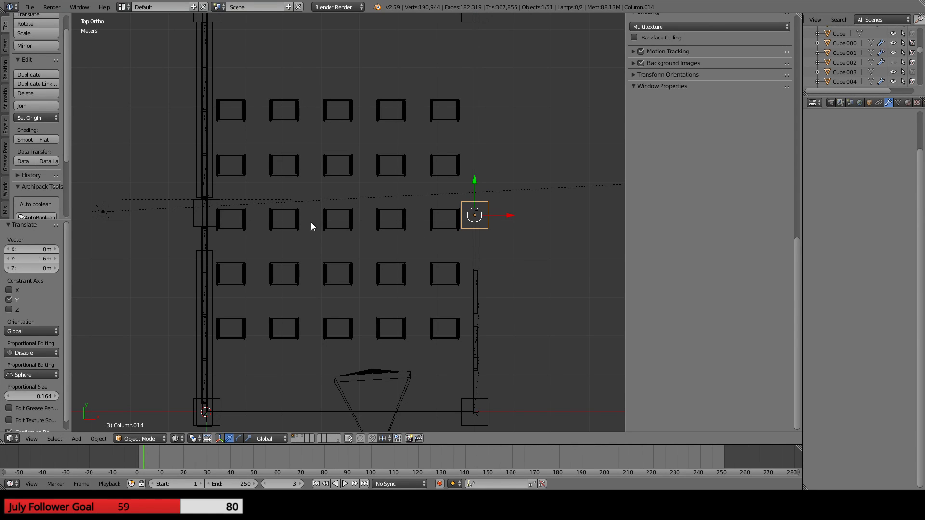
- Check the window wall's middle column against the midpoint between that wall's two corner columns in the top view
scroll(412, 184, down, 2)
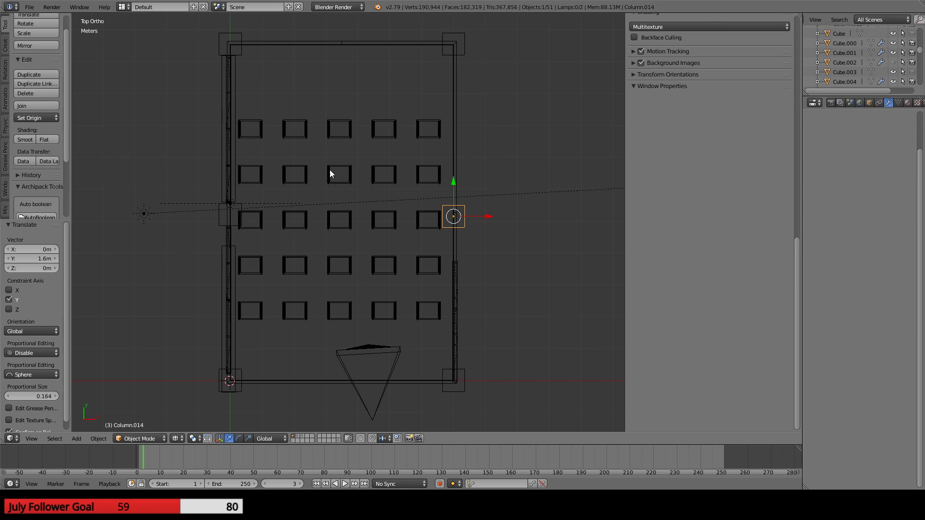
shift+middle_drag(244, 106, 288, 149)
right_click(270, 116)
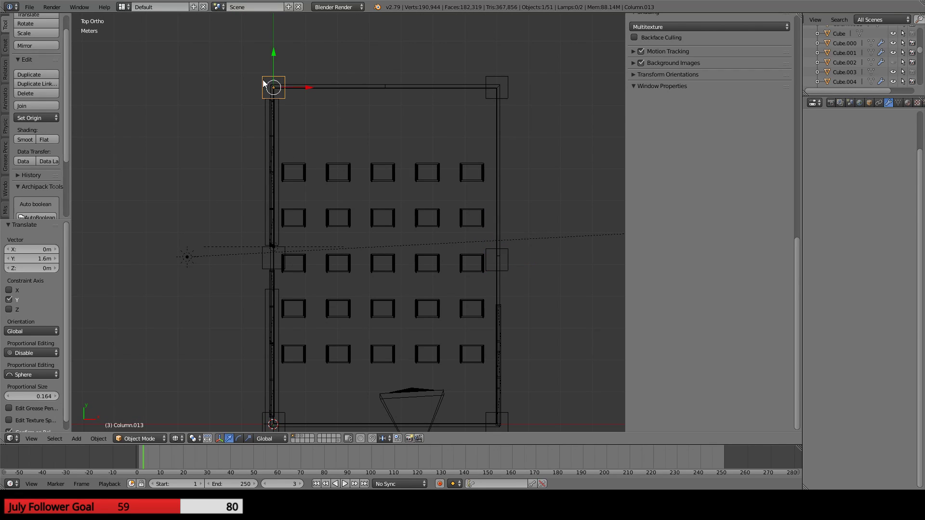
shift+middle_drag(319, 259, 365, 60)
shift+right_click(308, 231)
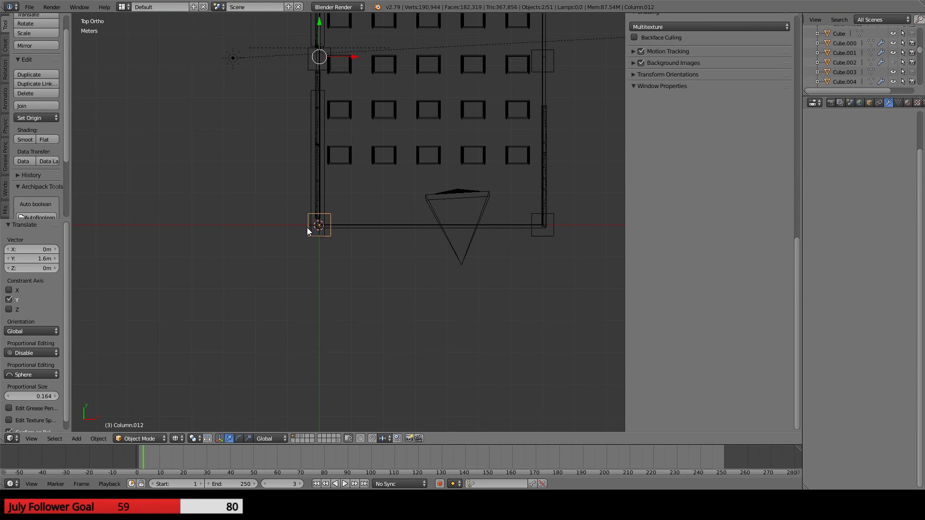
key(shift+s)
scroll(333, 230, up, 5)
- Examine the lower window beside the near corner column at an angle and from above
right_click(310, 212)
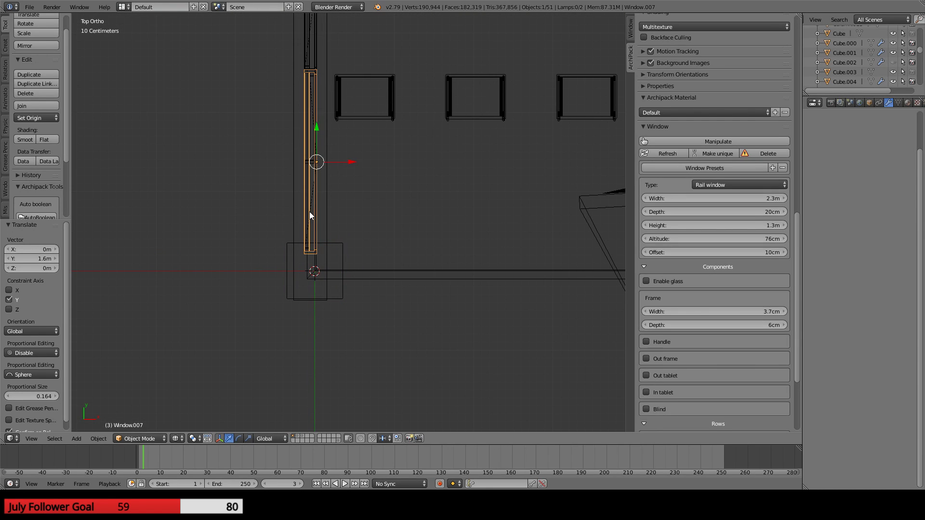
middle_drag(309, 212, 404, 166)
scroll(397, 224, up, 4)
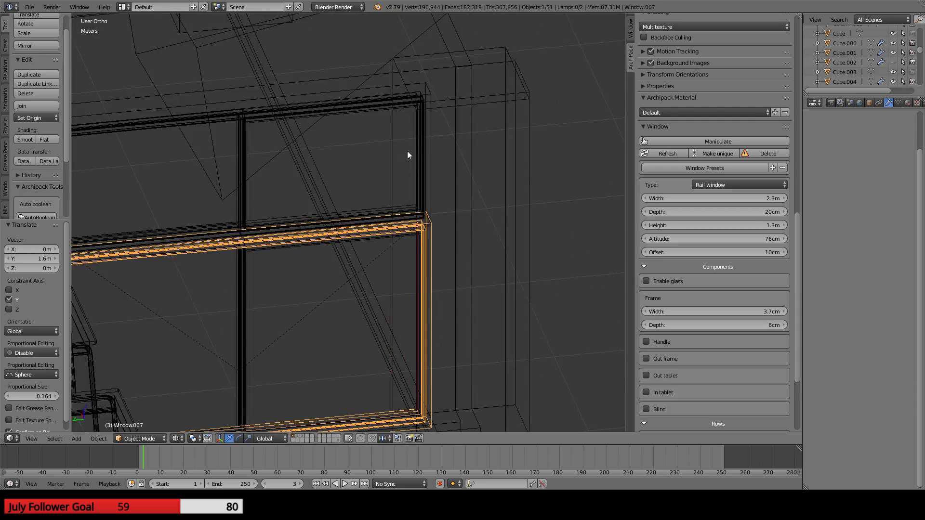
scroll(407, 153, down, 4)
middle_drag(392, 97, 249, 291)
key(KP_7)
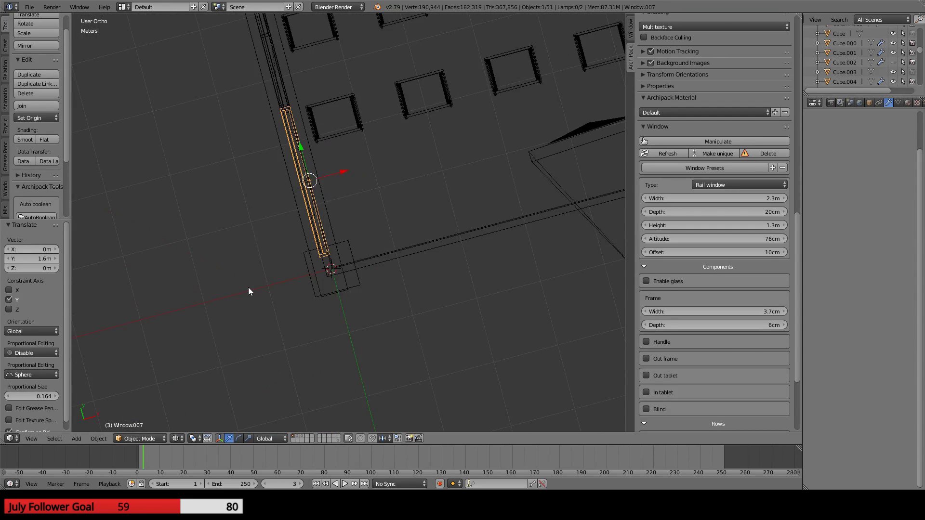
scroll(247, 287, up, 2)
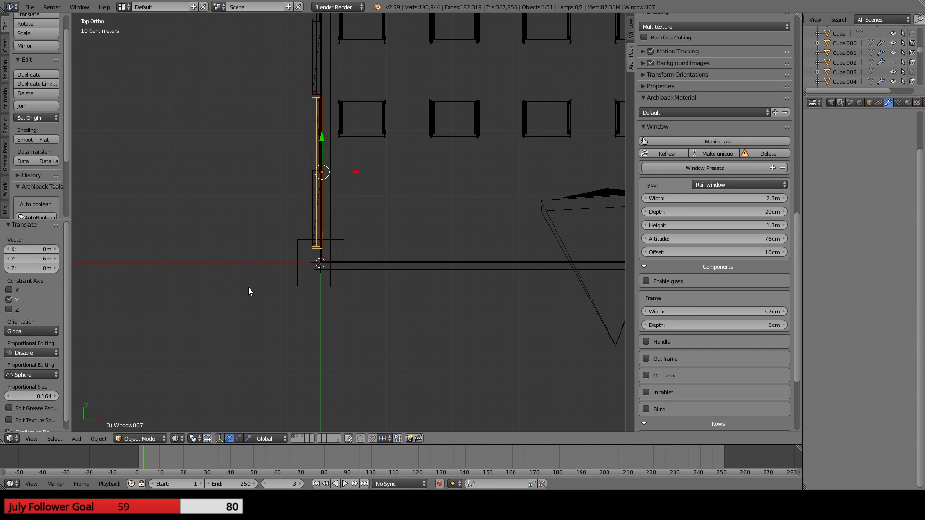
scroll(354, 185, down, 5)
scroll(432, 170, up, 2)
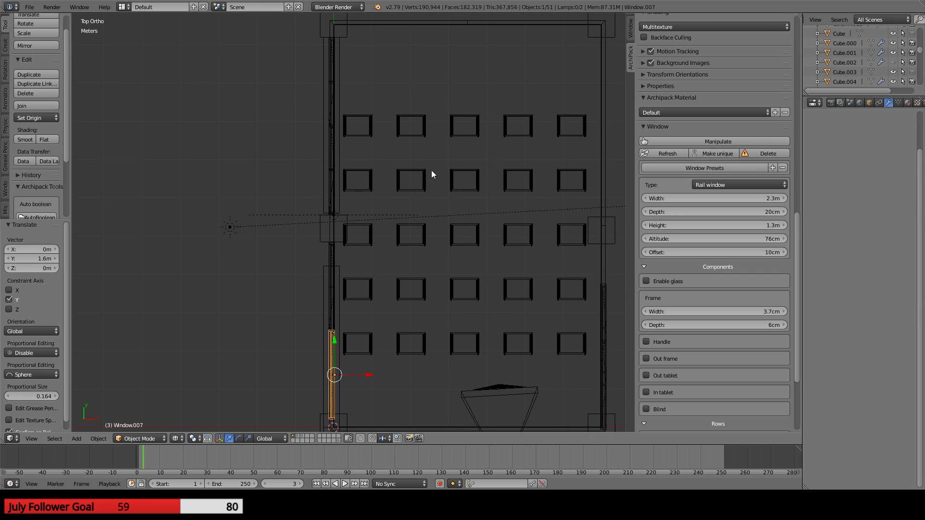
- Select both corner columns of the window wall and compare their shared center with the middle column's position
shift+middle_drag(432, 169, 404, 222)
right_click(299, 63)
shift+middle_drag(389, 265, 391, 110)
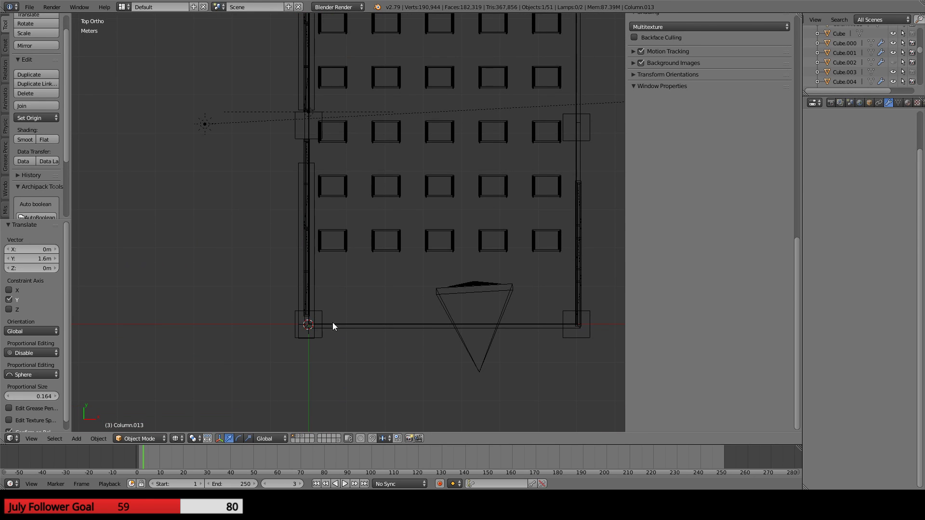
shift+right_click(317, 338)
shift+scroll(377, 232, up, 4)
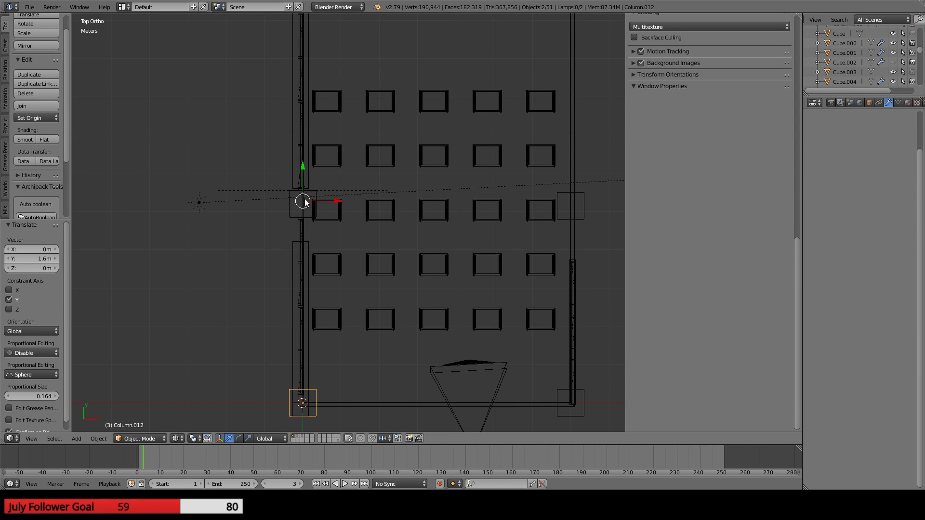
- Set the length of the room's Wall 2 to 10.6 m
shift+scroll(336, 272, up, 3)
shift+scroll(336, 273, up, 1)
right_click(329, 168)
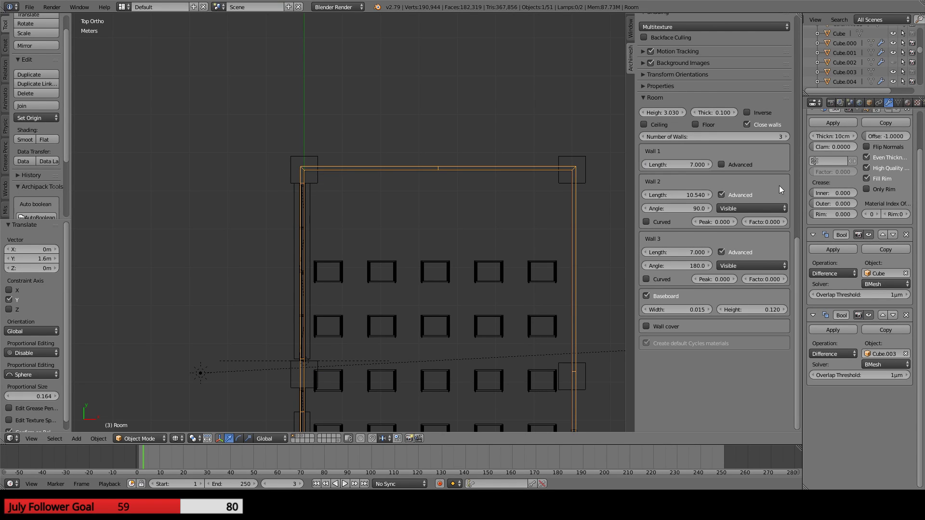
drag(686, 194, 690, 195)
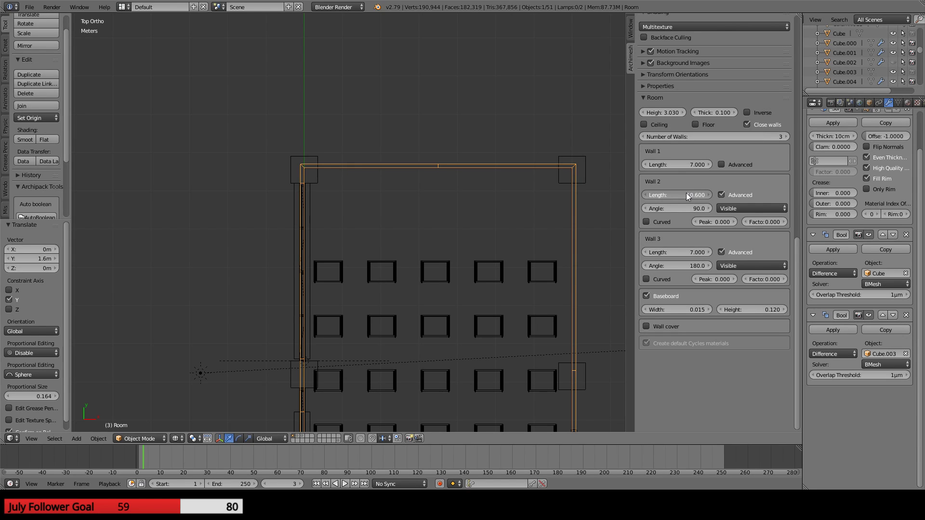
ctrl+scroll(687, 193, up, 5)
ctrl+scroll(687, 193, down, 8)
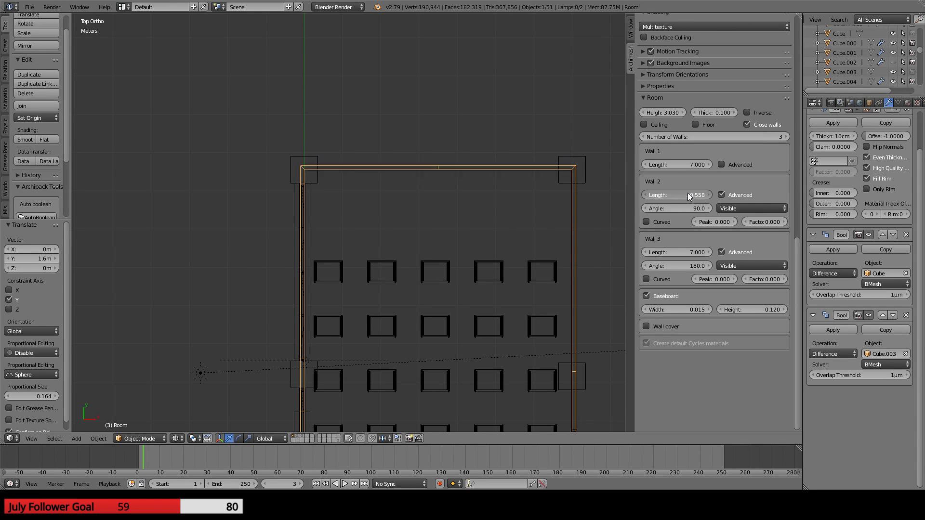
ctrl+scroll(686, 193, up, 3)
ctrl+scroll(686, 194, up, 4)
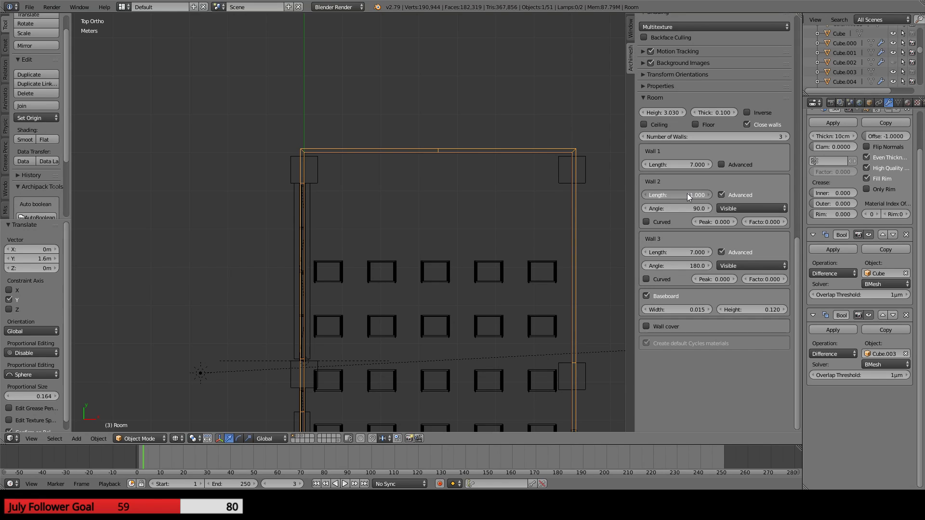
ctrl+scroll(688, 193, down, 4)
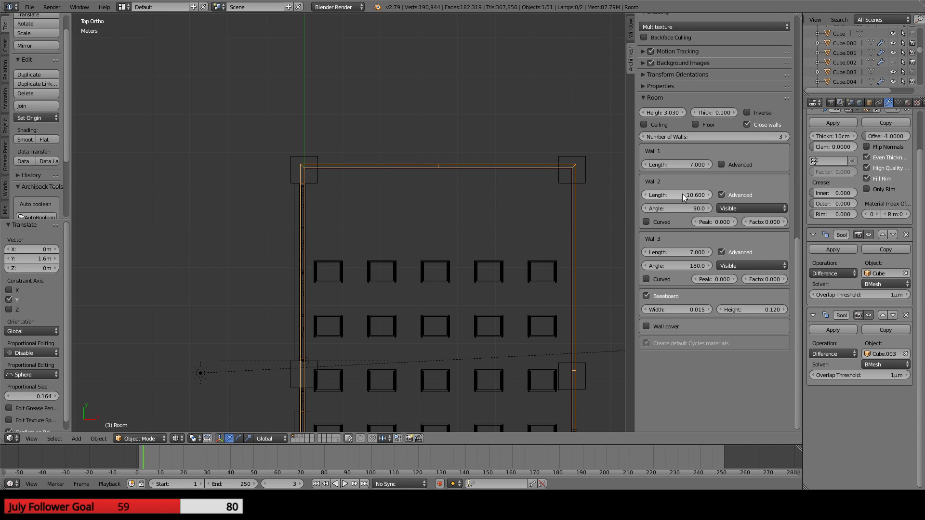
- Move the two far corner columns together about 4.78 cm along the Y axis toward the end wall
right_click(294, 163)
shift+right_click(578, 162)
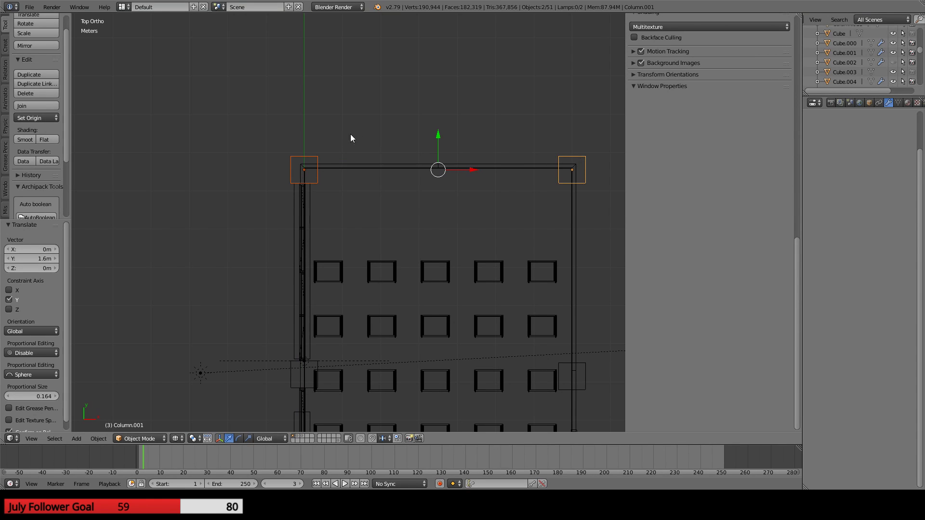
drag(438, 139, 424, 159)
- Recheck the window wall's middle column against the midpoint between the near corner column and the shifted far corner column
shift+middle_drag(390, 280, 443, 45)
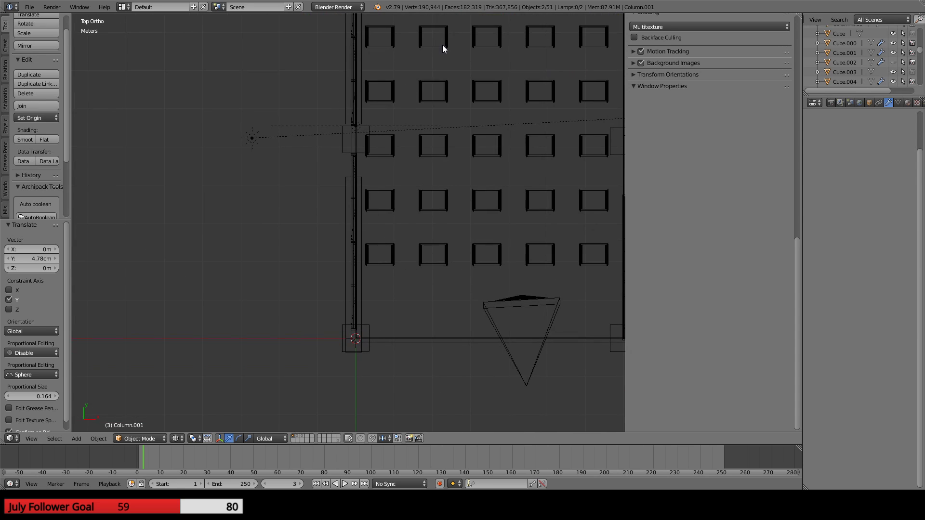
shift+middle_drag(399, 156, 371, 198)
right_click(324, 387)
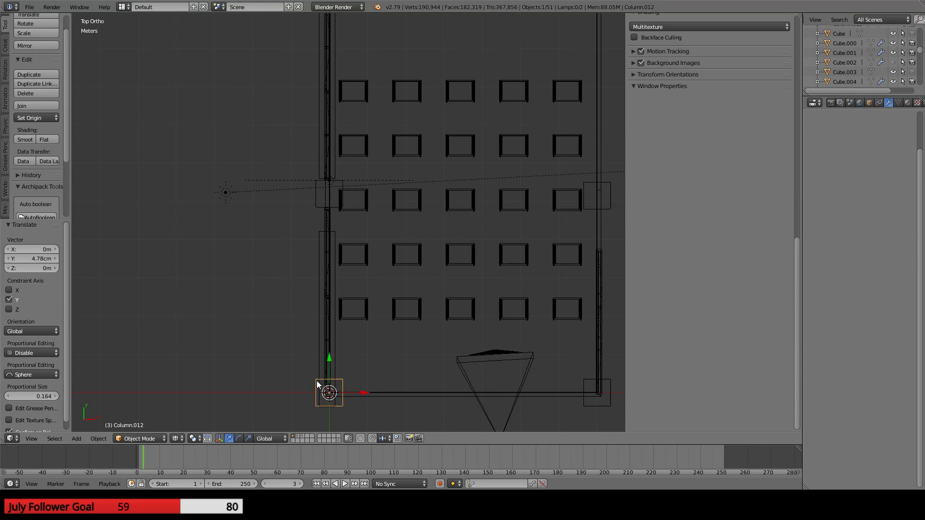
shift+middle_drag(361, 167, 364, 307)
shift+right_click(317, 114)
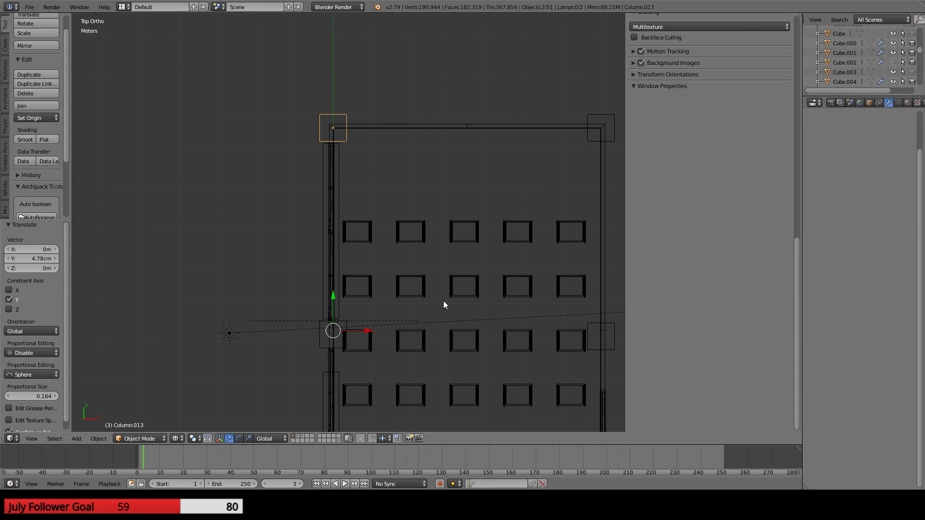
shift+middle_drag(444, 302, 444, 137)
shift+middle_drag(379, 120, 393, 253)
- Lengthen the room's Wall 2 to 10.7 m
scroll(353, 150, up, 3)
shift+middle_drag(420, 84, 406, 221)
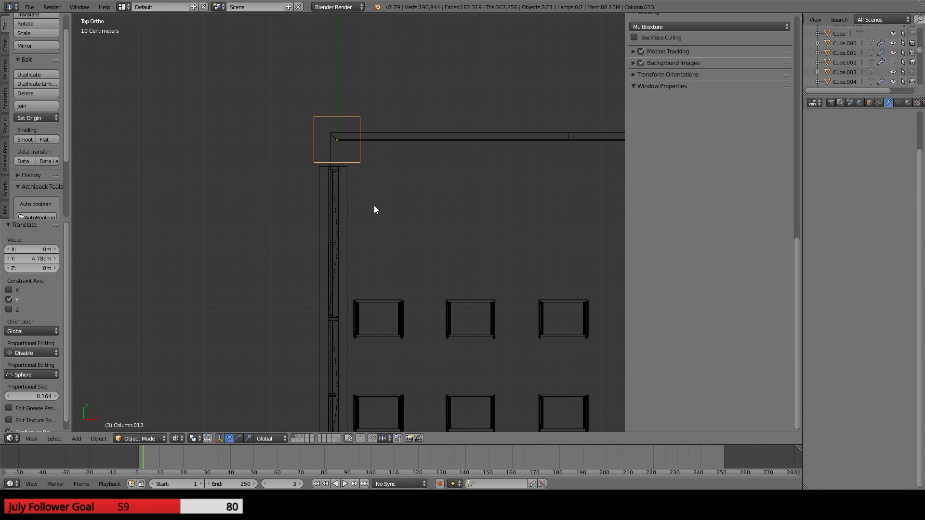
right_click(443, 135)
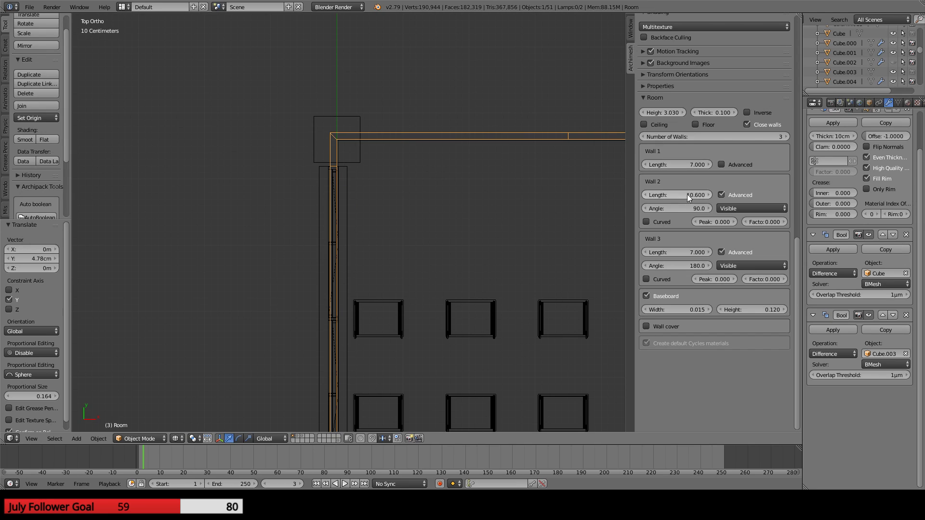
drag(687, 195, 703, 200)
ctrl+scroll(689, 195, down, 4)
scroll(527, 195, down, 2)
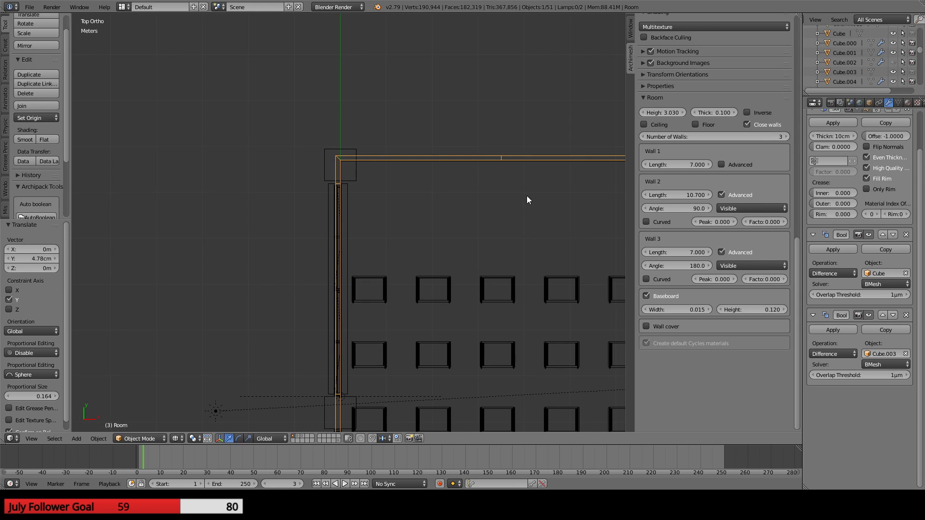
- Move both far corner columns another 10 cm along the Y axis to center them on the end wall
right_click(374, 159)
shift+middle_drag(402, 165, 263, 159)
shift+right_click(438, 144)
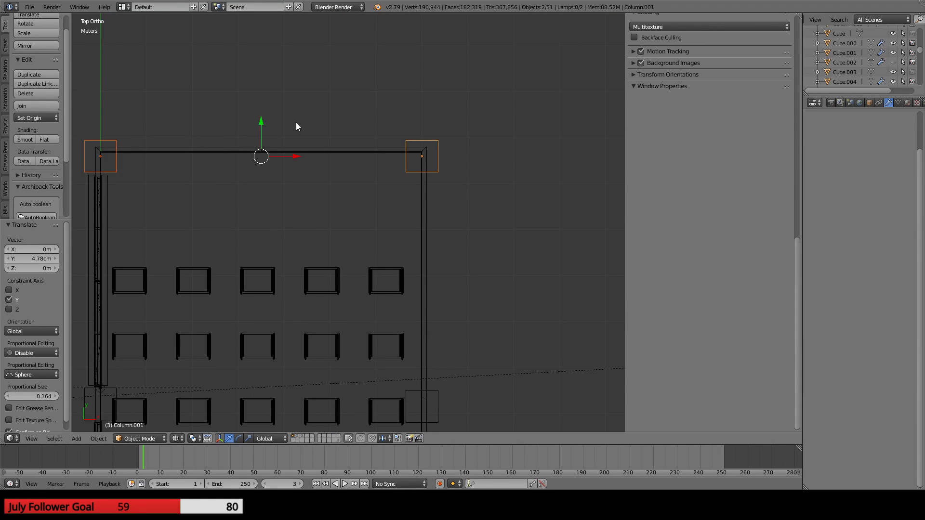
key(g)
key(y)
click(273, 96)
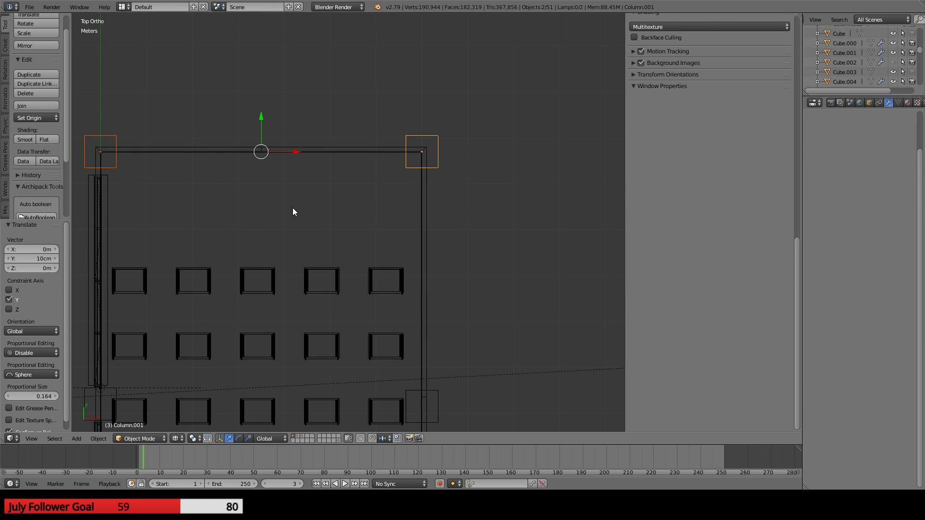
- Move the far window group's four windows and their cutting cube about 13.1 cm along the Y axis, up to the far corner column
shift+middle_drag(300, 255, 463, 13)
shift+middle_drag(317, 135, 290, 260)
scroll(297, 239, up, 5)
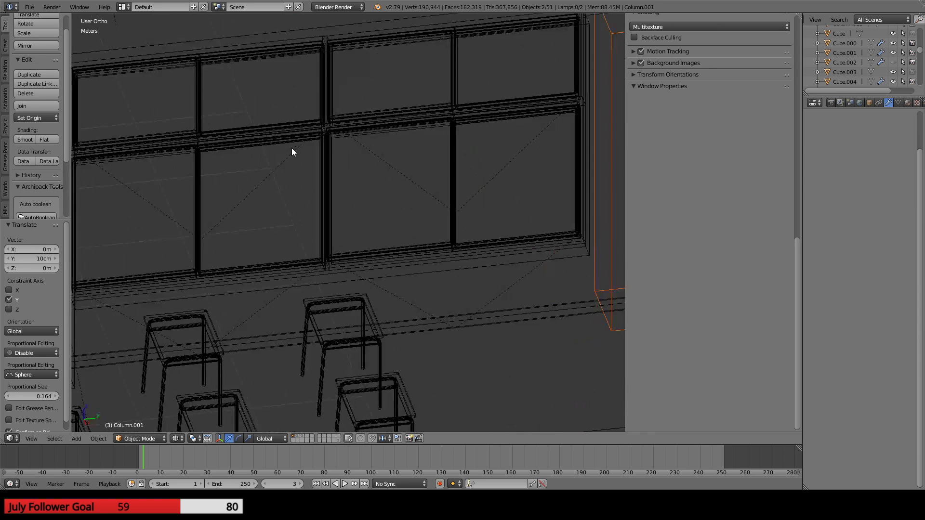
right_click(291, 135)
shift+right_click(301, 145)
shift+right_click(350, 138)
shift+right_click(360, 120)
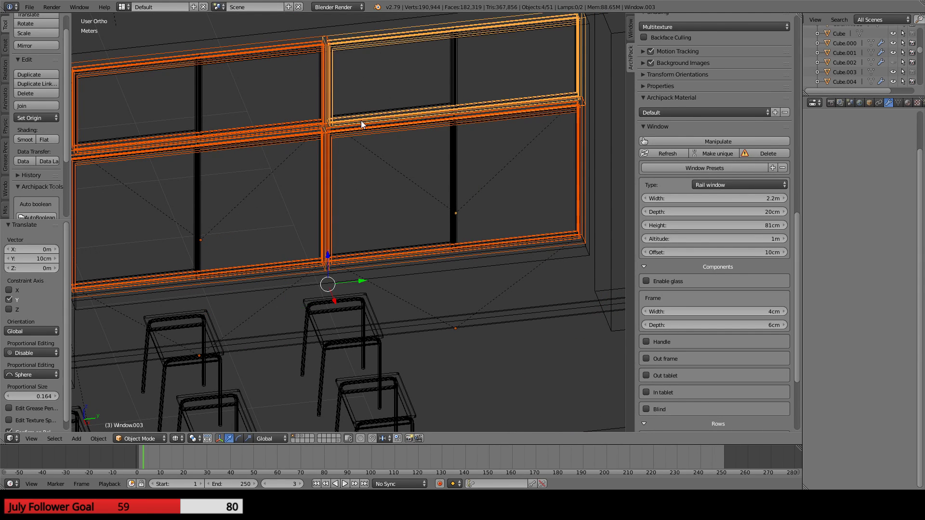
shift+middle_drag(237, 128, 328, 216)
shift+right_click(245, 137)
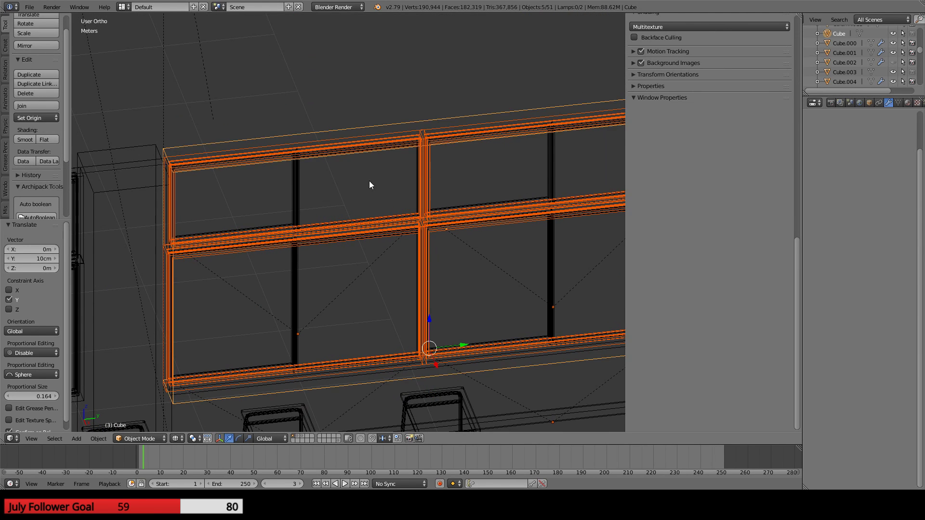
shift+middle_drag(369, 195, 59, 273)
shift+middle_drag(469, 289, 587, 103)
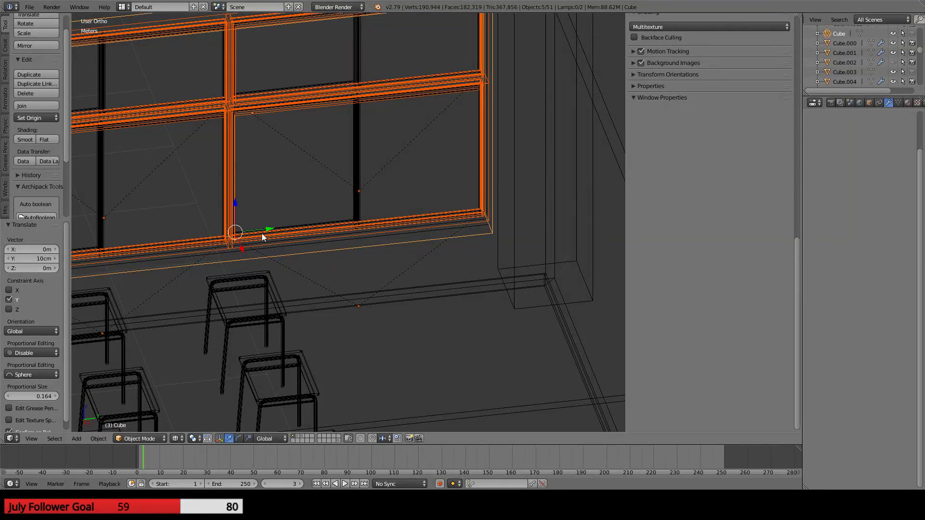
key(KP_7)
shift+middle_drag(194, 198, 334, 289)
key(g)
key(y)
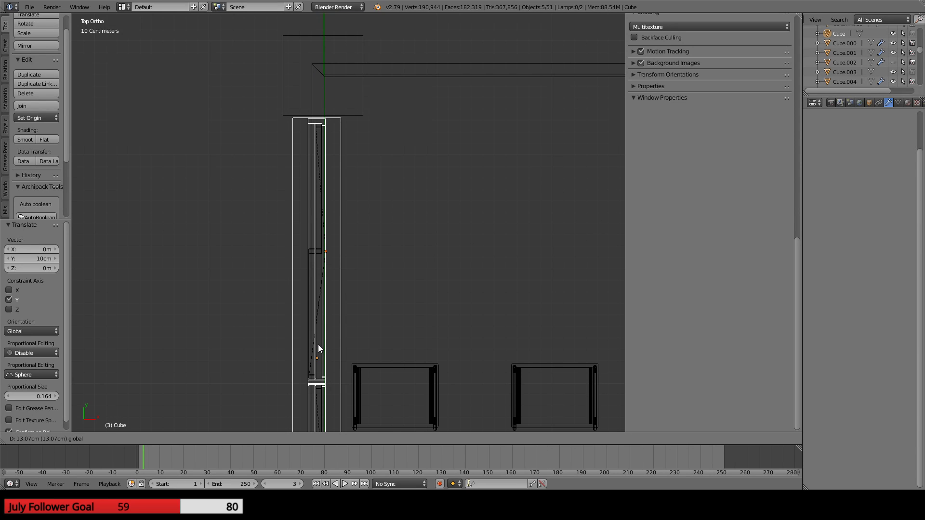
click(317, 345)
scroll(335, 326, down, 2)
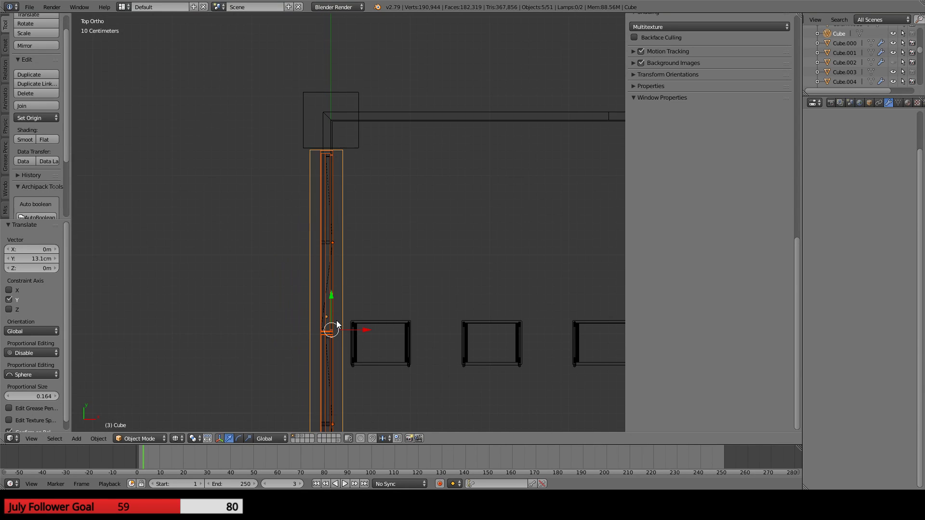
- Move the window wall's middle column about 12.4 cm along the Y axis toward the far window group
shift+middle_drag(384, 372, 434, 109)
scroll(421, 245, down, 1)
shift+middle_drag(440, 318, 430, 267)
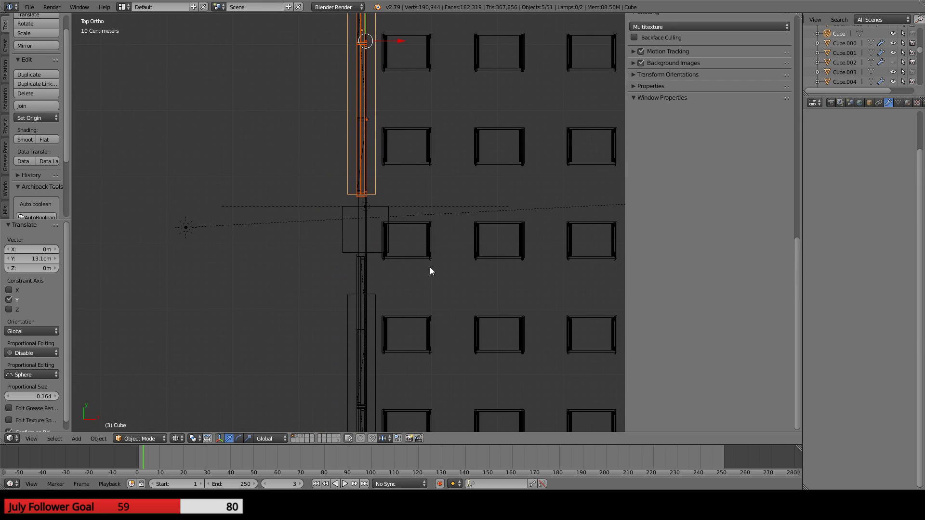
right_click(348, 207)
key(g)
key(y)
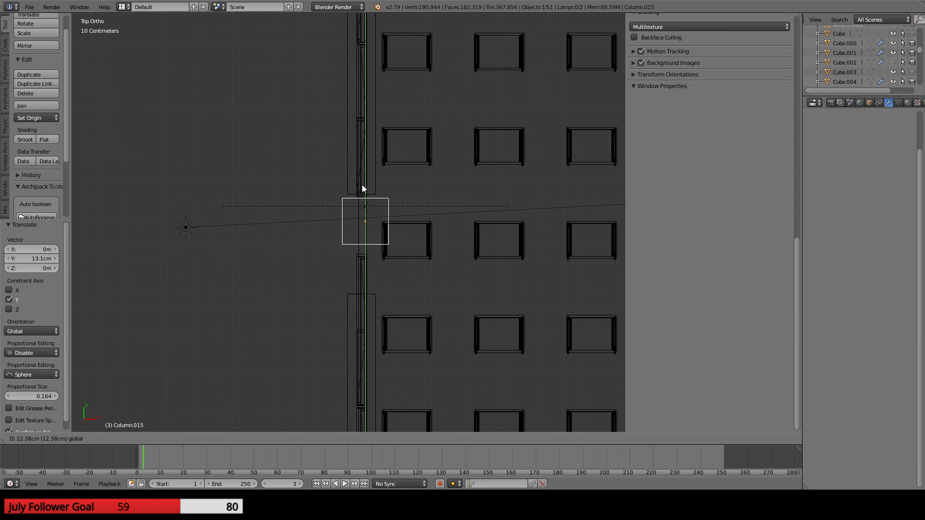
click(362, 185)
- Move the near window group's four windows about 13.1 cm along the Y axis toward the window wall's middle column
shift+scroll(400, 367, down, 5)
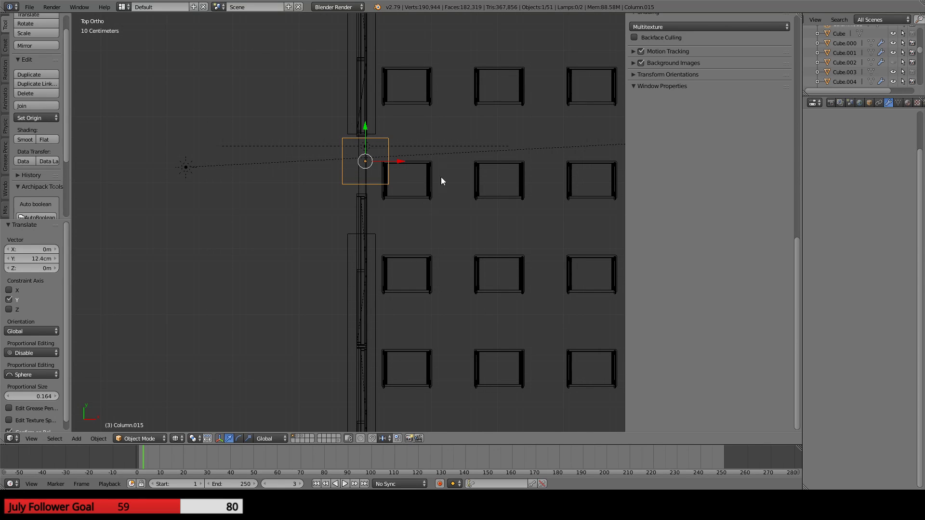
shift+scroll(441, 180, down, 8)
middle_drag(361, 120, 295, 259)
scroll(360, 289, up, 4)
right_click(507, 344)
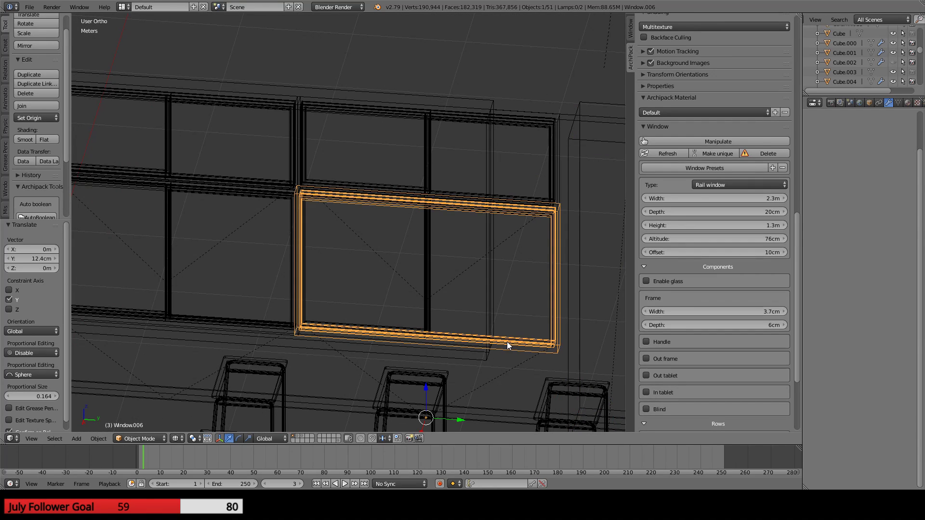
shift+right_click(496, 199)
shift+right_click(206, 184)
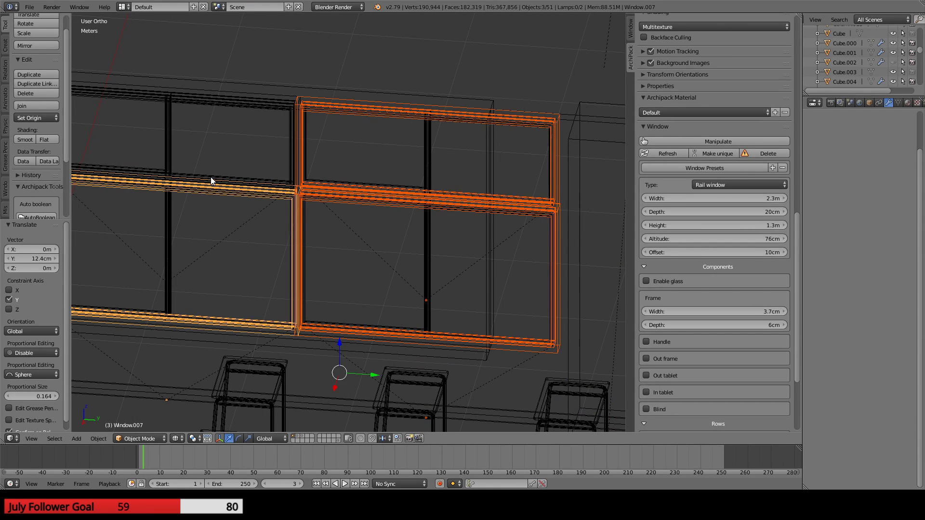
shift+right_click(212, 181)
scroll(184, 230, down, 2)
middle_drag(189, 239, 267, 291)
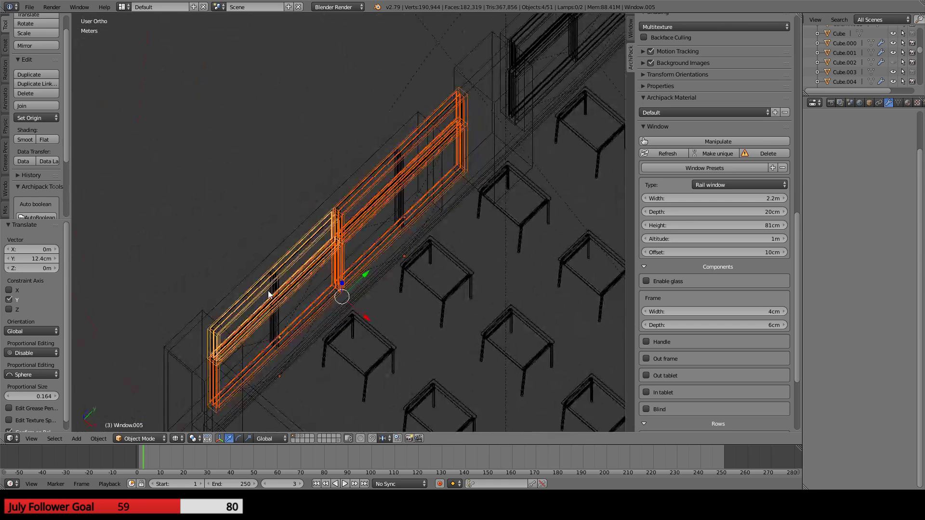
key(KP_7)
scroll(268, 290, down, 2)
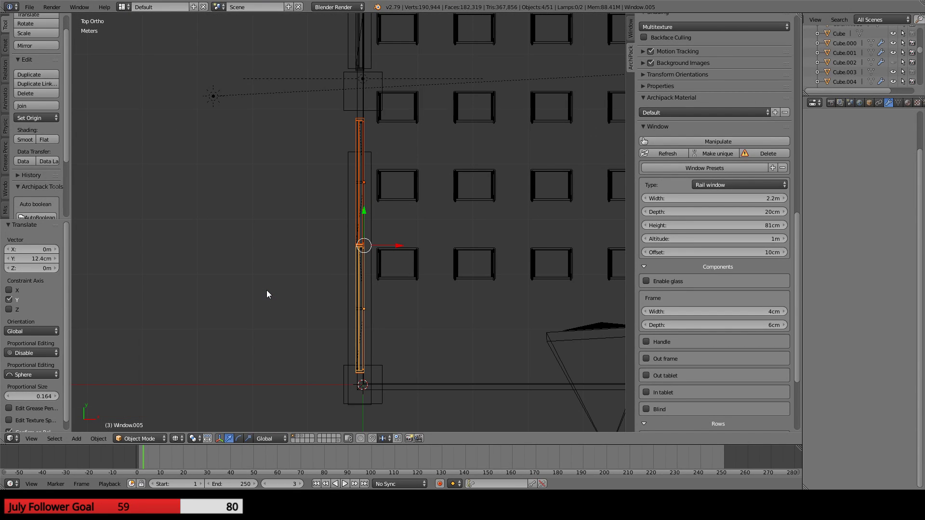
drag(365, 214, 355, 208)
- Compare the gaps between the near window group and the columns at both of its ends
shift+middle_drag(383, 186, 389, 284)
scroll(388, 280, up, 4)
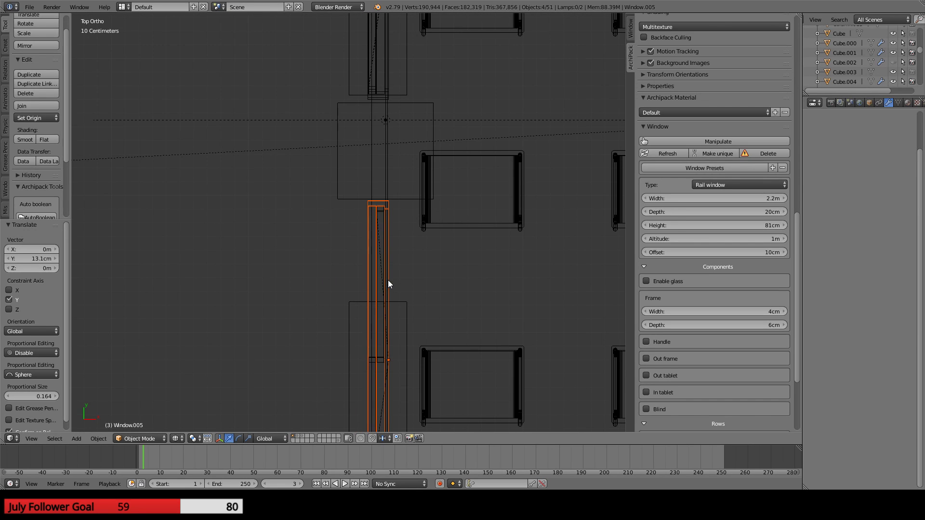
shift+middle_drag(444, 372, 447, 128)
shift+middle_drag(452, 353, 452, 101)
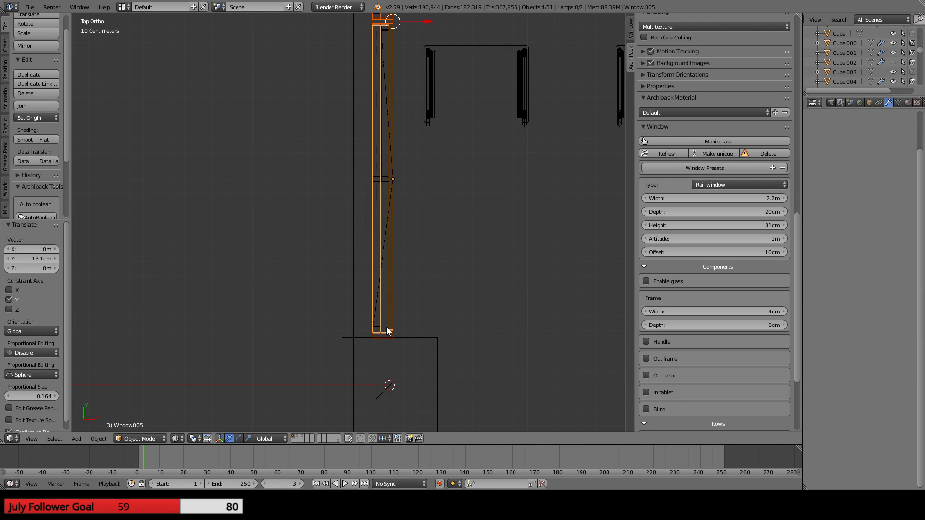
shift+middle_drag(452, 160, 435, 422)
shift+middle_drag(428, 184, 422, 419)
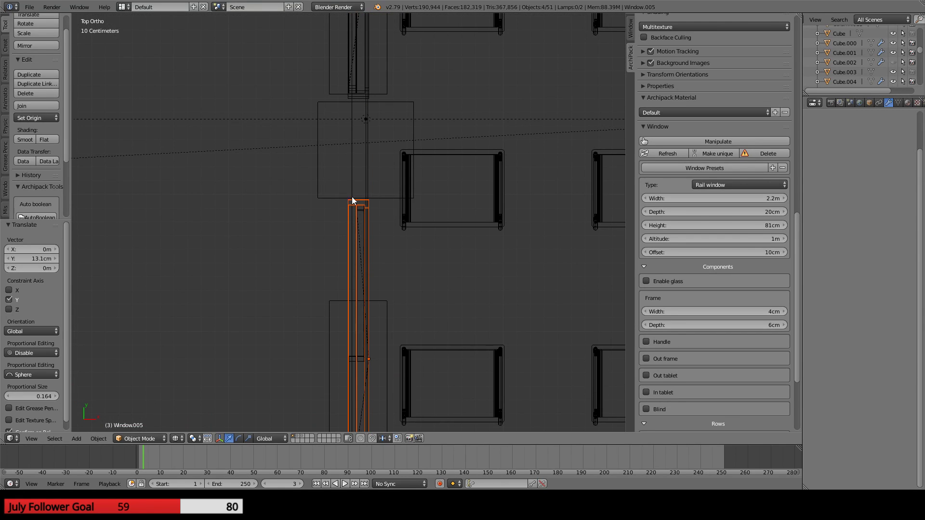
shift+middle_drag(414, 160, 383, 356)
- Lengthen the room's Wall 2 to 10.8 m
scroll(398, 269, down, 5)
shift+middle_drag(459, 141, 436, 388)
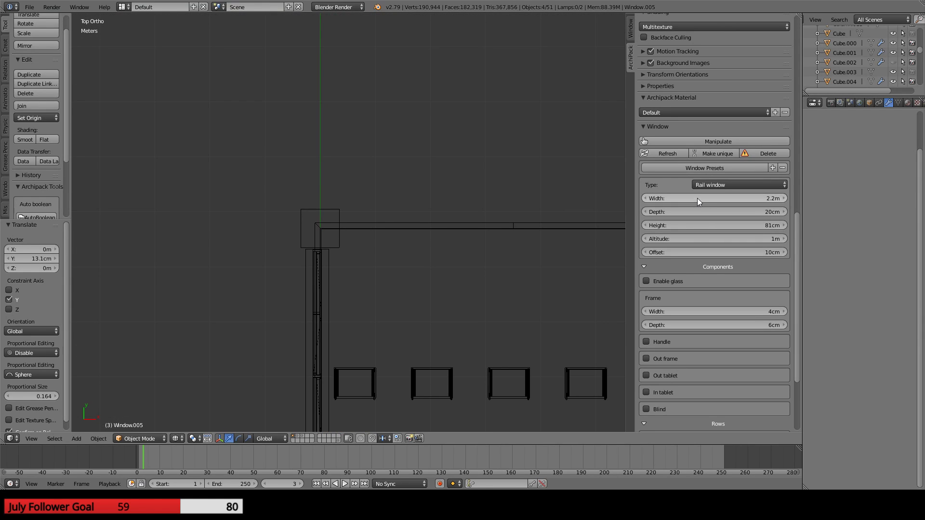
right_click(414, 222)
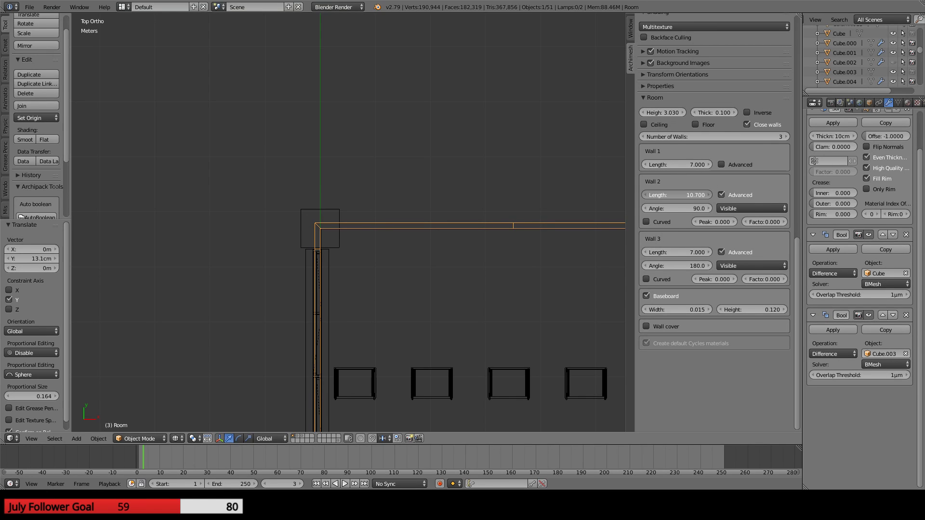
drag(678, 195, 686, 196)
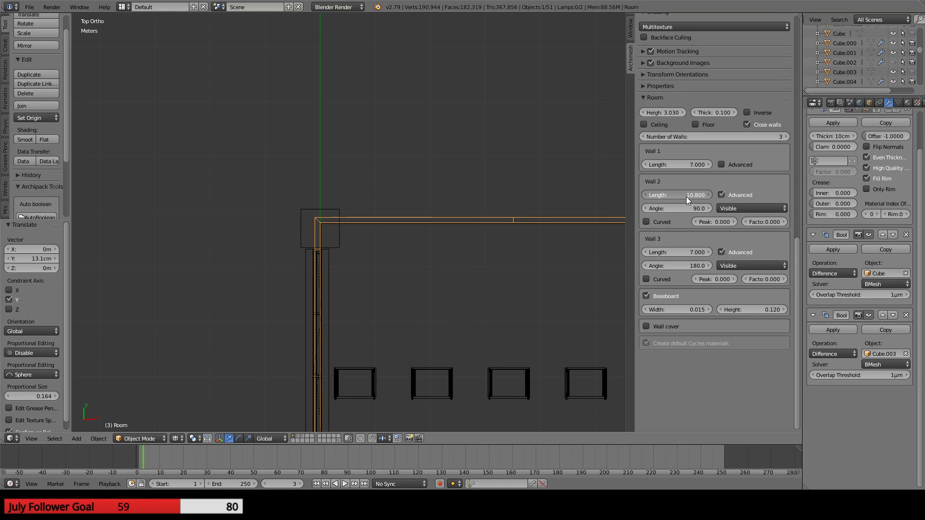
- Move both far corner columns 10 cm along the Y axis to follow the lengthened wall
right_click(342, 209)
scroll(340, 209, down, 3)
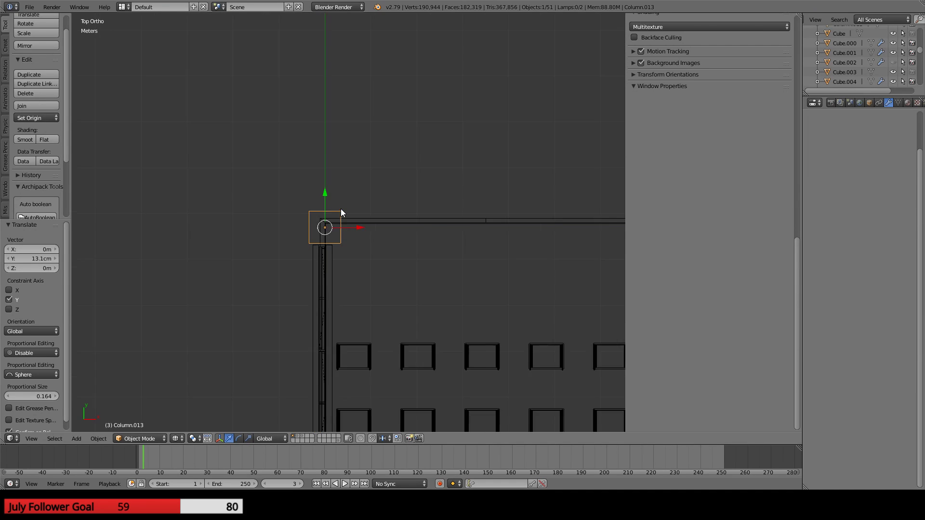
shift+right_click(497, 208)
scroll(309, 239, up, 3)
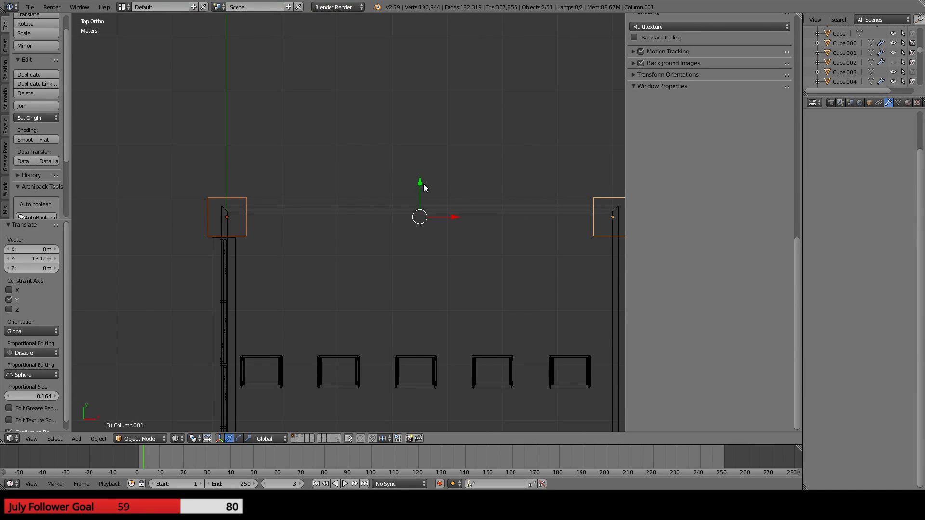
ctrl+shift+drag(420, 181, 417, 149)
- Move the far window group's four windows and their cutting cube about 8.5 cm along the Y axis toward the far corner column
shift+middle_drag(378, 334, 427, 112)
scroll(387, 200, down, 1)
shift+middle_drag(355, 271, 388, 328)
right_click(326, 124)
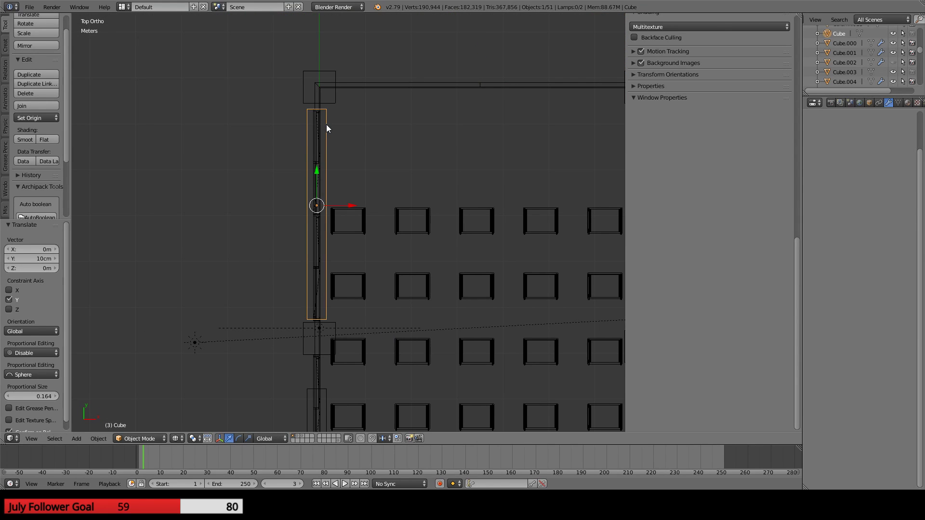
middle_drag(323, 141, 301, 196)
scroll(442, 151, up, 2)
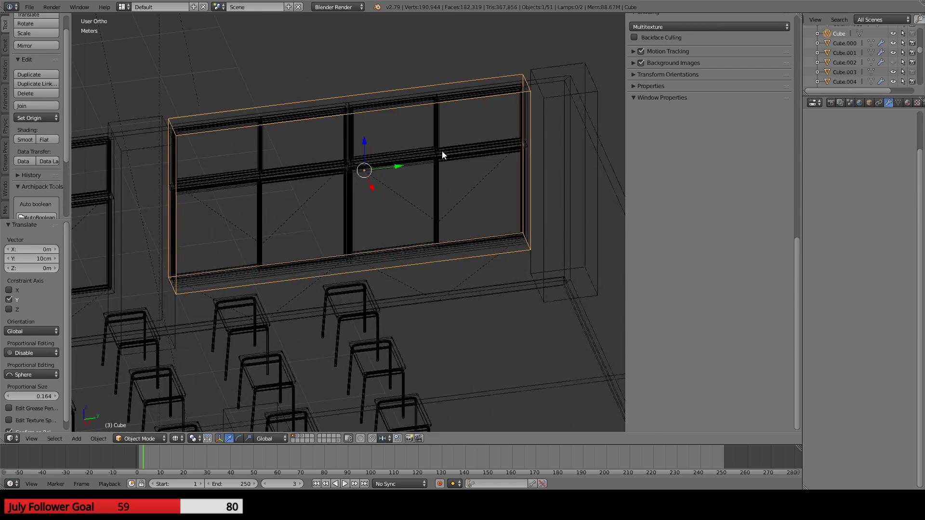
shift+right_click(433, 159)
shift+right_click(430, 161)
shift+right_click(302, 171)
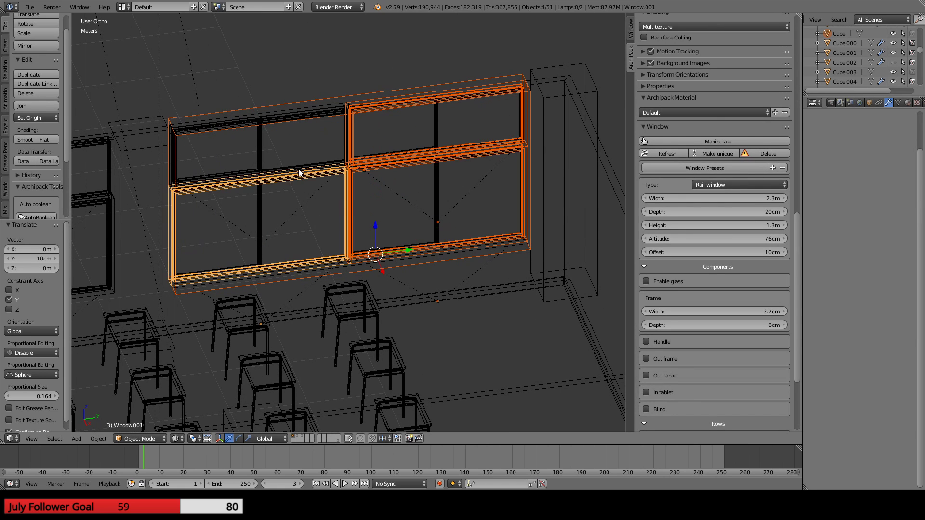
shift+right_click(261, 181)
key(KP_7)
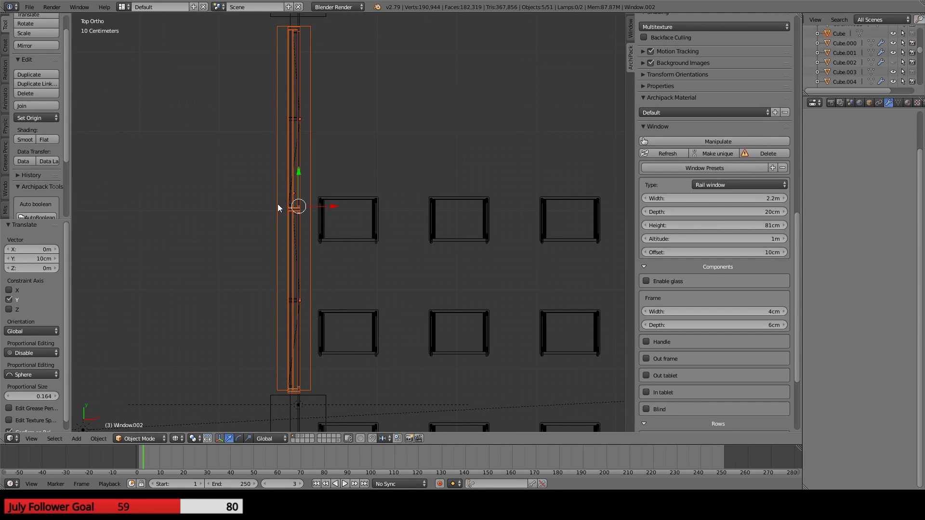
scroll(351, 204, up, 2)
shift+middle_drag(351, 200, 352, 209)
drag(328, 249, 329, 241)
- Move the window wall's middle column about 7.89 cm along the Y axis toward the far window group
shift+middle_drag(378, 304, 424, 163)
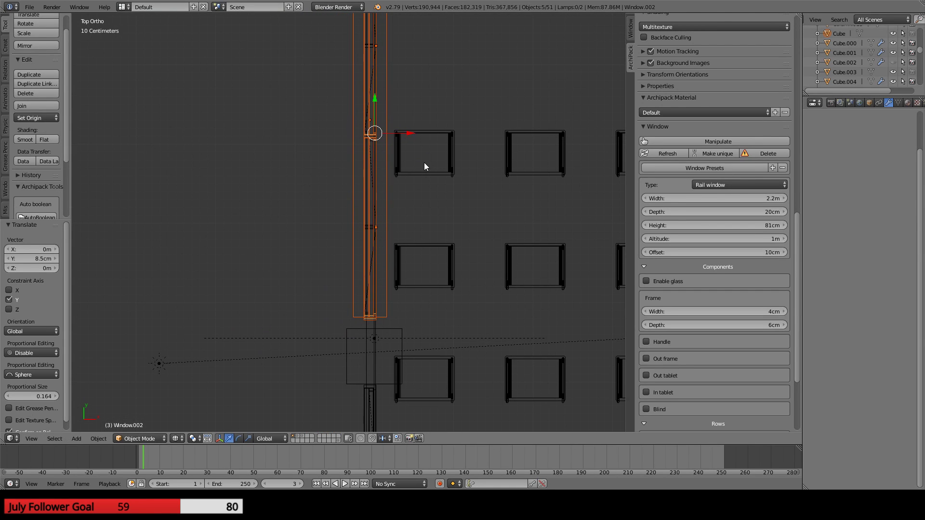
right_click(388, 330)
shift+middle_drag(383, 301, 430, 142)
drag(365, 347, 366, 339)
- Move the near window group's four windows about 4.25 cm along the Y axis to center them between their columns
shift+middle_drag(444, 371, 336, 199)
right_click(373, 195)
shift+right_click(351, 195)
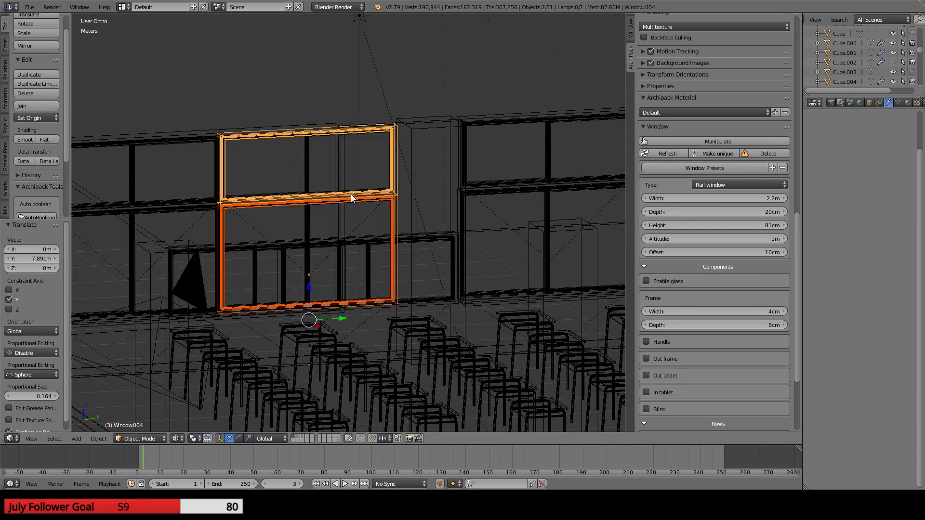
shift+right_click(188, 212)
shift+right_click(189, 210)
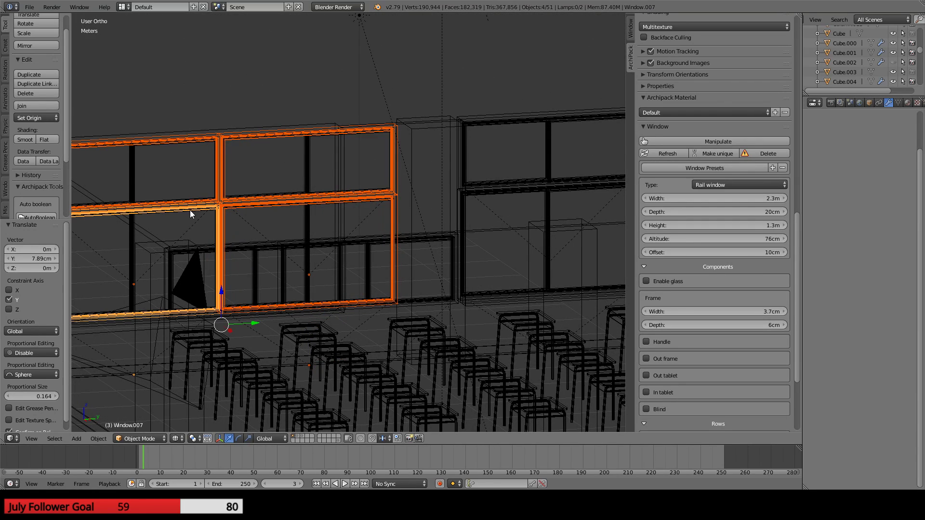
key(KP_7)
shift+middle_drag(352, 253, 359, 162)
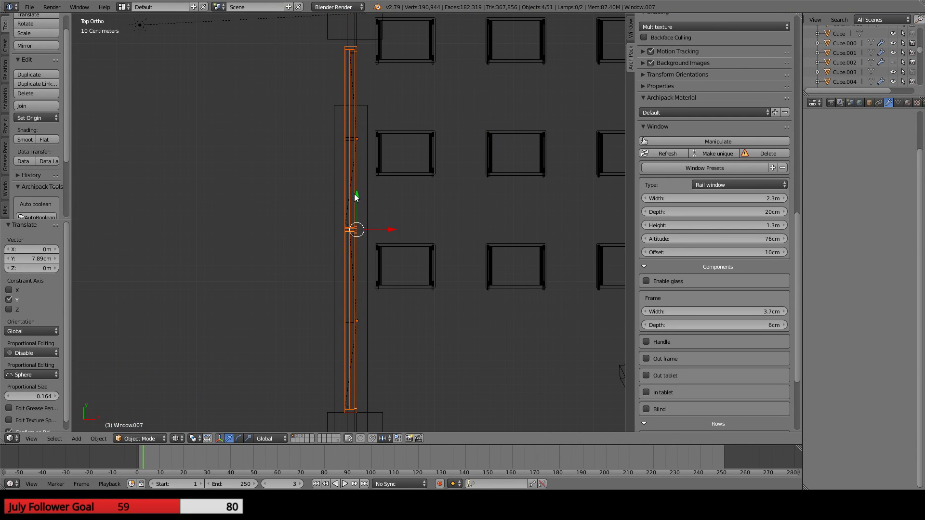
drag(357, 195, 357, 193)
- Move the near window group's cutting cube about 80.1 cm along the Y axis and back about 3.64 cm to line up with its windows
shift+middle_drag(397, 245, 235, 158)
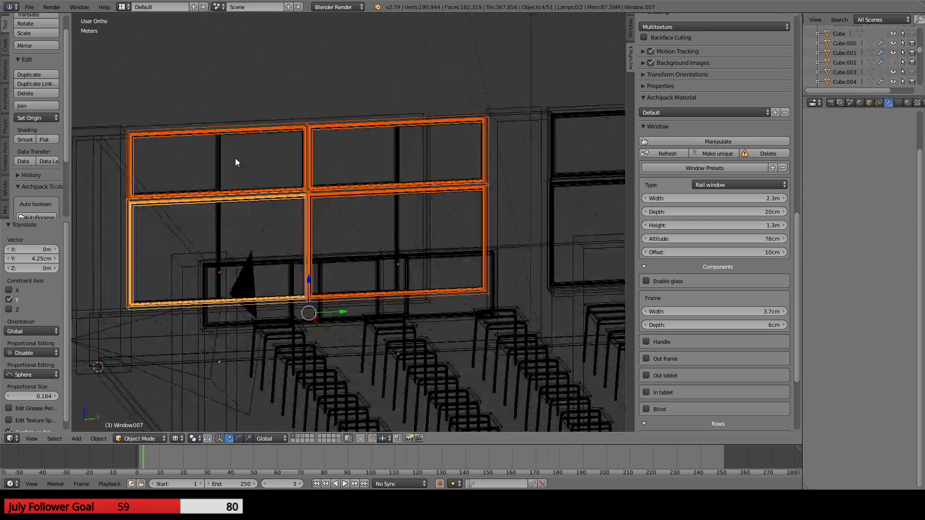
middle_drag(118, 157, 462, 204)
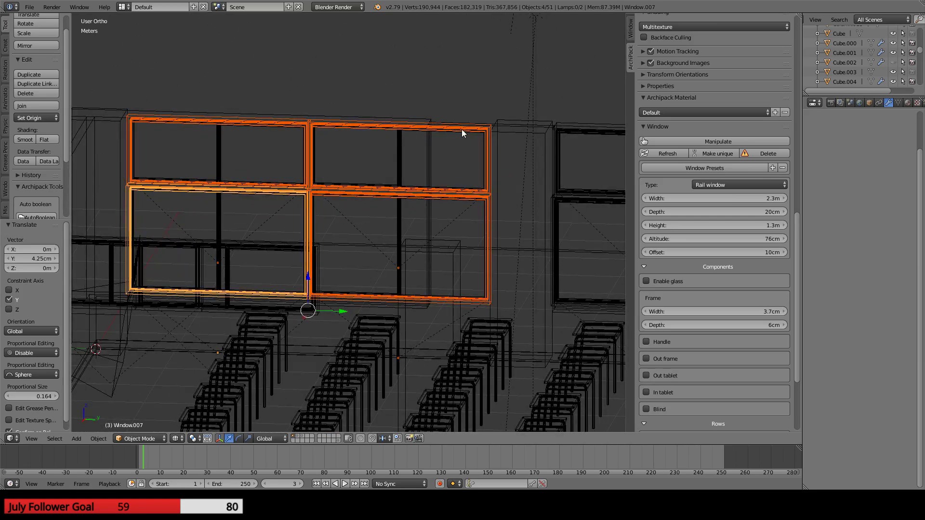
middle_drag(369, 218, 313, 263)
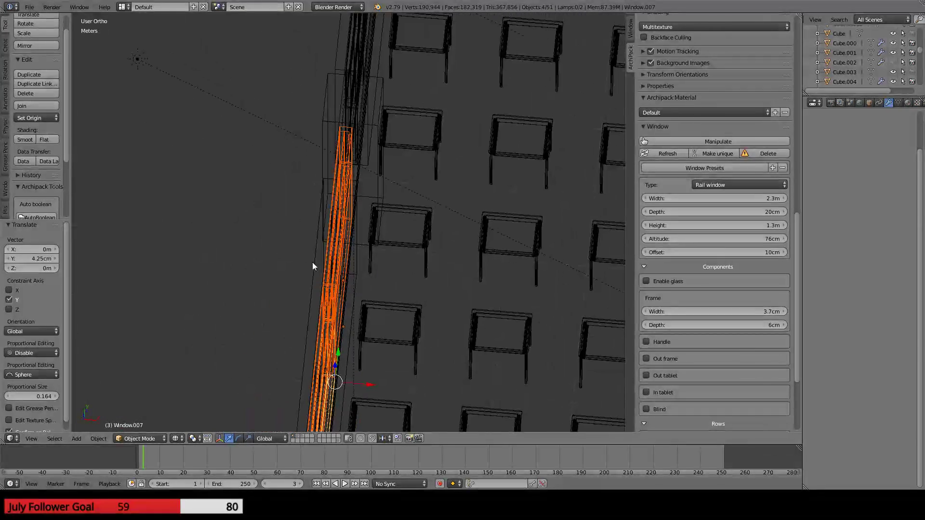
key(KP_7)
right_click(314, 207)
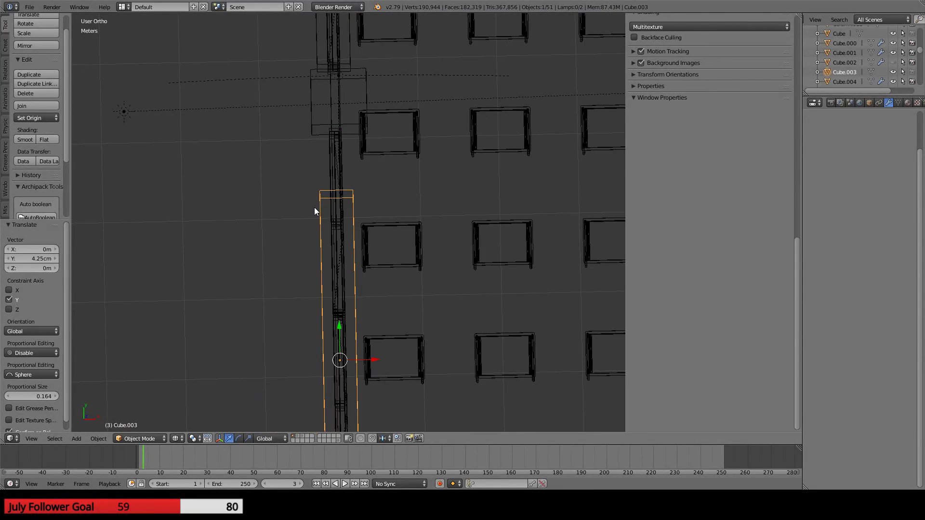
drag(337, 321, 331, 257)
shift+scroll(386, 235, down, 3)
shift+middle_drag(386, 235, 399, 254)
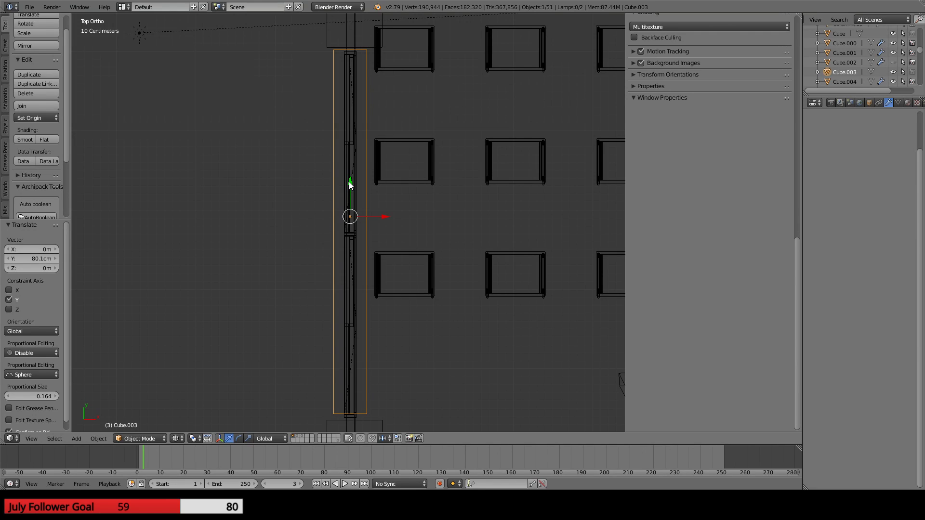
drag(349, 181, 348, 184)
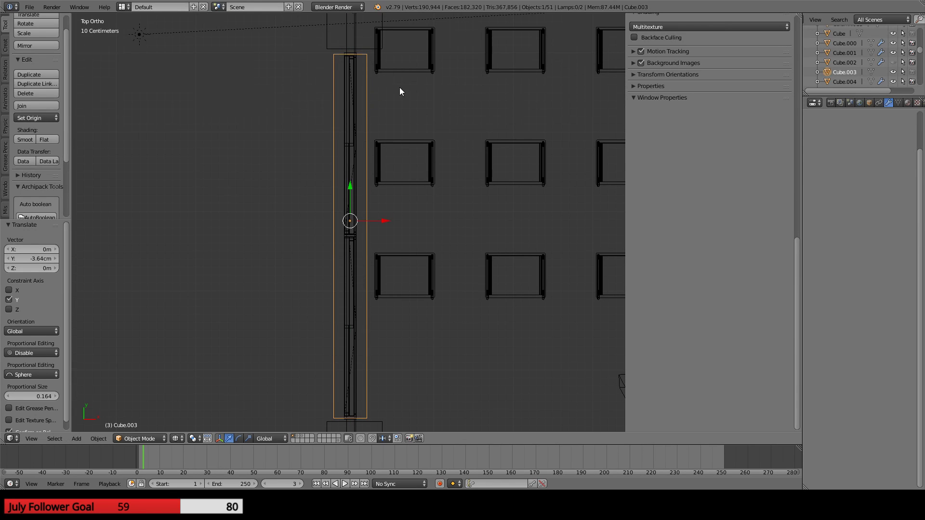
- Save over School.blend and snap the 3D cursor to the midpoint between the window wall's two corner columns
shift+middle_drag(400, 87, 352, 207)
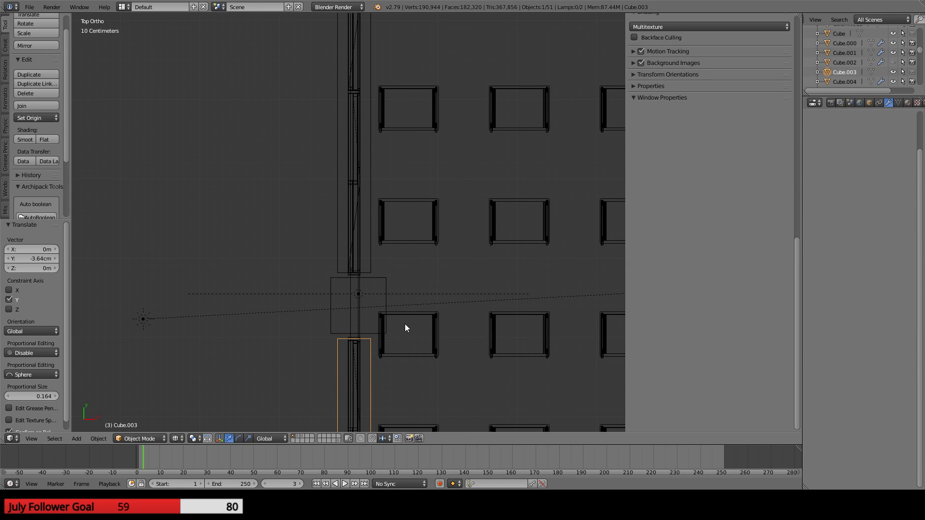
scroll(405, 328, down, 4)
right_click(347, 63)
right_click(339, 52)
shift+middle_drag(430, 331, 427, 150)
shift+right_click(342, 310)
scroll(342, 253, up, 5)
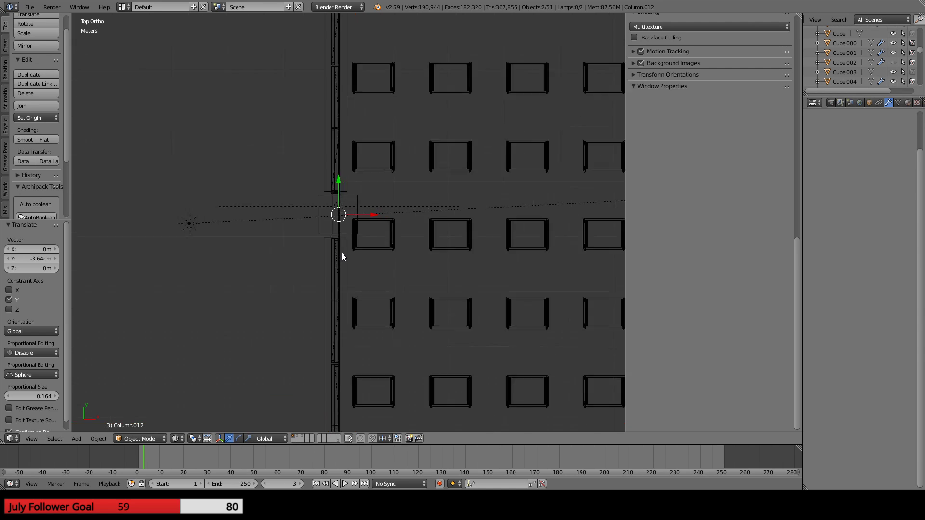
scroll(328, 215, down, 5)
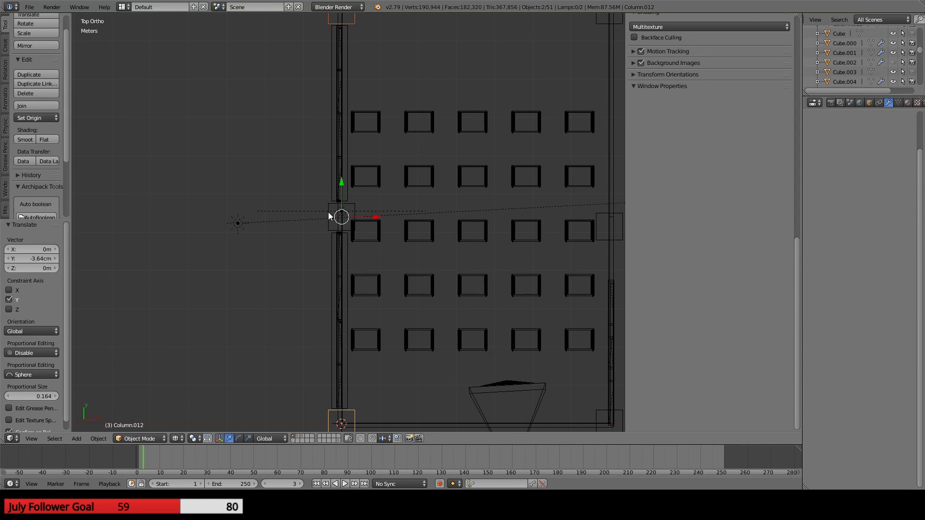
key(ctrl+s)
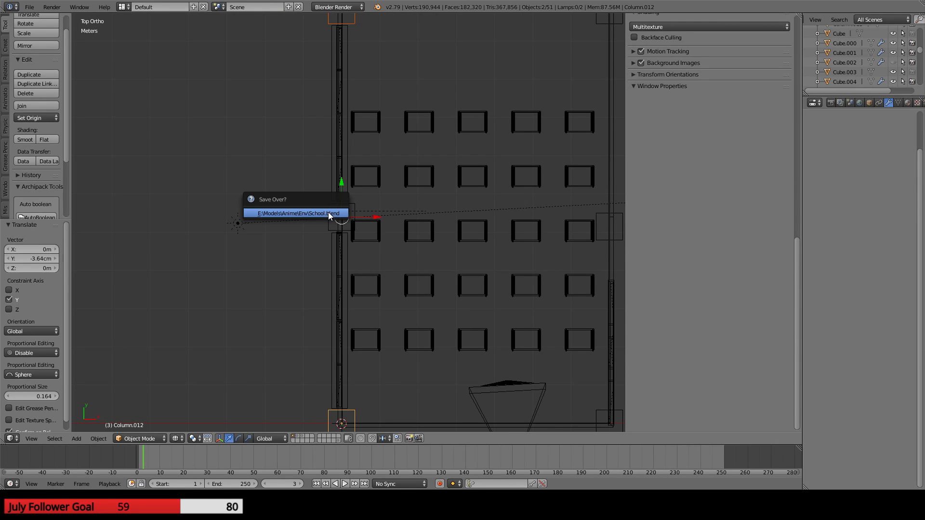
click(328, 213)
key(shift+s)
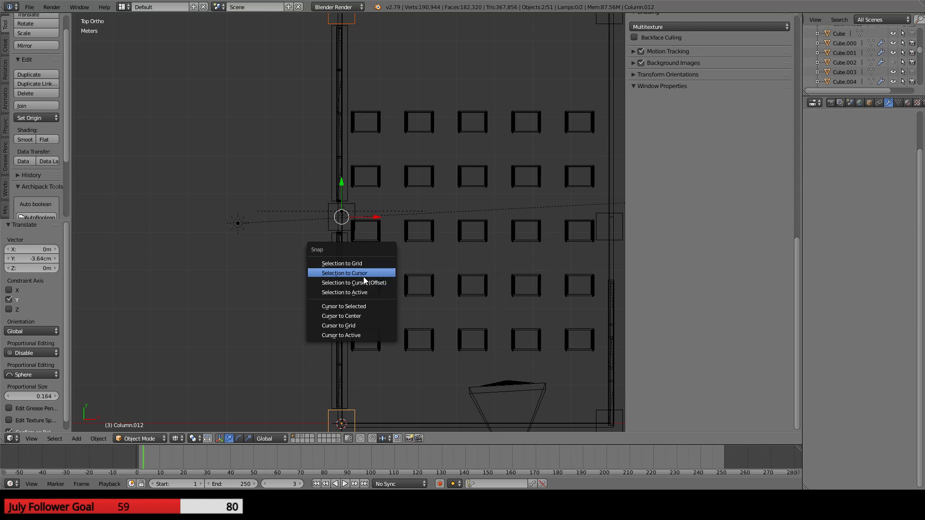
click(354, 307)
- Move the window wall's middle column about -5.62 mm along the Y axis to center it on the 3D cursor
scroll(340, 231, up, 6)
right_click(343, 248)
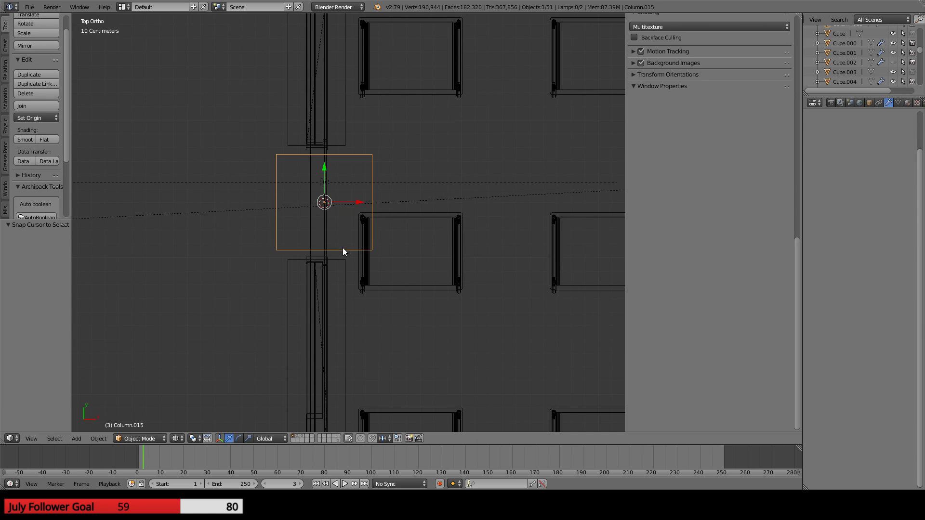
drag(324, 169, 322, 178)
scroll(344, 209, down, 1)
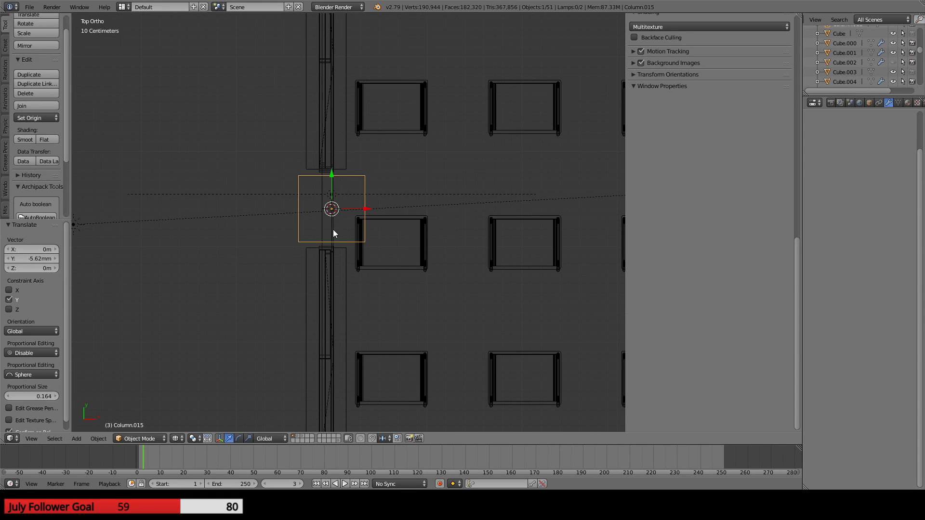
scroll(330, 215, down, 4)
middle_drag(452, 321, 351, 230)
key(KP_7)
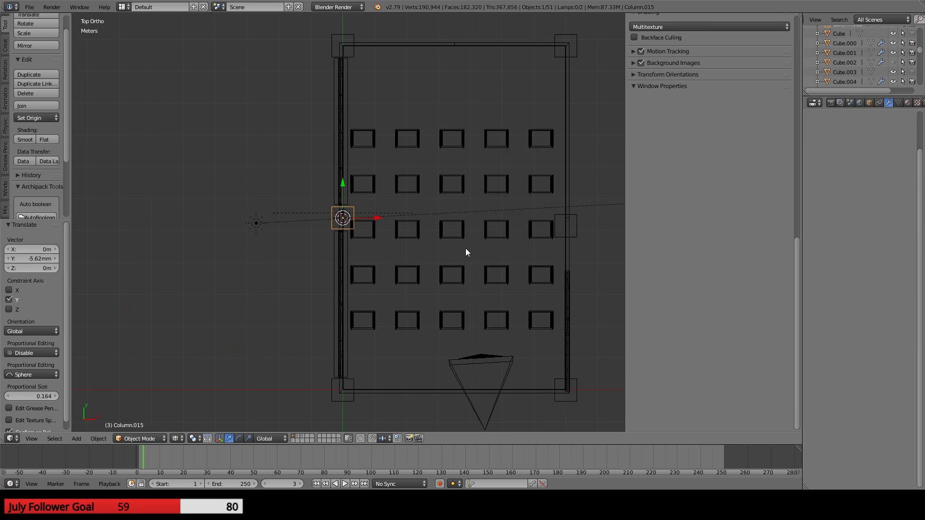
- Compare the columns, windows and desks with the classroom reference image through the camera on both sides of the room
shift+middle_drag(551, 228, 493, 240)
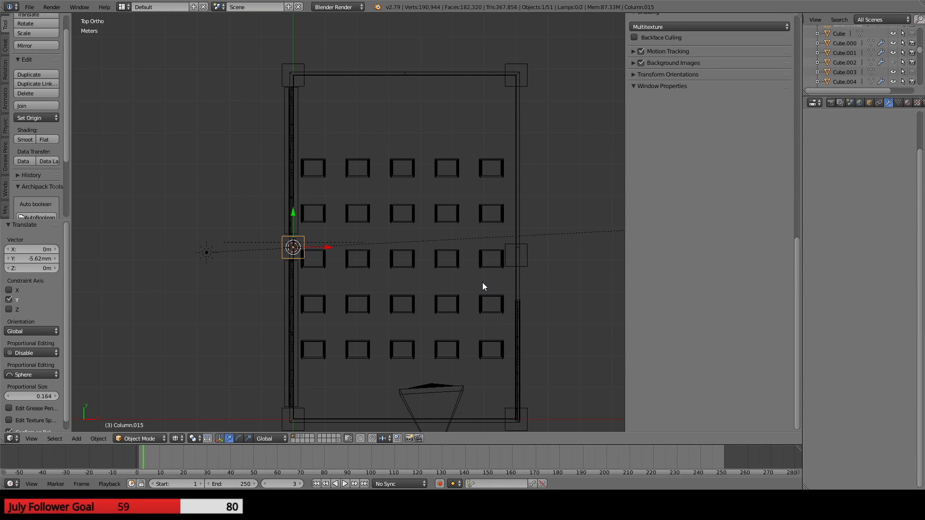
key(KP_0)
shift+middle_drag(577, 218, 414, 253)
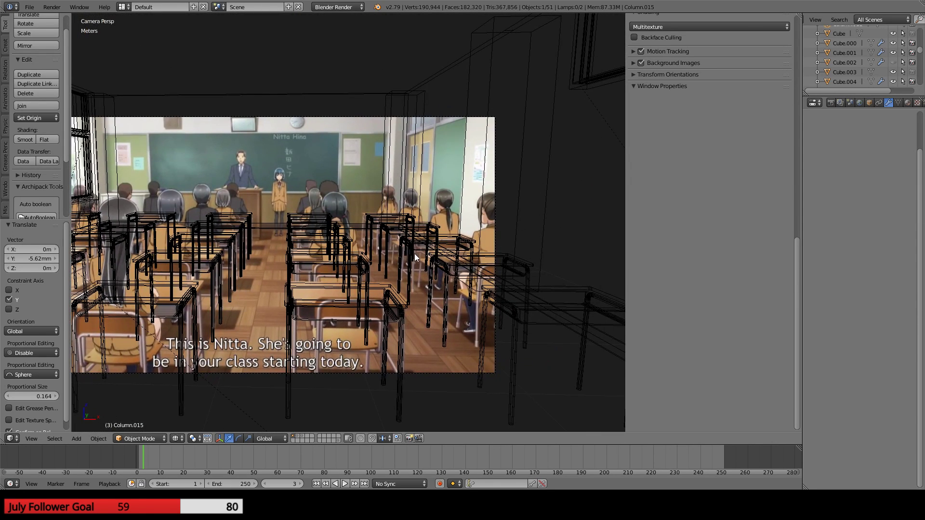
scroll(414, 254, up, 3)
scroll(447, 207, down, 2)
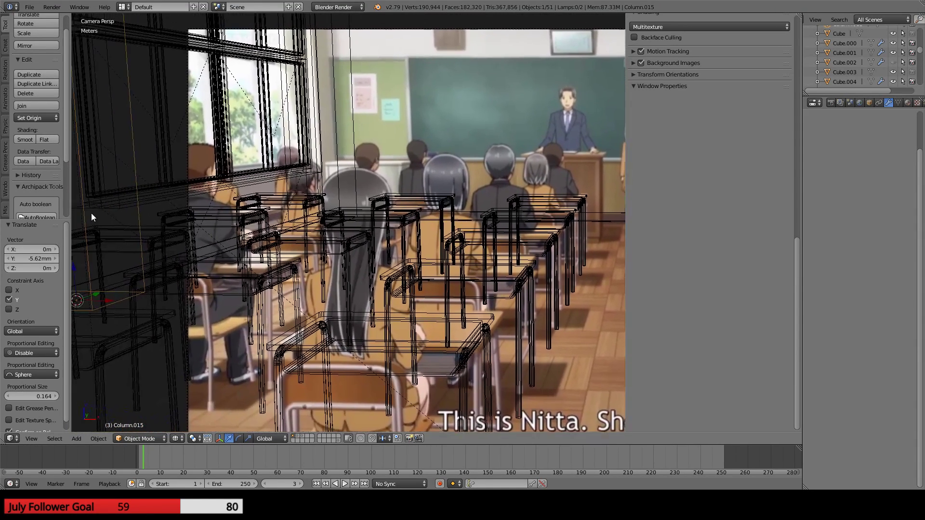
scroll(91, 213, up, 2)
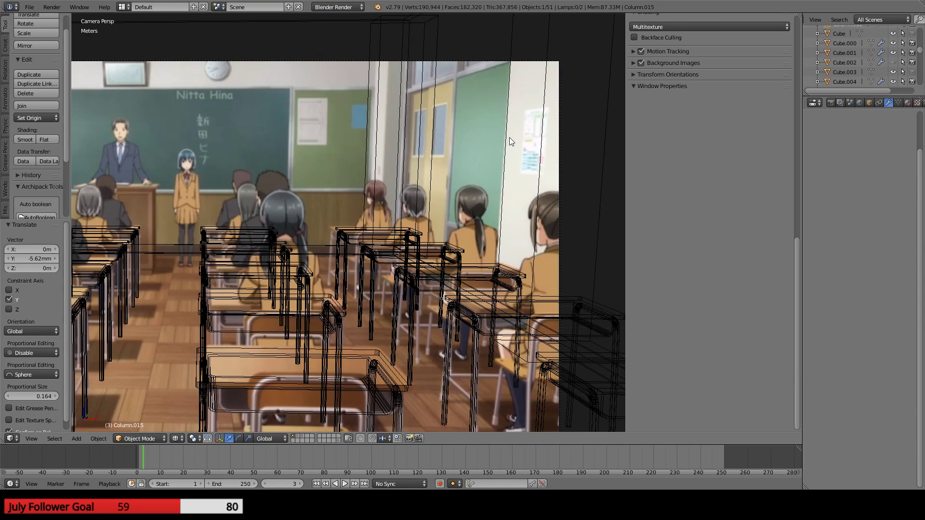
scroll(305, 243, up, 2)
shift+drag(370, 220, 369, 265)
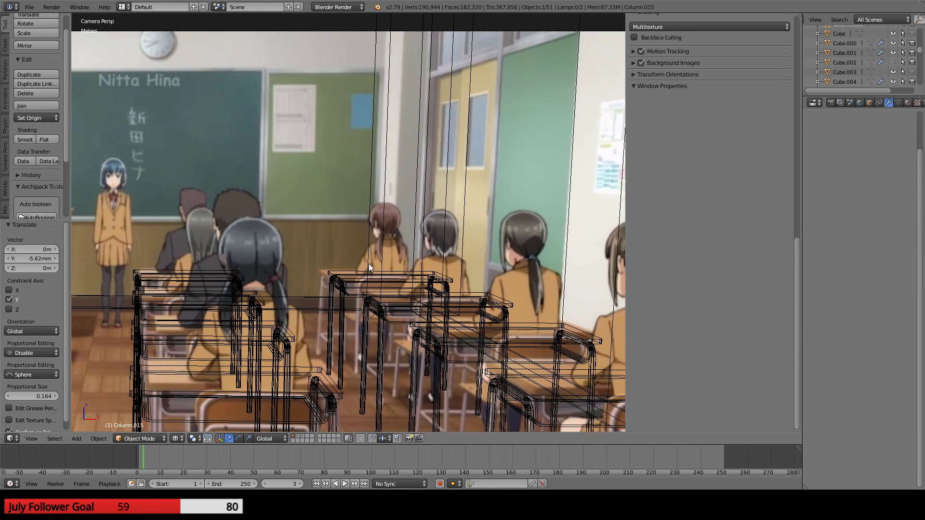
shift+middle_drag(369, 265, 370, 271)
scroll(371, 270, up, 5)
scroll(375, 299, down, 3)
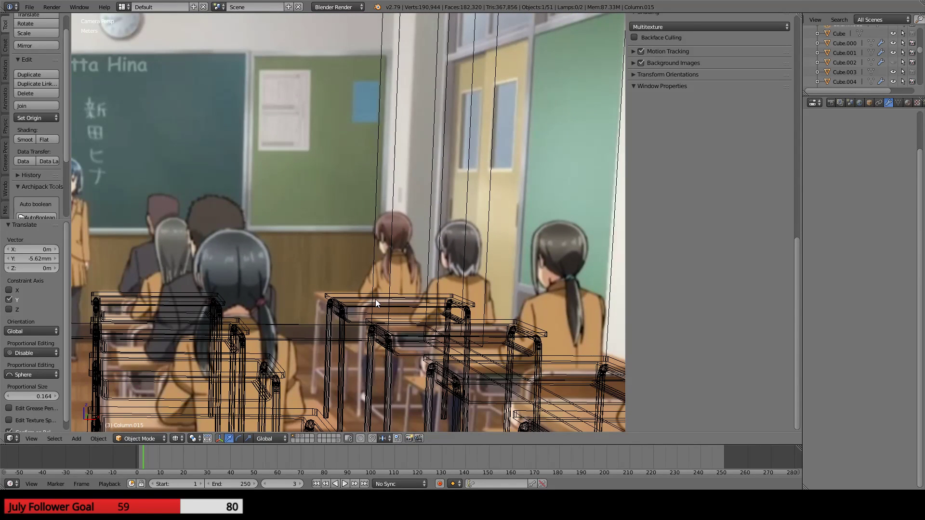
scroll(493, 288, down, 3)
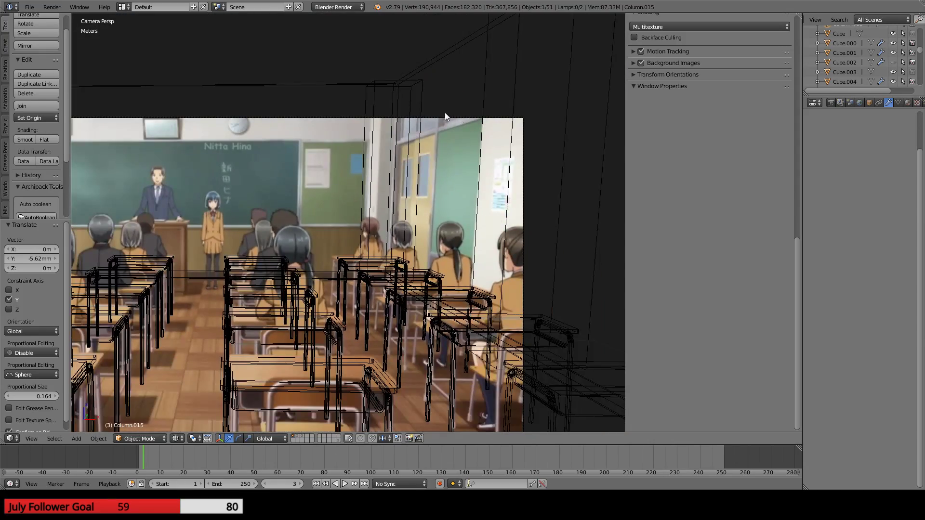
scroll(444, 115, down, 3)
- Inspect the window wall, the opposite wall's columns and the desk array from several angles outside the camera view
shift+middle_drag(322, 242, 334, 304)
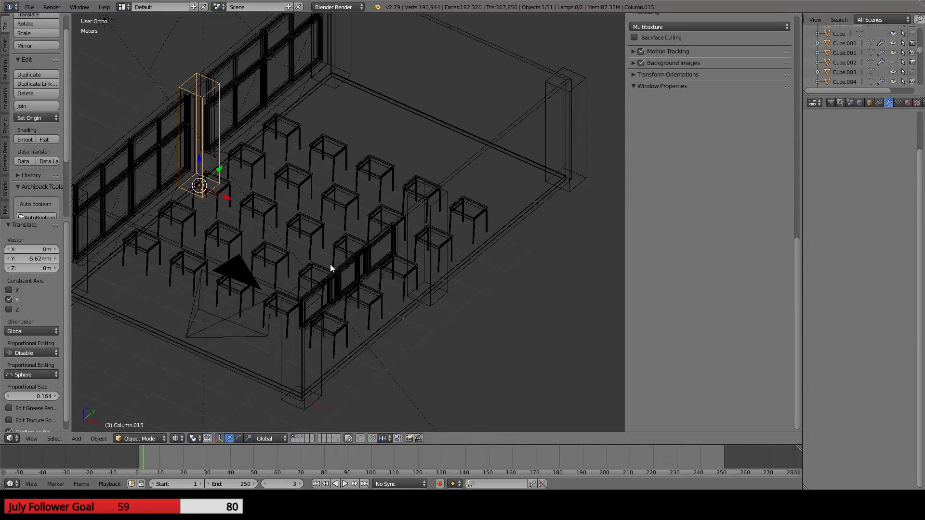
middle_drag(331, 264, 391, 190)
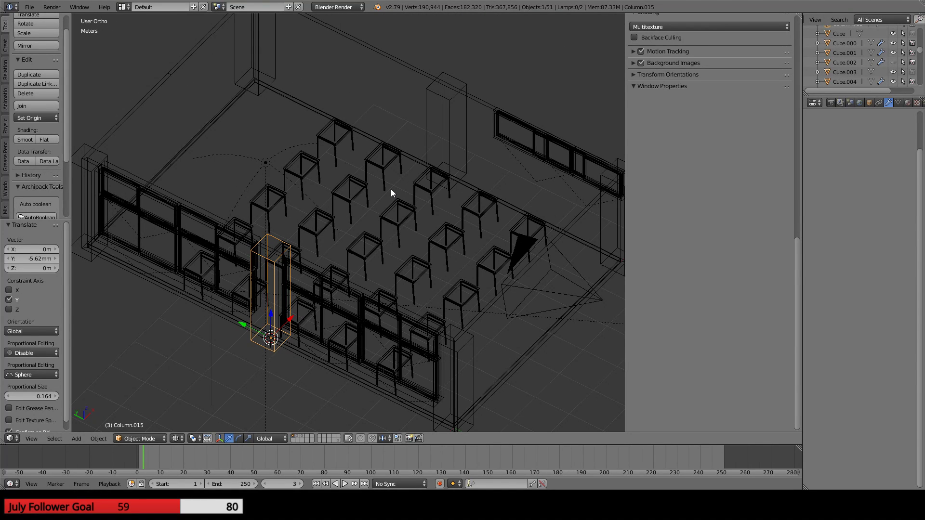
scroll(368, 215, up, 1)
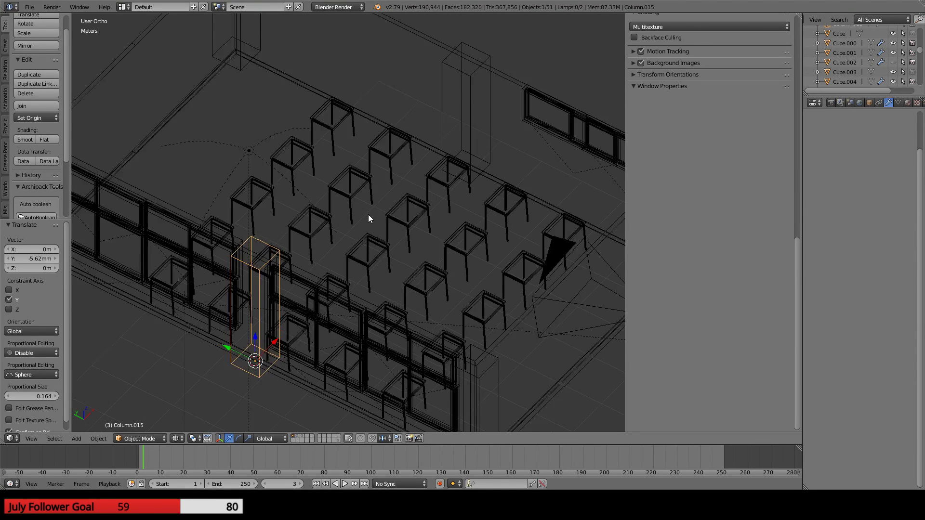
scroll(385, 229, down, 2)
scroll(385, 229, up, 2)
middle_drag(386, 230, 322, 251)
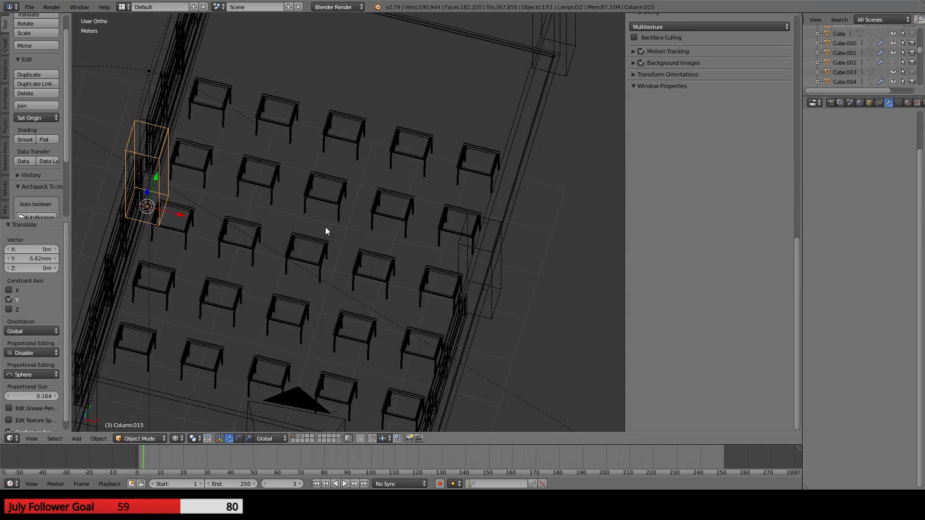
scroll(323, 207, down, 5)
scroll(409, 195, up, 8)
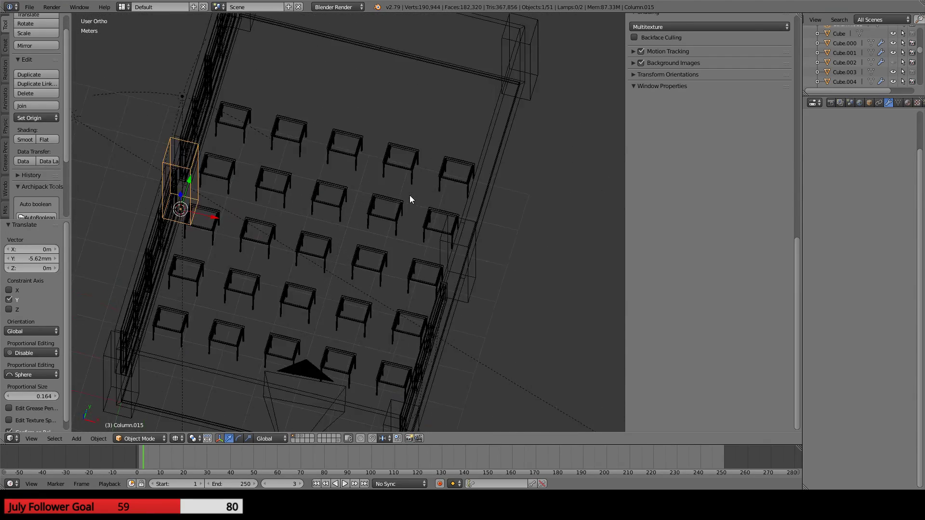
middle_drag(297, 264, 433, 120)
scroll(379, 204, down, 3)
scroll(397, 183, up, 2)
scroll(397, 183, down, 2)
- In top view, snap the 3D cursor to the midpoint between the two corner columns of the wall opposite the windows
key(KP_7)
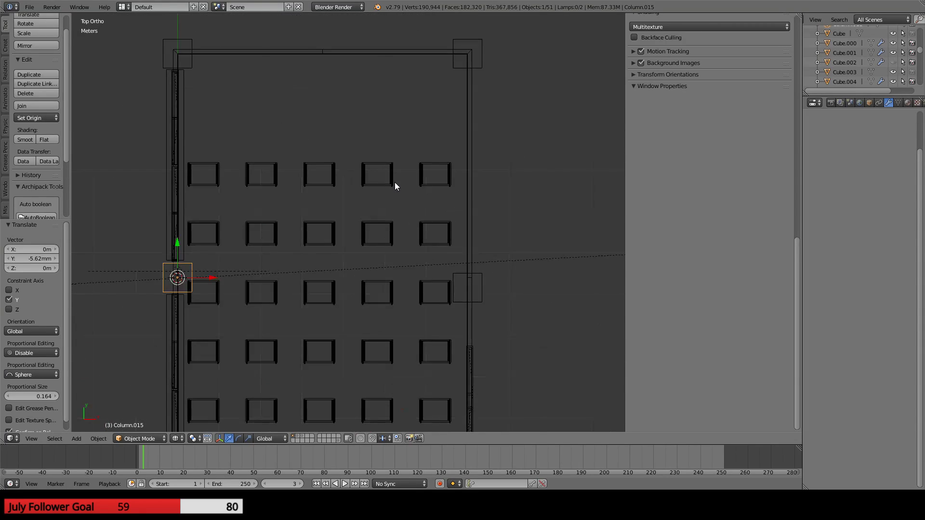
shift+middle_drag(452, 209, 354, 186)
shift+middle_drag(388, 142, 438, 314)
right_click(428, 176)
shift+middle_drag(467, 370, 471, 91)
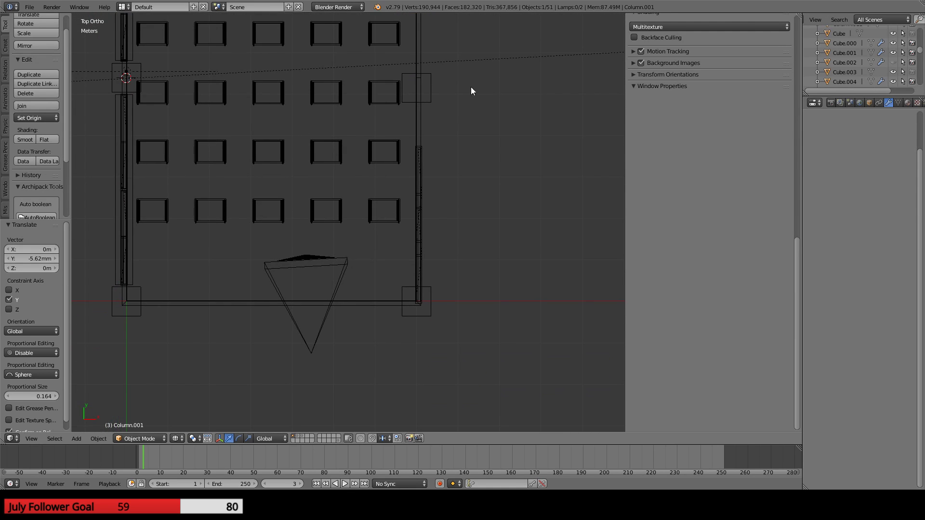
shift+right_click(433, 297)
key(shift+s)
click(419, 294)
- Move that wall's middle column about 24.9 cm along the Y axis to center it on the 3D cursor
shift+middle_drag(459, 151, 450, 242)
right_click(419, 185)
mouse_move(408, 145)
mouse_down()
mouse_move(403, 114)
mouse_move(403, 137)
mouse_up()
scroll(423, 218, down, 1)
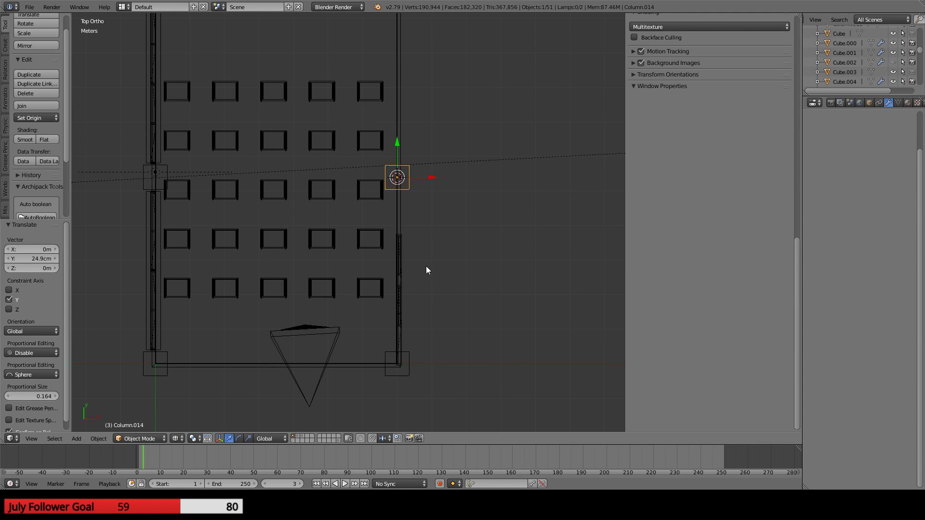
- Check the moved middle column and the room outline against the reference image through the camera
shift+middle_drag(426, 266, 400, 233)
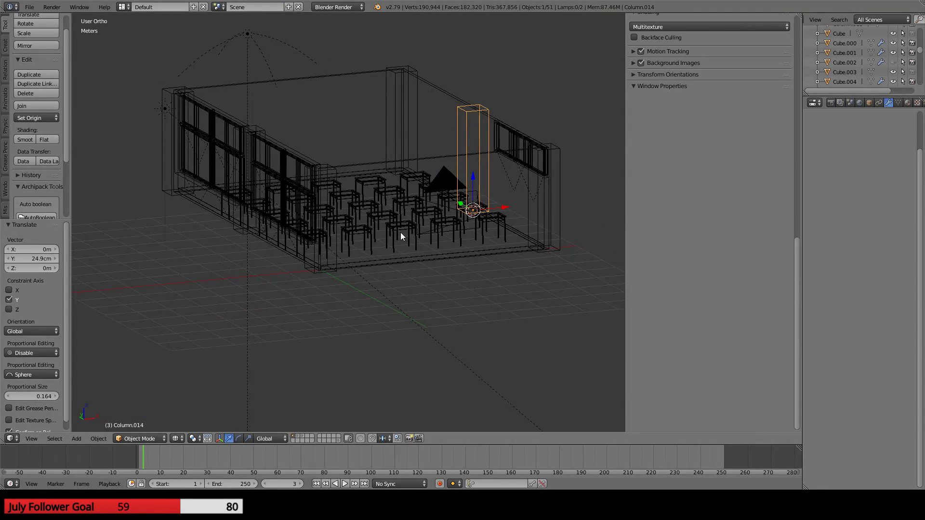
key(KP_0)
scroll(400, 232, up, 3)
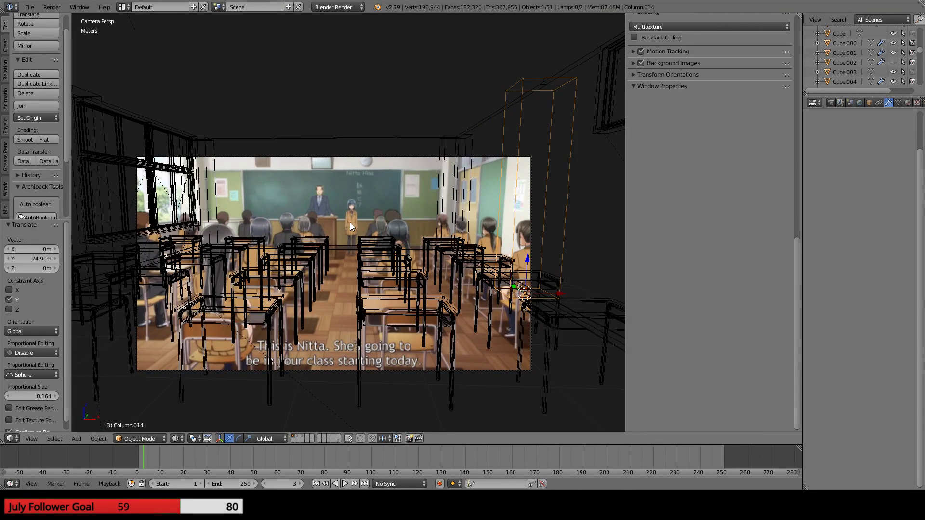
key(z)
scroll(348, 221, down, 4)
key(z)
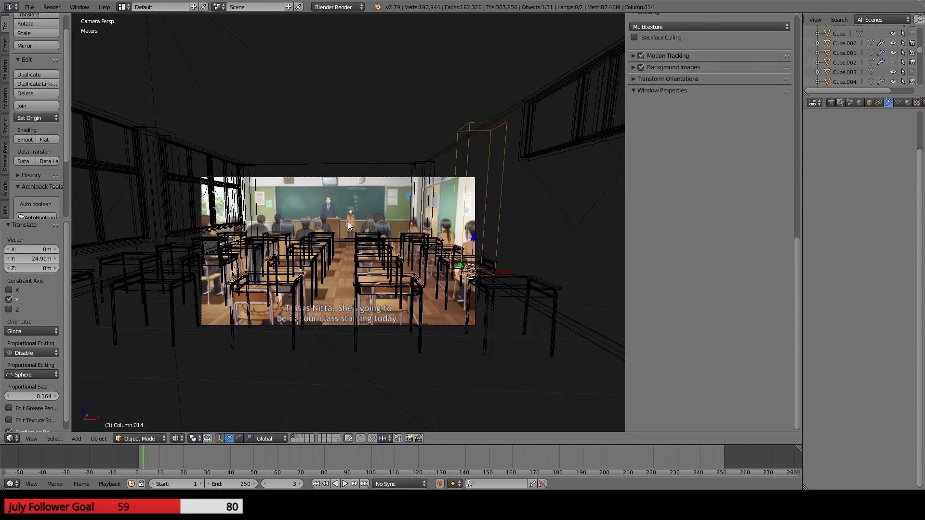
scroll(348, 222, up, 3)
scroll(348, 221, down, 6)
scroll(348, 222, up, 4)
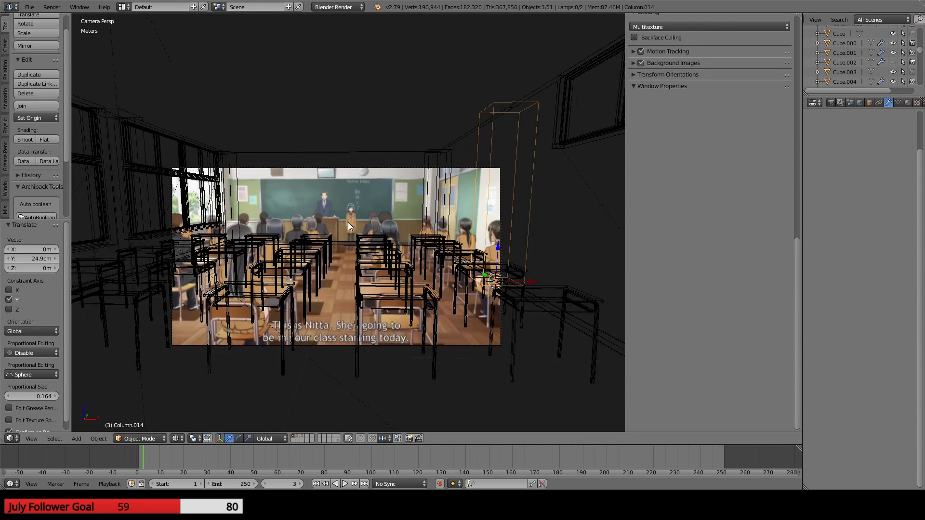
scroll(267, 210, down, 4)
- Display the classroom in solid shading from outside, select the camera and open its lens and sensor settings
key(z)
scroll(289, 210, down, 1)
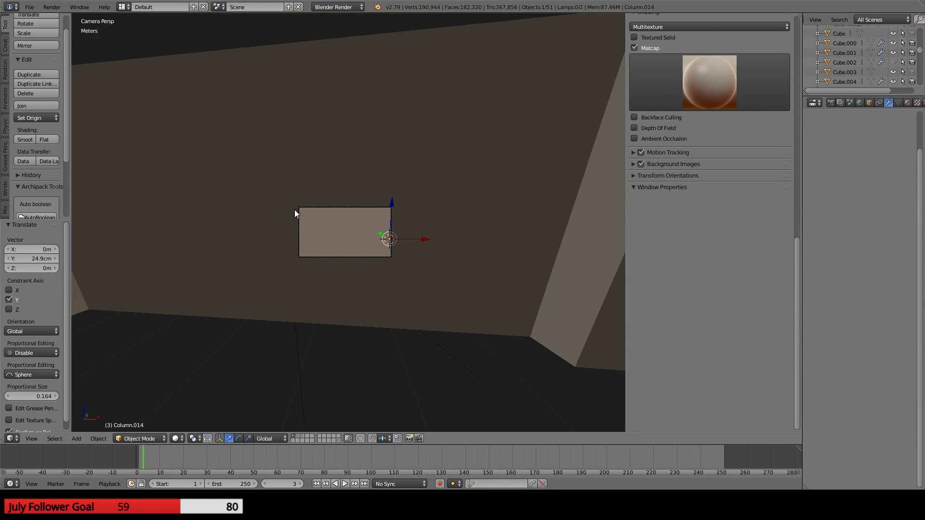
scroll(295, 213, up, 3)
middle_drag(356, 237, 265, 304)
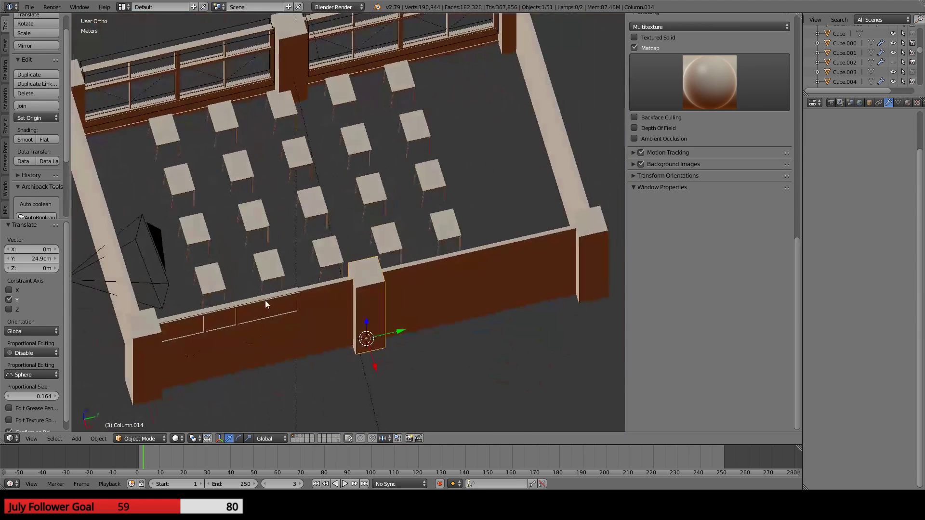
right_click(135, 254)
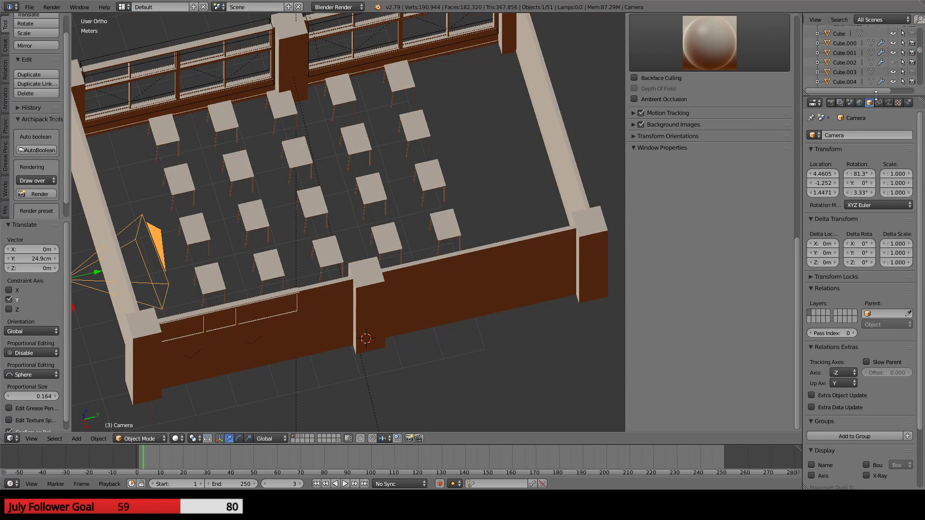
click(889, 104)
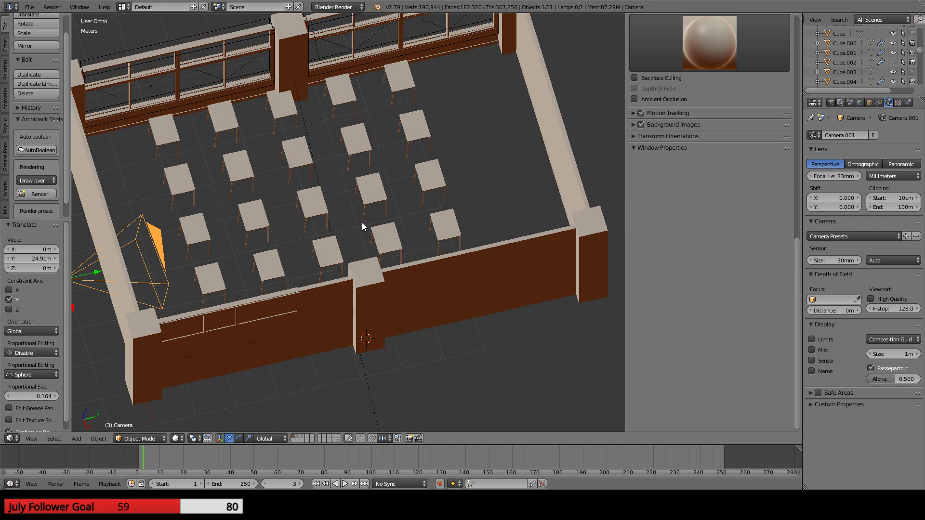
- Select the room walls and examine their height and length settings
shift+middle_drag(363, 196, 491, 249)
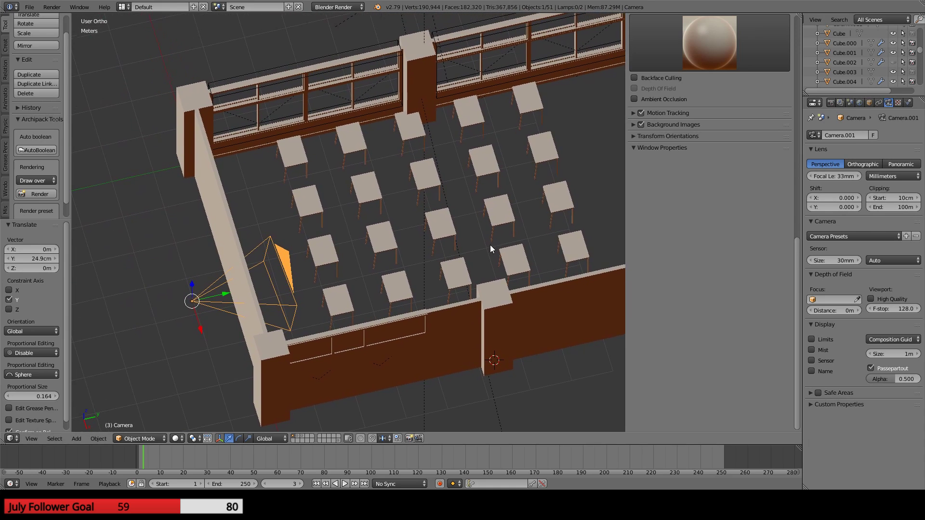
right_click(207, 197)
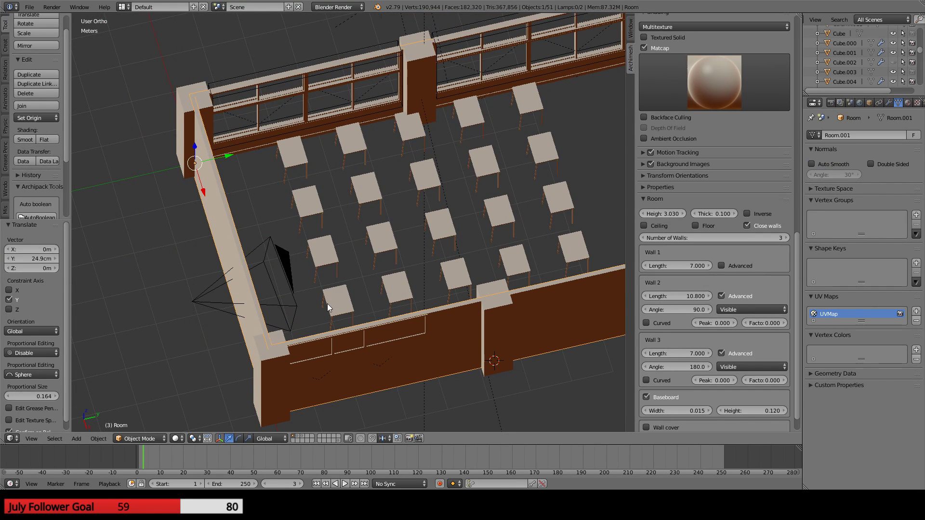
middle_drag(328, 309, 420, 342)
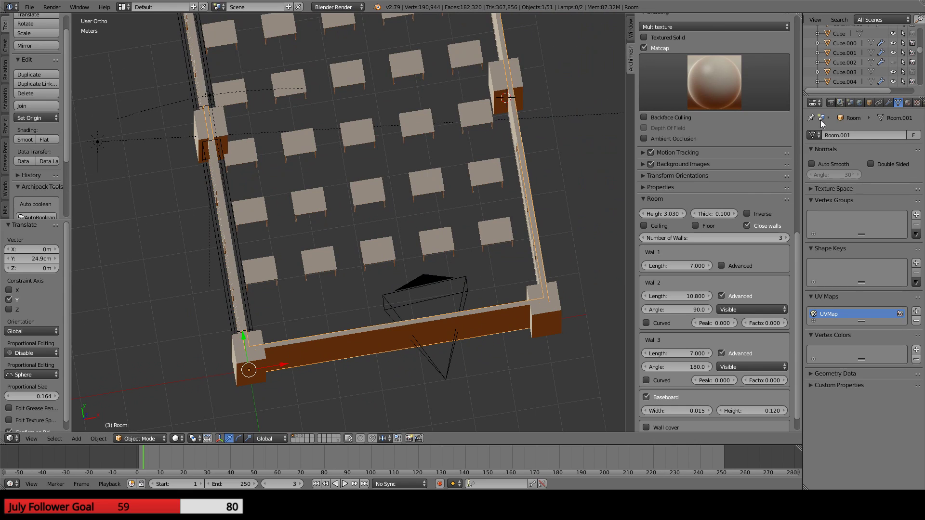
- Try a sensor size of 33 mm on the camera and undo the change
right_click(464, 282)
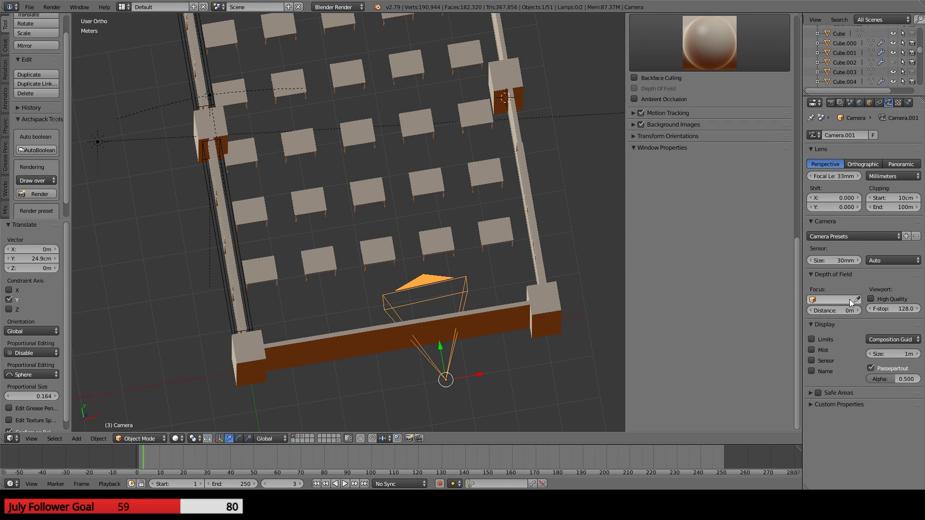
mouse_move(834, 261)
mouse_down()
mouse_move(859, 261)
mouse_move(840, 261)
mouse_up()
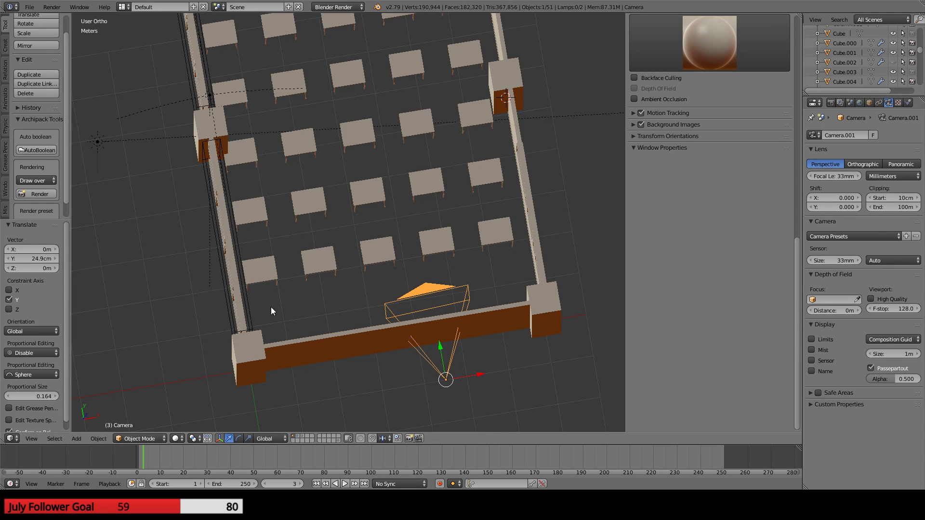
key(ctrl+z)
- Show the classroom as a wireframe over the reference image through the camera
key(KP_0)
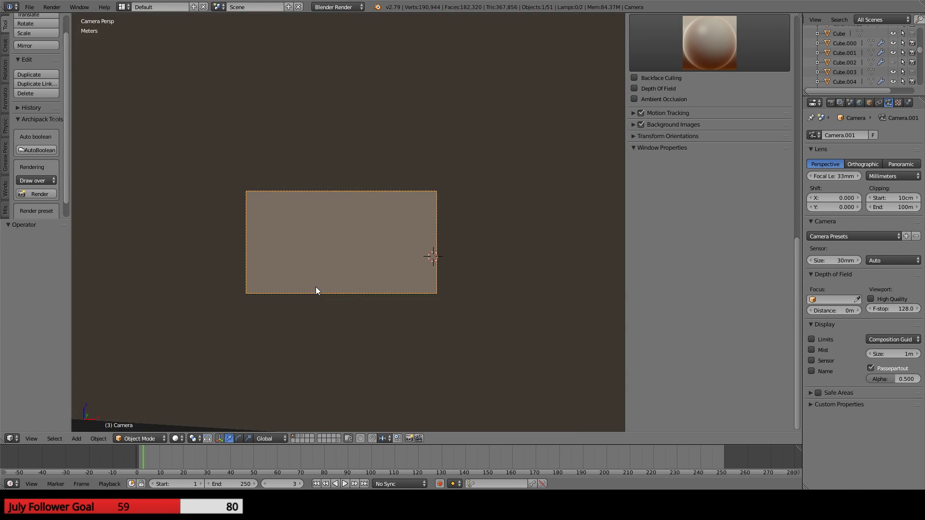
key(z)
scroll(323, 285, up, 6)
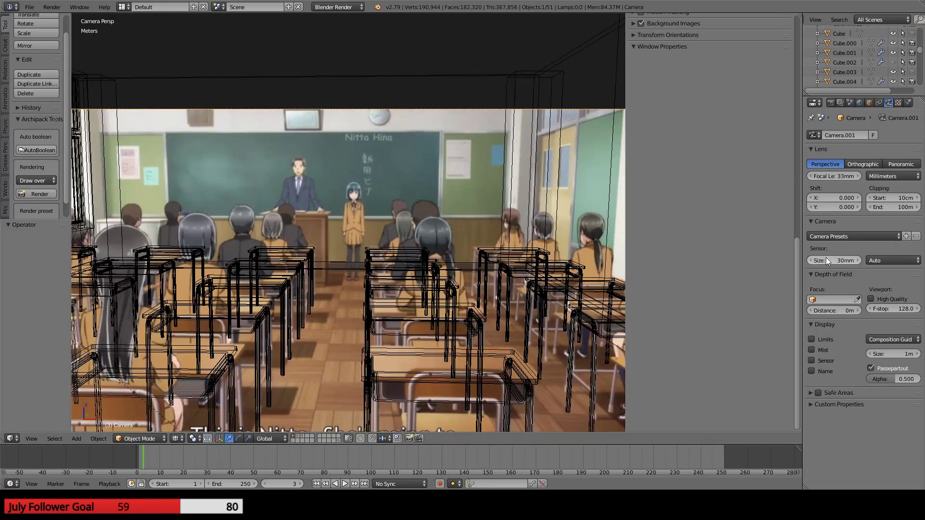
- Try a camera sensor size of 35 mm together with moving the camera along the Y axis
mouse_move(825, 260)
mouse_down()
mouse_move(862, 261)
mouse_move(839, 260)
mouse_up()
scroll(410, 251, down, 1)
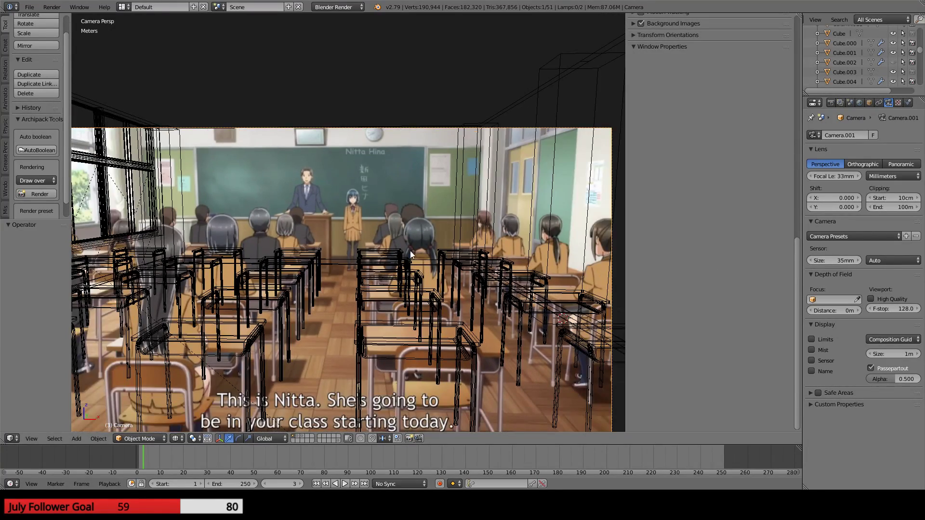
key(g)
key(y)
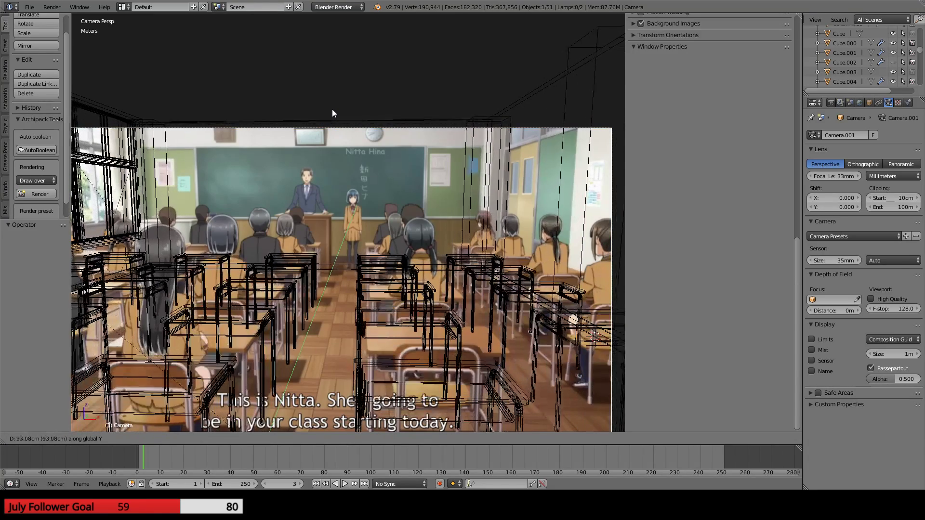
right_click(331, 110)
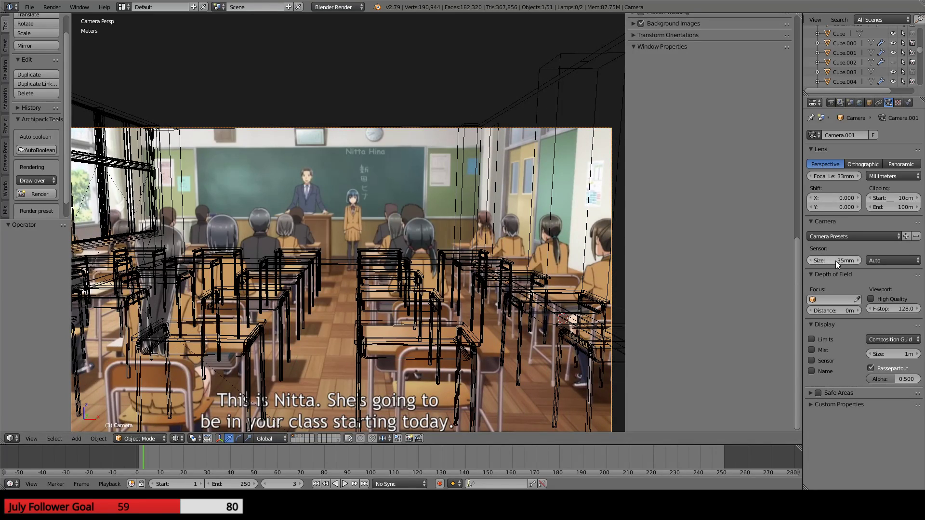
- Try a camera sensor size of 25 mm with a move along the Y axis, and undo back to the 30 mm sensor size
drag(835, 261, 811, 261)
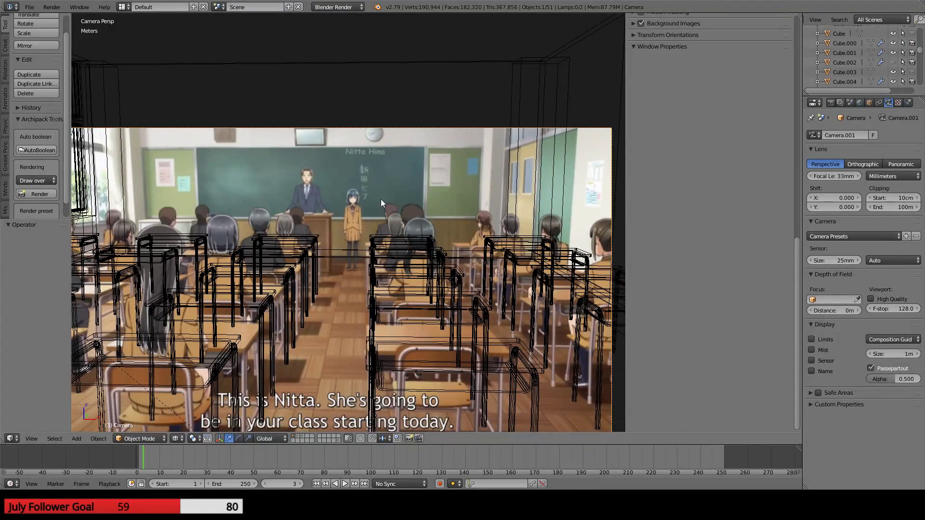
key(g)
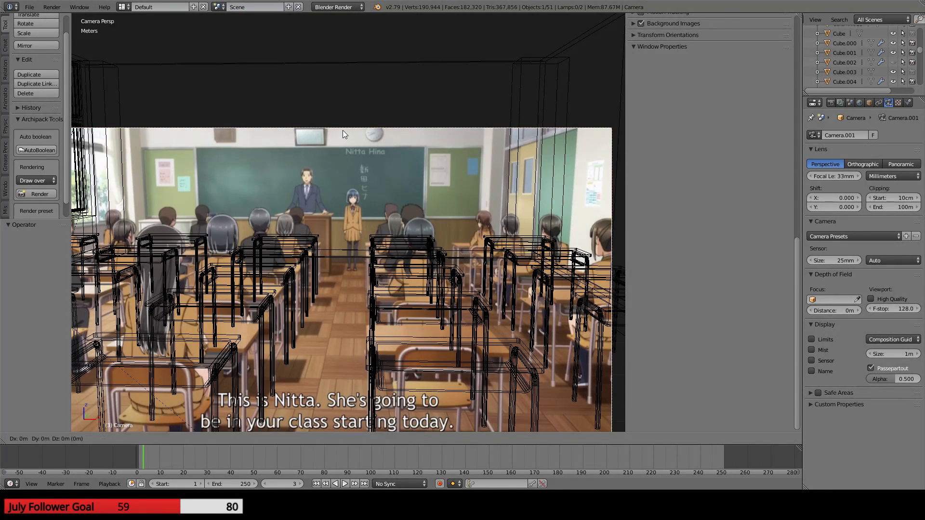
key(y)
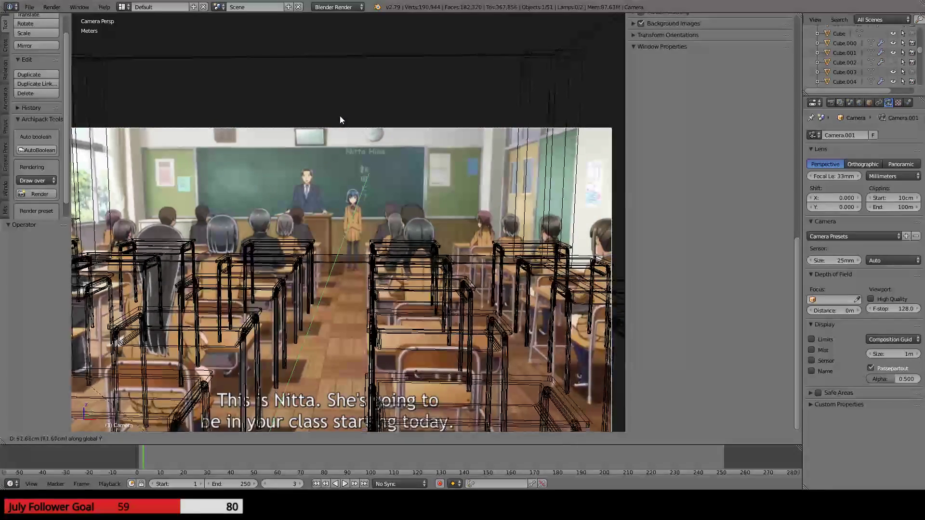
right_click(338, 115)
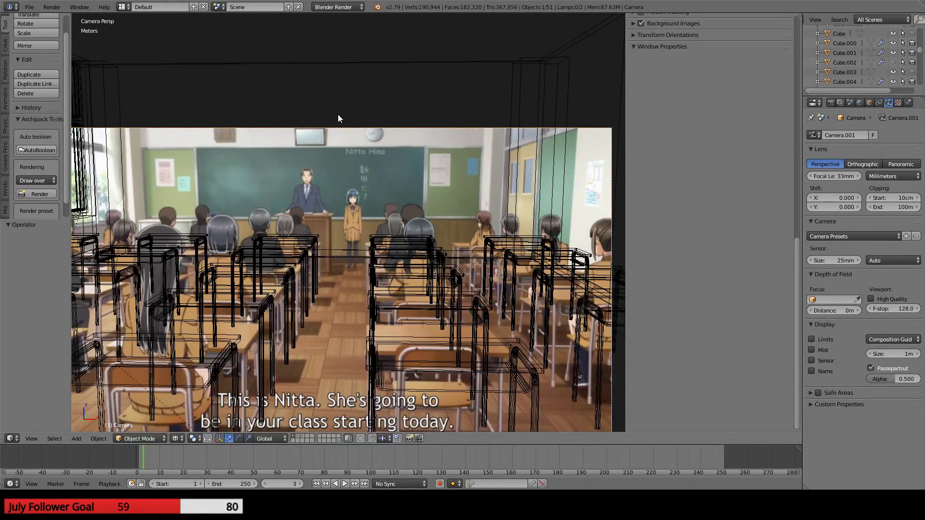
key(ctrl+z)
key(ctrl+z)
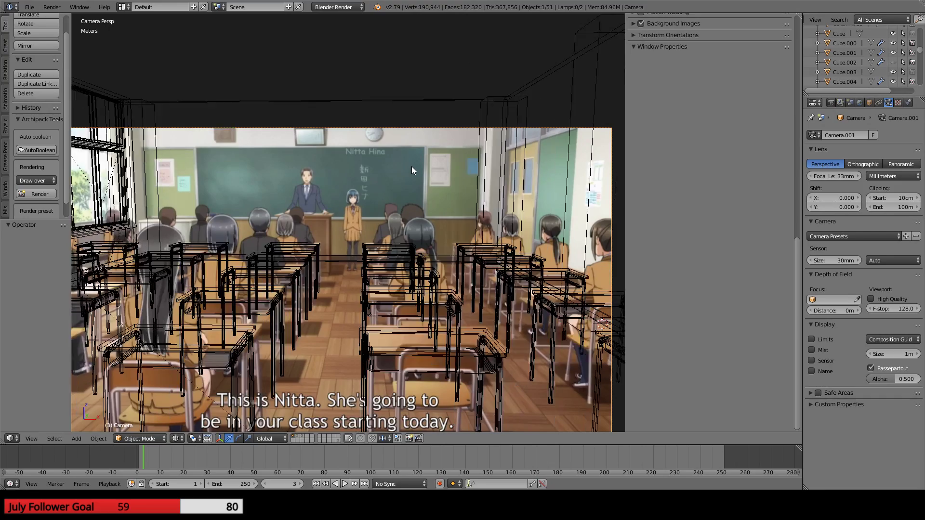
- Leave the camera view and reveal all hidden objects in the classroom, including the chairs and wall windows
scroll(396, 190, down, 6)
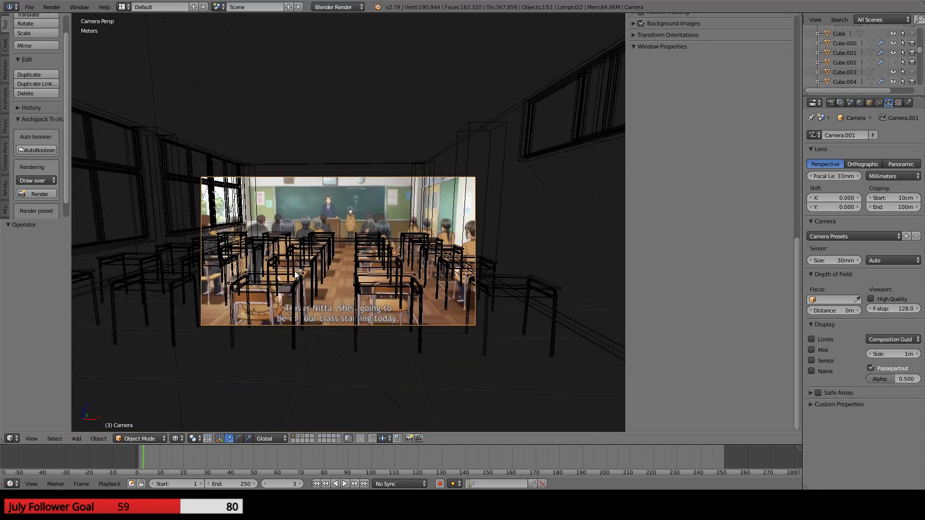
key(KP_0)
mouse_move(429, 233)
middle_down()
mouse_move(400, 268)
mouse_move(235, 263)
mouse_move(257, 291)
mouse_move(268, 196)
mouse_move(183, 241)
mouse_move(136, 187)
mouse_move(367, 317)
mouse_move(350, 201)
mouse_move(387, 276)
mouse_move(412, 277)
mouse_move(405, 260)
mouse_move(335, 252)
mouse_move(371, 265)
mouse_move(354, 211)
mouse_move(285, 238)
mouse_move(458, 229)
mouse_move(443, 226)
middle_up()
scroll(354, 211, up, 3)
scroll(442, 225, down, 5)
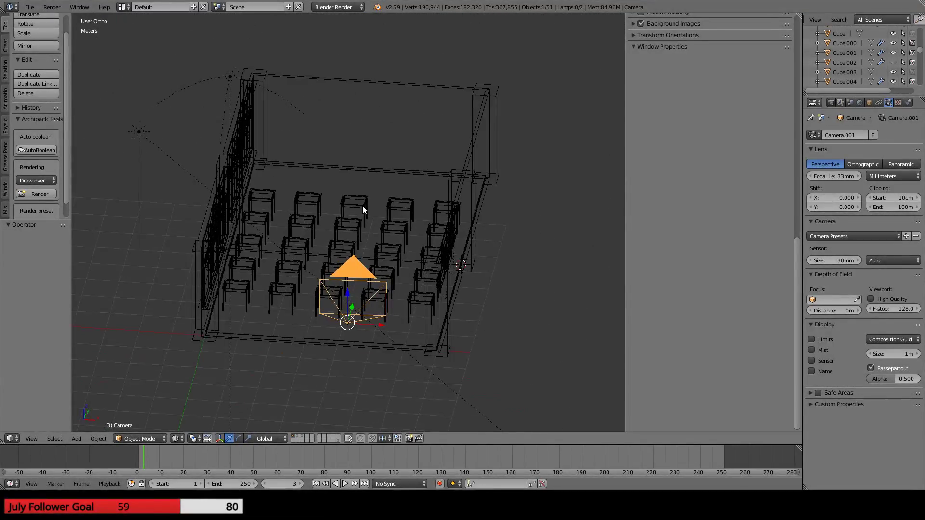
middle_drag(363, 206, 433, 217)
scroll(433, 217, up, 2)
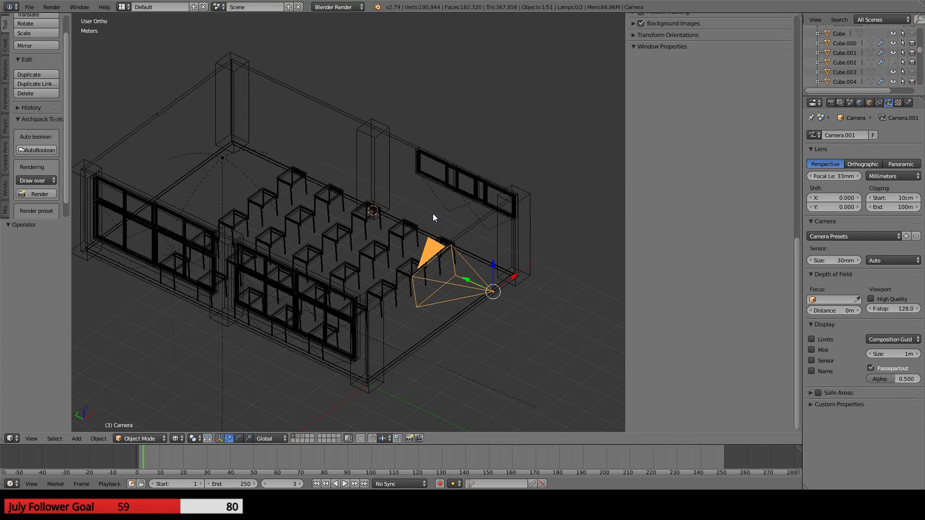
scroll(433, 216, up, 3)
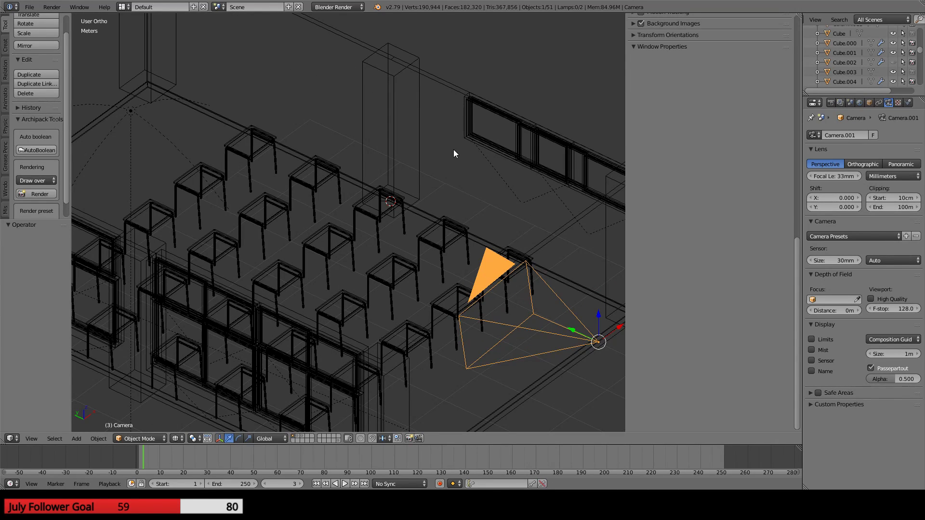
right_click(465, 127)
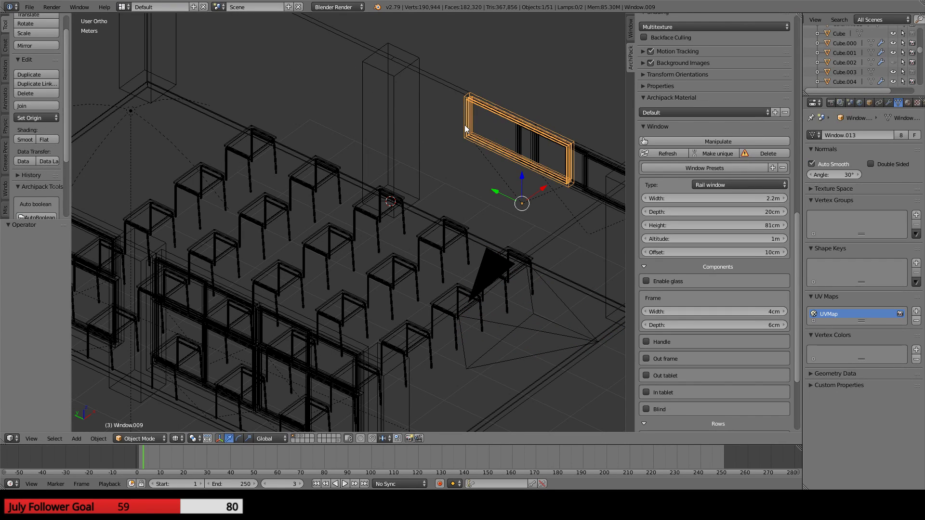
key(alt+h)
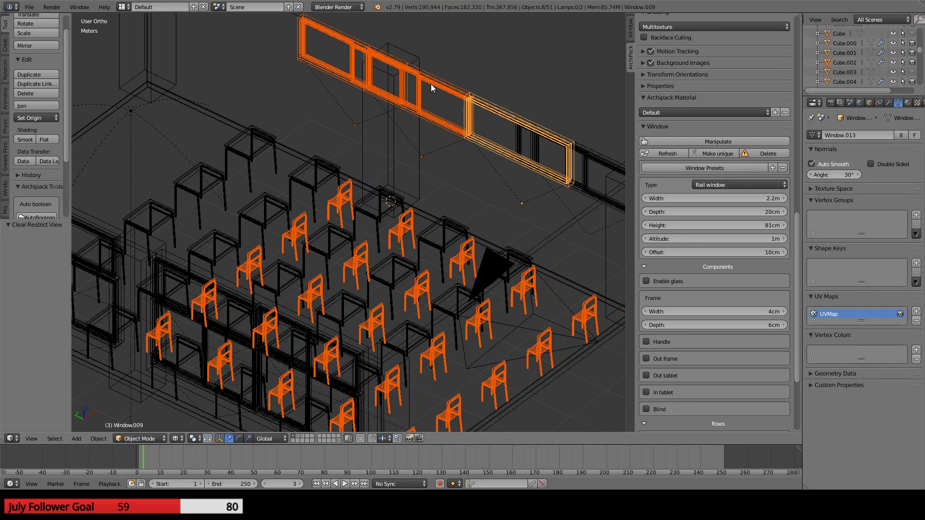
- Delete the whole row of 2.2 m wide rail windows high on the wall opposite the large window groups
right_click(347, 69)
shift+right_click(356, 61)
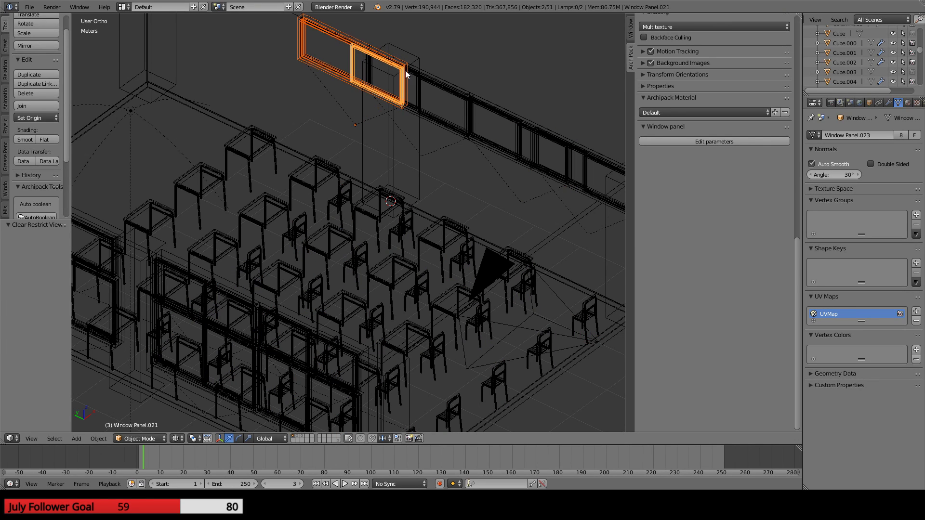
right_click(332, 36)
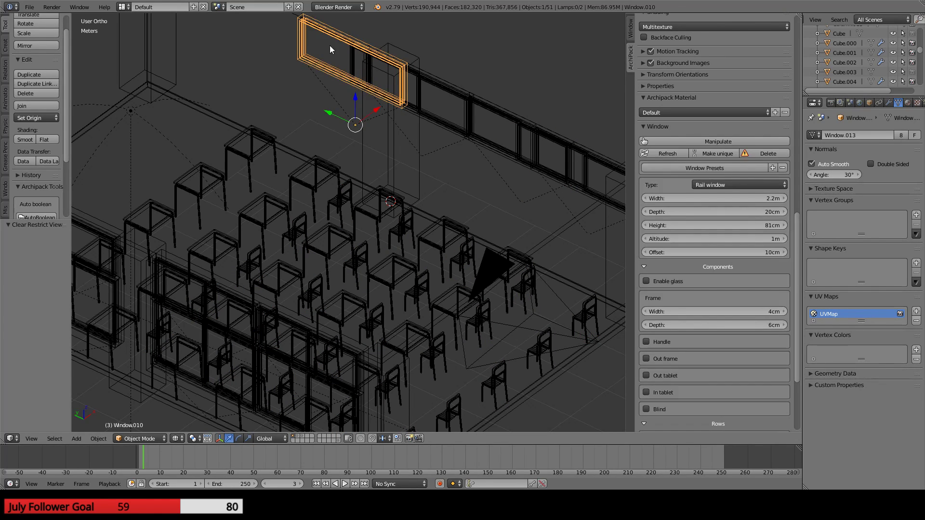
click(765, 153)
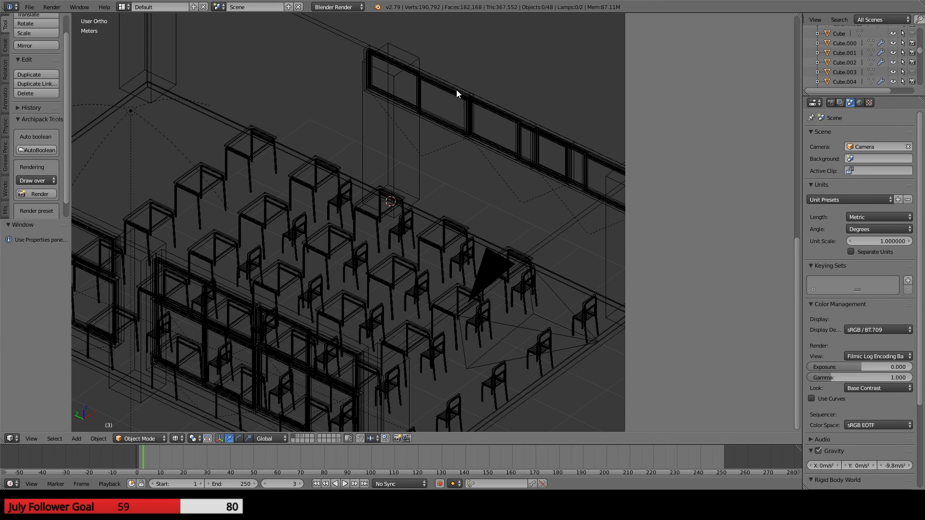
right_click(456, 91)
click(750, 153)
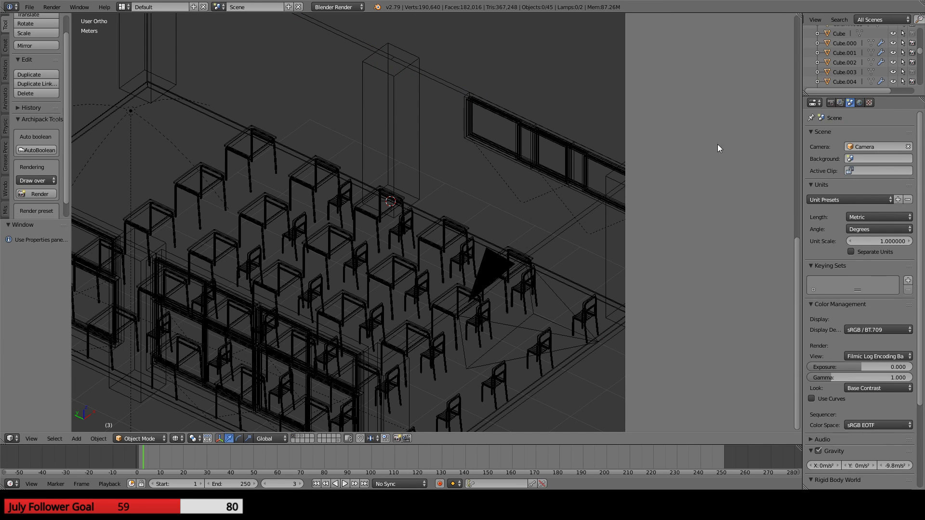
right_click(495, 118)
right_click(562, 146)
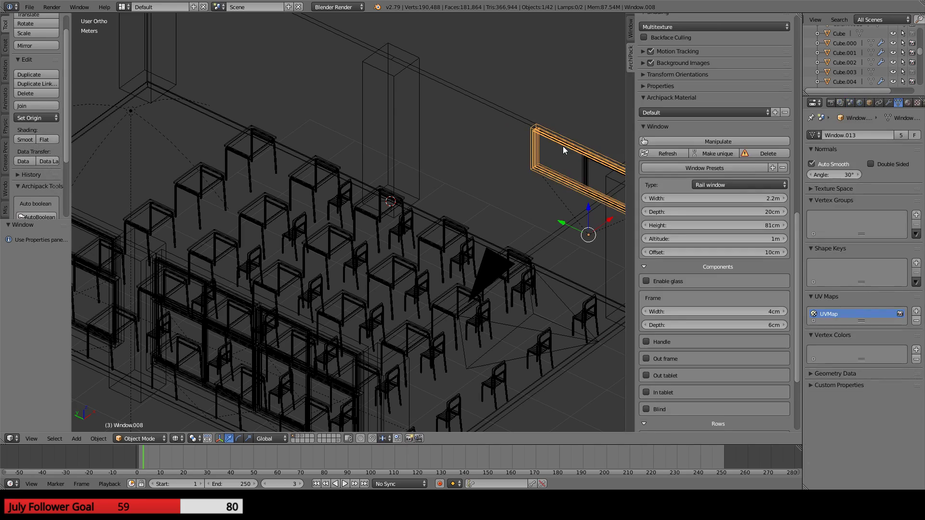
key(KP_Decimal)
click(779, 154)
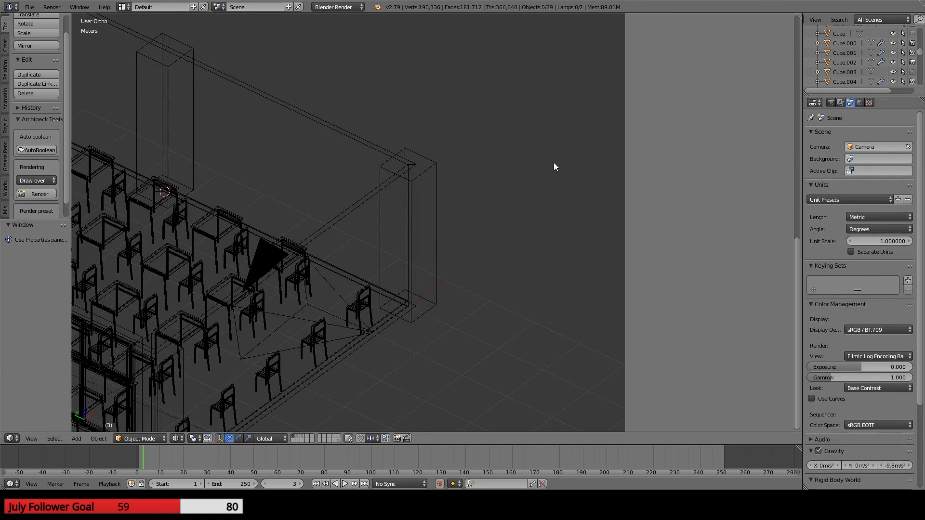
- Examine the large window groups, columns and furniture along the remaining window wall from several angles
key(Home)
middle_drag(351, 238, 299, 231)
scroll(299, 231, up, 5)
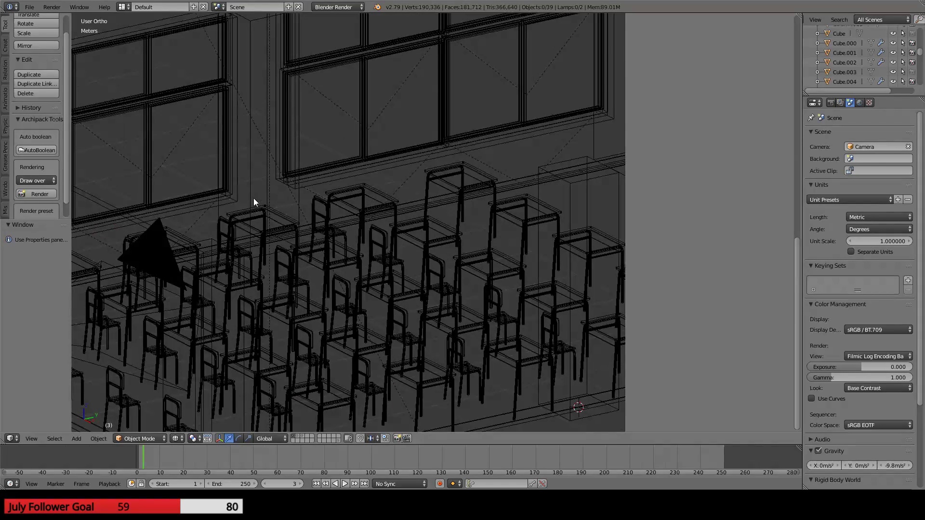
shift+middle_drag(256, 198, 389, 282)
shift+middle_drag(255, 140, 432, 280)
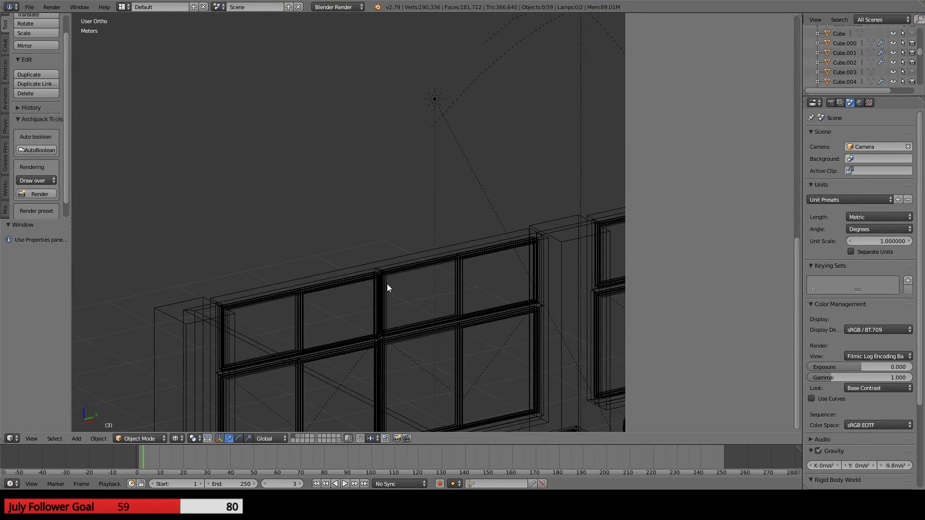
scroll(386, 285, up, 5)
shift+middle_drag(415, 327, 271, 289)
scroll(485, 351, down, 5)
scroll(328, 297, up, 4)
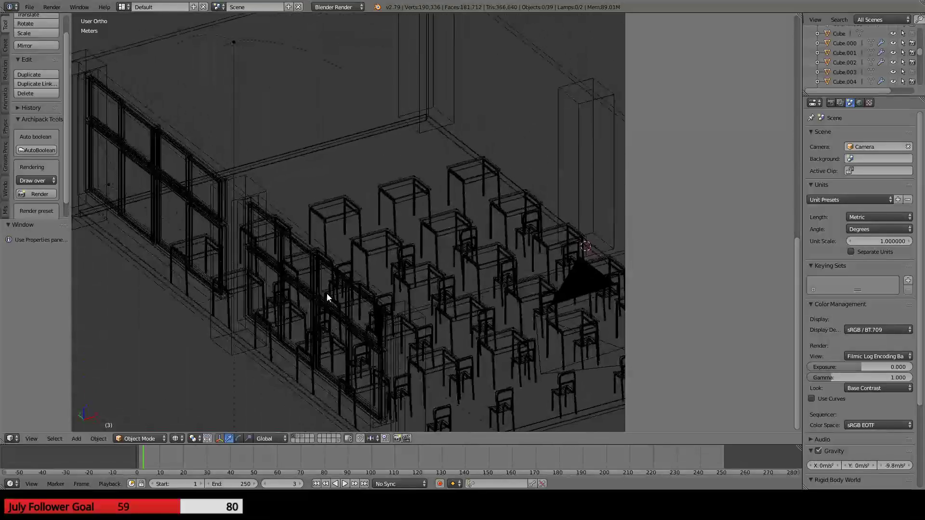
scroll(327, 297, down, 5)
scroll(302, 258, up, 7)
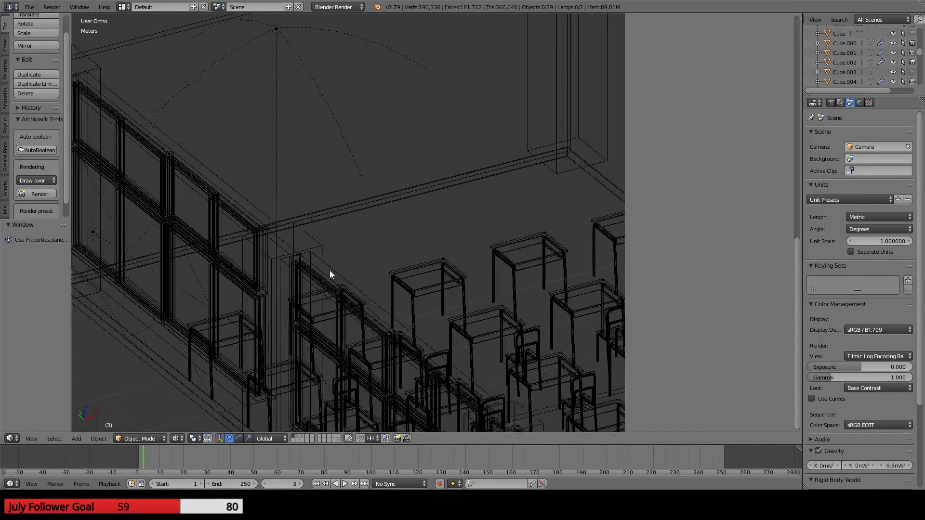
middle_drag(329, 274, 227, 265)
- Compare the wireframe columns, windows, desks and chairs with the reference image through the camera
key(KP_0)
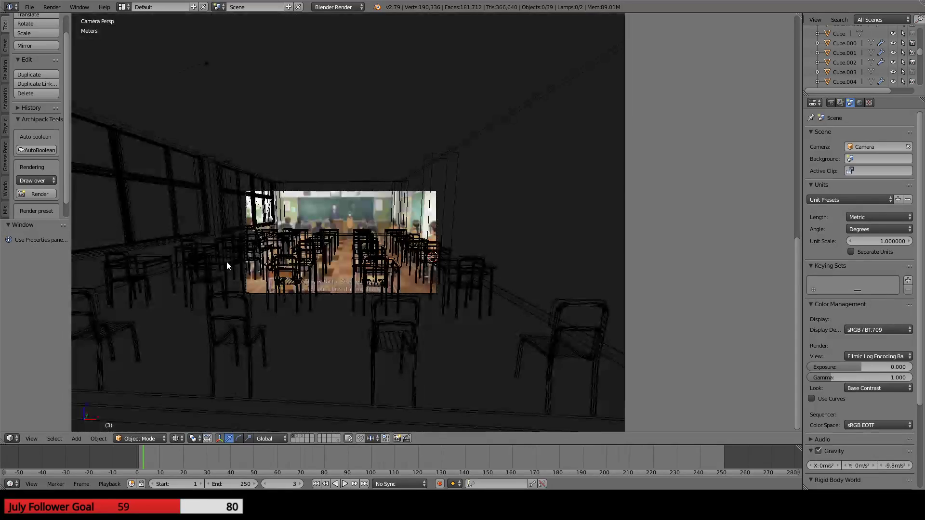
key(Home)
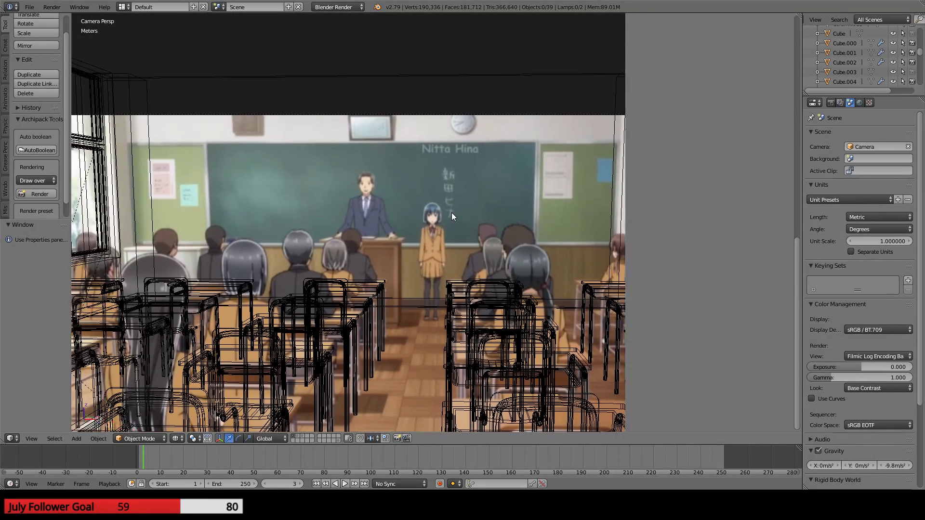
shift+middle_drag(452, 213, 465, 217)
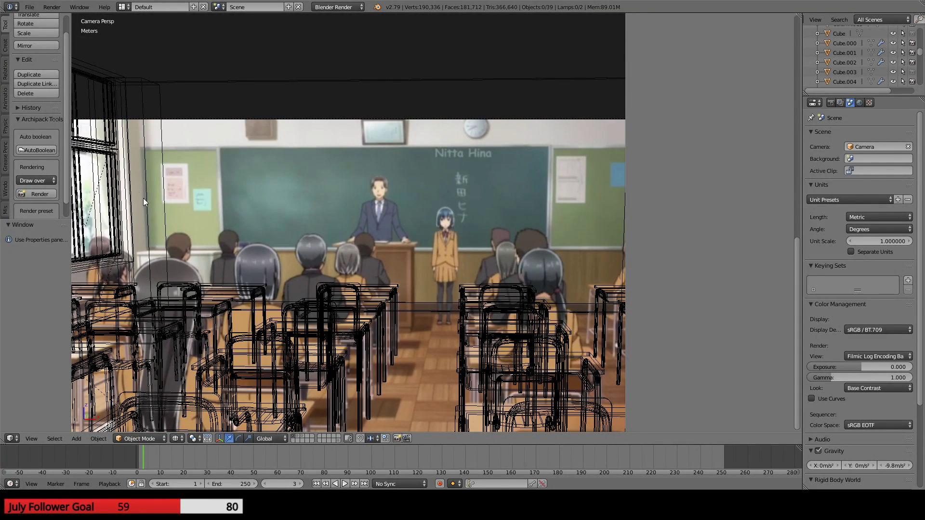
scroll(145, 202, down, 2)
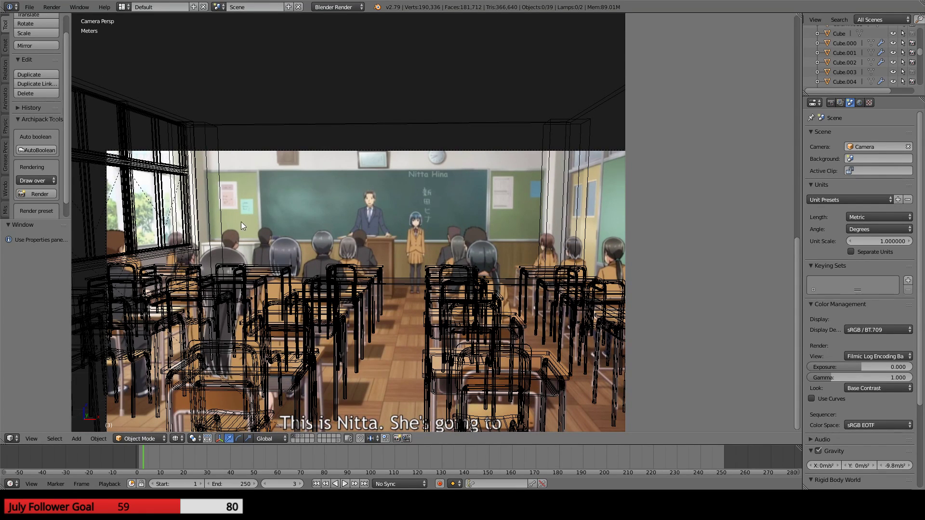
scroll(241, 226, up, 1)
scroll(248, 226, up, 1)
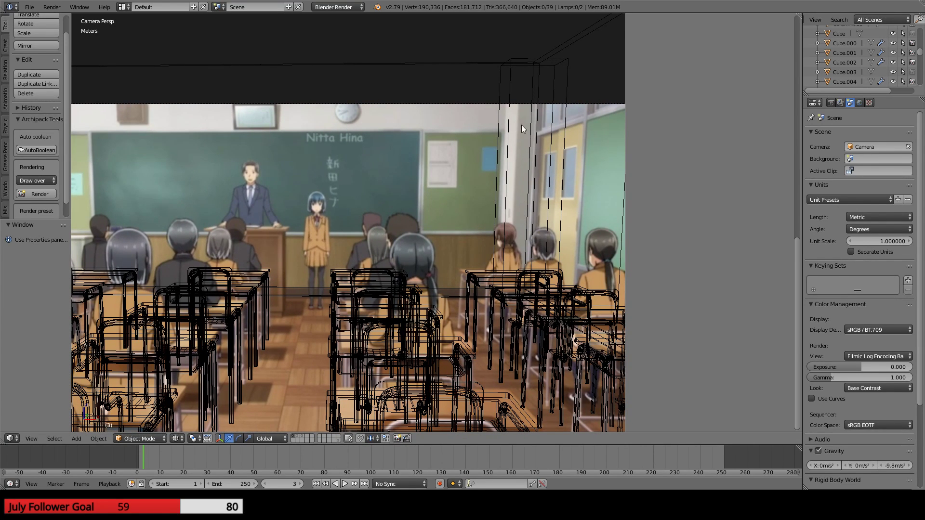
scroll(190, 162, down, 2)
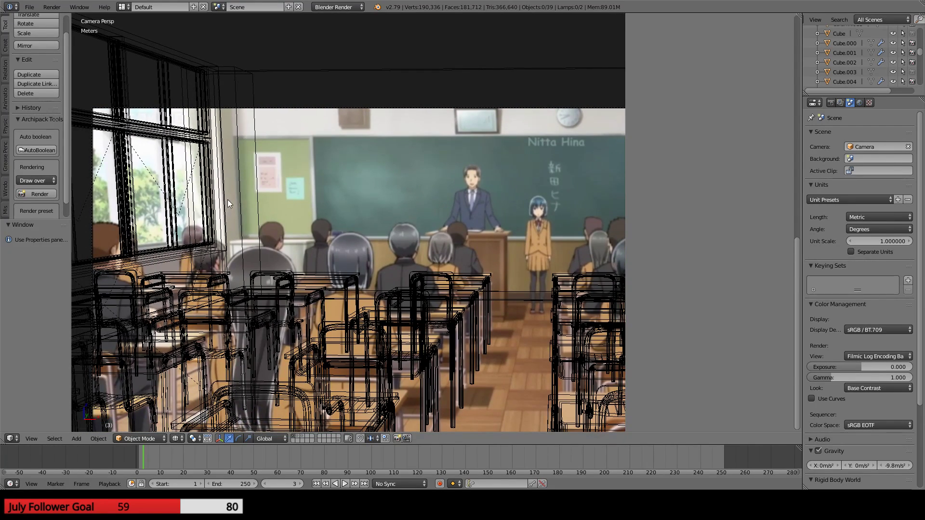
scroll(231, 204, down, 1)
scroll(338, 206, up, 1)
shift+middle_drag(473, 209, 231, 179)
scroll(230, 179, down, 2)
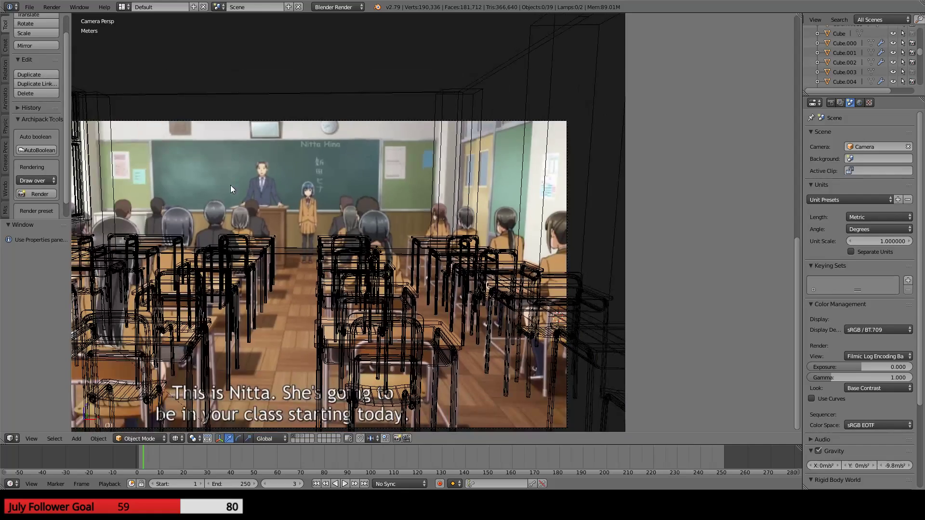
shift+middle_drag(246, 270, 248, 258)
scroll(251, 255, down, 1)
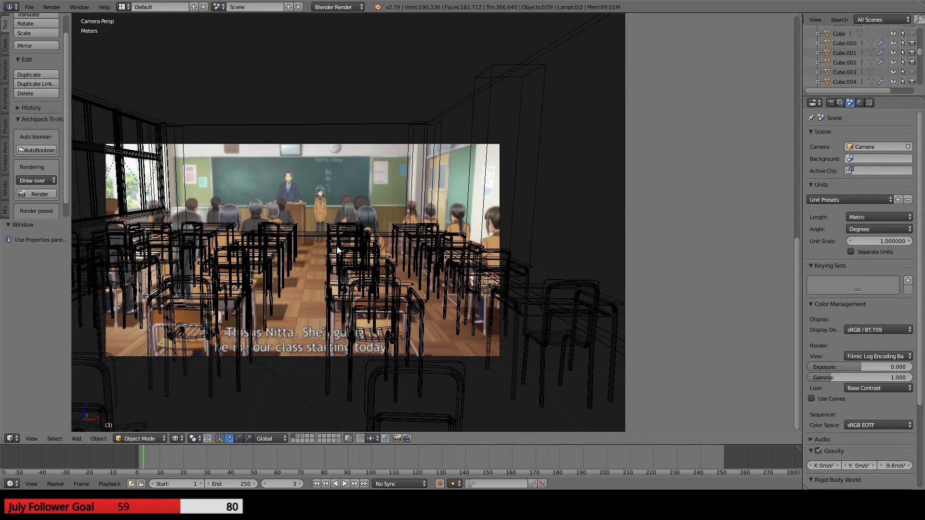
- Leave the camera view and select the array of chairs standing behind the desks
middle_drag(375, 255, 341, 283)
scroll(356, 250, up, 7)
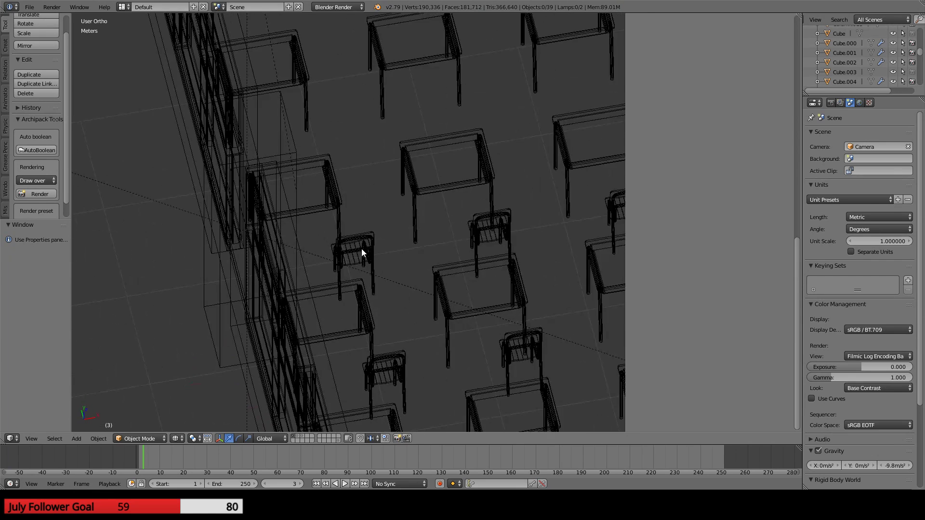
right_click(362, 246)
scroll(371, 265, up, 2)
scroll(351, 255, down, 4)
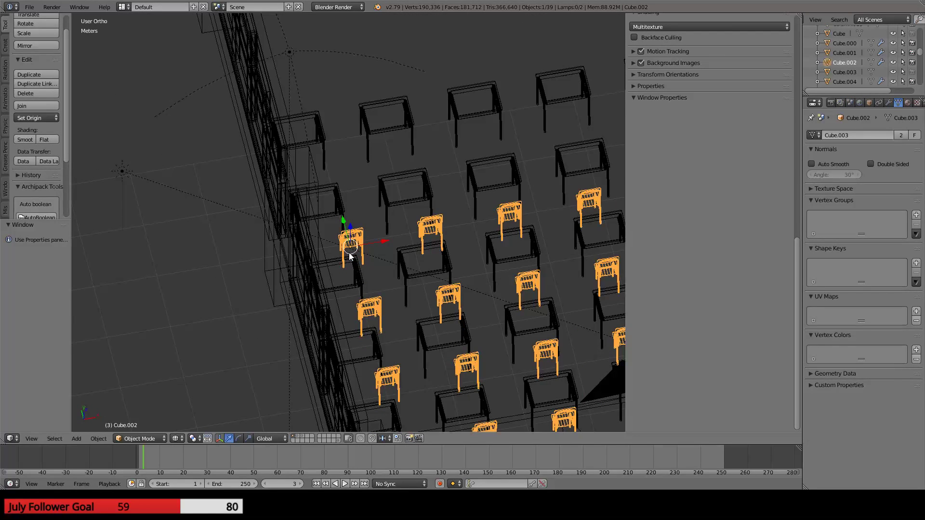
- Look through the other scene layers and show the one holding the individual desk and chair models
click(298, 436)
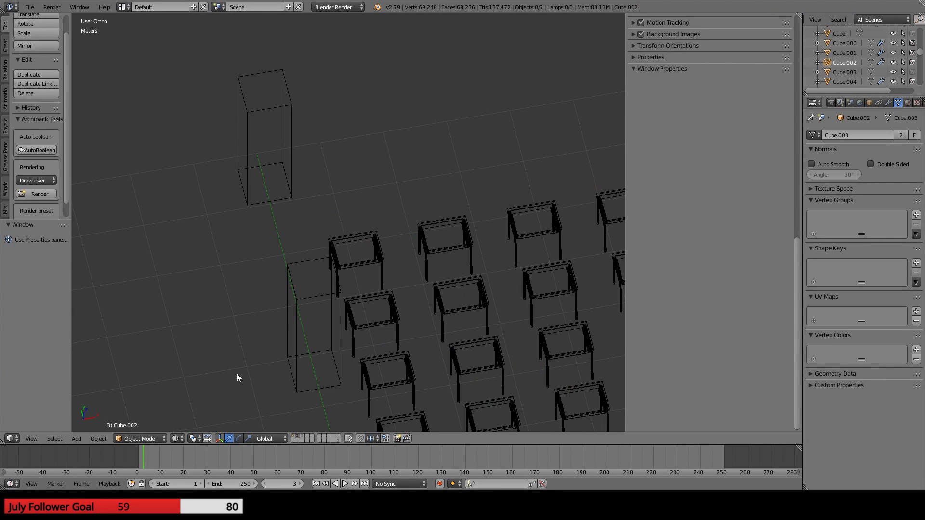
shift+middle_drag(195, 273, 455, 197)
click(300, 436)
scroll(314, 331, down, 5)
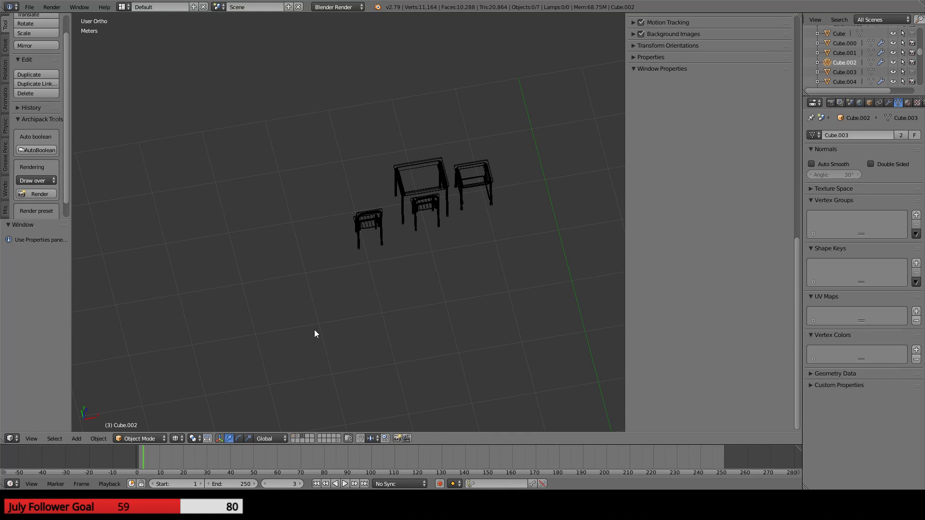
scroll(450, 289, up, 6)
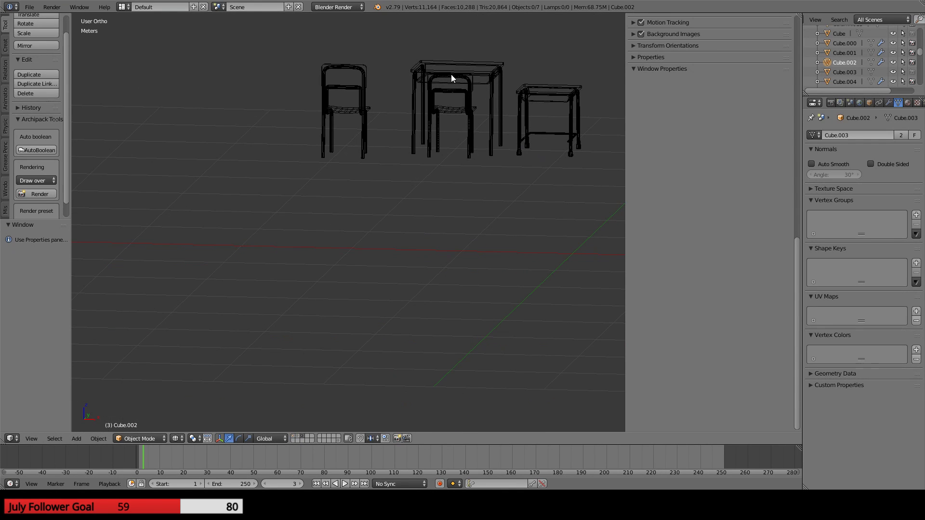
- Select the backrest, seat and both frame curves of the chair at the larger desk and duplicate them in place
right_click(451, 76)
scroll(308, 243, up, 4)
scroll(304, 247, up, 1)
shift+middle_drag(245, 244, 346, 240)
shift+right_click(328, 211)
shift+right_click(324, 262)
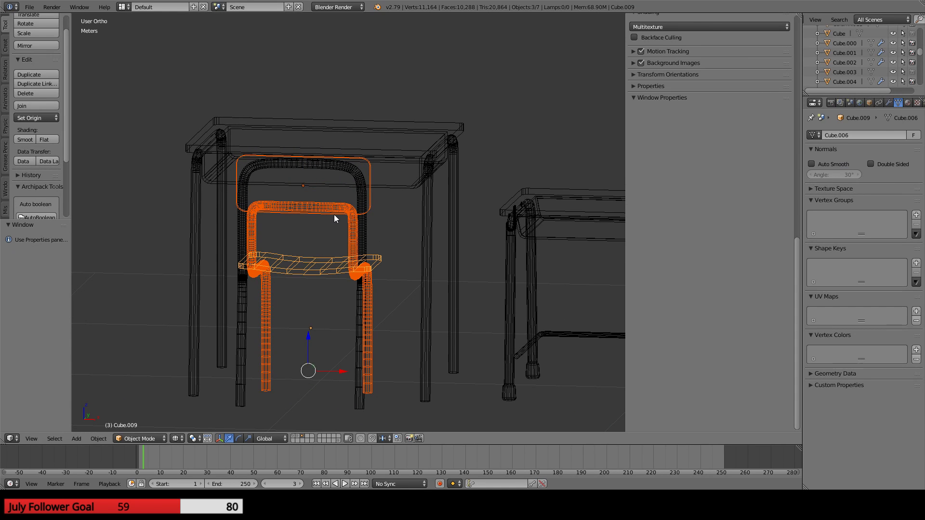
shift+right_click(345, 171)
middle_drag(392, 289, 329, 301)
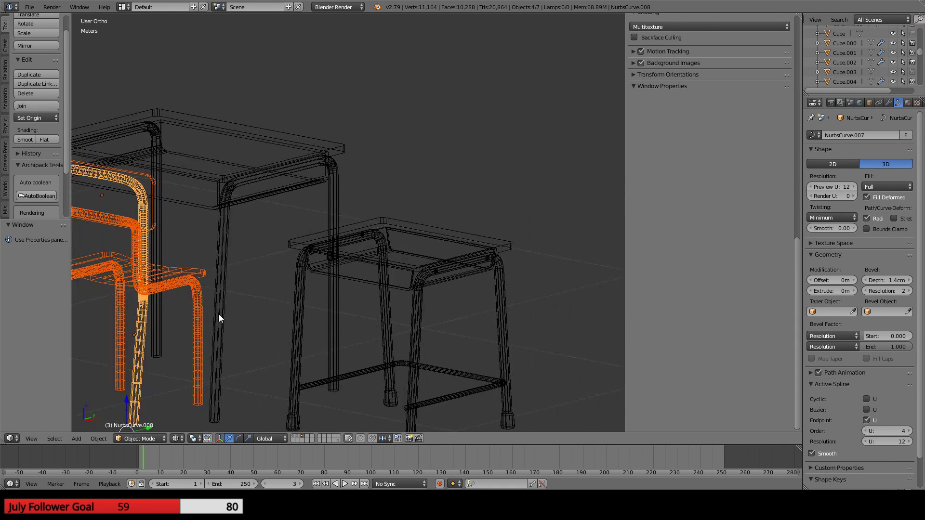
shift+middle_drag(219, 314, 386, 273)
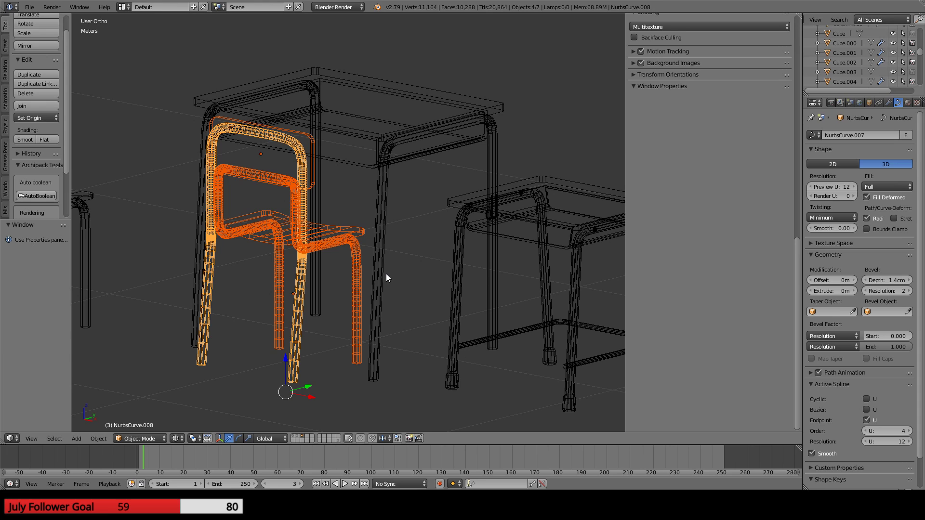
key(shift+d)
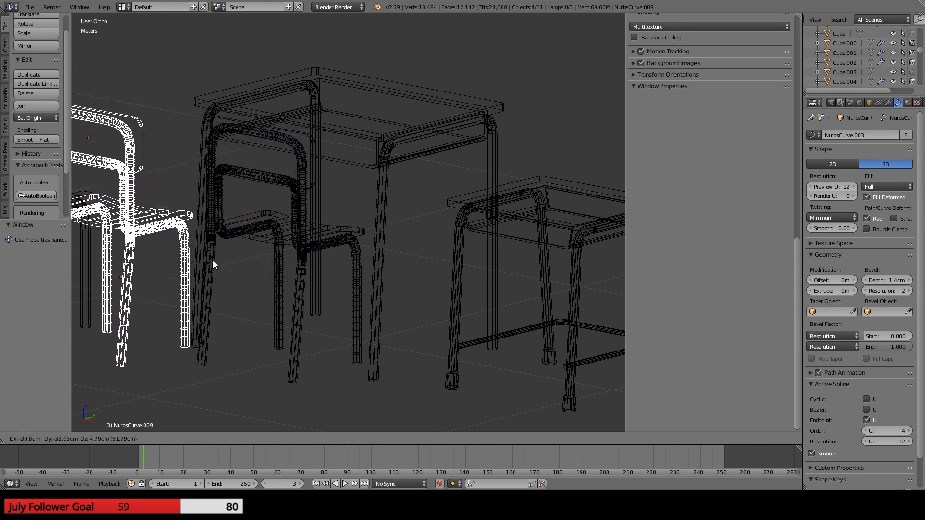
right_click(282, 255)
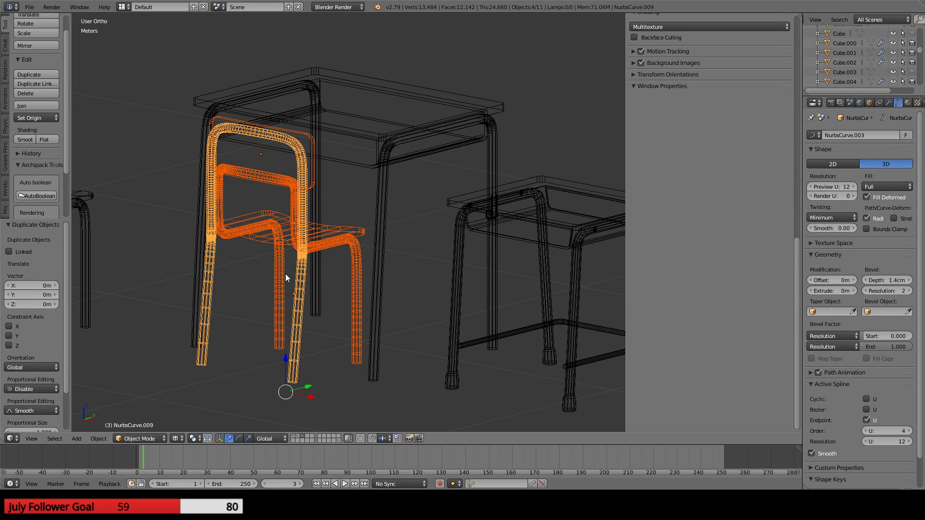
- Join the duplicated chair's frame curves and move the chair copy about -58.3 cm along the X axis
key(ctrl+j)
middle_drag(284, 274, 279, 245)
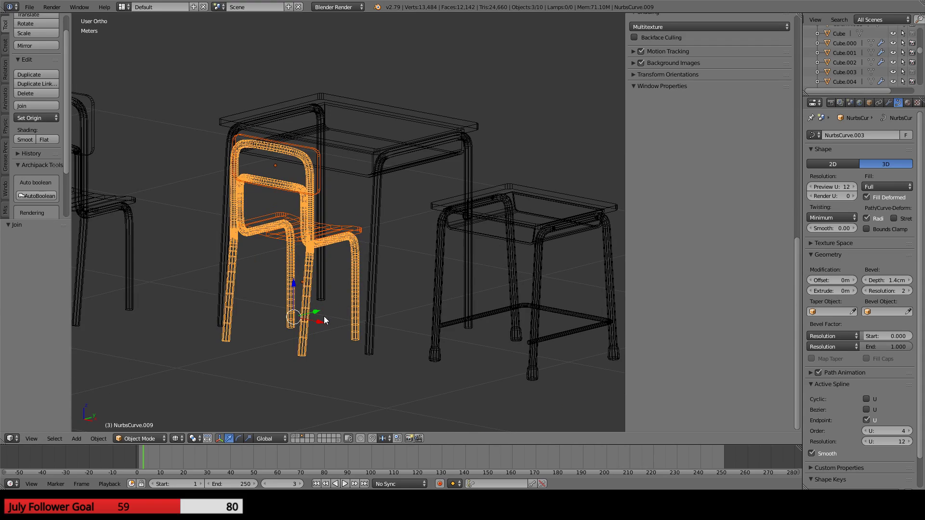
key(g)
key(x)
click(200, 283)
middle_drag(201, 283, 293, 265)
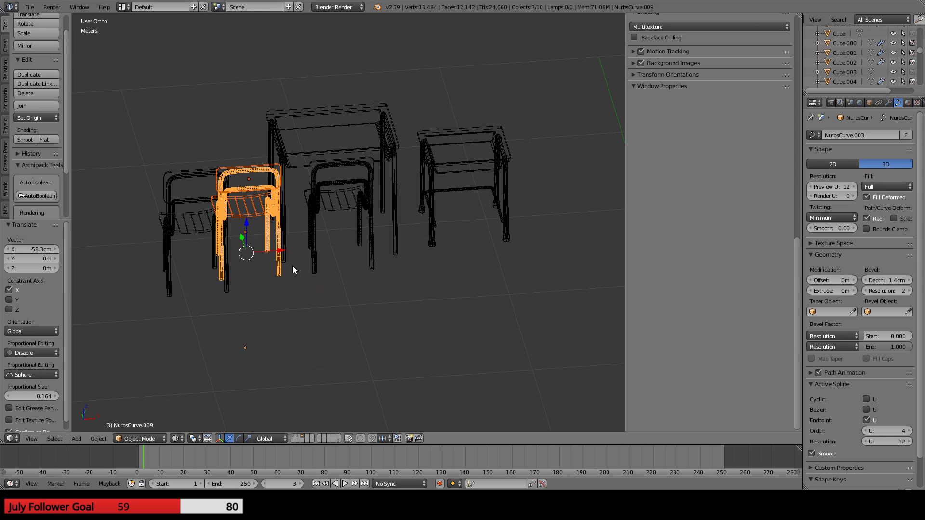
- Try to set the chair copy's origins to their geometry
key(ctrl+shift+alt+c)
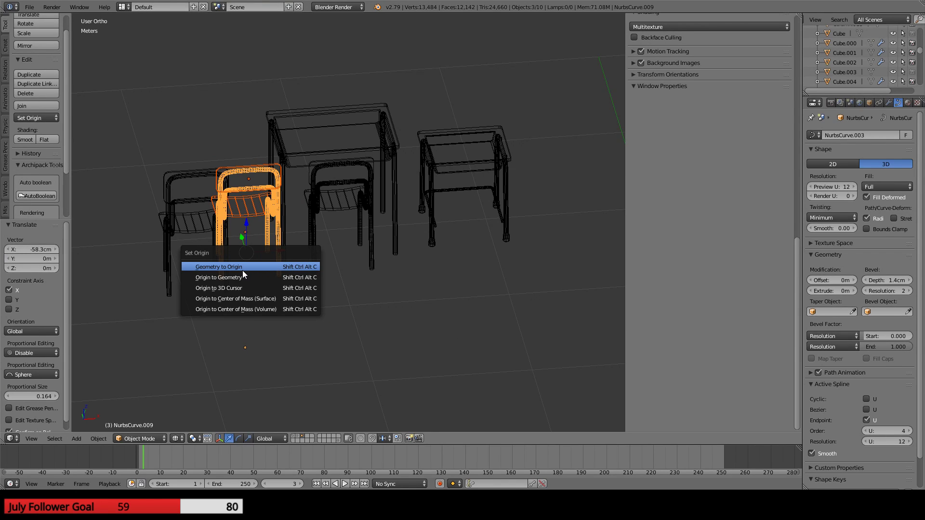
click(225, 278)
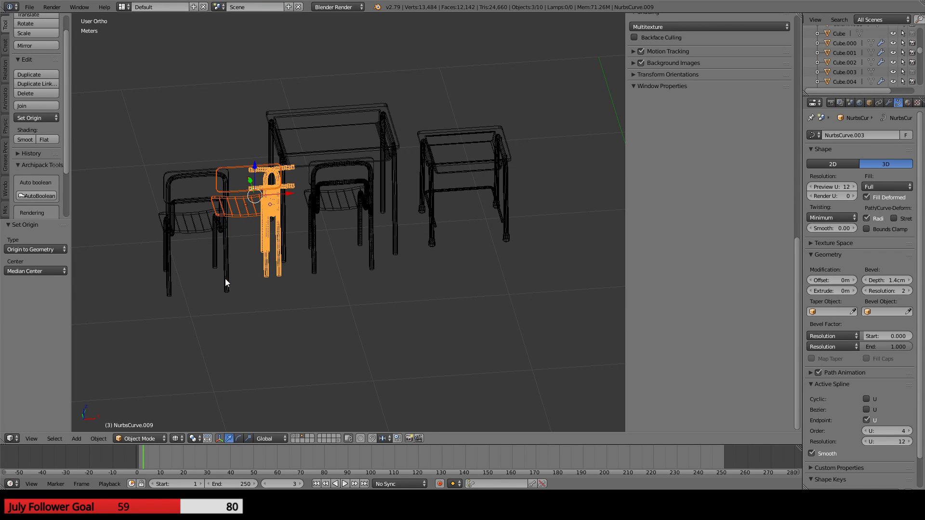
key(ctrl+z)
- Move the chair copy about 2.27 m along the X axis, past the smaller desk
scroll(349, 246, down, 5)
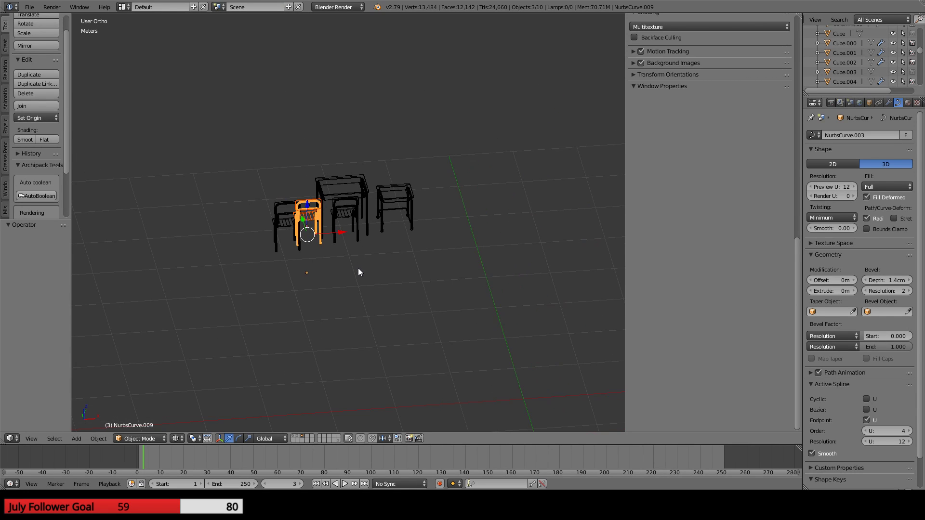
middle_drag(357, 268, 329, 304)
scroll(329, 301, down, 4)
scroll(332, 296, up, 6)
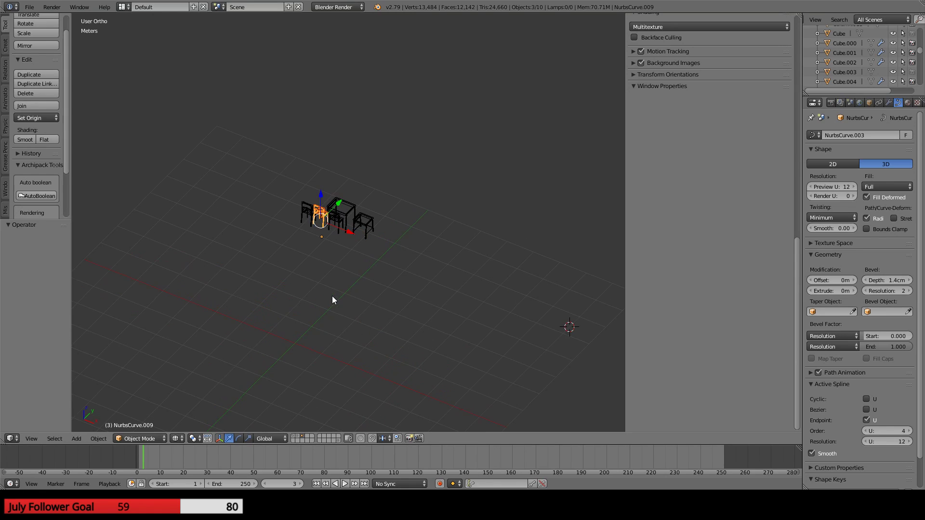
scroll(334, 289, up, 2)
key(g)
key(x)
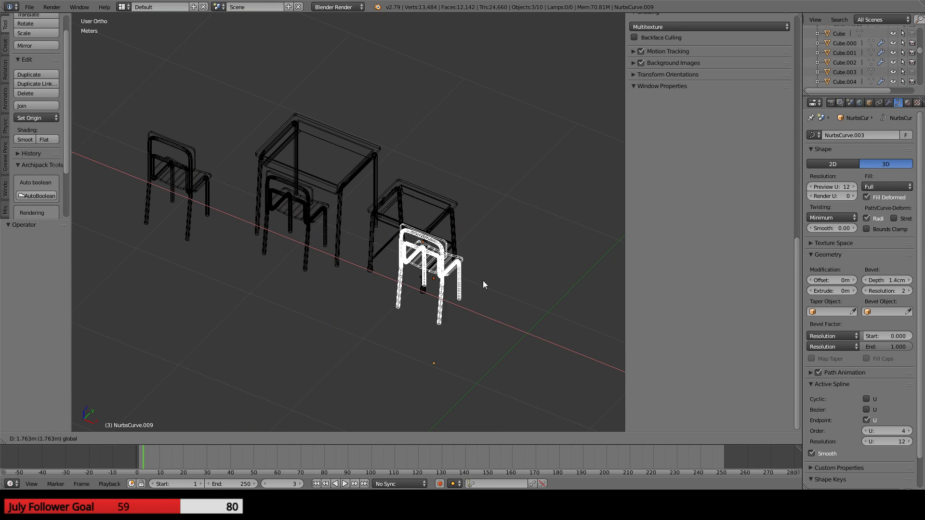
click(532, 287)
middle_drag(512, 313, 413, 338)
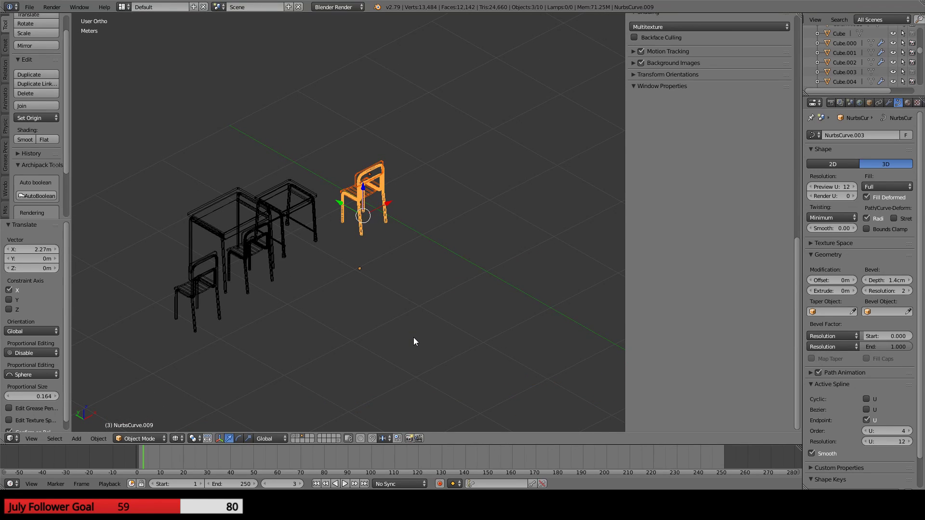
- Make a linked duplicate of the chair copy in place and move it to the first layer
key(shift+d)
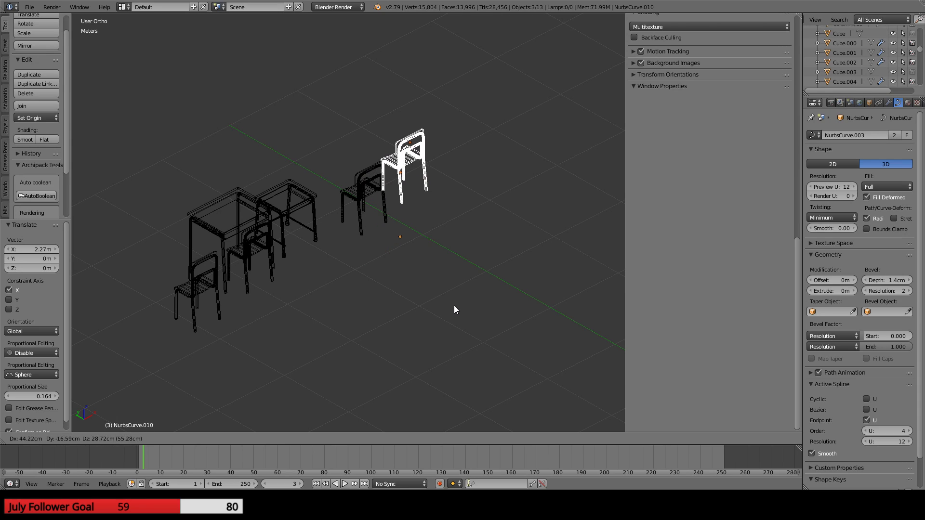
key(Escape)
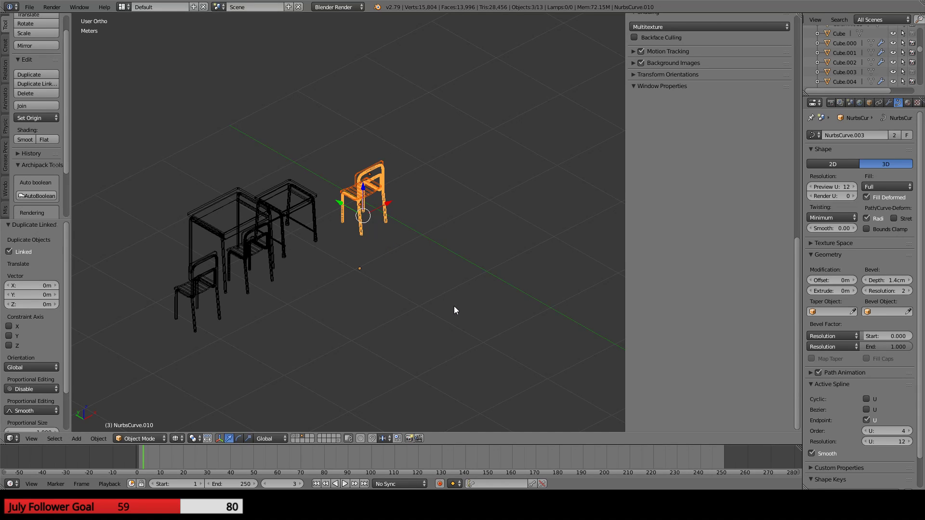
key(g)
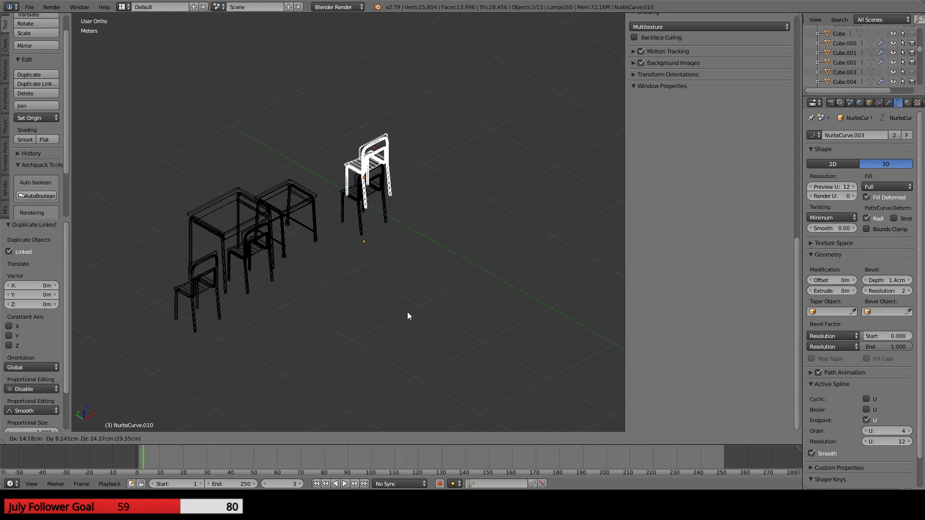
key(Escape)
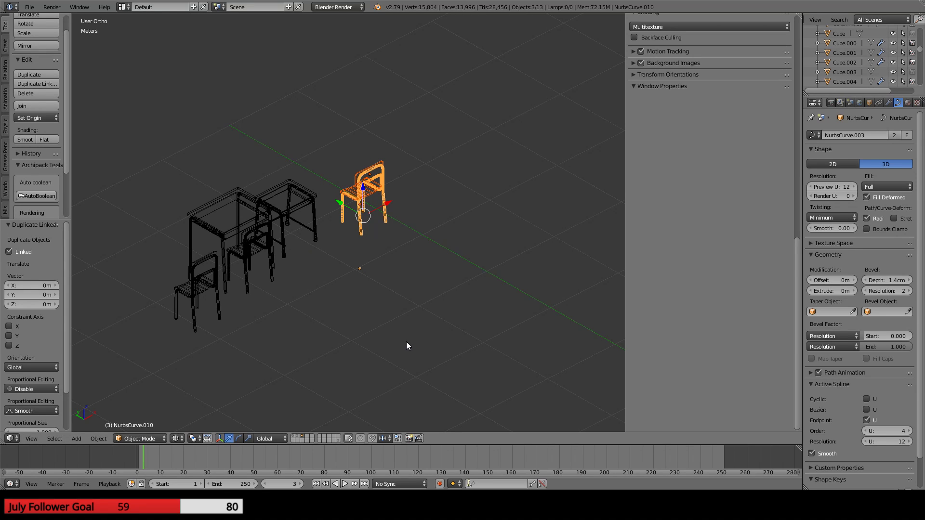
key(m)
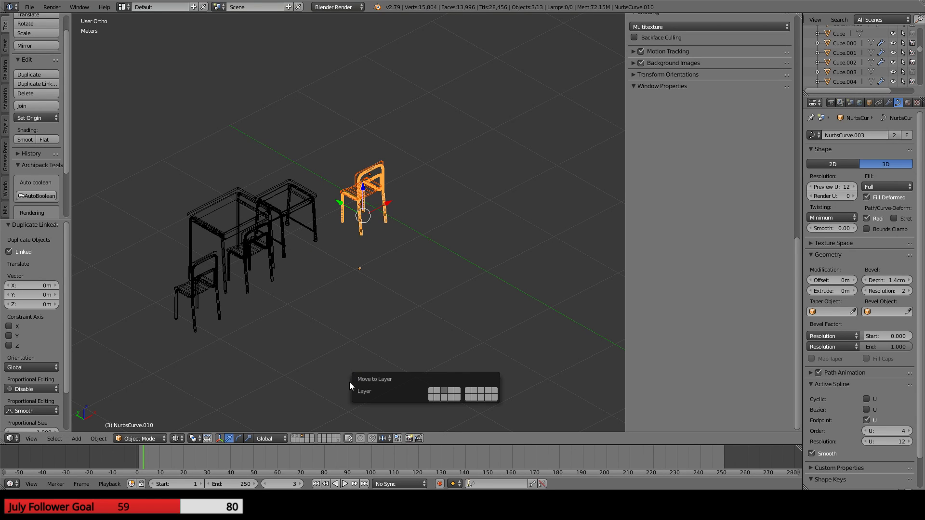
click(429, 390)
- Show the first layer with the classroom and move the linked chair about 2.29 m along X, in among the desks
scroll(415, 317, down, 3)
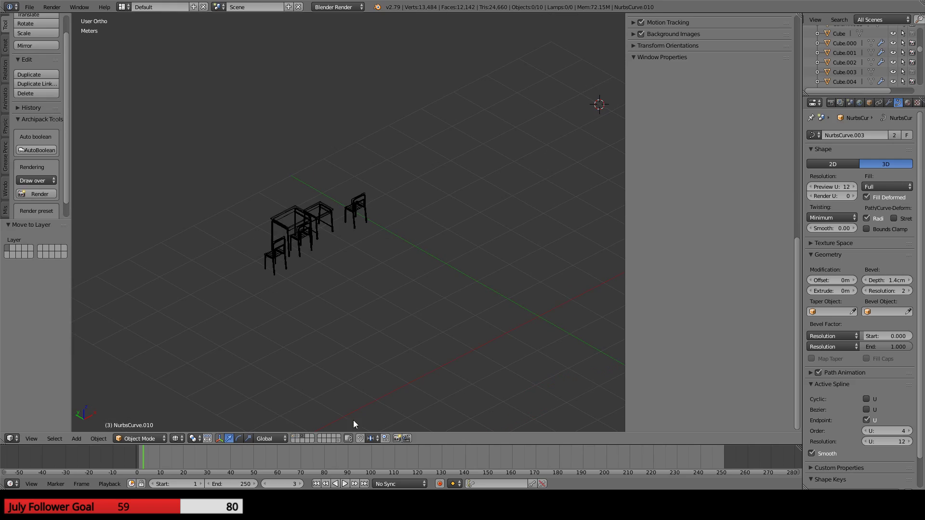
click(293, 436)
scroll(325, 354, down, 1)
middle_drag(363, 344, 345, 357)
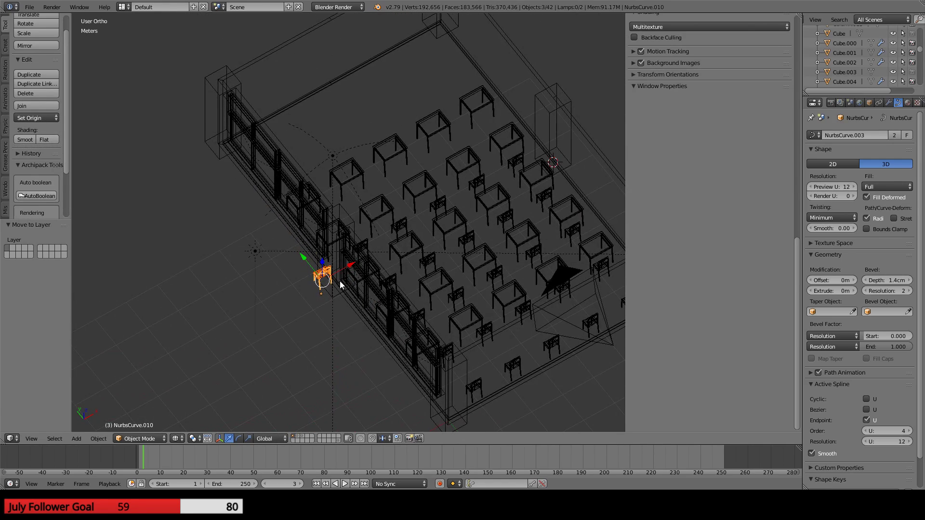
drag(351, 264, 423, 228)
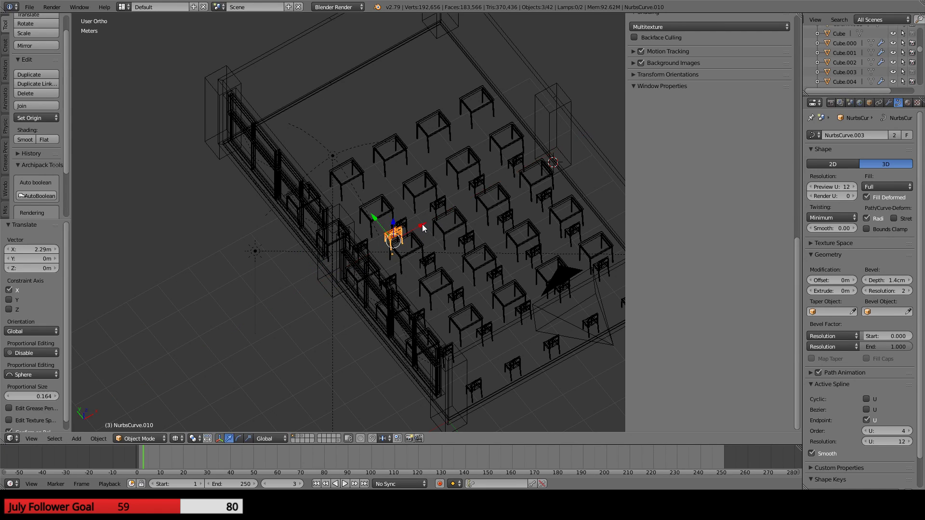
- Compare the single chair with the reference through the camera and hide the array of chairs
key(KP_0)
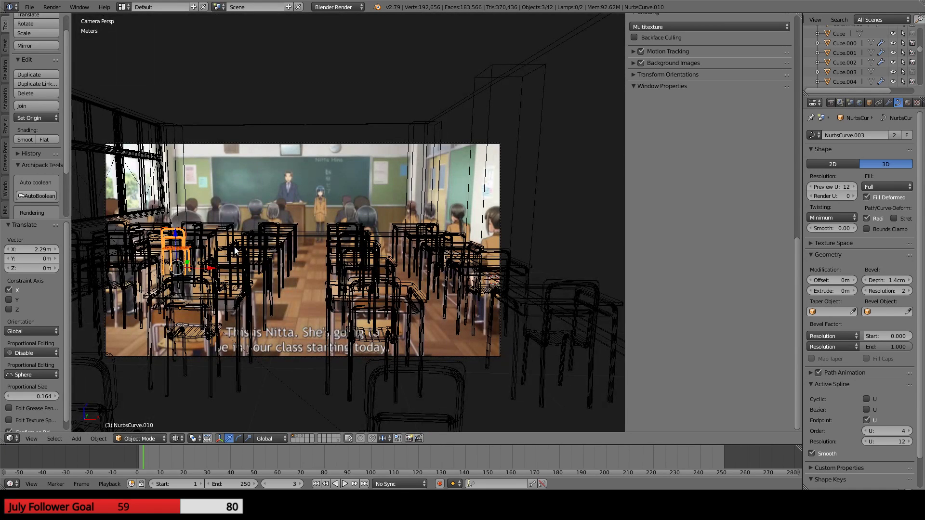
shift+middle_drag(219, 285, 378, 245)
scroll(378, 246, up, 2)
scroll(378, 246, down, 2)
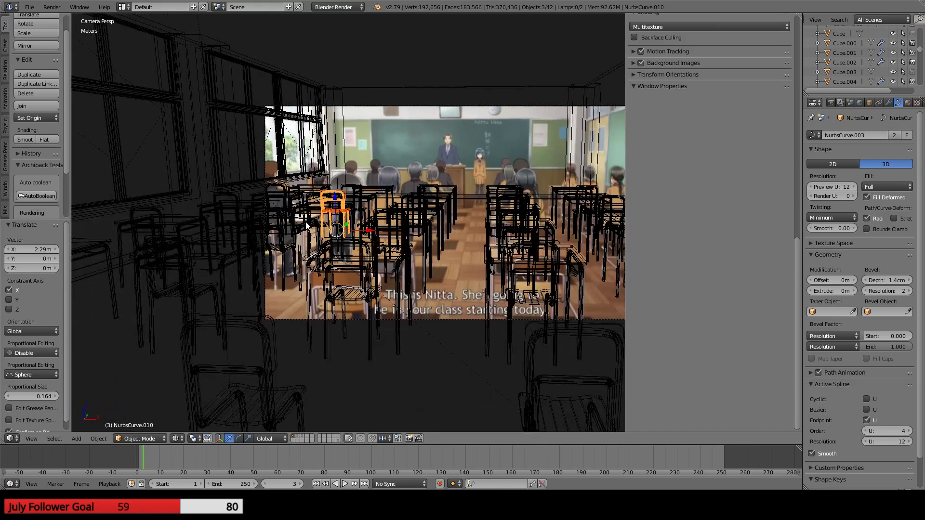
right_click(293, 208)
middle_drag(292, 208, 273, 254)
right_click(237, 255)
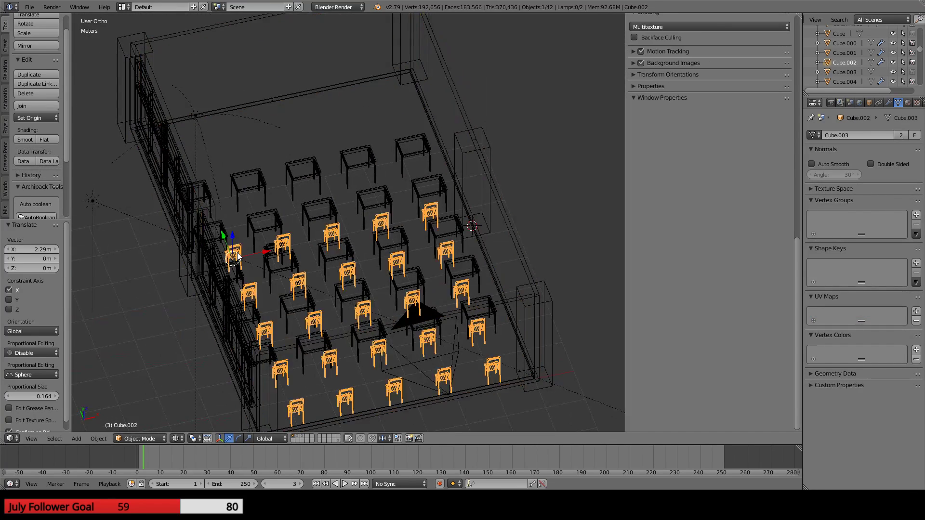
key(h)
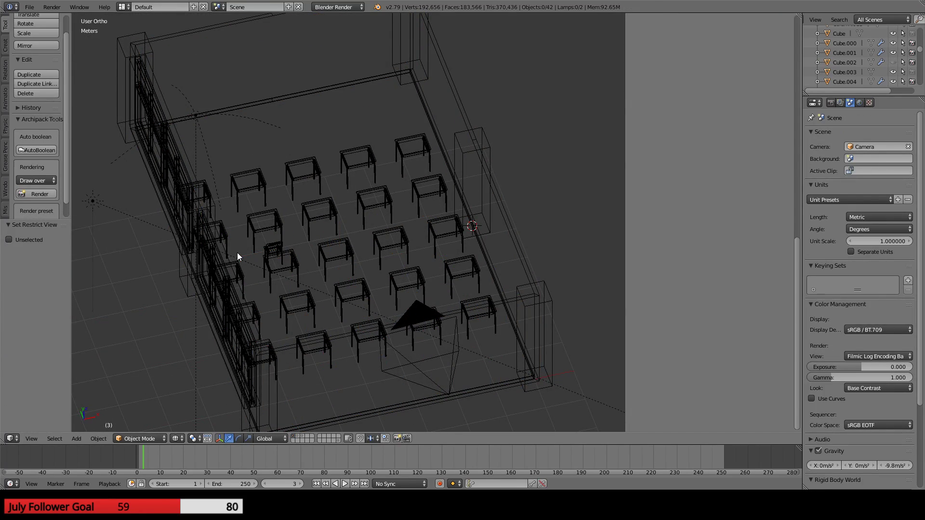
- Examine the single chair and the overlapping desks through the camera and from above
key(KP_0)
right_click(340, 197)
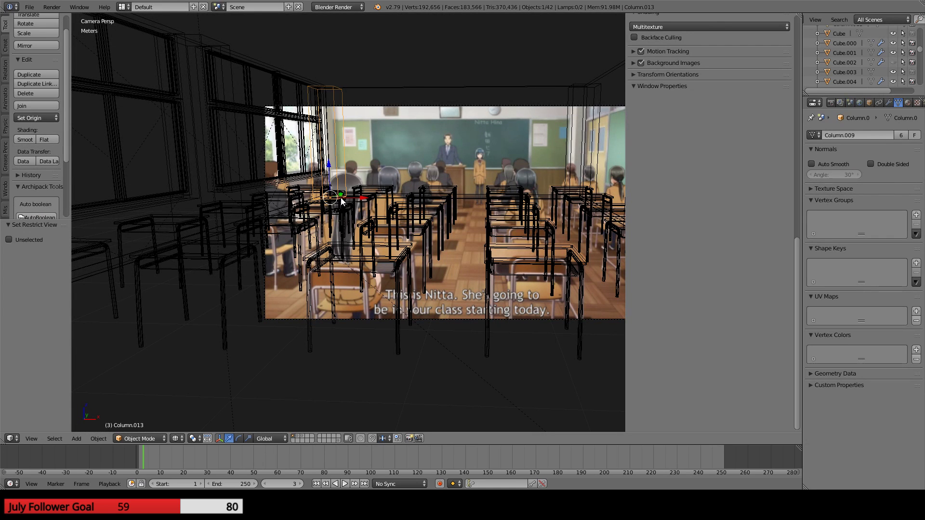
right_click(340, 198)
right_click(342, 204)
right_click(344, 203)
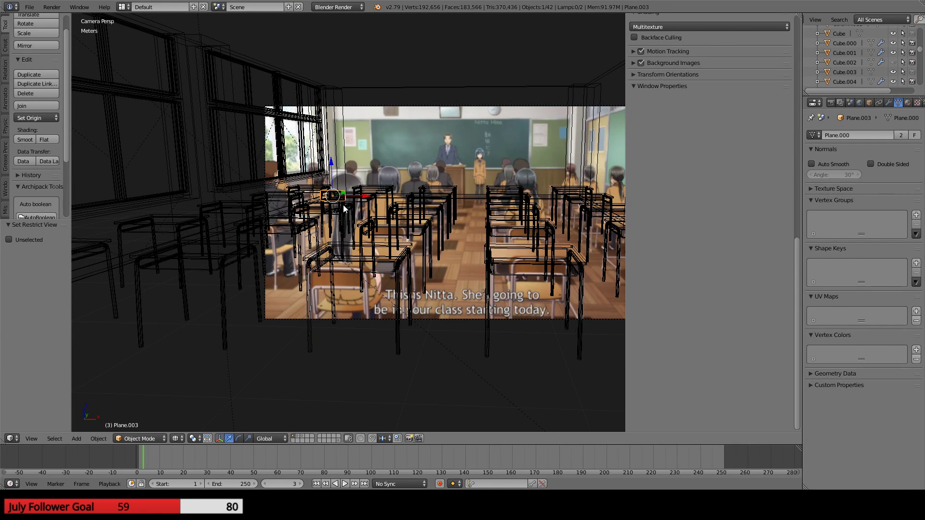
right_click(345, 205)
right_click(348, 206)
middle_drag(348, 206, 357, 246)
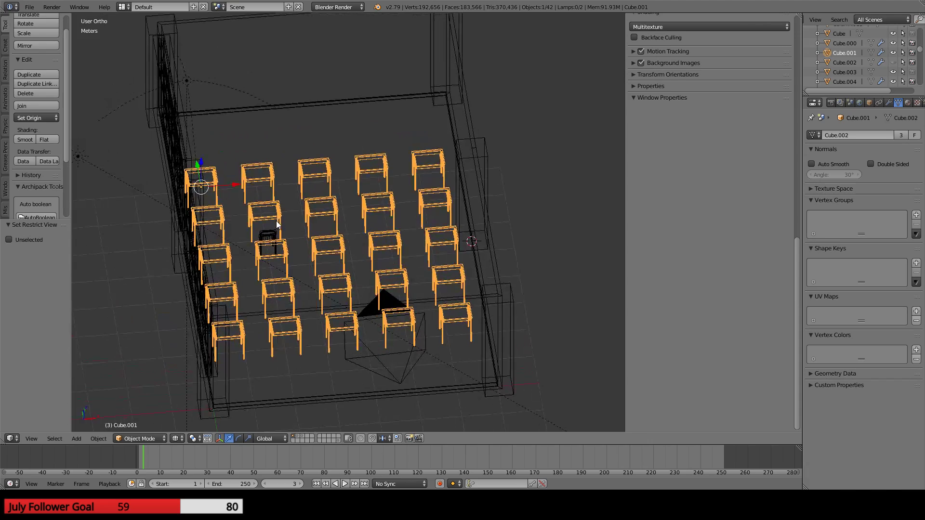
- Locate the single chair's backrest and seat among the desks and display the scene in solid shading
right_click(278, 225)
middle_drag(290, 224, 407, 247)
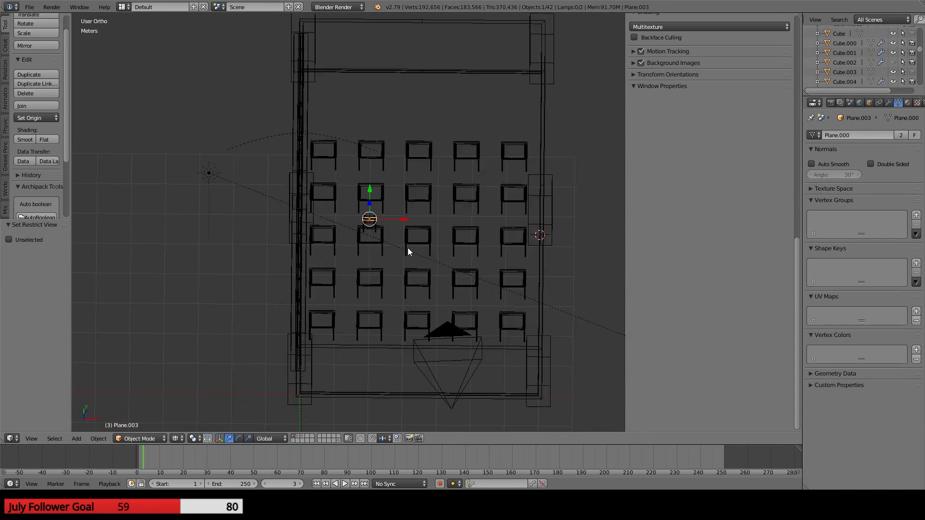
scroll(407, 248, up, 8)
right_click(453, 227)
middle_drag(453, 227, 408, 217)
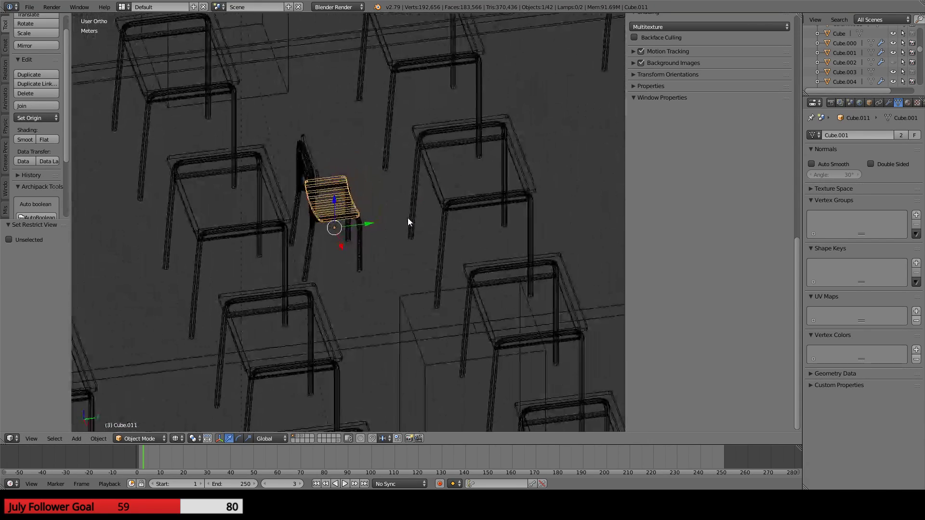
right_click(307, 178)
middle_drag(307, 178, 360, 186)
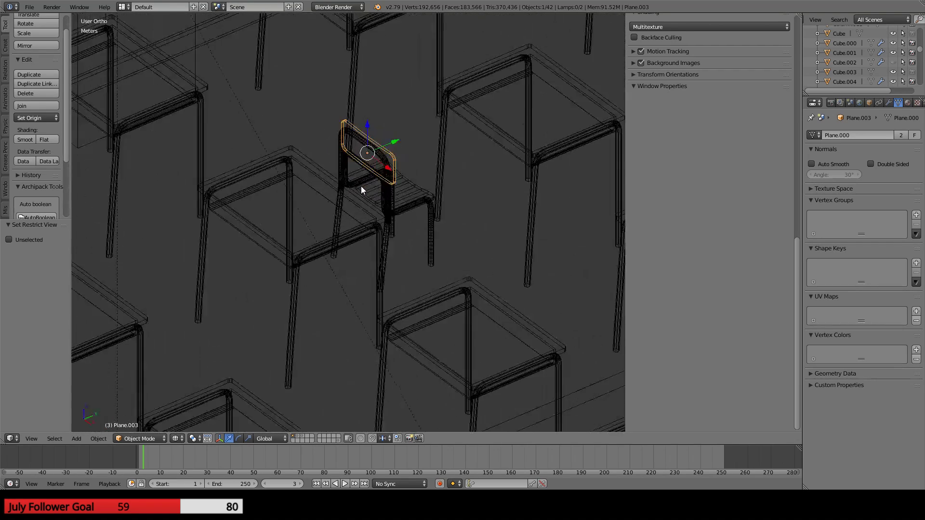
scroll(360, 186, up, 3)
key(z)
- Join the single chair's backrest and seat into one object and test moving it away from the chair frame
right_click(386, 150)
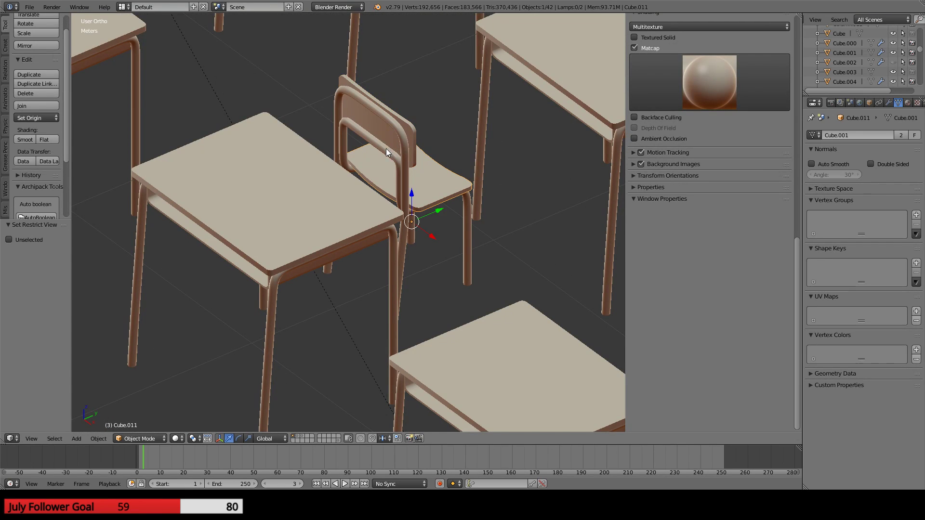
right_click(389, 141)
shift+right_click(408, 130)
shift+right_click(429, 188)
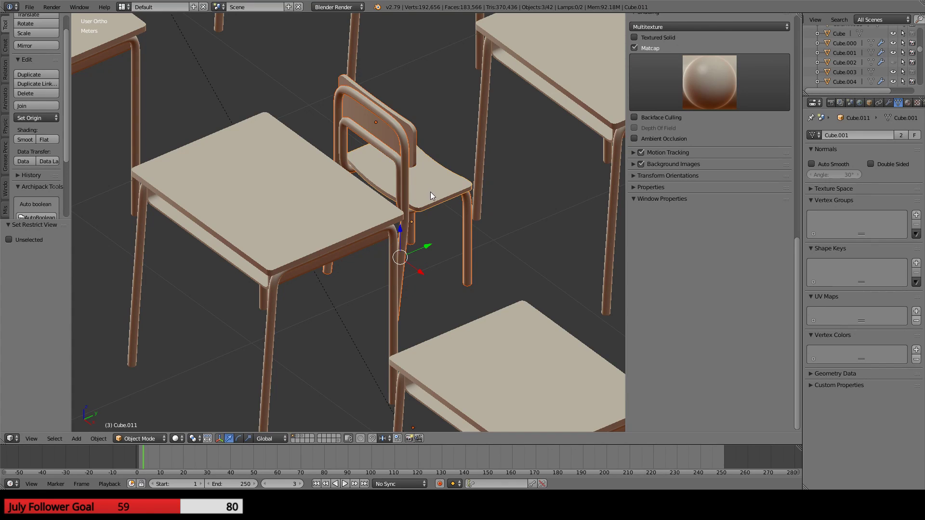
middle_drag(429, 192, 464, 242)
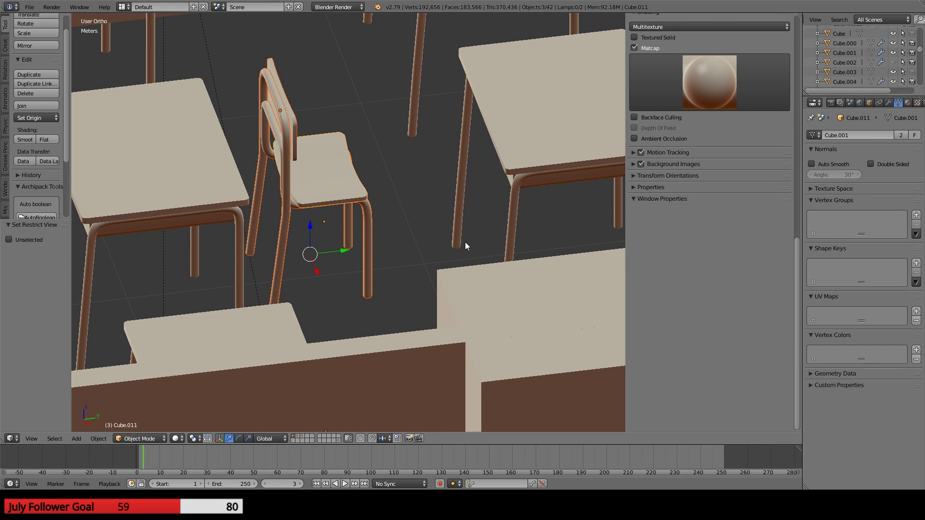
key(ctrl+j)
key(g)
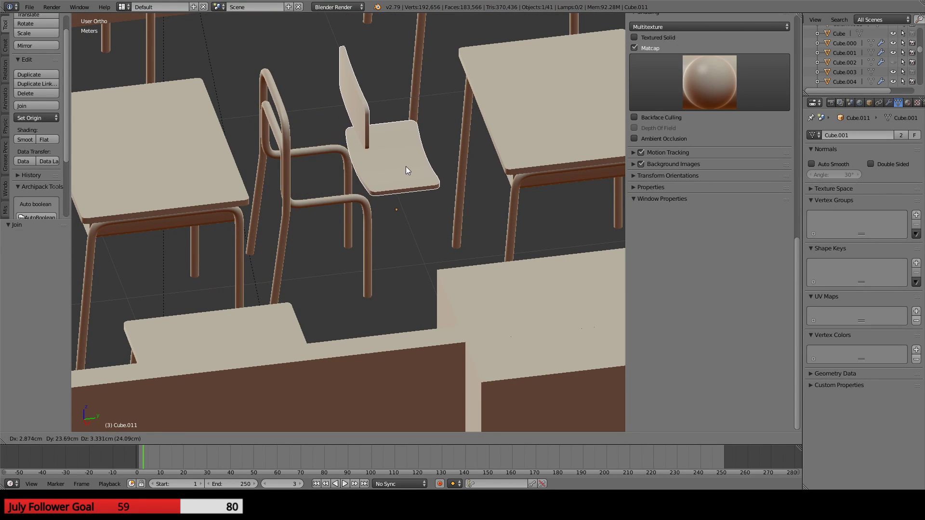
click(334, 171)
- Move the joined seat and the chair frame horizontally about 1.57 m along X and -4.36 m along Y, onto the reference's nearest chair
right_click(287, 174)
middle_drag(287, 175, 400, 175)
shift+right_click(307, 179)
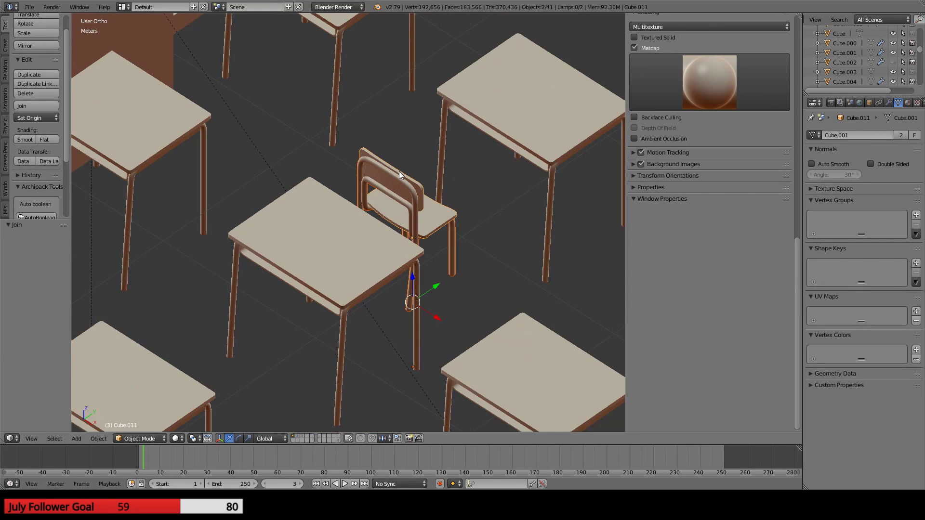
key(KP_0)
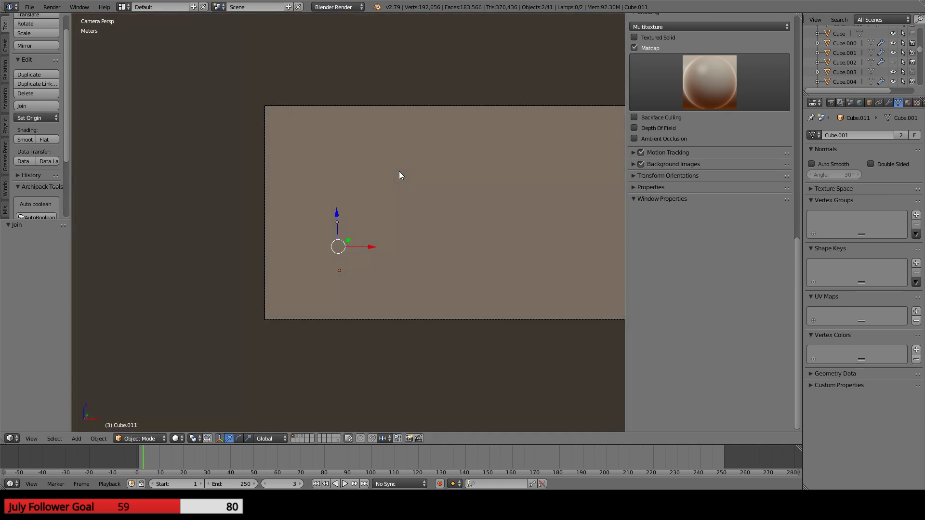
key(z)
scroll(374, 218, up, 2)
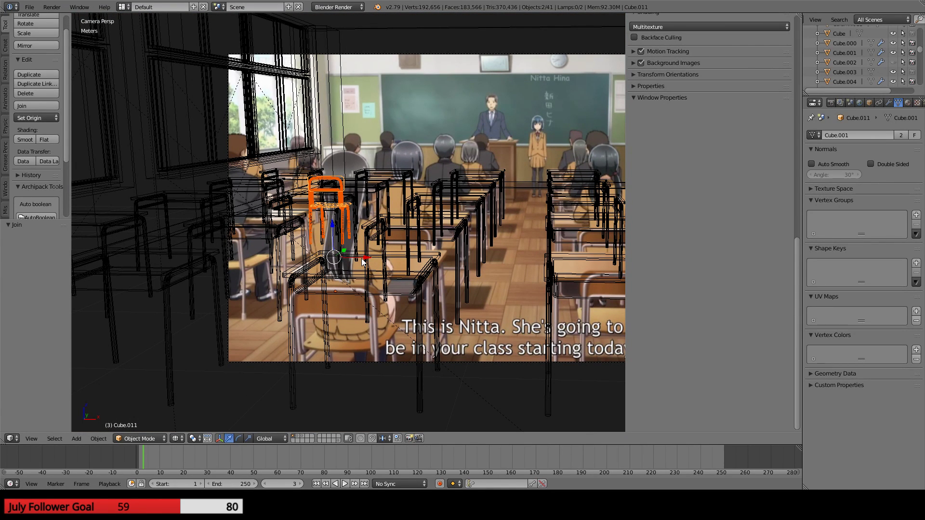
key(g)
key(shift+z)
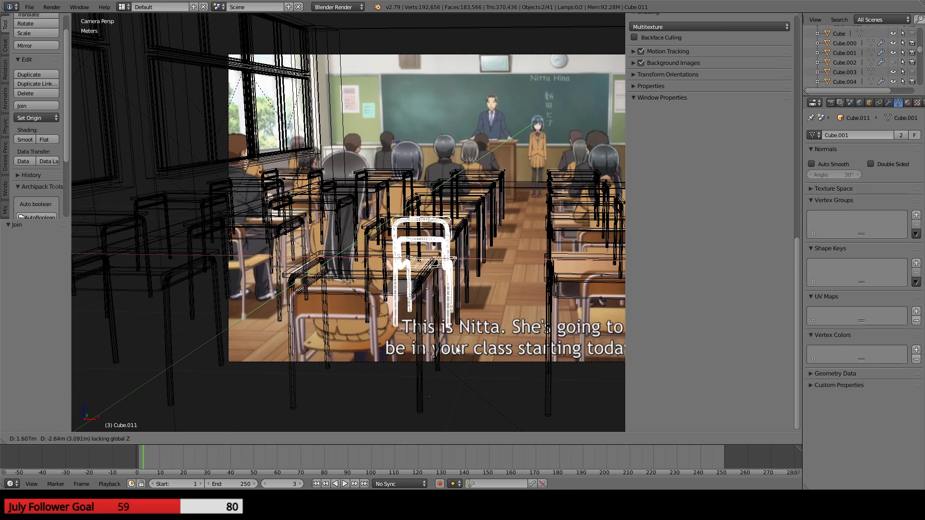
click(375, 67)
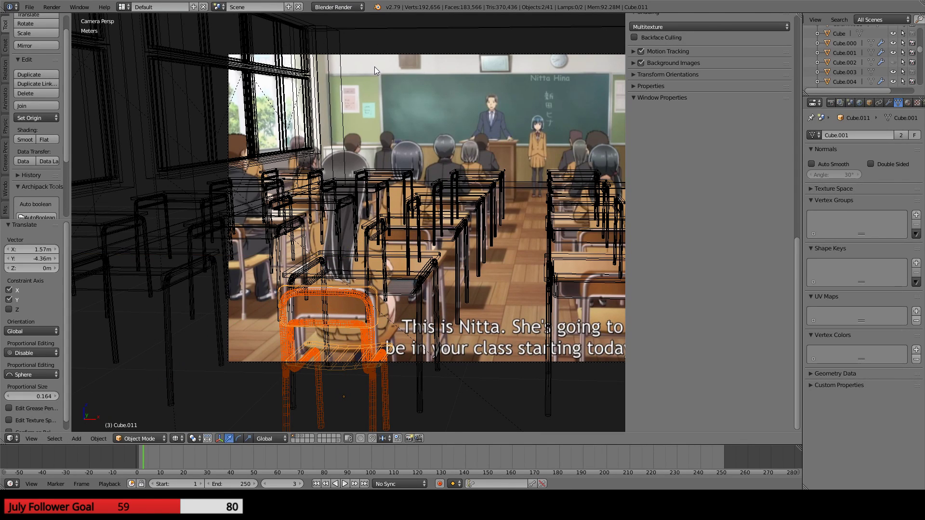
- Shift the whole chair horizontally about -3.69 cm along X and 24.1 cm along Y against the camera reference
shift+middle_drag(459, 291, 354, 215)
scroll(354, 215, up, 3)
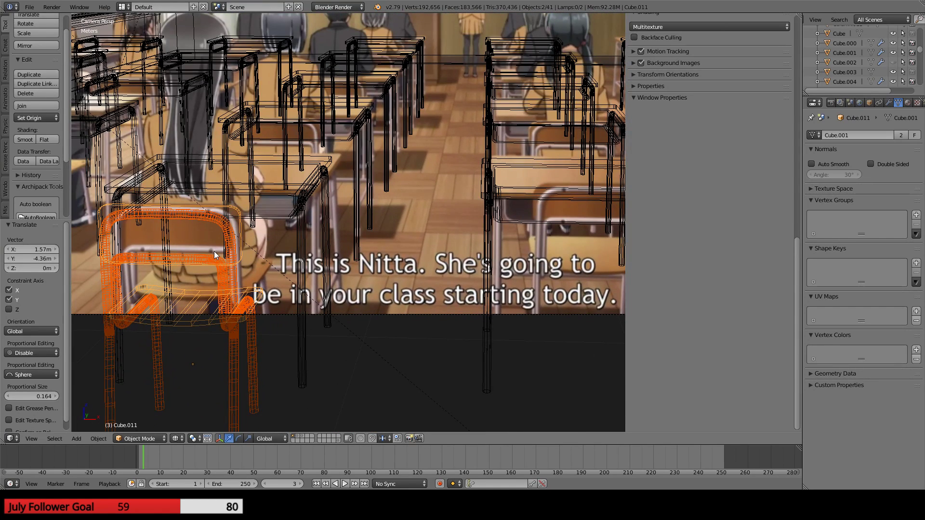
scroll(214, 251, down, 2)
key(g)
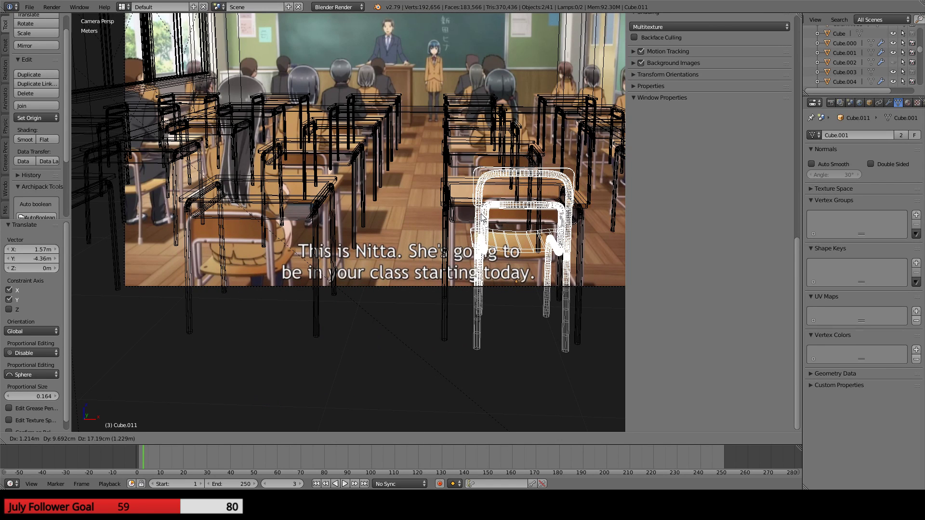
key(shift+z)
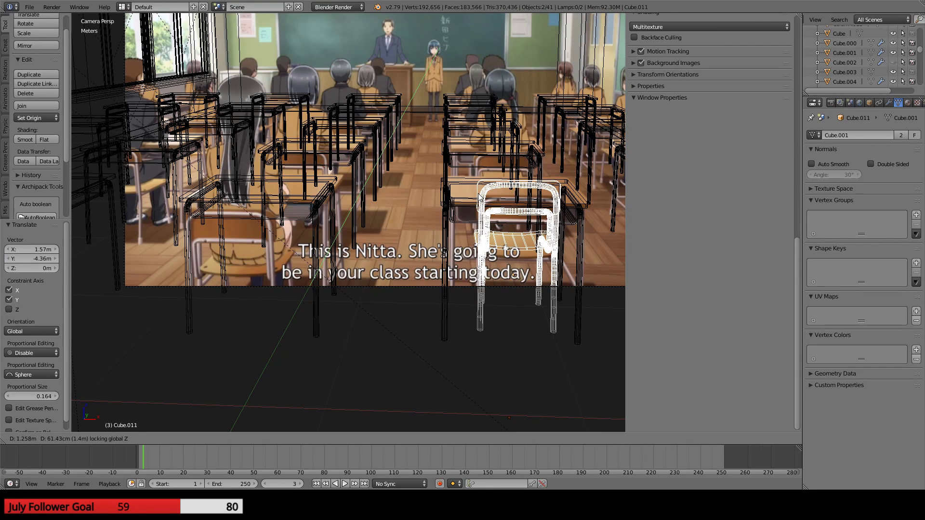
click(219, 227)
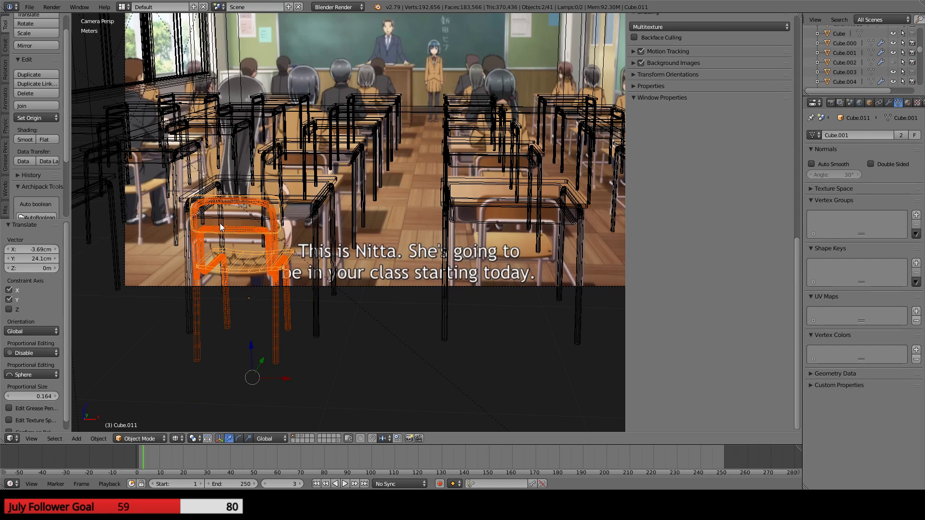
- Check the chair against its desk and move it about -9.54 cm along X to centre it behind the desk
scroll(289, 168, up, 4)
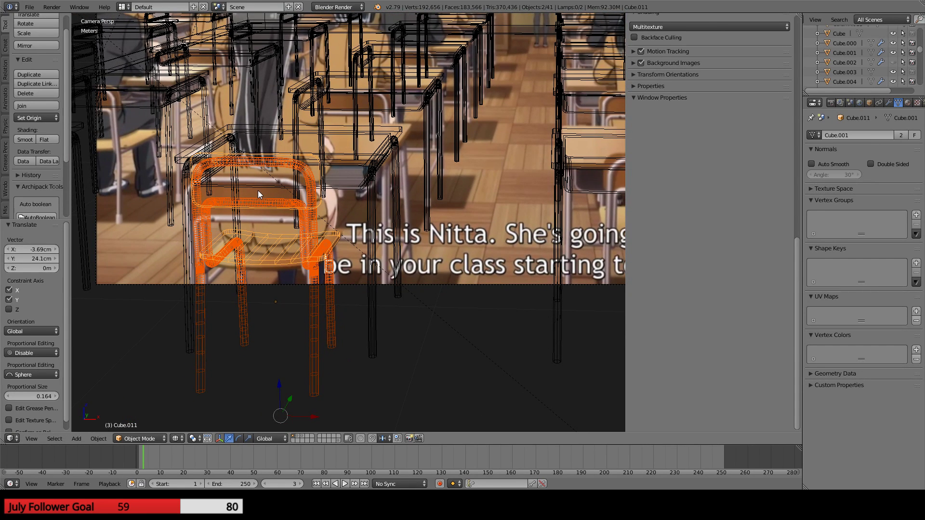
scroll(258, 190, up, 2)
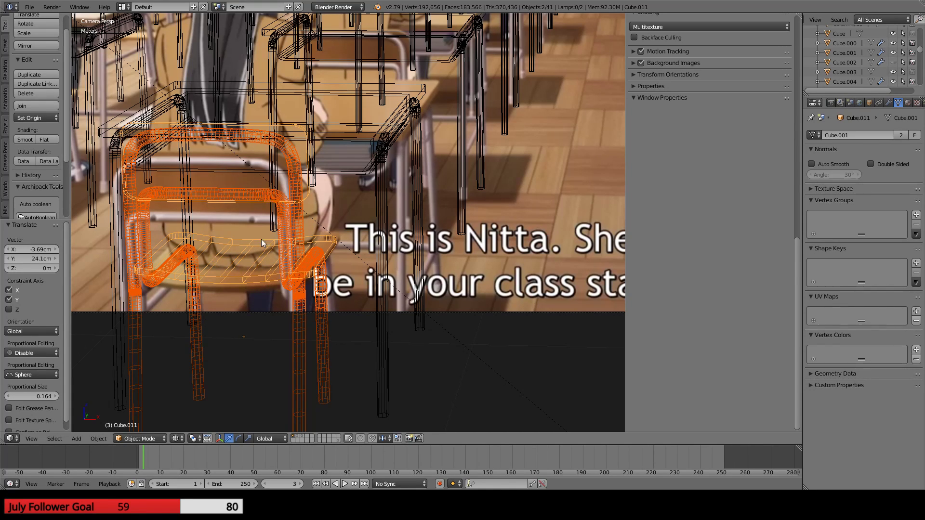
scroll(258, 274, down, 2)
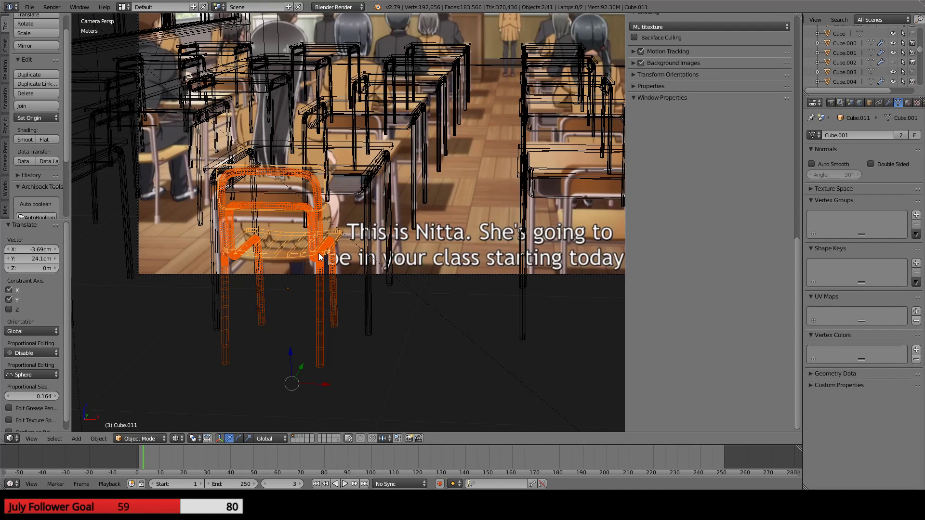
middle_drag(351, 244, 403, 215)
scroll(403, 215, up, 3)
scroll(301, 259, up, 6)
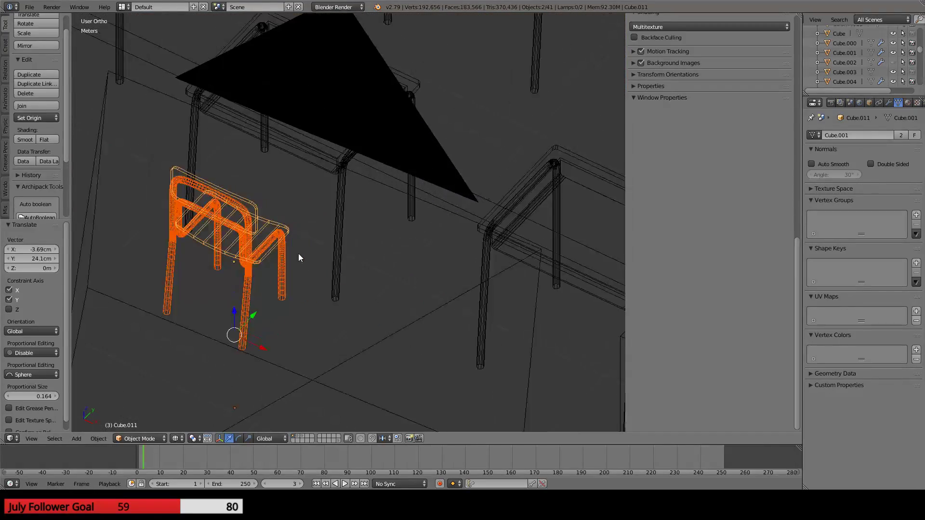
scroll(289, 280, down, 5)
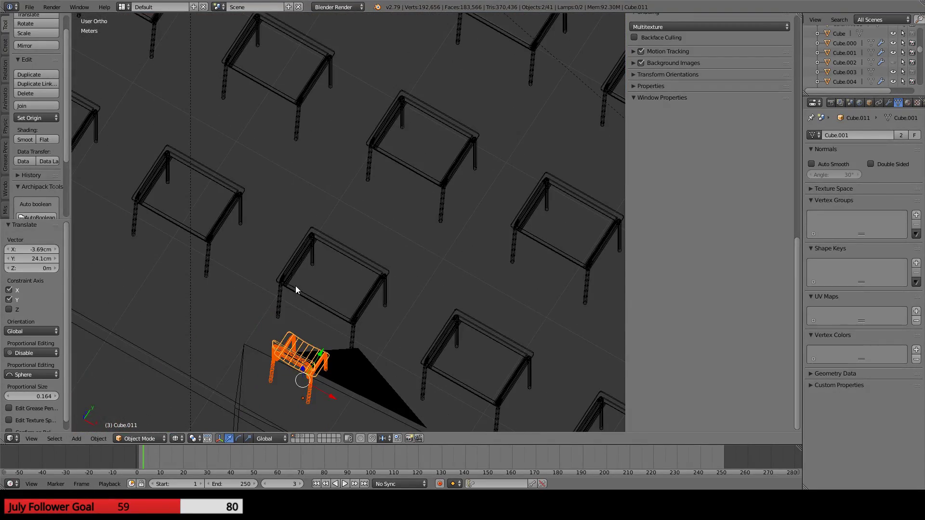
key(KP_7)
shift+middle_drag(308, 294, 355, 166)
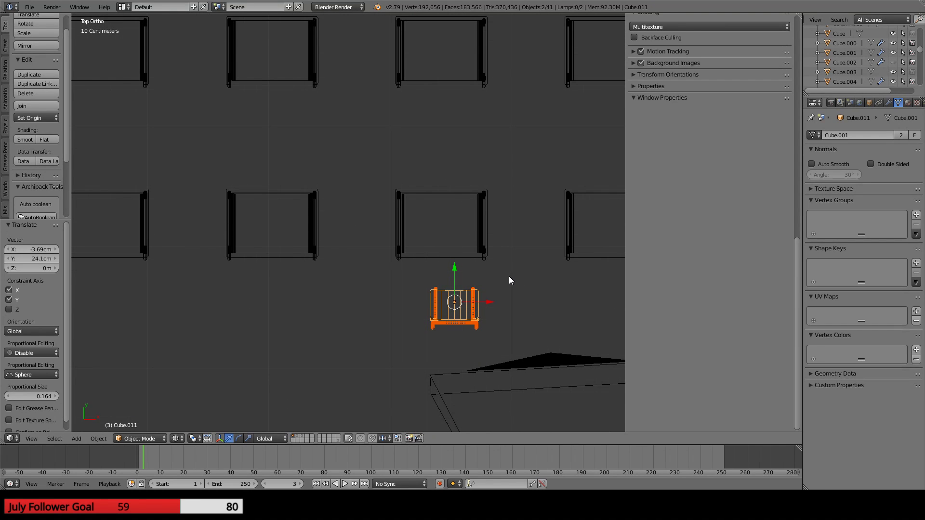
key(g)
key(x)
click(481, 299)
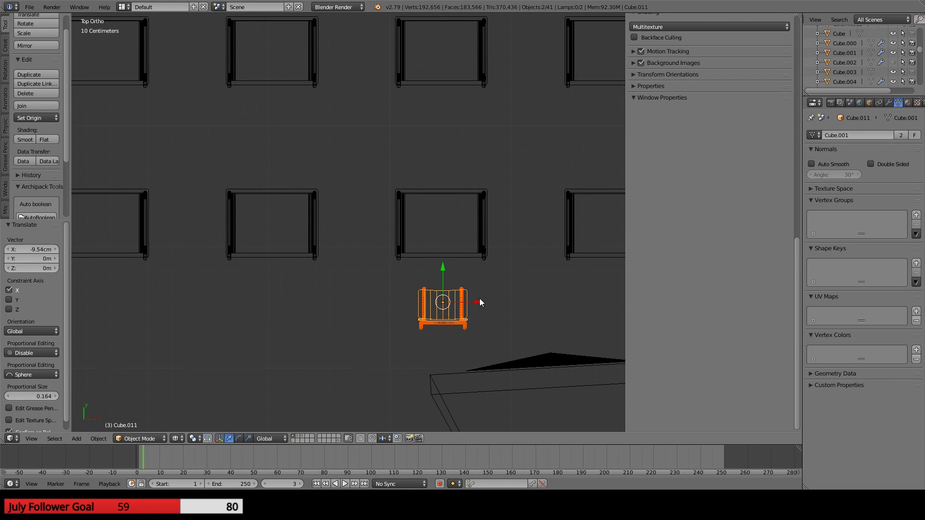
- Move the chair about 17 cm along Y toward its desk, judging the fit through the camera
middle_drag(478, 299, 478, 299)
key(KP_0)
scroll(479, 298, up, 2)
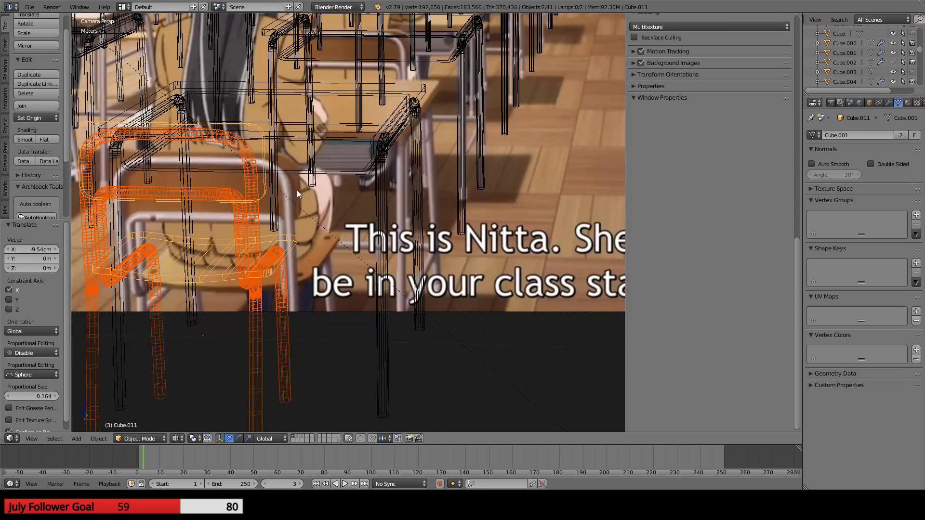
key(g)
key(y)
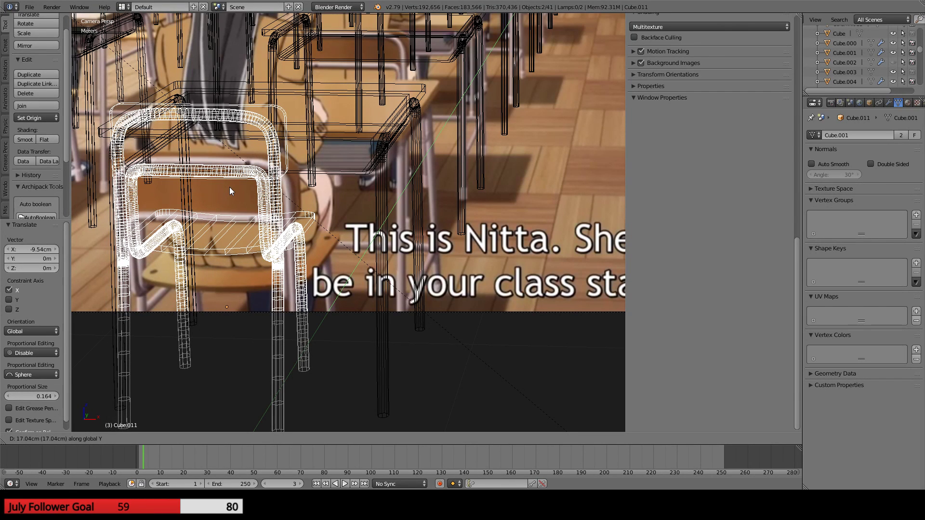
click(229, 187)
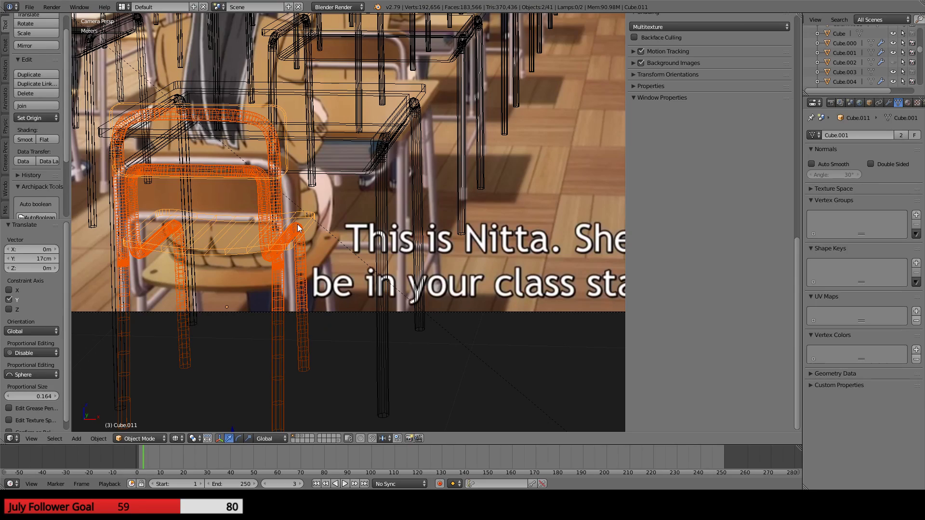
- Lower the chair about 11.1 cm along Z and briefly hide it to compare it with the reference chair
scroll(298, 228, down, 1)
scroll(297, 225, up, 1)
scroll(298, 226, down, 2)
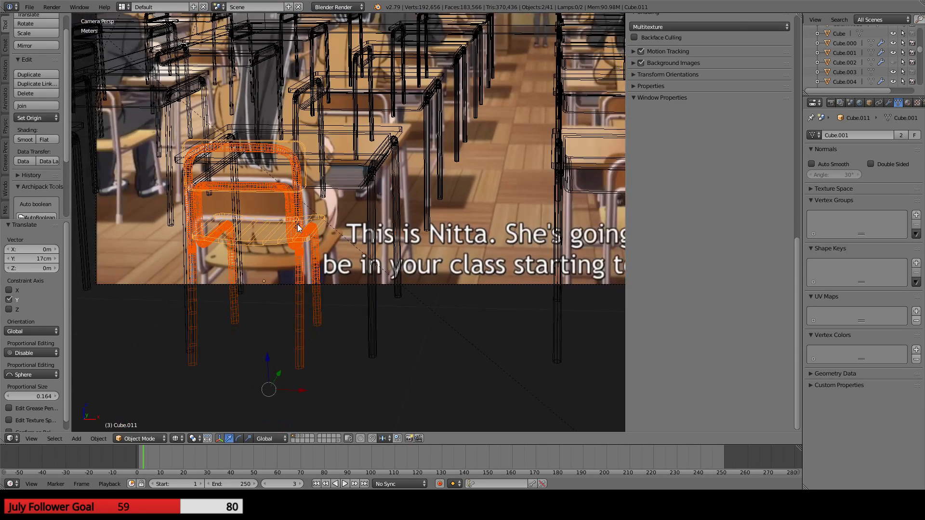
scroll(297, 225, up, 1)
key(g)
key(z)
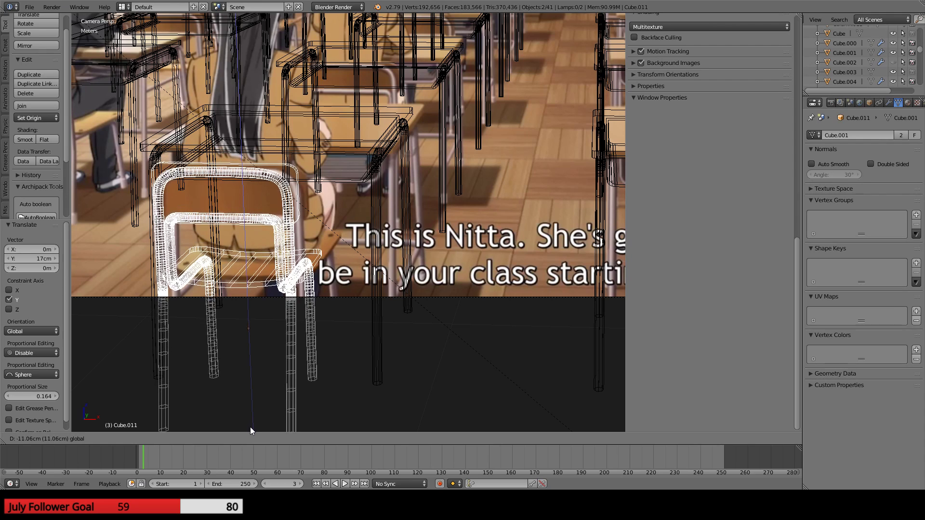
click(250, 427)
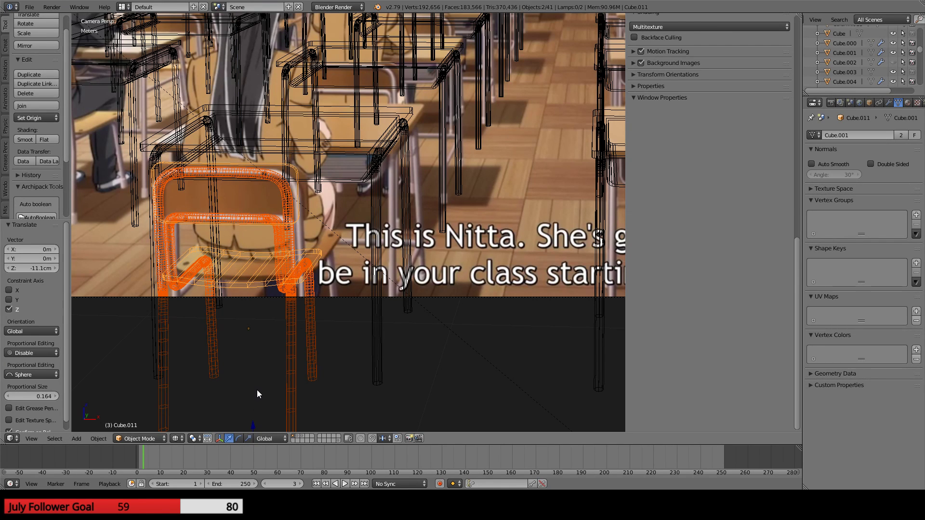
key(h)
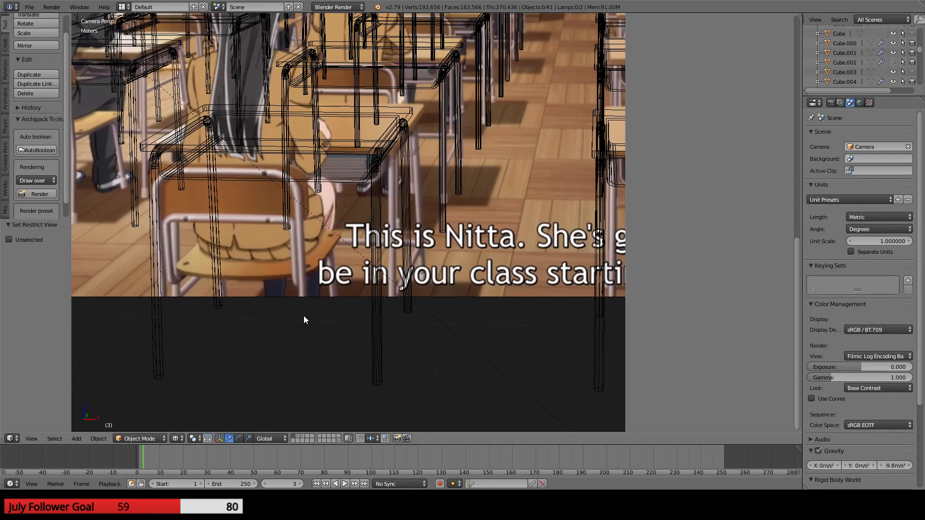
key(alt+h)
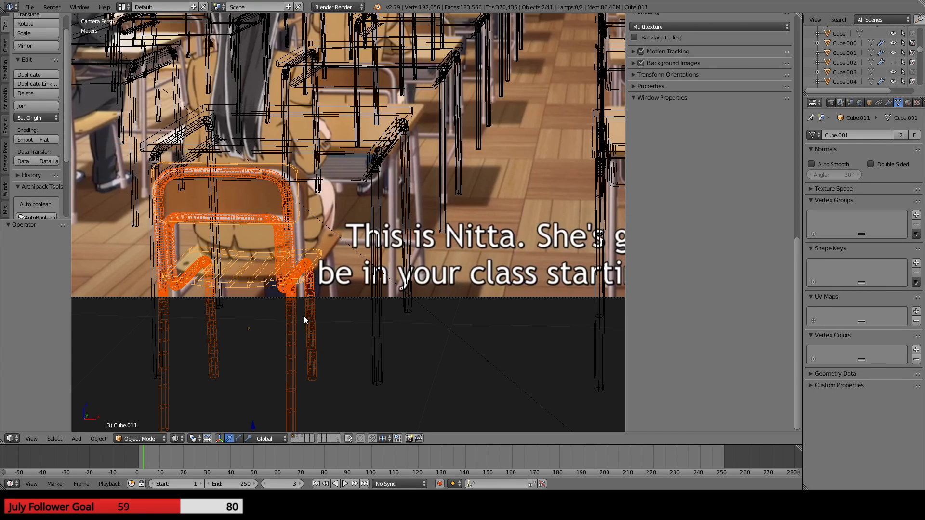
- Try moving the chair about 11 cm along Y and lowering it about 3.7 cm to match the reference
key(g)
key(y)
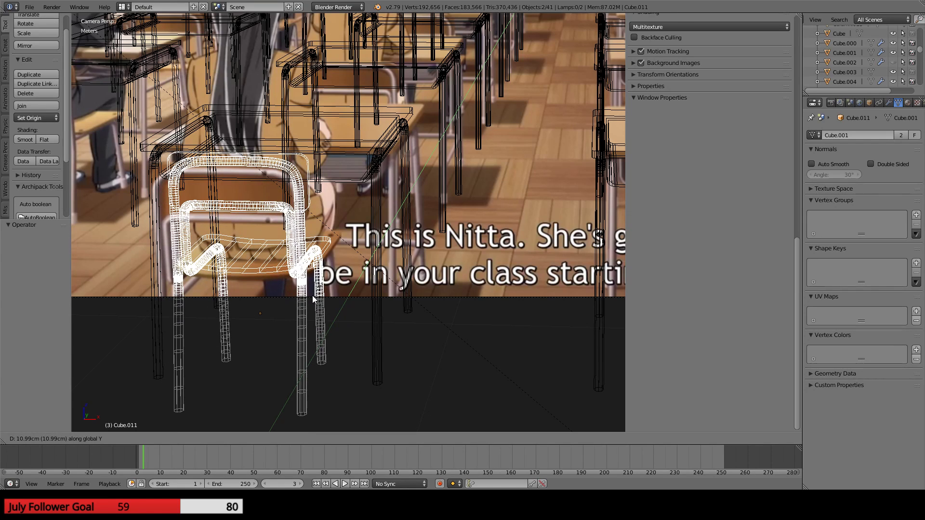
click(313, 300)
key(g)
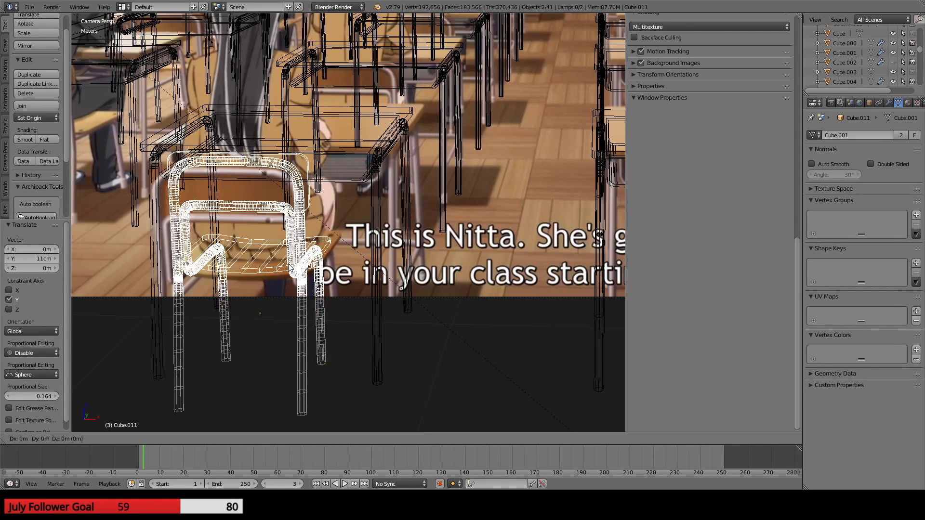
key(z)
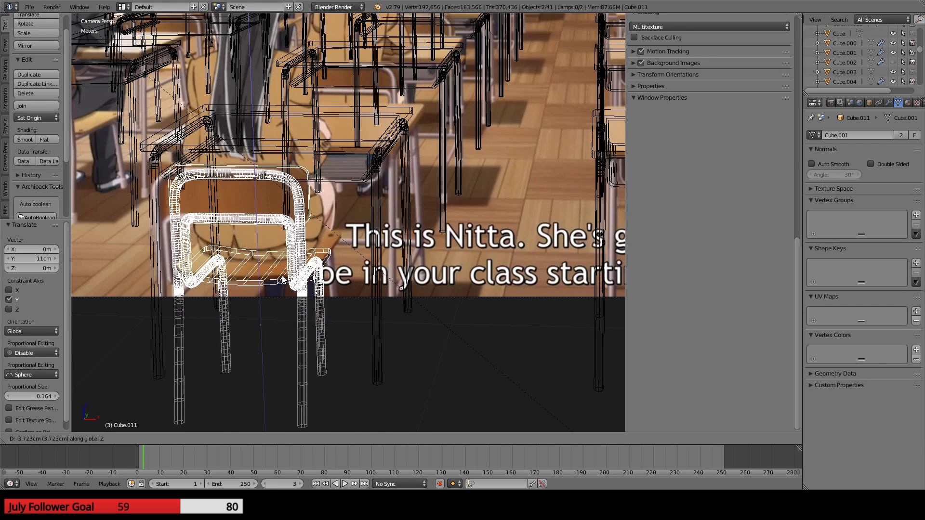
right_click(284, 278)
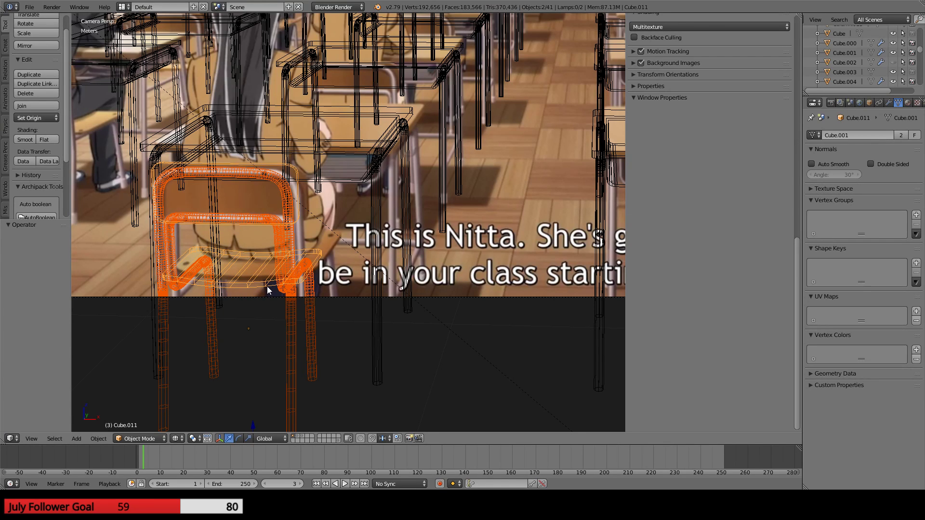
- Examine the chair's height and its position behind the desk from the side, from above and through the camera
middle_drag(300, 270, 345, 263)
scroll(246, 256, up, 5)
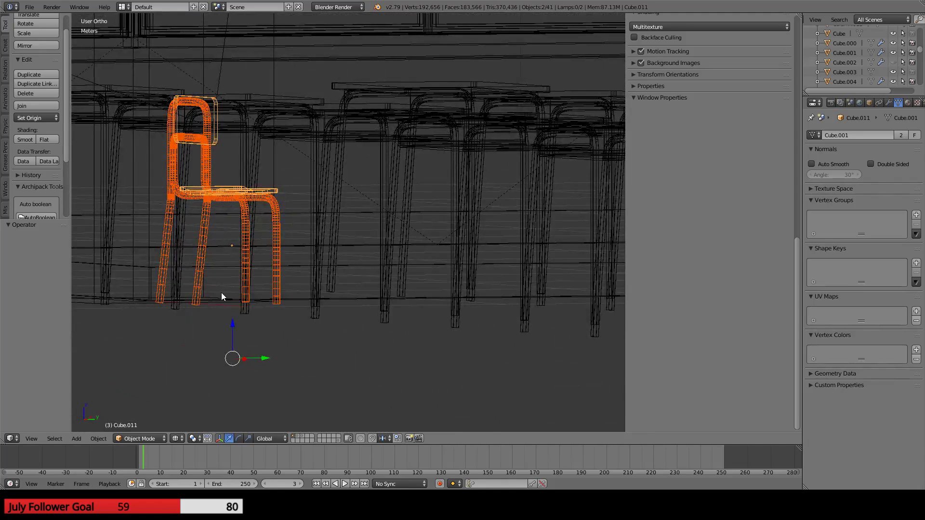
middle_drag(221, 293, 233, 305)
scroll(303, 221, down, 6)
middle_drag(282, 225, 337, 294)
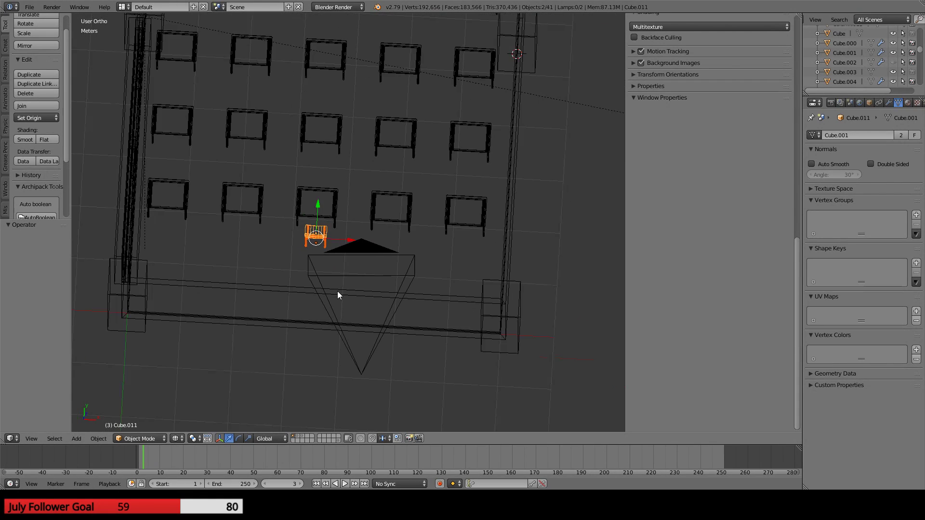
key(KP_0)
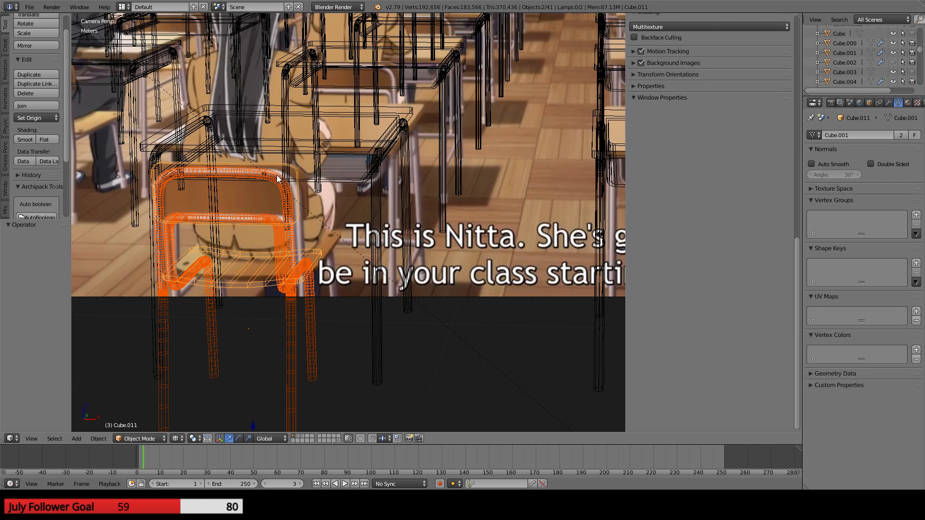
- Enter Edit Mode on the chair seat, select the middle of its front edge and frame it in the top view
middle_drag(281, 253, 228, 288)
scroll(277, 230, up, 5)
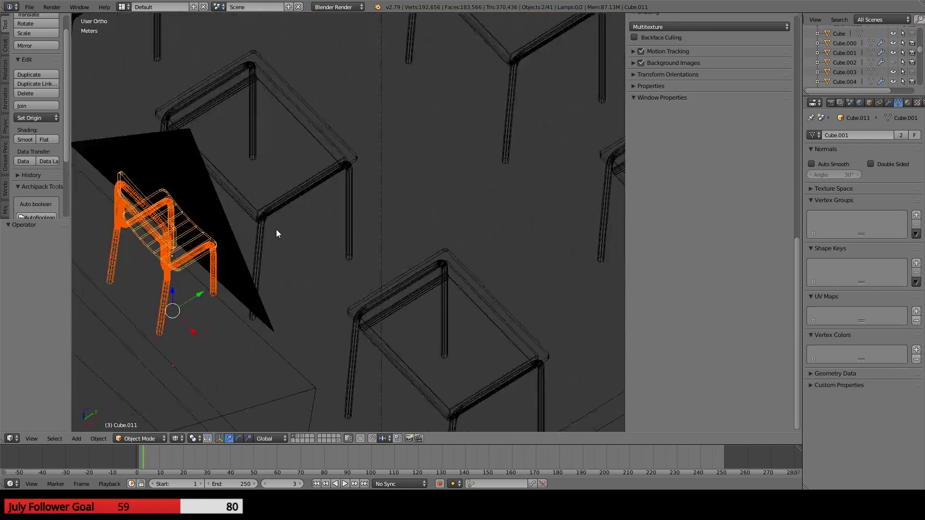
middle_drag(277, 234, 238, 201)
key(Tab)
scroll(271, 126, up, 2)
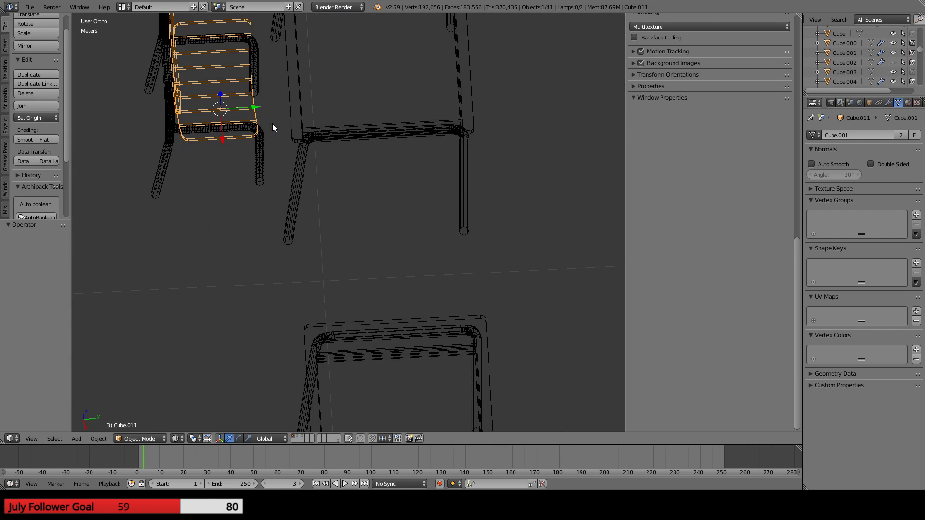
scroll(273, 127, down, 2)
shift+middle_drag(264, 104, 270, 128)
scroll(270, 128, down, 1)
scroll(270, 128, up, 6)
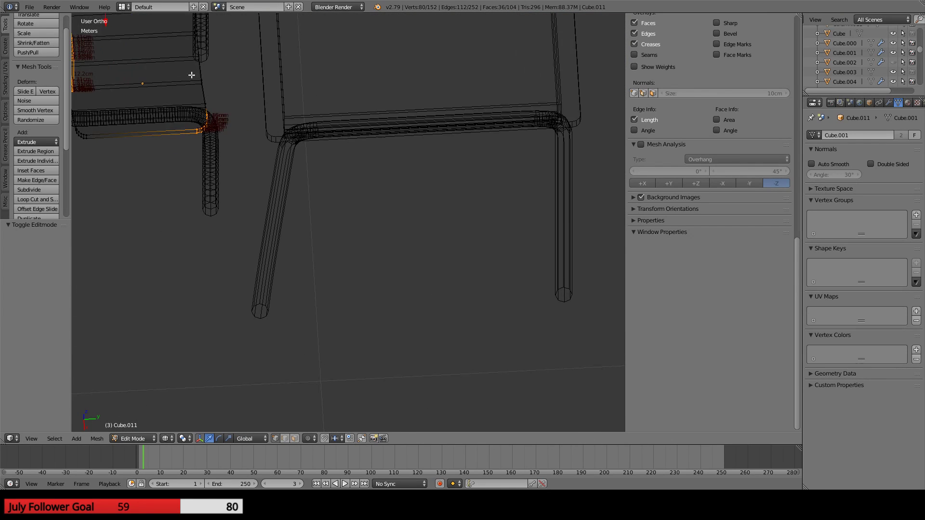
shift+middle_drag(192, 74, 340, 198)
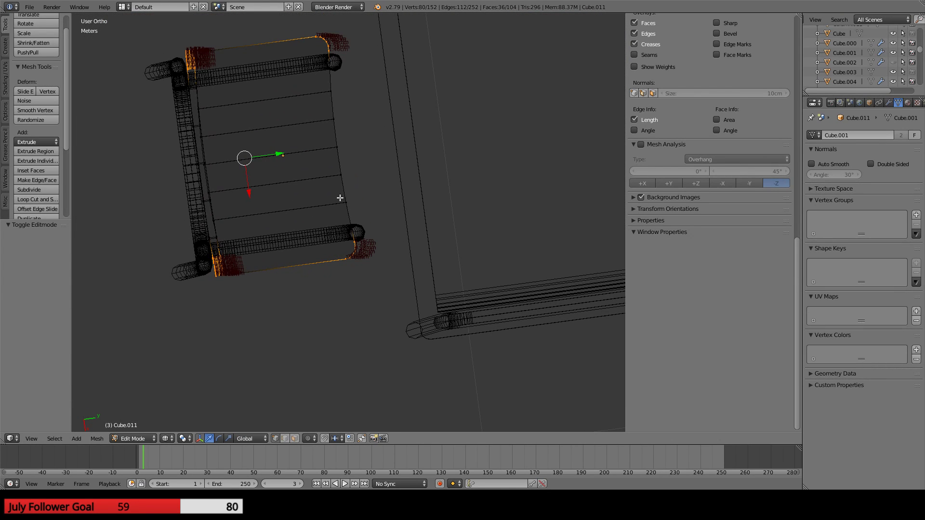
right_click(332, 143)
middle_drag(338, 147, 310, 130)
shift+middle_drag(367, 139, 386, 220)
shift+right_click(374, 289)
scroll(317, 180, up, 5)
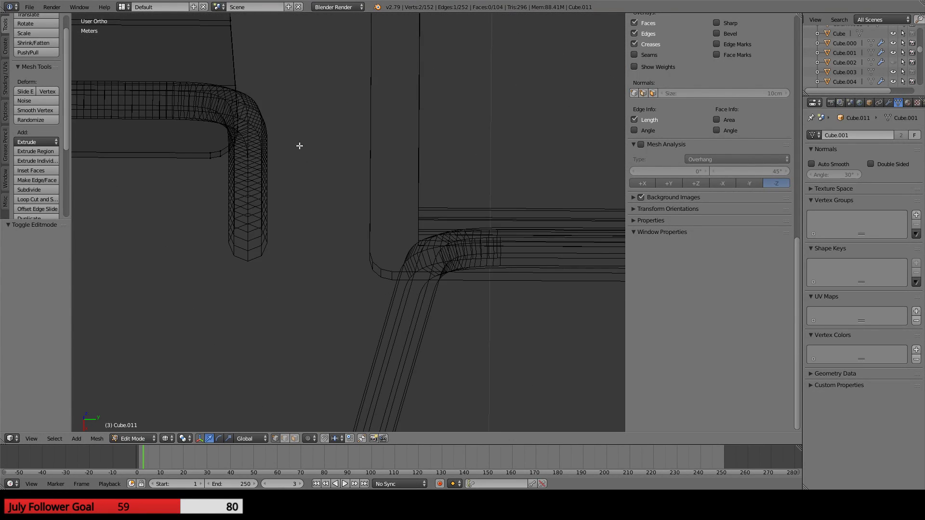
key(KP_7)
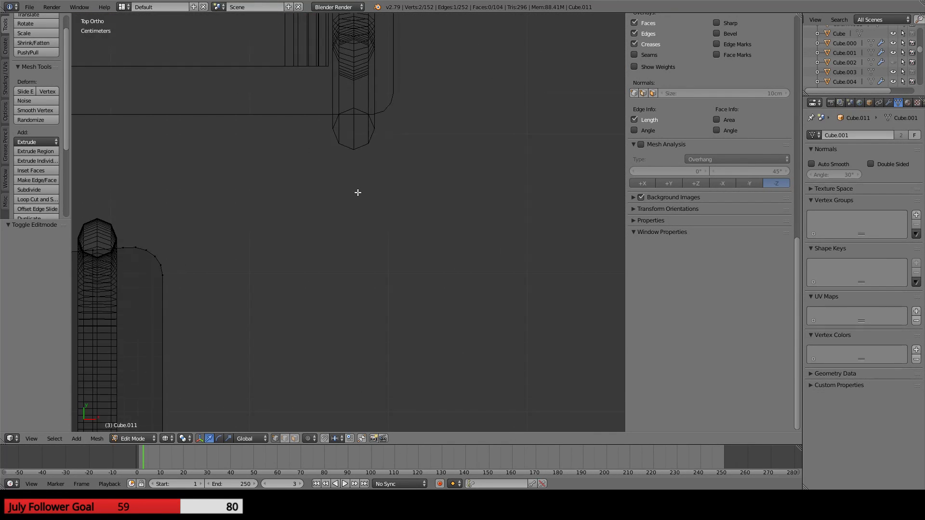
key(KP_5)
key(KP_5)
key(KP_Decimal)
scroll(303, 175, down, 2)
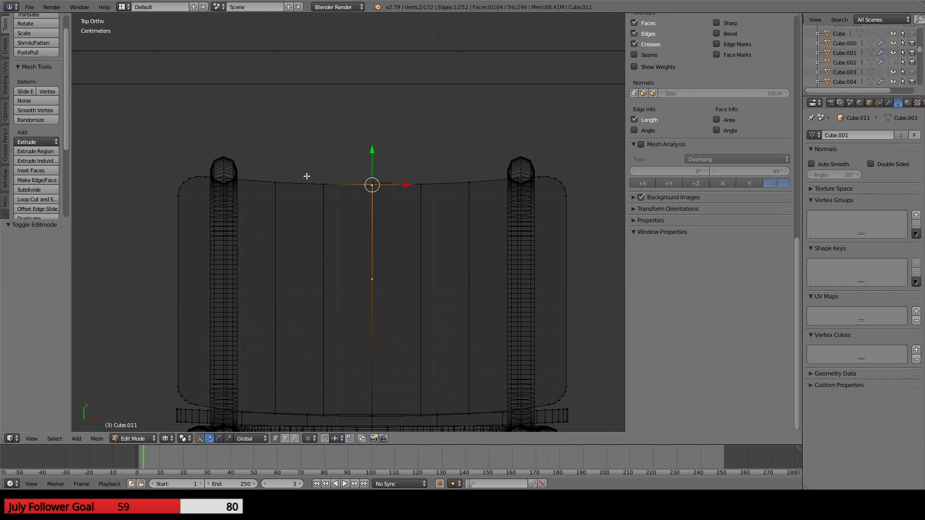
- Add the remaining vertices along the seat's curved front edge, up to both rounded corners, to the selection
key(b)
drag(262, 165, 332, 203)
key(b)
drag(378, 161, 478, 213)
key(b)
drag(488, 161, 524, 201)
key(b)
drag(199, 166, 225, 193)
key(b)
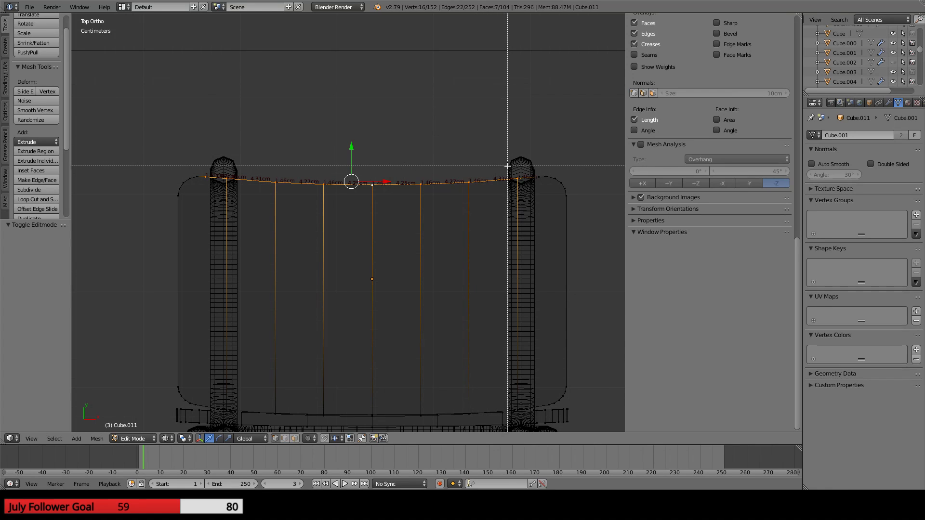
drag(512, 167, 540, 207)
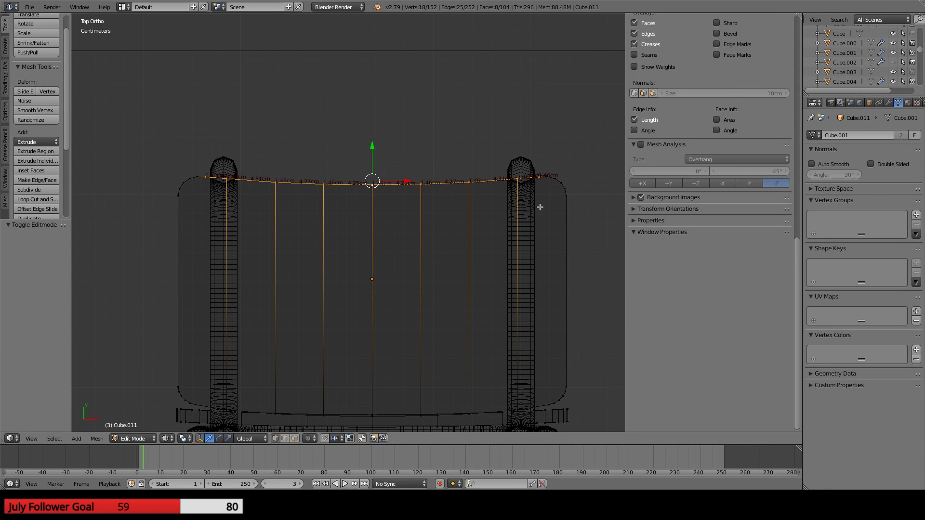
- Flatten the seat's front edge by scaling it to 0 along Y, and move it about 5.49 mm along Y
key(s)
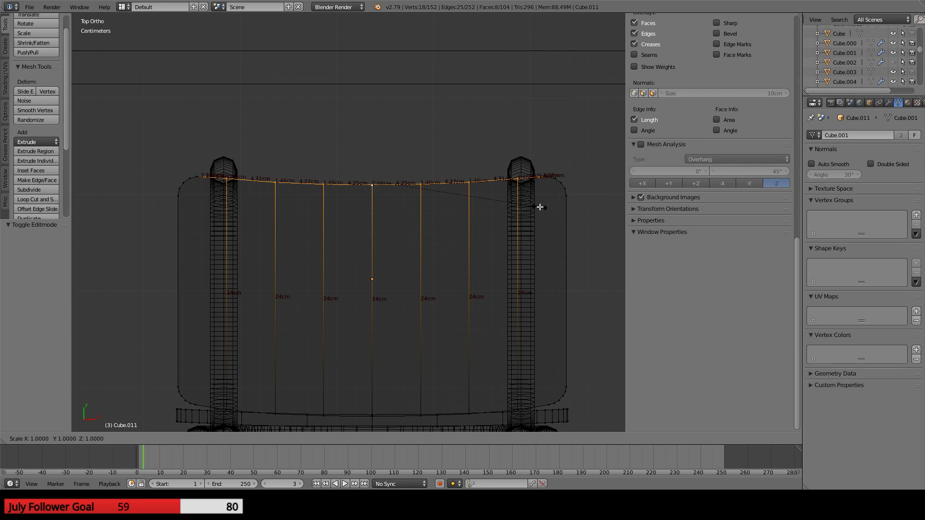
text(y)
text(0)
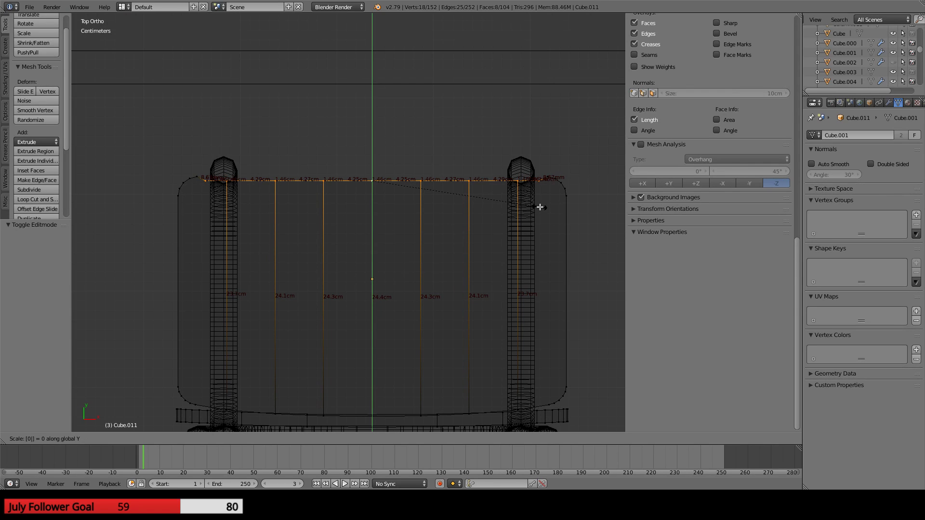
key(Return)
key(g)
key(y)
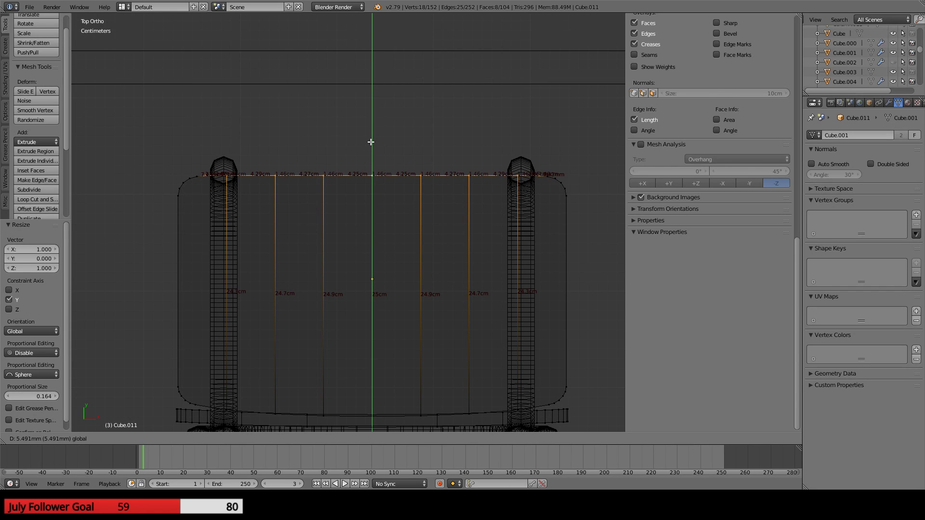
click(371, 142)
- Compare the seat's front edge with the reference through the camera and leave Edit Mode
middle_drag(380, 200, 261, 203)
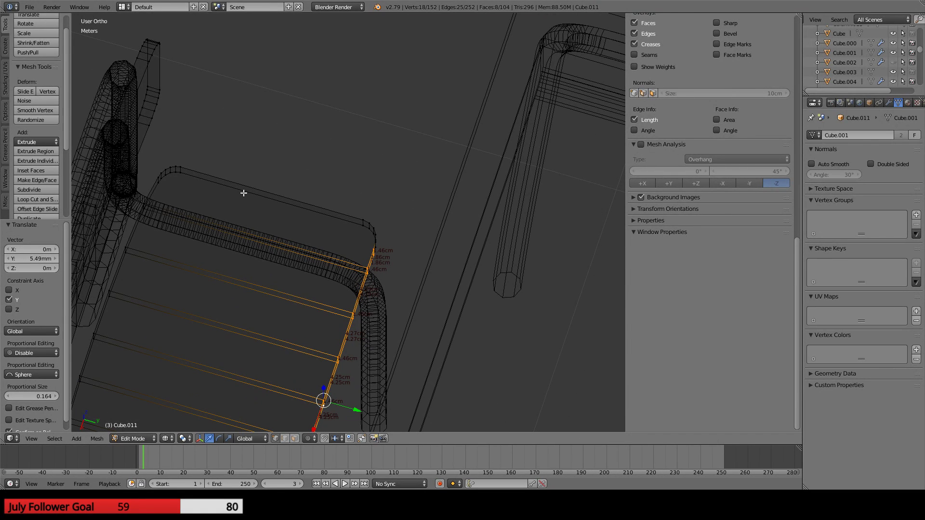
middle_drag(243, 192, 267, 223)
key(KP_0)
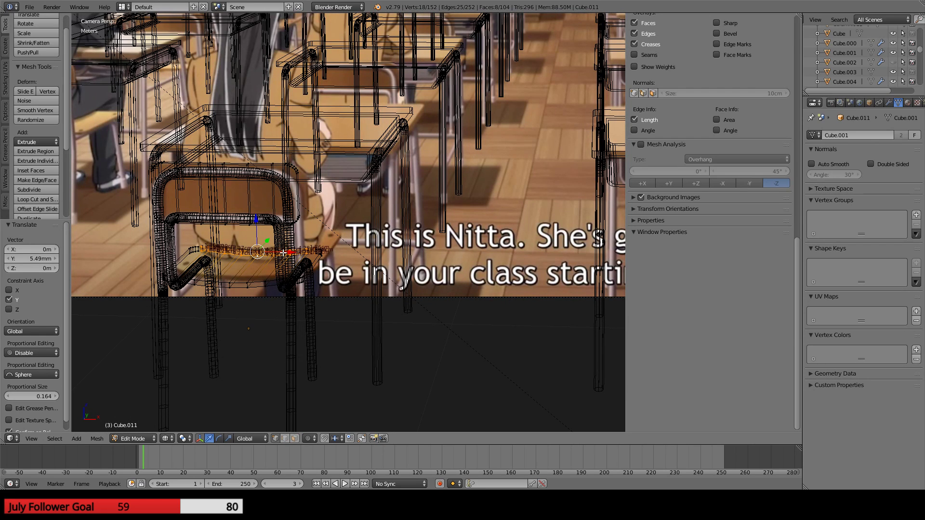
scroll(284, 252, up, 1)
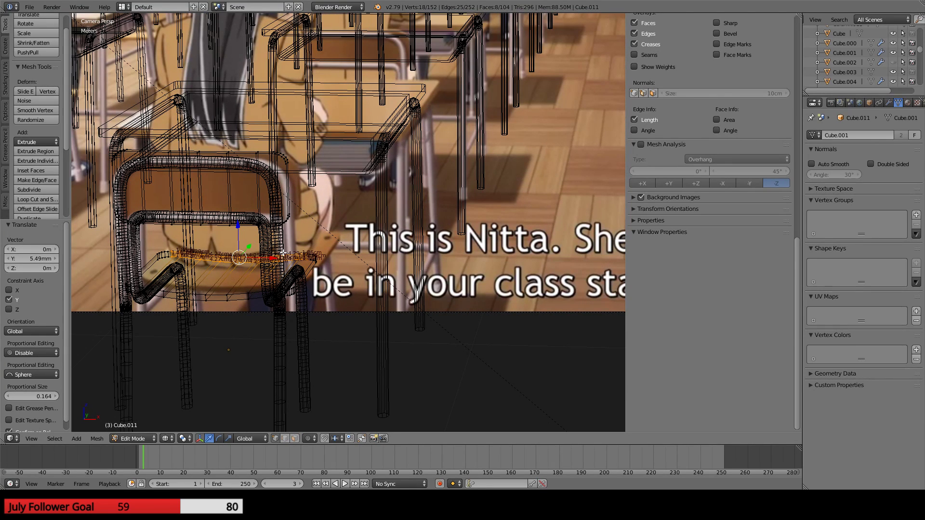
scroll(279, 267, down, 2)
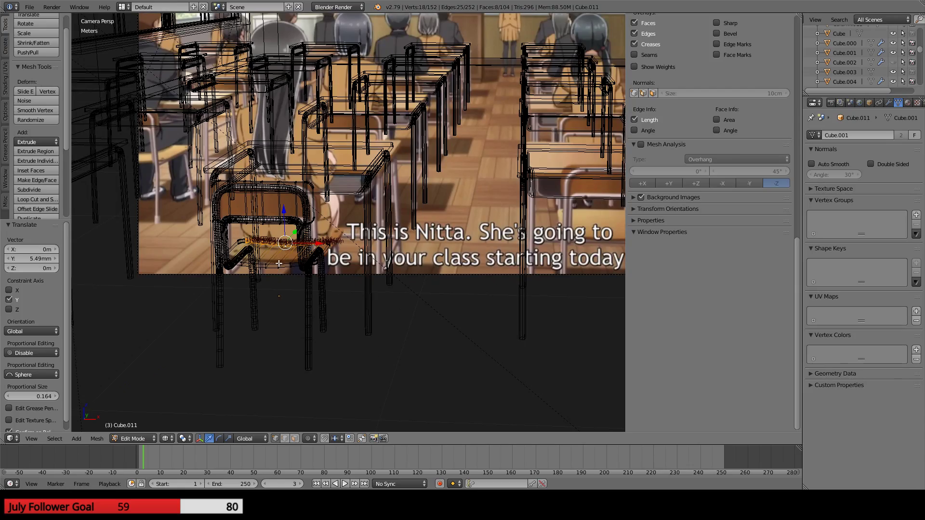
shift+middle_drag(337, 186, 267, 245)
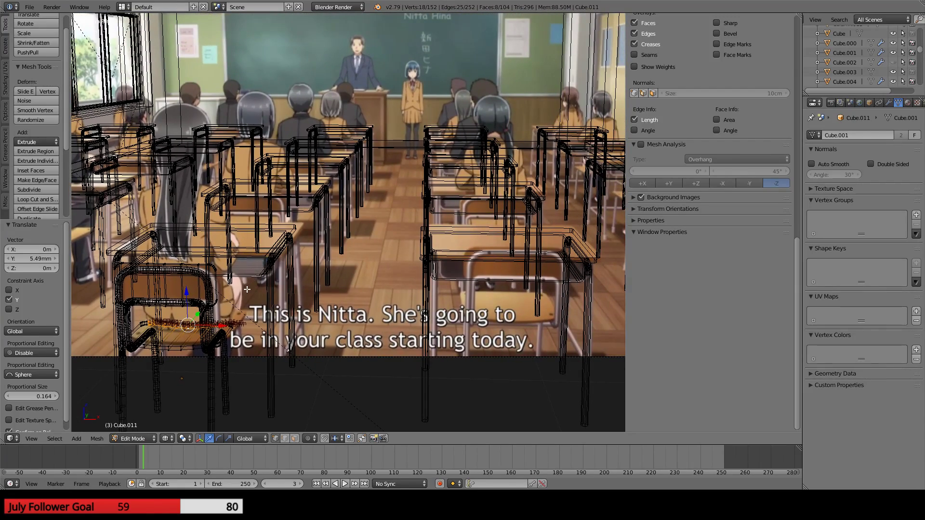
middle_drag(247, 289, 242, 252)
key(Tab)
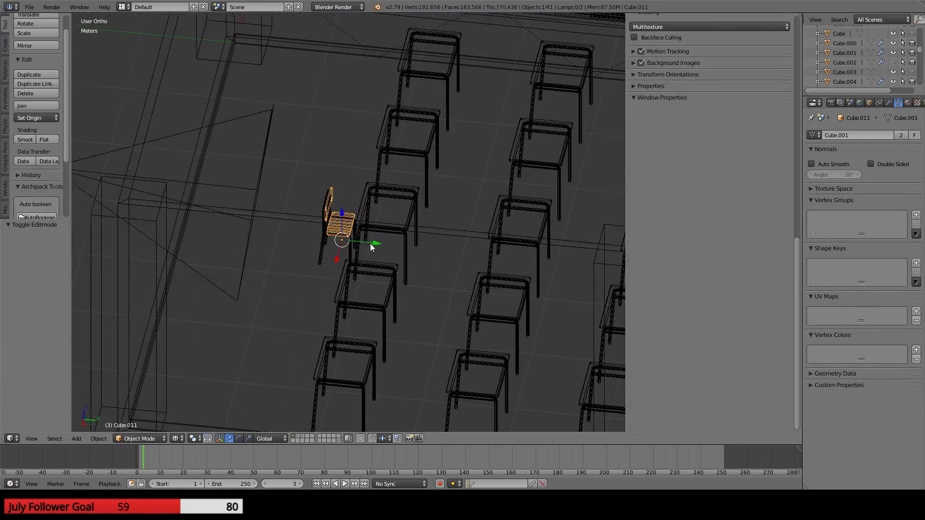
- Examine the chair's fit to the reference through the camera and its position behind the desk from other angles
middle_drag(371, 244, 409, 252)
scroll(408, 253, up, 6)
middle_drag(311, 286, 396, 199)
key(KP_0)
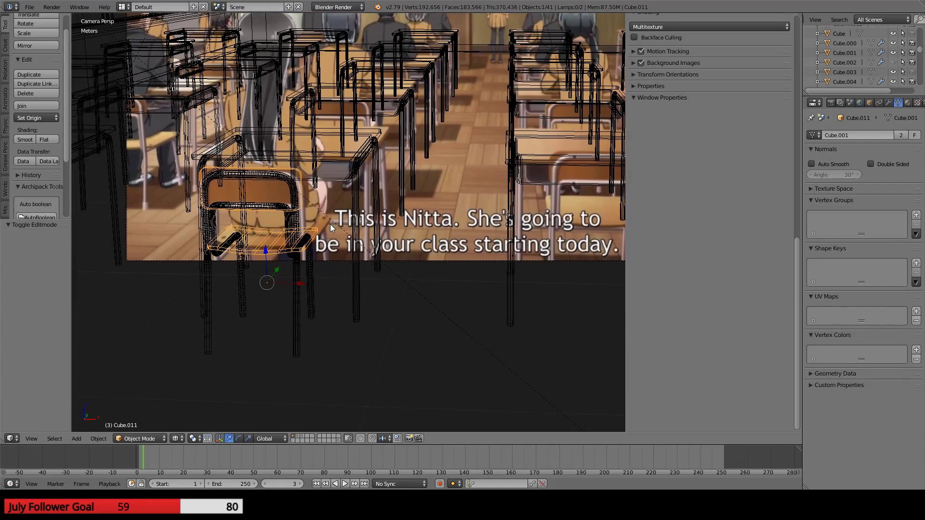
scroll(328, 229, up, 5)
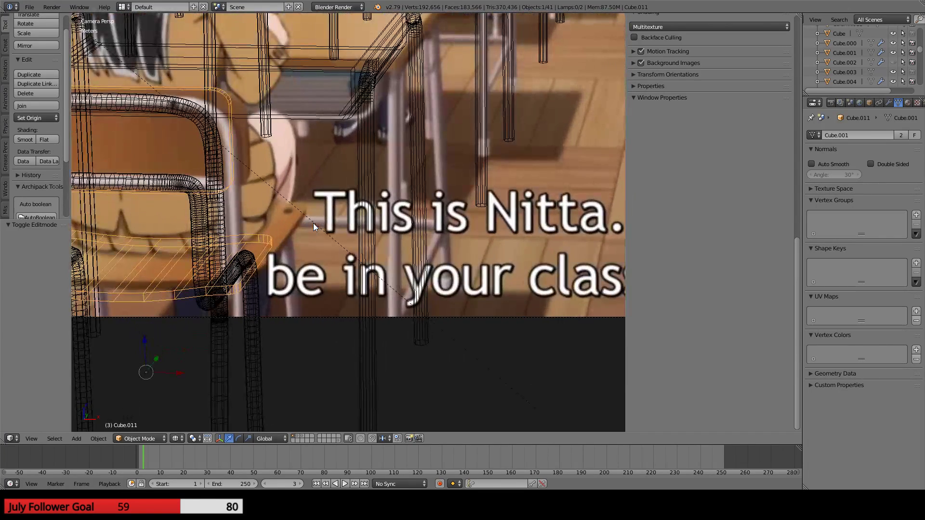
scroll(312, 227, down, 3)
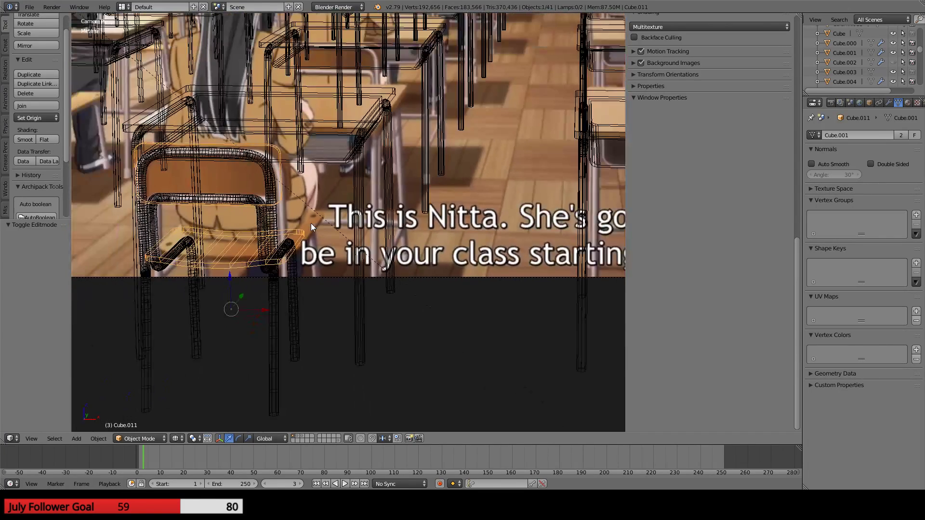
scroll(312, 227, down, 1)
key(KP_7)
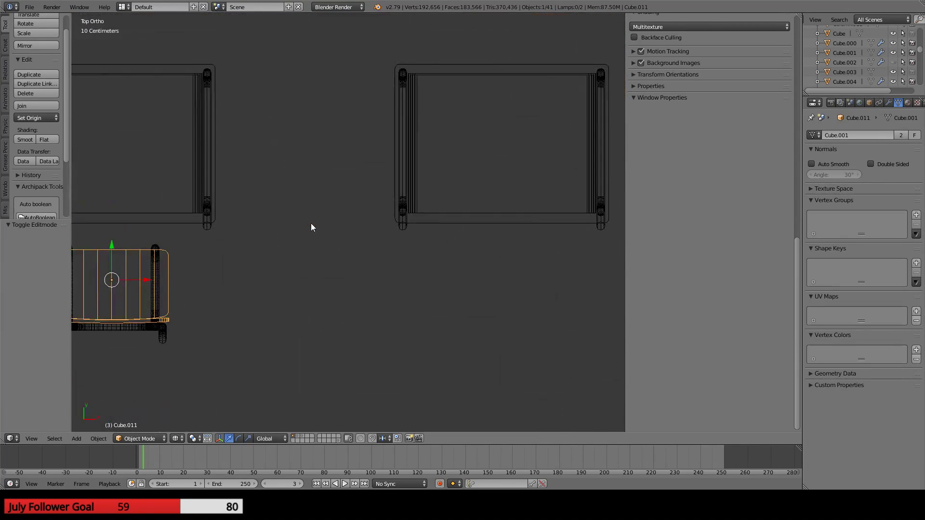
key(KP_1)
middle_drag(317, 226, 342, 270)
- Select both chair parts and move them about -2.81 m in X and 5.69 m in Y, behind the front window-side desk
key(KP_7)
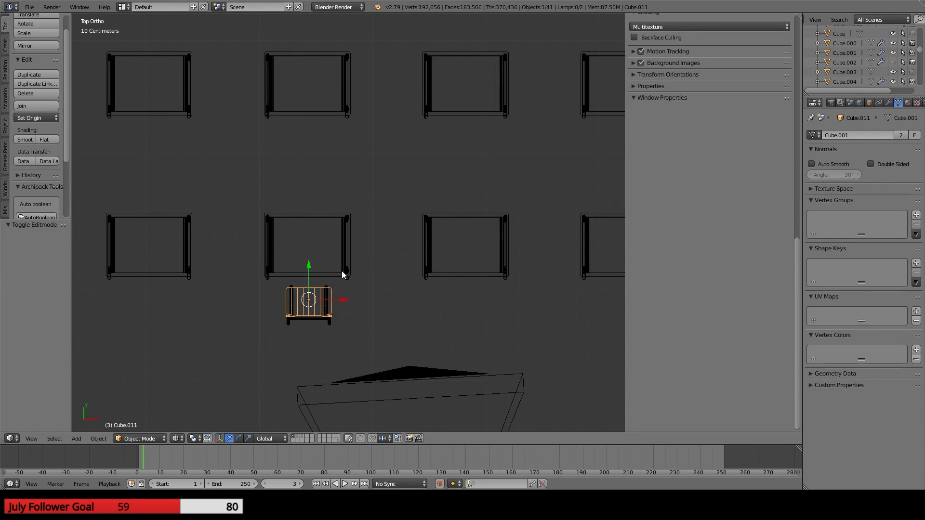
shift+right_click(338, 271)
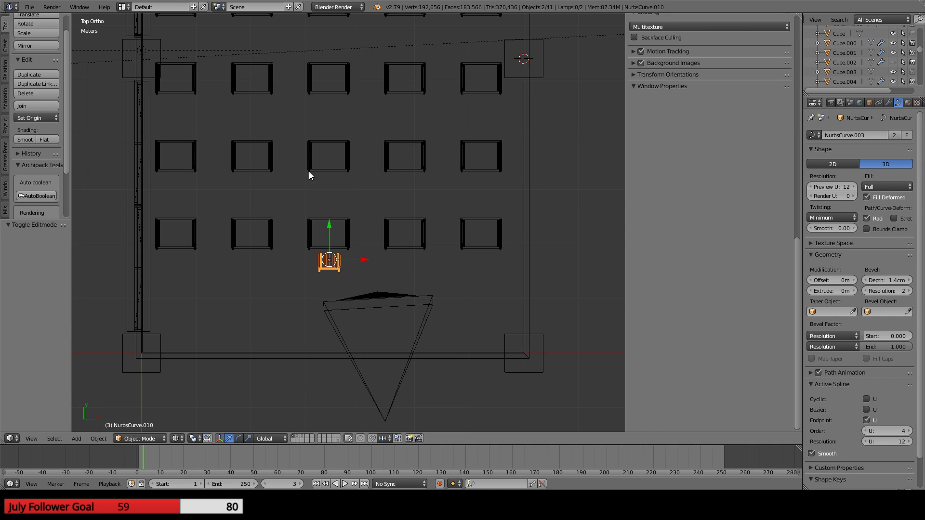
shift+middle_drag(309, 172, 372, 318)
scroll(372, 318, down, 3)
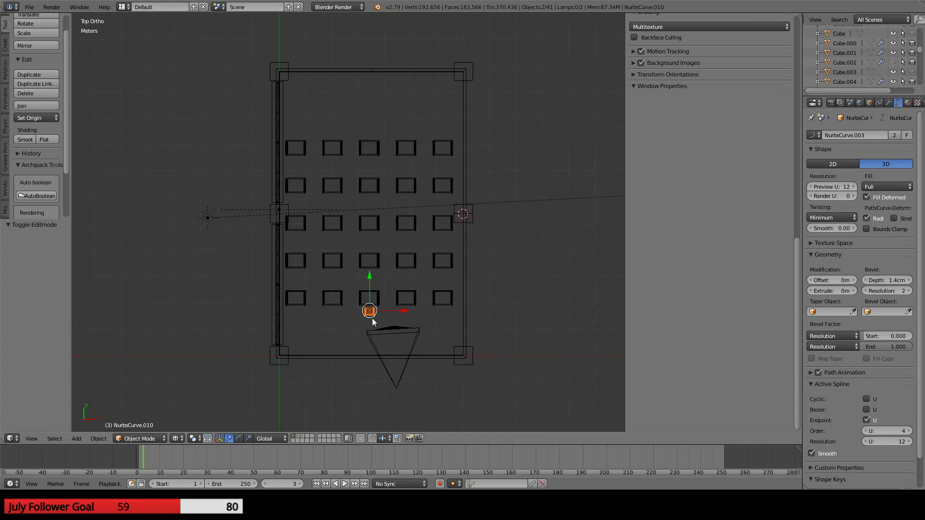
scroll(372, 318, up, 1)
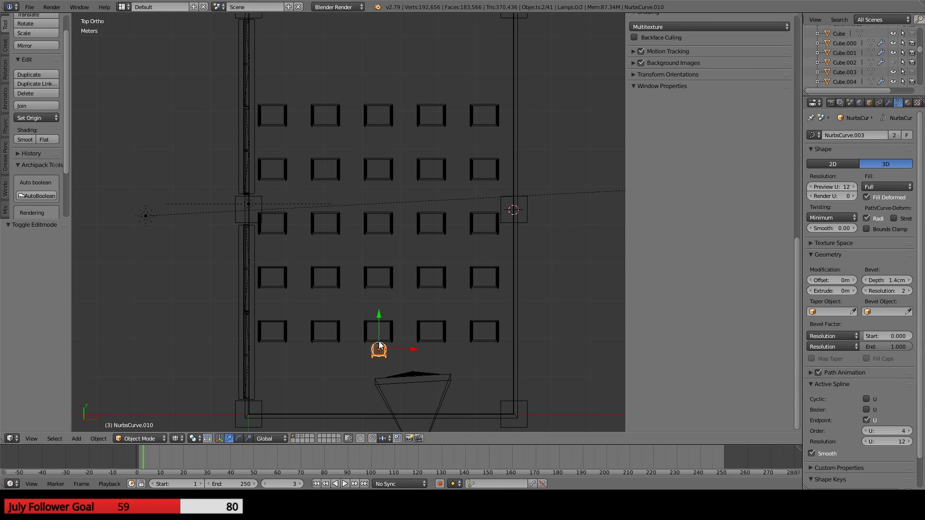
key(g)
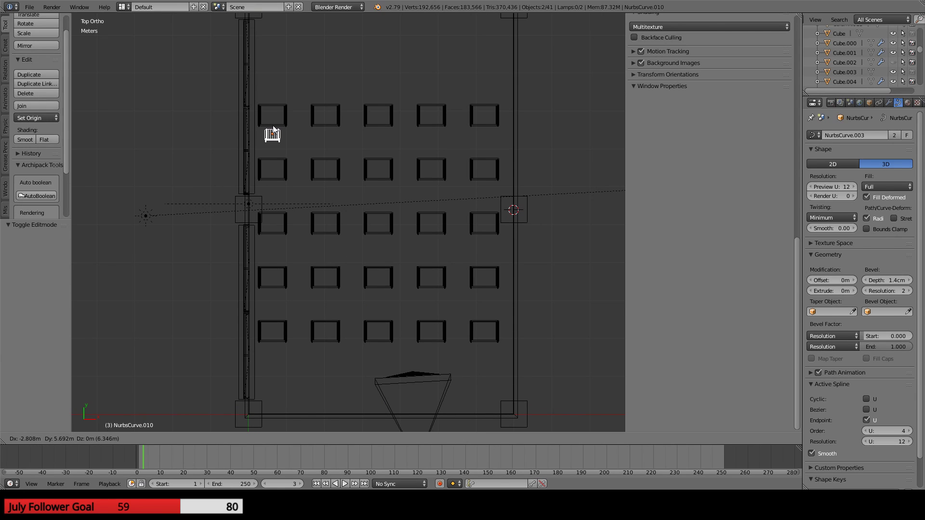
click(272, 129)
- Nudge the whole chair about 1.44 cm along Y toward the front window-side desk
scroll(276, 137, up, 6)
shift+middle_drag(268, 119, 397, 340)
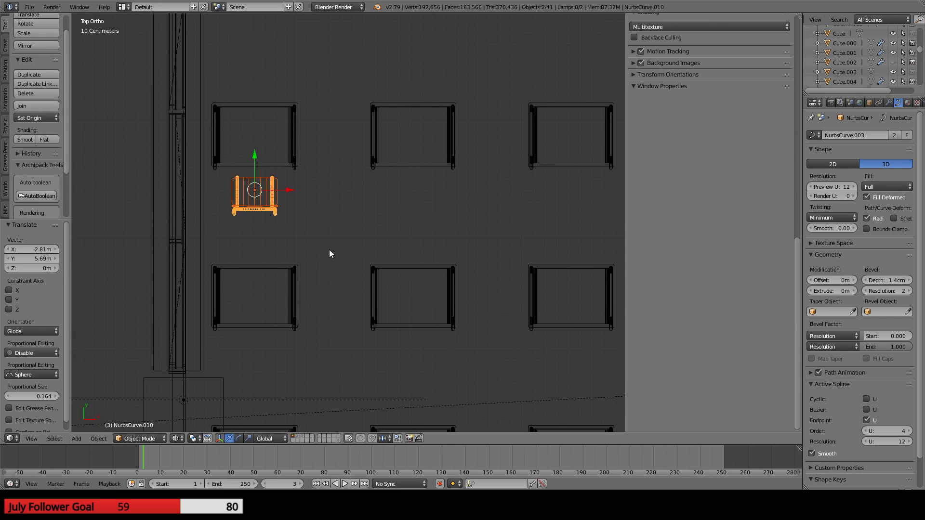
scroll(330, 253, up, 4)
shift+middle_drag(250, 167, 332, 286)
key(g)
key(y)
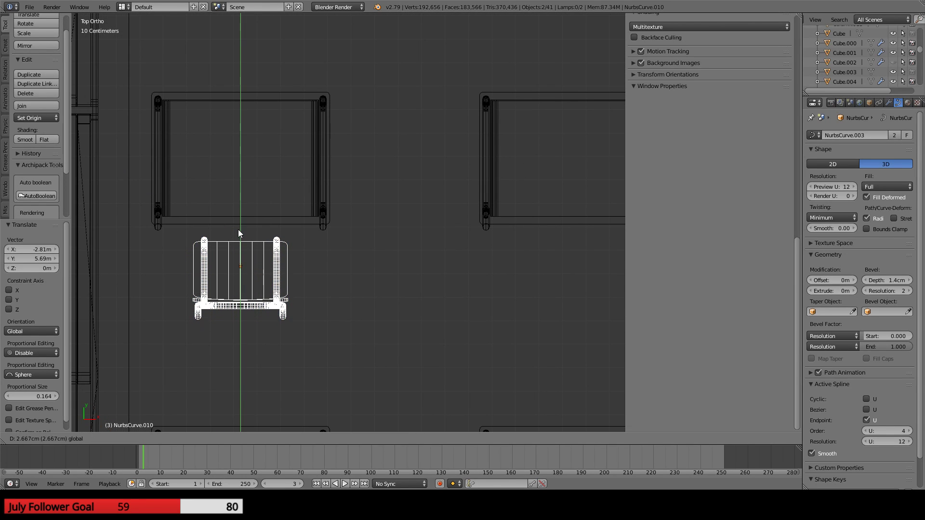
click(238, 227)
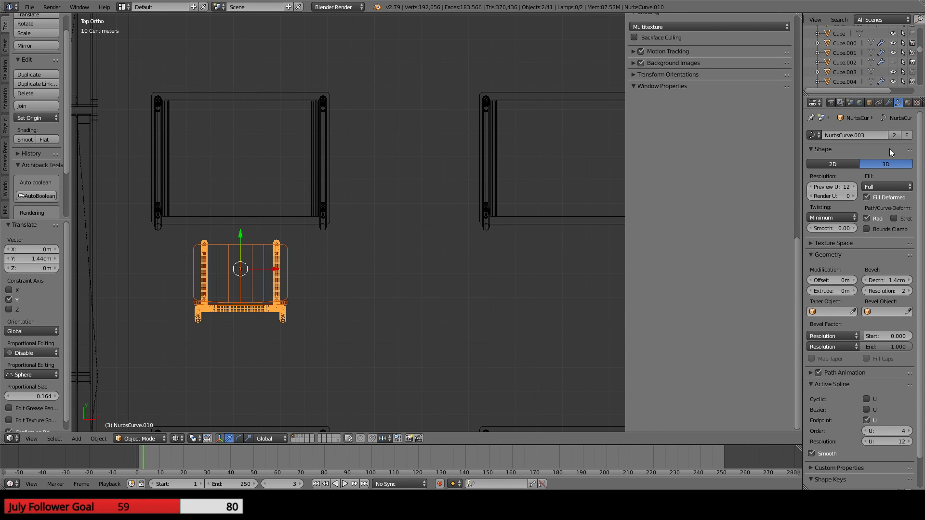
- Try to apply the Mirror modifier on the chair's tubular frame
right_click(273, 318)
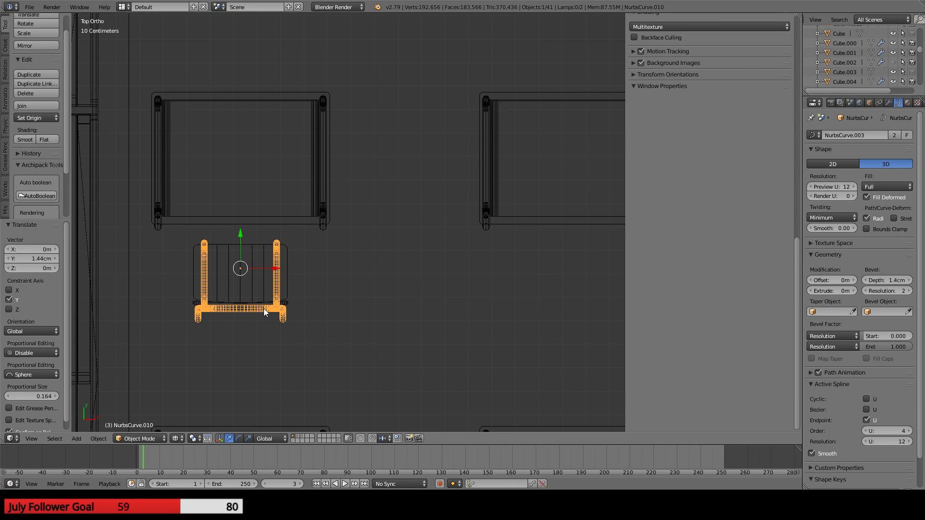
key(g)
right_click(308, 311)
click(889, 103)
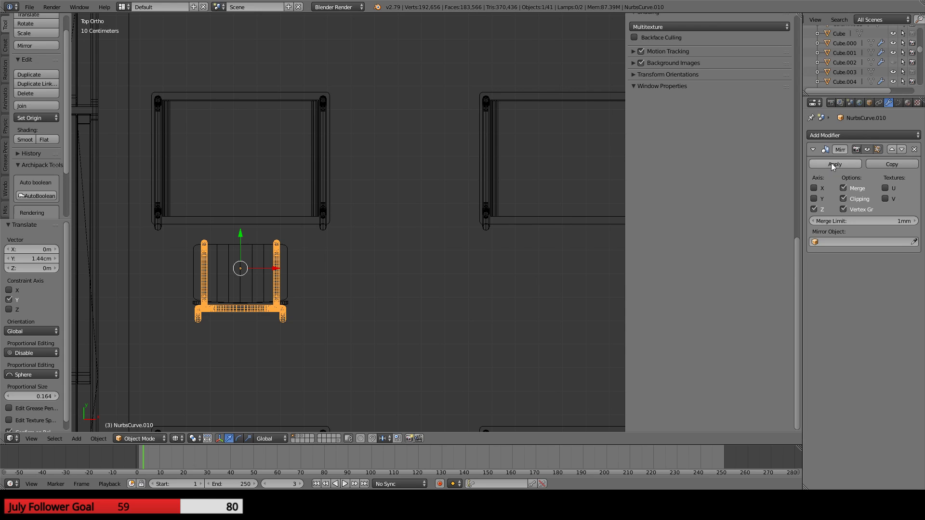
click(834, 165)
key(Tab)
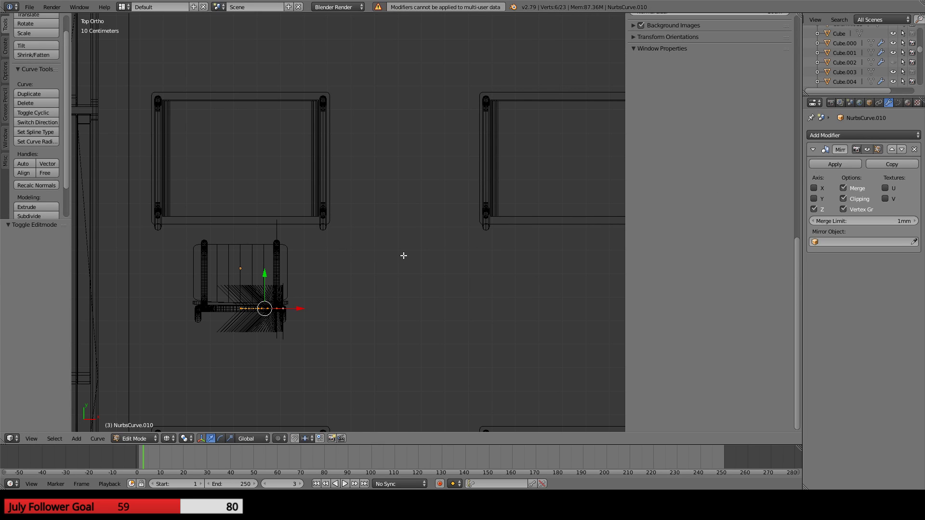
key(Tab)
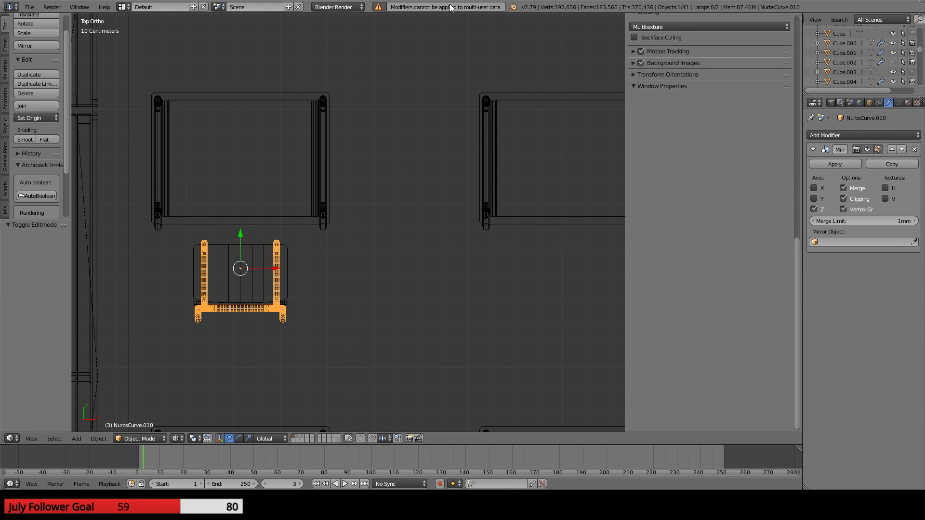
middle_drag(418, 166, 258, 295)
scroll(213, 244, down, 10)
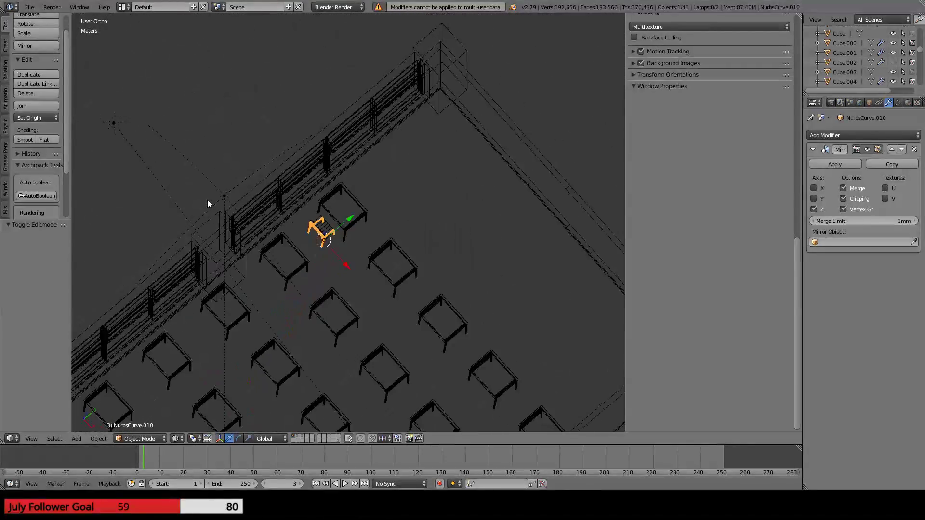
- Show the layer holding the source furniture and try to apply the Mirror modifier on the rightmost chair's tubular frame
click(298, 437)
click(301, 437)
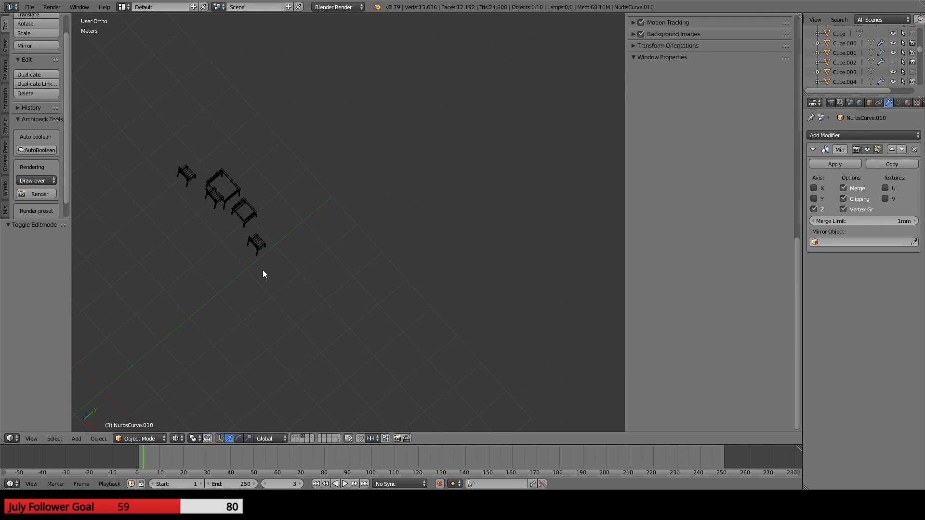
right_click(256, 248)
scroll(254, 248, up, 6)
shift+middle_drag(211, 236, 404, 177)
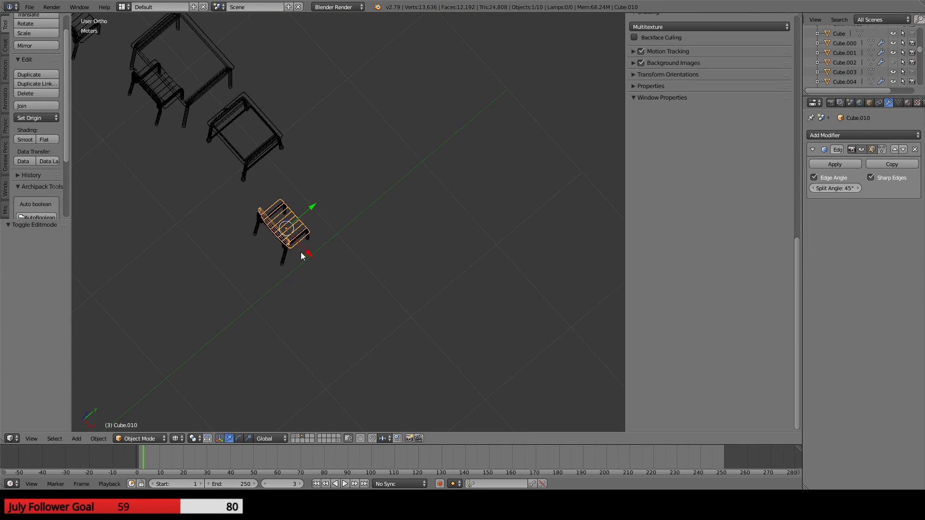
right_click(288, 256)
click(854, 165)
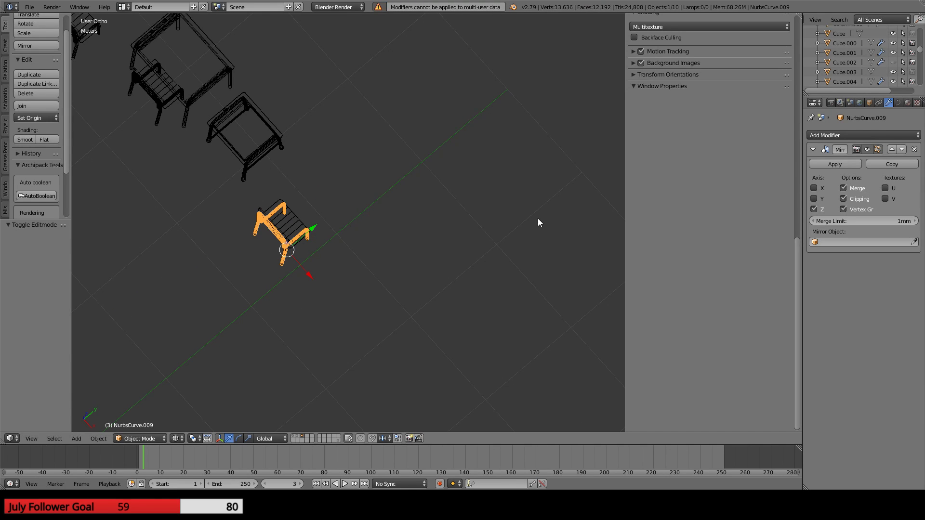
- Duplicate both parts of the rightmost source chair and move the copy 62.2 cm along X
scroll(506, 215, down, 2)
scroll(470, 211, up, 4)
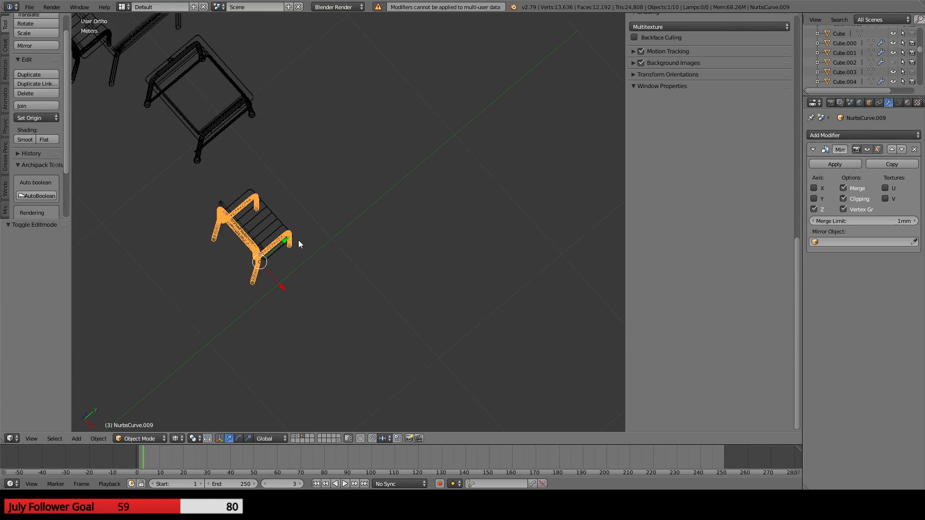
middle_drag(299, 240, 362, 266)
right_click(336, 256)
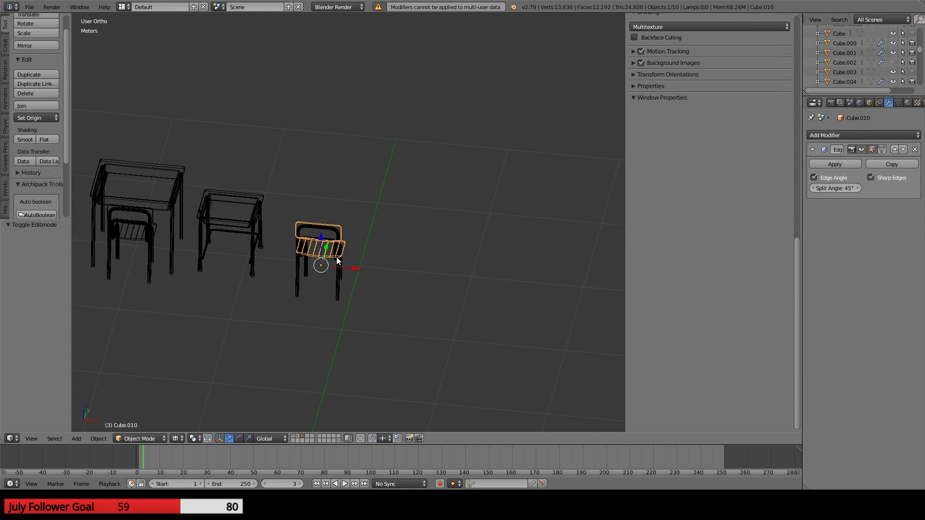
scroll(332, 265, up, 4)
shift+right_click(298, 274)
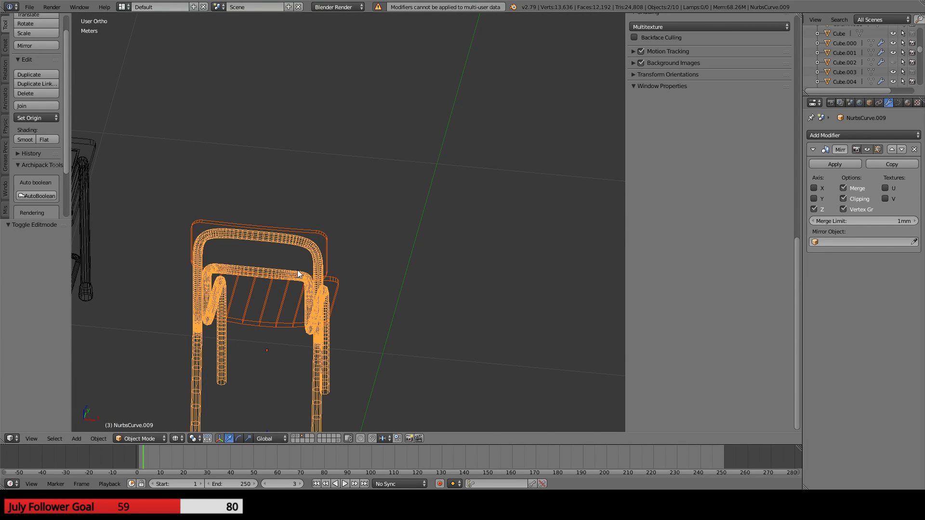
key(shift+d)
key(Escape)
scroll(309, 312, down, 5)
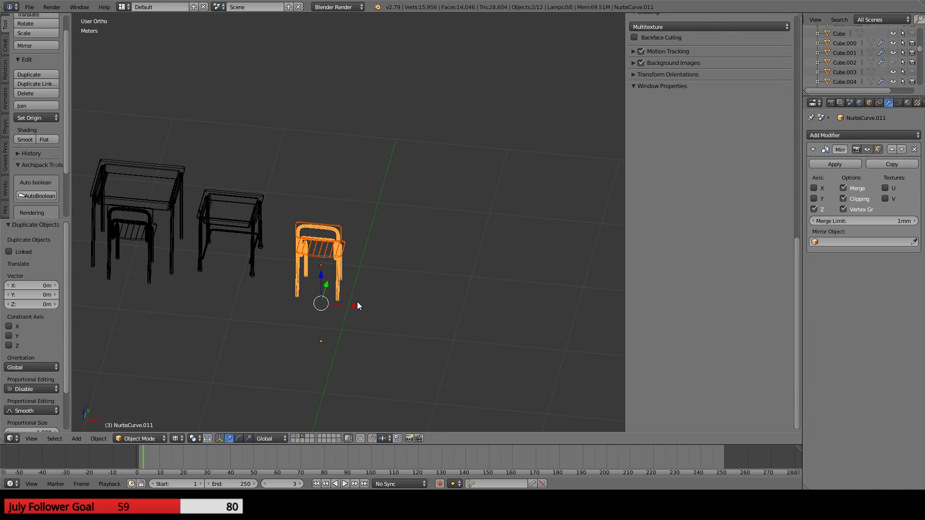
drag(357, 303, 422, 308)
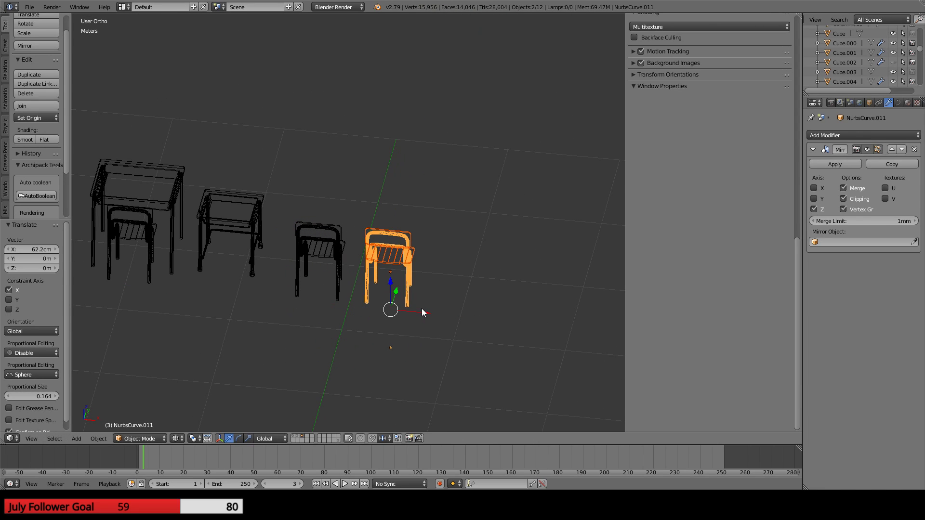
- Convert the copied chair's tubular frame from a curve to a mesh without keeping the original
click(842, 163)
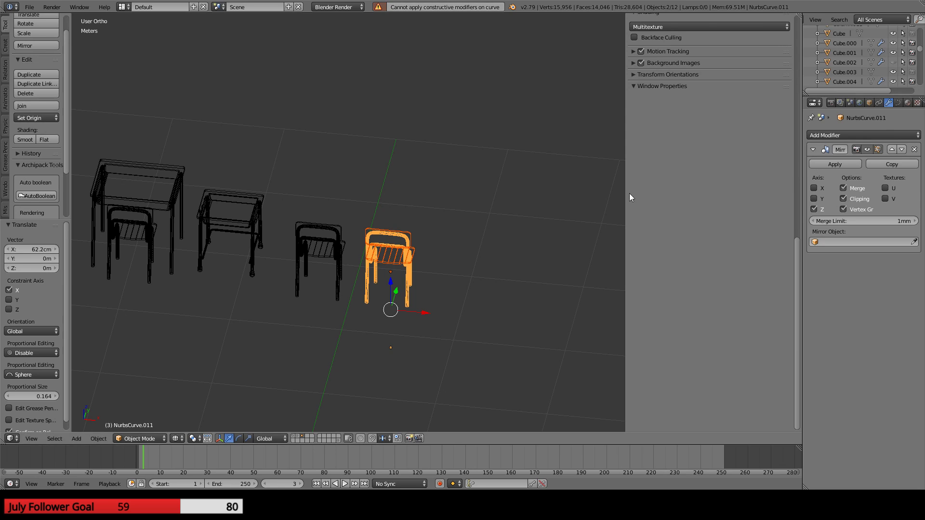
scroll(513, 201, up, 2)
middle_drag(519, 287, 459, 258)
scroll(458, 254, up, 2)
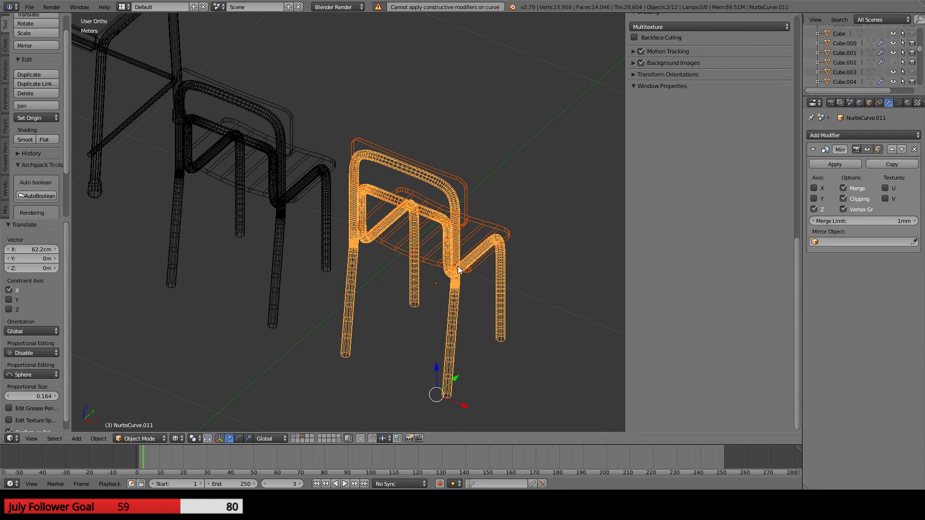
key(z)
right_click(462, 285)
middle_drag(464, 319, 369, 310)
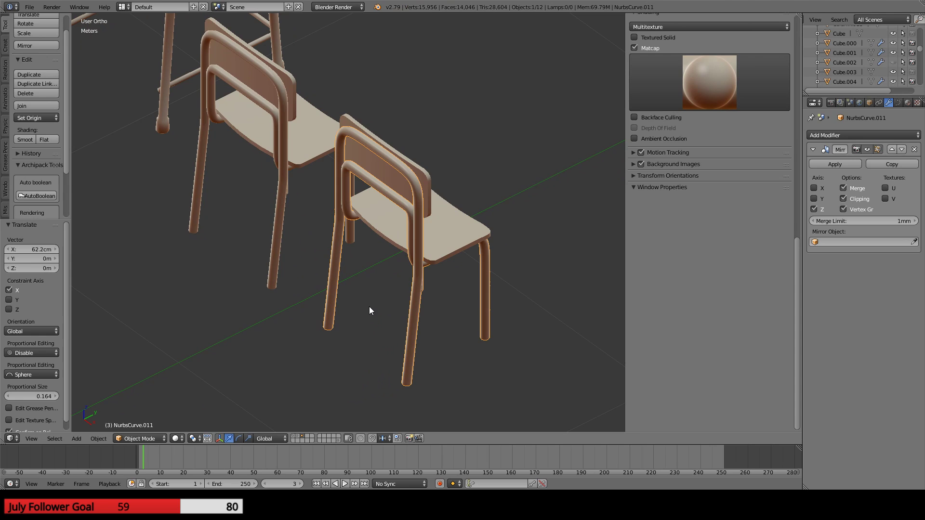
key(alt+c)
click(369, 307)
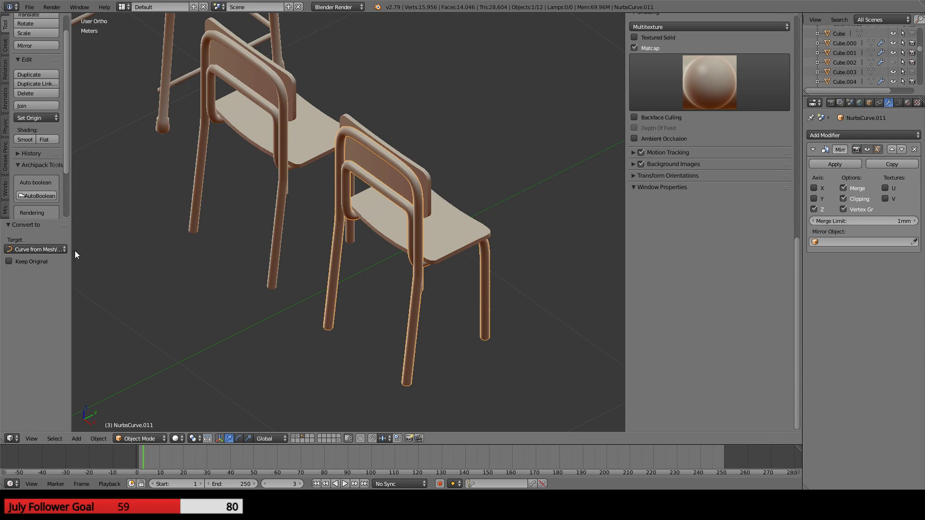
click(47, 248)
click(43, 225)
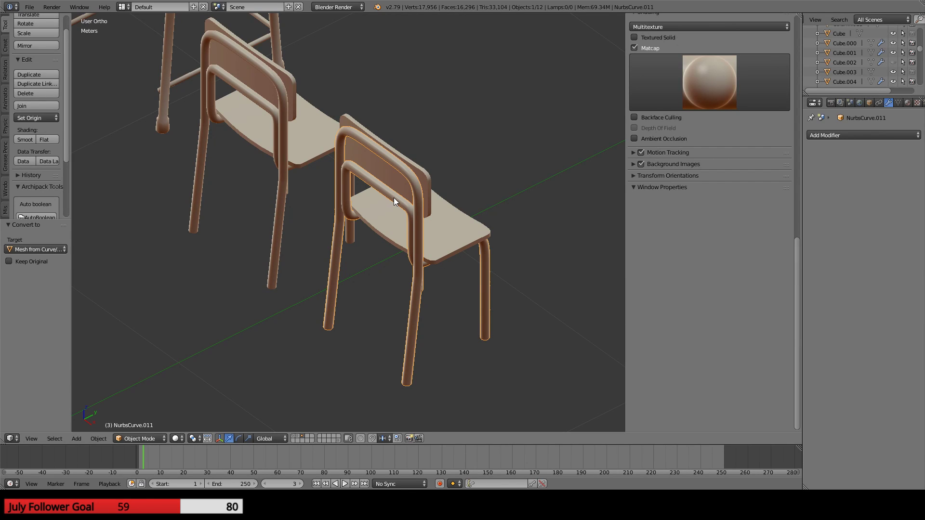
- Join the converted frame with the copied chair's seat and backrest into one object
right_click(405, 243)
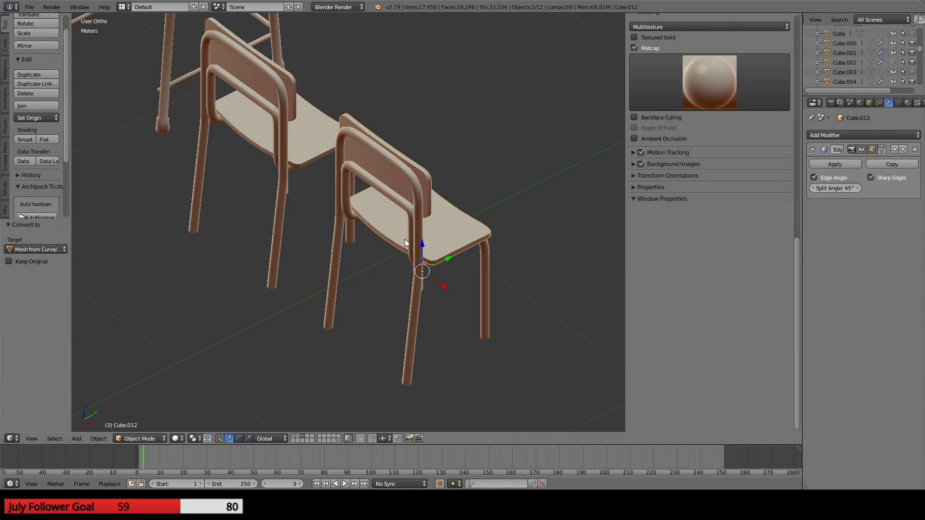
right_click(353, 240)
right_drag(363, 203, 387, 203)
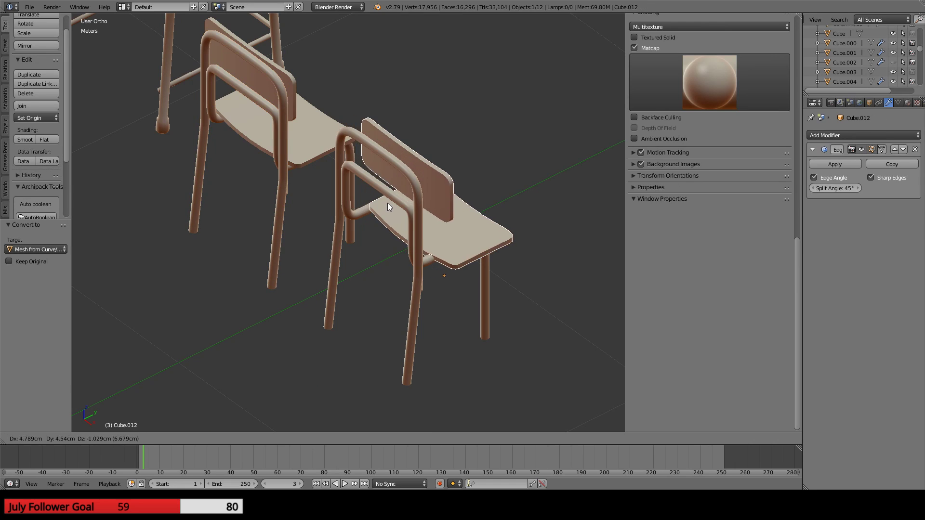
right_click(387, 203)
right_click(372, 182)
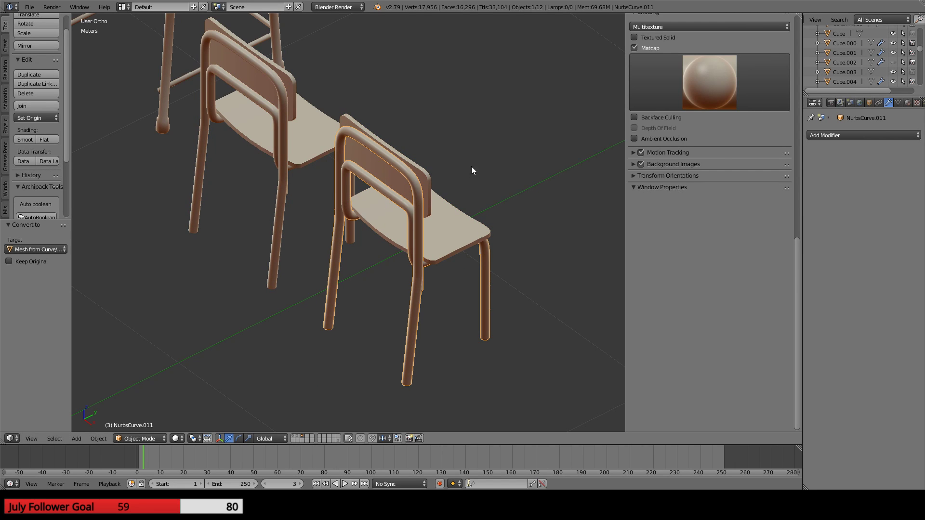
shift+right_click(416, 172)
middle_drag(452, 225, 422, 255)
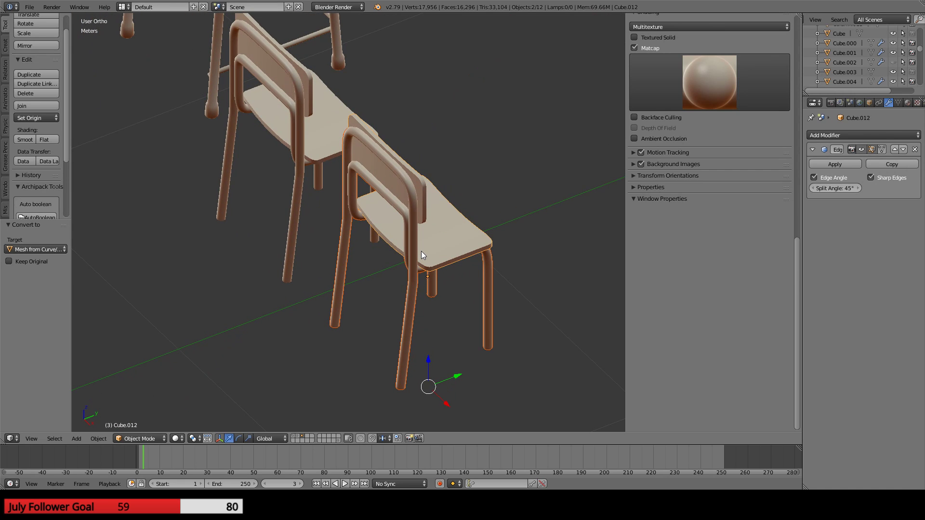
key(ctrl+j)
- Set the joined chair's Edge Split angle to 60°
scroll(421, 251, up, 6)
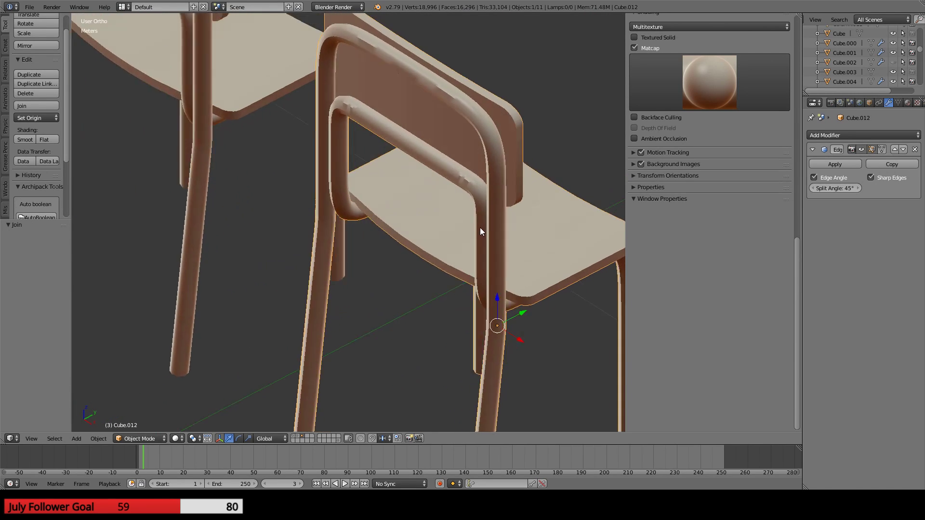
drag(861, 192, 869, 188)
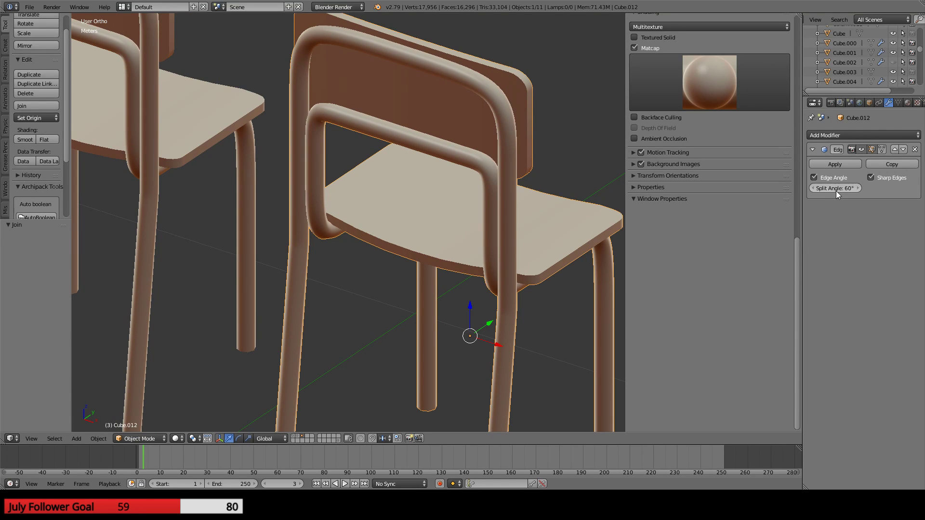
scroll(330, 214, down, 3)
middle_drag(331, 214, 394, 232)
key(KP_0)
scroll(394, 233, down, 4)
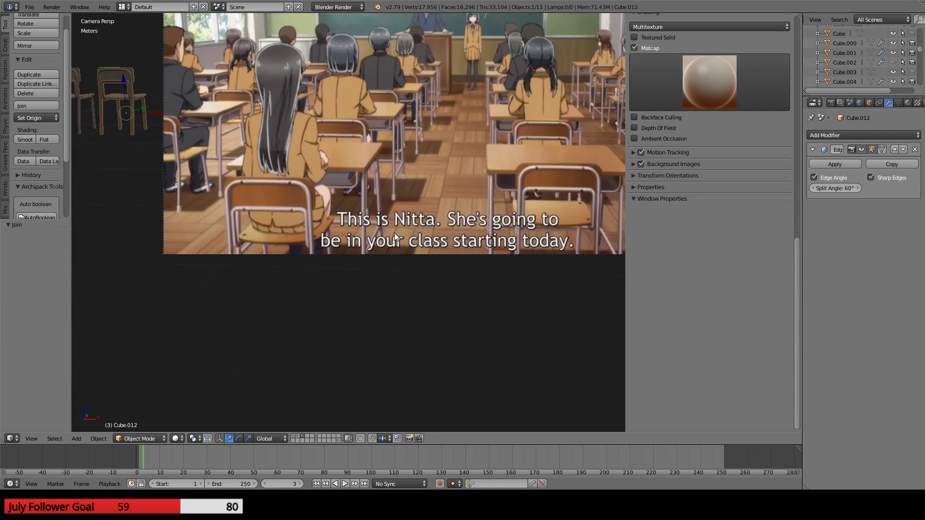
key(KP_0)
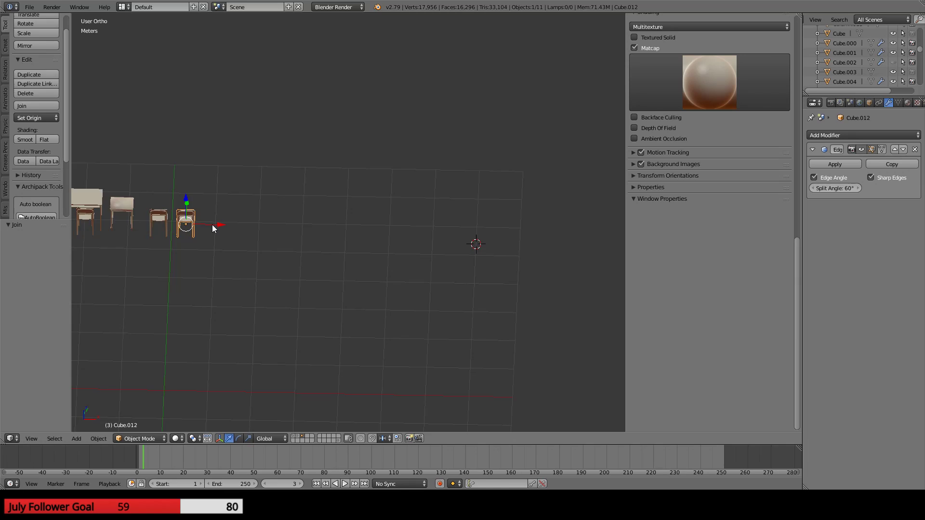
- Make a linked duplicate of the joined chair in place, move it to the first layer and show that classroom layer
scroll(212, 225, up, 4)
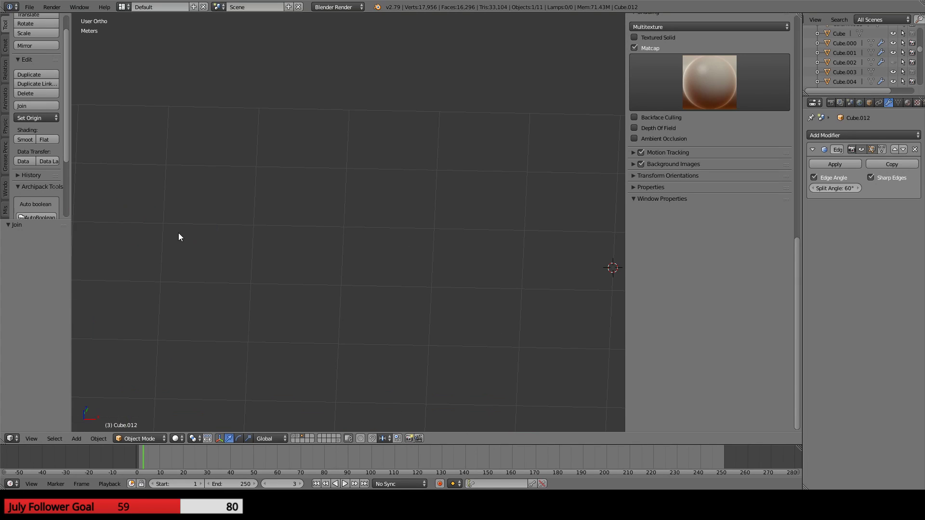
shift+middle_drag(180, 237, 517, 212)
key(alt+d)
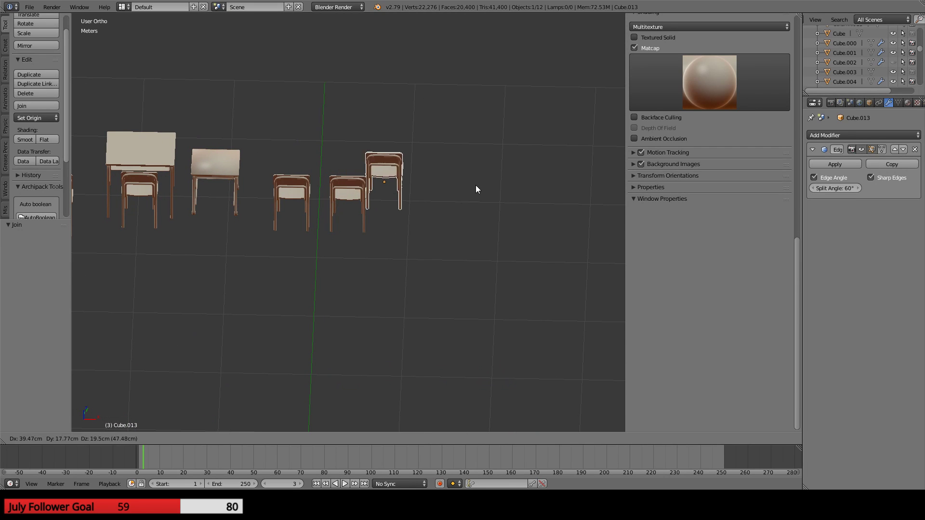
right_click(509, 198)
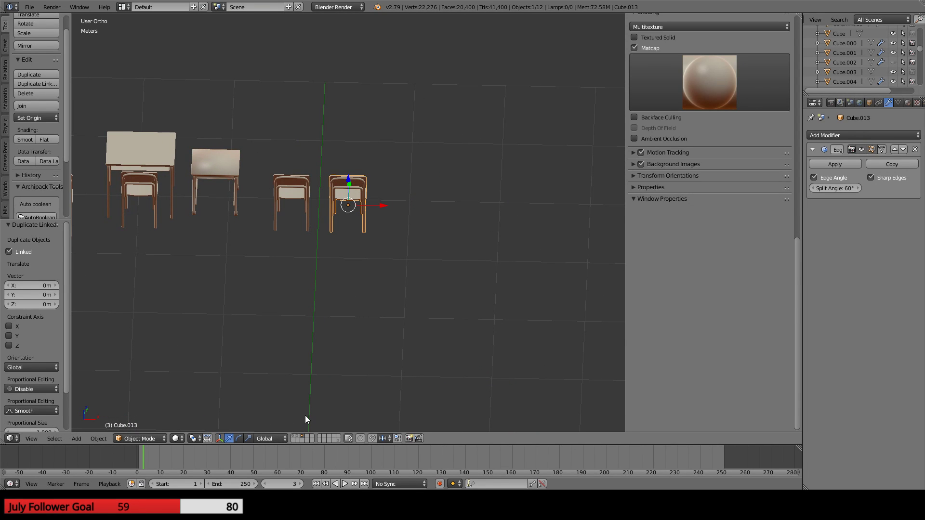
key(m)
click(425, 372)
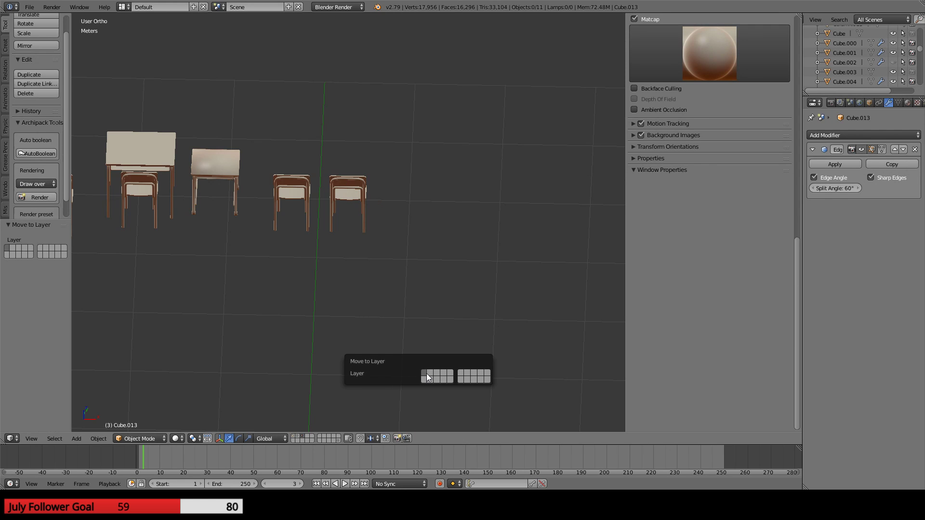
click(294, 437)
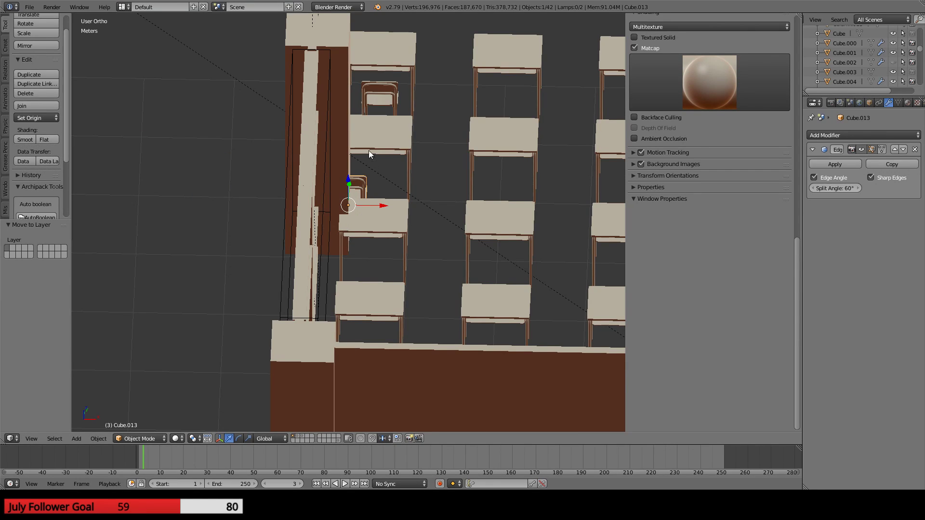
- Move the linked chair 29.6 cm along X to line it up with the old chair in the window-side column
shift+middle_drag(445, 141, 396, 301)
key(KP_7)
scroll(420, 190, up, 2)
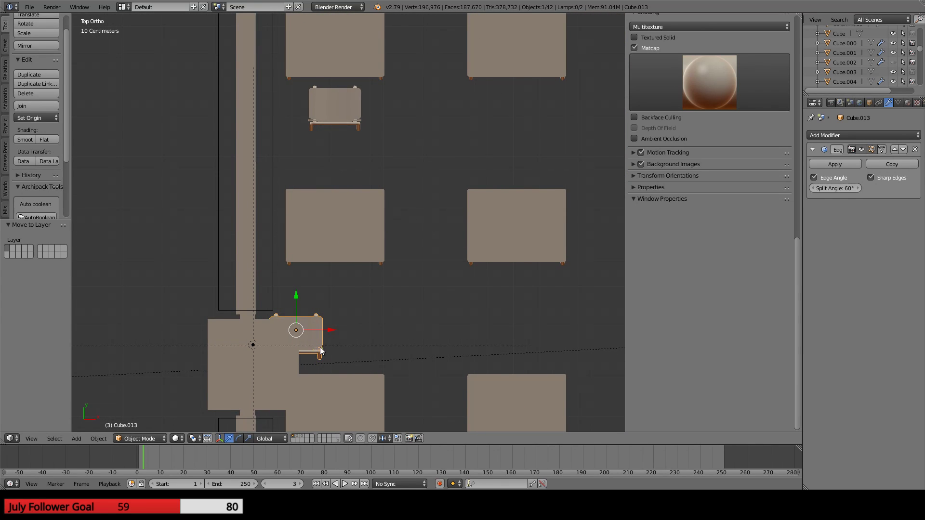
drag(328, 332, 368, 331)
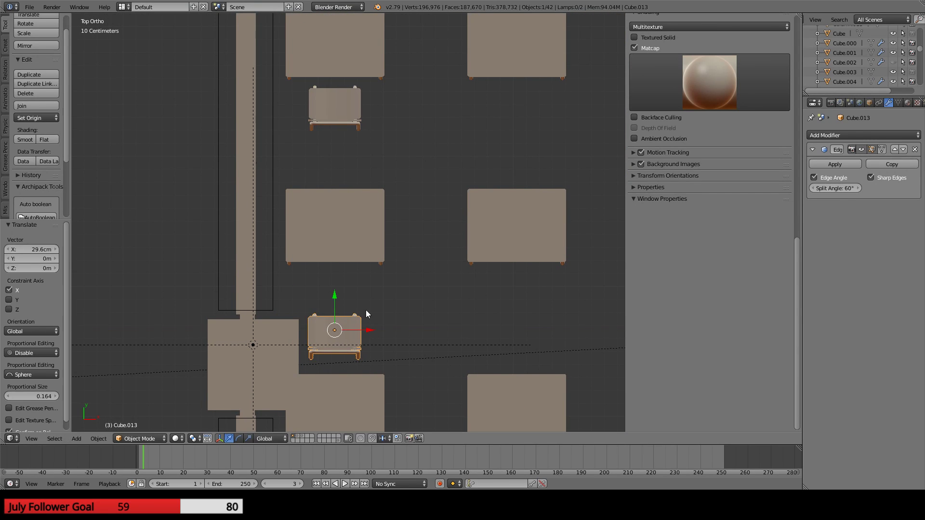
- Delete both parts of the old unjoined chair behind the front window-side desk
click(327, 70)
click(343, 112)
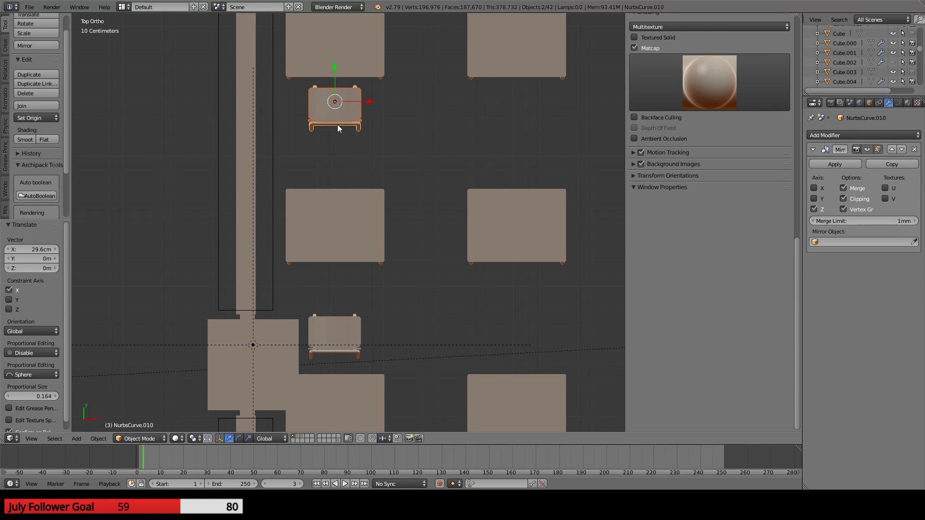
middle_drag(343, 111, 313, 100)
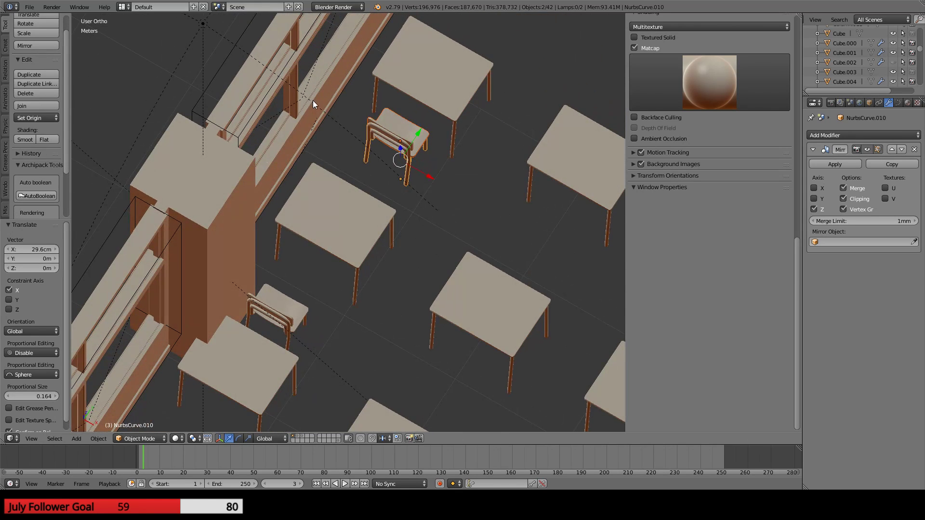
key(x)
click(371, 141)
- Move the linked chair 1.77 m along Y to behind the front window-side desk
click(277, 312)
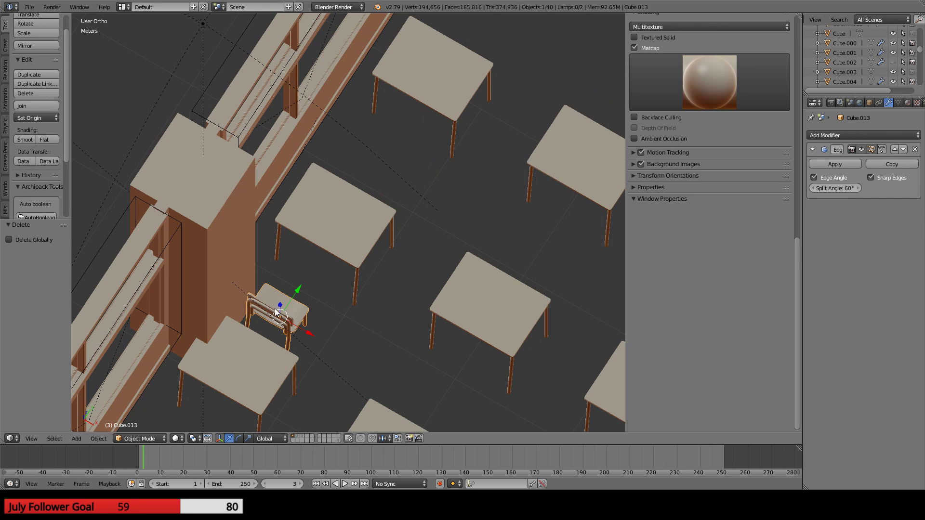
key(KP_7)
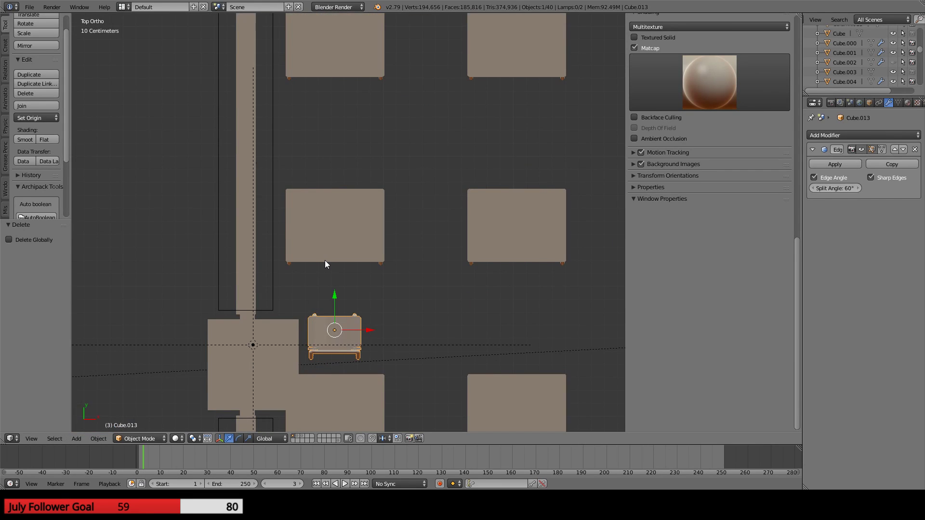
drag(335, 295, 344, 62)
- Examine the window-side desks and the placed chair from oblique angles and from above
scroll(344, 86, down, 1)
middle_drag(344, 97, 227, 276)
scroll(227, 277, up, 2)
scroll(273, 225, up, 2)
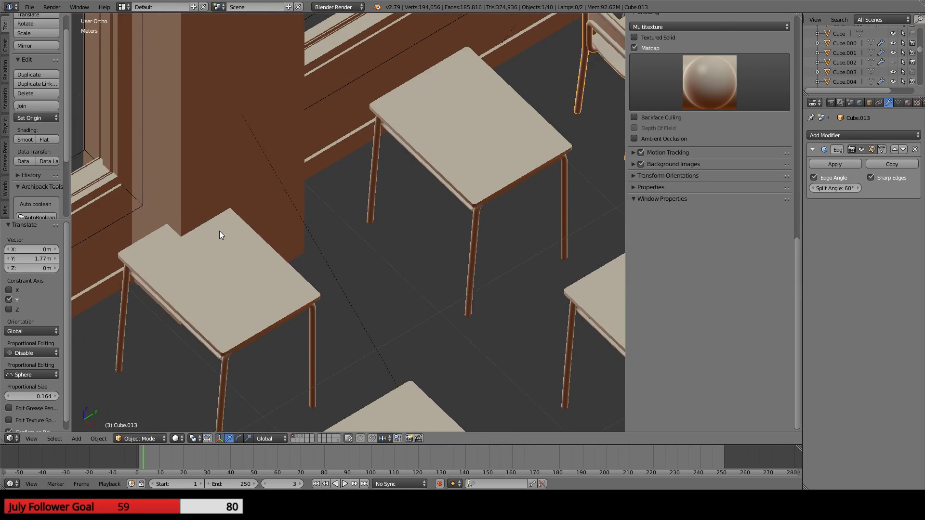
middle_drag(221, 234, 225, 273)
scroll(269, 280, down, 3)
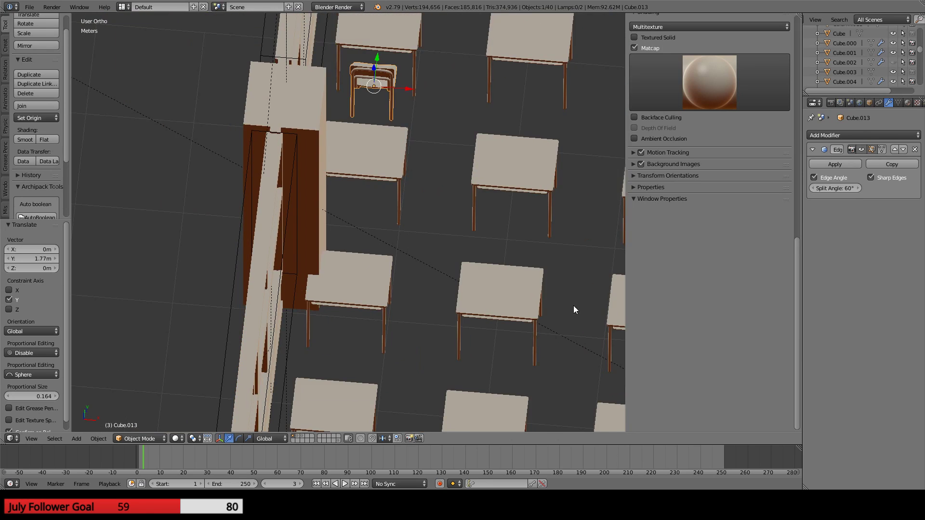
shift+middle_drag(574, 306, 370, 206)
key(KP_7)
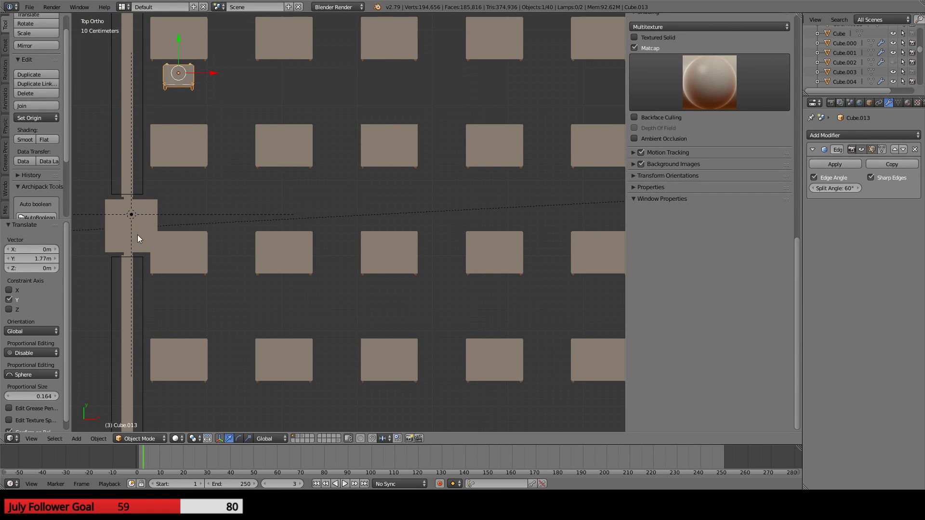
- Add an Array modifier to the chair with a count of 5 and a relative X offset of 3.470, aligning copies with the desk columns
shift+middle_drag(292, 210, 378, 173)
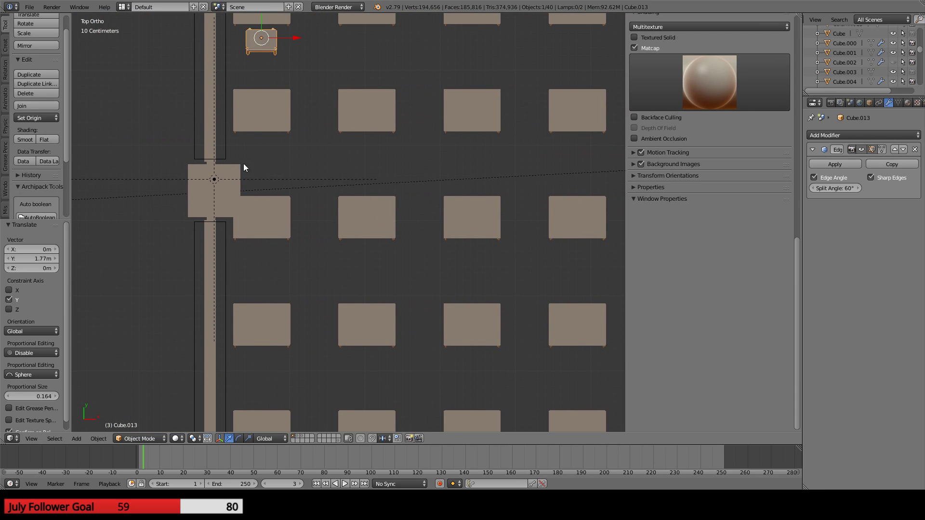
shift+middle_drag(314, 209, 296, 289)
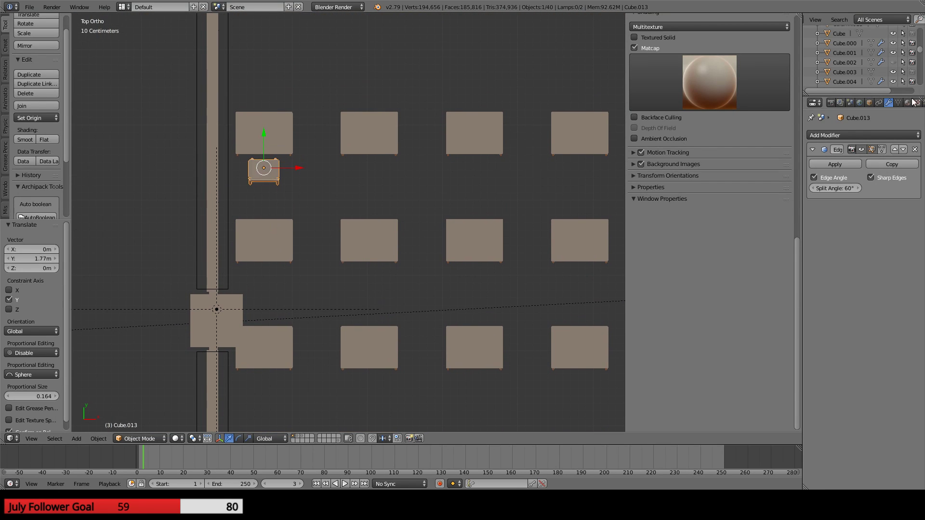
click(853, 136)
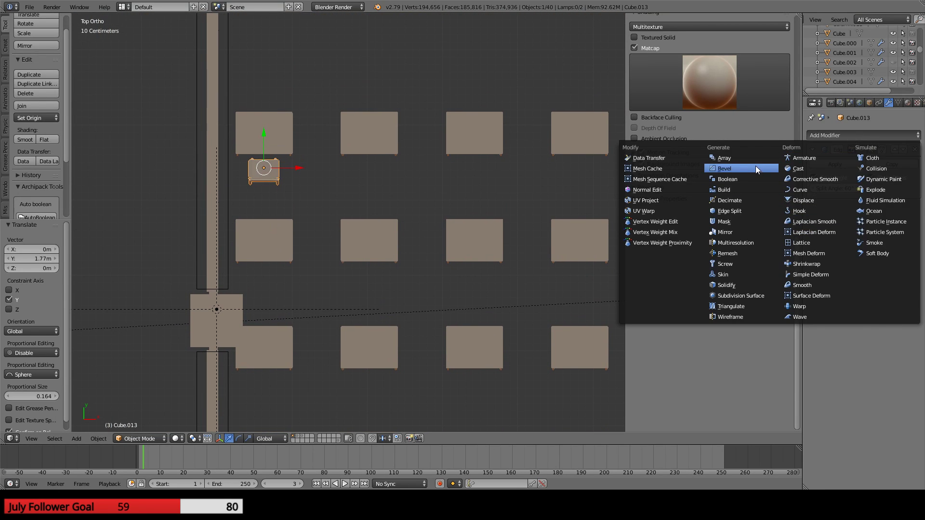
click(742, 158)
drag(879, 247, 896, 272)
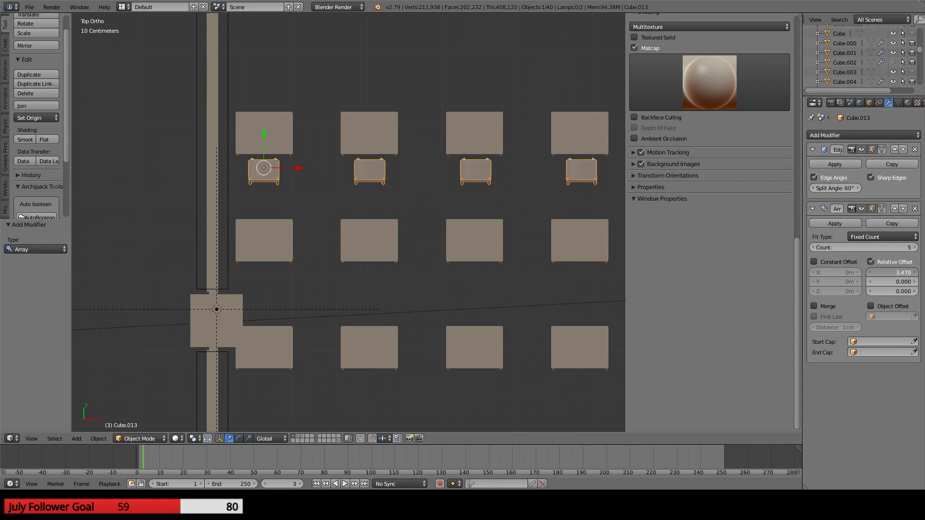
- Add a second Array modifier to the chair with a count of 5, relative X offset 0 and relative Y offset 1
click(883, 132)
click(721, 158)
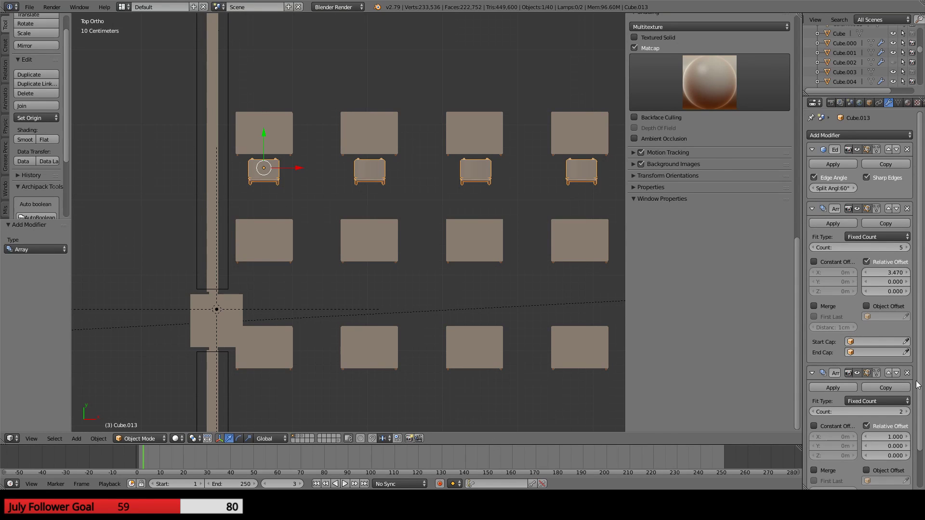
click(908, 412)
click(908, 412)
click(886, 434)
text(0)
key(Return)
text(1)
key(Return)
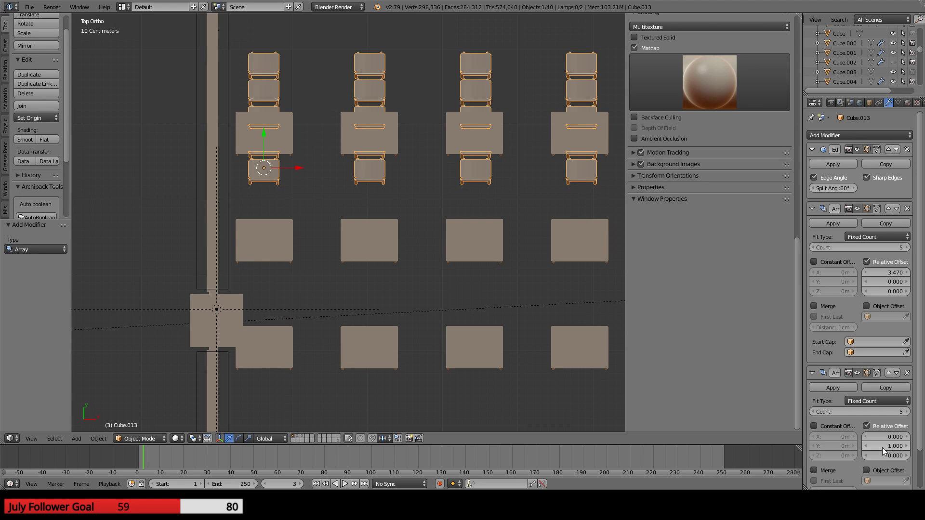
- Set the chair's second array to a relative Y offset of -4.000 so the chairs repeat behind each desk row
click(883, 447)
key(Left)
key(Return)
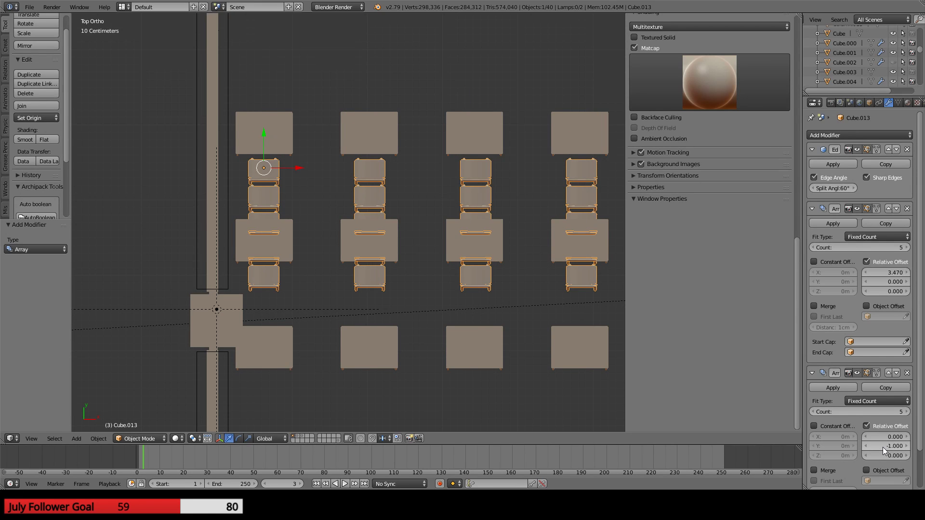
drag(883, 446, 823, 445)
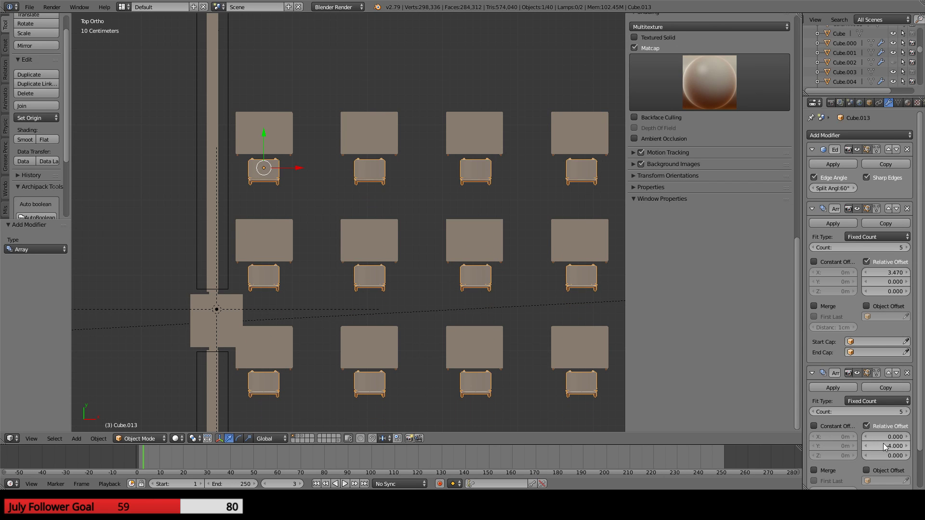
shift+middle_drag(532, 361, 495, 154)
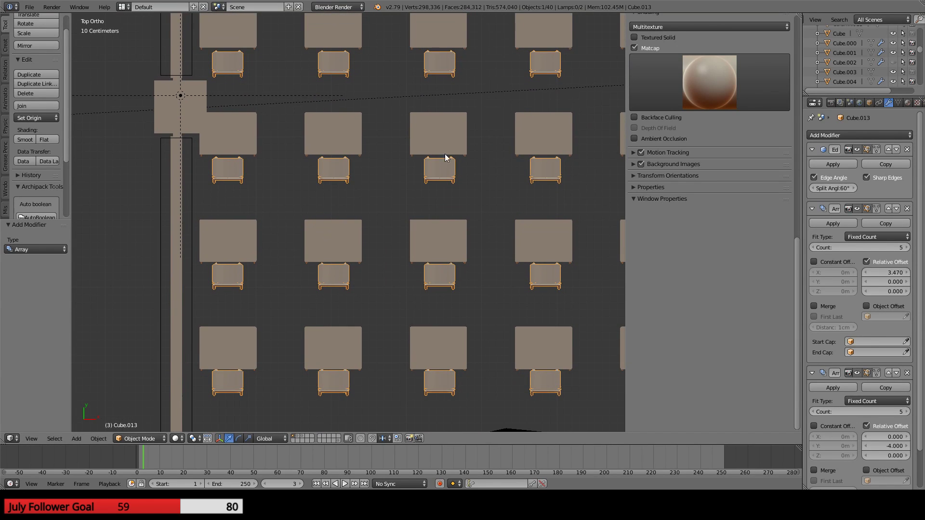
shift+middle_drag(348, 87, 389, 276)
- Turn off the constant offset in both Array modifiers of the desks
right_click(259, 119)
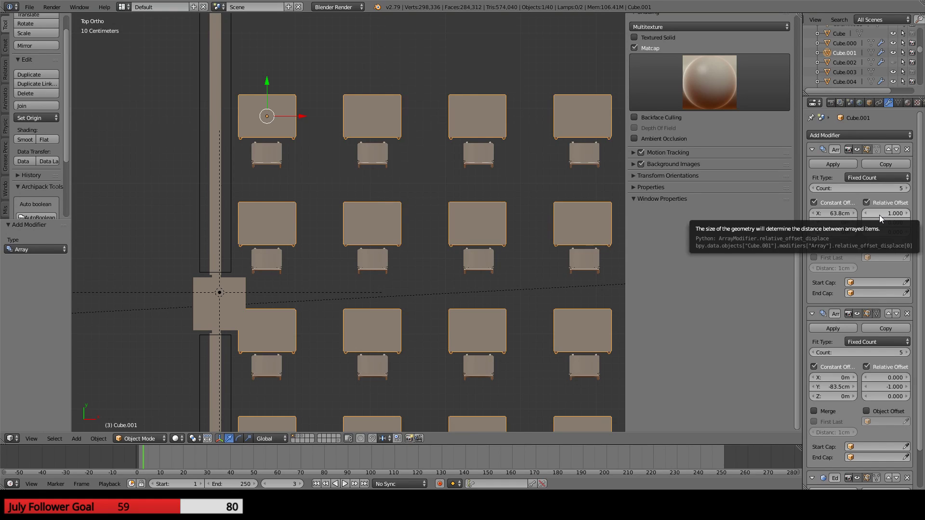
scroll(481, 334, down, 3)
scroll(389, 200, up, 3)
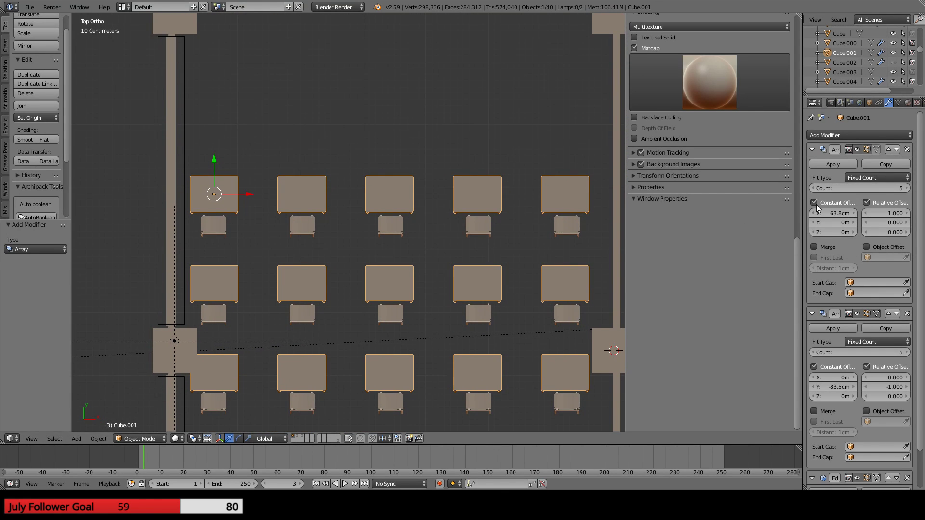
click(813, 202)
shift+middle_drag(339, 395, 395, 198)
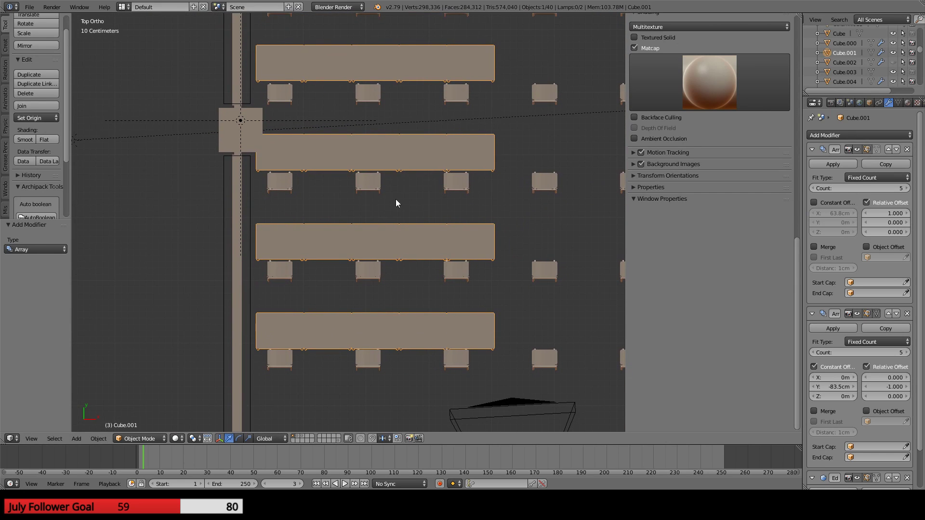
click(814, 367)
shift+middle_drag(472, 161, 467, 340)
- Set the desk arrays' relative offsets to 1.850 along X and -2.400 along Y to match the chair spacing
mouse_move(885, 213)
mouse_down()
mouse_move(922, 214)
mouse_move(888, 214)
mouse_up()
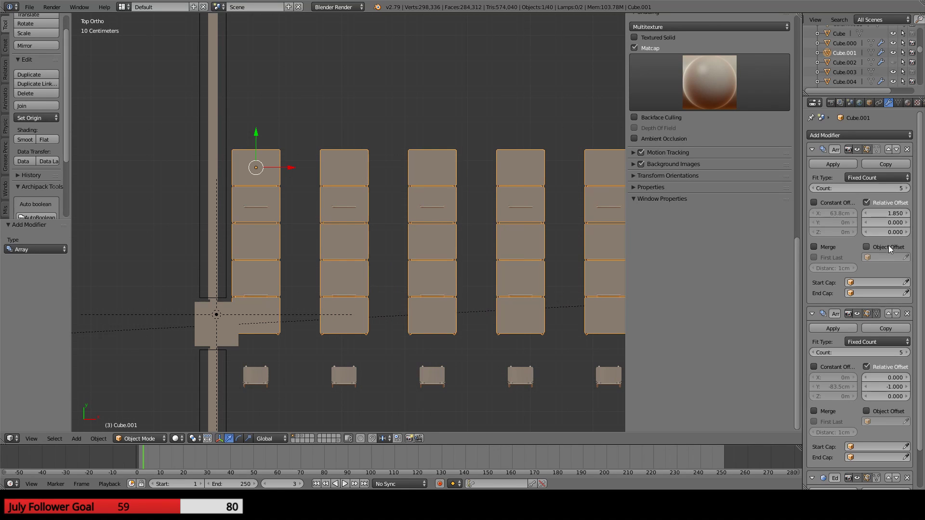
drag(883, 389, 838, 388)
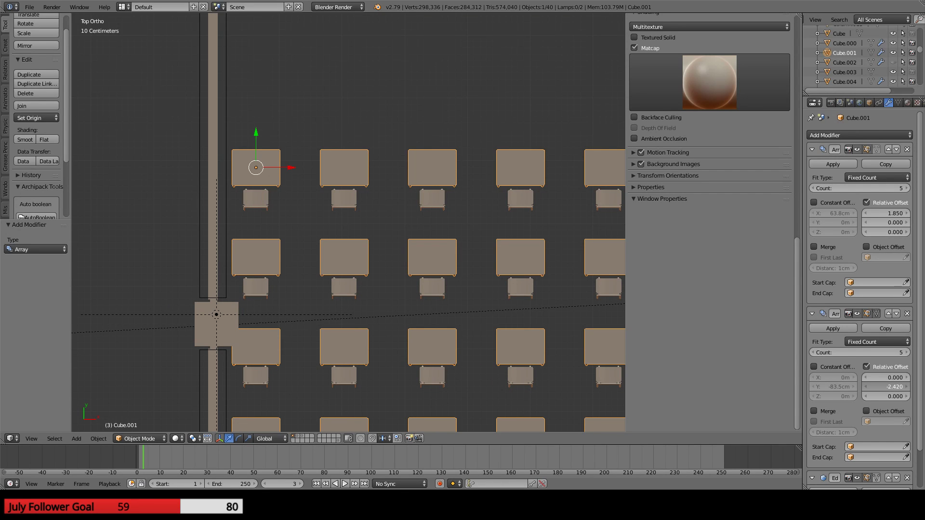
drag(838, 389, 883, 389)
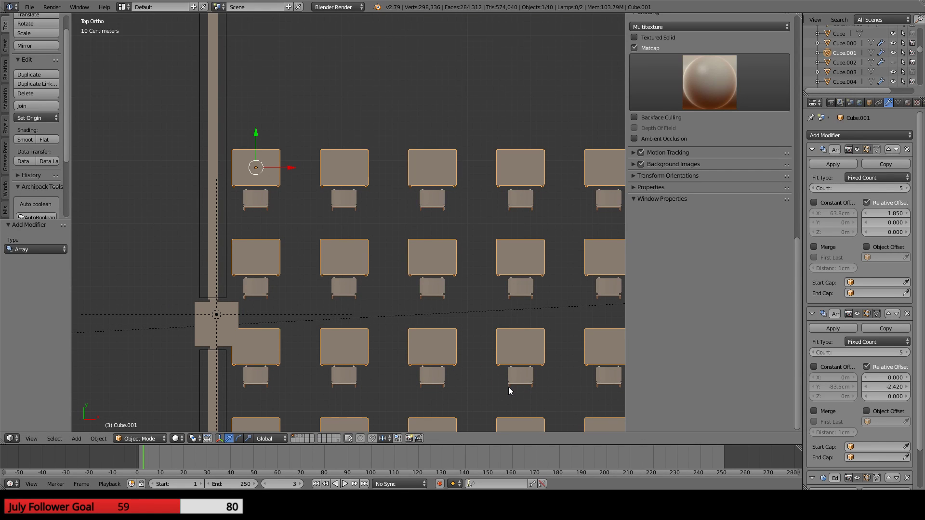
shift+middle_drag(508, 387, 481, 188)
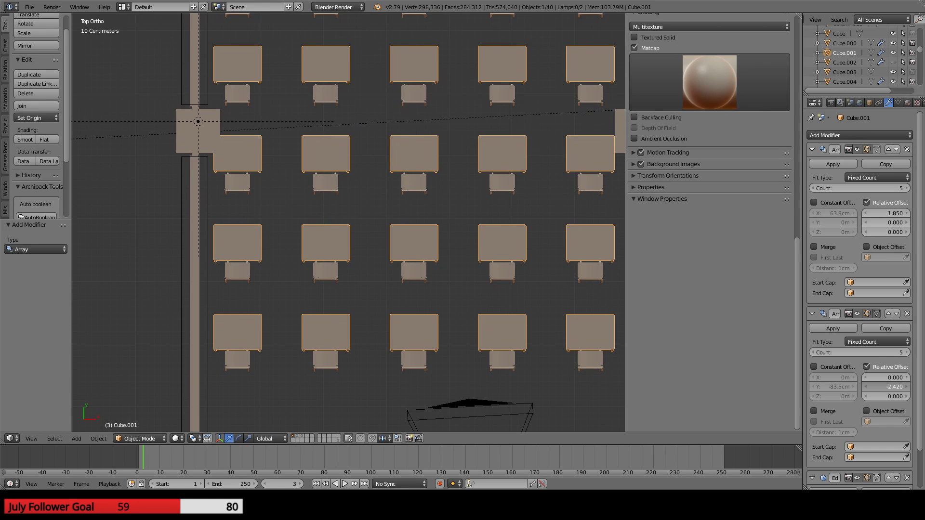
drag(885, 387, 891, 387)
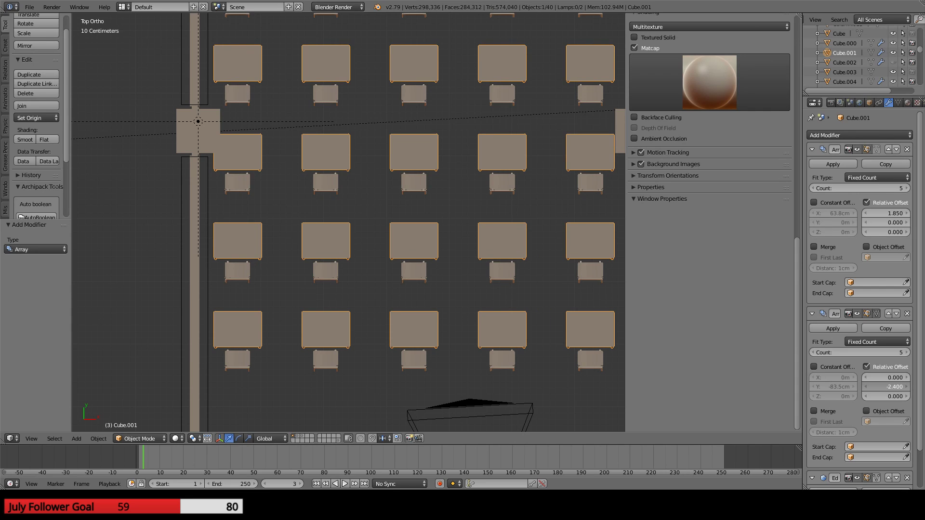
- Compare the desk and chair grids in wireframe with the classroom reference image through the camera
scroll(390, 252, down, 1)
middle_drag(390, 252, 406, 264)
key(KP_0)
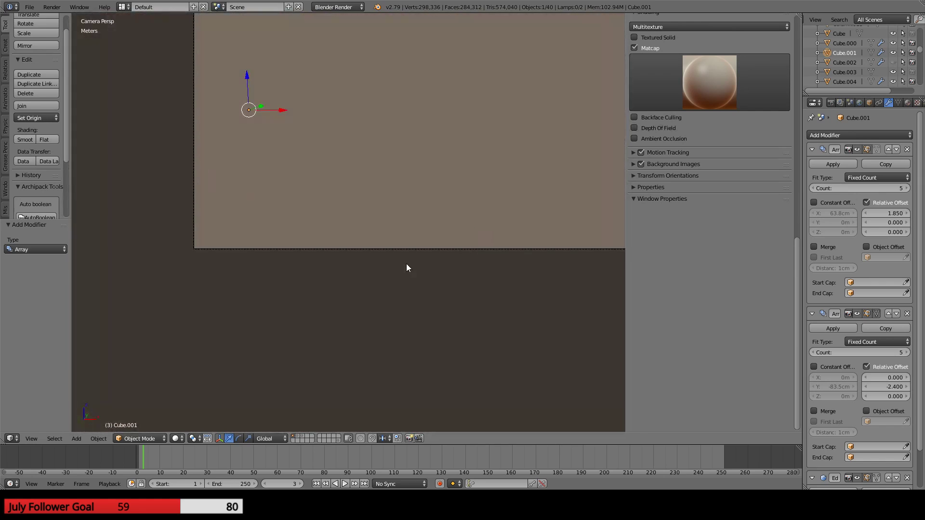
key(z)
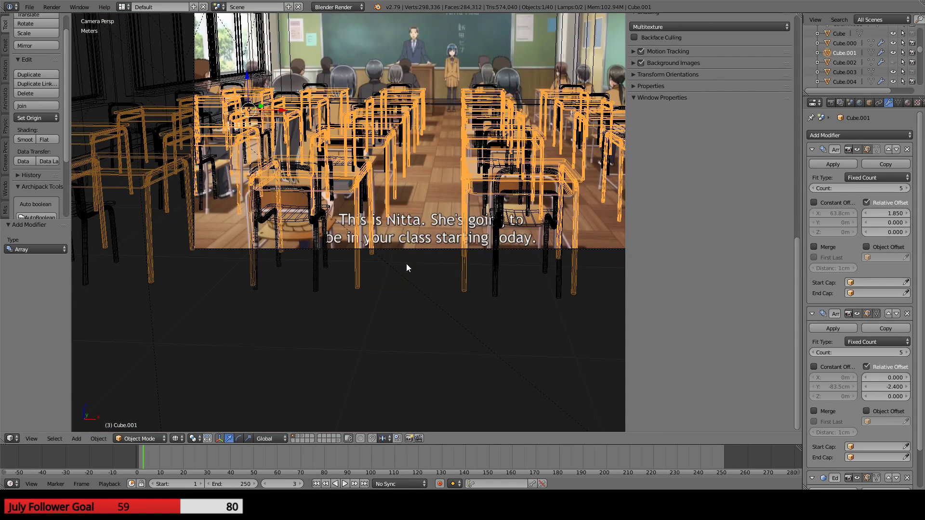
scroll(370, 163, up, 5)
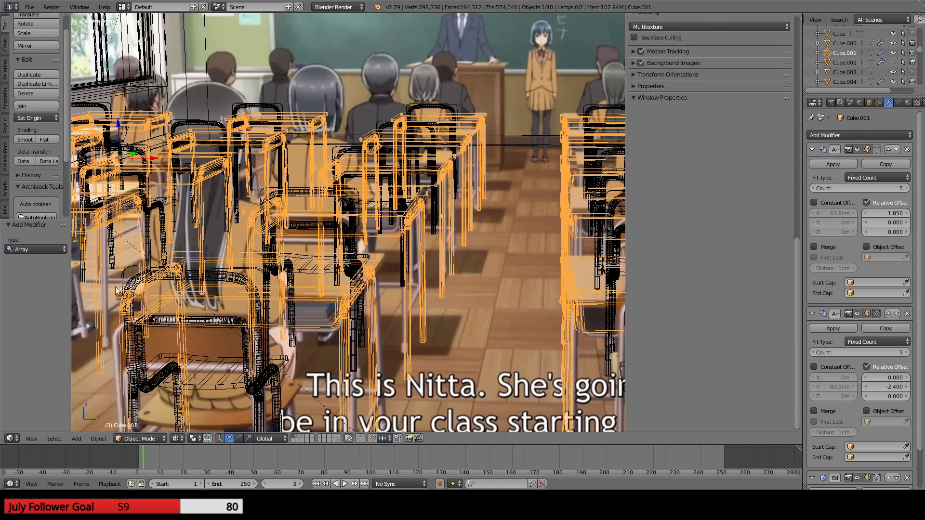
shift+middle_drag(369, 275, 105, 278)
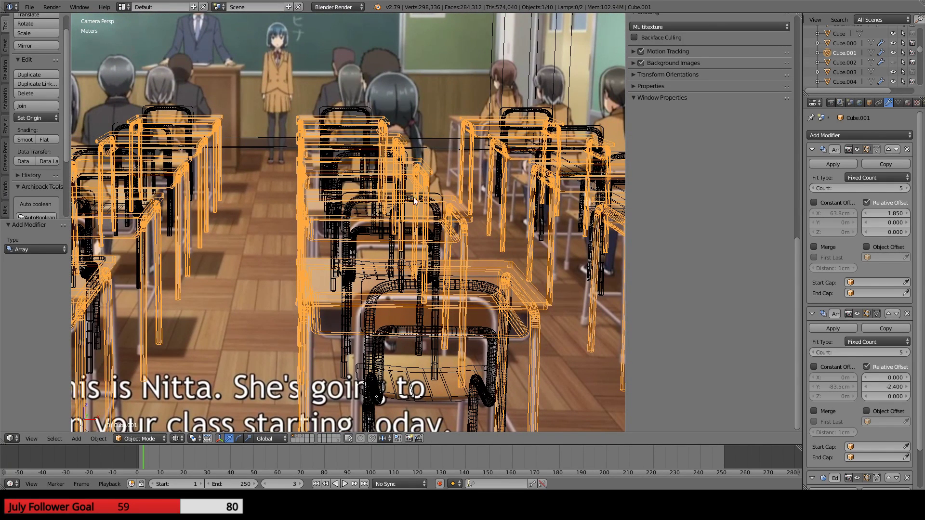
shift+middle_drag(459, 226, 288, 238)
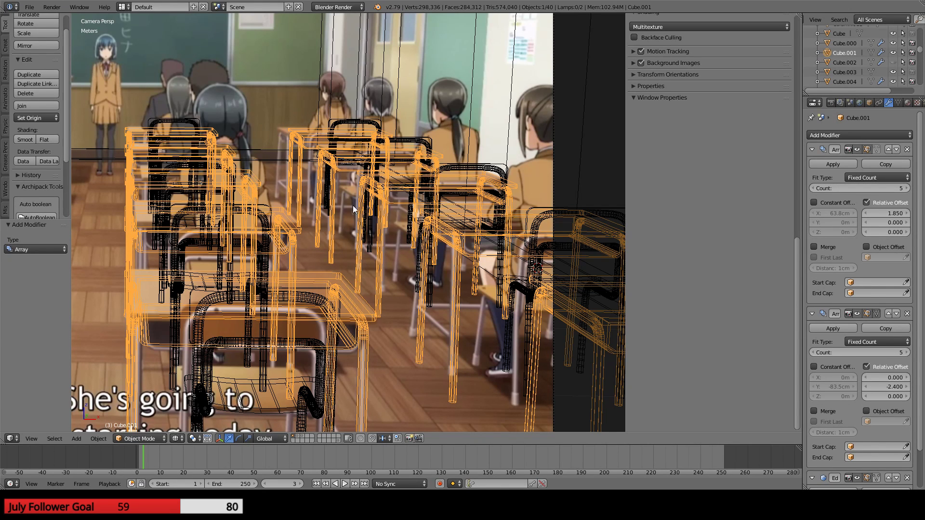
scroll(571, 336, down, 6)
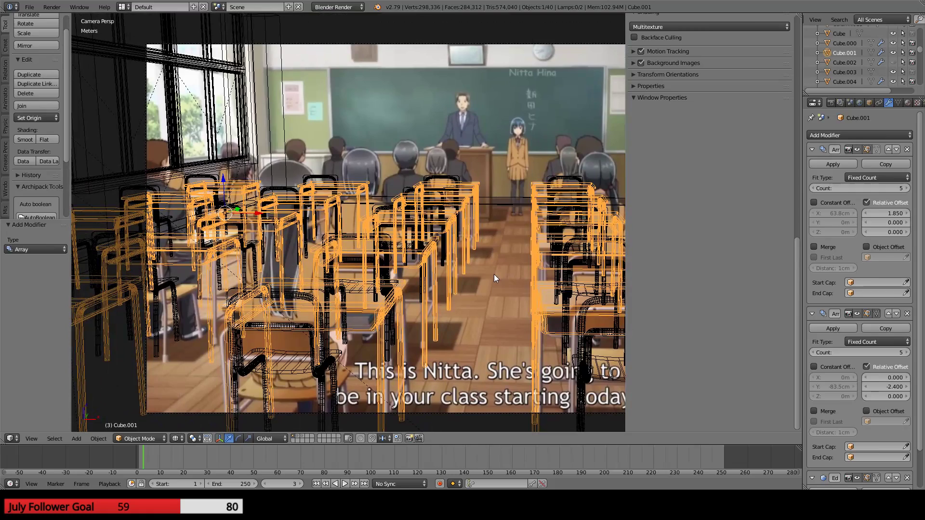
shift+middle_drag(493, 274, 490, 287)
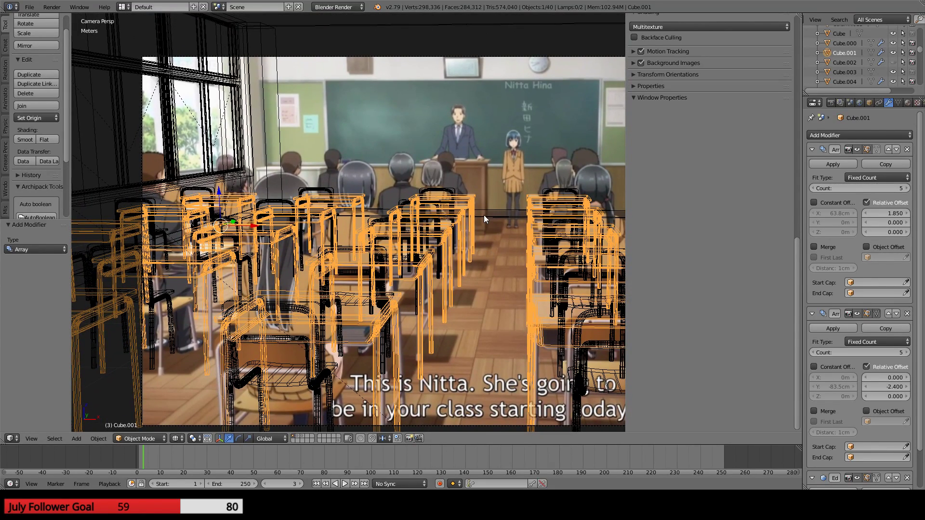
shift+middle_drag(483, 214, 493, 265)
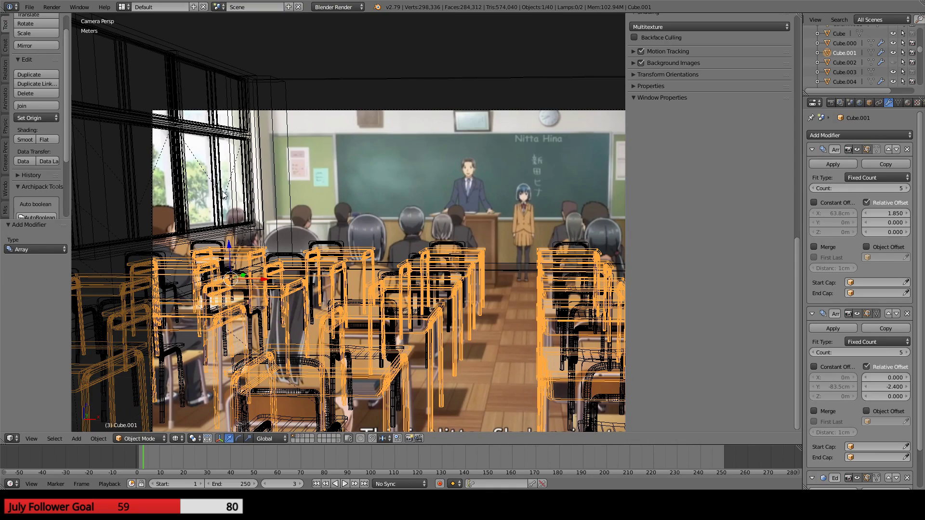
scroll(224, 194, down, 3)
- Select the room object and try to change the length of Wall 1 in top view
middle_drag(274, 211, 305, 260)
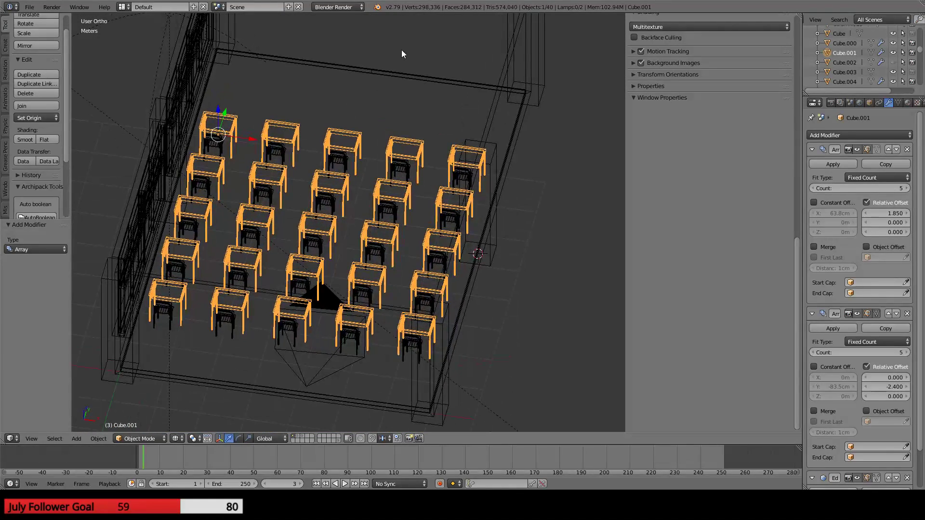
middle_drag(403, 53, 413, 159)
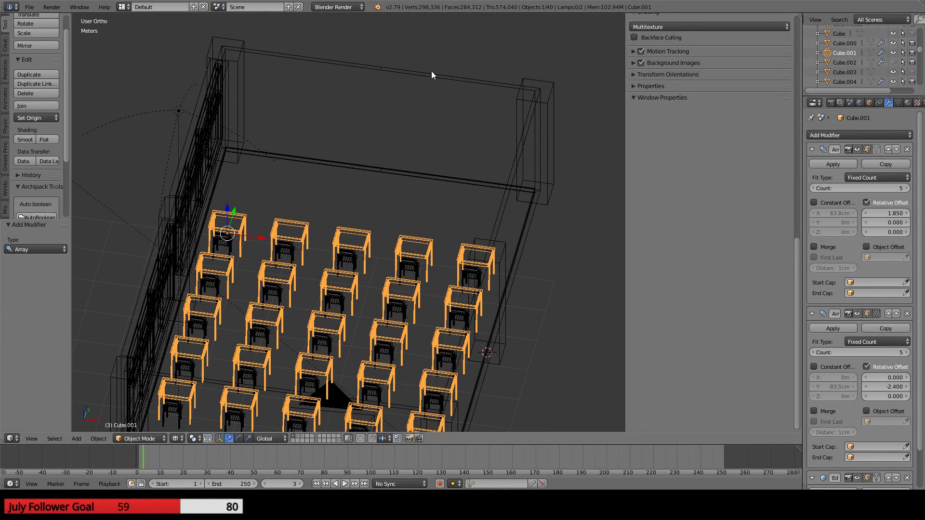
right_click(451, 170)
middle_drag(485, 257, 389, 305)
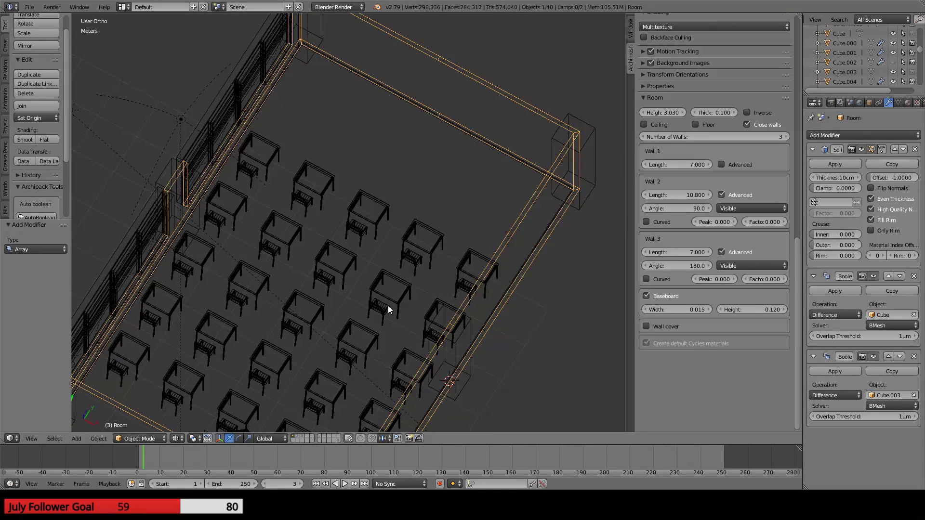
key(KP_7)
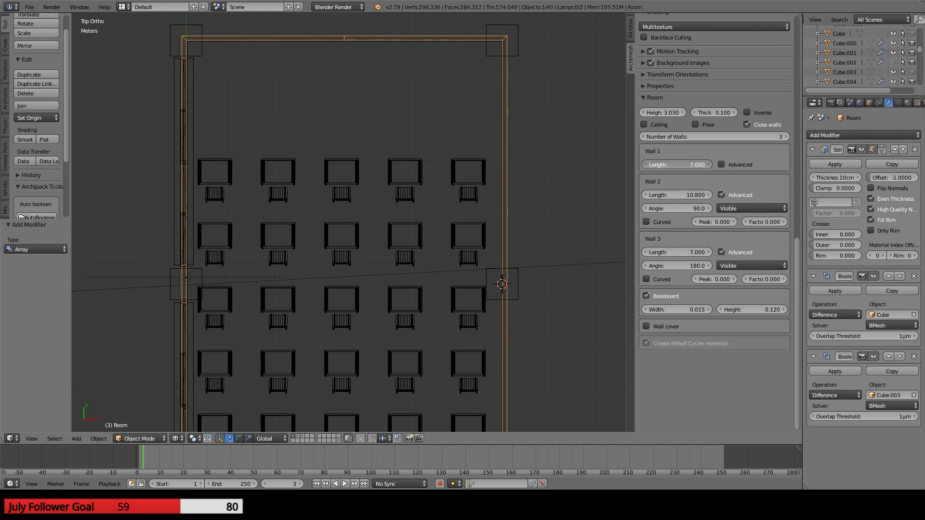
mouse_move(684, 167)
mouse_down()
mouse_move(695, 167)
mouse_move(684, 166)
mouse_up()
key(ctrl+z)
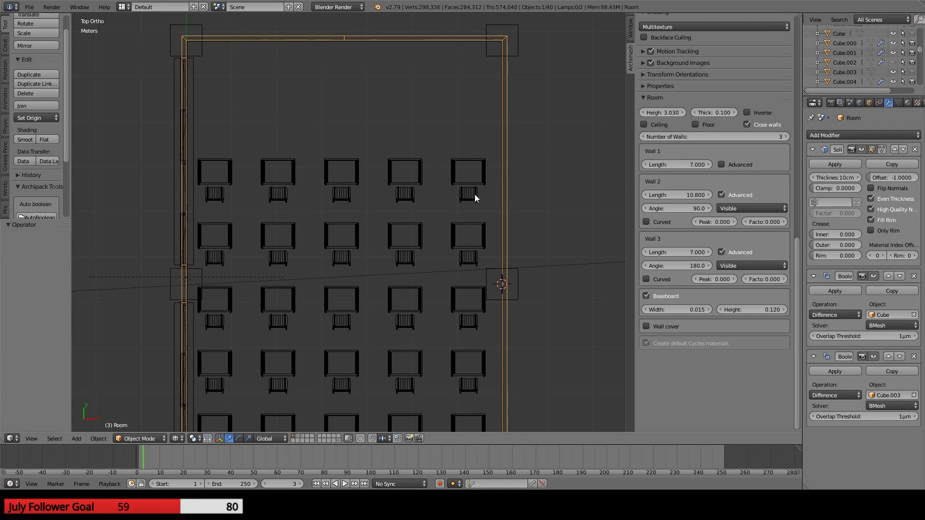
- Try to widen the room by setting Wall 3's length to 7.390 and Wall 1's to 7.450, and undo both changes
shift+middle_drag(418, 227, 467, 144)
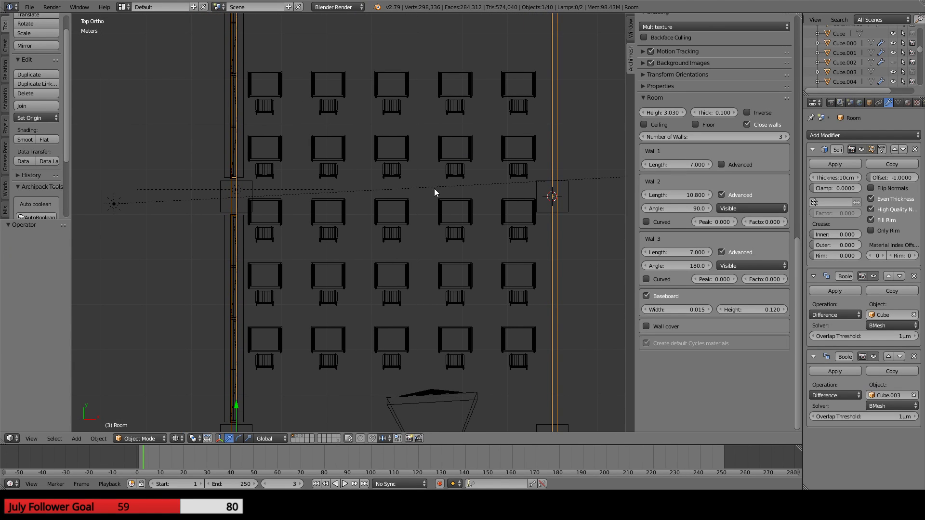
click(646, 295)
scroll(349, 265, down, 1)
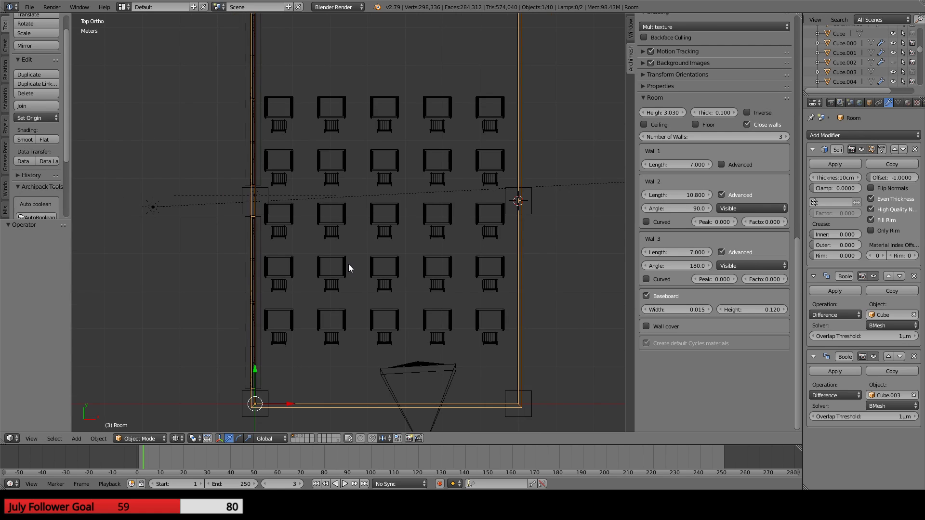
scroll(417, 285, down, 1)
scroll(389, 205, up, 1)
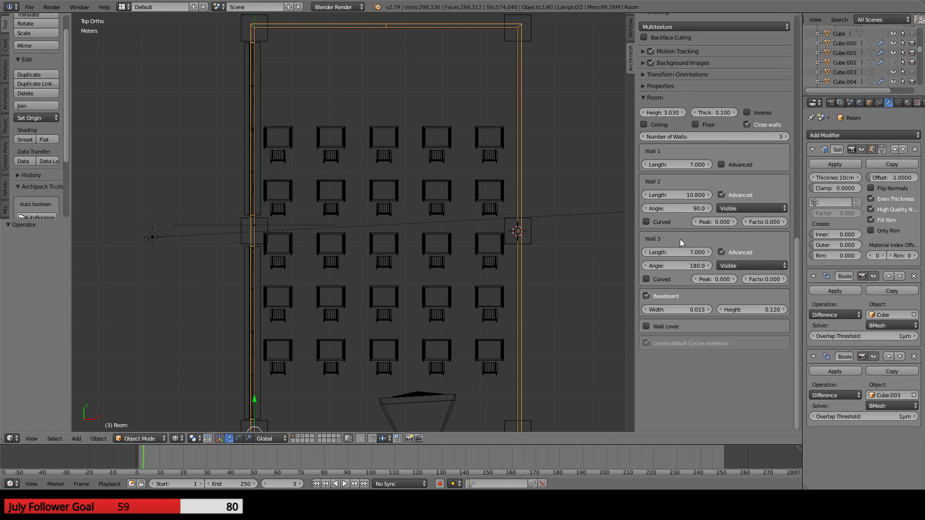
mouse_move(698, 253)
mouse_down()
mouse_move(720, 253)
mouse_move(696, 253)
mouse_up()
shift+middle_drag(483, 359, 452, 258)
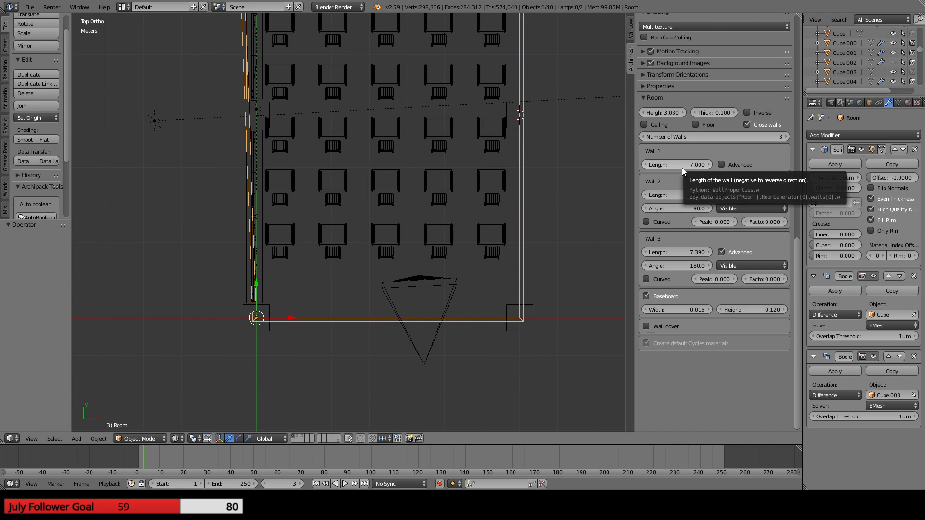
mouse_move(681, 167)
mouse_down()
mouse_move(695, 167)
mouse_move(682, 169)
mouse_up()
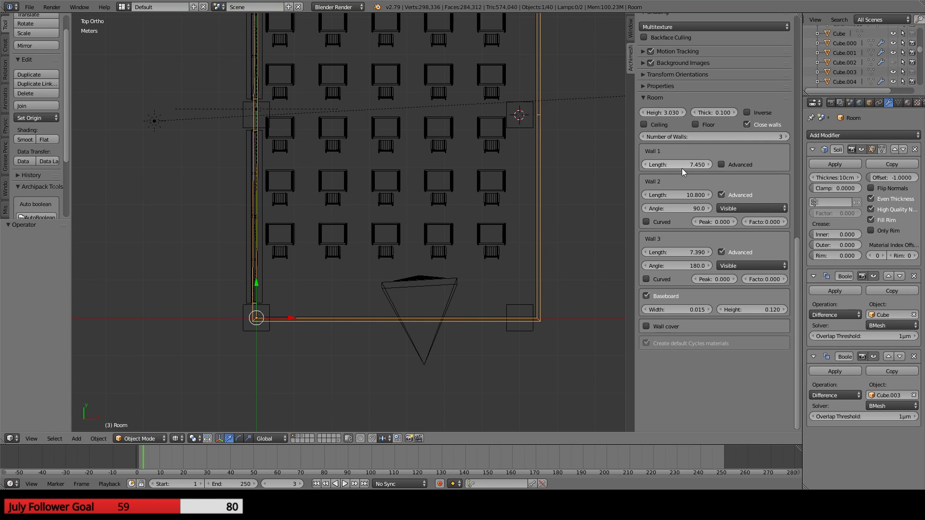
key(ctrl+z)
key(ctrl+z)
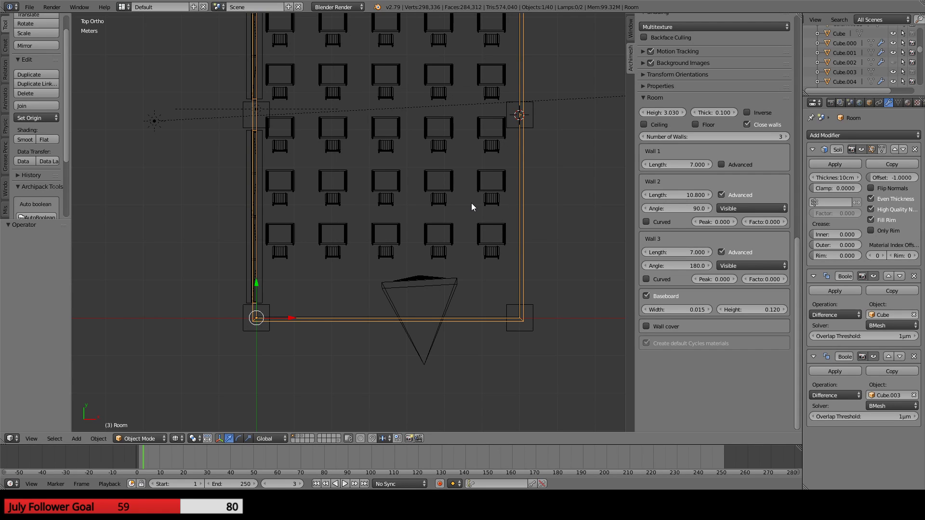
- Examine the room's walls and desk layout from above and through the camera against the classroom reference image
scroll(457, 206, up, 2)
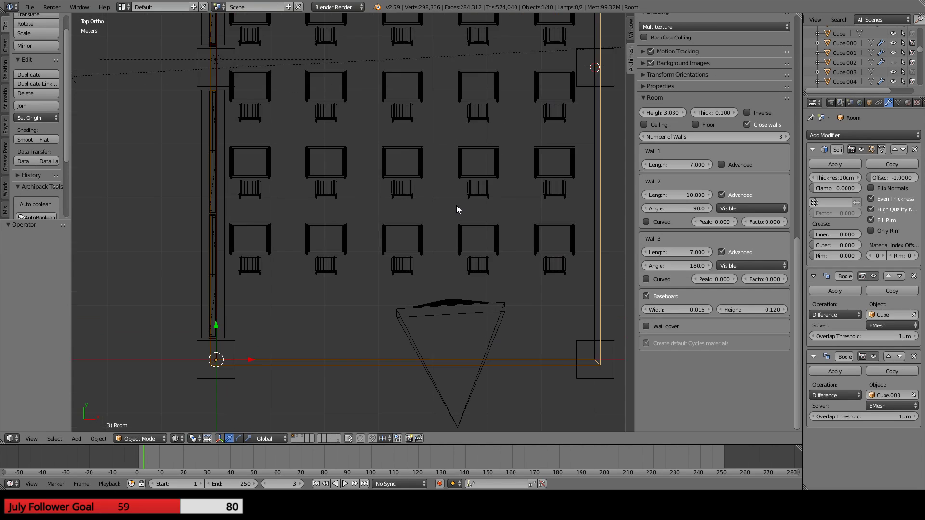
shift+middle_drag(438, 199, 412, 312)
shift+middle_drag(392, 224, 389, 188)
scroll(400, 306, down, 1)
scroll(379, 208, down, 1)
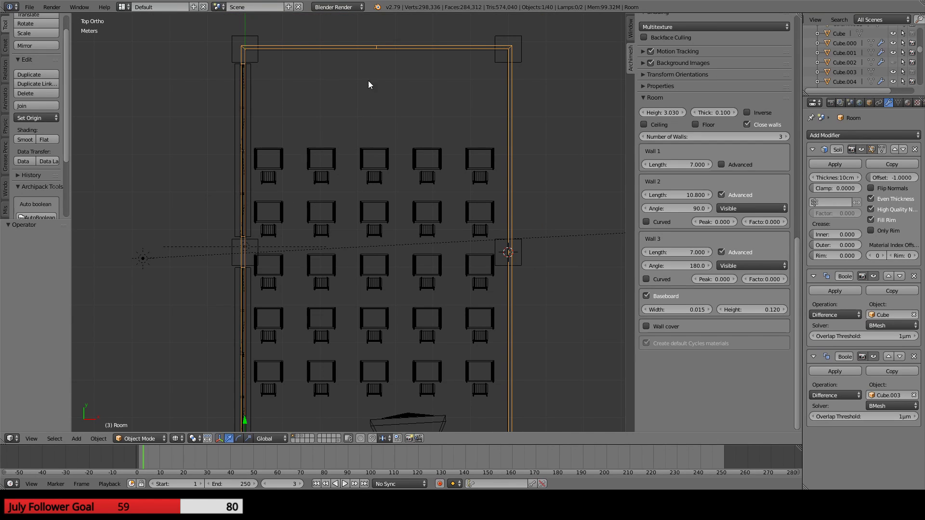
middle_drag(368, 81, 349, 198)
key(KP_0)
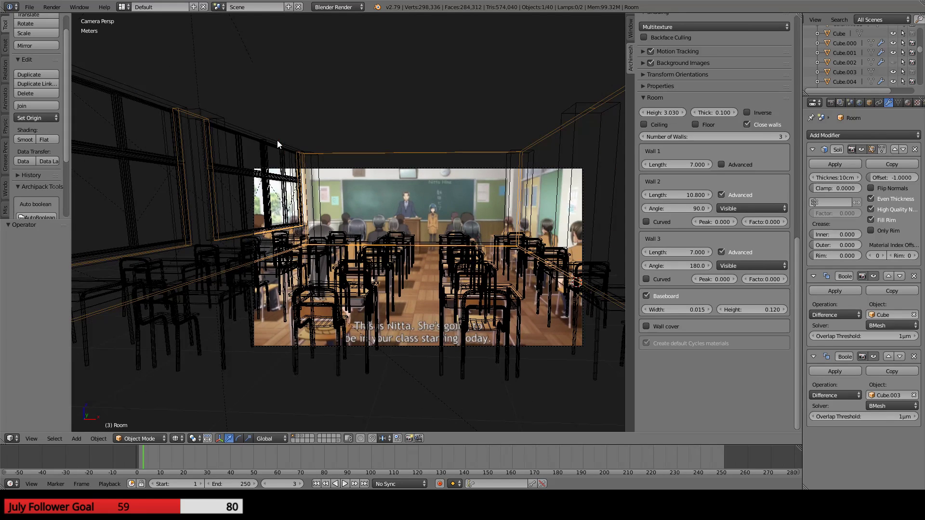
key(KP_0)
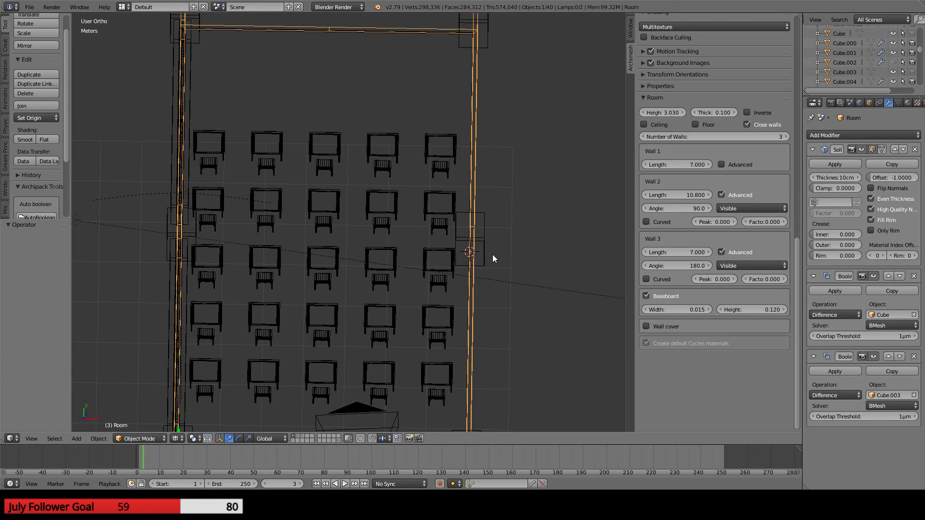
key(KP_7)
scroll(455, 209, down, 2)
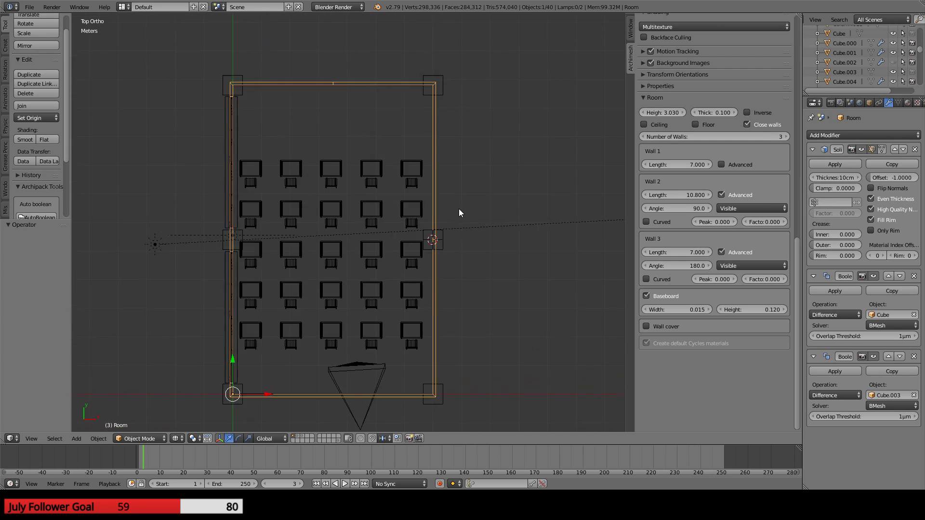
scroll(458, 209, up, 1)
shift+middle_drag(449, 273, 495, 152)
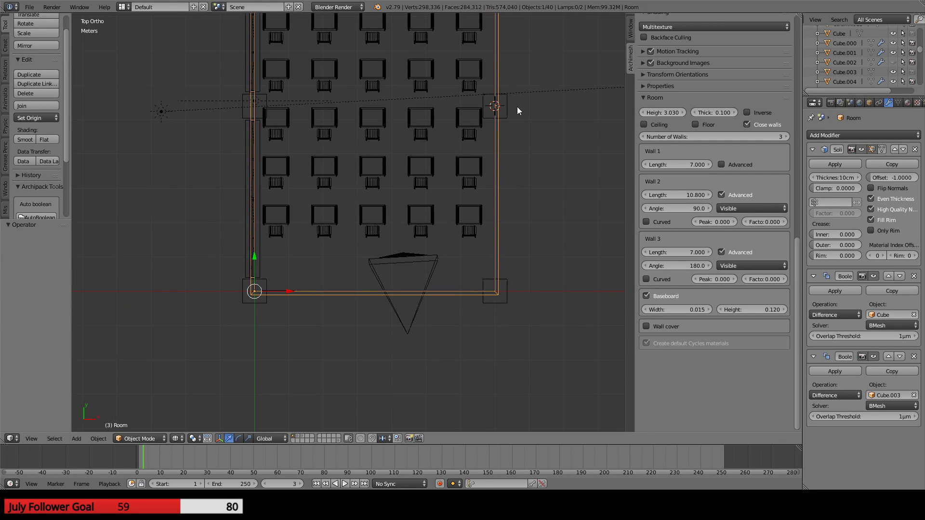
shift+middle_drag(517, 106, 503, 178)
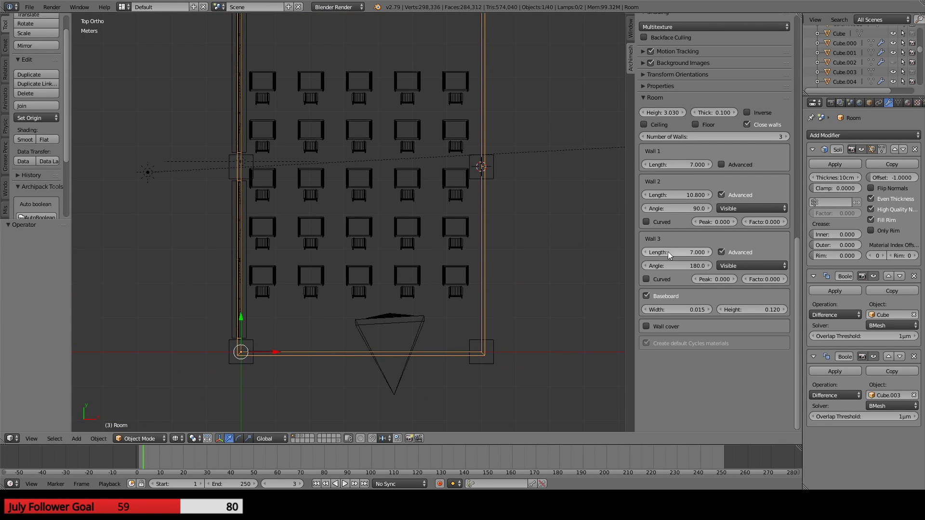
- Widen the room by setting the lengths of Wall 1 and Wall 3 to 7.270
drag(678, 253, 686, 250)
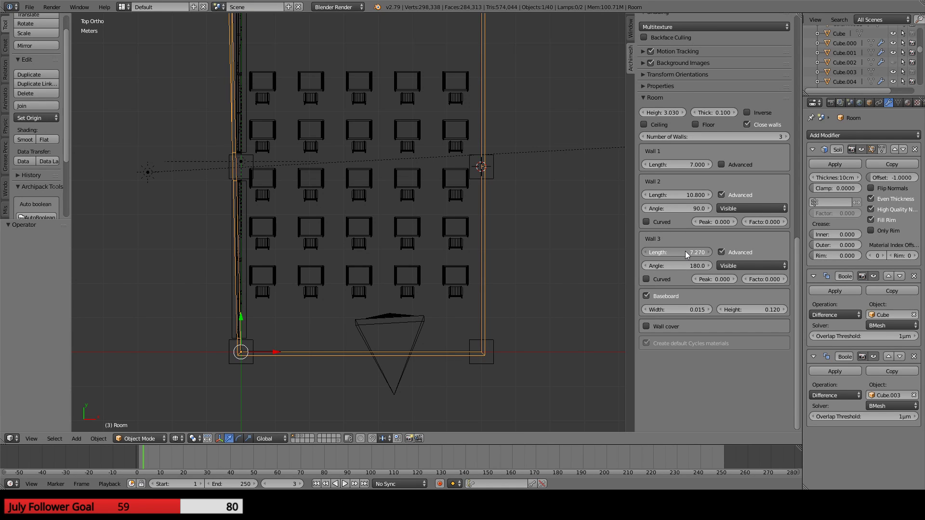
key(ctrl+z)
drag(679, 165, 686, 165)
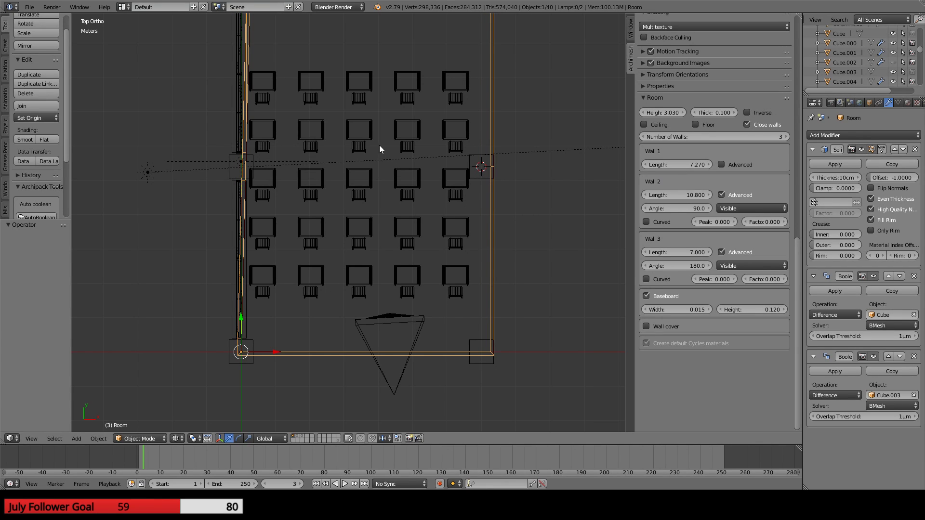
shift+middle_drag(380, 145, 390, 241)
drag(681, 253, 689, 254)
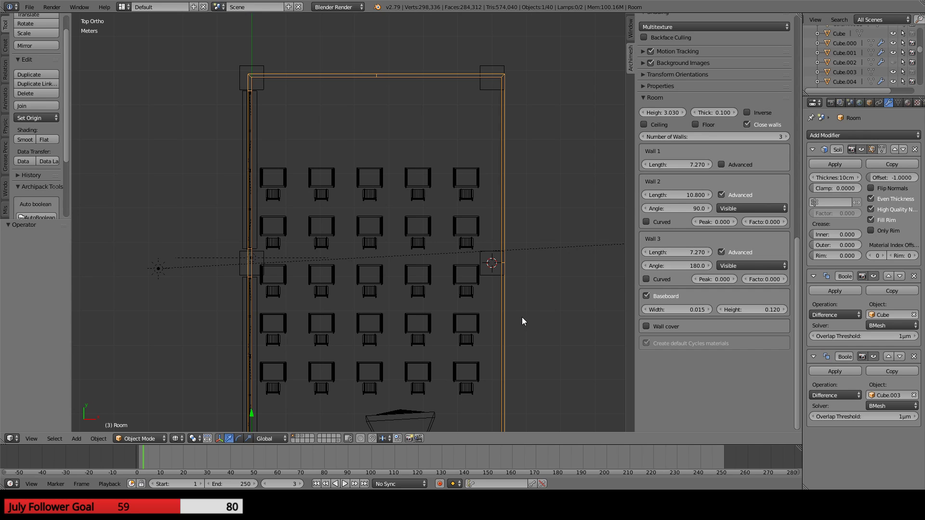
shift+middle_drag(522, 317, 530, 230)
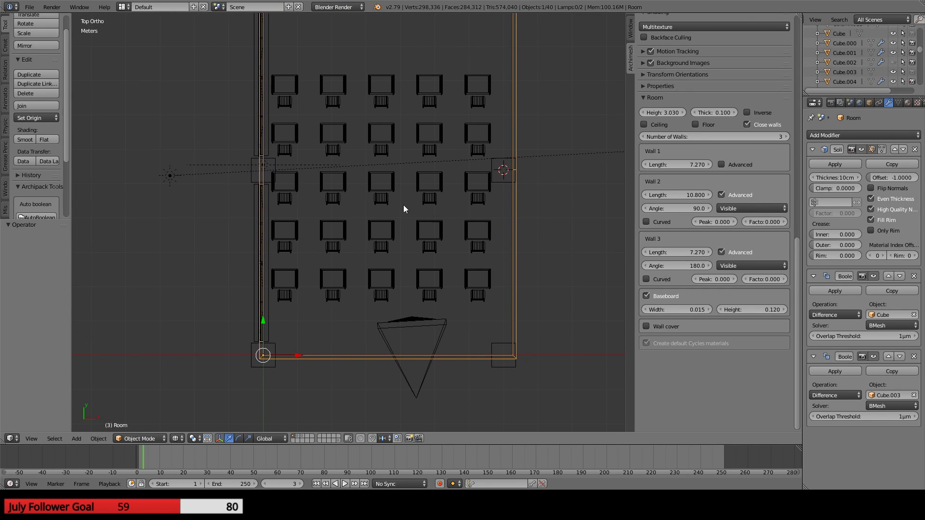
shift+middle_drag(333, 124, 346, 210)
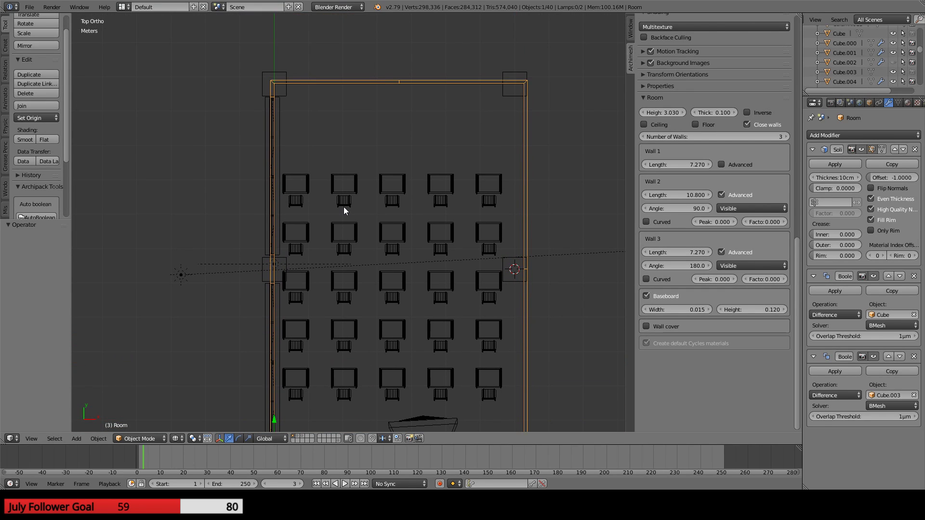
- Move the three columns on the wall opposite the windows 30 cm along X, out to the widened wall
right_click(504, 96)
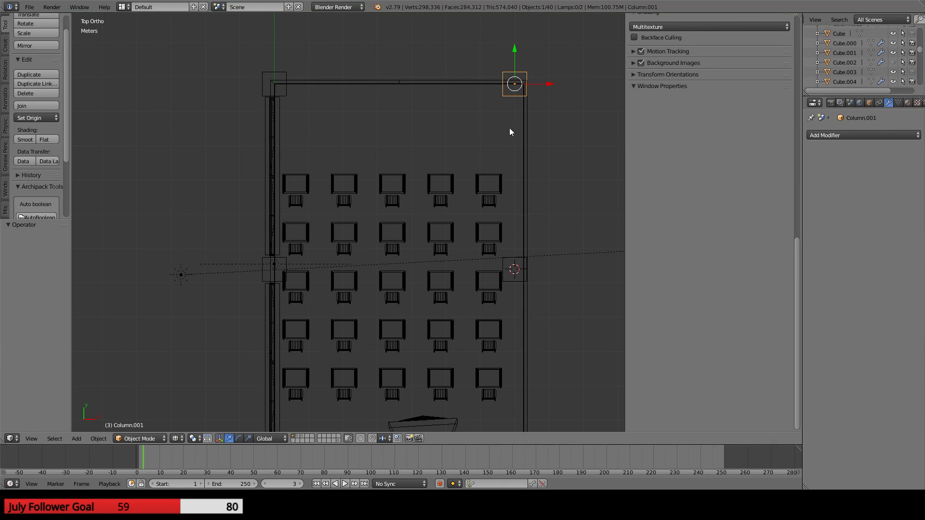
right_click(509, 263)
right_click(510, 88)
right_click(503, 97)
right_click(516, 301)
middle_drag(512, 314, 505, 184)
right_click(505, 279)
right_click(513, 276)
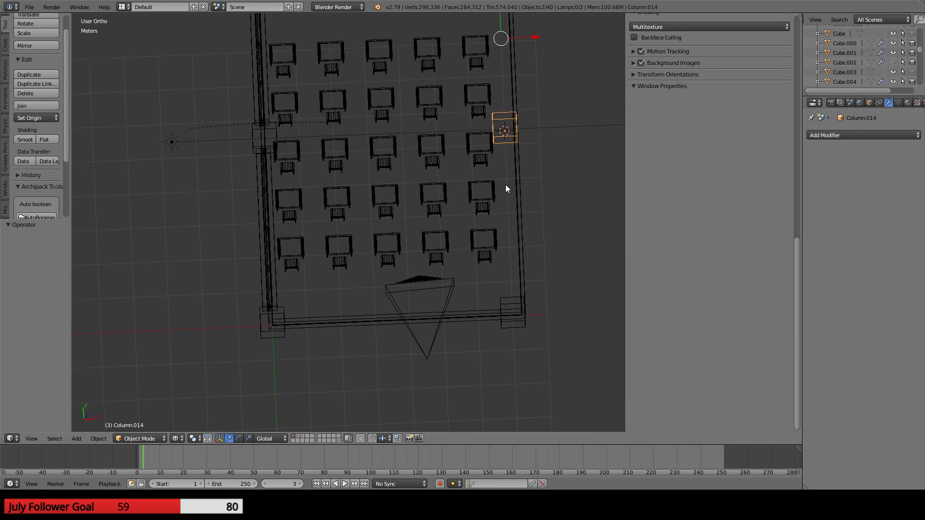
shift+right_click(510, 303)
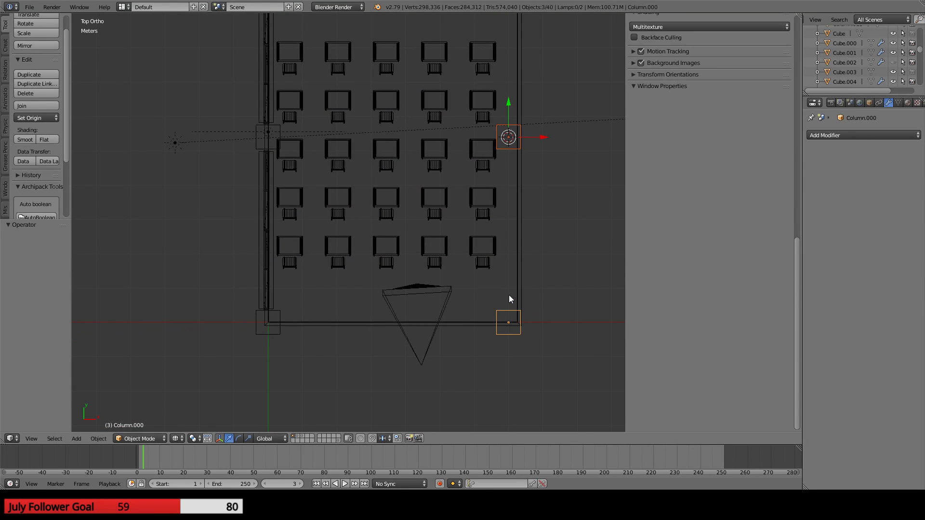
key(KP_7)
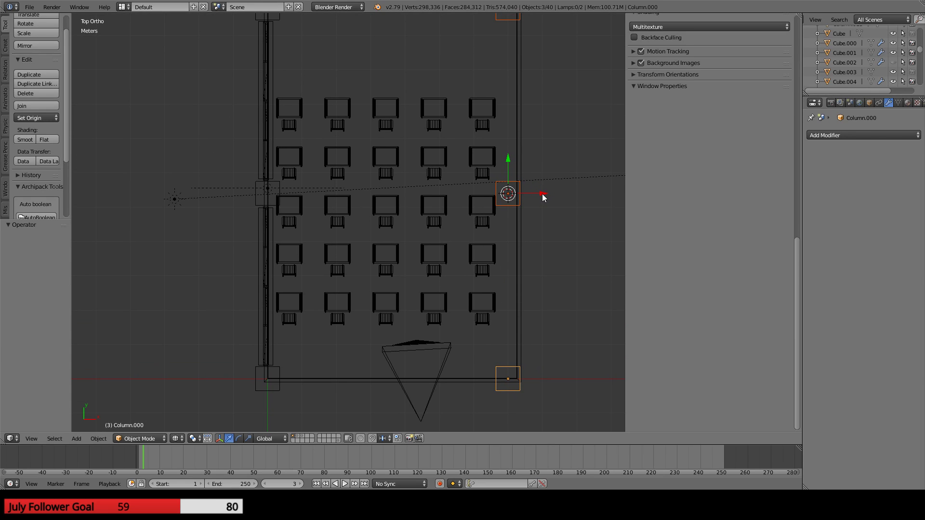
key(g)
key(x)
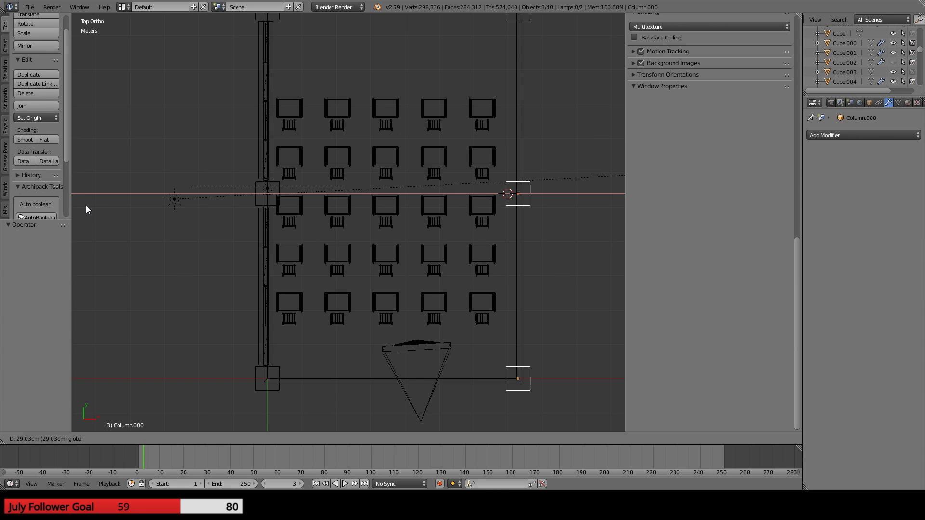
click(86, 205)
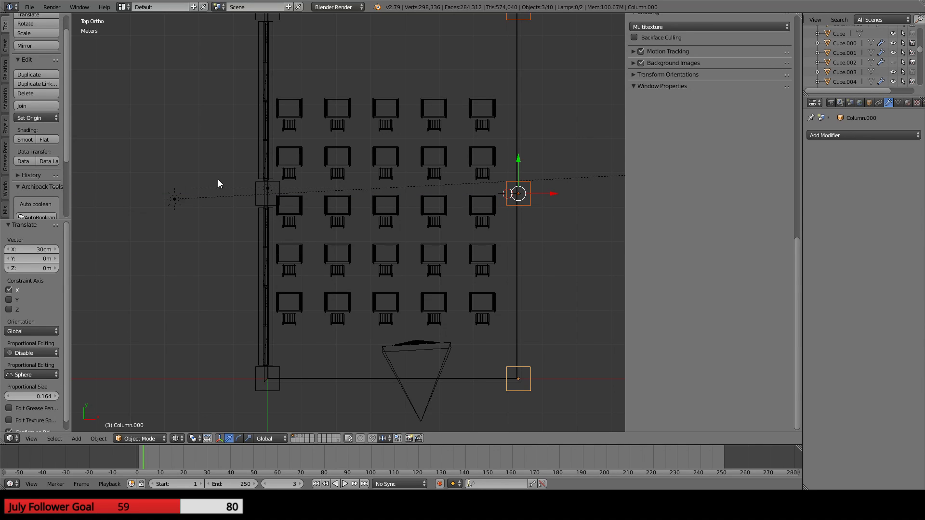
shift+right_click(290, 124)
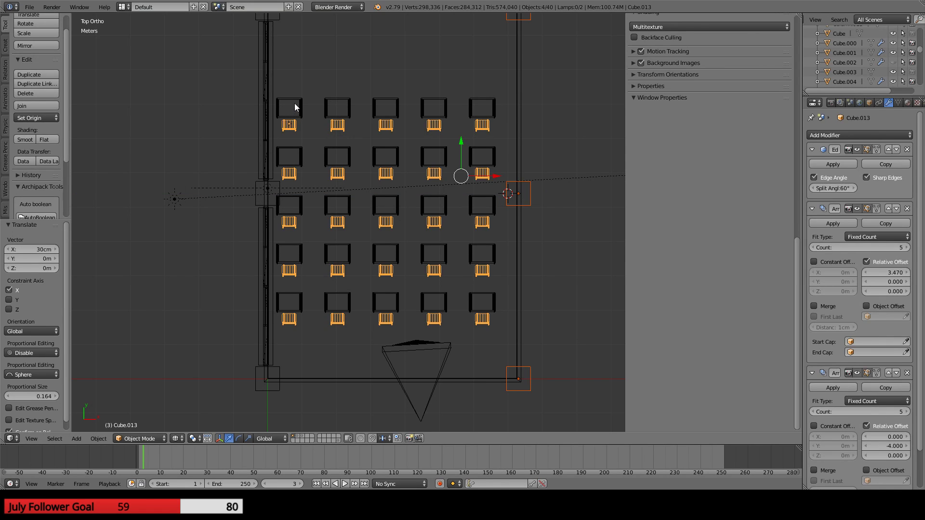
shift+right_click(294, 107)
drag(461, 162, 461, 162)
key(ctrl+z)
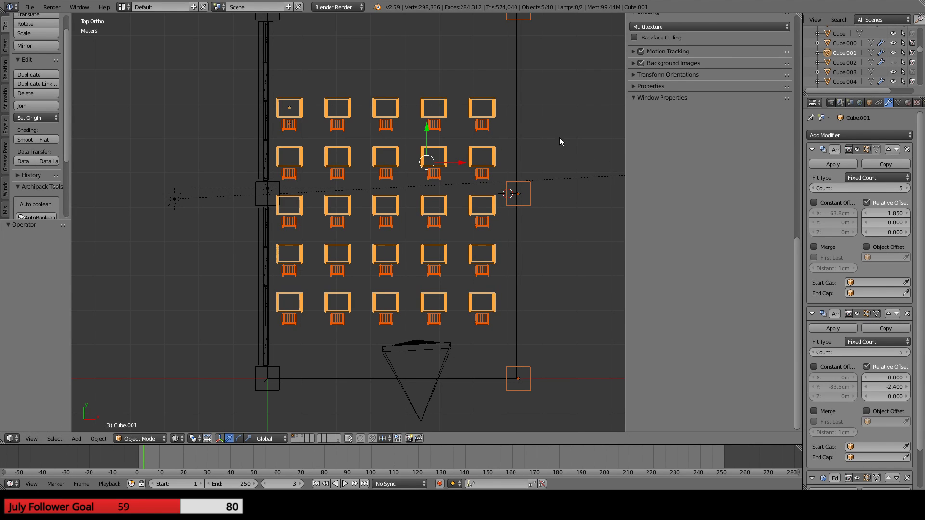
right_click(523, 193)
- Move the desk and chair arrays together 21 cm along X, away from the window wall
right_click(278, 108)
shift+right_click(291, 127)
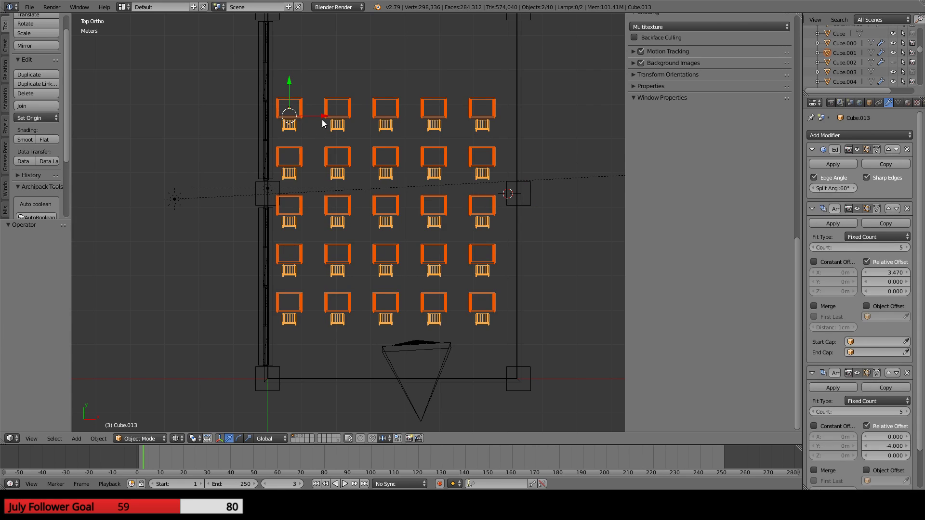
key(g)
key(x)
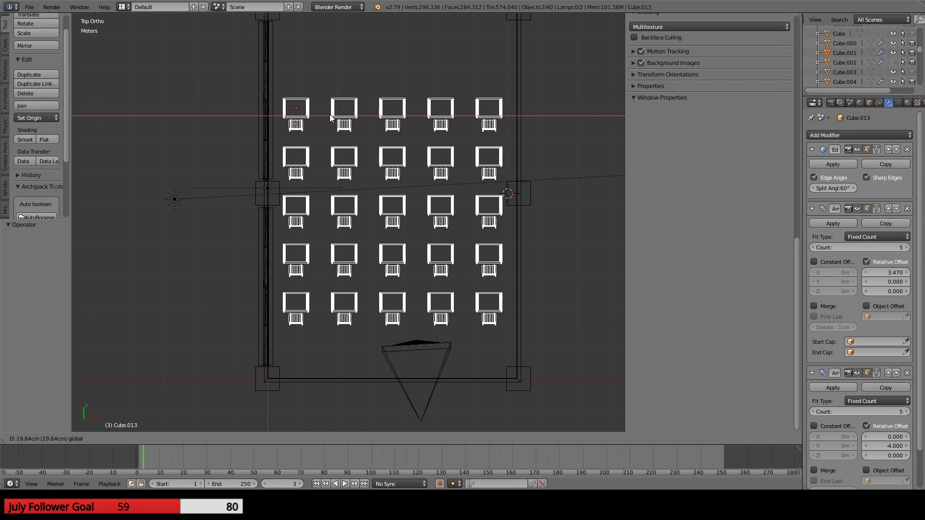
click(330, 116)
- Move the camera 24.6 cm along X while comparing its view with the classroom reference image
key(KP_0)
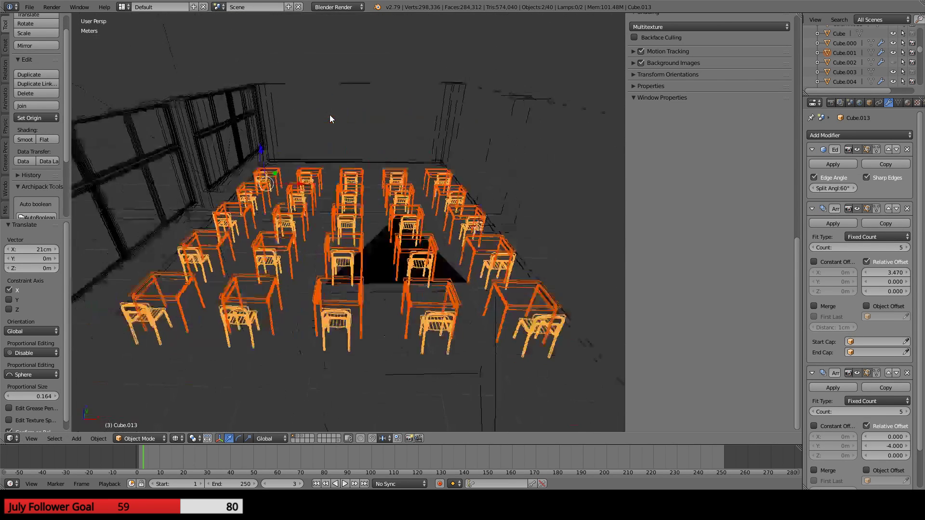
right_click(410, 158)
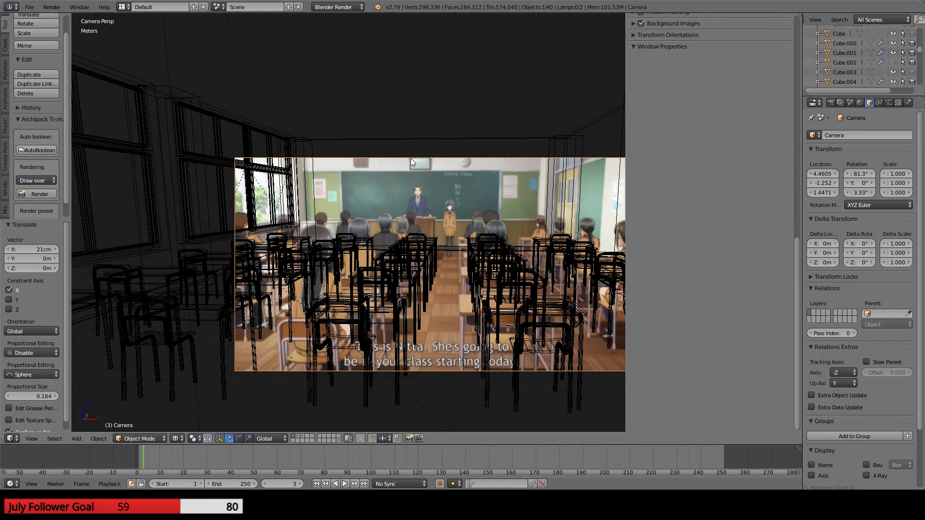
shift+middle_drag(435, 193, 354, 142)
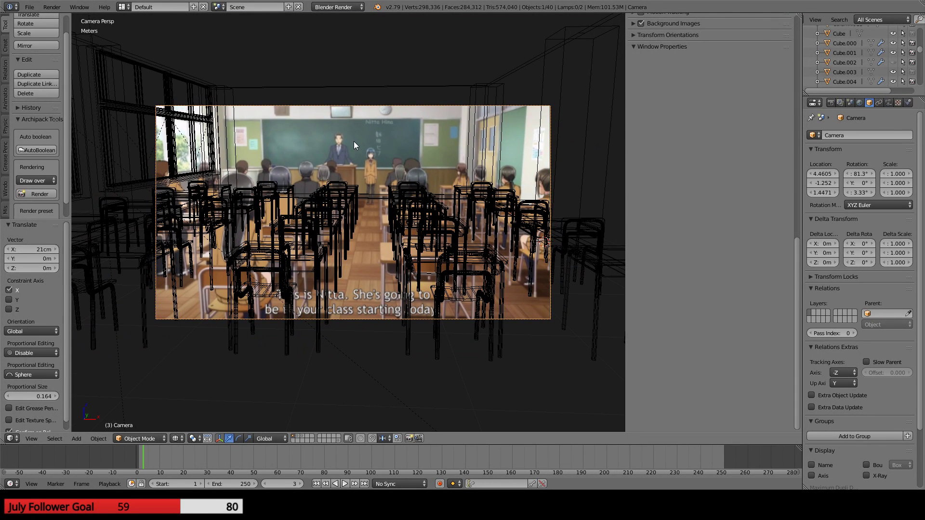
key(g)
key(x)
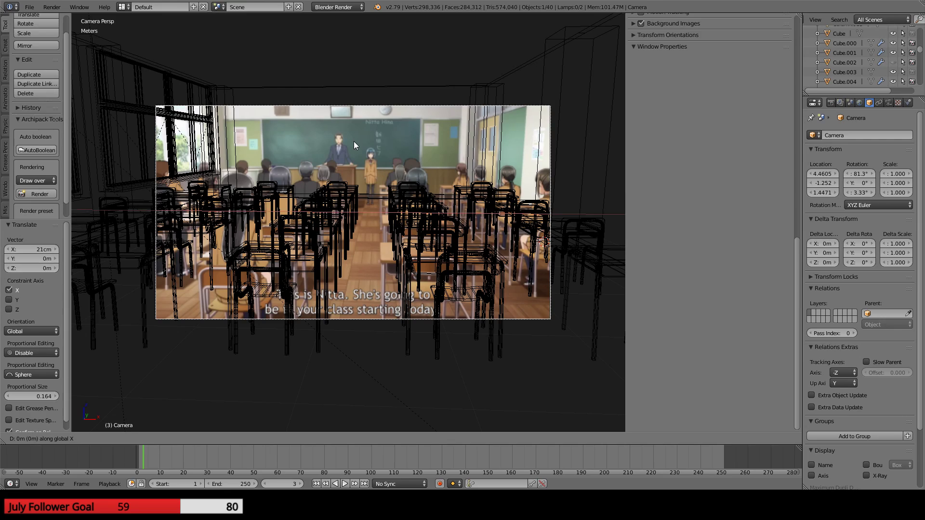
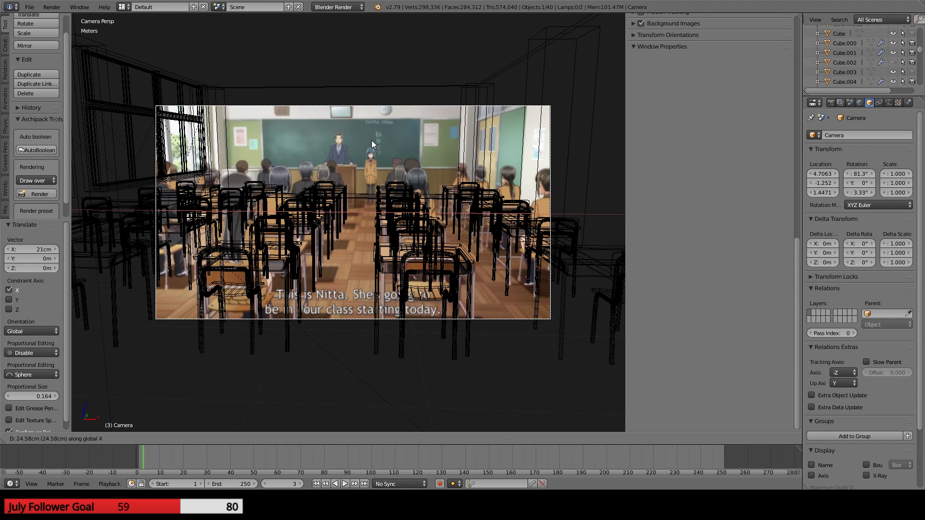
click(372, 140)
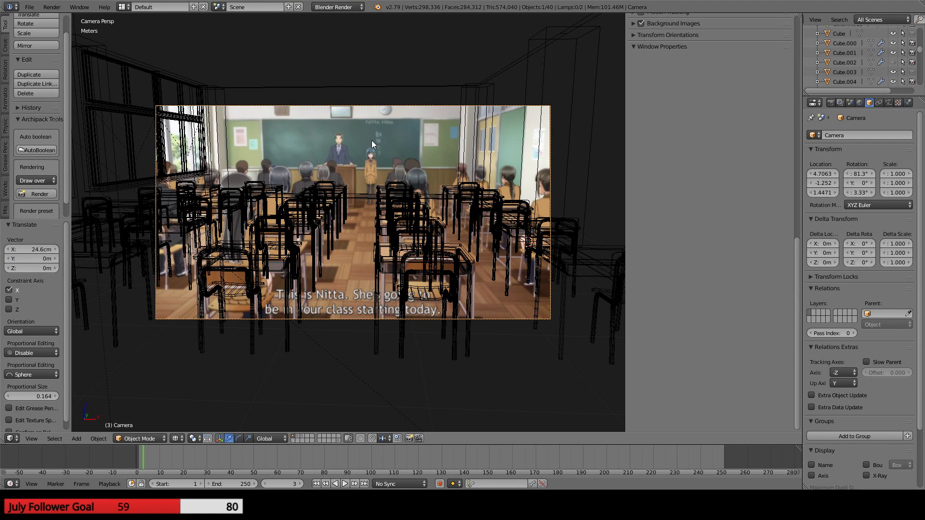
middle_drag(324, 169, 343, 200)
key(KP_0)
middle_drag(363, 211, 179, 128)
middle_drag(122, 178, 259, 171)
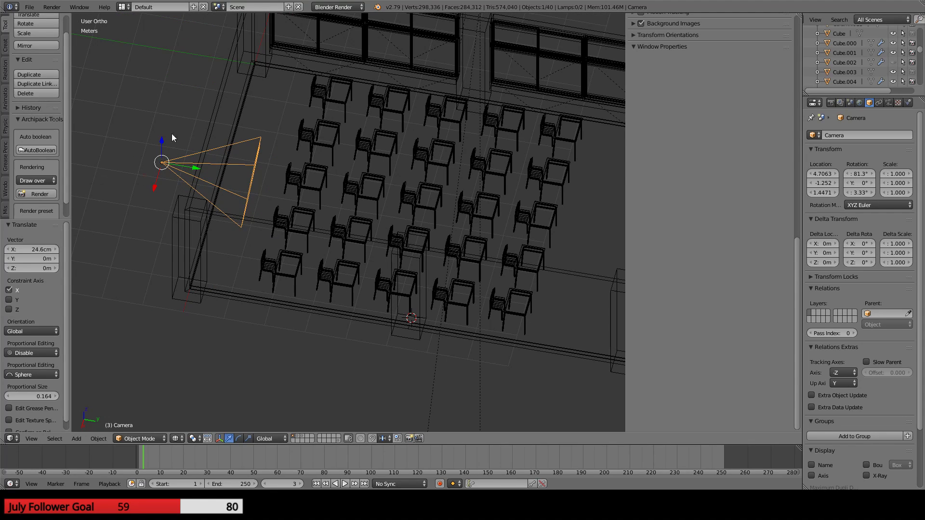
- Inspect the camera placement from outside the room, and compare the front desks and chairs with the classroom reference through the camera
middle_drag(172, 135, 294, 247)
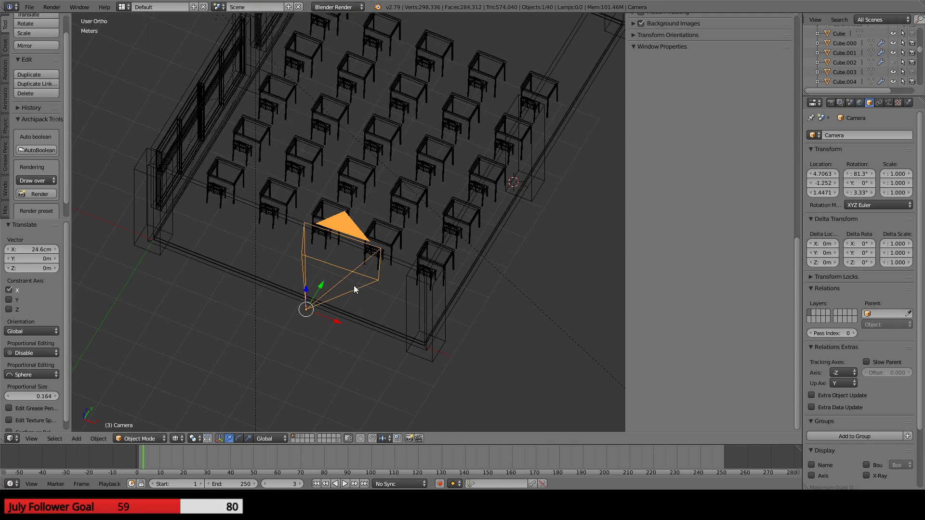
middle_drag(357, 289, 331, 159)
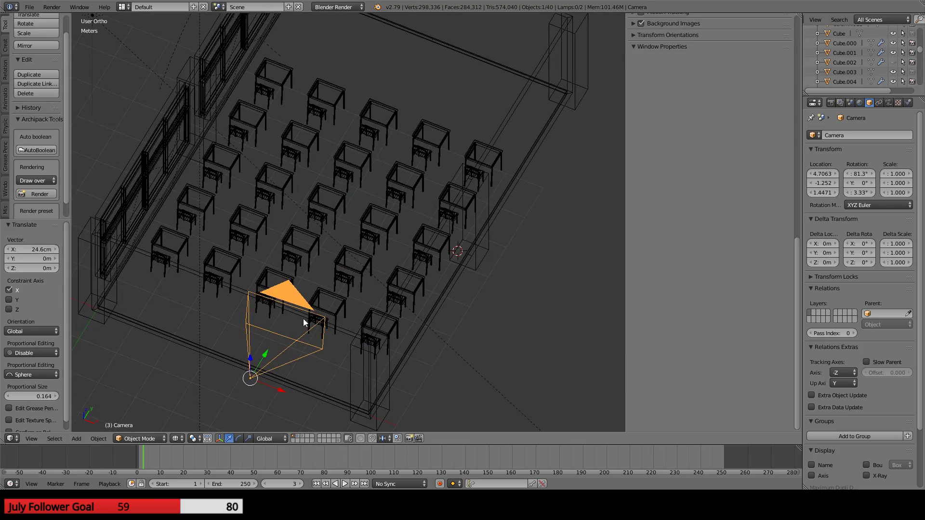
middle_drag(306, 323, 359, 280)
scroll(358, 280, up, 5)
key(KP_0)
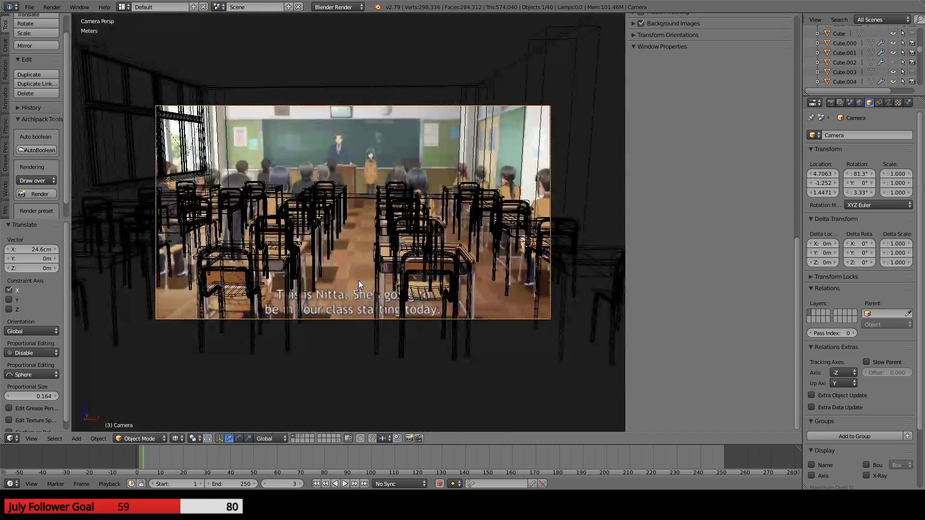
scroll(359, 280, up, 4)
shift+middle_drag(359, 340, 525, 240)
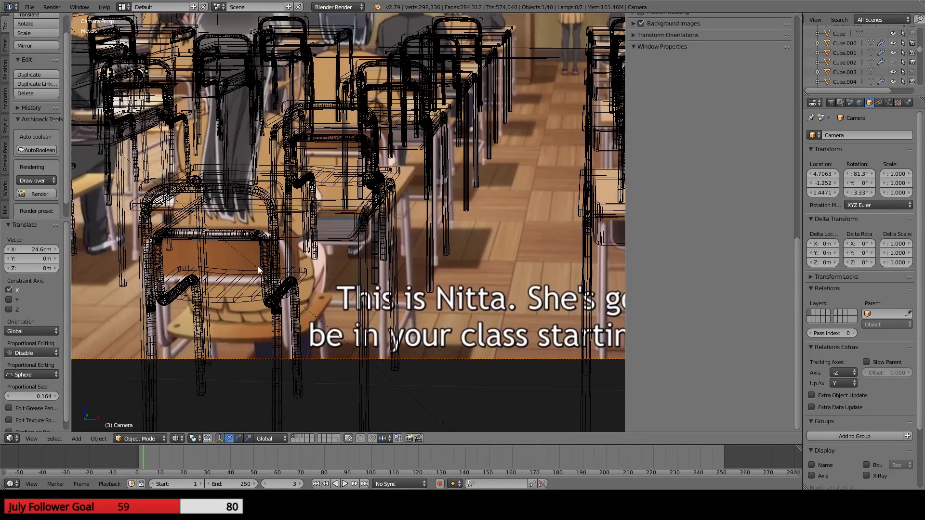
right_click(275, 303)
shift+middle_drag(247, 198, 347, 158)
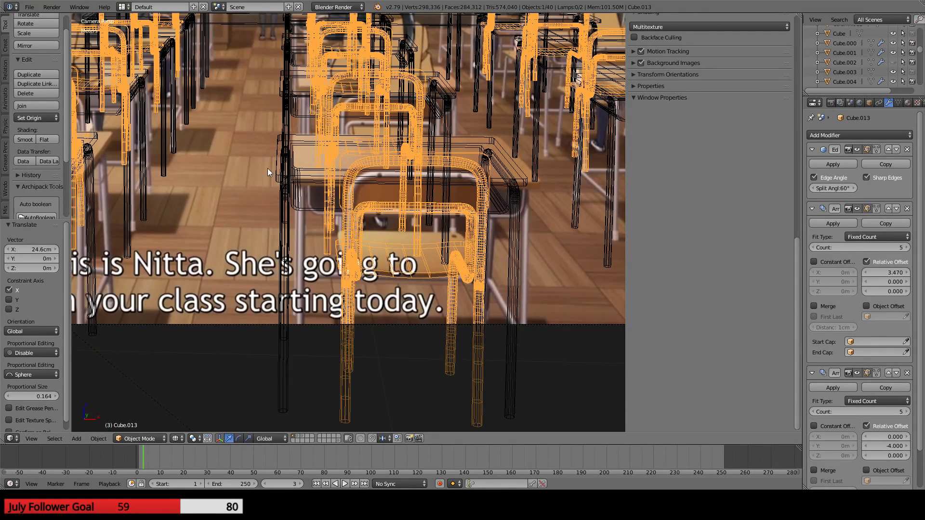
shift+middle_drag(267, 168, 525, 247)
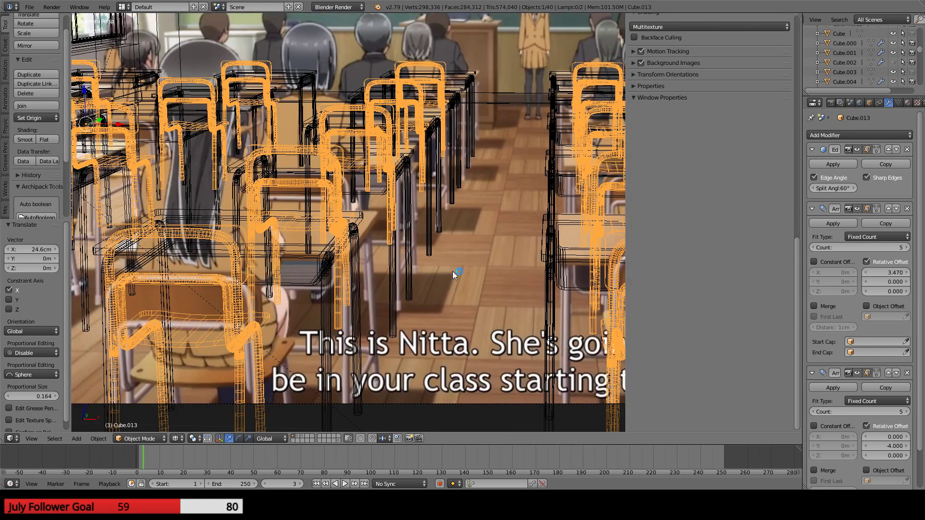
shift+middle_drag(452, 270, 256, 246)
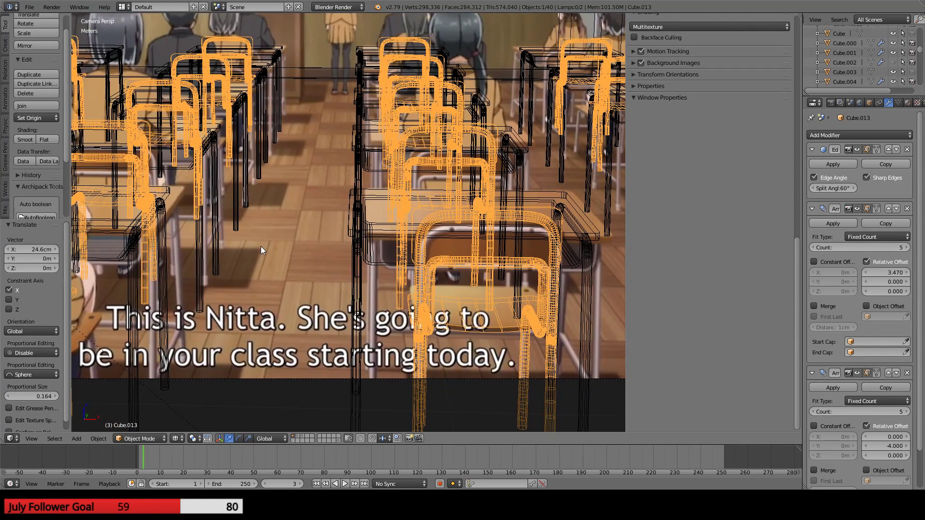
scroll(262, 247, down, 3)
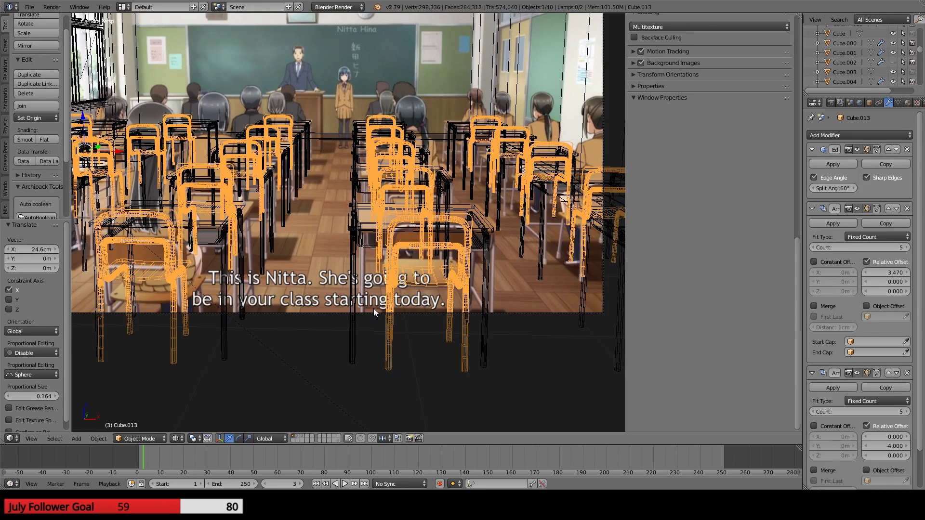
right_click(374, 309)
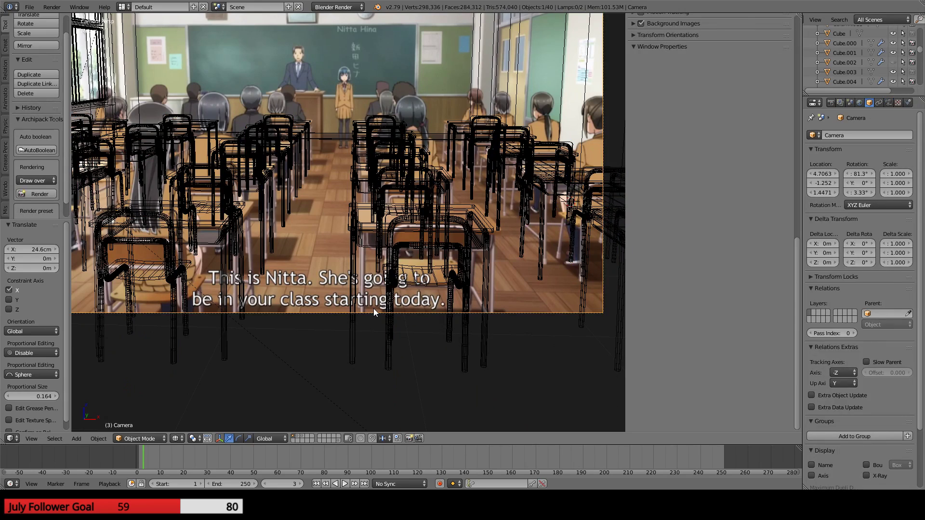
key(g)
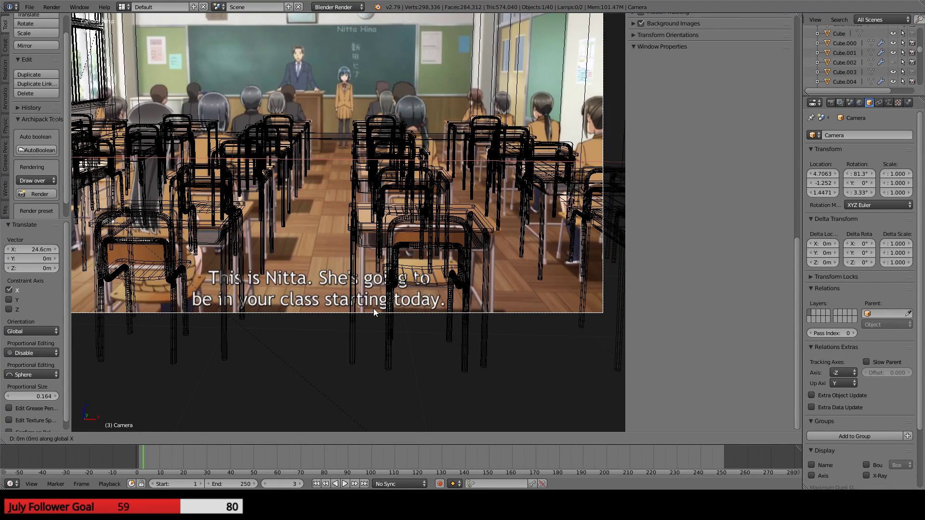
right_click(371, 313)
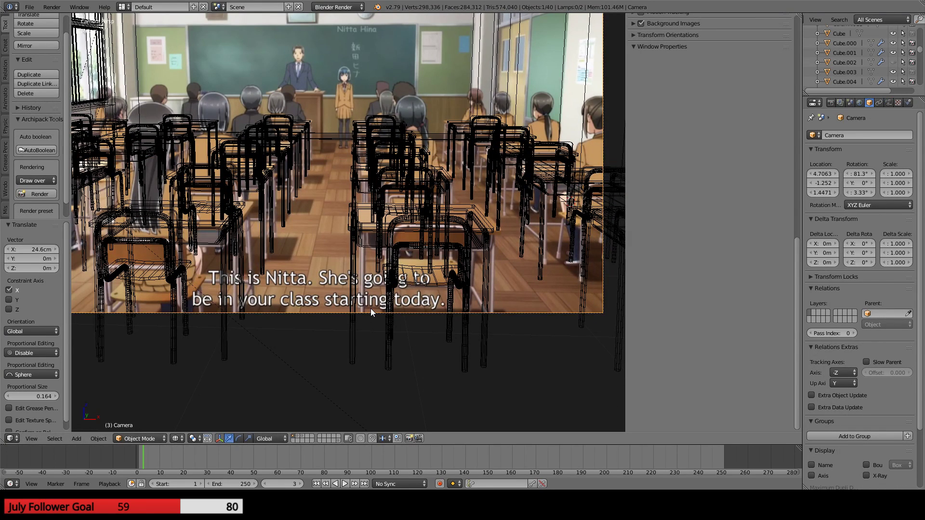
key(g)
key(z)
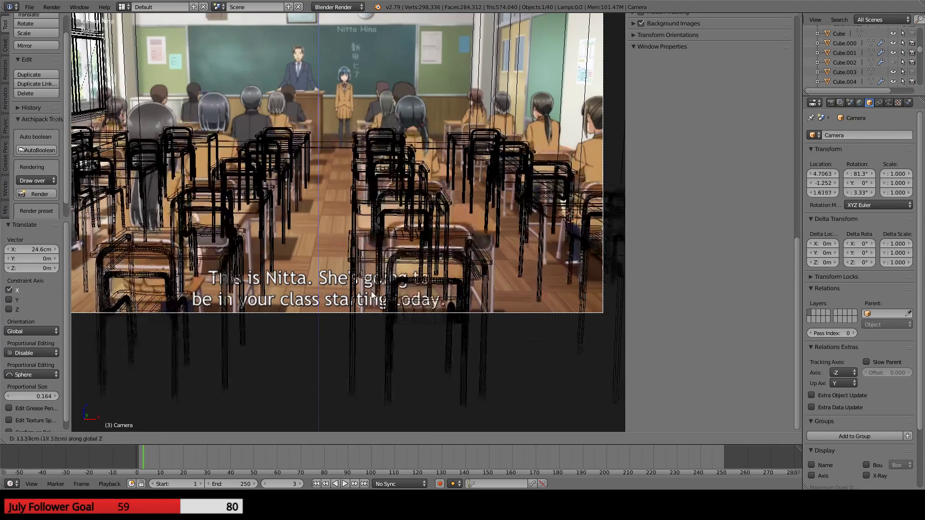
right_click(371, 302)
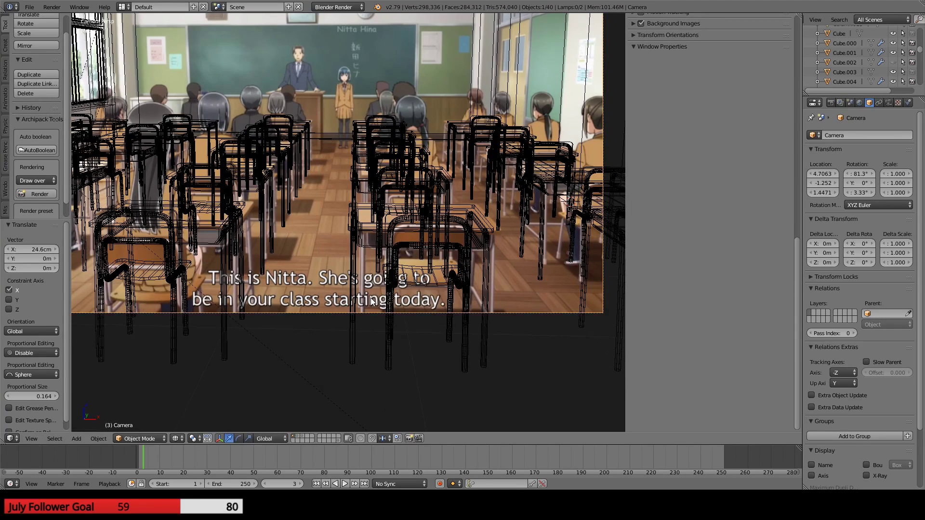
scroll(350, 307, up, 3)
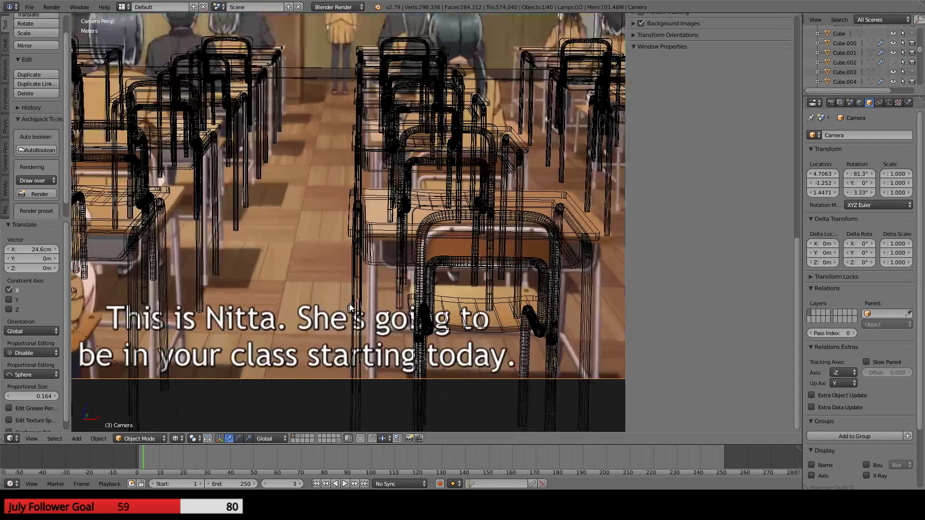
scroll(350, 307, down, 3)
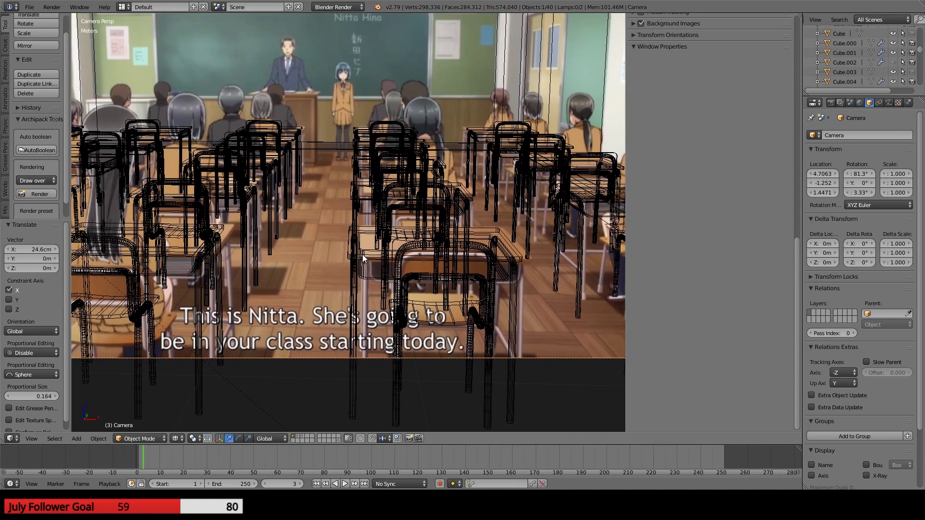
shift+middle_drag(359, 272, 425, 211)
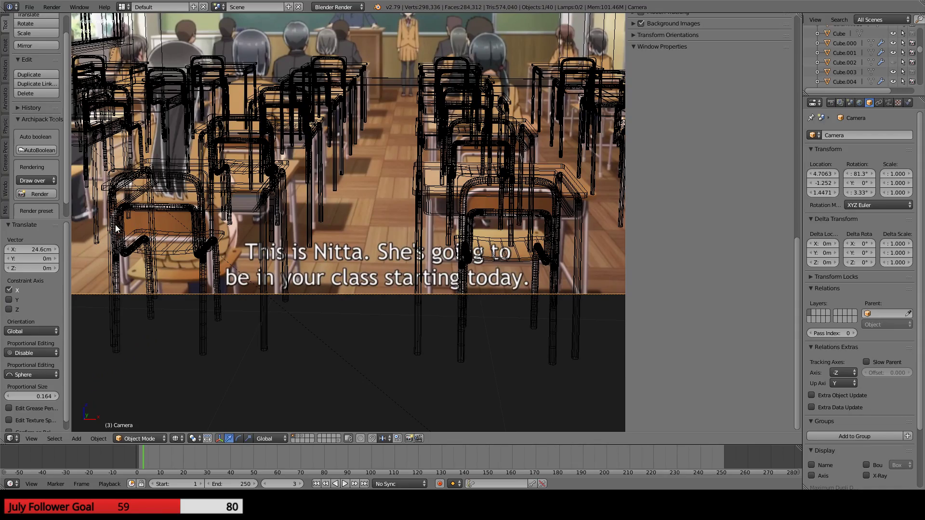
- Select the chair array in the wireframe camera view
right_click(174, 215)
right_click(174, 216)
right_drag(189, 209, 207, 233)
right_click(202, 220)
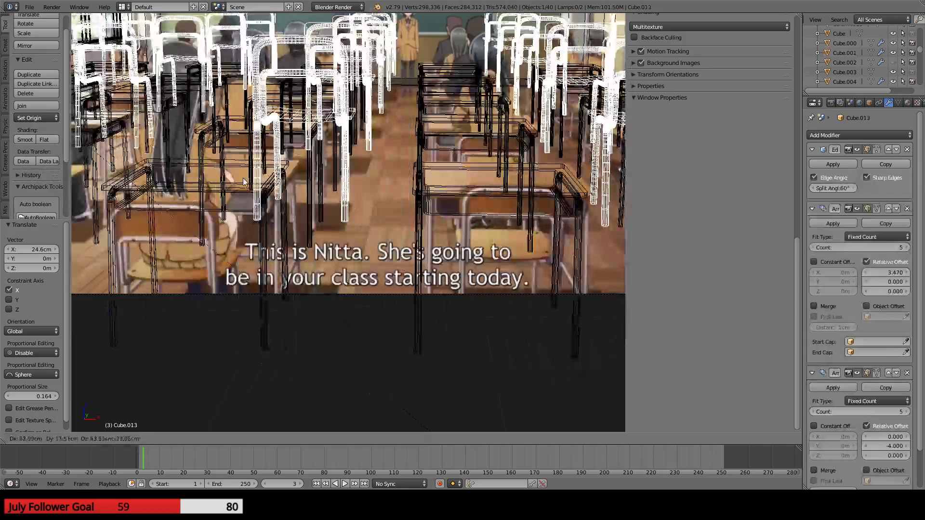
right_click(240, 175)
- Examine the room's walls, columns, windows and seating layout from several outside angles in solid shading
middle_drag(307, 212, 400, 145)
scroll(254, 211, up, 3)
middle_drag(362, 224, 368, 259)
key(z)
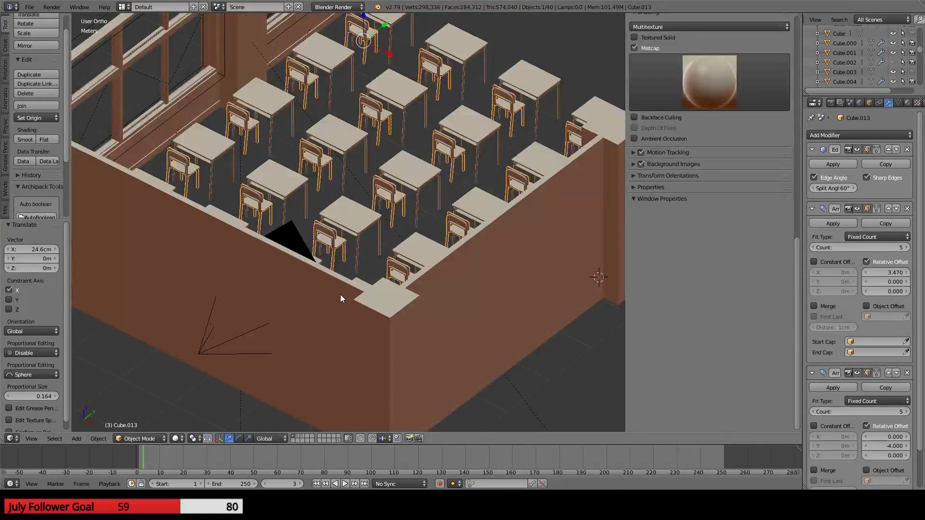
mouse_move(307, 283)
middle_down()
mouse_move(215, 314)
mouse_move(170, 270)
mouse_move(102, 270)
mouse_move(600, 275)
mouse_move(540, 280)
mouse_move(468, 310)
mouse_move(260, 266)
mouse_move(150, 271)
mouse_move(84, 295)
mouse_move(606, 303)
mouse_move(660, 284)
mouse_move(508, 272)
middle_up()
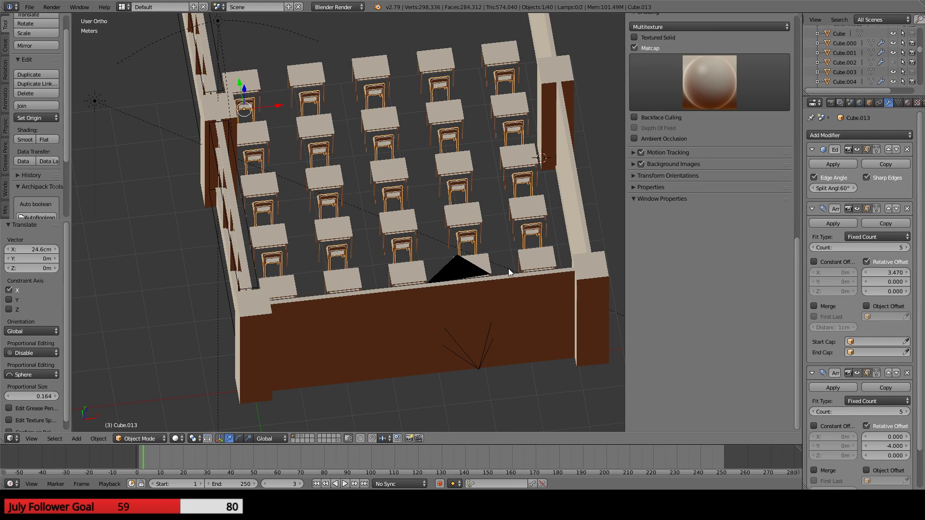
scroll(513, 279, down, 5)
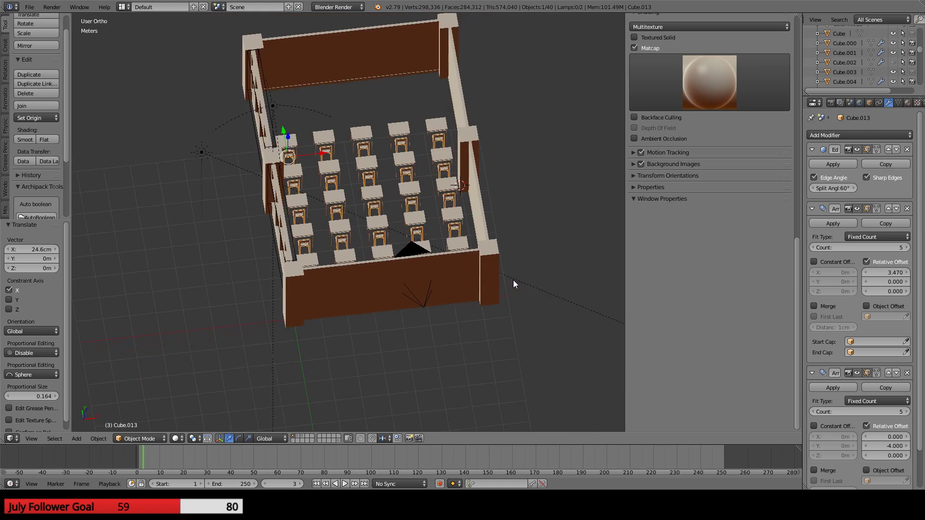
middle_drag(514, 279, 474, 241)
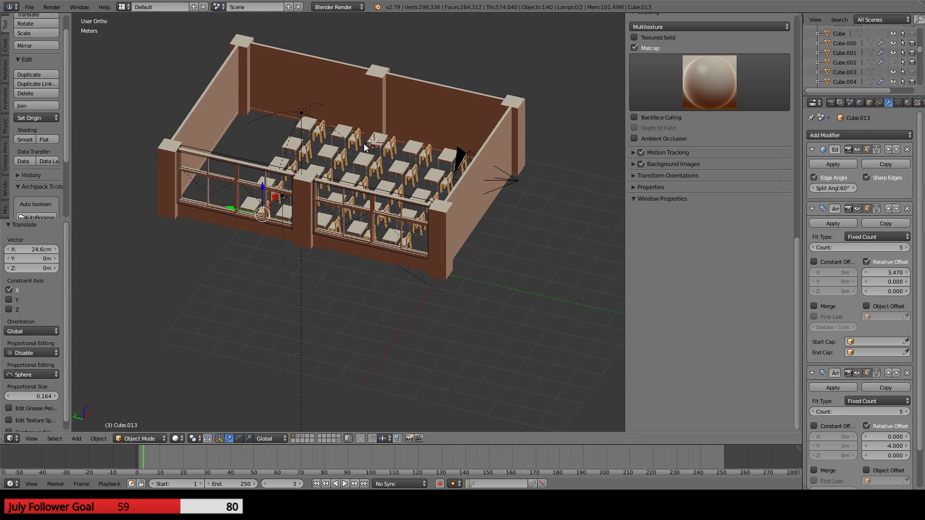
- Compare the wireframe walls, windows and seating rows with the classroom reference image through the camera
key(KP_0)
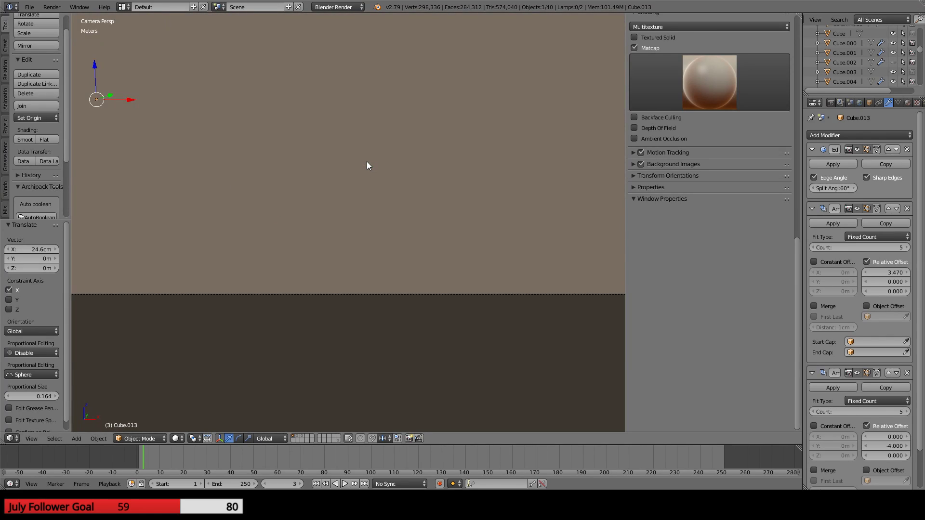
key(z)
shift+middle_drag(372, 118, 296, 329)
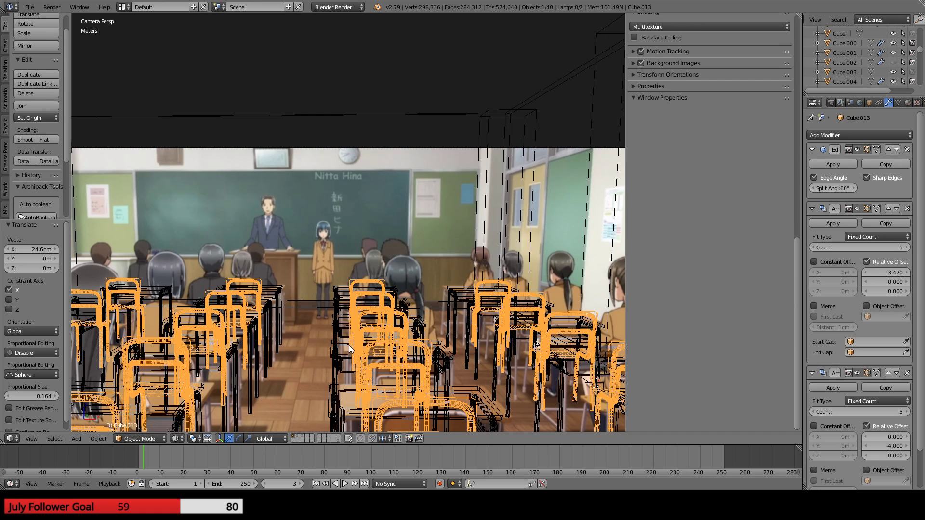
shift+middle_drag(374, 301, 560, 302)
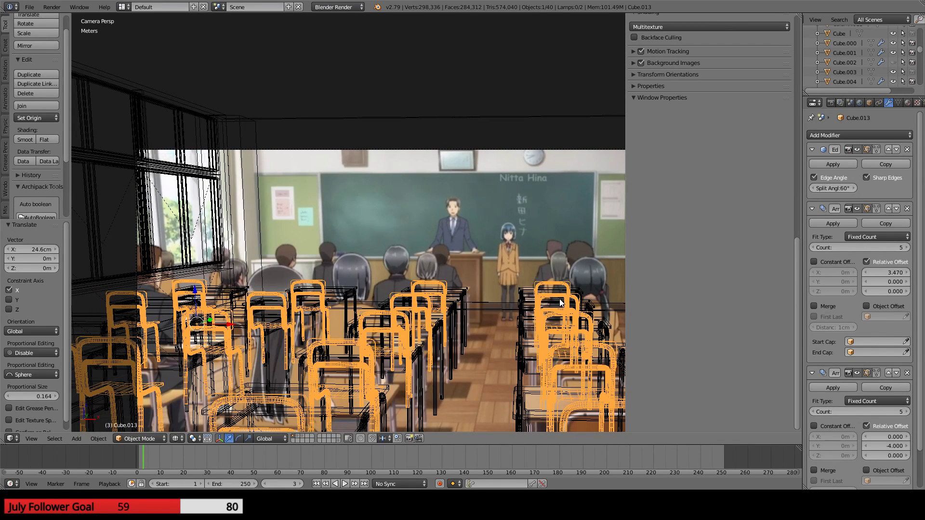
scroll(560, 299, down, 1)
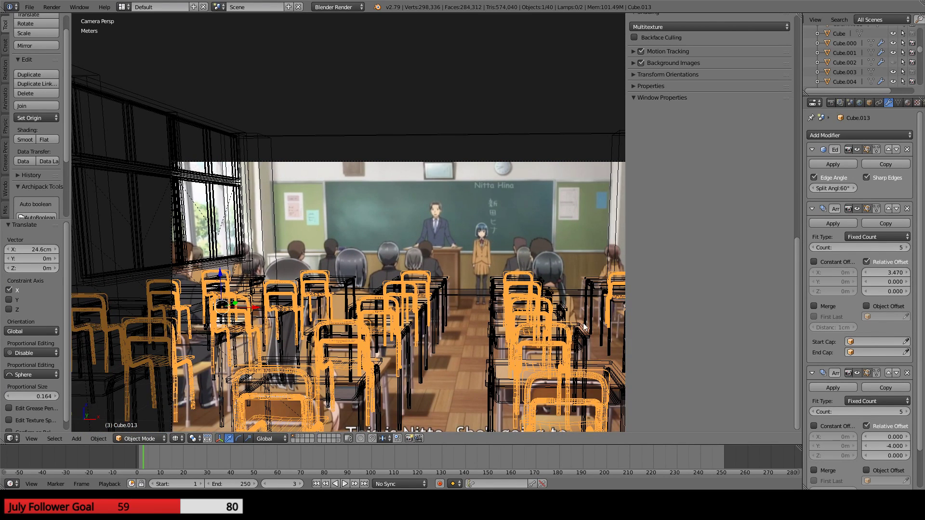
shift+middle_drag(579, 321, 453, 242)
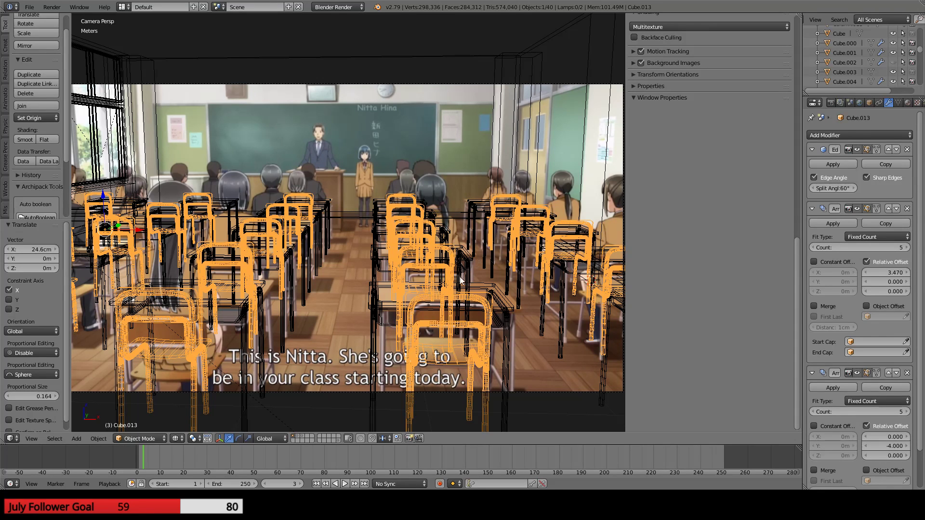
middle_drag(453, 241, 445, 380)
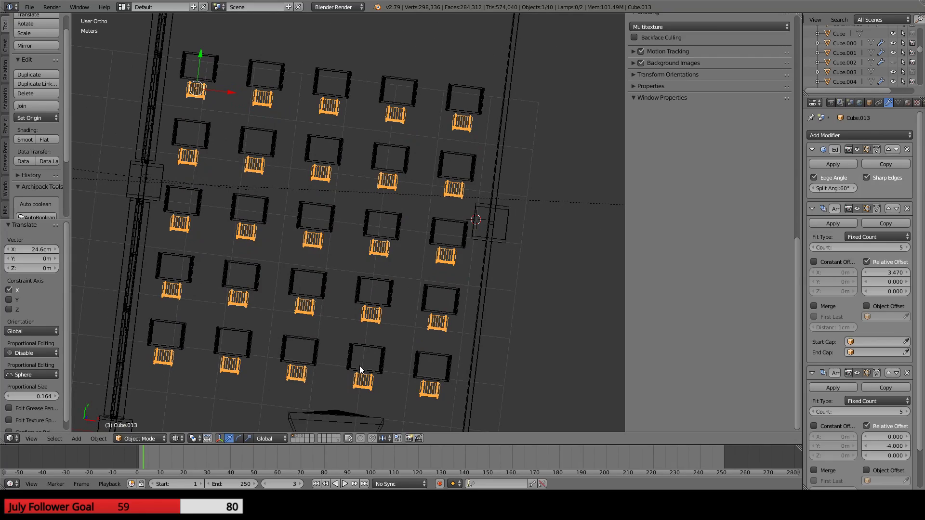
- Lower the chair array 12.8 cm along Z while checking the chairs against the reference image in the camera view
key(KP_1)
key(KP_0)
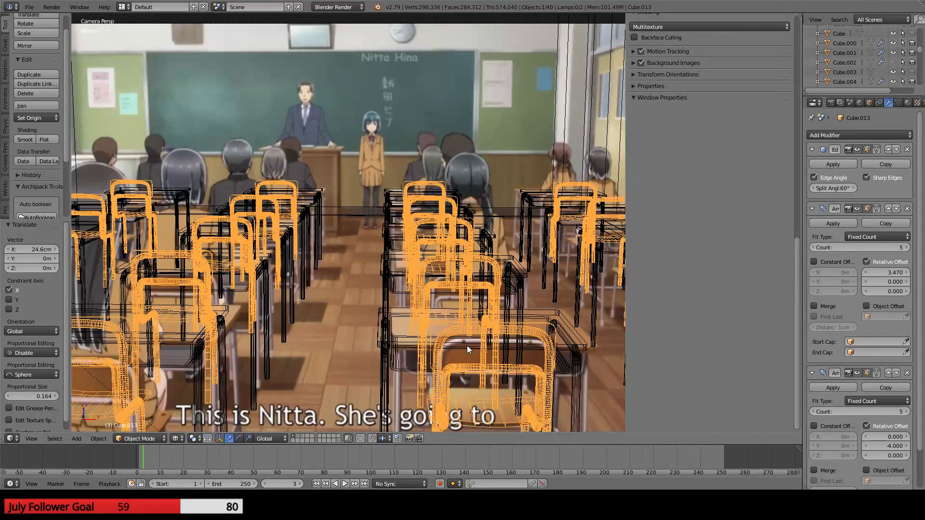
shift+middle_drag(467, 345, 444, 226)
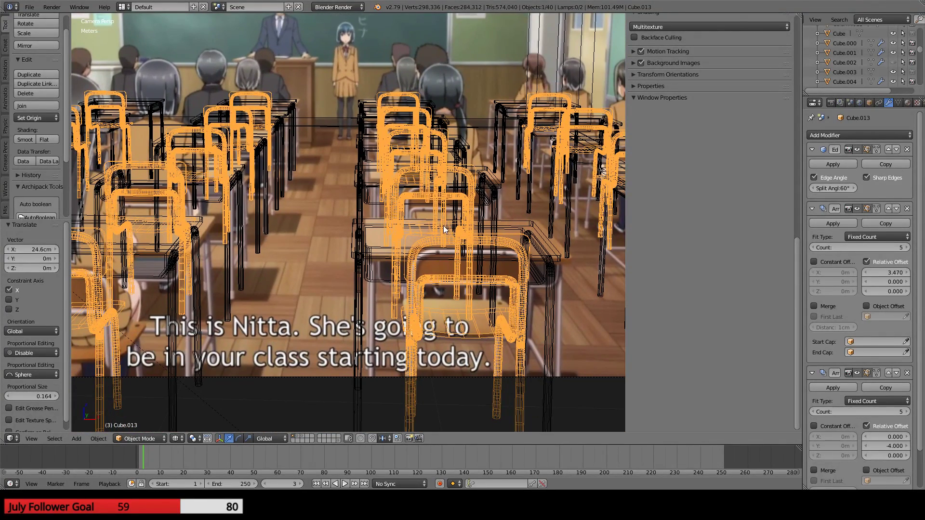
shift+middle_drag(287, 250, 456, 240)
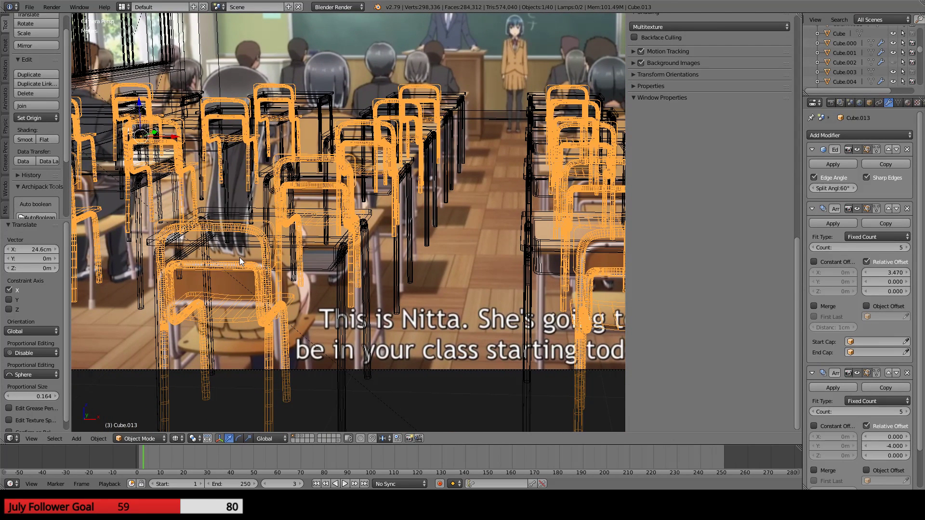
scroll(268, 216, down, 1)
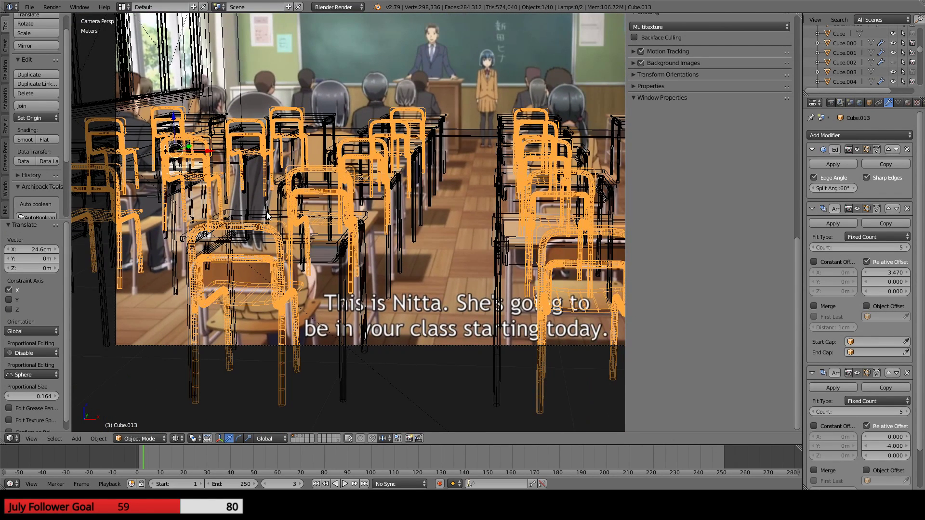
drag(175, 120, 177, 131)
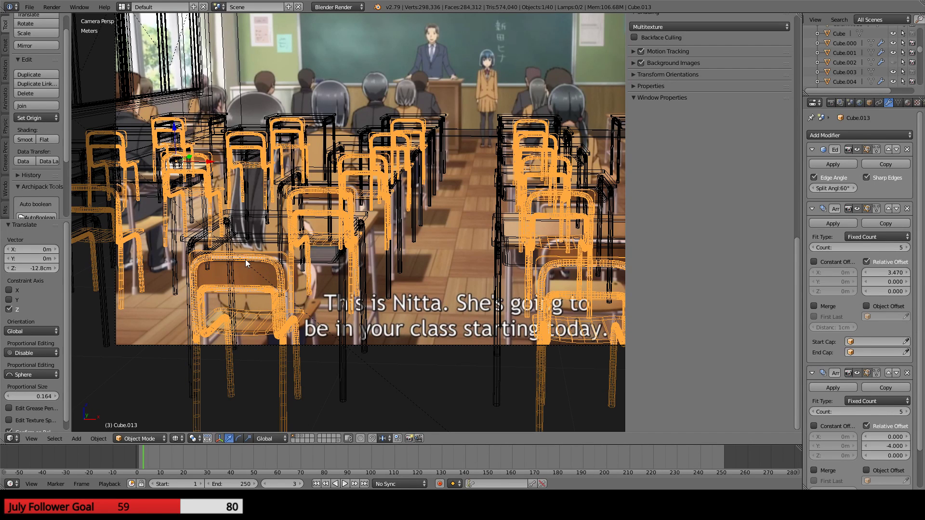
- Examine the height of the chairs relative to the desks and walls in solid shading
middle_drag(339, 264, 243, 324)
mouse_move(245, 248)
middle_down()
mouse_move(332, 283)
mouse_move(370, 243)
mouse_move(130, 219)
mouse_move(126, 208)
mouse_move(140, 204)
mouse_move(192, 231)
middle_up()
key(z)
scroll(262, 156, up, 4)
middle_drag(262, 156, 339, 165)
middle_drag(322, 206, 332, 160)
scroll(434, 164, down, 2)
shift+middle_drag(371, 116, 330, 195)
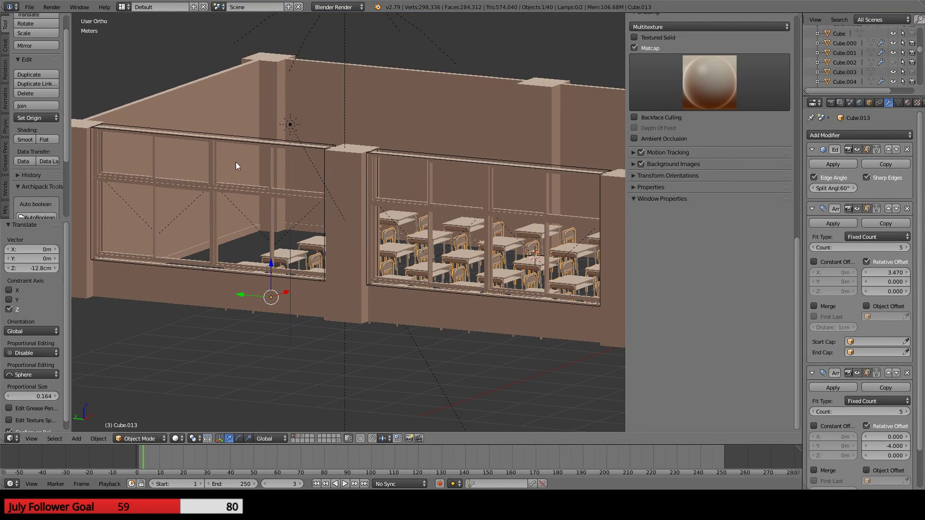
- Duplicate the scene camera in place, keeping the copy at the original location, and check the view through the camera
middle_drag(398, 83, 361, 189)
scroll(359, 186, down, 2)
right_click(222, 336)
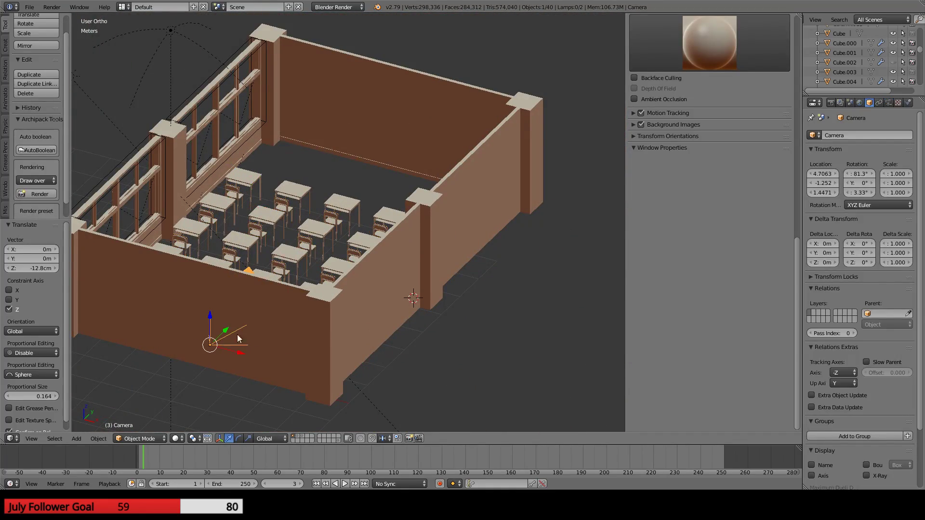
shift+middle_drag(300, 272, 387, 254)
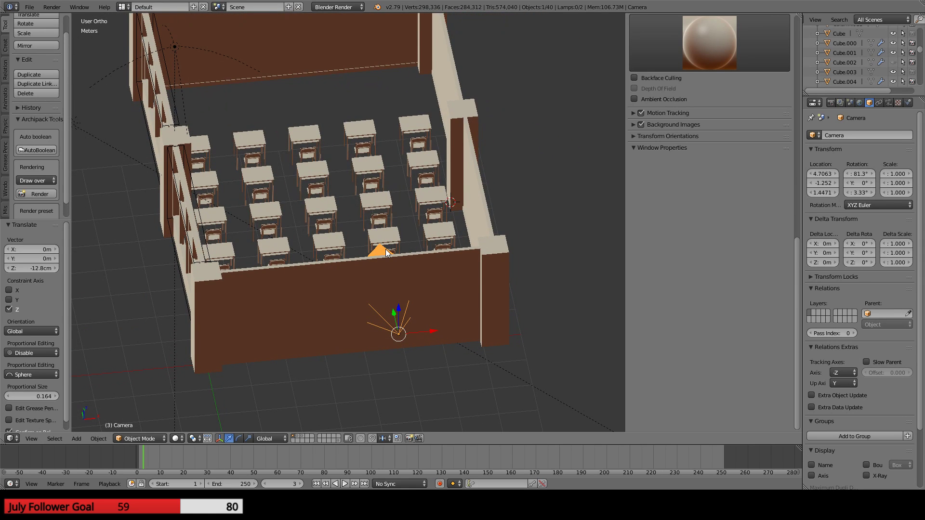
key(shift+d)
right_click(420, 226)
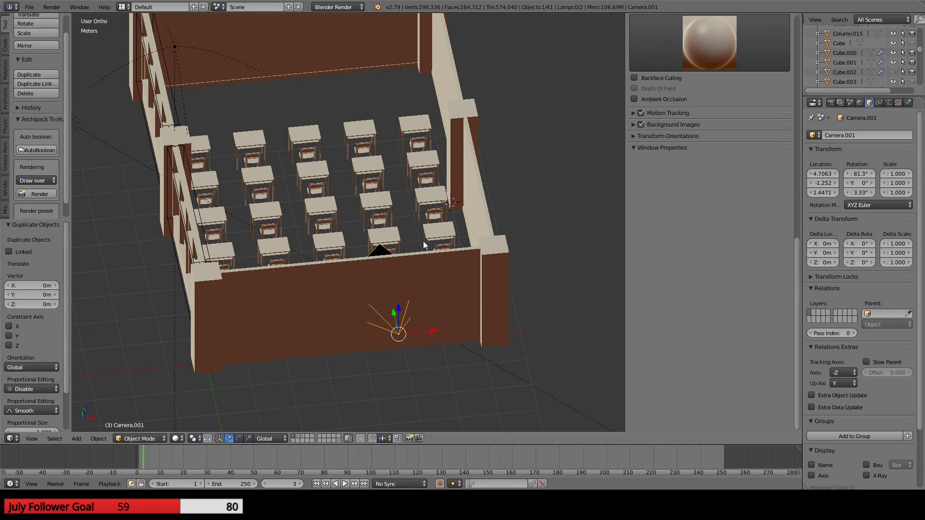
key(KP_0)
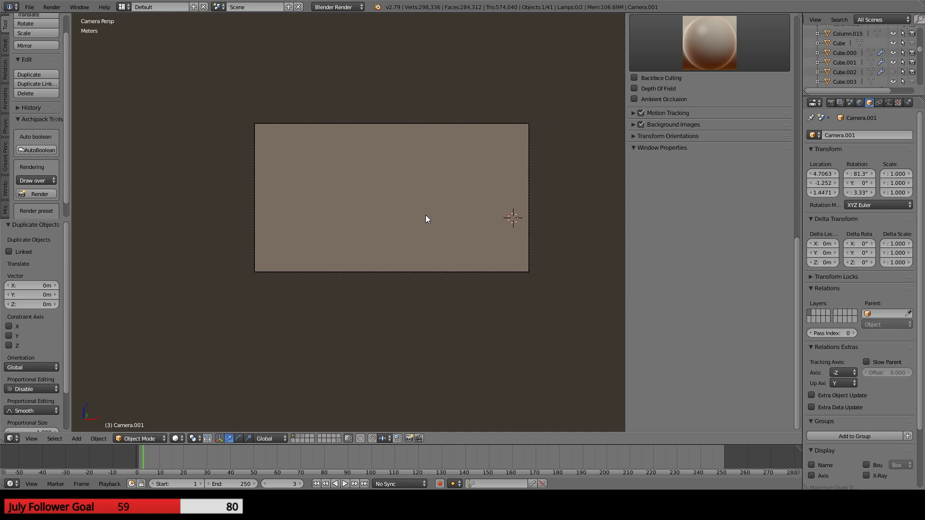
- Try moving the duplicated camera freely up toward the far end of the room, and undo the move
middle_drag(426, 215, 305, 310)
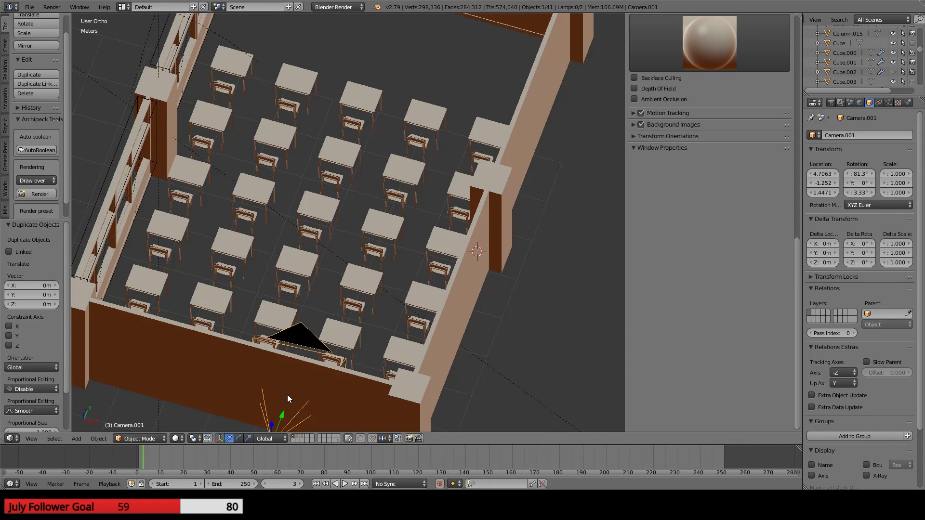
key(g)
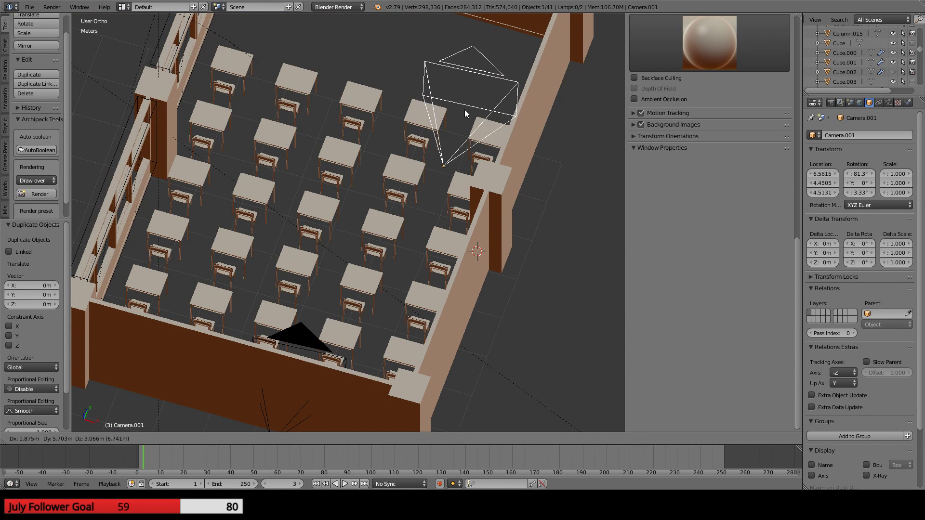
click(456, 84)
middle_drag(455, 85, 330, 235)
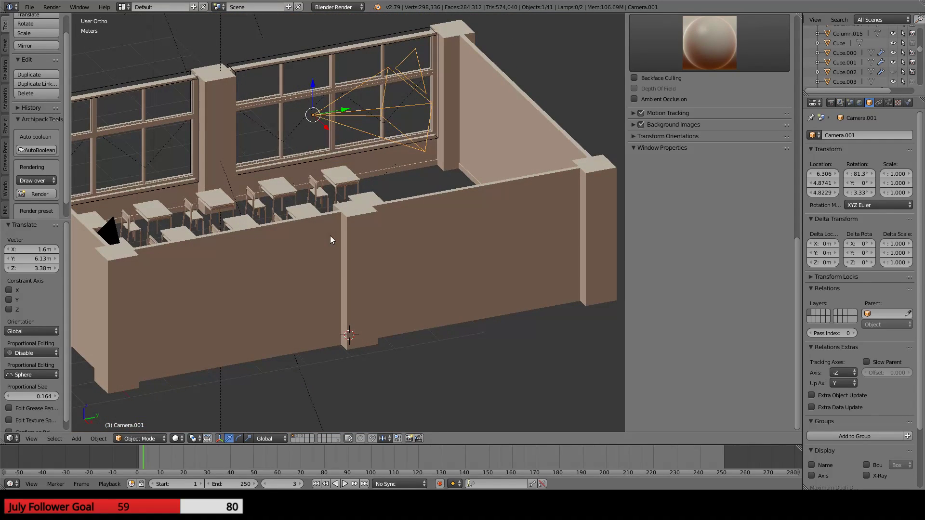
key(ctrl+z)
key(g)
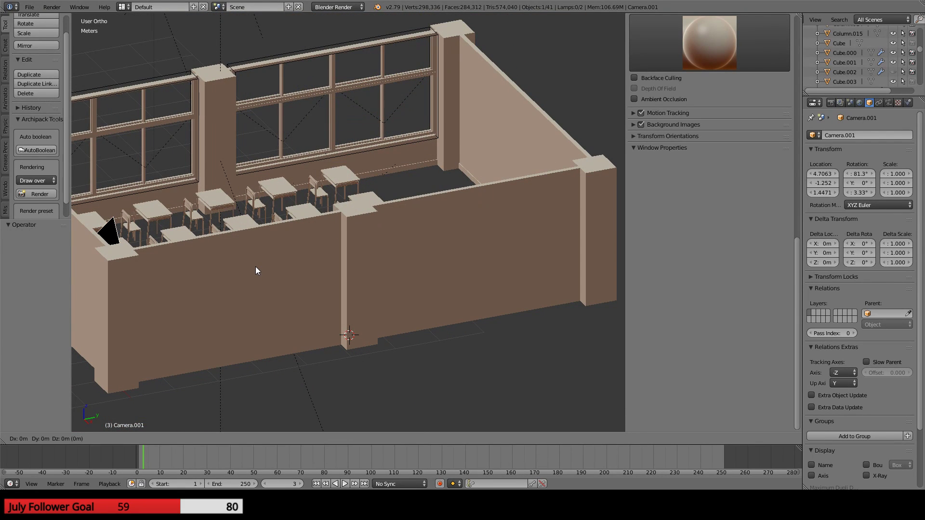
key(shift+z)
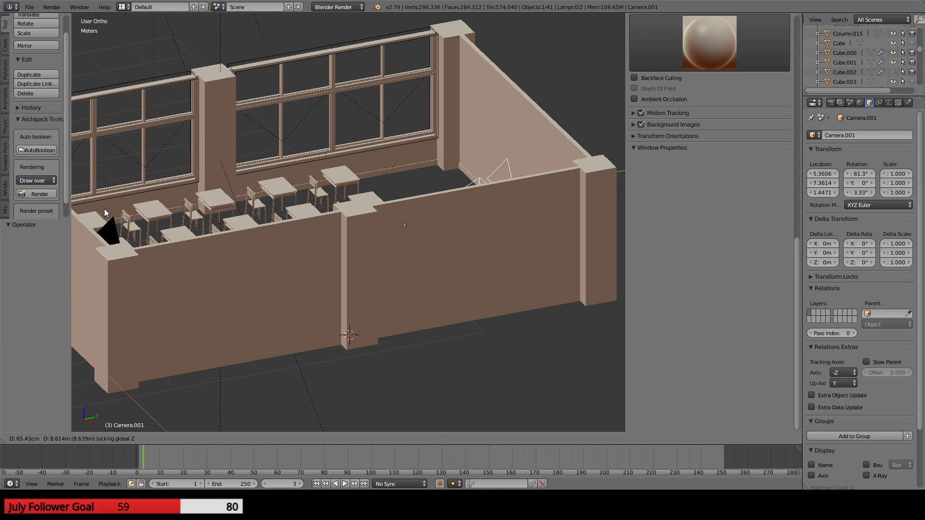
key(shift+z)
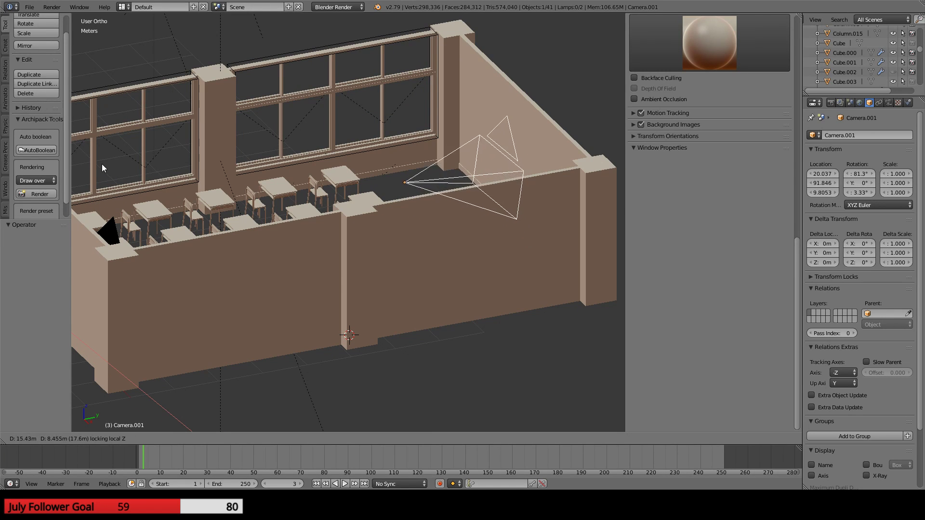
key(shift+z)
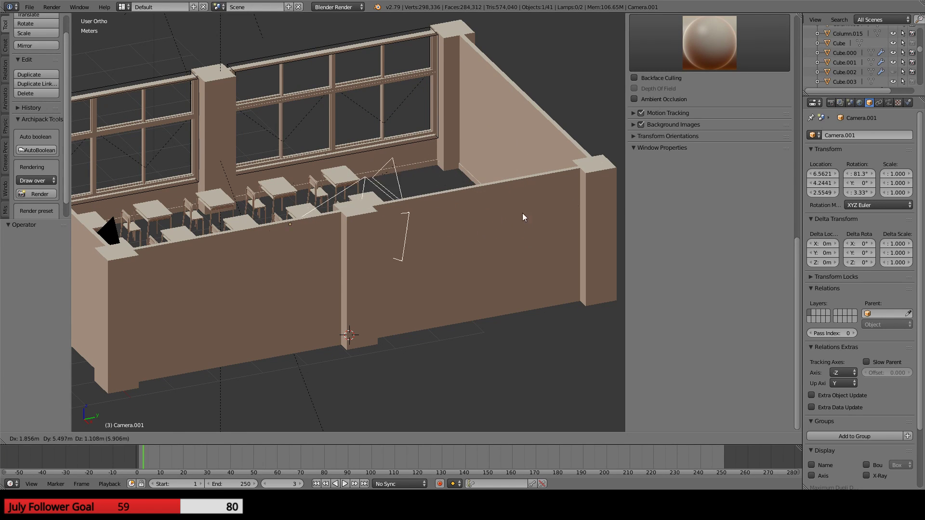
right_click(77, 212)
- Move the duplicated camera along X and Y to about X 6.12, Y 7.59, past the far row of desks
middle_drag(82, 239, 218, 322)
scroll(218, 325, down, 3)
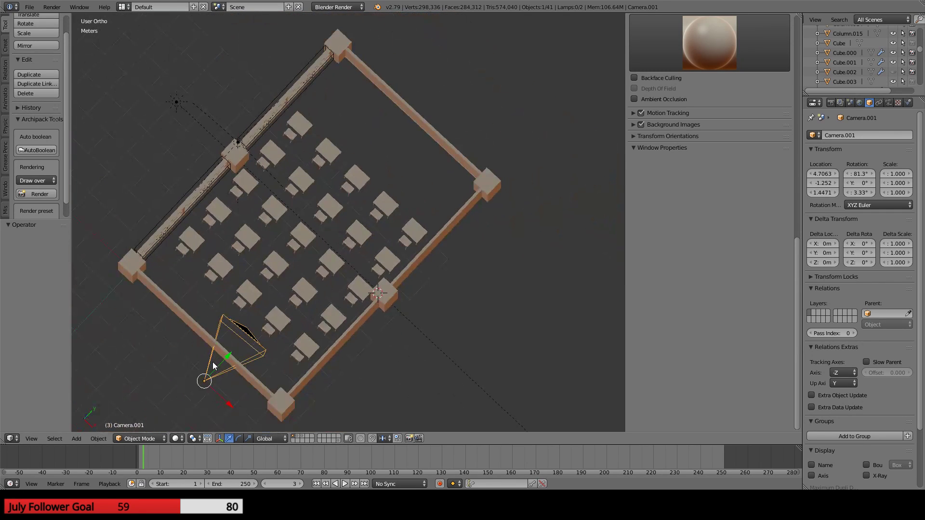
drag(227, 359, 391, 186)
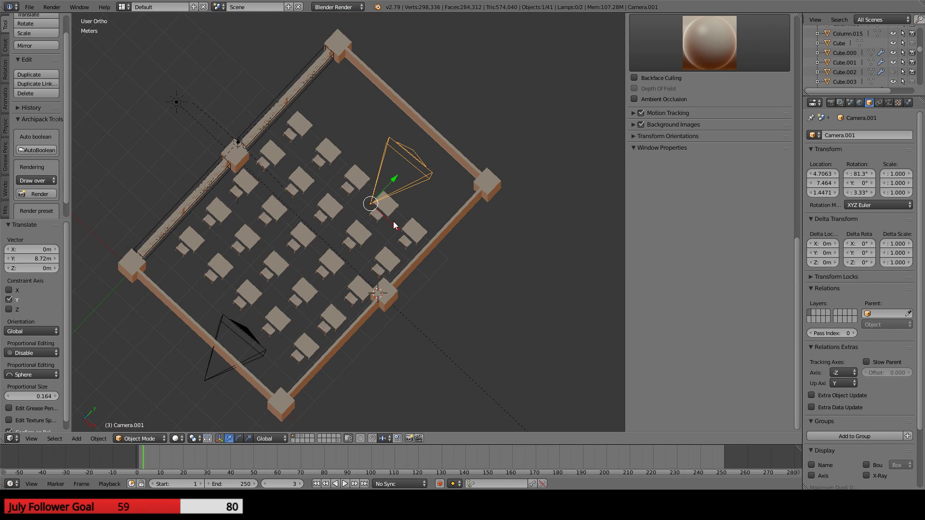
drag(394, 231, 423, 205)
middle_drag(462, 262, 499, 222)
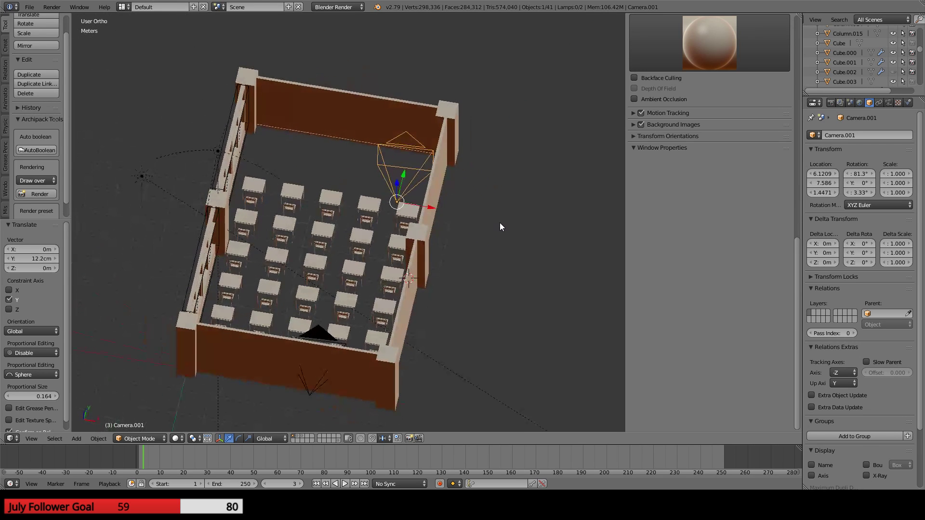
- Set Camera.001 as the scene's active camera in place of the original camera
key(KP_0)
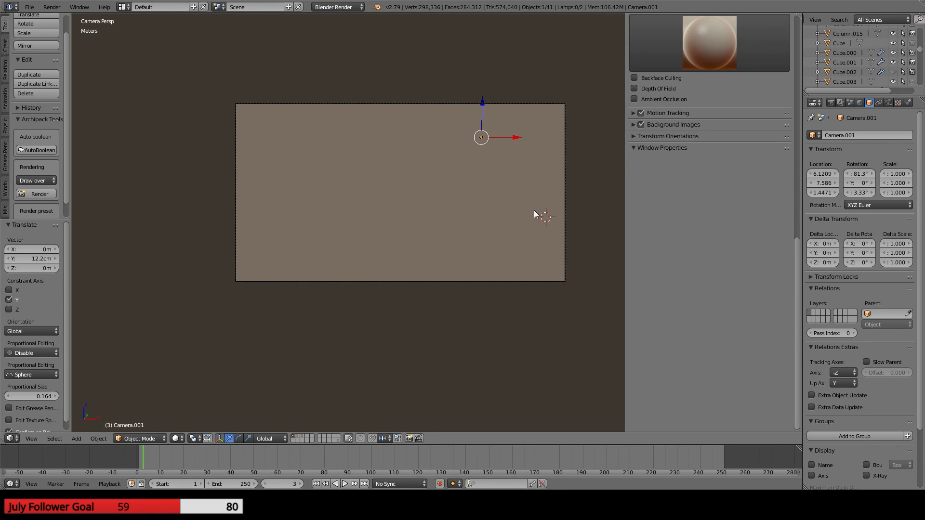
click(830, 103)
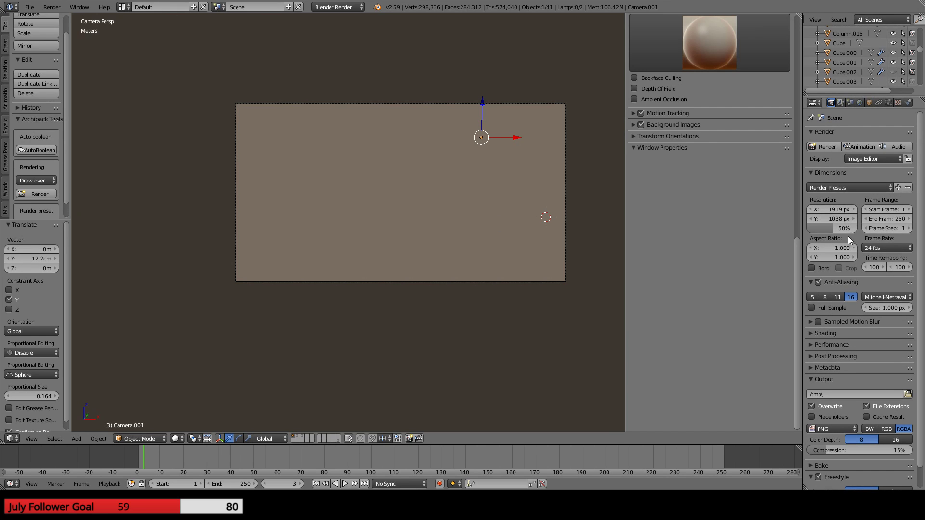
scroll(425, 202, down, 3)
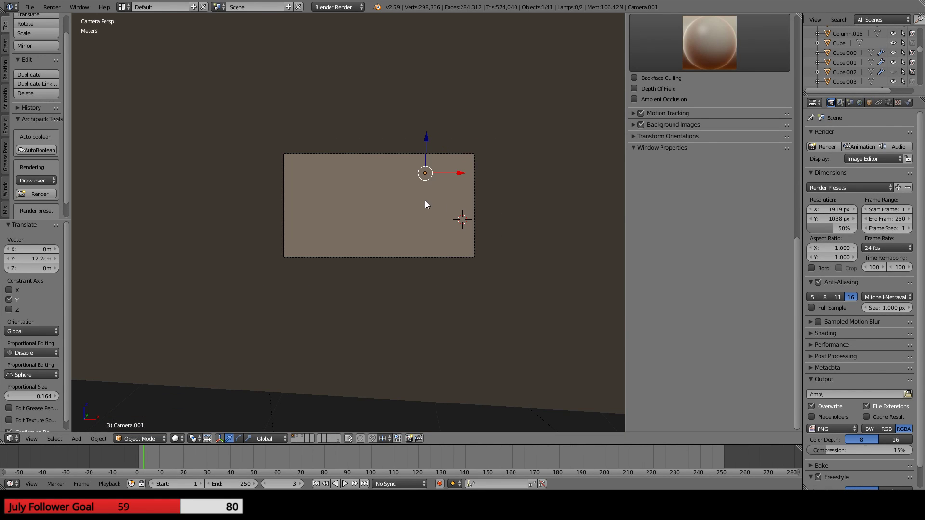
scroll(425, 201, up, 2)
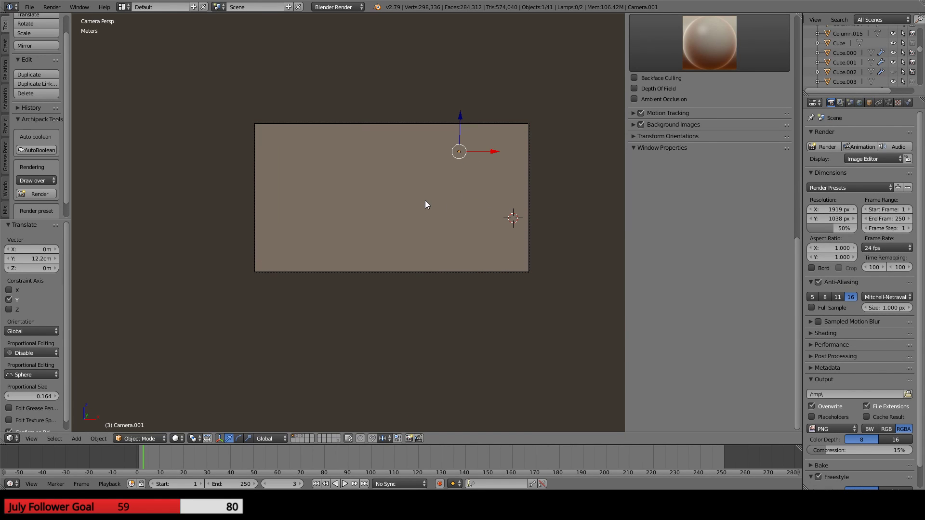
scroll(857, 311, down, 1)
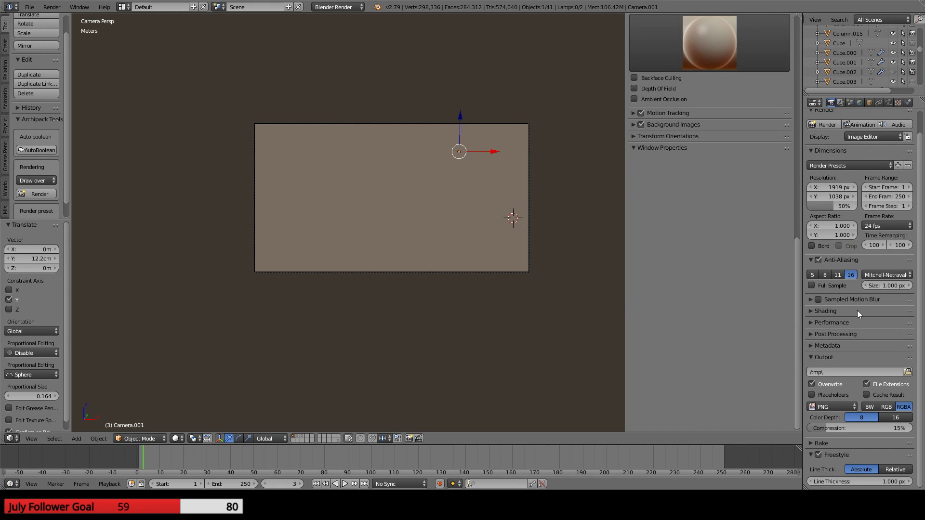
click(840, 102)
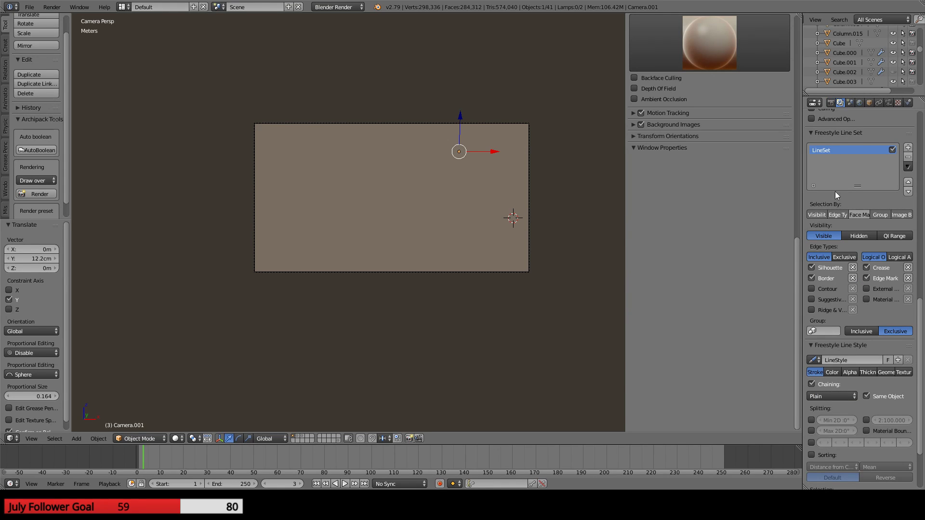
click(850, 103)
click(881, 145)
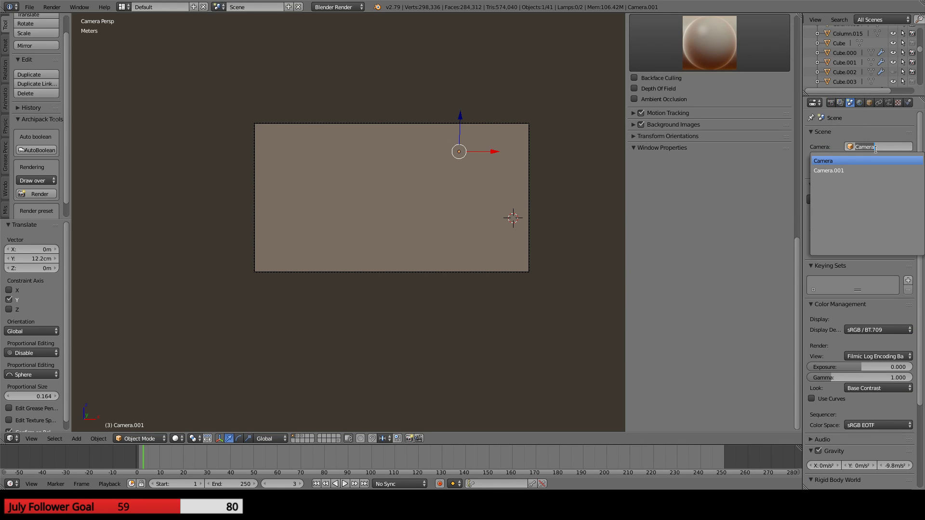
click(845, 169)
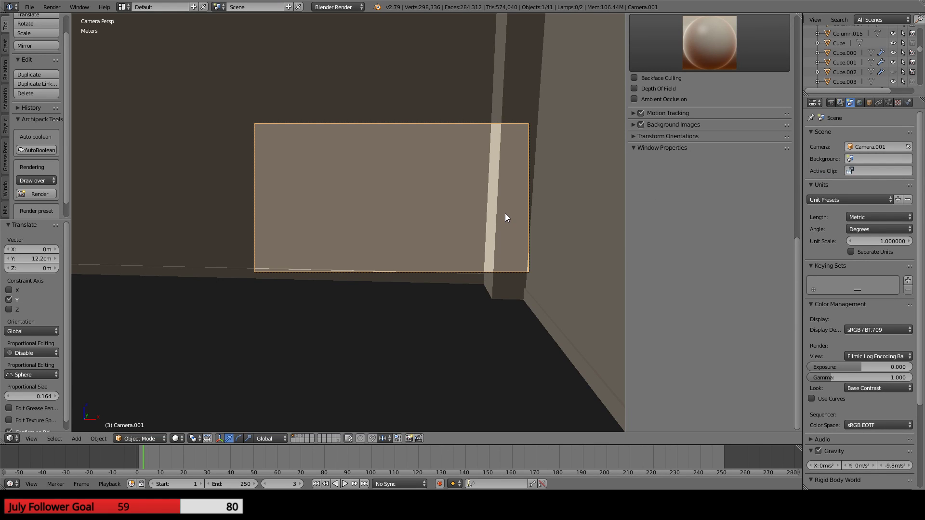
- Walk the new camera back and turn it around to frame the desk rows diagonally, with the window wall in view
key(shift+f)
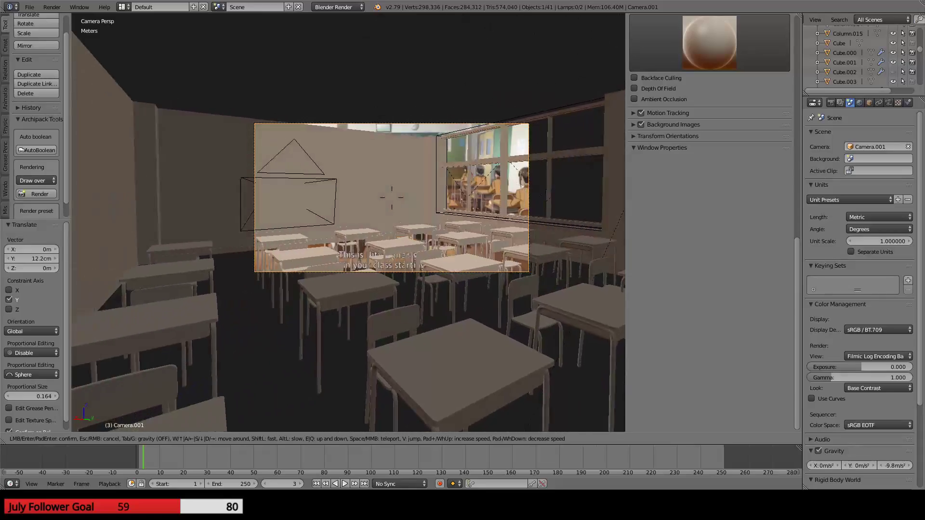
key(d)
key(s)
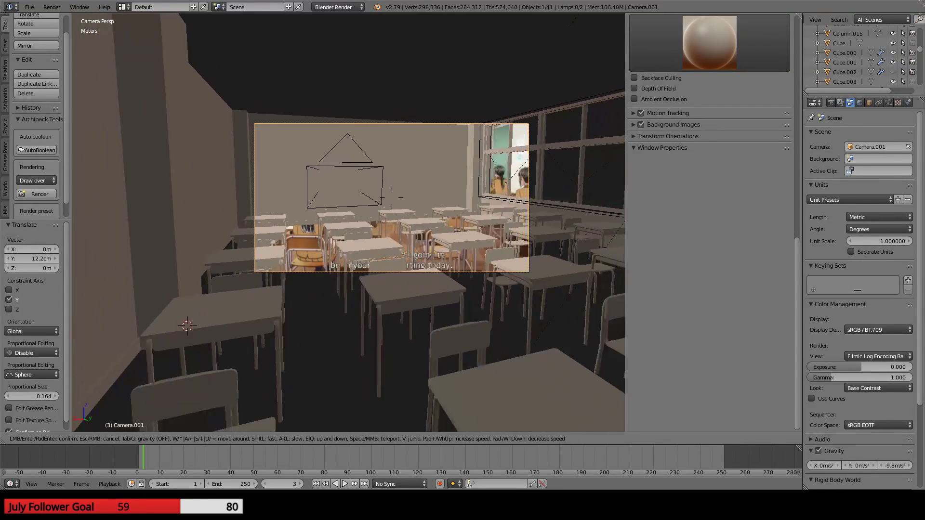
key(s)
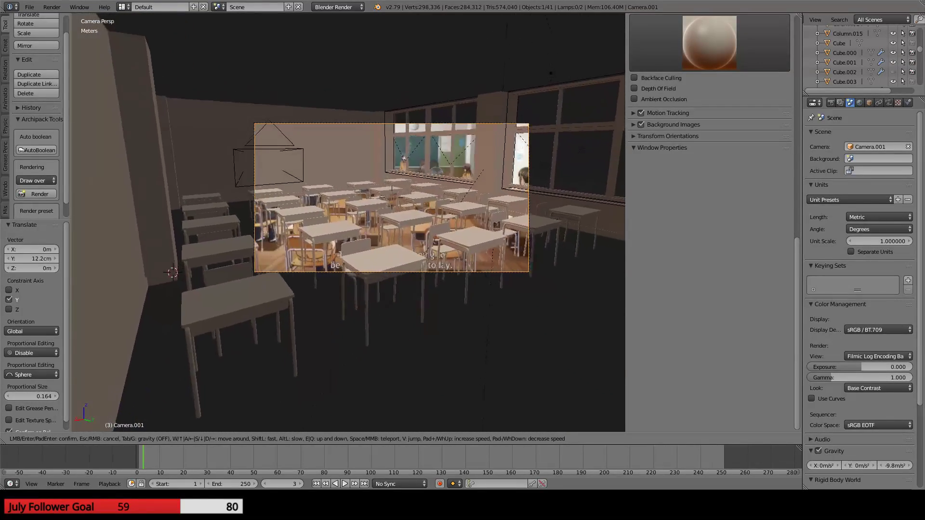
key(w)
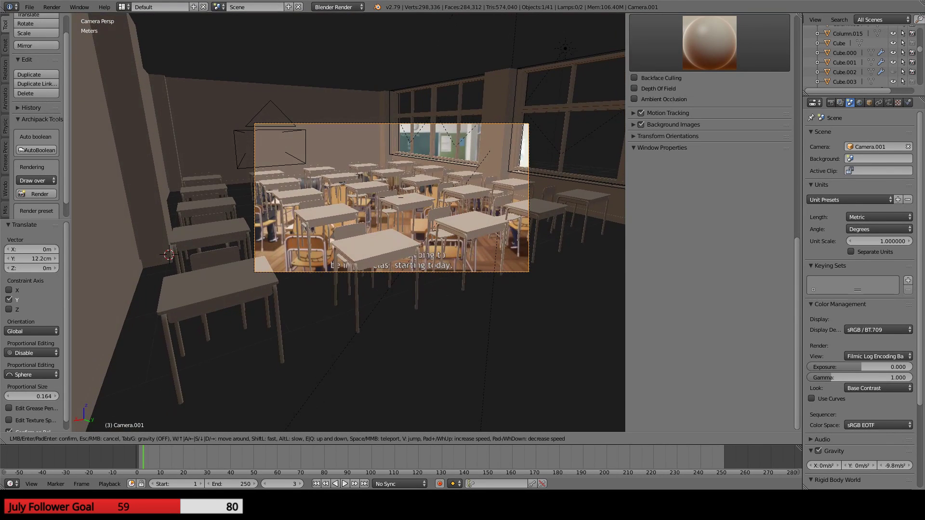
key(a)
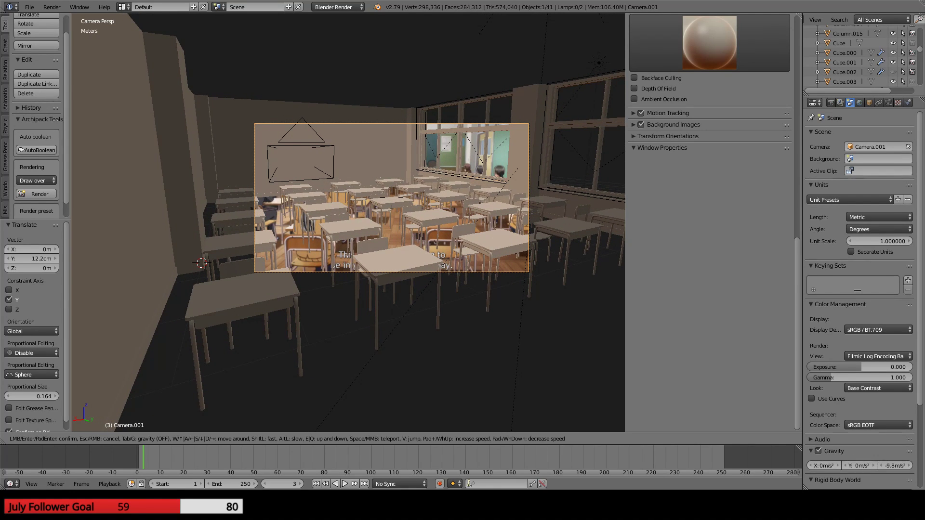
click(350, 225)
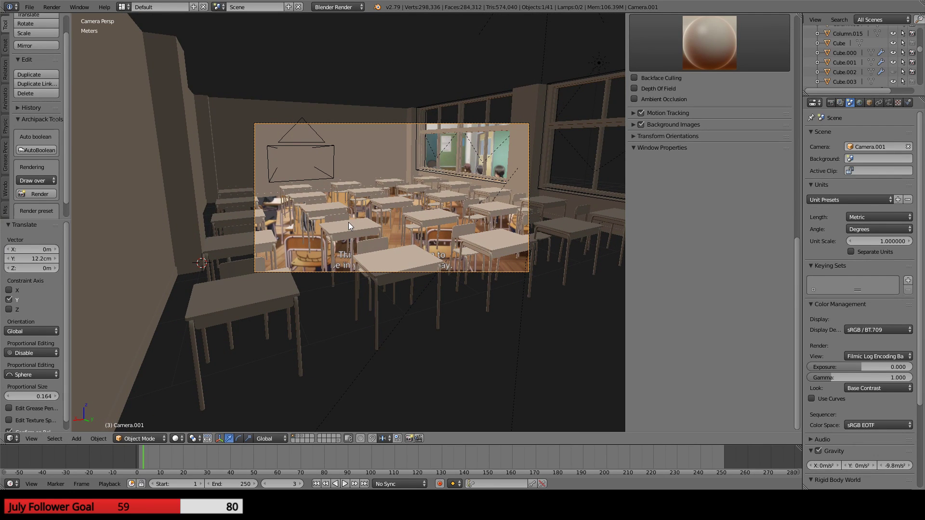
- Render the current frame from the new camera and examine the desks, chairs and windows up close
key(F12)
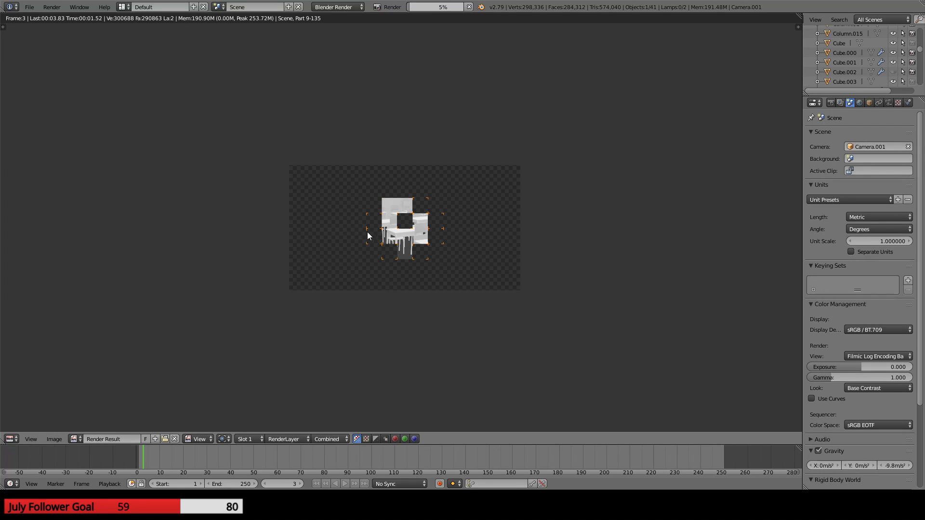
scroll(451, 244, up, 5)
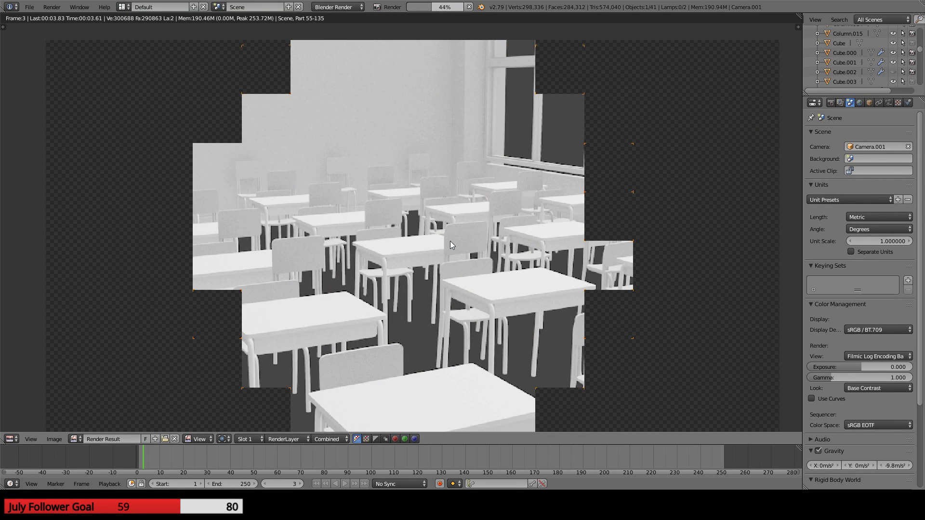
scroll(476, 215, down, 2)
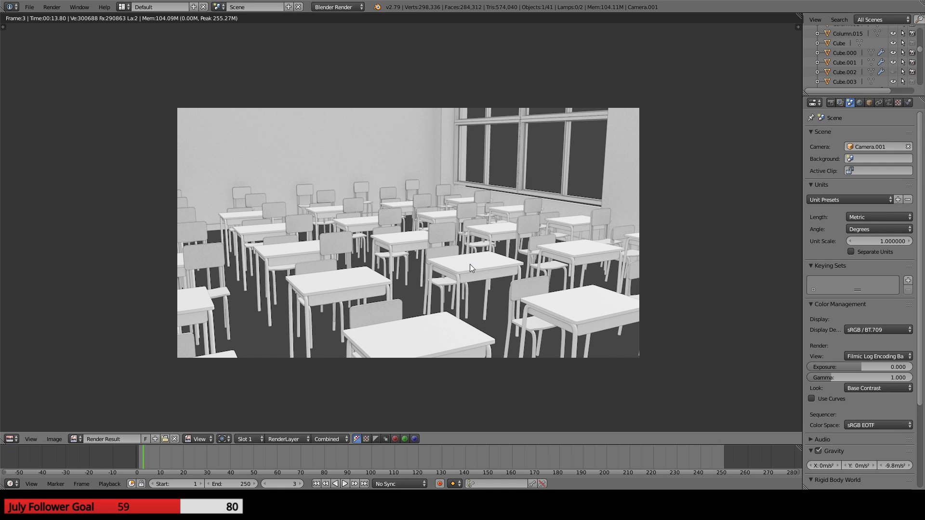
scroll(467, 264, up, 4)
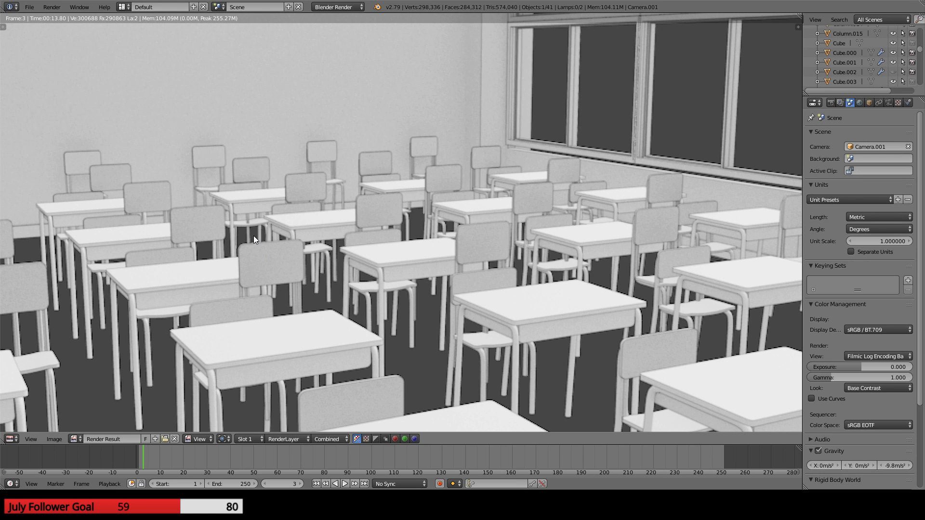
key(Escape)
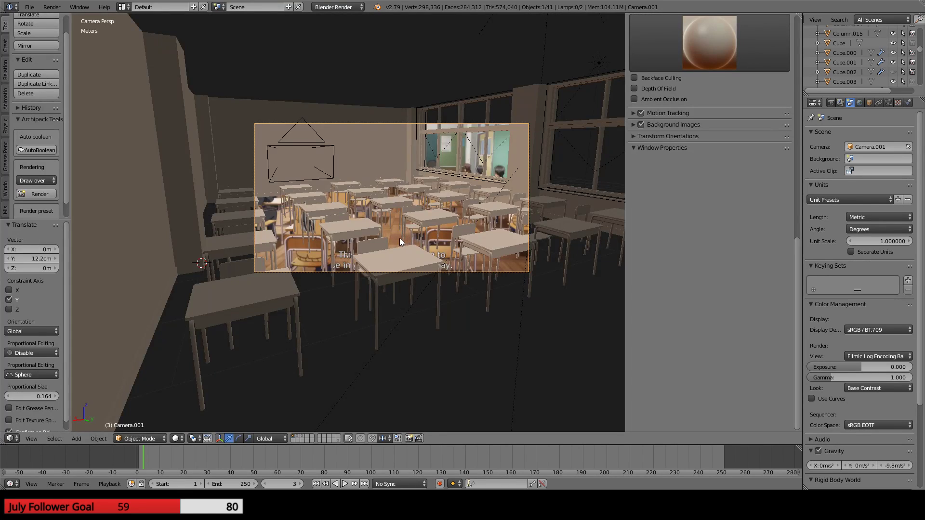
- Unhide all hidden objects in the classroom and view the revealed chairs from above
middle_drag(398, 239, 351, 284)
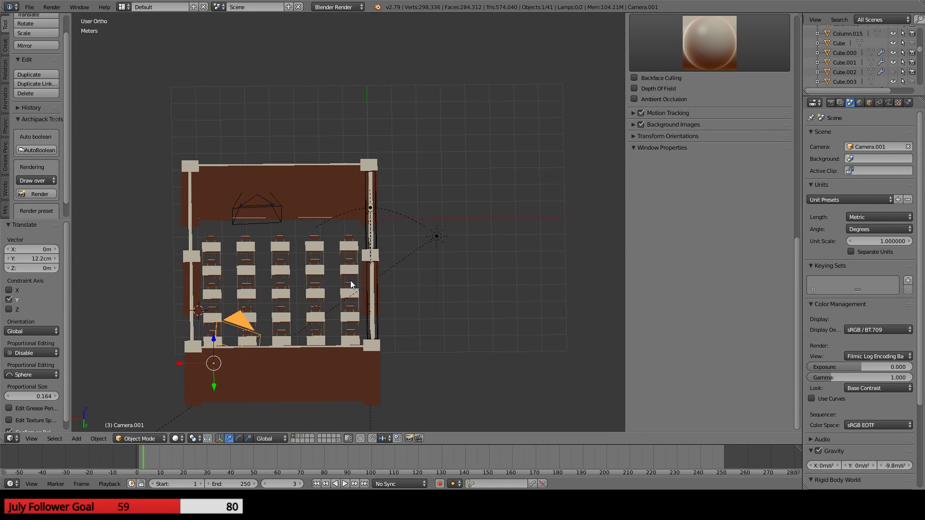
key(alt+h)
scroll(342, 286, up, 5)
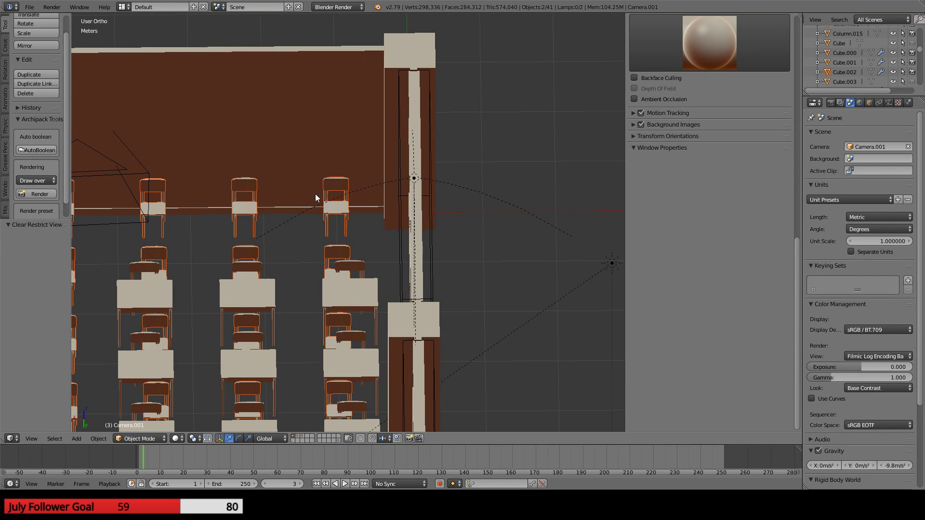
- Delete the redundant array of chairs, Cube.002, that stands offset from the desk rows
scroll(333, 226, down, 4)
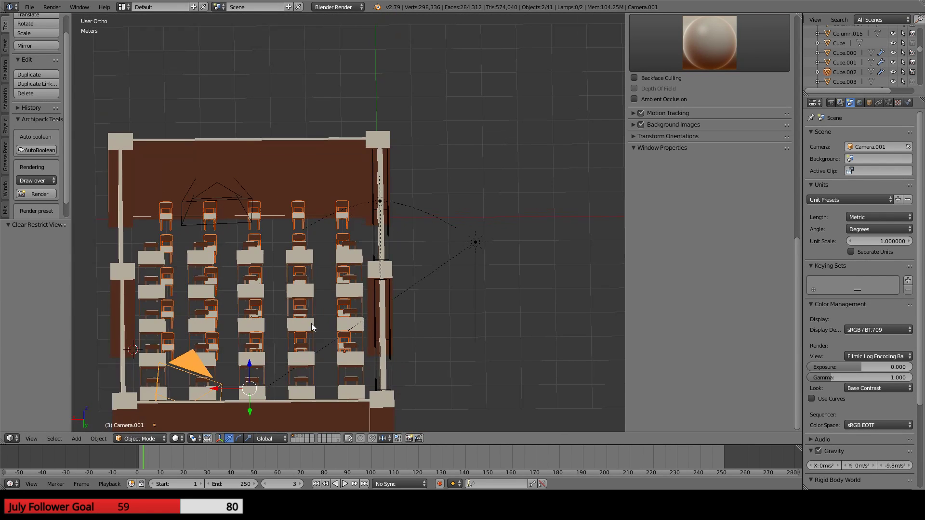
right_click(342, 350)
key(g)
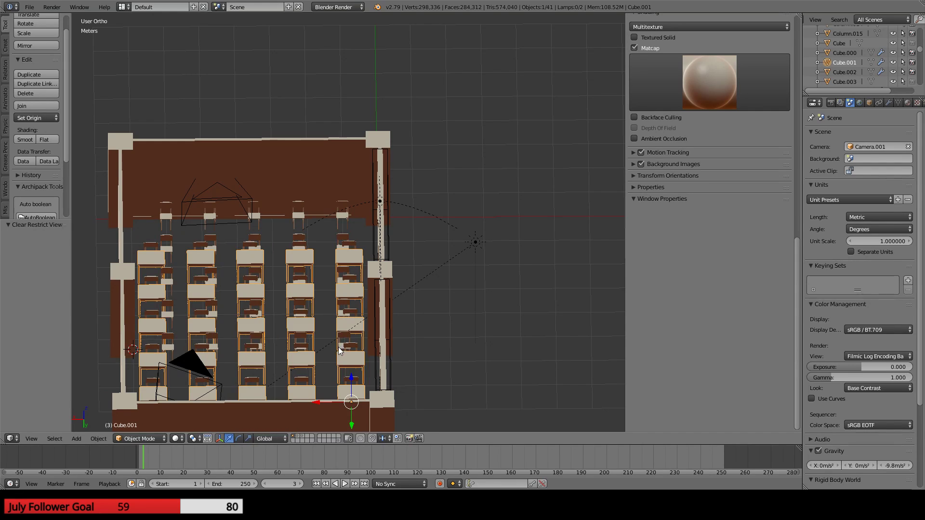
key(x)
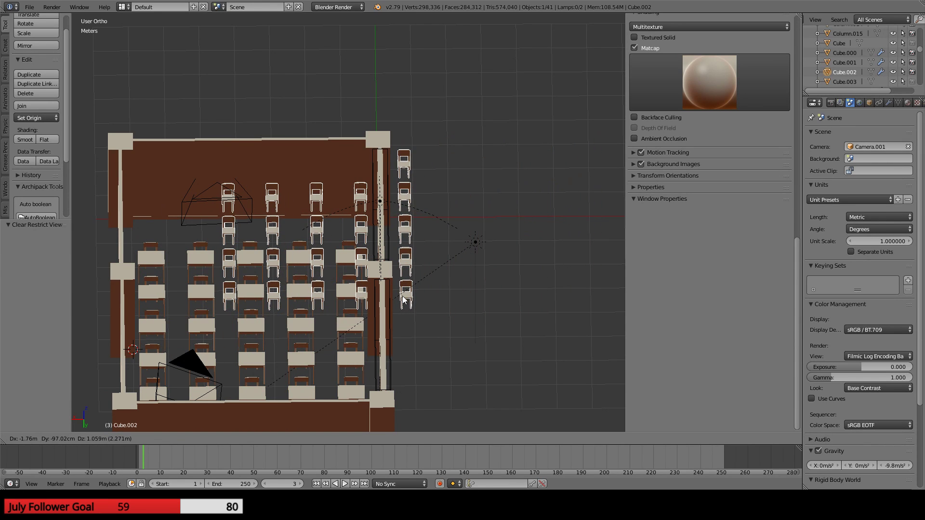
right_click(325, 294)
key(x)
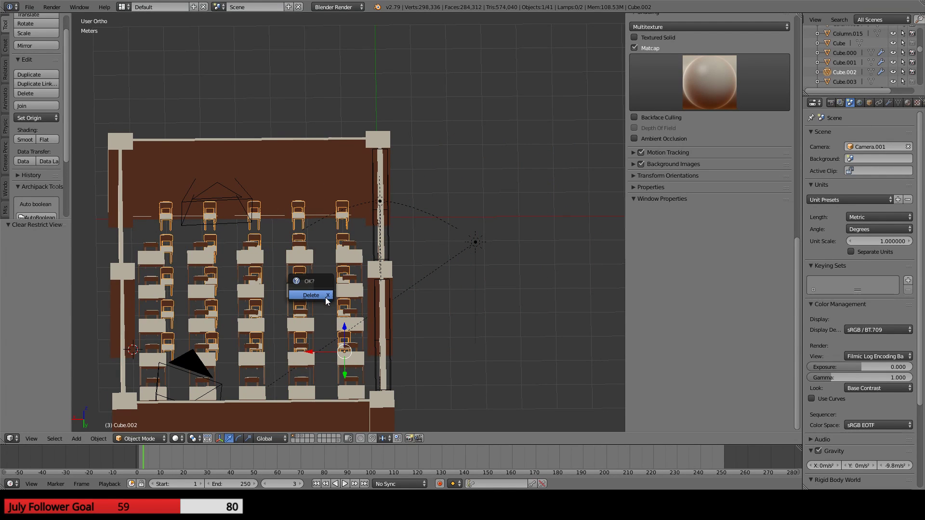
click(317, 293)
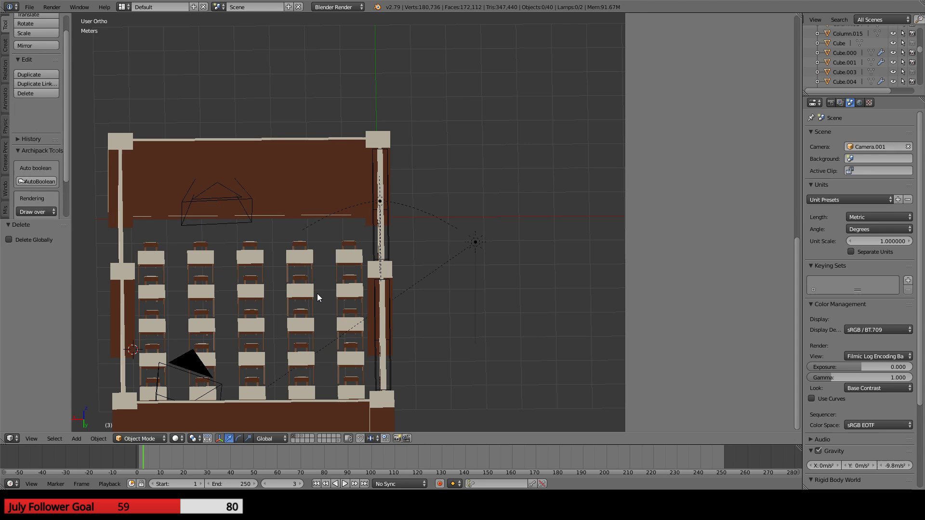
- Enable the floor and the ceiling on the Room object
right_click(320, 183)
click(694, 225)
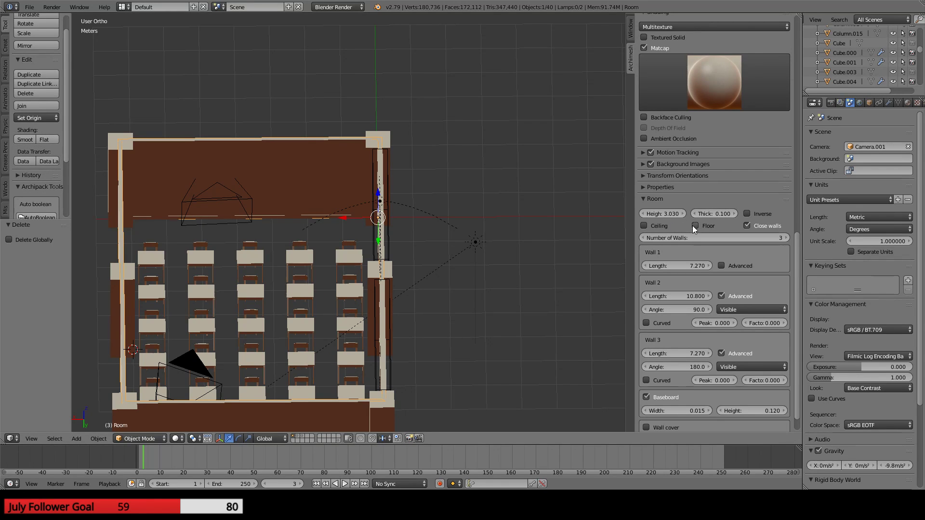
click(644, 225)
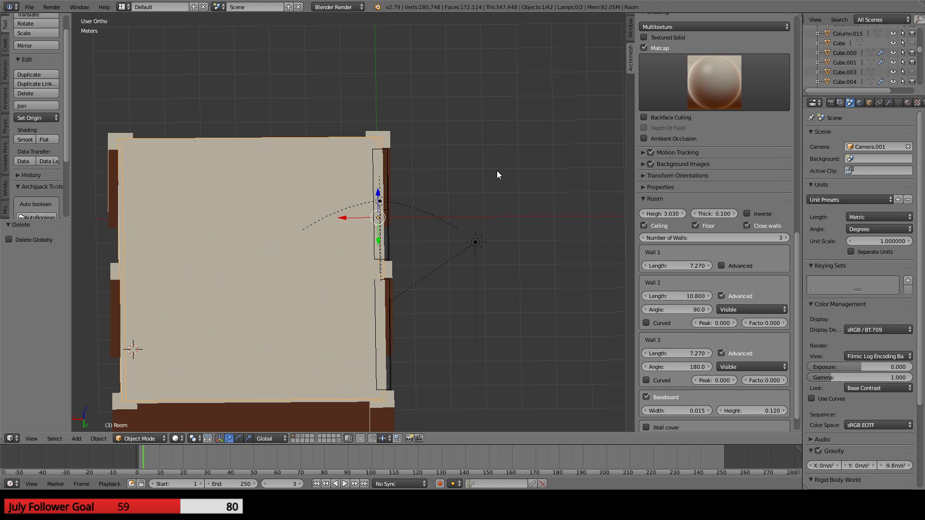
- Render the current frame from Camera.001 and look over the enclosed classroom with its desks and windows
key(F12)
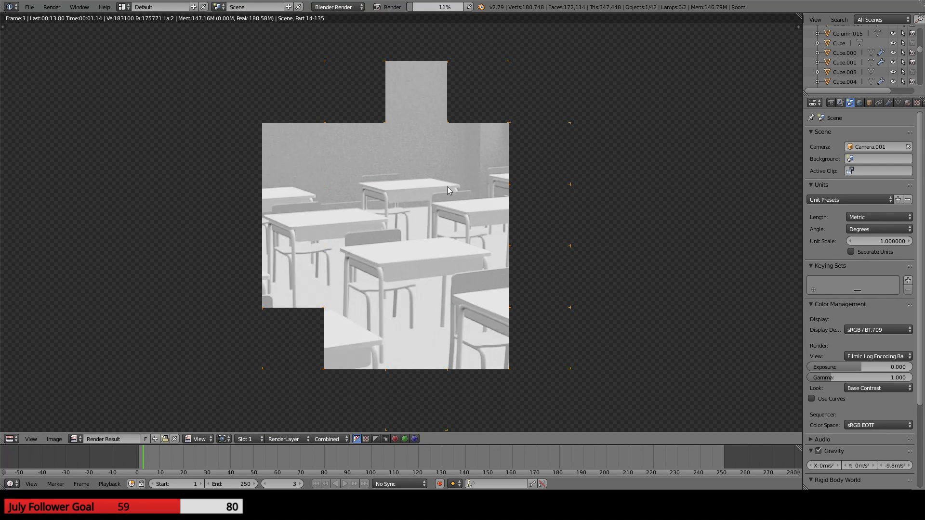
scroll(446, 191, down, 1)
middle_drag(453, 175, 471, 135)
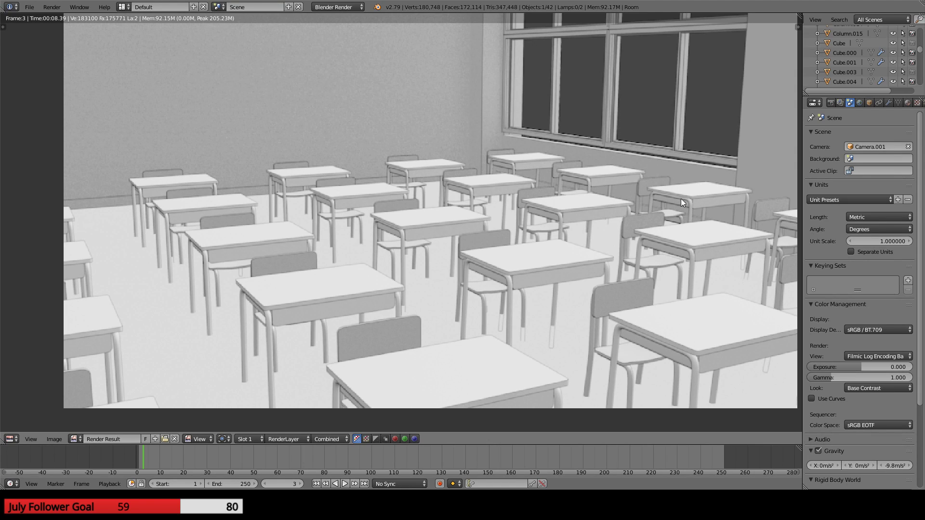
middle_drag(548, 144, 476, 198)
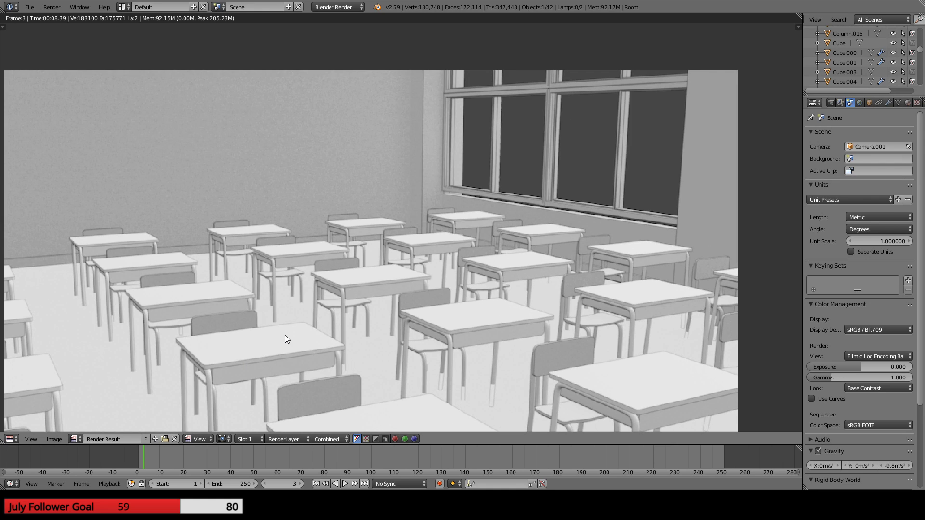
middle_drag(284, 335, 355, 178)
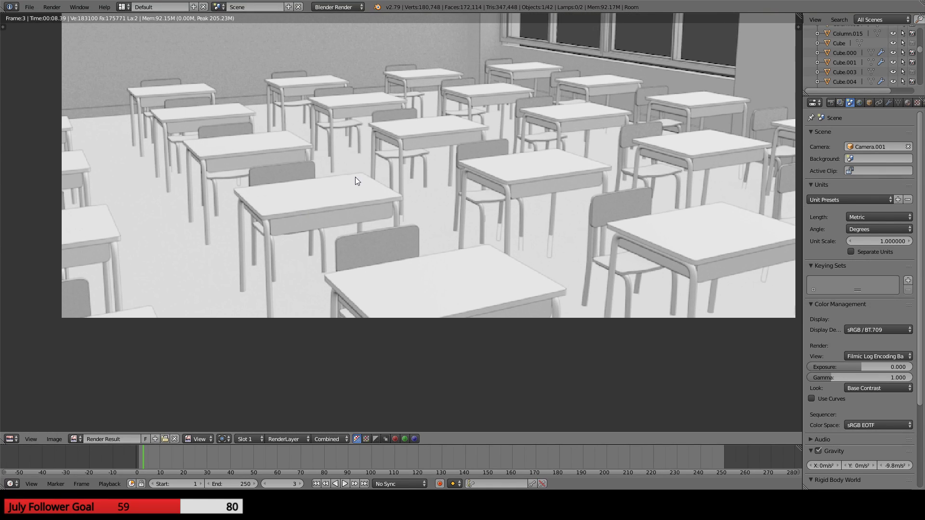
- Examine the front desks, chair backs and leg ends up close in the render
scroll(308, 213, up, 1)
scroll(308, 213, up, 1)
scroll(308, 213, down, 1)
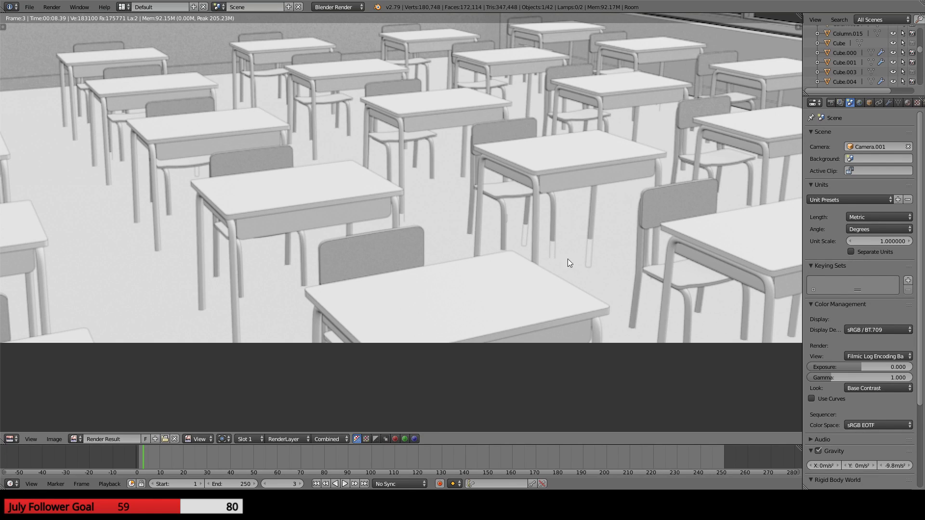
middle_drag(357, 190, 621, 80)
scroll(496, 142, up, 5)
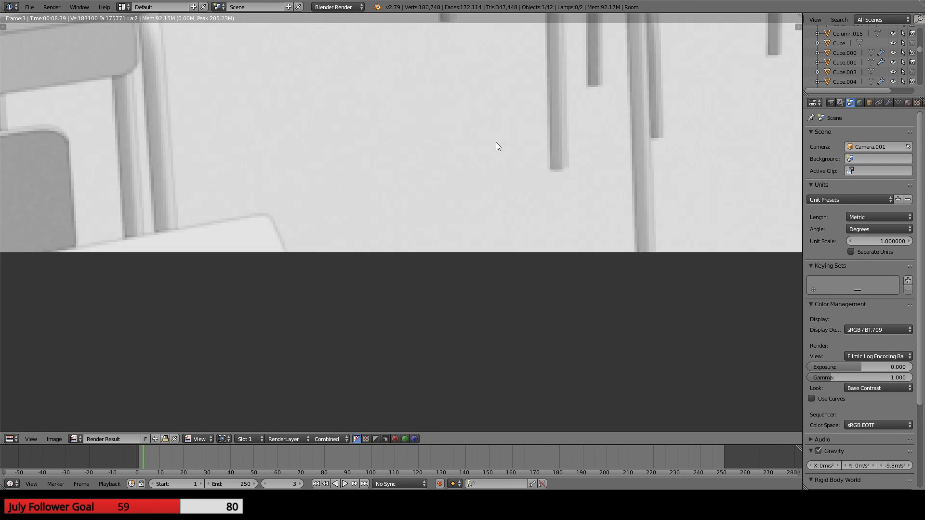
middle_drag(540, 119, 323, 276)
scroll(323, 281, down, 4)
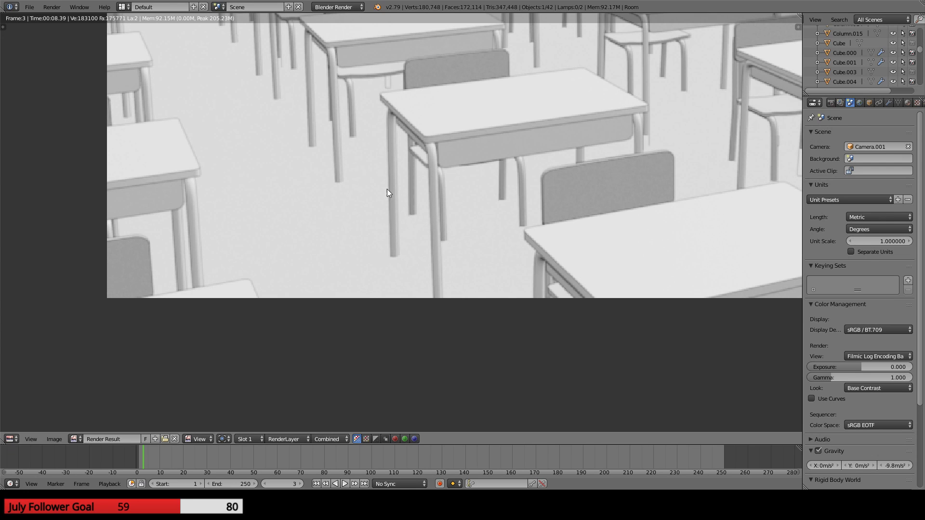
middle_drag(456, 180, 192, 250)
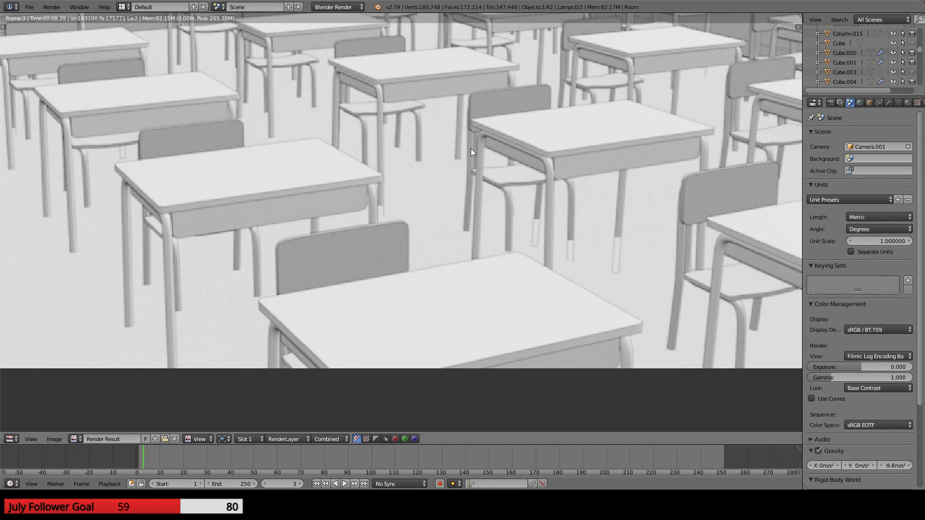
middle_drag(507, 207, 637, 439)
scroll(526, 163, down, 2)
scroll(526, 165, down, 1)
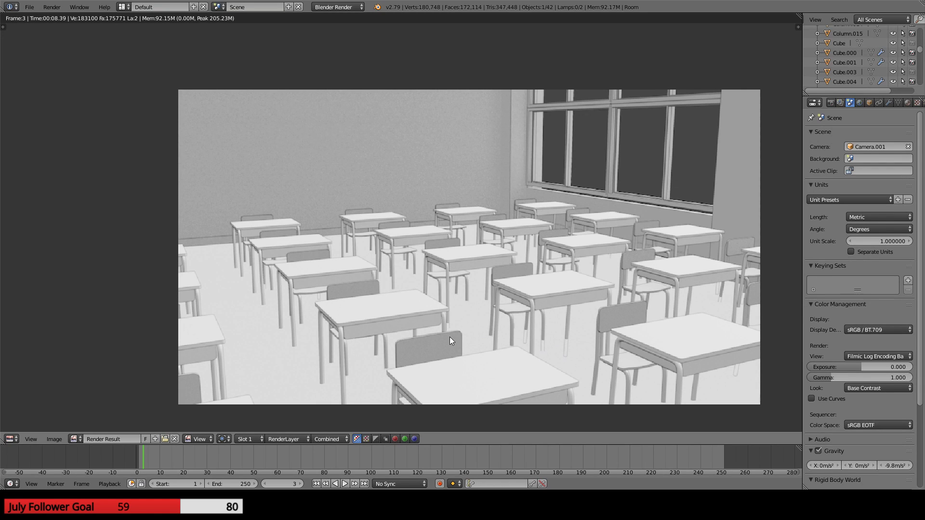
- Inspect the desks and chairs row by row in the render, from the foreground towards the window wall
middle_drag(384, 376, 383, 268)
scroll(380, 269, up, 5)
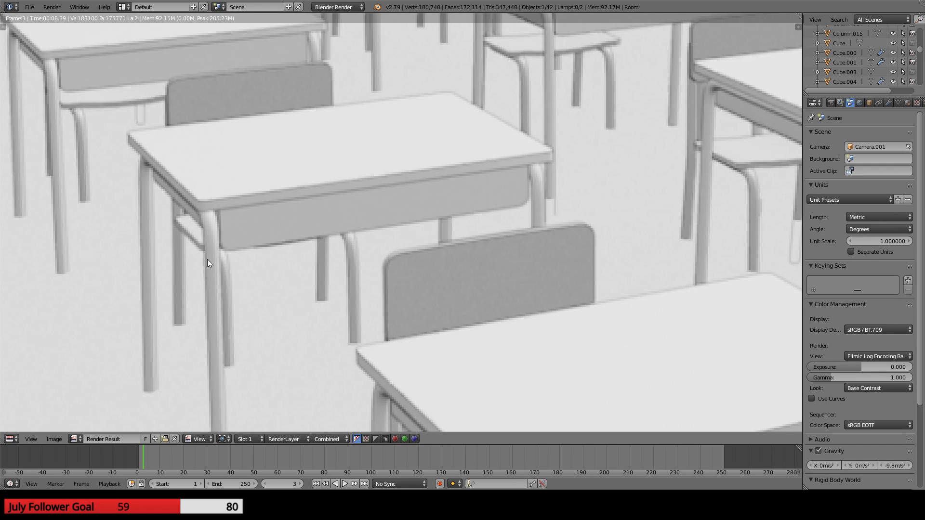
middle_drag(207, 260, 580, 410)
middle_drag(545, 278, 66, 47)
middle_drag(465, 156, 4, 230)
middle_drag(402, 202, 70, 151)
middle_drag(282, 122, 322, 270)
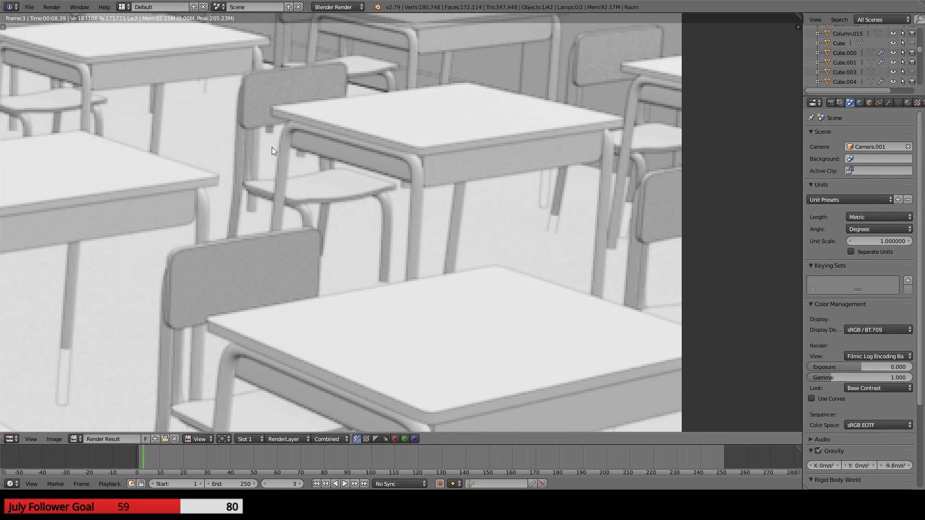
middle_drag(271, 146, 211, 255)
middle_drag(210, 187, 562, 258)
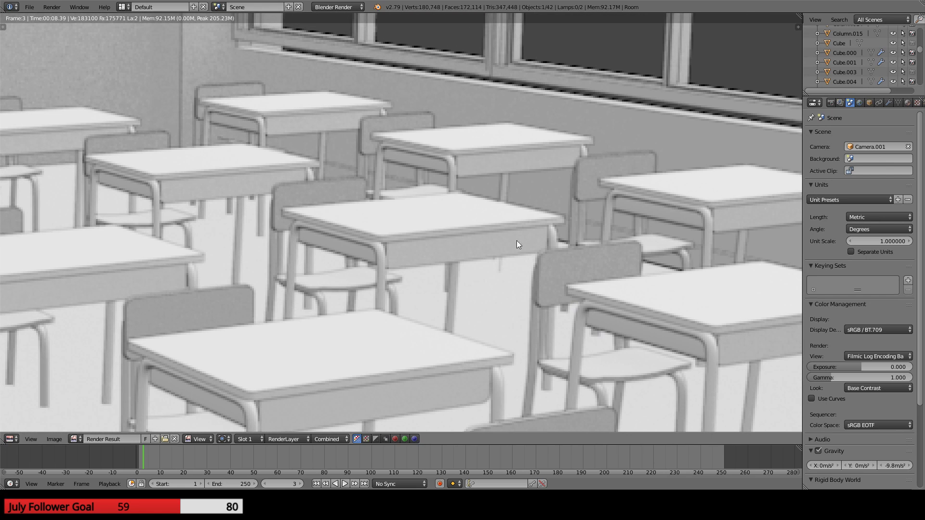
middle_drag(277, 139, 539, 218)
- Examine the window frames, crossbars and sill in the render, and compare them with the whole image
middle_drag(536, 139, 194, 345)
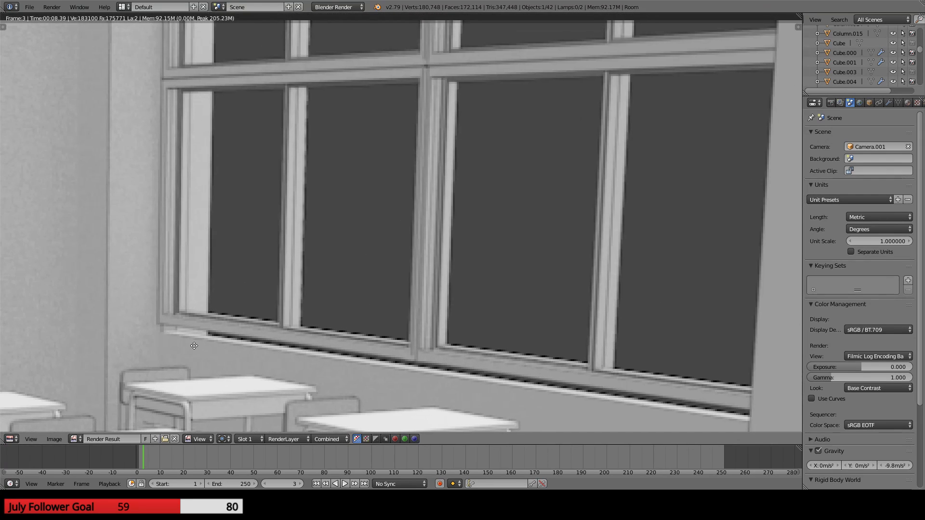
middle_drag(305, 147, 290, 277)
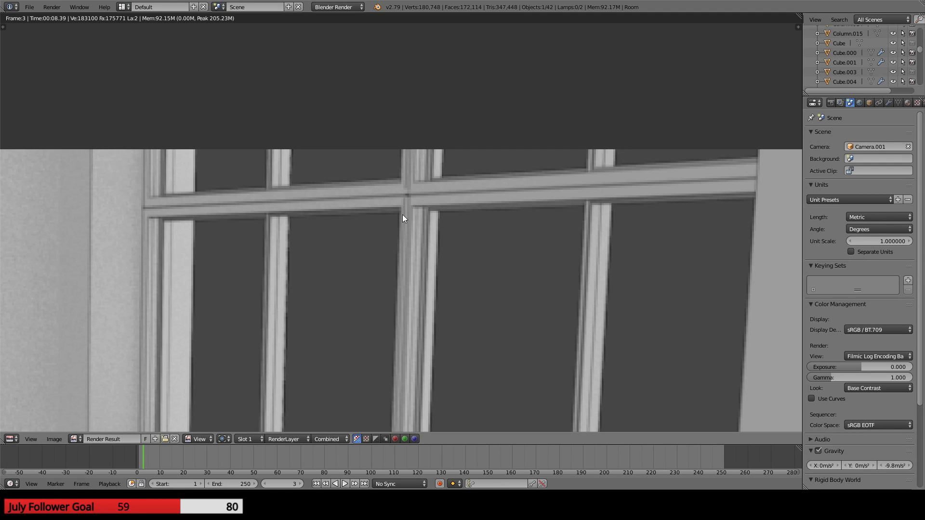
scroll(424, 273, down, 4)
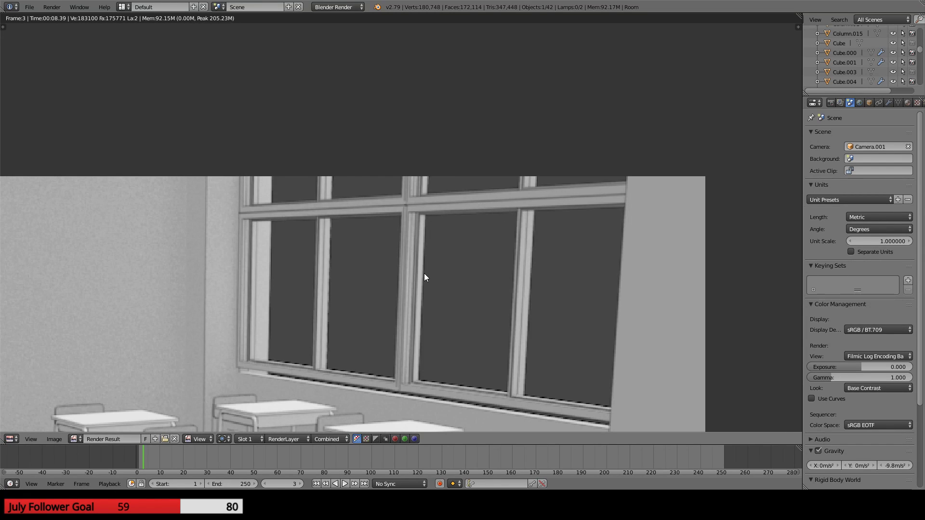
scroll(425, 288, up, 7)
scroll(424, 289, down, 6)
middle_drag(429, 334, 445, 271)
scroll(438, 340, up, 3)
scroll(438, 341, down, 1)
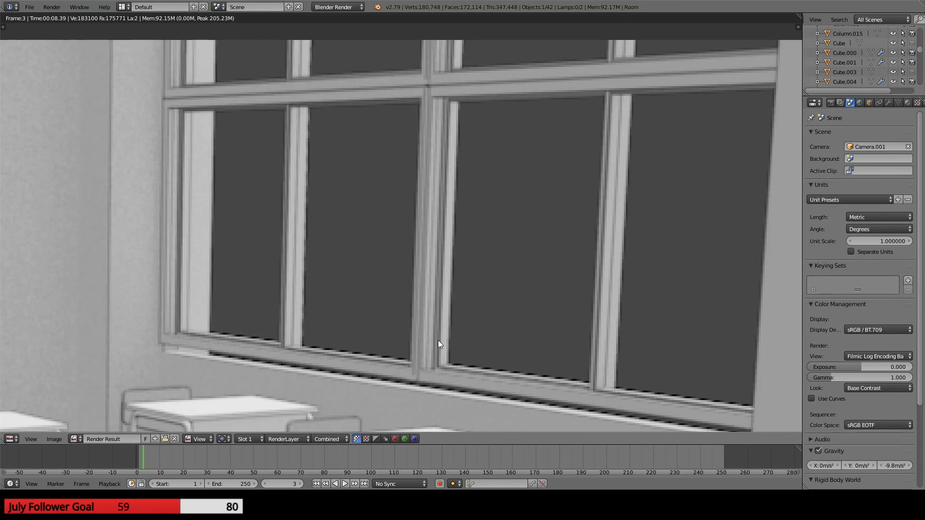
middle_drag(499, 165, 523, 277)
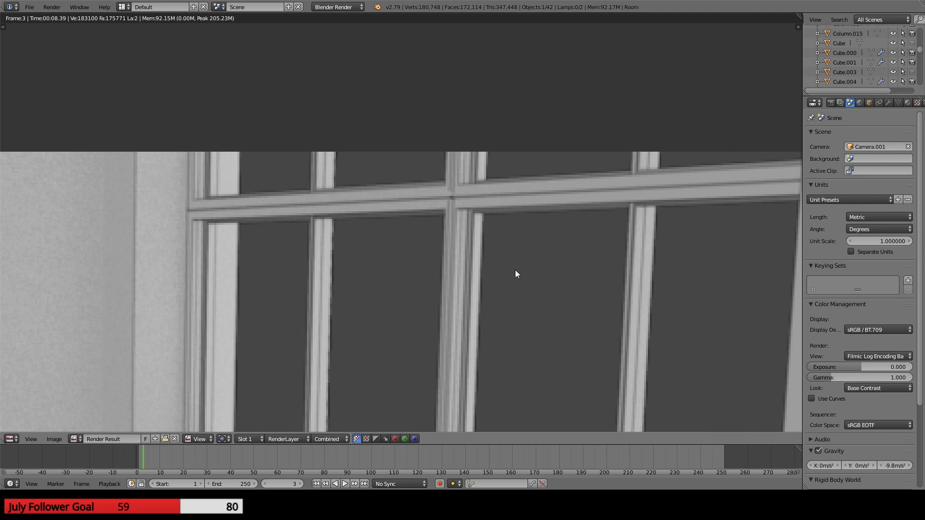
scroll(511, 267, up, 3)
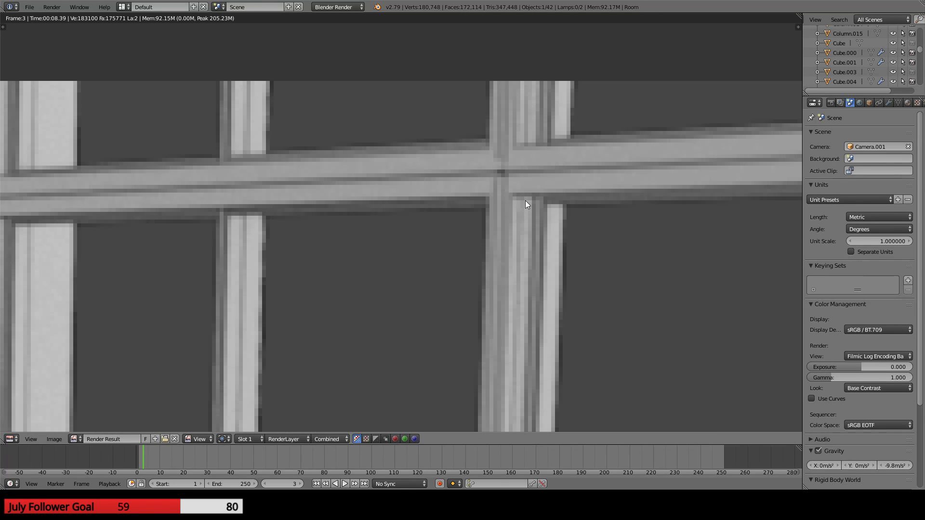
scroll(526, 200, down, 5)
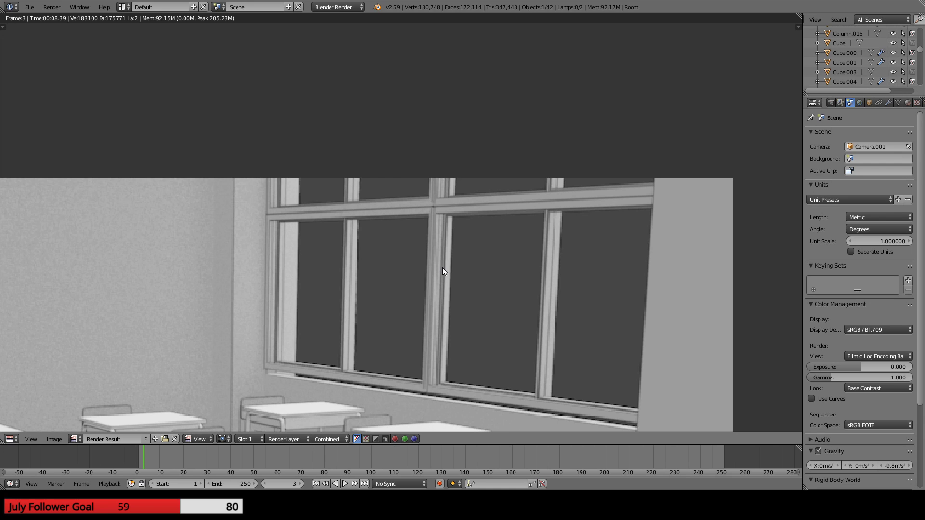
scroll(441, 271, down, 5)
middle_drag(341, 344, 389, 294)
scroll(389, 294, down, 1)
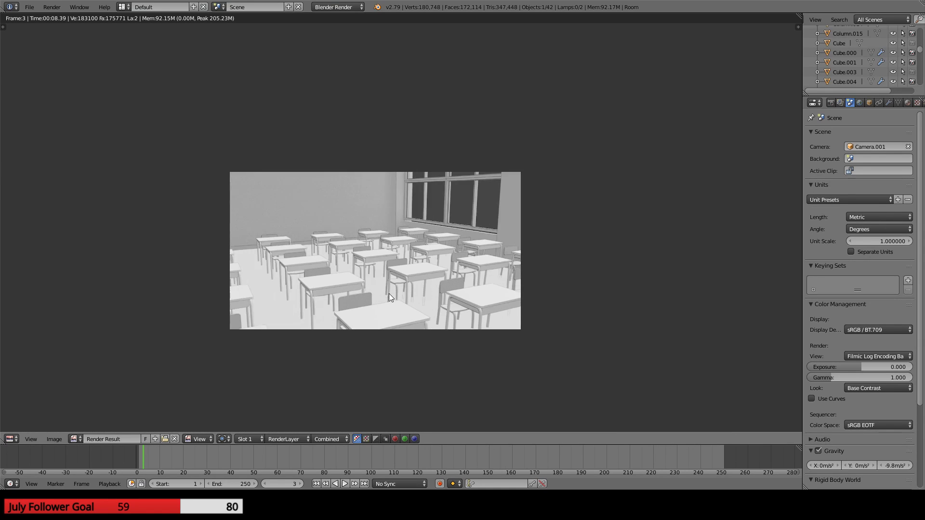
scroll(389, 294, up, 2)
scroll(388, 294, up, 1)
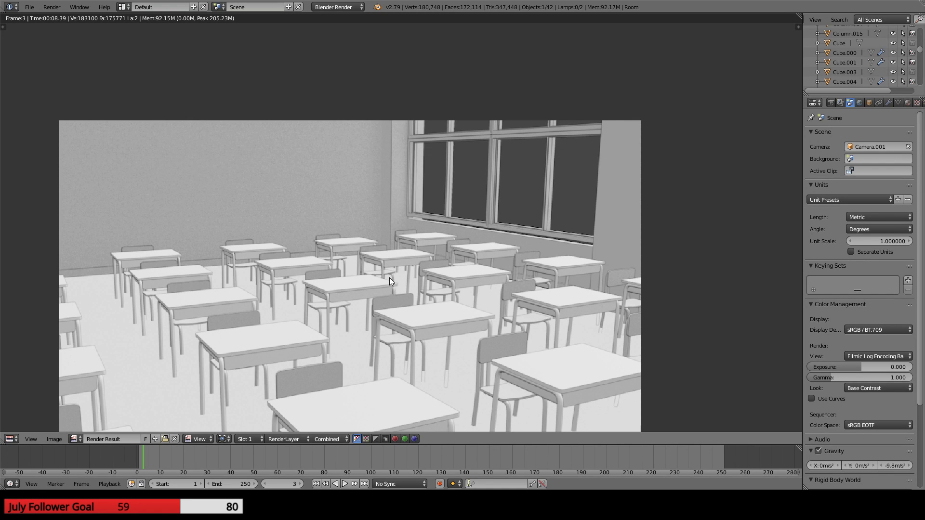
- Close the render, return to the camera view and set Camera.001's sensor size to 53 mm
key(Escape)
middle_drag(390, 278, 330, 263)
key(KP_0)
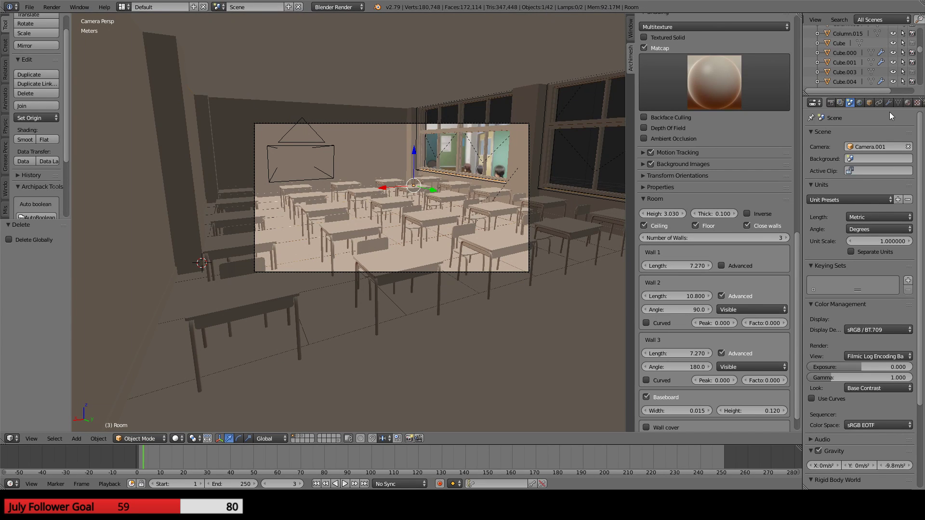
right_click(465, 123)
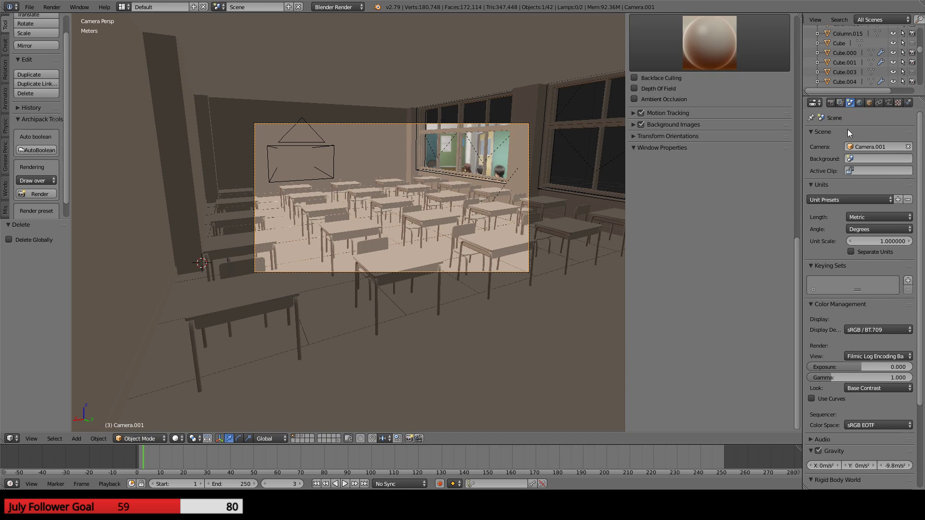
click(888, 103)
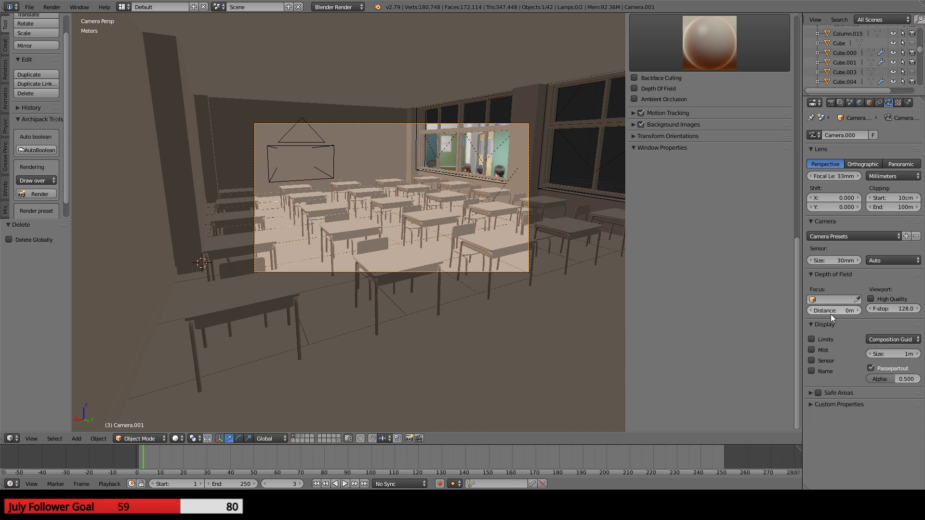
drag(833, 260, 380, 270)
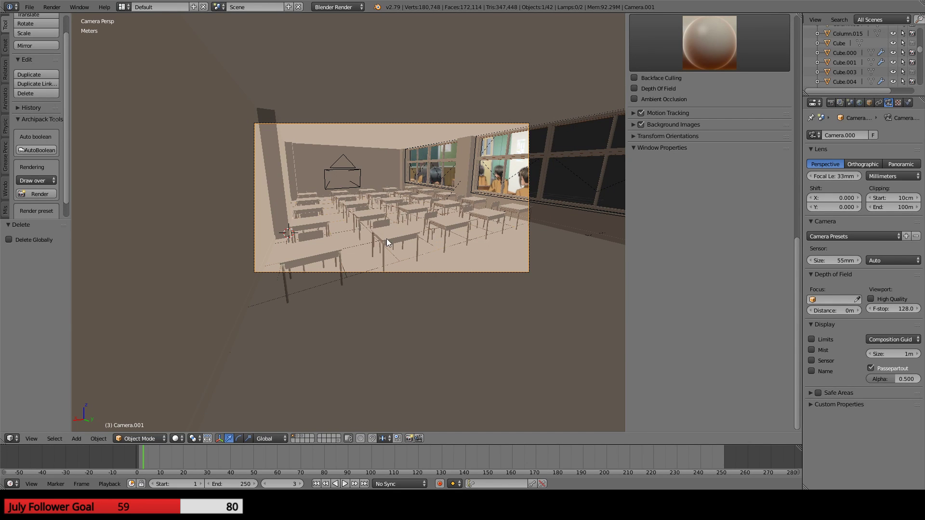
mouse_move(839, 260)
mouse_down()
mouse_move(803, 260)
mouse_move(843, 260)
mouse_move(810, 260)
mouse_move(834, 261)
mouse_up()
- Fly Camera.001 to the front of the classroom, facing the rear wall straight down the aisle between the desk rows
scroll(499, 236, up, 3)
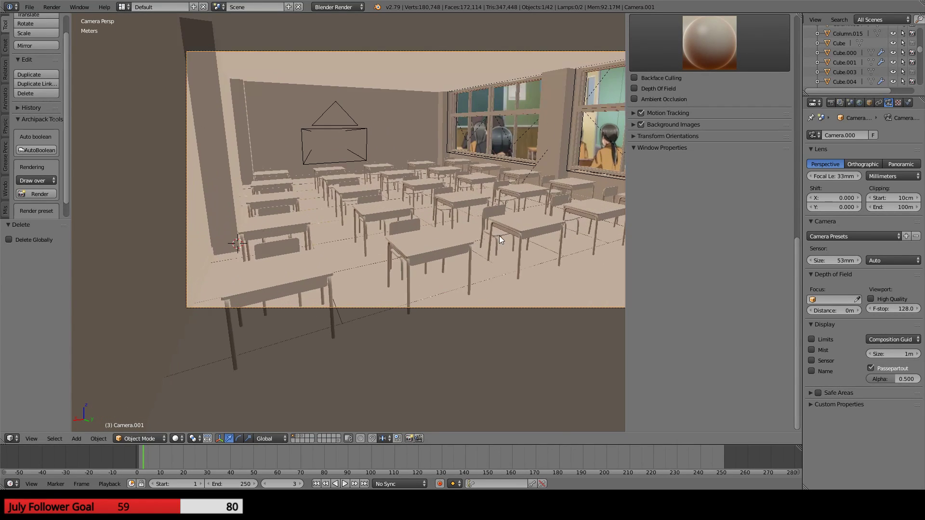
shift+middle_drag(507, 238, 414, 276)
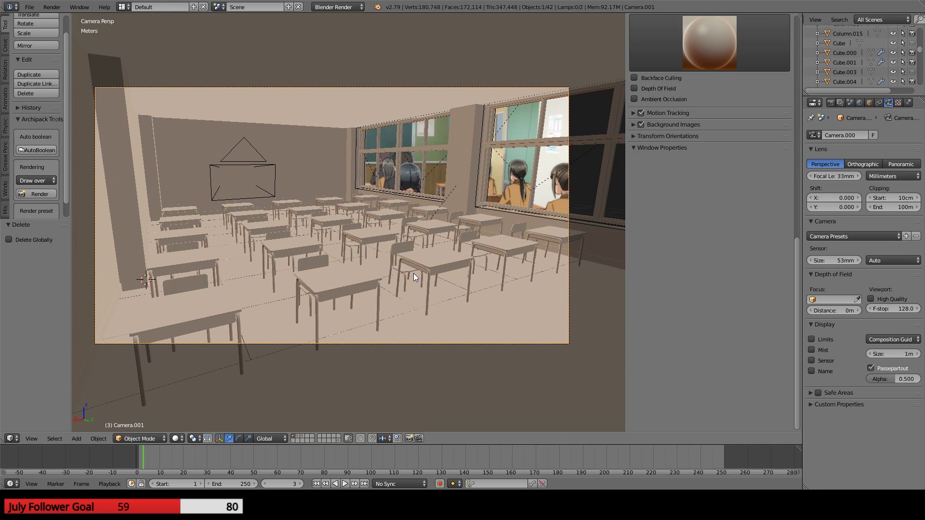
key(shift+f)
key(w)
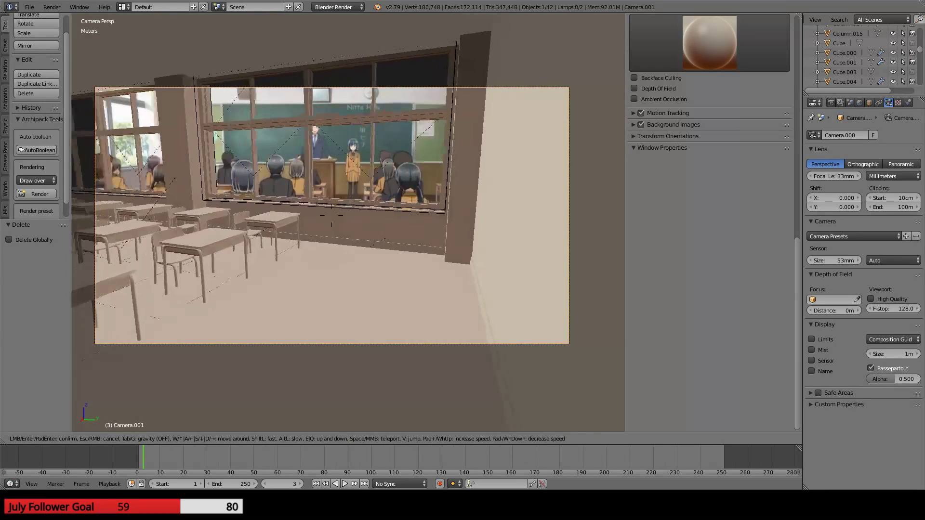
key(s)
key(w)
key(d)
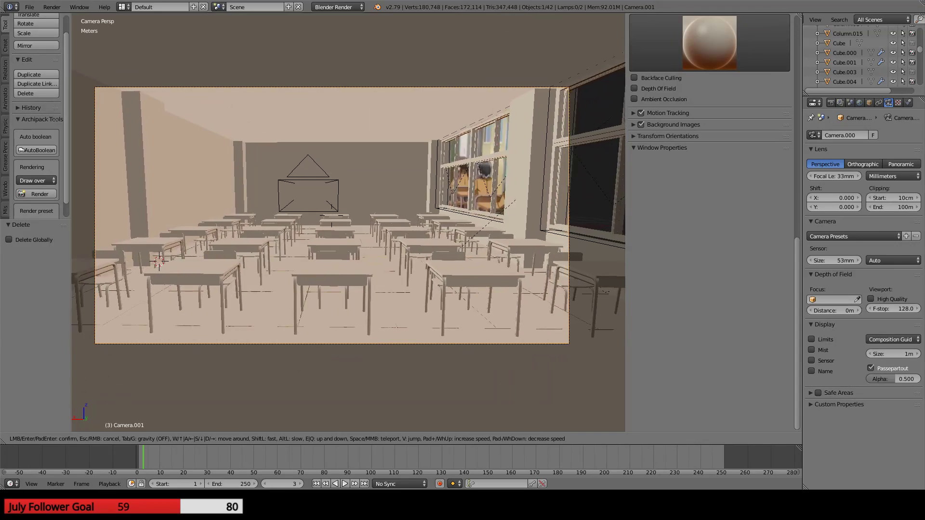
key(d)
key(a)
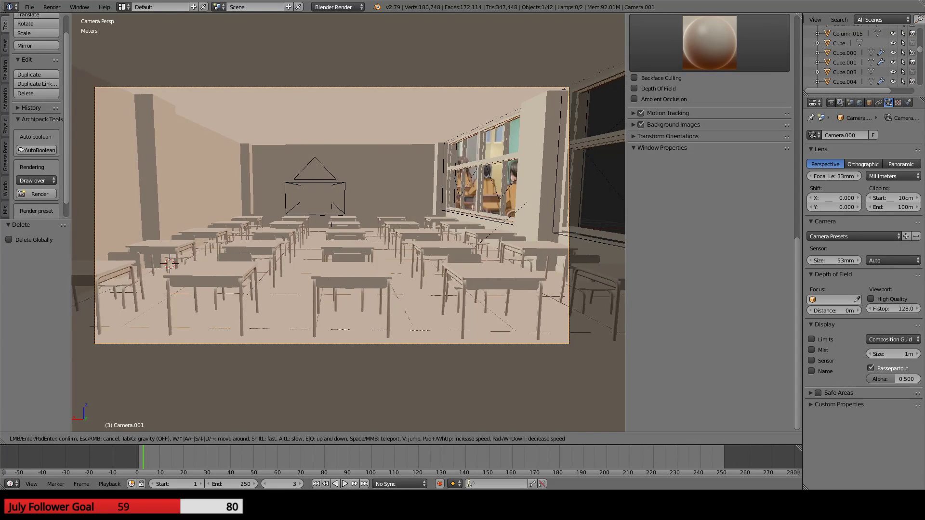
key(d)
key(a)
key(d)
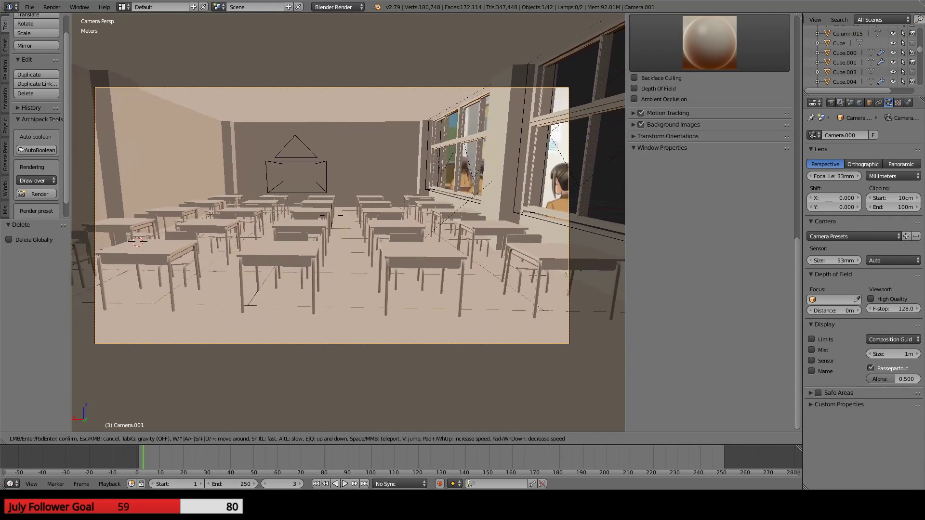
key(a)
click(348, 222)
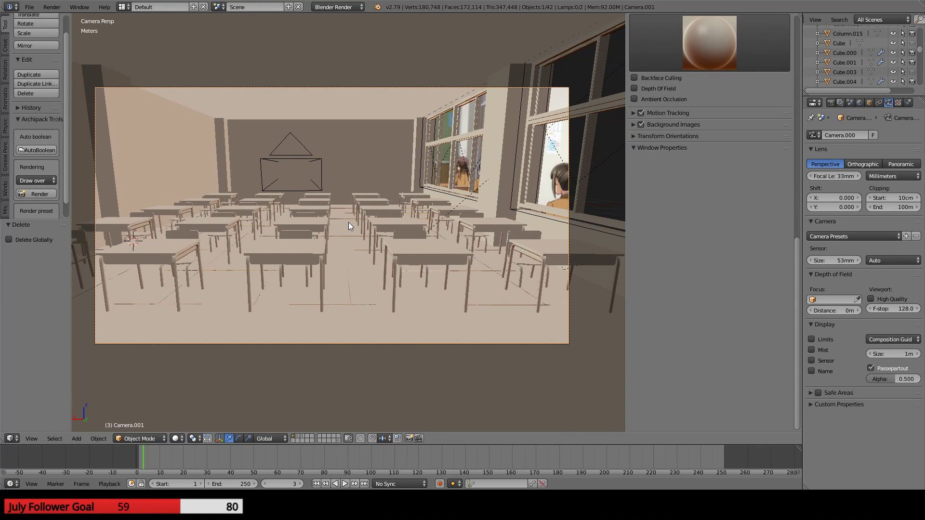
- Render the classroom from Camera.001, examine the whole image and close the render
key(F12)
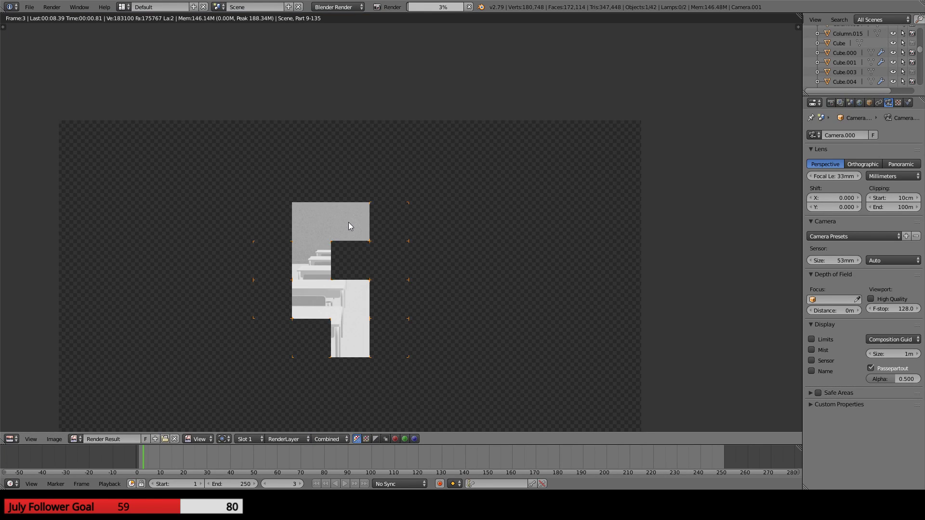
middle_drag(352, 225, 365, 211)
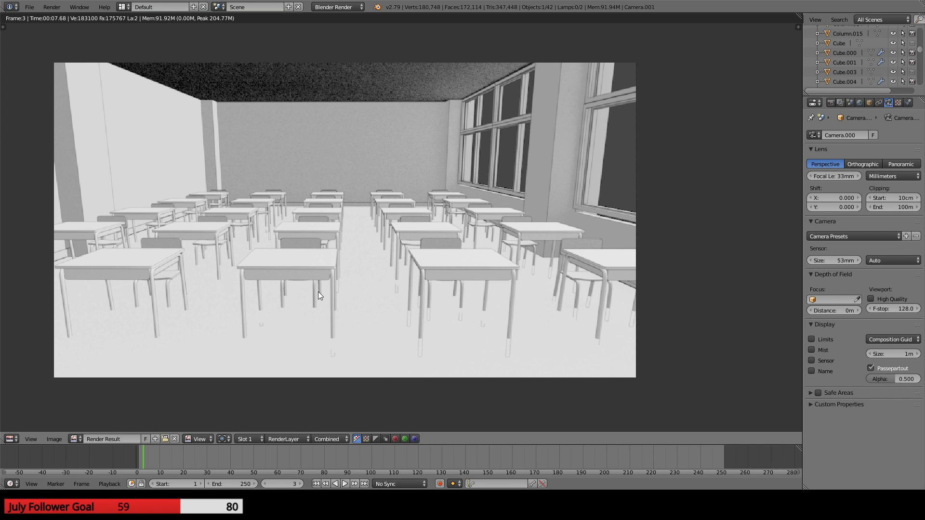
key(Escape)
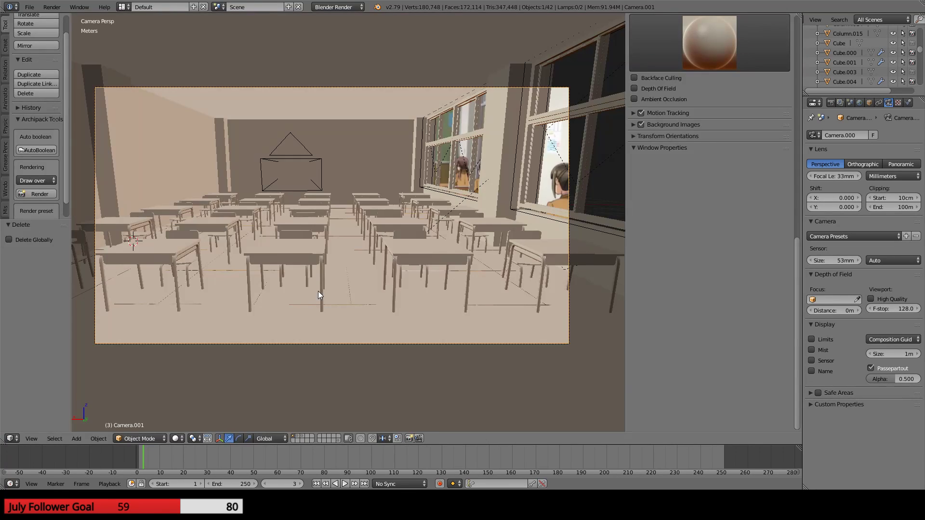
- Select the original camera at the rear wall and set the scene's active camera to Camera
middle_drag(318, 291, 466, 243)
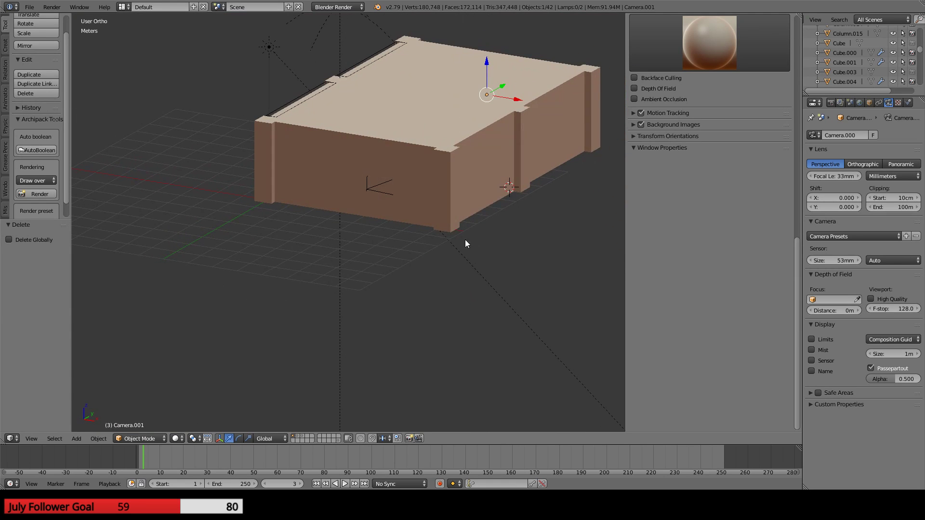
right_click(369, 189)
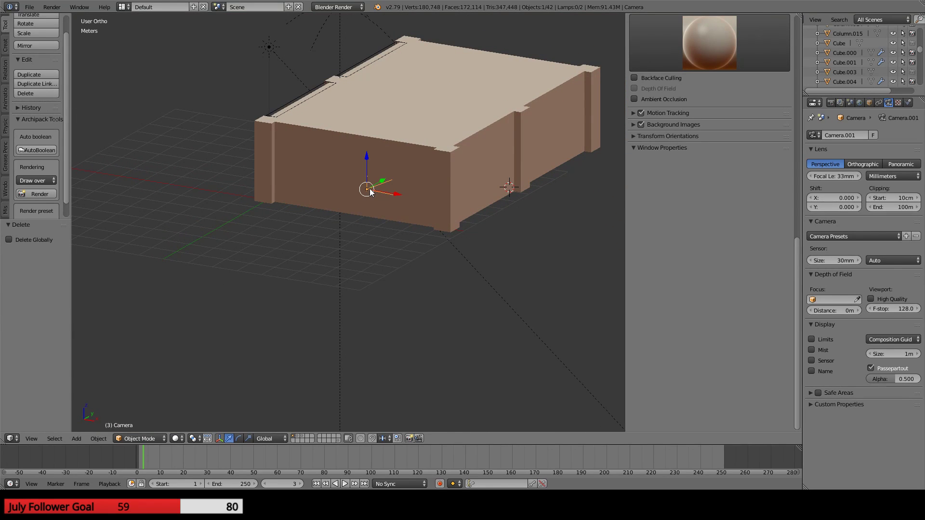
key(KP_0)
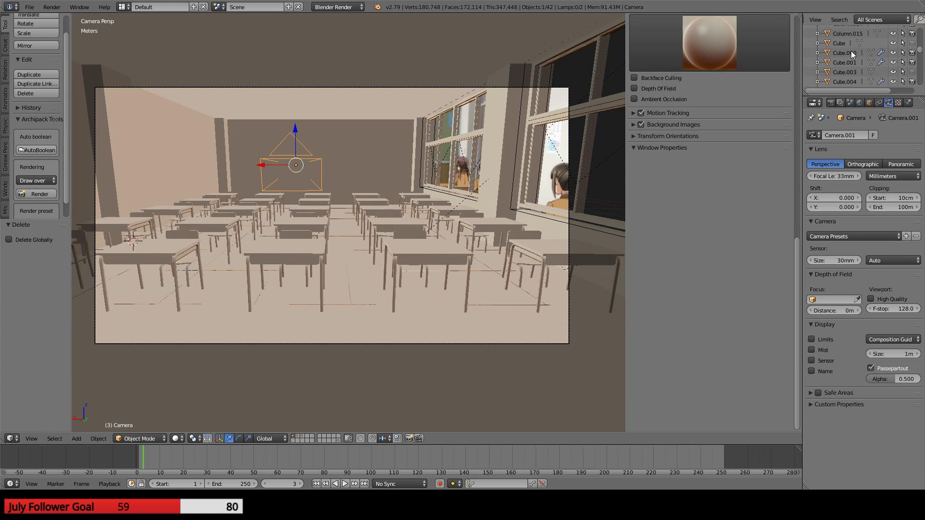
click(850, 103)
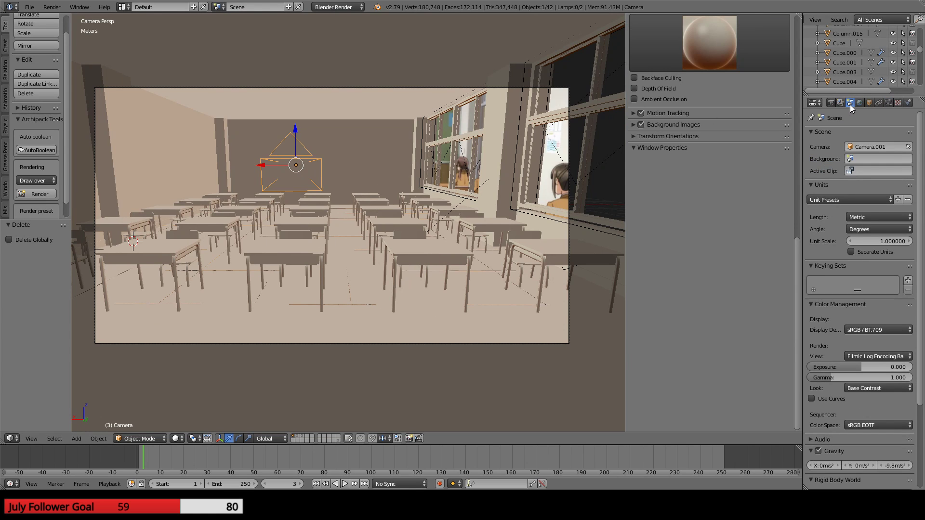
click(865, 147)
click(851, 160)
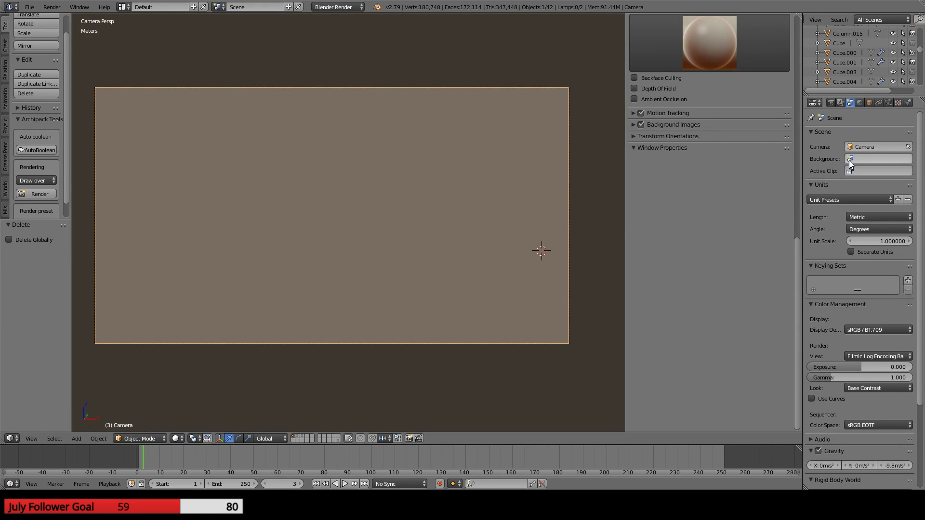
- Examine from outside the room where the original camera sits relative to the rear wall and the window side
scroll(397, 232, down, 5)
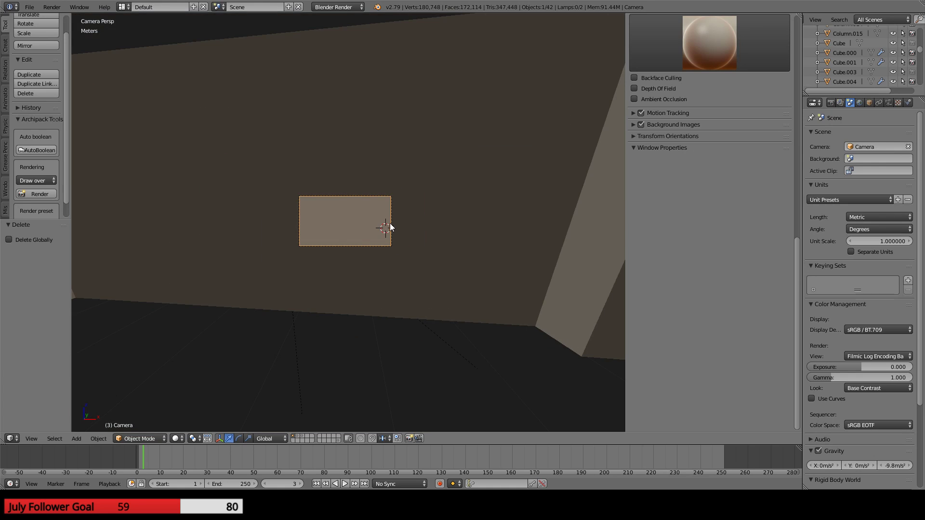
key(KP_0)
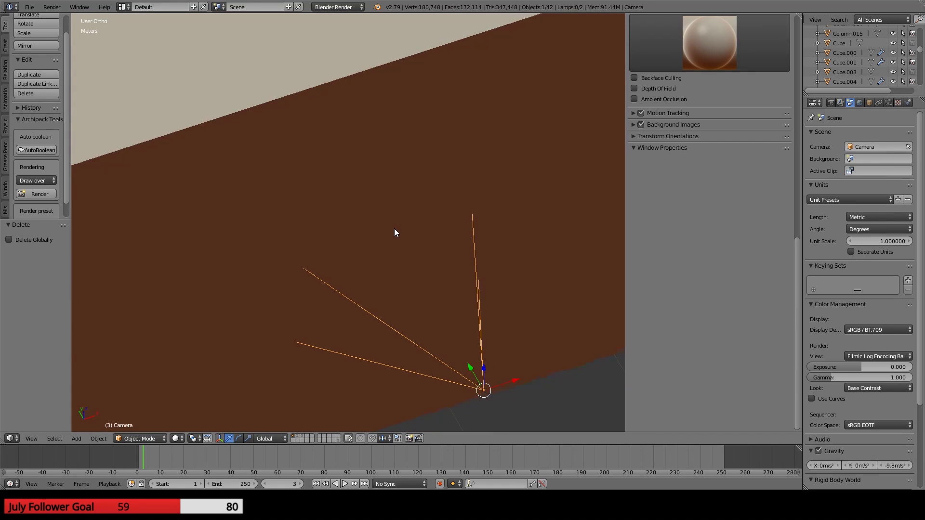
scroll(396, 219, down, 6)
scroll(122, 147, up, 1)
shift+middle_drag(121, 147, 314, 216)
scroll(382, 118, down, 6)
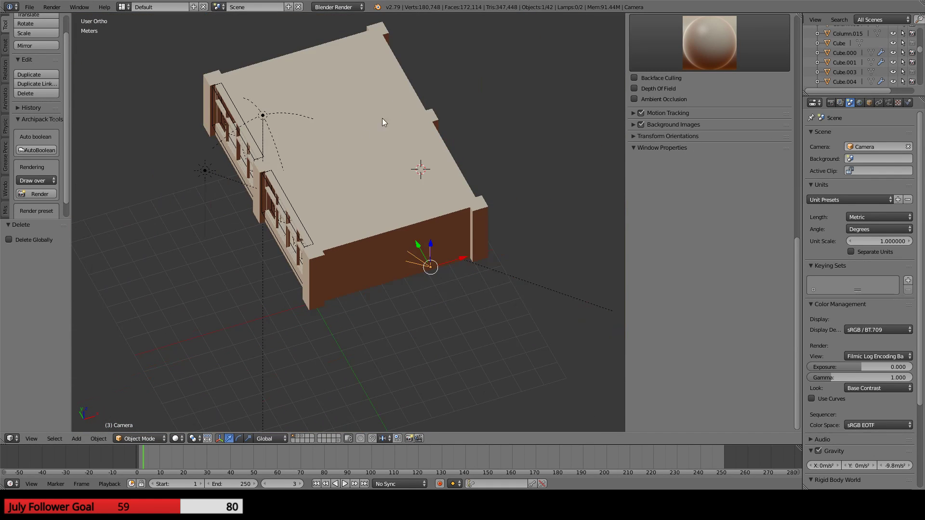
scroll(229, 160, up, 1)
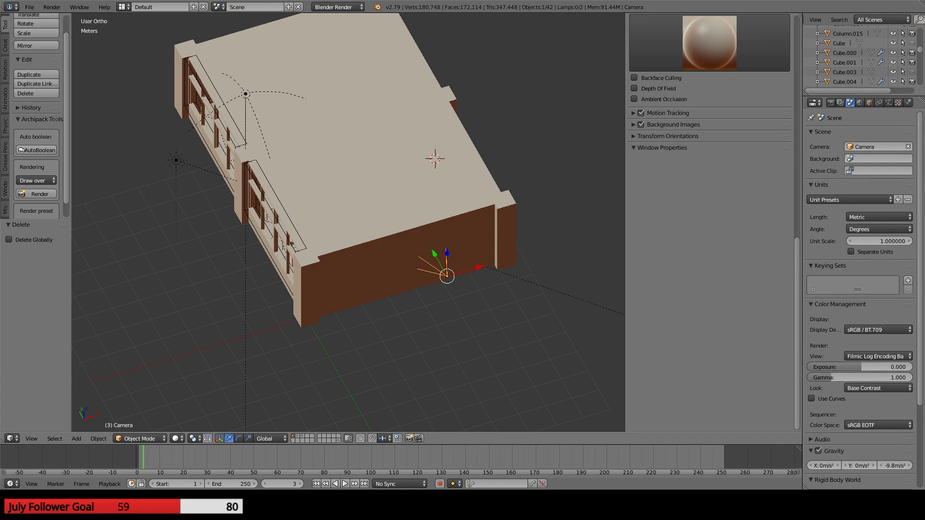
middle_drag(295, 245, 371, 221)
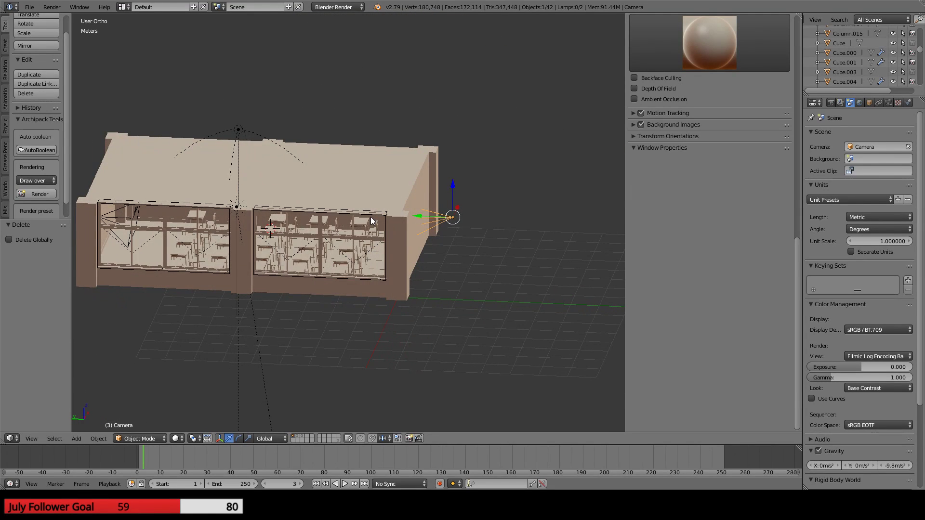
- Show the original camera's view in wireframe and compare the foreground chair's back and frame with the reference image
key(KP_0)
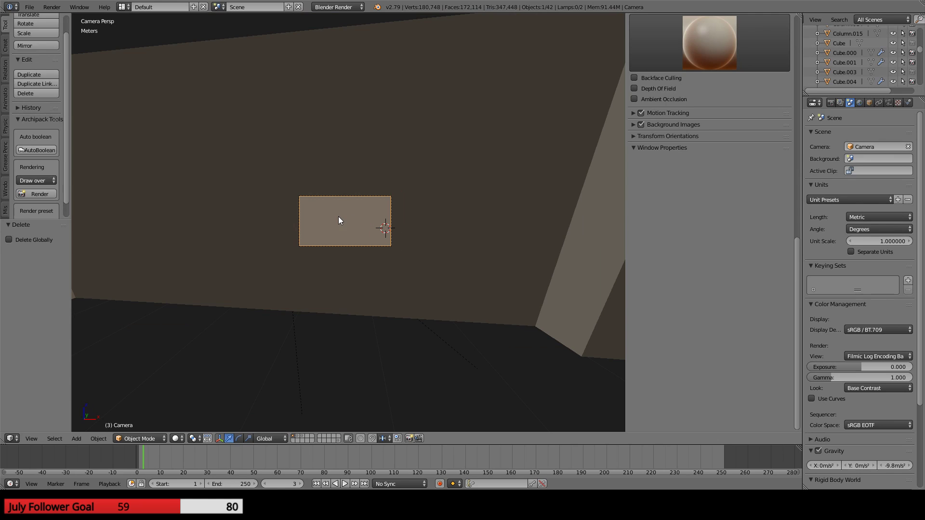
scroll(338, 219, up, 4)
key(z)
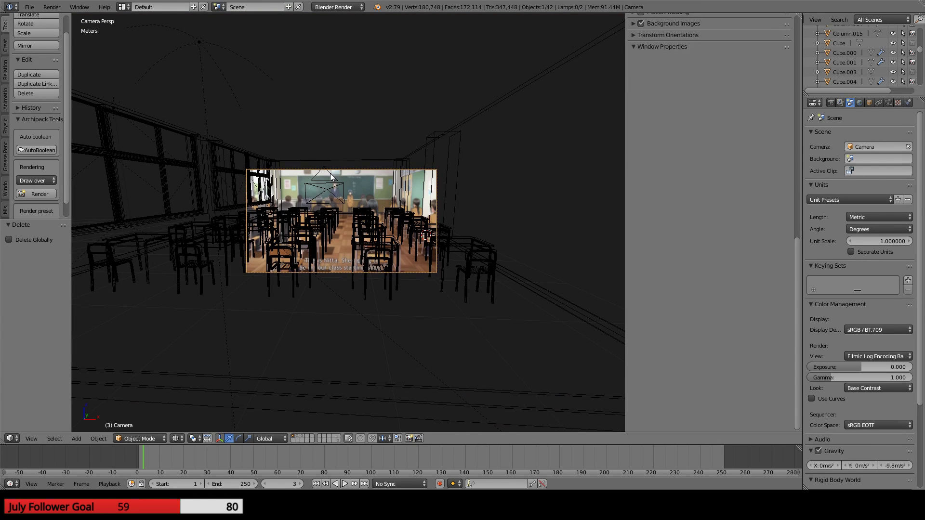
scroll(335, 192, up, 6)
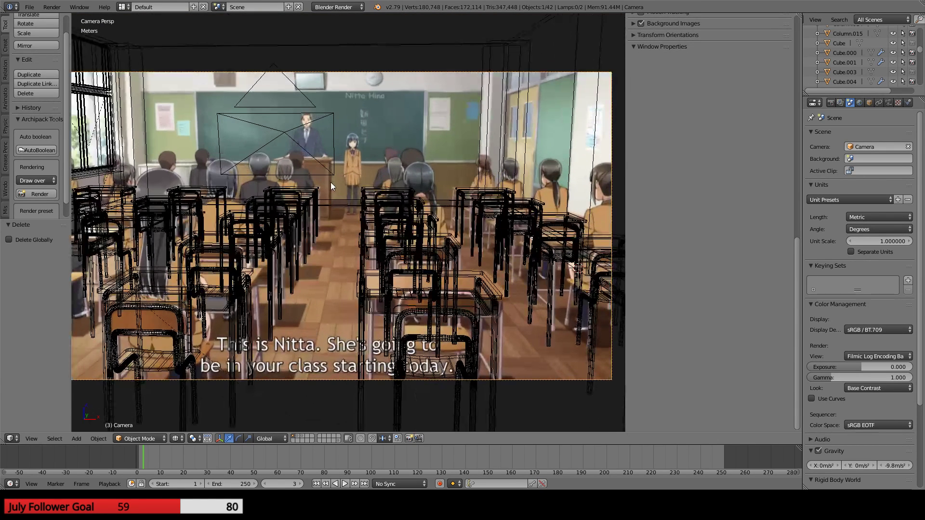
scroll(331, 182, up, 1)
shift+middle_drag(351, 296, 415, 184)
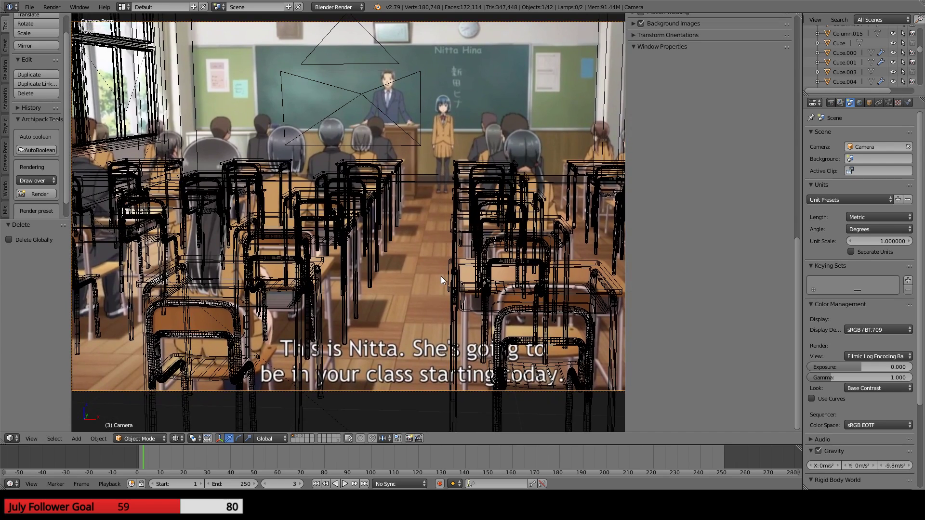
scroll(441, 276, up, 2)
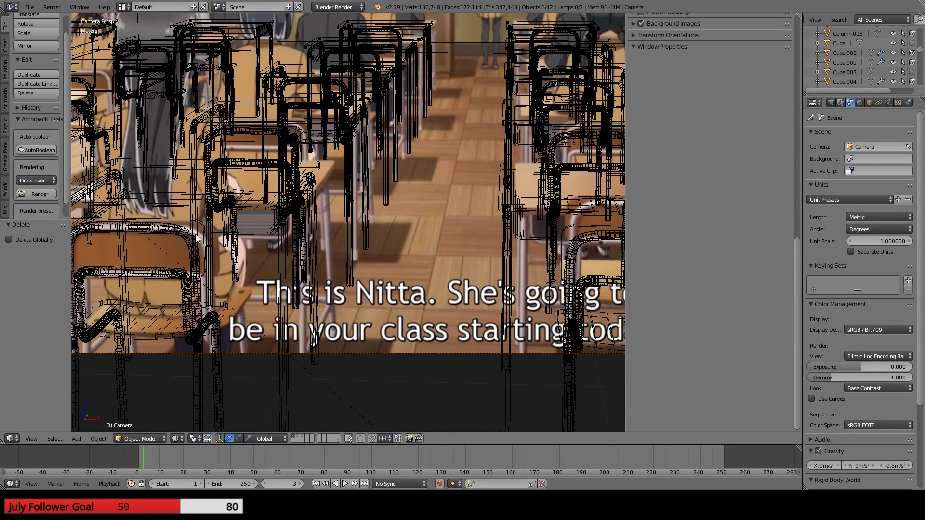
shift+middle_drag(180, 239, 346, 187)
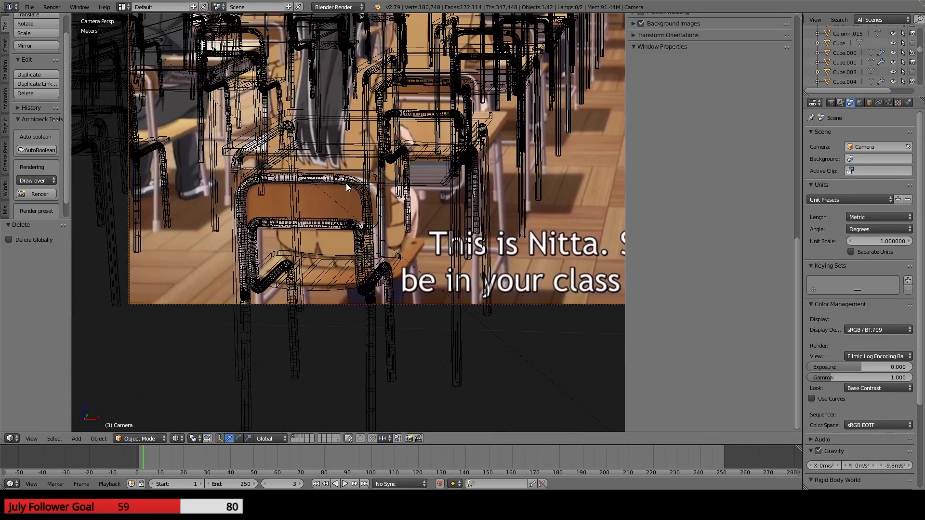
scroll(346, 187, up, 3)
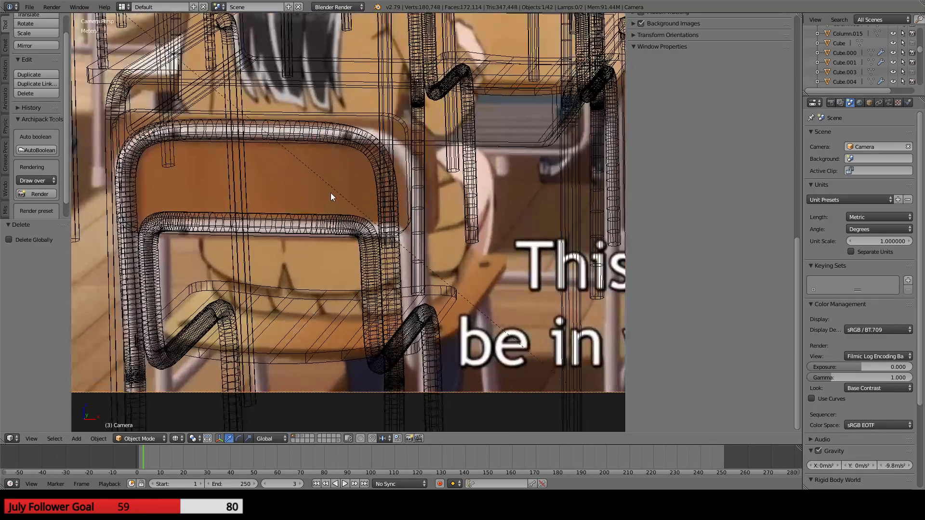
scroll(333, 192, up, 4)
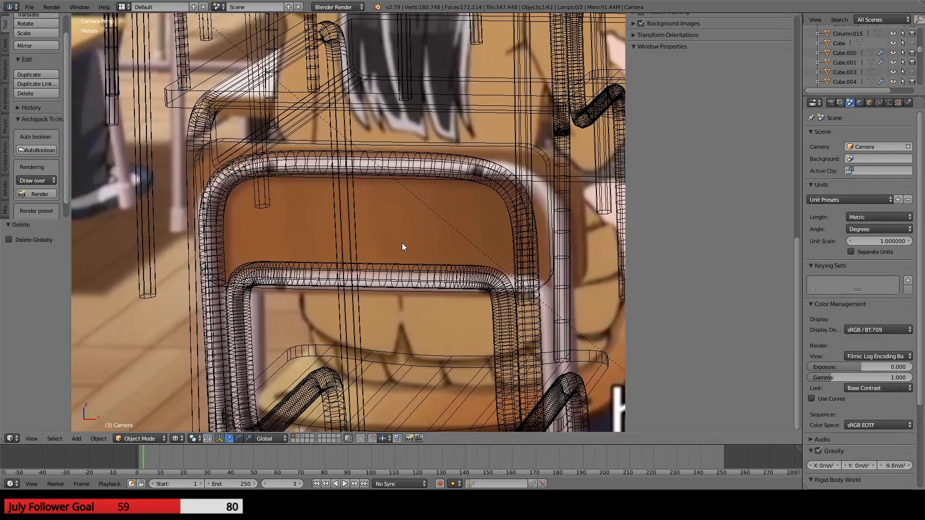
- Compare the wireframe desk rows, aisle, front wall and windows with the reference image through the camera
scroll(383, 217, down, 7)
shift+middle_drag(403, 159, 109, 210)
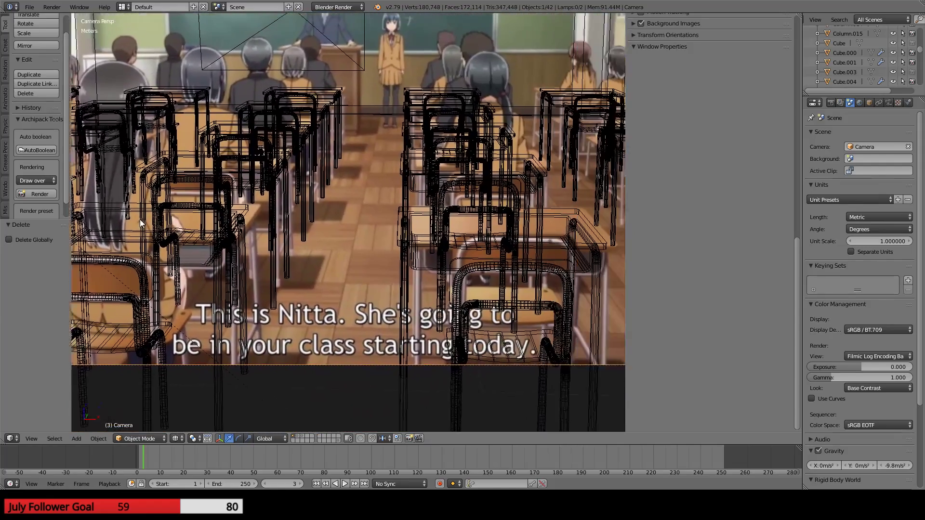
scroll(332, 221, up, 5)
shift+middle_drag(376, 190, 36, 289)
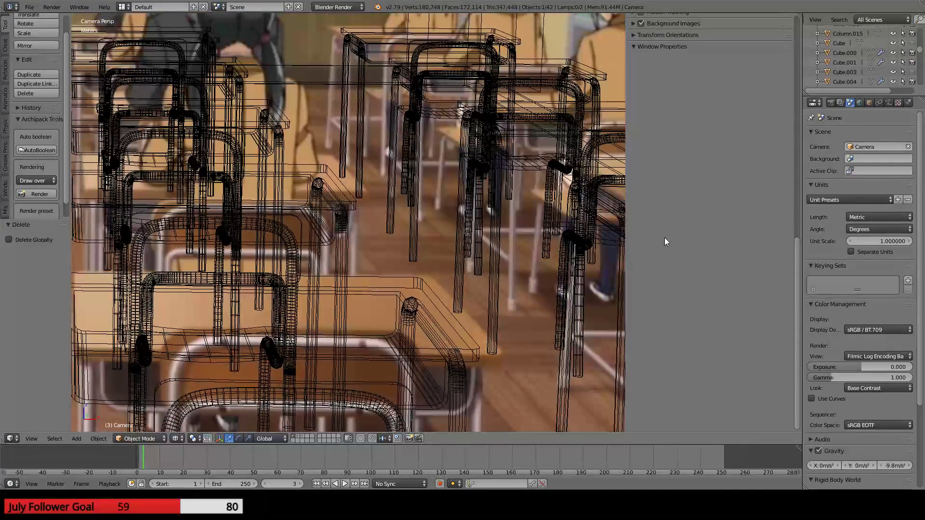
scroll(440, 219, down, 4)
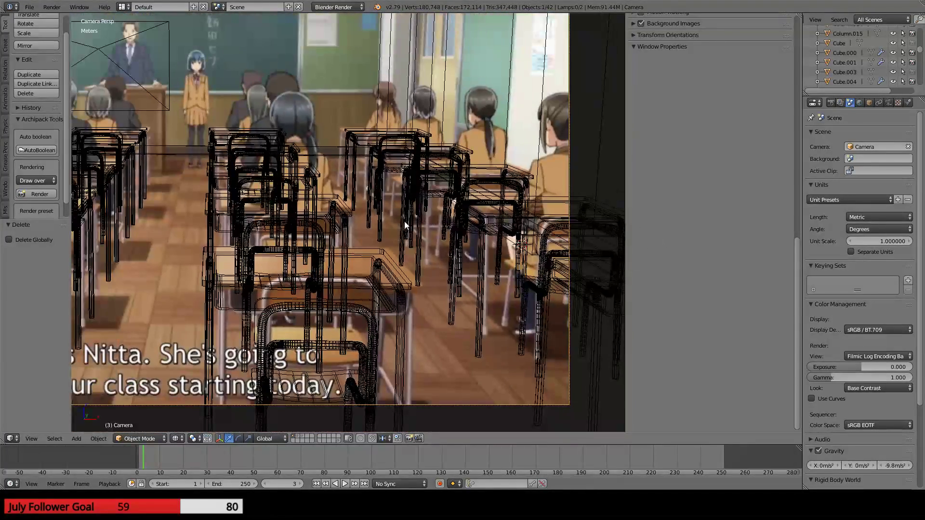
shift+middle_drag(405, 222, 544, 289)
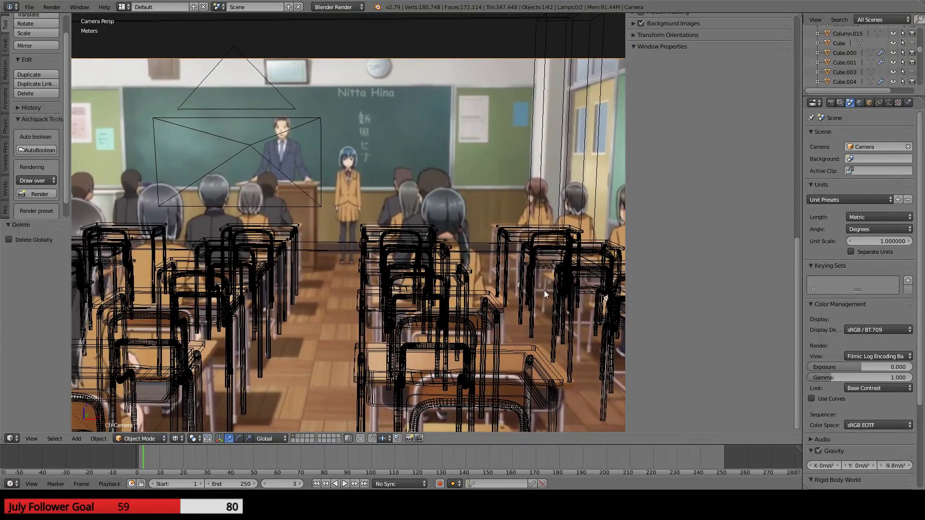
shift+middle_drag(359, 195, 96, 241)
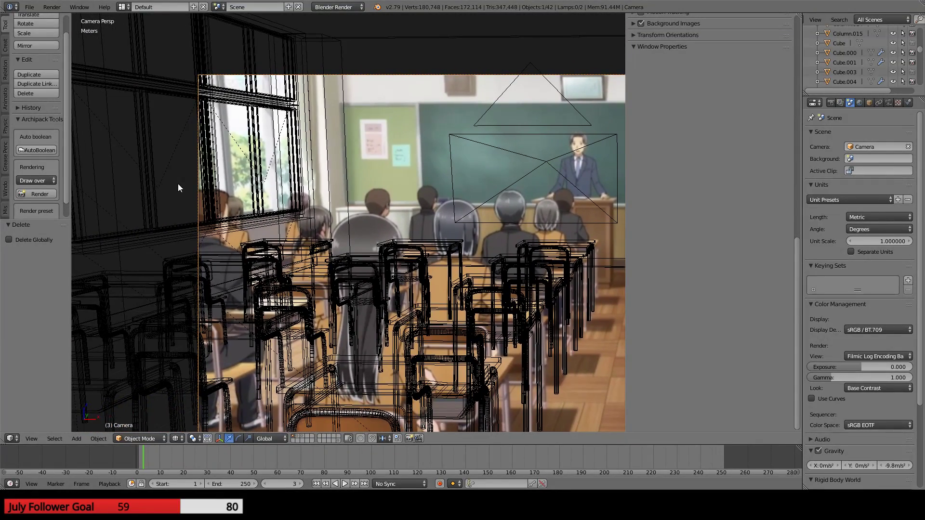
- Open the window-opening cube on the outer wall for mesh editing with face selection
middle_drag(178, 184, 326, 271)
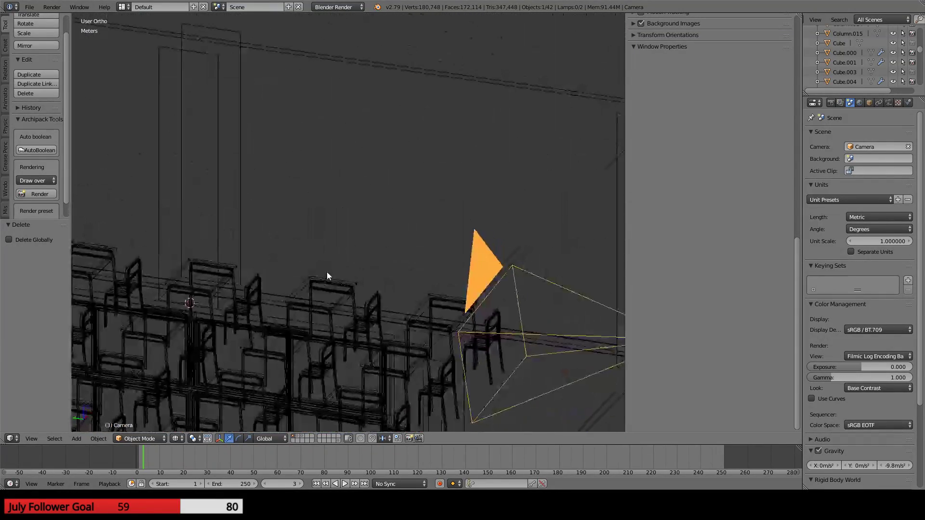
key(ctrl+KP_3)
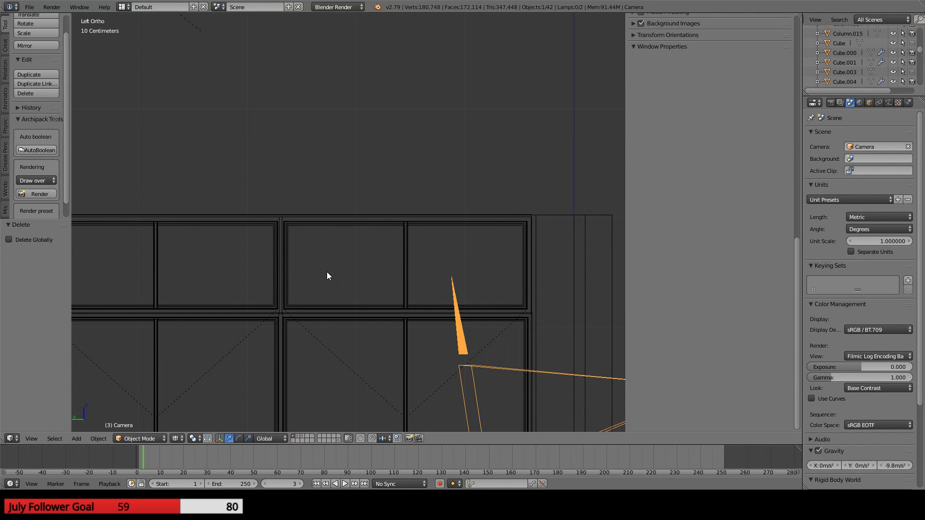
key(z)
shift+middle_drag(311, 279, 448, 66)
mouse_move(252, 205)
shift+middle_down()
mouse_move(478, 316)
mouse_move(332, 314)
mouse_move(514, 236)
mouse_move(294, 288)
shift+middle_up()
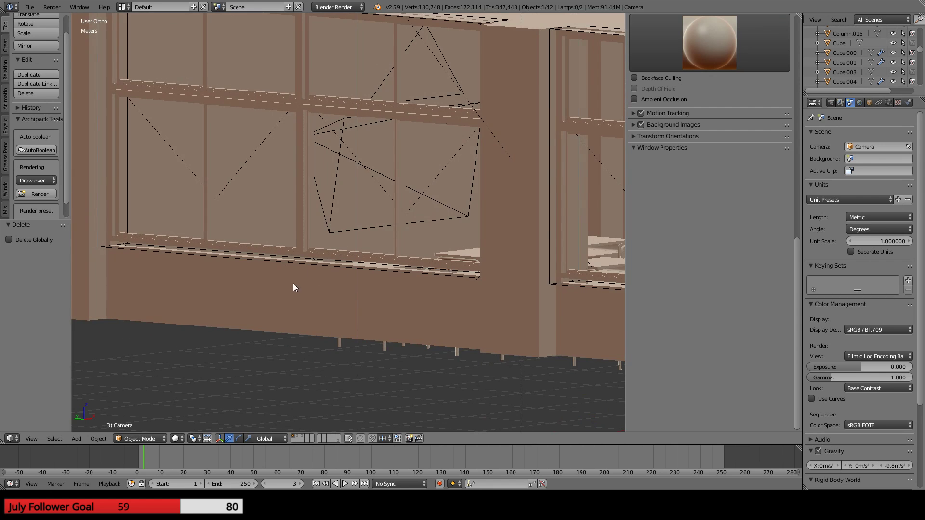
scroll(293, 287, up, 4)
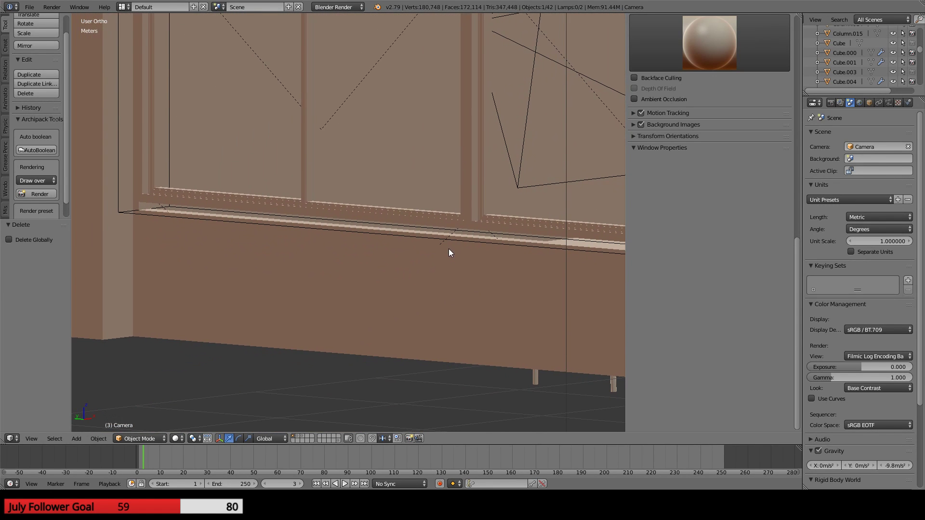
right_click(393, 240)
shift+middle_drag(208, 138, 216, 167)
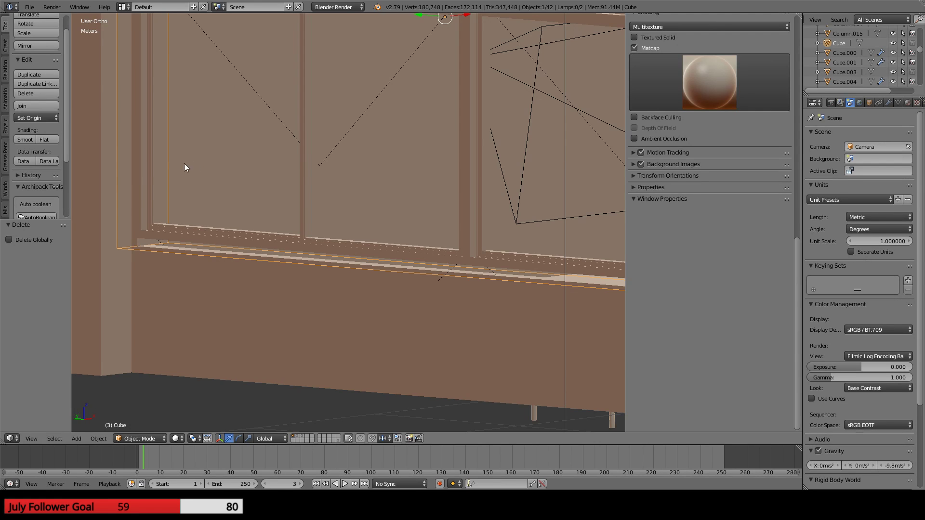
key(Tab)
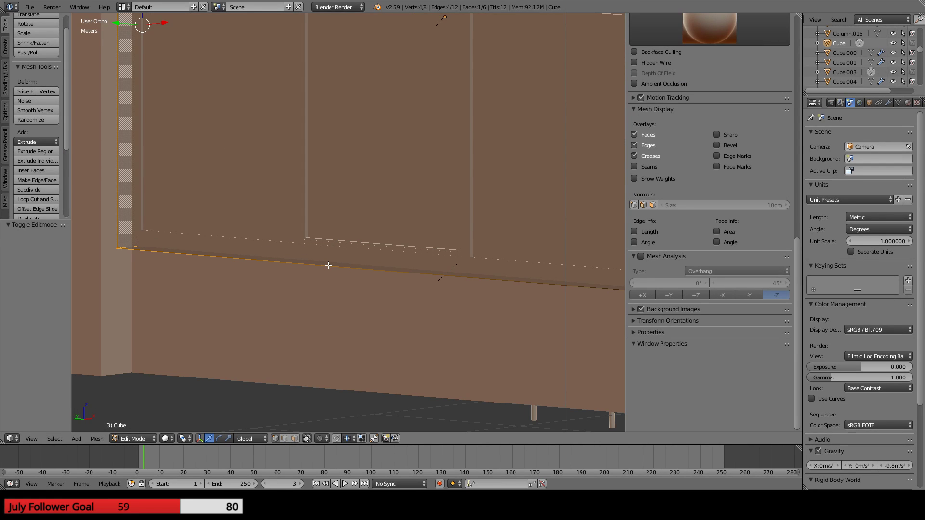
key(ctrl+Tab)
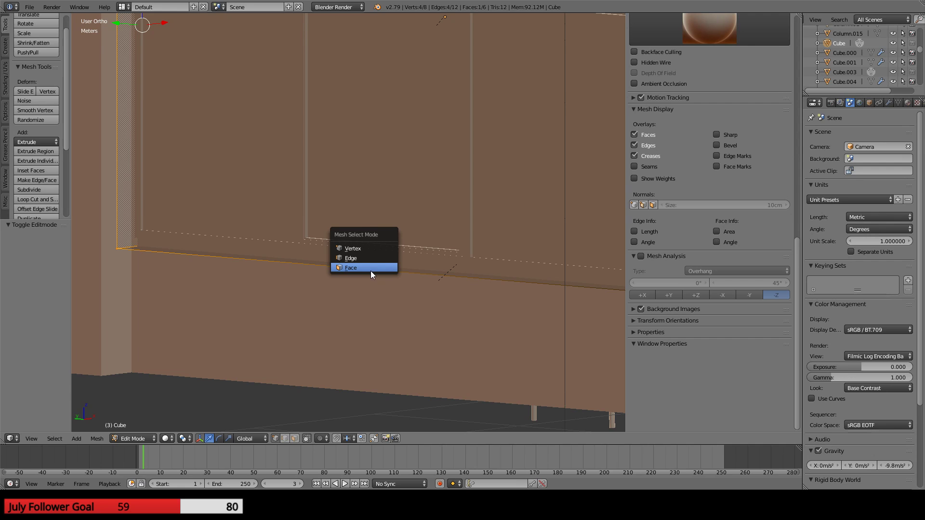
click(361, 268)
- Raise the opening cube's bottom face about 5.15 cm along Z toward the lower window frame
key(z)
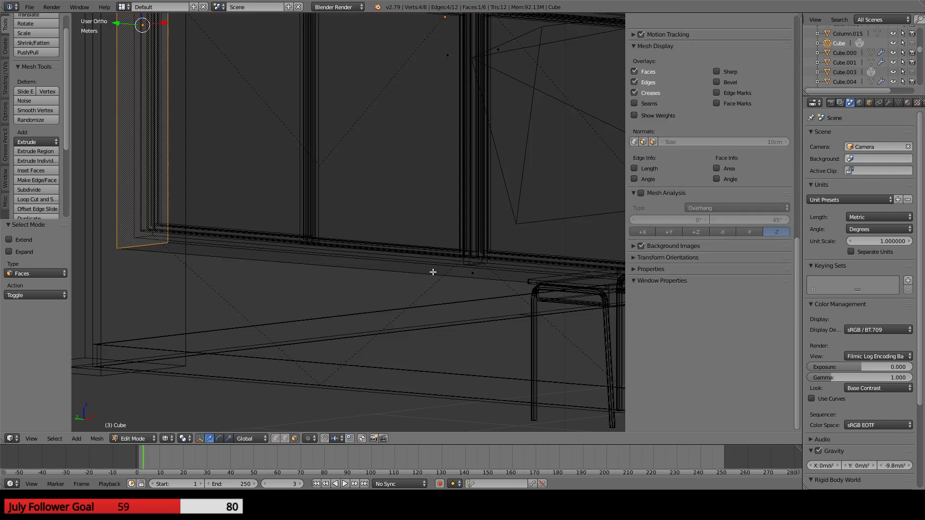
right_click(433, 271)
key(z)
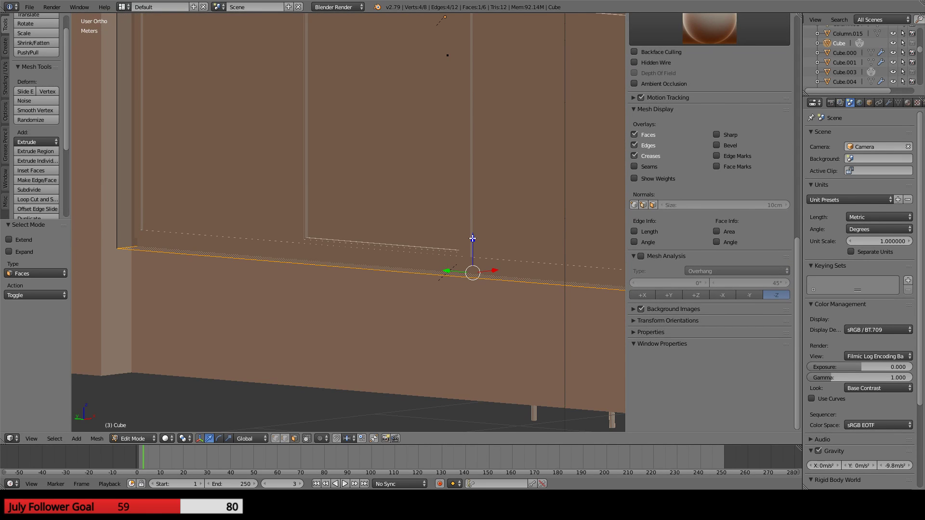
key(g)
key(z)
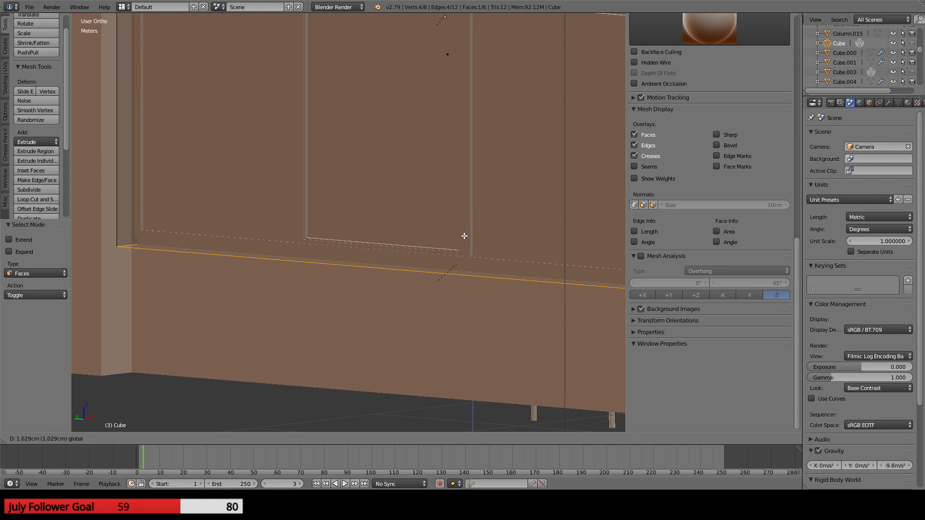
click(453, 227)
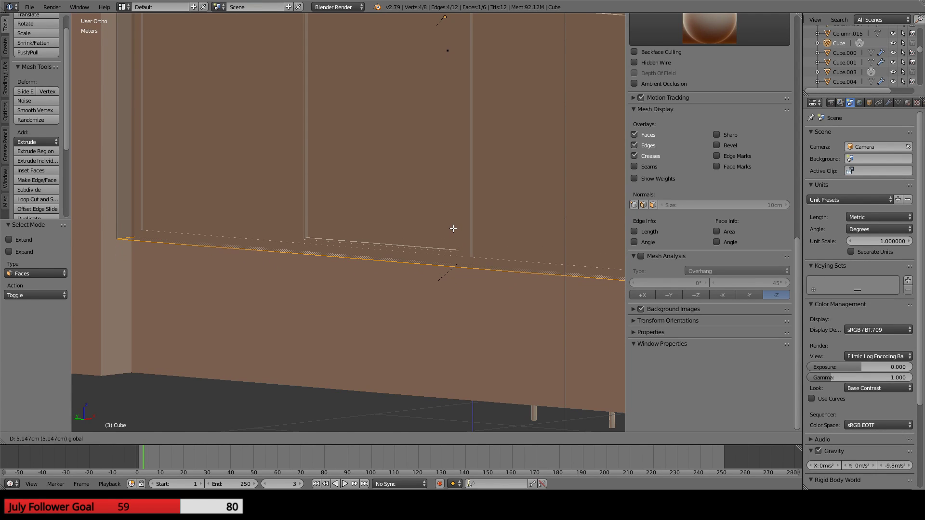
- Examine the opening's bottom edge against the window frame and desks from the side and from inside the room
key(z)
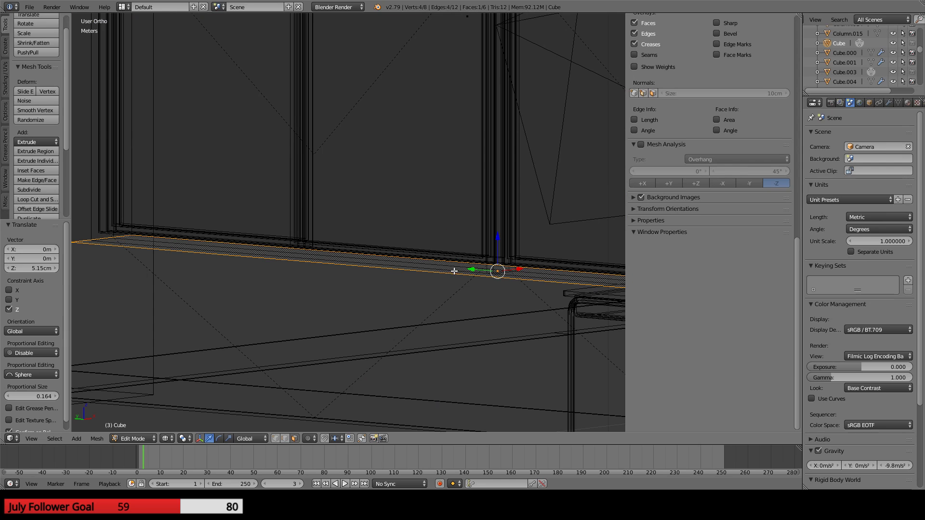
key(ctrl+KP_3)
shift+middle_drag(409, 266, 595, 271)
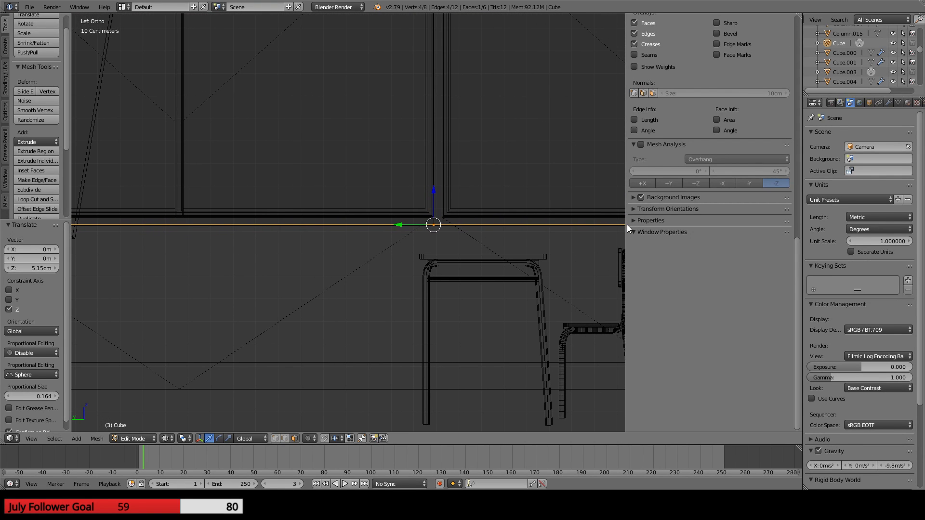
mouse_move(219, 270)
middle_down()
mouse_move(365, 199)
mouse_move(334, 200)
mouse_move(259, 238)
middle_up()
key(z)
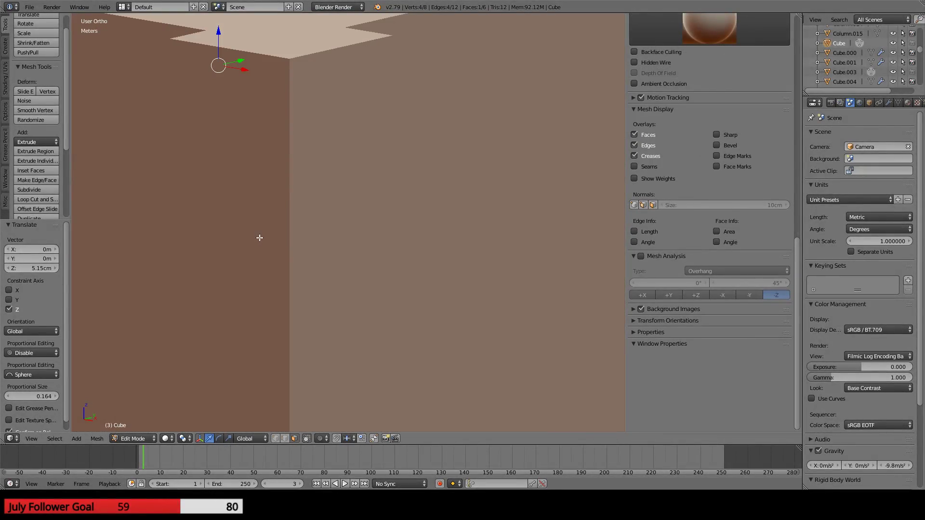
key(KP_5)
scroll(283, 202, down, 4)
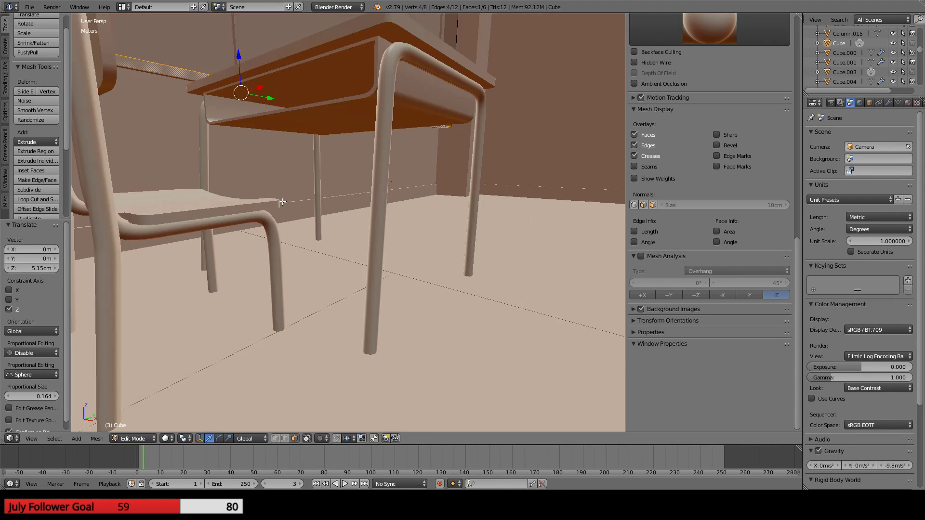
scroll(285, 202, up, 3)
middle_drag(285, 202, 252, 221)
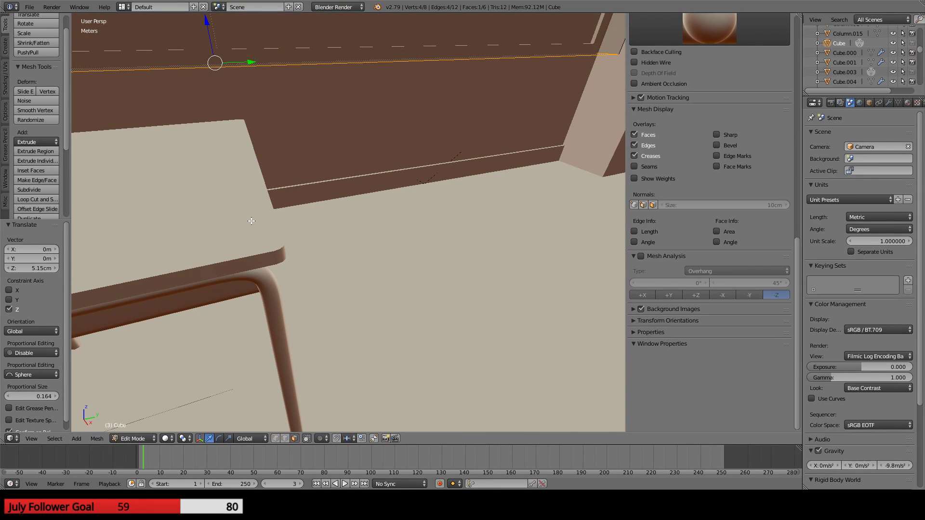
key(ctrl+KP_3)
scroll(268, 190, down, 5)
key(z)
scroll(335, 141, up, 1)
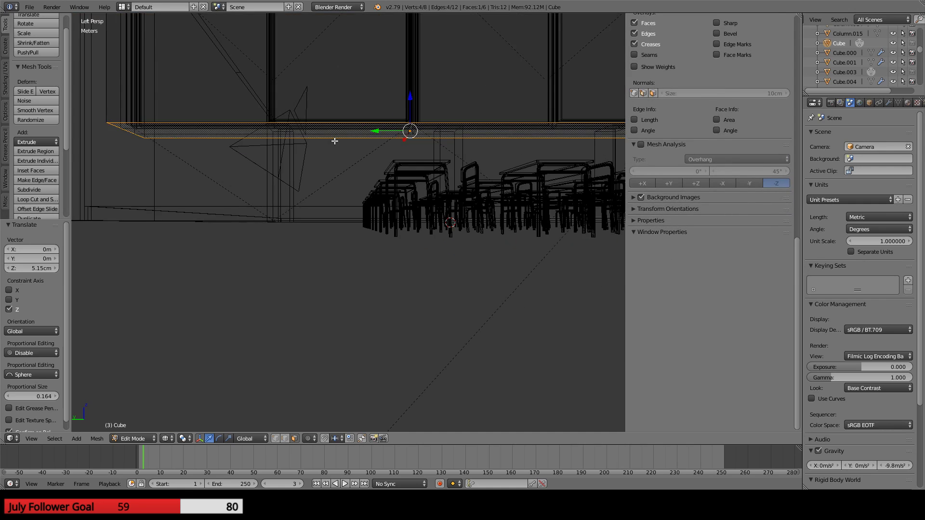
- Move the opening cube's end face next to the corner column about 3.56 cm outward along Y
key(KP_5)
shift+middle_drag(342, 111, 359, 273)
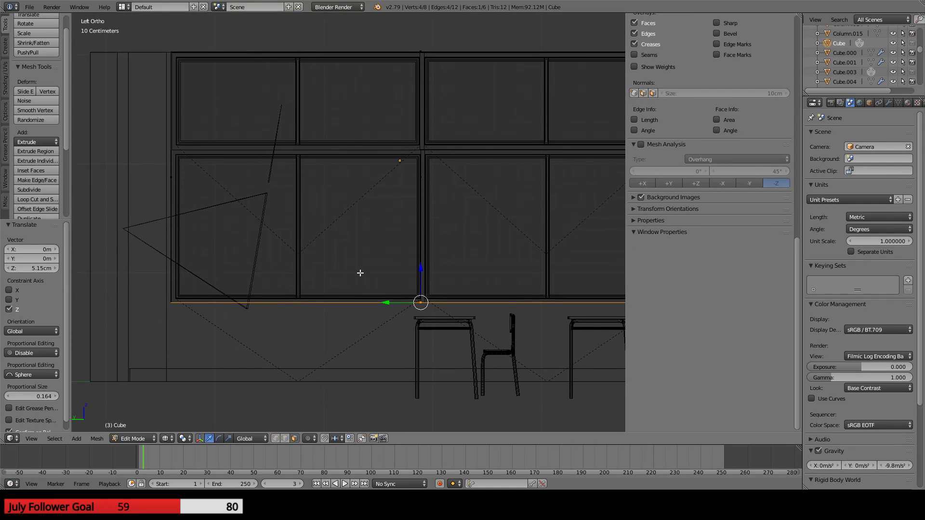
key(g)
click(160, 169)
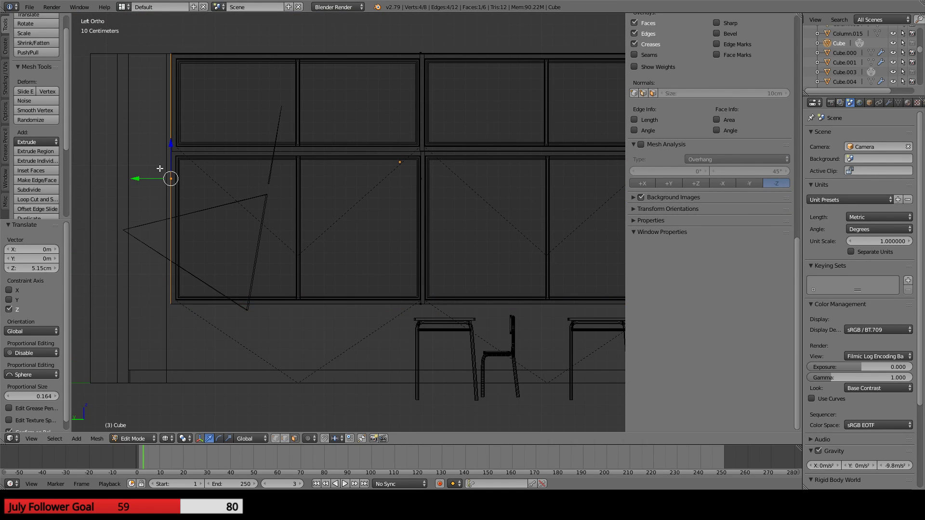
scroll(168, 180, up, 5)
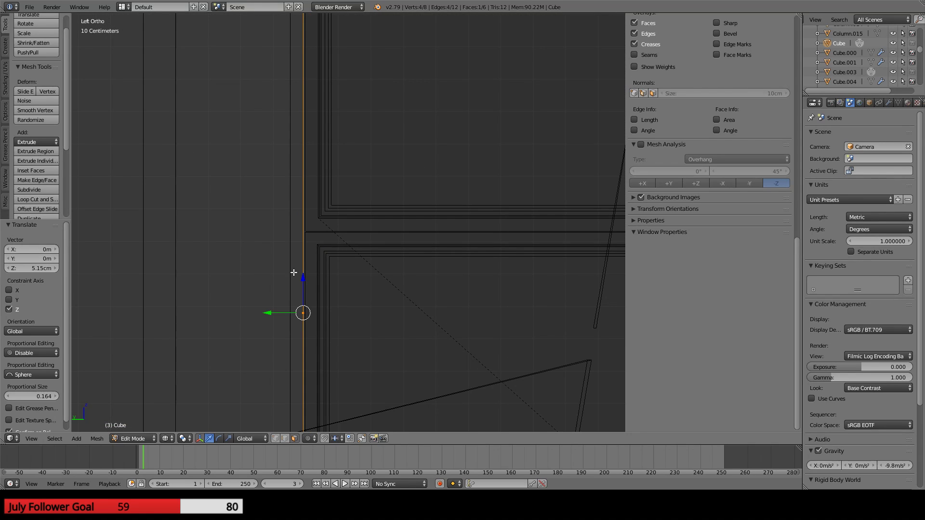
drag(266, 311, 254, 311)
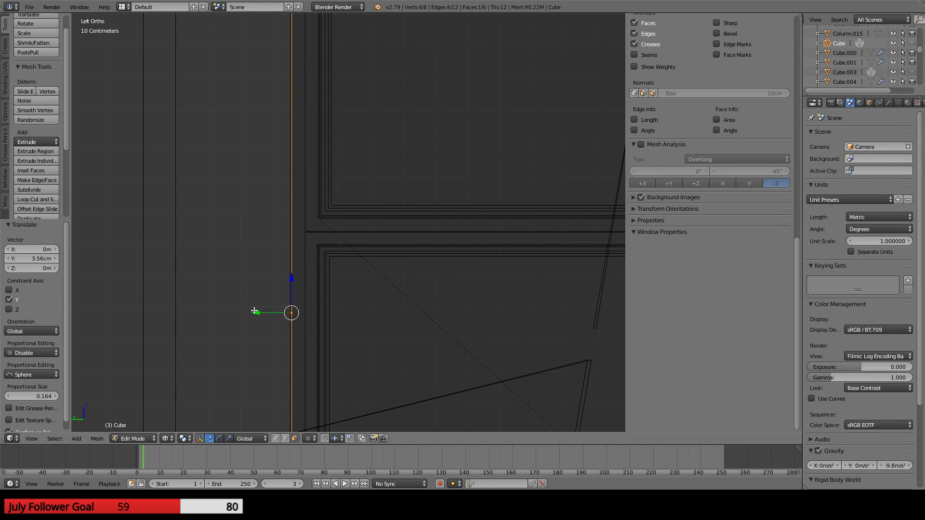
- Pull that end face inward about 32.9 cm, check the adjoining column's edge, and return the face about 28 cm outward along Y
scroll(311, 248, down, 4)
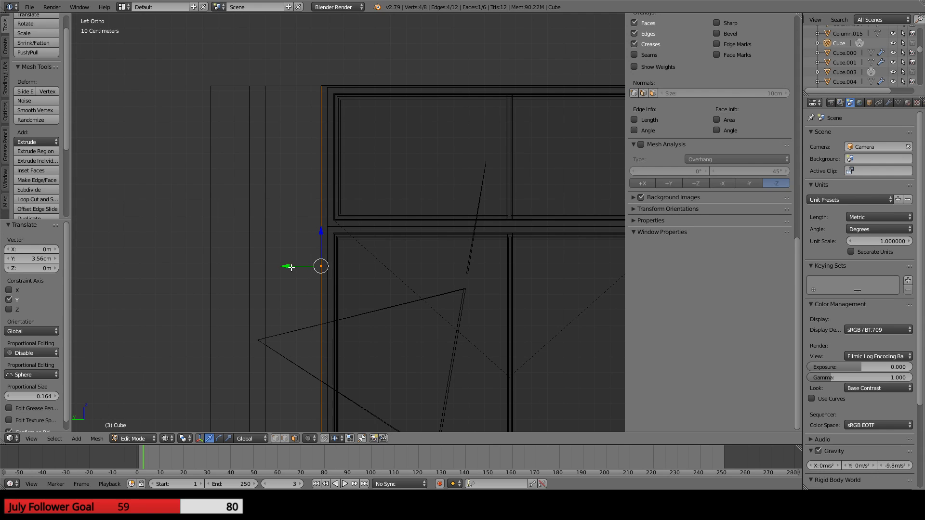
drag(289, 266, 323, 247)
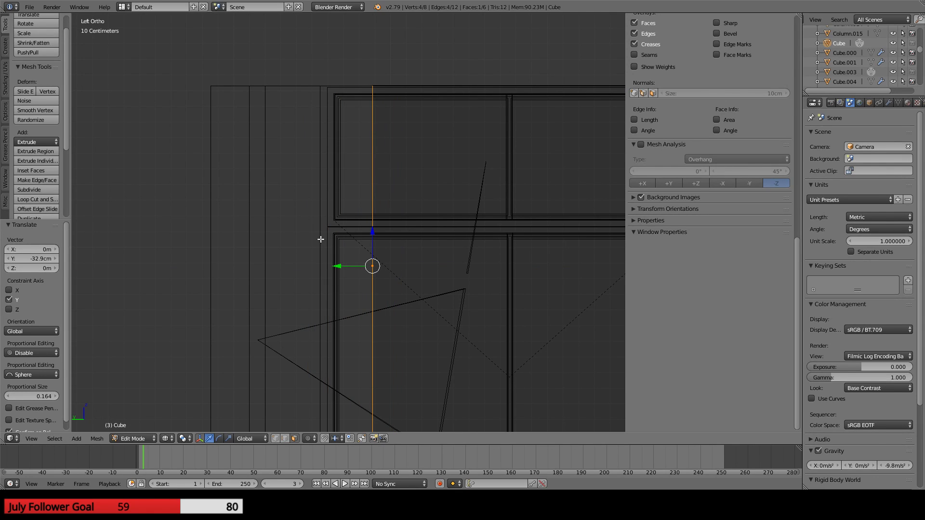
key(Tab)
right_click(320, 240)
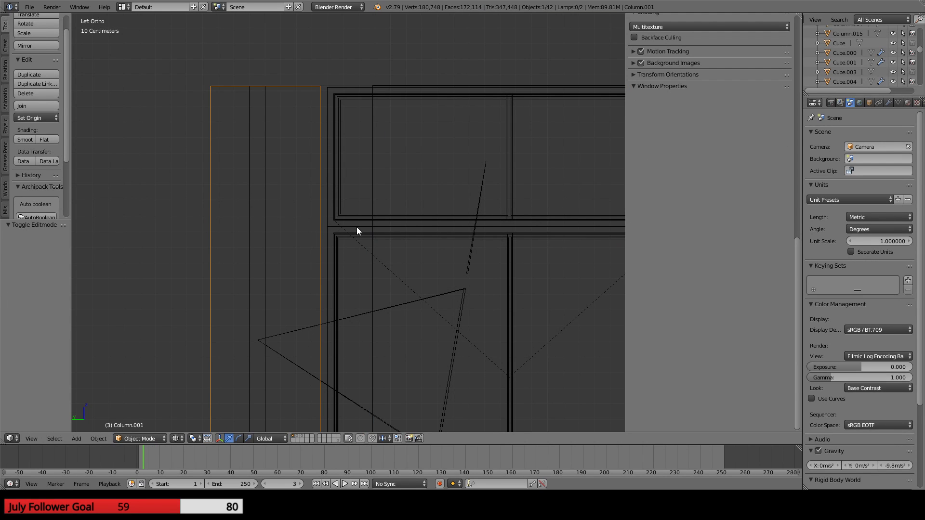
right_click(372, 227)
key(Tab)
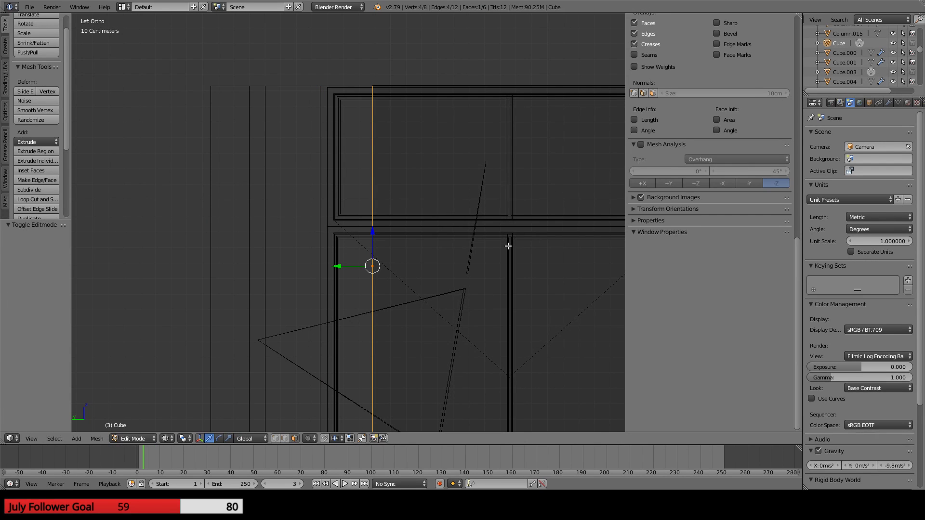
drag(333, 268, 291, 265)
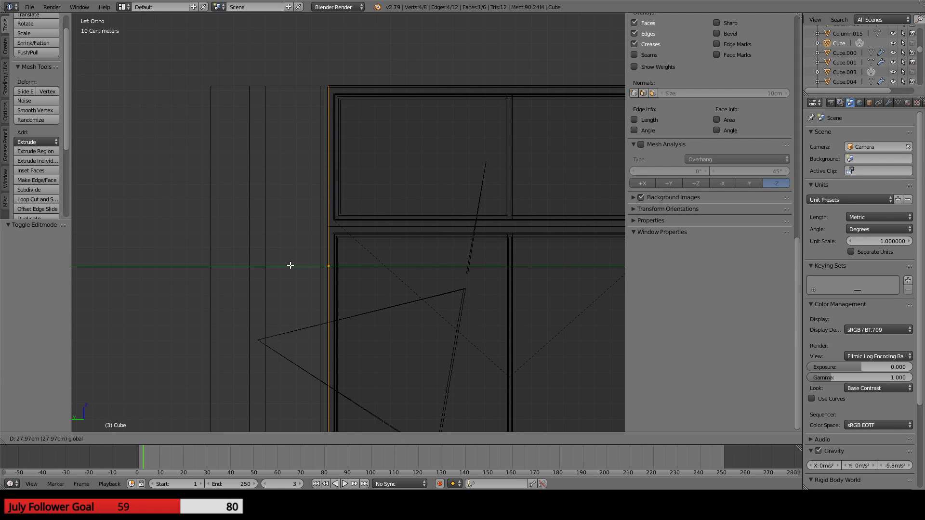
drag(290, 265, 290, 265)
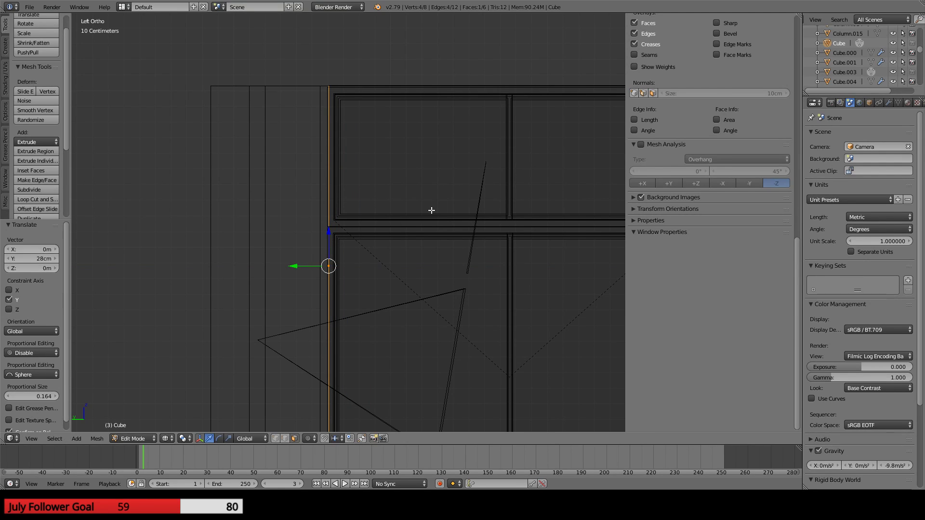
- Lower the opening cube's top face about 2.15 cm along Z toward the upper window frame
shift+middle_drag(486, 167, 338, 204)
right_click(533, 126)
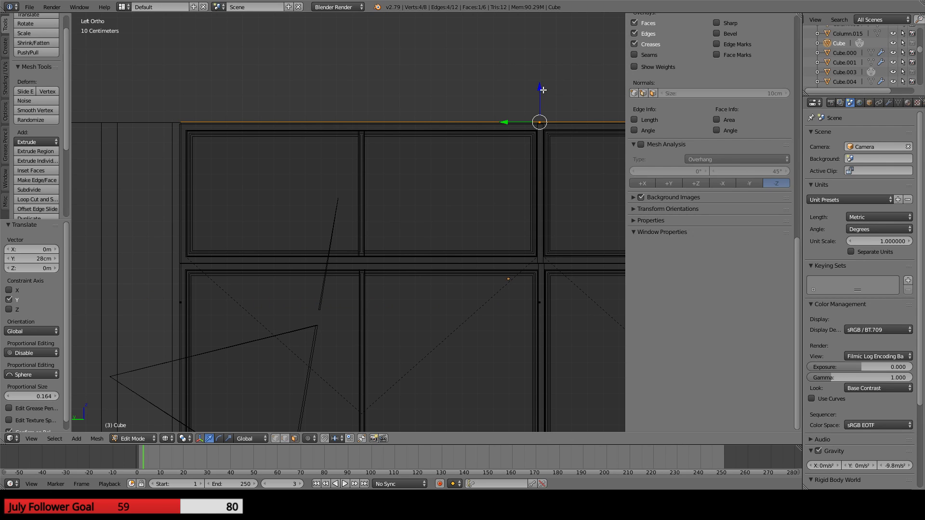
drag(541, 88, 541, 89)
- Move the cube's opposite end face about 2.77 cm outward along Y and leave mesh editing
shift+middle_drag(502, 236, 67, 247)
right_click(469, 316)
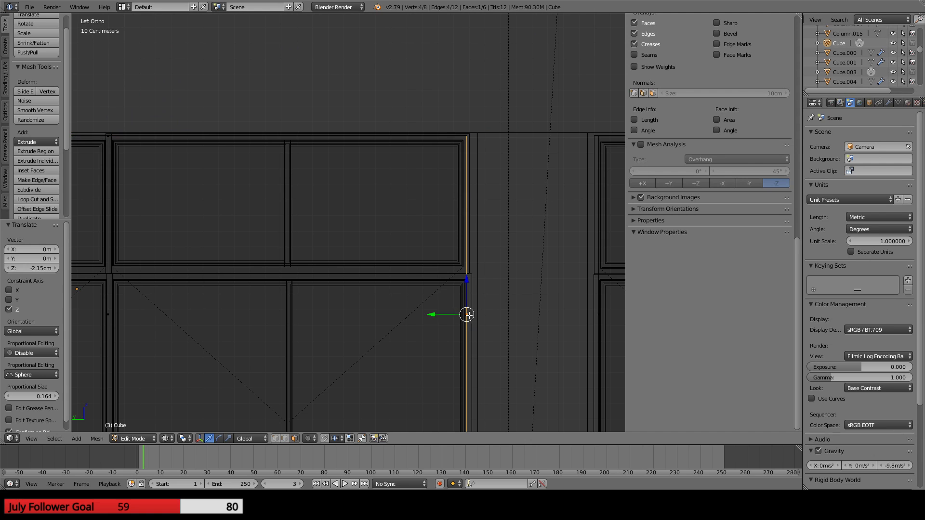
shift+middle_drag(458, 339, 406, 152)
drag(385, 129, 387, 129)
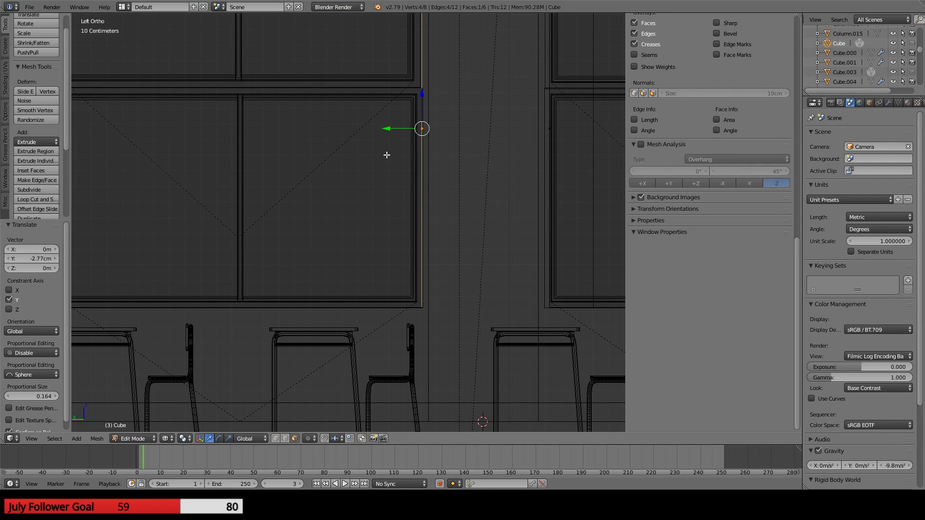
scroll(424, 199, down, 3)
middle_drag(423, 198, 390, 186)
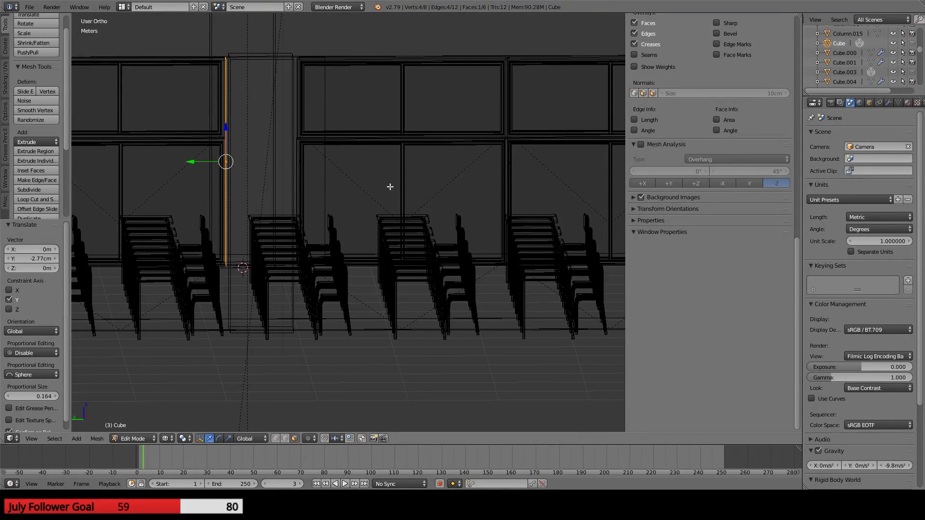
key(KP_3)
scroll(388, 186, up, 2)
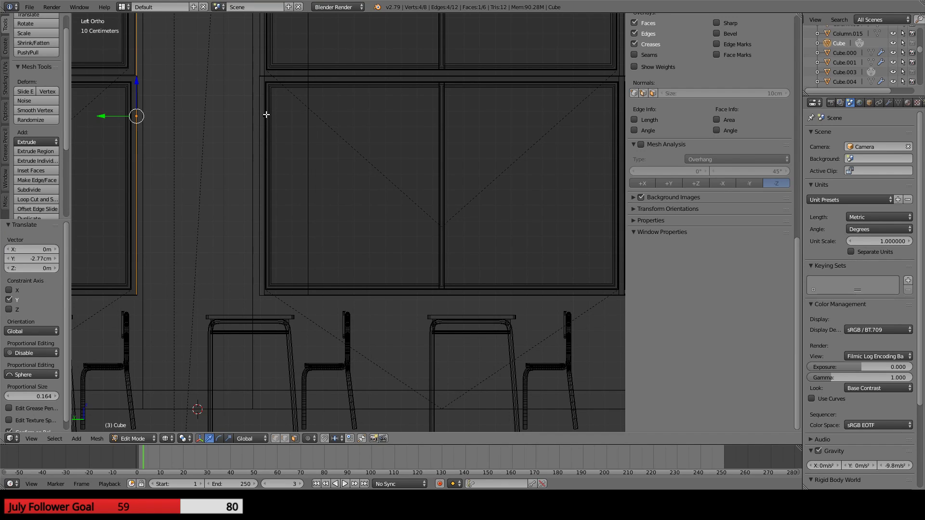
key(Tab)
- Select the opening cube Cube.003 around the neighbouring window section
right_click(267, 293)
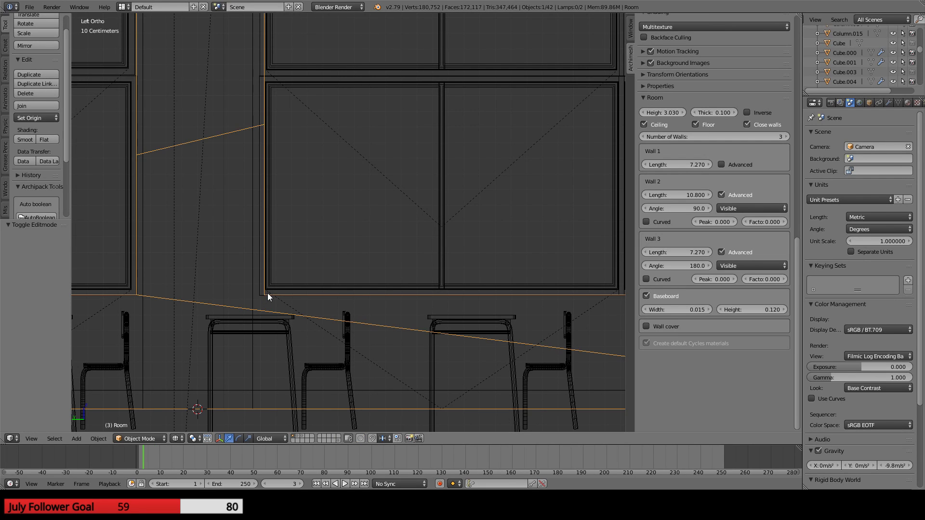
scroll(271, 240, down, 4)
right_click(316, 122)
right_click(331, 89)
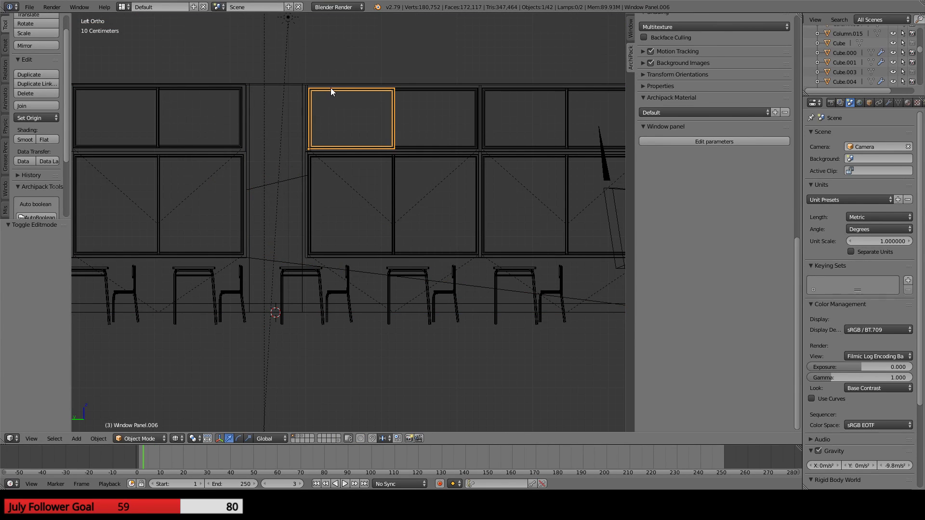
right_click(331, 89)
middle_drag(445, 132, 407, 225)
right_click(394, 160)
right_click(395, 161)
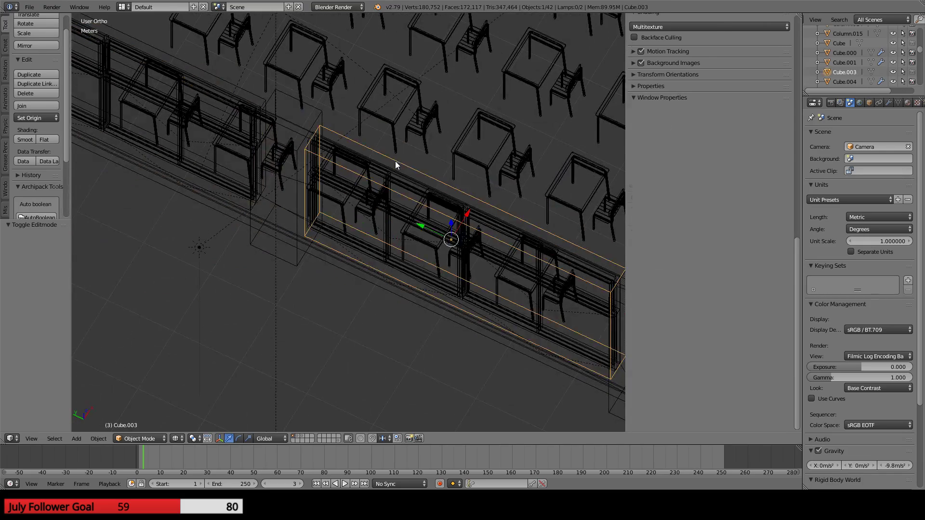
- Shift the opening cube Cube.003 about 2.21 cm along Y to centre it around the window frames
right_click(395, 161)
right_click(396, 162)
key(KP_1)
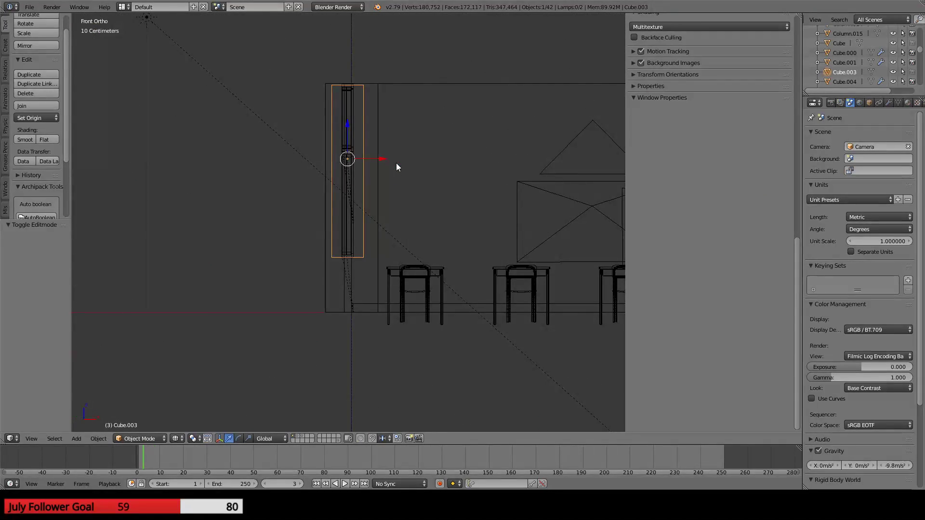
key(ctrl+KP_1)
key(ctrl+KP_3)
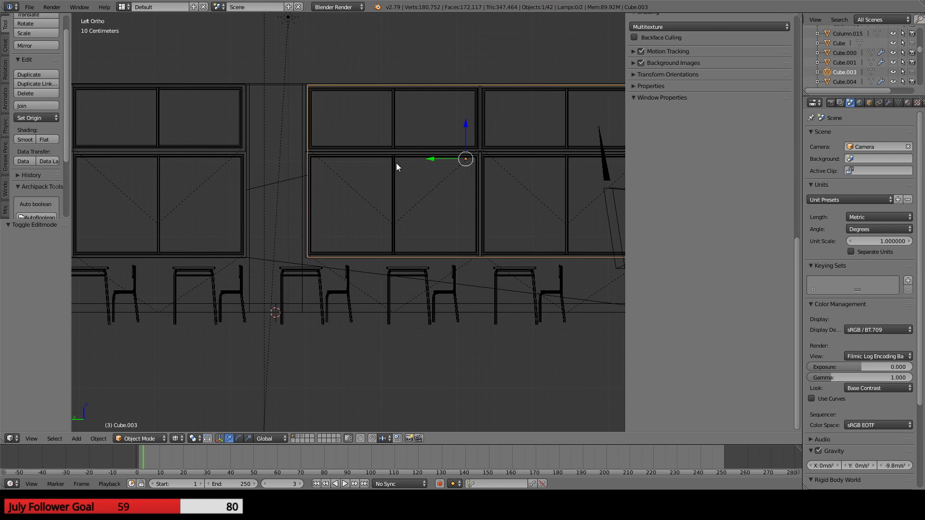
scroll(417, 169, up, 3)
drag(519, 113, 515, 112)
shift+middle_drag(482, 212, 97, 232)
scroll(85, 232, down, 5)
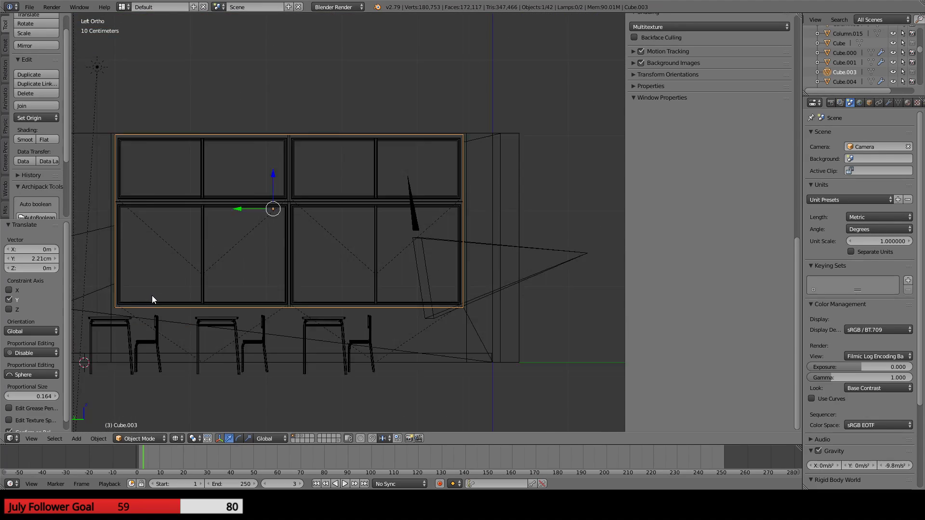
mouse_move(152, 296)
middle_down()
mouse_move(205, 289)
mouse_move(142, 307)
middle_up()
- Set the scene's active camera to Camera.001 and look through it at the full reference frame
key(KP_0)
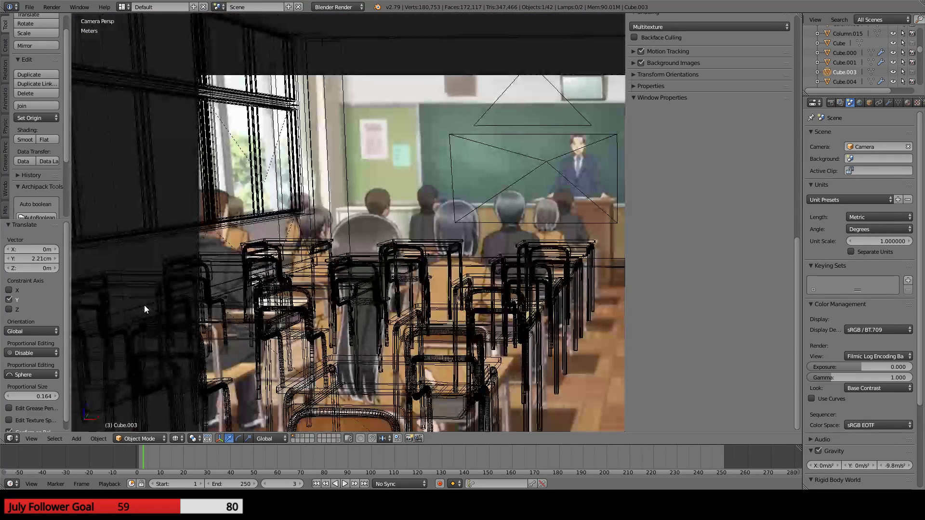
click(862, 146)
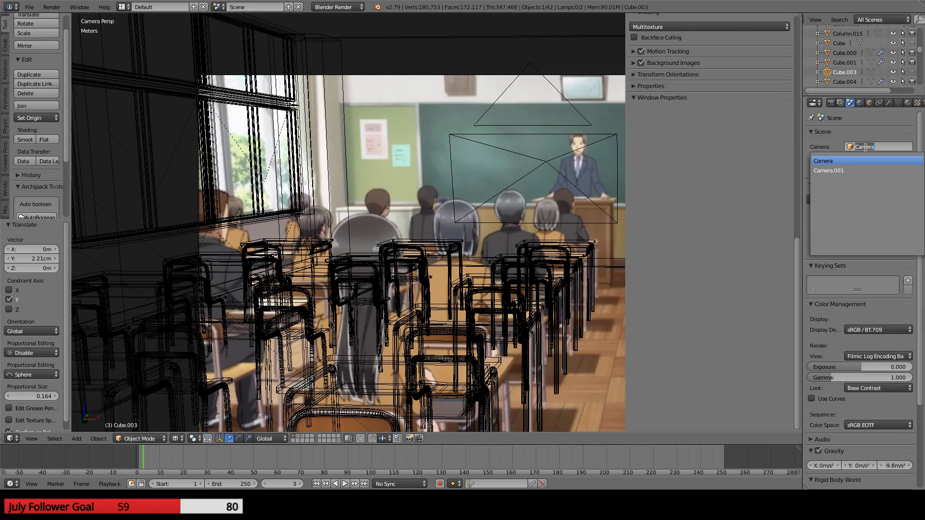
click(831, 169)
key(KP_0)
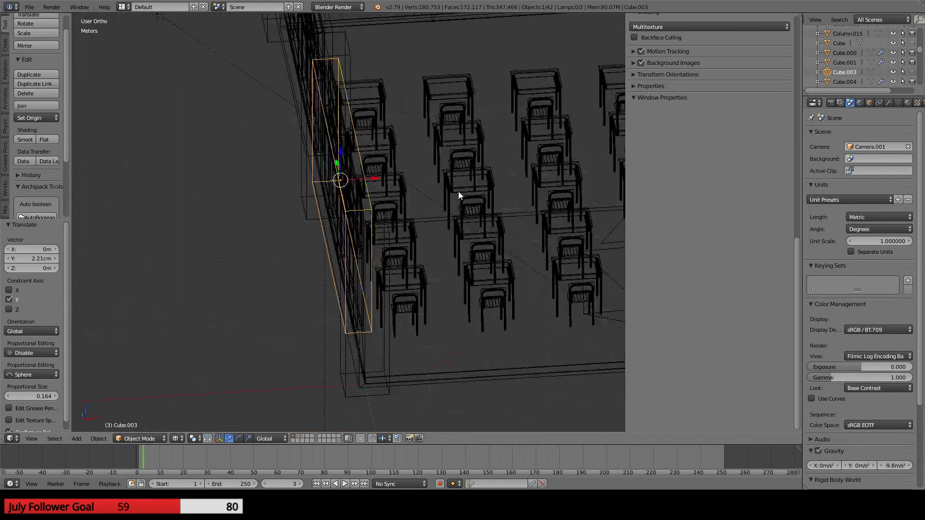
key(KP_0)
scroll(458, 192, down, 3)
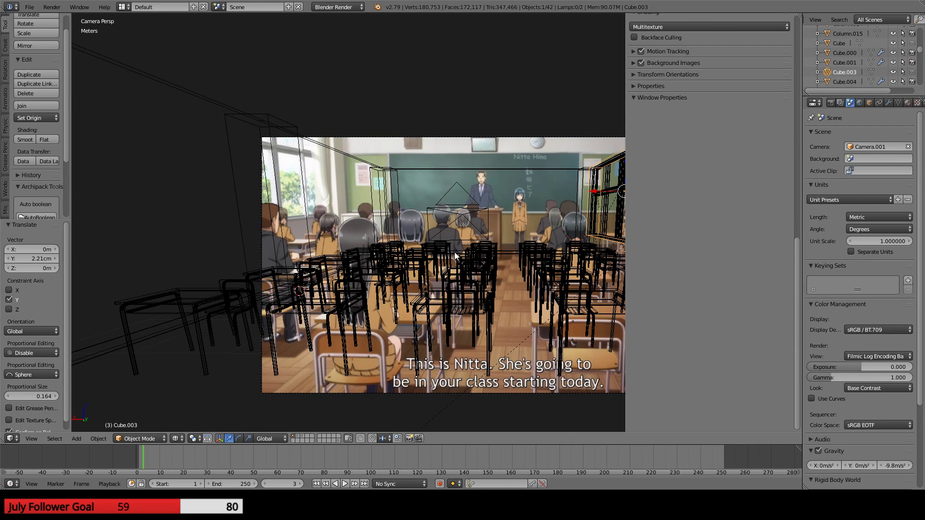
- Hide the background images, render the Camera.001 view and examine the window frames against the wall and columns
click(640, 63)
key(F12)
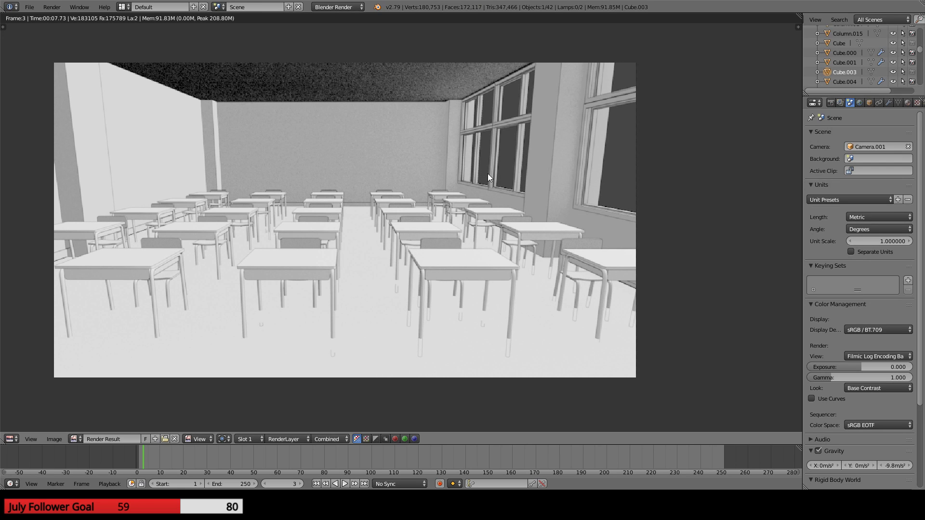
middle_drag(526, 157, 390, 216)
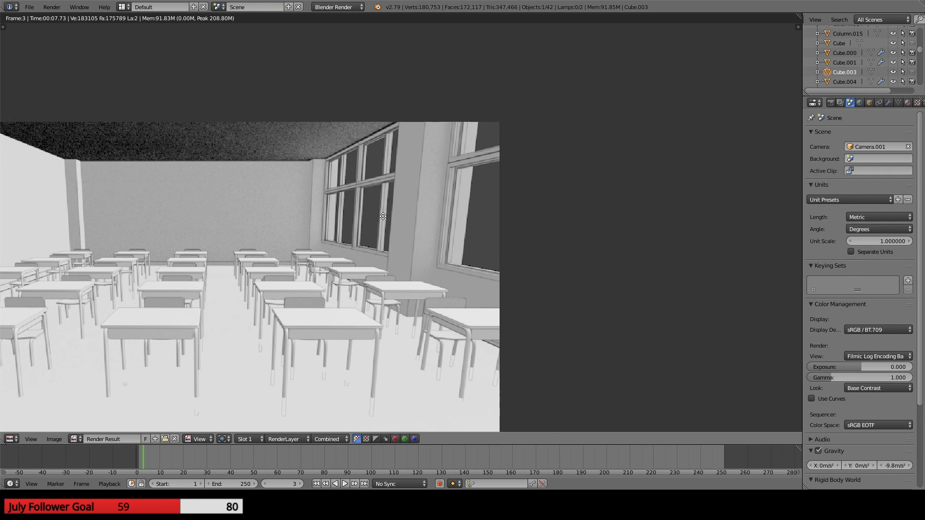
scroll(400, 212, up, 6)
scroll(401, 196, down, 2)
middle_drag(377, 180, 401, 228)
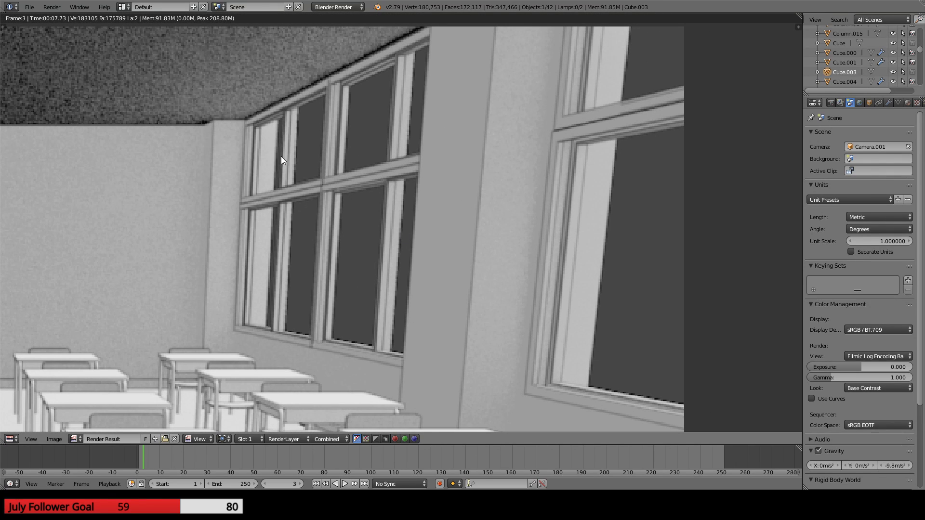
scroll(358, 191, down, 3)
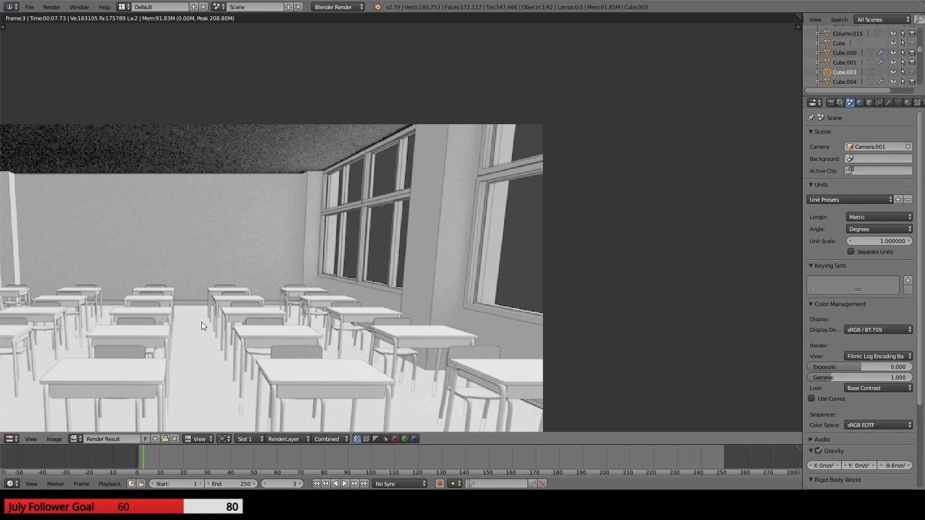
- Examine the rendered classroom as a whole, checking the desk rows, side walls, columns, ceiling and window openings
middle_drag(201, 322, 445, 262)
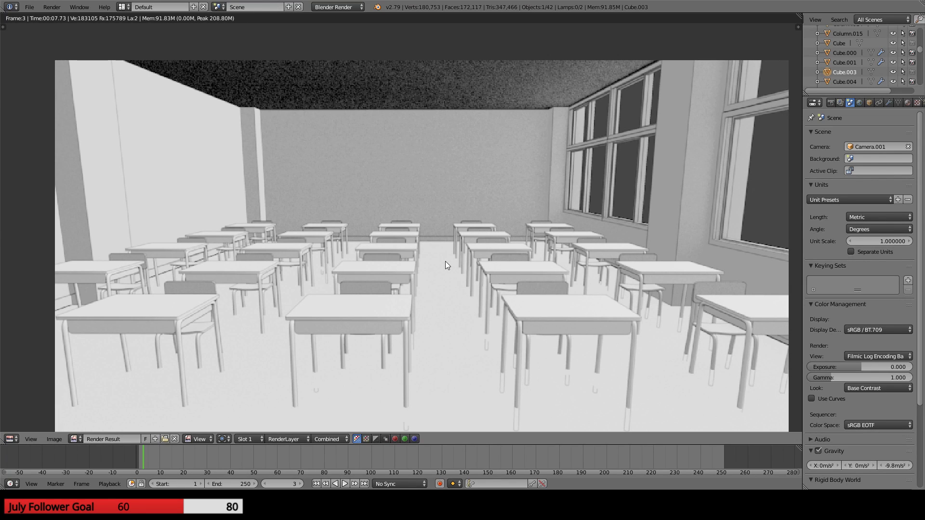
scroll(322, 201, down, 1)
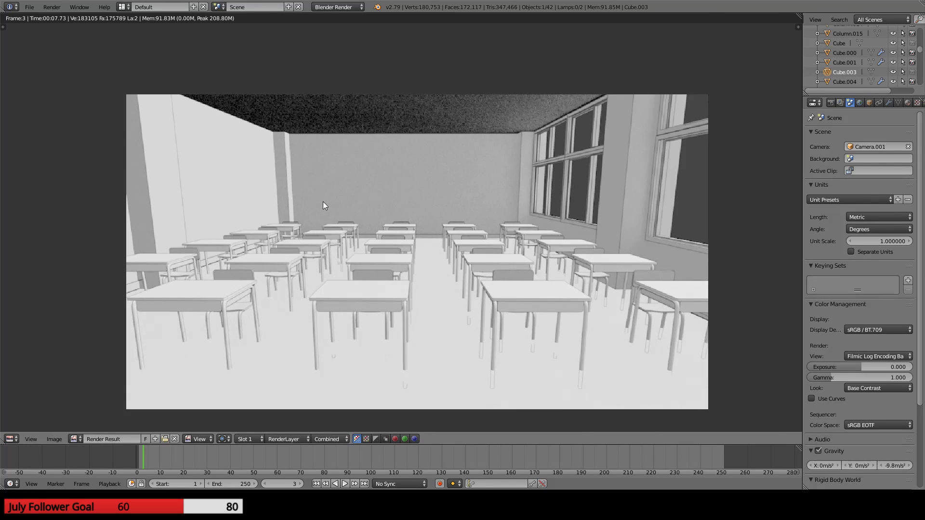
scroll(323, 206, up, 1)
middle_drag(273, 218, 345, 250)
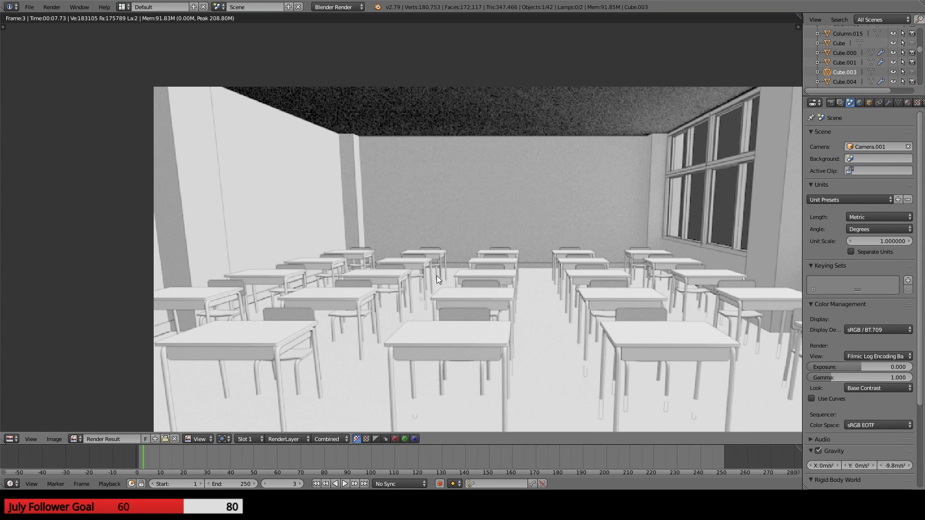
middle_drag(436, 279, 293, 247)
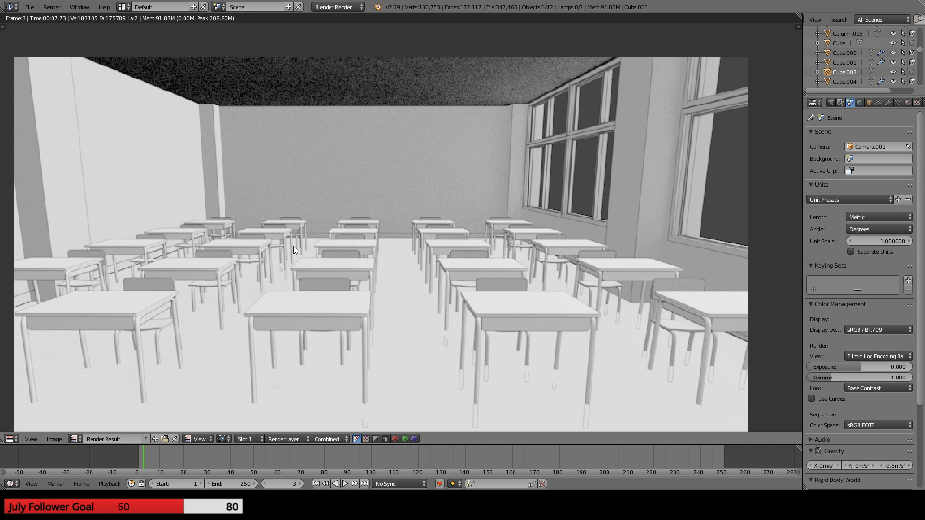
scroll(350, 210, down, 3)
scroll(350, 210, up, 3)
scroll(574, 97, down, 1)
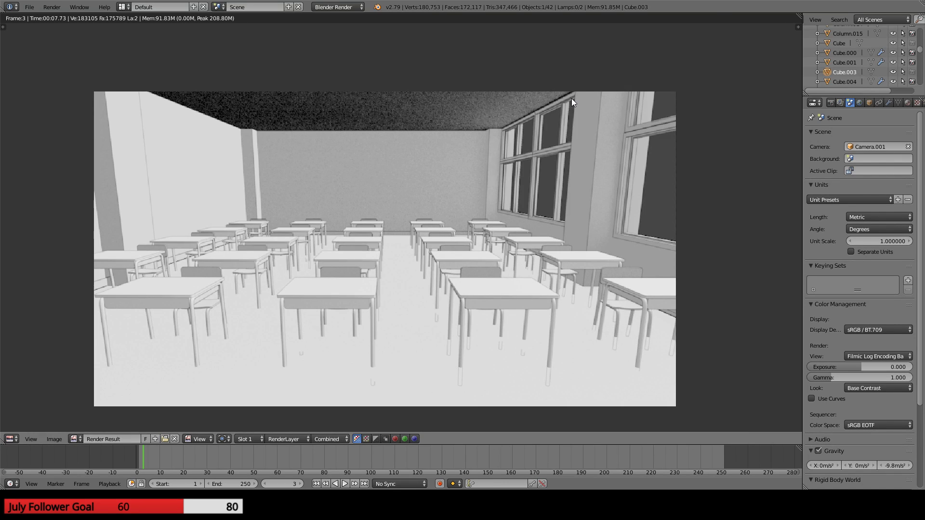
scroll(605, 235, up, 2)
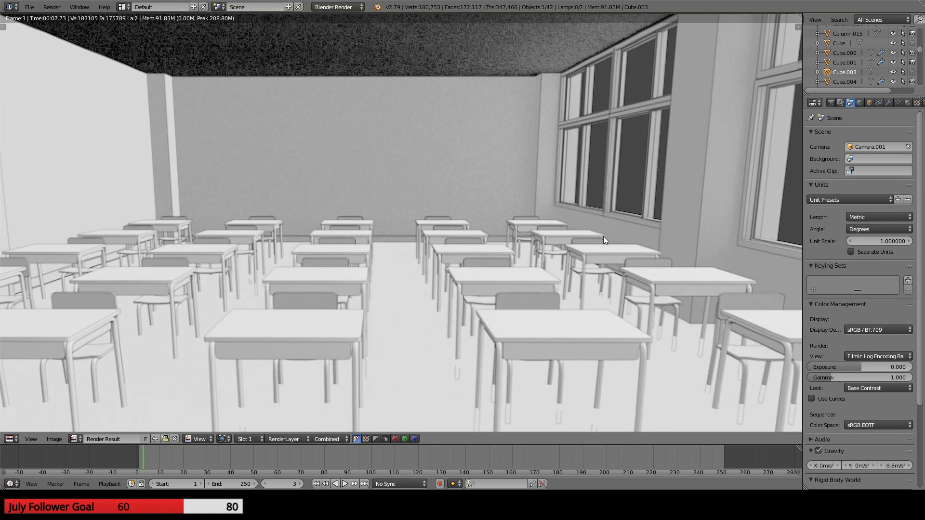
middle_drag(604, 236, 484, 163)
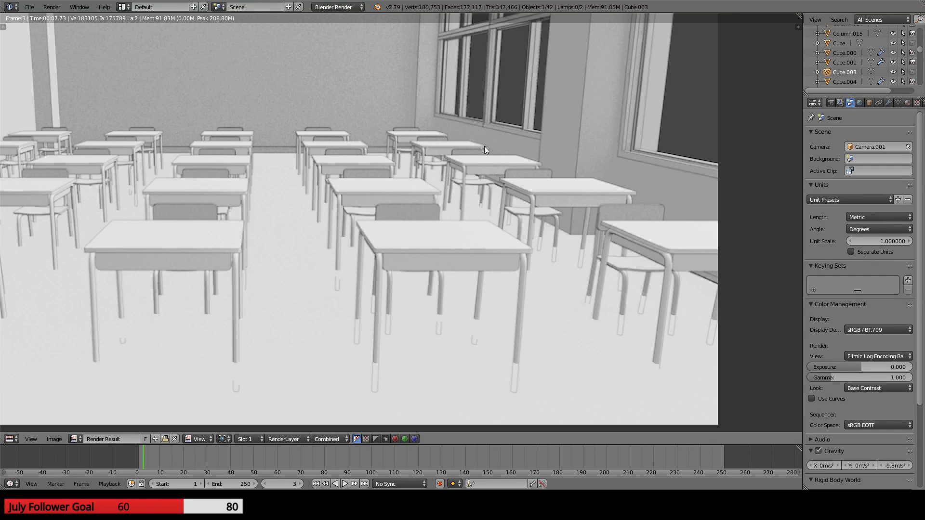
middle_drag(391, 109, 593, 259)
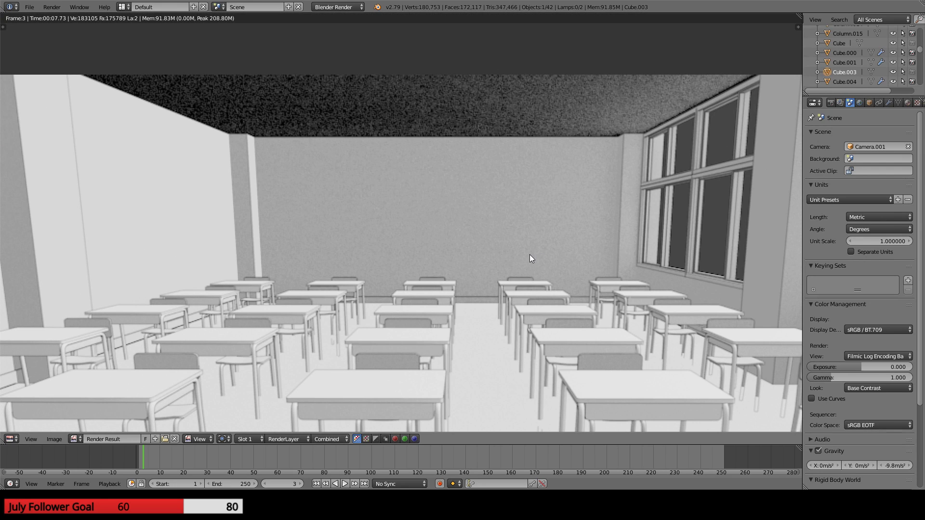
middle_drag(655, 267, 353, 213)
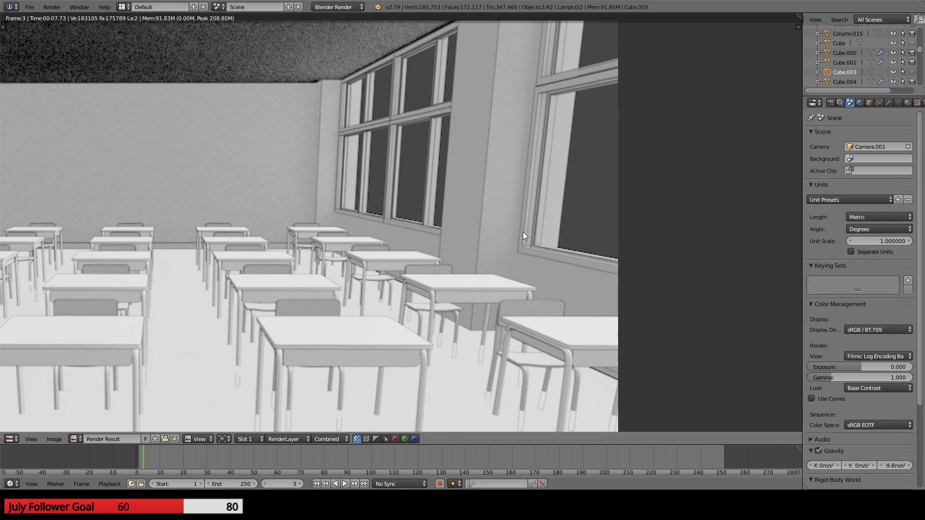
middle_drag(213, 219, 521, 211)
middle_drag(410, 293, 445, 229)
scroll(444, 230, down, 1)
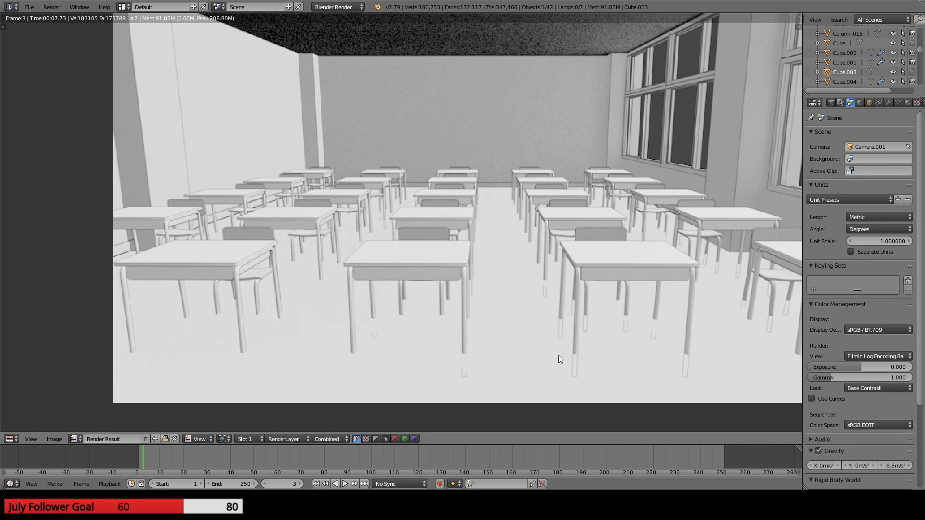
- Examine the lower ends of the front desk and chair legs at the floor, and compare them with the overall render
middle_drag(611, 320, 450, 213)
scroll(450, 213, up, 5)
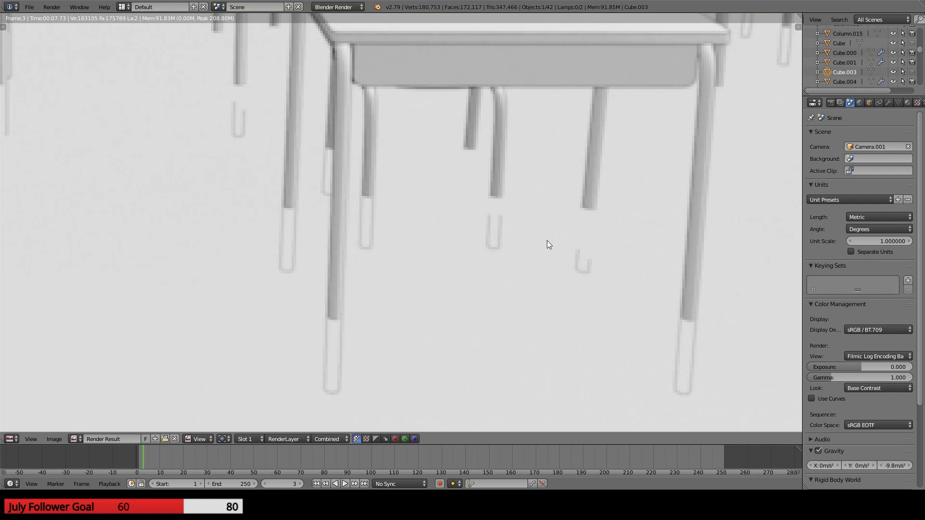
scroll(355, 251, down, 4)
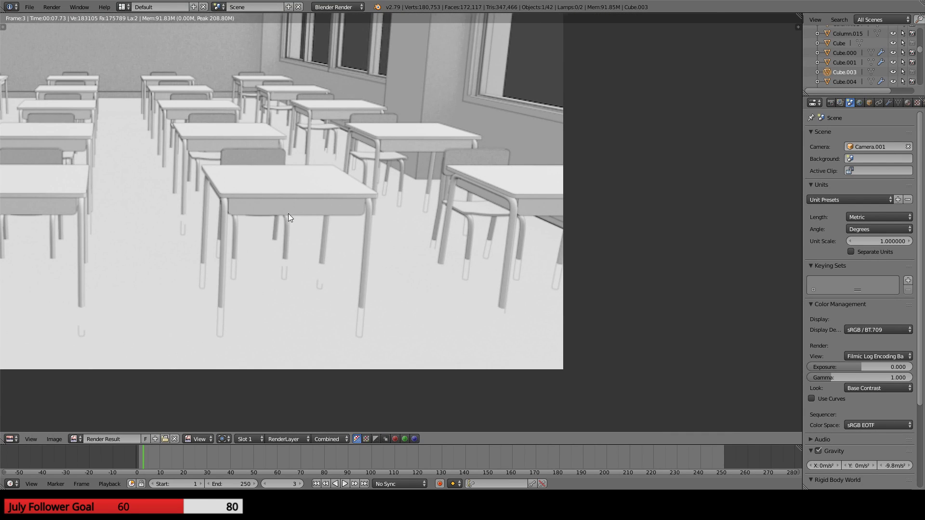
middle_drag(288, 213, 316, 242)
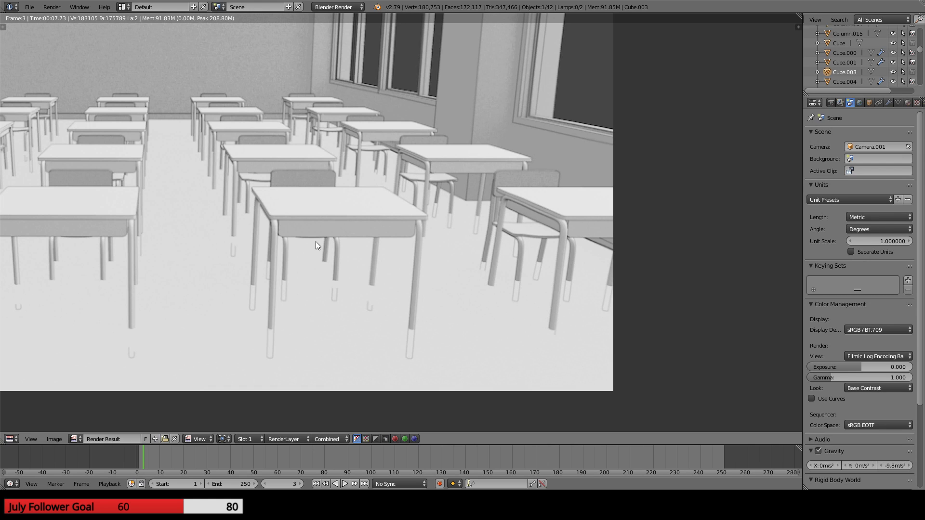
scroll(316, 241, down, 4)
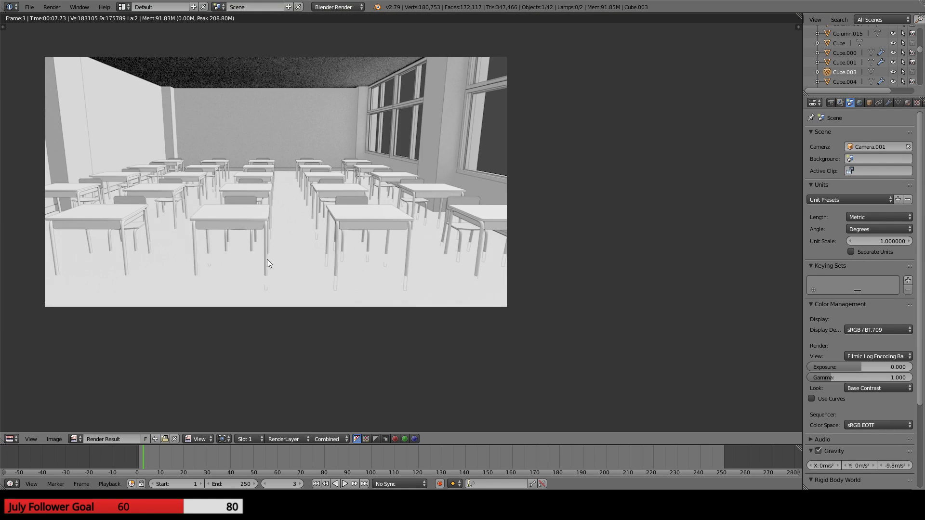
scroll(314, 239, up, 1)
scroll(315, 239, up, 2)
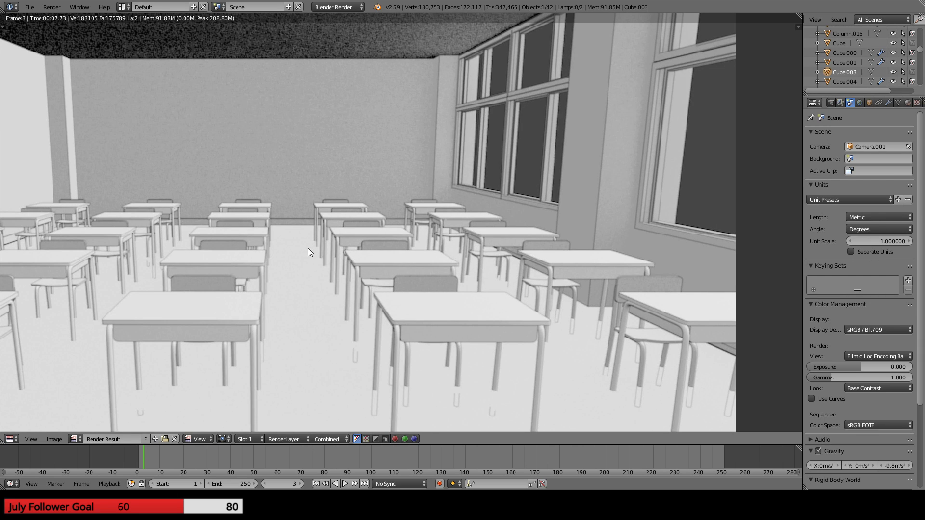
middle_drag(284, 186, 424, 233)
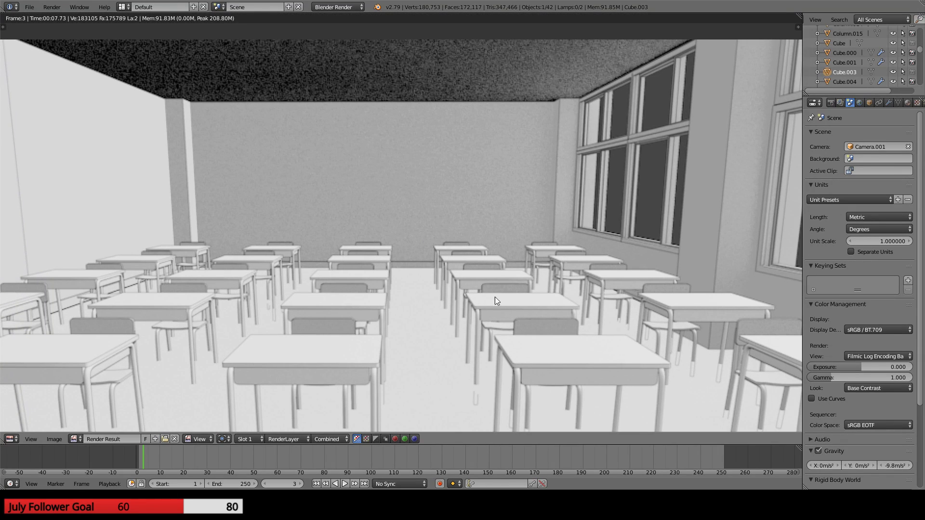
middle_drag(495, 297, 532, 289)
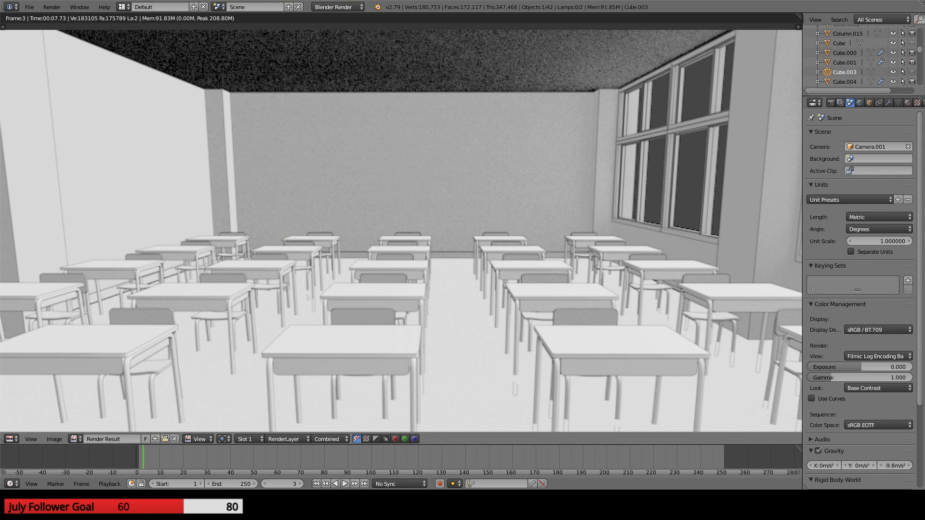
scroll(487, 220, down, 2)
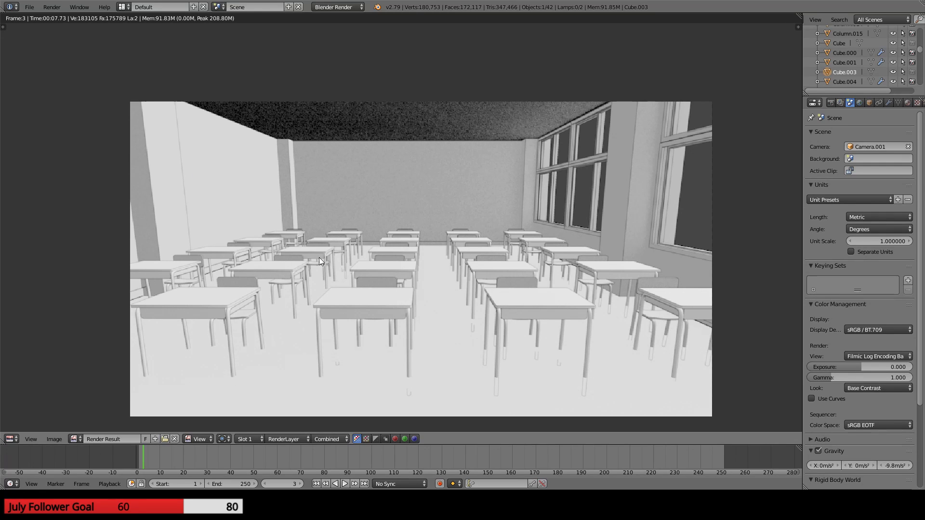
- Close the render result and set the scene's active camera back to Camera
key(Escape)
middle_drag(372, 275, 391, 287)
key(KP_0)
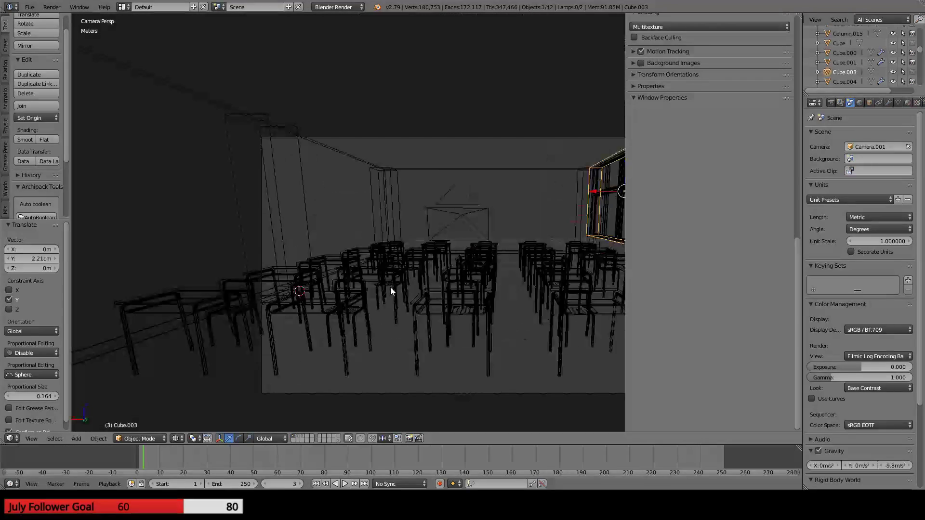
click(871, 147)
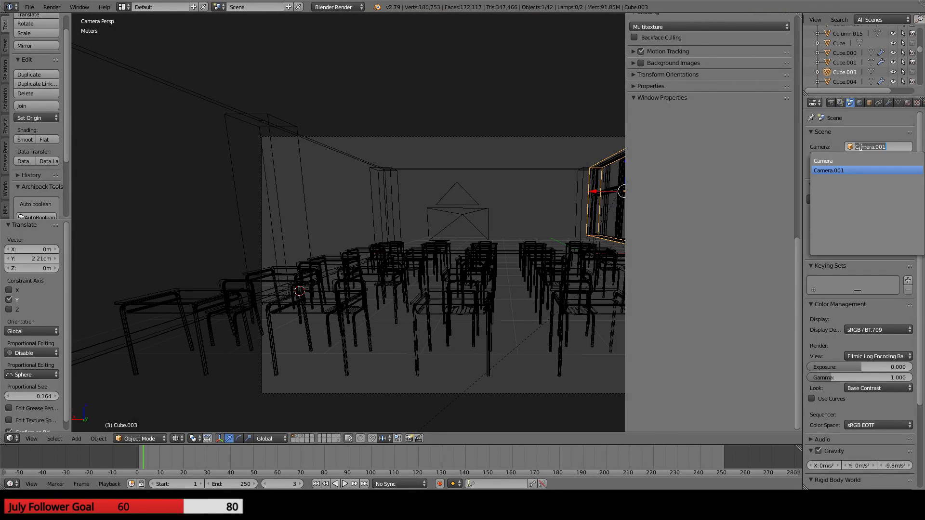
click(851, 161)
scroll(450, 227, down, 2)
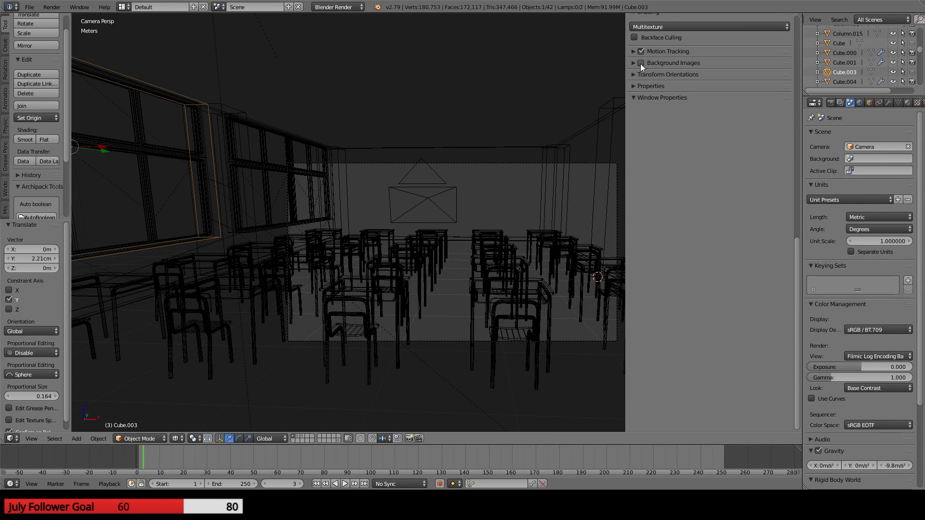
- Show the background images again and frame the blackboard and window side of the reference in the camera view
click(641, 63)
scroll(275, 236, up, 5)
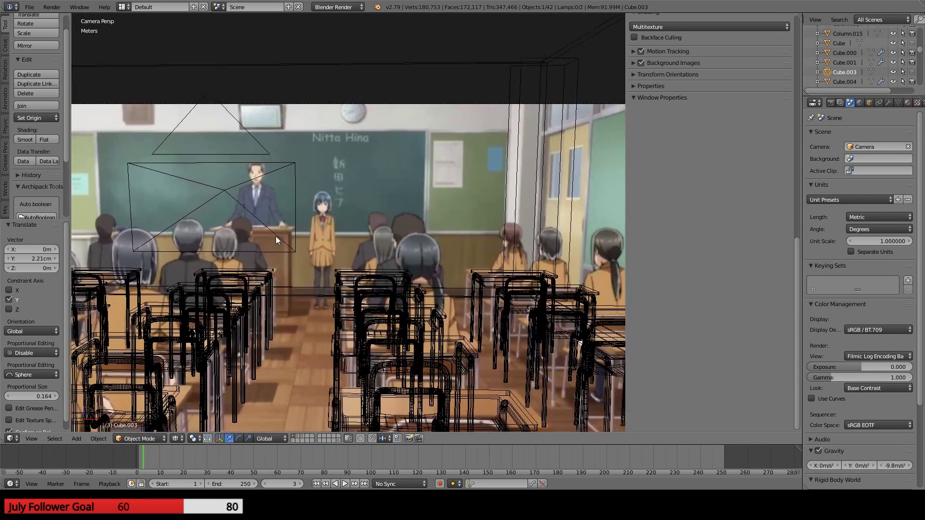
shift+middle_drag(291, 232, 287, 236)
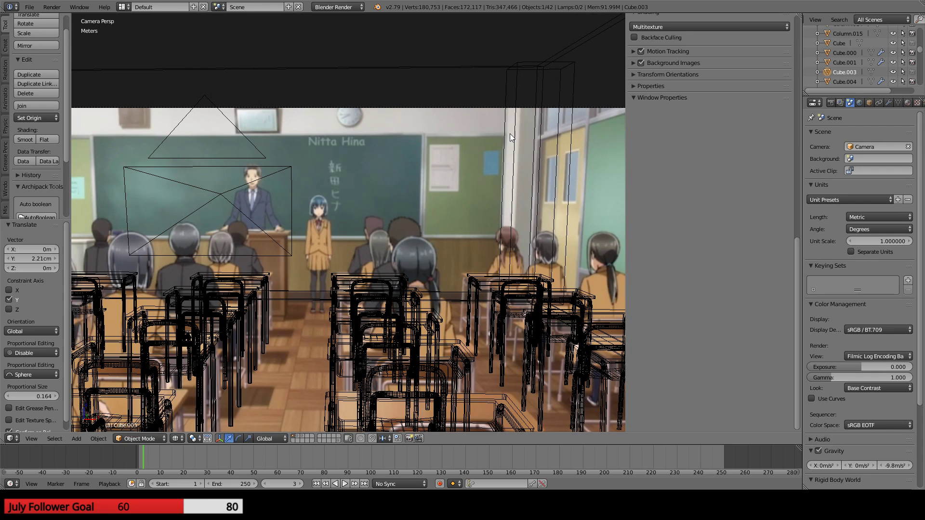
shift+middle_drag(233, 253, 478, 224)
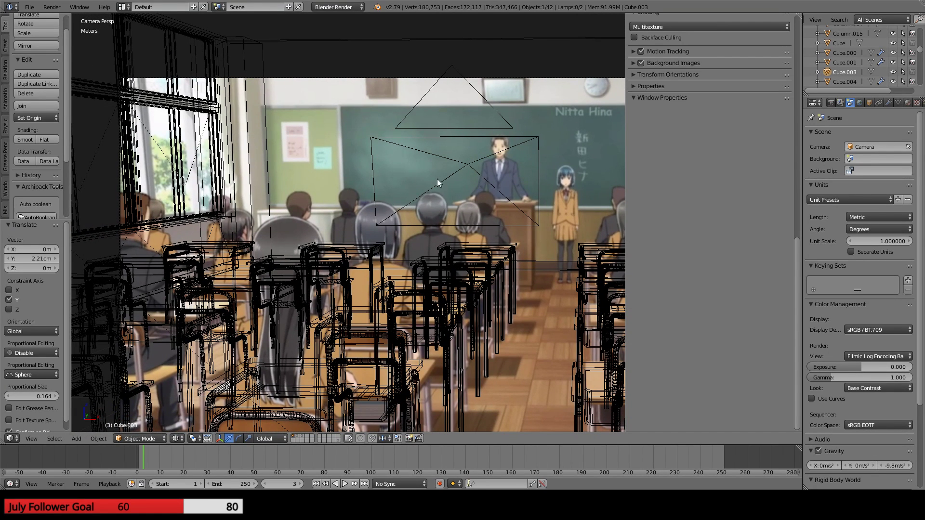
- Compare the modelled window frames and front columns with the window side of the reference image through the camera
shift+middle_drag(437, 180, 79, 181)
shift+middle_drag(72, 148, 585, 172)
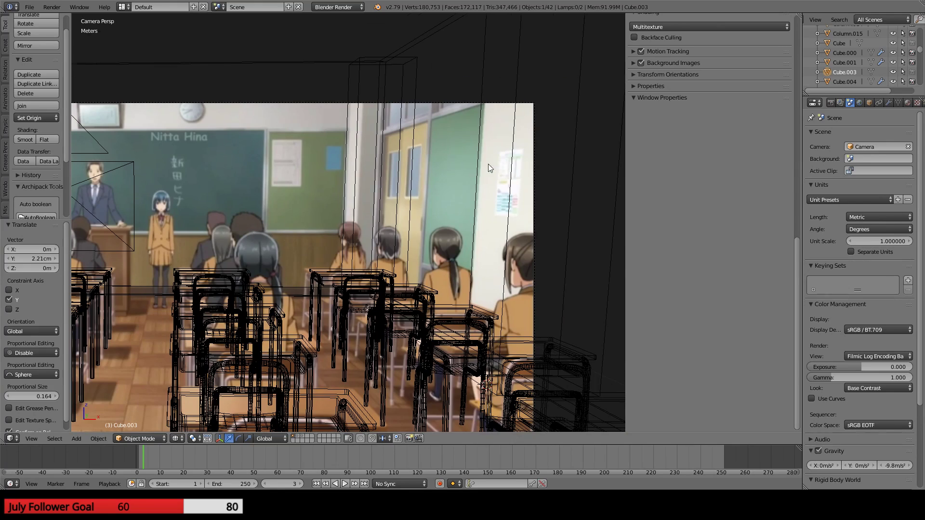
scroll(486, 164, up, 5)
scroll(470, 152, down, 5)
shift+middle_drag(262, 152, 264, 240)
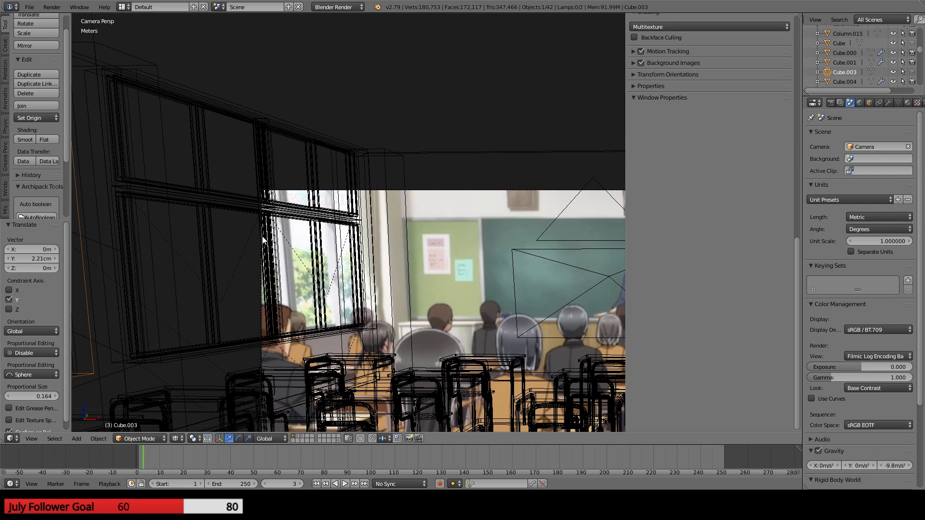
scroll(277, 223, up, 9)
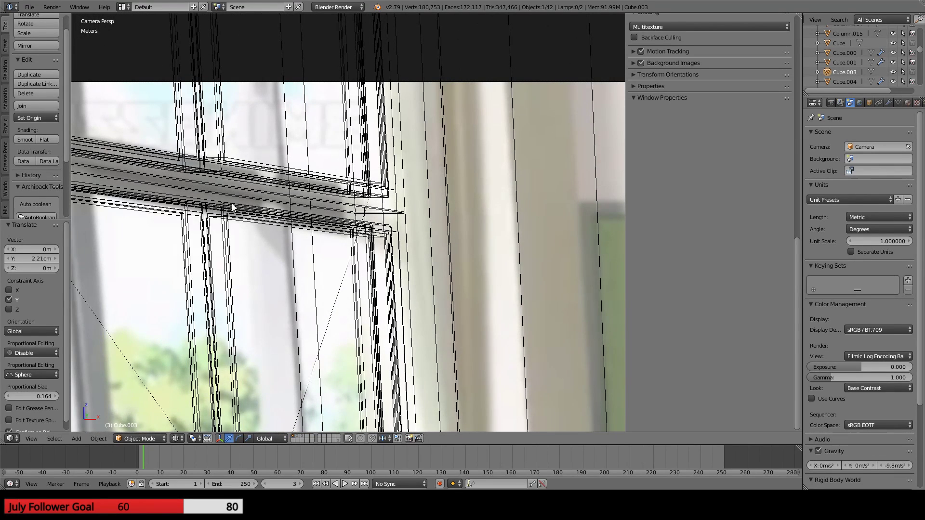
shift+middle_drag(232, 205, 399, 216)
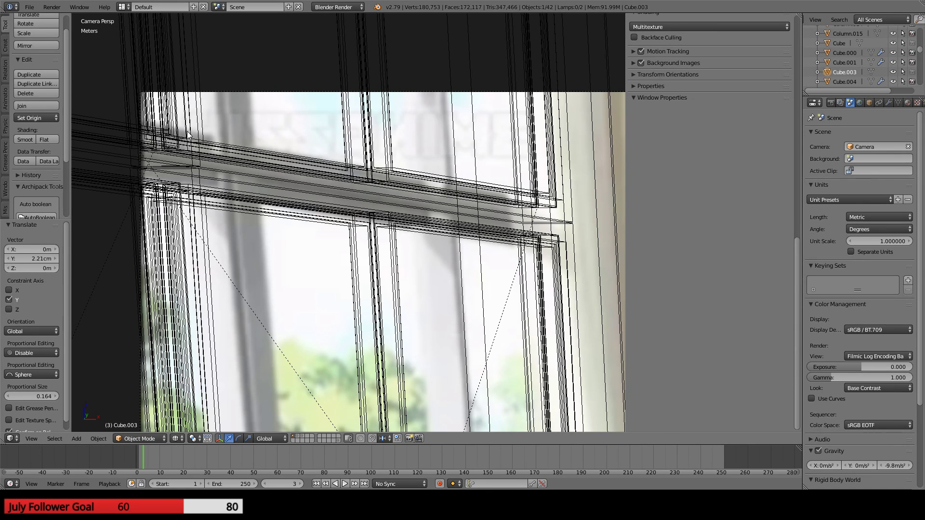
scroll(384, 202, down, 2)
shift+middle_drag(410, 366, 48, 187)
shift+middle_drag(543, 126, 152, 219)
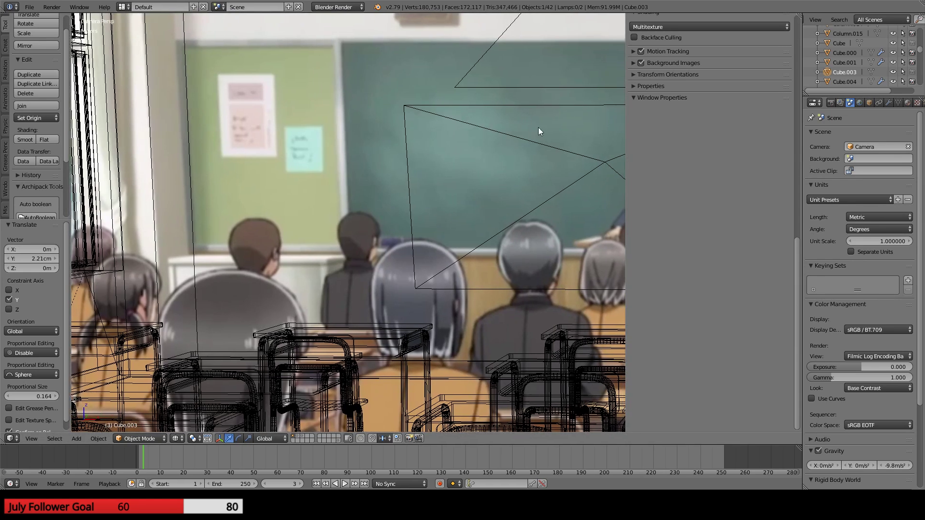
- Examine the bulletin board, door and upper windows on the reference's door-side wall against the modelled columns and wall
shift+middle_drag(361, 202, 43, 229)
shift+middle_drag(551, 193, 342, 234)
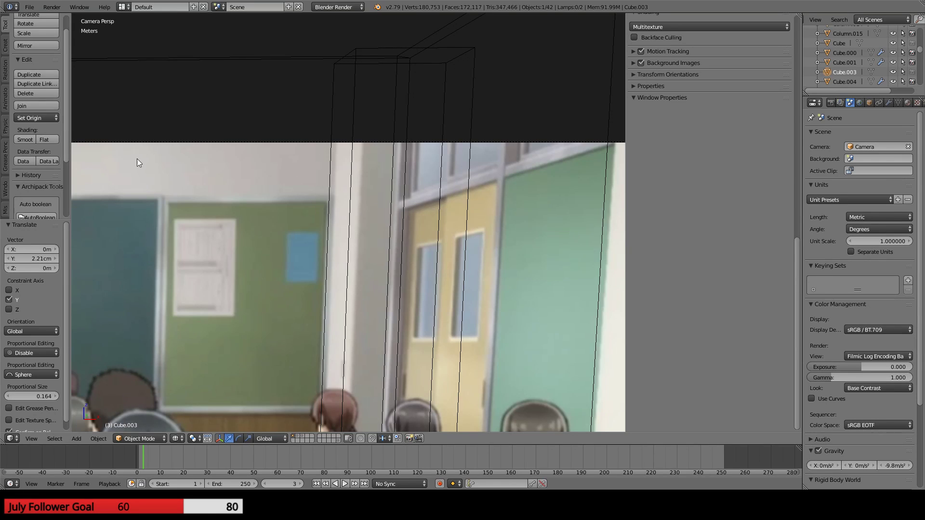
shift+middle_drag(136, 158, 206, 198)
scroll(215, 193, down, 6)
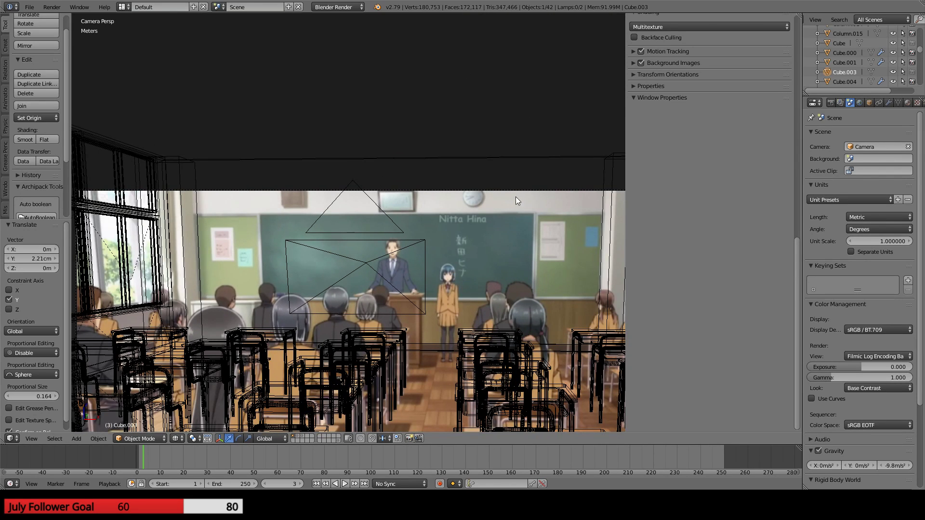
shift+middle_drag(516, 196, 301, 221)
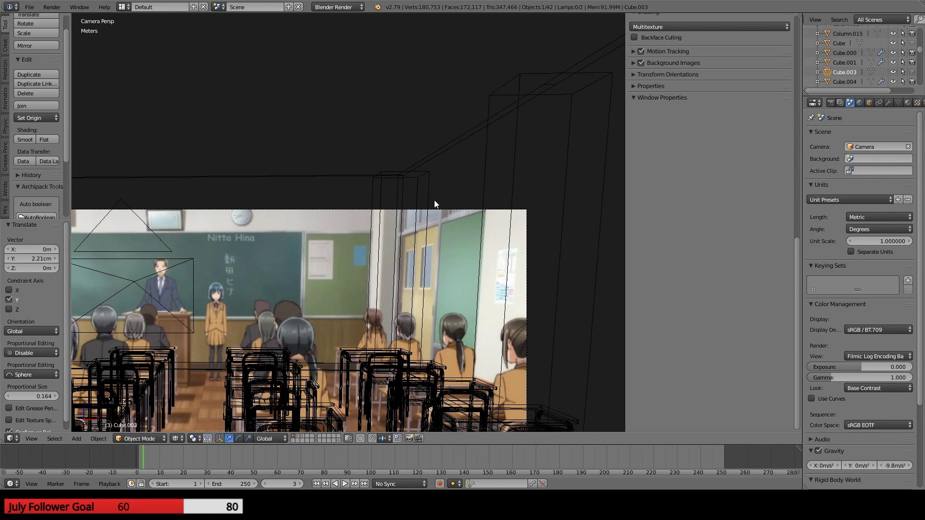
scroll(432, 234, up, 4)
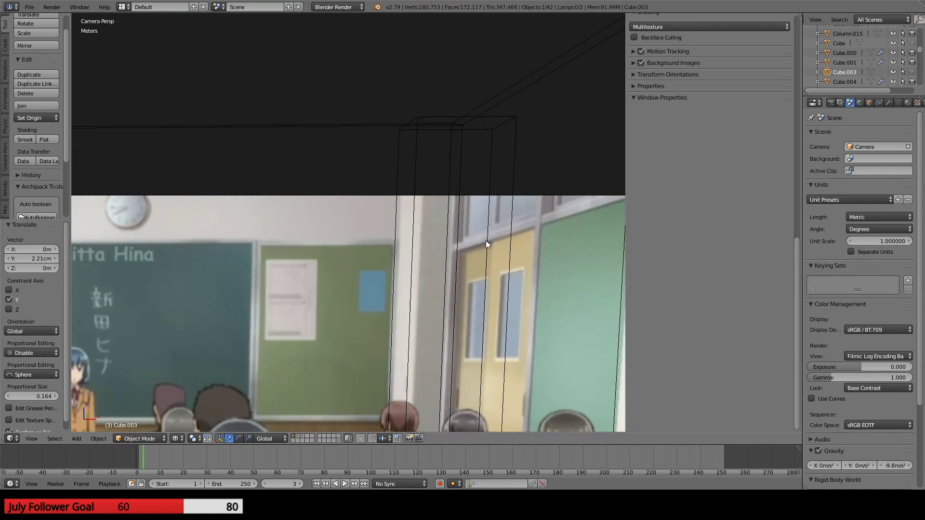
shift+middle_drag(486, 241, 395, 189)
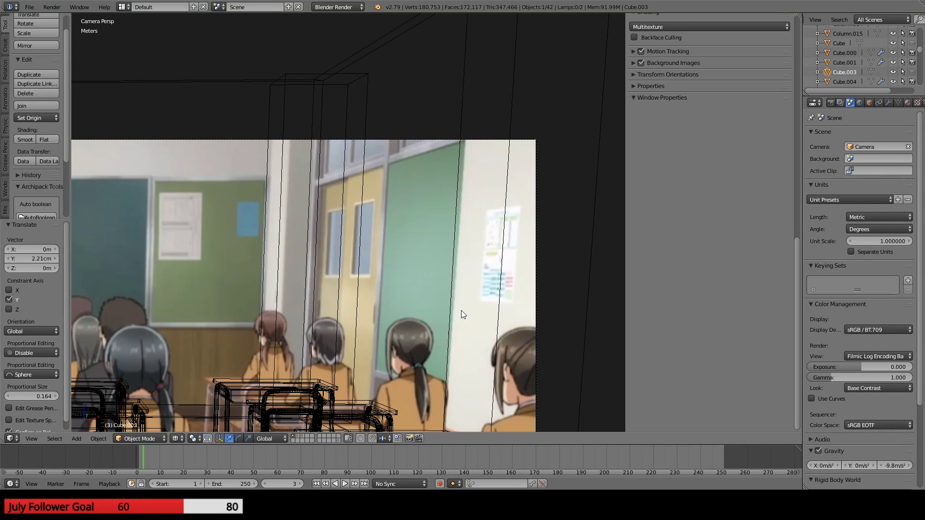
scroll(445, 300, down, 2)
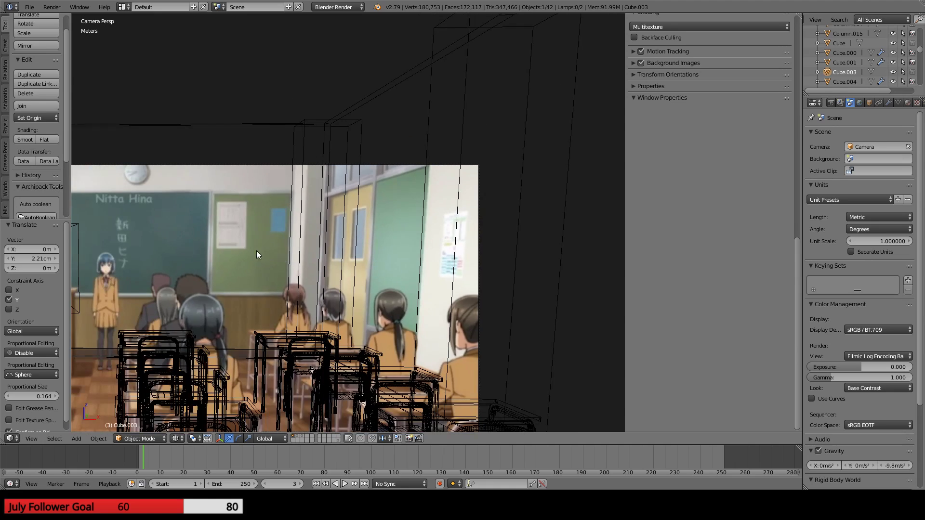
shift+middle_drag(198, 236, 258, 233)
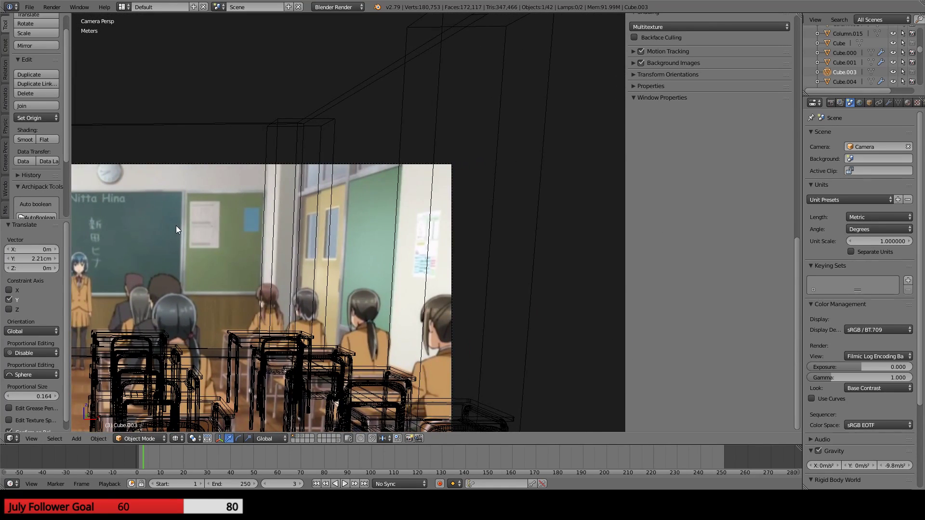
scroll(179, 224, down, 2)
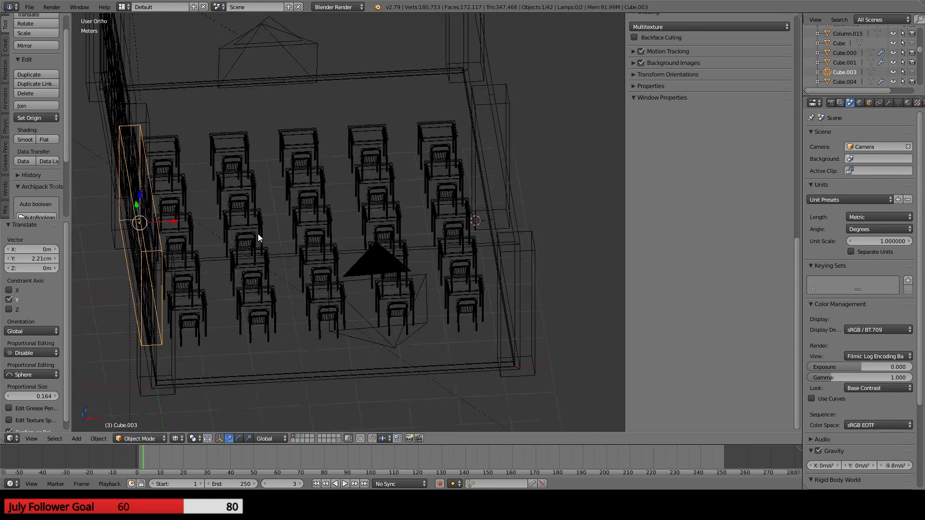
- Select the two upper rail windows on the near side of the window wall's middle column
key(KP_7)
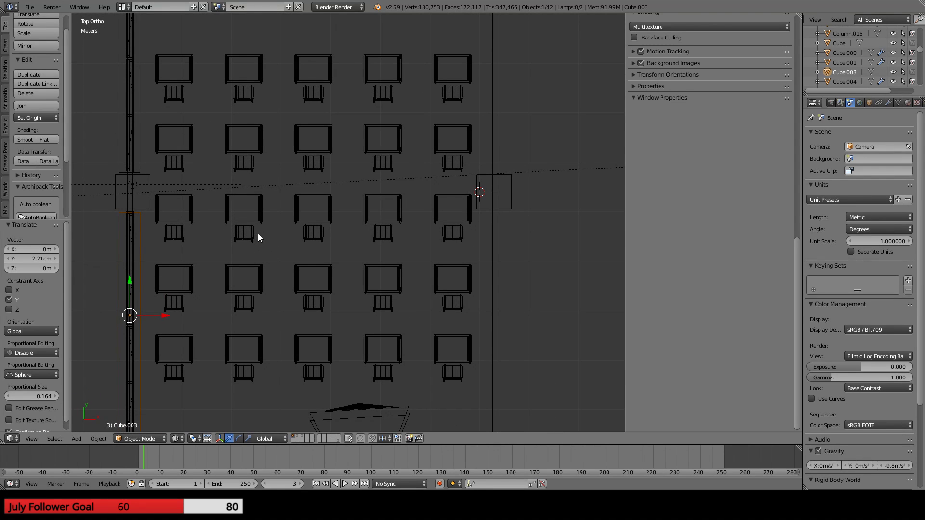
middle_drag(254, 234, 422, 344)
right_click(201, 99)
scroll(187, 82, up, 5)
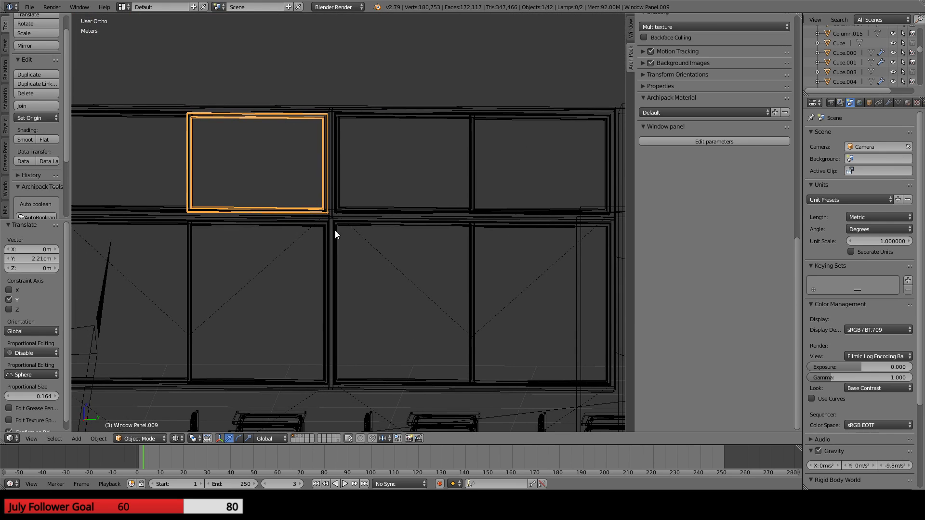
right_click(314, 211)
right_click(325, 207)
shift+right_click(337, 114)
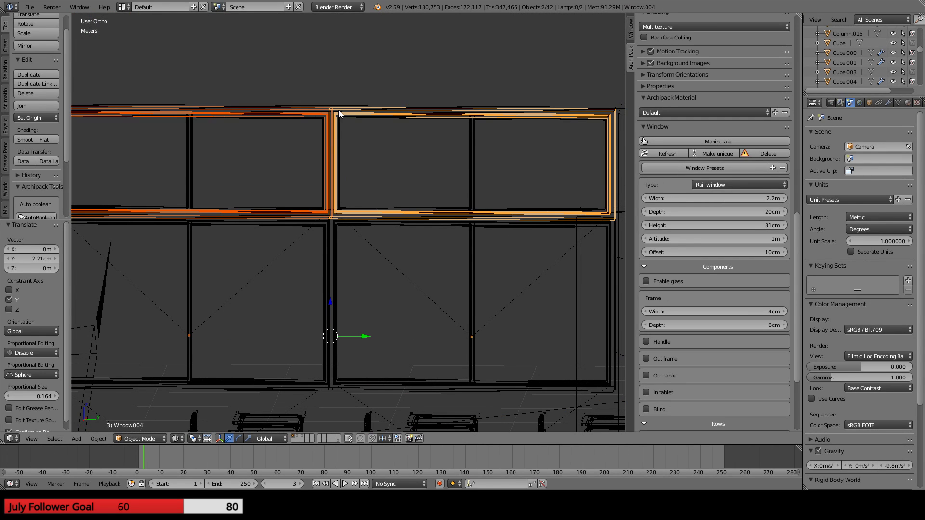
- Add the first upper rail window beyond the middle column to the selection
shift+middle_drag(552, 163, 154, 138)
shift+right_click(296, 116)
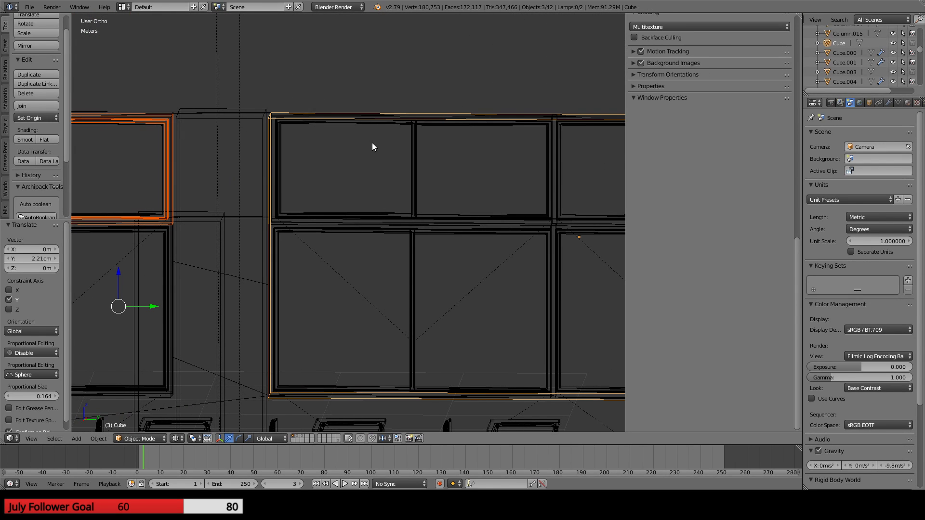
shift+right_click(281, 121)
shift+right_click(276, 122)
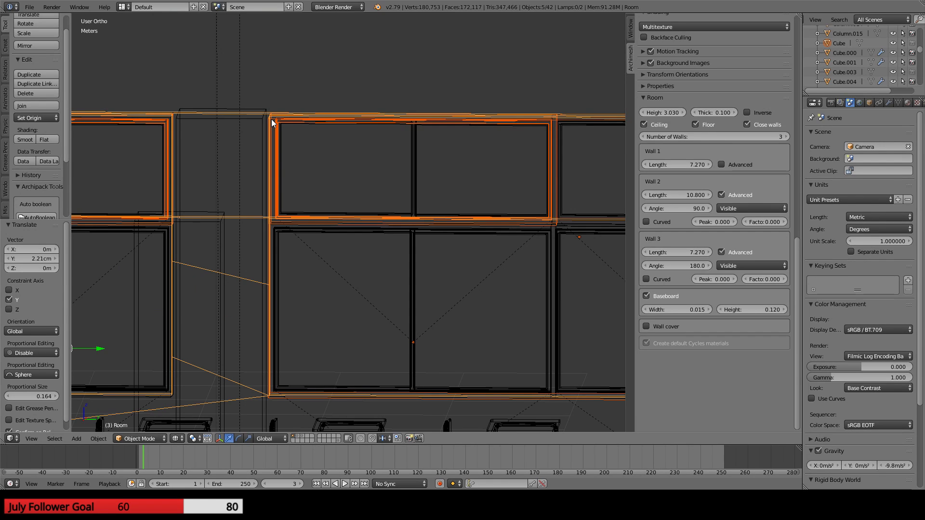
- Remove the room, ceiling and middle column from the selection while keeping the upper windows selected
shift+right_click(227, 113)
shift+right_click(227, 114)
shift+right_click(228, 114)
shift+right_click(228, 113)
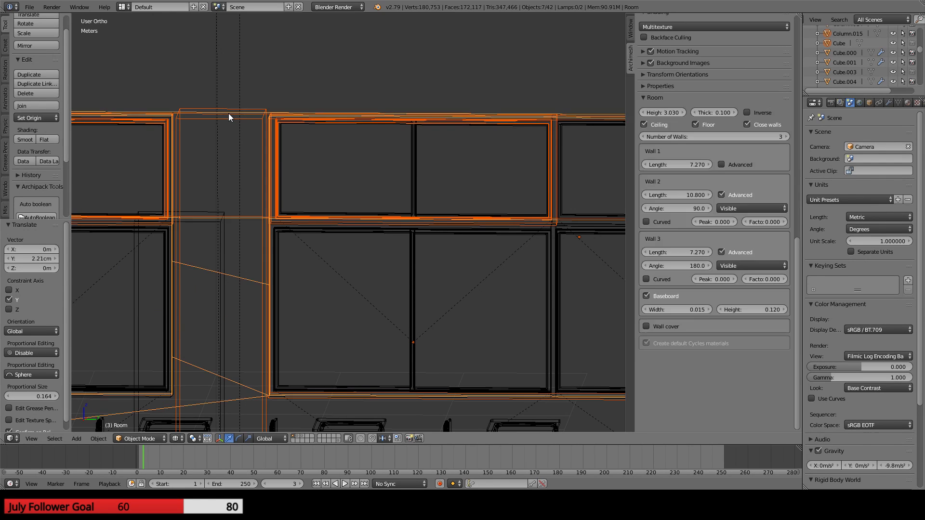
shift+right_click(229, 114)
key(b)
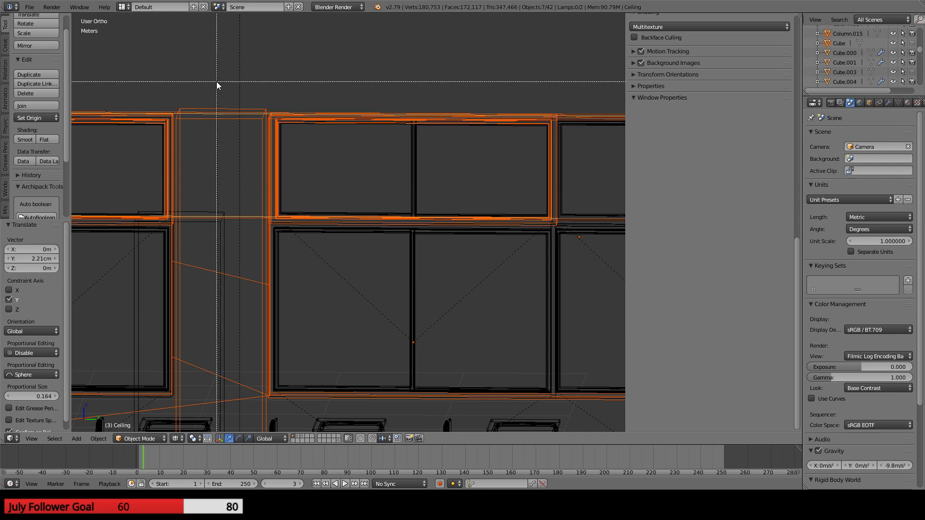
middle_drag(217, 82, 233, 208)
shift+middle_drag(392, 170, 172, 424)
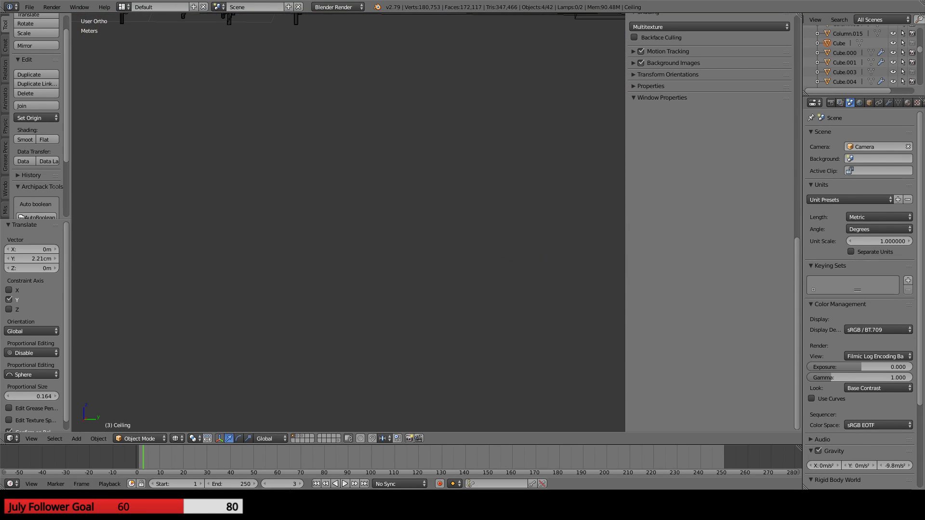
- Deselect the window-opening cube around the second window group, keeping the three upper windows selected
scroll(326, 322, down, 6)
scroll(303, 184, up, 1)
shift+middle_drag(303, 184, 344, 382)
scroll(378, 242, up, 1)
scroll(378, 242, up, 6)
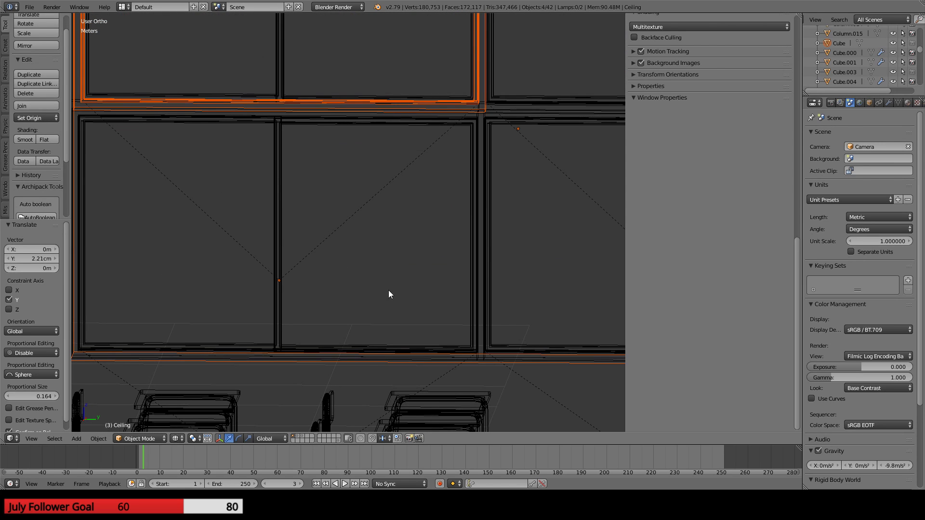
key(b)
middle_drag(363, 334, 332, 140)
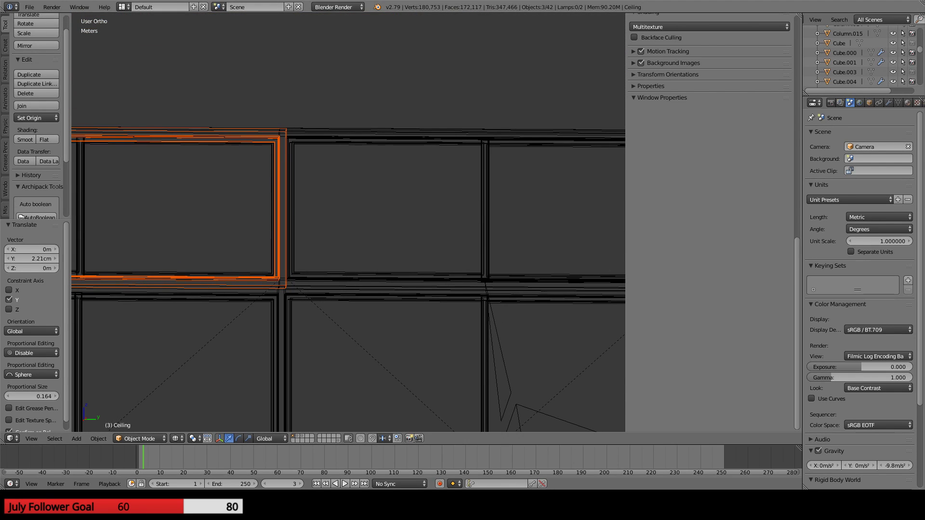
- Add the last upper rail window to the selection so that only the four upper windows are selected
shift+right_click(313, 137)
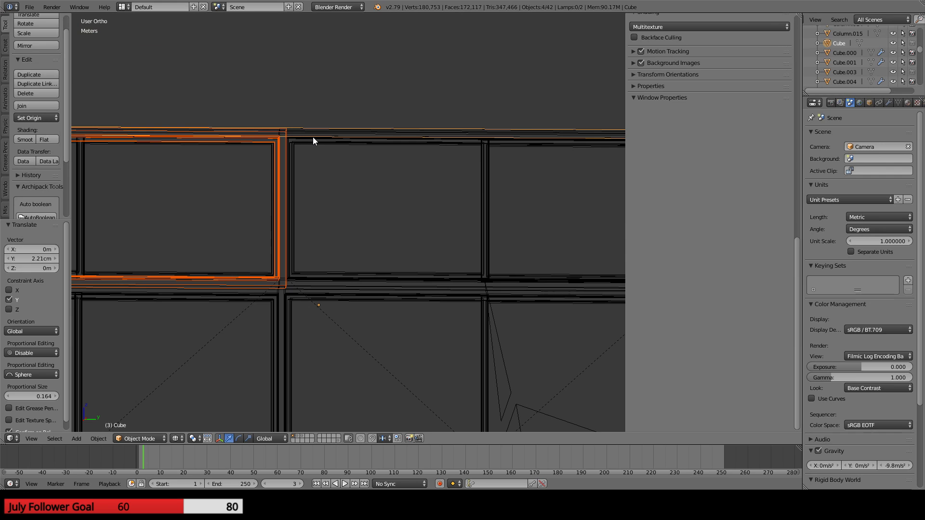
shift+right_click(314, 140)
scroll(300, 182, down, 4)
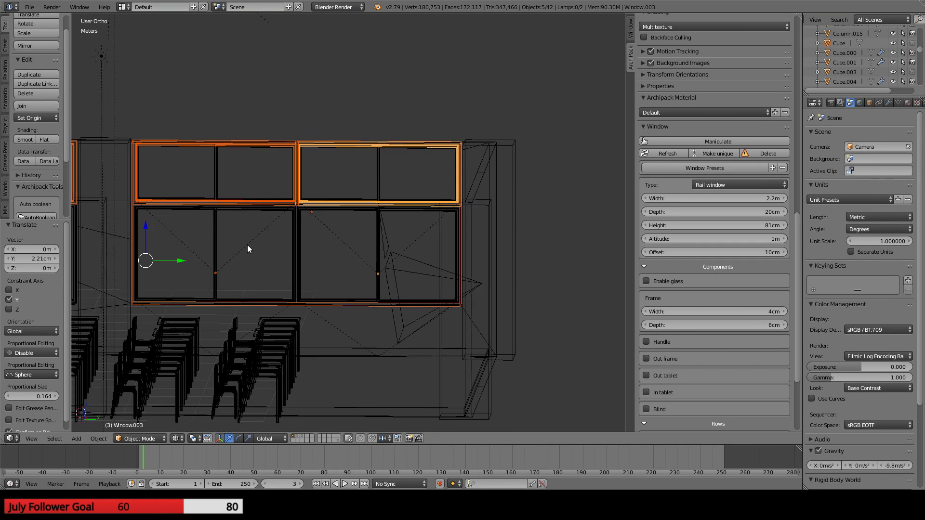
shift+right_click(309, 268)
scroll(320, 308, down, 3)
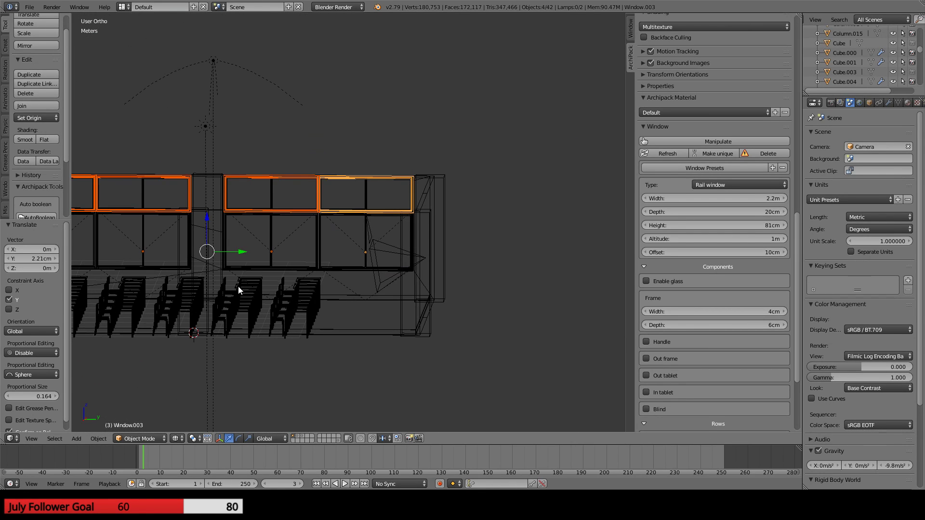
- Make linked duplicates of the four upper windows and move them 7.4 m along X to the opposite wall
middle_drag(238, 286, 285, 149)
key(KP_7)
scroll(283, 149, down, 2)
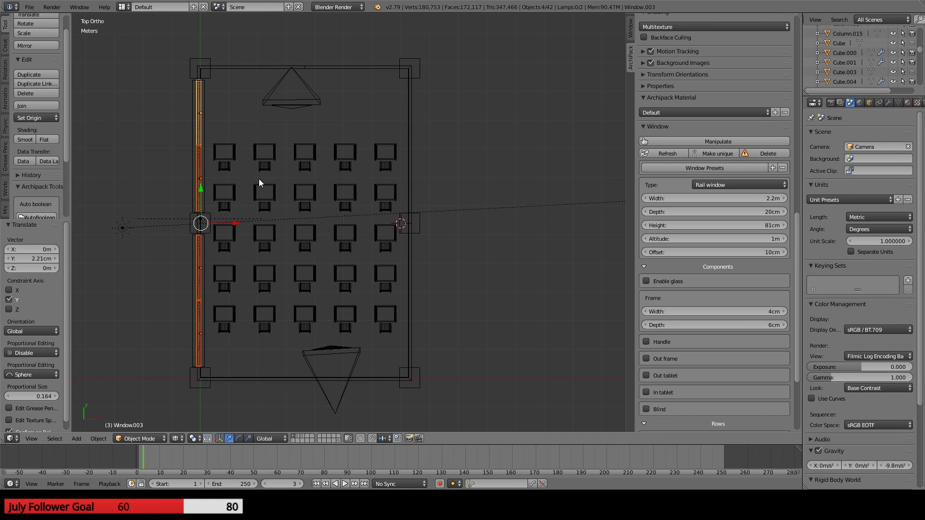
key(alt+d)
key(Escape)
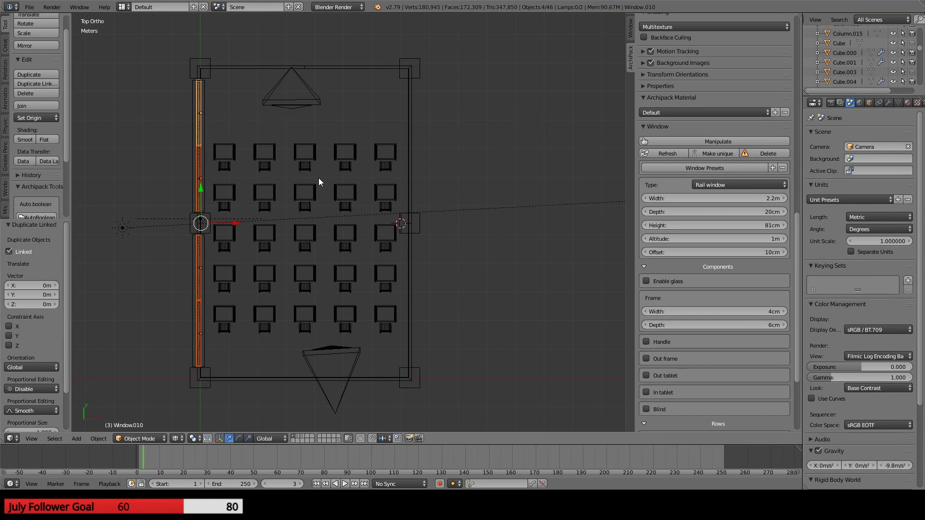
drag(235, 223, 266, 254)
- Shift the duplicated upper windows -3 cm along X to line them up with the opposite wall
scroll(198, 297, up, 5)
shift+middle_drag(209, 293, 614, 343)
scroll(367, 253, up, 3)
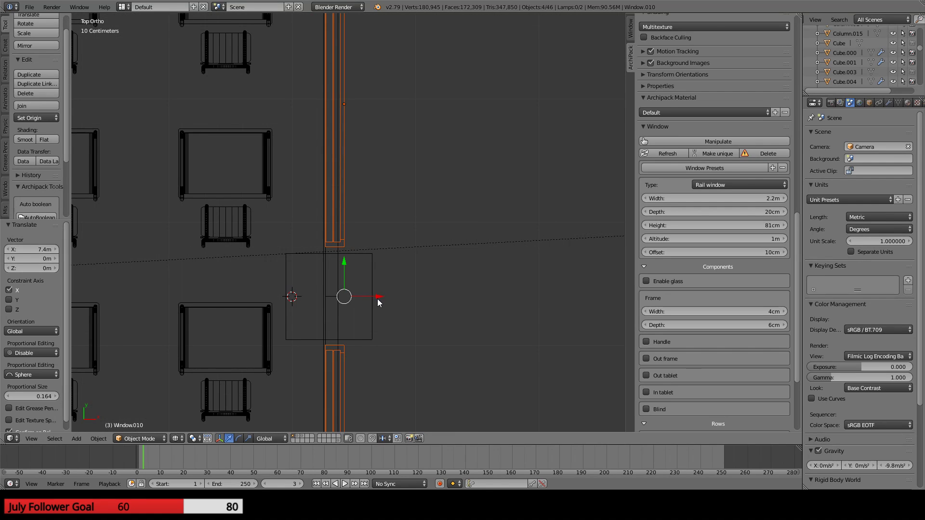
drag(380, 299, 348, 303)
- Display the model in solid shading and examine the duplicated upper windows from outside the opposite wall
middle_drag(358, 340, 273, 197)
key(z)
scroll(288, 269, down, 5)
middle_drag(323, 293, 233, 246)
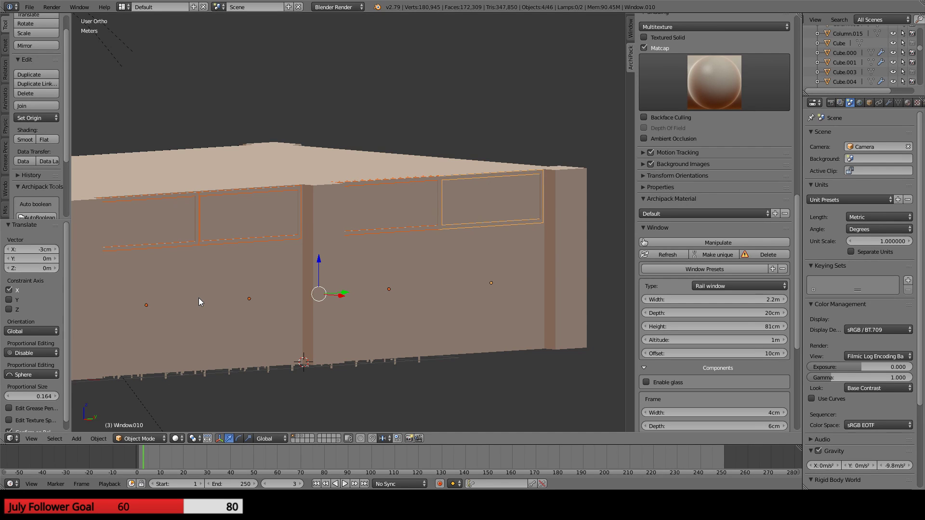
middle_drag(409, 289, 308, 132)
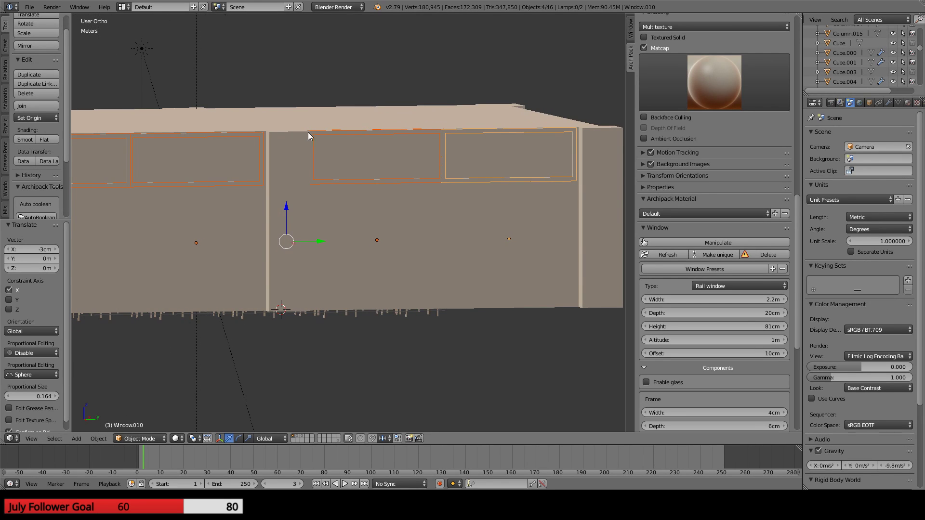
scroll(372, 251, up, 6)
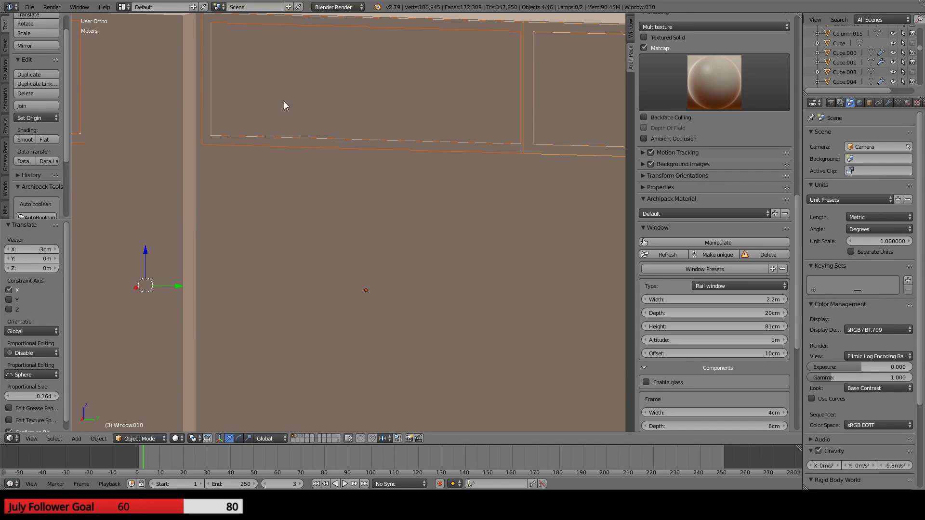
scroll(248, 143, down, 4)
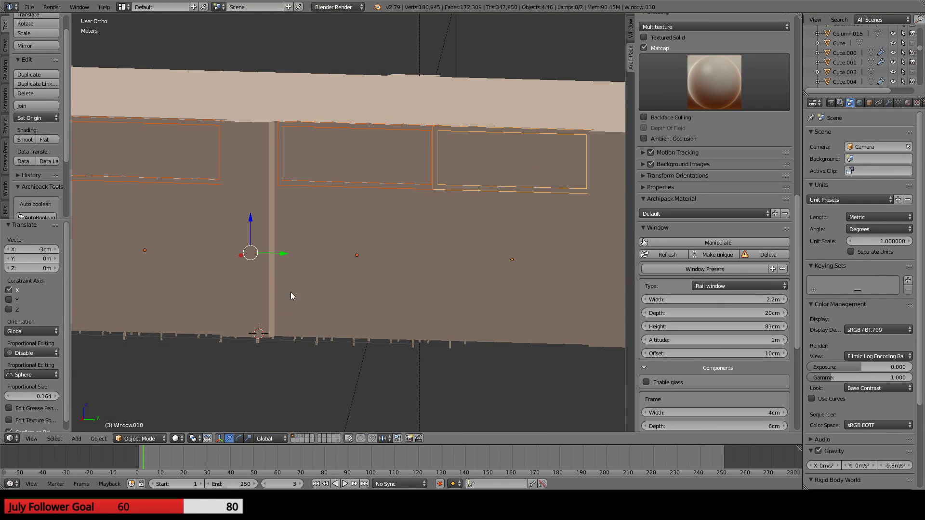
middle_drag(380, 234, 273, 259)
scroll(273, 258, down, 4)
- Duplicate the window cutter box Cube.003 and move the copy 7.4 m along X to the opposite wall
right_click(165, 127)
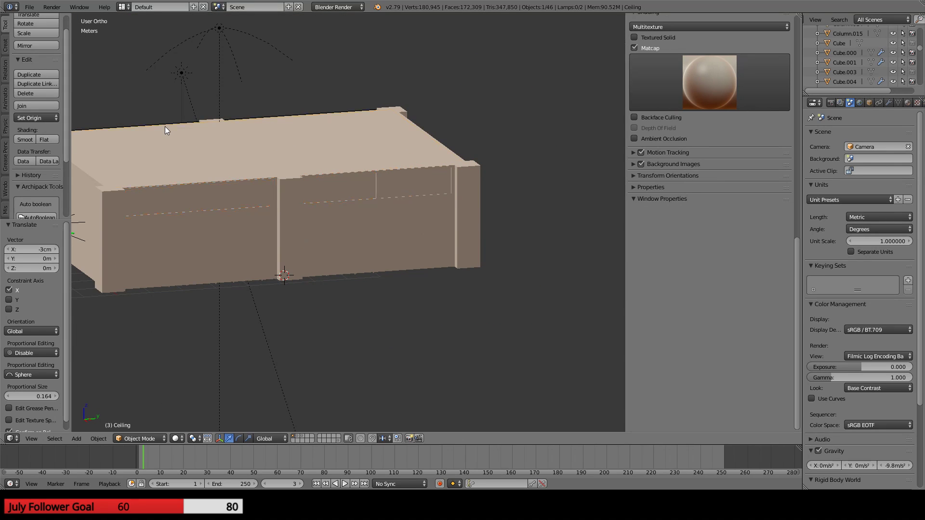
right_click(162, 123)
middle_drag(162, 124, 307, 178)
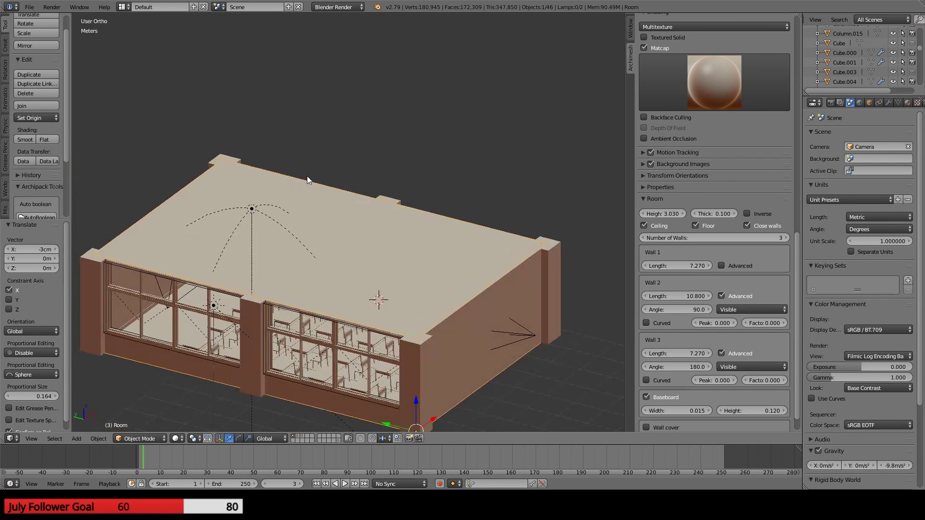
right_click(264, 354)
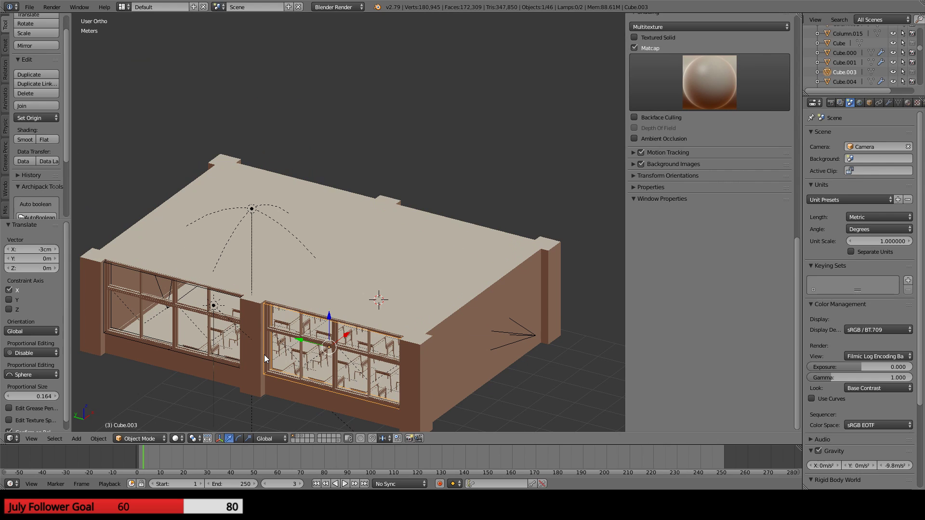
key(KP_7)
shift+middle_drag(207, 334, 362, 153)
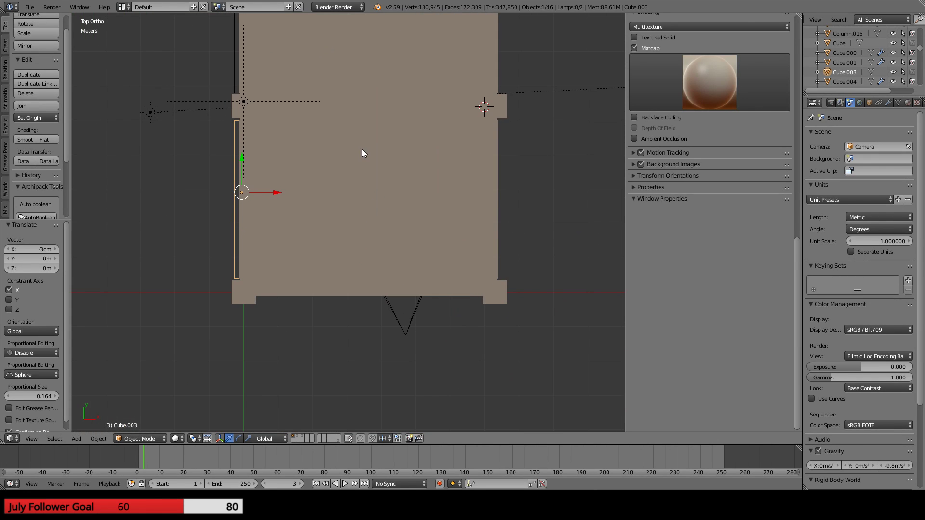
shift+middle_drag(368, 120, 305, 220)
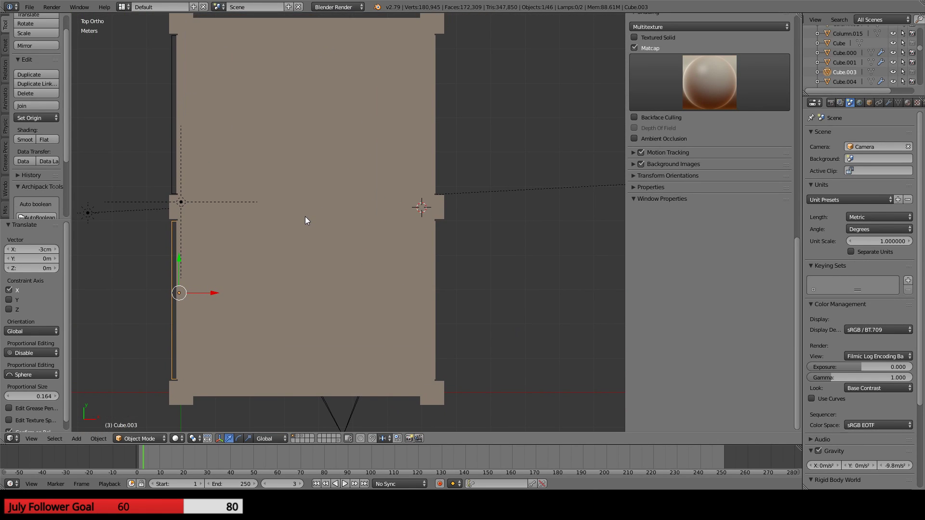
key(shift+d)
right_click(367, 243)
key(g)
key(x)
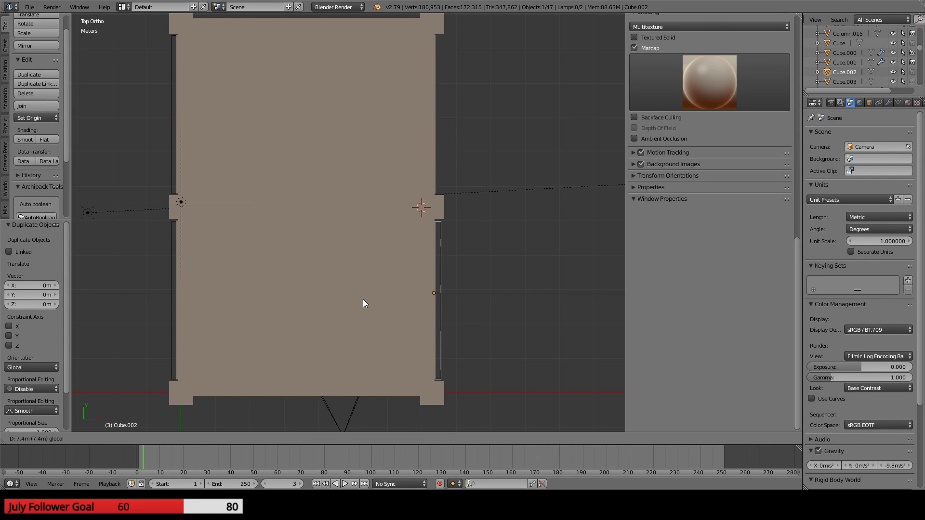
click(337, 302)
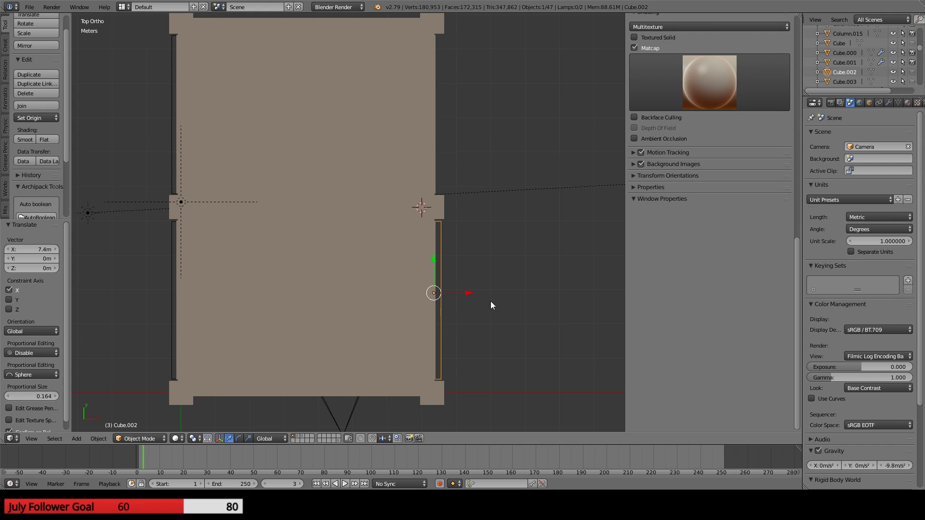
- Compare the door-side wall and its duplicated cutter box with the anime reference through the camera in wireframe
key(z)
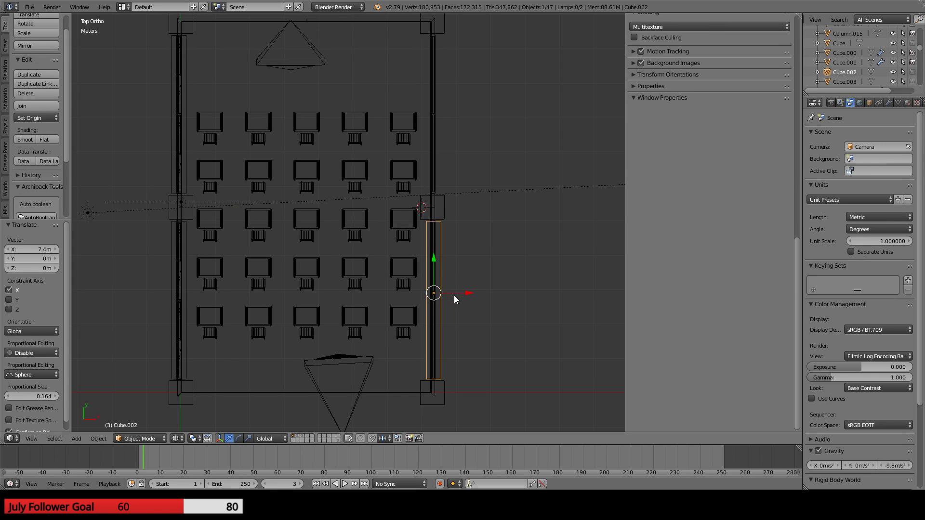
middle_drag(454, 295, 201, 299)
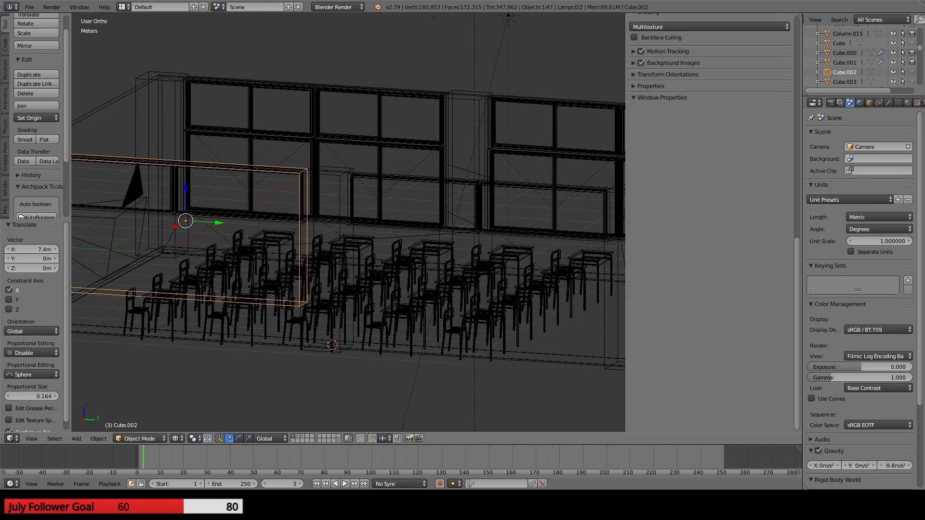
key(KP_0)
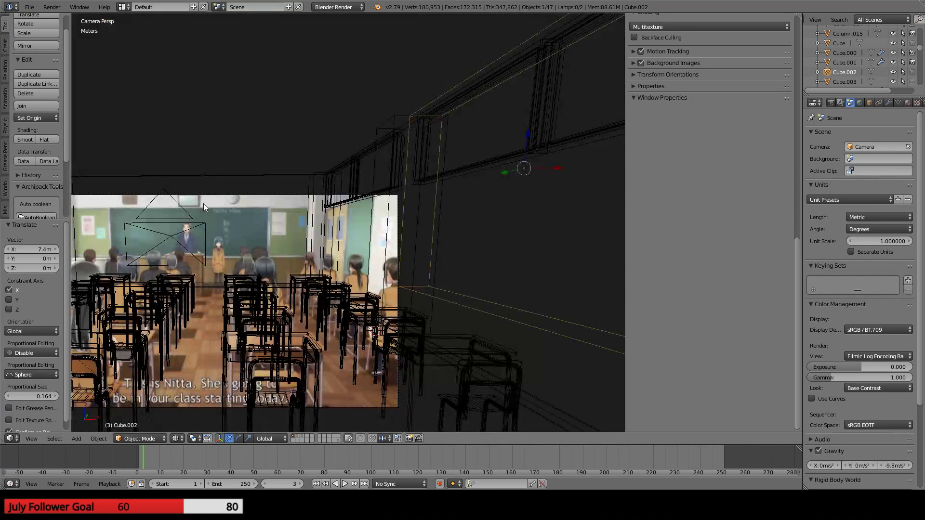
scroll(267, 252, up, 8)
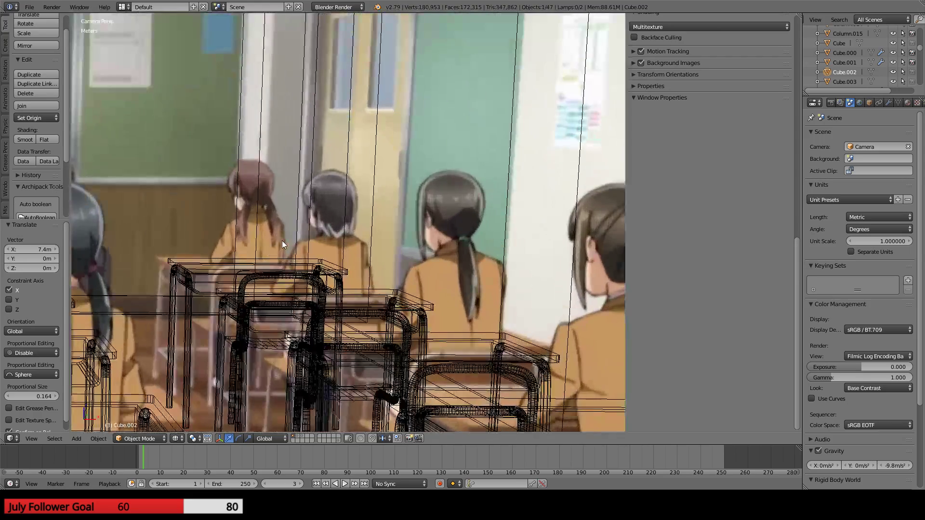
scroll(297, 265, down, 5)
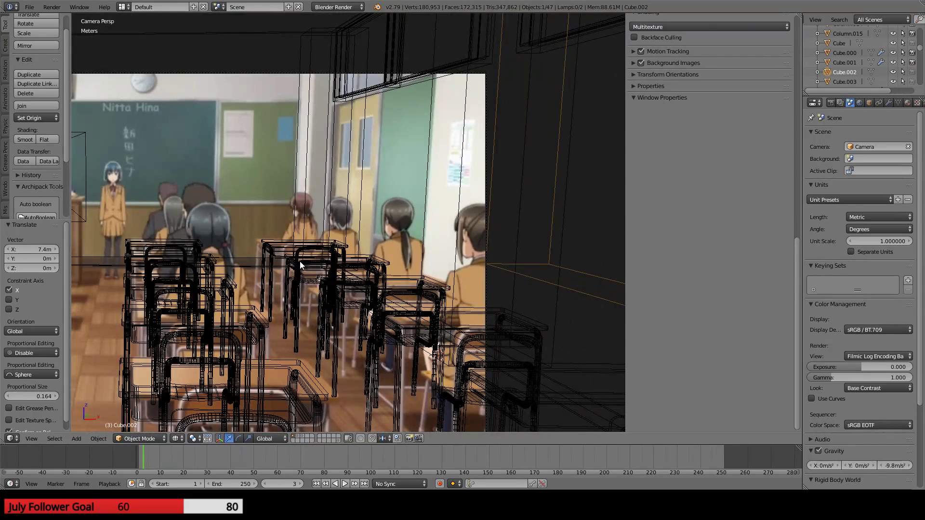
shift+middle_drag(237, 238, 196, 241)
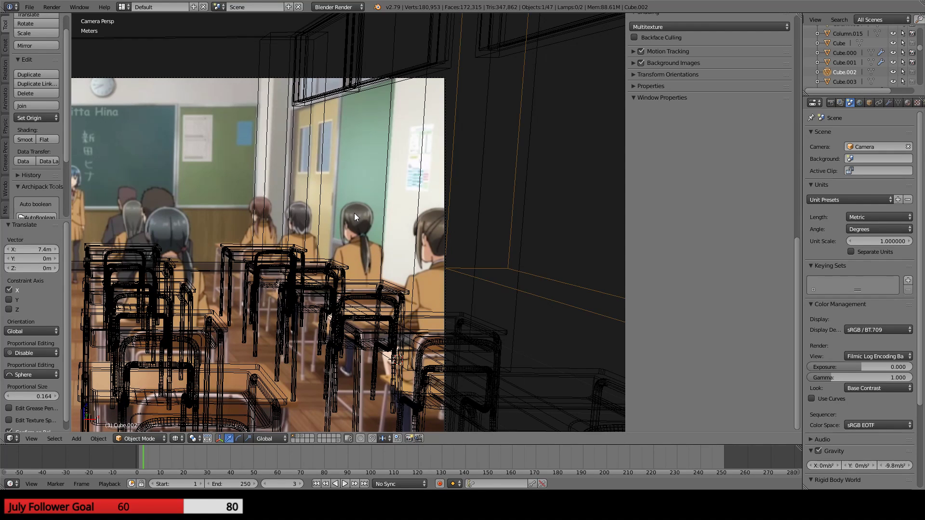
scroll(354, 213, down, 5)
- Extend the duplicated cutter box by moving its bottom face down along Z to about floor level
middle_drag(383, 231, 335, 258)
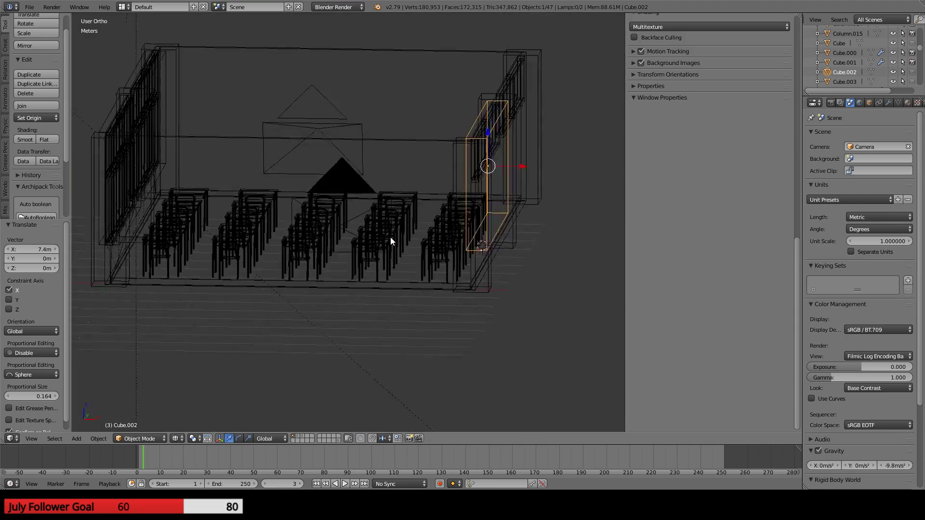
scroll(335, 258, up, 3)
key(Tab)
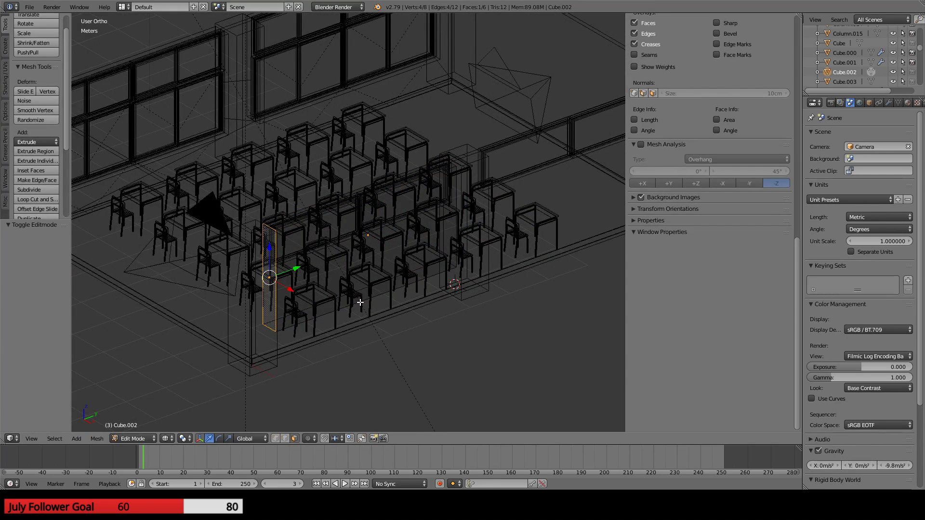
right_click(360, 303)
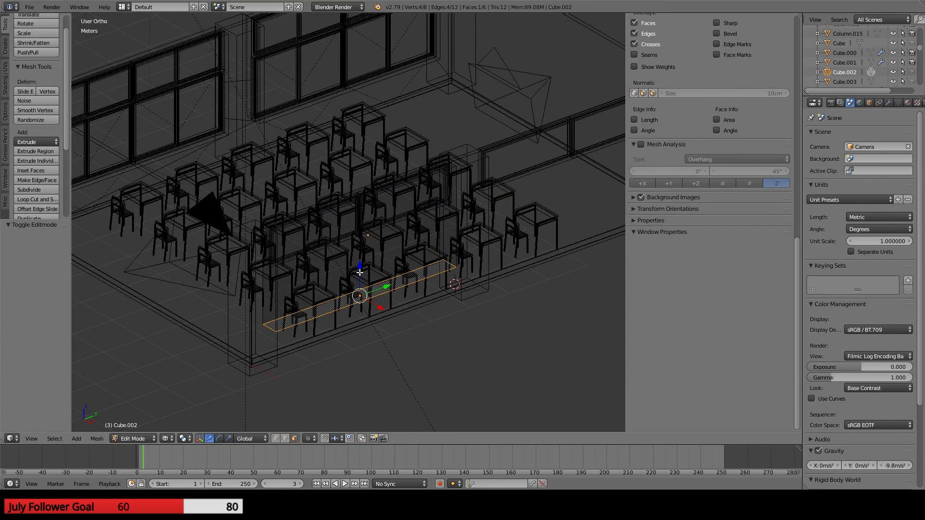
key(ctrl+KP_3)
key(KP_3)
scroll(263, 207, up, 2)
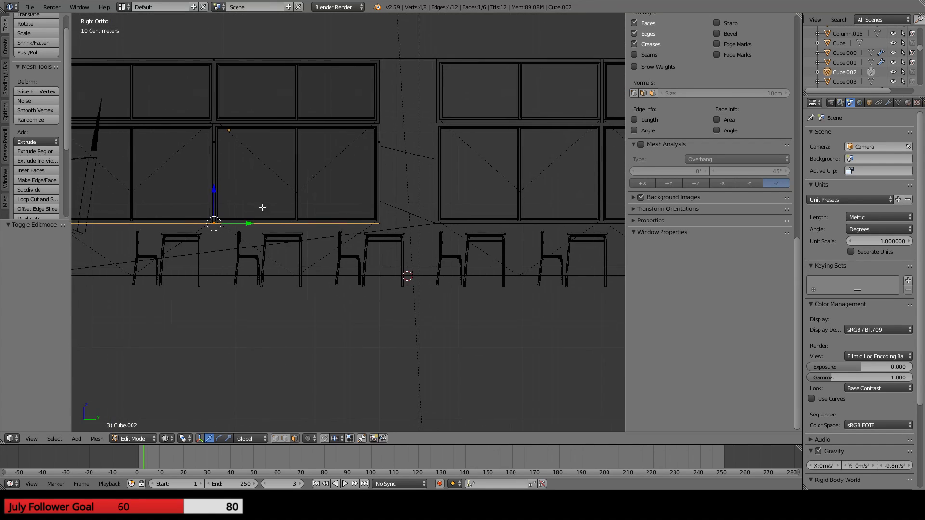
shift+middle_drag(263, 208, 462, 222)
scroll(461, 222, up, 3)
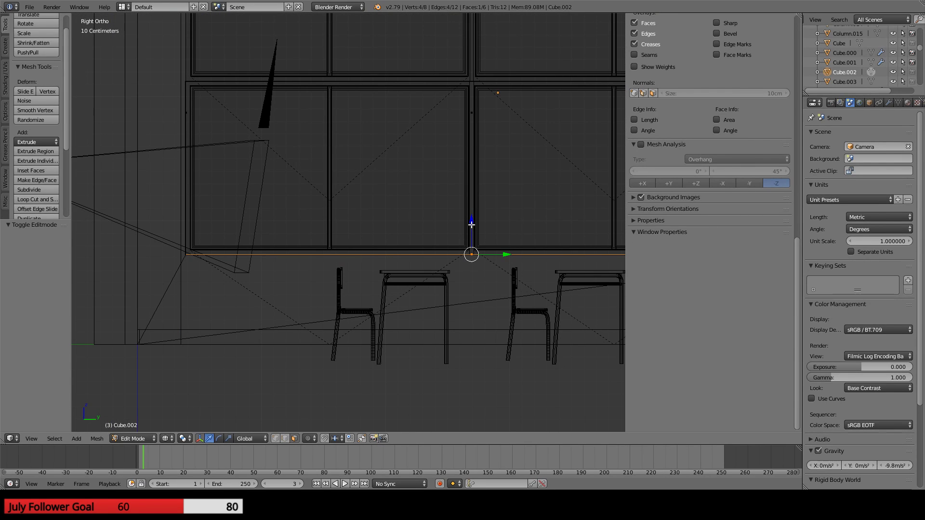
drag(471, 225, 468, 311)
scroll(392, 311, down, 2)
mouse_move(391, 311)
middle_down()
mouse_move(356, 288)
mouse_move(426, 318)
middle_up()
key(z)
middle_drag(376, 298, 336, 287)
key(Tab)
- Add a Boolean modifier to the Room object using the duplicated cutter Cube.002 with the Difference operation
middle_drag(409, 266, 289, 243)
right_click(175, 212)
right_click(128, 204)
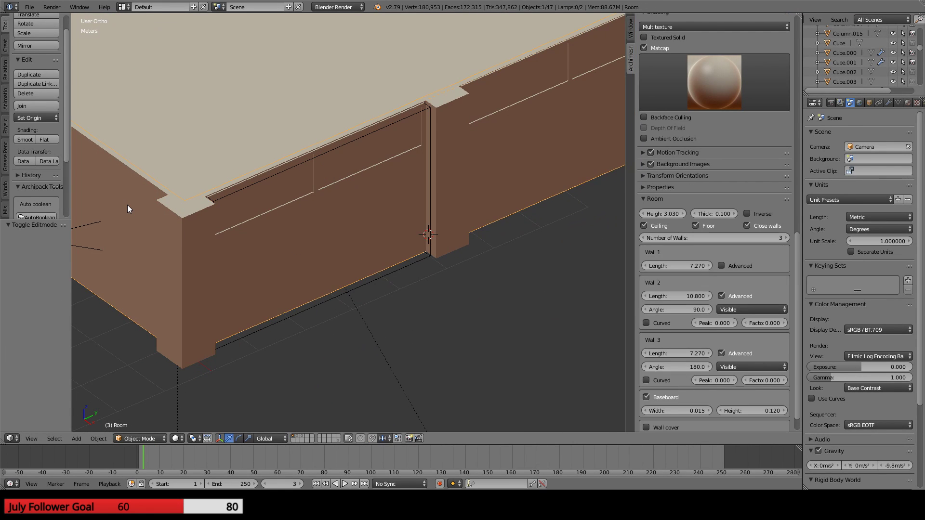
click(890, 102)
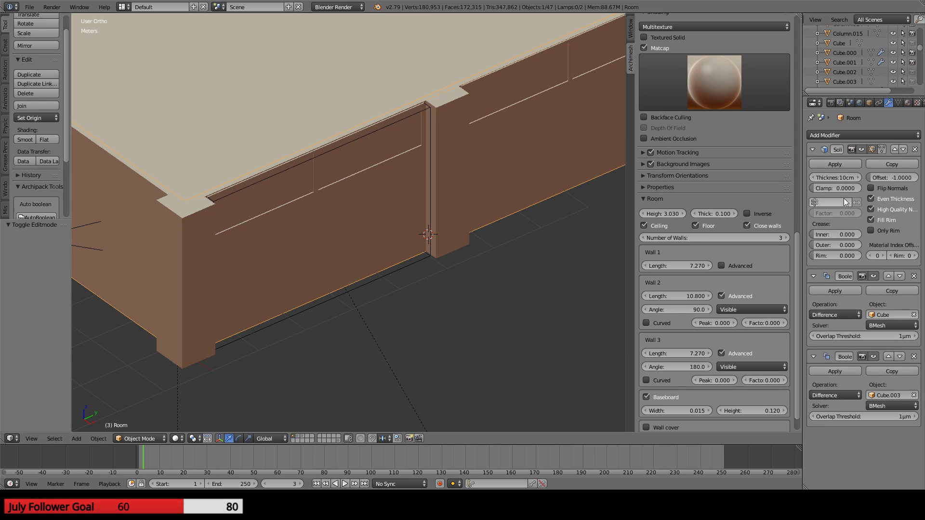
click(827, 136)
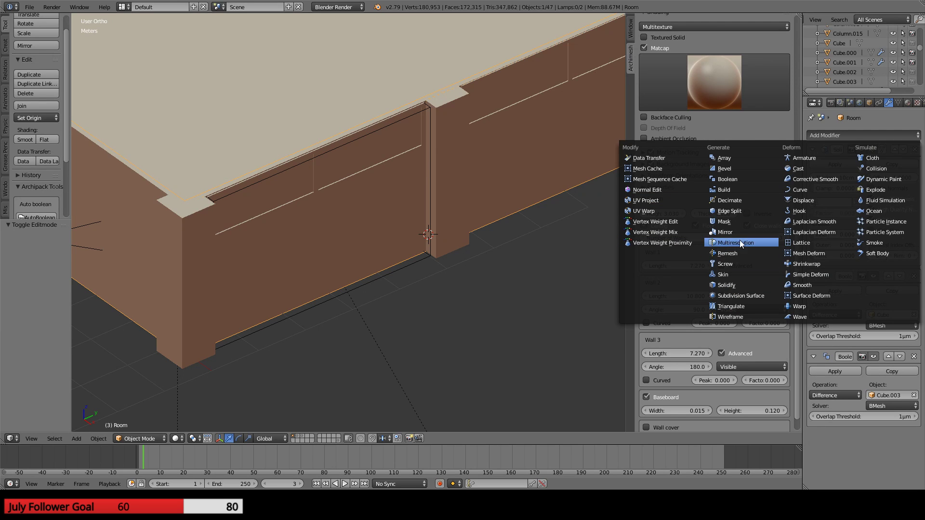
click(742, 178)
scroll(867, 361, down, 1)
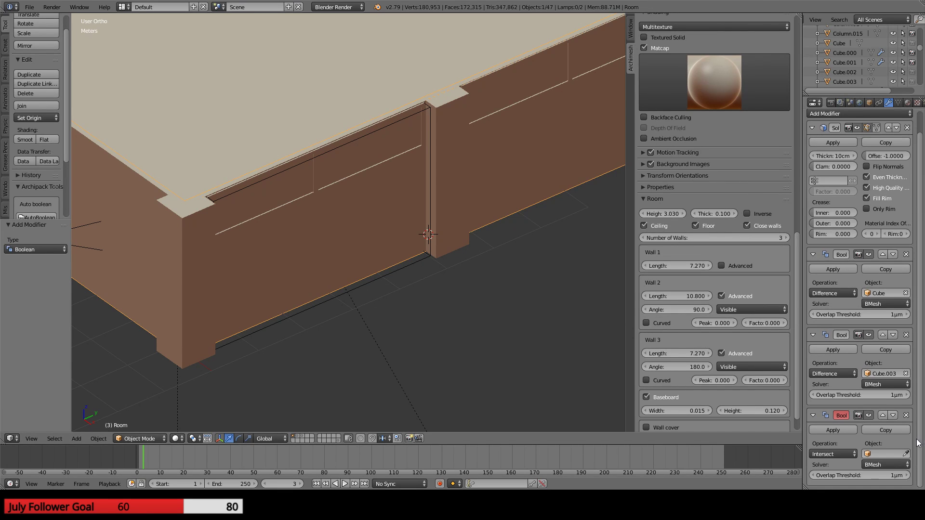
click(906, 457)
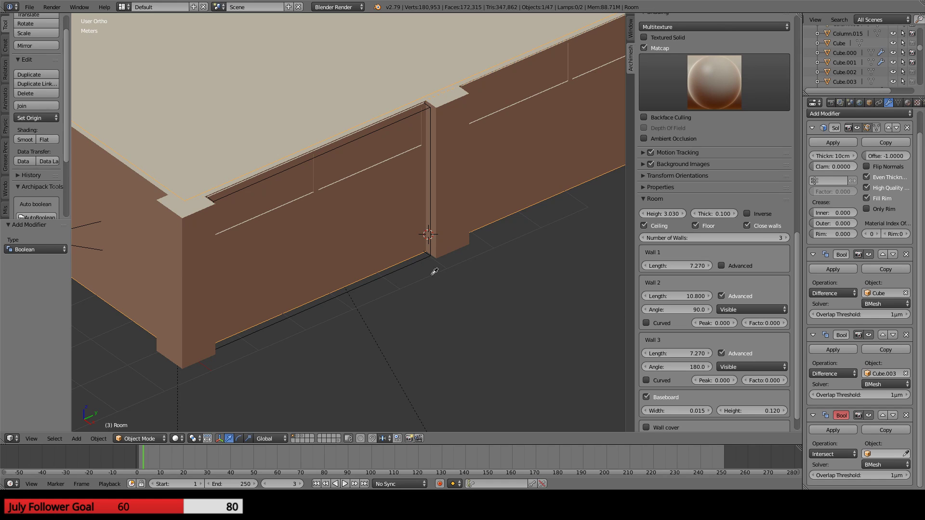
click(389, 282)
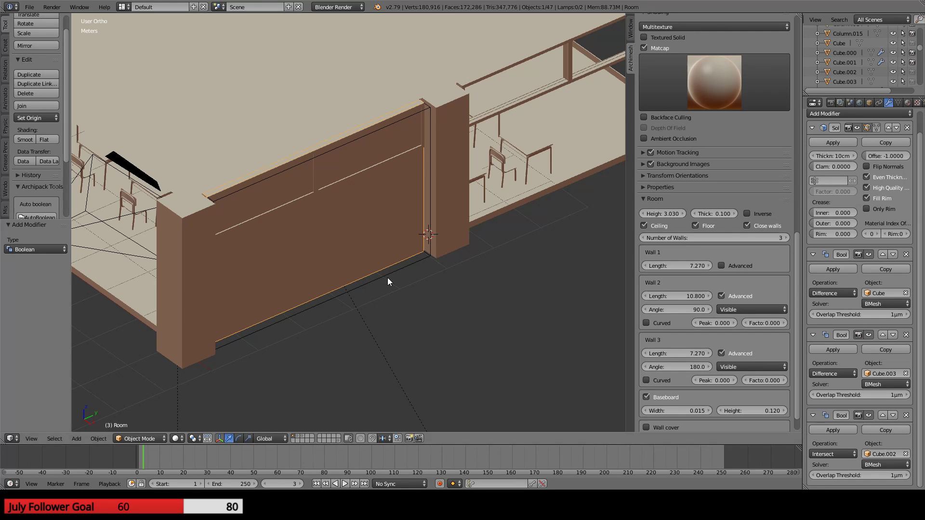
click(831, 453)
click(822, 421)
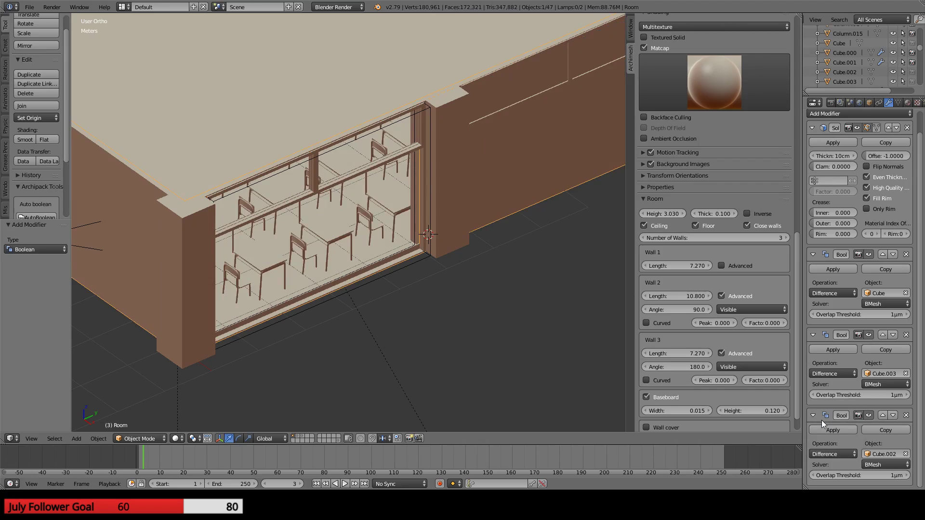
- Examine the new opening in the door-side wall and the baseboard running across it
middle_drag(389, 323, 361, 231)
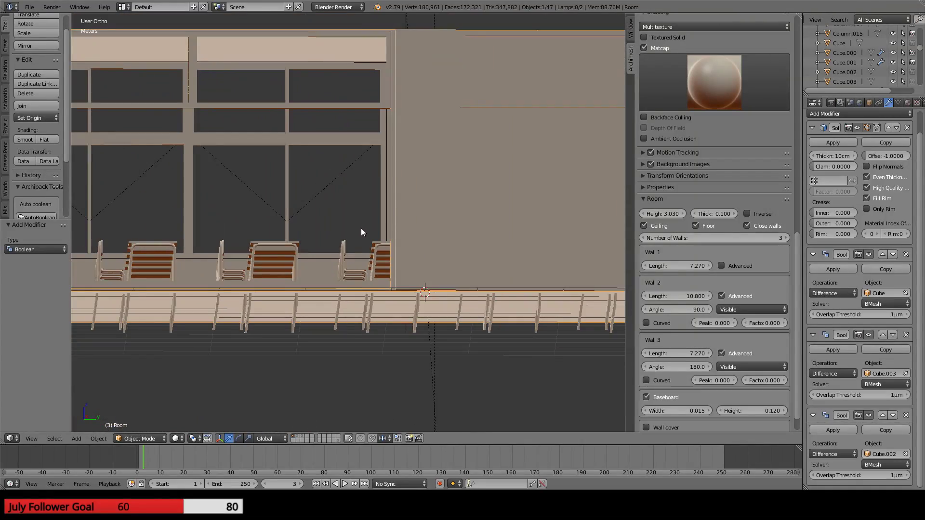
middle_drag(317, 205, 420, 256)
middle_drag(335, 259, 456, 270)
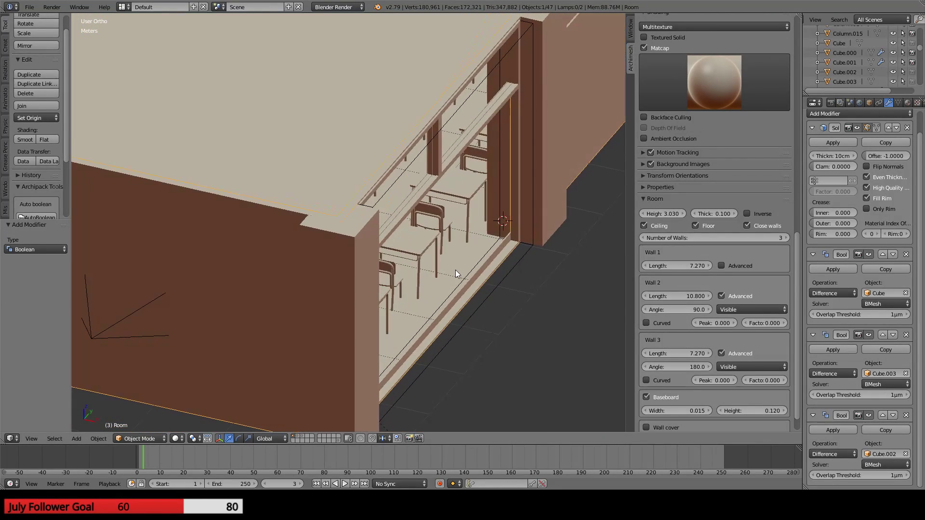
right_click(469, 286)
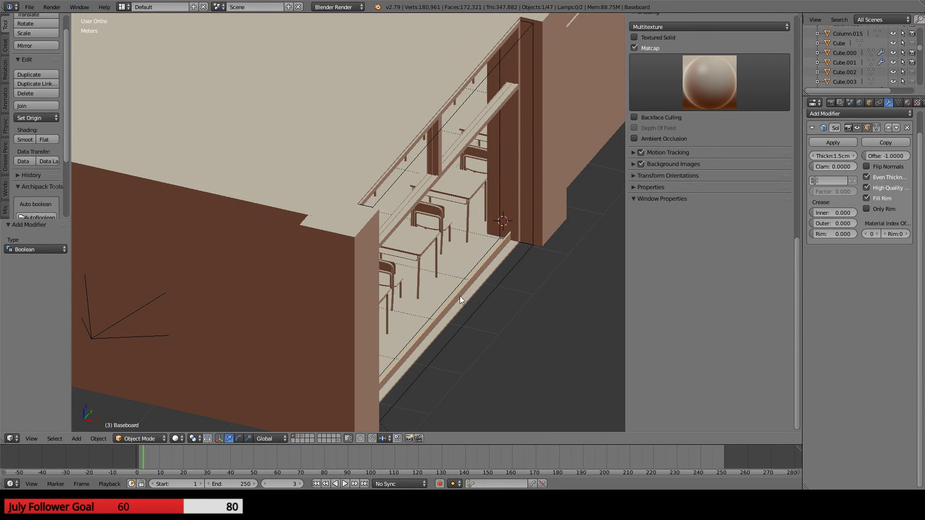
middle_drag(484, 291, 328, 282)
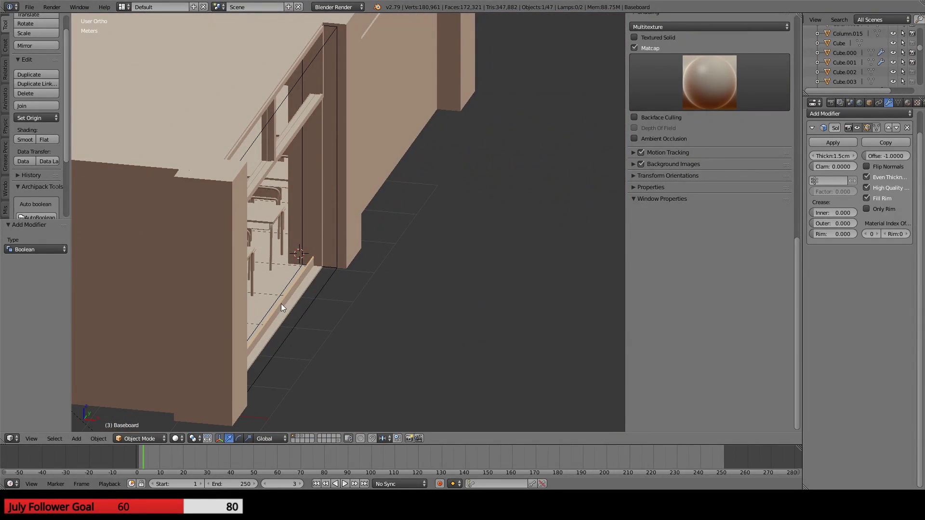
middle_drag(354, 233, 298, 244)
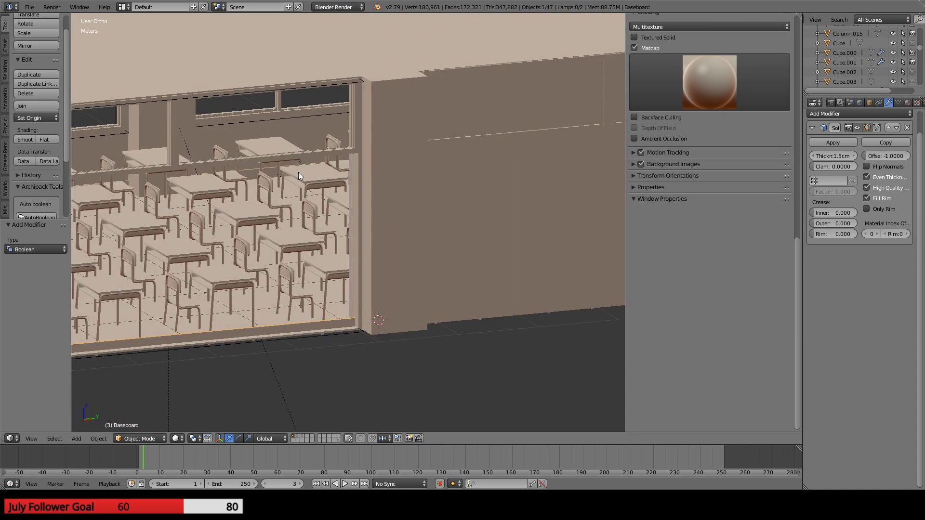
- Make a linked duplicate of the door-side cutter box and move it 5.4 m along Y to the other wall bay
key(KP_7)
key(z)
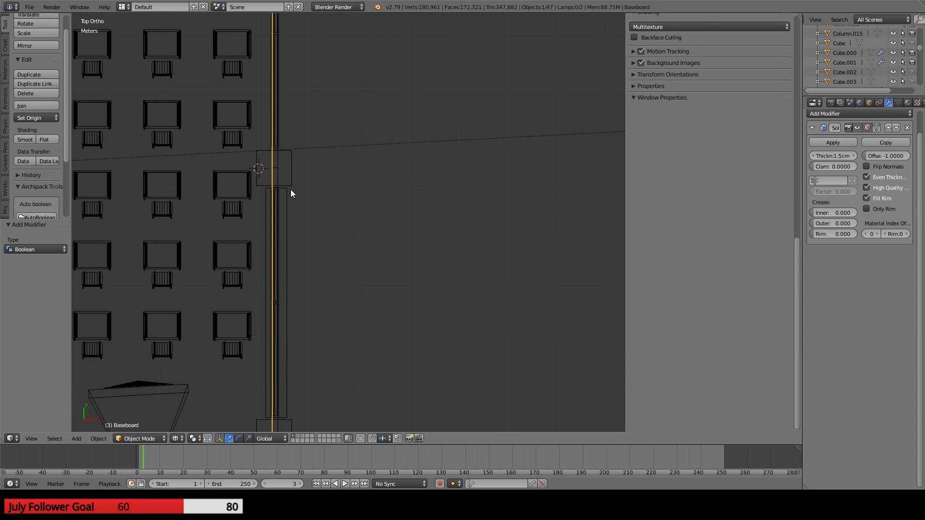
right_click(291, 192)
shift+middle_drag(319, 148, 397, 193)
scroll(397, 192, down, 2)
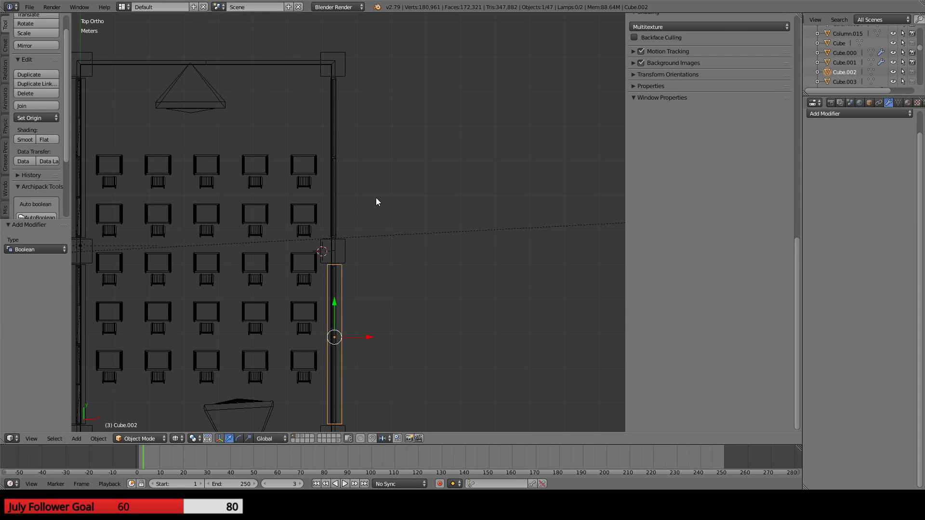
key(alt+d)
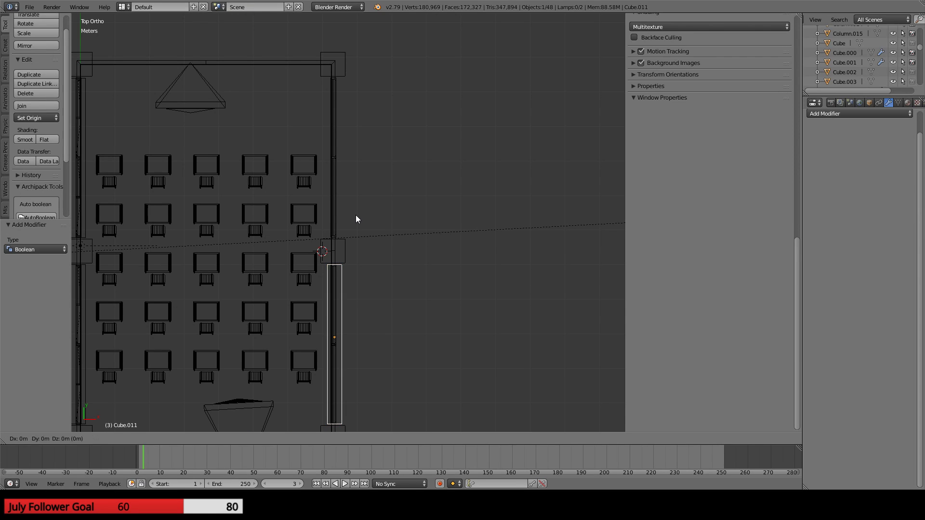
right_click(350, 215)
drag(336, 295, 310, 419)
scroll(366, 207, up, 5)
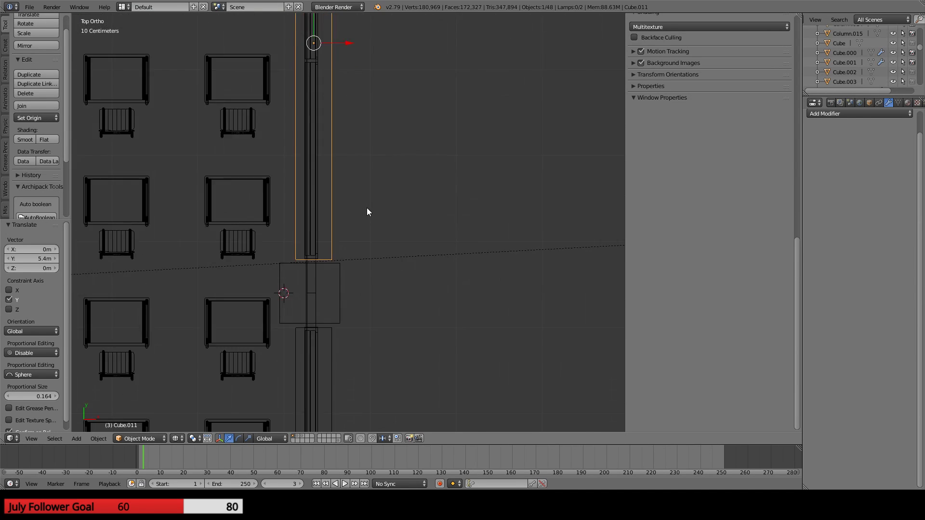
shift+middle_drag(367, 209, 276, 242)
- Examine the duplicated cutter box in the second door-side bay in shaded view, comparing it with the already cut bay
key(Tab)
scroll(209, 293, down, 2)
key(z)
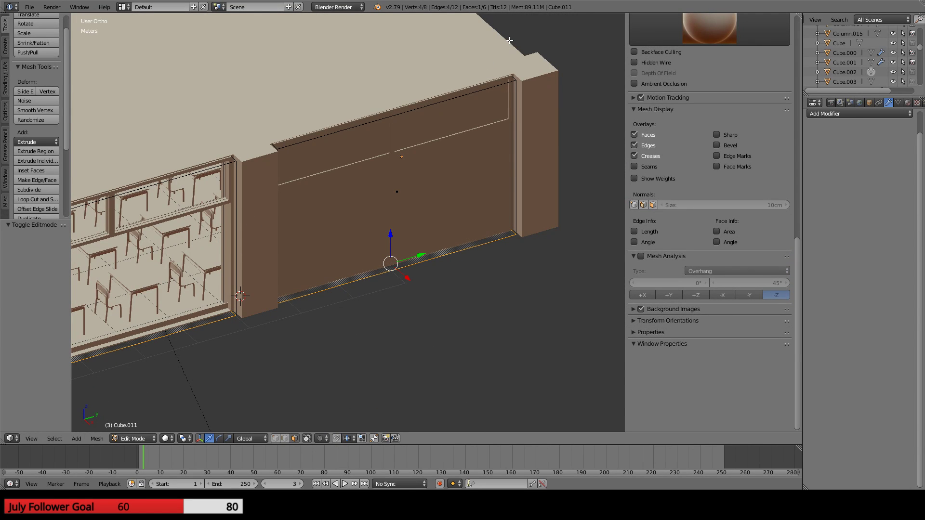
shift+middle_drag(212, 266, 405, 190)
key(Tab)
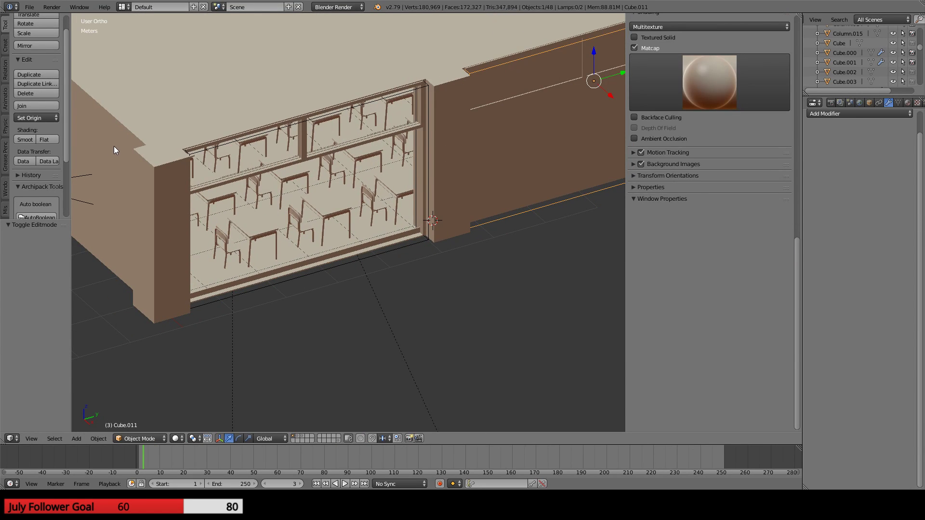
scroll(114, 146, down, 2)
key(Tab)
key(Tab)
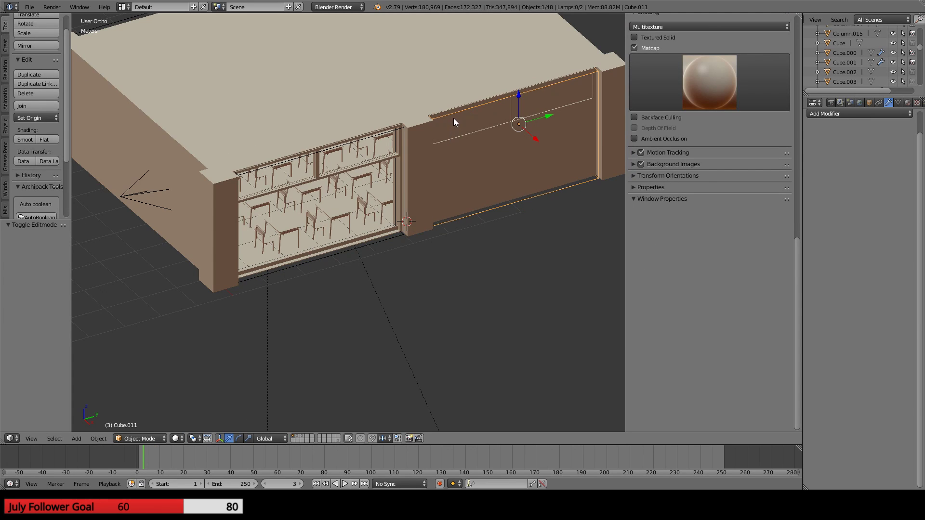
- Add a Boolean modifier to the Room object using the second door-side cutter Cube.011 with the Difference operation
right_click(470, 138)
right_click(467, 108)
right_click(467, 220)
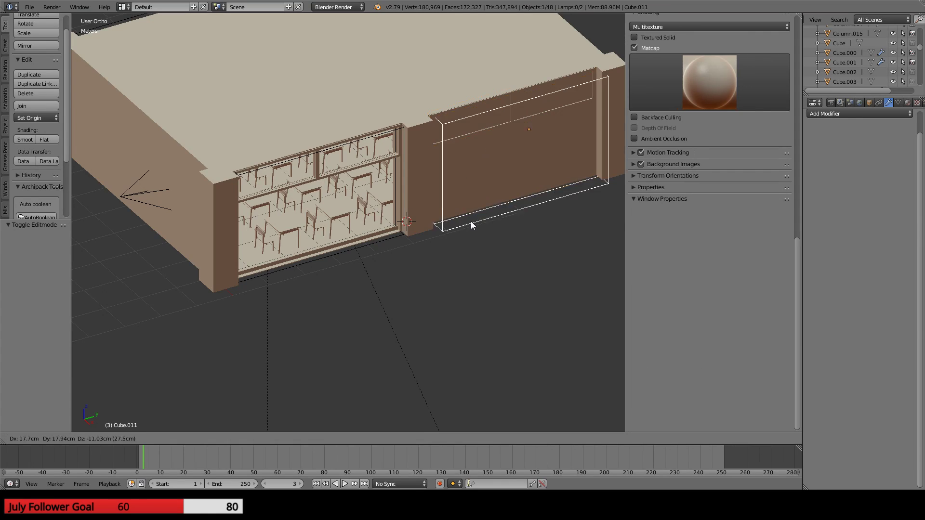
right_click(166, 165)
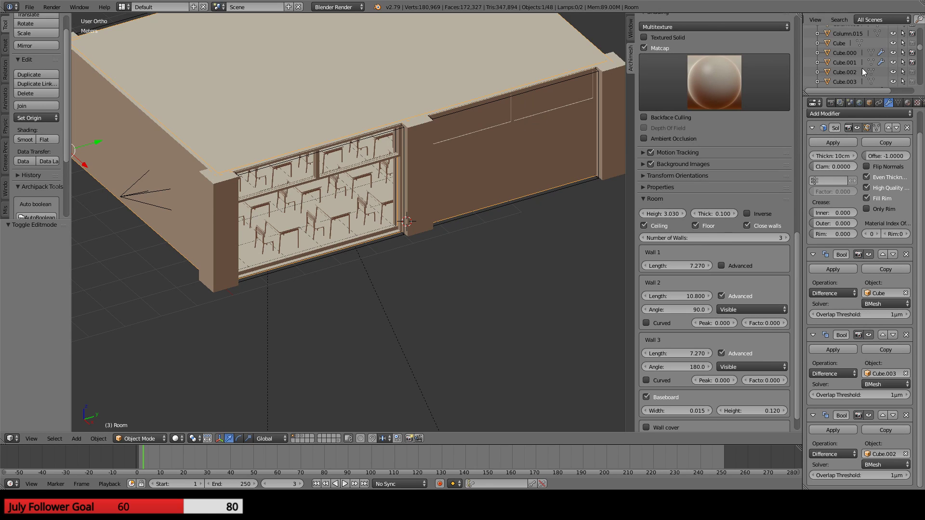
click(856, 114)
click(723, 157)
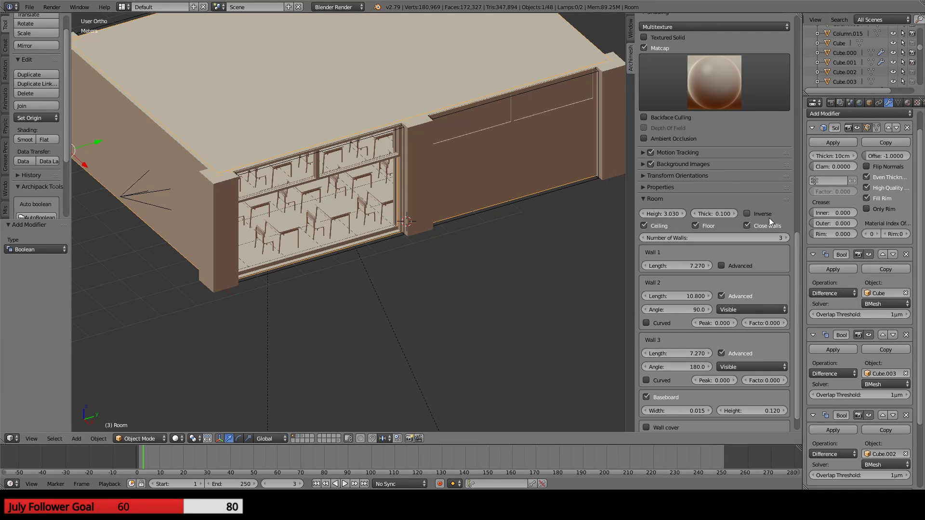
scroll(854, 336, down, 4)
click(906, 454)
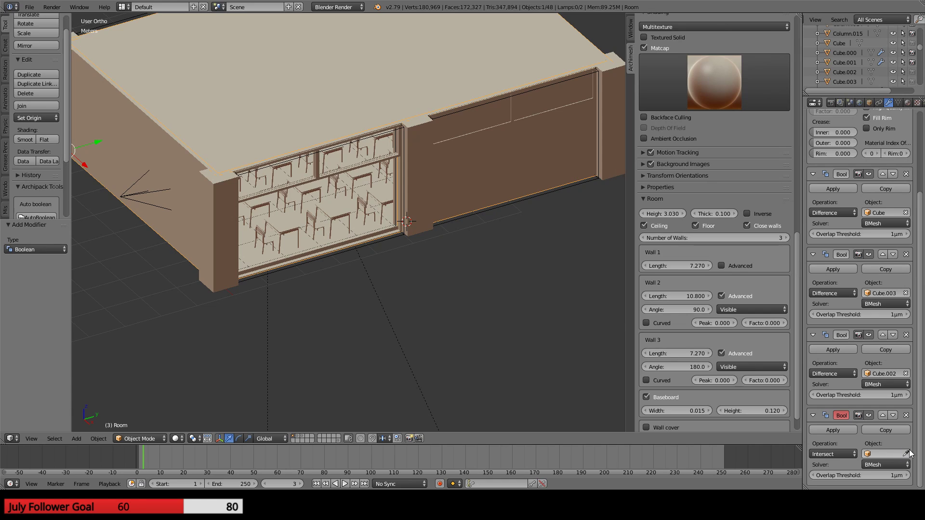
click(546, 191)
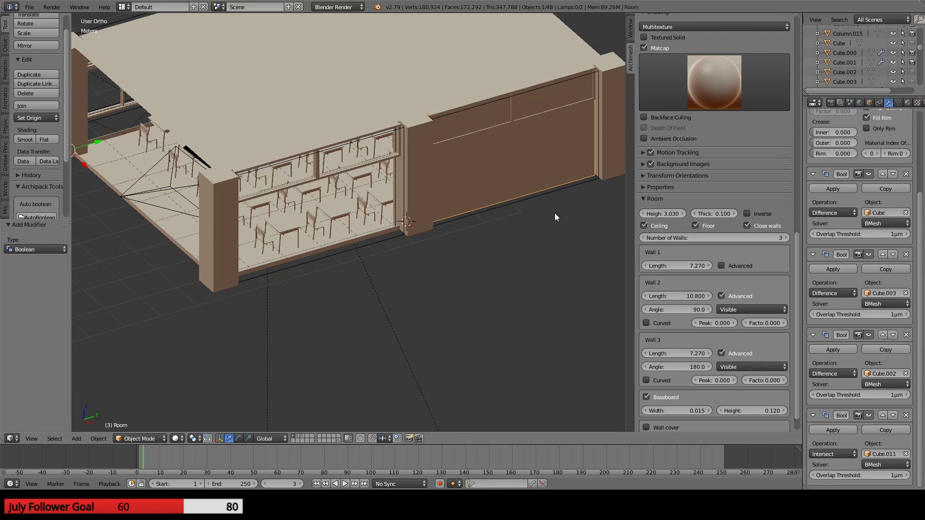
click(827, 451)
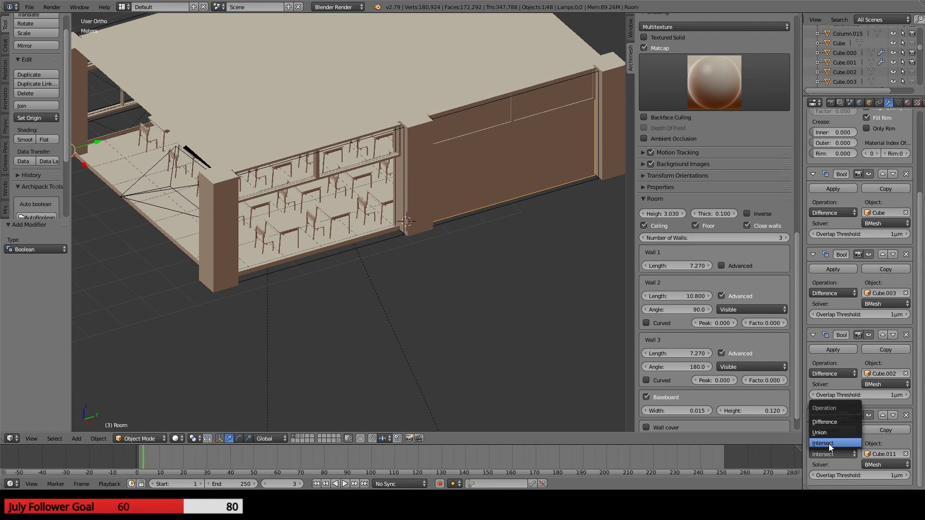
click(824, 422)
- Compare the wireframe of the door-side wall and upper windows with the anime reference image through the camera
middle_drag(482, 284, 463, 259)
key(KP_0)
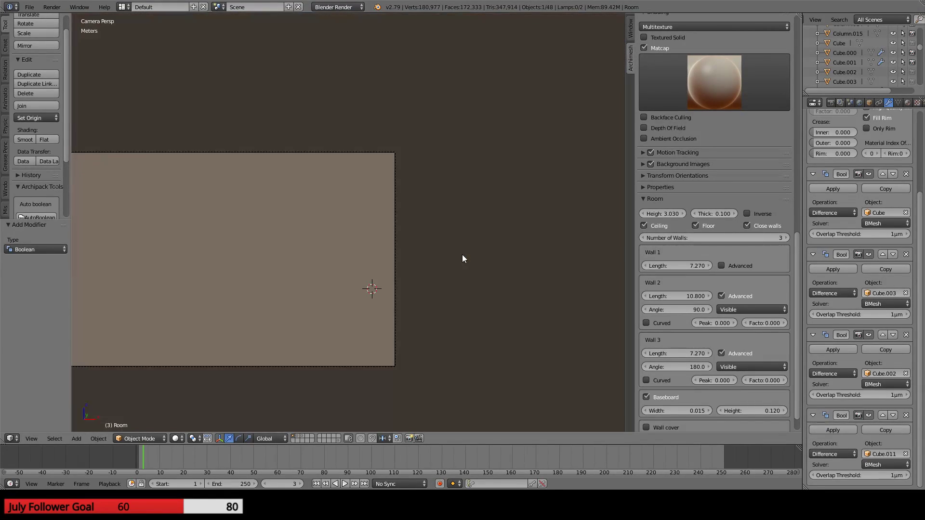
key(z)
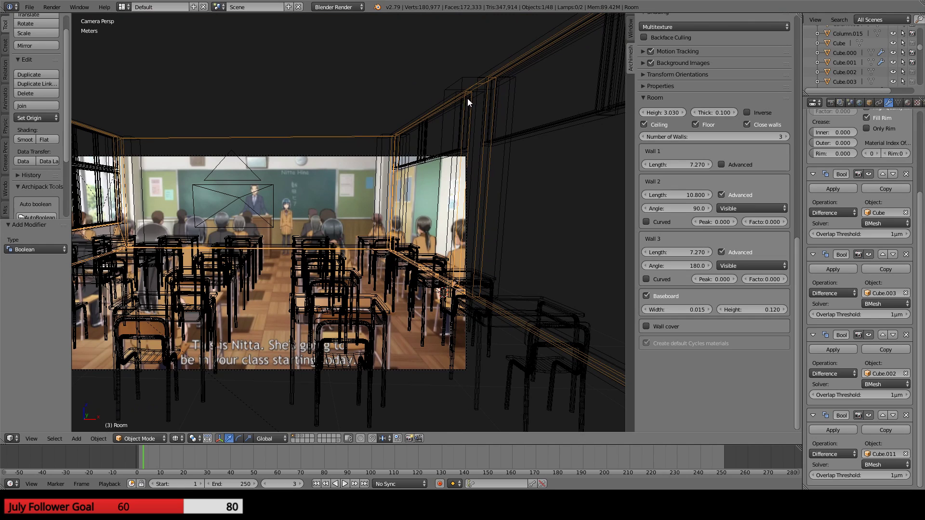
scroll(424, 239, up, 3)
scroll(422, 235, up, 6)
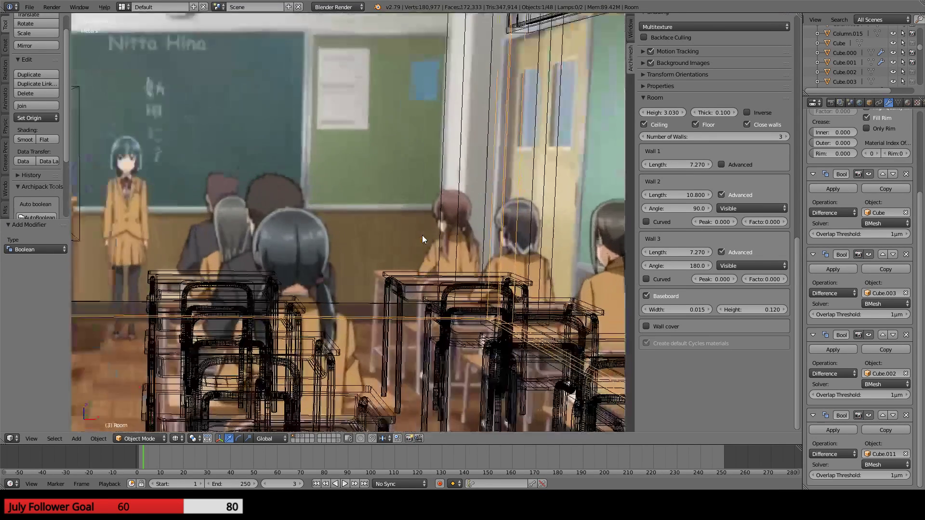
shift+middle_drag(464, 167, 317, 363)
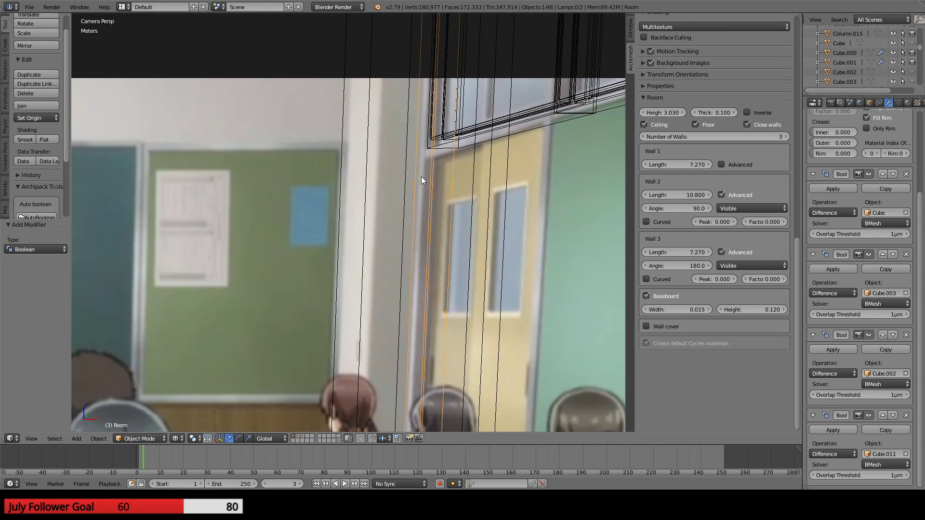
scroll(466, 156, down, 2)
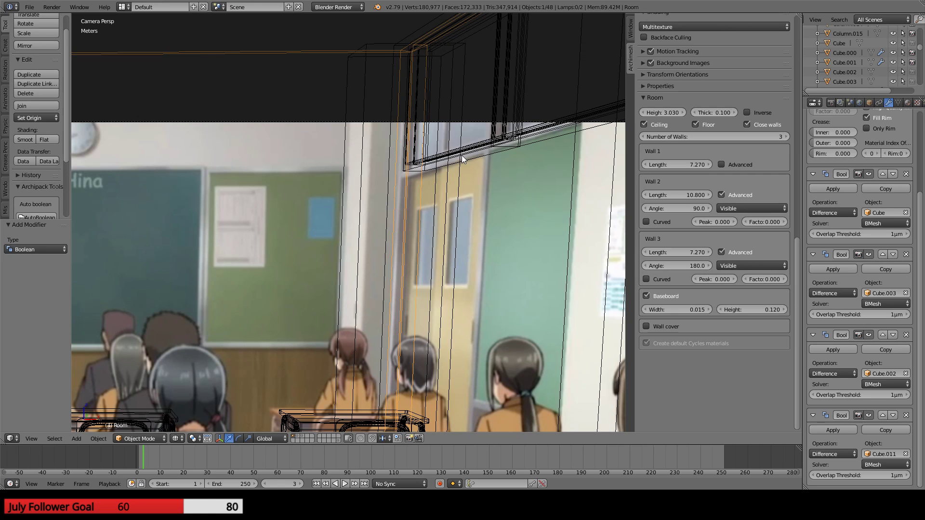
scroll(462, 155, up, 2)
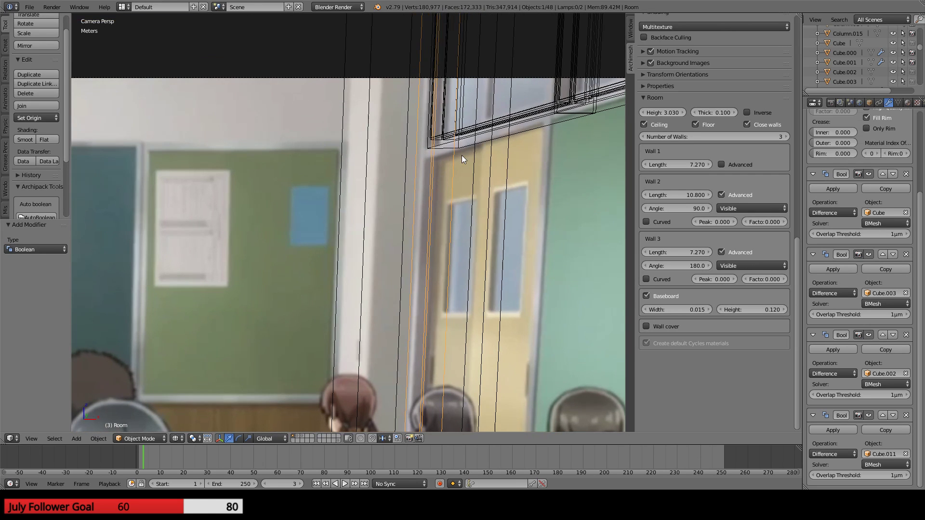
scroll(461, 155, down, 3)
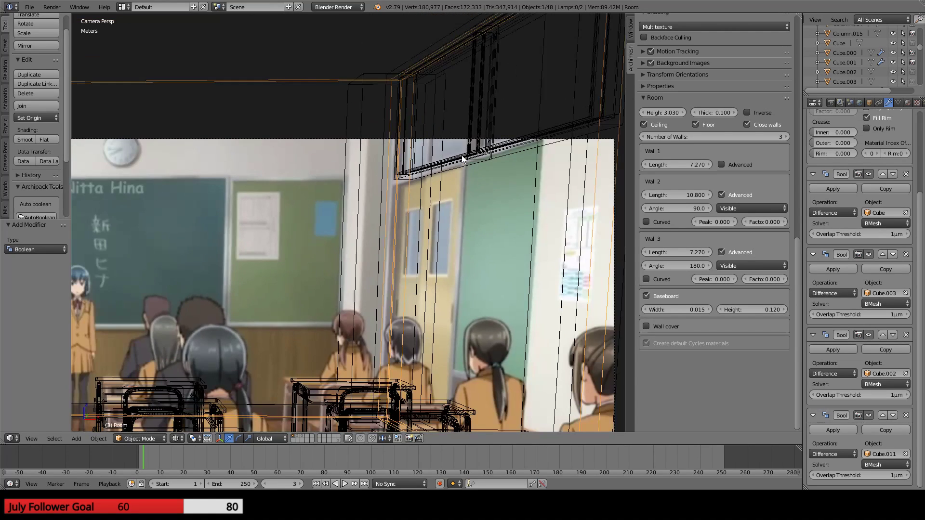
key(z)
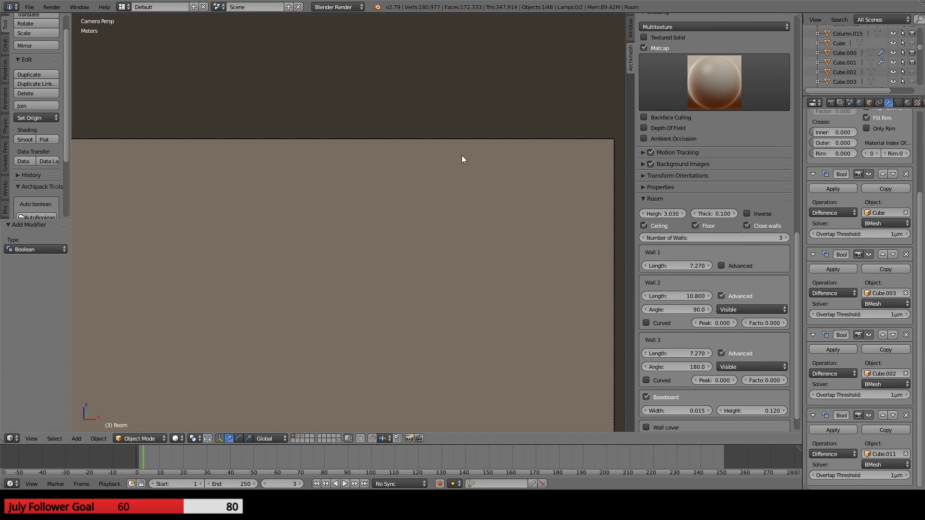
- Examine both door-side wall openings and their columns from outside the room in shaded view
key(KP_0)
middle_drag(450, 221, 390, 223)
scroll(394, 222, up, 7)
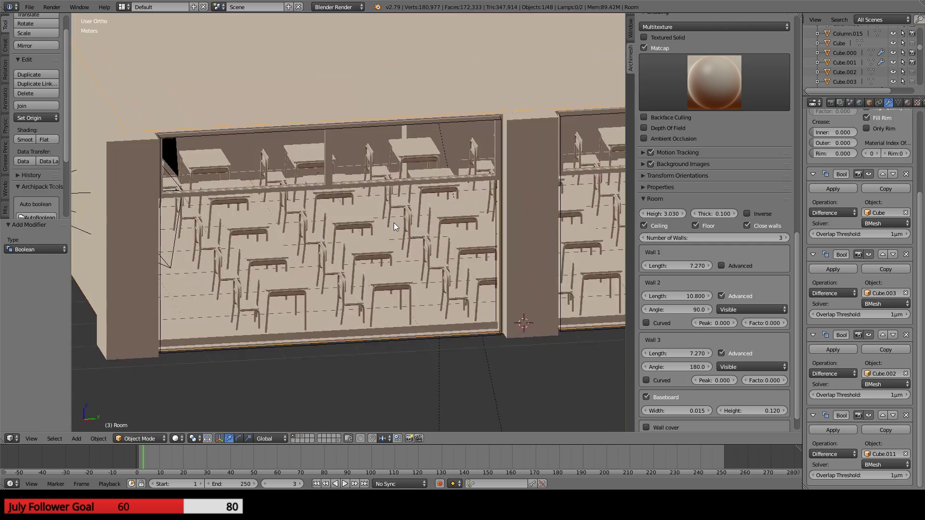
middle_drag(445, 248, 458, 233)
shift+middle_drag(520, 158, 322, 234)
scroll(338, 258, down, 6)
scroll(322, 234, up, 3)
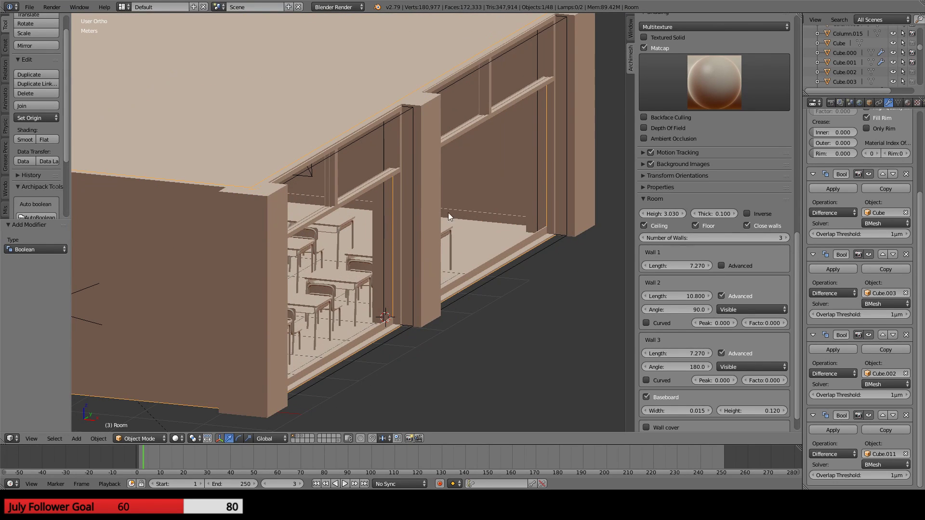
- Make Camera.001 the active scene camera and render the classroom from its view
click(850, 102)
click(863, 147)
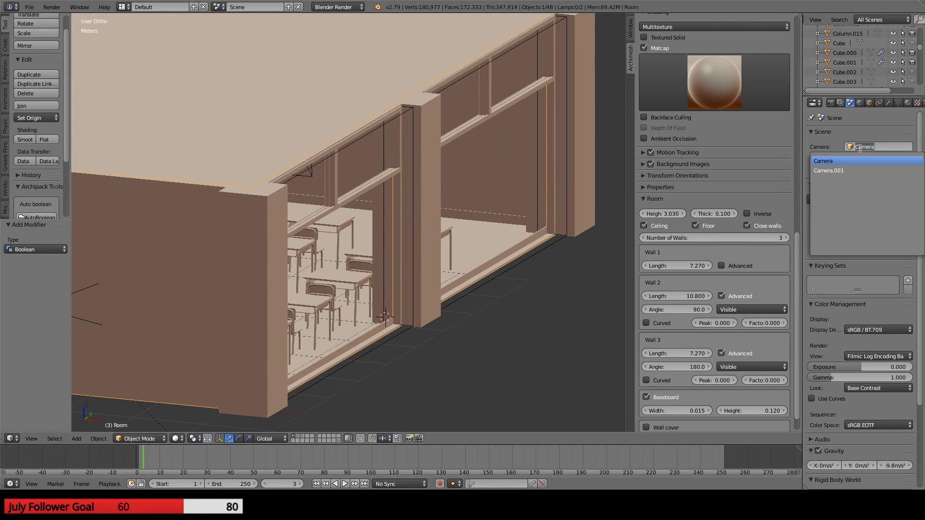
click(856, 170)
key(KP_0)
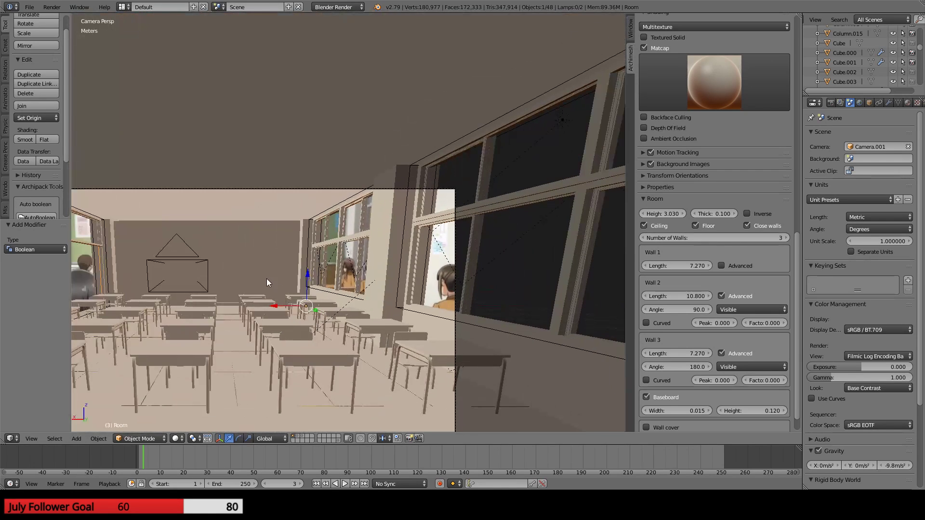
scroll(231, 275, down, 2)
shift+middle_drag(193, 268, 357, 274)
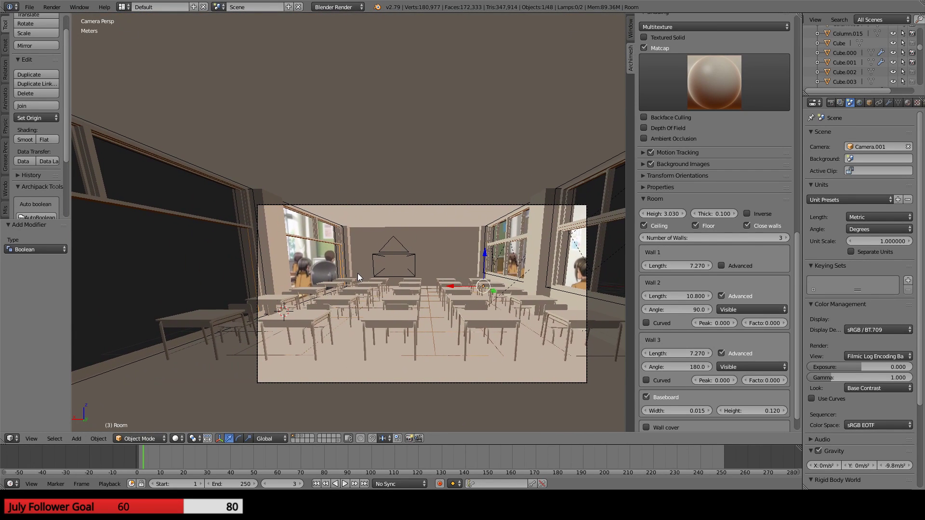
key(F12)
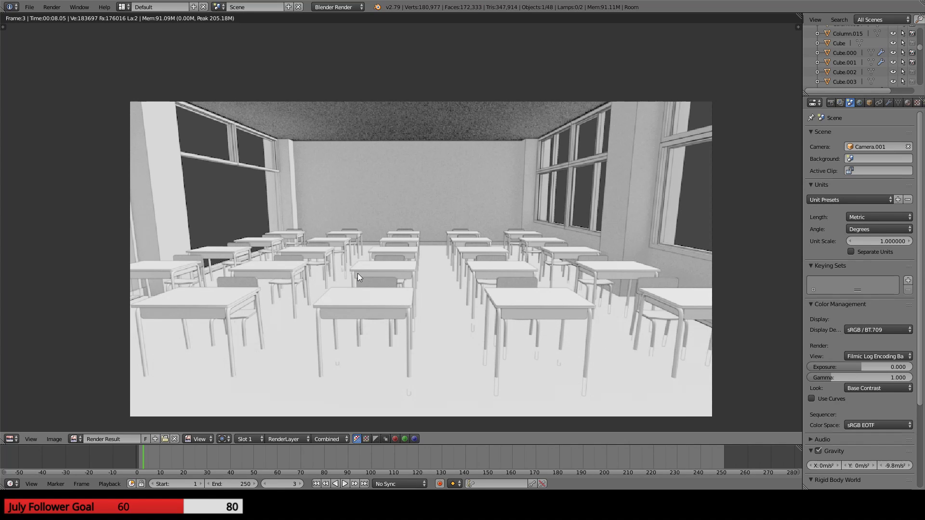
- Inspect the render around the door-side openings, upper windows and columns, and close it
scroll(339, 255, up, 5)
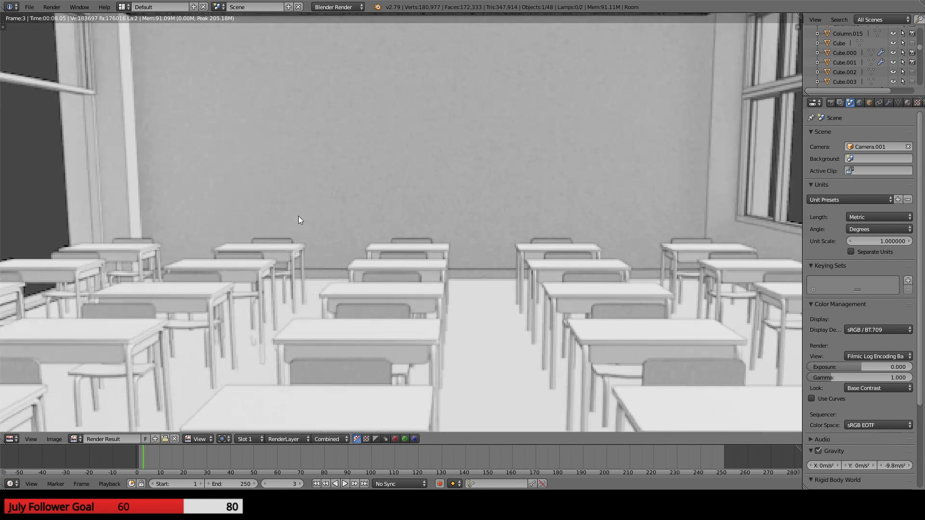
middle_drag(299, 216, 471, 218)
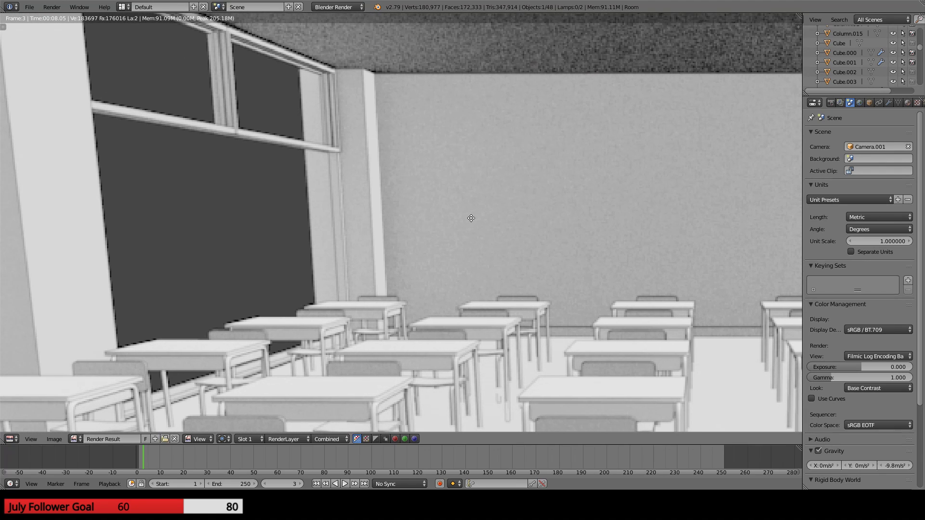
scroll(325, 161, down, 2)
scroll(305, 145, up, 2)
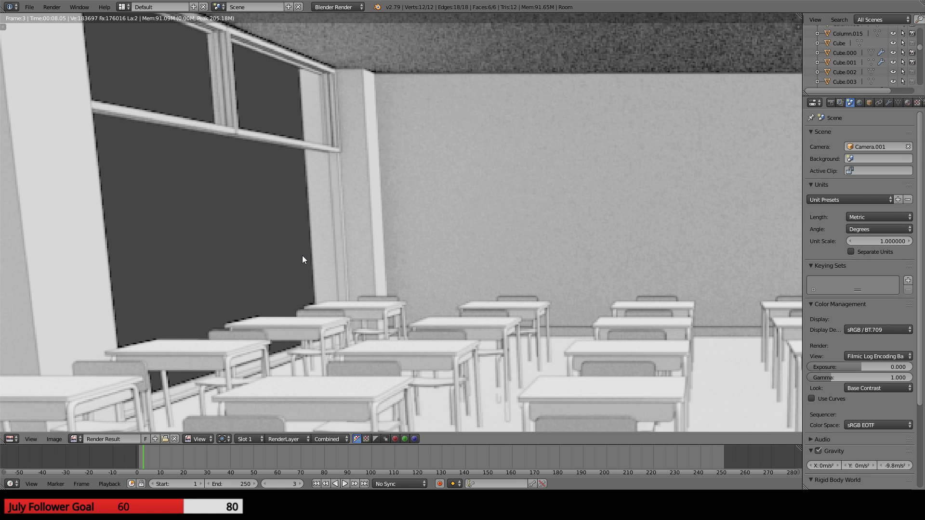
scroll(302, 255, down, 3)
scroll(334, 252, down, 2)
scroll(334, 251, up, 2)
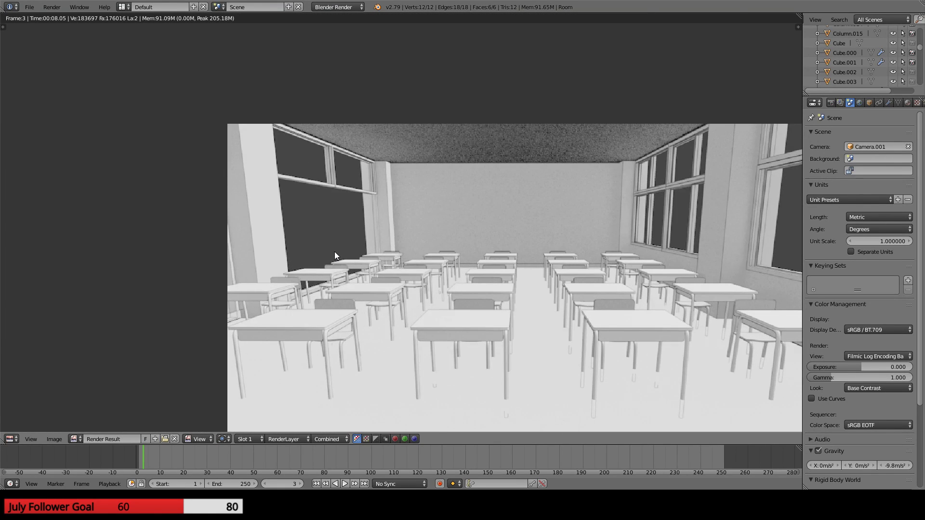
key(Escape)
- Examine the door-side openings and the baseboard beneath them from inside the room in perspective view
middle_drag(352, 259, 225, 249)
key(KP_5)
scroll(456, 255, up, 2)
right_click(398, 179)
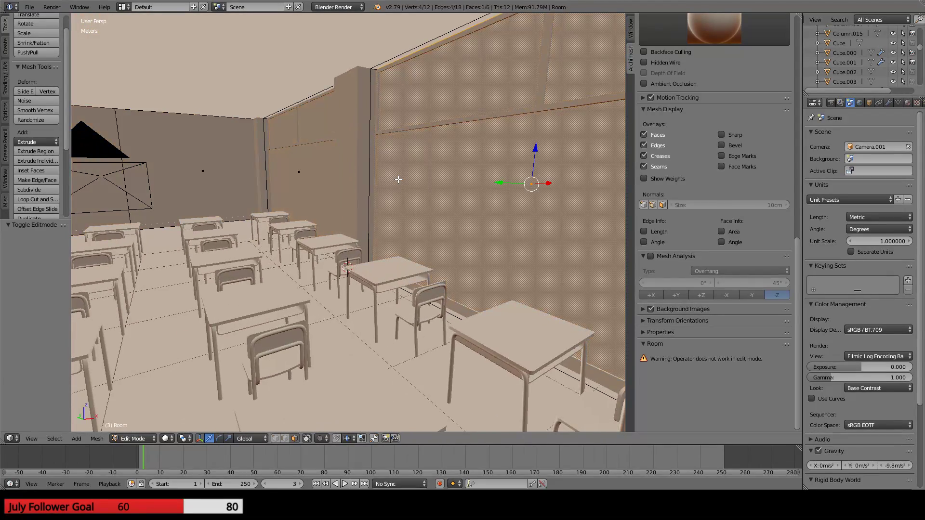
middle_drag(292, 219, 346, 243)
key(Tab)
scroll(345, 240, up, 7)
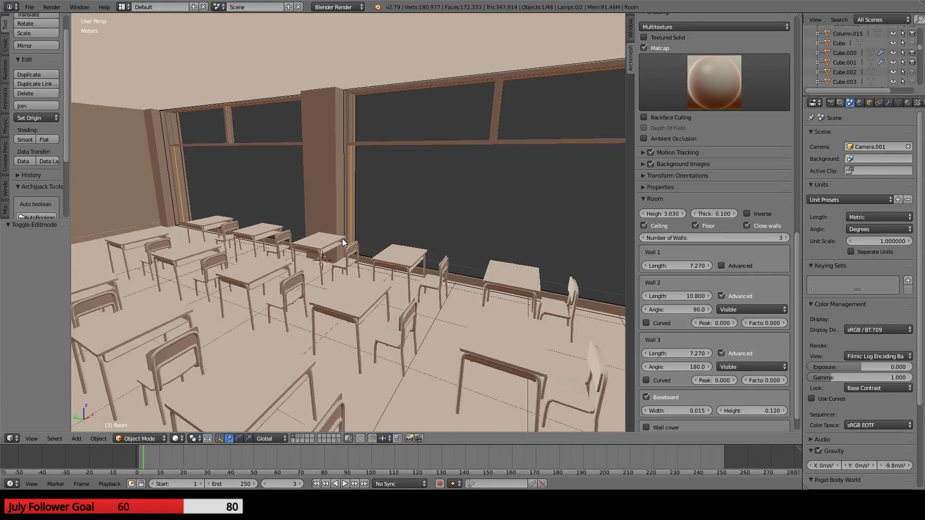
middle_drag(266, 262, 308, 287)
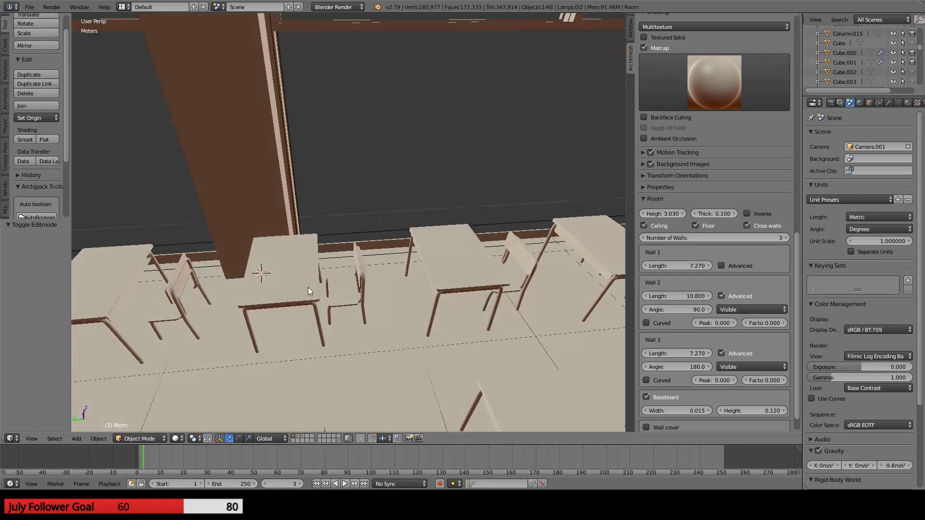
- Inspect the door-side Baseboard object's properties and the Room object's wall and baseboard settings
right_click(360, 243)
right_click(374, 242)
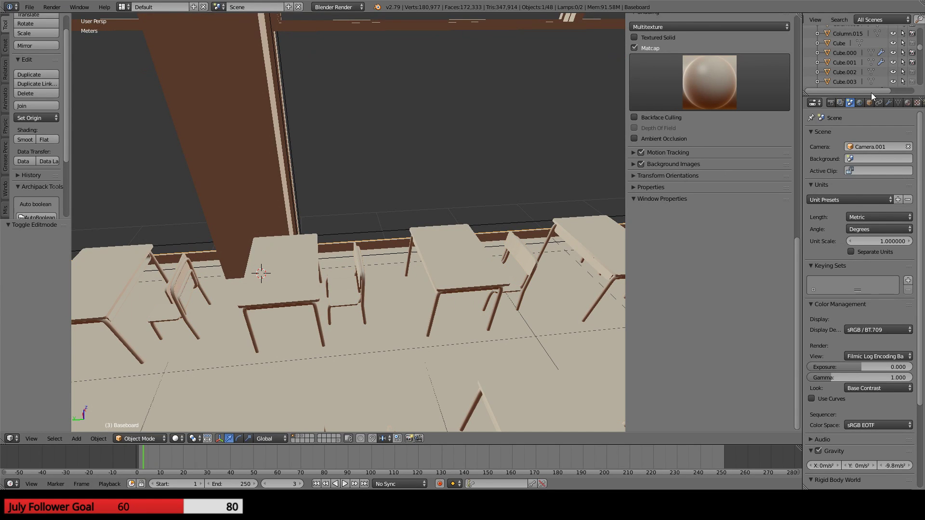
scroll(726, 108, up, 5)
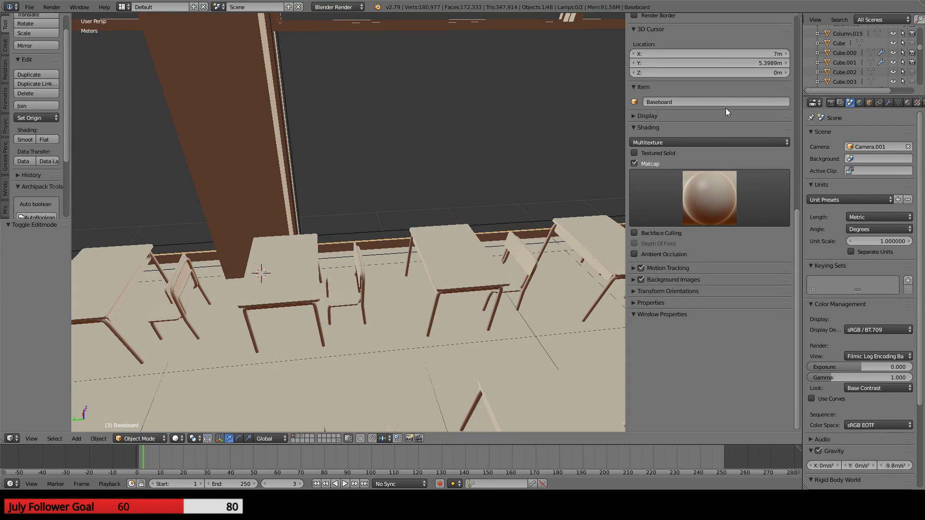
scroll(234, 157, down, 9)
middle_drag(336, 238, 294, 212)
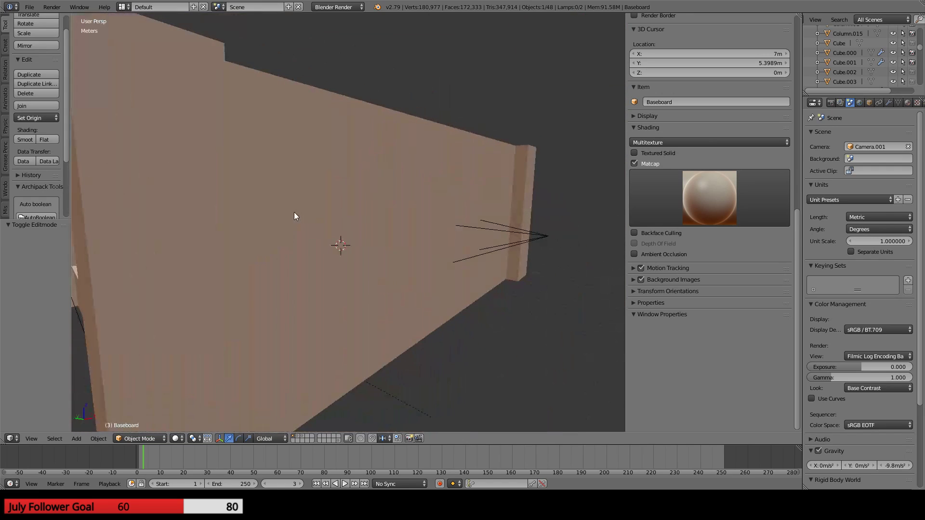
right_click(320, 224)
scroll(302, 238, up, 7)
middle_drag(300, 250, 373, 255)
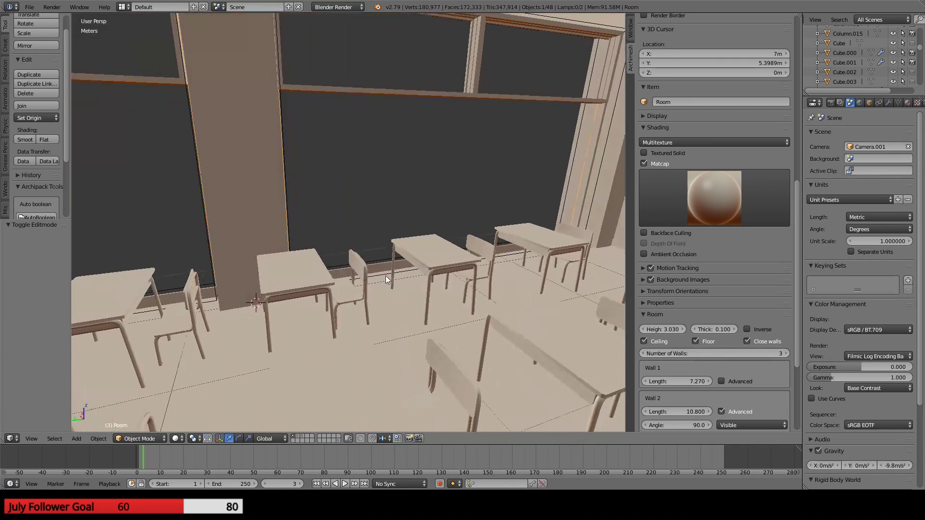
scroll(670, 345, down, 6)
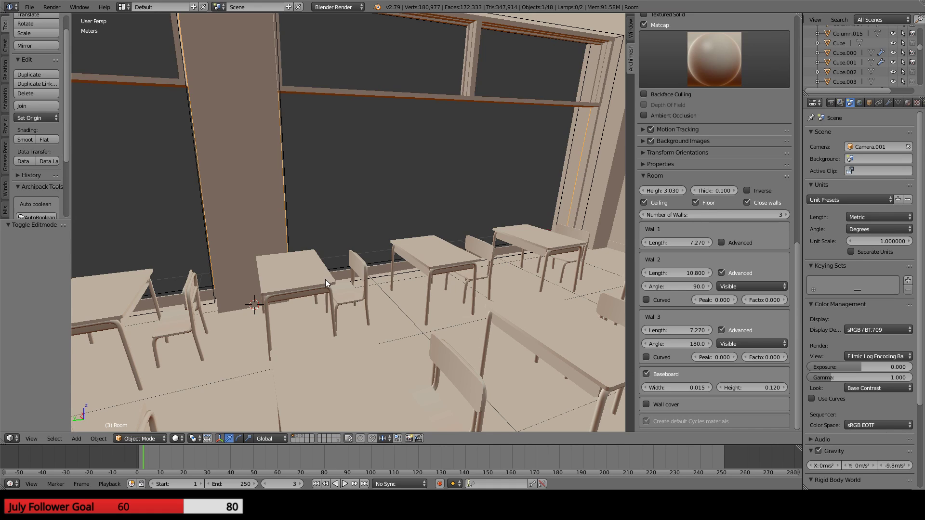
- Select the door-side Baseboard object and add a Boolean modifier below its Solidify modifier
scroll(325, 279, up, 2)
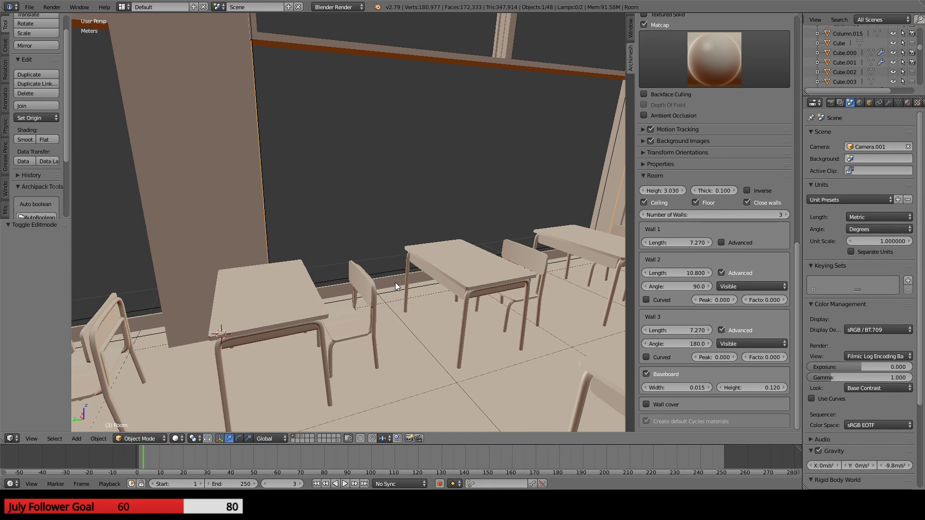
right_click(395, 283)
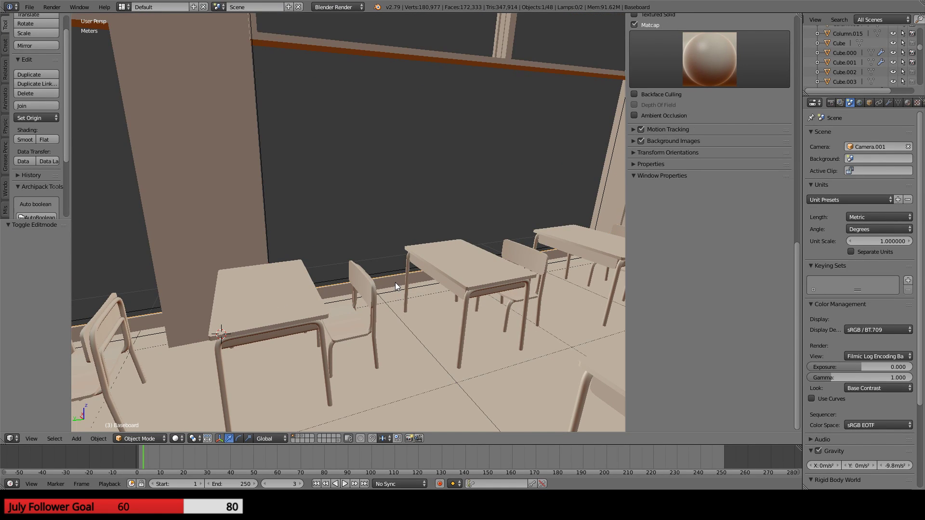
scroll(395, 282, down, 3)
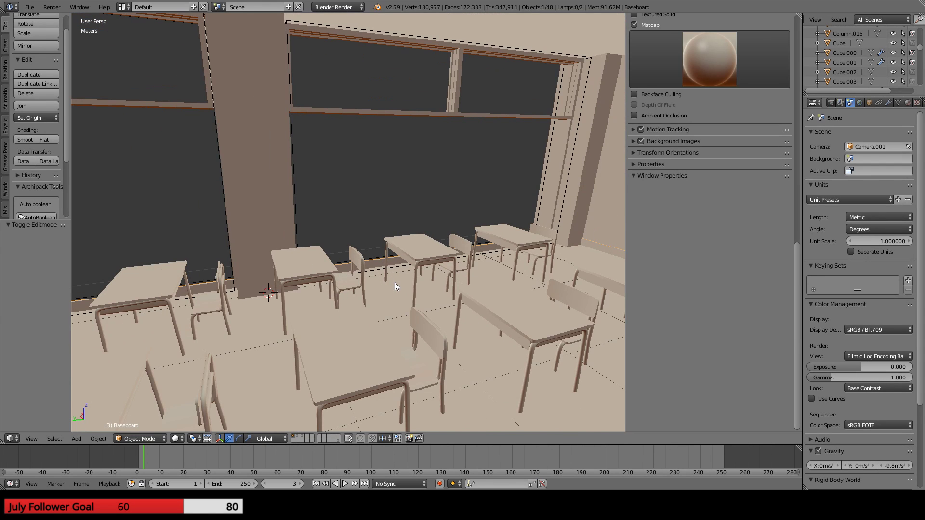
scroll(867, 66, down, 10)
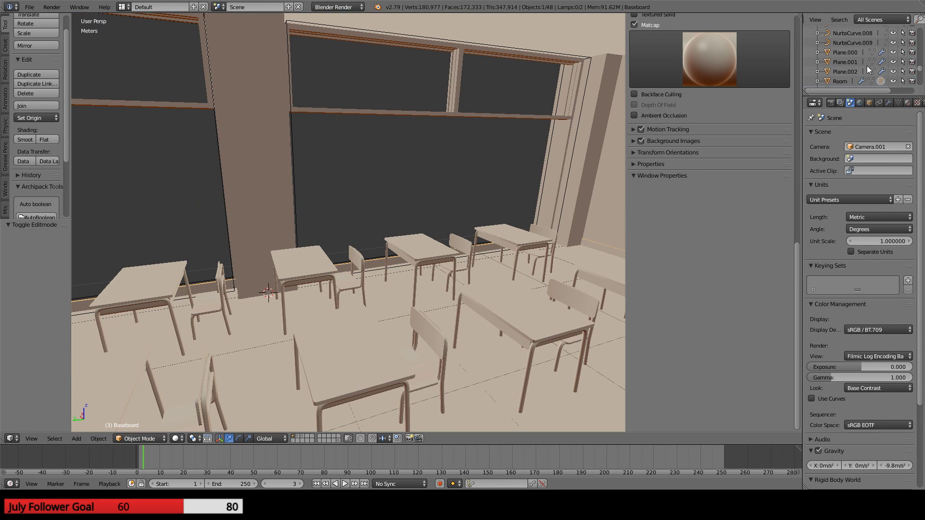
scroll(866, 65, up, 8)
scroll(866, 66, down, 8)
scroll(866, 65, up, 2)
click(888, 102)
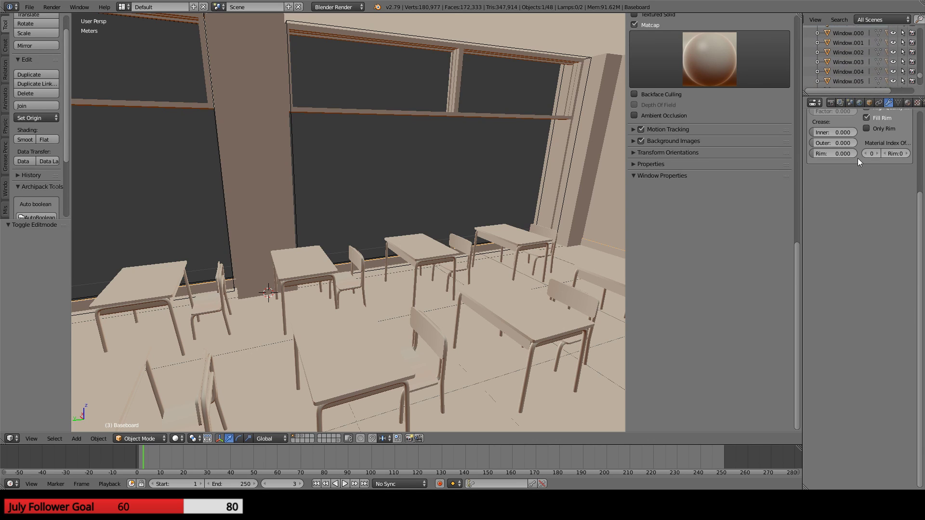
click(855, 136)
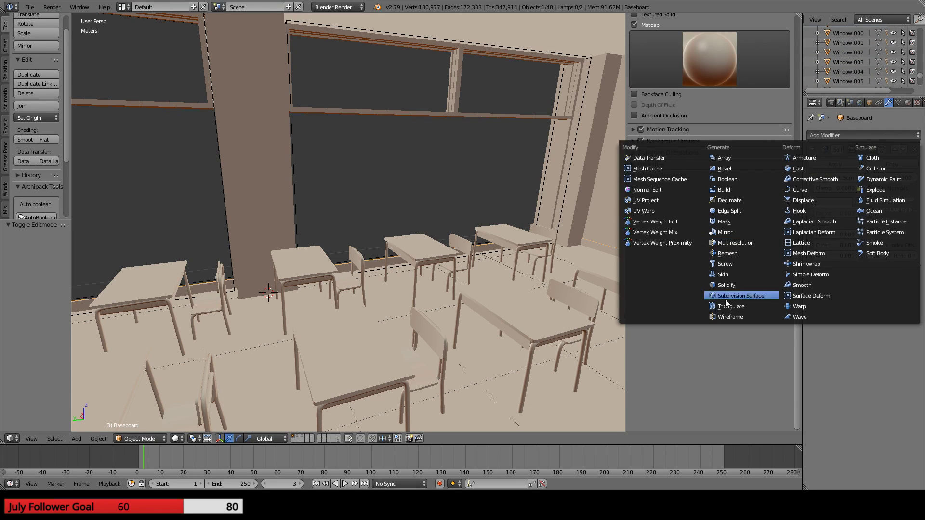
click(721, 178)
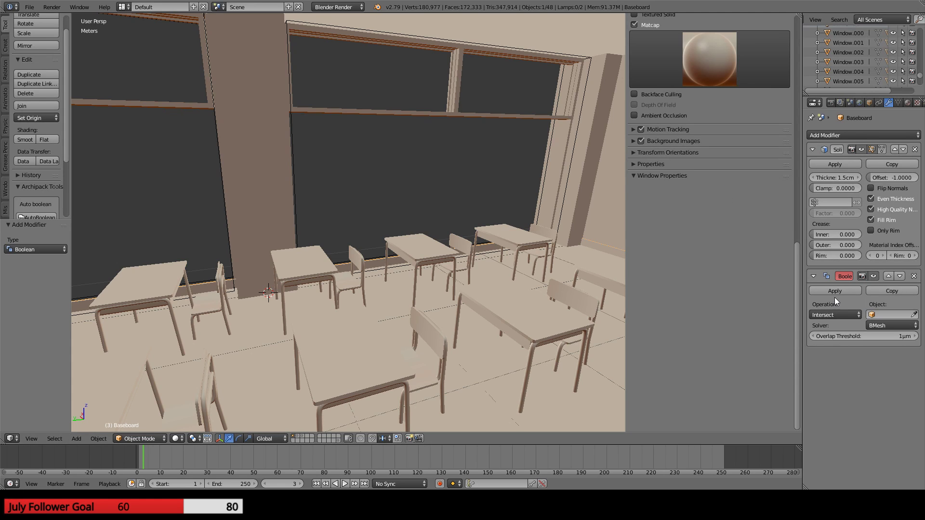
- Set the Baseboard's first Boolean to Difference with Cube.002, the cutter of one door-side opening, as its object
click(914, 314)
click(546, 165)
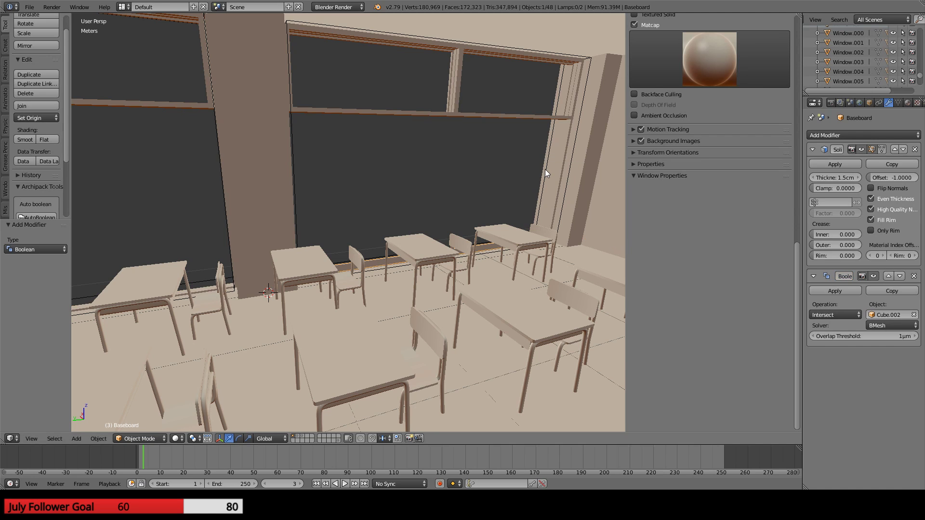
click(835, 316)
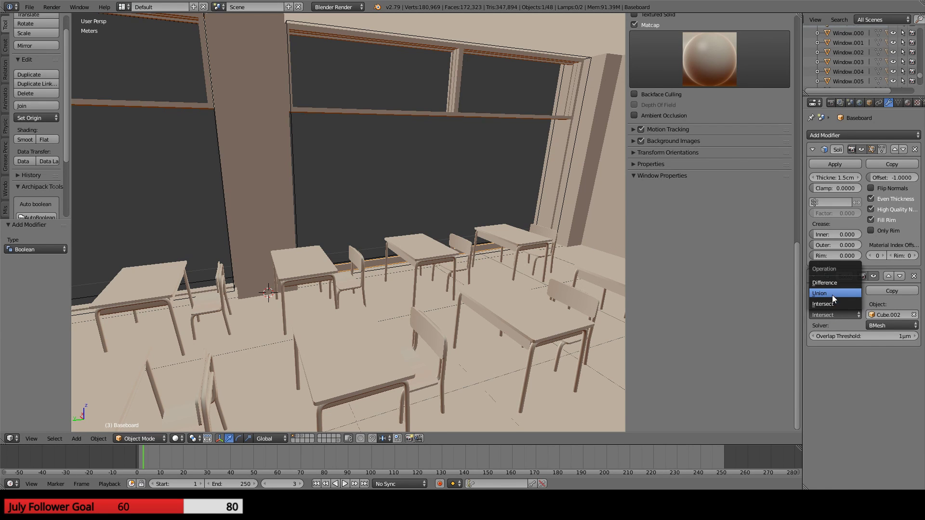
click(824, 283)
- Add a second Boolean modifier to the Baseboard for the other door-side opening
middle_drag(514, 296, 211, 213)
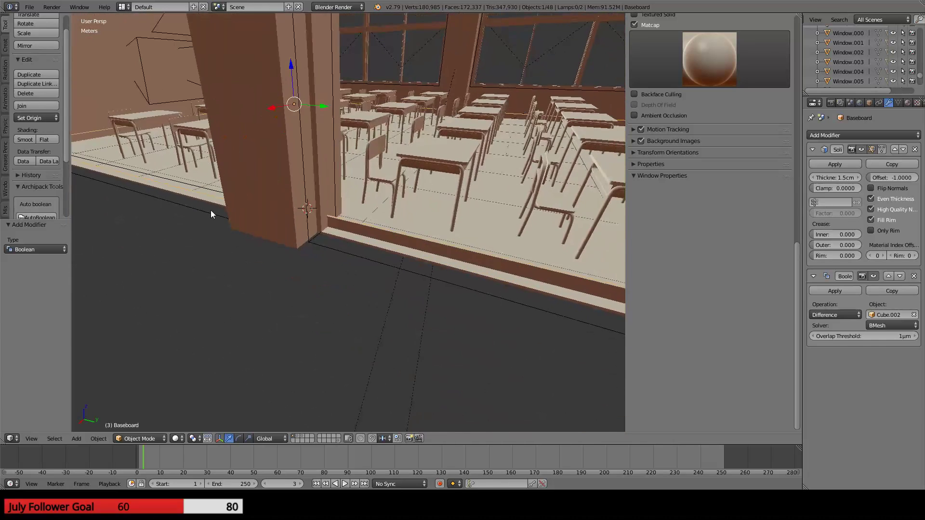
scroll(211, 213, down, 8)
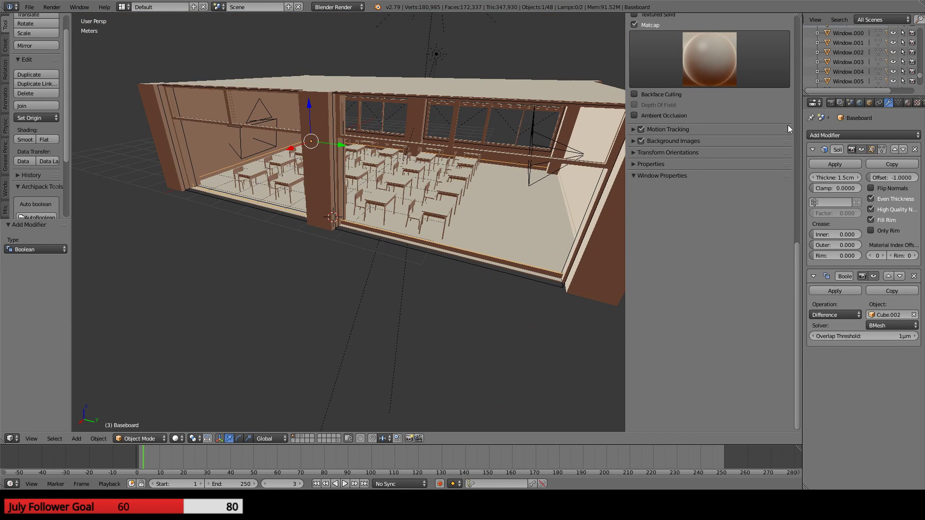
click(835, 133)
click(728, 180)
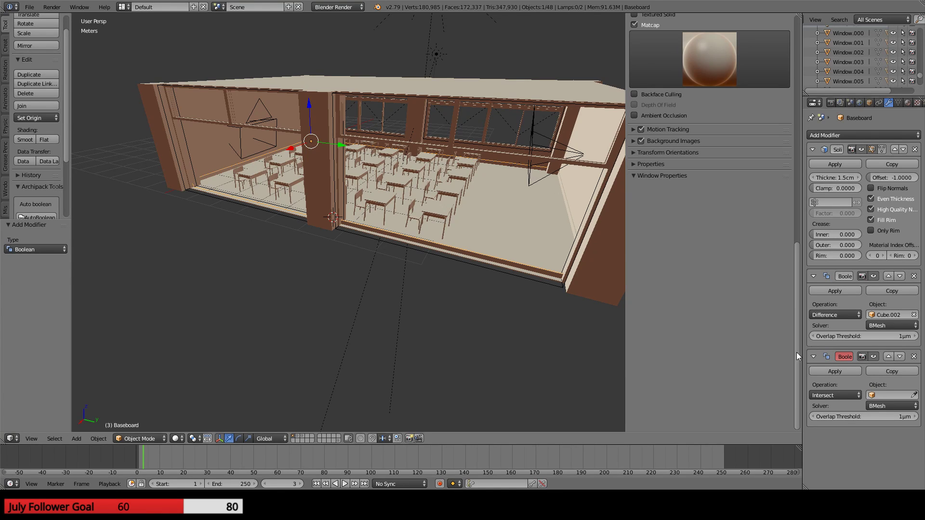
- Set the Baseboard's second Boolean to Difference with the other opening's cutter, Cube.011, as its object
scroll(682, 340, up, 4)
scroll(507, 281, up, 2)
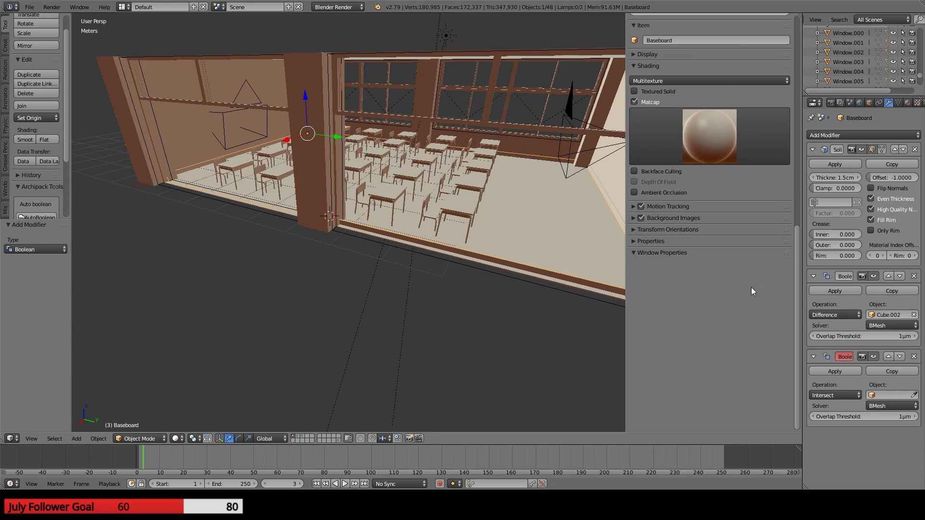
scroll(332, 340, down, 5)
scroll(319, 341, up, 8)
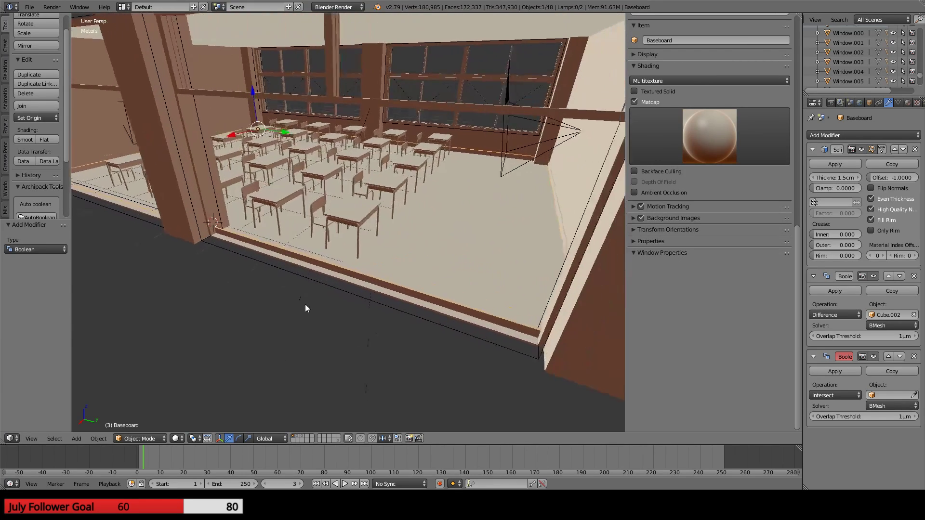
scroll(301, 308, down, 5)
scroll(301, 310, up, 7)
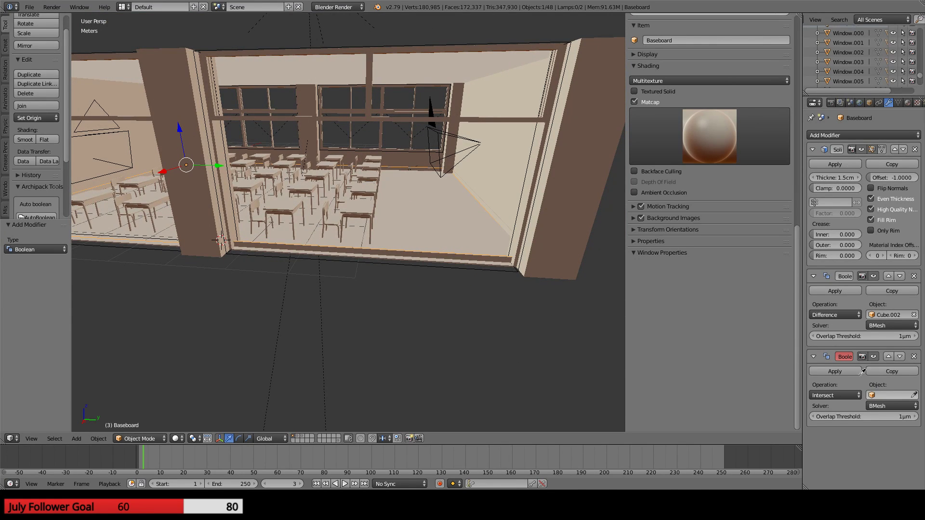
click(441, 257)
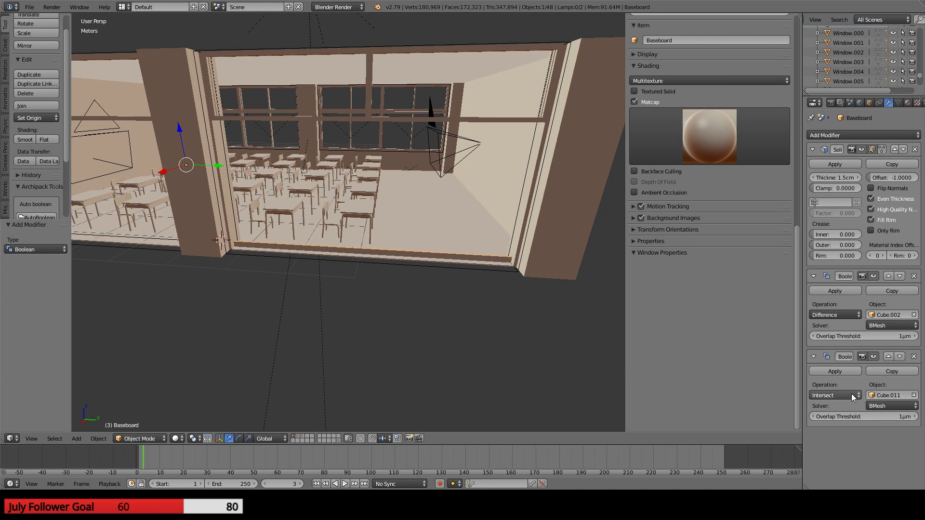
click(853, 396)
click(833, 366)
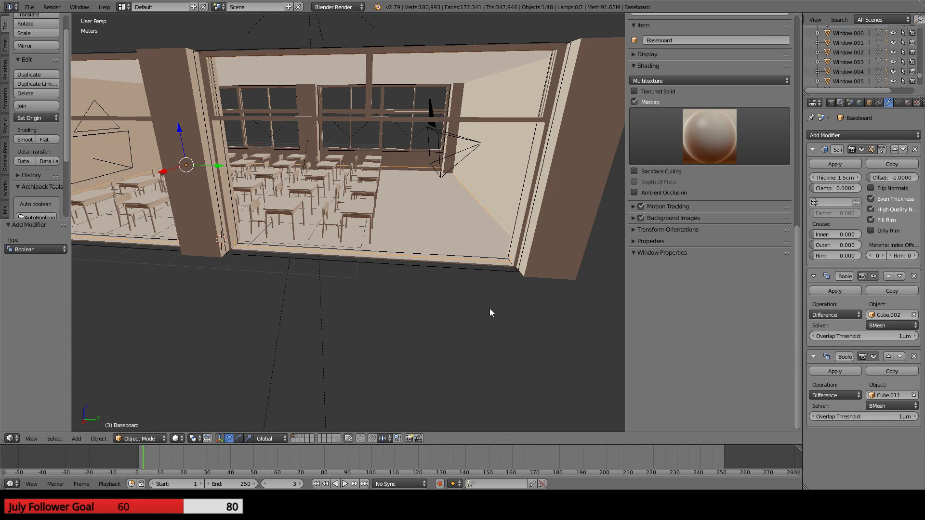
- Examine the baseboard along the end walls, room corners and window side from inside the classroom
scroll(488, 308, up, 4)
scroll(487, 308, down, 2)
middle_drag(302, 299, 286, 188)
middle_drag(242, 286, 427, 214)
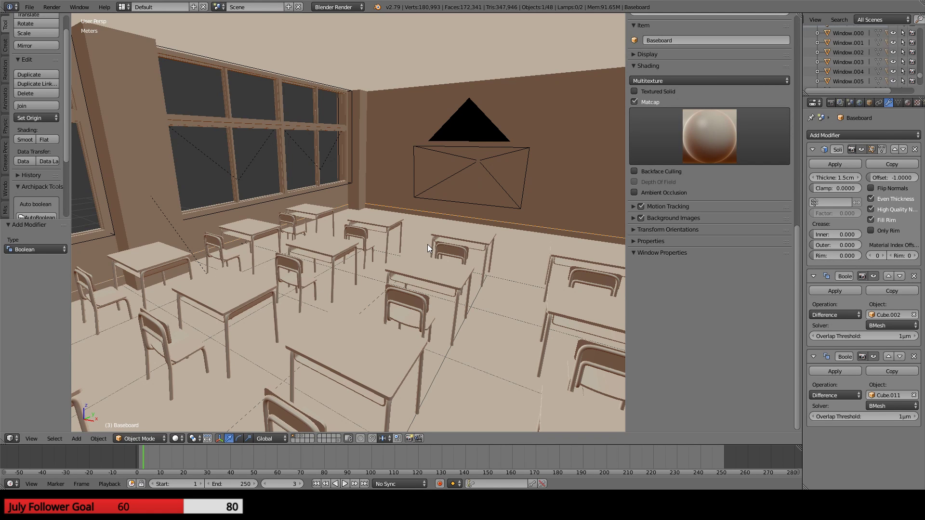
middle_drag(378, 245, 234, 272)
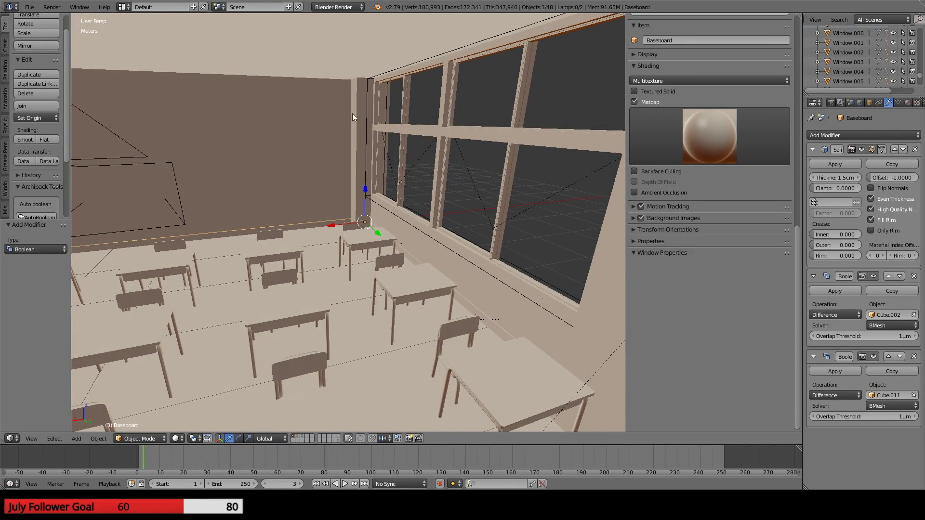
middle_drag(232, 215, 380, 191)
middle_drag(159, 227, 473, 194)
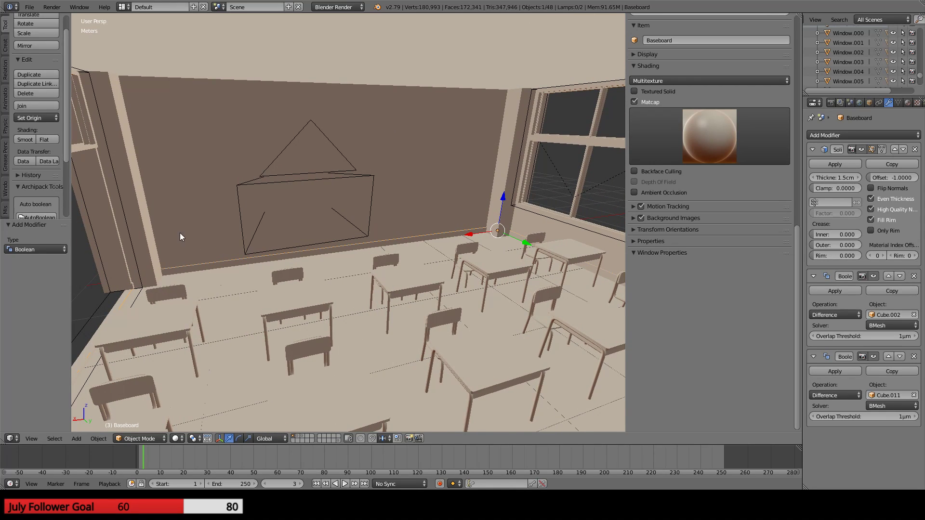
middle_drag(181, 232, 205, 166)
middle_drag(314, 221, 275, 138)
middle_drag(273, 200, 372, 250)
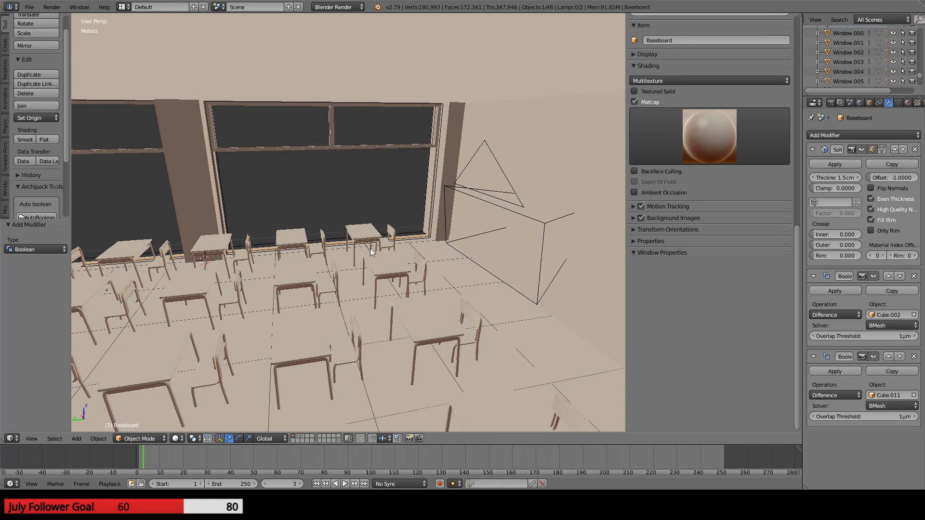
middle_drag(326, 154, 261, 296)
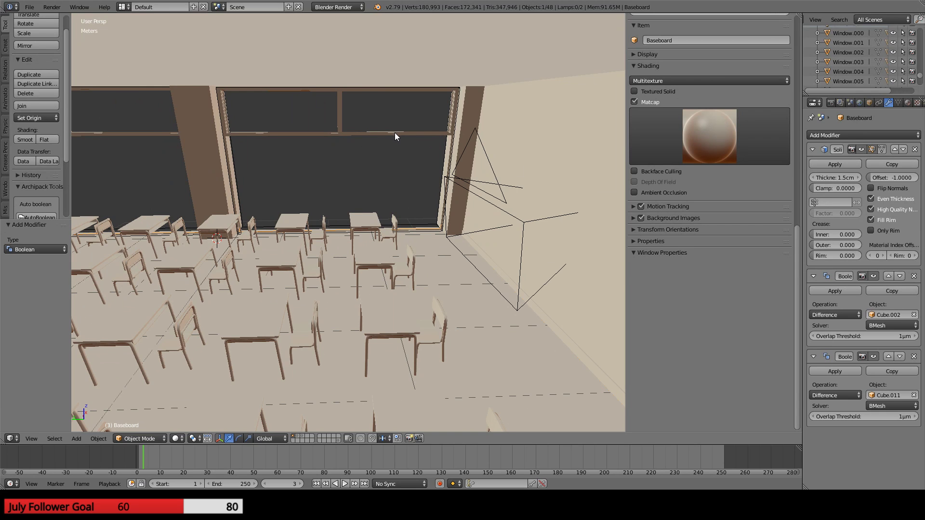
- Inspect the cut baseboard at the door-side openings and beside the middle column from inside and outside the room
middle_drag(386, 213, 429, 253)
middle_drag(239, 233, 470, 258)
scroll(466, 220, up, 3)
scroll(465, 221, up, 2)
middle_drag(464, 220, 387, 247)
scroll(385, 244, down, 2)
middle_drag(179, 275, 410, 155)
scroll(335, 257, down, 4)
scroll(343, 222, up, 4)
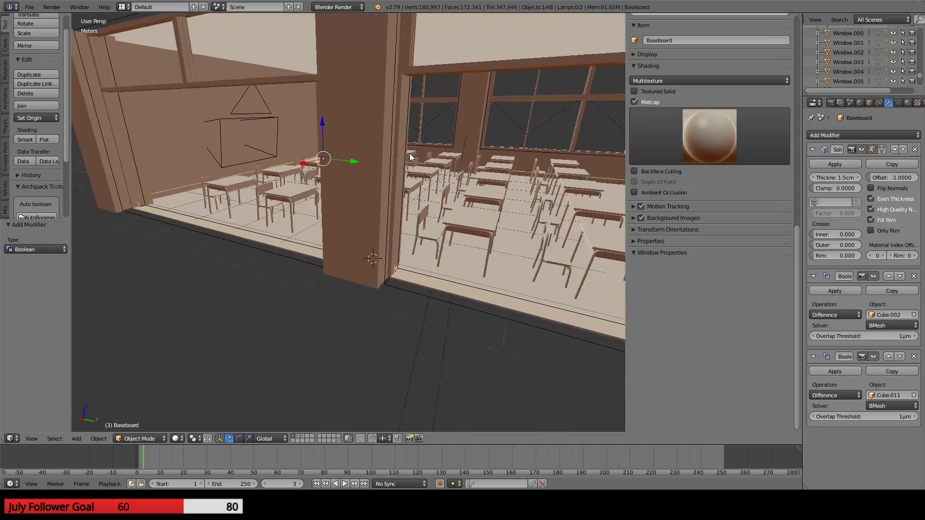
scroll(402, 178, up, 2)
middle_drag(429, 229, 392, 227)
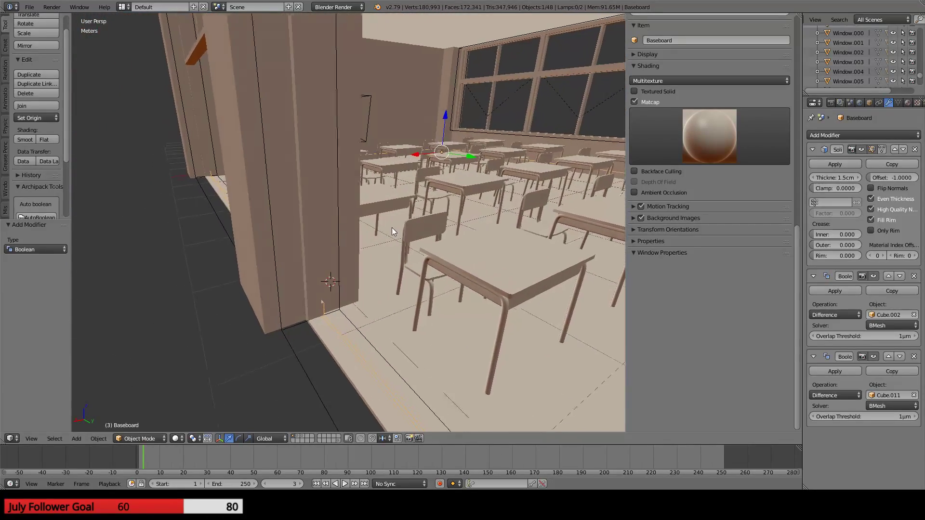
- Make Camera the active scene camera and view the classroom through it in wireframe shading
scroll(291, 155, down, 3)
middle_drag(290, 155, 249, 144)
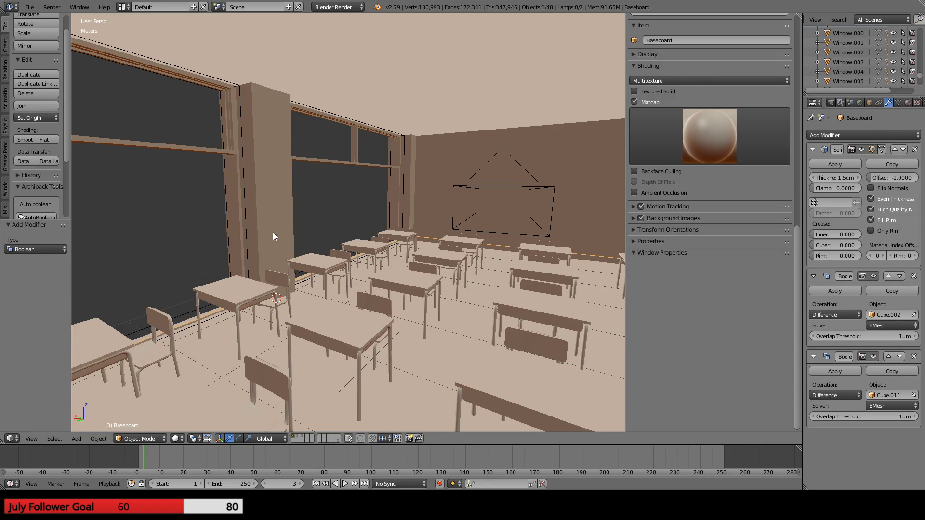
mouse_move(273, 235)
middle_down()
mouse_move(376, 217)
mouse_move(281, 244)
mouse_move(221, 242)
mouse_move(332, 238)
mouse_move(257, 236)
middle_up()
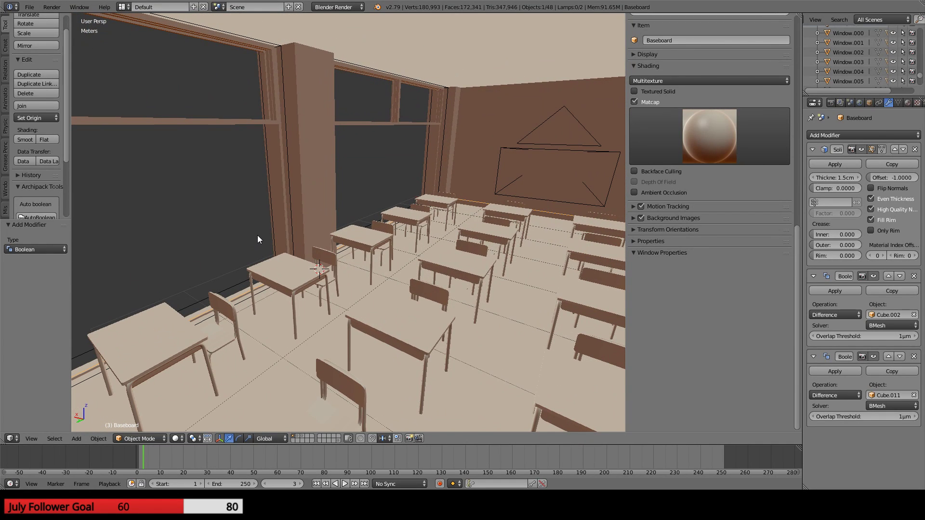
click(850, 102)
click(869, 148)
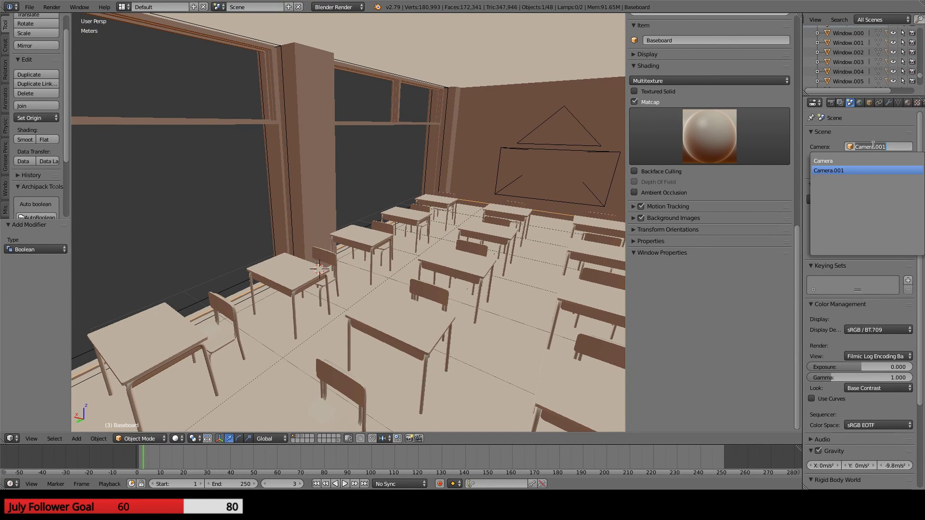
click(834, 166)
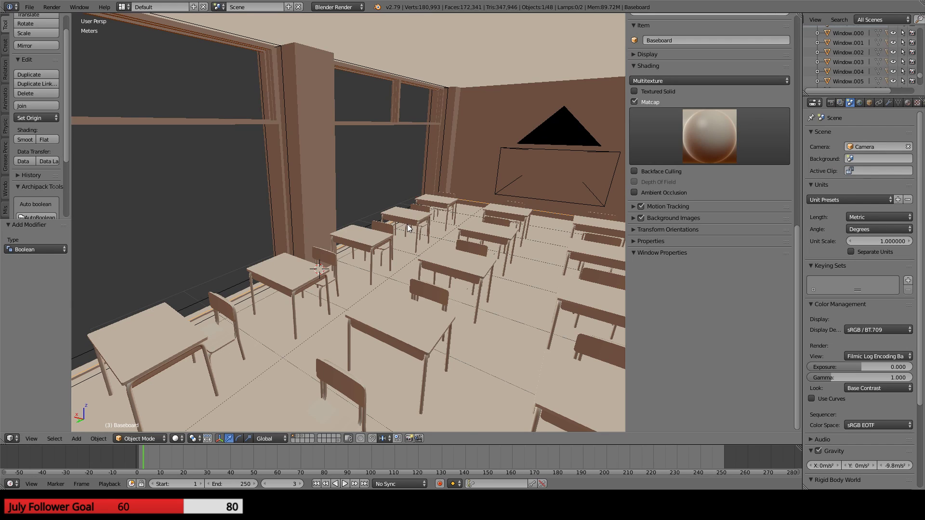
key(KP_0)
key(z)
- Compare the classroom wireframe with the reference image through the camera, checking the windows, blackboard wall, door area and desks
scroll(405, 224, up, 5)
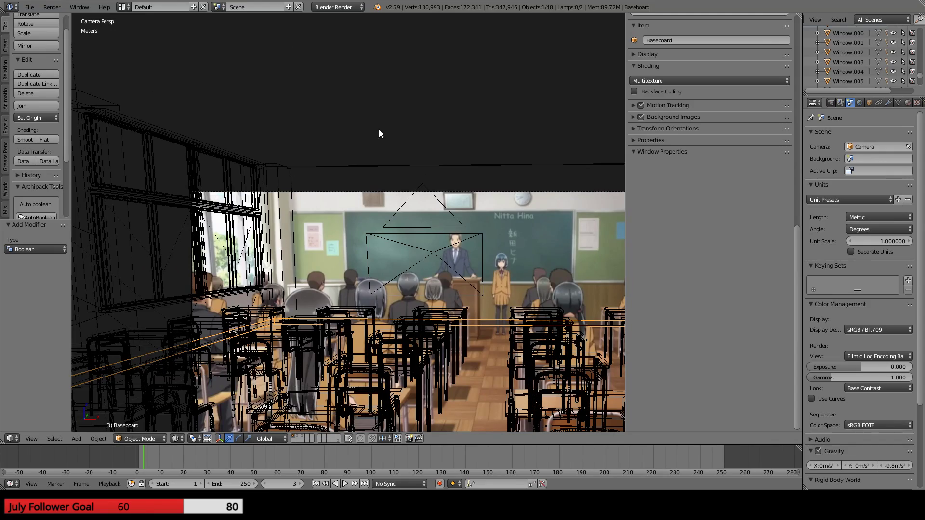
scroll(381, 250, down, 4)
scroll(378, 260, up, 5)
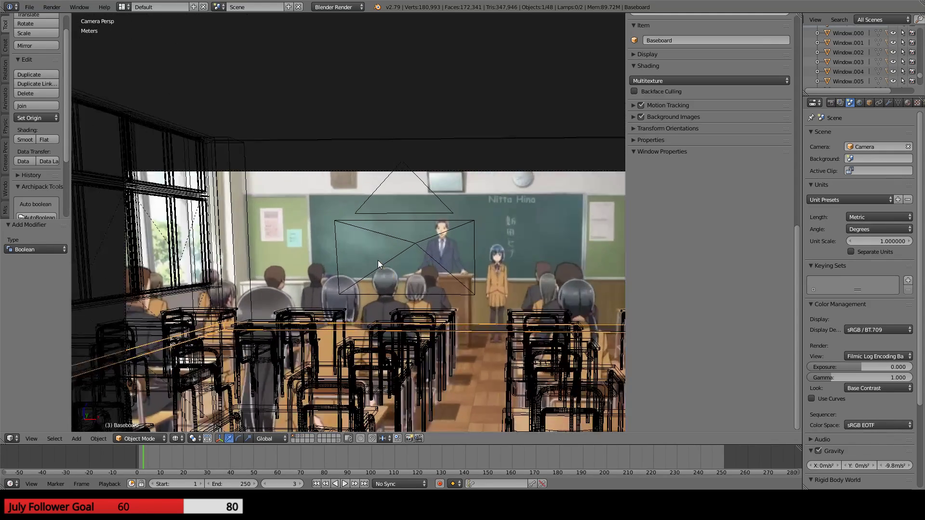
scroll(378, 261, up, 1)
shift+middle_drag(378, 261, 184, 173)
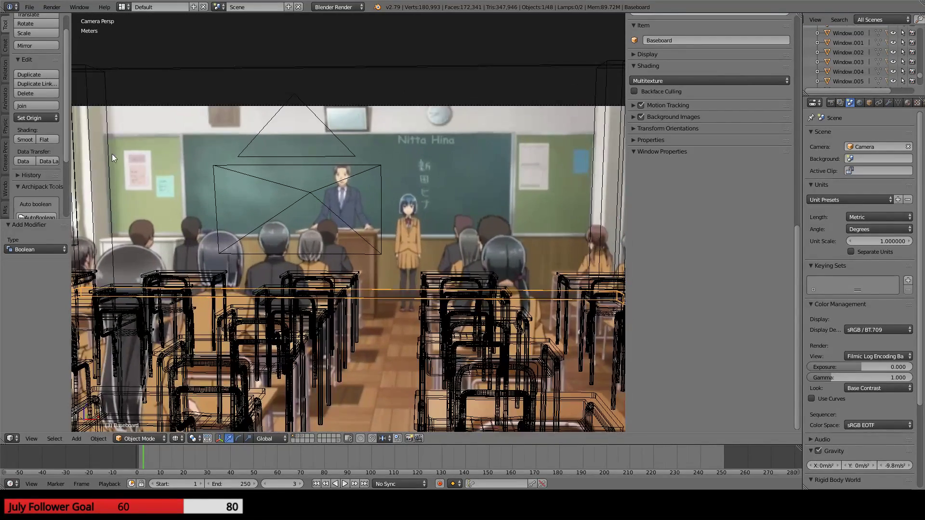
shift+middle_drag(497, 238, 302, 211)
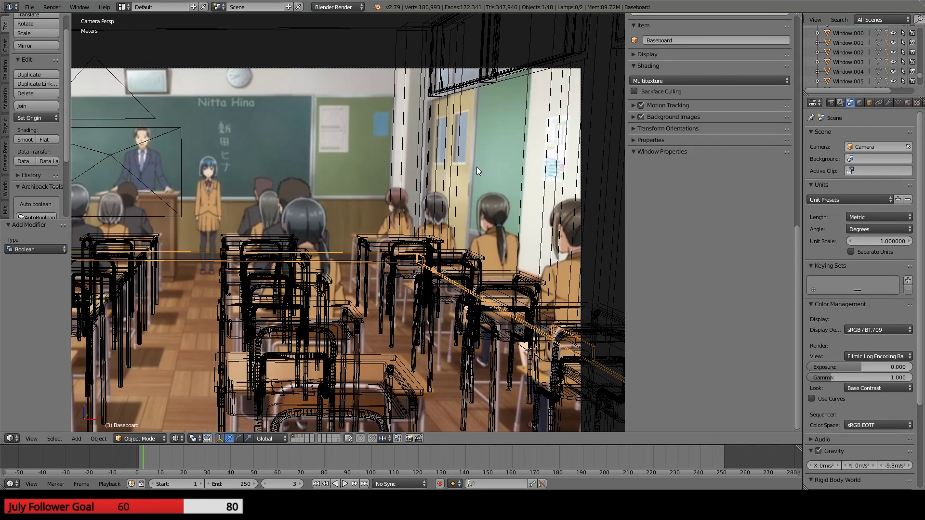
scroll(471, 140, up, 5)
shift+middle_drag(470, 140, 374, 164)
scroll(323, 183, down, 3)
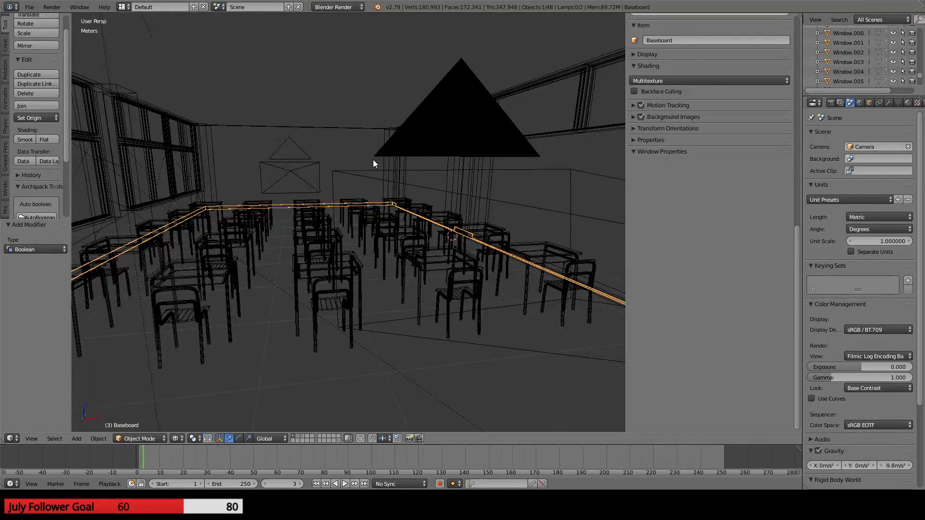
key(KP_0)
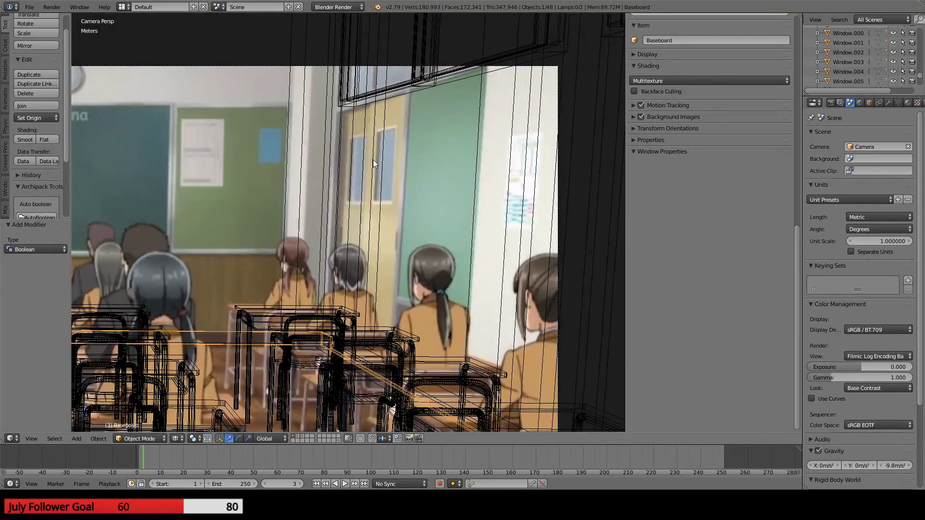
scroll(373, 164, up, 4)
shift+middle_drag(422, 135, 617, 166)
shift+middle_drag(309, 164, 514, 172)
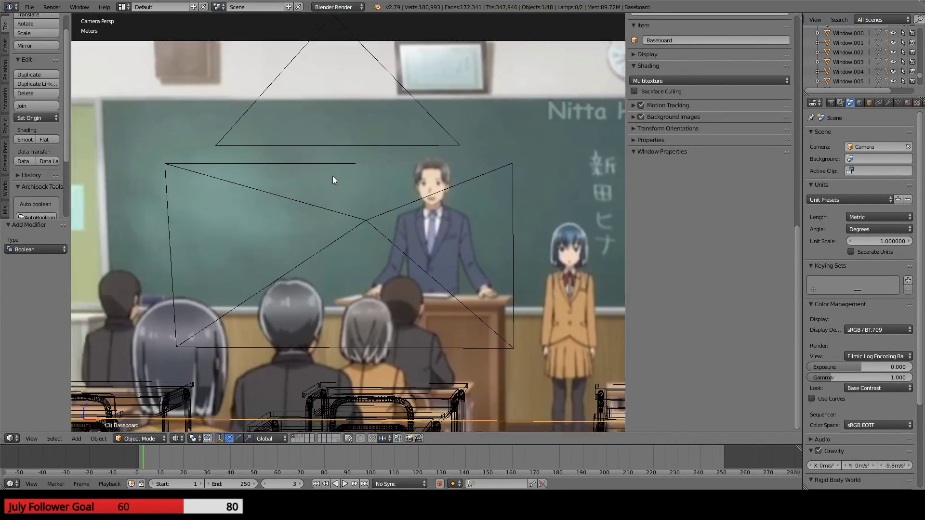
shift+middle_drag(332, 176, 559, 112)
mouse_move(302, 110)
shift+middle_down()
mouse_move(426, 71)
mouse_move(479, 111)
mouse_move(315, 49)
shift+middle_up()
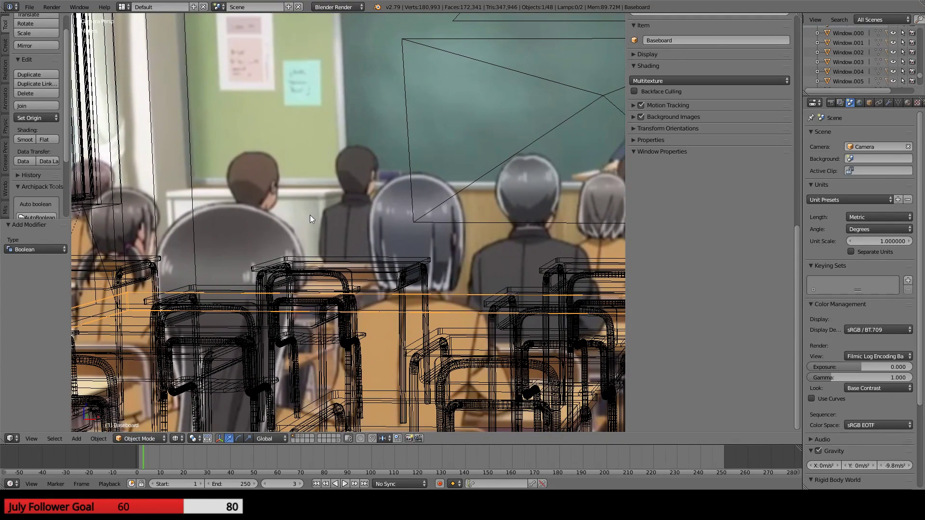
scroll(311, 218, down, 5)
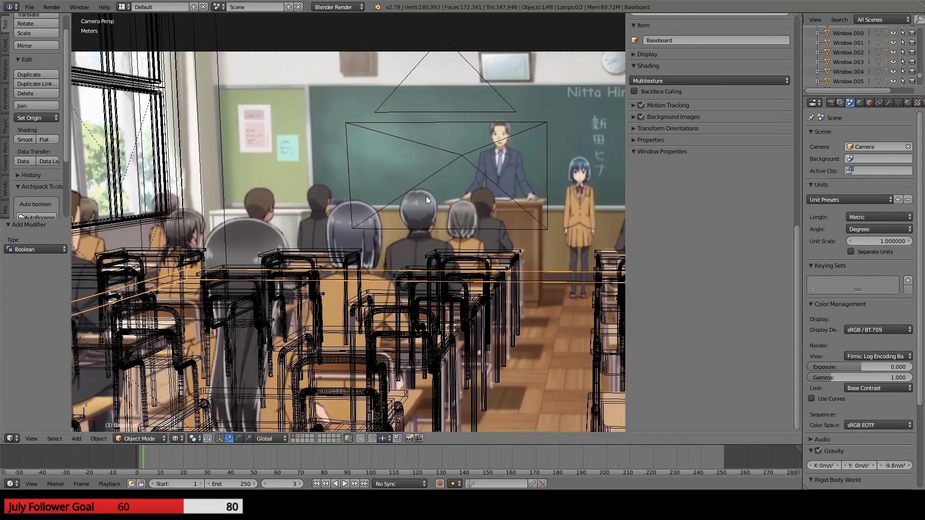
shift+middle_drag(426, 195, 363, 206)
shift+middle_drag(158, 256, 406, 263)
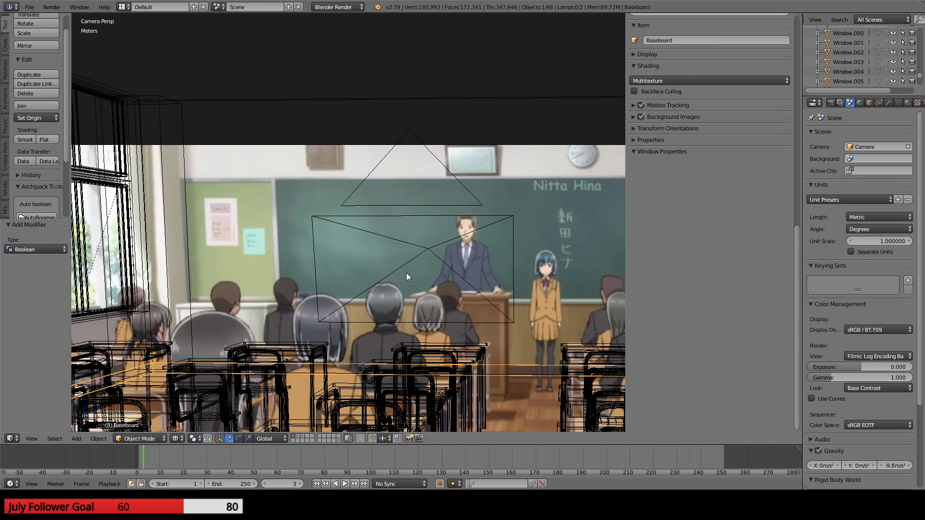
shift+middle_drag(406, 273, 185, 206)
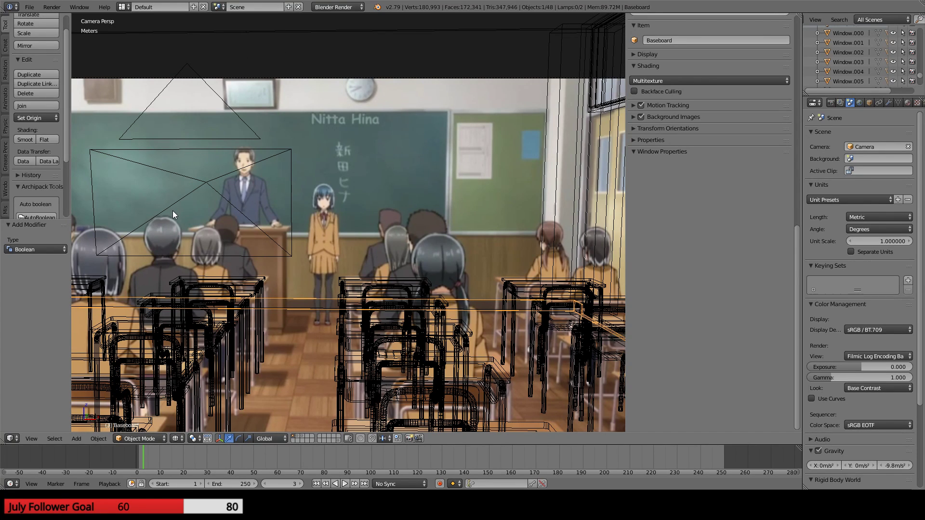
- Return to solid shading and lower the bottom face of the window opening cutter Cube.002 by about 2.4 cm
mouse_move(172, 210)
middle_down()
mouse_move(334, 210)
mouse_move(337, 252)
mouse_move(288, 253)
mouse_move(400, 269)
mouse_move(161, 275)
mouse_move(346, 277)
mouse_move(296, 265)
mouse_move(314, 247)
mouse_move(306, 256)
mouse_move(251, 256)
mouse_move(453, 268)
mouse_move(417, 239)
mouse_move(229, 305)
mouse_move(262, 314)
mouse_move(290, 285)
mouse_move(522, 326)
mouse_move(478, 296)
mouse_move(450, 305)
mouse_move(450, 336)
mouse_move(530, 314)
mouse_move(319, 343)
mouse_move(153, 167)
mouse_move(245, 248)
mouse_move(341, 302)
mouse_move(535, 328)
mouse_move(129, 228)
mouse_move(341, 304)
middle_up()
scroll(396, 268, up, 4)
scroll(222, 273, down, 6)
key(z)
scroll(291, 269, up, 5)
scroll(290, 264, up, 2)
scroll(291, 284, up, 2)
right_click(516, 327)
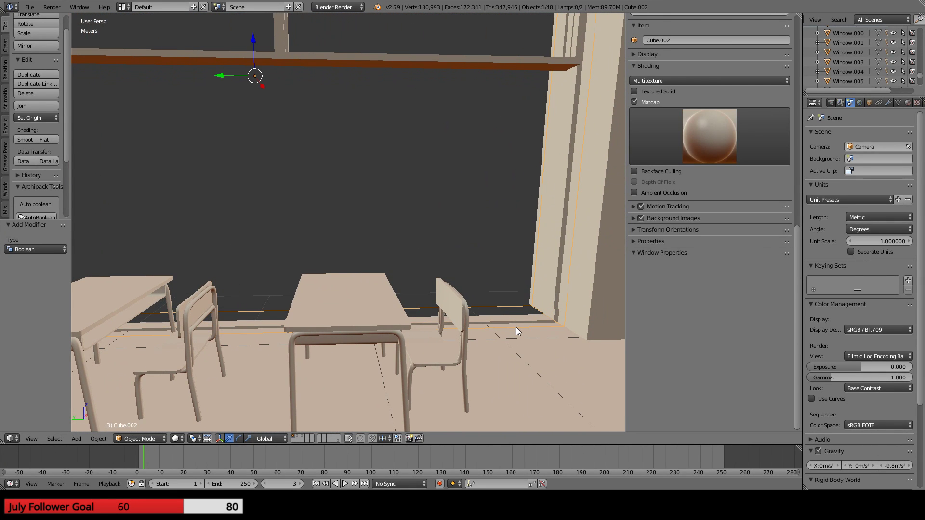
key(Tab)
key(Tab)
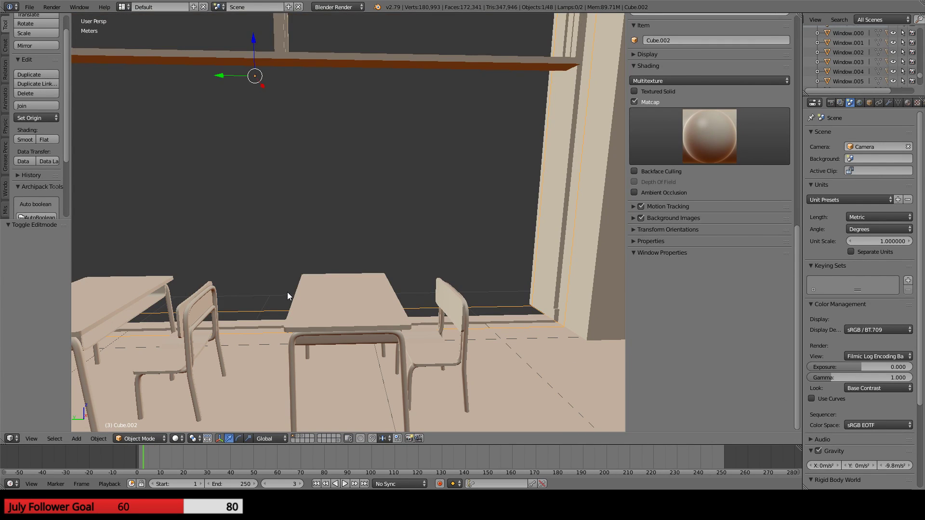
key(Tab)
drag(289, 288, 289, 290)
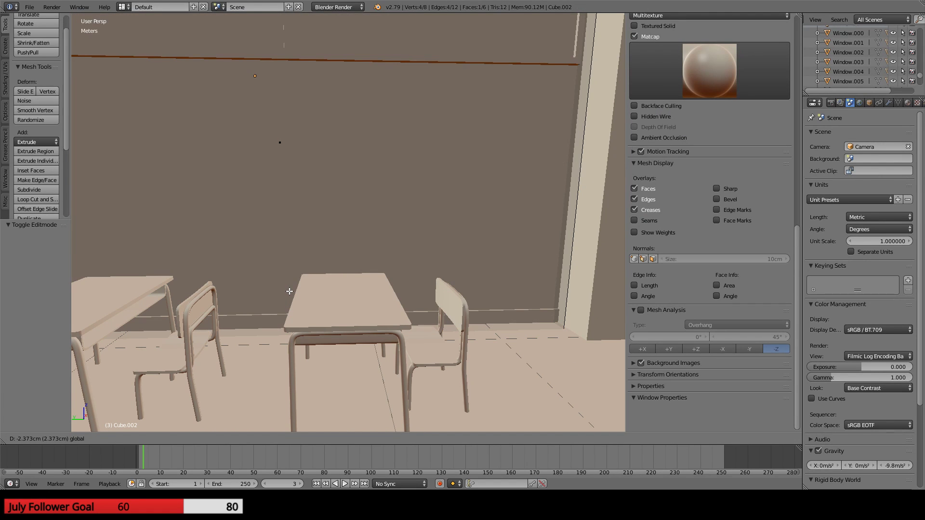
key(Tab)
- Examine the Cube.002 window opening from several angles, including its floor edge, frame and the adjoining pillars
middle_drag(439, 345, 525, 361)
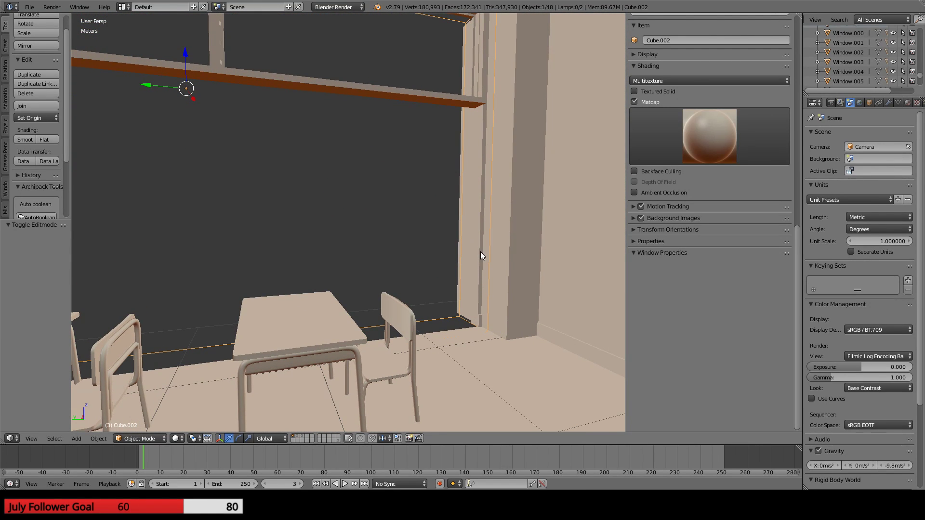
middle_drag(481, 253, 428, 325)
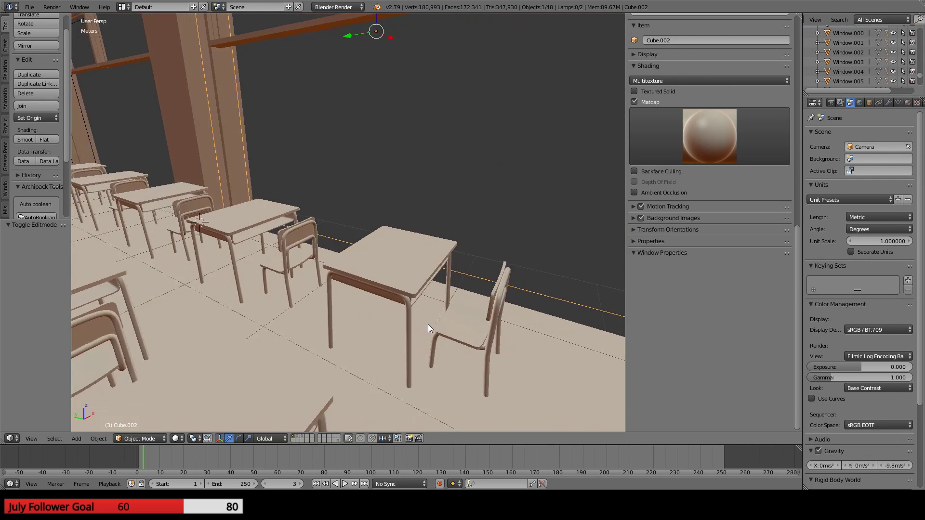
scroll(428, 325, down, 4)
shift+middle_drag(457, 262, 481, 337)
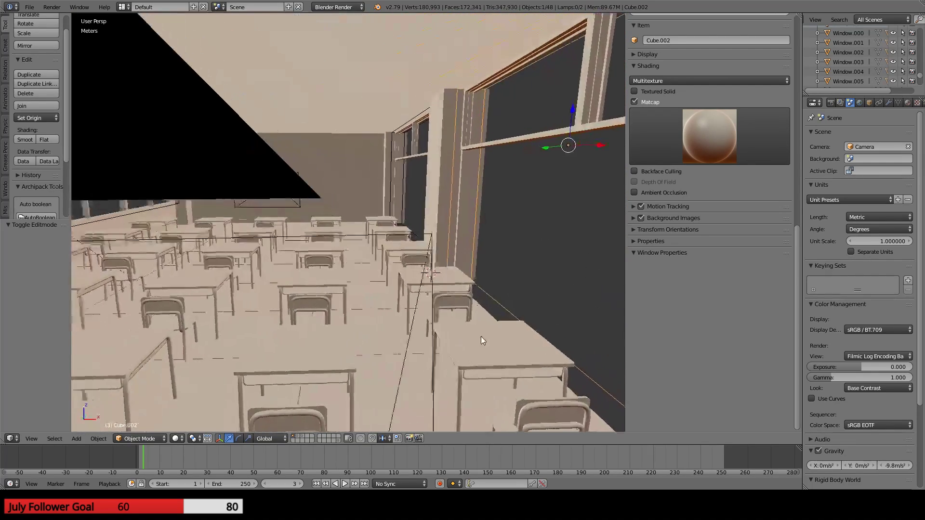
scroll(470, 326, down, 3)
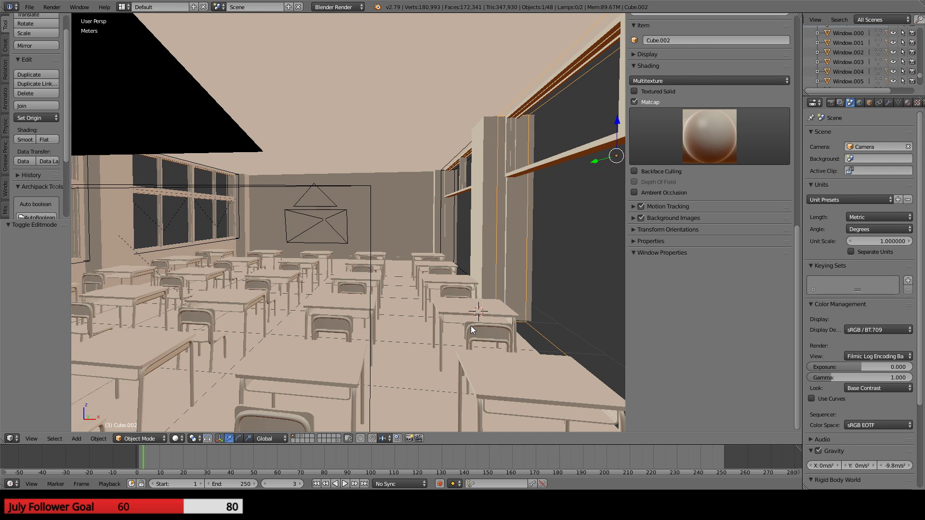
middle_drag(467, 326, 431, 303)
scroll(426, 325, down, 1)
scroll(426, 325, up, 1)
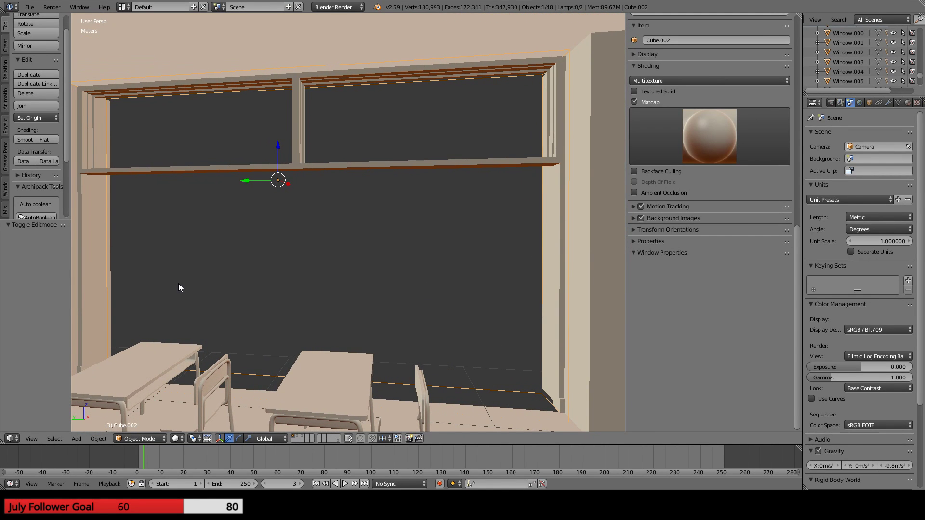
middle_drag(179, 288, 405, 297)
middle_drag(471, 328, 269, 348)
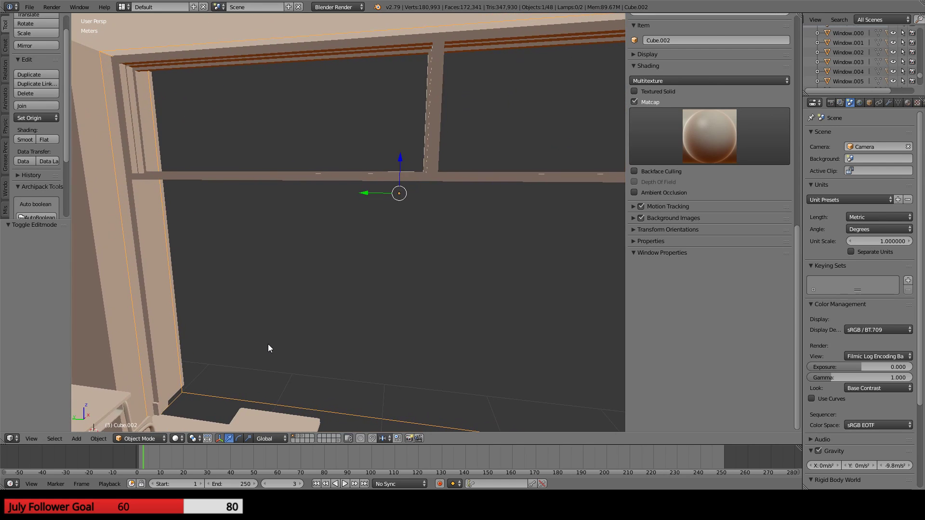
scroll(151, 177, down, 3)
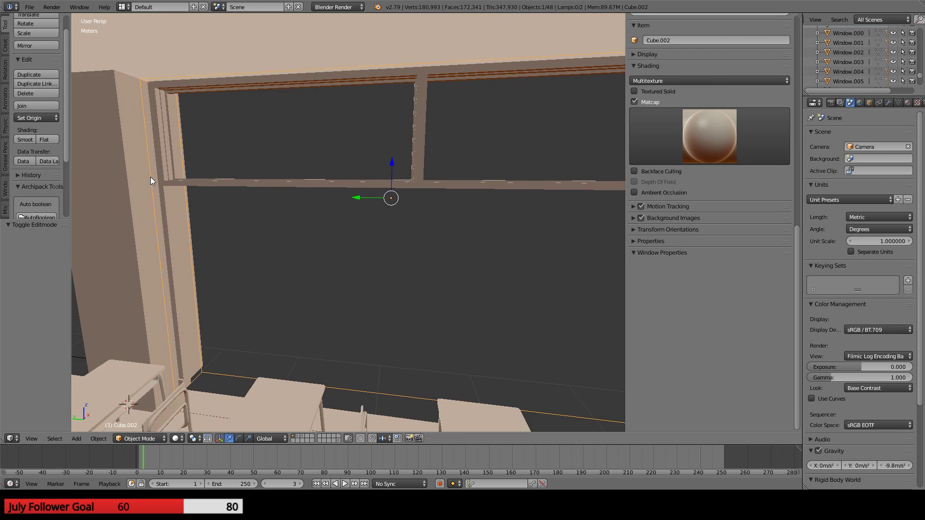
scroll(151, 178, up, 5)
scroll(151, 178, down, 2)
middle_drag(159, 182, 248, 198)
scroll(247, 221, down, 4)
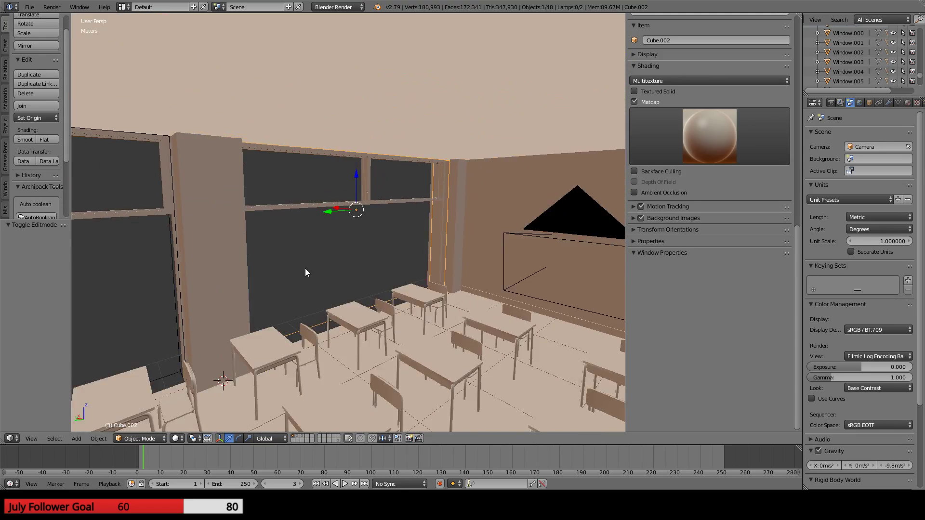
- Examine both window walls, the end wall and the desk rows from inside the classroom, and the building from outside
middle_drag(305, 268, 227, 146)
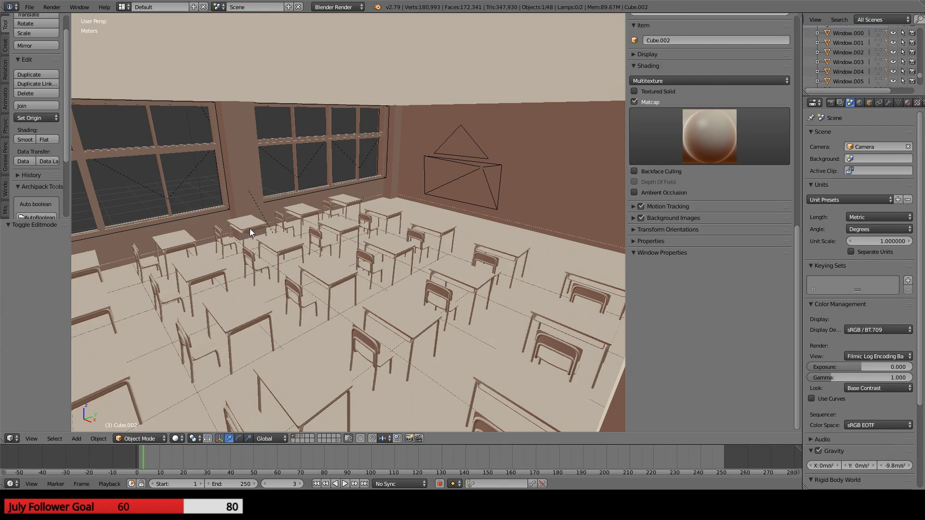
middle_drag(337, 190, 320, 264)
scroll(324, 255, up, 4)
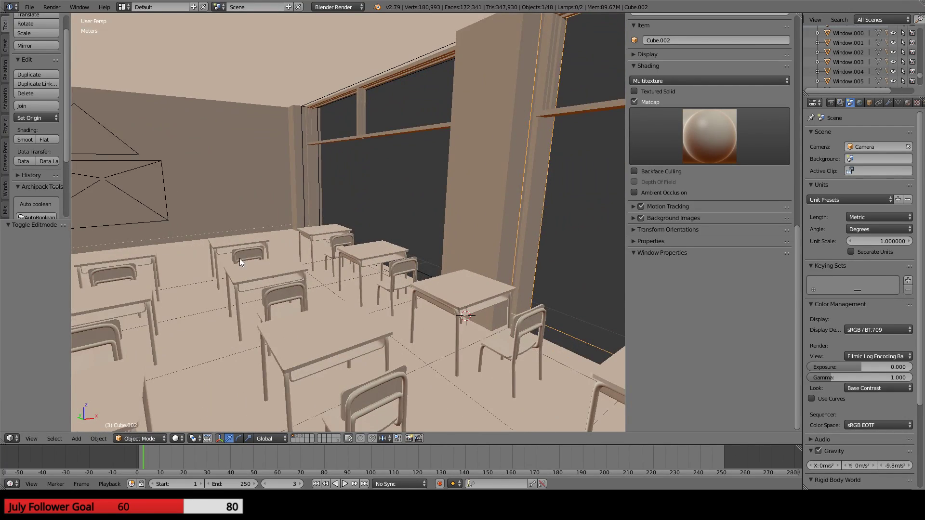
middle_drag(239, 258, 307, 178)
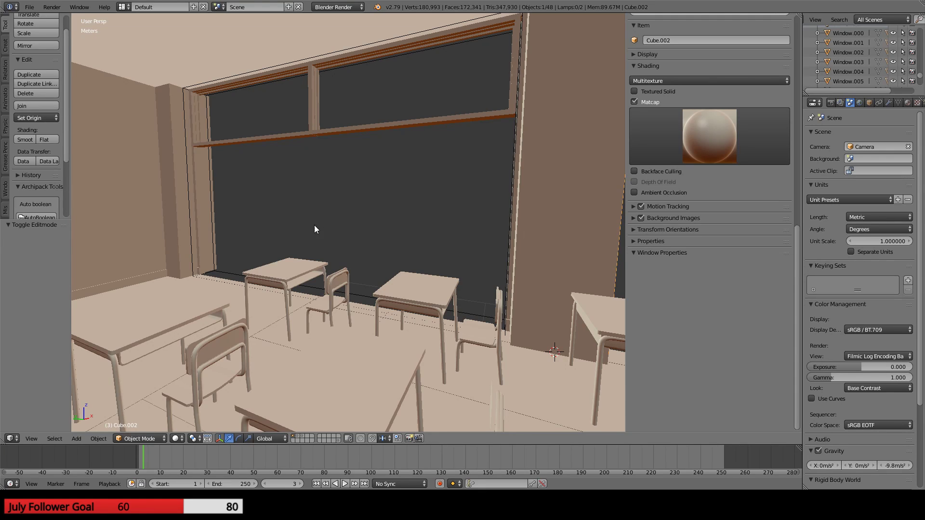
middle_drag(315, 229, 390, 196)
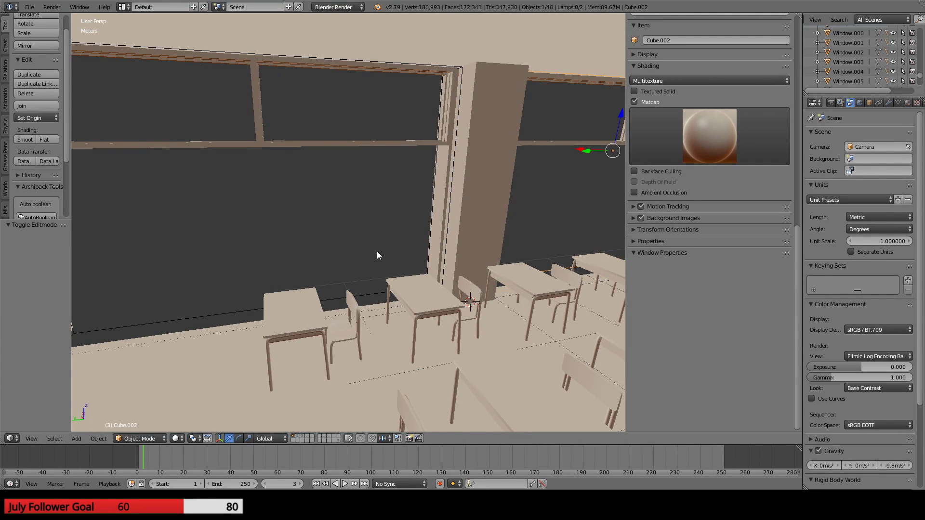
middle_drag(377, 254, 267, 241)
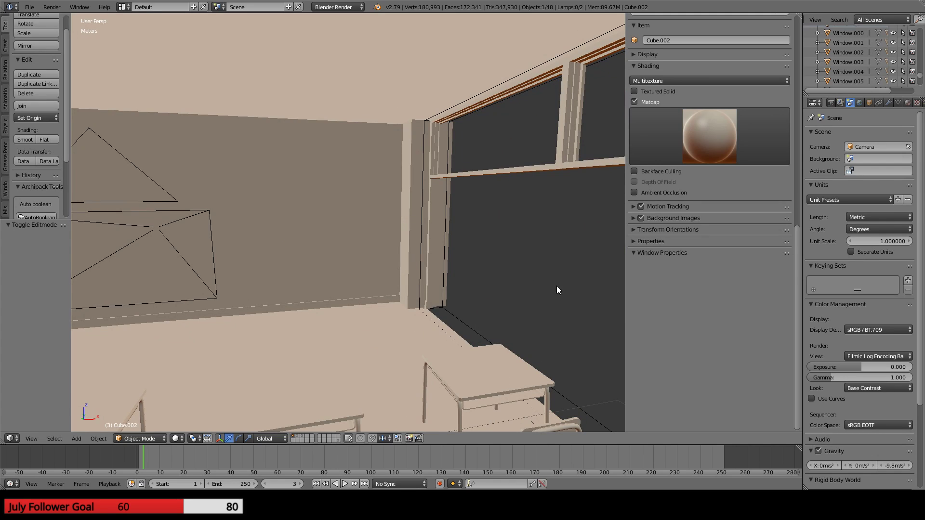
middle_drag(557, 290, 420, 234)
scroll(375, 216, up, 2)
scroll(375, 216, down, 2)
scroll(396, 244, up, 4)
scroll(394, 233, down, 5)
scroll(371, 253, up, 2)
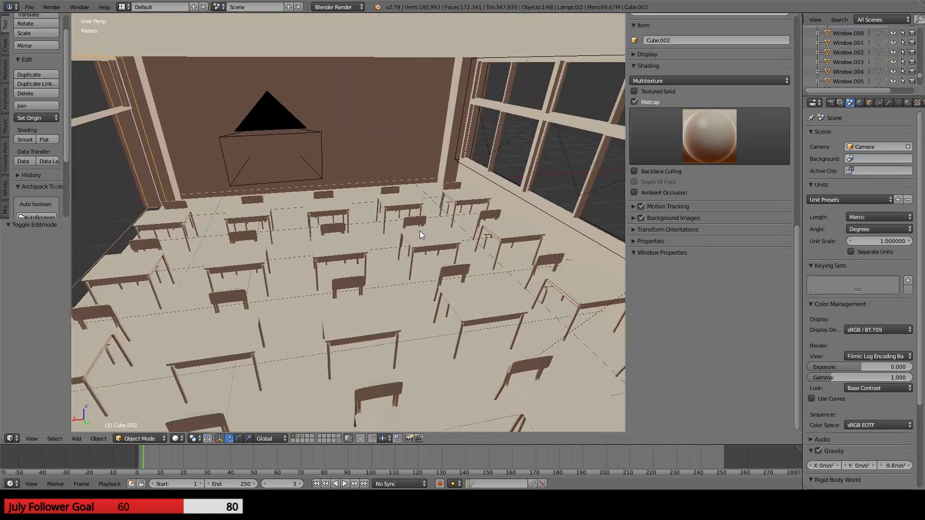
scroll(420, 231, up, 3)
scroll(398, 235, up, 2)
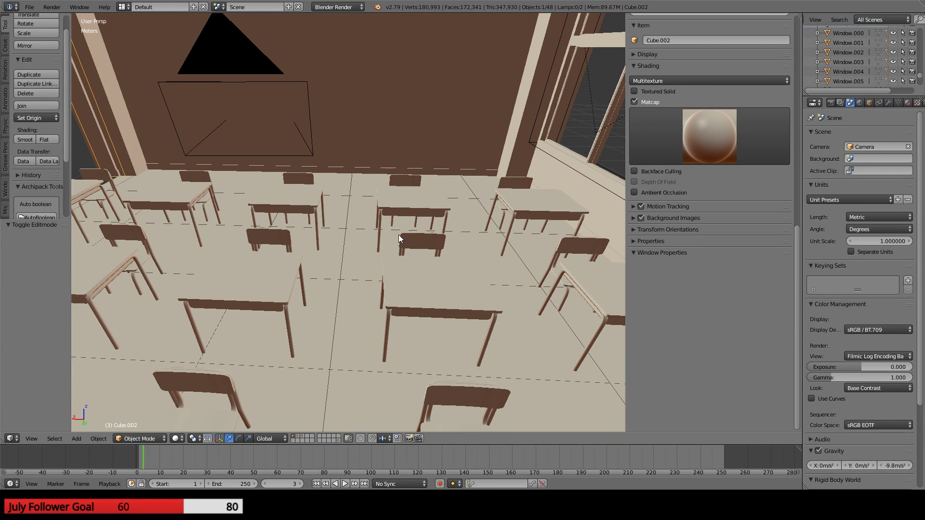
scroll(409, 233, down, 2)
middle_drag(410, 233, 650, 220)
scroll(412, 218, down, 2)
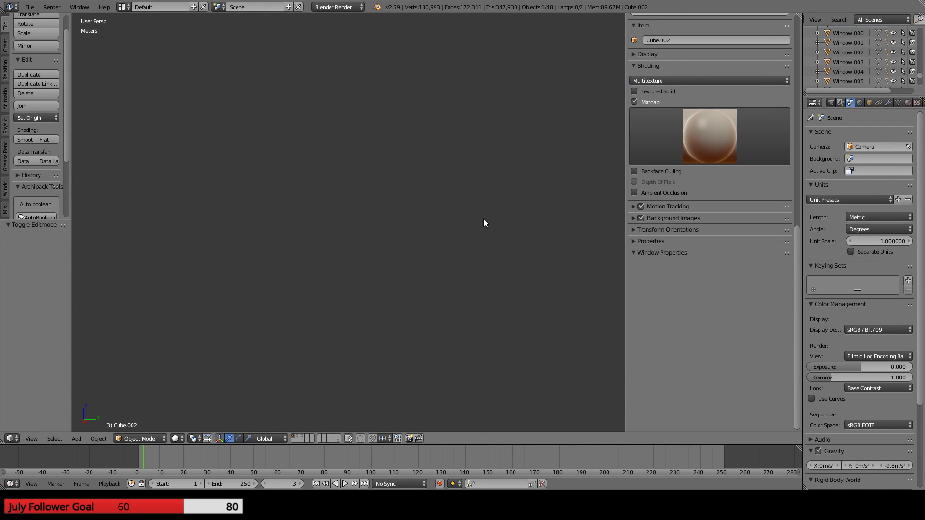
middle_drag(483, 219, 537, 209)
scroll(459, 222, down, 7)
middle_drag(458, 222, 436, 222)
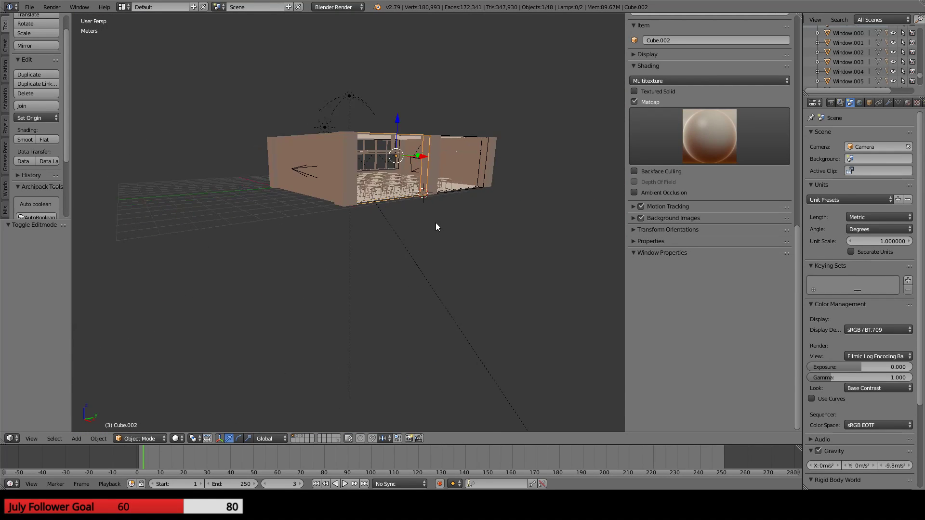
- Examine the classroom interior in solid shading and compare its wireframe with the reference image's blackboard wall through the camera
scroll(435, 223, up, 6)
shift+middle_drag(434, 135, 337, 211)
scroll(424, 204, up, 6)
scroll(416, 202, down, 5)
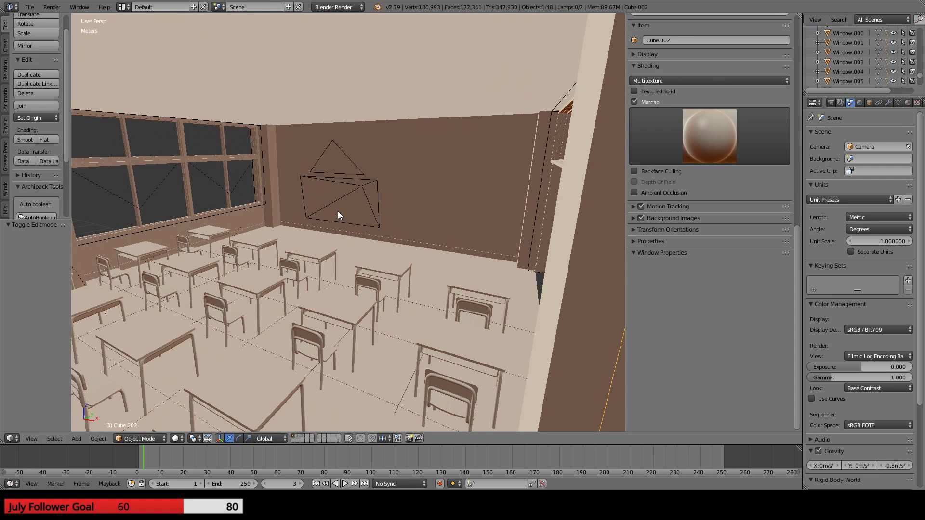
key(KP_0)
key(z)
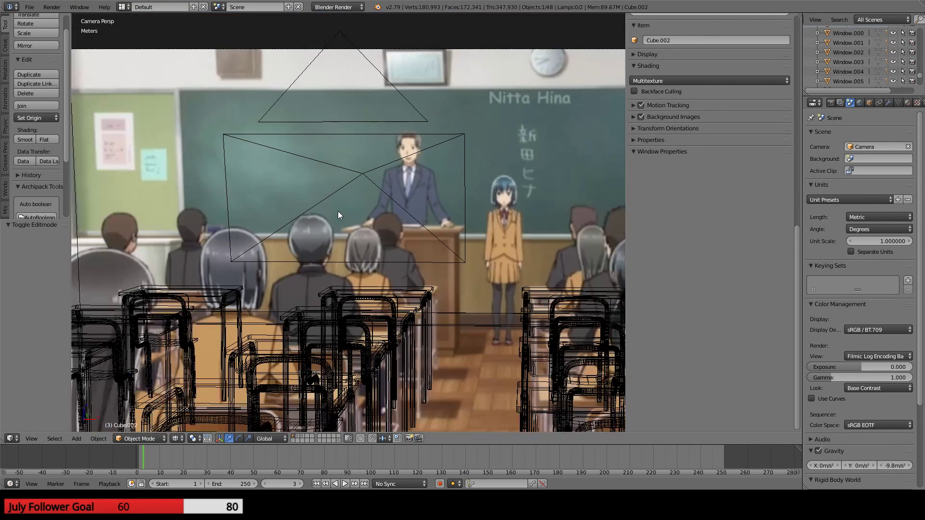
scroll(338, 212, down, 1)
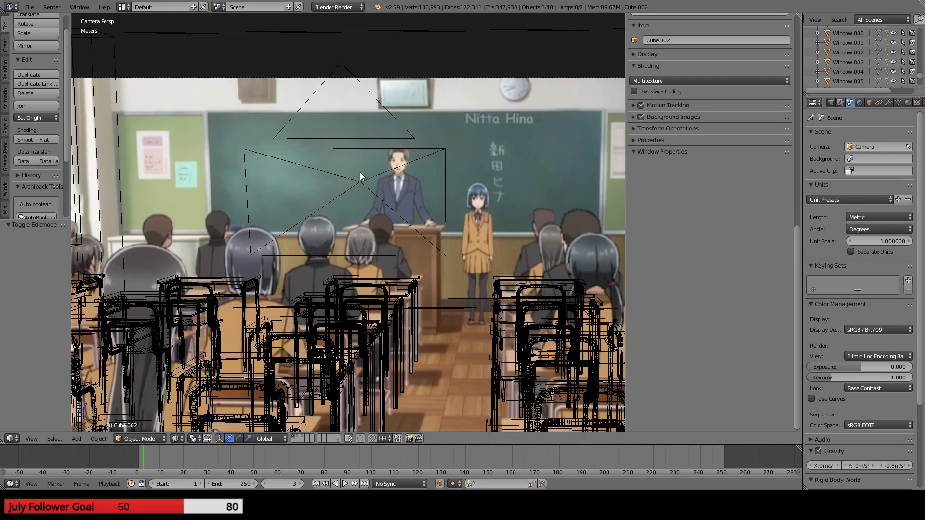
middle_drag(360, 172, 378, 185)
scroll(375, 185, down, 4)
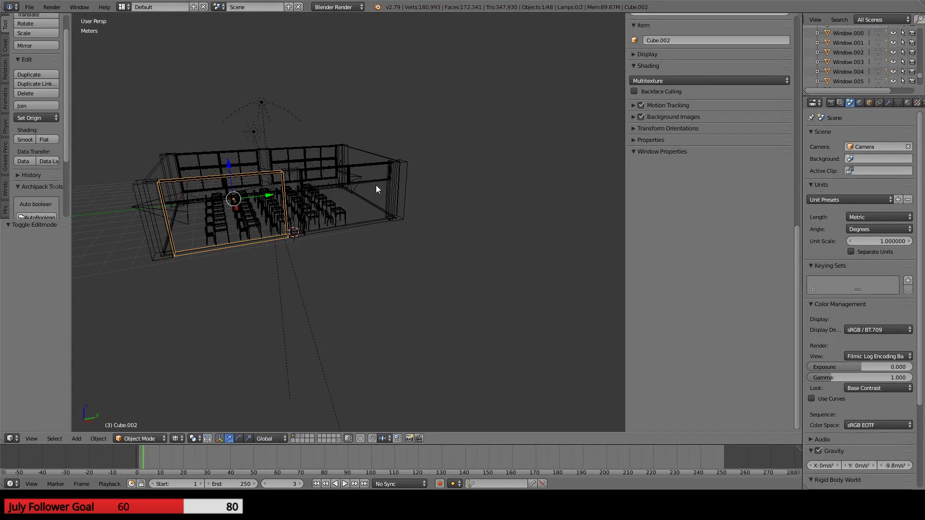
- Add a mesh cube at the 3D cursor and scale it along Y into a thin slab
key(shift+a)
mouse_move(375, 185)
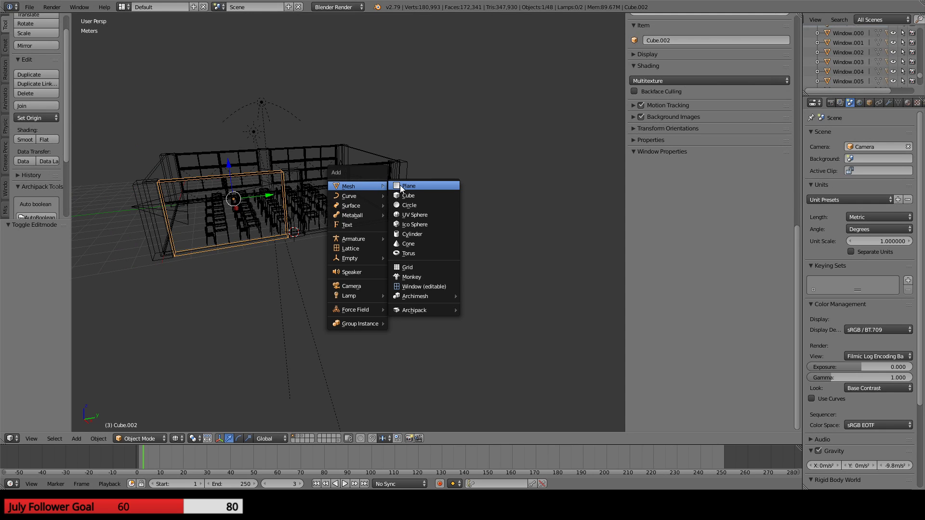
click(410, 196)
scroll(330, 243, up, 3)
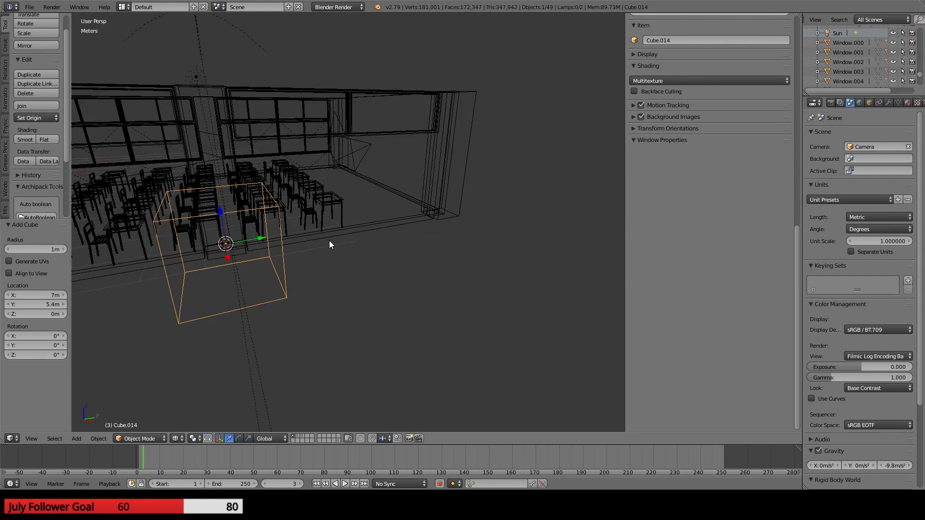
key(s)
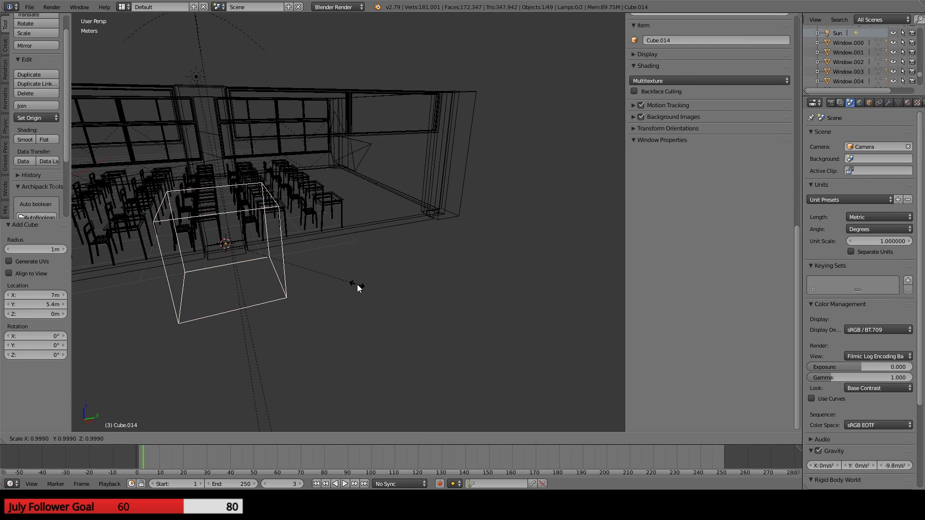
key(Escape)
key(s)
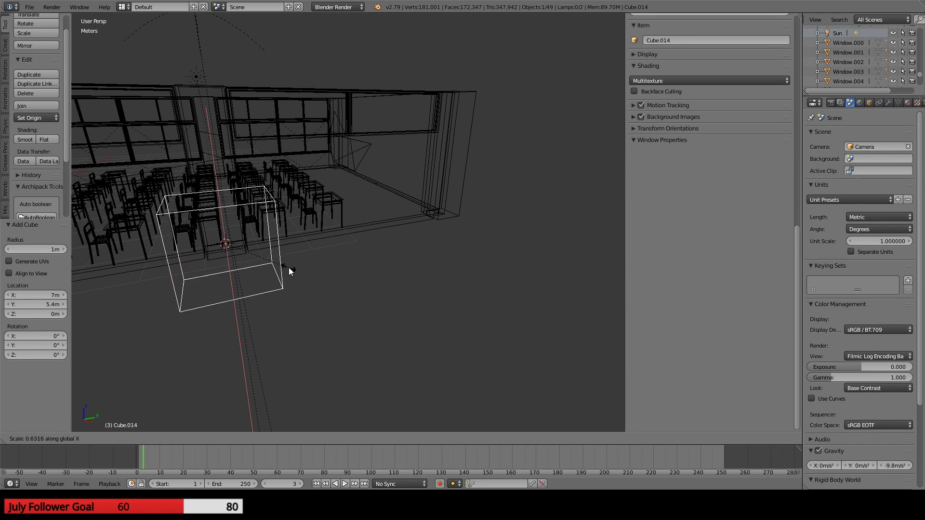
key(Escape)
key(s)
key(y)
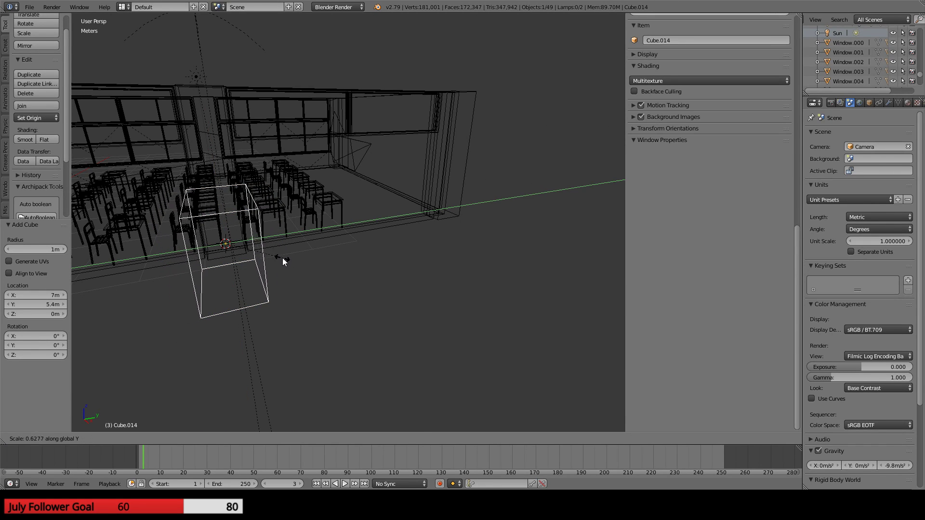
click(232, 245)
- Move the thin slab about 4.68 m along Y towards the blackboard wall and raise it about 1.22 m
drag(255, 243, 443, 201)
click(440, 198)
middle_drag(458, 232, 435, 235)
key(KP_3)
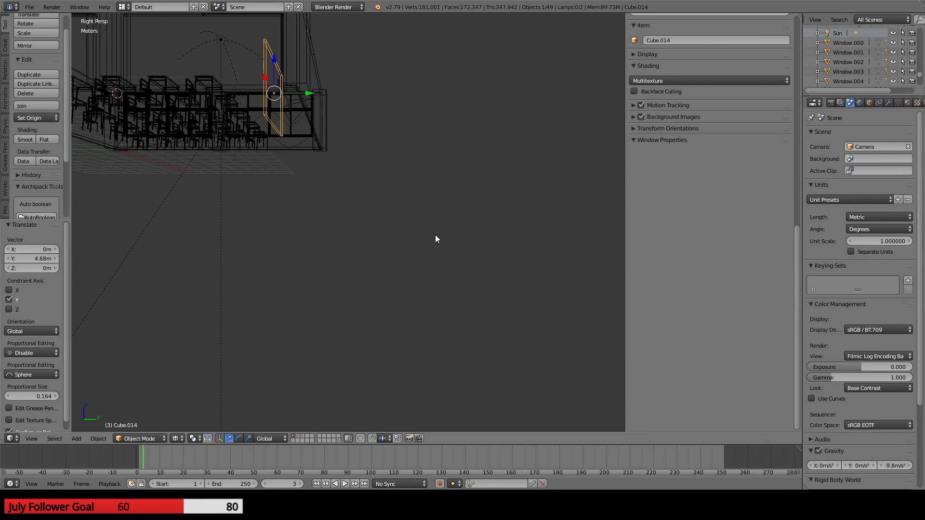
key(KP_5)
scroll(230, 137, up, 4)
shift+middle_drag(299, 102, 405, 260)
scroll(406, 260, up, 3)
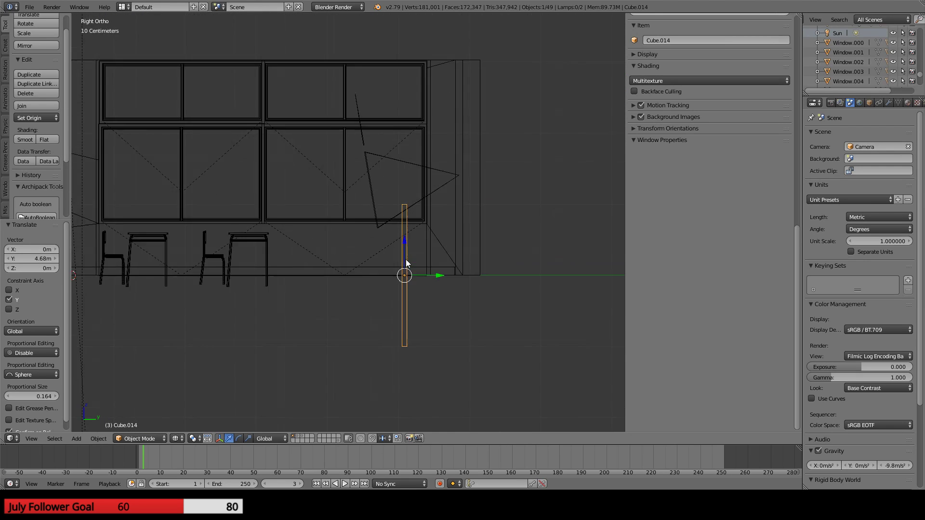
scroll(407, 264, up, 3)
shift+middle_drag(425, 218, 343, 299)
key(g)
key(z)
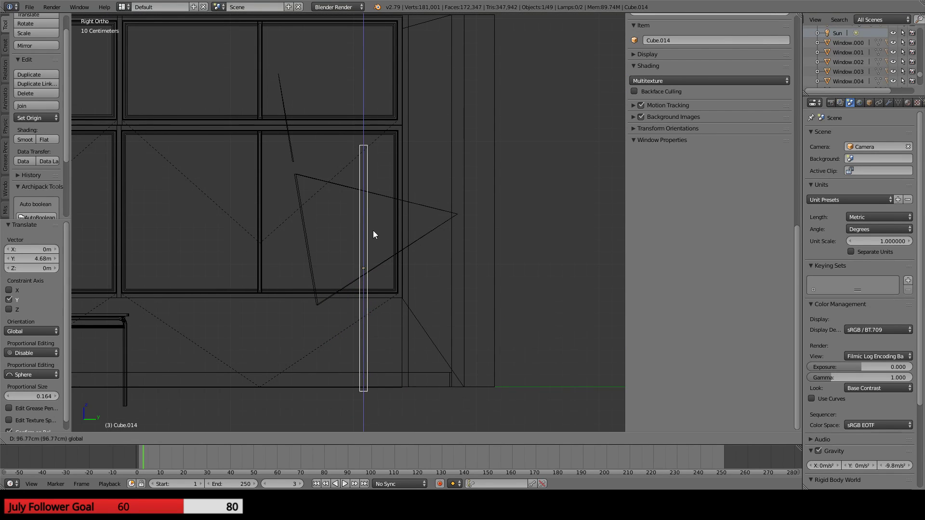
click(392, 230)
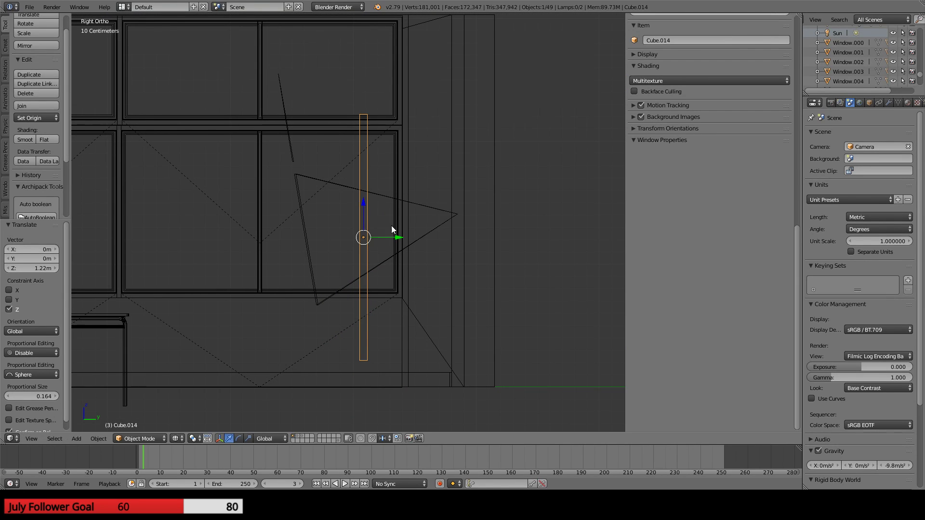
- Shift the slab about 68.2 cm further along Y to the end wall and slide it along X to the reference blackboard's left edge
click(478, 246)
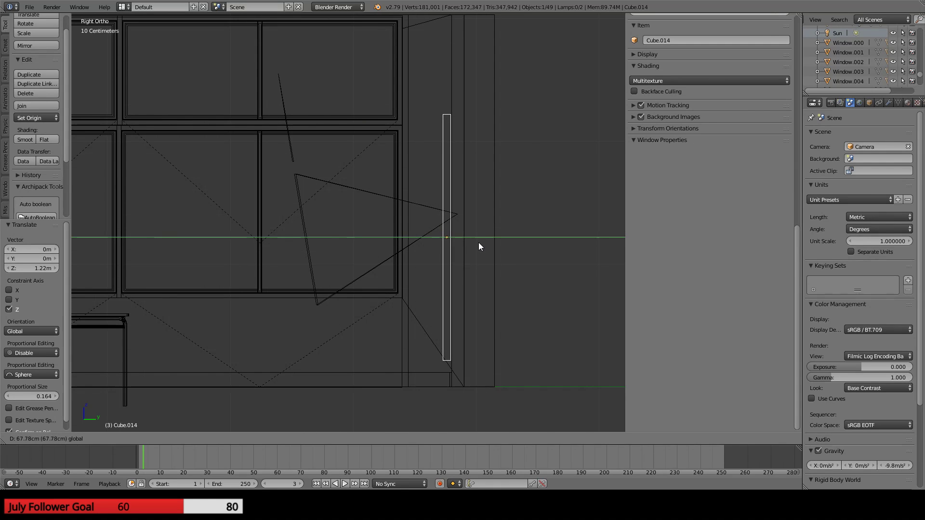
middle_drag(479, 246, 331, 323)
key(KP_0)
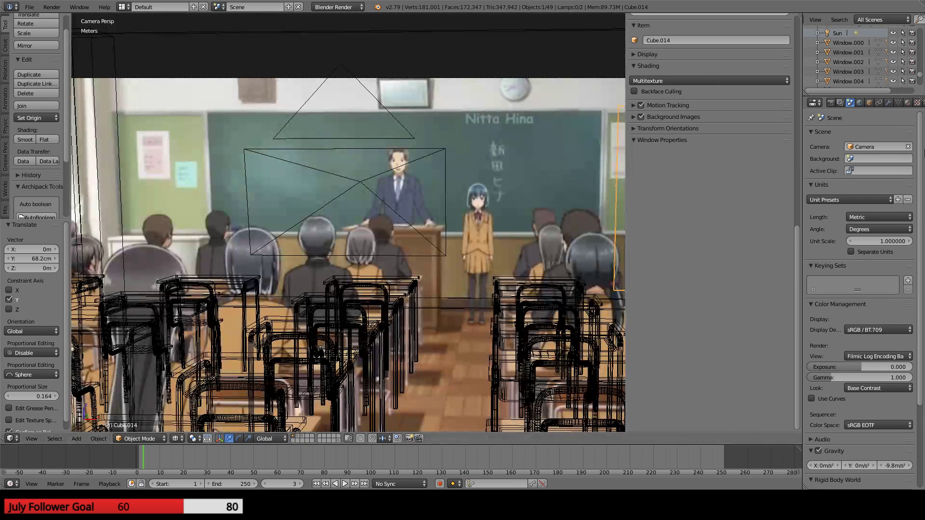
scroll(396, 224, down, 4)
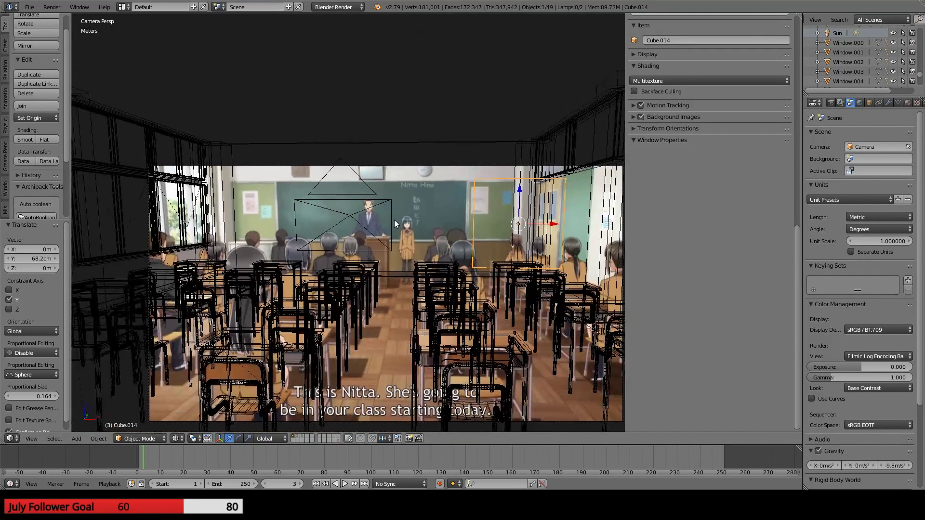
scroll(396, 224, up, 4)
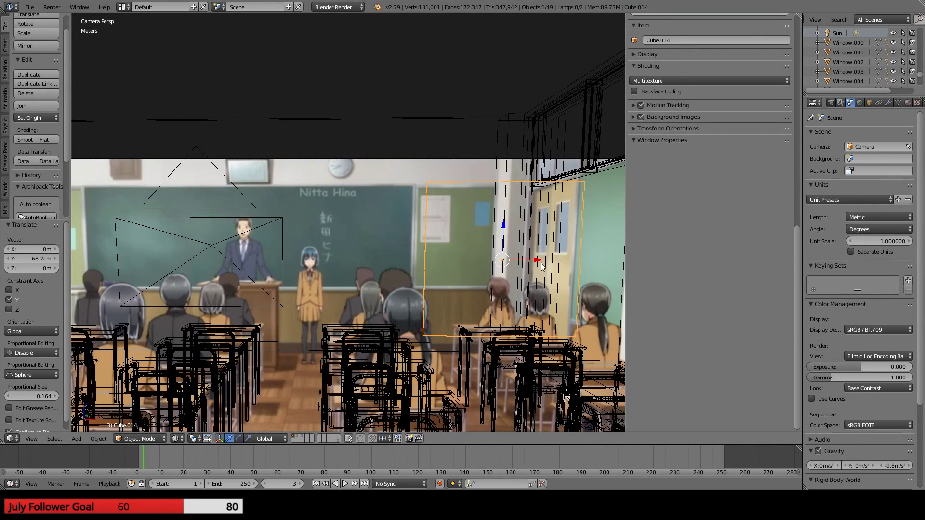
drag(540, 262, 194, 265)
- Raise the slab's bottom vertices about 59 cm to match the lower edge of the reference blackboard
shift+middle_drag(183, 301, 301, 295)
scroll(302, 295, up, 2)
key(Tab)
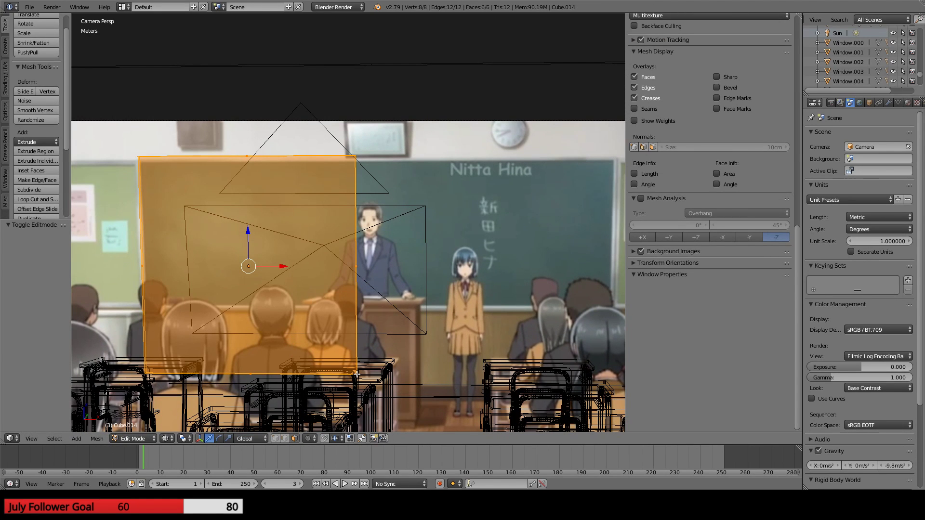
key(ctrl+Tab)
click(328, 355)
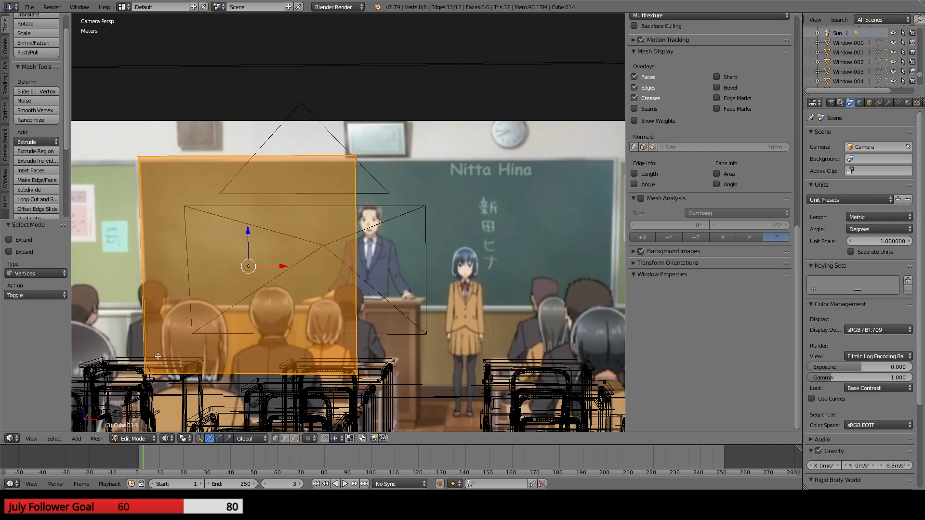
right_click(147, 371)
key(b)
drag(116, 347, 407, 419)
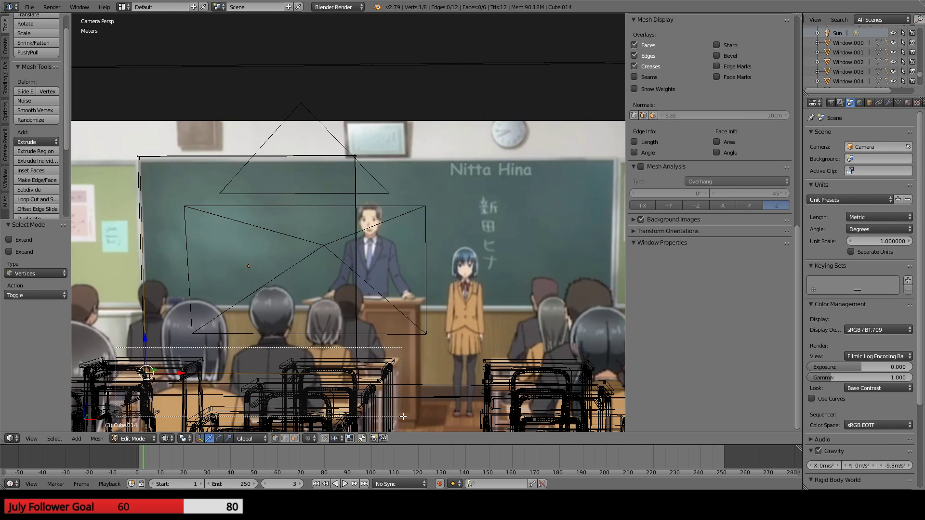
drag(248, 342, 247, 279)
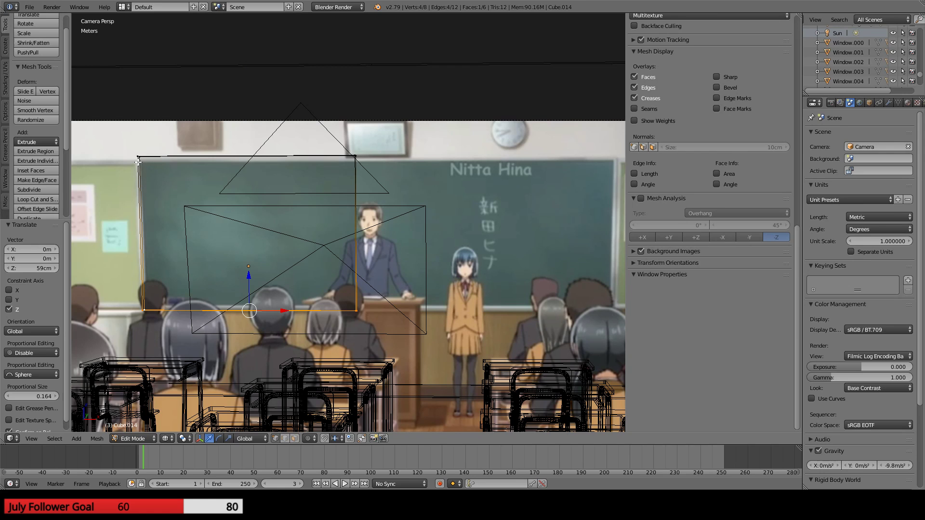
- Move the slab's left side vertices about -1.39 cm along X to match the blackboard's left edge
right_click(139, 156)
shift+middle_drag(181, 245, 269, 260)
key(b)
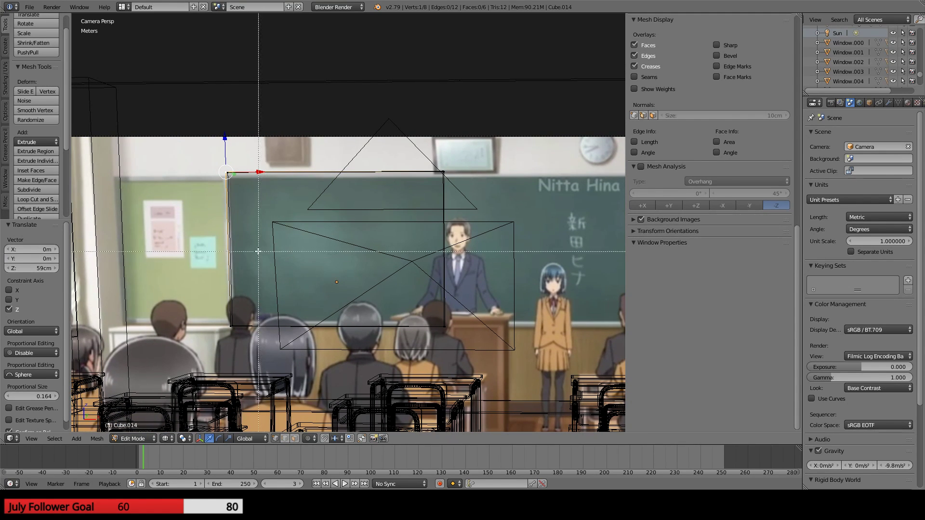
drag(216, 164, 251, 353)
key(g)
key(x)
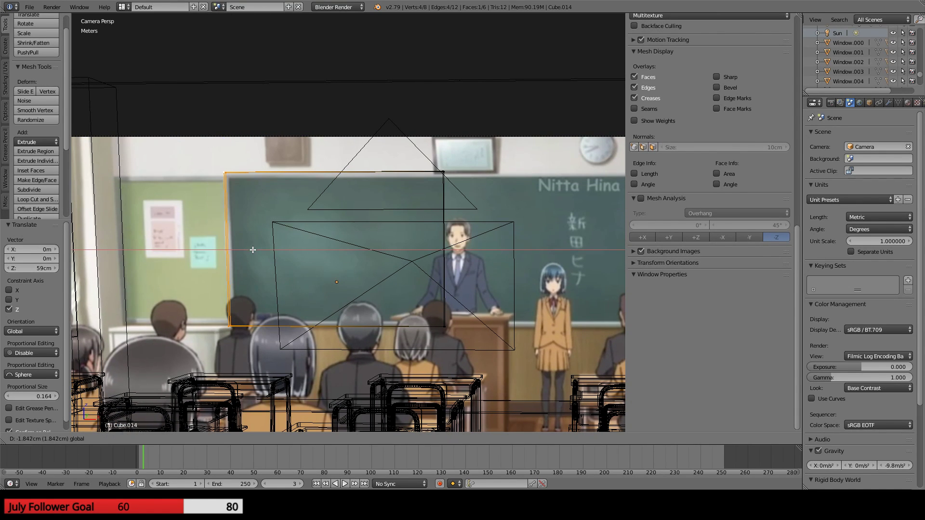
click(254, 250)
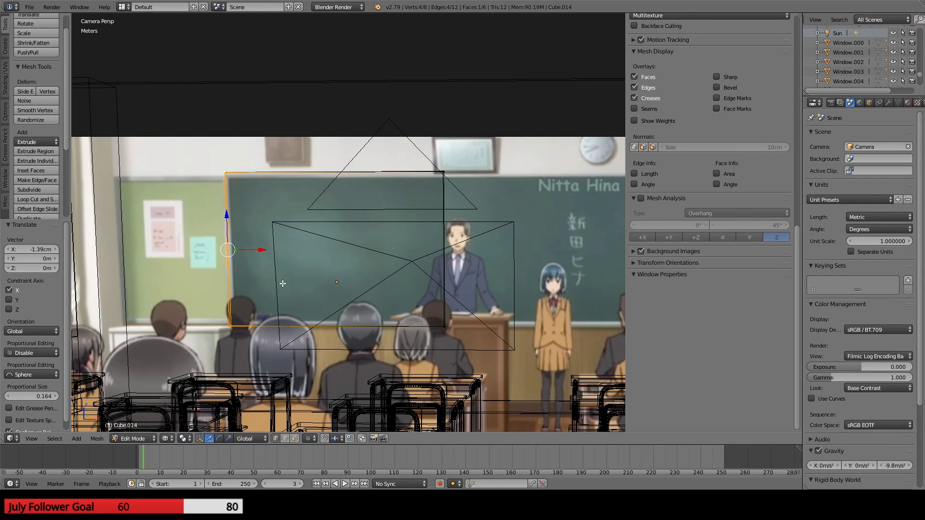
- Lower the slab's top vertices about 1.27 cm to match the upper edge of the reference blackboard
shift+middle_drag(395, 298, 247, 281)
right_click(294, 153)
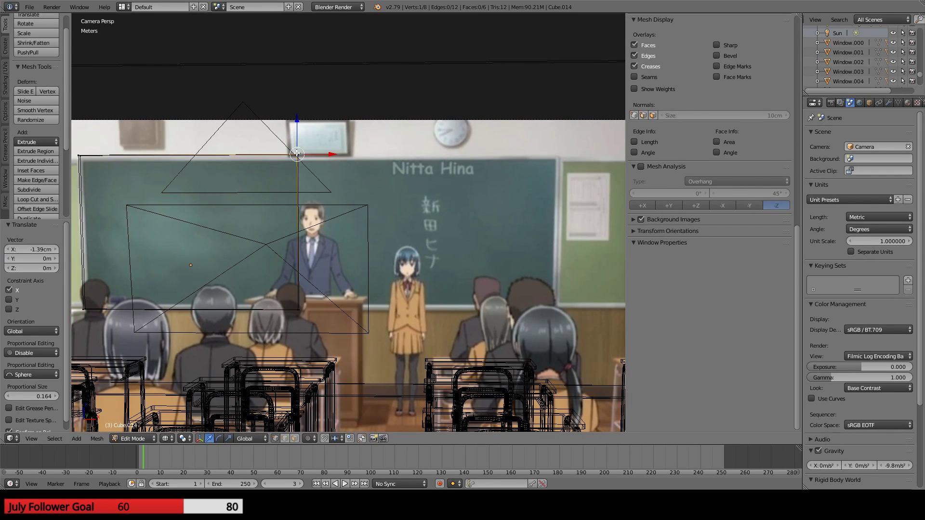
key(b)
drag(75, 139, 100, 176)
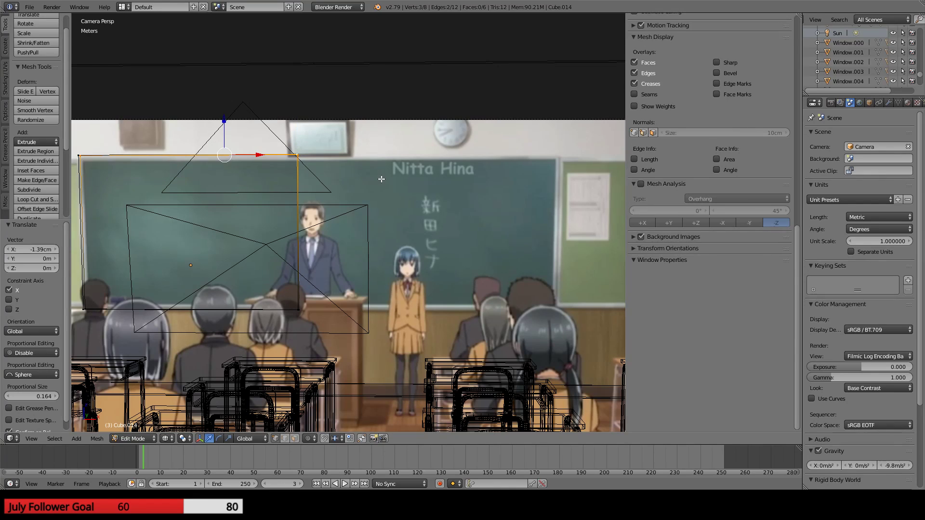
shift+middle_drag(246, 200, 347, 219)
key(b)
drag(170, 164, 189, 181)
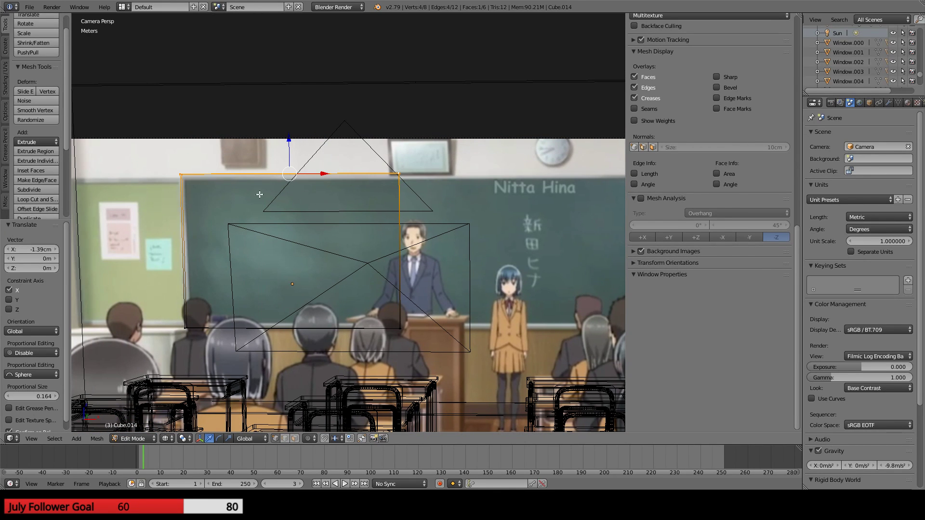
key(g)
key(z)
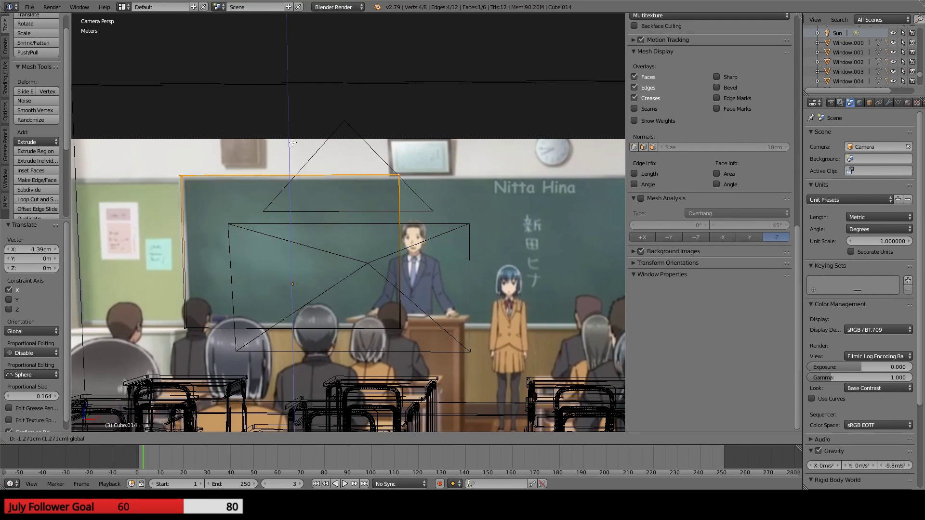
click(292, 143)
- Move the slab's right side vertices about 2.37 m along X to the reference blackboard's right edge
shift+middle_drag(448, 238, 349, 208)
right_click(307, 152)
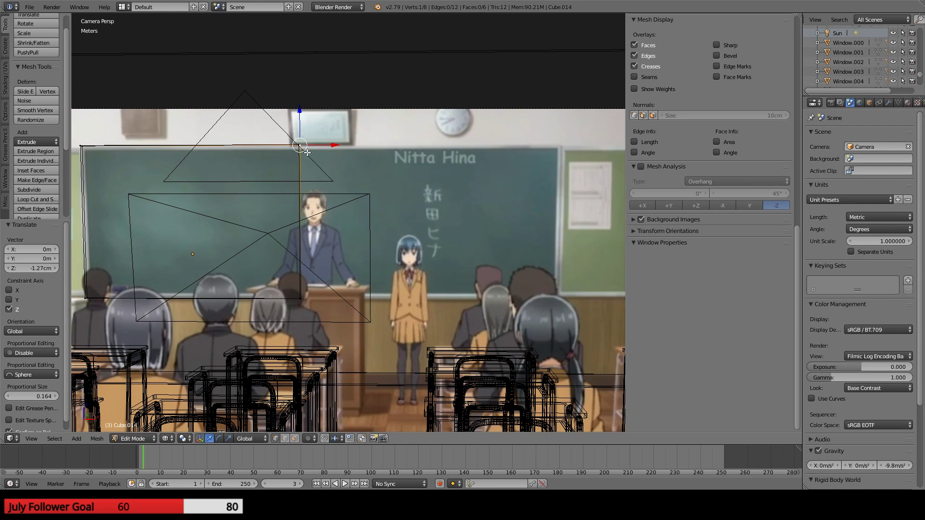
key(b)
drag(283, 148, 357, 348)
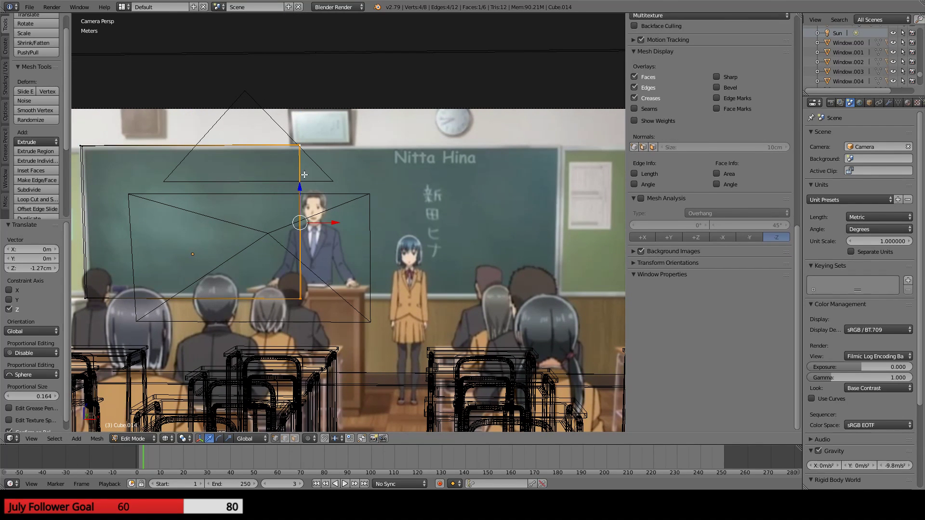
key(g)
key(x)
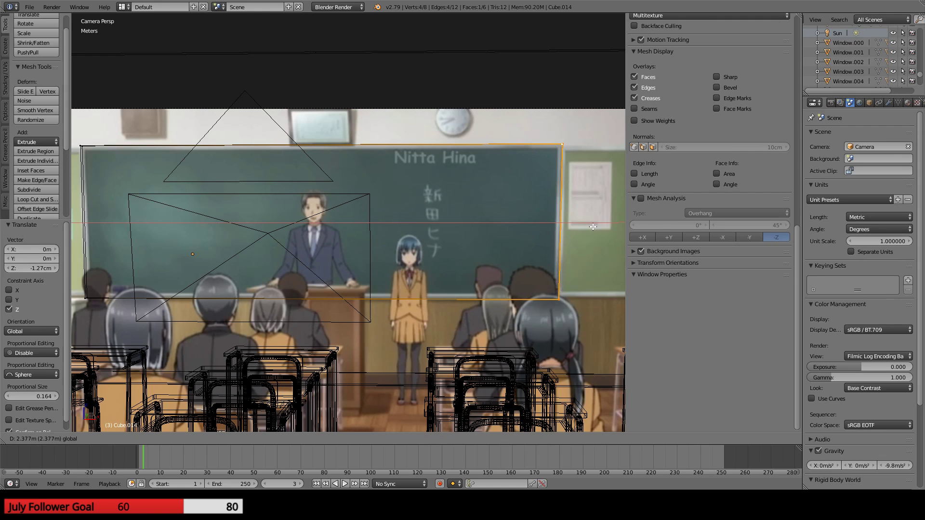
click(592, 226)
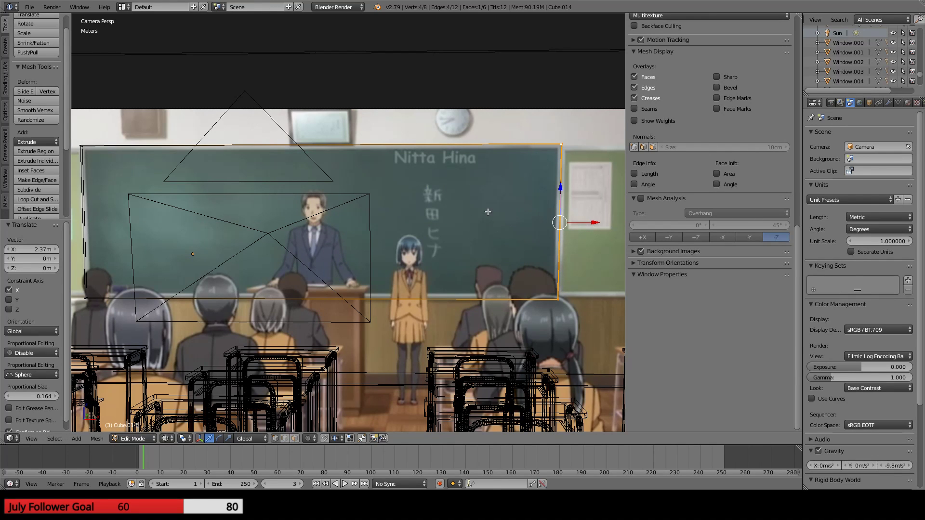
- Extrude the slab's front face in place, scale it to 0.985 overall and to 0.965 along Z to form a frame border
key(ctrl+Tab)
click(366, 228)
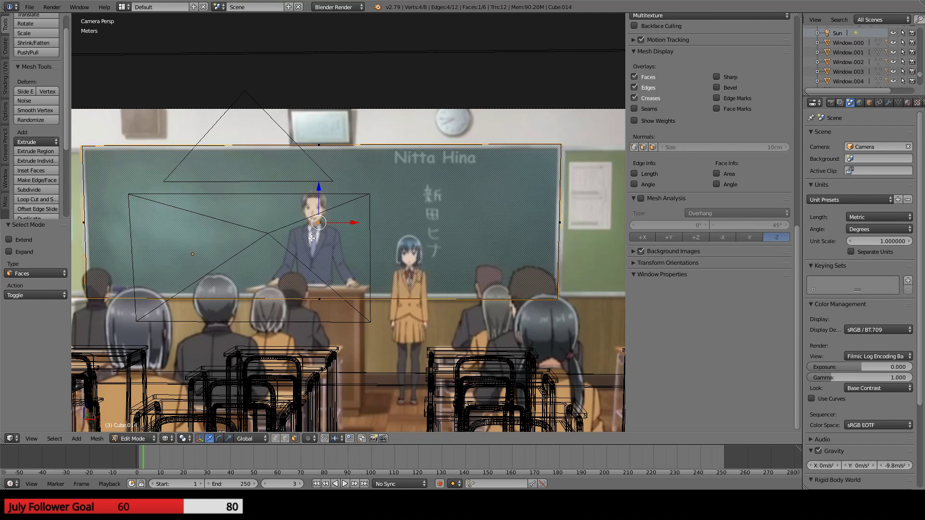
key(e)
right_click(448, 248)
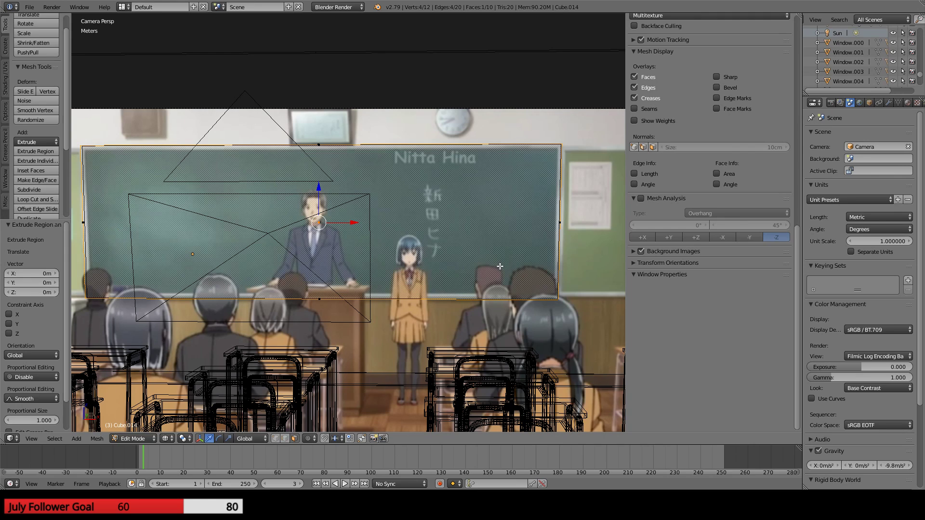
key(s)
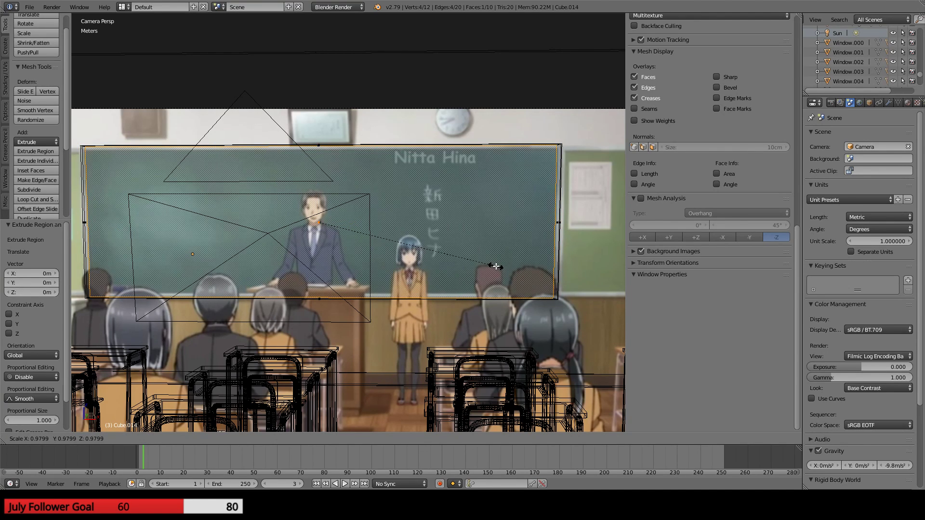
click(496, 266)
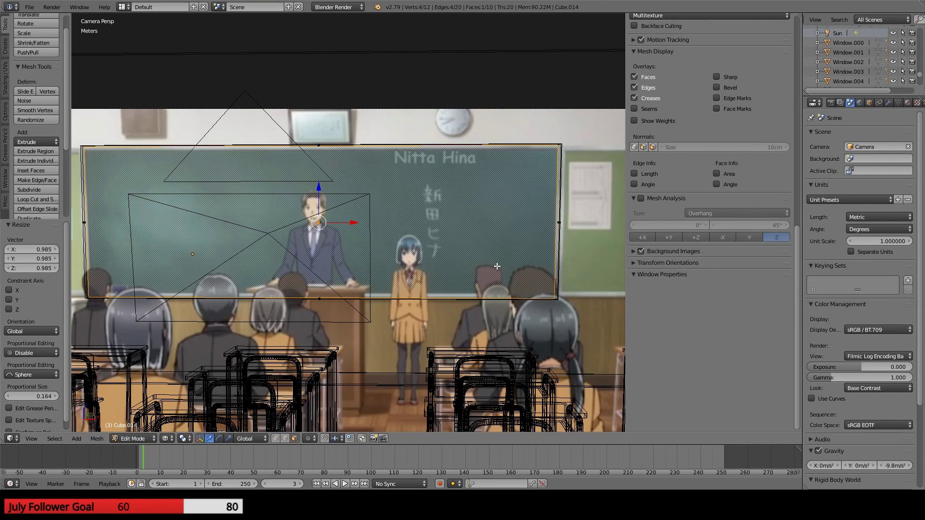
key(s)
key(z)
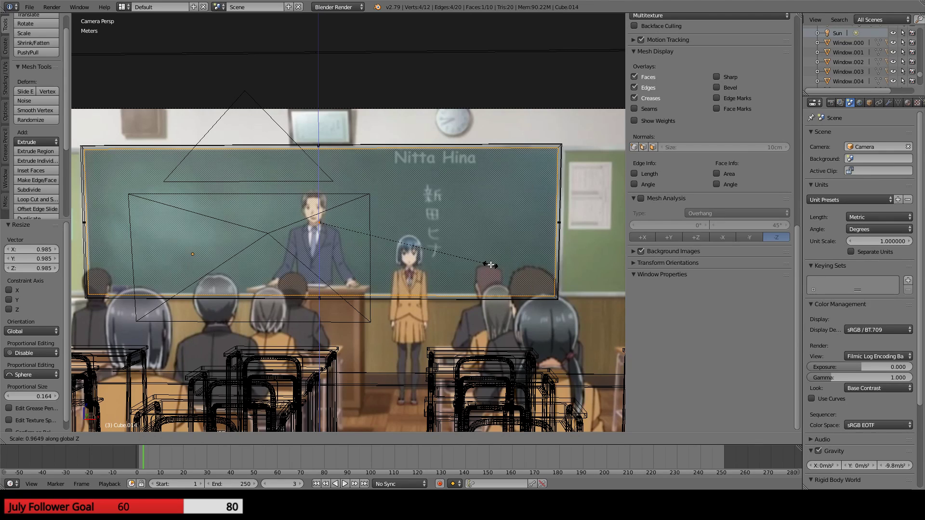
click(490, 265)
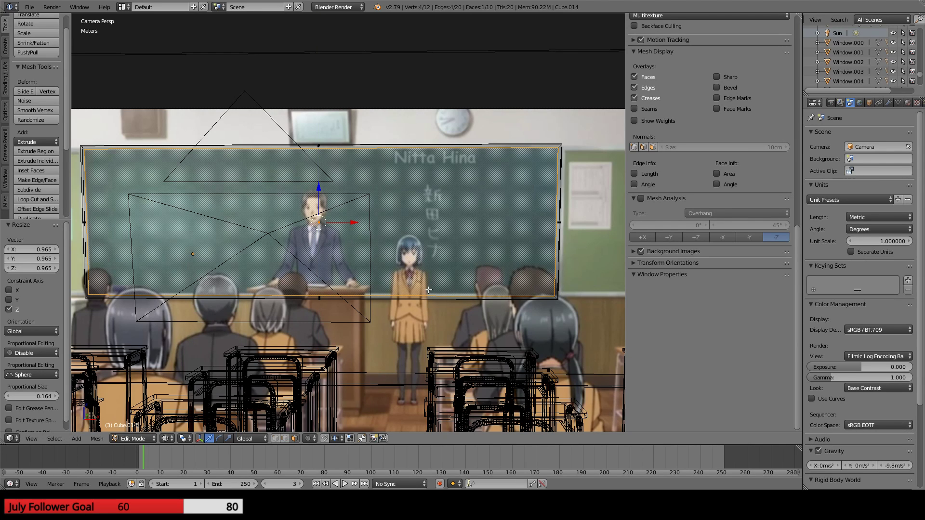
- Extrude the blackboard's inner face about -1.99 cm along its normal to recess it, and return to object mode in camera view
middle_drag(416, 290, 354, 304)
scroll(353, 304, up, 5)
shift+middle_drag(354, 135, 350, 303)
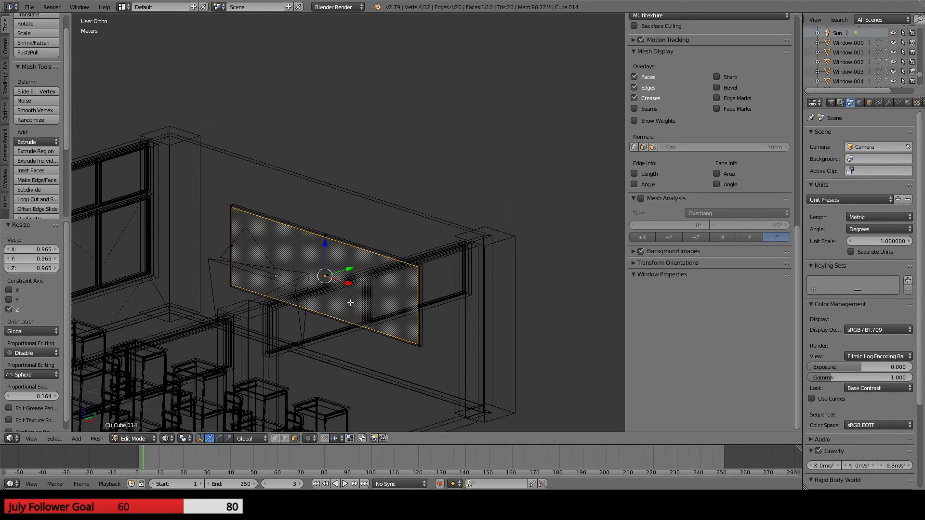
scroll(343, 291, up, 6)
shift+middle_drag(296, 331, 397, 205)
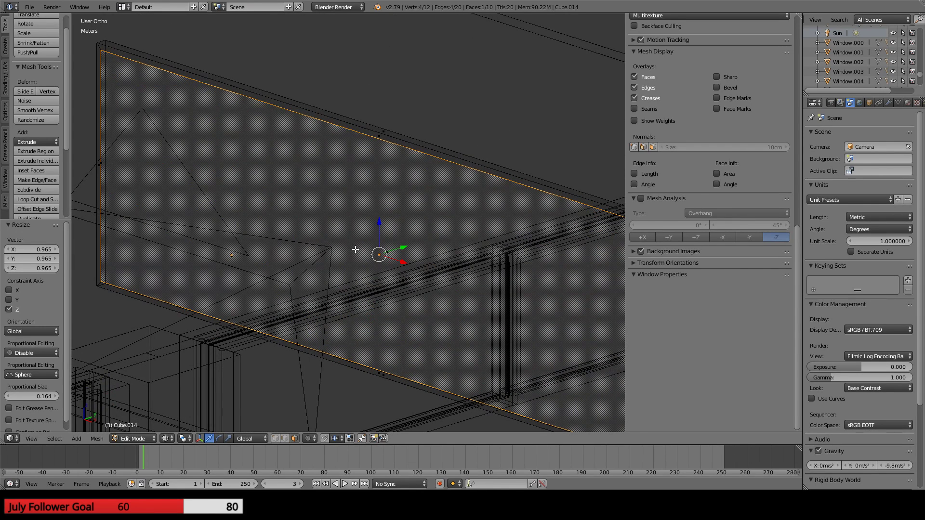
key(e)
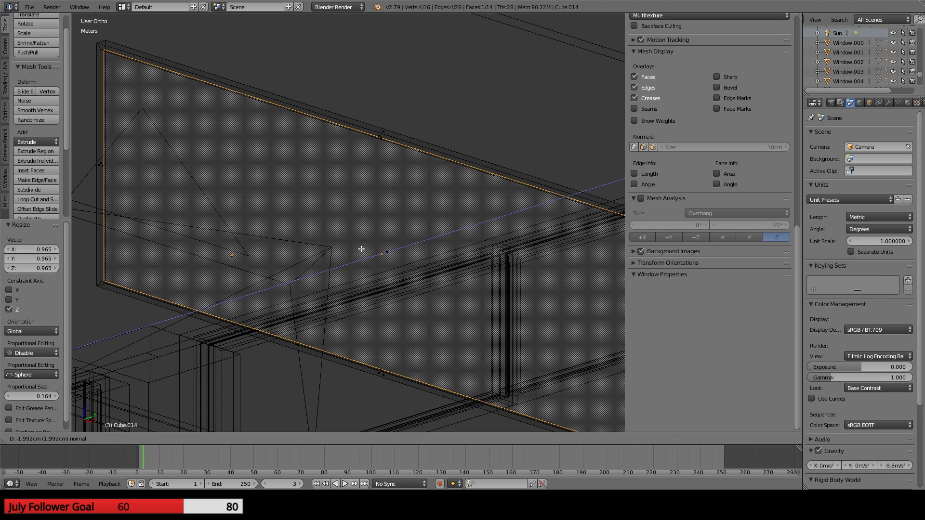
click(362, 249)
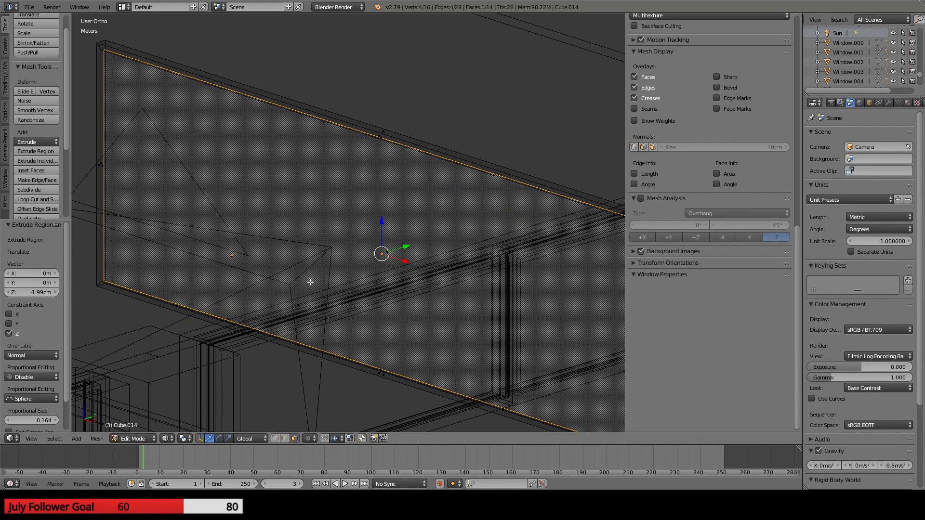
key(KP_0)
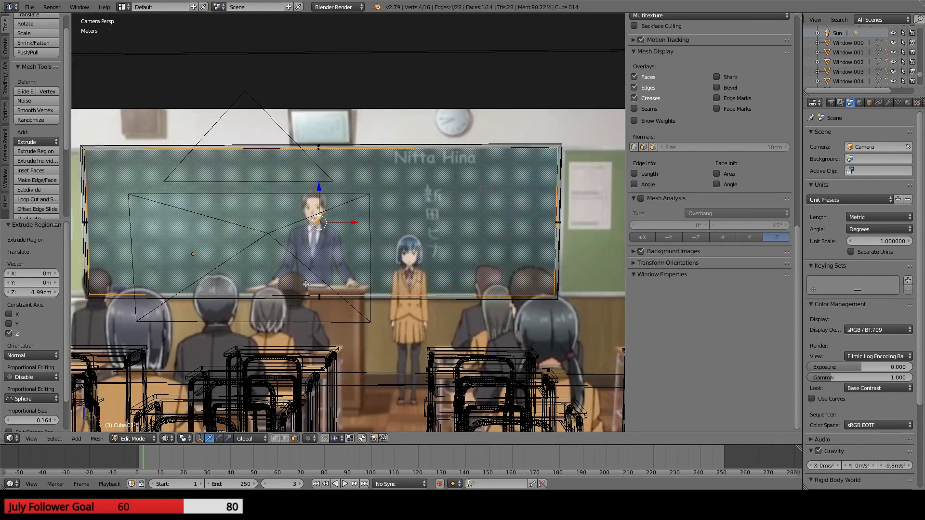
key(Tab)
- Duplicate the blackboard and move the copy along X so that it starts at the original's right edge
mouse_move(267, 314)
shift+middle_down()
mouse_move(278, 293)
mouse_move(256, 316)
shift+middle_up()
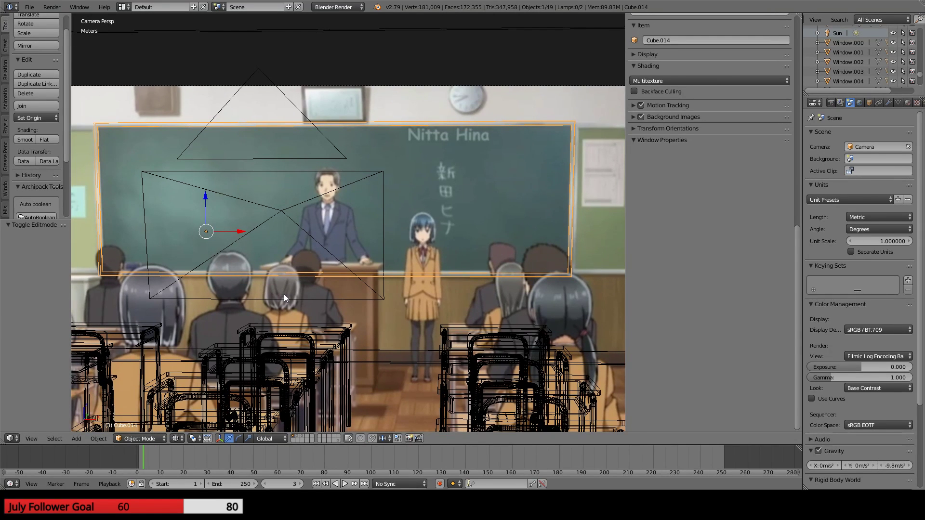
shift+middle_drag(369, 267, 340, 186)
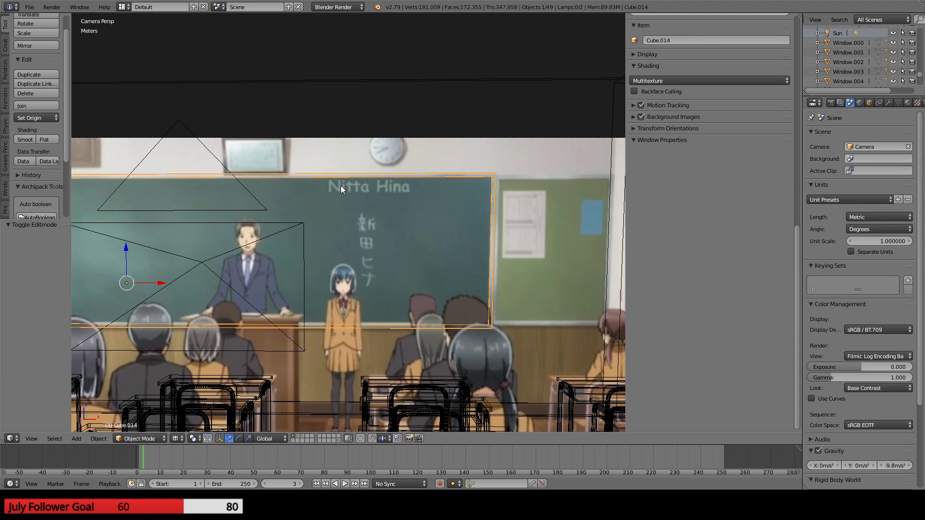
key(shift+d)
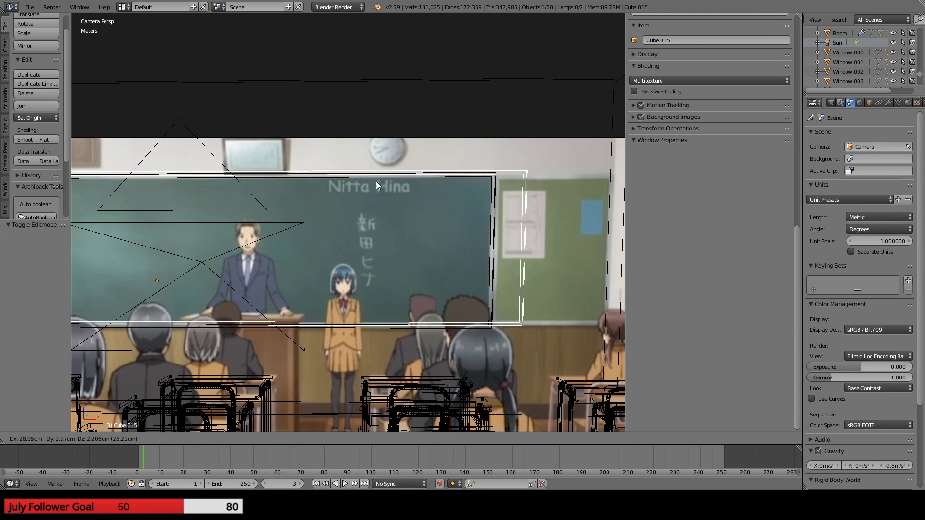
key(Escape)
drag(160, 287, 86, 268)
middle_drag(100, 250, 545, 248)
- Move the copied board's right side vertices about -3.36 m along X to the right edge of the reference's green side board
key(Tab)
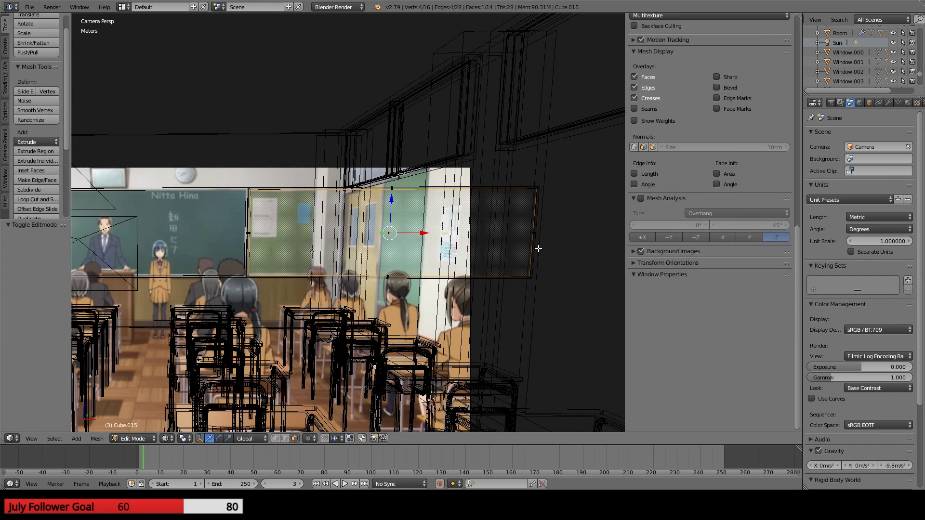
key(ctrl+Tab)
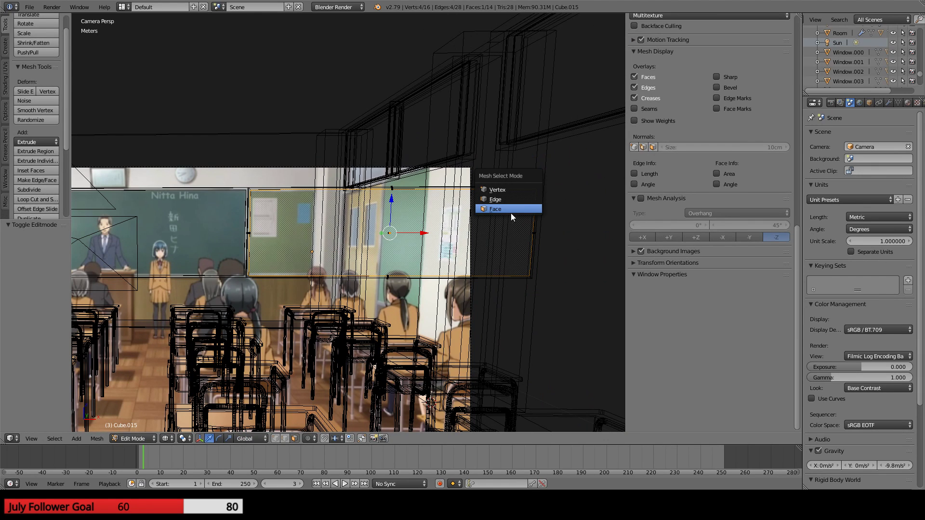
click(501, 186)
right_click(536, 190)
key(b)
drag(514, 170, 572, 309)
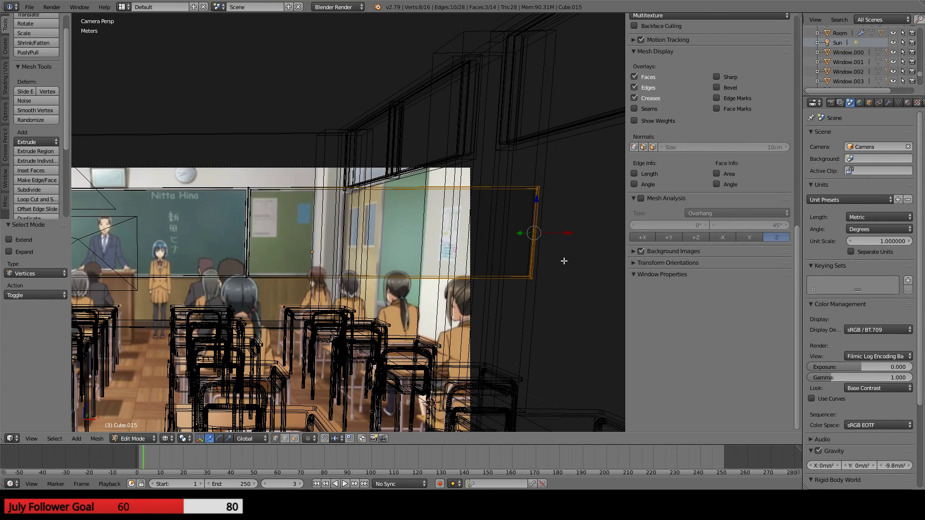
drag(569, 232, 348, 235)
- Fine-tune the side board's right side vertices by about 1.73 mm along X and return to object mode
scroll(289, 241, up, 8)
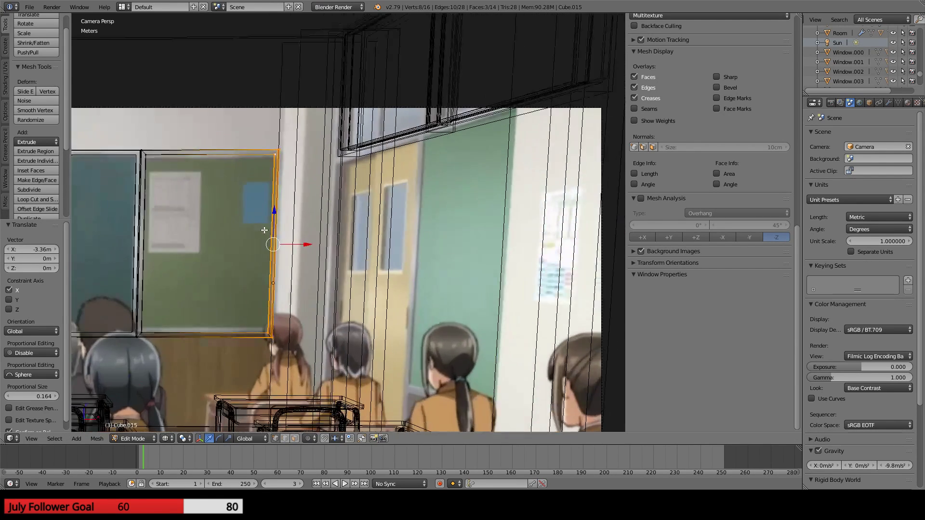
shift+middle_drag(256, 251, 305, 254)
drag(284, 271, 284, 269)
scroll(282, 236, down, 6)
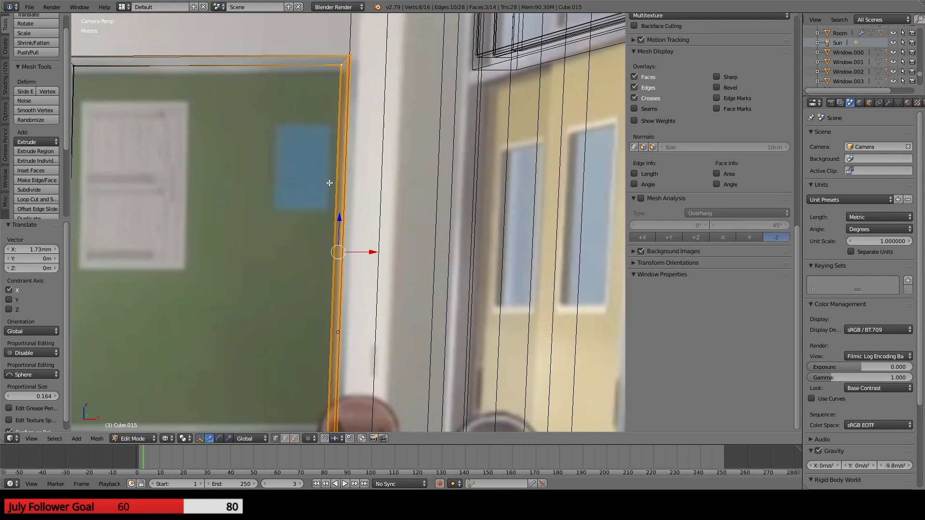
key(Tab)
scroll(313, 285, down, 5)
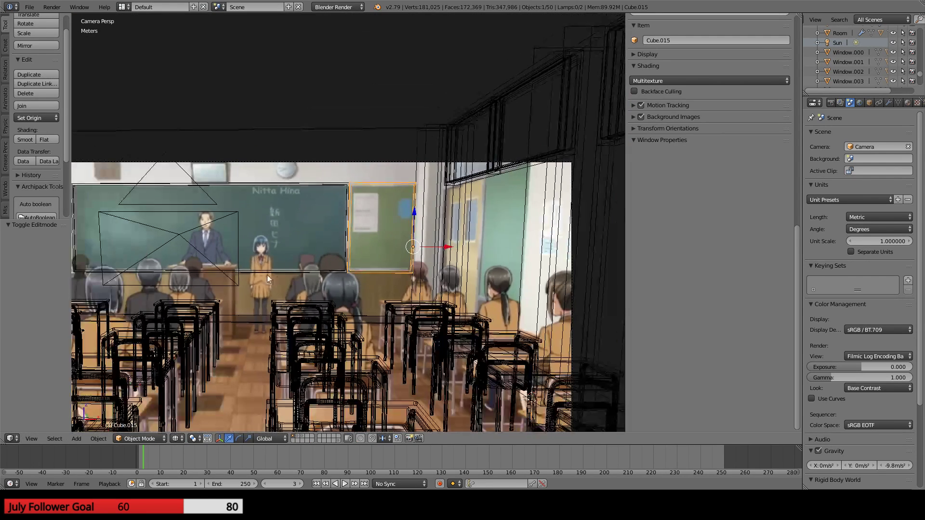
shift+middle_drag(267, 274, 447, 269)
scroll(371, 254, up, 5)
shift+middle_drag(371, 252, 426, 271)
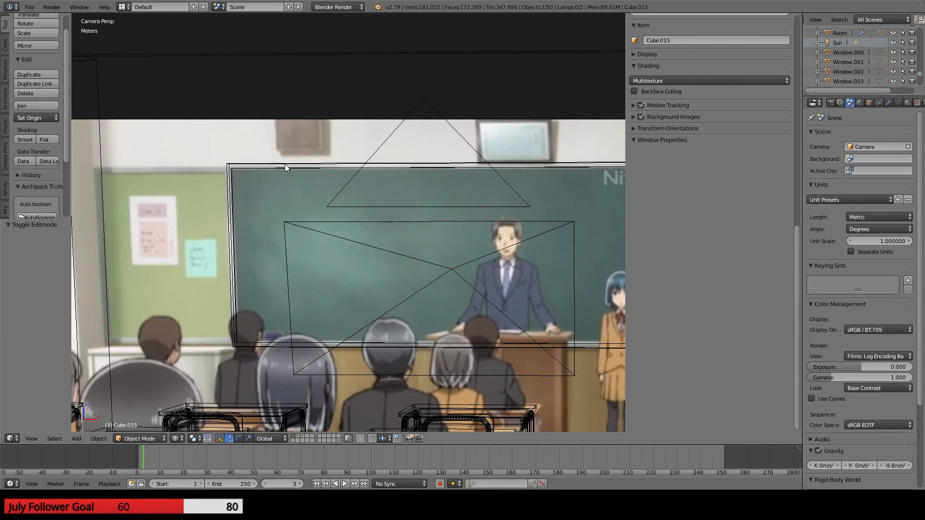
scroll(338, 188, down, 5)
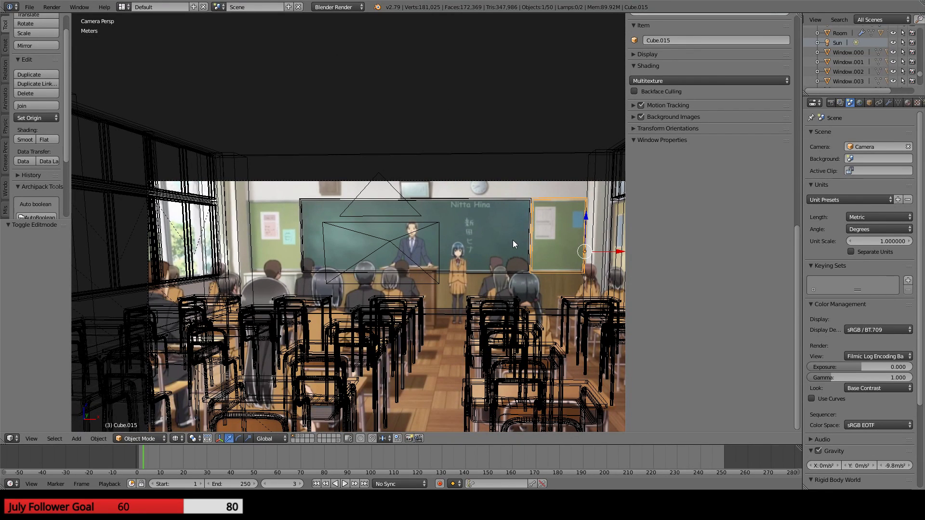
key(shift+d)
right_click(493, 244)
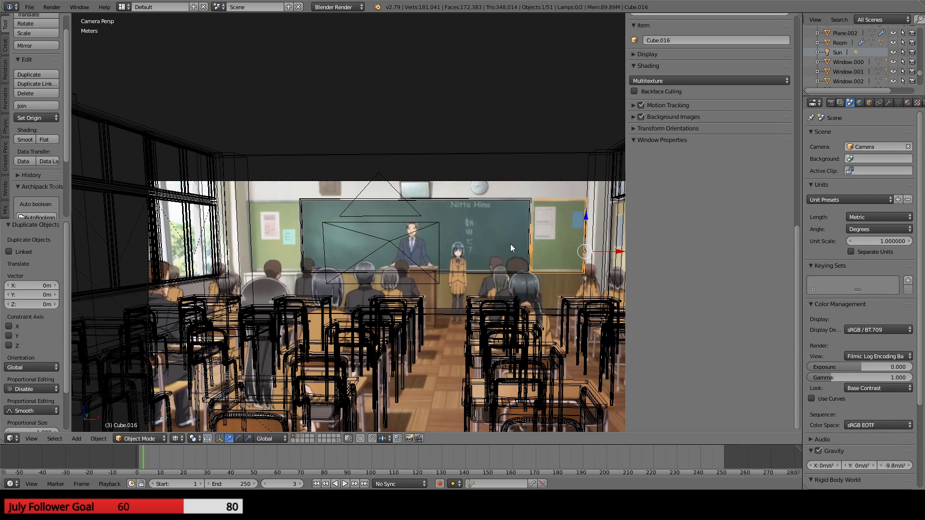
key(ctrl+z)
- Create a linked duplicate of the side board about -5.42 m along X, and nudge it 1.09 cm along X toward the blackboard's left edge
key(alt+d)
key(x)
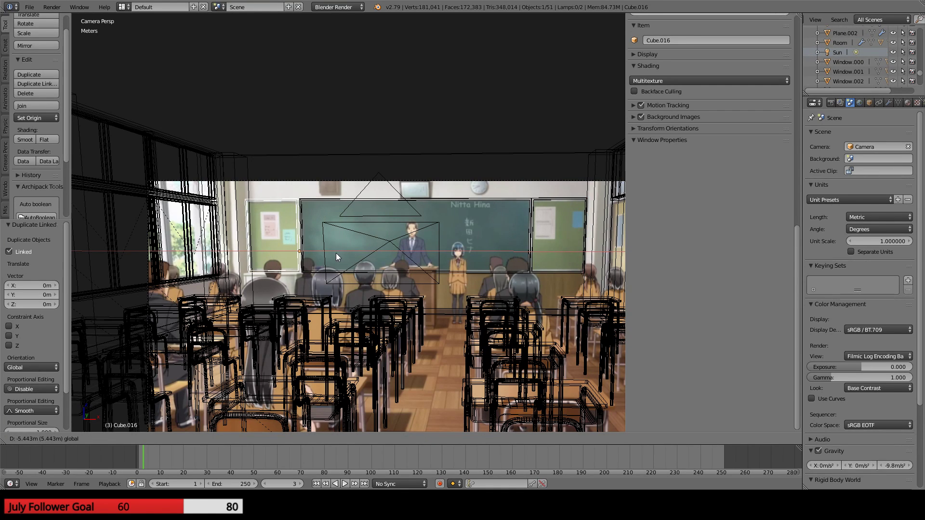
click(337, 253)
scroll(338, 253, up, 4)
scroll(336, 252, up, 4)
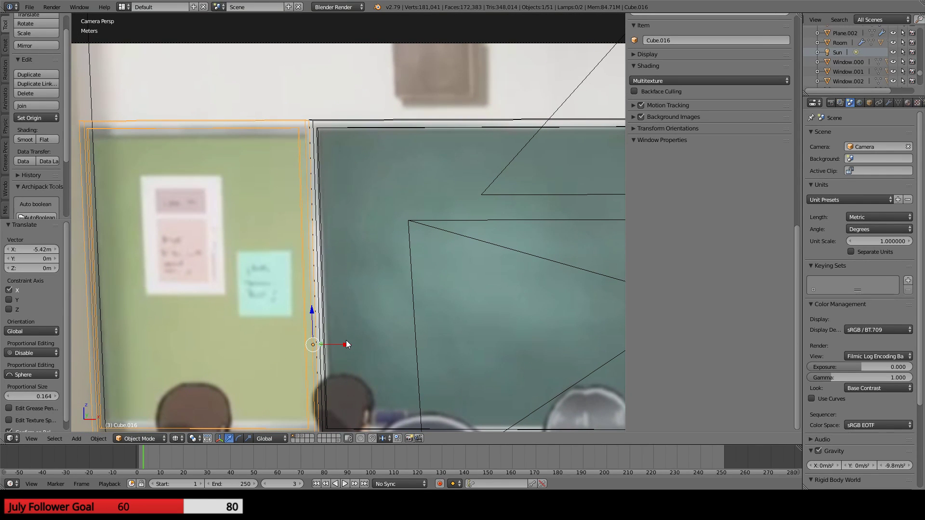
key(g)
key(x)
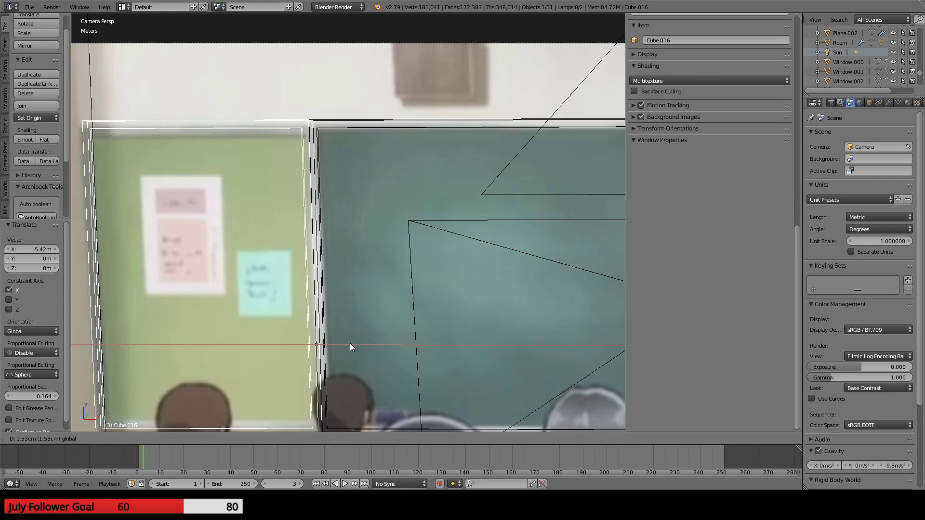
click(349, 343)
- Switch the viewport to solid shading and nudge the left side board about 3.31 mm along X toward the blackboard
key(alt+z)
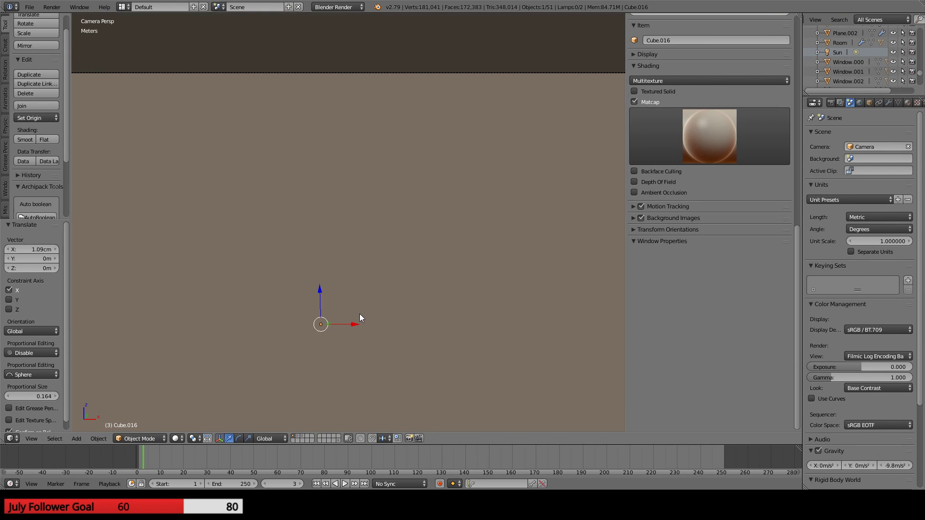
key(KP_5)
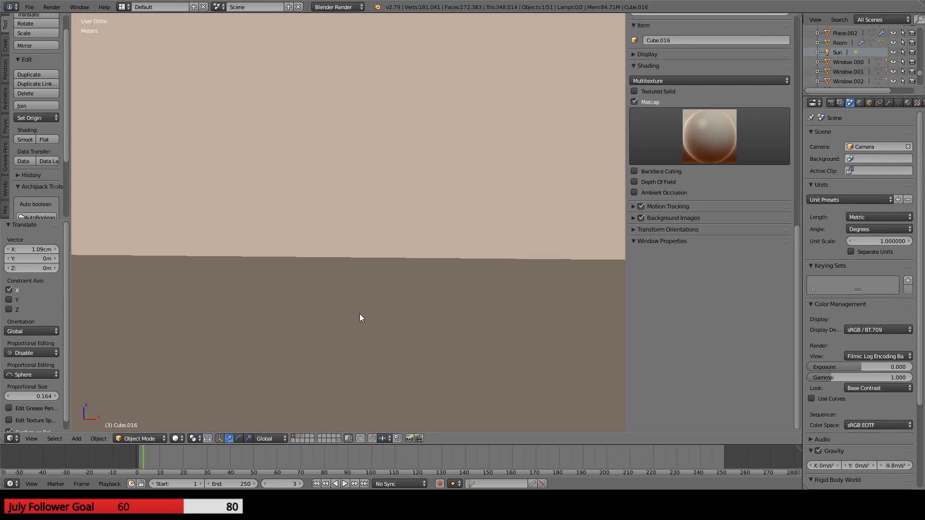
scroll(359, 313, down, 5)
scroll(360, 311, up, 1)
scroll(360, 311, up, 5)
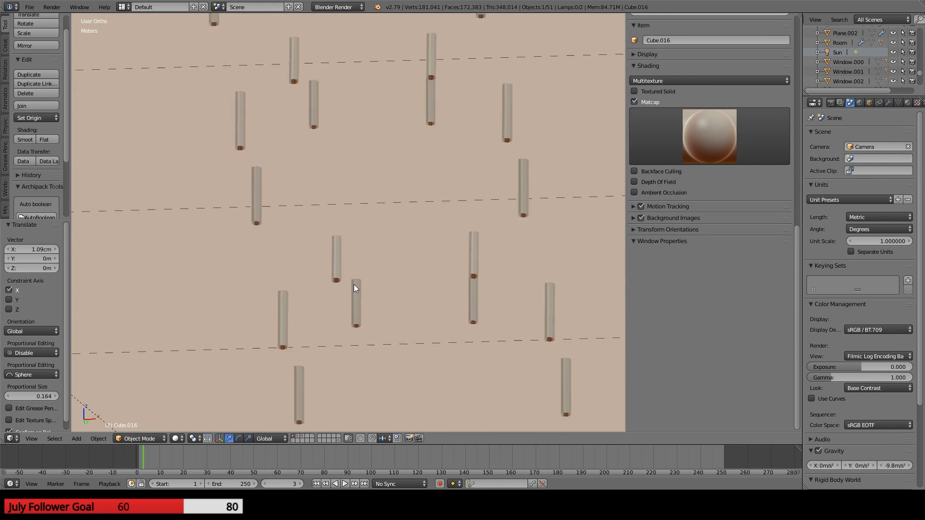
key(KP_5)
scroll(353, 288, up, 4)
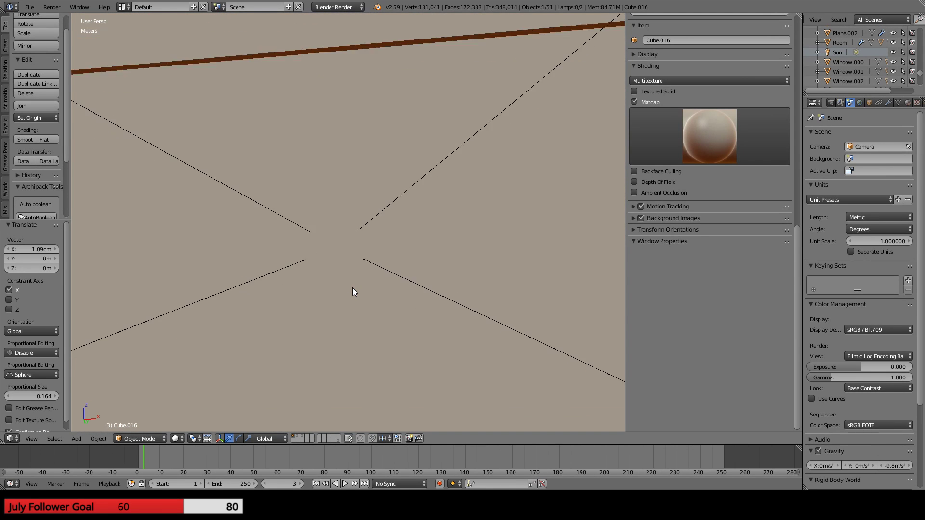
scroll(353, 286, down, 4)
scroll(355, 217, up, 2)
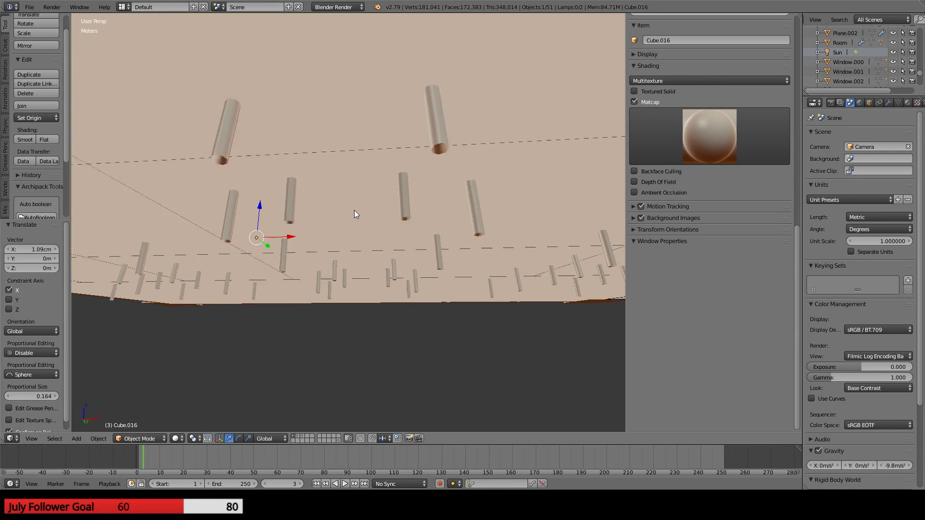
middle_drag(355, 210, 317, 282)
scroll(330, 223, up, 2)
scroll(345, 232, up, 7)
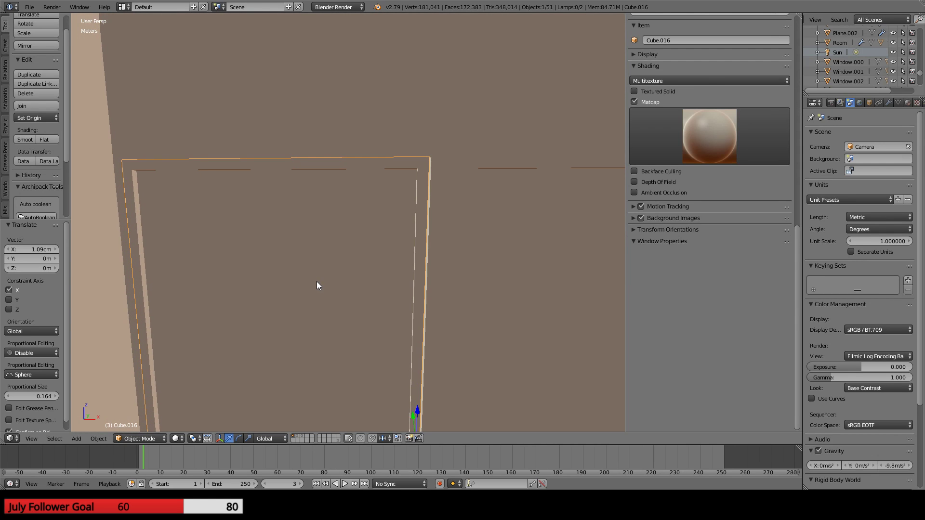
shift+middle_drag(376, 337, 306, 262)
drag(368, 358, 365, 359)
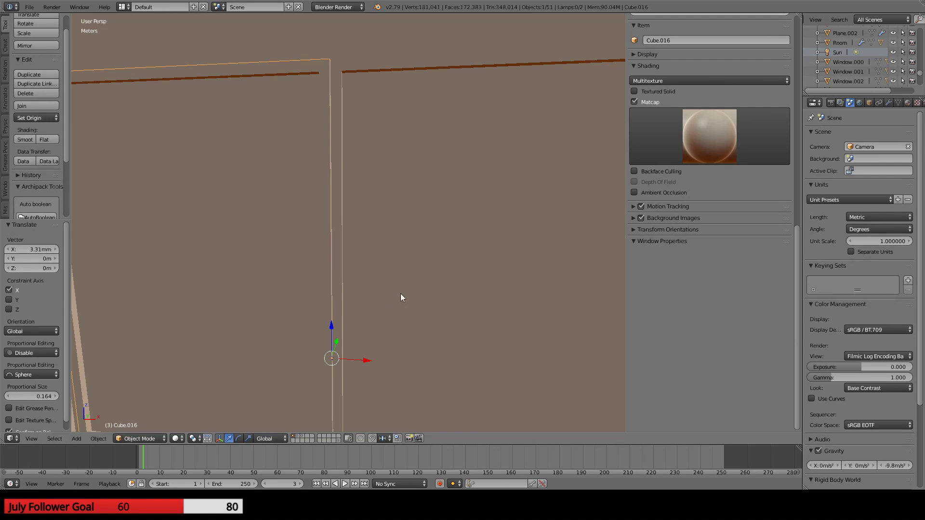
- Inspect the gaps between the blackboard and both side boards up close and from inside the room
shift+middle_drag(590, 257, 132, 217)
scroll(229, 193, down, 3)
scroll(229, 193, down, 1)
shift+middle_drag(458, 205, 136, 219)
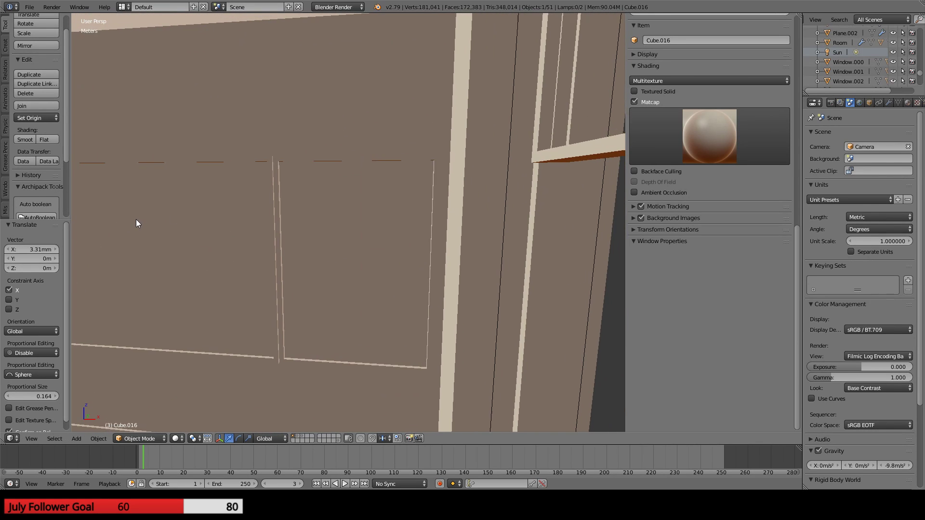
middle_drag(239, 228, 264, 223)
scroll(397, 213, up, 6)
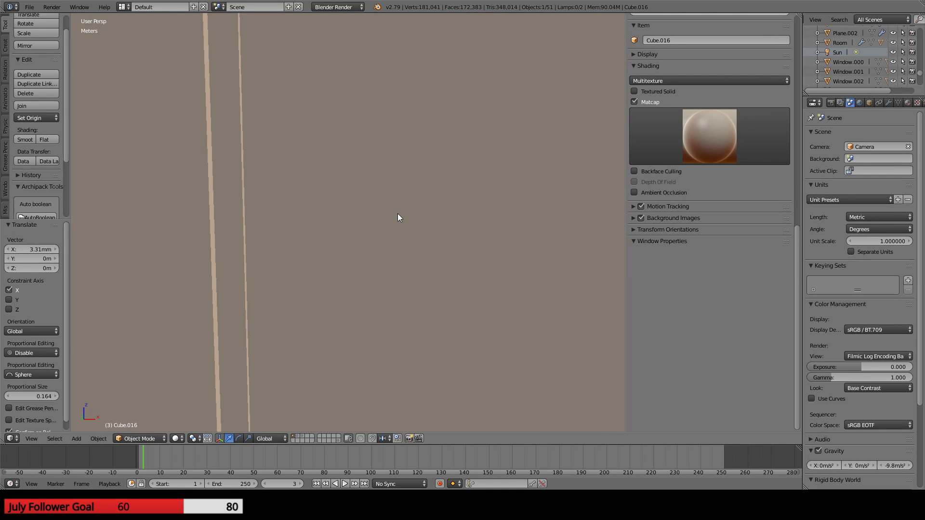
scroll(397, 213, down, 6)
mouse_move(204, 255)
shift+middle_down()
mouse_move(389, 201)
mouse_move(339, 214)
mouse_move(417, 207)
shift+middle_up()
scroll(417, 212, down, 3)
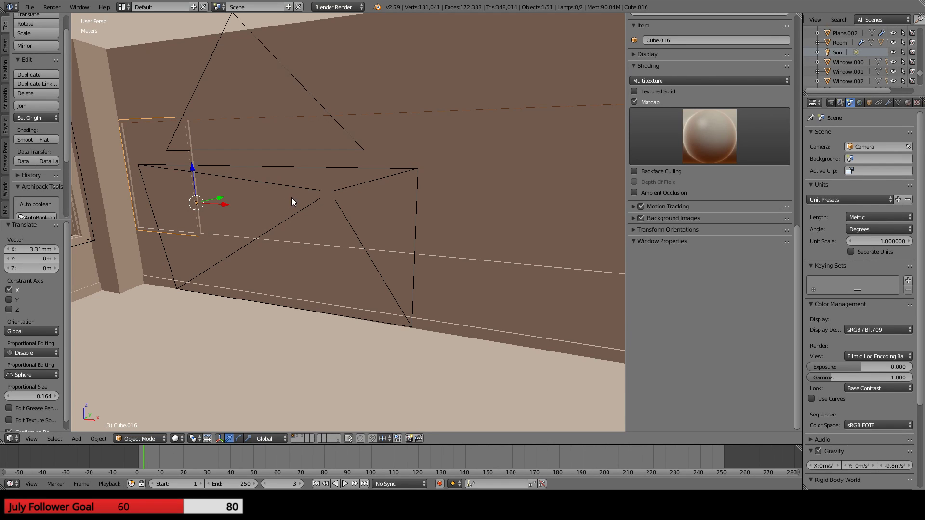
scroll(292, 202, down, 5)
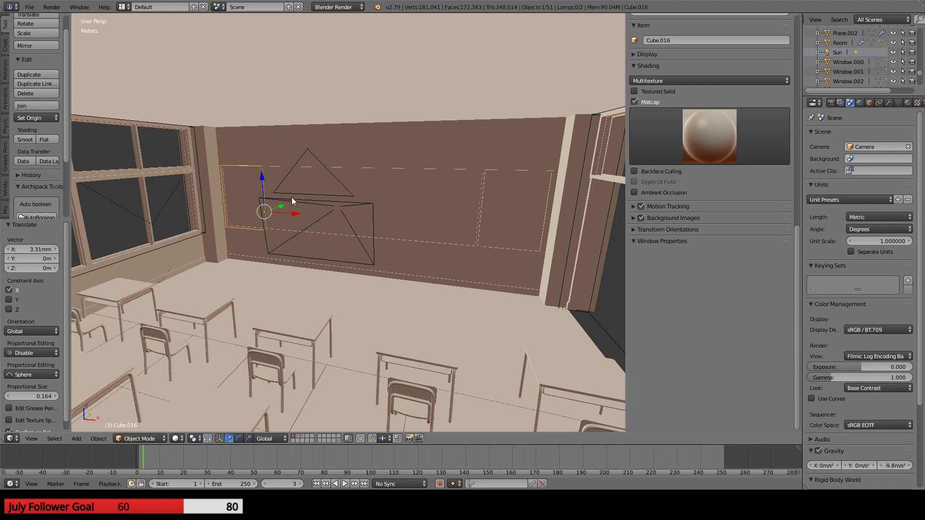
- Select the Room object and turn off its ceiling
middle_drag(313, 240, 227, 287)
scroll(256, 283, down, 8)
middle_drag(181, 230, 201, 257)
right_click(222, 197)
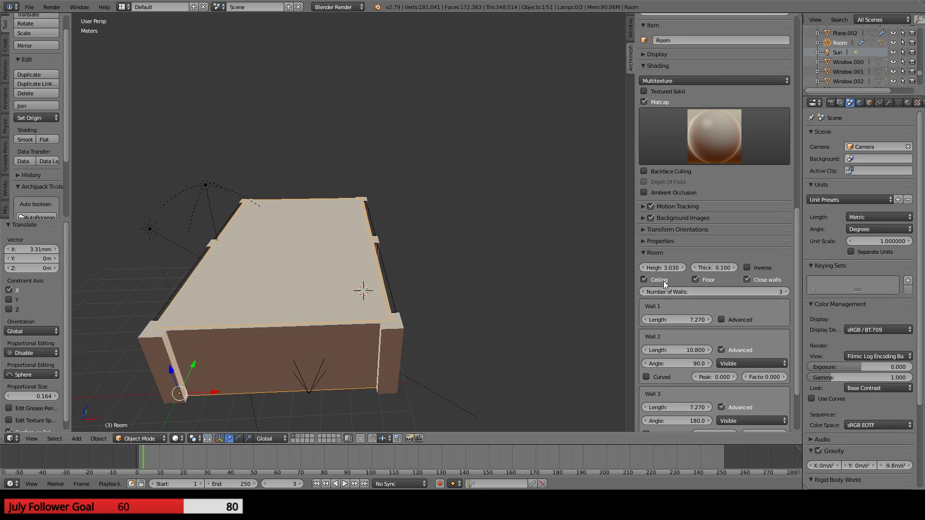
click(648, 280)
- Compare the boards, desks and chairs with the reference image through the camera in wireframe shading
scroll(306, 213, up, 6)
shift+middle_drag(266, 263, 319, 319)
scroll(396, 317, up, 5)
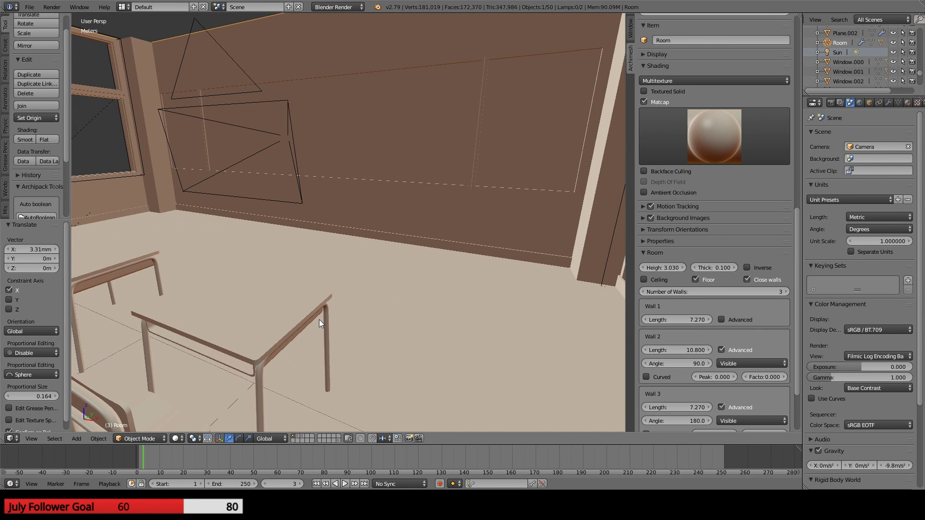
key(KP_0)
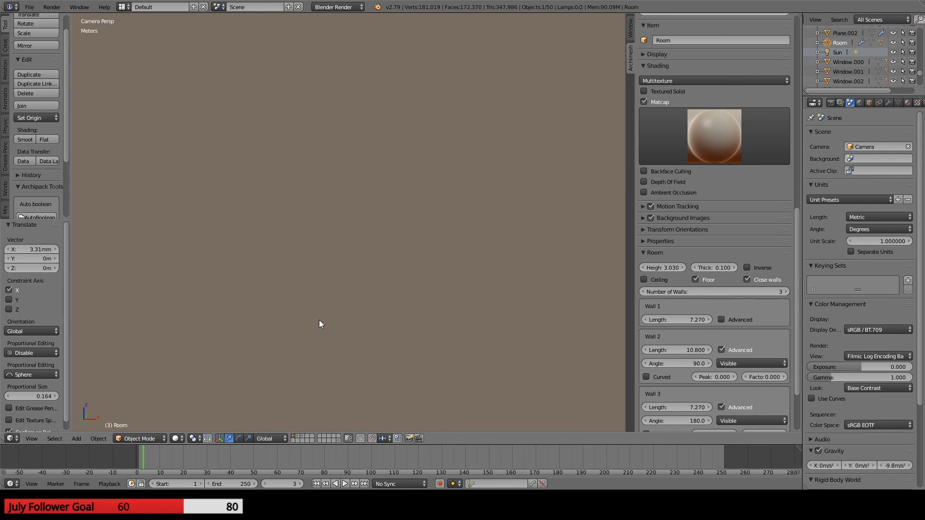
key(z)
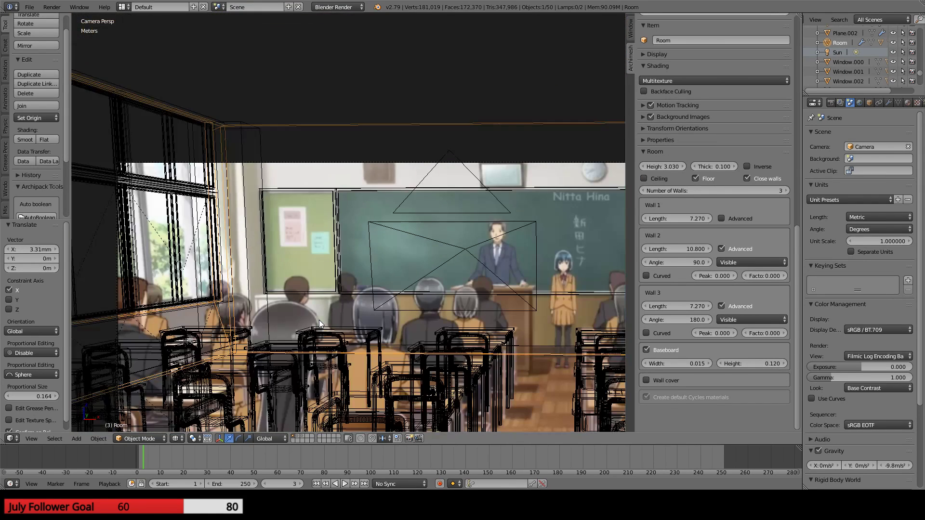
scroll(319, 320, down, 2)
shift+middle_drag(354, 261, 566, 187)
shift+middle_drag(157, 172, 345, 215)
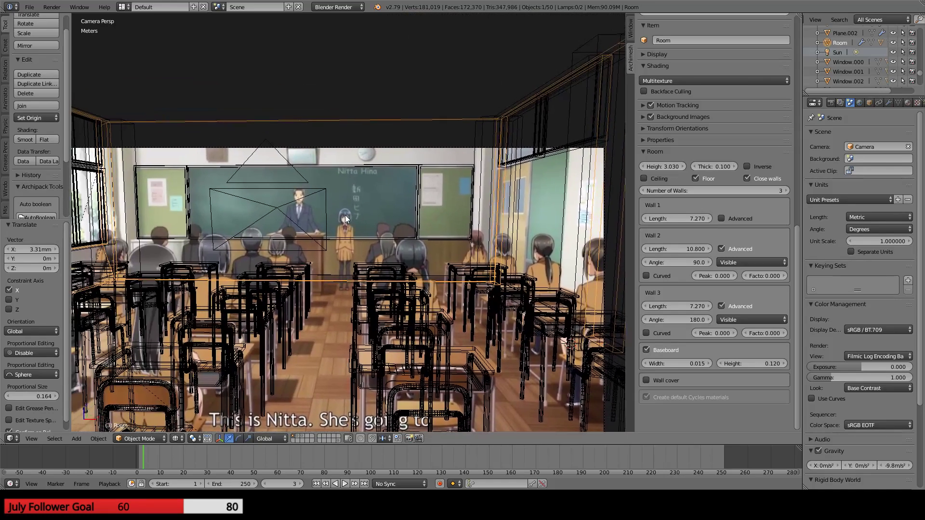
scroll(346, 247, up, 9)
shift+middle_drag(299, 353, 369, 213)
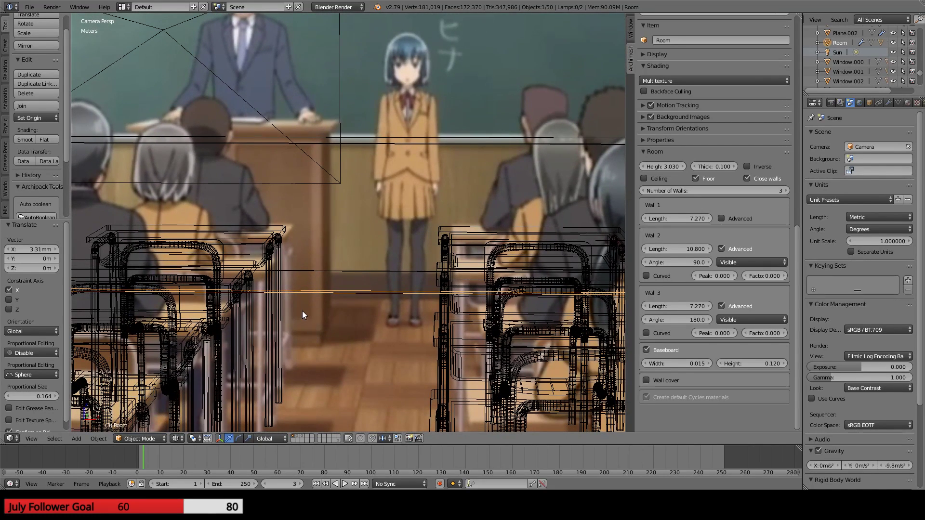
shift+middle_drag(299, 157, 352, 182)
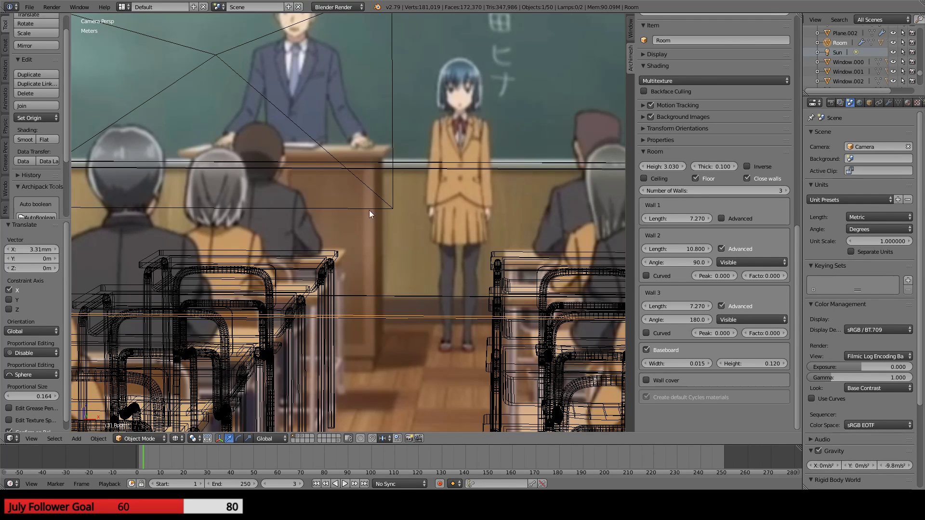
shift+middle_drag(395, 300, 299, 138)
scroll(299, 137, down, 5)
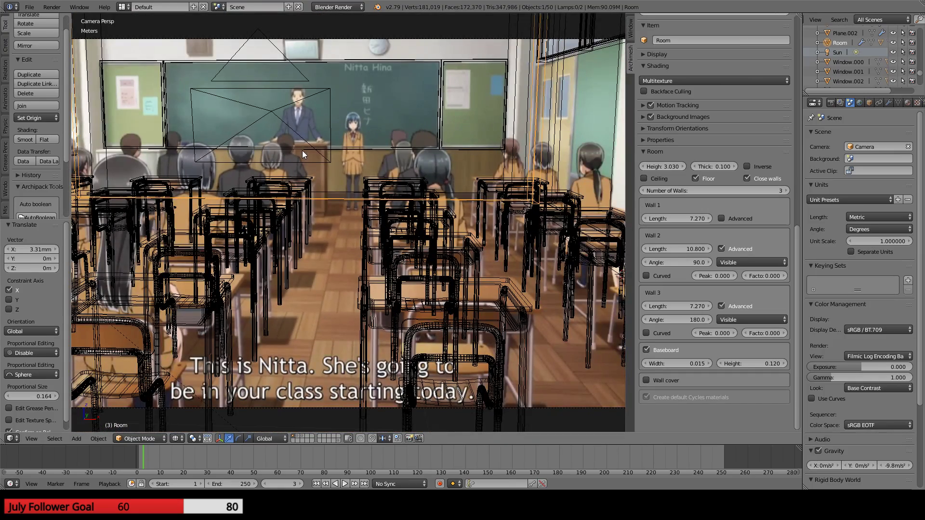
shift+middle_drag(211, 221, 370, 236)
- Set the relative X offset of the desks' first Array modifier to 1.870
right_click(299, 319)
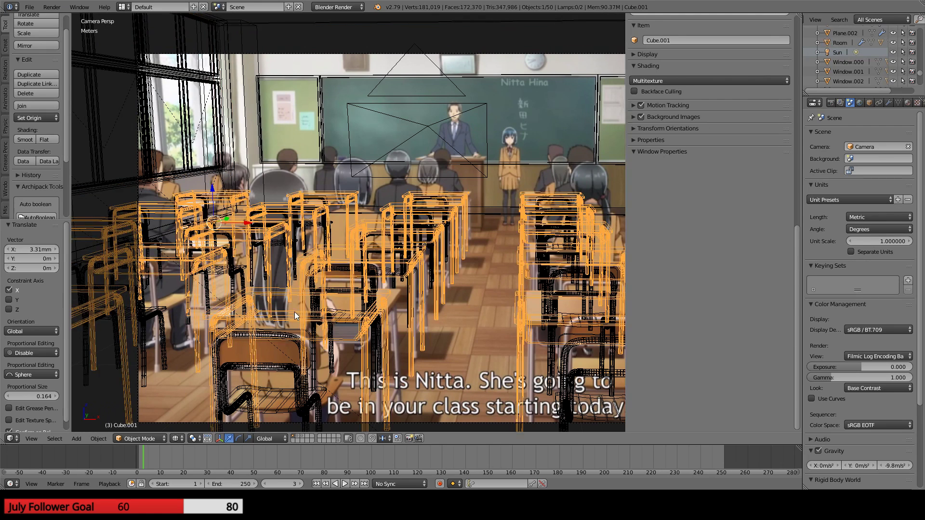
right_click(226, 201)
right_click(225, 197)
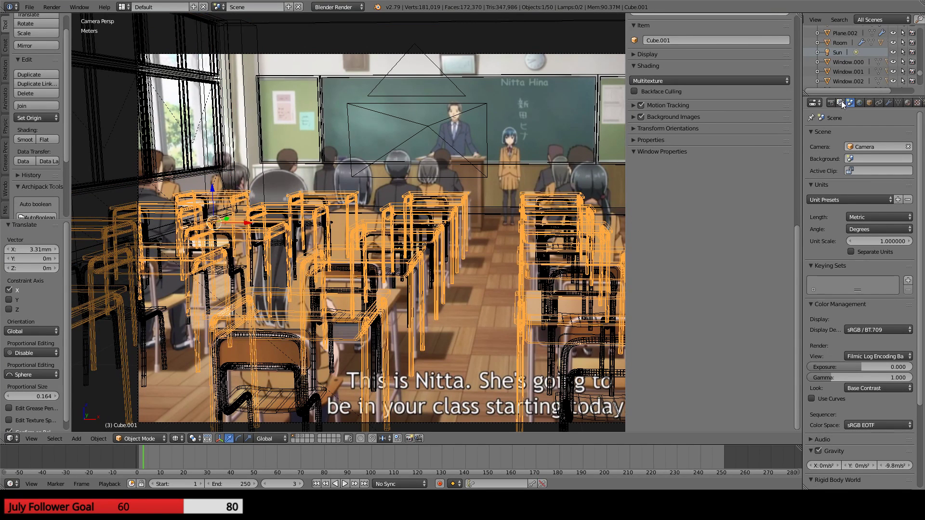
click(888, 103)
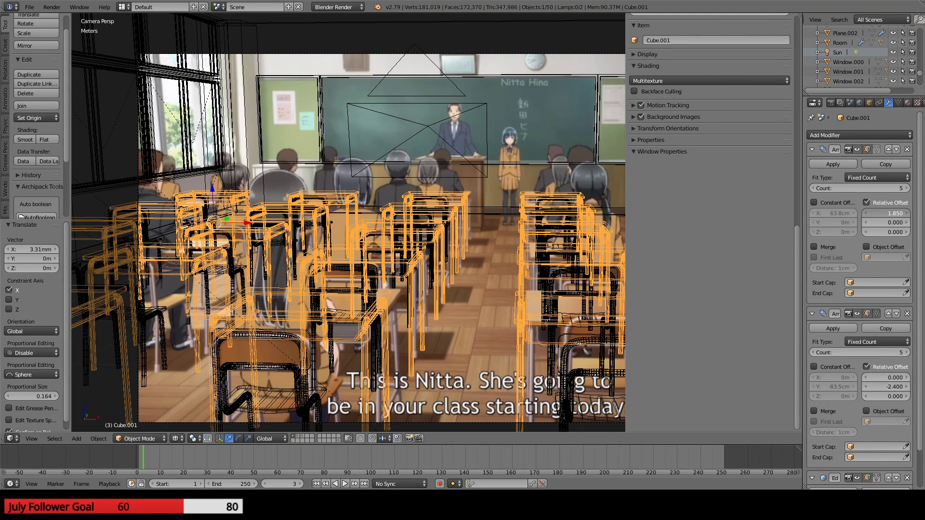
drag(885, 213, 889, 213)
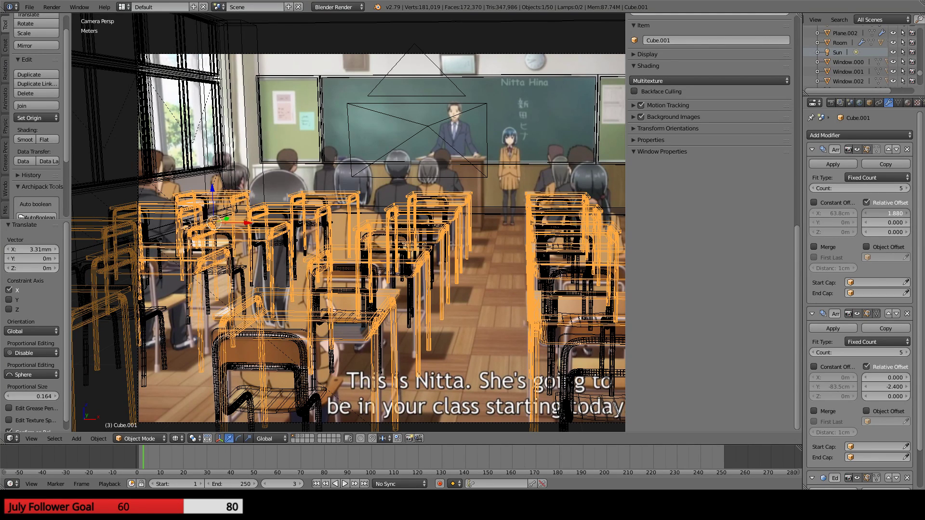
drag(889, 213, 888, 213)
- Check how the left-wall windows and left side board line up with the reference image
shift+middle_drag(565, 274, 98, 299)
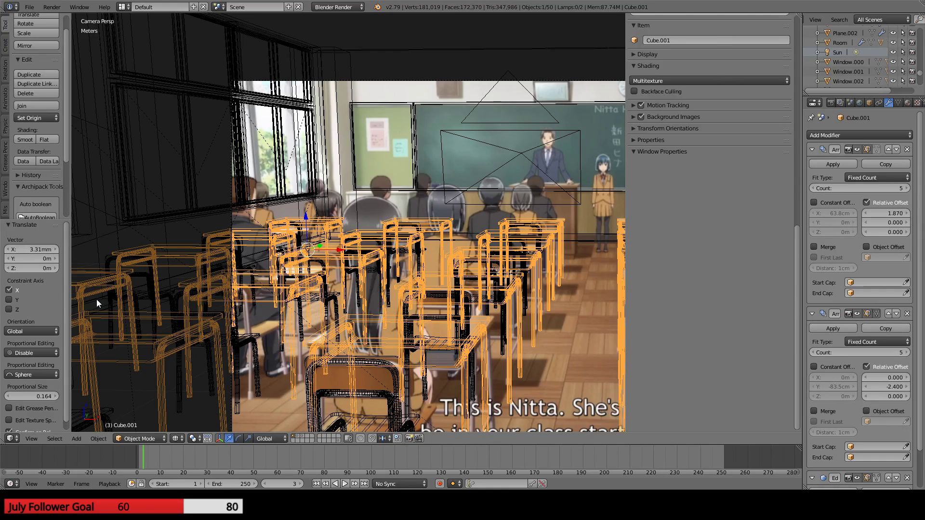
scroll(199, 123, up, 4)
shift+middle_drag(199, 123, 331, 263)
scroll(331, 262, up, 3)
scroll(333, 253, down, 2)
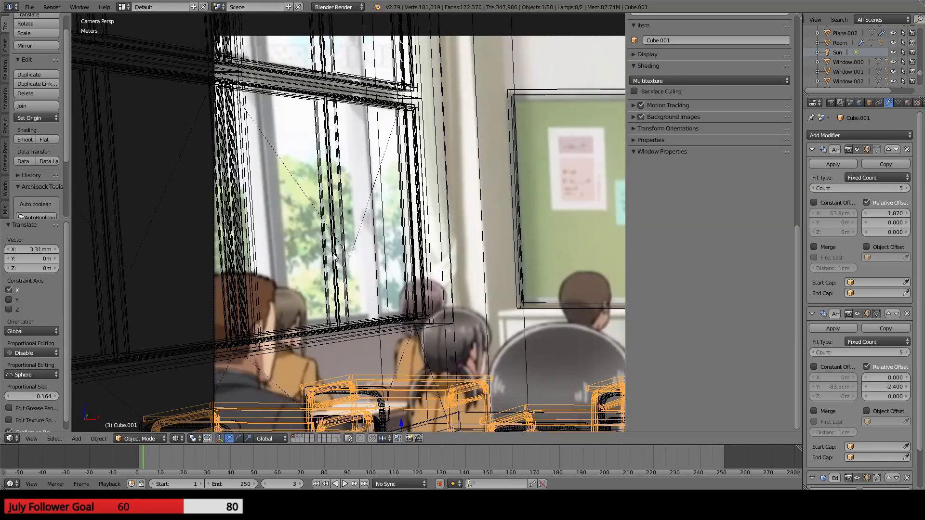
scroll(334, 256, down, 2)
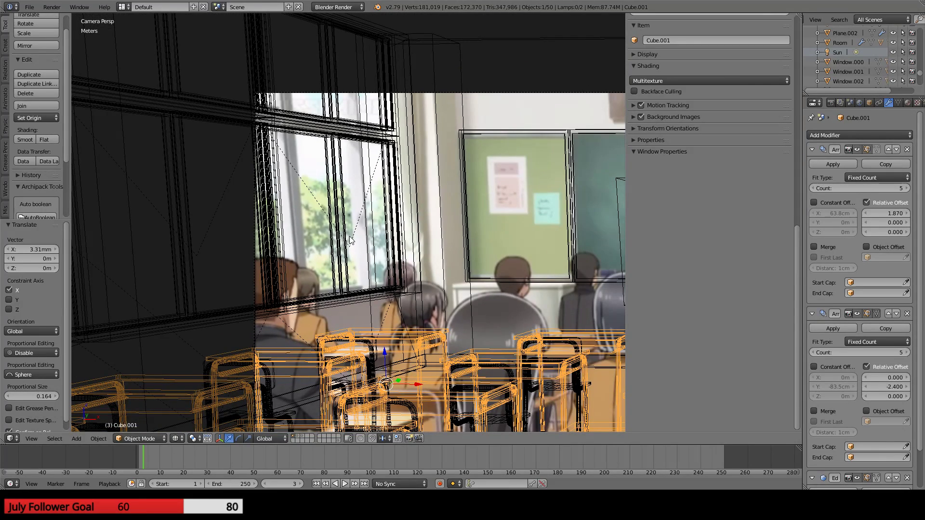
scroll(348, 236, down, 3)
mouse_move(459, 234)
shift+middle_down()
mouse_move(458, 245)
mouse_move(417, 233)
mouse_move(452, 232)
shift+middle_up()
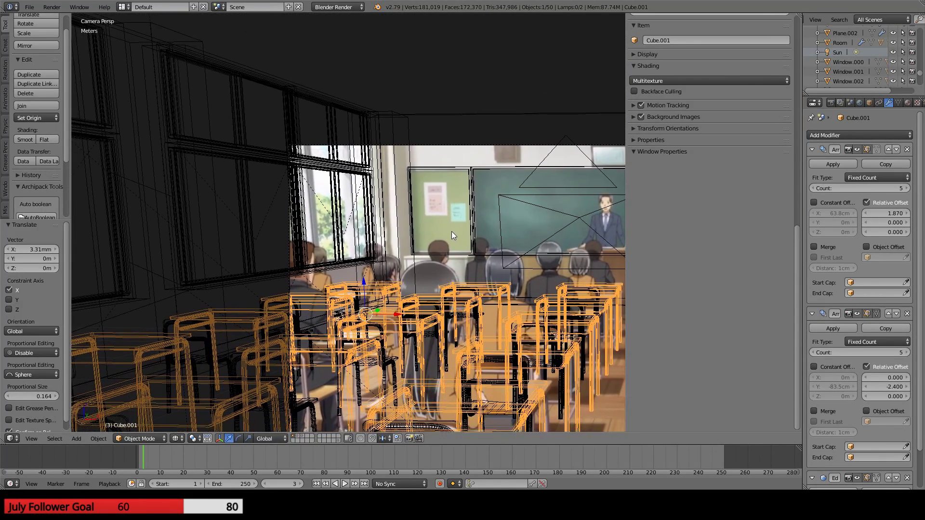
scroll(452, 232, up, 1)
- Select the camera and move it -37.2 cm along the Y axis
right_click(467, 144)
scroll(466, 188, down, 2)
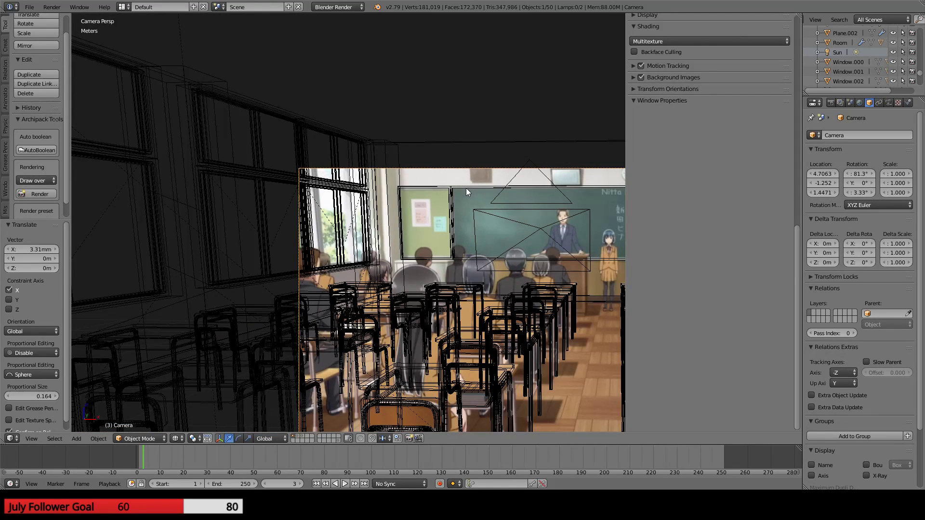
scroll(467, 189, up, 2)
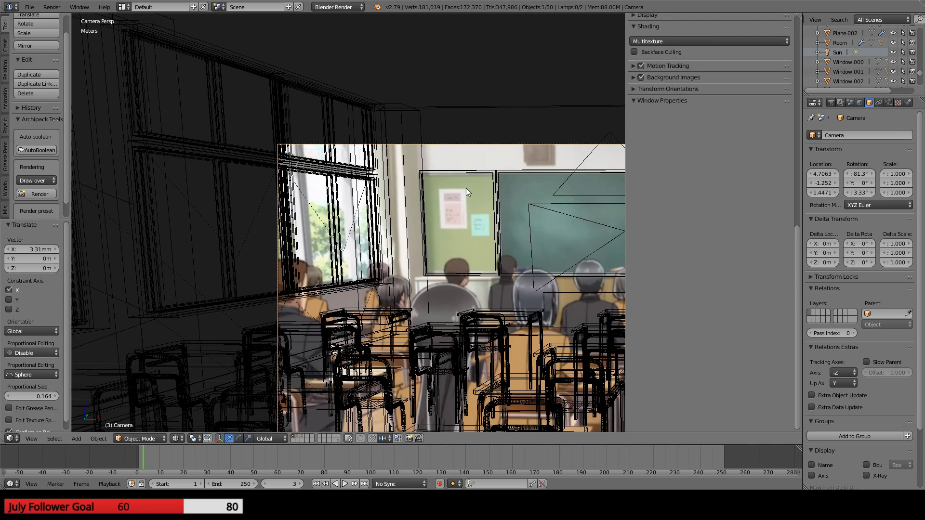
key(g)
key(y)
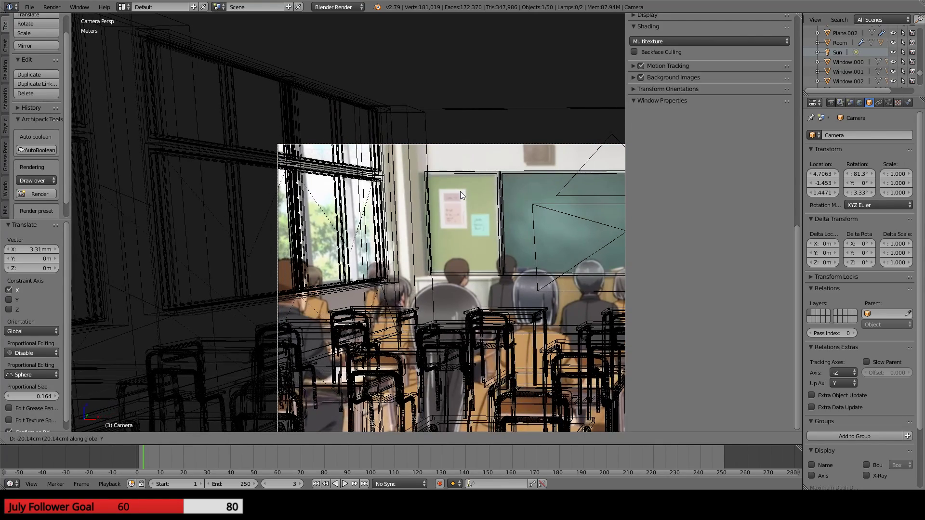
click(453, 193)
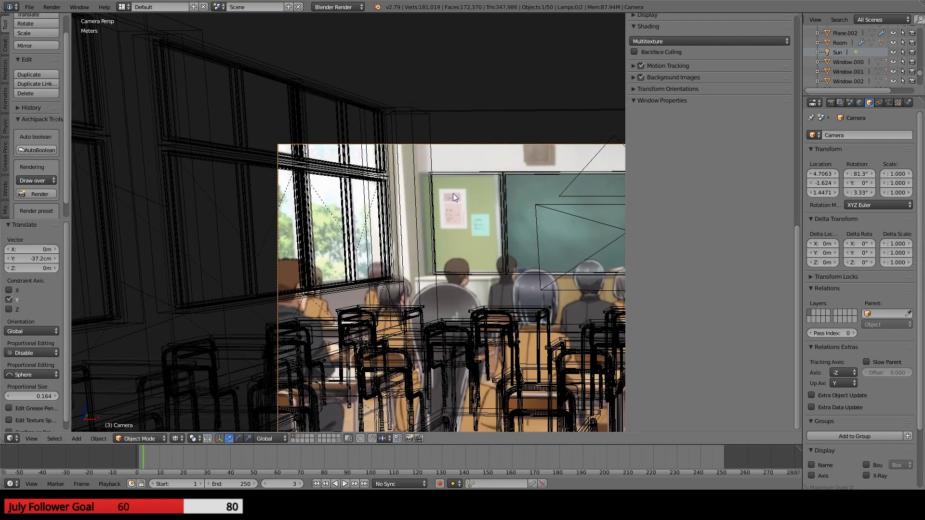
- Fit the camera frame in the view and raise the camera 6.48 cm along the Z axis
key(Home)
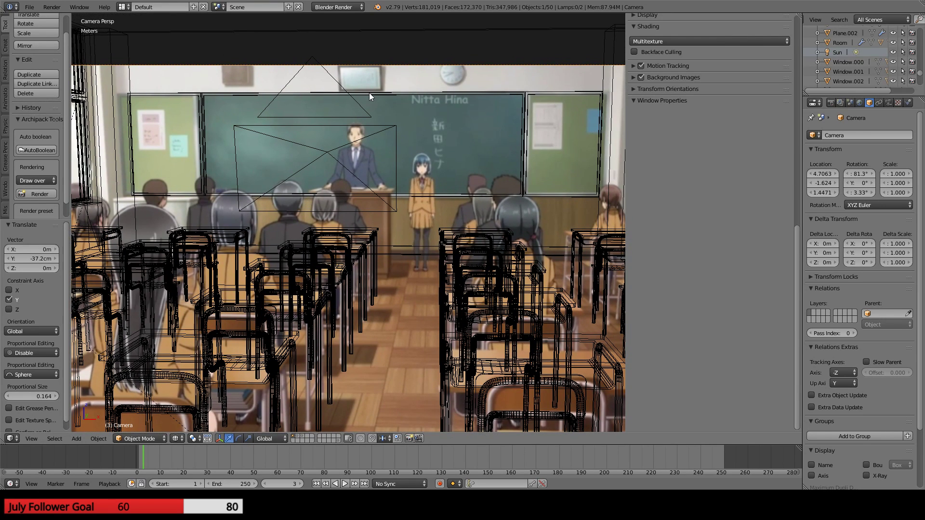
key(g)
key(z)
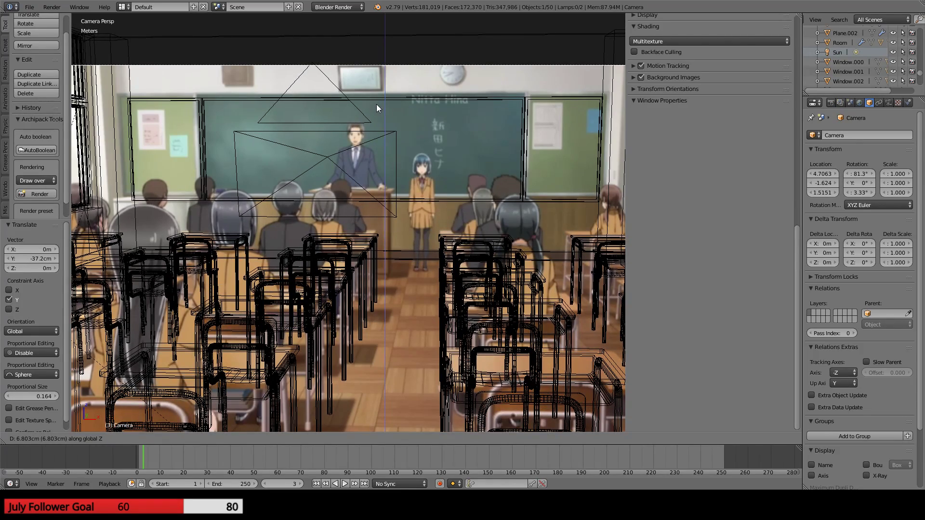
click(376, 107)
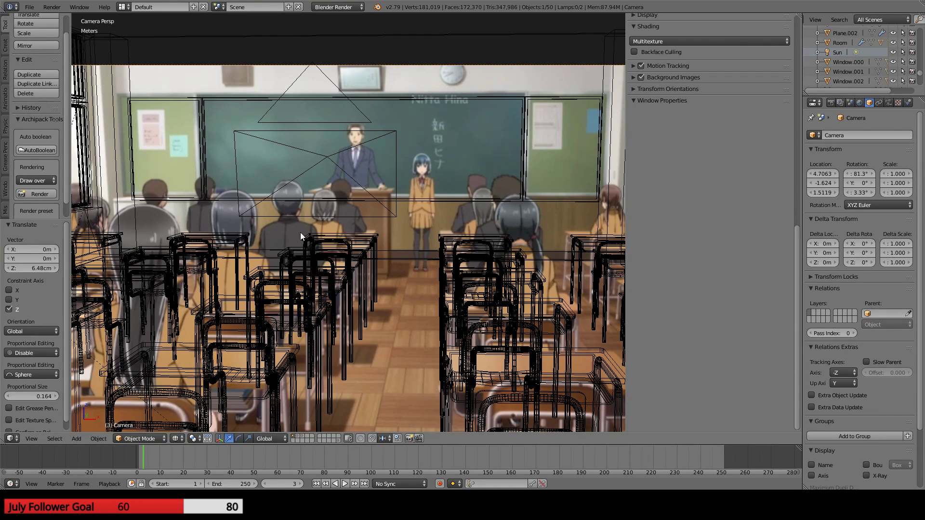
- Set the desks' Array relative offsets to 1.840 along X in the first modifier and -2.470 along Y in the second
shift+middle_drag(310, 208, 380, 79)
shift+middle_drag(362, 237, 395, 254)
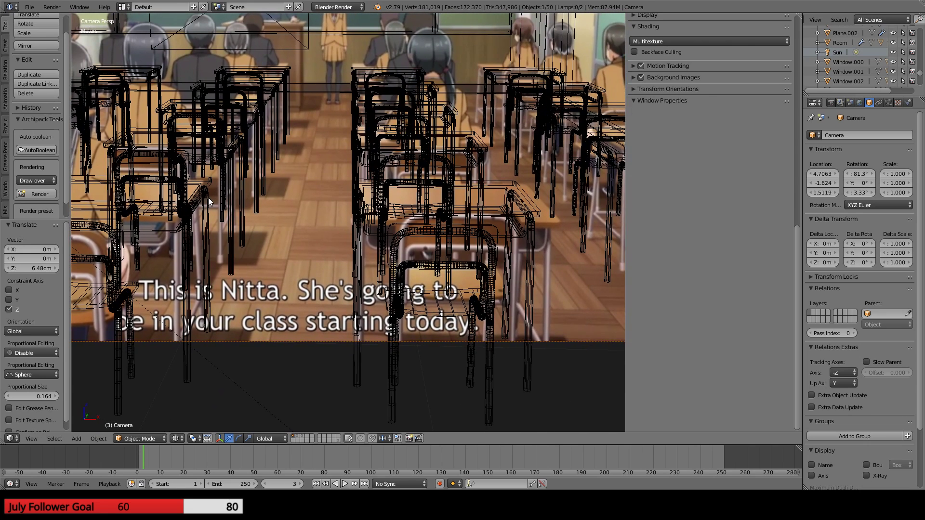
right_click(354, 241)
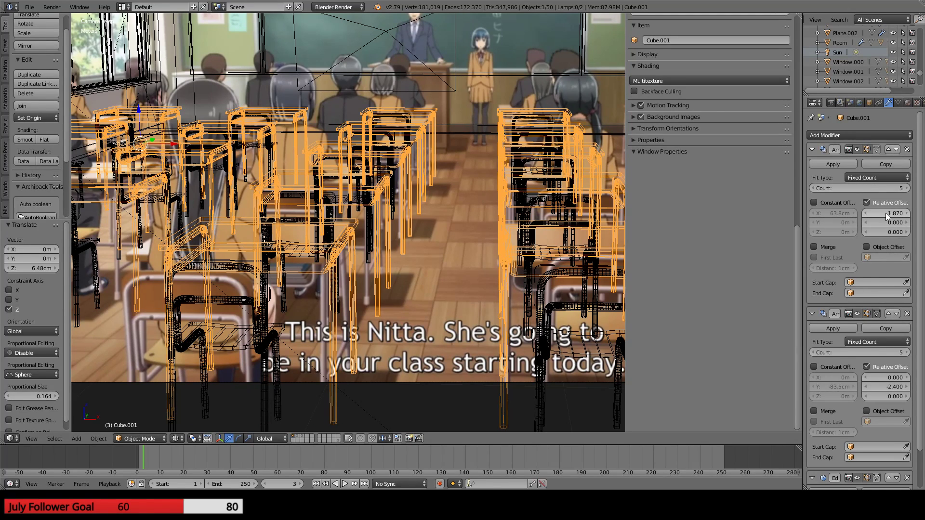
drag(886, 214, 872, 214)
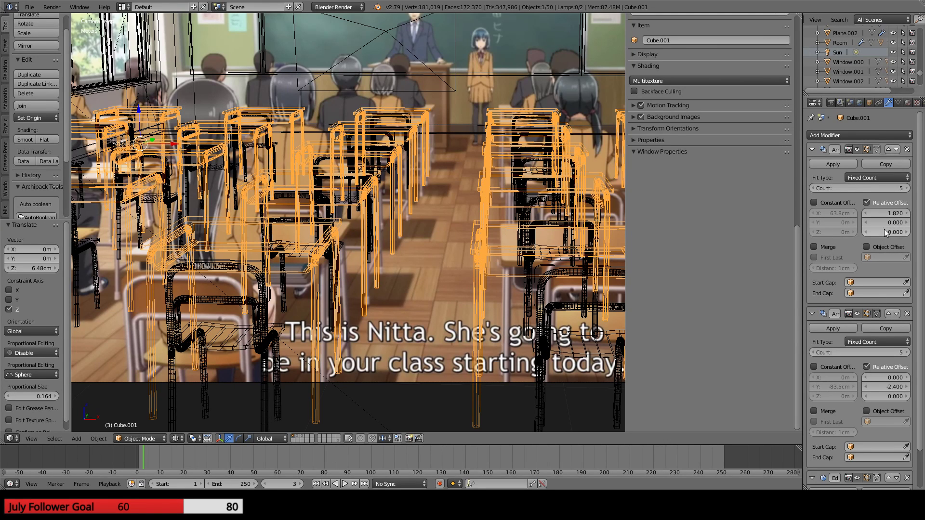
drag(885, 217, 892, 217)
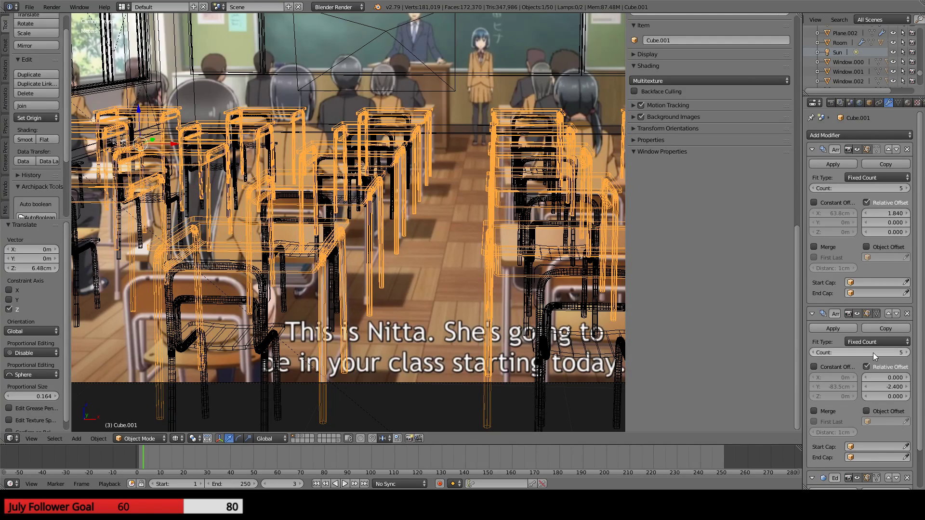
drag(885, 387, 876, 386)
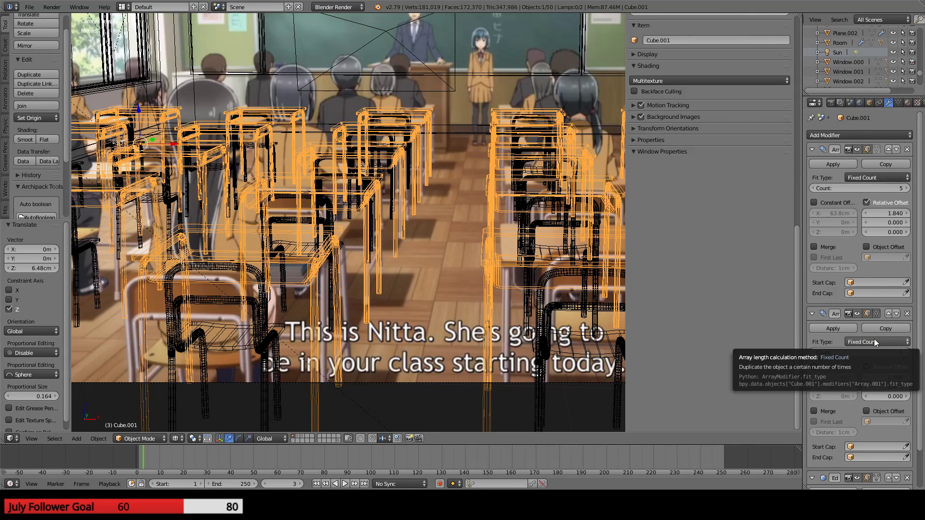
- Select the desk array and raise it 2.39 cm along the Z axis
scroll(368, 276, up, 2)
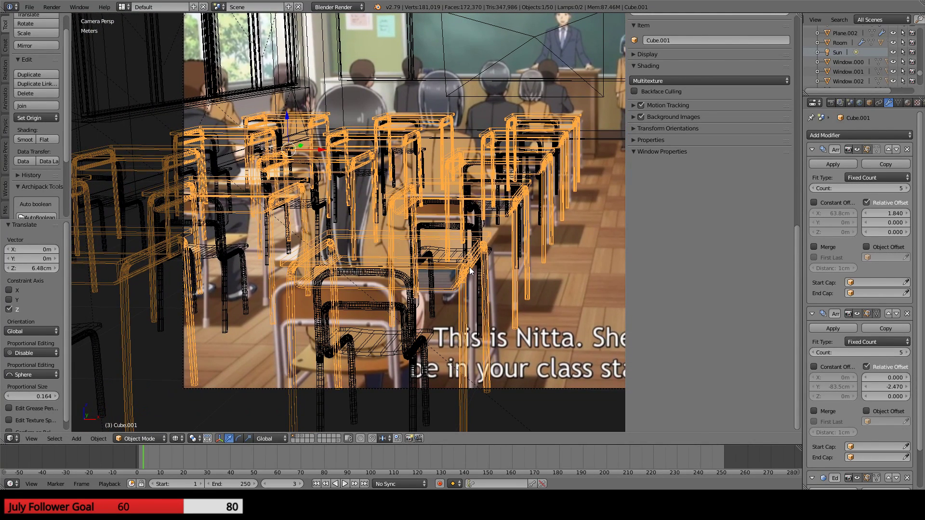
shift+middle_drag(394, 308, 263, 264)
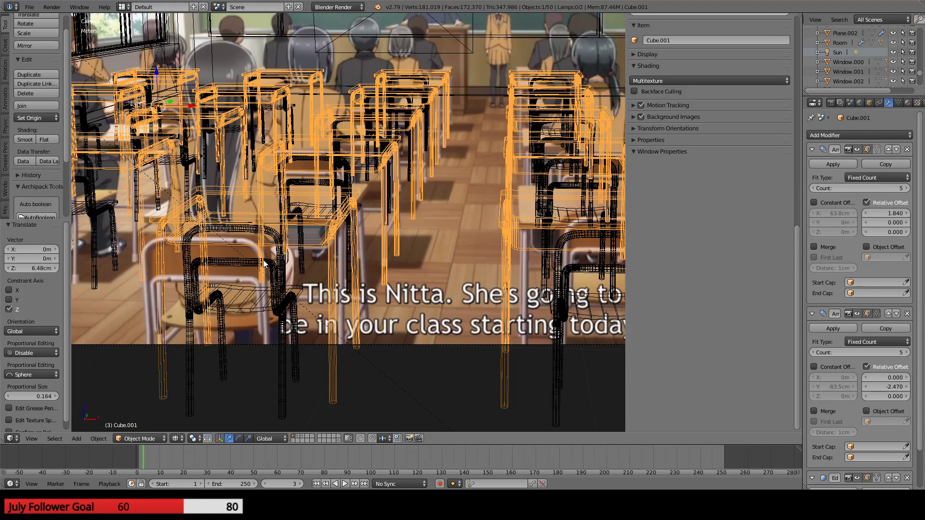
right_click(242, 261)
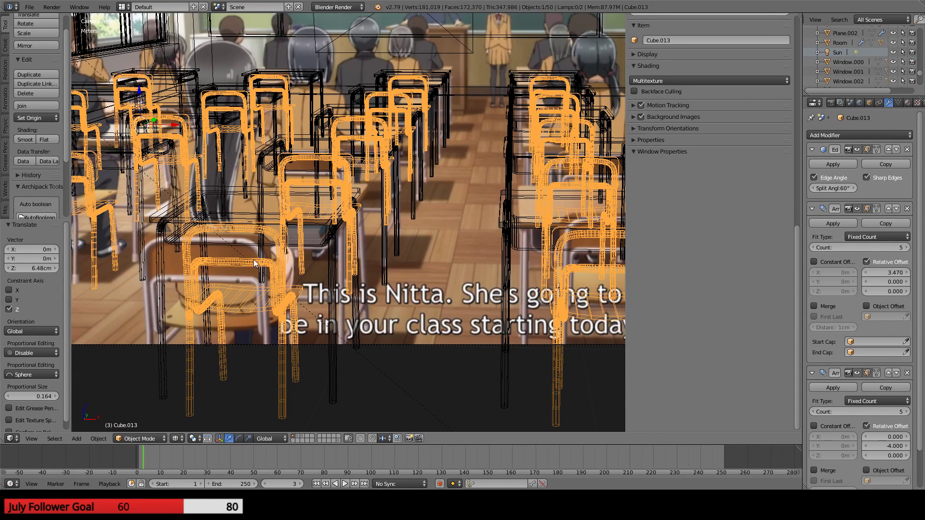
shift+middle_drag(314, 243, 267, 356)
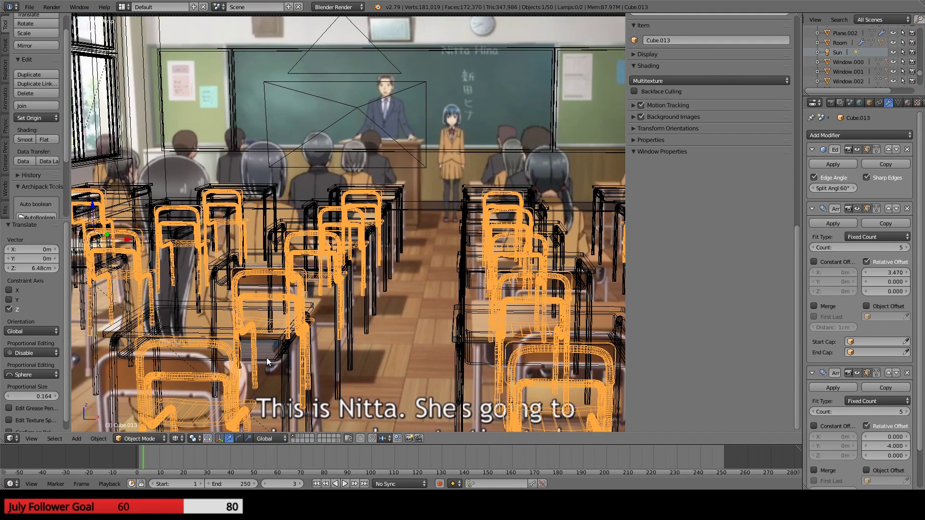
right_click(395, 181)
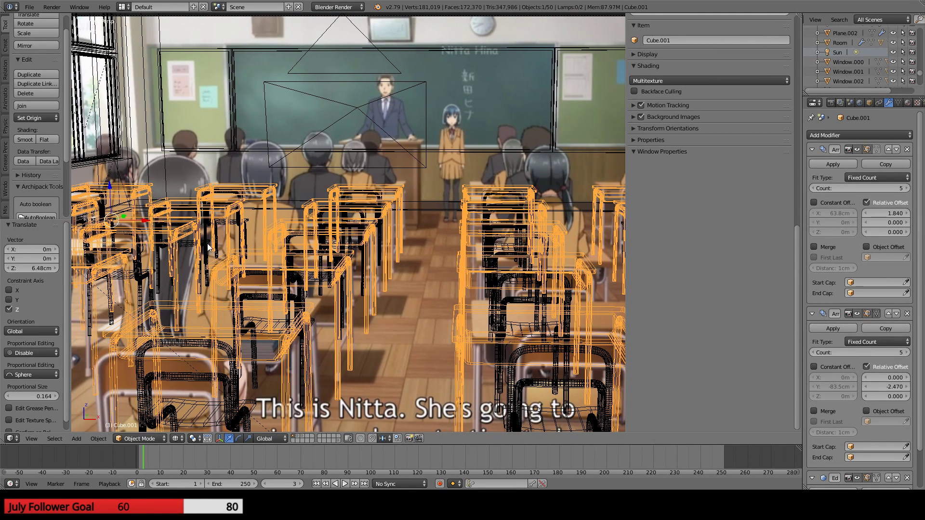
drag(111, 192, 116, 187)
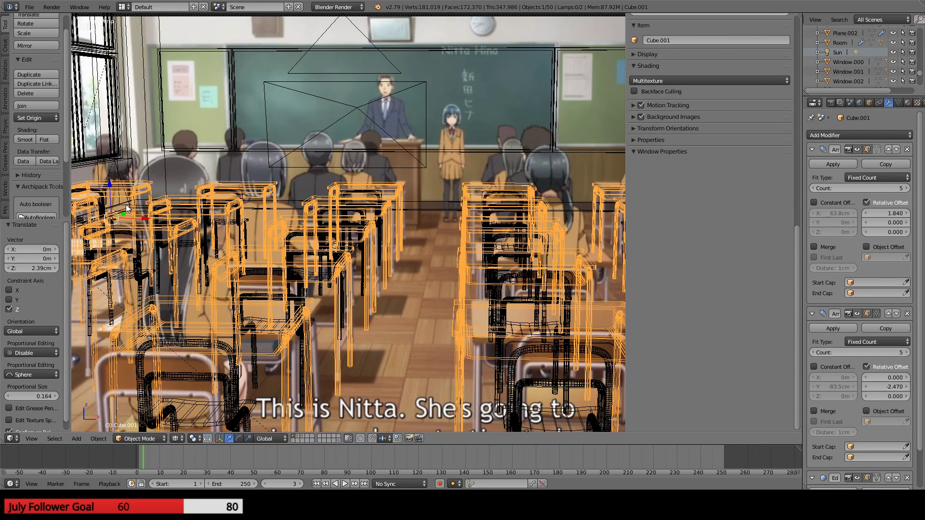
- Check how the chairs, left-wall windows, boards and right-wall upper windows line up with the reference image
shift+middle_drag(353, 276, 419, 259)
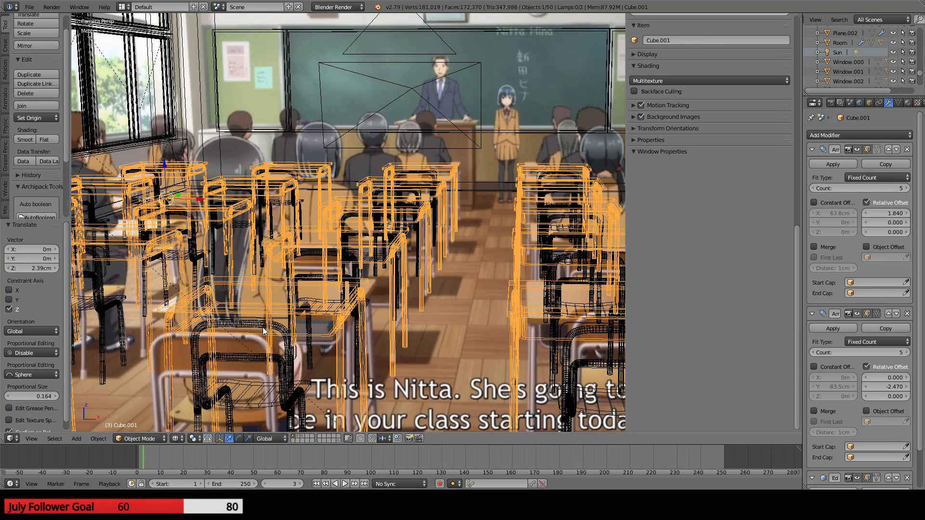
right_click(250, 320)
scroll(386, 292, up, 3)
shift+middle_drag(423, 253, 403, 399)
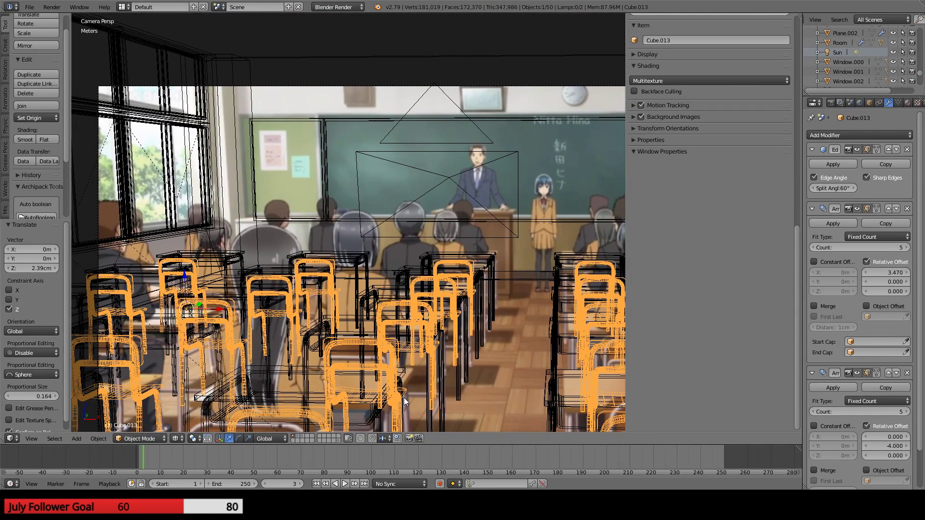
scroll(530, 92, down, 3)
scroll(212, 260, up, 6)
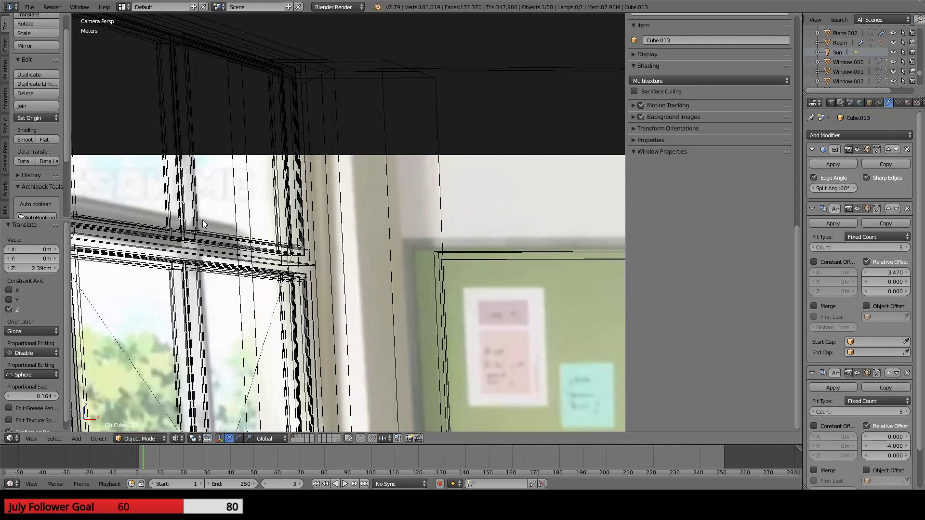
shift+middle_drag(202, 220, 325, 262)
shift+middle_drag(275, 335, 345, 311)
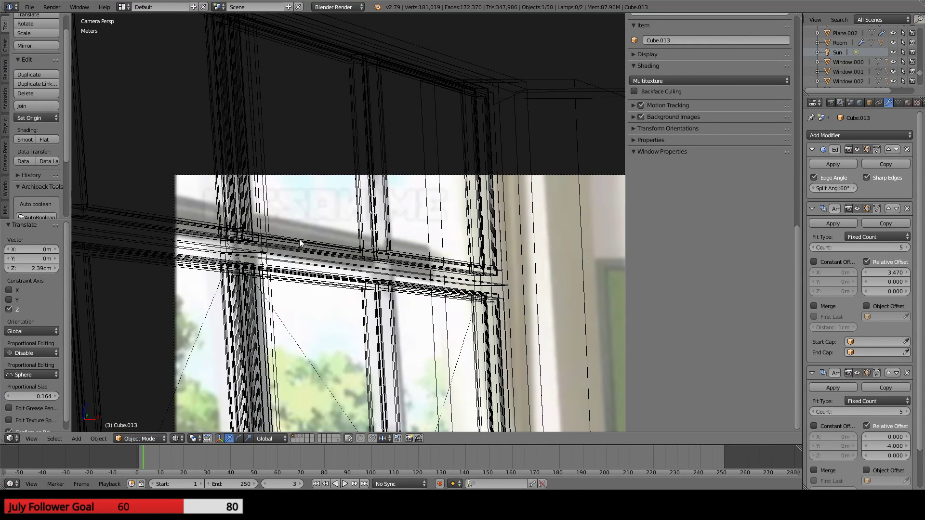
shift+middle_drag(275, 233, 511, 442)
scroll(423, 292, down, 3)
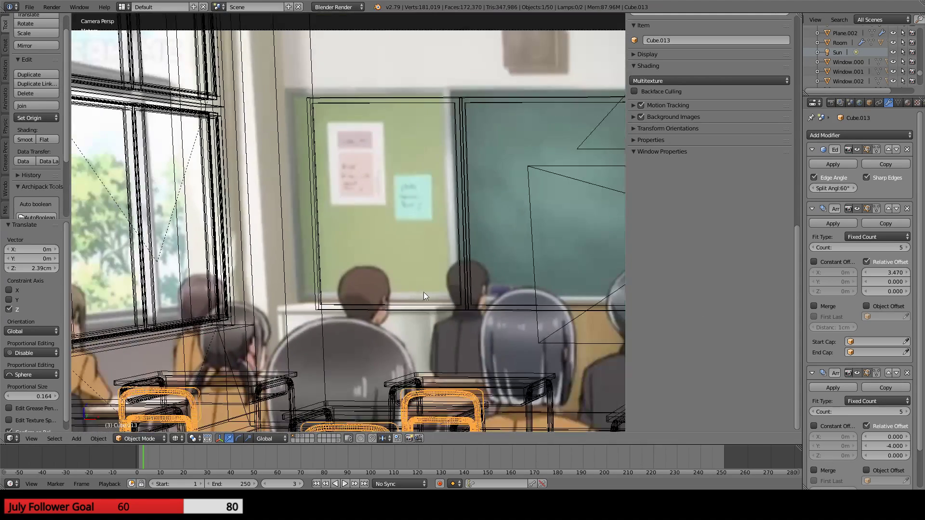
scroll(423, 292, down, 5)
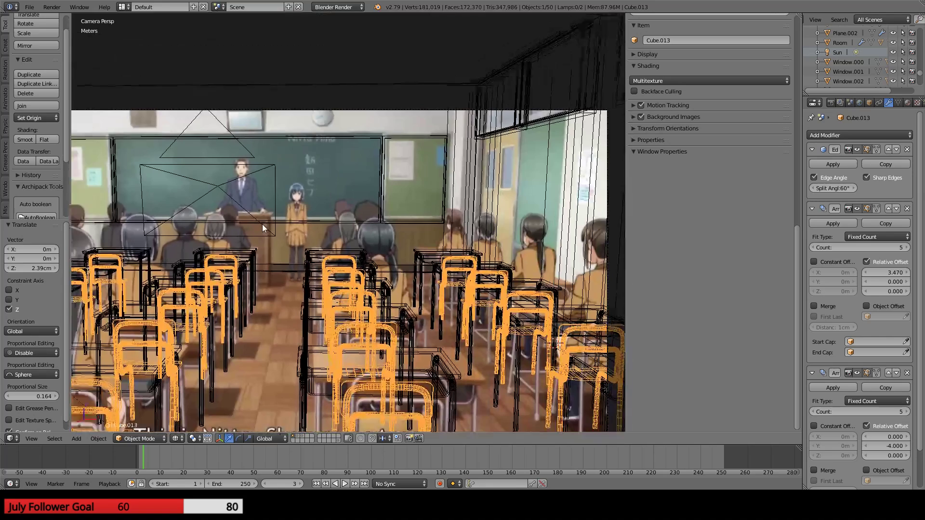
shift+middle_drag(262, 224, 109, 250)
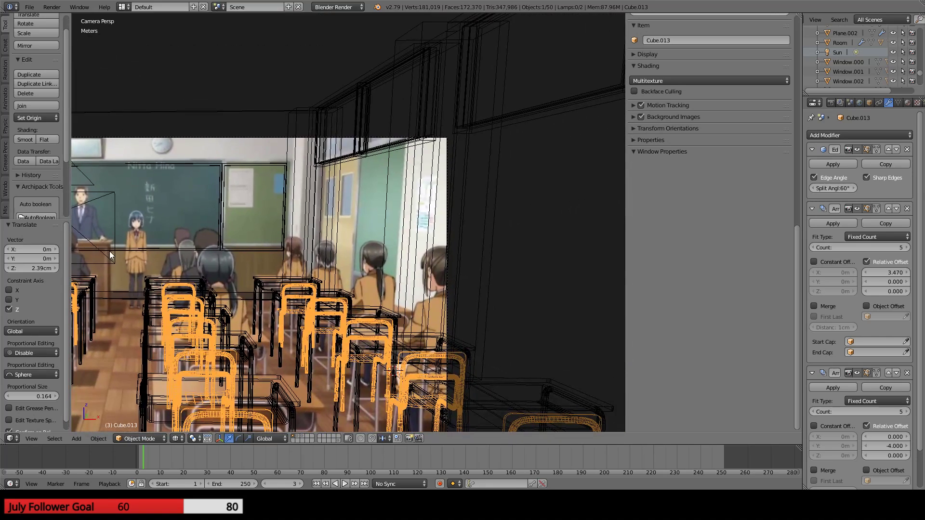
scroll(336, 161, up, 8)
shift+middle_drag(380, 146, 404, 333)
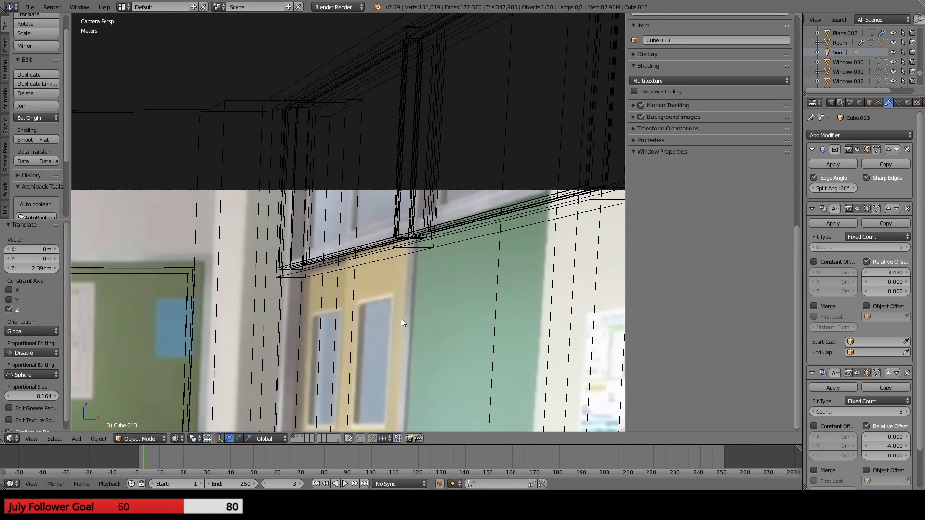
scroll(400, 311, up, 2)
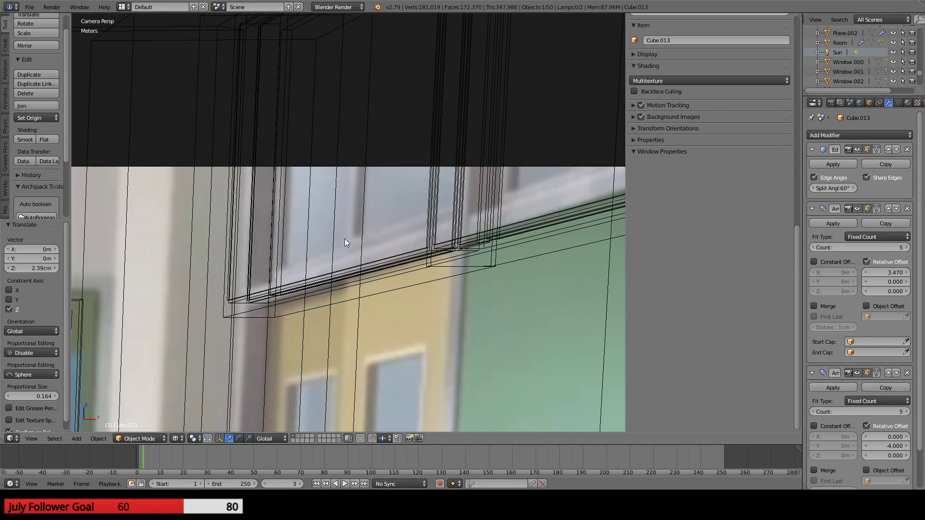
scroll(345, 238, down, 8)
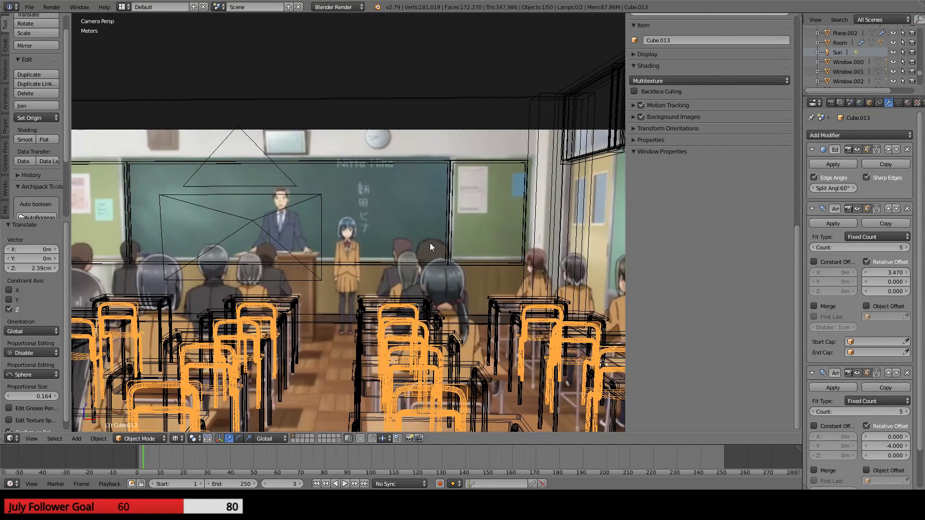
- Select the chalkboard and both side boards together and raise them 7.85 cm along the Z axis
shift+scroll(431, 231, down, 1)
right_click(440, 154)
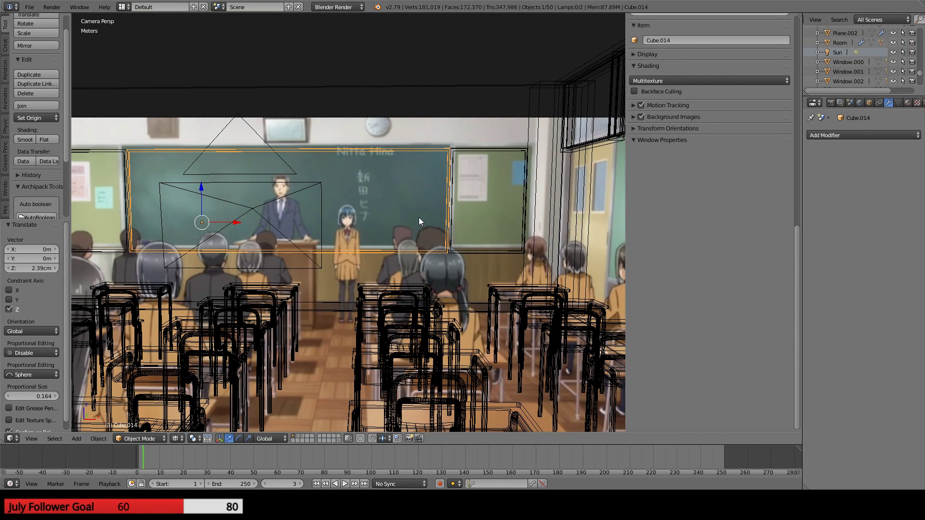
shift+right_click(472, 149)
shift+right_click(115, 152)
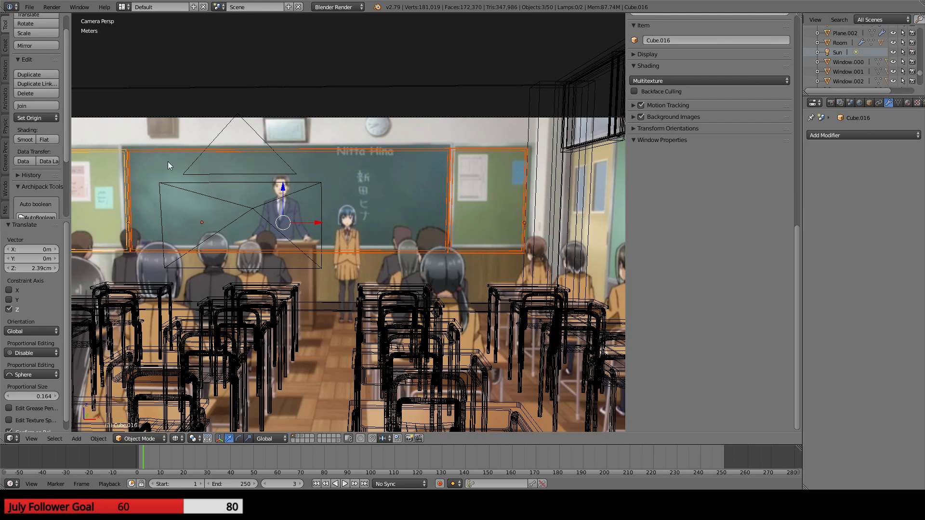
key(g)
key(z)
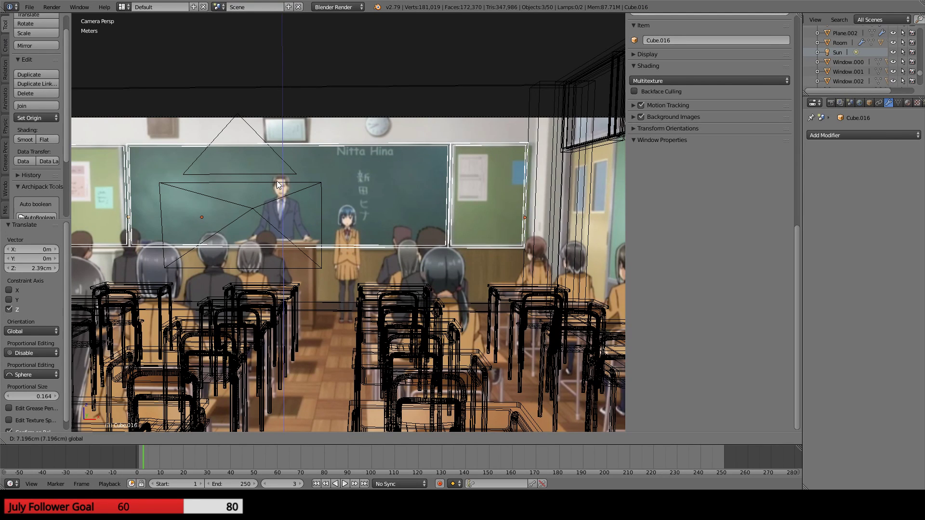
click(277, 180)
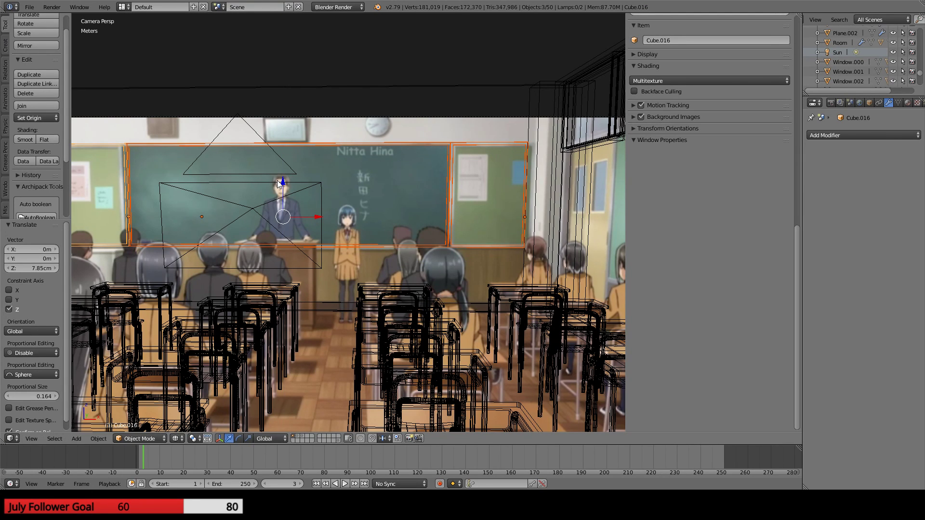
scroll(387, 183, up, 4)
shift+middle_drag(495, 149, 174, 201)
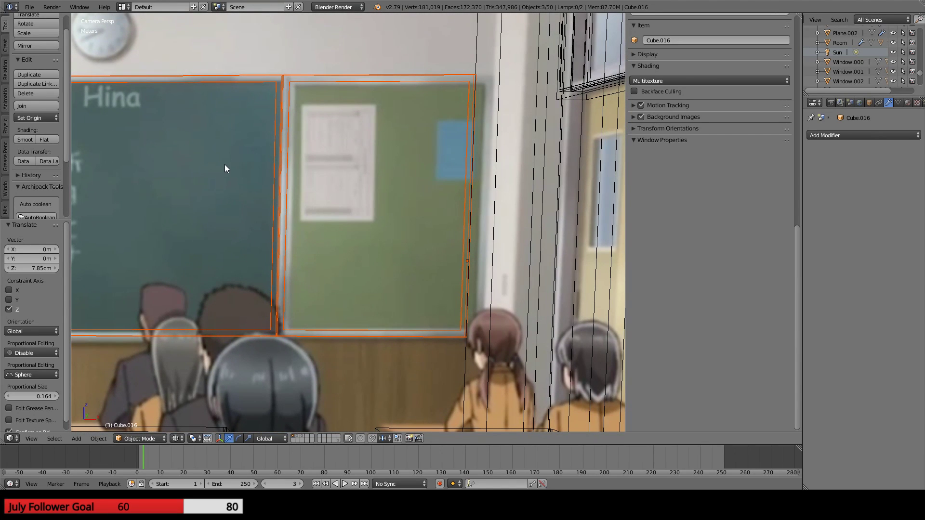
key(Tab)
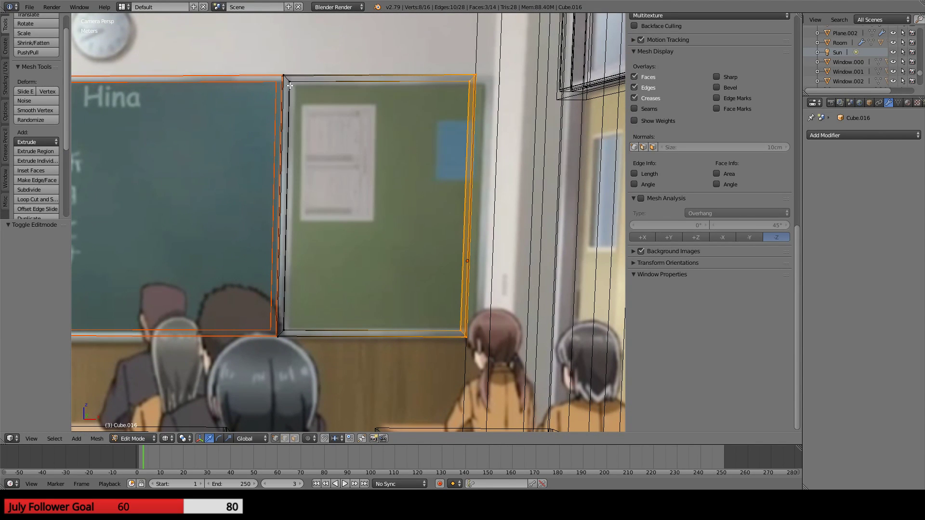
key(g)
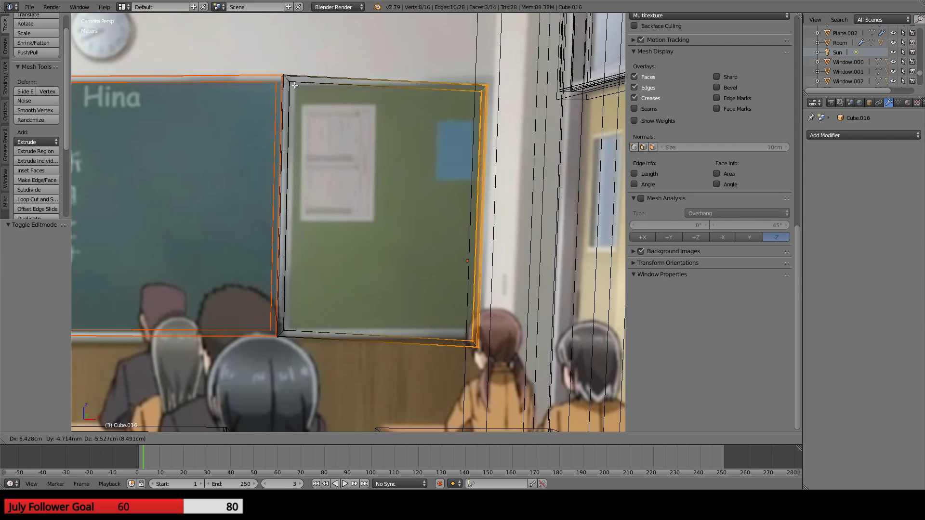
right_click(293, 84)
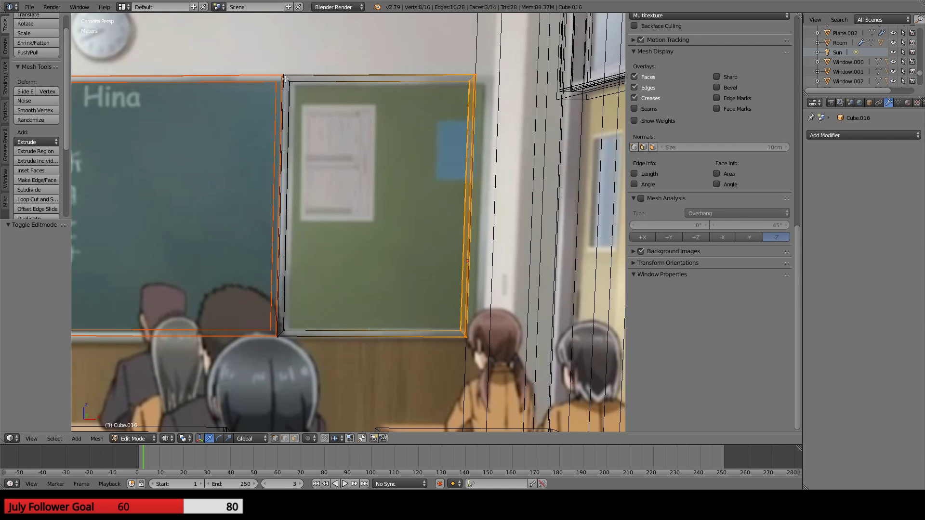
scroll(285, 79, down, 5)
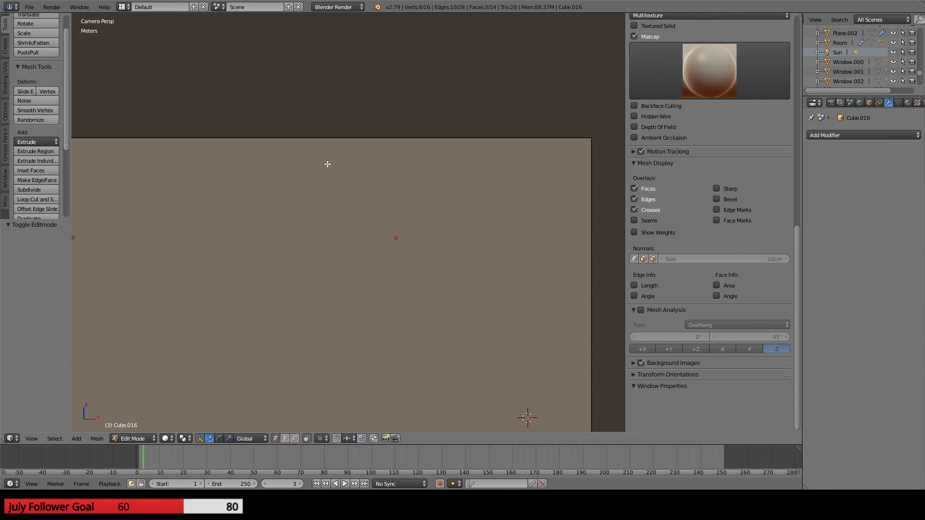
scroll(321, 162, up, 5)
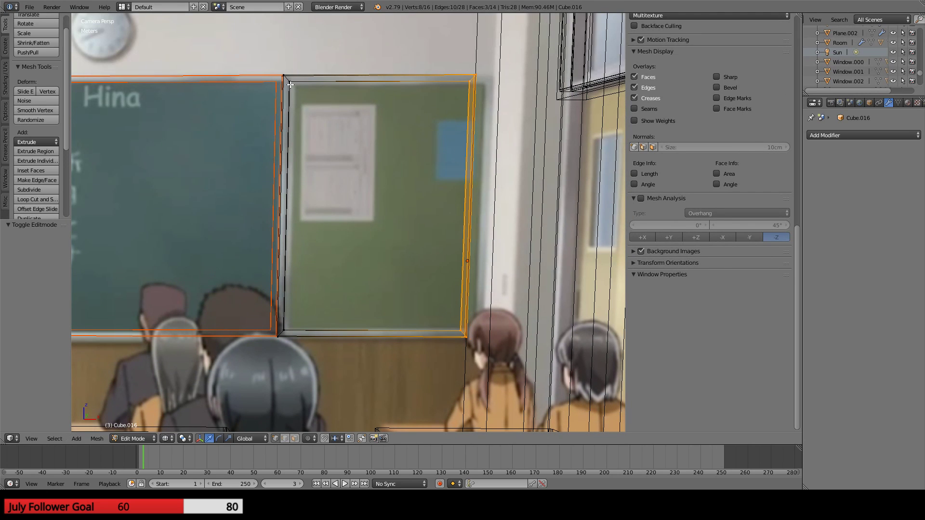
key(ctrl+Tab)
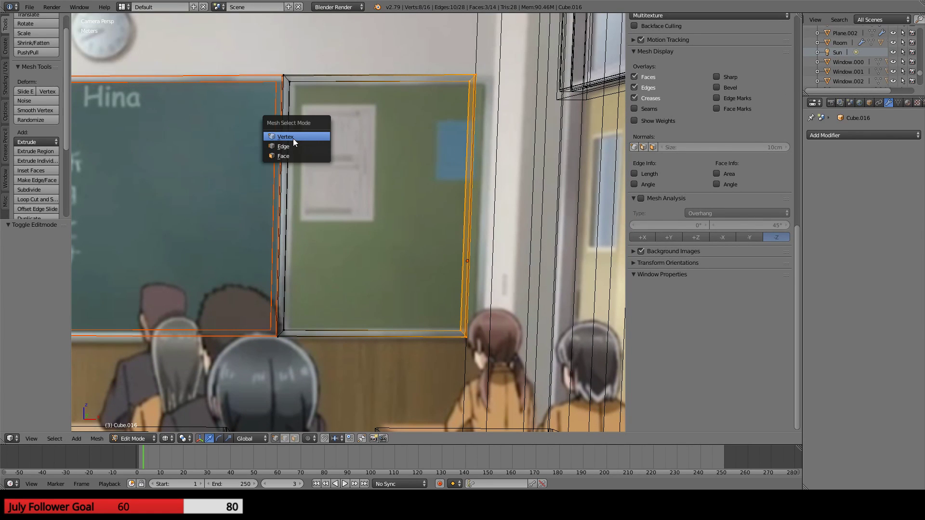
click(293, 138)
scroll(299, 140, down, 6)
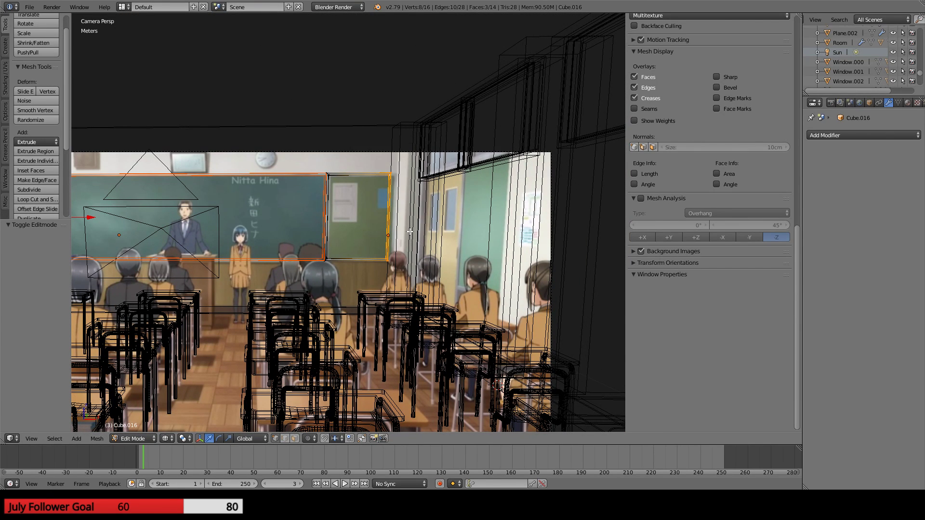
key(Tab)
- Select only the side board to the right of the chalkboard and open its mesh for editing in camera view
middle_drag(409, 231, 388, 269)
right_click(392, 162)
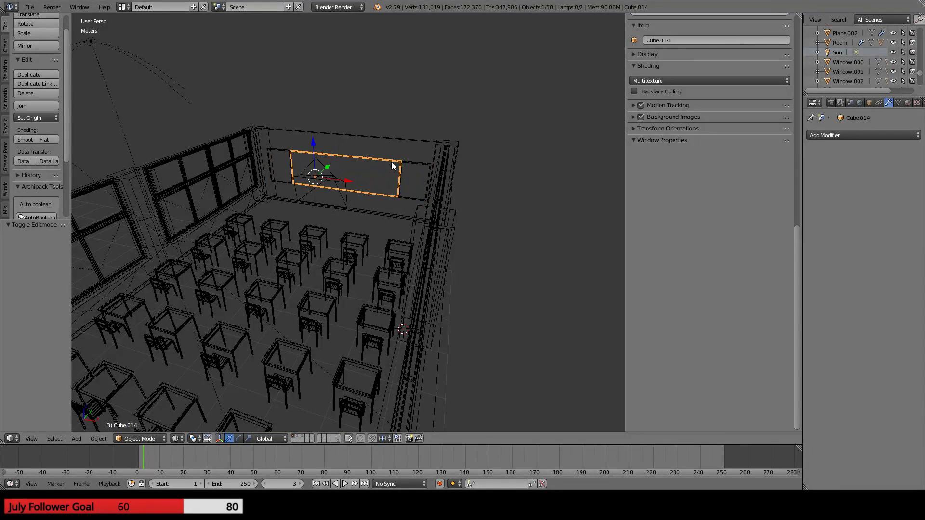
right_click(407, 161)
key(KP_1)
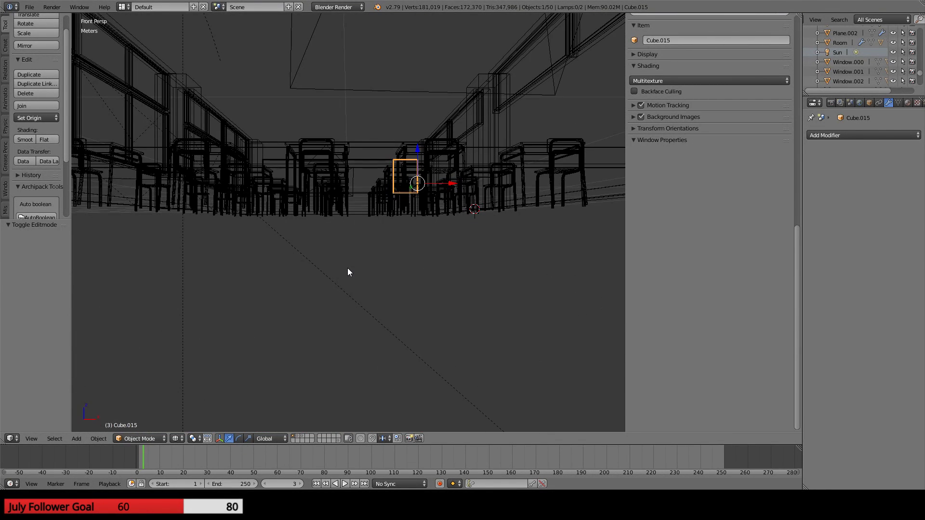
key(KP_5)
key(KP_3)
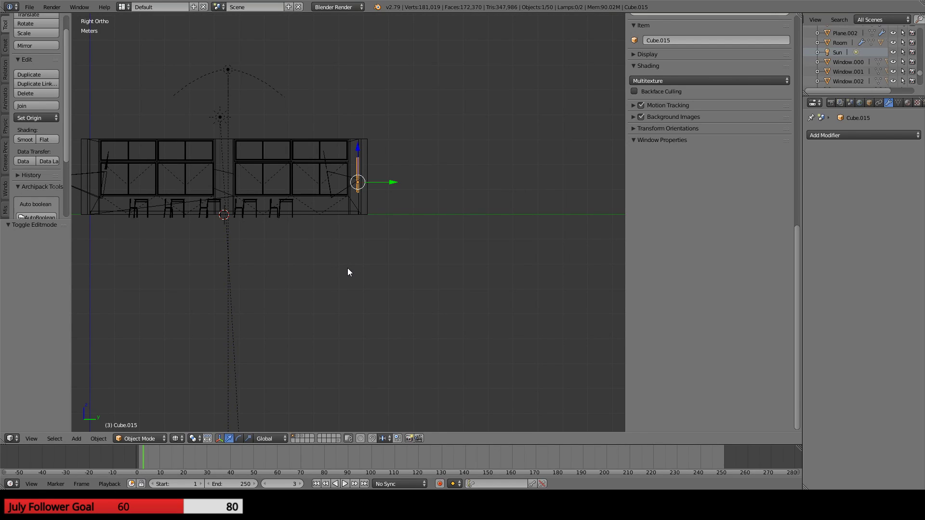
key(KP_0)
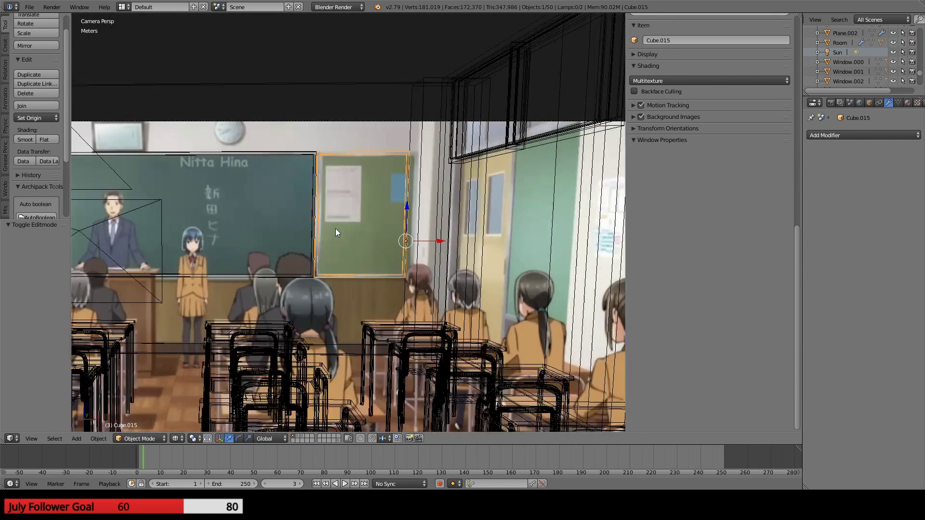
scroll(336, 231, up, 3)
key(Tab)
- Try to move the right side board's outer edge outward along the X axis, then undo the move
right_click(300, 105)
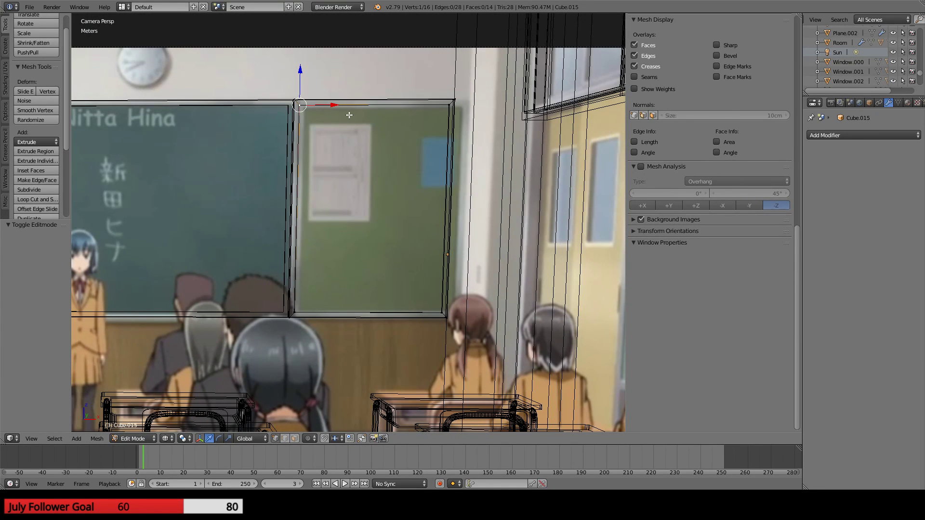
key(b)
drag(417, 78, 496, 341)
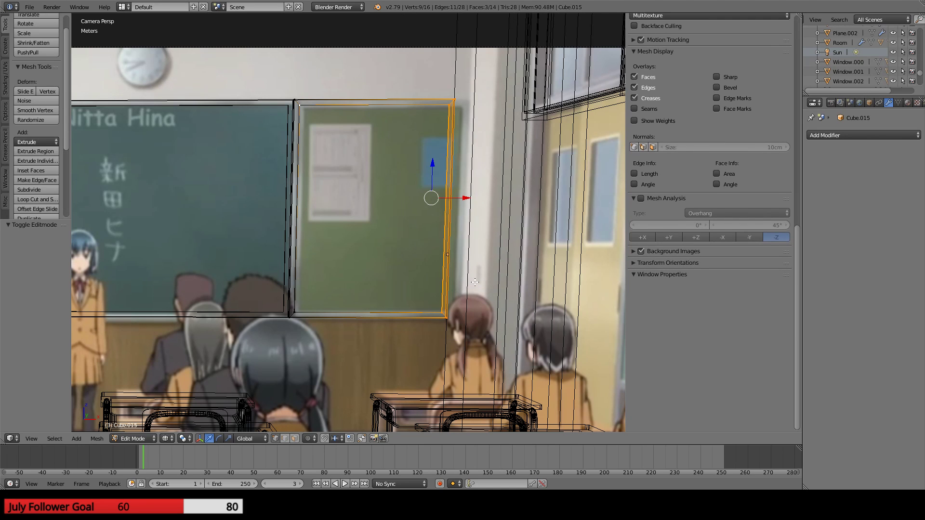
drag(466, 201, 479, 201)
key(ctrl+z)
- Select the right side board's outer edge vertices and move them 8.33 cm along the X axis
right_click(445, 101)
key(b)
drag(430, 86, 490, 351)
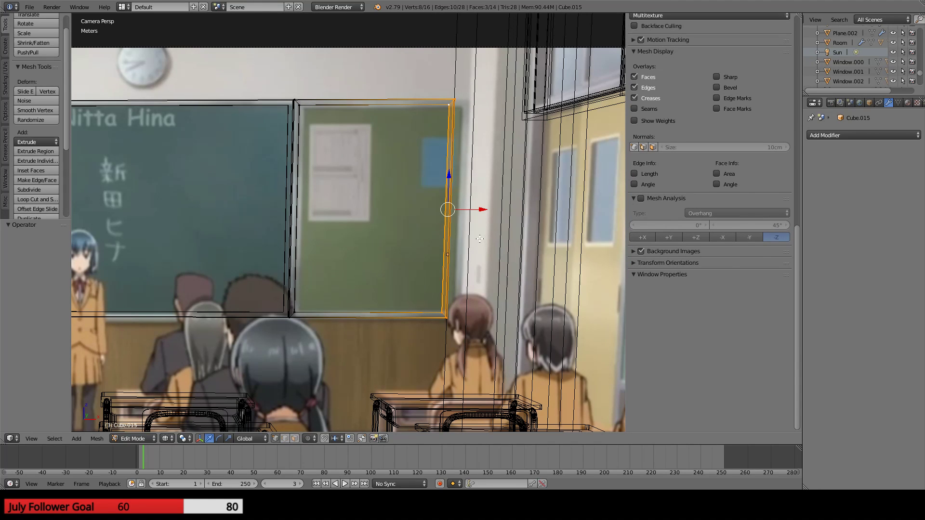
drag(479, 209, 493, 209)
shift+middle_drag(373, 210, 400, 214)
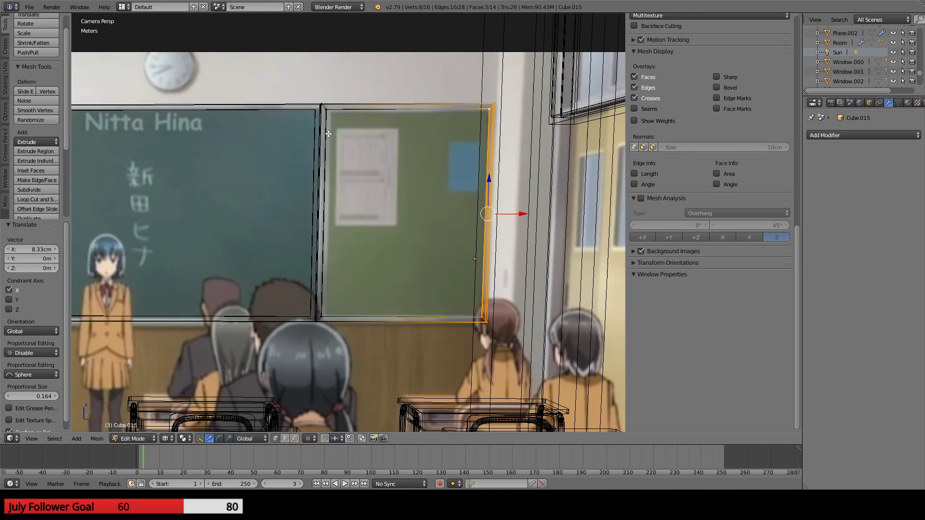
- Select the right side board's vertices beside the chalkboard and move them 2.49 cm along the X axis
right_click(327, 109)
key(b)
drag(313, 97, 337, 330)
drag(358, 214, 361, 213)
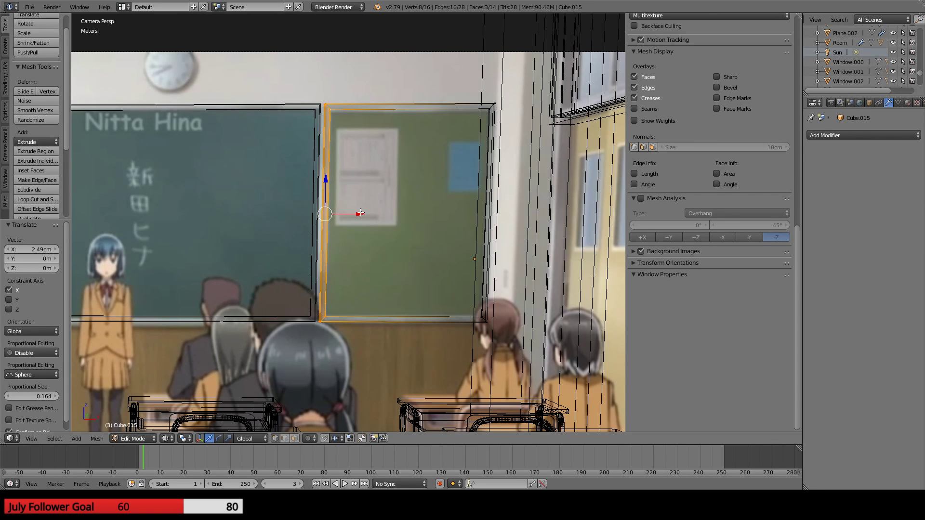
- Edit the chalkboard's mesh and move its edge beside the right side board 2.18 cm along the X axis
key(Tab)
right_click(301, 115)
key(Tab)
right_click(314, 109)
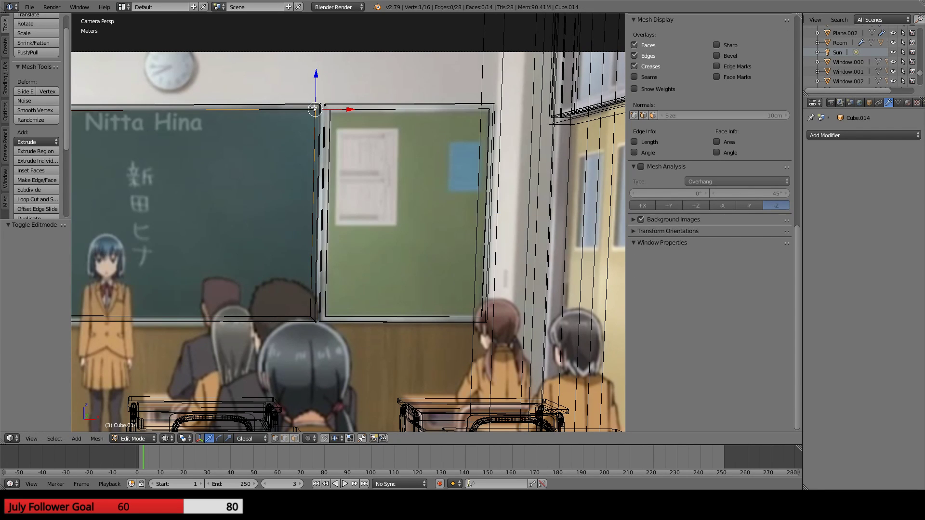
key(b)
drag(295, 98, 347, 331)
drag(348, 213, 353, 213)
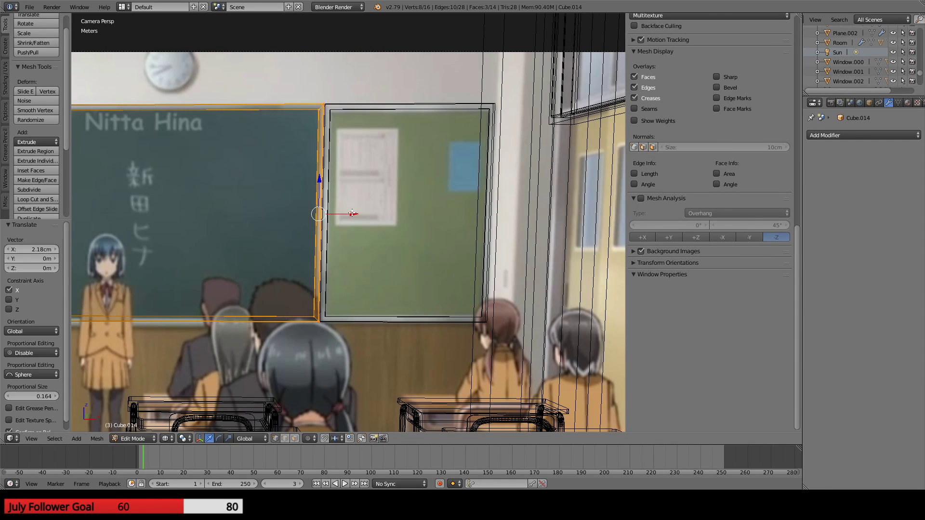
- Leave mesh editing and move the side board left of the chalkboard -9.45 cm along the X axis
shift+middle_drag(216, 229, 497, 257)
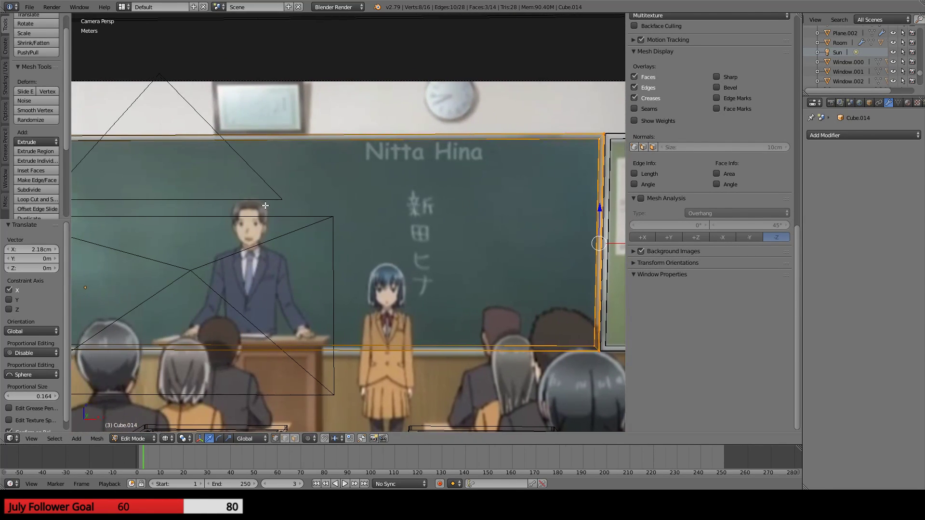
shift+middle_drag(265, 206, 395, 169)
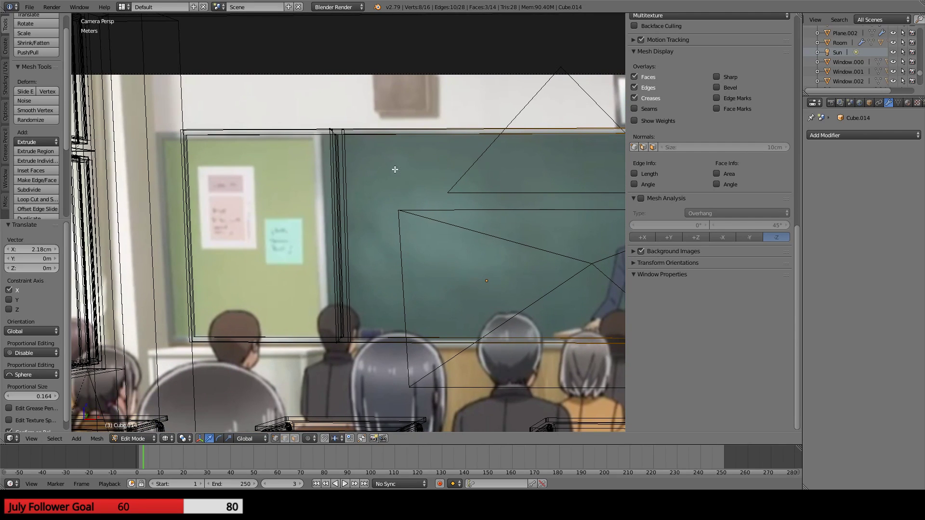
key(Tab)
right_click(240, 137)
key(g)
key(x)
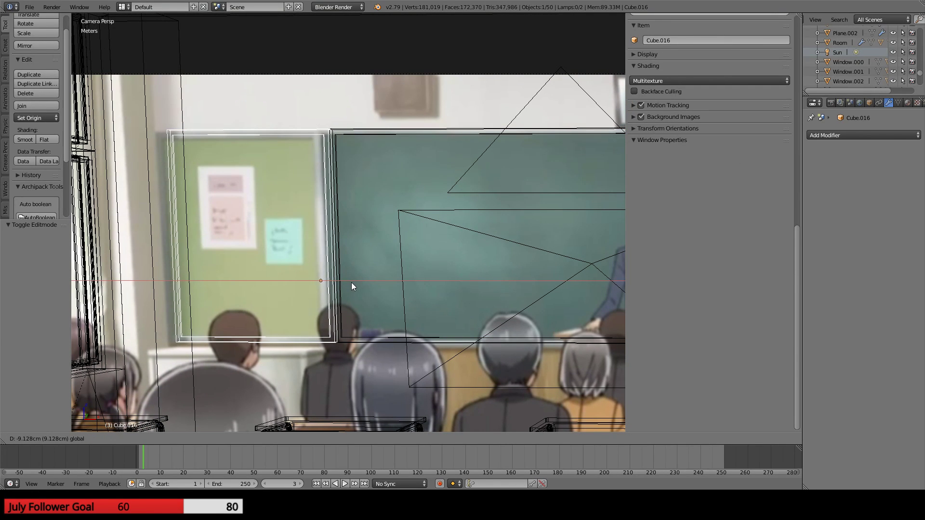
click(350, 285)
- Inspect the board joint in solid shading and move the left side board 1.07 cm along the X axis
key(z)
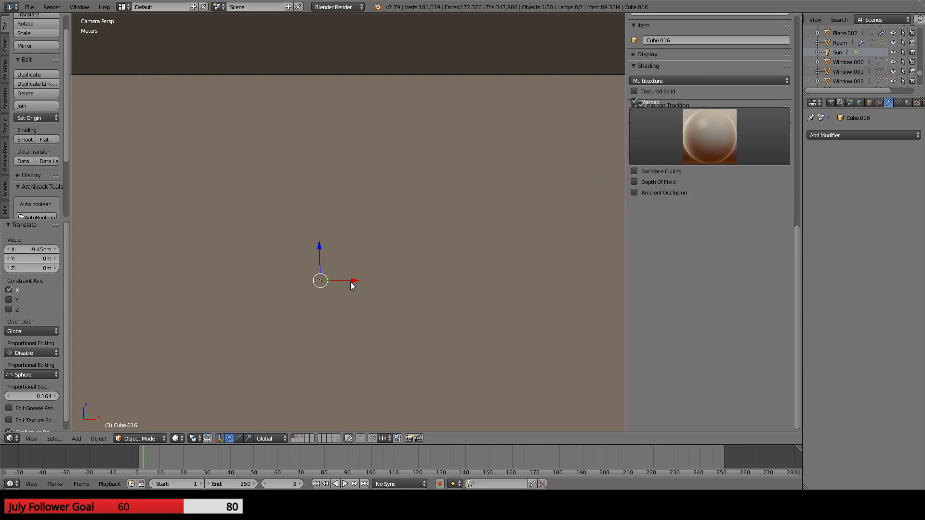
scroll(357, 283, up, 4)
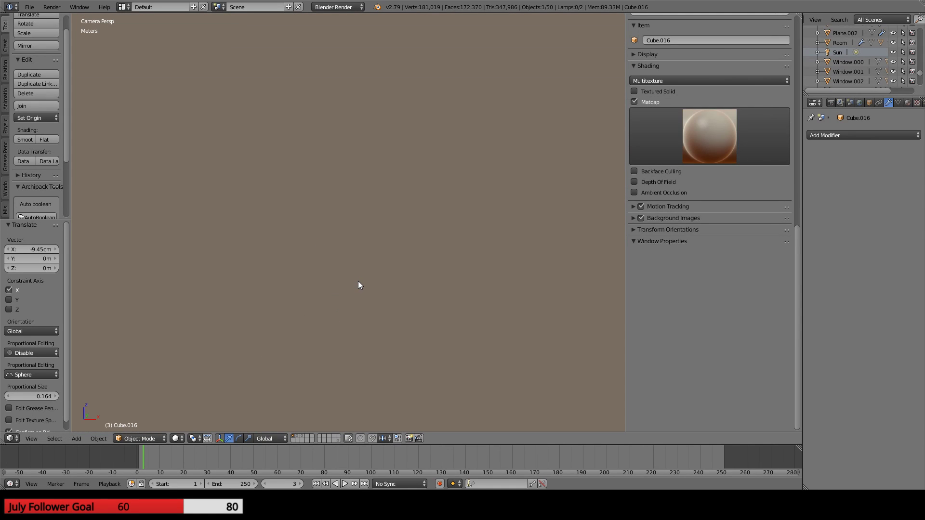
middle_drag(357, 282, 434, 348)
scroll(373, 361, down, 2)
scroll(282, 264, up, 6)
scroll(282, 264, down, 1)
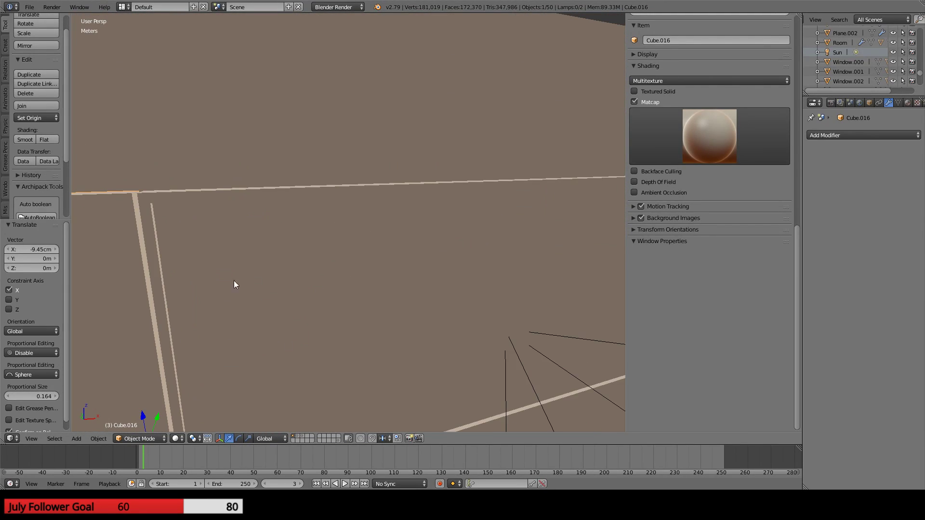
middle_drag(234, 281, 237, 370)
key(g)
click(230, 357)
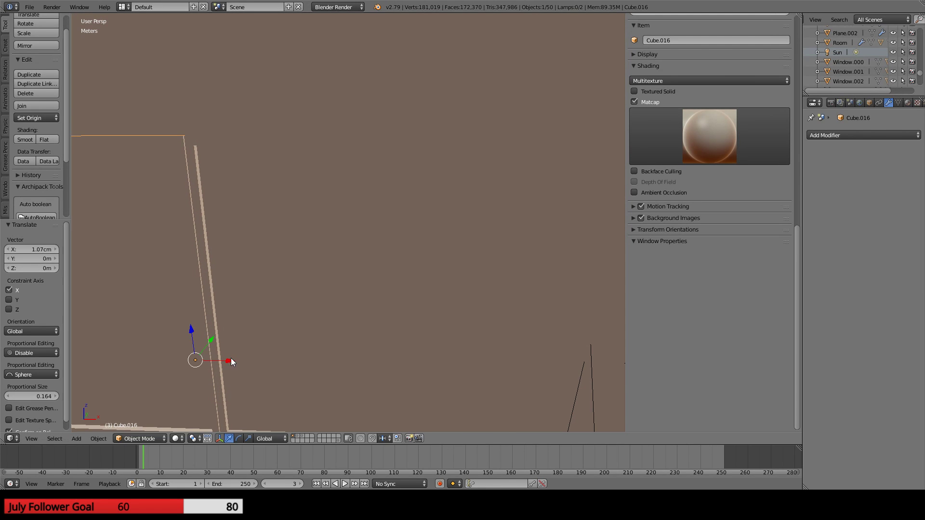
- Select the right side board and move it -7.69 mm along the X axis, toward the chalkboard
middle_drag(487, 345, 592, 302)
scroll(584, 268, down, 1)
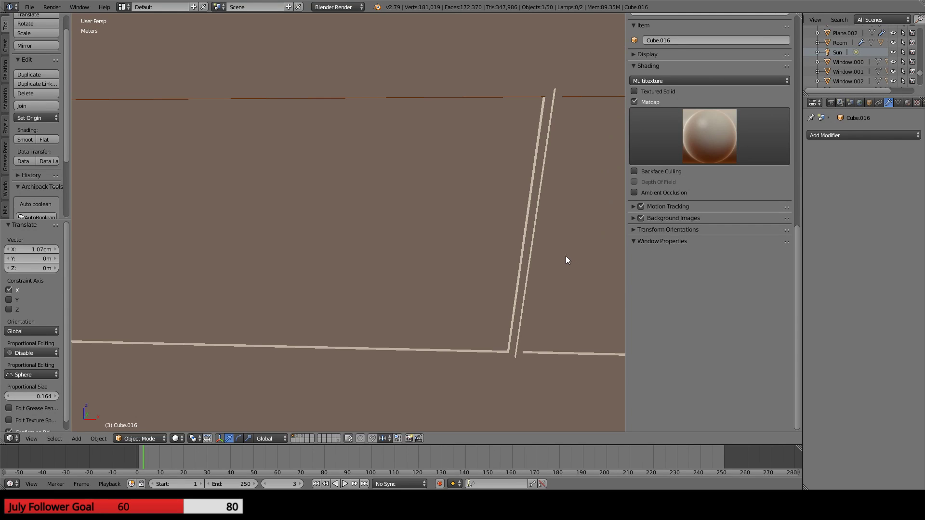
right_click(541, 232)
shift+middle_drag(540, 232, 389, 265)
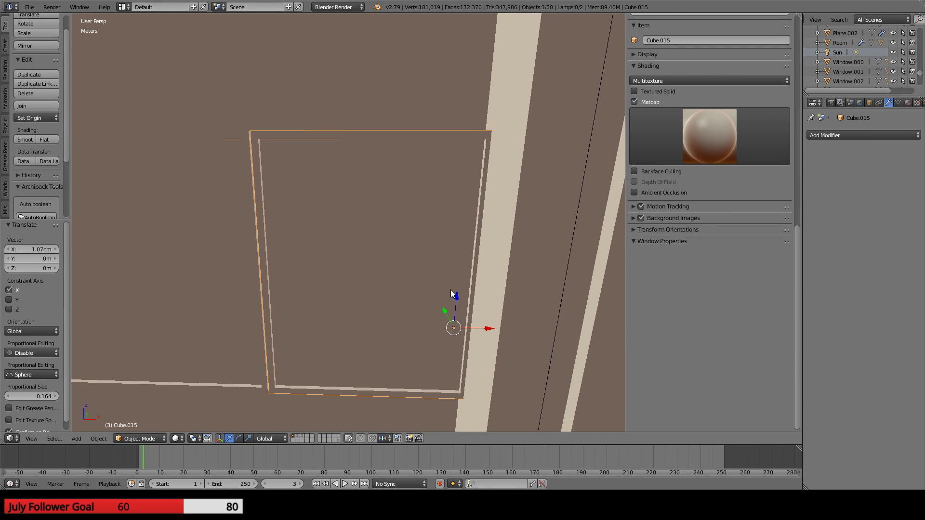
key(g)
key(x)
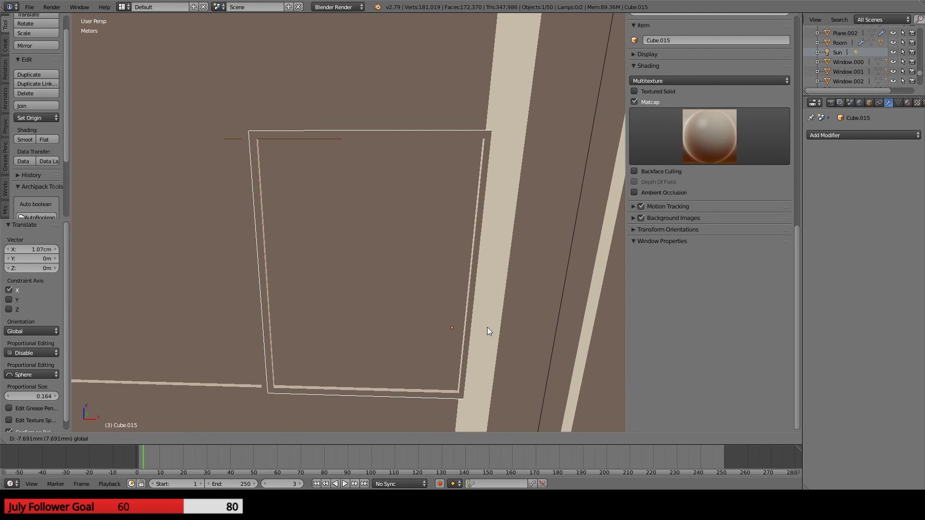
click(487, 327)
- Select the chalkboard and both side boards together and move them -1.78 cm along the X axis
middle_drag(358, 314, 143, 358)
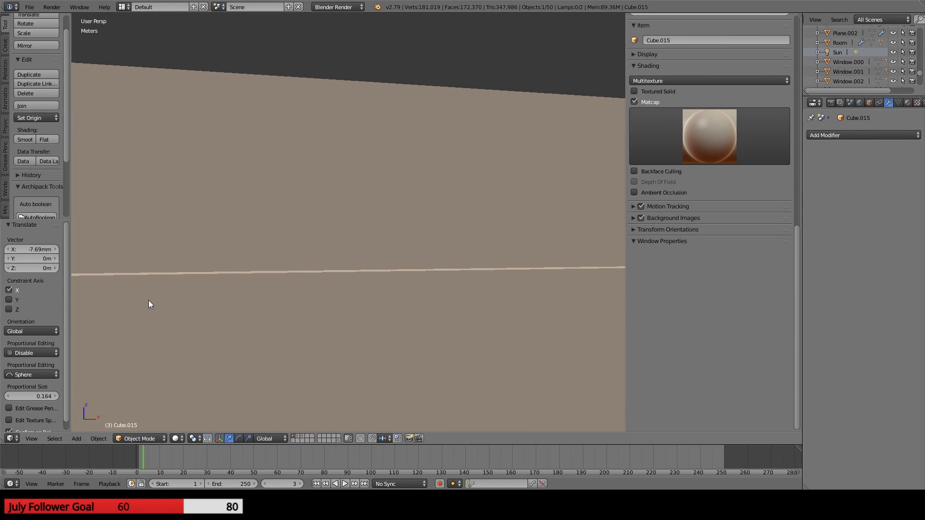
scroll(153, 301, up, 4)
right_click(191, 250)
middle_drag(192, 248, 281, 326)
right_click(290, 326)
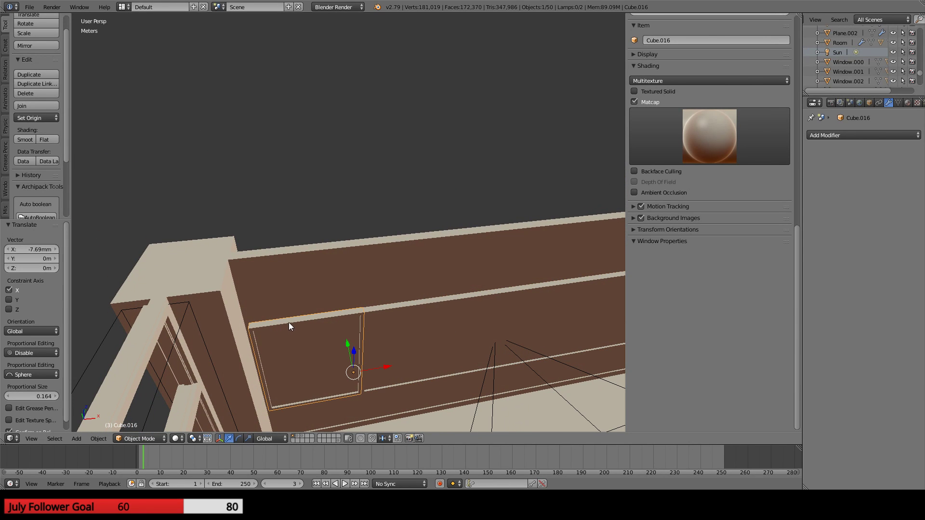
shift+right_click(393, 309)
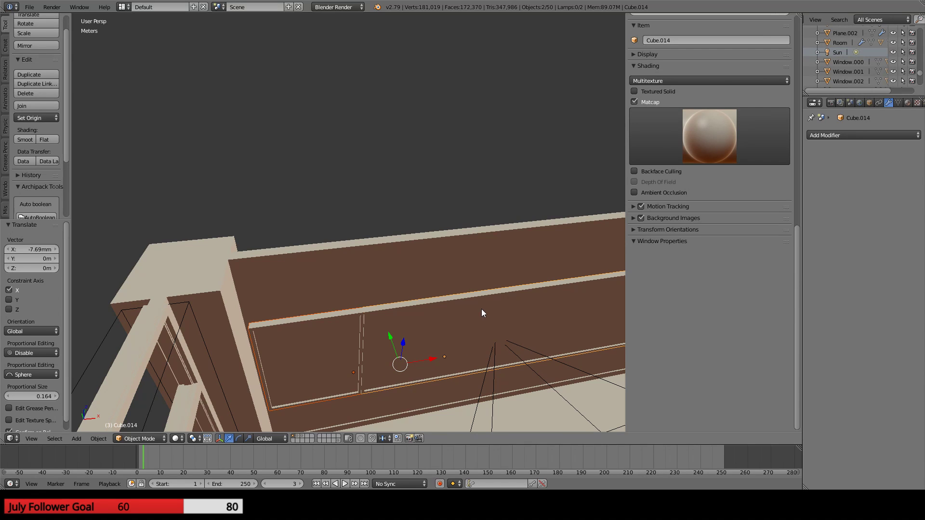
middle_drag(482, 308, 285, 298)
shift+right_click(514, 250)
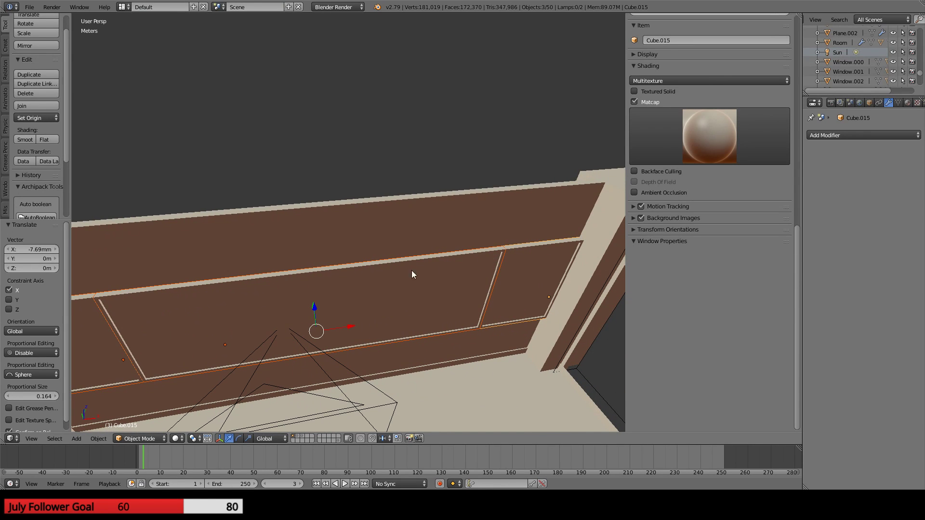
drag(353, 326, 351, 326)
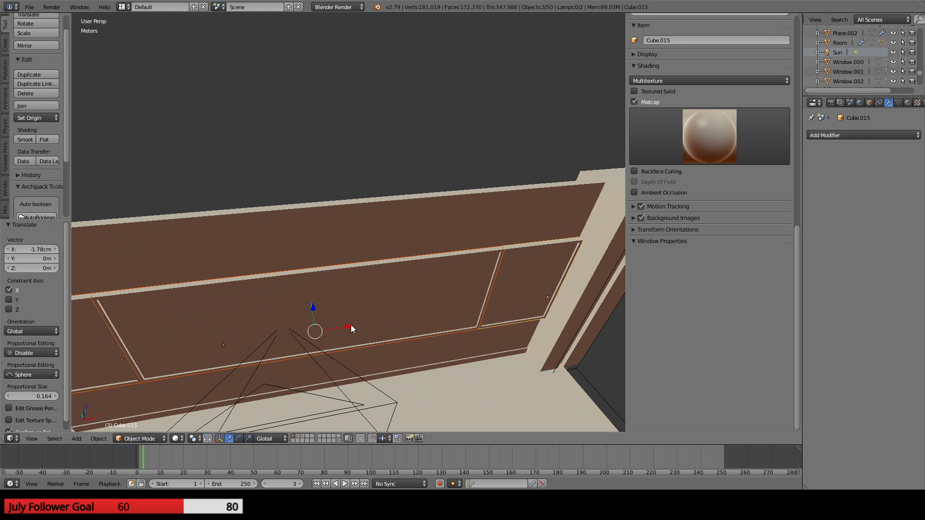
- Check in wireframe camera view how the boards, desks and windows line up with the reference image
middle_drag(351, 326, 405, 287)
key(KP_0)
key(shift+z)
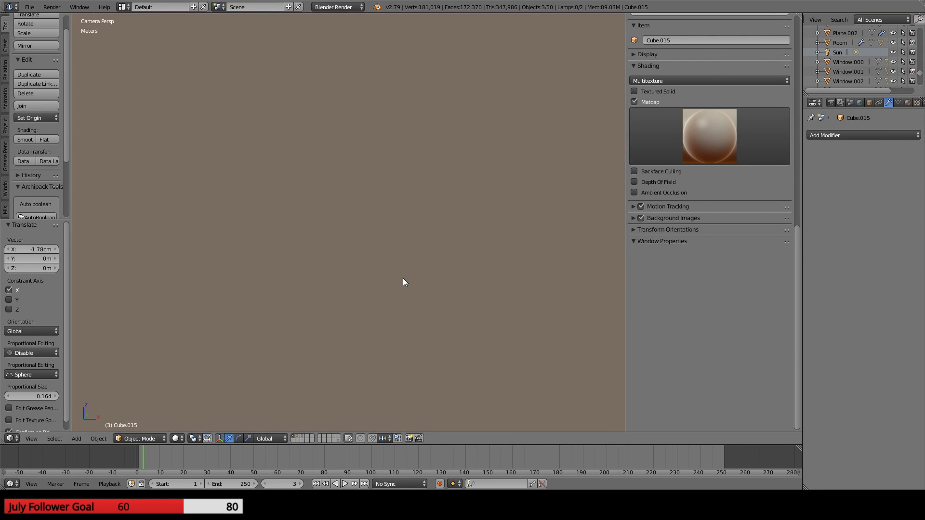
scroll(386, 256, down, 20)
scroll(387, 255, up, 3)
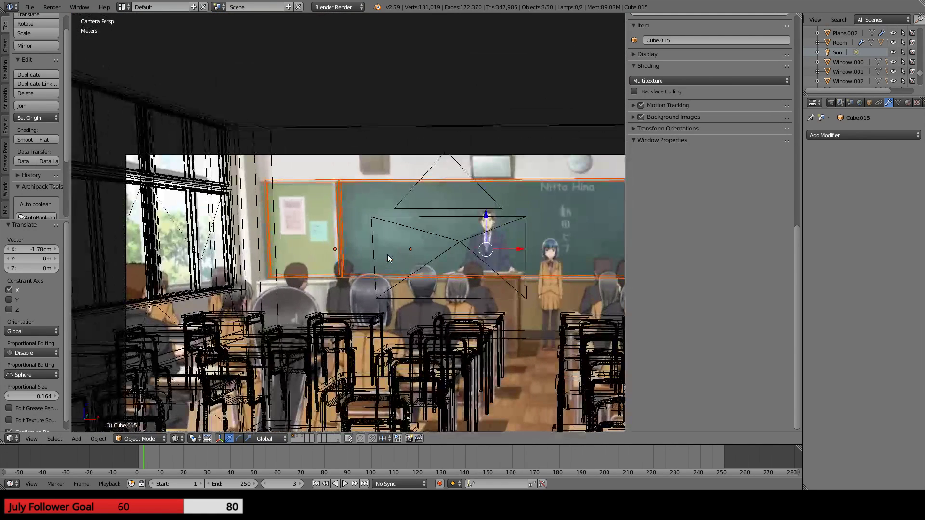
shift+middle_drag(387, 254, 266, 224)
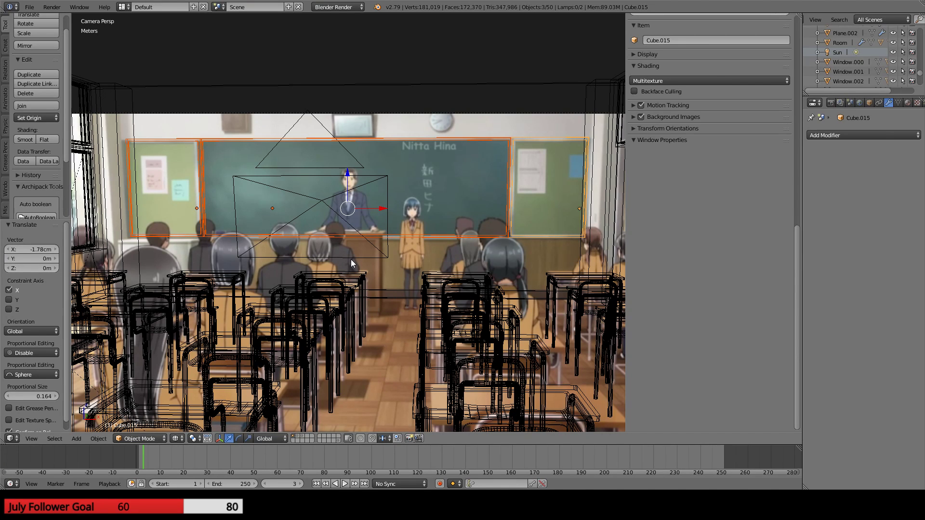
scroll(327, 248, up, 3)
shift+middle_drag(261, 232, 340, 238)
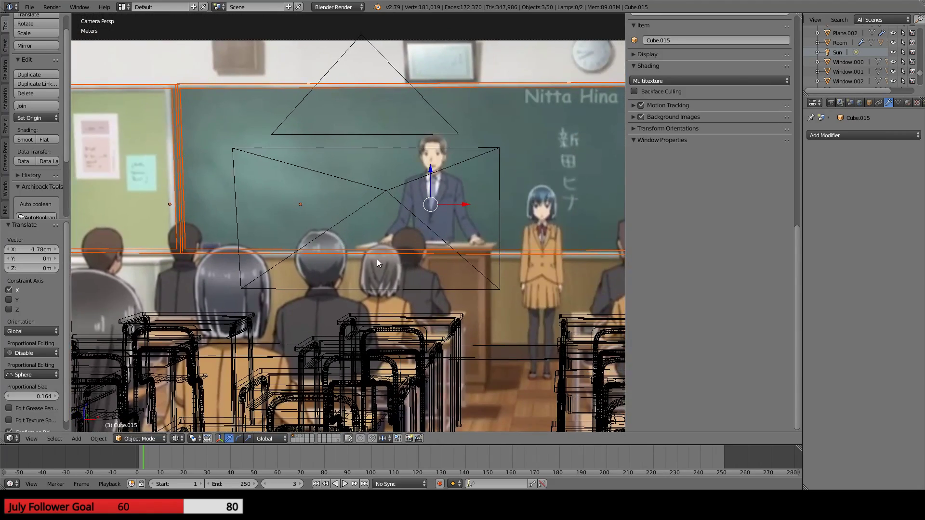
shift+middle_drag(377, 263, 157, 157)
scroll(164, 155, down, 4)
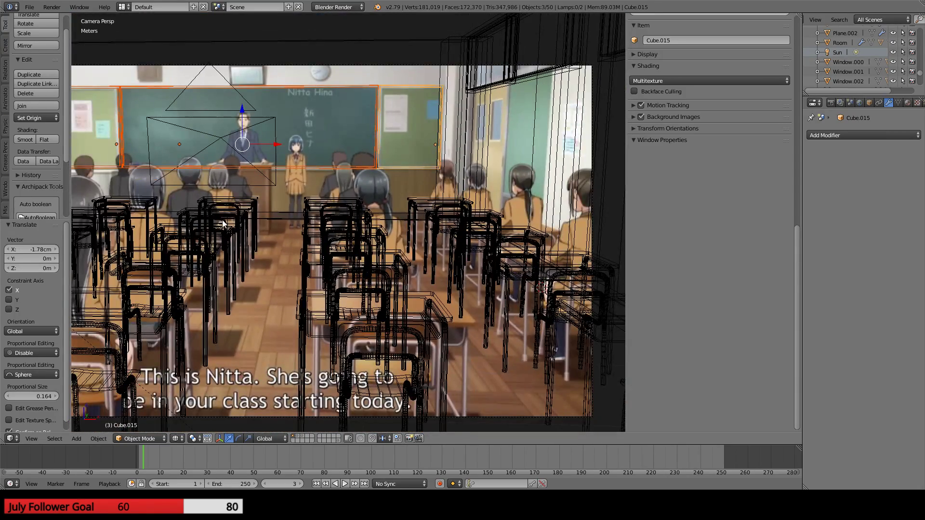
scroll(231, 229, up, 2)
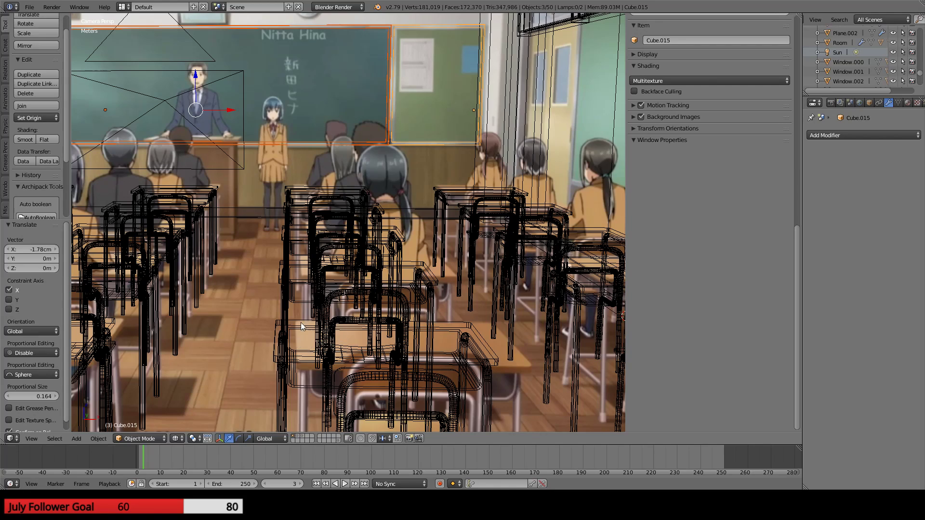
scroll(303, 327, down, 4)
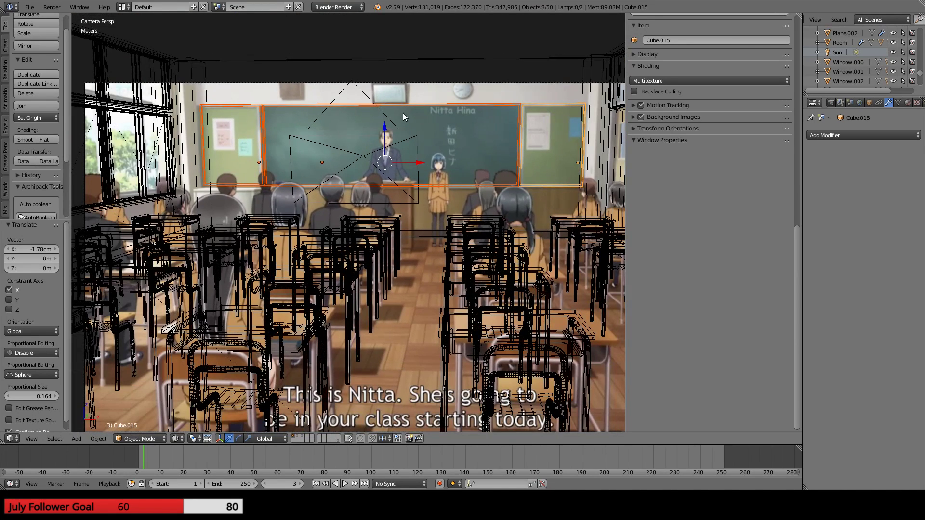
- Select the camera and try shifting it along the X axis against the reference image, cancelling each move
right_click(405, 82)
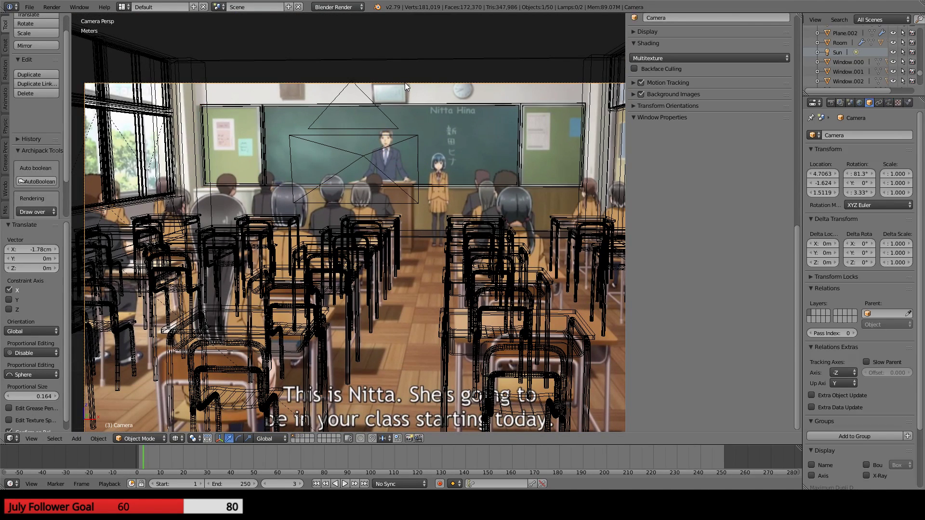
key(g)
key(x)
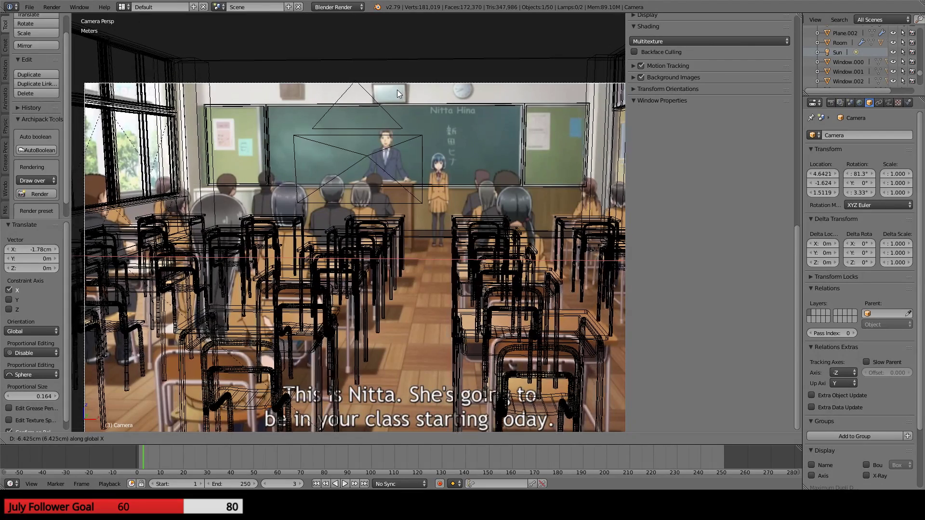
right_click(400, 91)
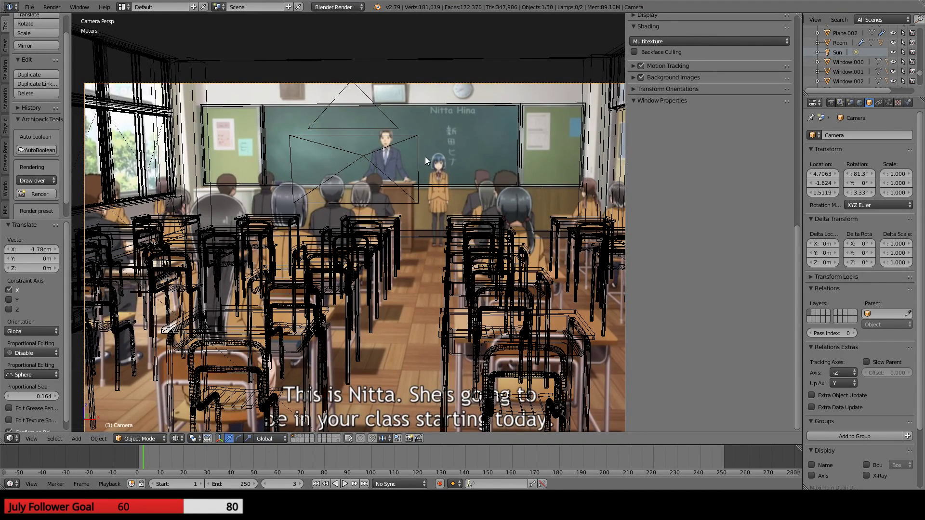
key(g)
key(x)
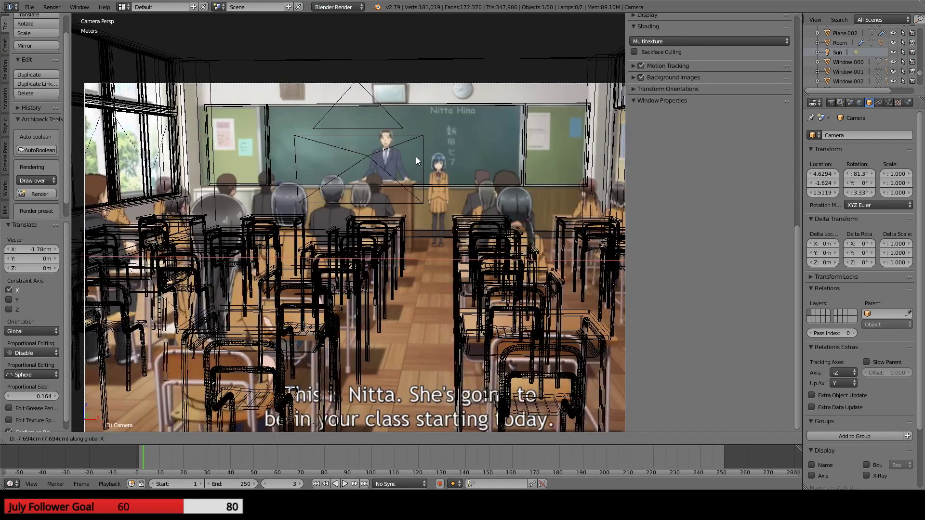
right_click(433, 159)
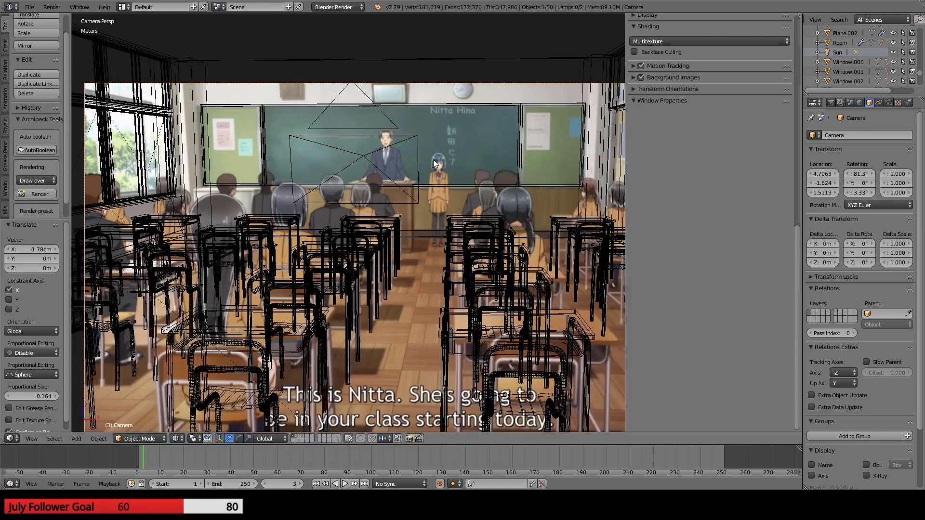
- Select the right-wall upper window nearest the chalkboard and set its height to 76 cm to match the reference image
scroll(431, 164, down, 2)
scroll(429, 171, up, 1)
shift+middle_drag(455, 252, 420, 250)
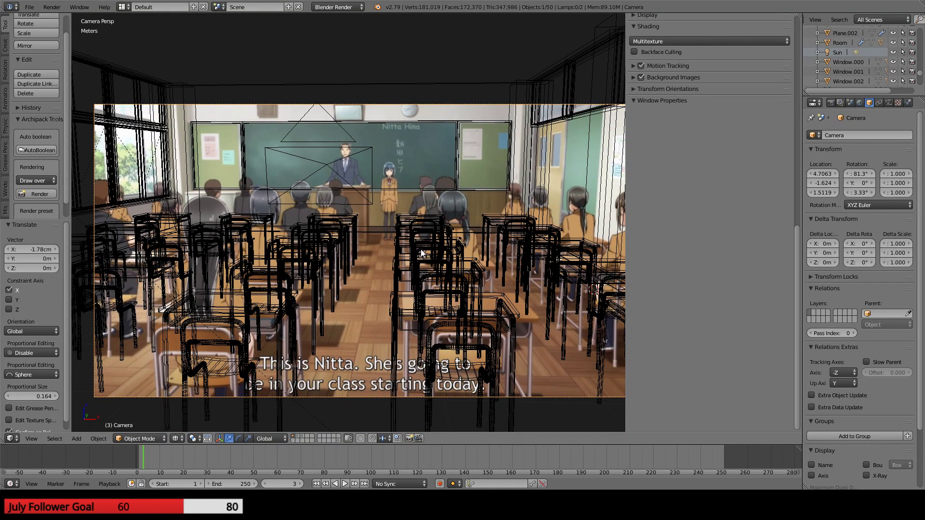
shift+middle_drag(448, 224, 363, 244)
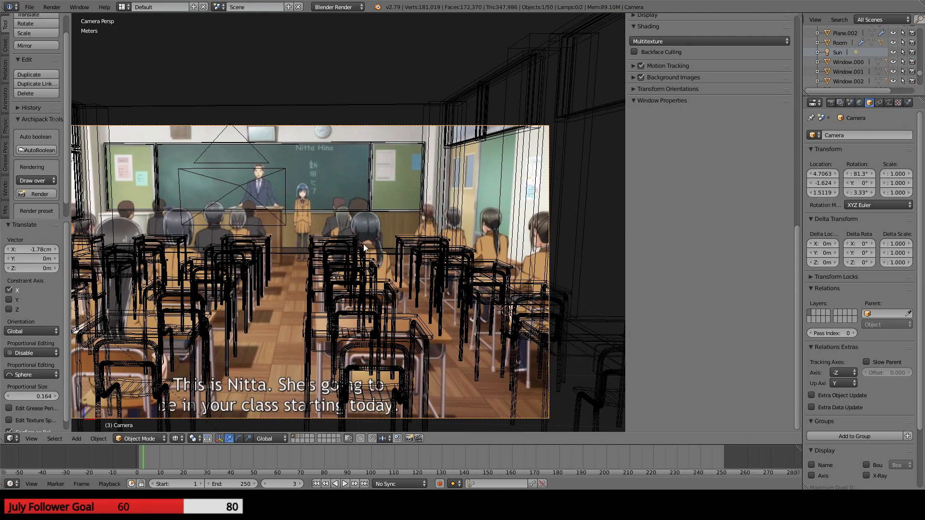
scroll(364, 243, up, 6)
shift+middle_drag(472, 165, 297, 298)
right_click(475, 148)
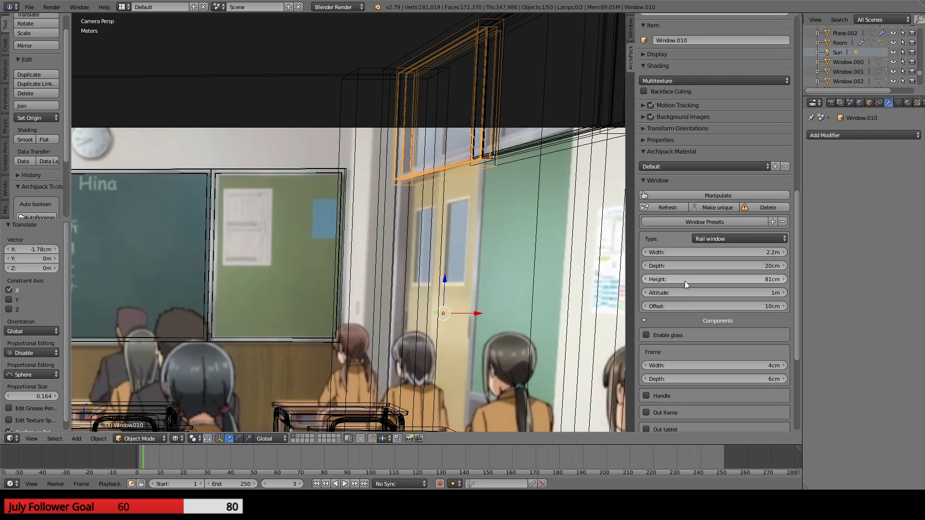
drag(686, 289, 691, 292)
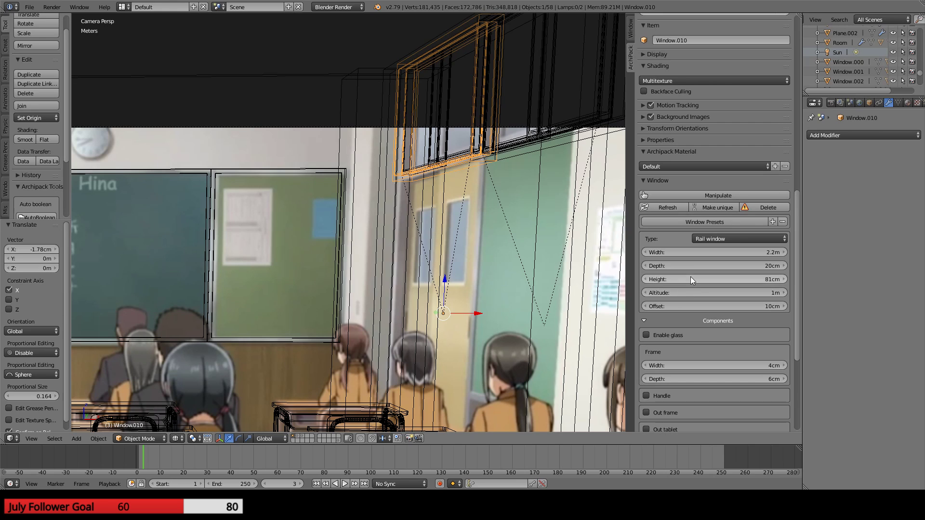
drag(697, 278, 692, 278)
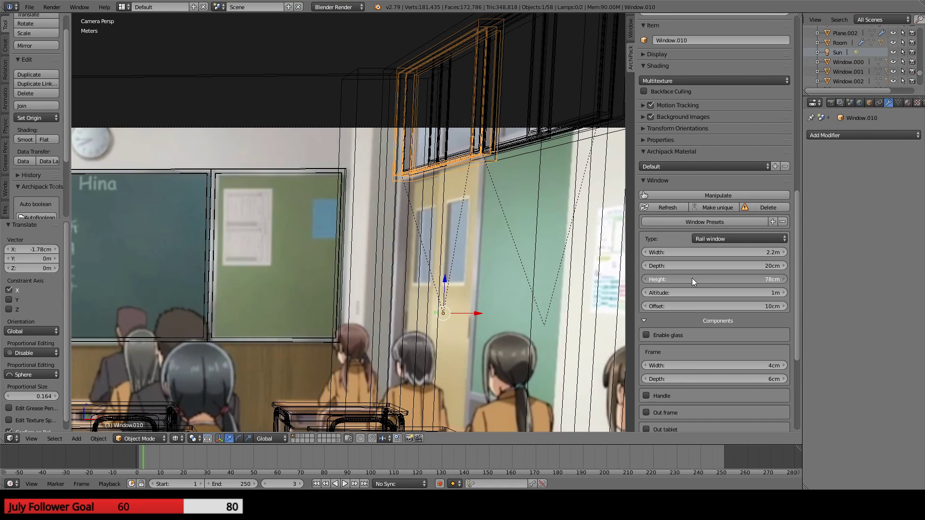
- Select a lower window on the left wall and set its height to 1.4 m, closing the gap below the upper windows
scroll(480, 311, down, 4)
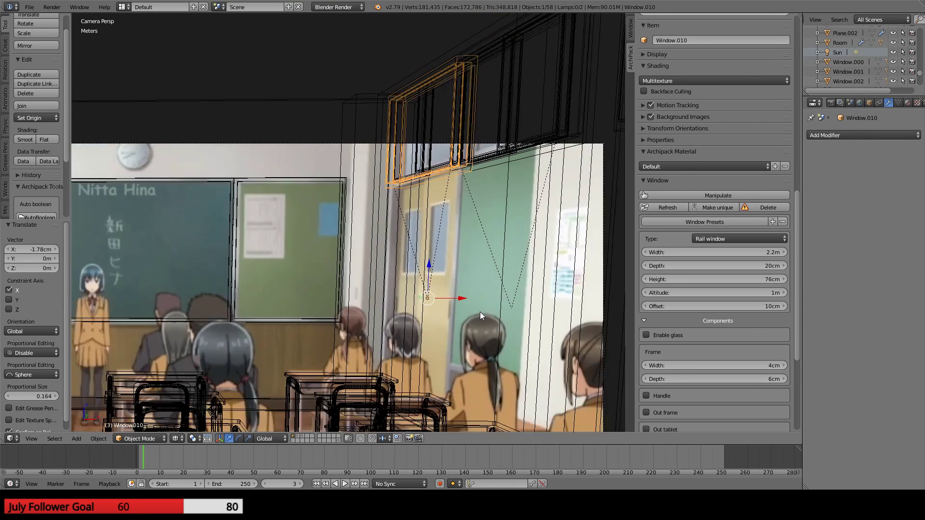
shift+middle_drag(312, 287, 102, 299)
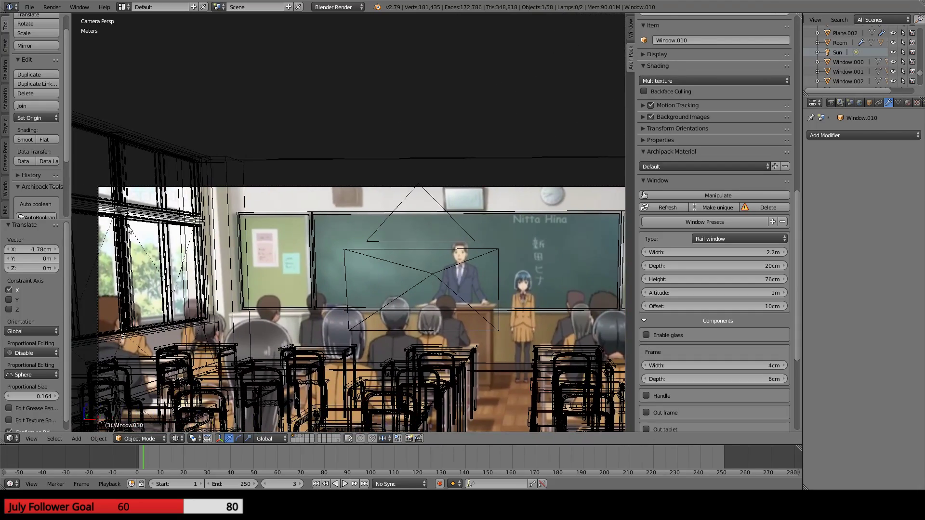
shift+middle_drag(129, 231, 327, 261)
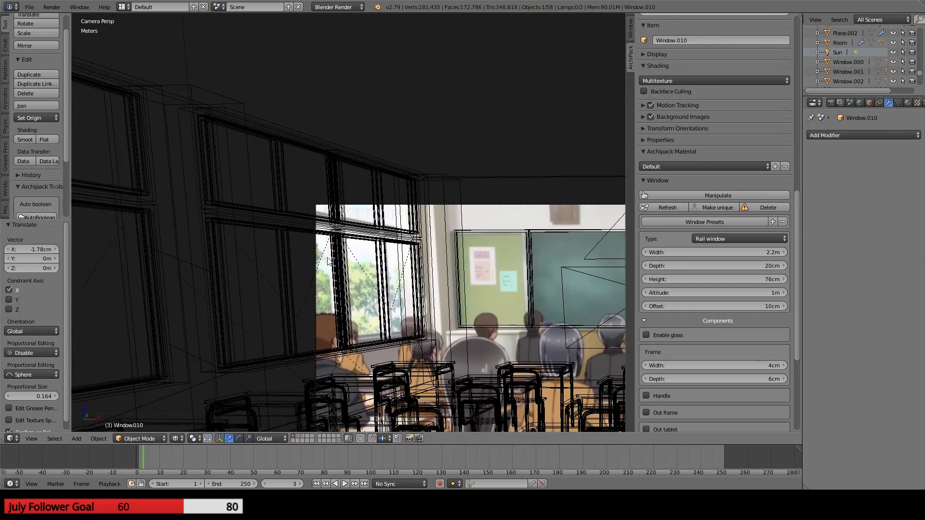
right_click(287, 231)
middle_drag(284, 228, 301, 258)
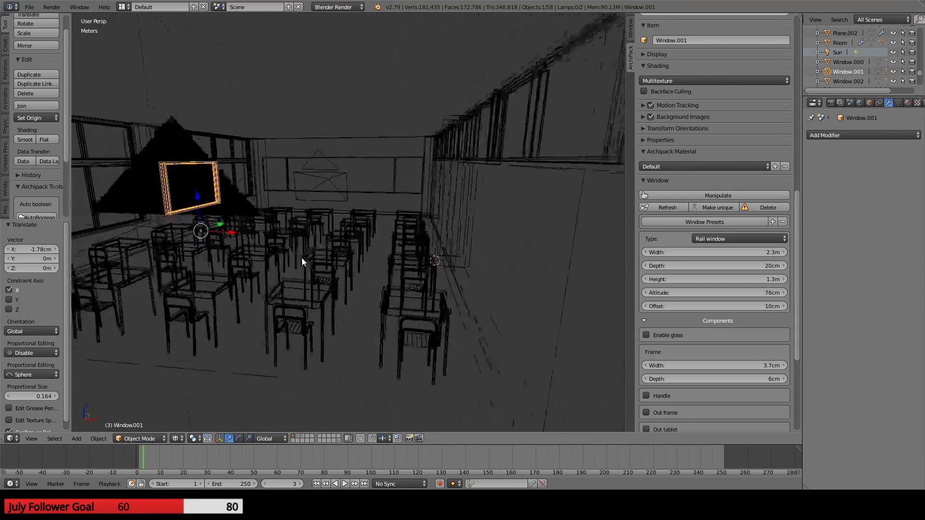
scroll(289, 241, up, 4)
middle_drag(279, 227, 316, 282)
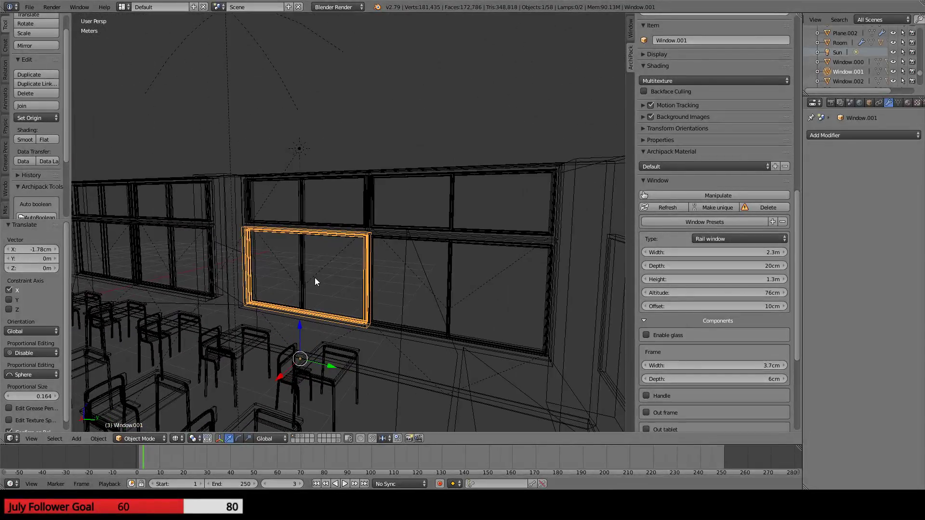
key(KP_3)
key(KP_5)
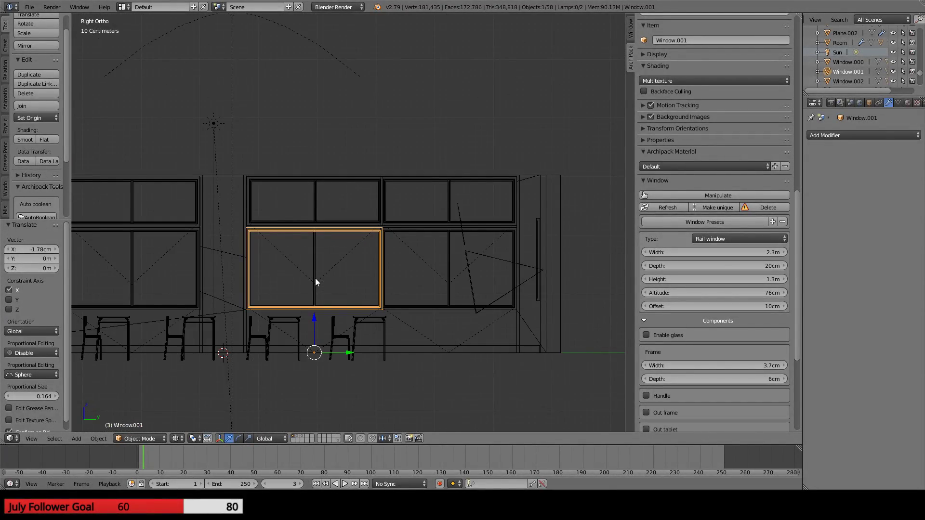
scroll(316, 282, up, 8)
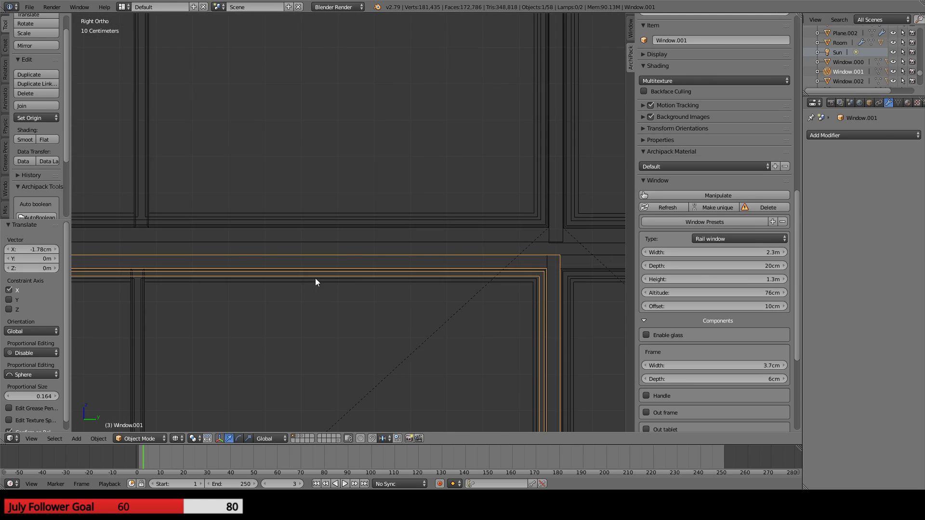
scroll(315, 279, down, 1)
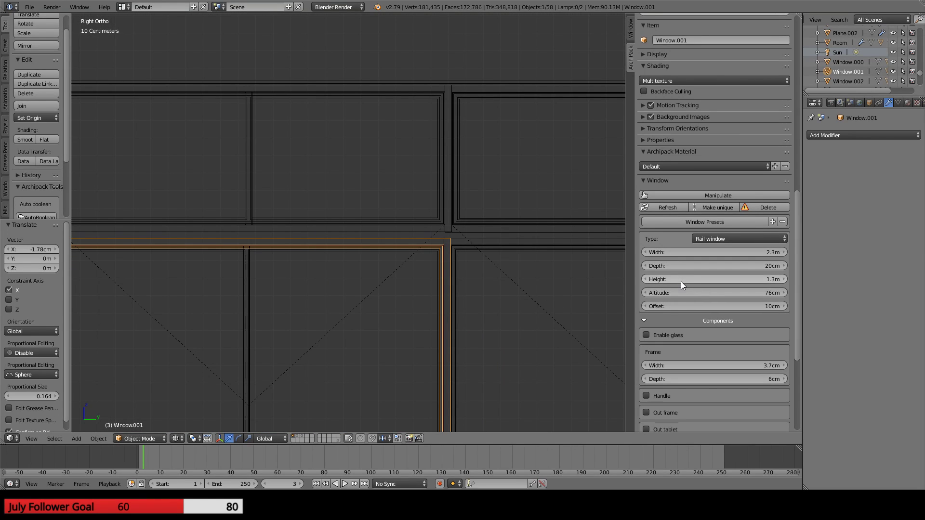
drag(678, 283, 678, 282)
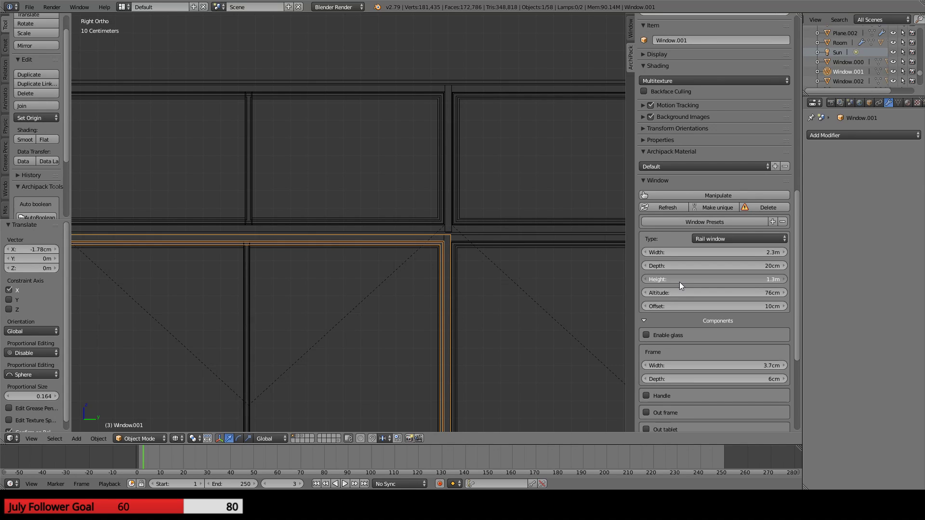
mouse_move(675, 282)
mouse_down()
mouse_move(667, 282)
mouse_move(680, 281)
mouse_up()
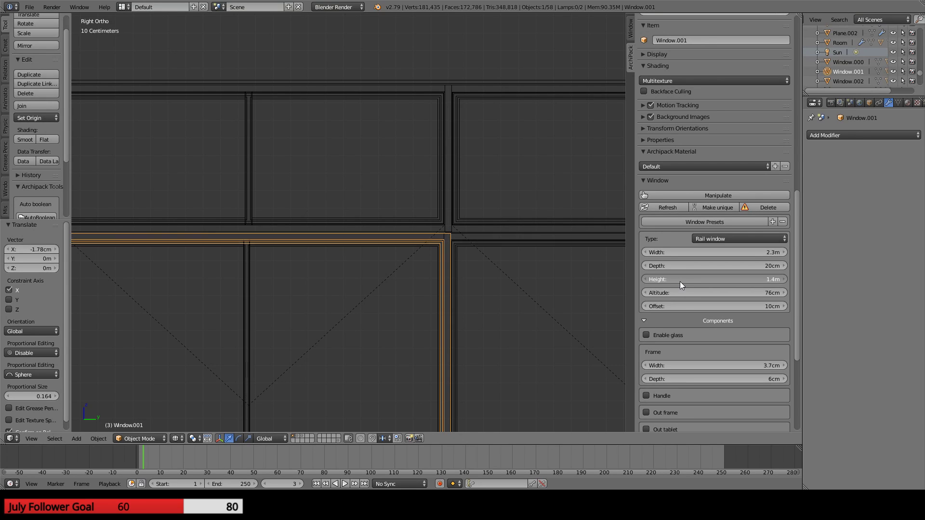
- Inspect the windows and walls from several angles, then check their alignment with the reference image in wireframe camera view
scroll(501, 280, down, 4)
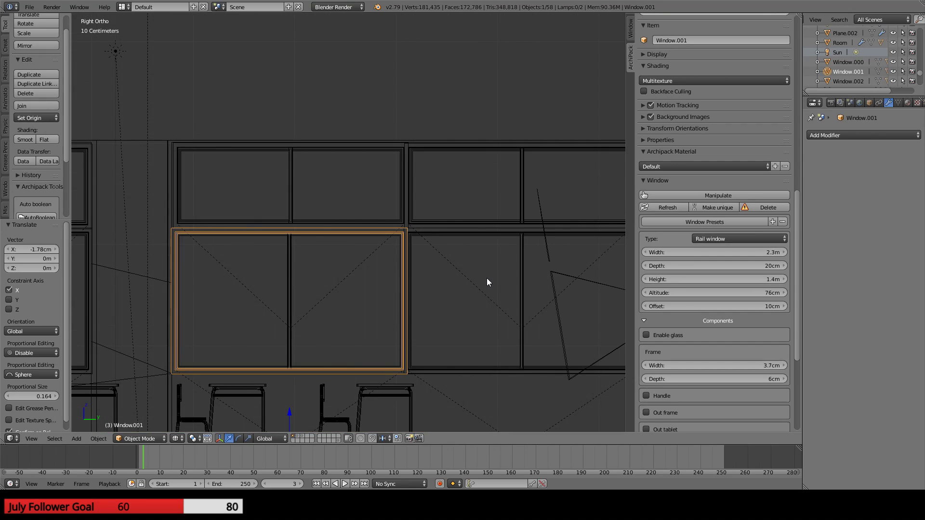
middle_drag(364, 285, 276, 277)
scroll(400, 291, up, 1)
key(KP_0)
scroll(399, 290, down, 4)
scroll(305, 227, up, 6)
middle_drag(304, 234, 305, 179)
middle_drag(353, 241, 257, 172)
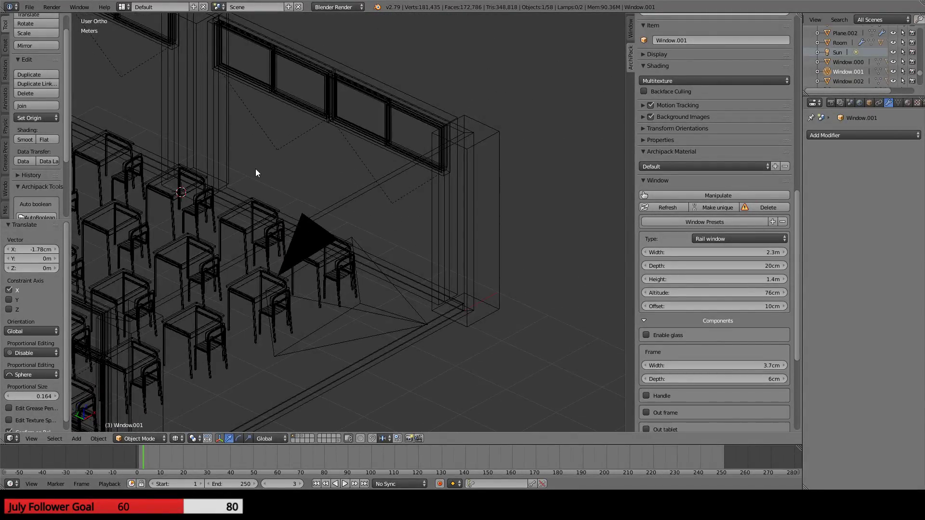
key(KP_0)
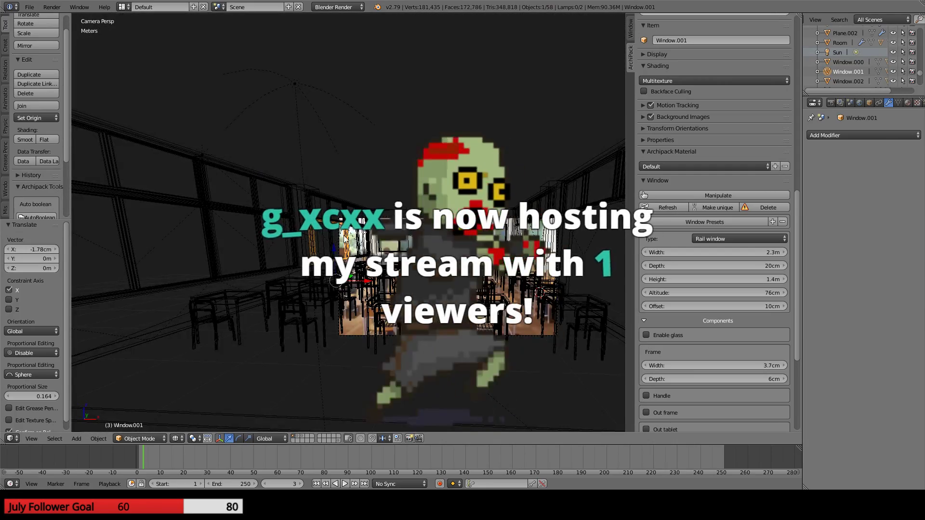
mouse_move(255, 173)
middle_down()
mouse_move(342, 237)
mouse_move(580, 284)
mouse_move(559, 269)
middle_up()
key(z)
scroll(559, 269, down, 3)
middle_drag(462, 269, 599, 39)
key(KP_0)
scroll(530, 143, down, 5)
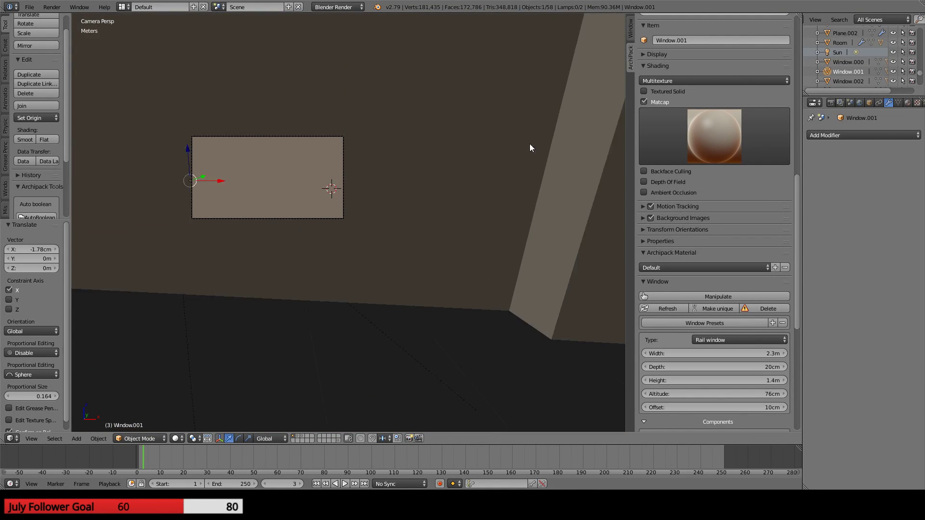
scroll(397, 169, down, 3)
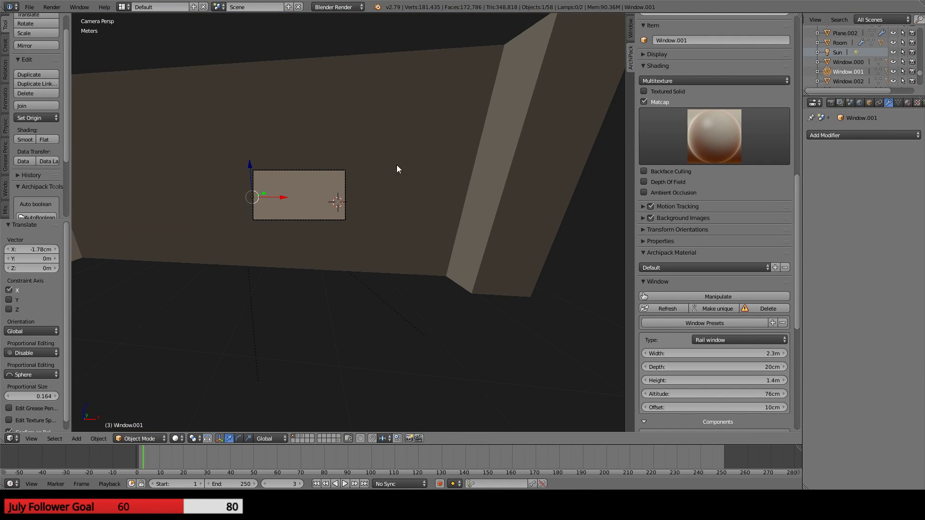
key(z)
scroll(342, 175, up, 3)
scroll(487, 308, up, 2)
shift+middle_drag(342, 175, 158, 76)
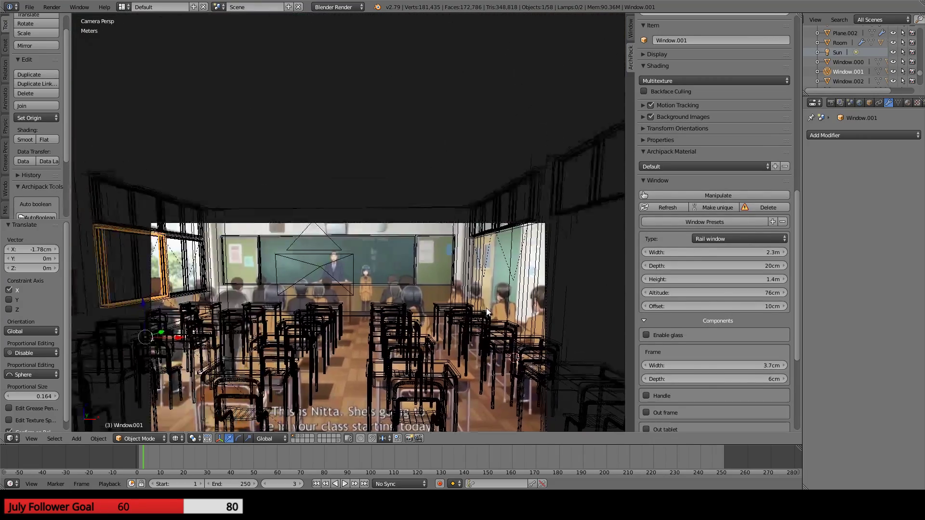
scroll(556, 354, up, 3)
scroll(256, 121, up, 6)
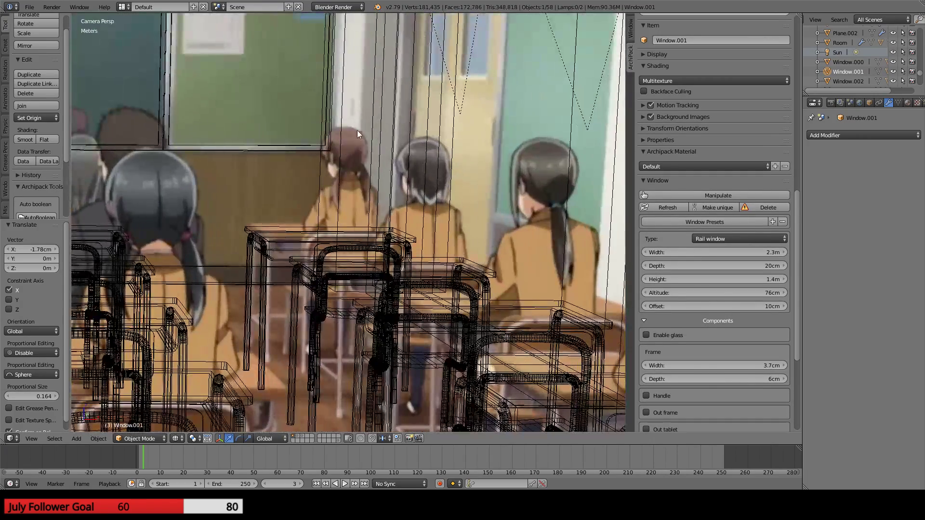
scroll(357, 131, down, 3)
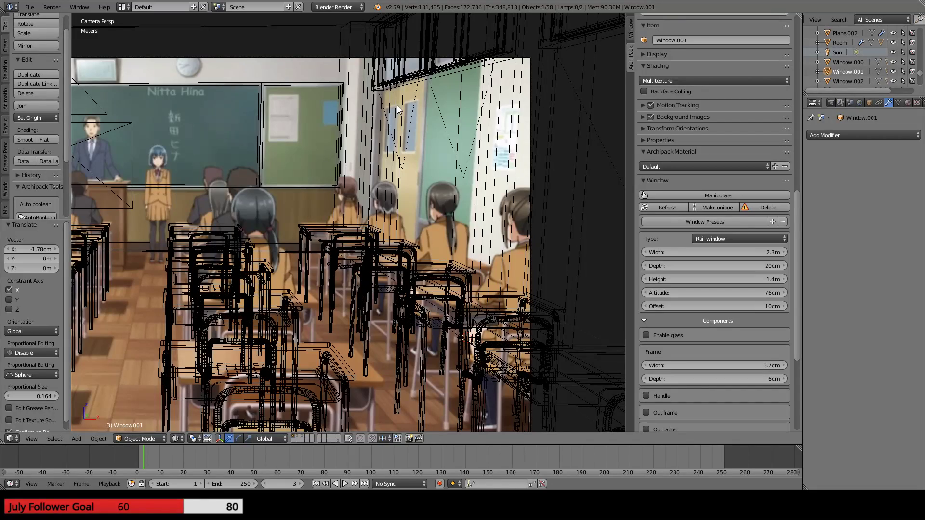
- Add a cube mesh and move it 7.42 m along the Y axis, toward the front of the classroom
key(shift+a)
scroll(226, 190, down, 4)
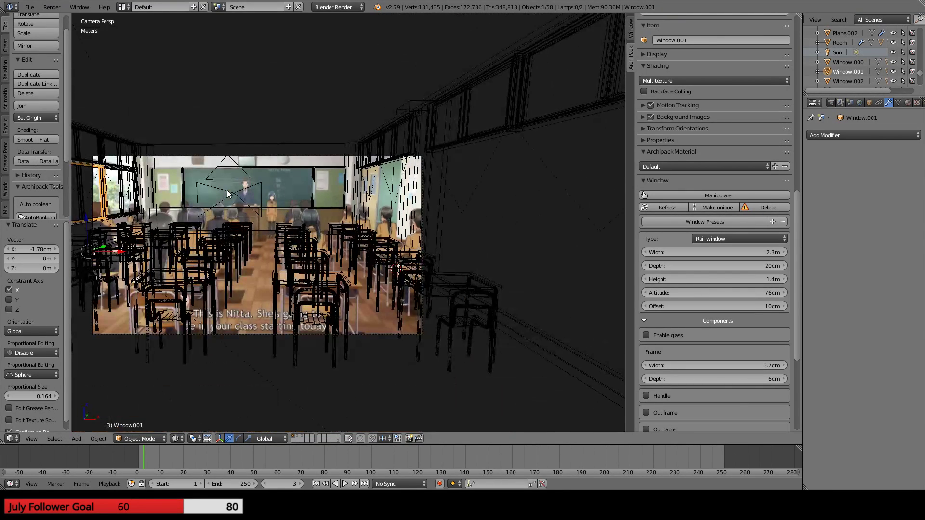
scroll(227, 190, up, 4)
key(shift+a)
mouse_move(227, 189)
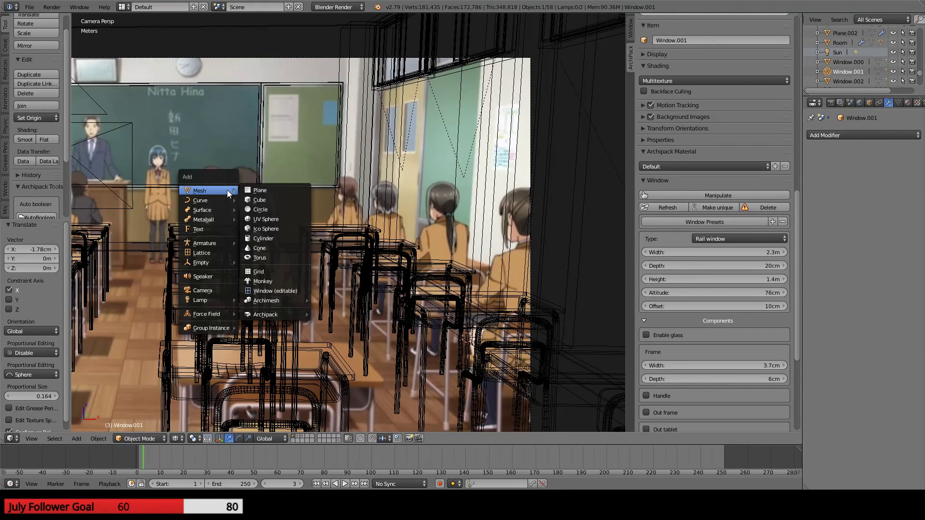
click(266, 198)
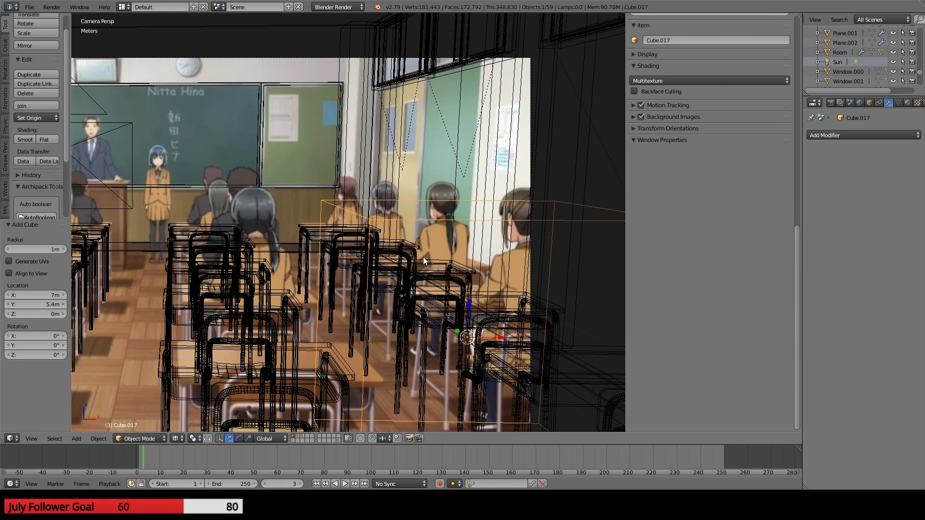
key(g)
key(y)
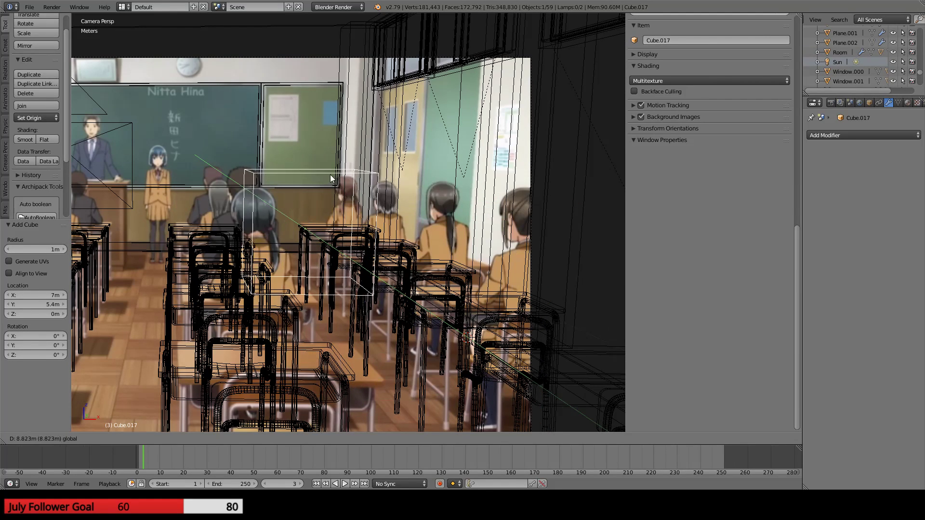
click(490, 203)
- In right orthographic view, move the cube -3.45 m along the Y axis, then nudge it slightly farther from the front wall's inner face
middle_drag(488, 198, 416, 224)
scroll(415, 224, down, 10)
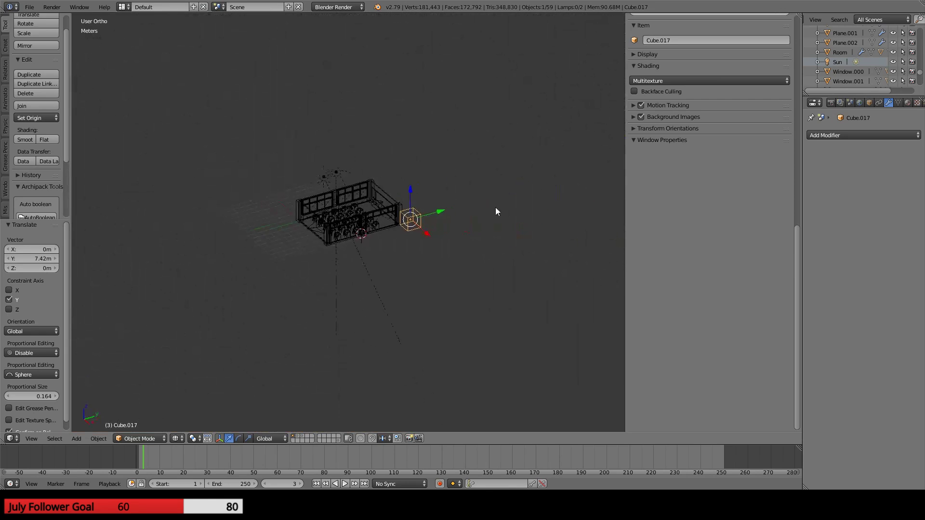
shift+middle_drag(495, 208, 322, 229)
key(KP_3)
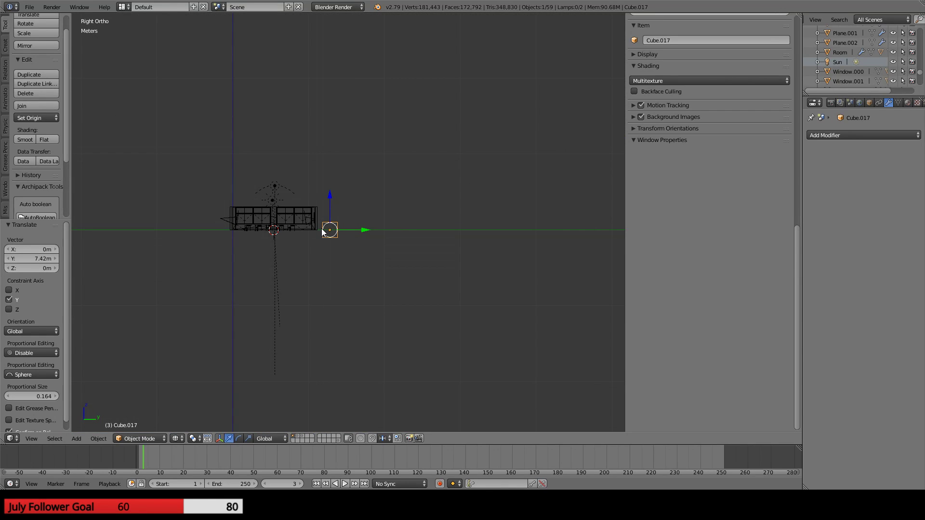
scroll(337, 230, up, 6)
scroll(291, 241, up, 5)
shift+middle_drag(291, 242, 430, 183)
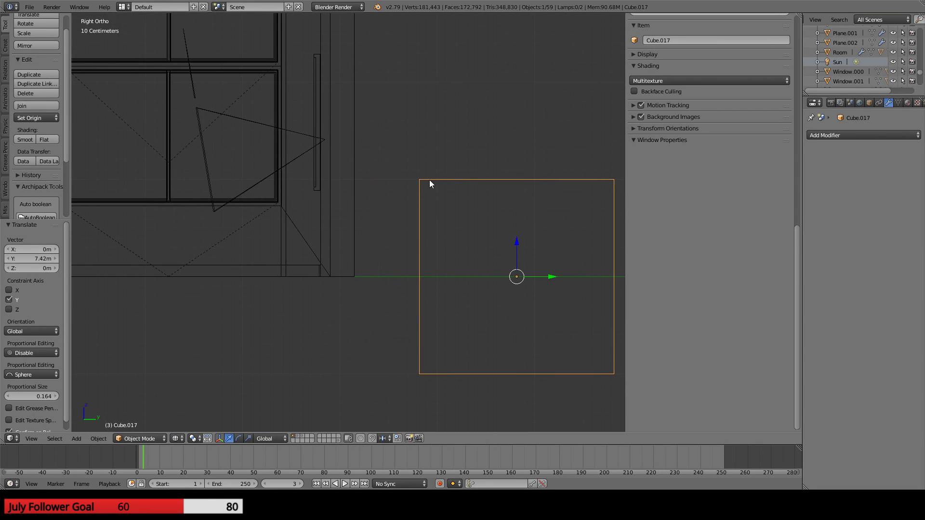
drag(552, 278, 216, 255)
key(z)
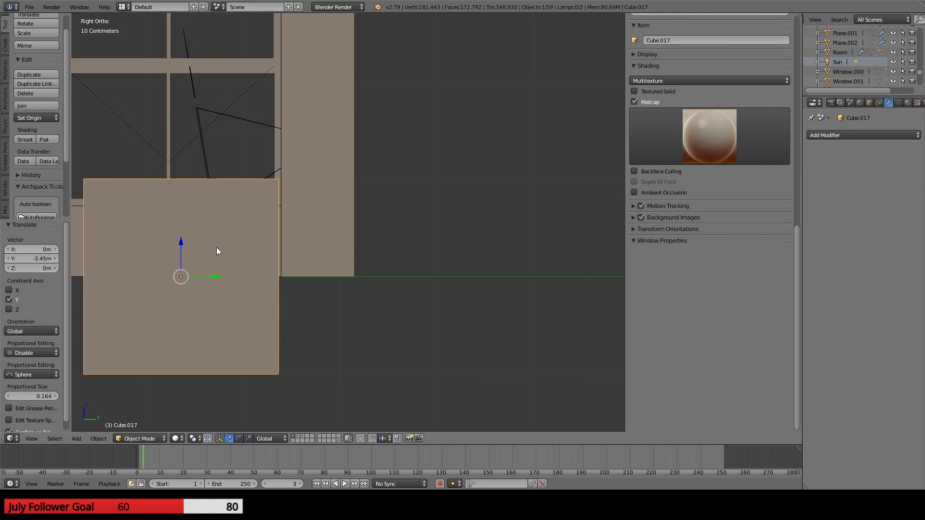
mouse_move(216, 249)
shift+middle_down()
mouse_move(328, 261)
mouse_move(371, 285)
shift+middle_up()
mouse_move(369, 335)
mouse_down()
mouse_move(340, 345)
mouse_move(361, 343)
mouse_up()
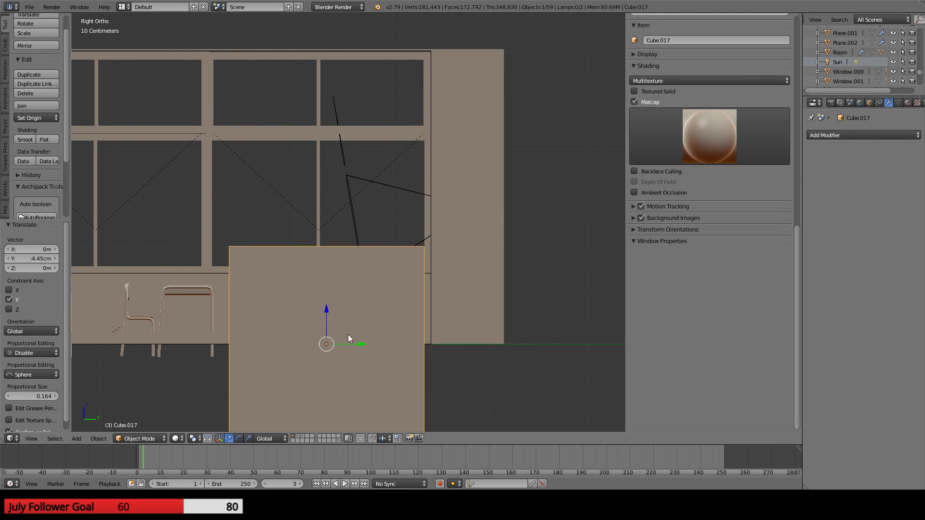
- Raise the cube 1 m along the Z axis and open its mesh for editing in wireframe camera view
drag(326, 308, 318, 204)
key(KP_0)
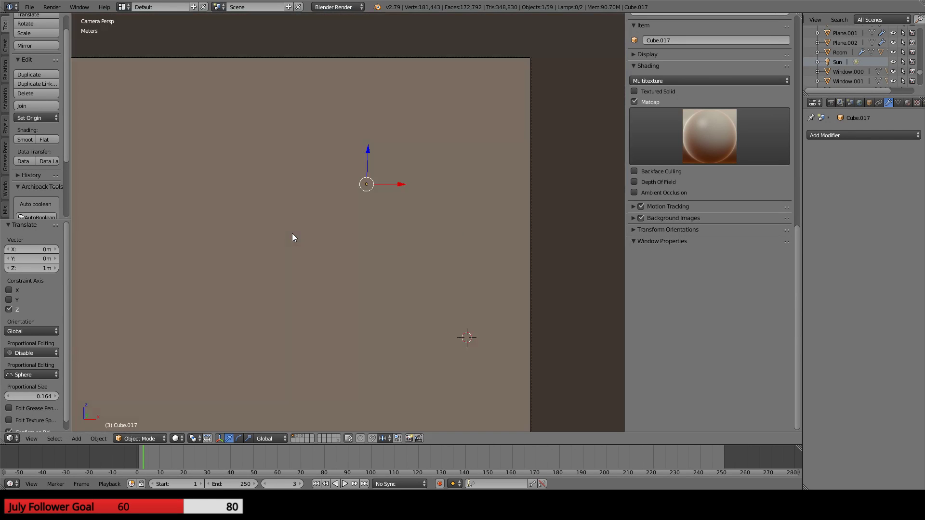
key(z)
scroll(292, 233, up, 3)
scroll(292, 234, down, 2)
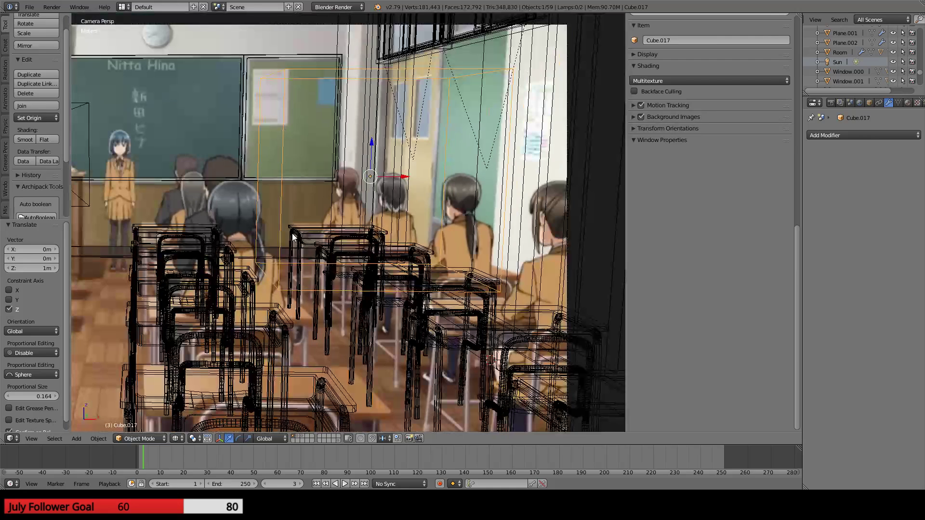
key(Tab)
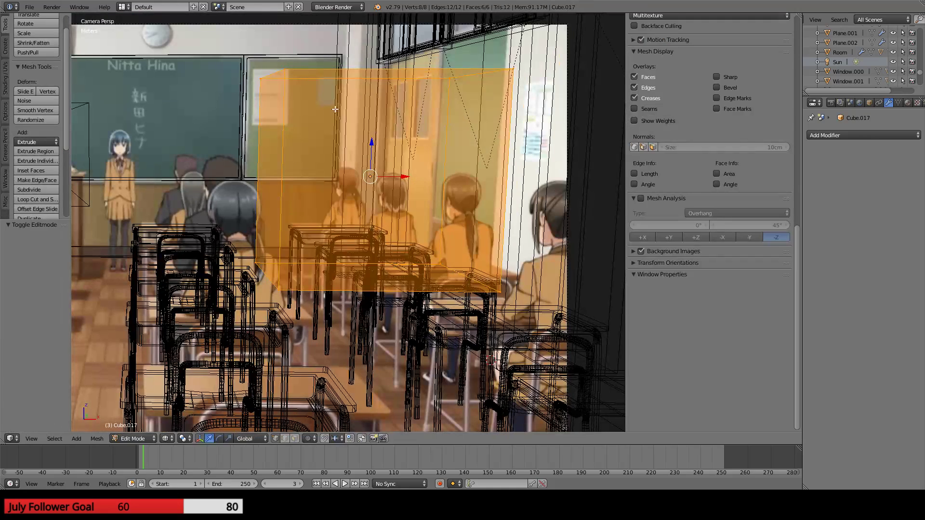
- In face select mode, move the cube's left face 1.37 m and its opposite face -57.1 cm along the X axis
right_click(289, 77)
key(ctrl+Tab)
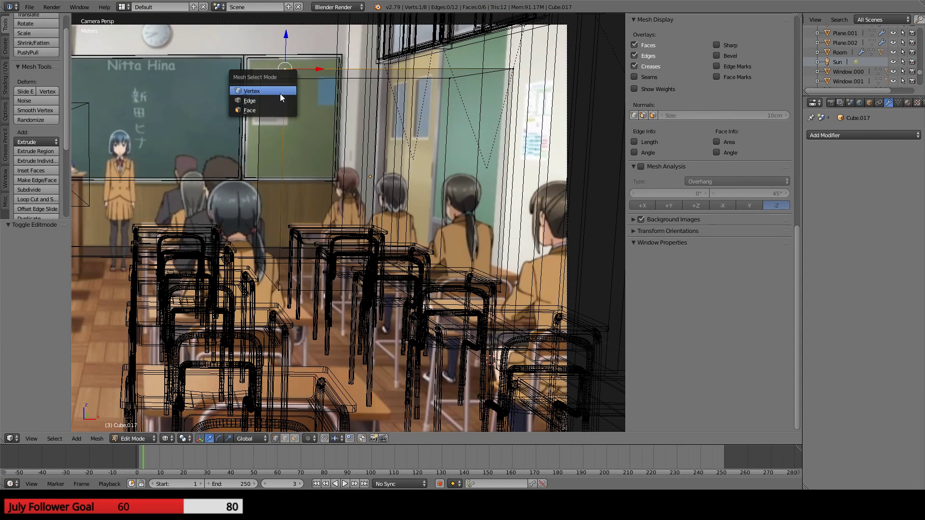
click(249, 109)
right_click(299, 174)
drag(300, 174, 453, 177)
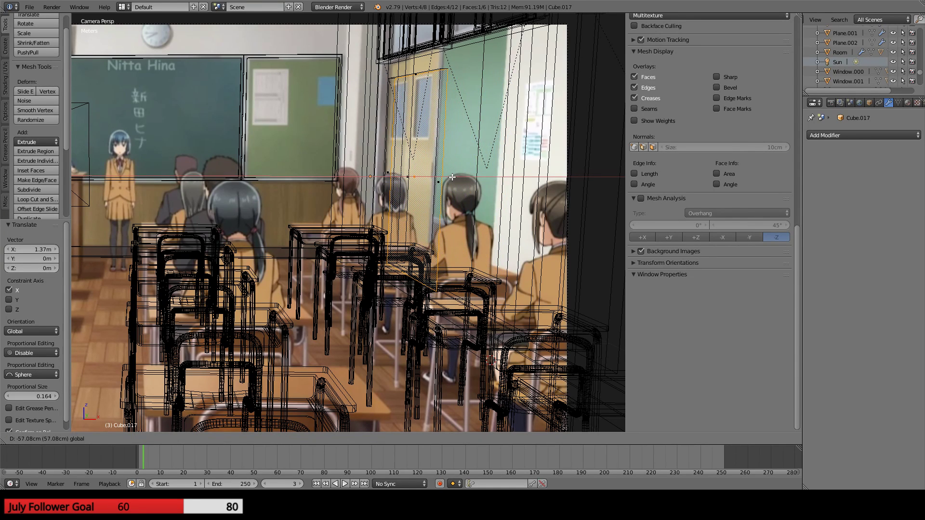
- Raise the block's top face 16.8 cm along Z and move its rear face 1.25 m along Y toward the front wall
right_click(416, 75)
drag(416, 41, 412, 34)
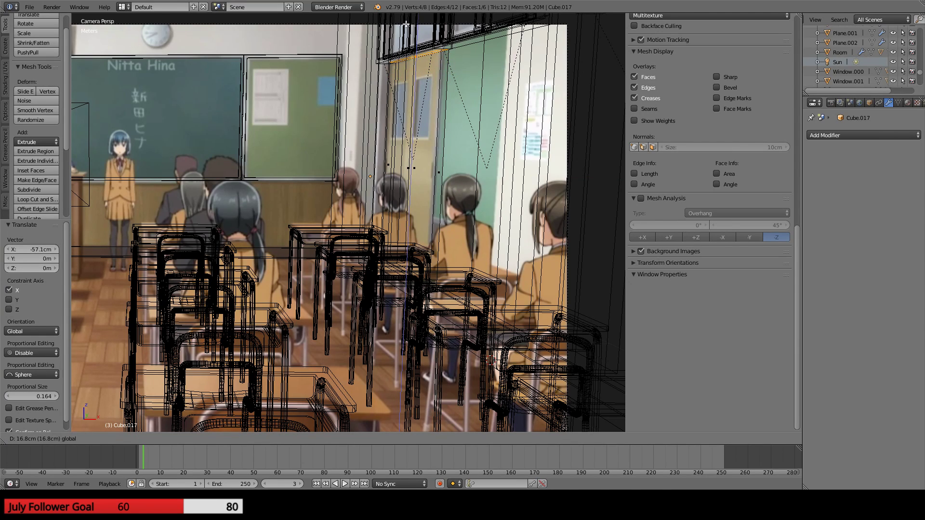
drag(407, 24, 407, 24)
right_click(439, 156)
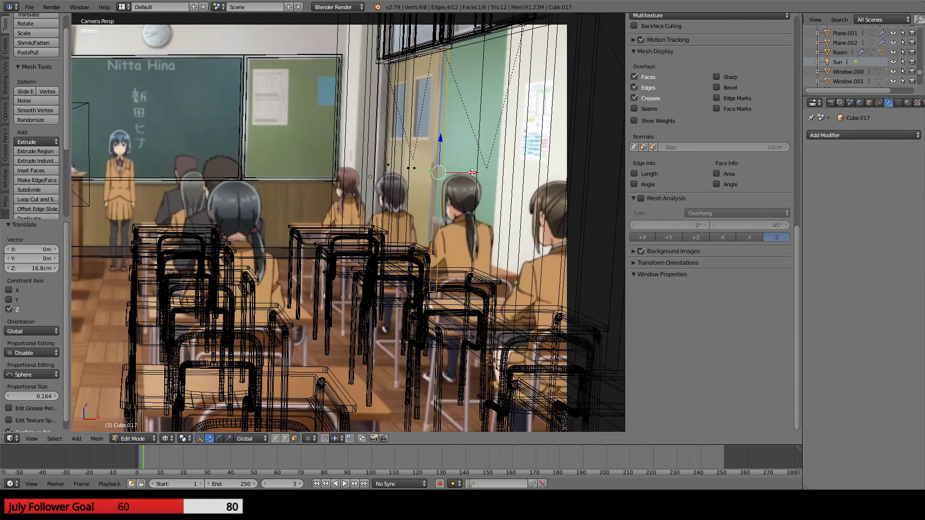
key(g)
key(y)
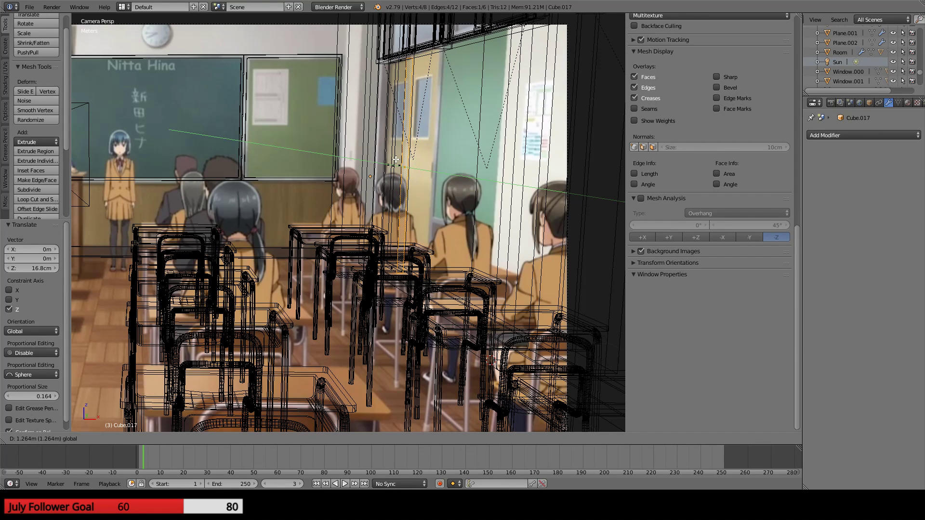
click(395, 160)
- Examine how the door panel sits in the right wall opening, using right orthographic wireframe and solid views
key(KP_3)
scroll(396, 160, down, 4)
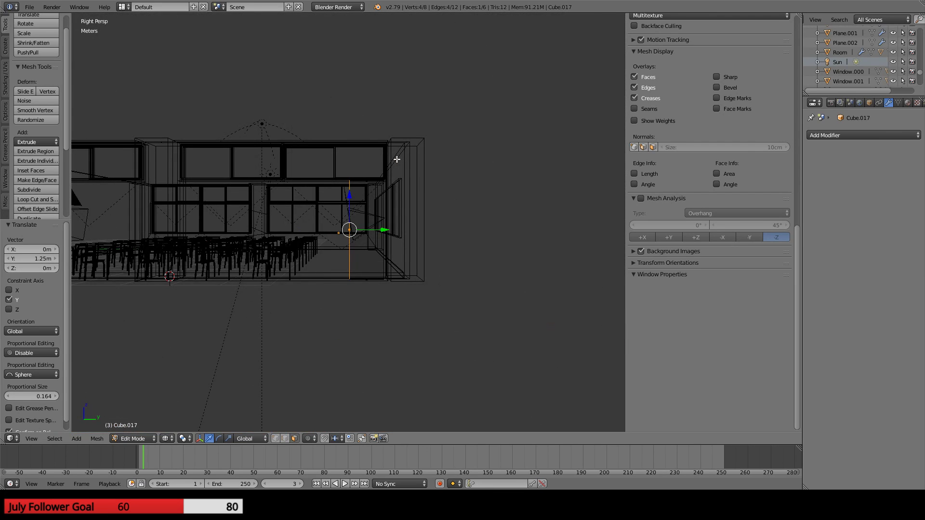
key(KP_5)
scroll(339, 199, up, 4)
scroll(339, 199, down, 3)
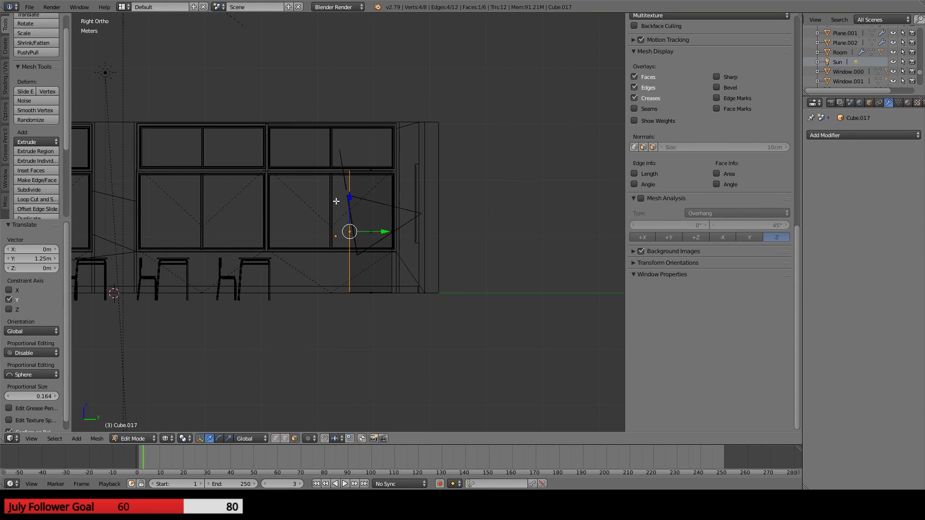
scroll(336, 210, up, 3)
key(z)
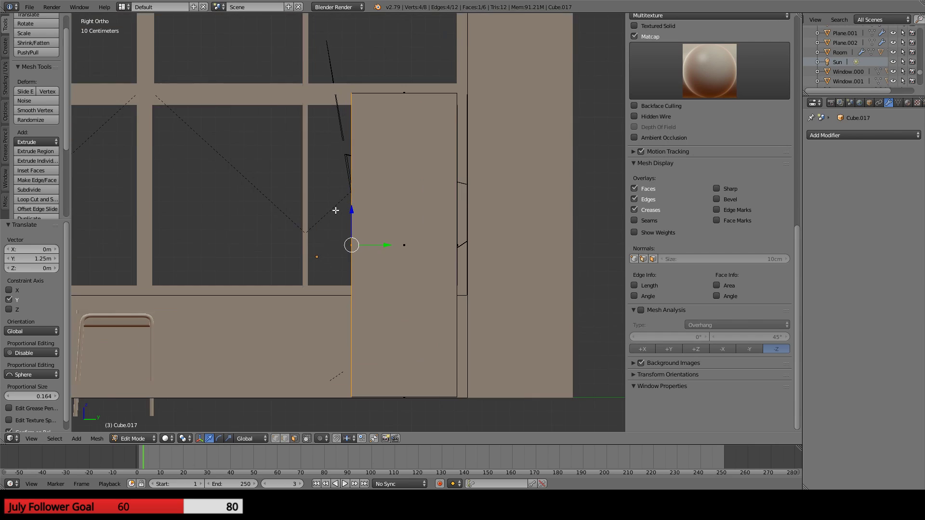
middle_drag(315, 205, 339, 213)
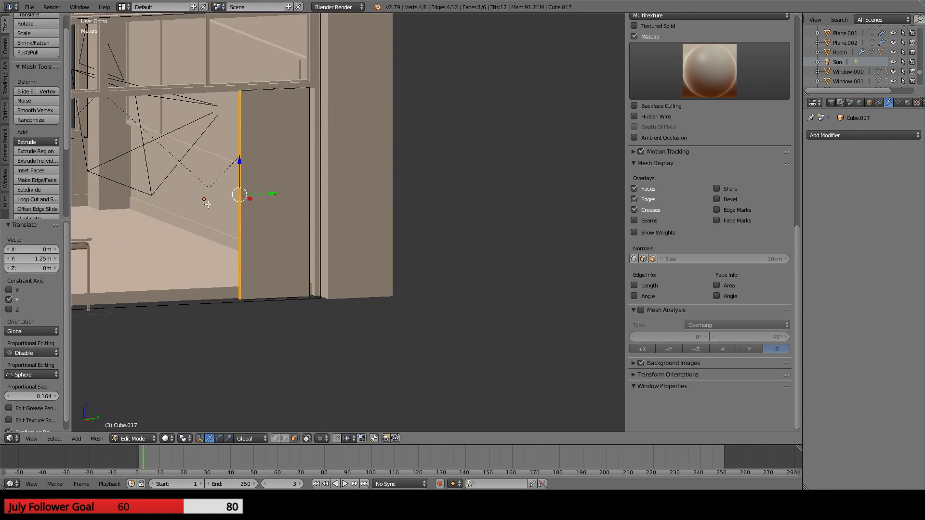
shift+middle_drag(206, 204, 322, 224)
- Leave mesh editing, duplicate the door panel and move the copy -1.45 m along the Y axis
key(Tab)
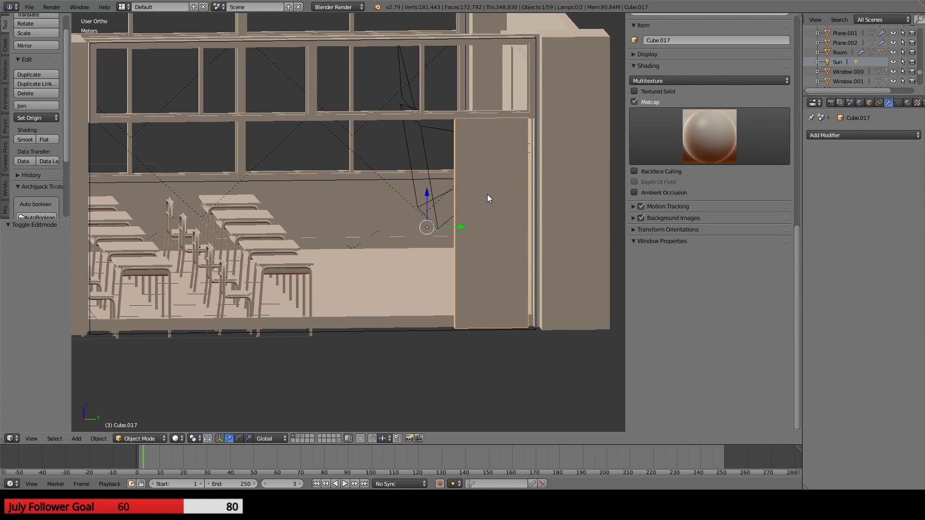
key(shift+d)
right_click(485, 194)
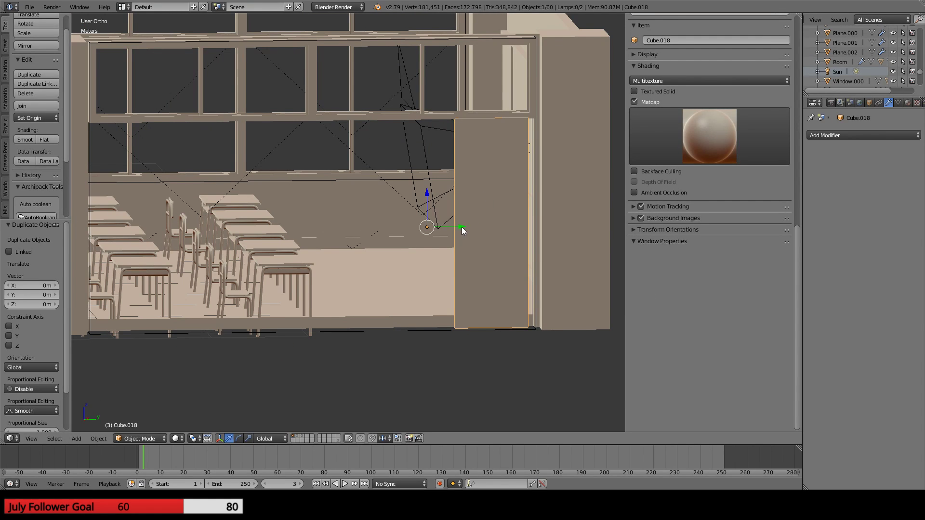
drag(461, 229, 322, 232)
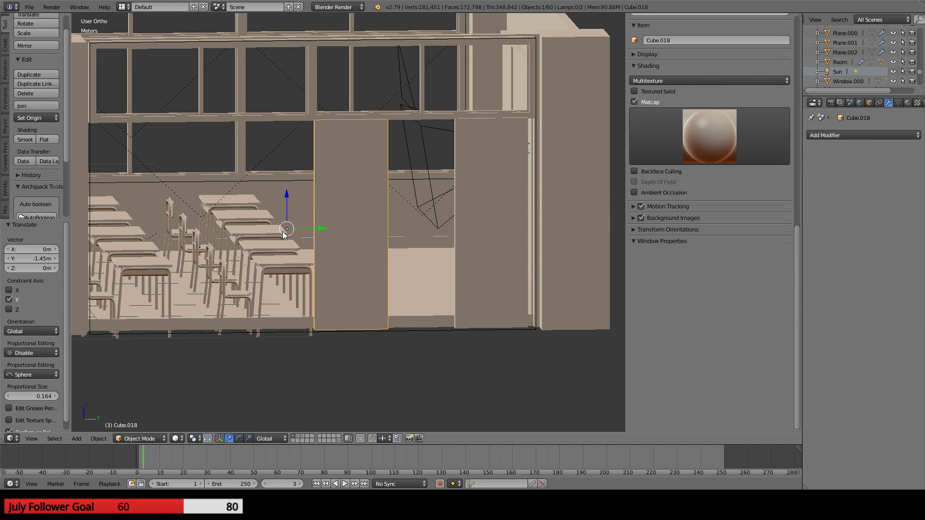
- Compare both door panels with the sliding doors of the reference image in wireframe camera view, selecting each panel in turn
key(KP_0)
key(z)
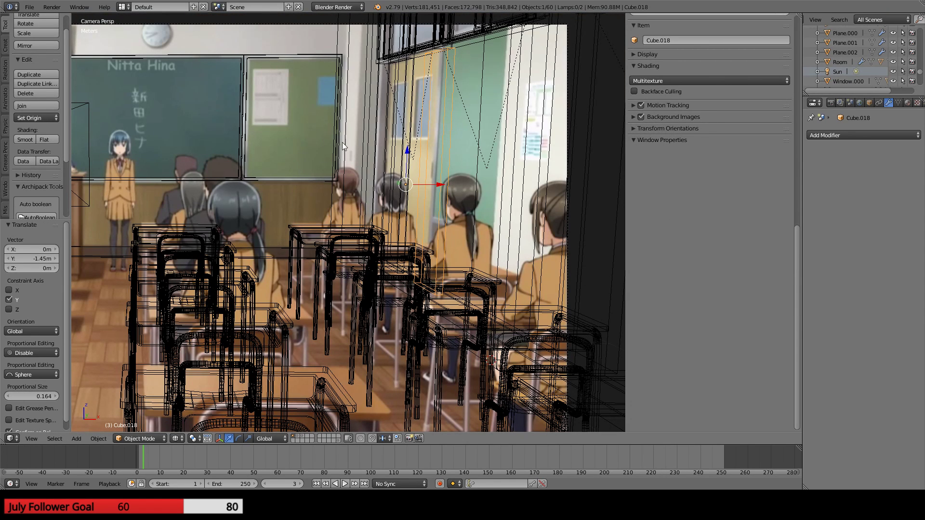
right_click(509, 100)
right_click(442, 105)
right_click(415, 116)
right_click(410, 118)
right_click(420, 116)
right_click(404, 115)
right_click(423, 120)
right_click(428, 121)
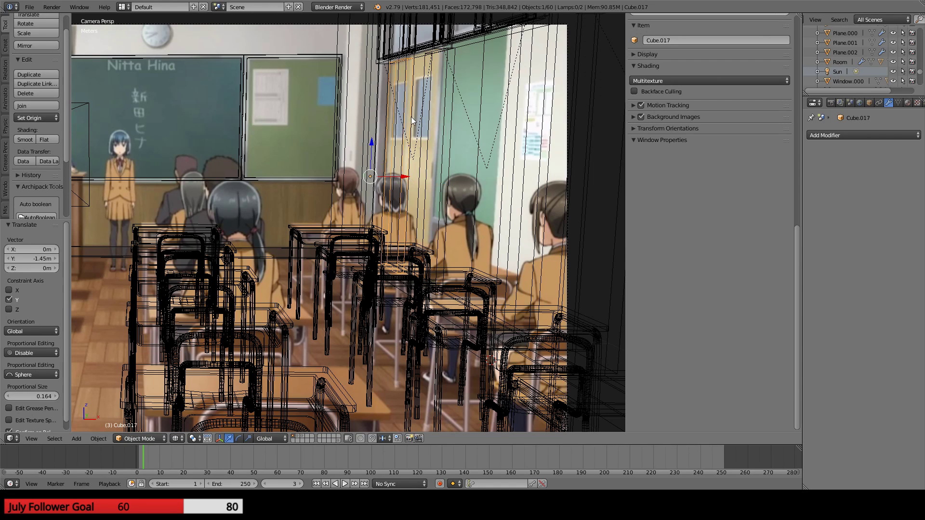
right_click(430, 122)
right_click(412, 122)
right_click(425, 120)
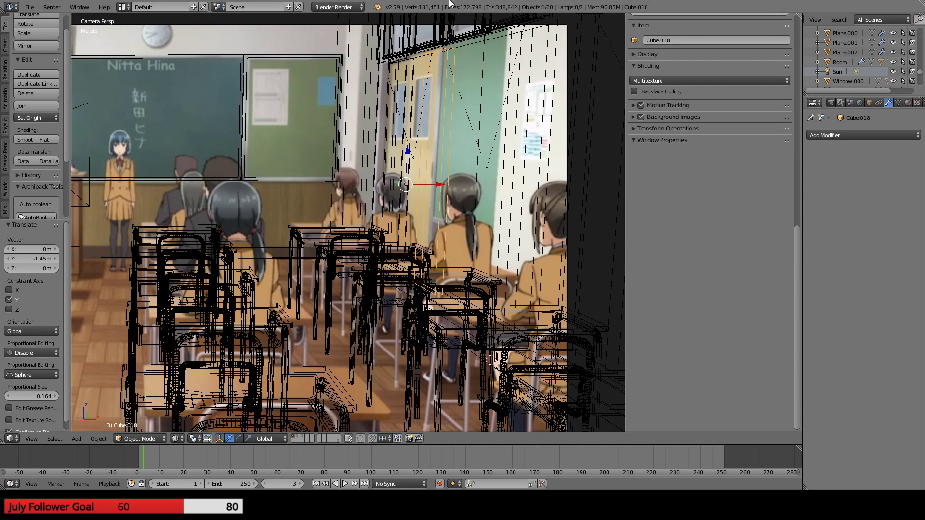
- In right orthographic view, check the rear door panel's width against the windows and delete this duplicate
middle_drag(455, 170, 357, 176)
scroll(357, 176, up, 6)
key(KP_1)
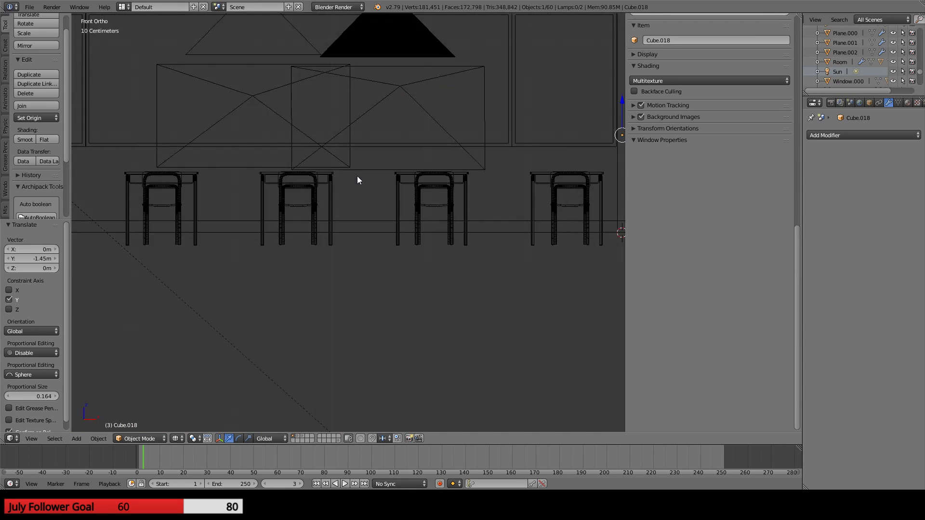
key(KP_3)
scroll(357, 177, down, 2)
scroll(371, 179, up, 5)
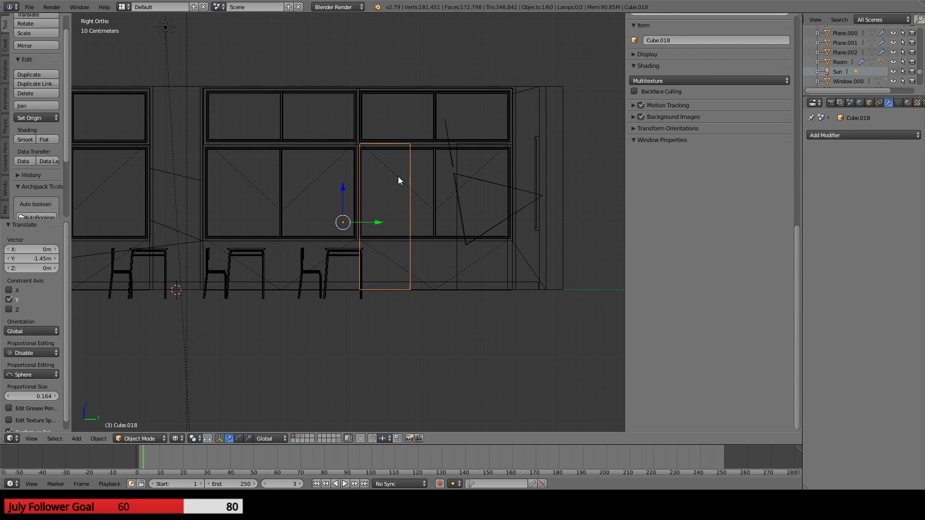
scroll(315, 287, down, 2)
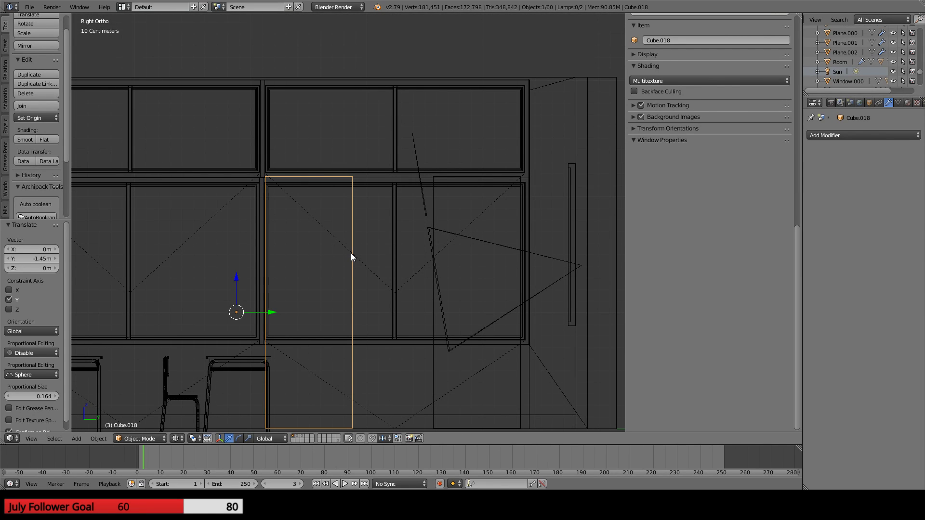
key(Tab)
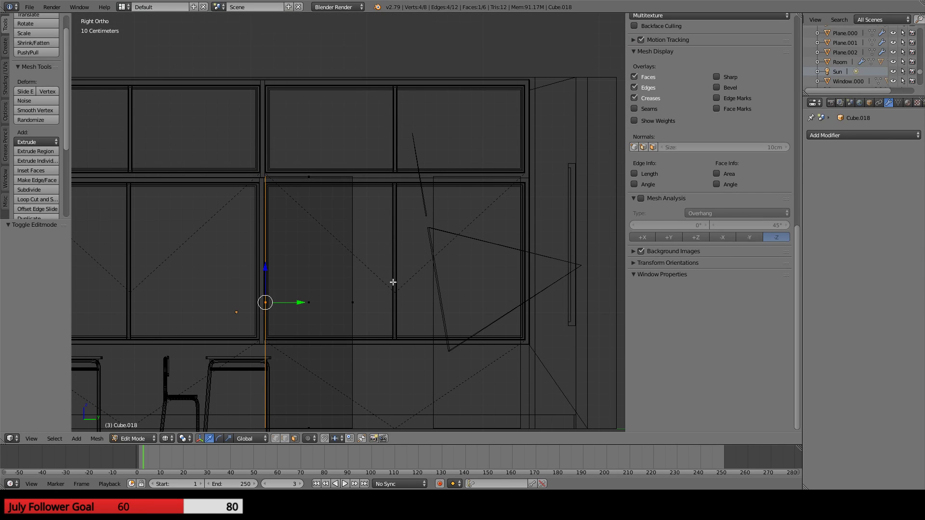
key(Tab)
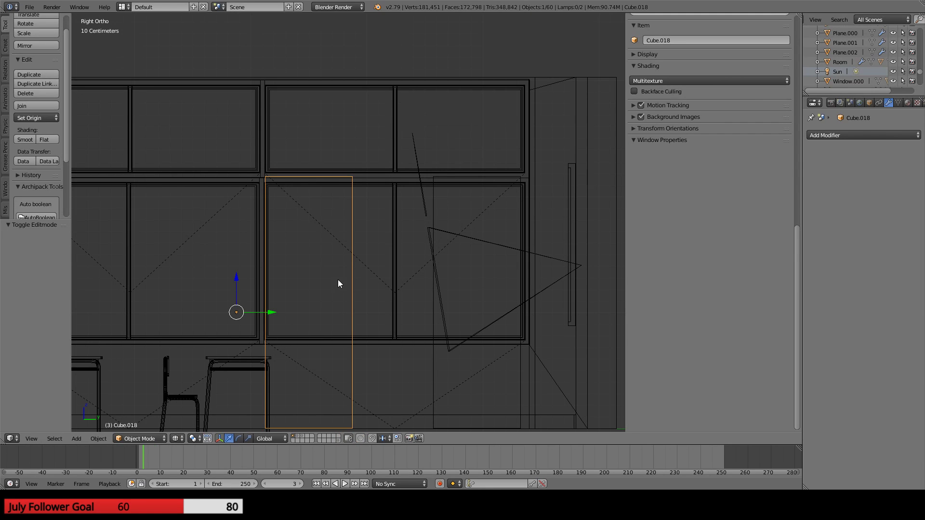
key(x)
click(338, 281)
- Make a linked duplicate of the remaining door panel and move it along the Y axis toward the back of the classroom
right_click(439, 205)
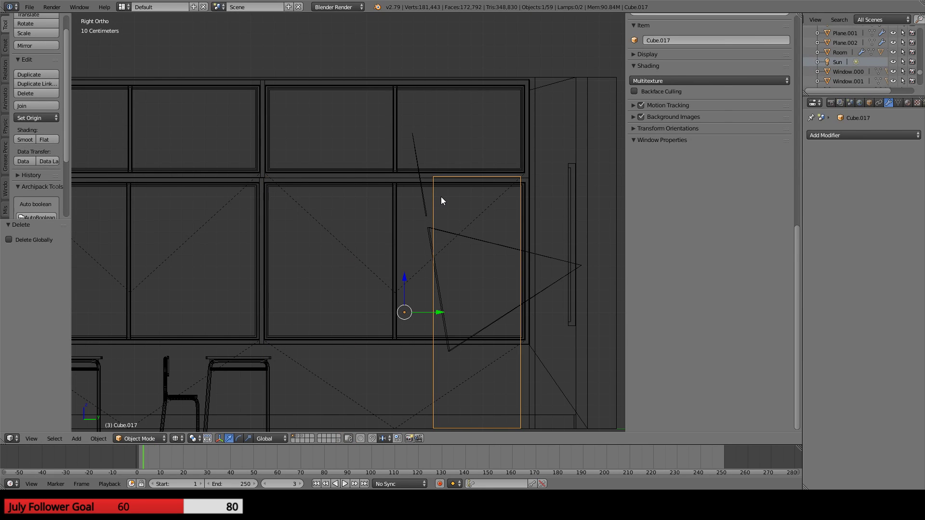
key(alt+d)
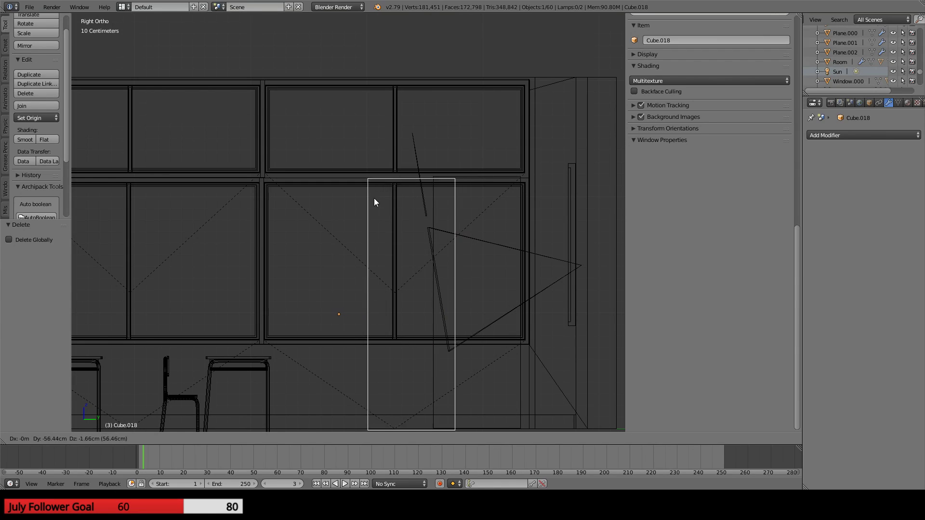
key(Escape)
drag(438, 314, 293, 316)
- Widen the shared door mesh by moving its rear face backward, and shift the linked copy 7.05 cm along Y
right_click(436, 212)
key(Tab)
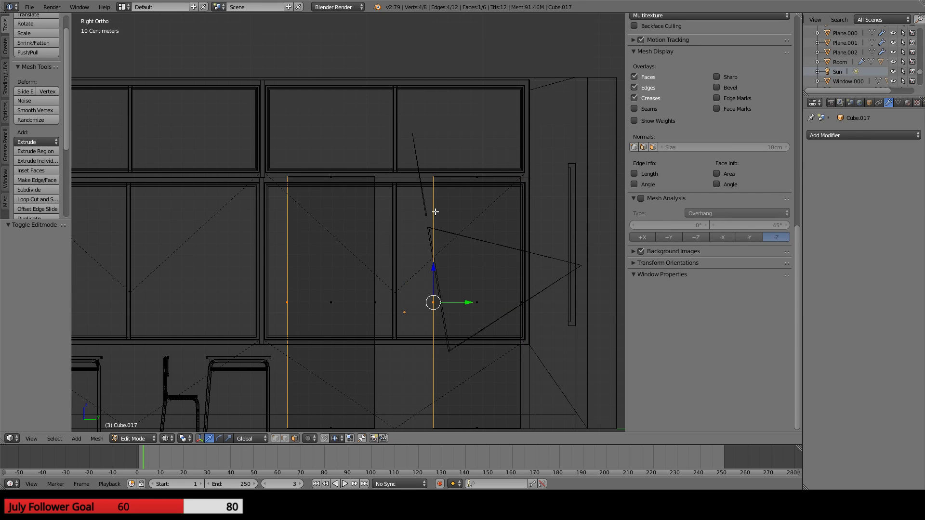
drag(468, 301, 442, 302)
key(Tab)
right_click(380, 269)
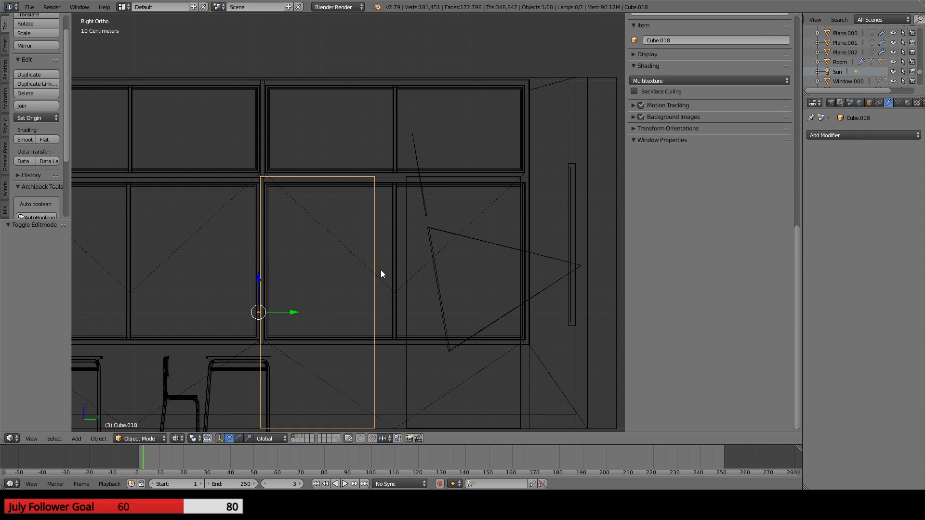
drag(286, 313, 297, 313)
- Widen the shared door mesh slightly more at its rear face, and shift the linked copy 5.81 cm along Y
right_click(406, 261)
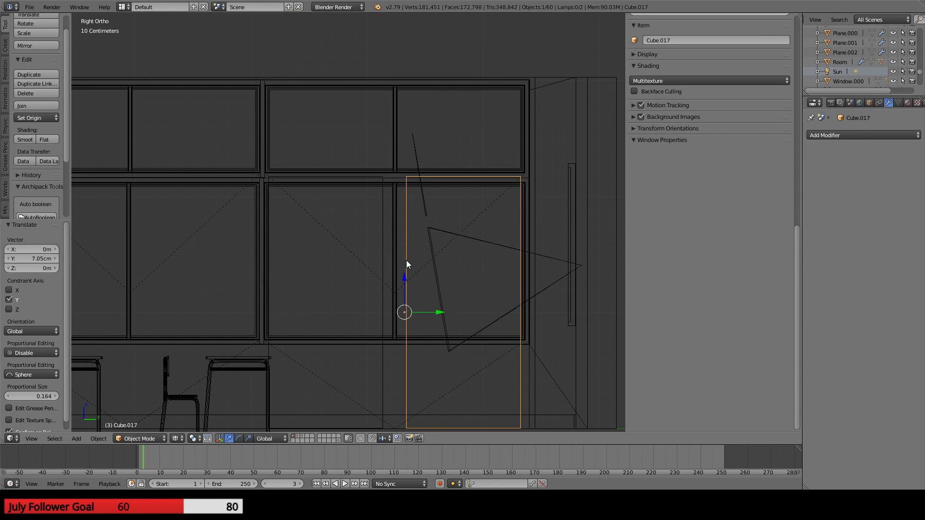
key(Tab)
drag(439, 302, 432, 303)
key(Tab)
right_click(380, 273)
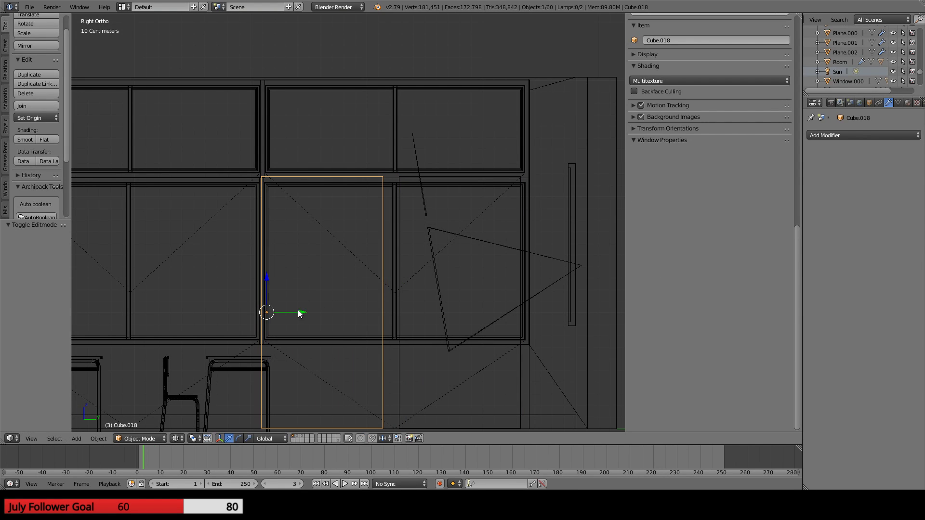
drag(301, 312, 308, 312)
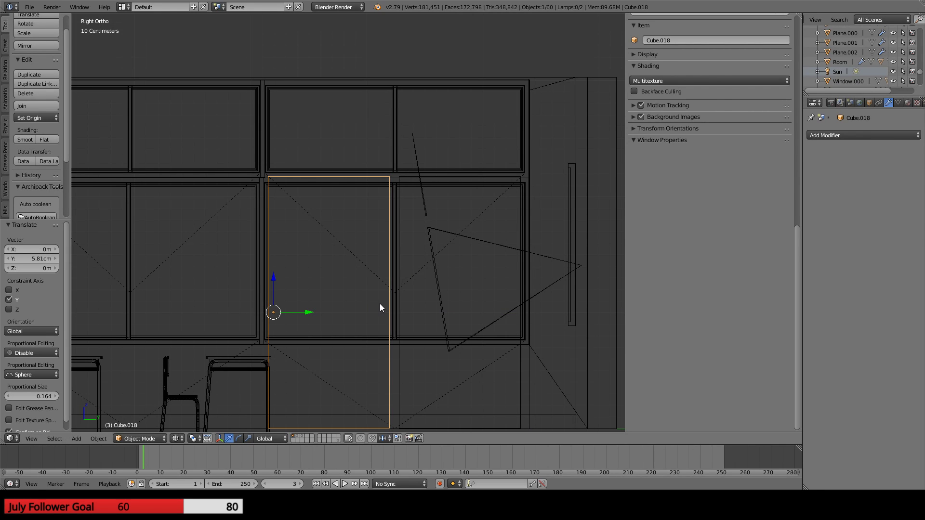
- Fine-tune the door mesh's rear face and nudge the linked copy along Y to meet the front panel
key(Tab)
mouse_move(303, 303)
mouse_down()
mouse_move(312, 314)
mouse_move(295, 309)
mouse_move(311, 314)
mouse_up()
key(Tab)
key(Tab)
key(Tab)
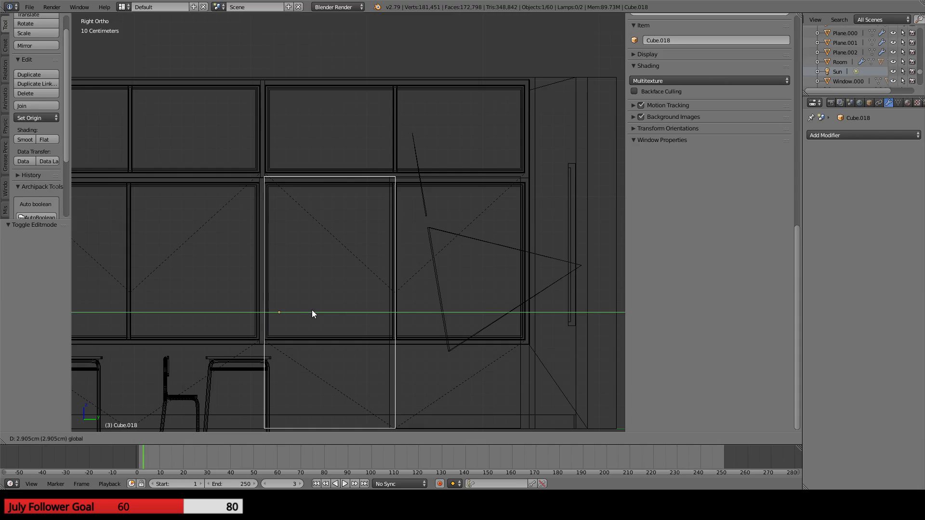
key(Tab)
key(Tab)
- Offset the linked door panel -6.02 cm along the X axis so the two panels sit on separate planes
middle_drag(252, 310, 406, 255)
drag(419, 264, 410, 264)
middle_drag(367, 285, 391, 231)
scroll(391, 231, up, 1)
- Examine the two door panels against the reference in wireframe camera view and from inside the classroom in solid perspective view
key(KP_0)
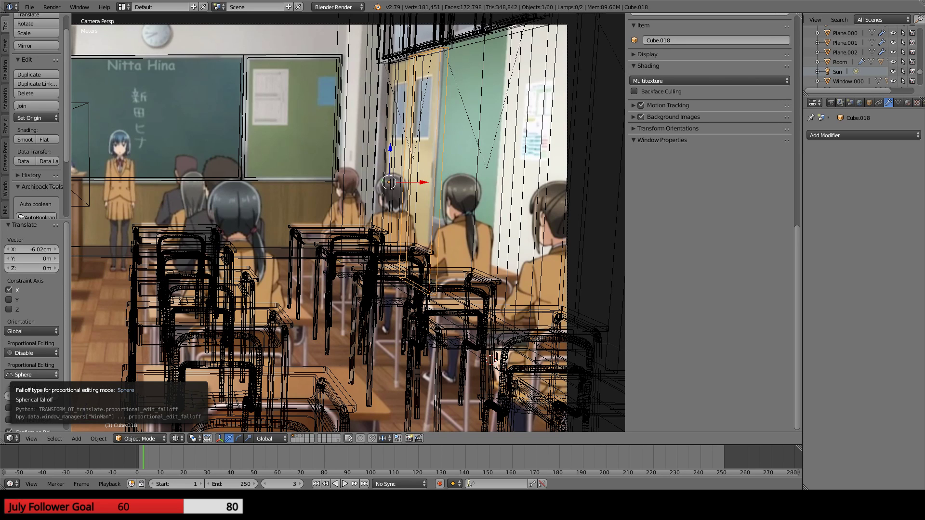
scroll(313, 197, down, 2)
shift+middle_drag(263, 215, 360, 218)
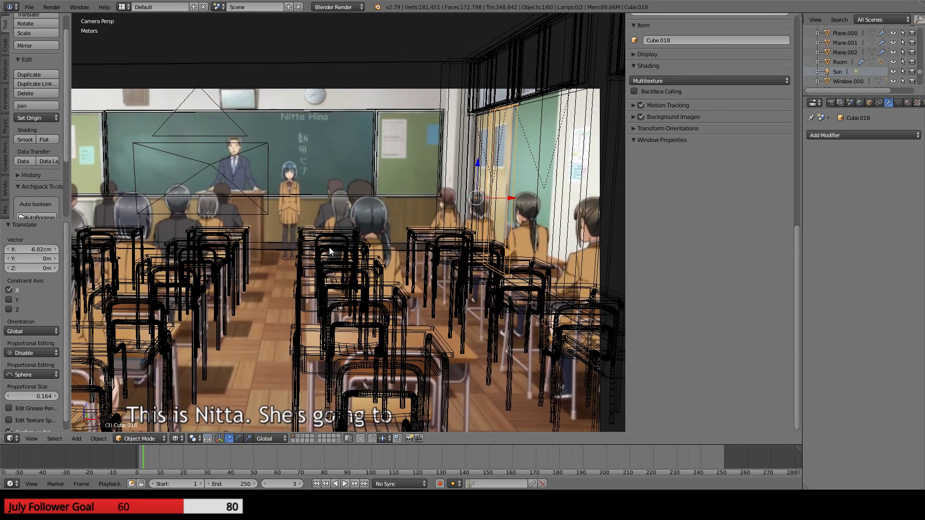
key(KP_0)
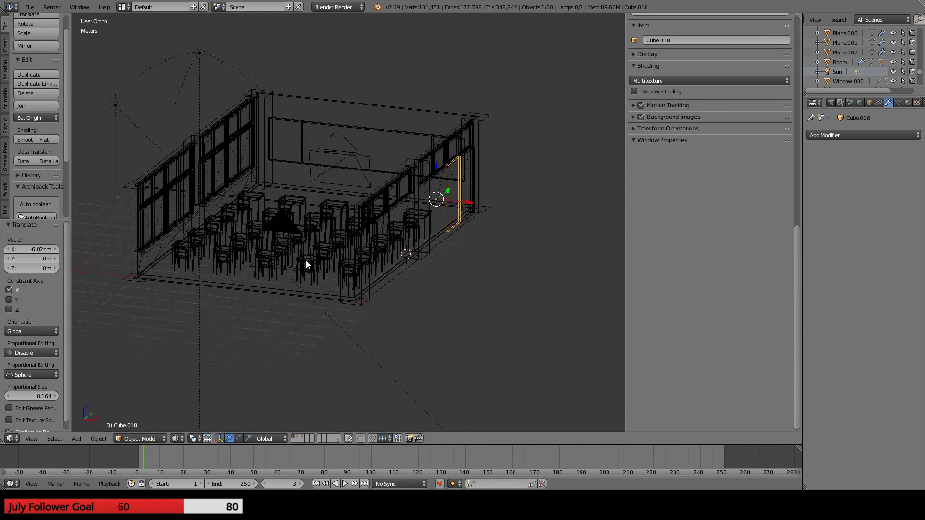
key(z)
scroll(306, 262, up, 4)
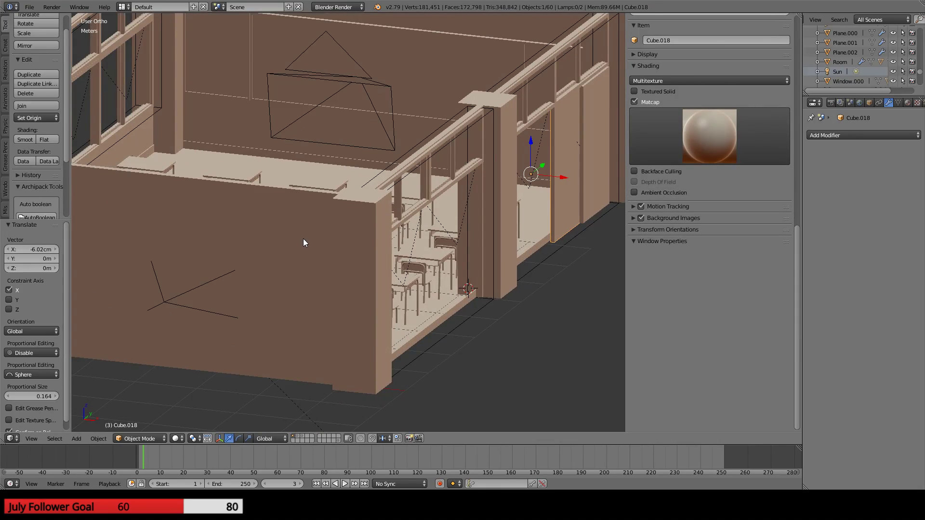
key(KP_5)
middle_drag(302, 239, 357, 299)
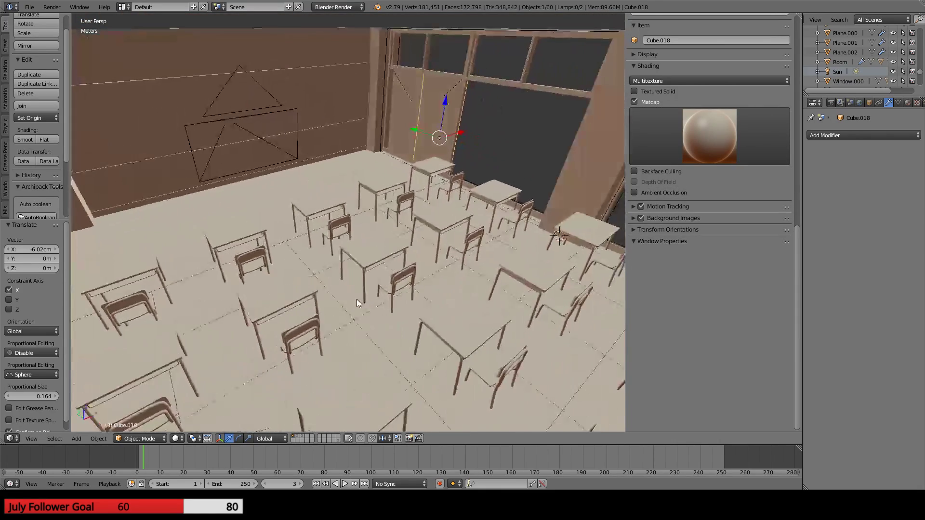
middle_drag(236, 266, 357, 235)
scroll(357, 235, up, 5)
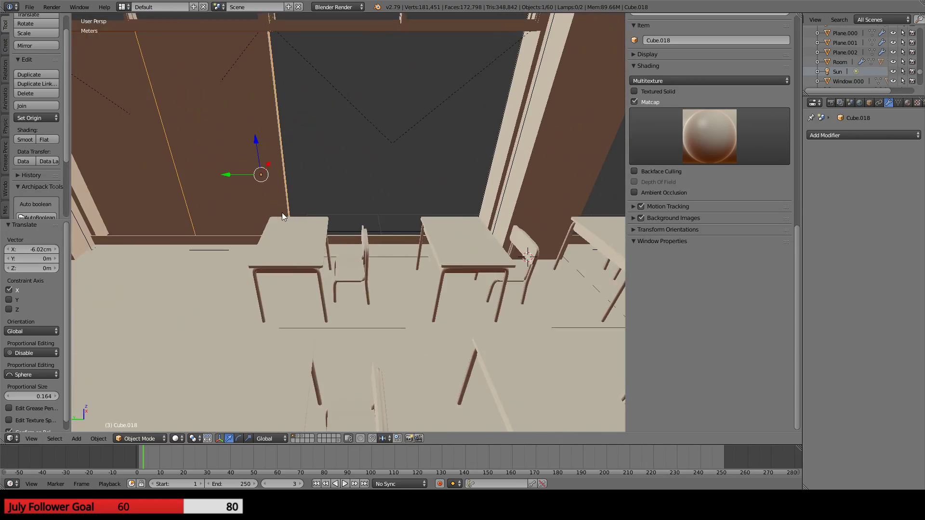
middle_drag(282, 216, 339, 277)
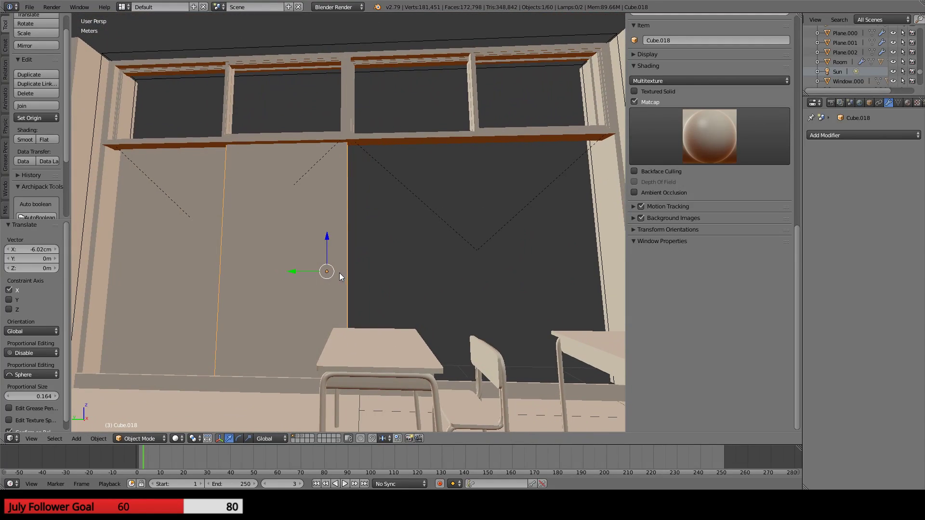
- Examine the door panels and the baseboard running across the right wall's openings from several angles inside and outside the classroom
middle_drag(344, 117, 332, 155)
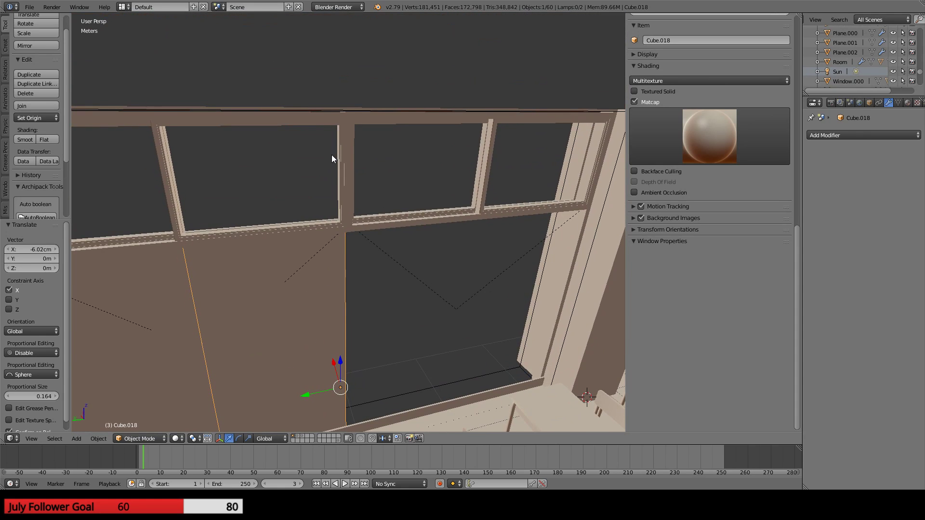
mouse_move(353, 185)
middle_down()
mouse_move(351, 232)
mouse_move(347, 222)
middle_up()
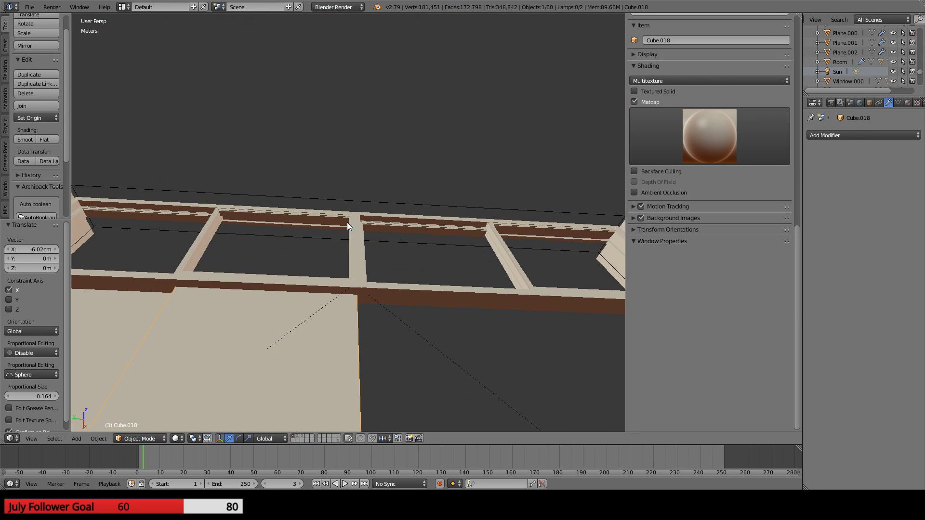
shift+middle_drag(363, 380, 191, 255)
scroll(366, 159, down, 5)
key(Tab)
key(Tab)
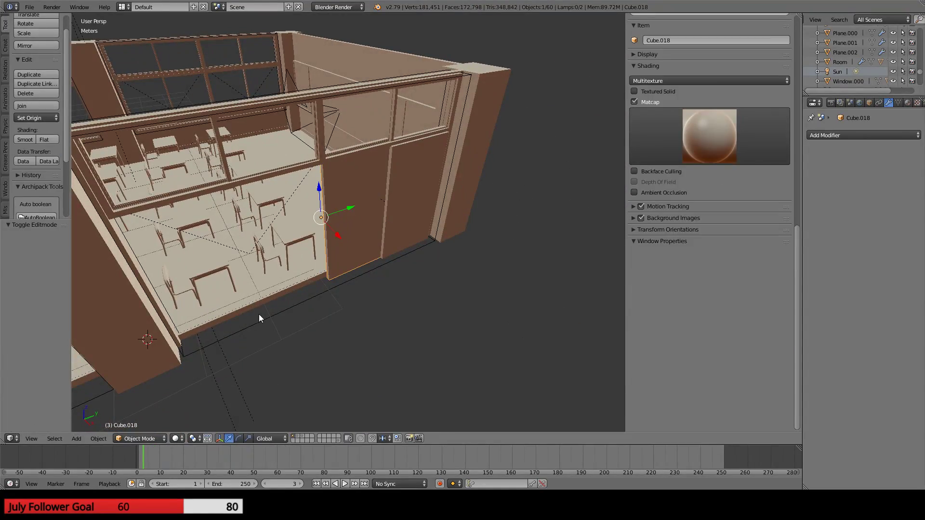
right_click(245, 309)
shift+middle_drag(109, 348, 366, 162)
mouse_move(299, 212)
middle_down()
mouse_move(393, 196)
mouse_move(475, 215)
mouse_move(438, 245)
mouse_move(428, 226)
mouse_move(369, 232)
mouse_move(297, 219)
middle_up()
key(g)
click(445, 215)
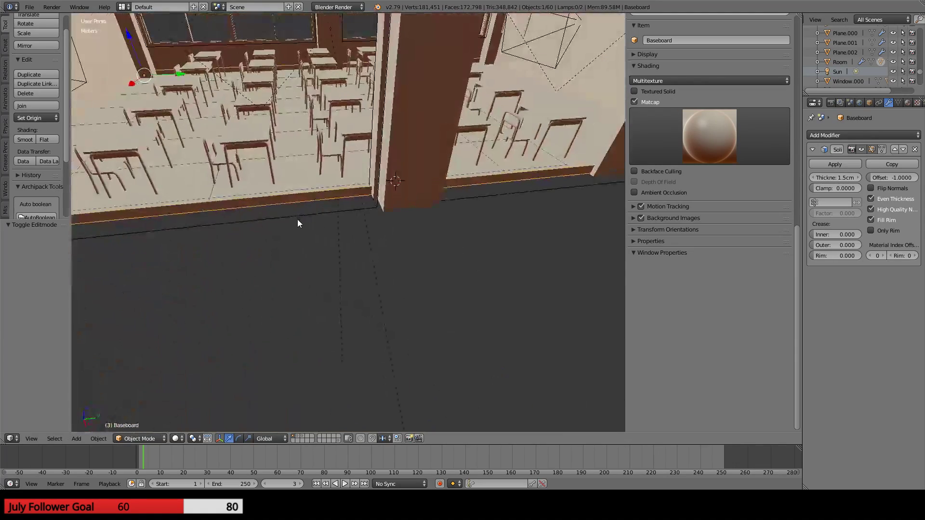
middle_drag(477, 208, 403, 219)
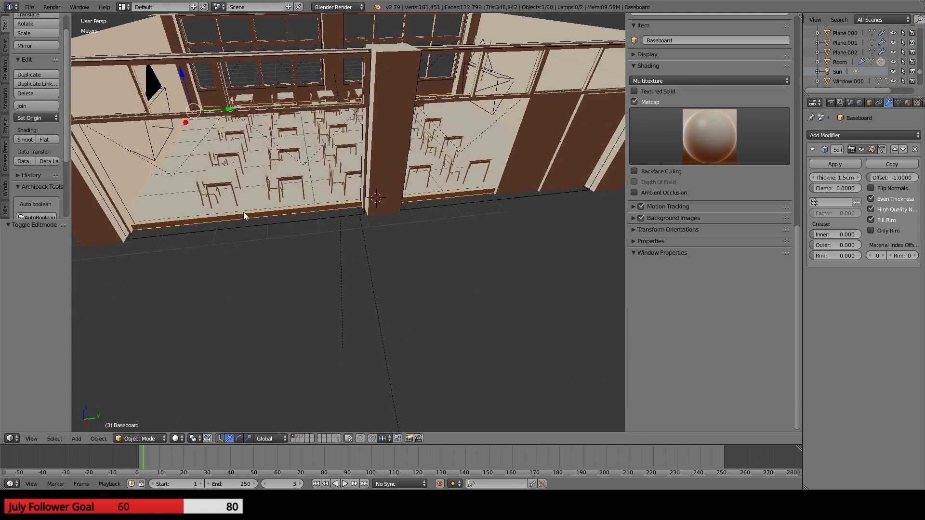
middle_drag(244, 213, 167, 211)
- Select the baseboard and add a Boolean modifier to it after its Solidify modifier
right_click(221, 121)
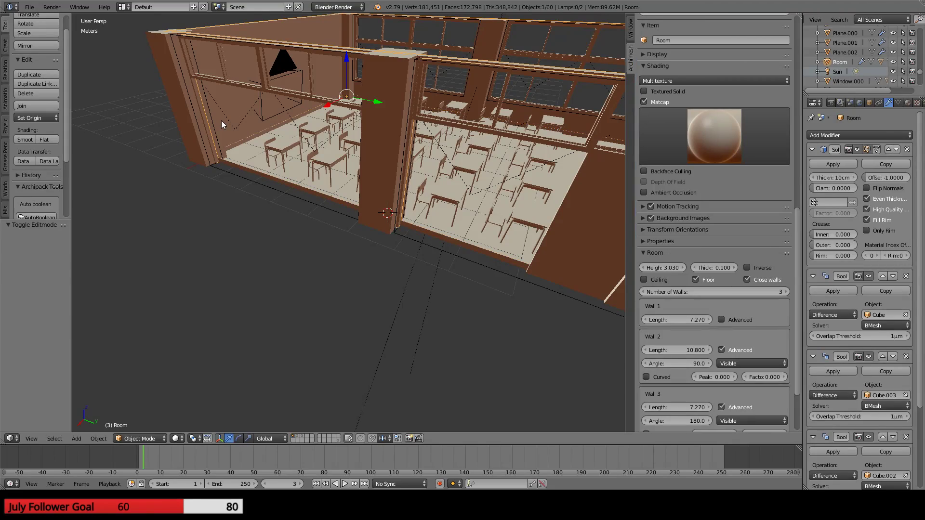
right_click(297, 184)
middle_drag(256, 221, 493, 218)
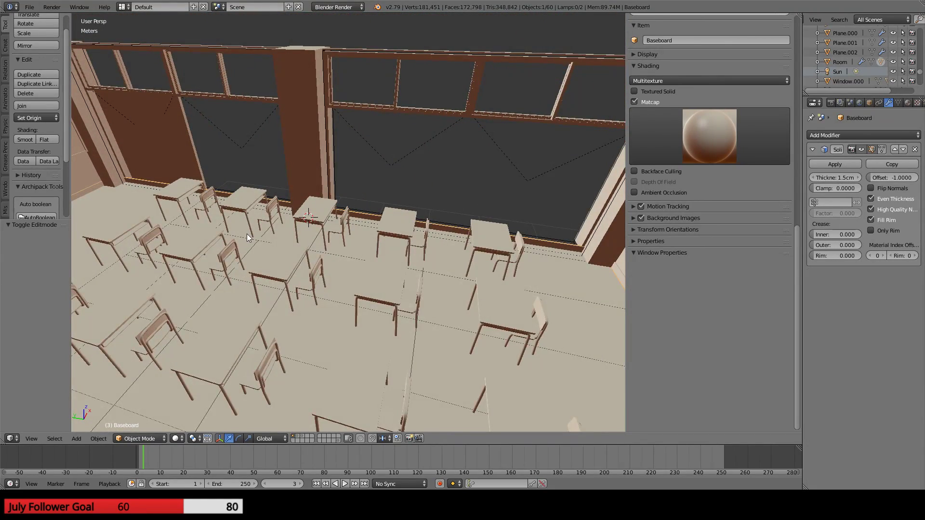
scroll(246, 233, up, 3)
middle_drag(240, 220, 400, 258)
click(833, 135)
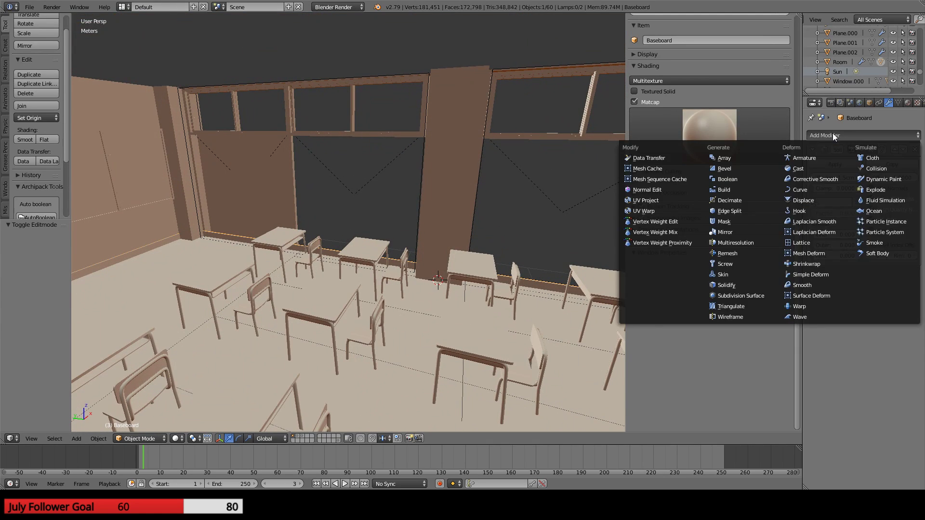
click(727, 179)
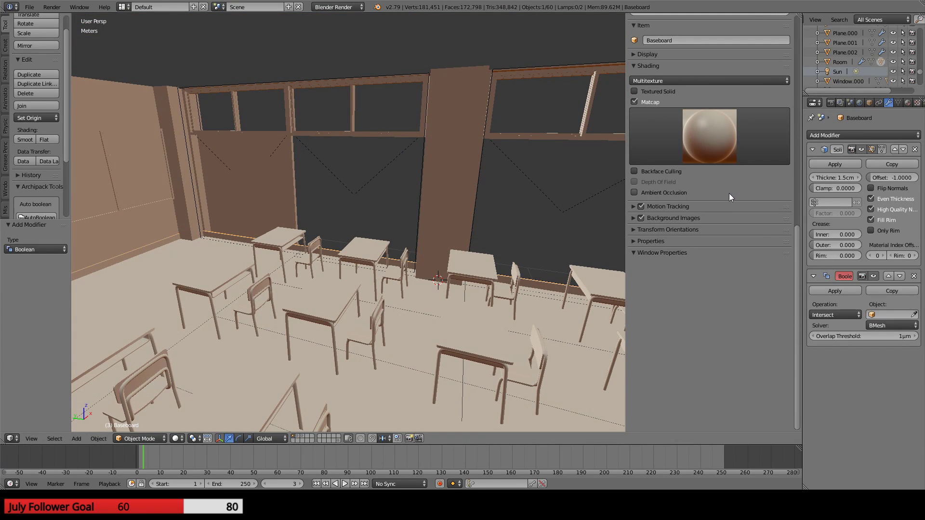
- Set the baseboard's Boolean to Difference with Cube.011 as its object to clear the right wall's front opening
click(914, 314)
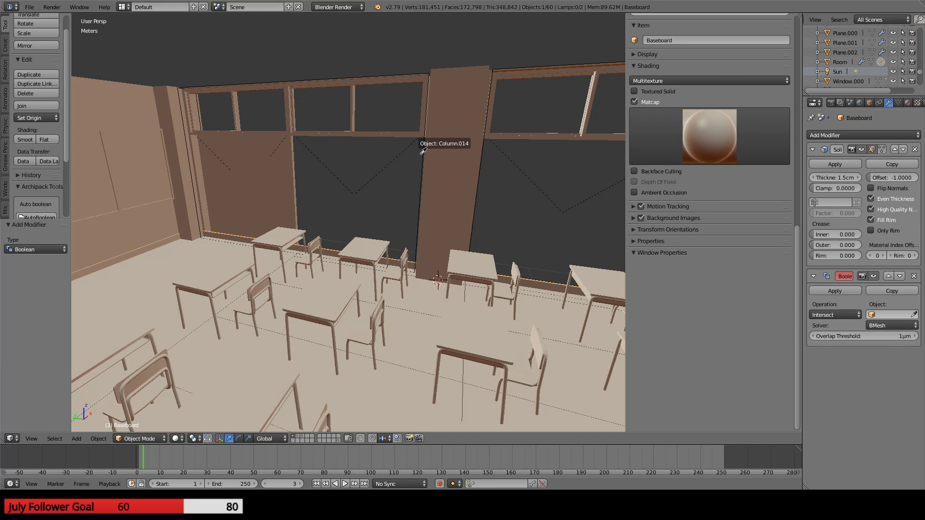
key(Escape)
middle_drag(389, 30, 366, 109)
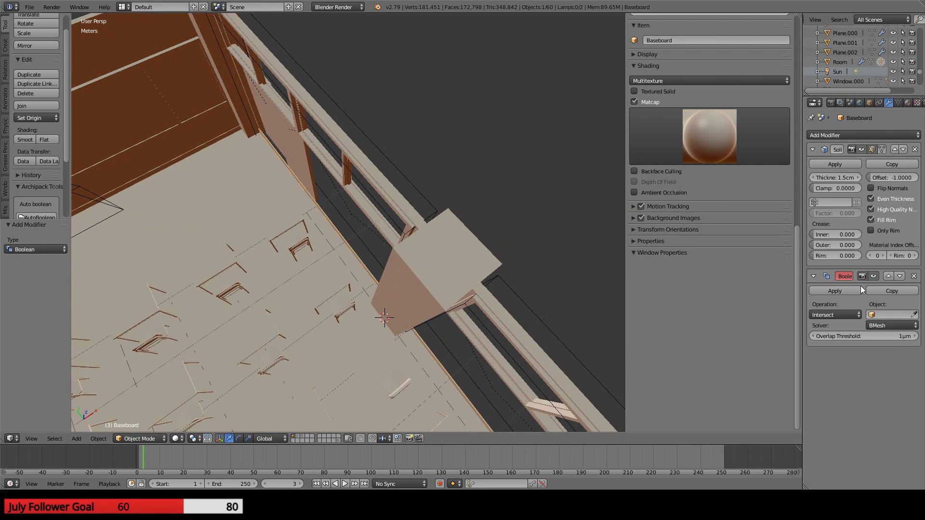
click(417, 188)
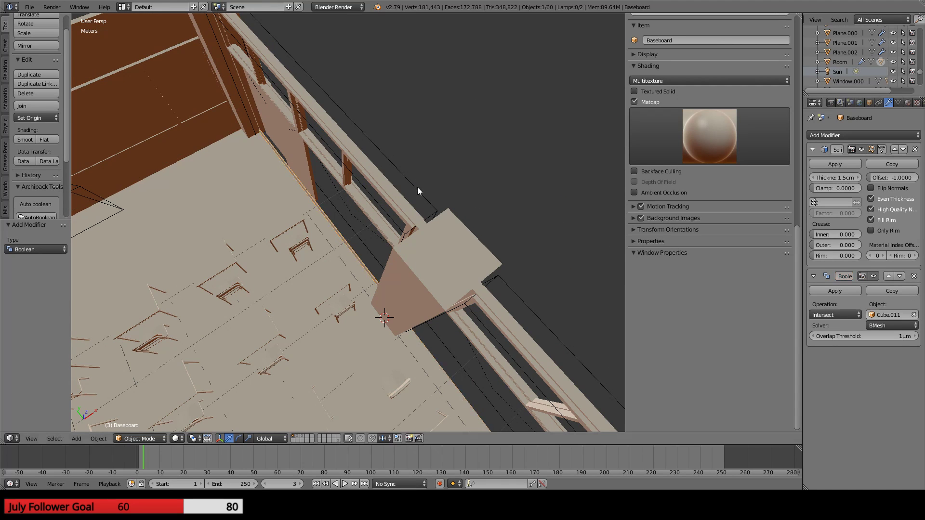
click(855, 317)
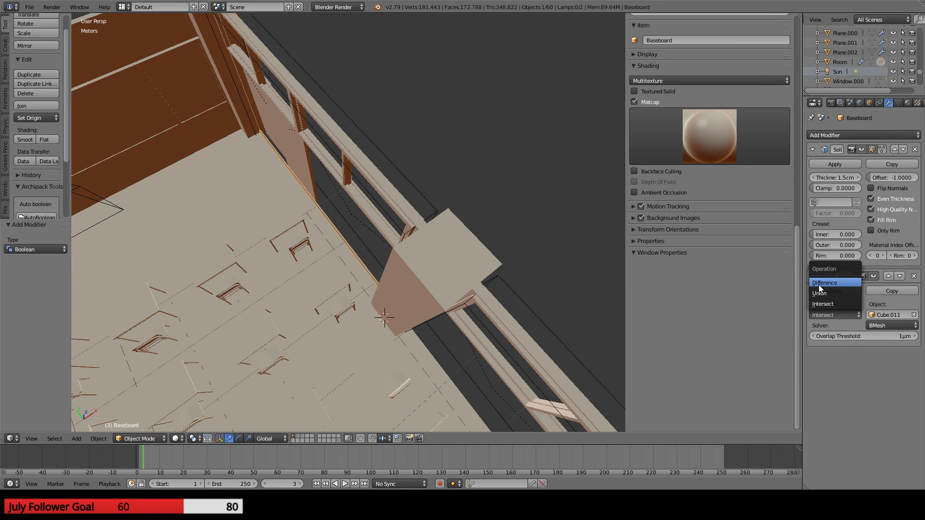
click(819, 284)
- Add a second Boolean modifier to the baseboard, set to Difference with Cube.002, to clear the right wall's rear opening
middle_drag(449, 333, 513, 279)
shift+middle_drag(515, 246, 376, 308)
click(863, 135)
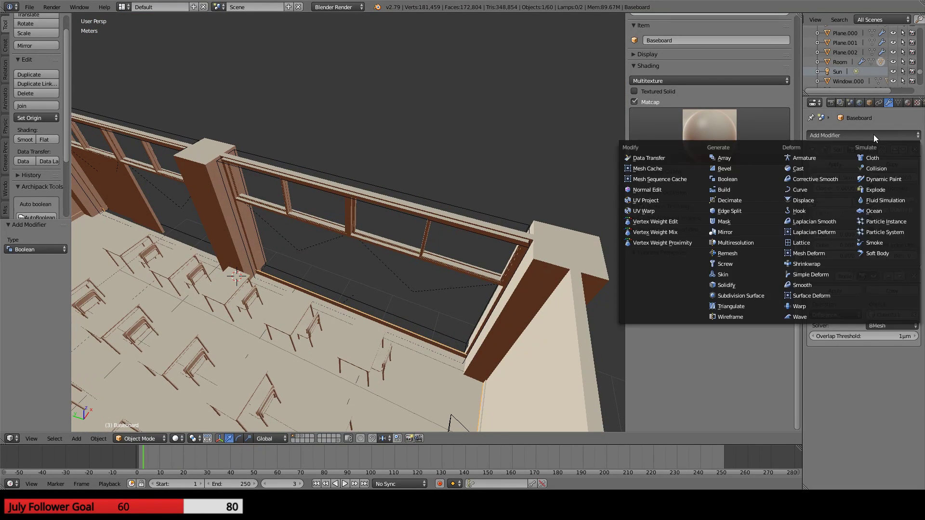
click(727, 180)
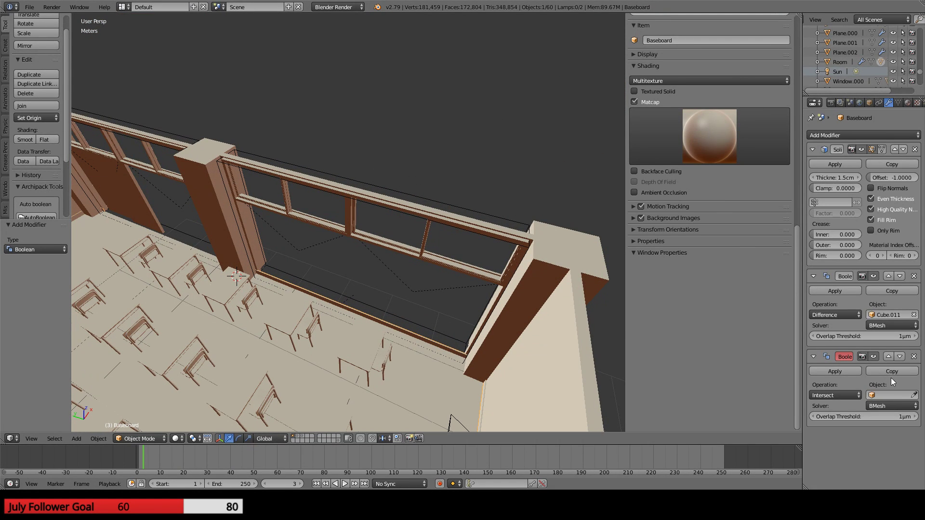
click(914, 395)
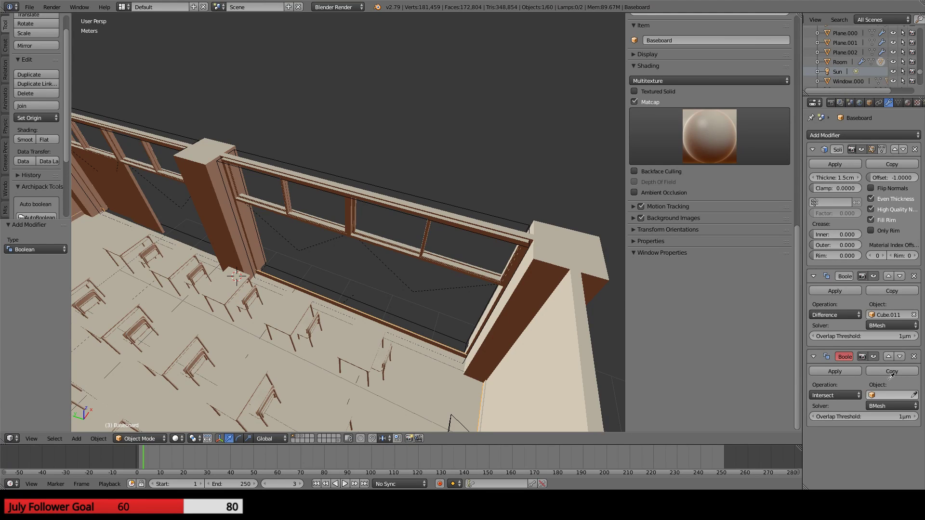
click(502, 209)
click(838, 395)
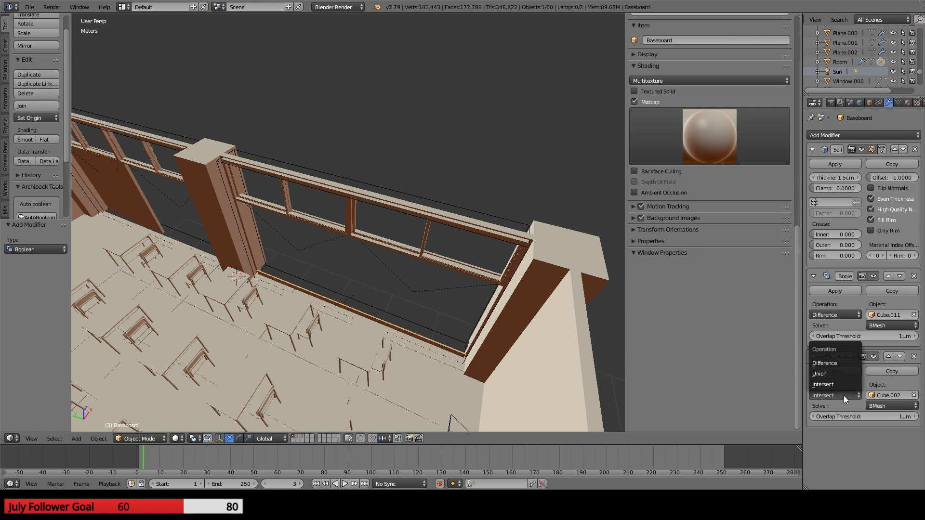
click(825, 364)
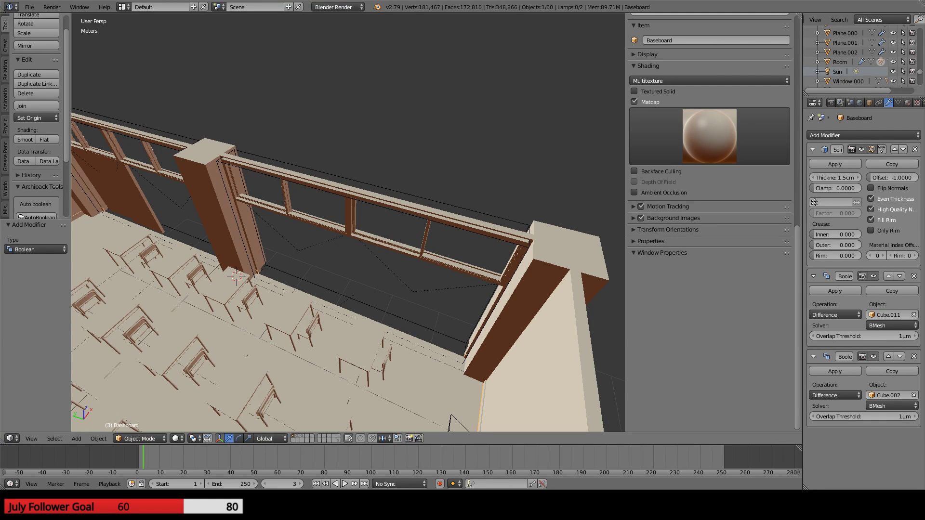
- Select both sliding door panels at the front of the right wall and show the wall from the right side
middle_drag(322, 268, 234, 235)
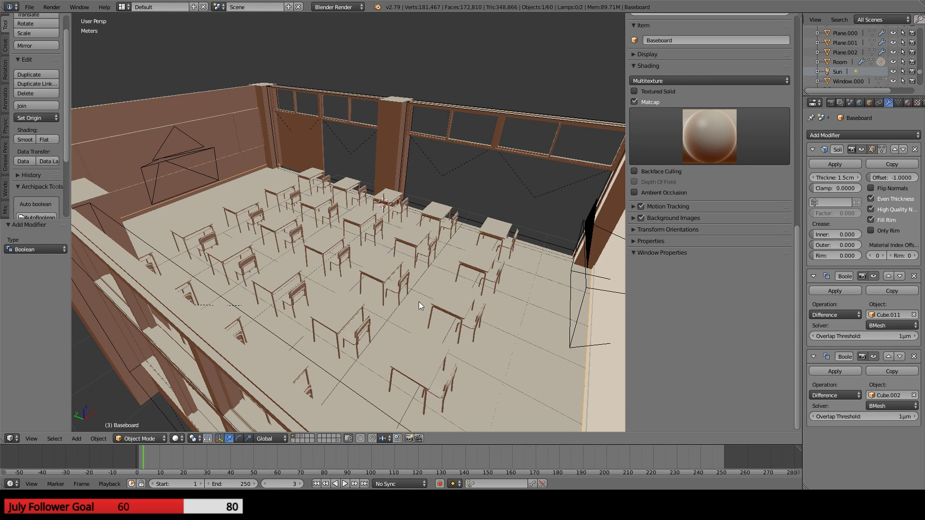
middle_drag(404, 328, 329, 342)
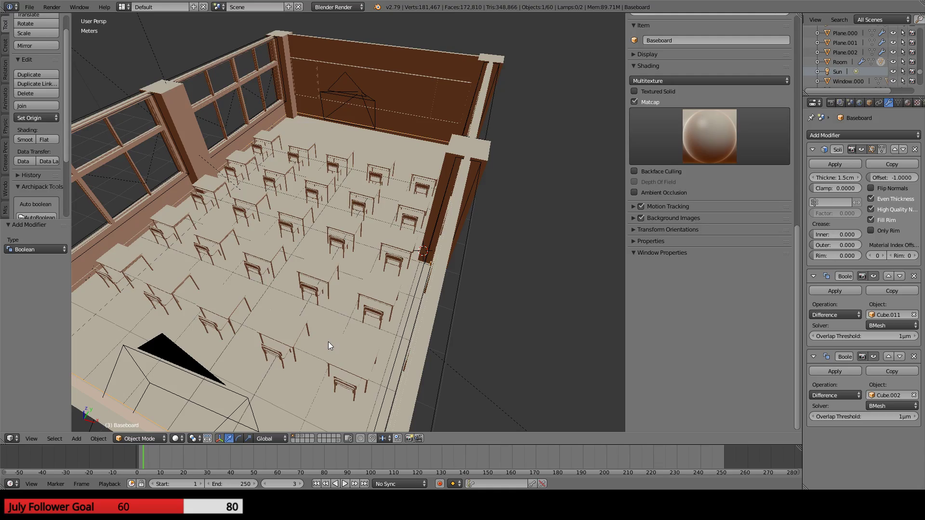
middle_drag(322, 269, 342, 276)
shift+right_click(278, 199)
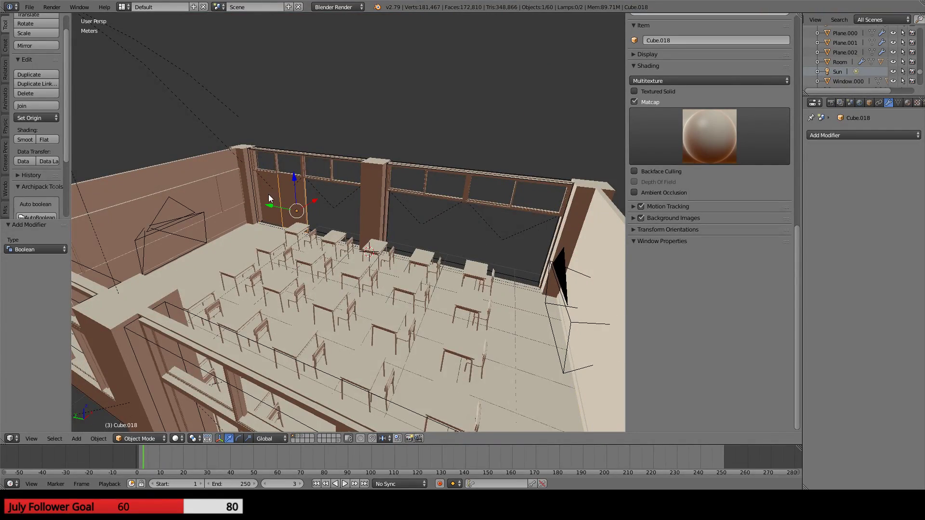
middle_drag(266, 192, 485, 236)
key(KP_3)
scroll(436, 244, down, 3)
- Try duplicating the two door panels as unlinked copies and moving them -7.71 m along Y into the rear opening
key(shift+d)
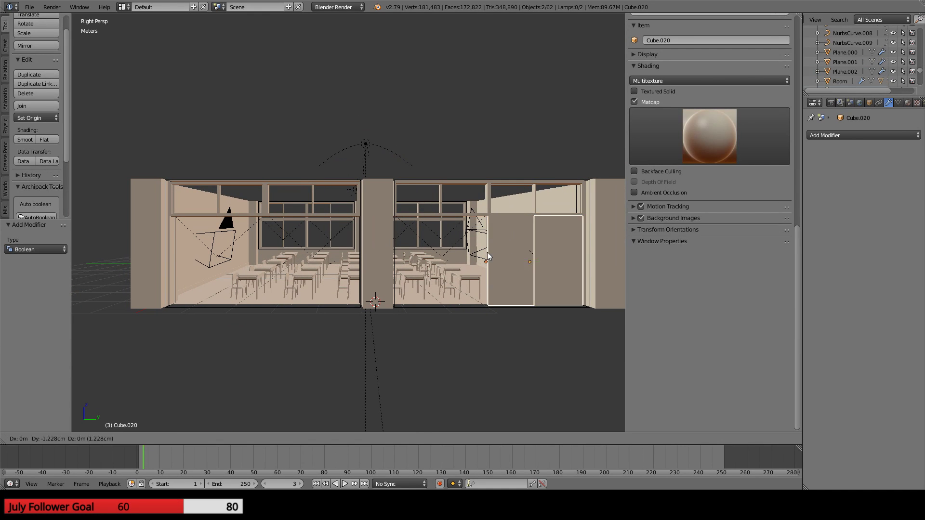
right_click(502, 253)
key(g)
key(y)
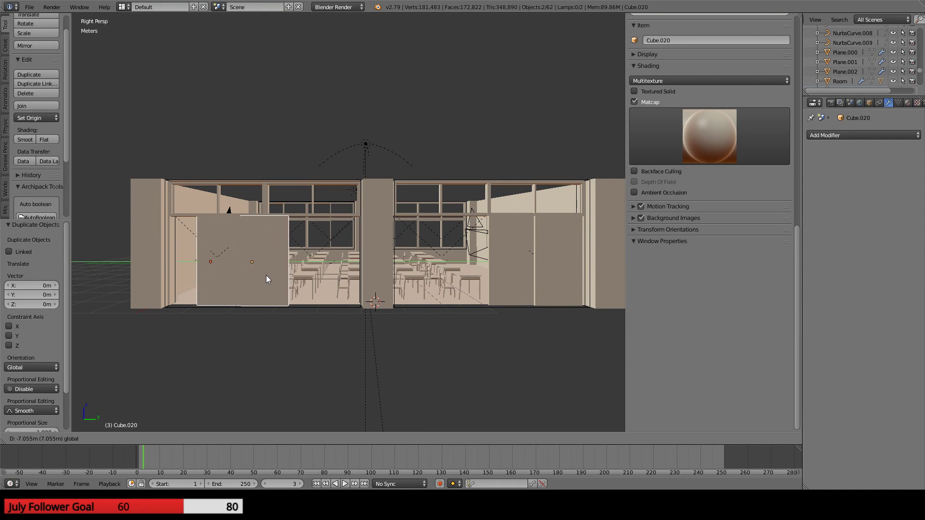
click(241, 275)
scroll(250, 288, up, 3)
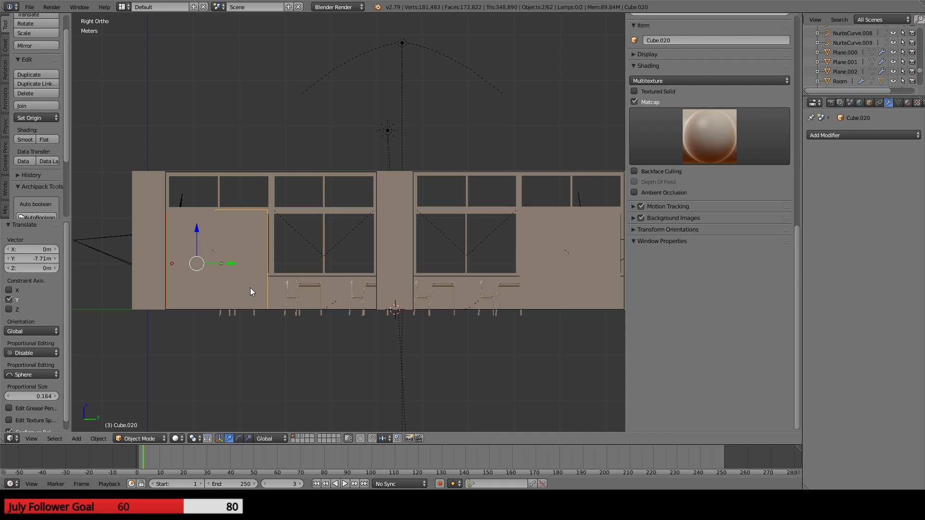
- Shift the duplicated door panels 4.56 cm along Y to line them up with the rear opening's frame
scroll(295, 271, up, 4)
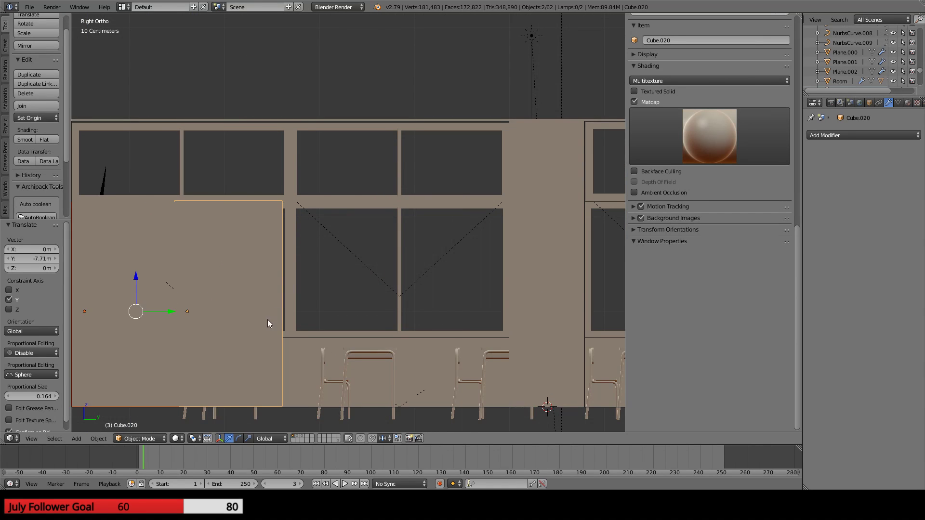
key(z)
shift+middle_drag(234, 311, 248, 306)
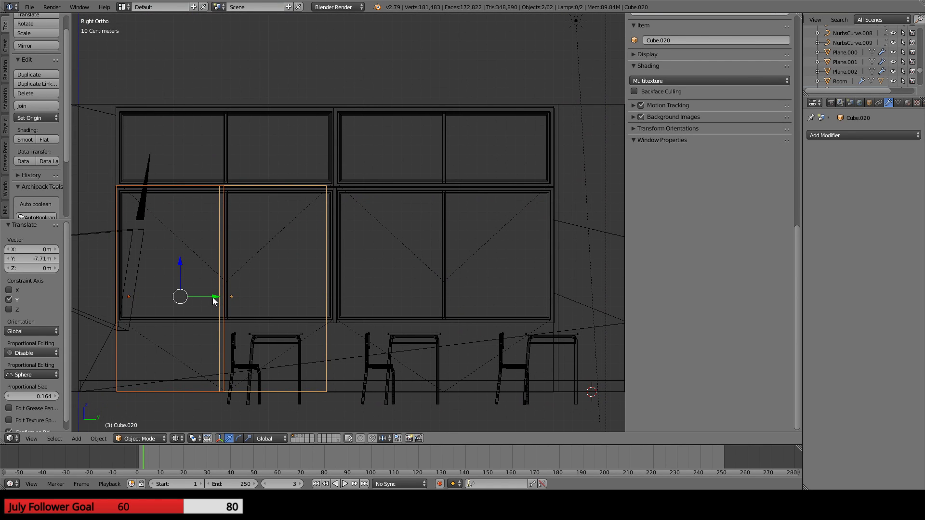
drag(213, 298, 218, 296)
key(z)
mouse_move(406, 299)
middle_down()
mouse_move(254, 331)
mouse_move(499, 206)
mouse_move(122, 314)
mouse_move(508, 207)
mouse_move(302, 324)
mouse_move(412, 309)
middle_up()
scroll(413, 308, down, 2)
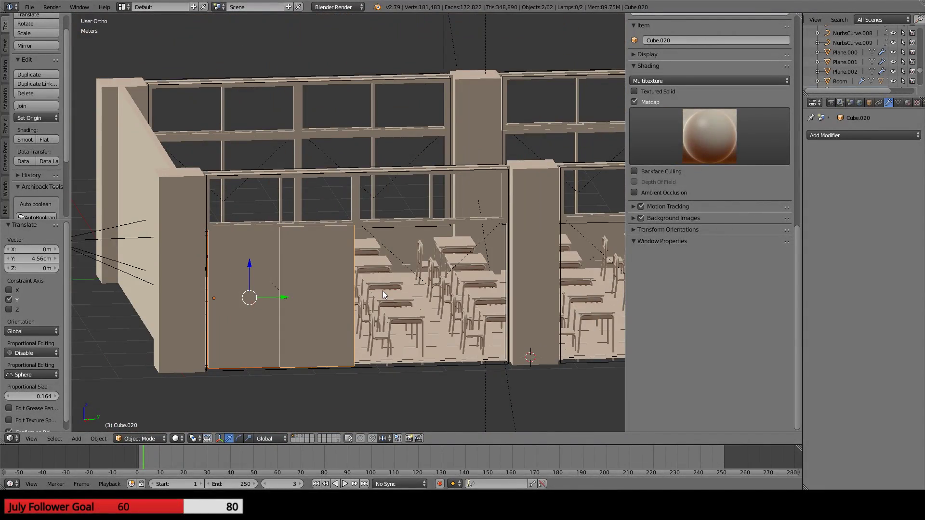
- Undo the moves and the unlinked duplication of the two door panels
key(ctrl+z)
key(ctrl+z)
scroll(384, 291, down, 2)
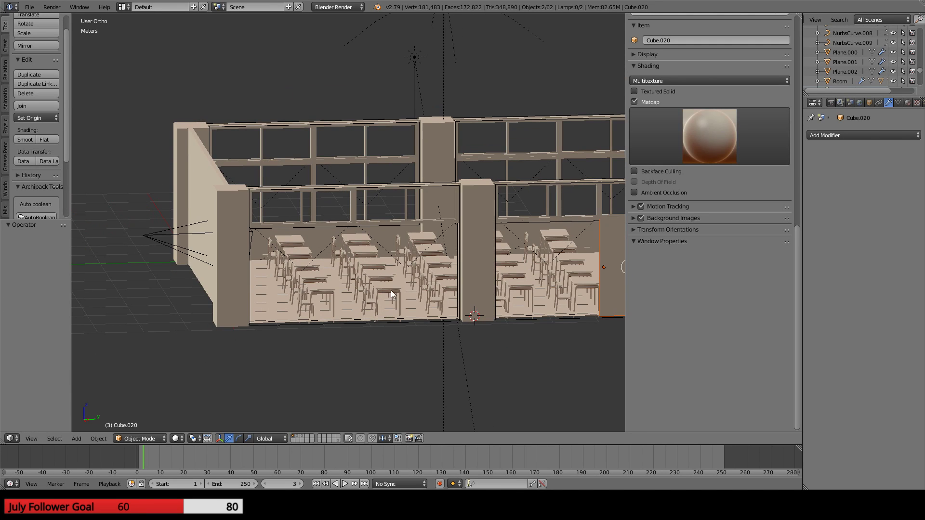
shift+middle_drag(413, 284, 299, 283)
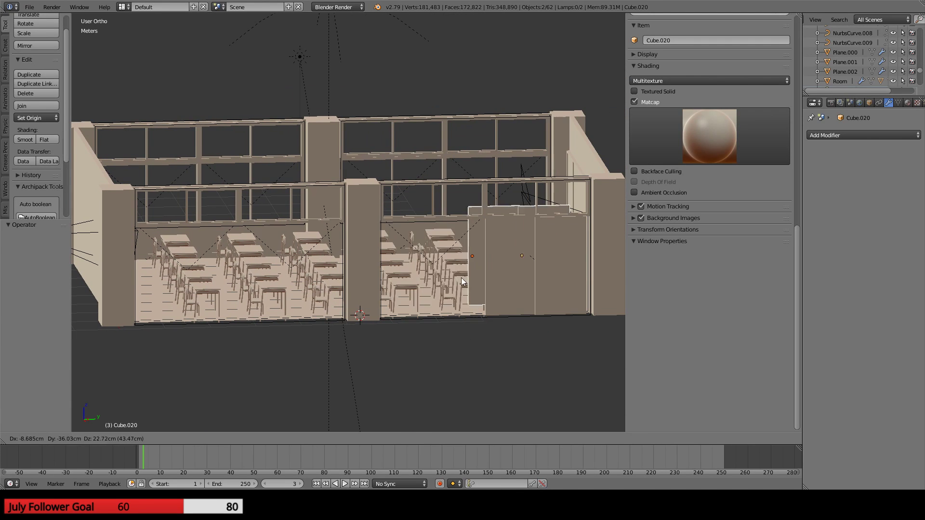
key(ctrl+z)
key(g)
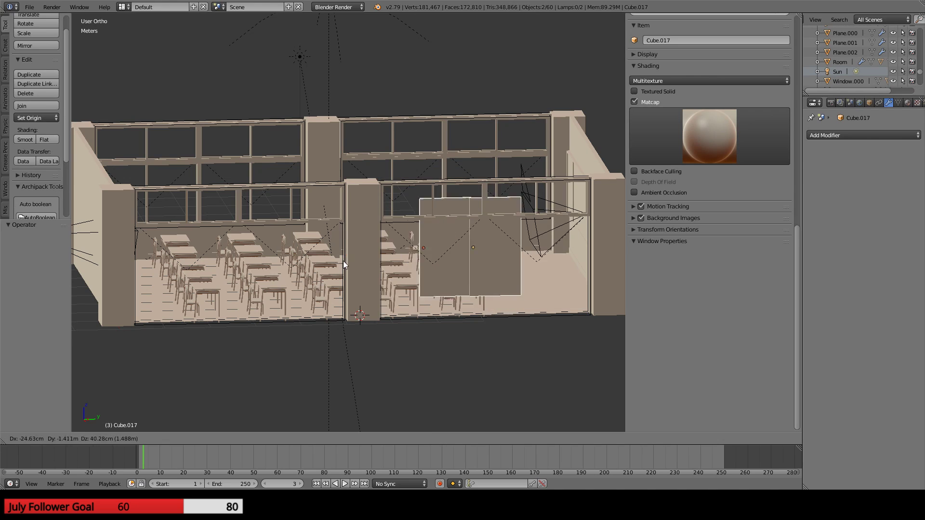
right_click(342, 263)
- Create linked duplicates of the two door panels and move them -5.96 m along Y toward the rear opening
shift+middle_drag(471, 299, 374, 273)
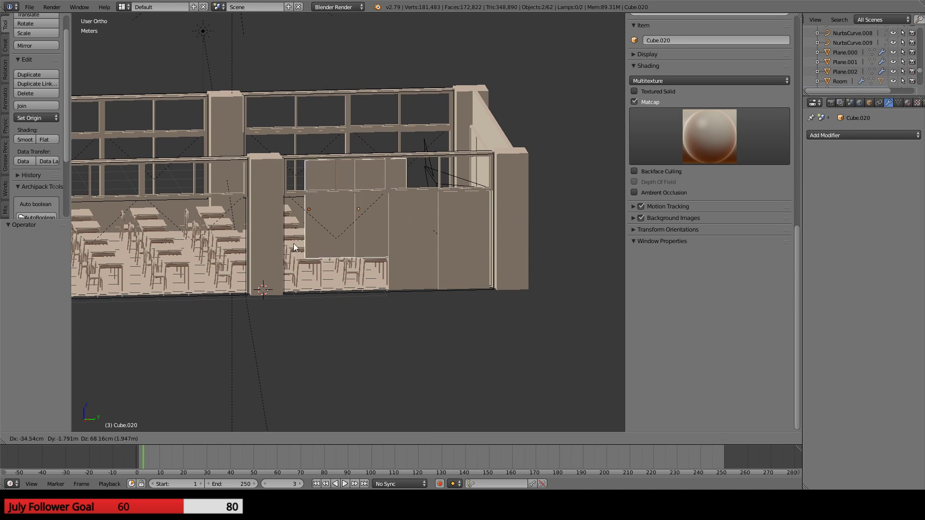
key(alt+d)
key(y)
click(181, 255)
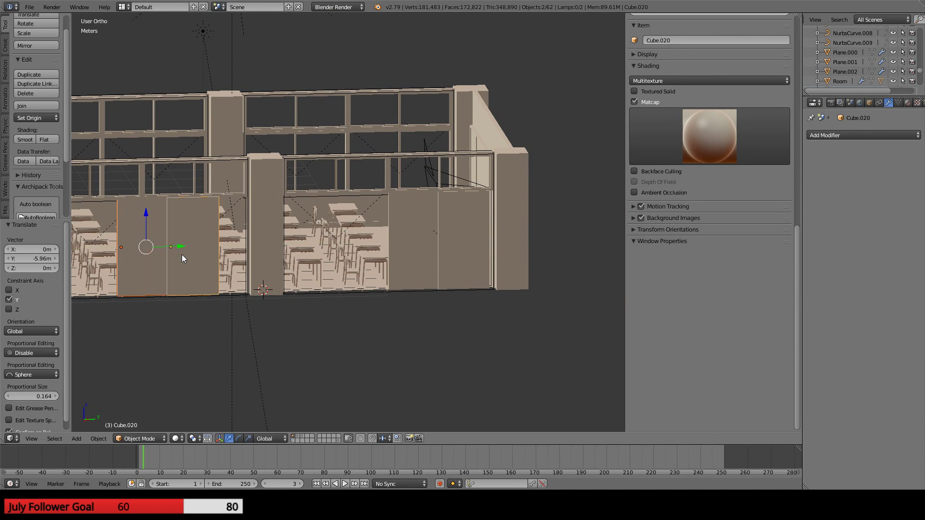
- Move the duplicated door panels -1.71 m along Y to fit them into the rear opening
key(KP_3)
key(KP_5)
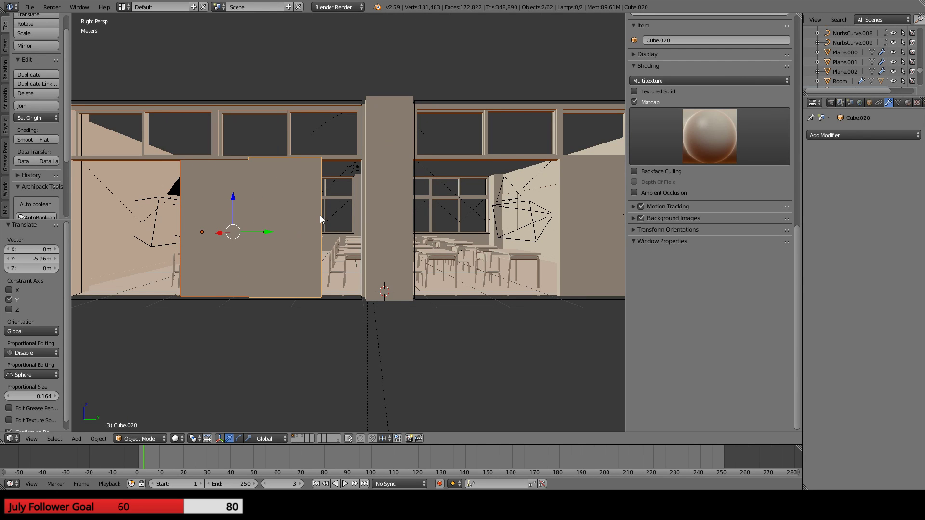
key(KP_5)
scroll(407, 247, up, 2)
scroll(407, 248, up, 2)
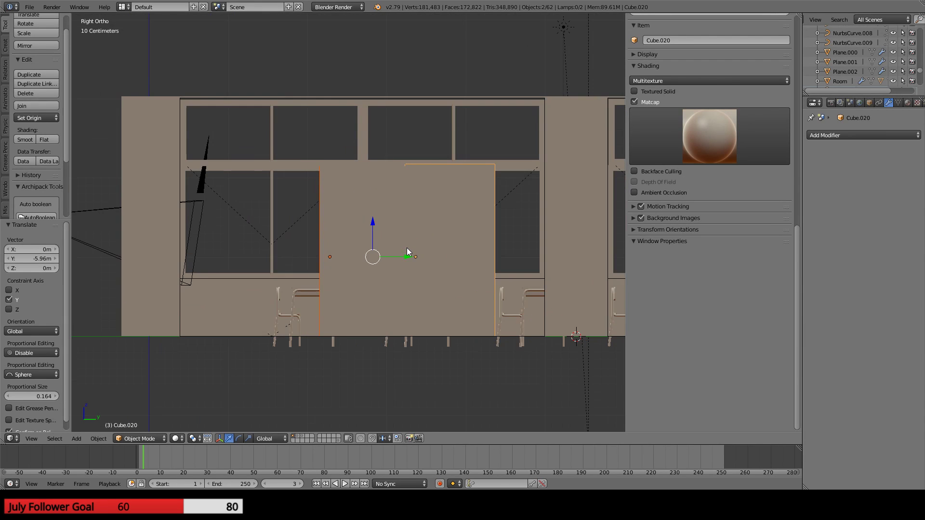
key(z)
key(g)
key(y)
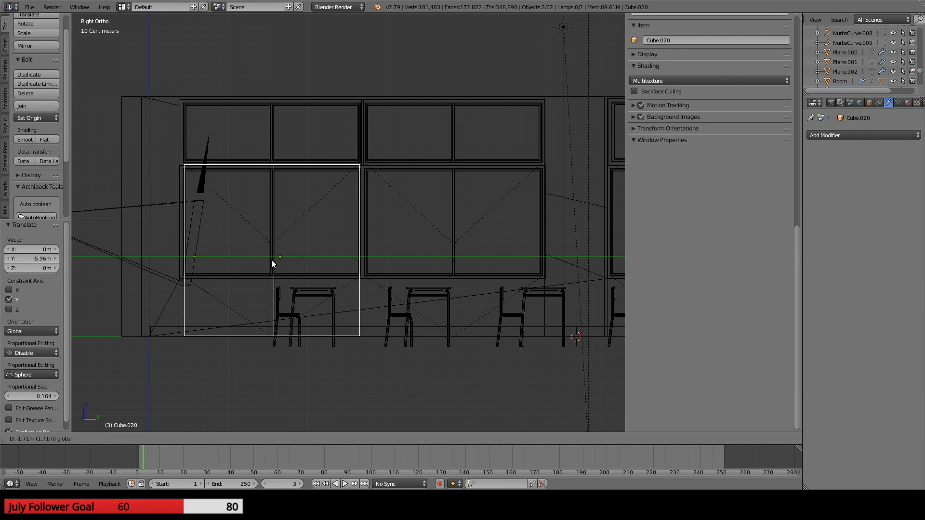
click(272, 263)
key(z)
- Examine the sliding doors from inside the classroom and compare the front pair with the reference image through the camera
middle_drag(433, 302, 429, 306)
middle_drag(355, 241, 401, 250)
scroll(385, 234, up, 4)
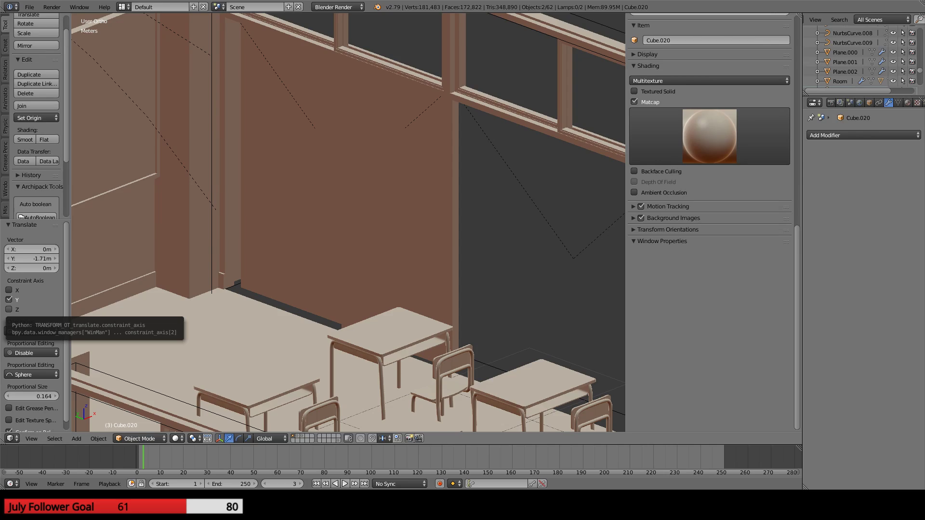
scroll(287, 239, down, 1)
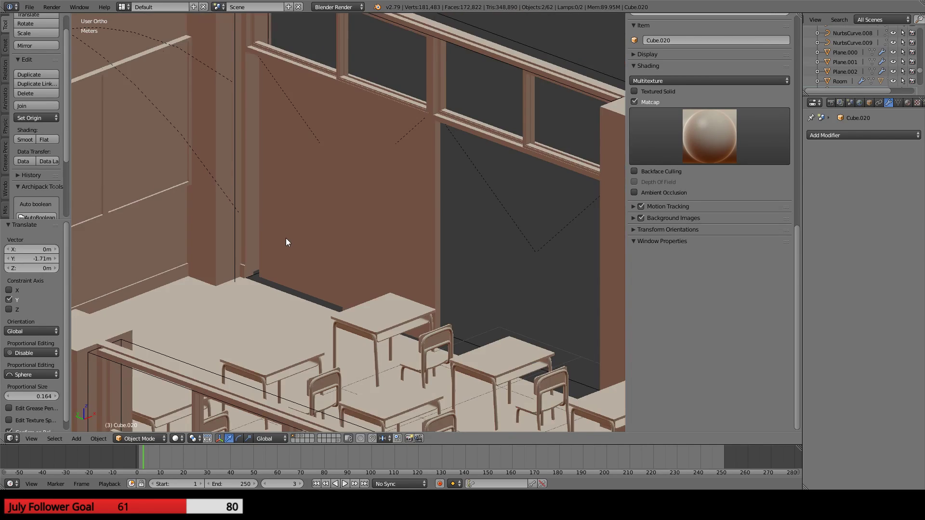
mouse_move(291, 270)
middle_down()
mouse_move(304, 255)
mouse_move(385, 351)
mouse_move(286, 261)
mouse_move(295, 257)
middle_up()
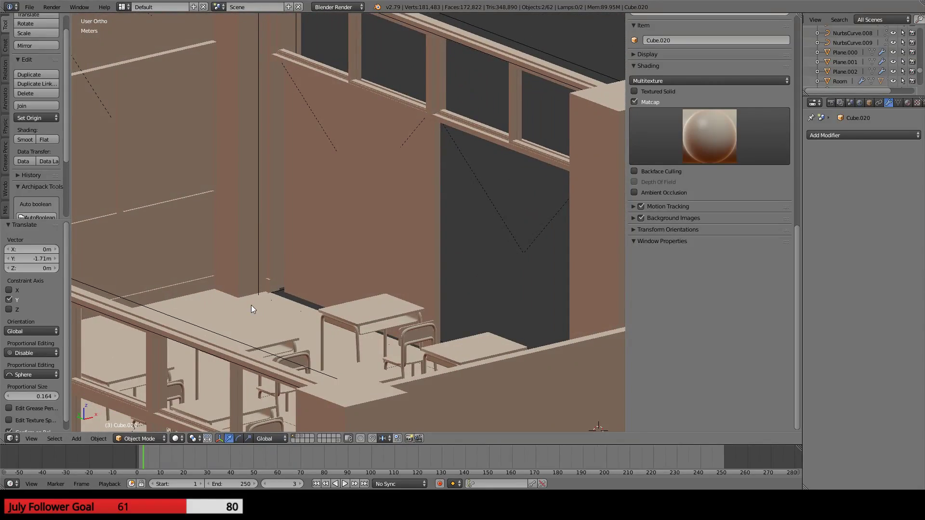
key(KP_0)
key(z)
scroll(251, 305, up, 4)
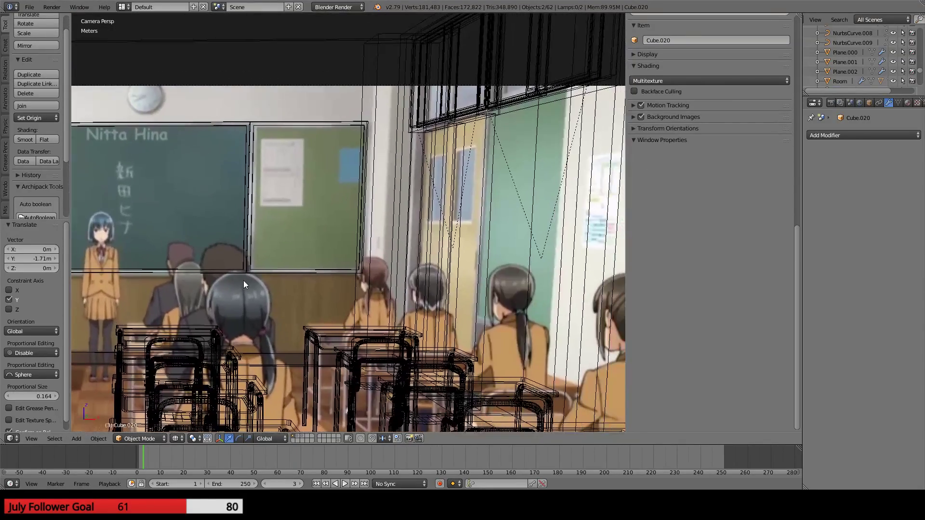
scroll(383, 236, up, 6)
shift+middle_drag(430, 207, 200, 282)
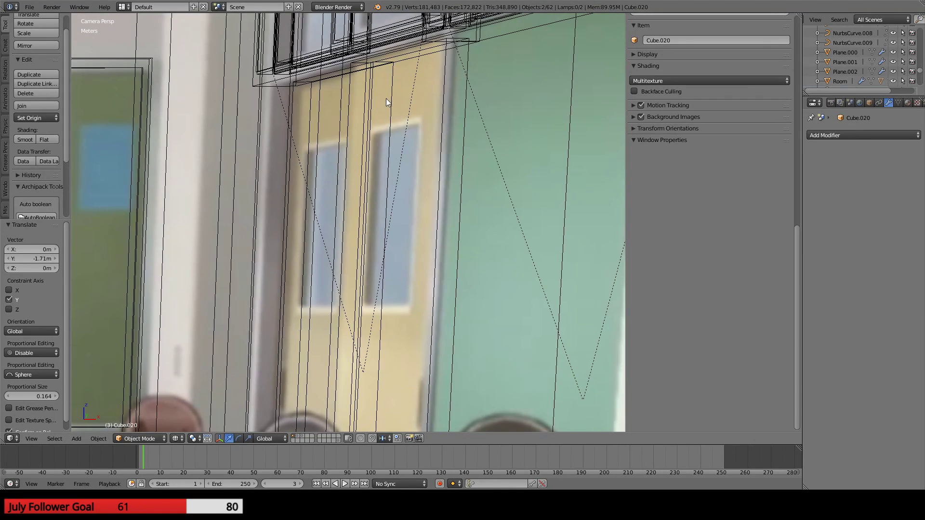
scroll(372, 277, down, 3)
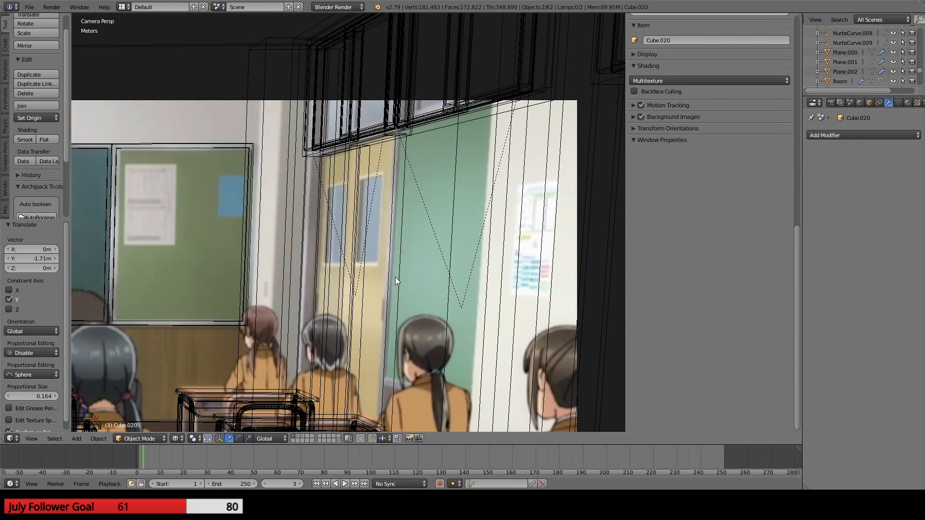
key(z)
key(KP_0)
- Open a front sliding door panel for mesh editing and select its large face
mouse_move(343, 319)
middle_down()
mouse_move(307, 270)
mouse_move(368, 226)
middle_up()
scroll(351, 246, up, 6)
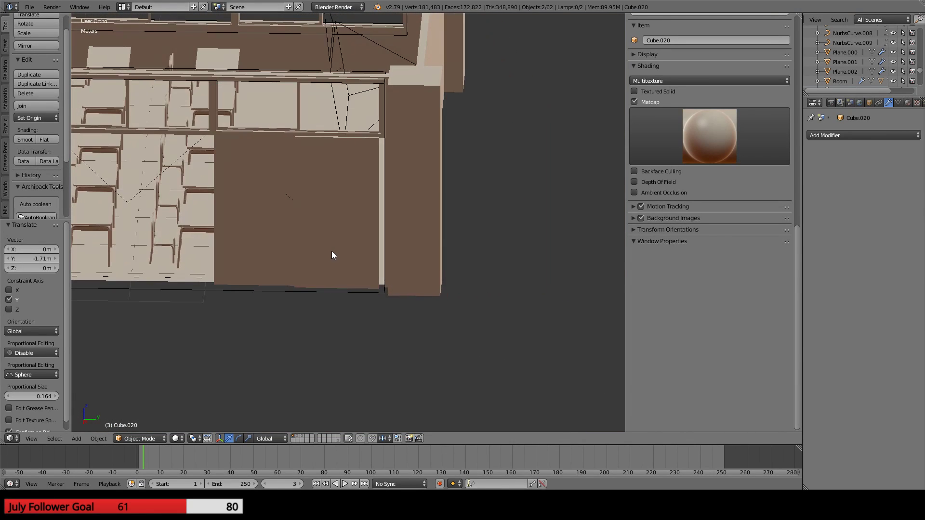
right_click(333, 254)
key(Tab)
scroll(344, 226, up, 4)
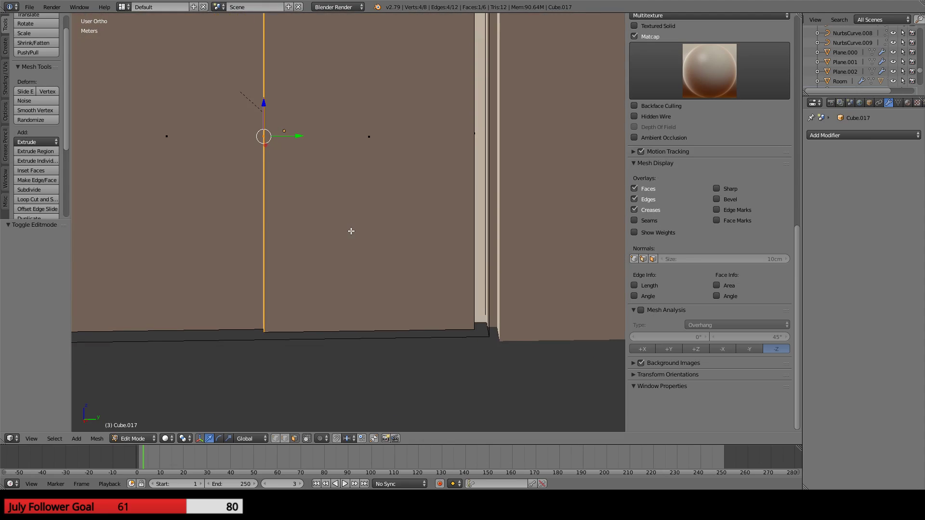
right_click(364, 152)
- Add a single centred horizontal loop cut across the door panel
middle_drag(354, 159, 419, 237)
shift+middle_drag(519, 173, 109, 287)
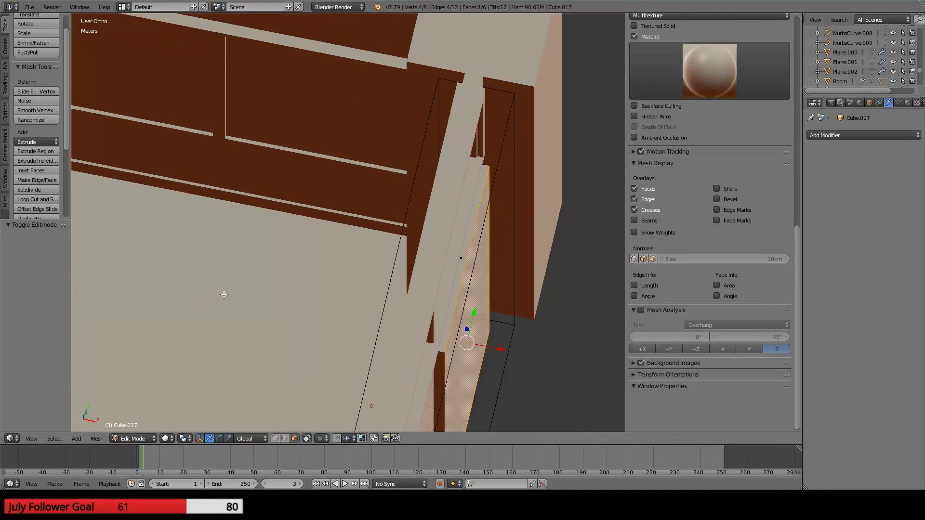
middle_drag(224, 295, 368, 285)
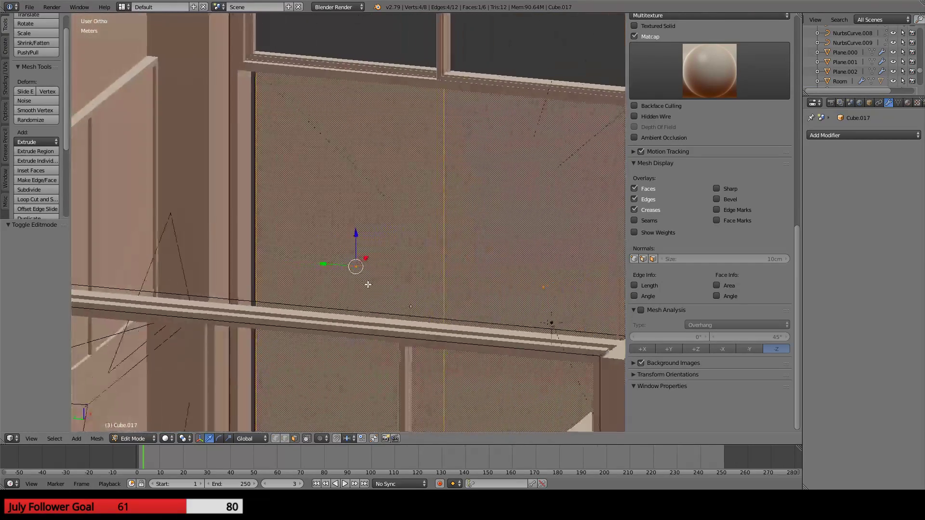
scroll(367, 284, down, 3)
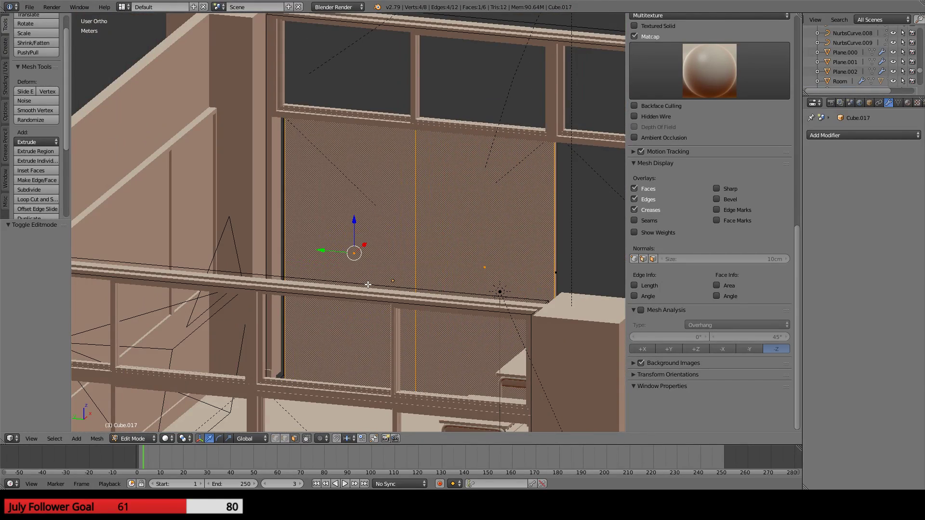
key(ctrl+r)
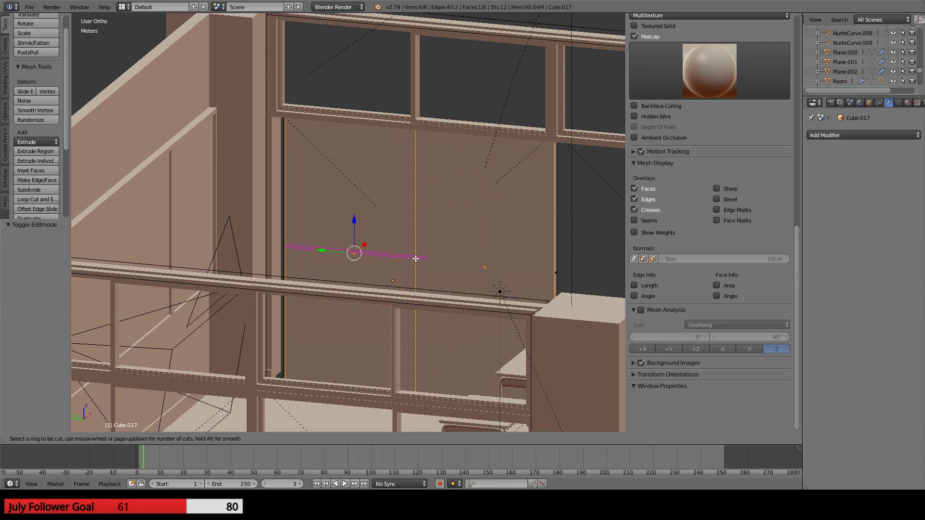
click(416, 259)
right_click(416, 259)
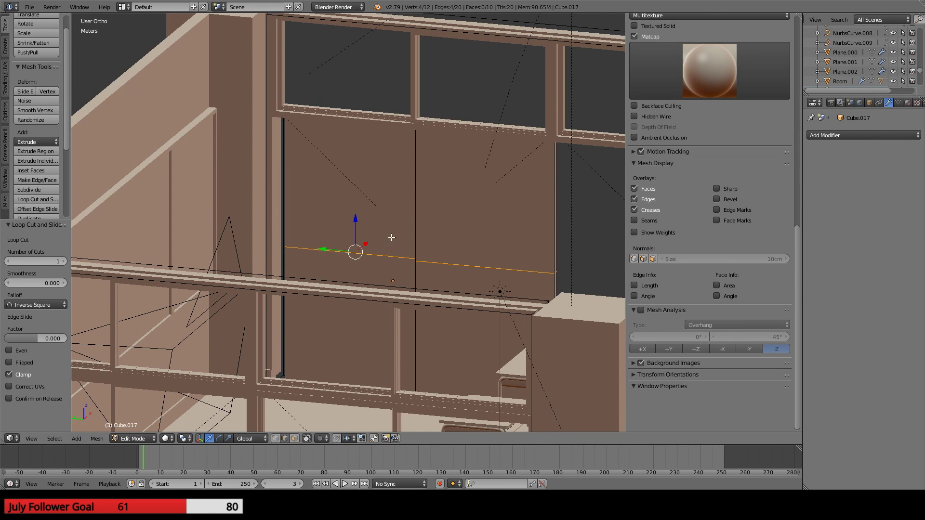
key(ctrl+r)
key(Escape)
- Select the door panel's upper face in face selection mode and extrude it in place
key(ctrl+Tab)
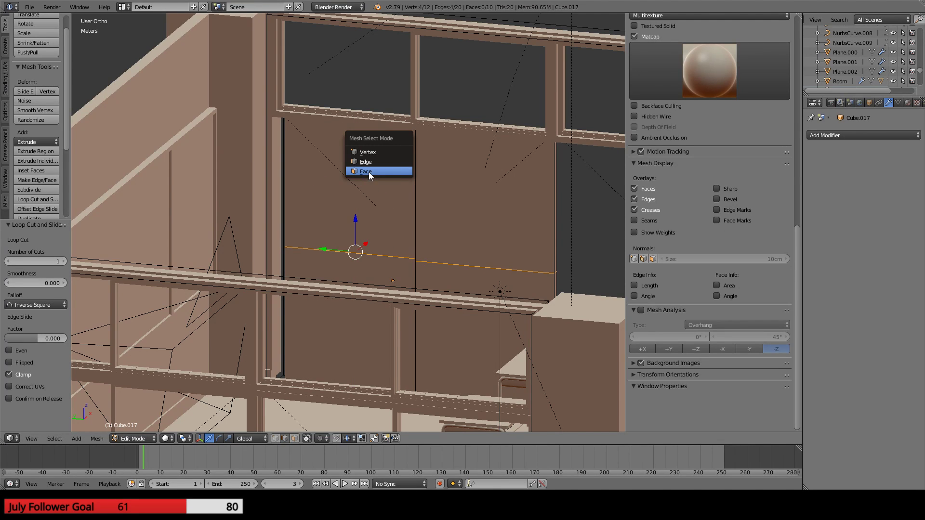
click(370, 175)
right_click(354, 189)
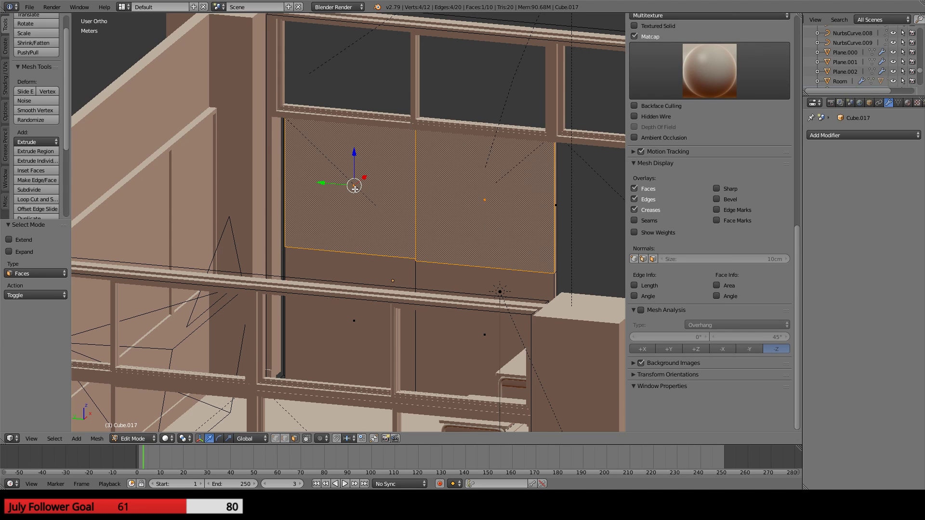
key(e)
right_click(354, 188)
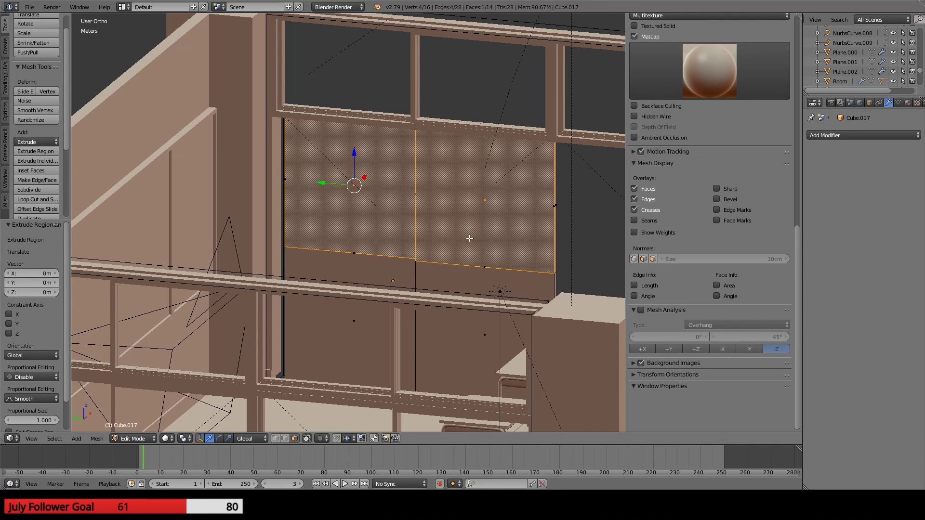
- Scale the extruded face to 0.441 and raise it 1.87 cm along Z toward the reference door's window
key(s)
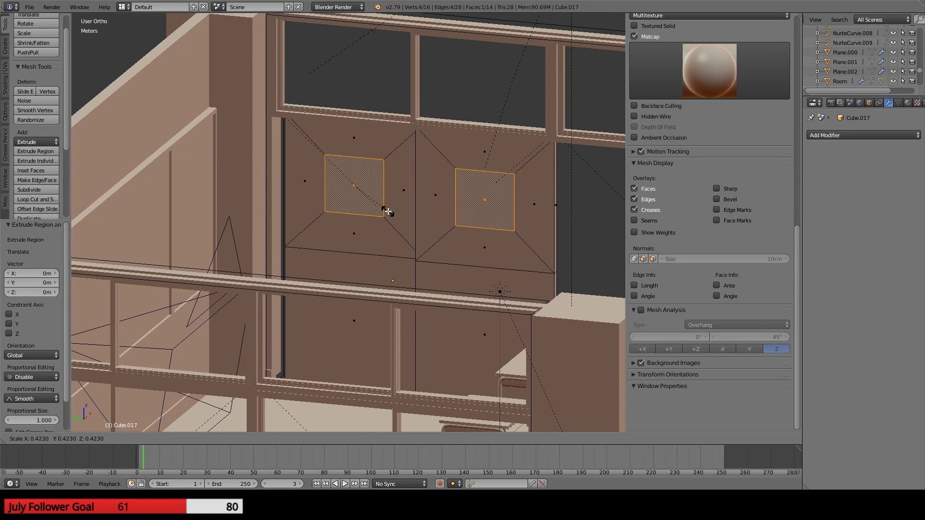
click(391, 212)
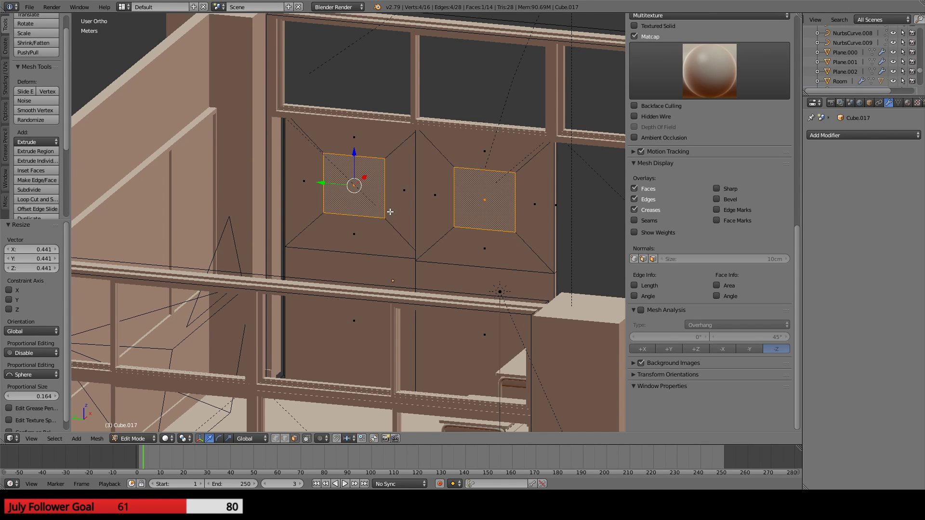
key(z)
key(z)
key(KP_1)
key(KP_0)
key(KP_0)
key(z)
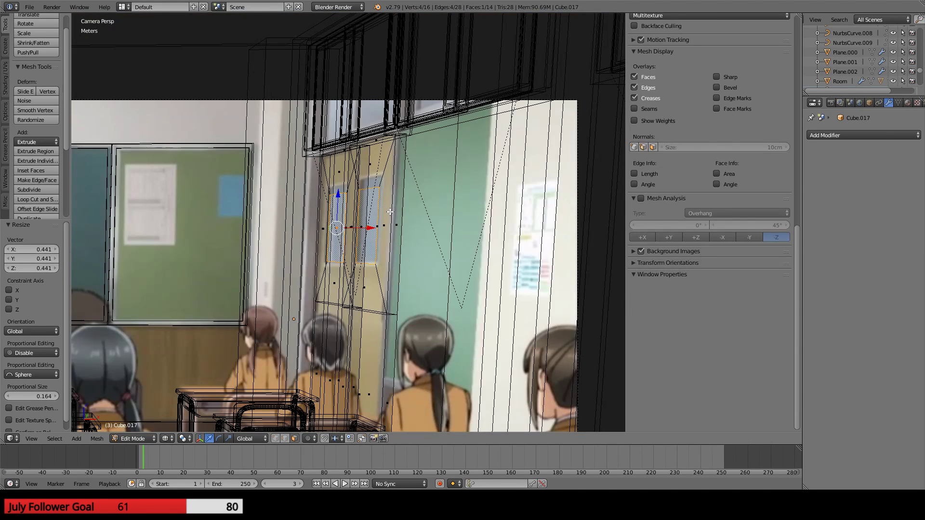
scroll(390, 212, up, 2)
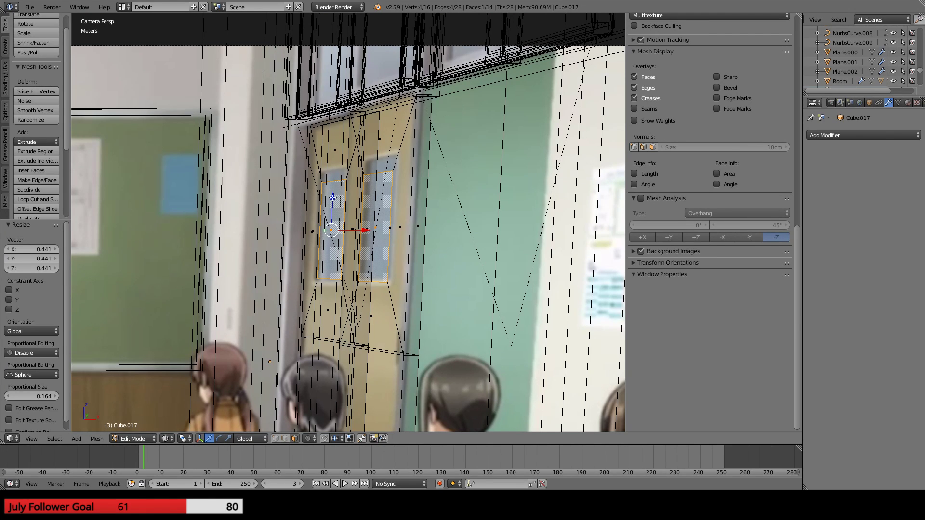
drag(333, 197, 333, 192)
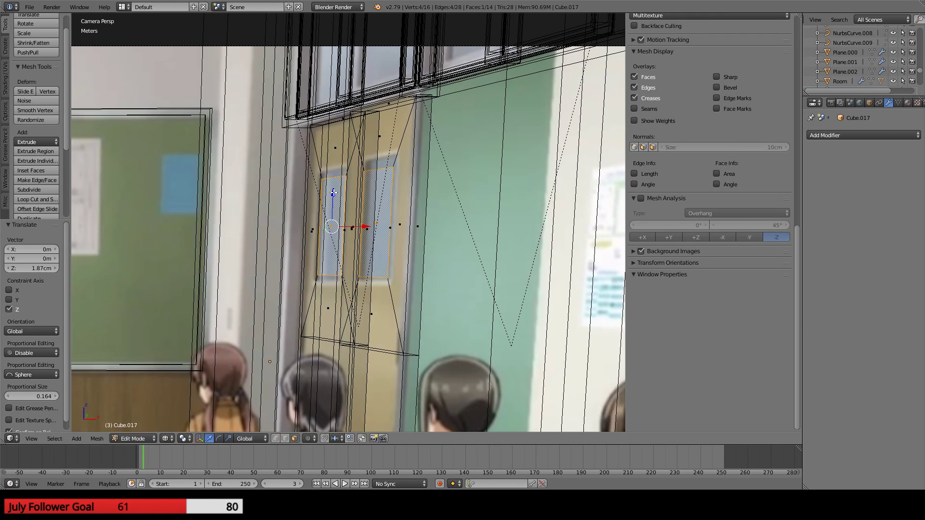
- Scale the window face by 1.134 along Z and shift it 4.67 mm along Z to match the reference
key(s)
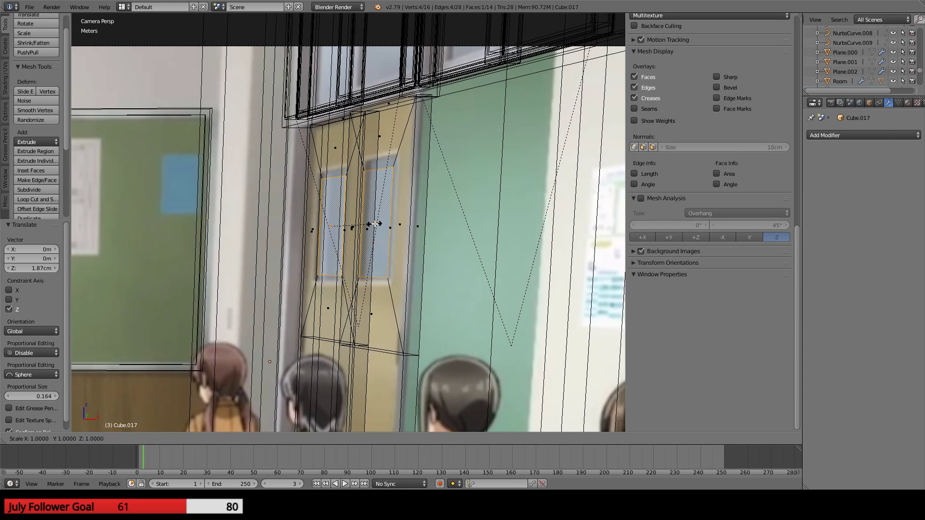
key(z)
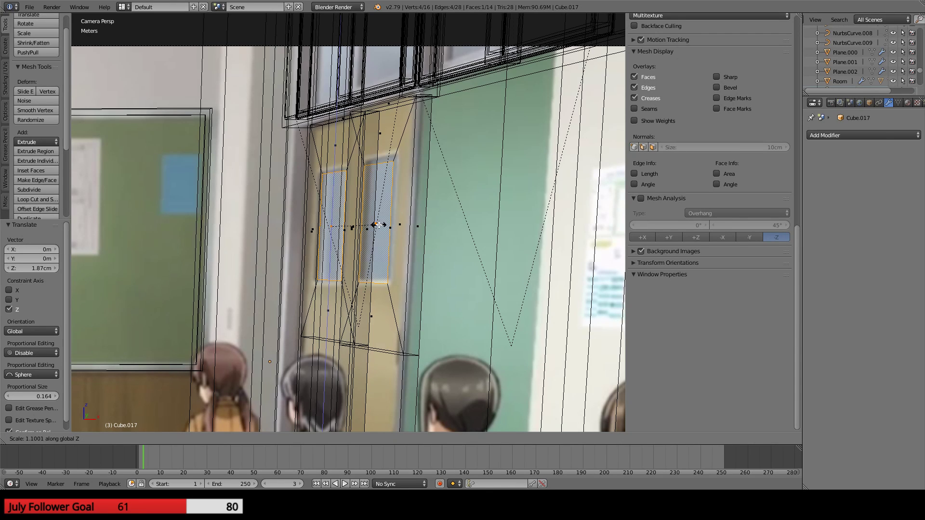
click(380, 225)
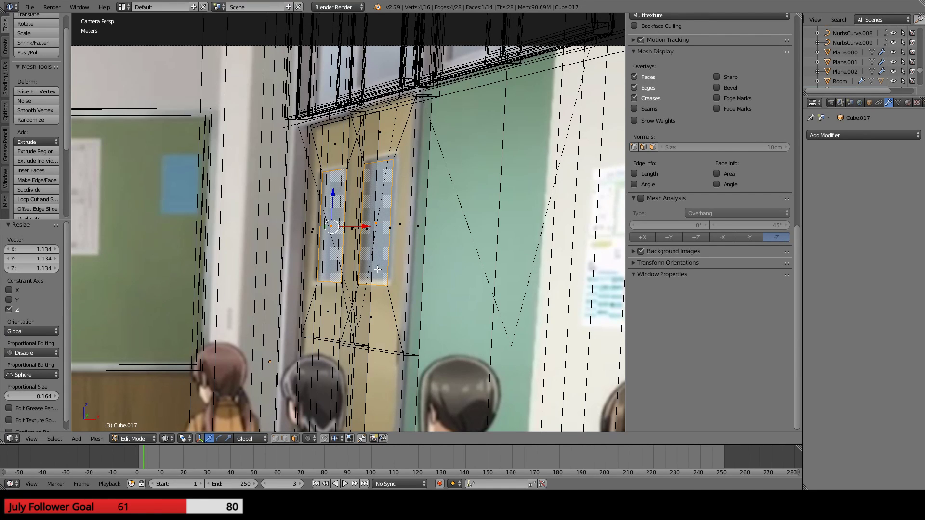
drag(333, 193, 335, 195)
- Examine the window faces on both door panels and the panels' overlap from inside and from above
key(KP_0)
middle_drag(359, 237, 427, 250)
scroll(428, 192, up, 4)
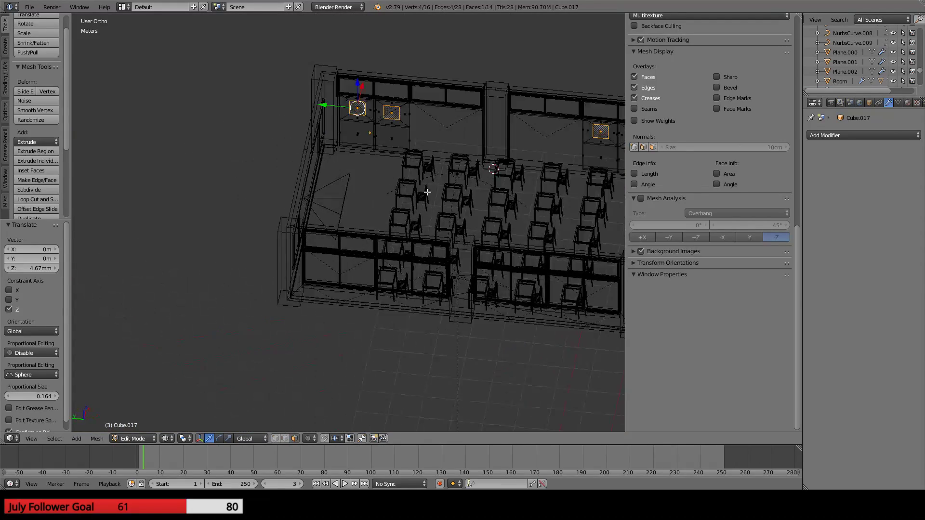
shift+middle_drag(417, 140, 383, 293)
scroll(372, 252, up, 4)
middle_drag(382, 236, 349, 239)
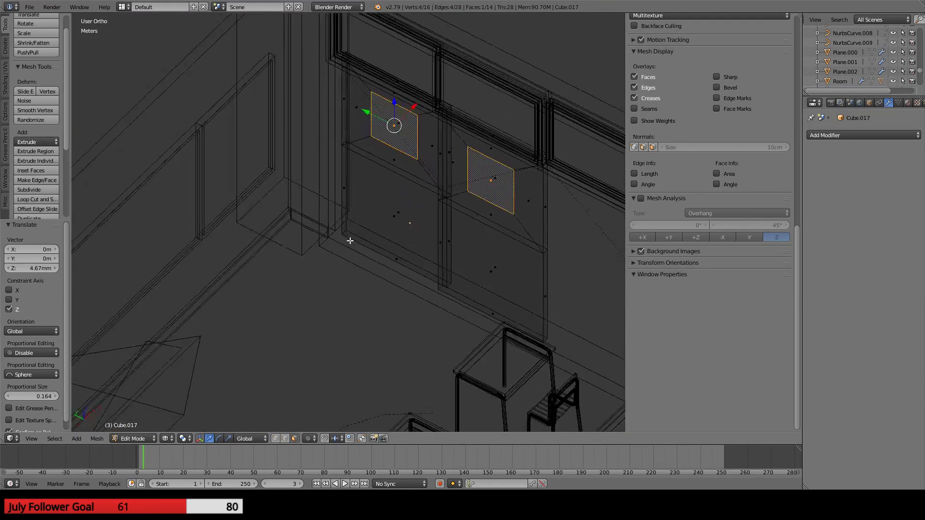
shift+middle_drag(392, 213, 345, 310)
middle_drag(391, 279, 384, 260)
scroll(384, 259, up, 4)
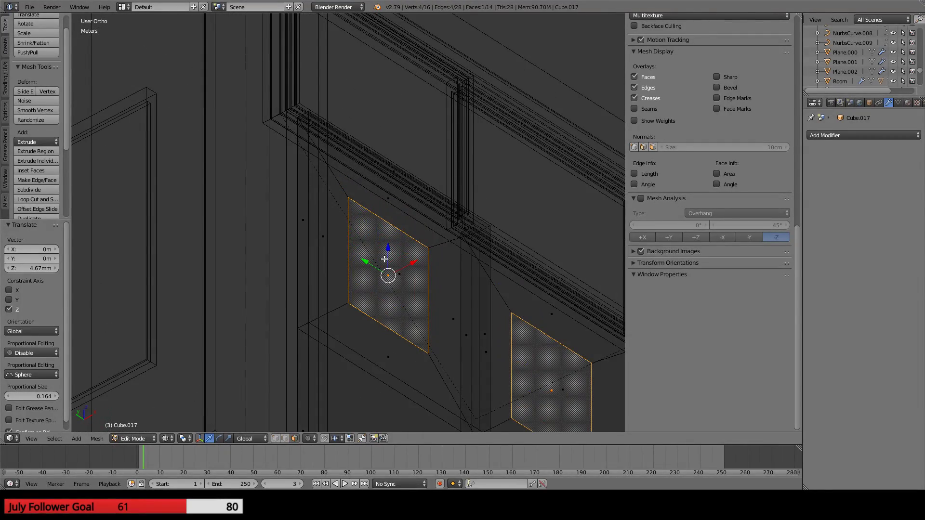
key(KP_7)
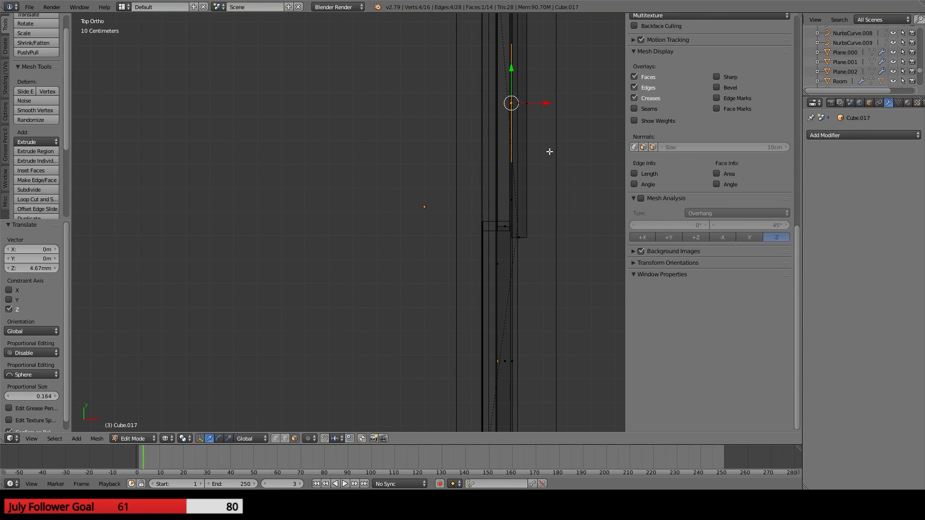
shift+middle_drag(539, 147, 308, 254)
scroll(309, 253, up, 3)
shift+middle_drag(274, 180, 380, 232)
scroll(366, 229, down, 1)
- Undo the moves and scalings of the window face, keeping the in-place extrusion
key(ctrl+z)
key(ctrl+z)
key(ctrl+z)
key(ctrl+z)
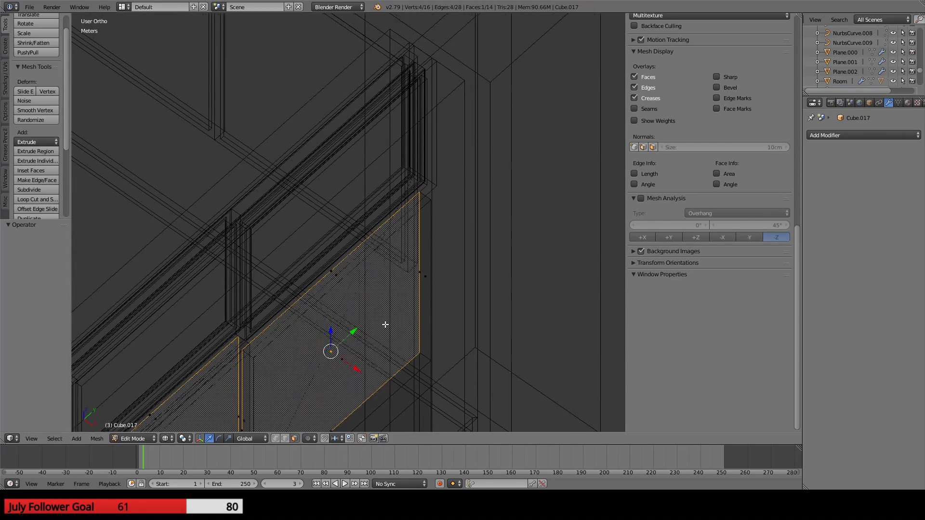
- Add the door panel's opposite upper face to the selection and extrude both faces in place
shift+middle_drag(384, 324, 331, 249)
shift+right_click(307, 272)
middle_drag(246, 316, 364, 296)
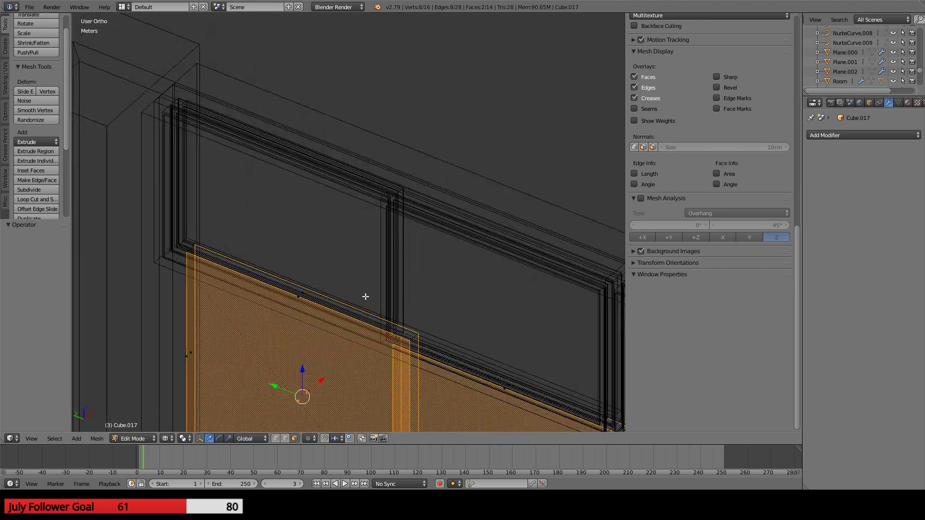
key(KP_1)
key(KP_0)
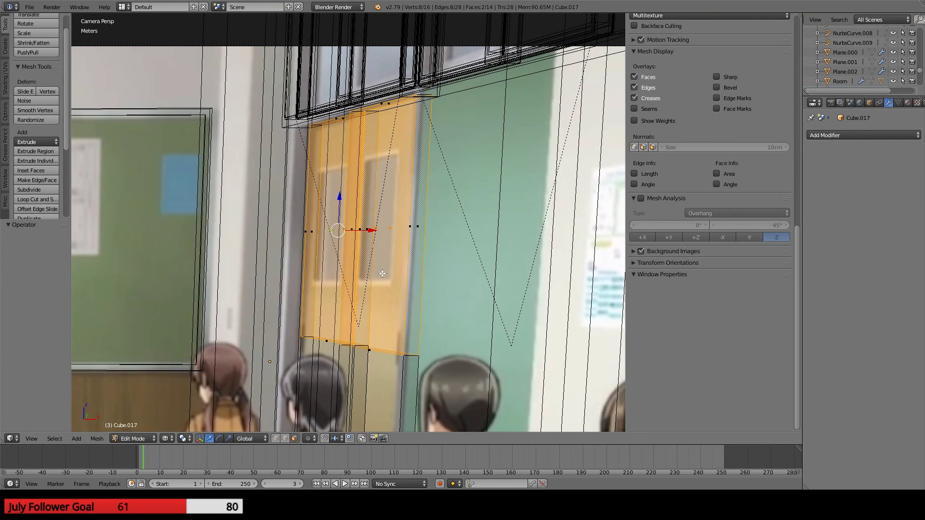
key(e)
right_click(369, 278)
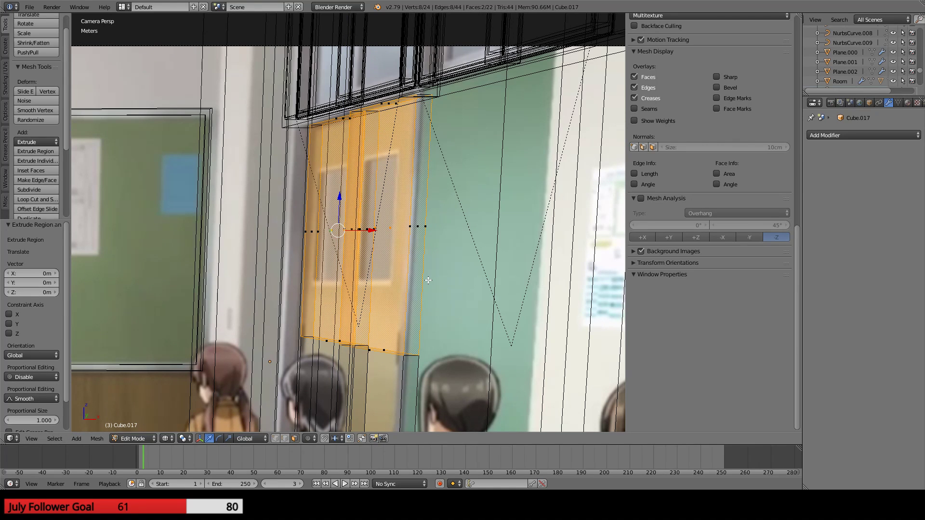
- Scale the two extruded door-panel faces by 0.548 and move them 1.88 cm along Z to match the reference windows
key(s)
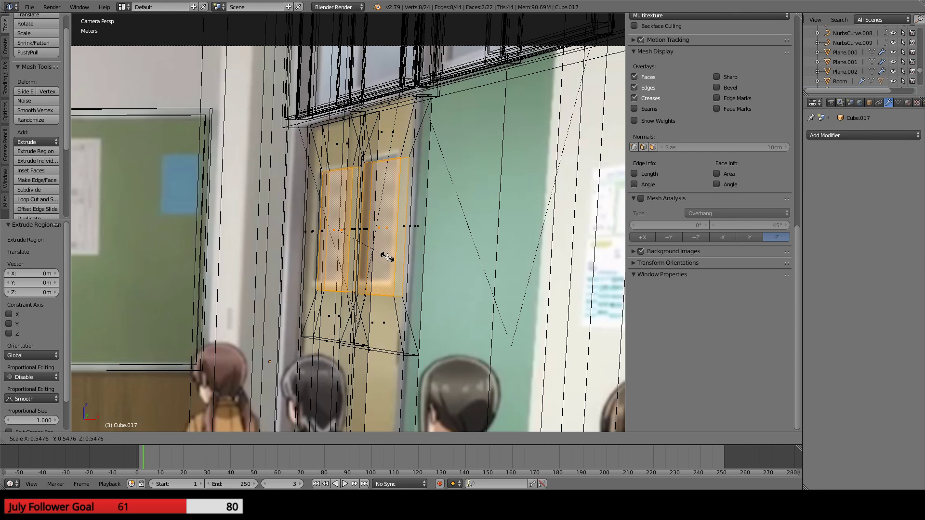
click(388, 257)
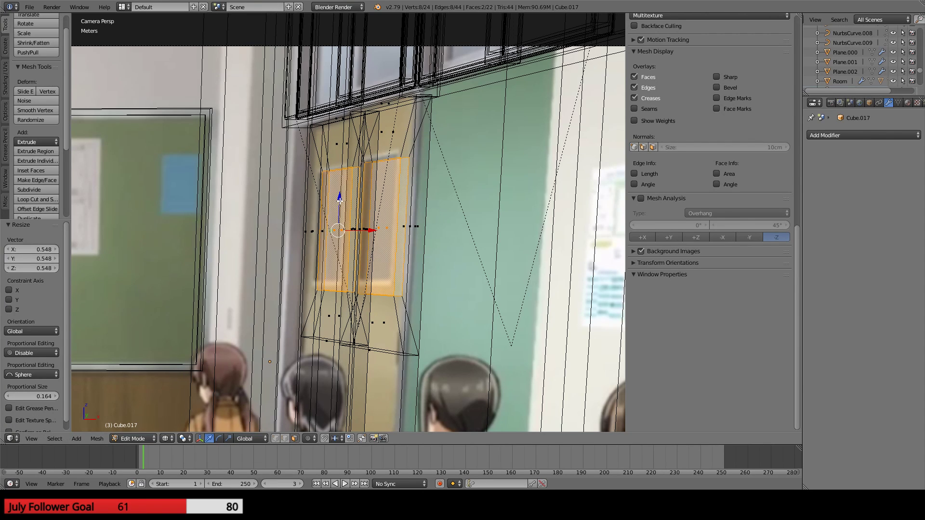
key(g)
key(z)
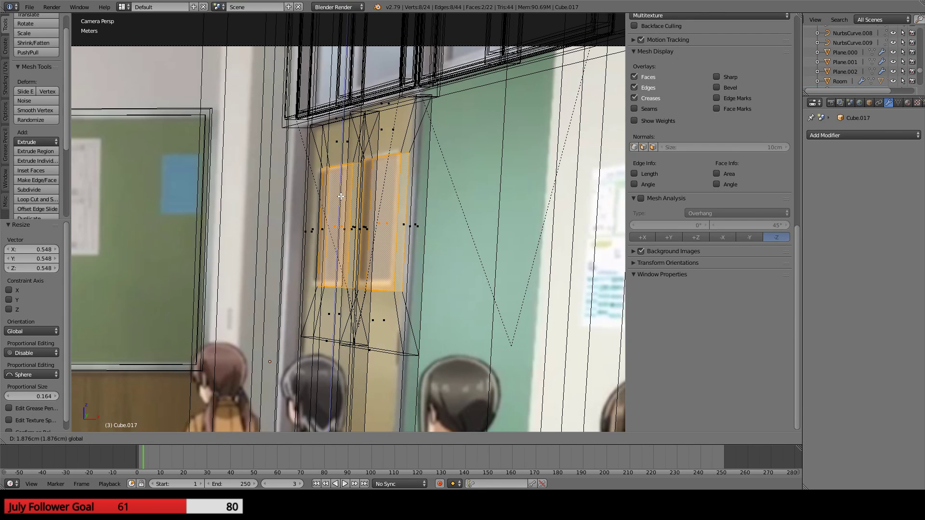
click(340, 196)
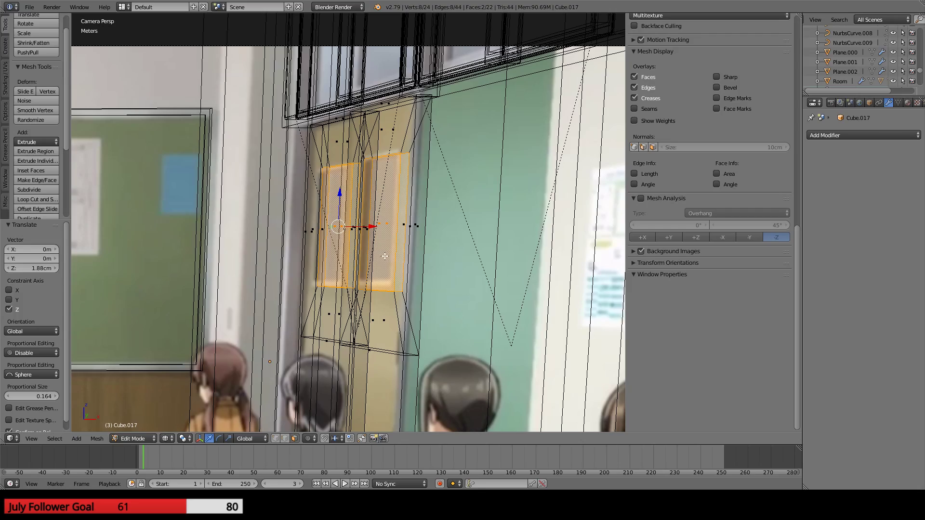
- Examine the shrunken window faces on the door panels from outside the room, then return to the camera view
middle_drag(353, 259, 430, 231)
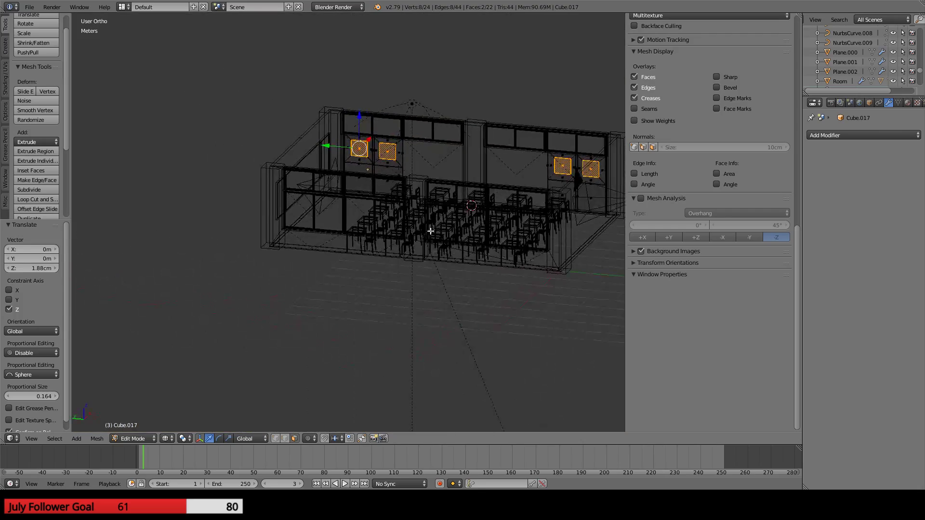
scroll(410, 190, up, 6)
shift+middle_drag(411, 122, 318, 281)
scroll(349, 271, up, 2)
scroll(318, 281, up, 4)
scroll(318, 281, down, 3)
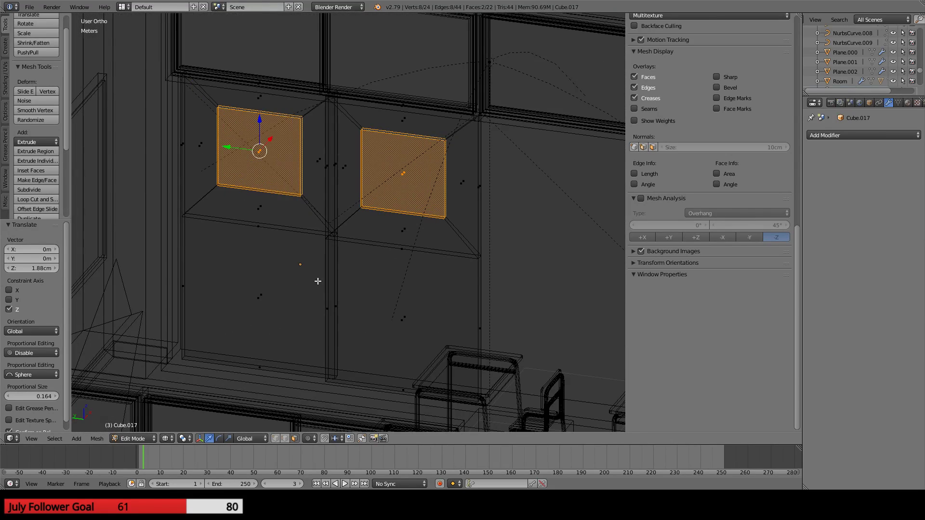
key(KP_0)
scroll(318, 280, up, 2)
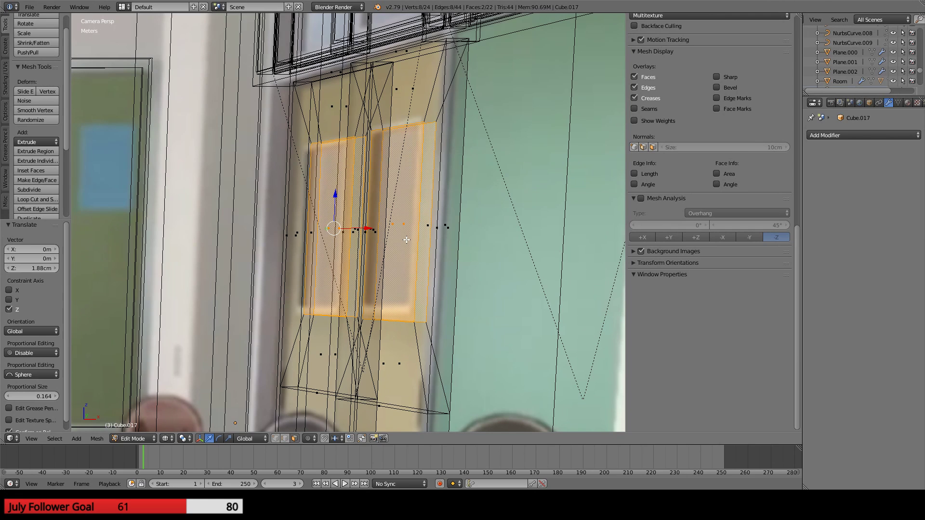
key(s)
key(x)
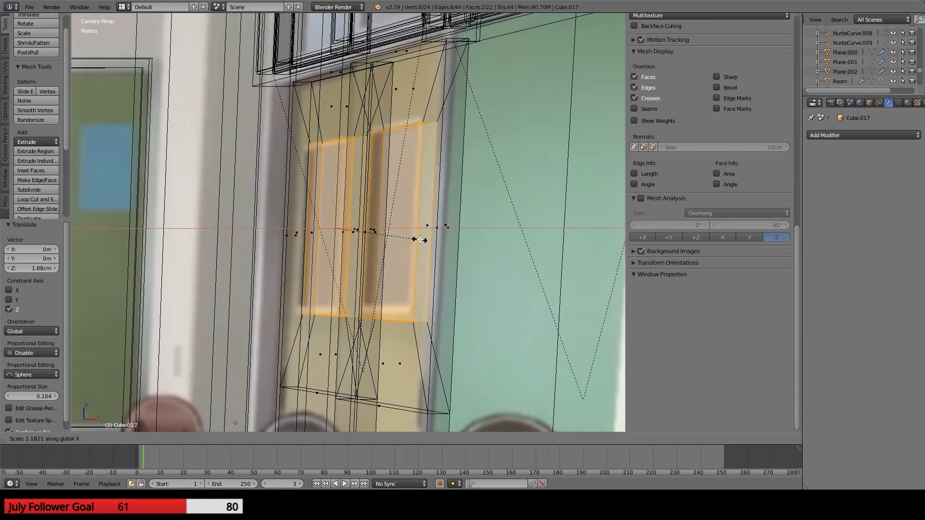
key(Escape)
- Scale the pair of window faces by 0.814 along Y to narrow them
key(s)
key(y)
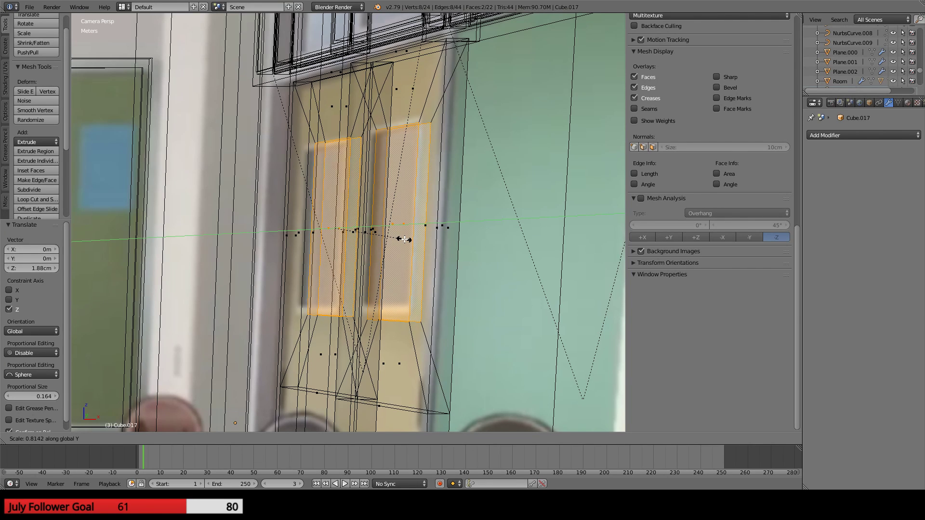
click(405, 239)
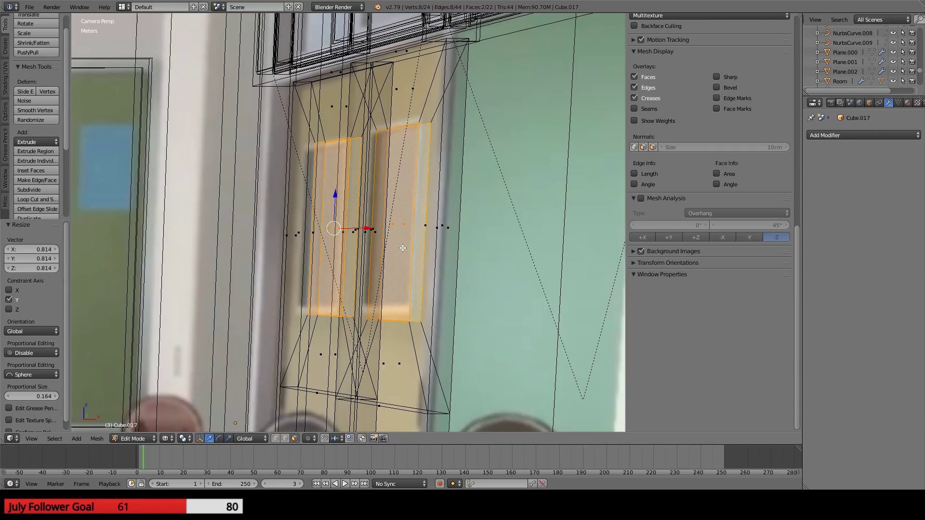
- Select a single window face and examine its depth within the door panel from outside and from above
middle_drag(341, 255, 421, 237)
scroll(421, 234, up, 4)
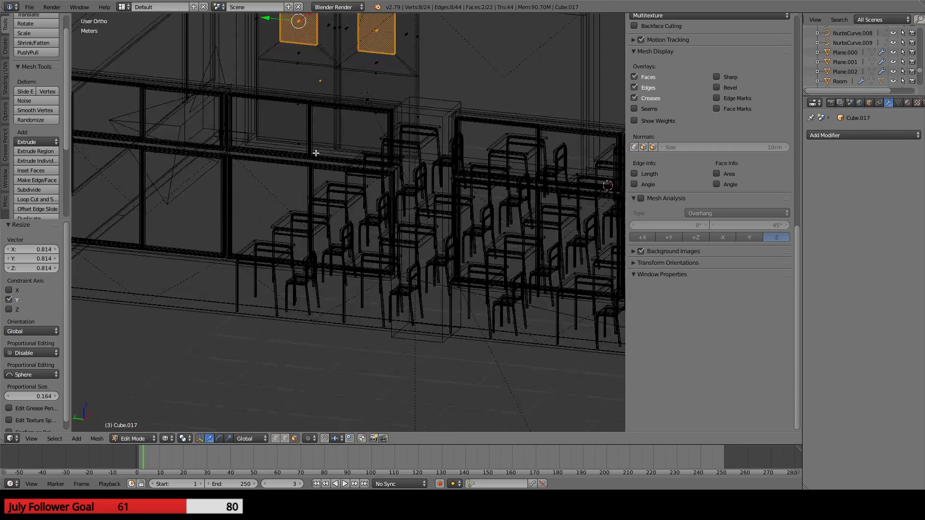
shift+middle_drag(314, 74, 281, 256)
scroll(294, 261, up, 6)
right_click(228, 124)
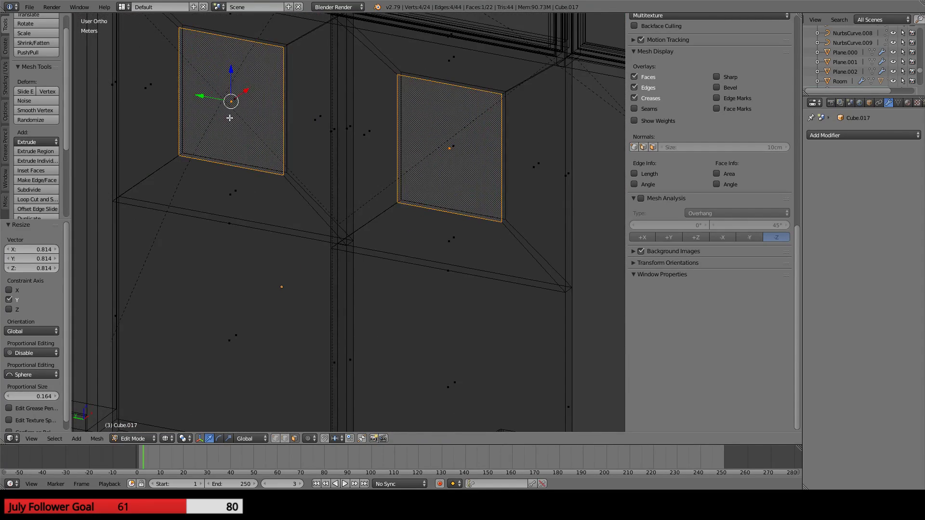
shift+middle_drag(231, 128, 250, 250)
key(KP_7)
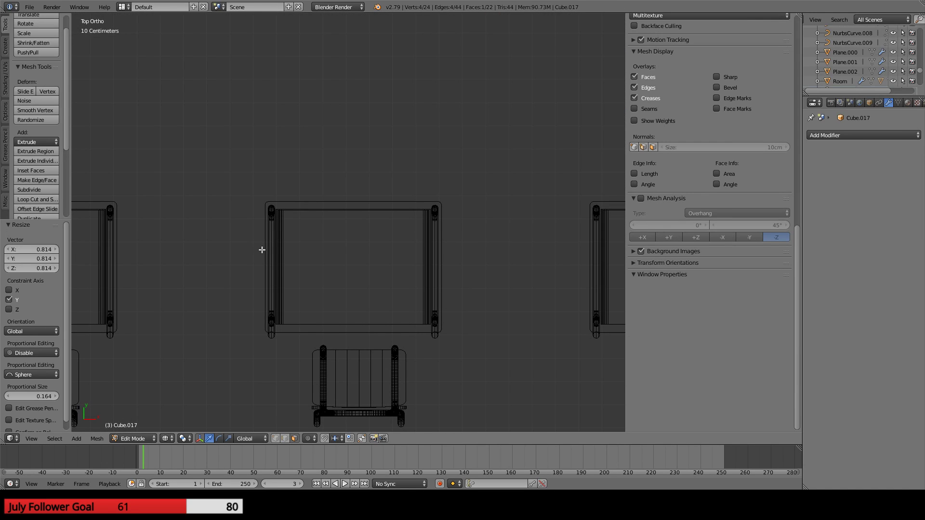
scroll(337, 201, down, 3)
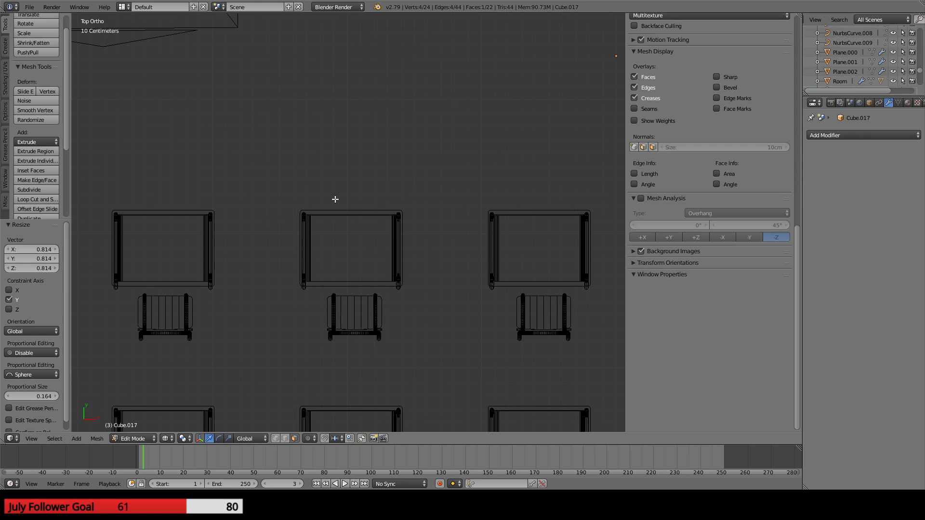
shift+middle_drag(472, 127, 263, 231)
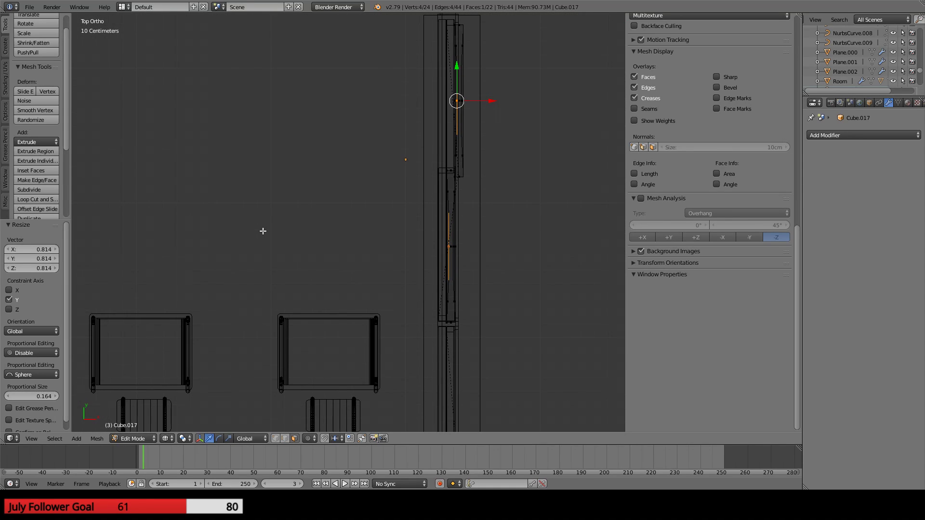
shift+middle_drag(322, 118, 279, 181)
shift+scroll(279, 180, up, 1)
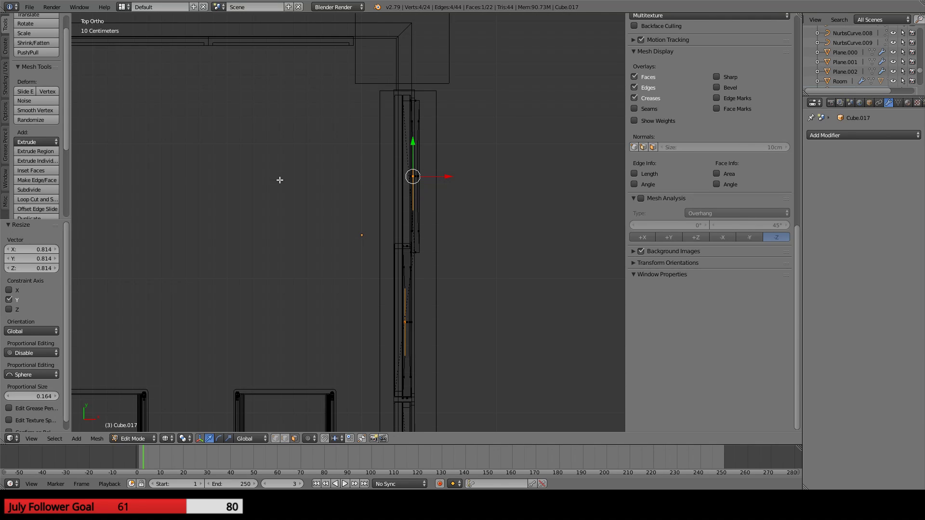
scroll(280, 181, up, 6)
shift+middle_drag(393, 86, 209, 259)
scroll(271, 244, up, 3)
mouse_move(362, 188)
shift+middle_down()
mouse_move(332, 302)
mouse_move(374, 283)
mouse_move(419, 303)
mouse_move(397, 201)
shift+middle_up()
scroll(326, 301, down, 2)
- Examine the recess around the window face in solid shading, then check it from above in wireframe
key(z)
key(z)
key(z)
scroll(397, 207, down, 2)
middle_drag(438, 337, 423, 285)
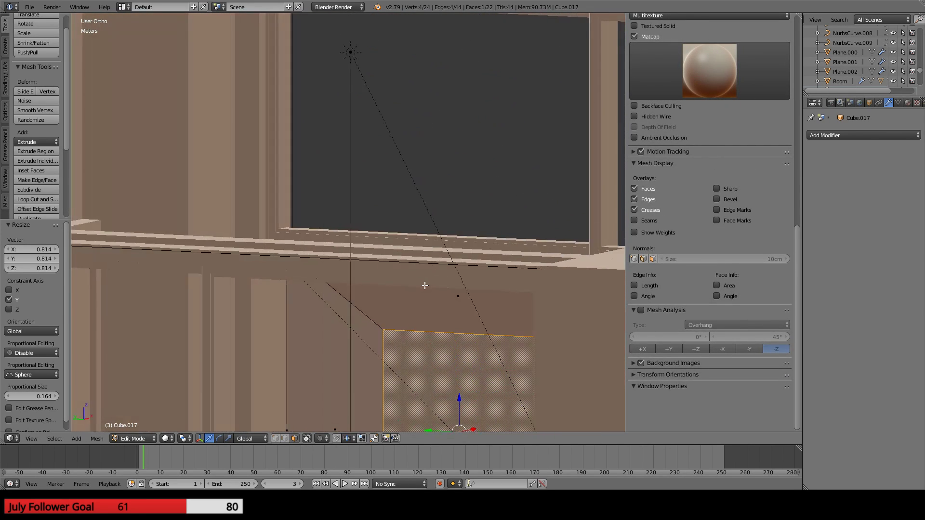
shift+middle_drag(464, 380, 454, 310)
shift+middle_drag(467, 224, 380, 318)
key(KP_7)
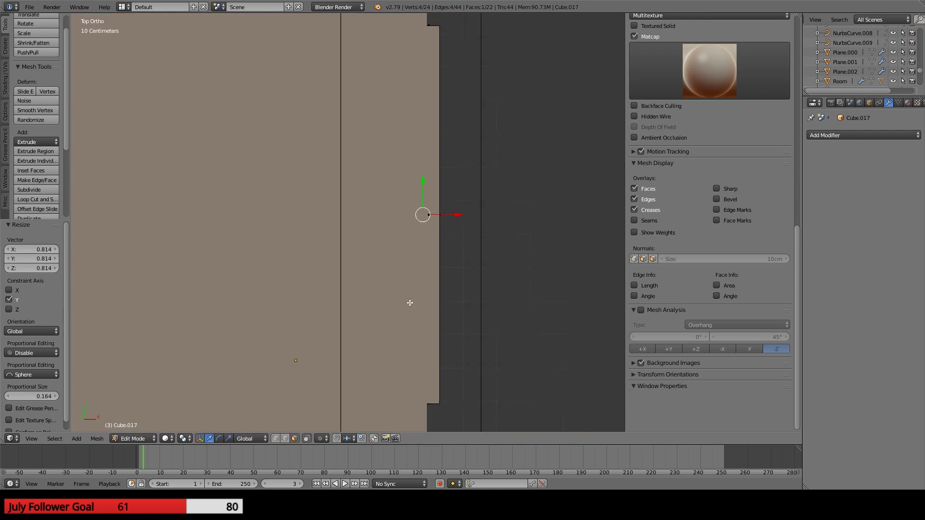
key(z)
scroll(406, 285, down, 2)
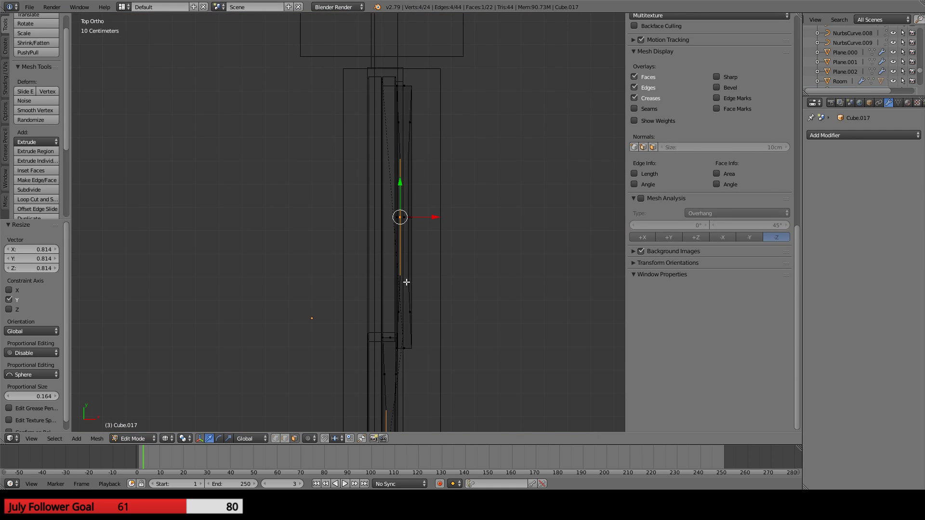
- Undo the scalings and the Z move of the window faces, keeping the in-place extrusion
scroll(404, 282, up, 3)
key(ctrl+z)
key(ctrl+z)
key(ctrl+z)
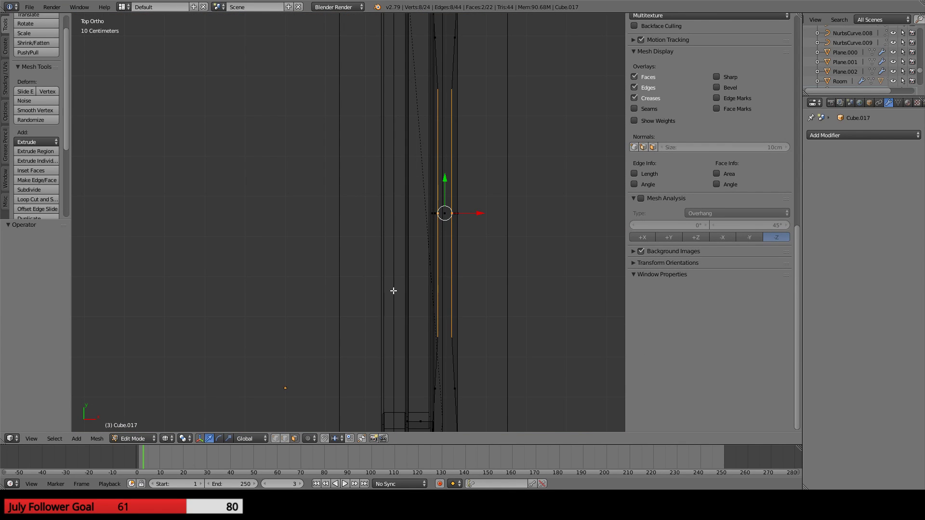
scroll(394, 291, down, 3)
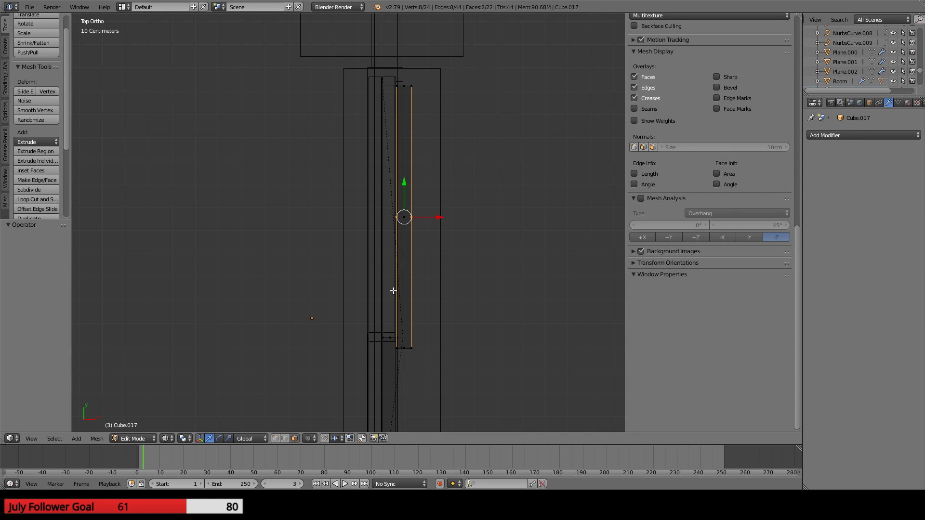
- Scale the two extruded faces by 0.484 with X locked and move them 1.79 cm along Z in camera view
key(KP_0)
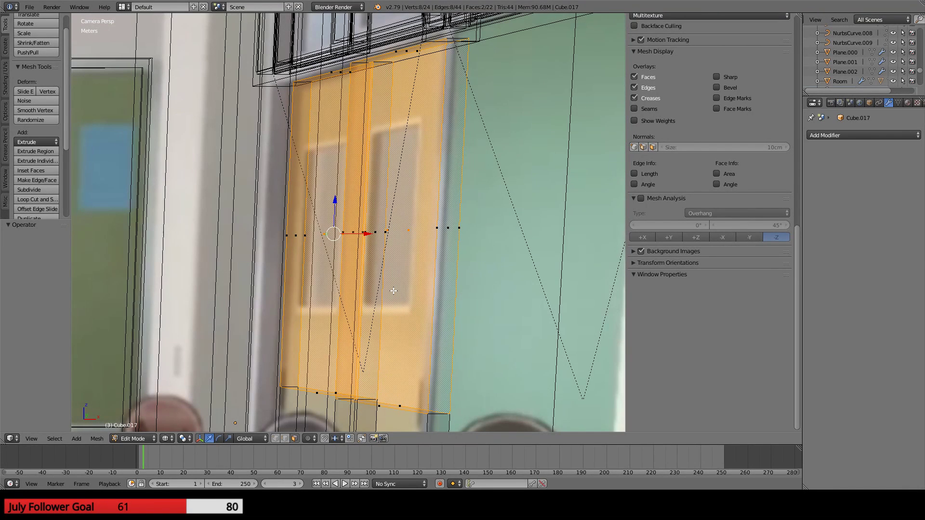
key(s)
key(shift+x)
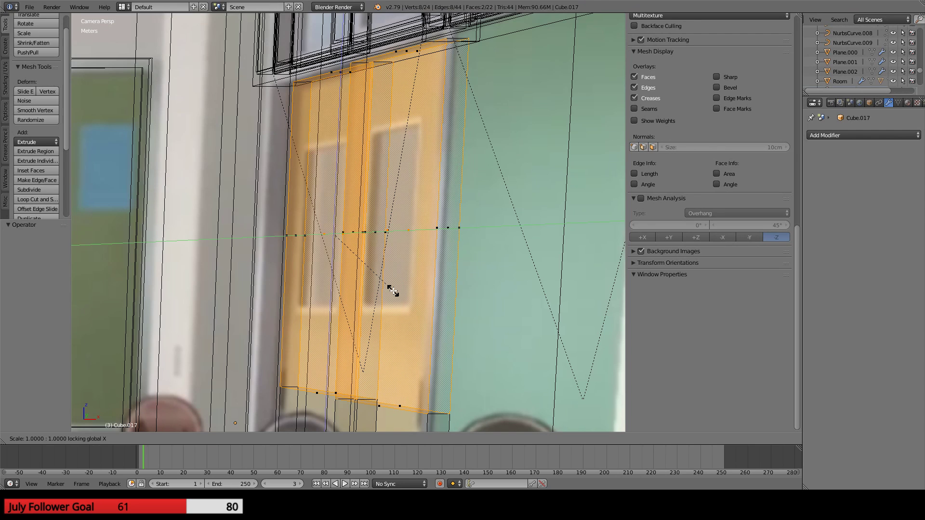
click(367, 256)
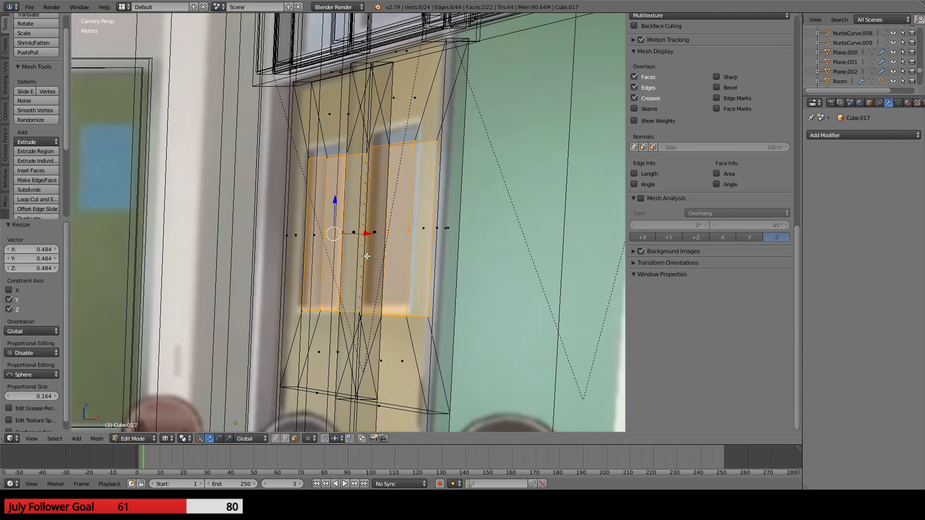
key(g)
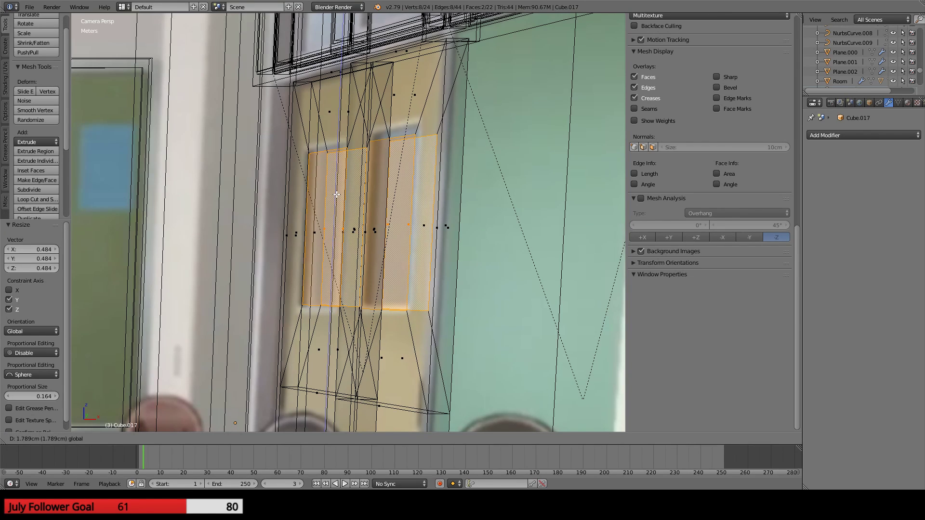
click(336, 195)
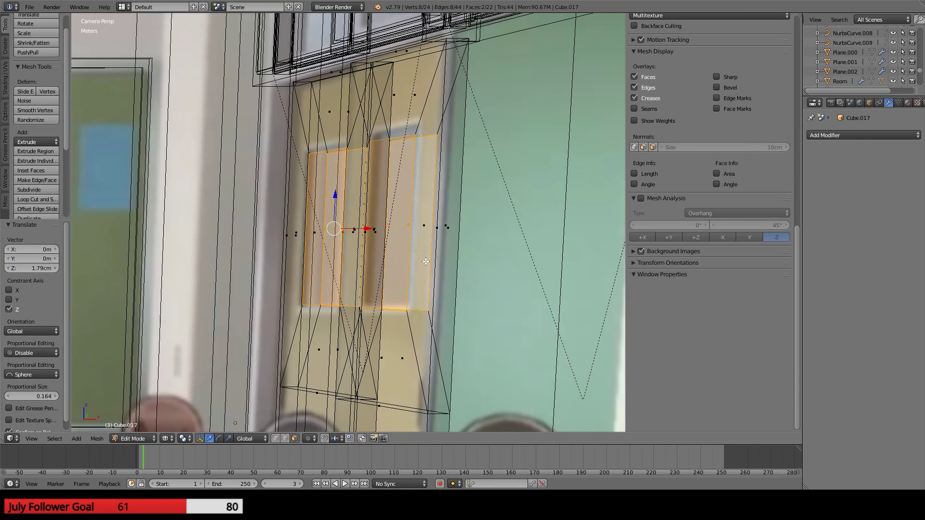
- Scale the window faces by 0.900 with X locked, then by 1.133 along Z to match the reference
key(s)
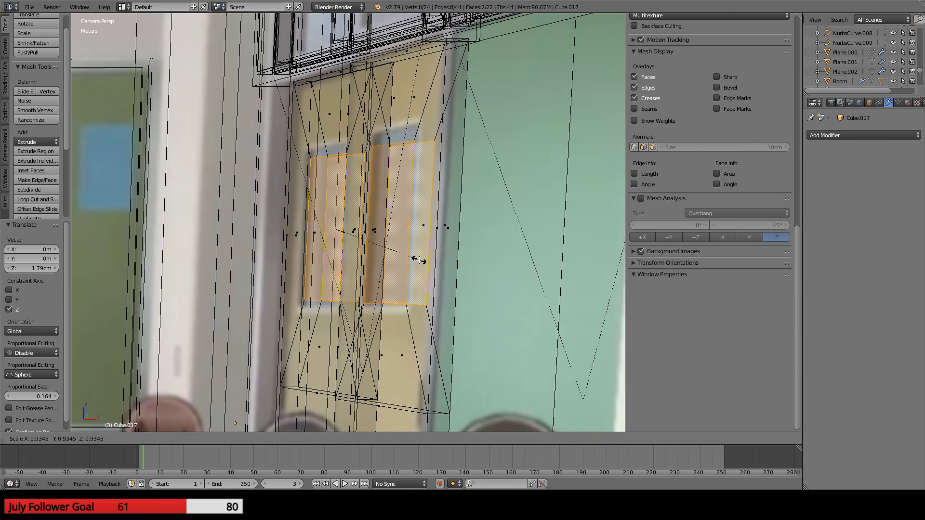
key(shift+x)
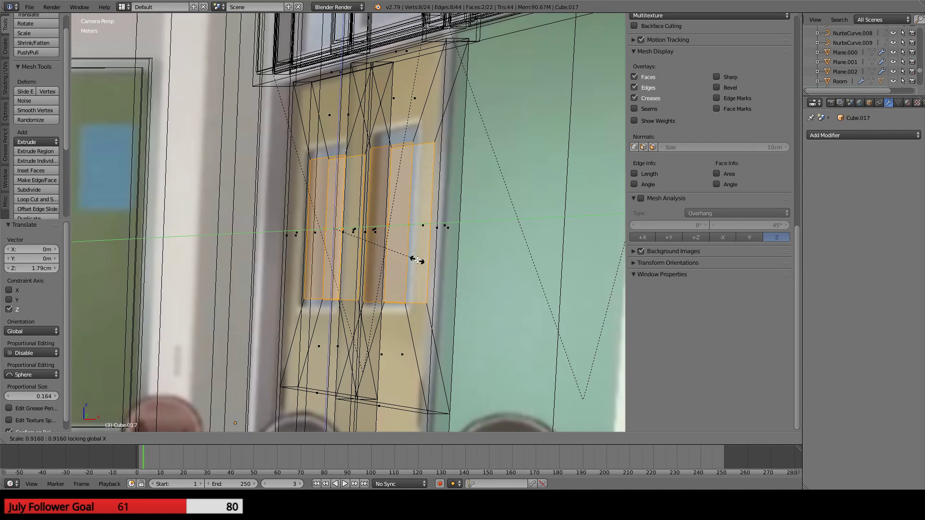
click(415, 260)
key(s)
key(z)
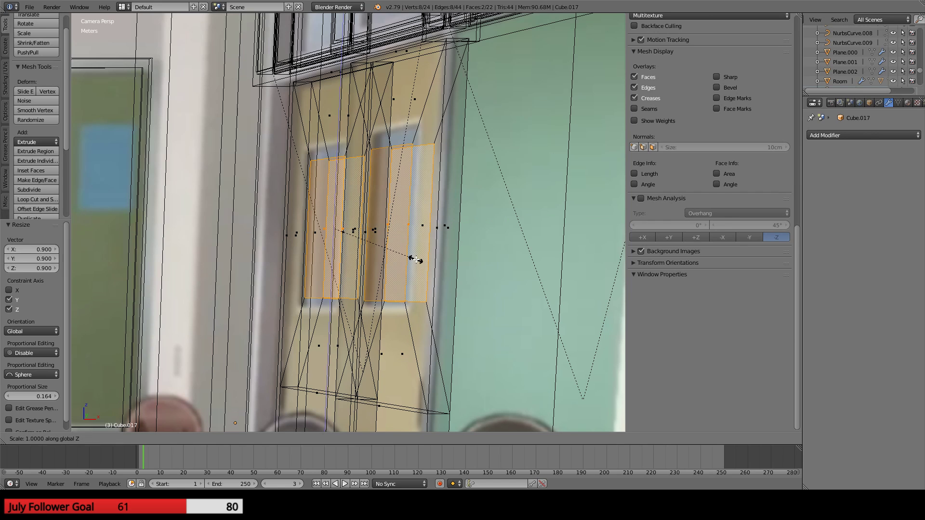
click(426, 266)
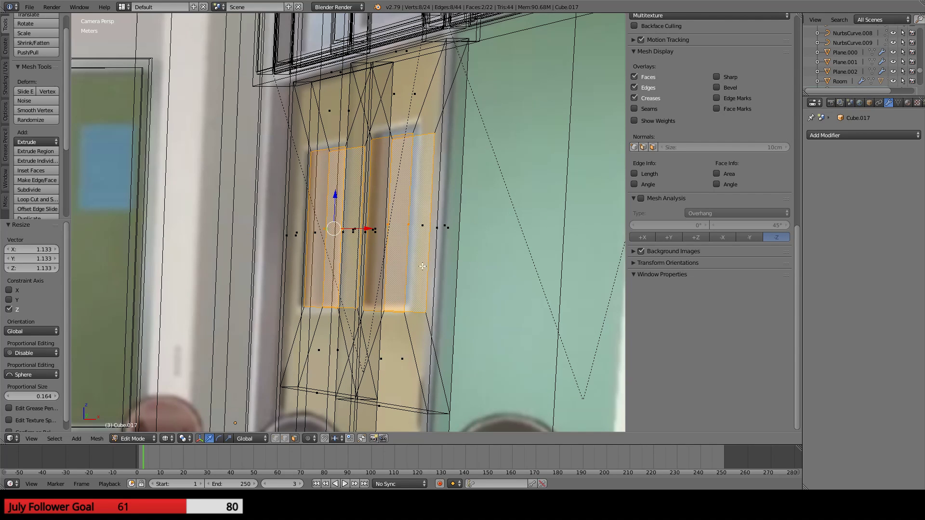
- Switch to a wireframe top view of the door panel and turn on geometry snapping with the Closest target
middle_drag(371, 227, 368, 307)
key(z)
middle_drag(371, 277, 464, 225)
scroll(463, 221, up, 5)
shift+middle_drag(462, 112, 450, 223)
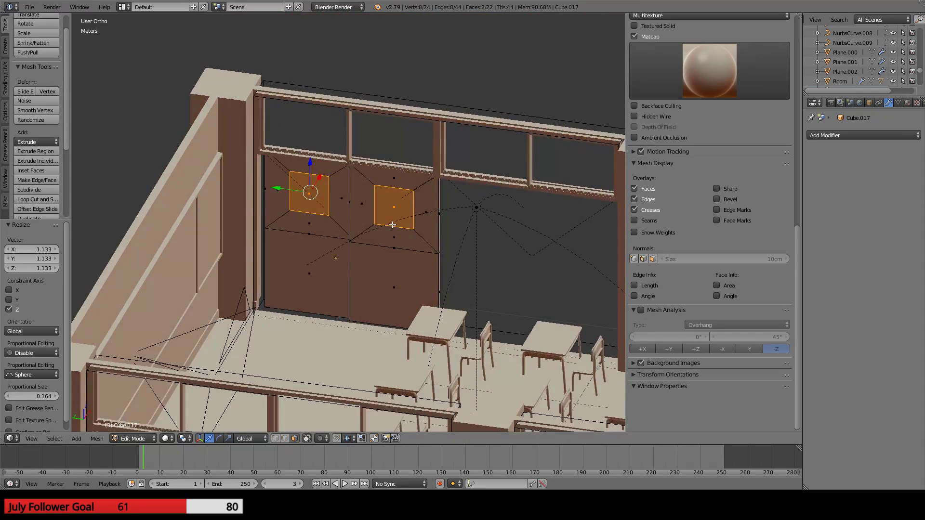
scroll(392, 225, up, 6)
middle_drag(286, 179, 298, 303)
key(KP_7)
key(z)
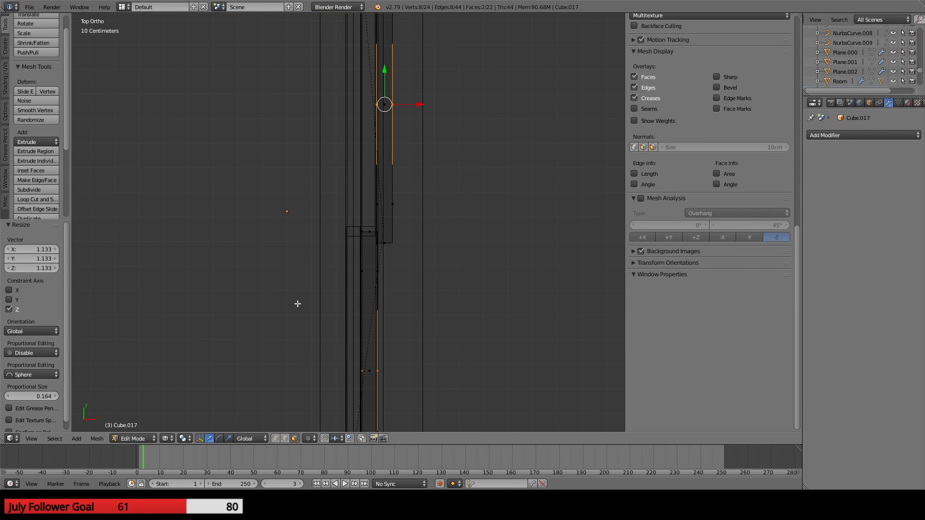
scroll(298, 304, up, 3)
shift+middle_drag(443, 128, 327, 346)
scroll(286, 258, up, 3)
scroll(285, 258, down, 1)
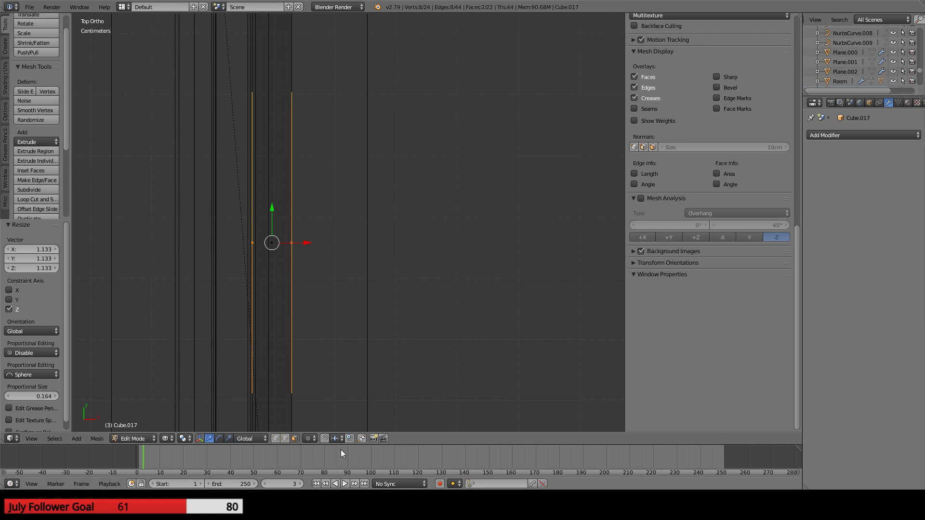
click(325, 438)
click(336, 439)
click(353, 407)
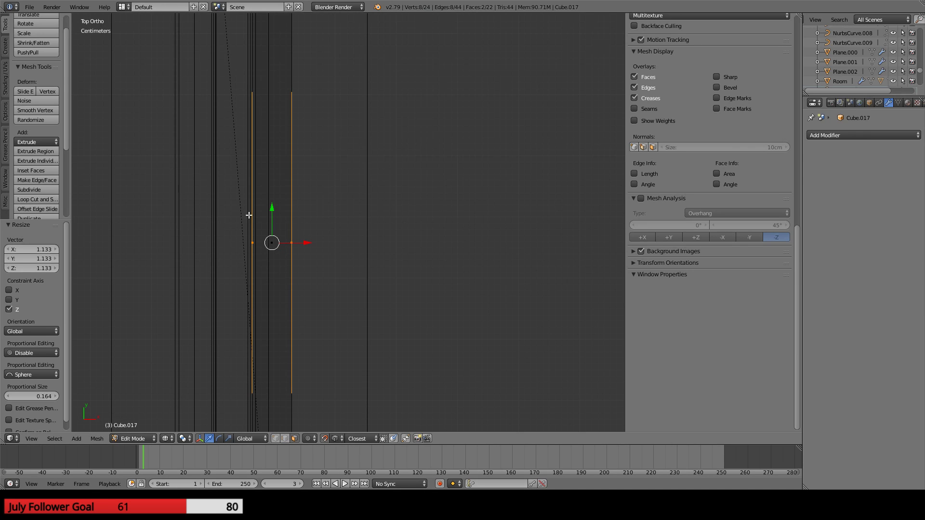
- Select only the inner rectangular face on one side of the door panel and extrude it -6.39 cm through the panel's thickness
right_click(254, 231)
middle_drag(264, 247, 354, 197)
key(z)
shift+middle_drag(318, 421, 386, 151)
right_click(395, 257)
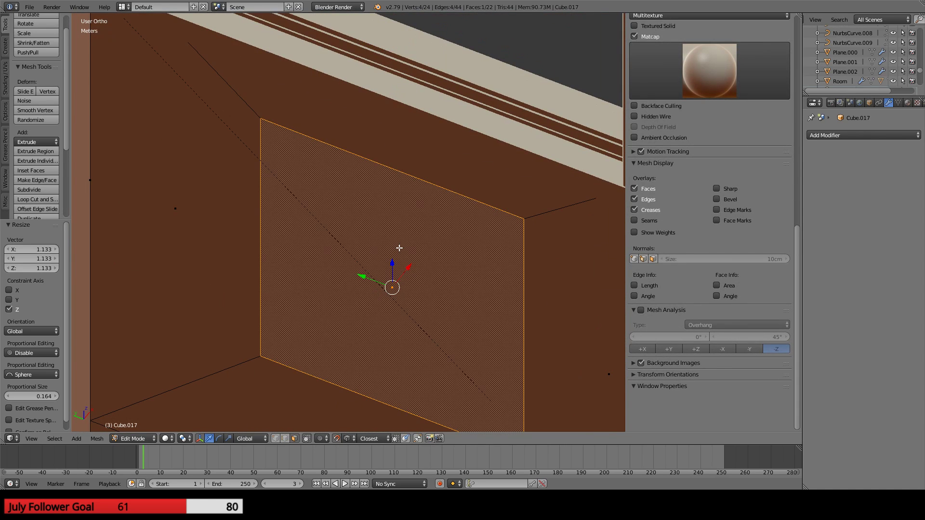
key(KP_7)
key(z)
key(KP_Decimal)
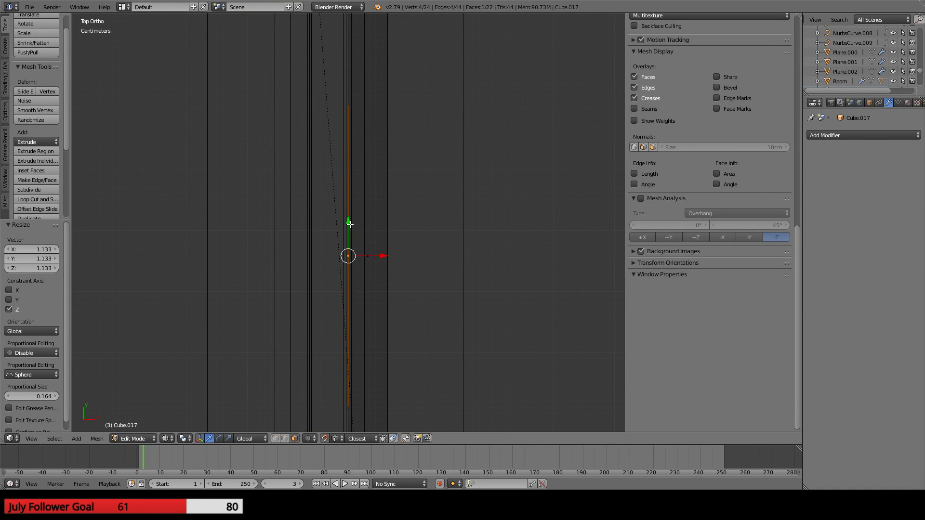
key(e)
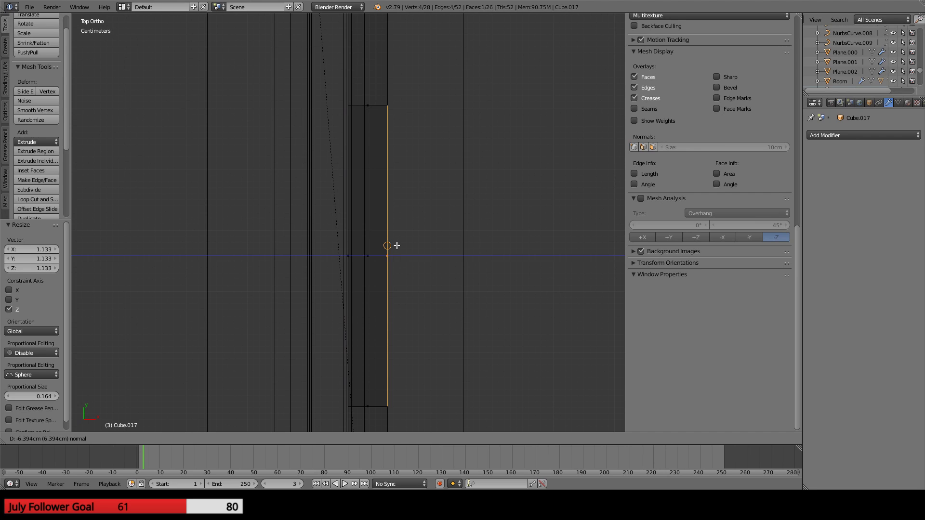
click(397, 246)
- Reset the snap element to Increment and run Remove Doubles on the entire door mesh
click(347, 439)
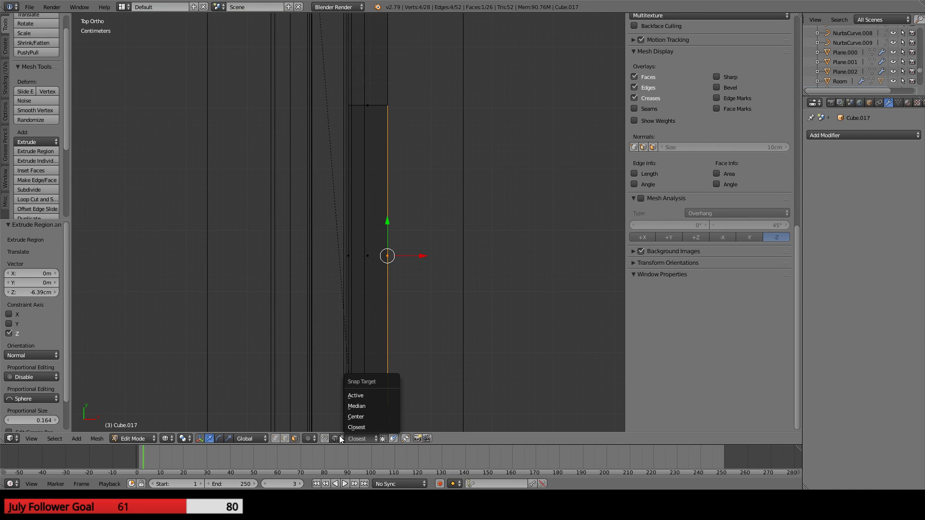
click(336, 439)
click(347, 426)
middle_drag(349, 416, 457, 308)
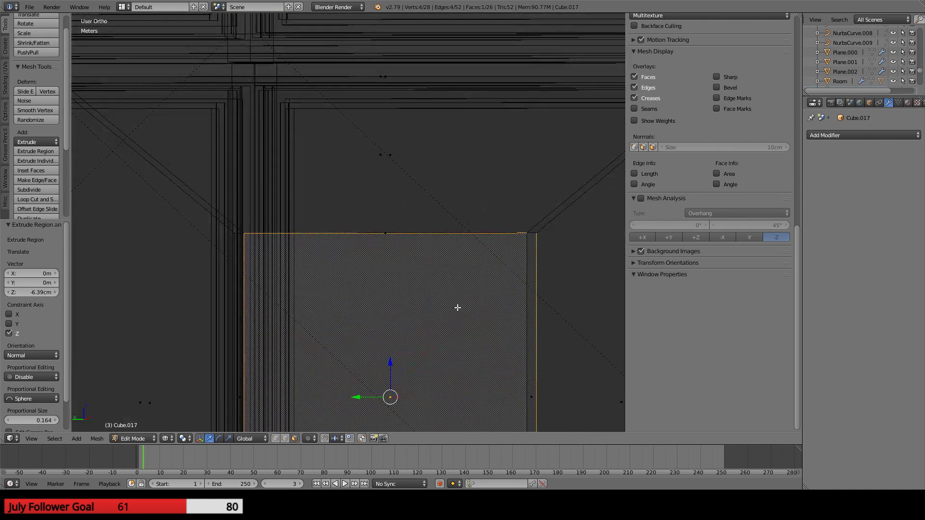
scroll(458, 307, down, 4)
key(a)
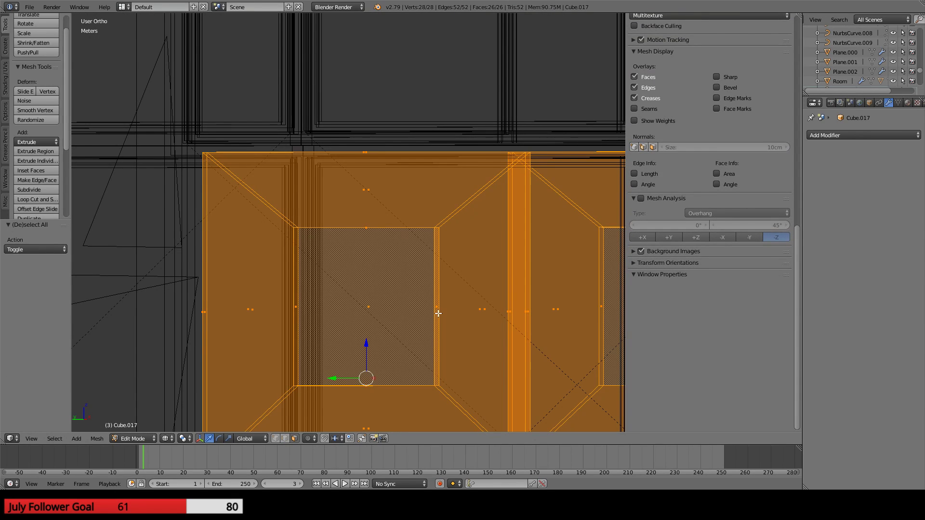
key(w)
click(437, 314)
- Delete the remaining face inside the door's window opening and return to Object Mode
right_click(367, 301)
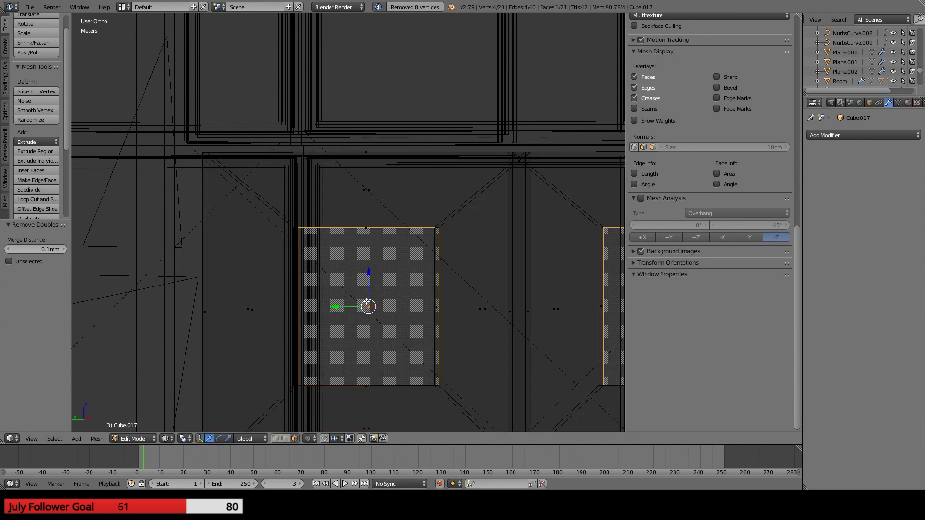
key(x)
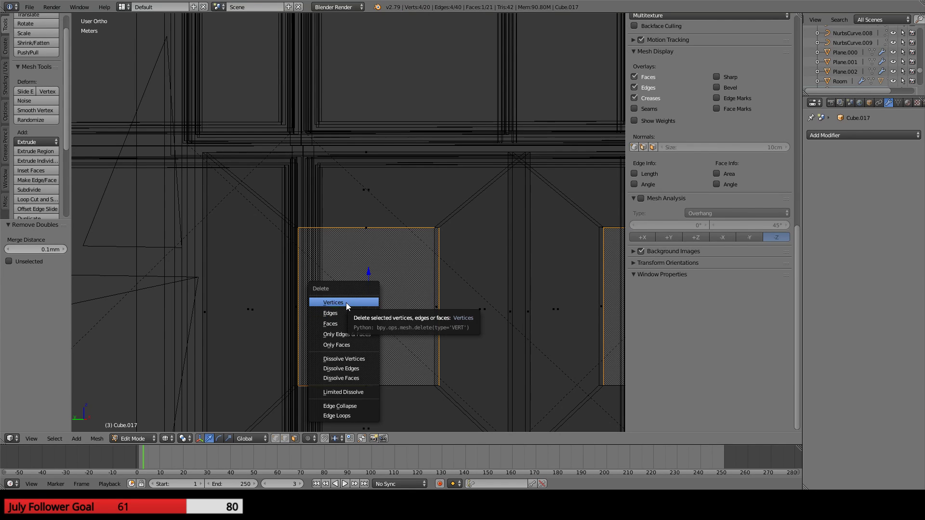
click(336, 324)
key(z)
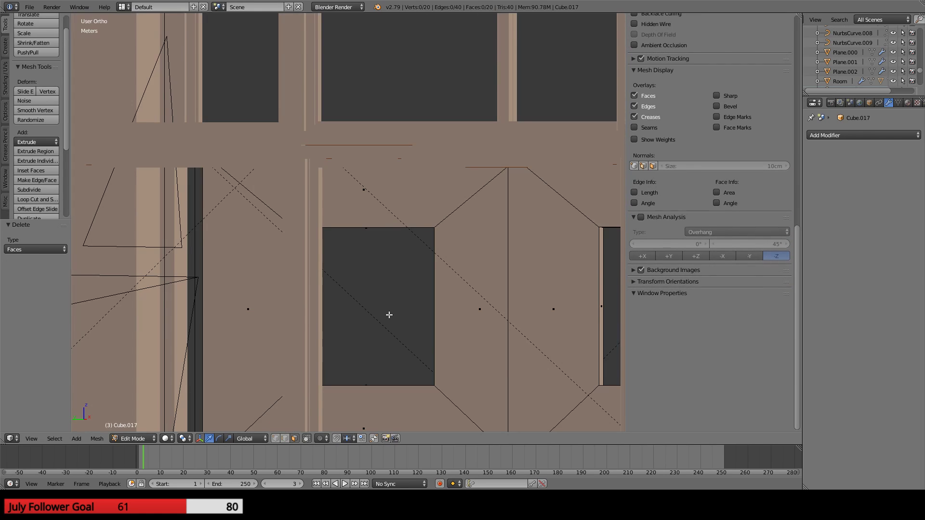
mouse_move(388, 314)
middle_down()
mouse_move(347, 332)
mouse_move(351, 326)
mouse_move(370, 359)
mouse_move(427, 363)
mouse_move(399, 355)
middle_up()
scroll(403, 358, down, 6)
key(Tab)
scroll(398, 353, up, 5)
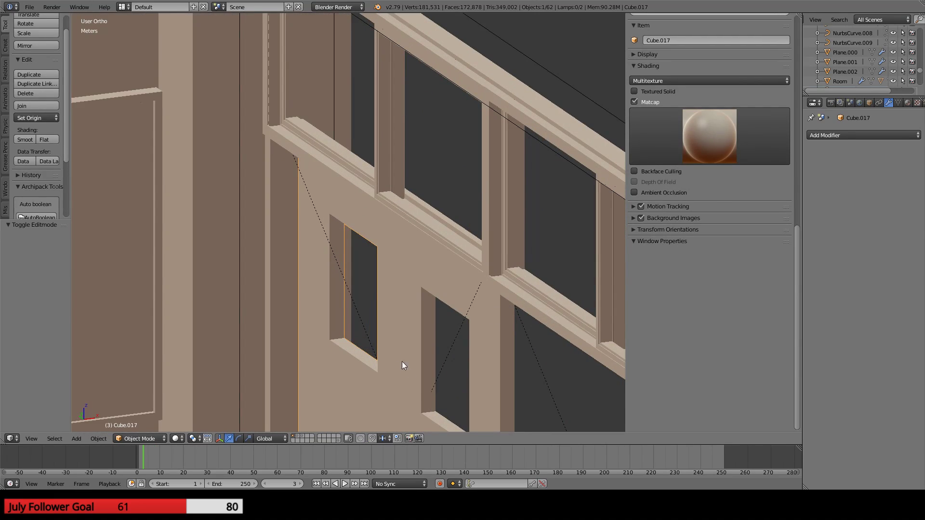
- Inspect the window openings in both door panels from each side of the wall
shift+middle_drag(419, 389, 353, 230)
scroll(347, 224, up, 5)
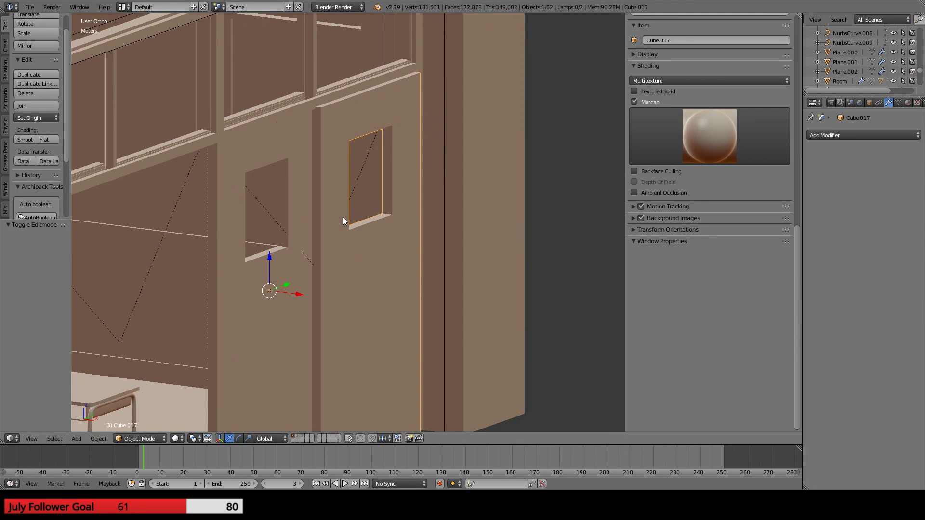
scroll(343, 217, down, 5)
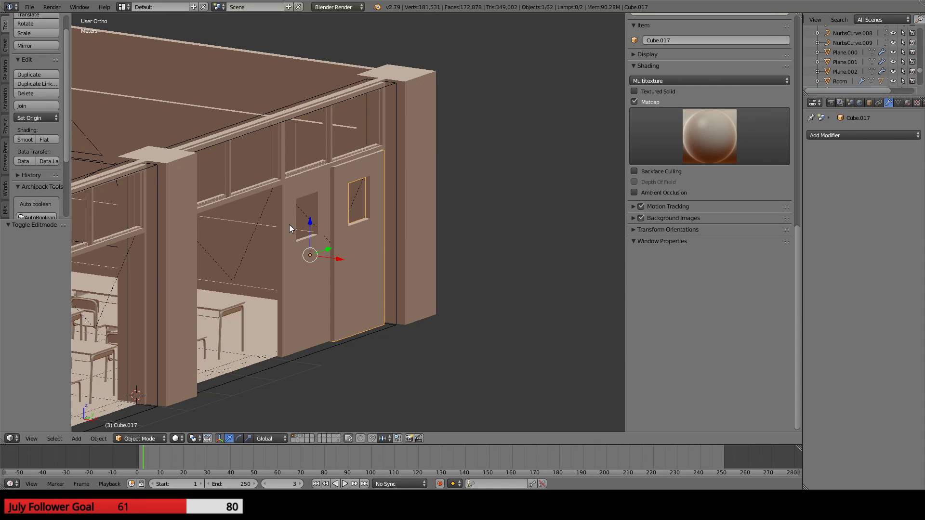
middle_drag(265, 232, 284, 248)
scroll(360, 282, up, 5)
key(Tab)
key(Tab)
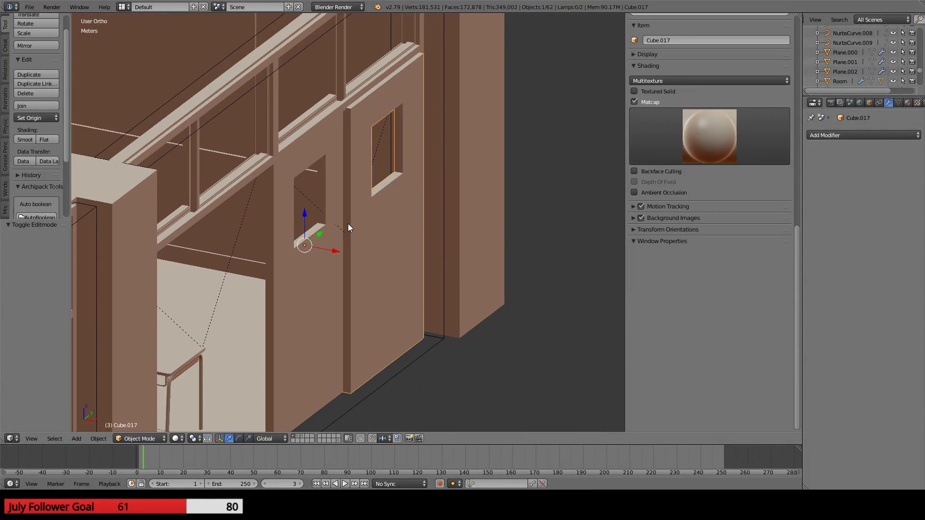
key(s)
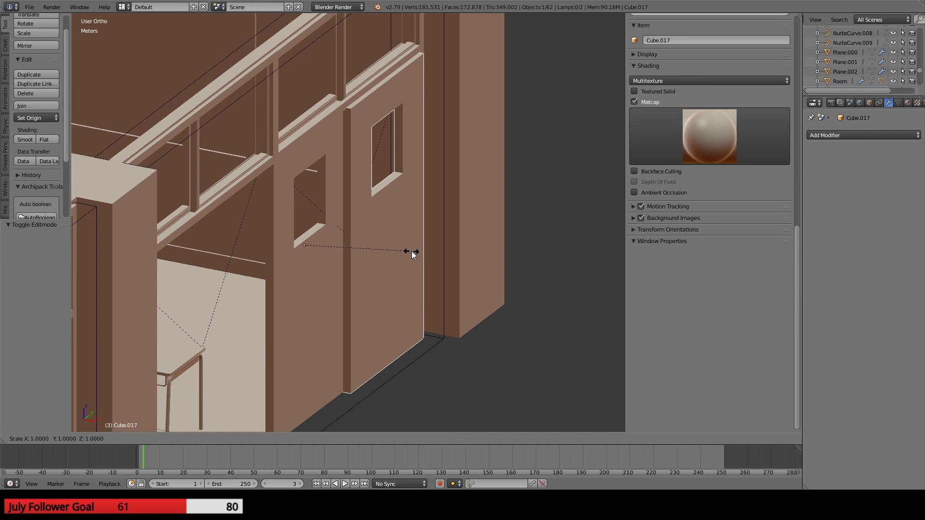
key(x)
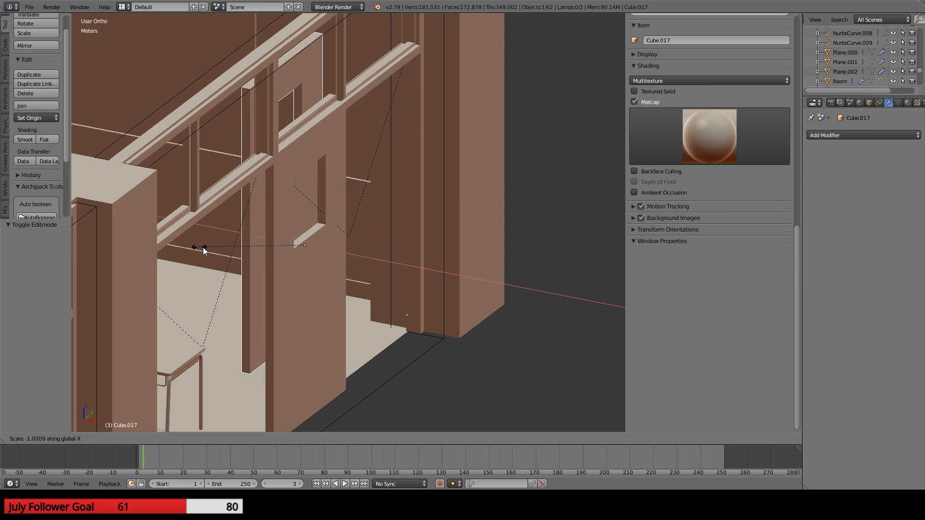
click(394, 294)
middle_drag(394, 293, 441, 328)
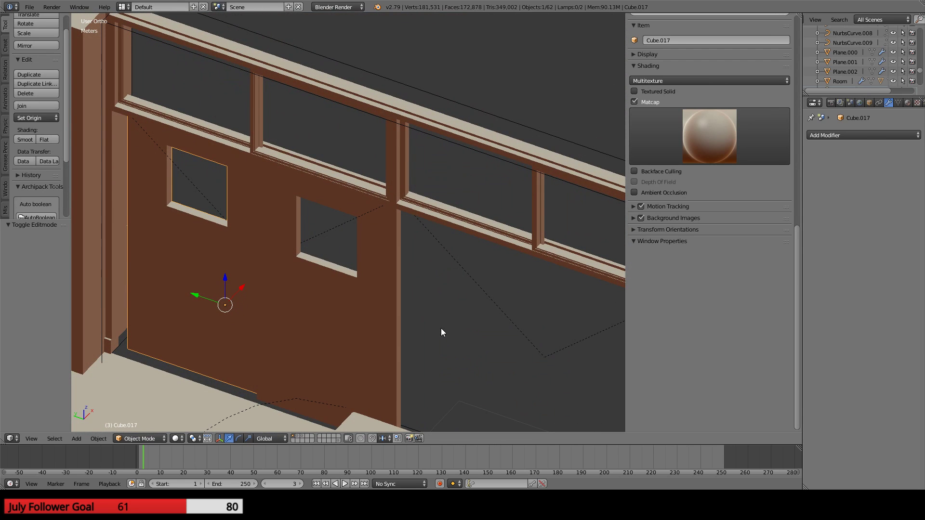
- Set the selected door panel's origin to its geometry
key(shift+ctrl+alt+c)
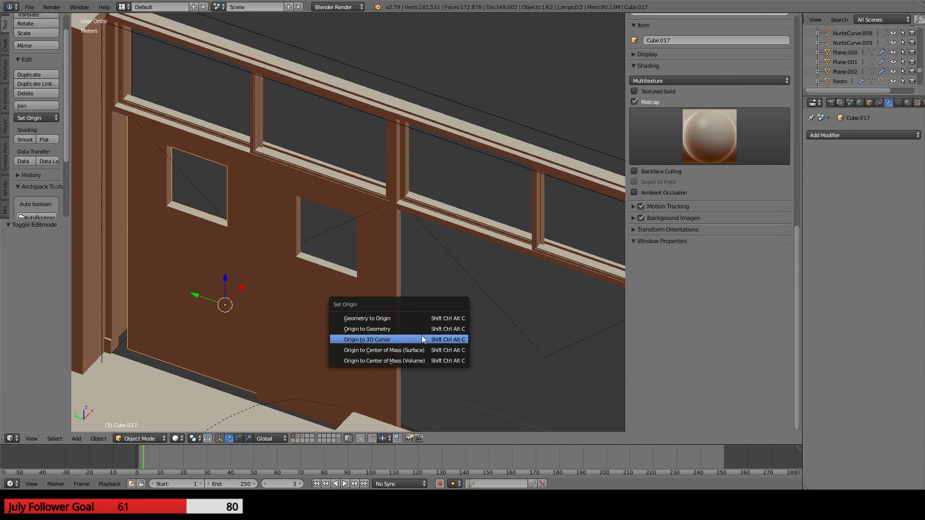
click(376, 329)
middle_drag(375, 328, 401, 341)
- Delete the displaced second door panel next to the one whose origin was reset
right_click(398, 276)
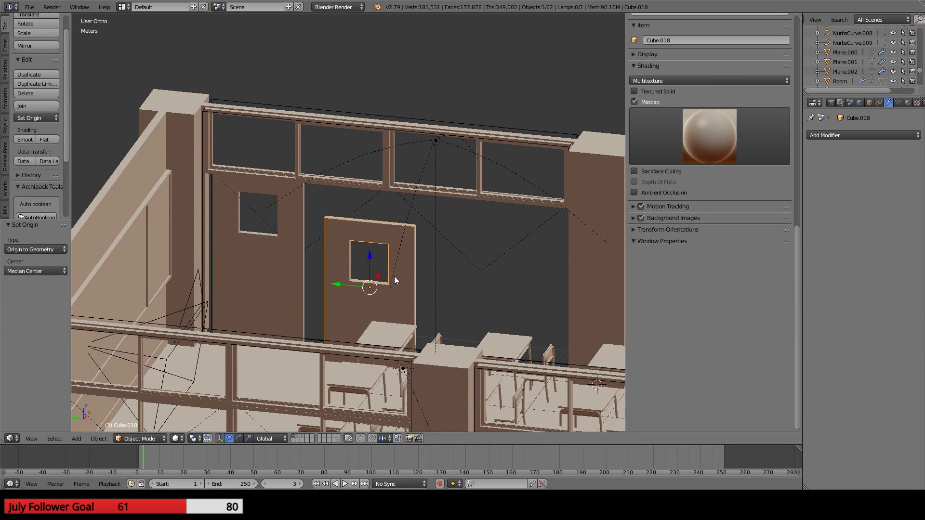
drag(366, 252, 368, 210)
middle_drag(460, 270, 276, 278)
key(x)
click(275, 277)
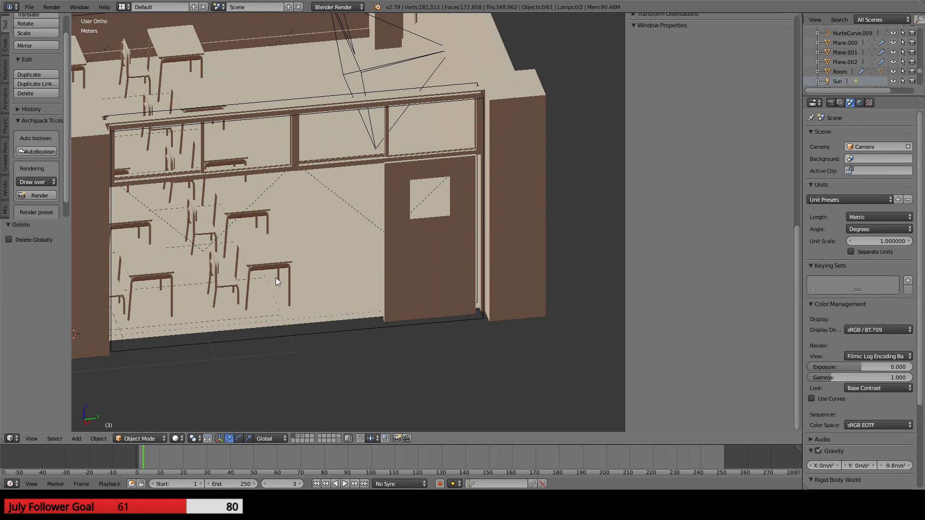
- Delete the two displaced door panels at the opposite end of the wall
key(KP_3)
scroll(432, 273, down, 1)
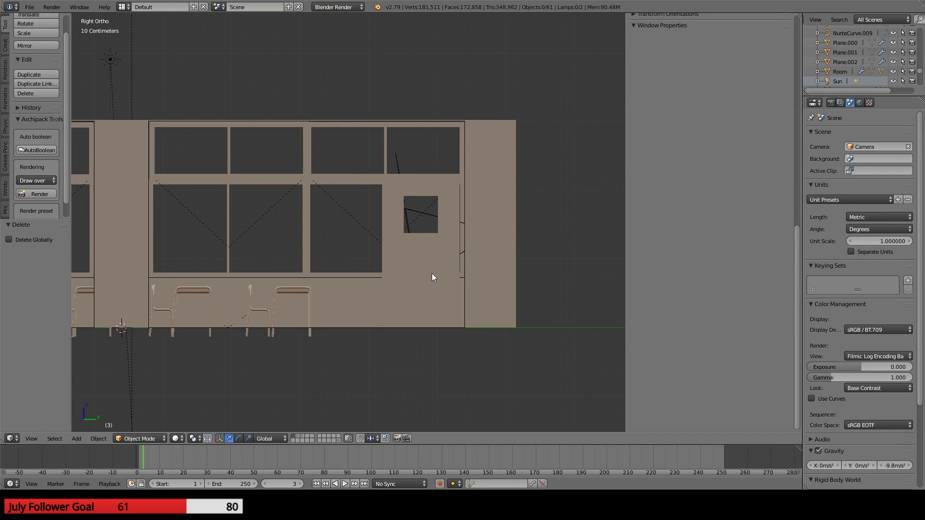
click(439, 268)
scroll(352, 265, down, 6)
scroll(331, 264, up, 3)
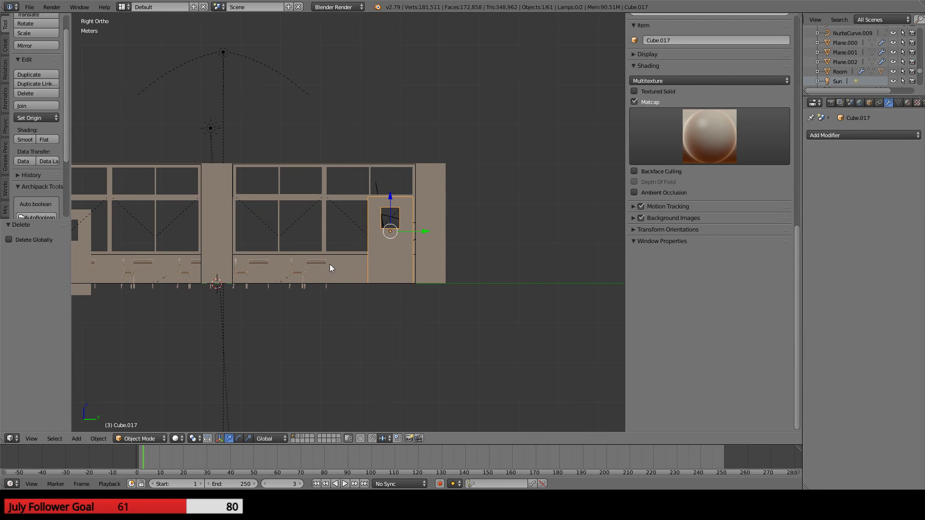
shift+scroll(330, 264, up, 1)
shift+middle_drag(119, 255, 232, 256)
right_click(182, 262)
shift+right_click(157, 264)
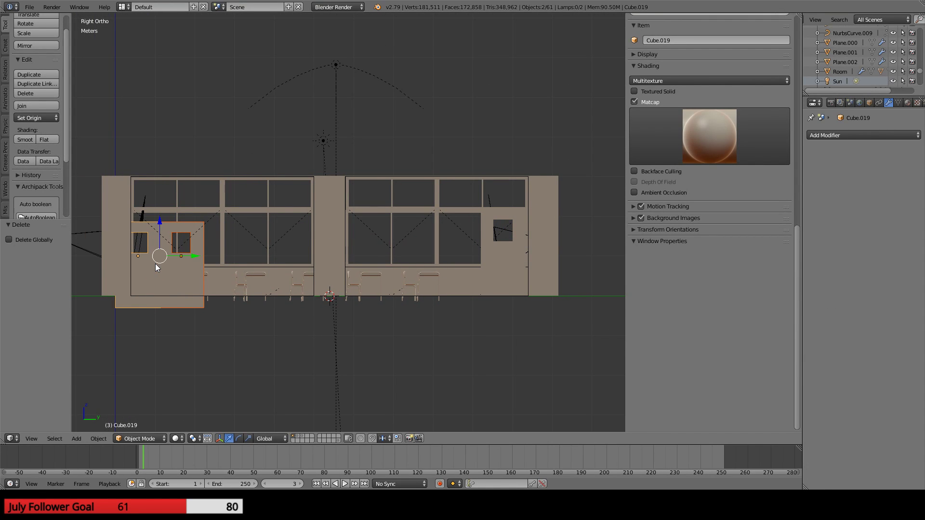
key(x)
click(155, 264)
scroll(383, 259, up, 7)
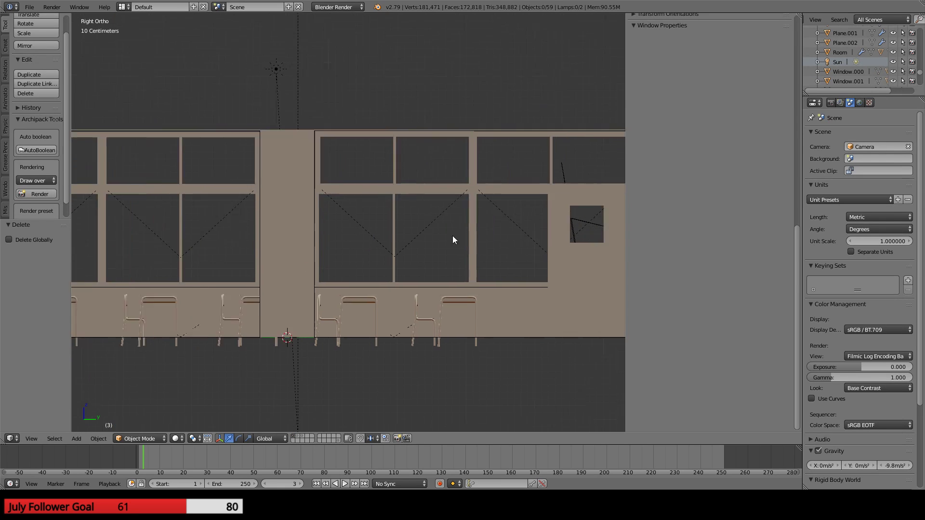
- Create a linked duplicate of the remaining door panel and move it along Y beside the original
key(z)
shift+middle_drag(273, 231, 343, 251)
right_click(302, 326)
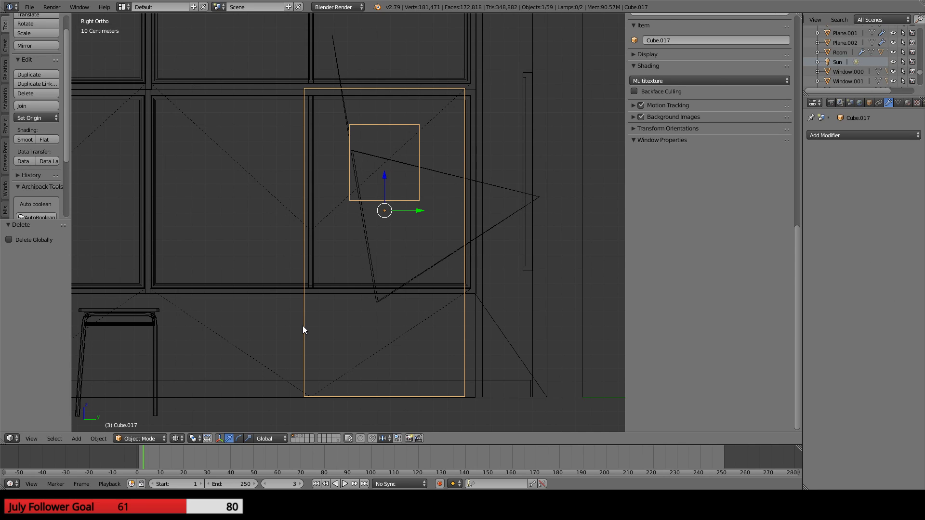
key(alt+d)
key(Escape)
drag(419, 214, 266, 207)
- Nudge the duplicated door panel into its place within the door frame next to the original
middle_drag(266, 208, 387, 256)
key(z)
drag(357, 329, 340, 334)
middle_drag(339, 333, 359, 287)
drag(412, 264, 415, 262)
- Move the original door panel -5.68 cm along the X axis
key(KP_1)
middle_drag(414, 273, 336, 253)
right_click(345, 277)
drag(349, 210, 345, 212)
scroll(297, 269, up, 5)
scroll(351, 320, down, 5)
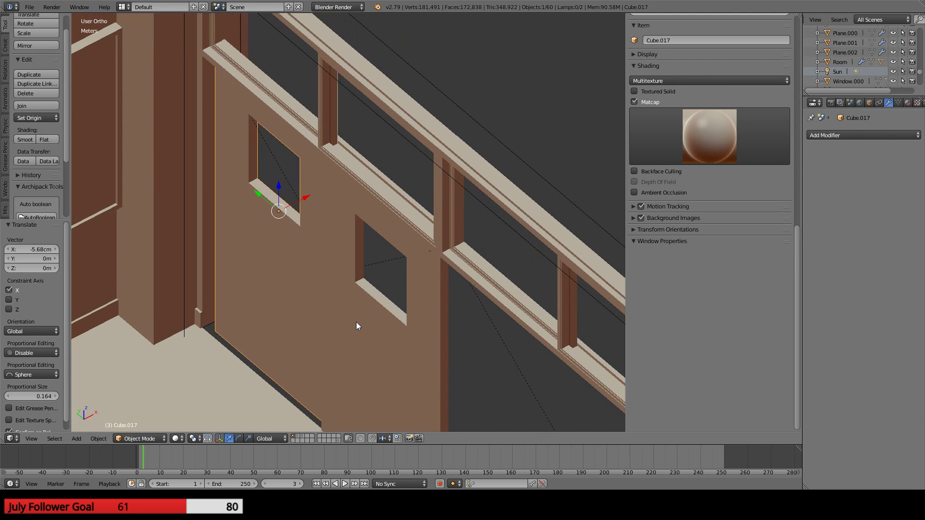
- In a wireframe top view, move the duplicated door panel -1.88 cm along the X axis
key(KP_7)
key(z)
scroll(357, 322, down, 1)
scroll(356, 321, up, 2)
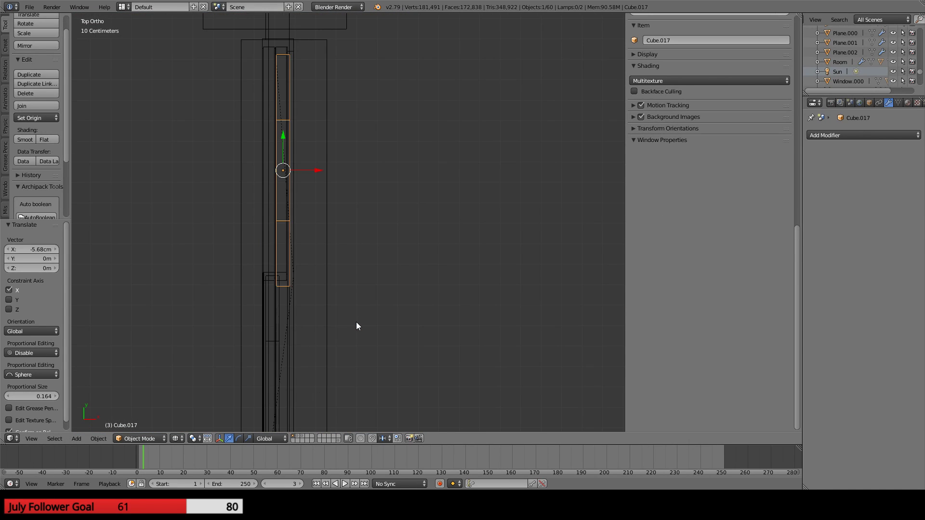
mouse_move(331, 307)
shift+middle_down()
mouse_move(354, 247)
mouse_move(276, 250)
mouse_move(255, 220)
shift+middle_up()
right_click(160, 284)
key(KP_7)
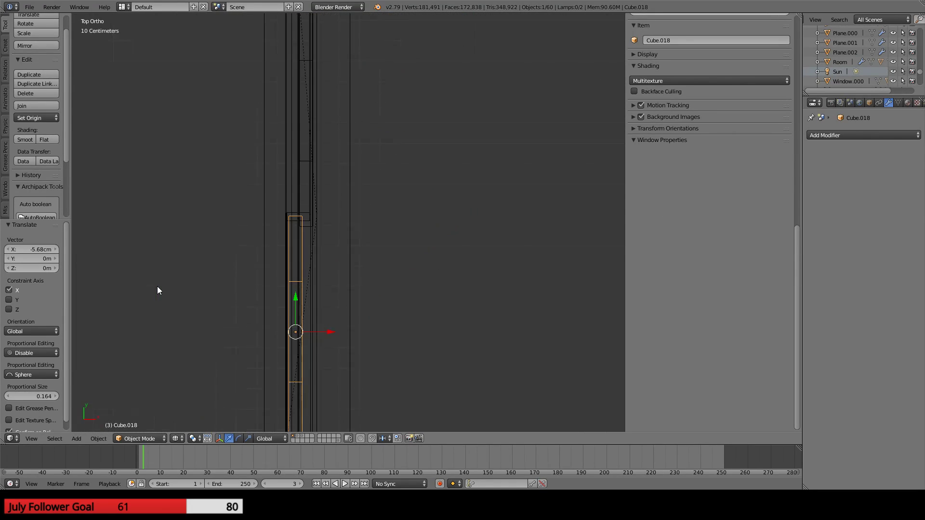
drag(326, 332, 322, 331)
key(s)
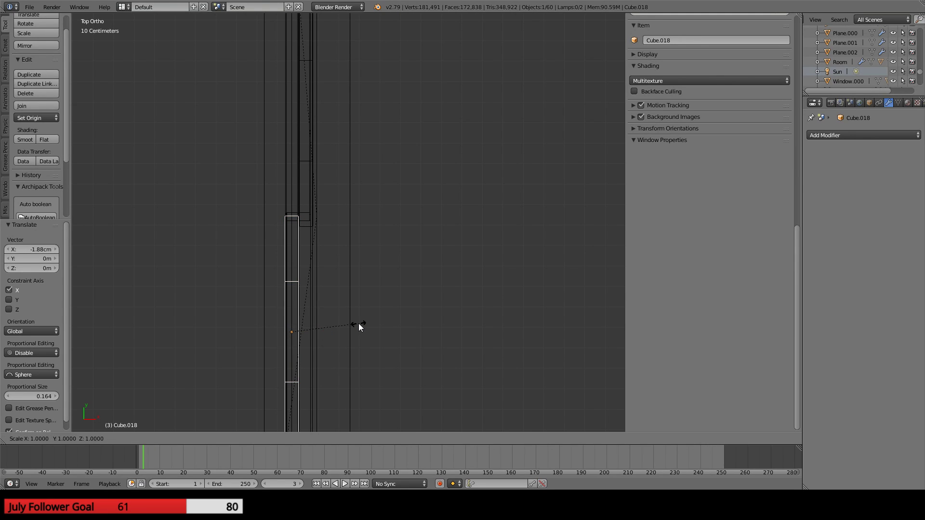
key(y)
right_click(349, 322)
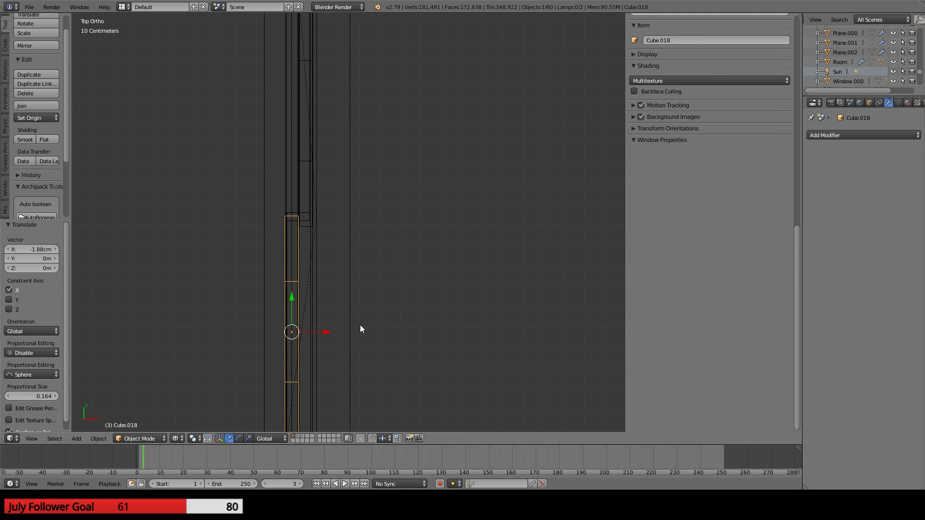
- Scale the original door panel object to 0.686 along the X axis
right_click(300, 181)
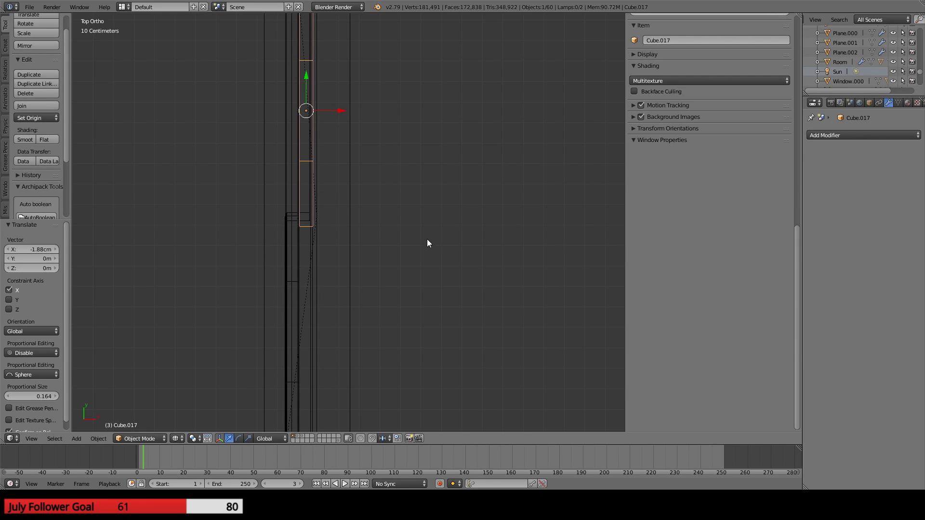
key(s)
key(x)
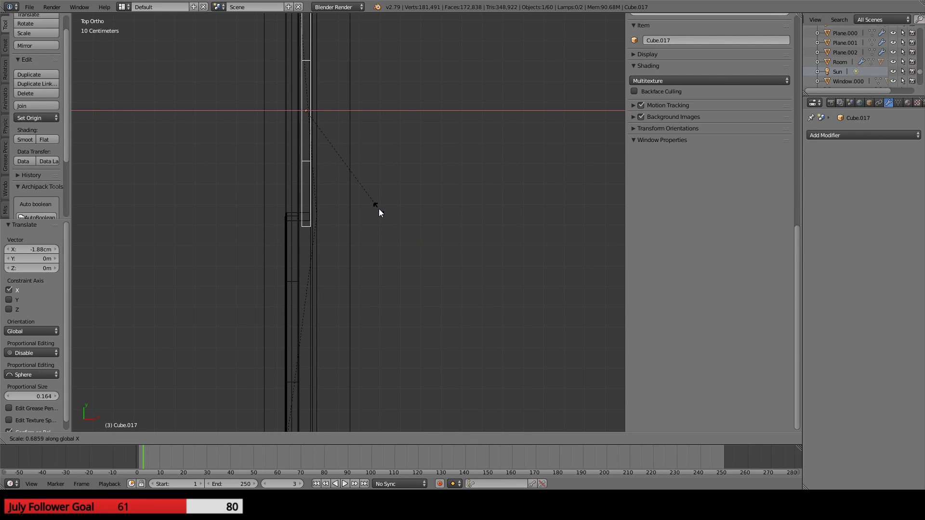
click(379, 209)
mouse_move(382, 238)
middle_down()
mouse_move(295, 230)
mouse_move(303, 197)
mouse_move(342, 165)
mouse_move(367, 170)
mouse_move(360, 189)
mouse_move(339, 187)
middle_up()
key(z)
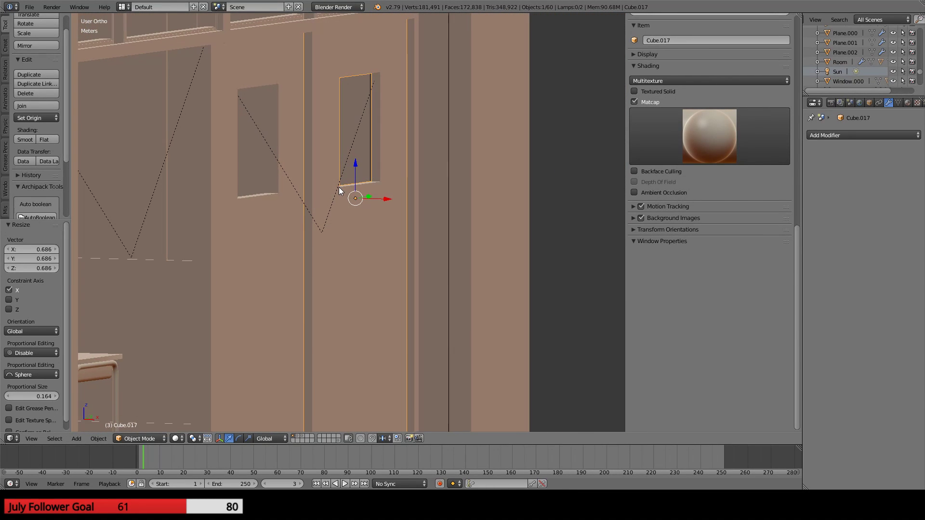
- Try further X-axis scaling of the original door panel object, first to 0.451 and again to 10.448
key(s)
key(y)
right_click(369, 234)
key(s)
key(x)
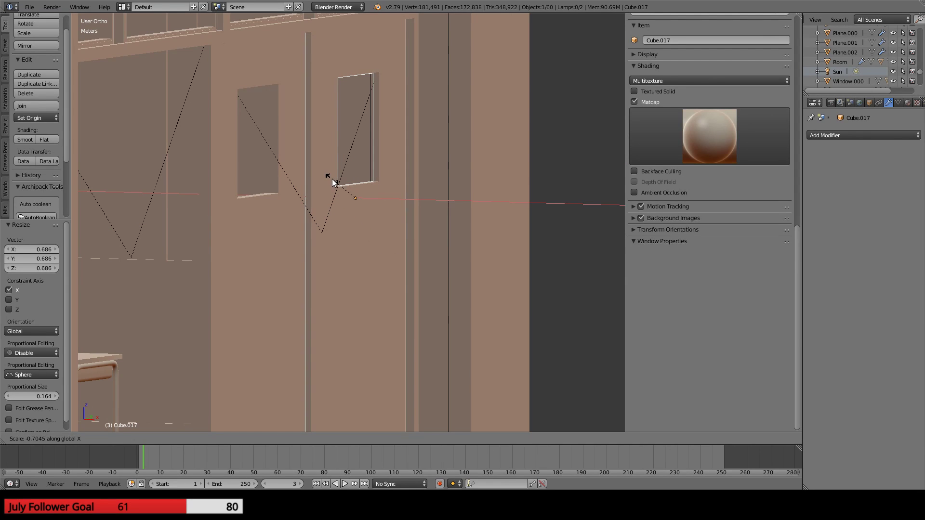
click(366, 214)
middle_drag(285, 245, 270, 136)
key(s)
key(x)
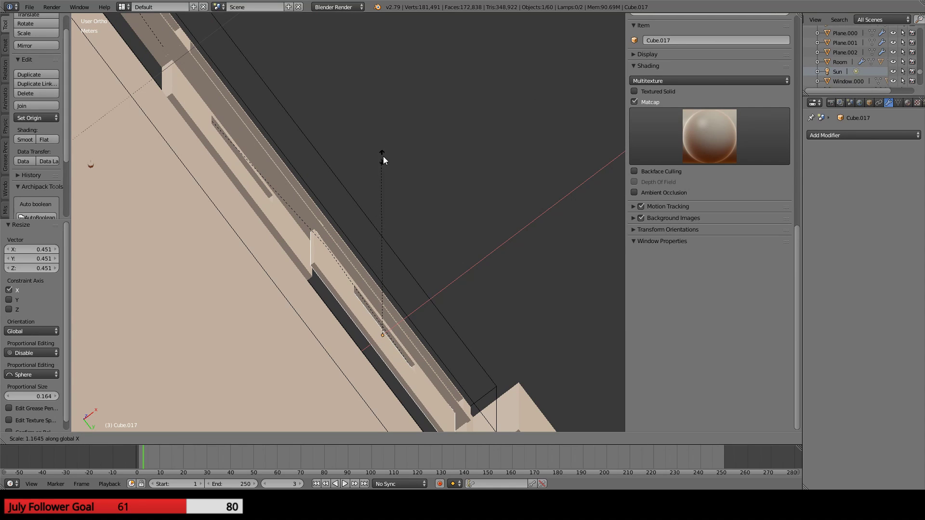
click(201, 181)
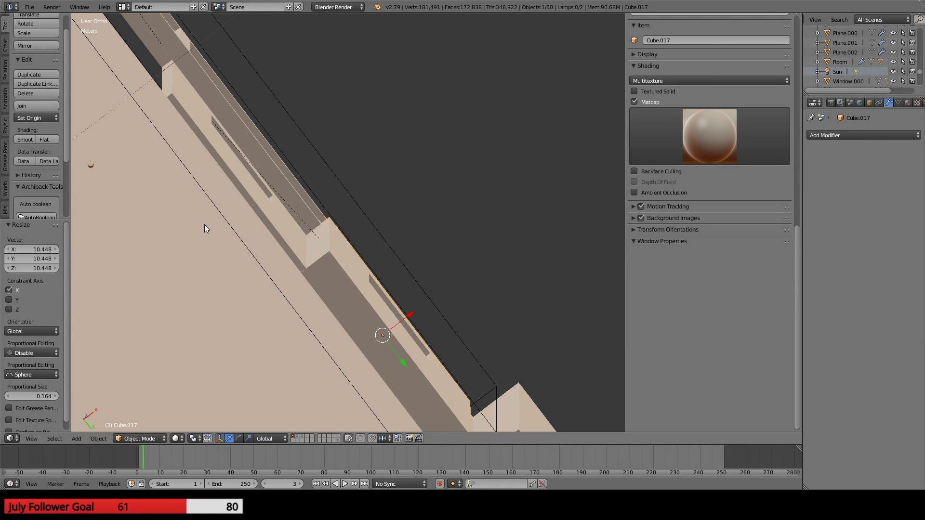
- Undo the object-level scaling of the original door panel, keeping that panel selected
key(ctrl+z)
key(ctrl+z)
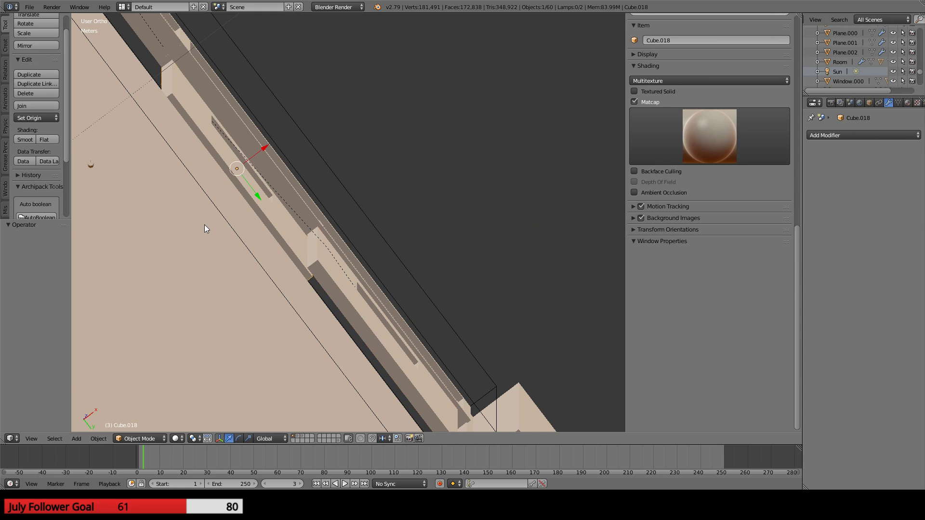
key(ctrl+shift+z)
middle_drag(183, 259, 173, 300)
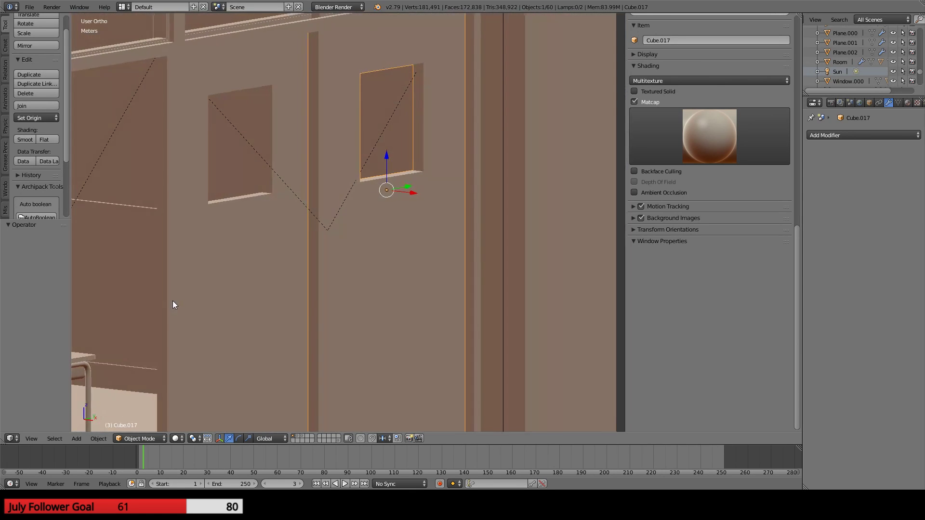
- In Edit Mode, scale the entire shared door panel mesh to 0.687 along the X axis
key(Tab)
key(a)
key(a)
key(a)
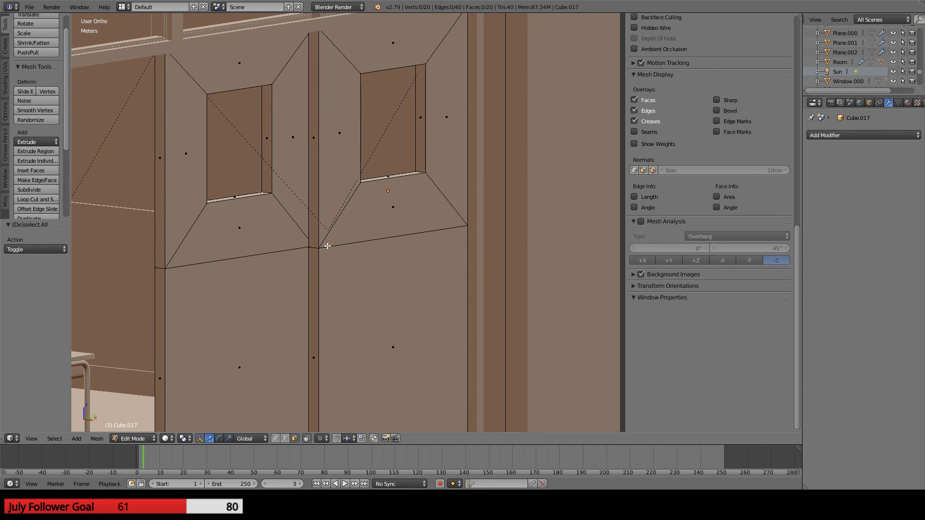
key(s)
key(y)
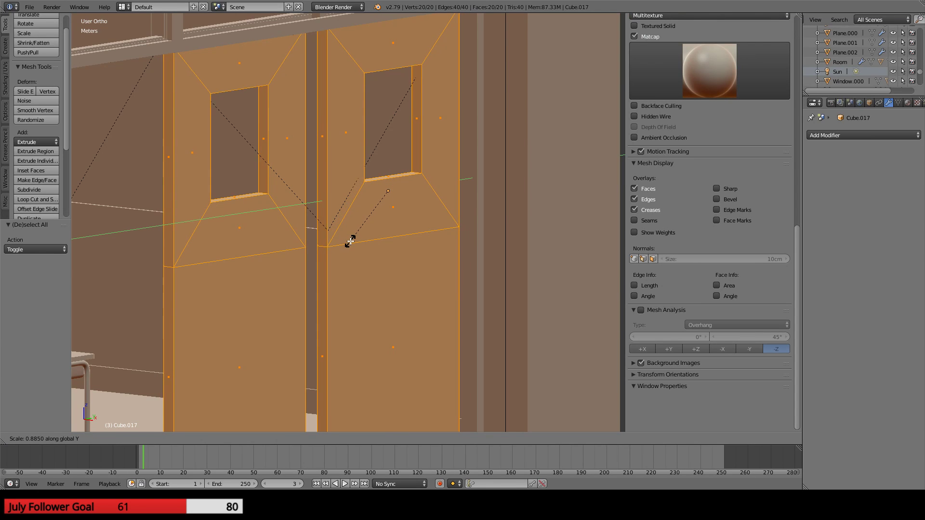
right_click(350, 241)
key(s)
key(x)
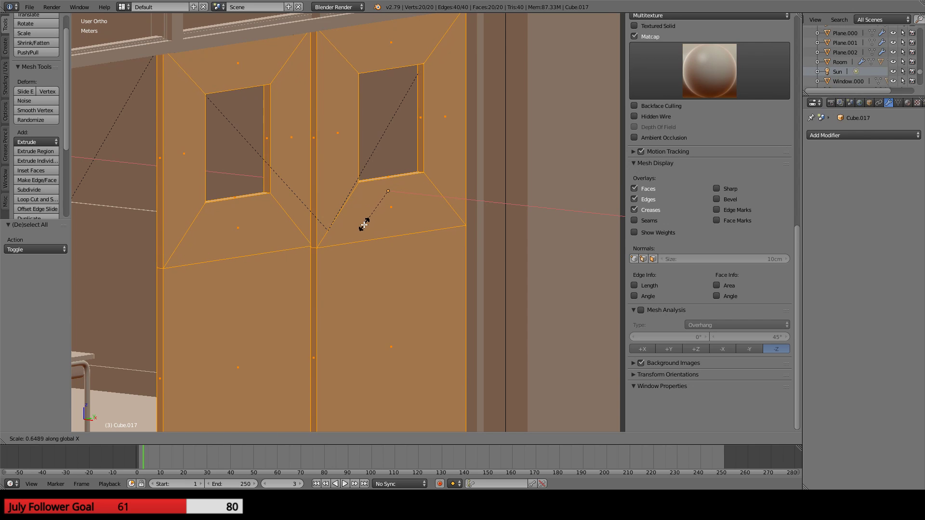
click(363, 226)
- Return to Object Mode and move the original door panel -2.35 mm along X in a wireframe top view
middle_drag(280, 263, 321, 234)
key(KP_7)
key(z)
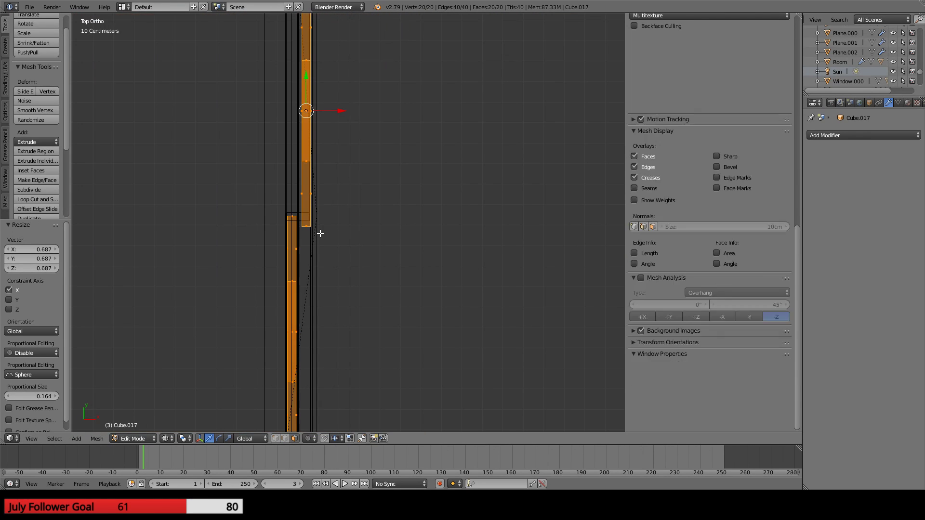
key(Tab)
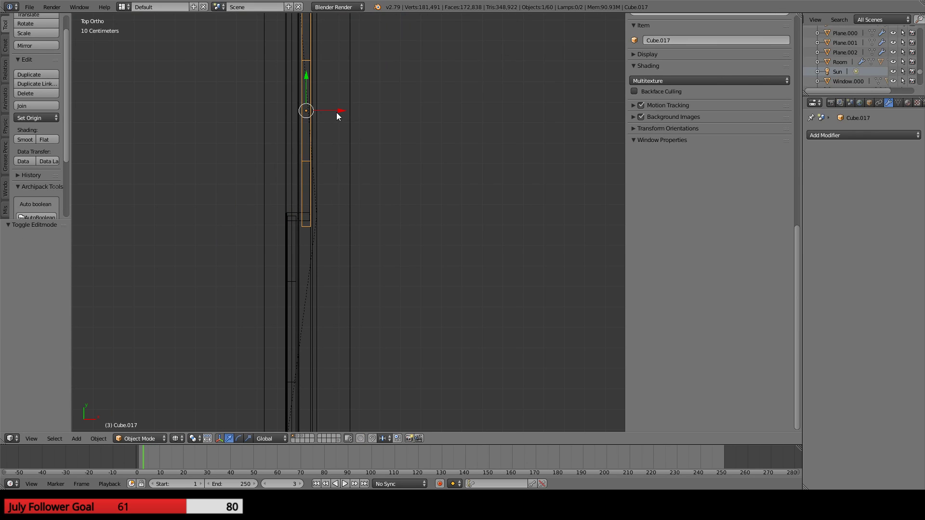
drag(336, 112, 339, 111)
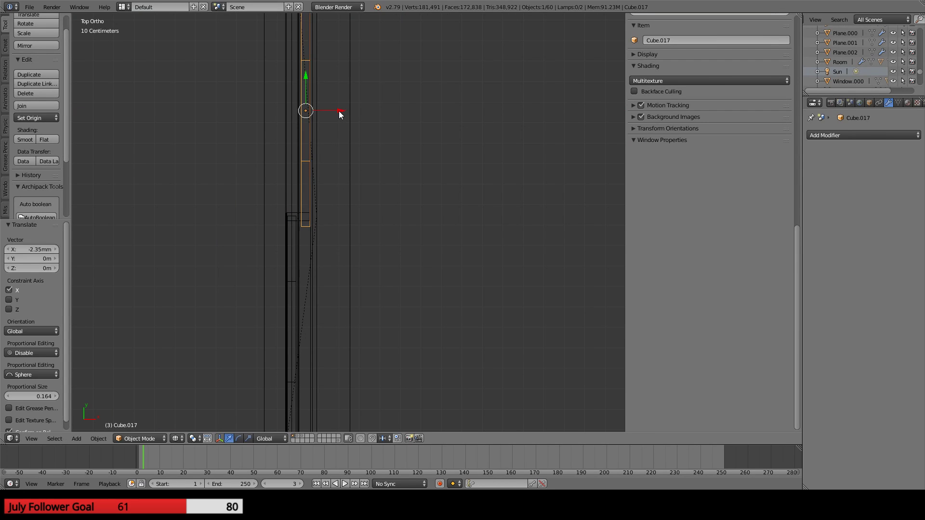
- Select the duplicated door panel and move it 9.75 mm along the X axis in top view
right_click(288, 251)
right_click(317, 233)
right_click(299, 242)
right_click(296, 242)
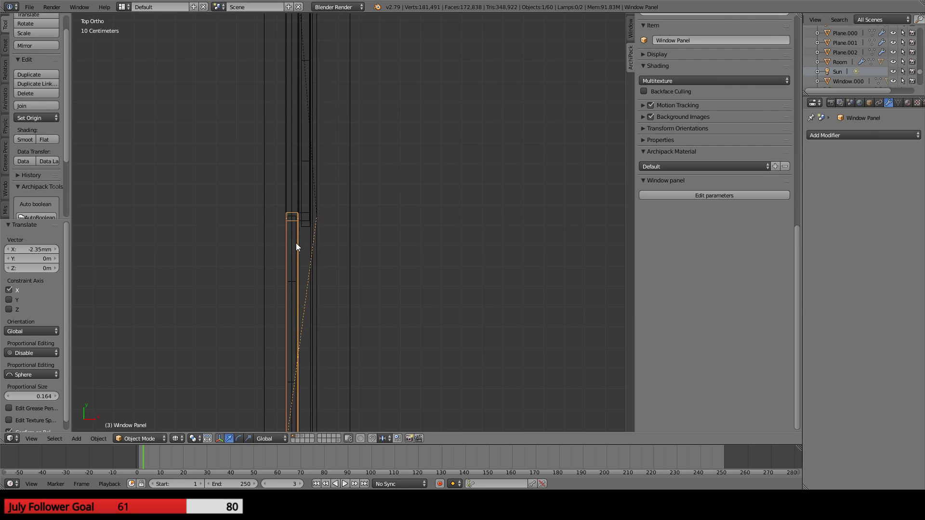
scroll(327, 332, down, 4)
middle_drag(330, 340, 283, 255)
right_click(282, 204)
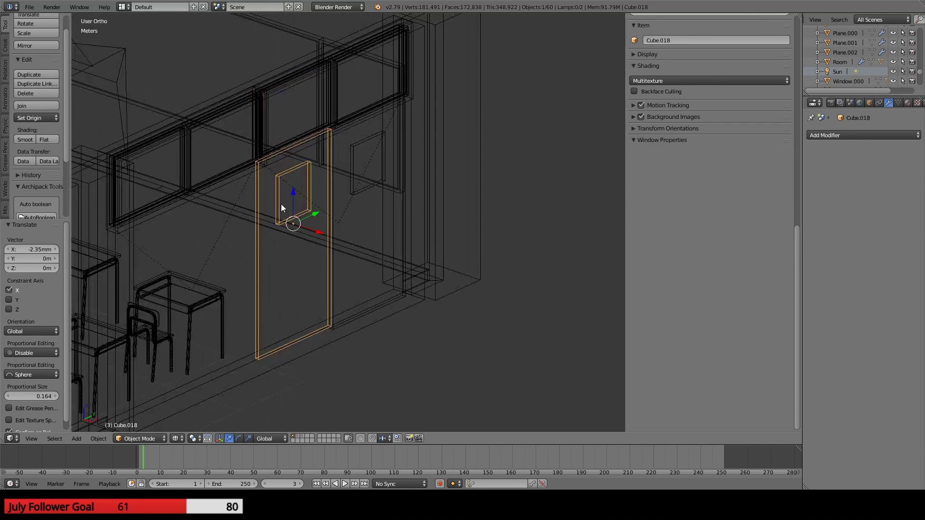
key(KP_7)
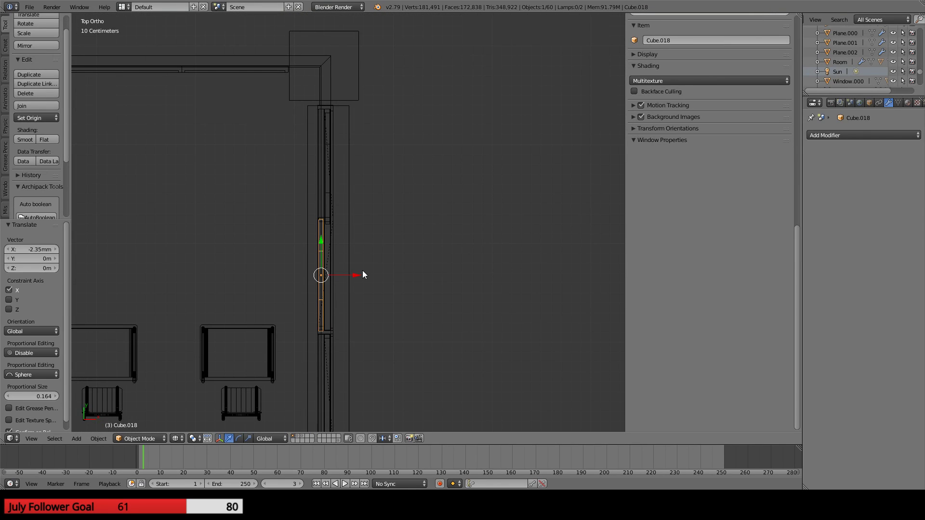
drag(356, 274, 357, 274)
middle_drag(294, 283, 377, 217)
key(z)
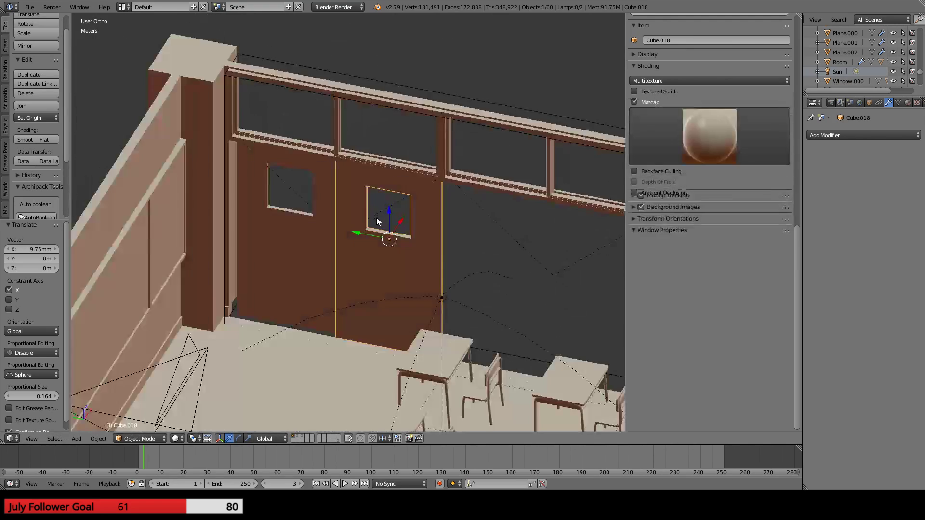
- Examine the door panels' window openings up close and against the reference image in the camera view
middle_drag(317, 322, 274, 205)
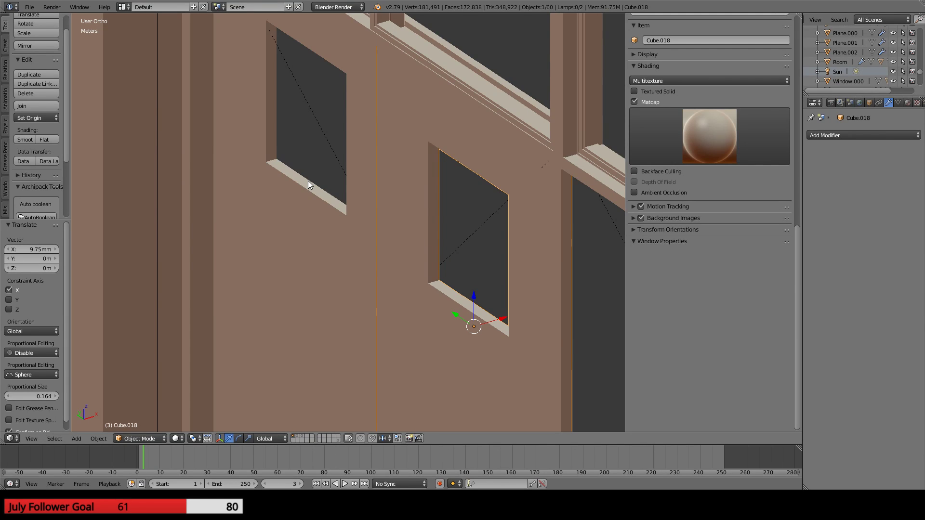
scroll(308, 181, down, 6)
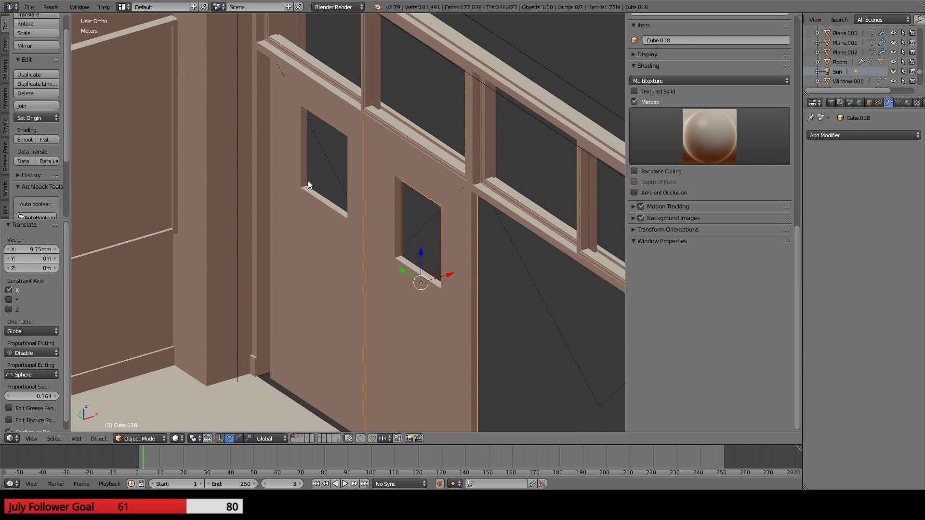
middle_drag(308, 180, 337, 240)
key(KP_0)
key(z)
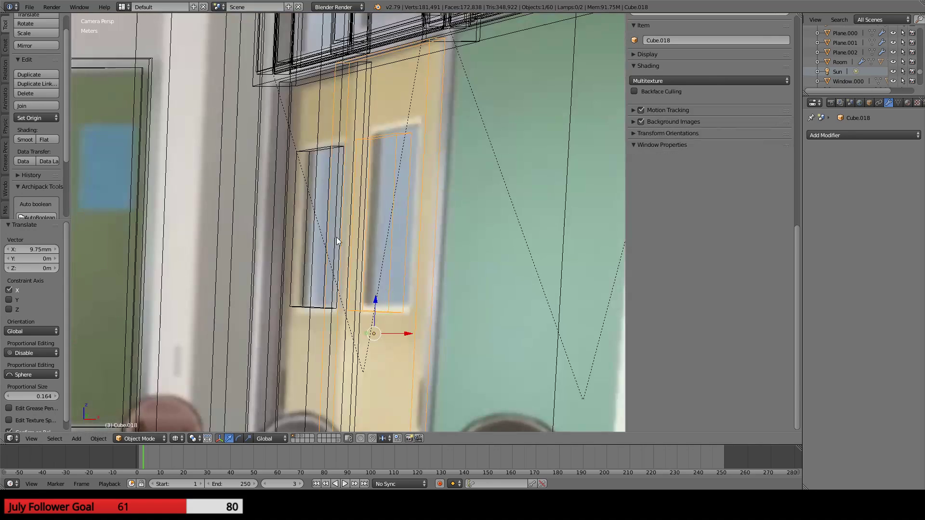
scroll(345, 253, up, 3)
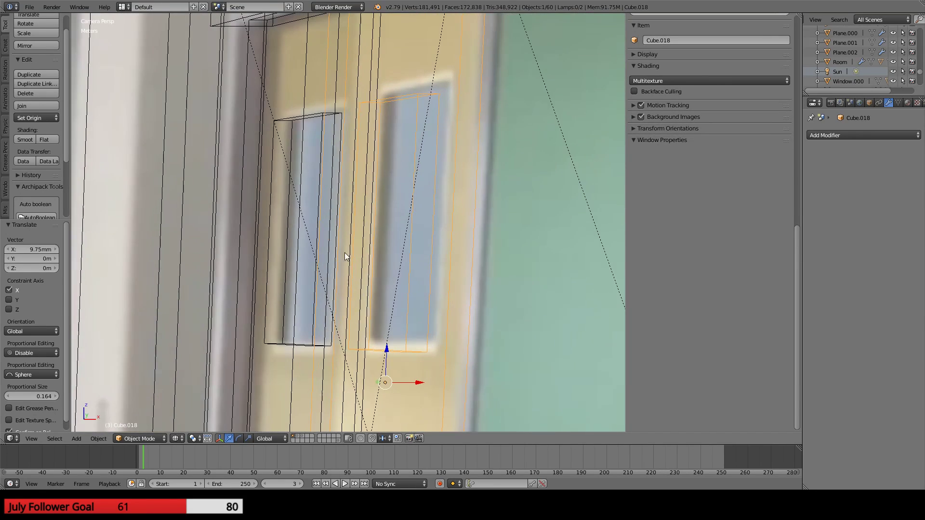
key(z)
key(KP_0)
- Edit the original door panel's mesh in edge select mode and select the edge loop around its window opening
scroll(414, 220, up, 5)
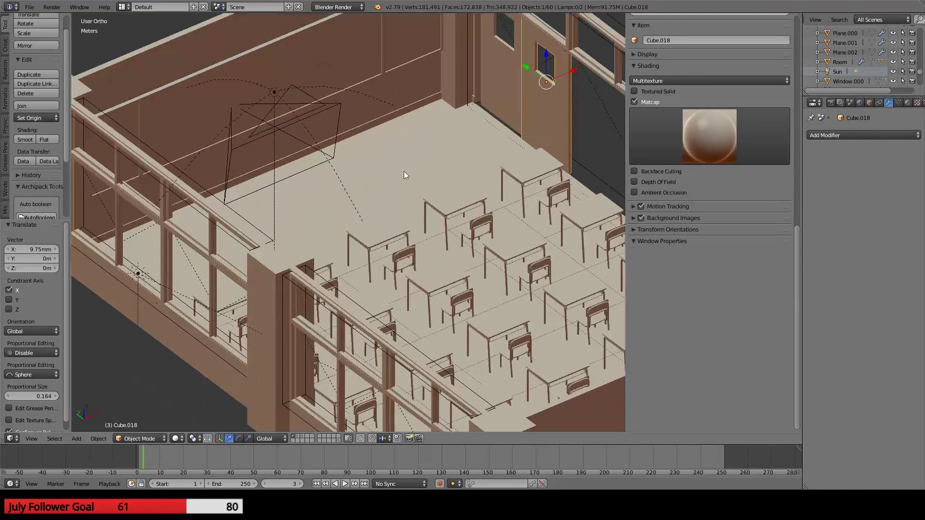
shift+middle_drag(434, 145, 308, 261)
scroll(308, 262, up, 5)
shift+middle_drag(246, 243, 339, 256)
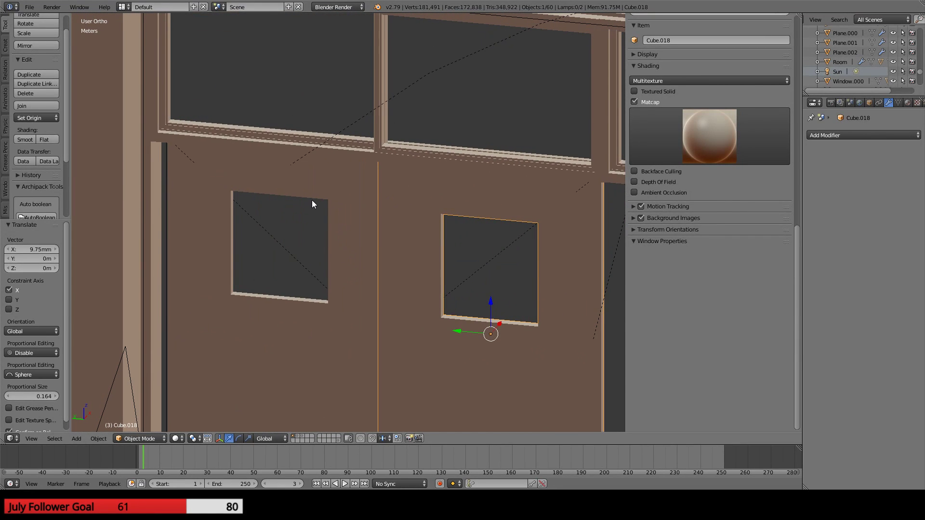
right_click(312, 200)
key(Tab)
scroll(314, 246, up, 3)
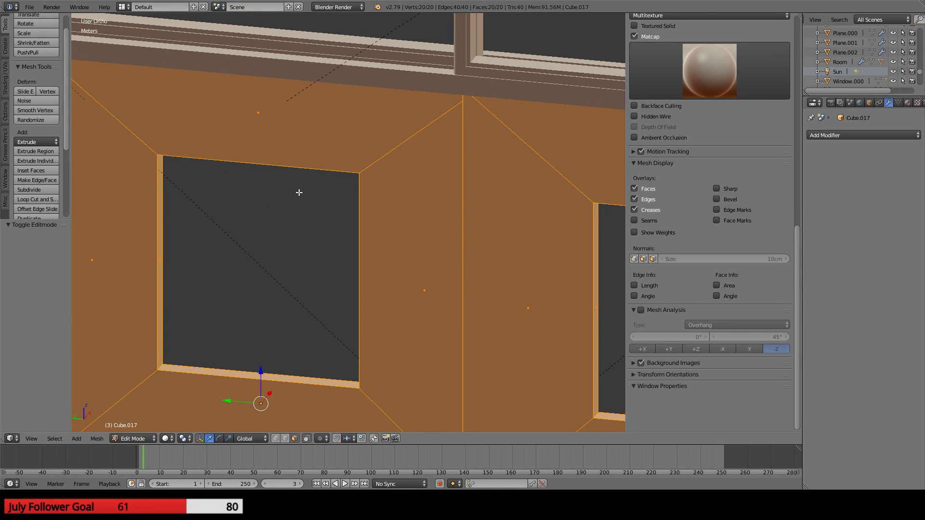
key(ctrl+Tab)
key(ctrl+Tab)
click(210, 224)
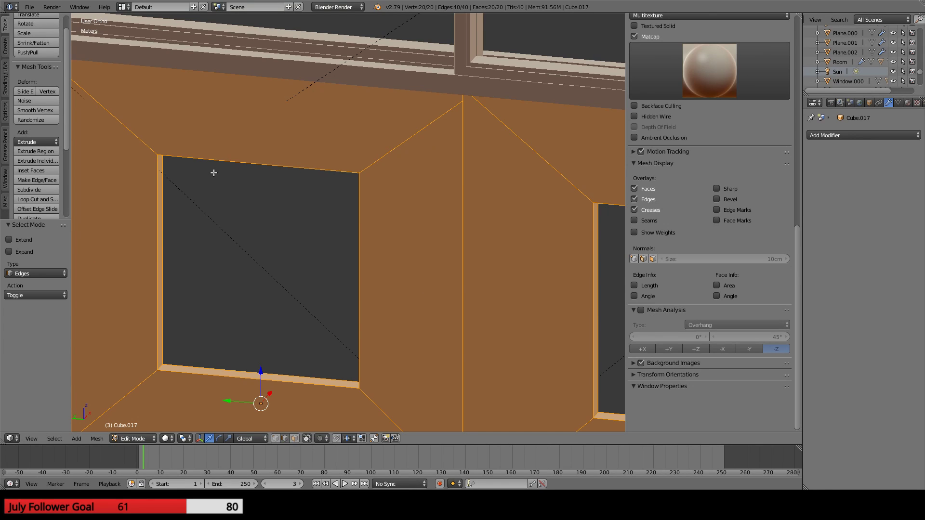
alt+right_click(222, 159)
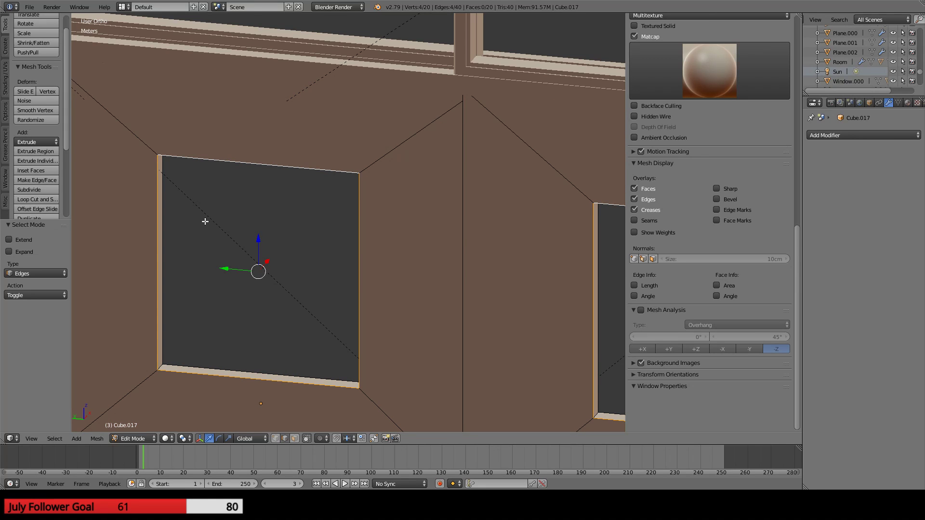
- Extrude the window opening's edge loop in place and move it about -1.3 cm along the X axis
key(e)
right_click(299, 288)
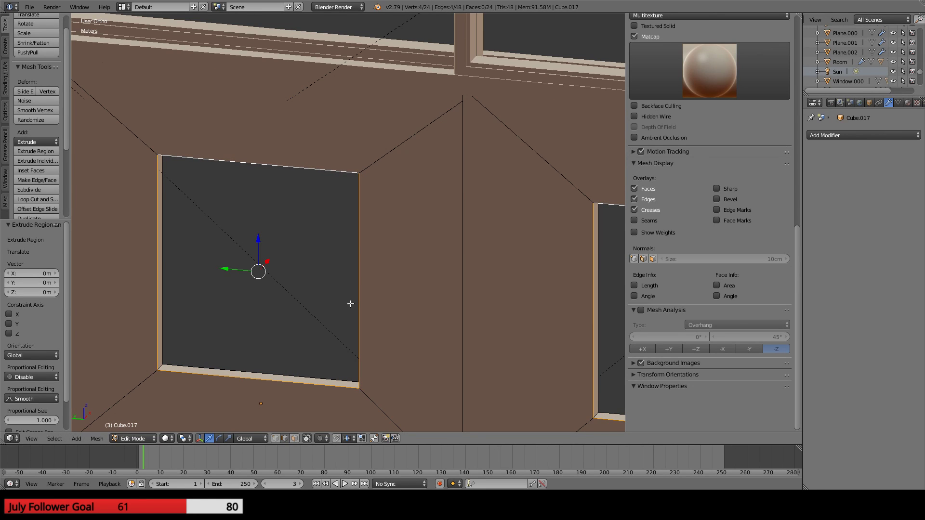
middle_drag(351, 306, 317, 296)
key(g)
key(x)
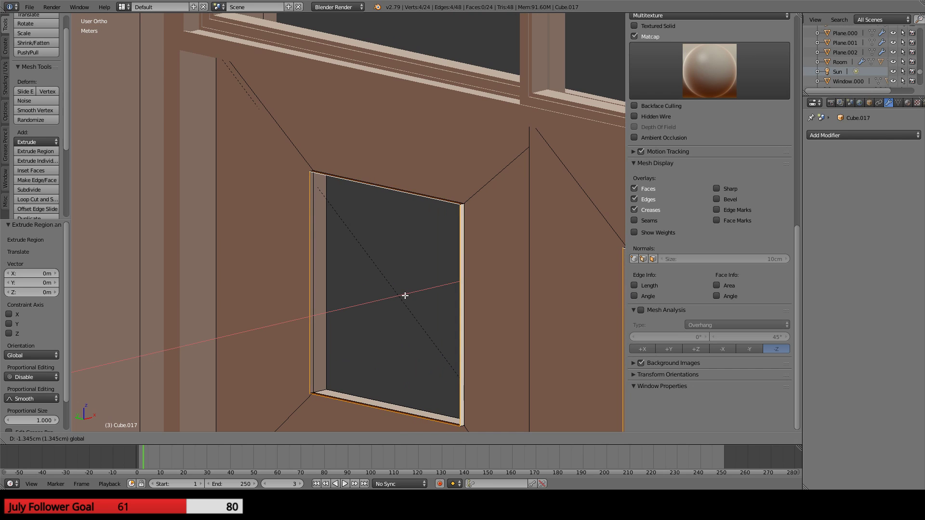
drag(406, 295, 407, 295)
- Extrude the window frame's edge loop again and scale it outward to 1.046 on Y and Z, excluding X
middle_drag(374, 324, 403, 330)
key(e)
right_click(398, 327)
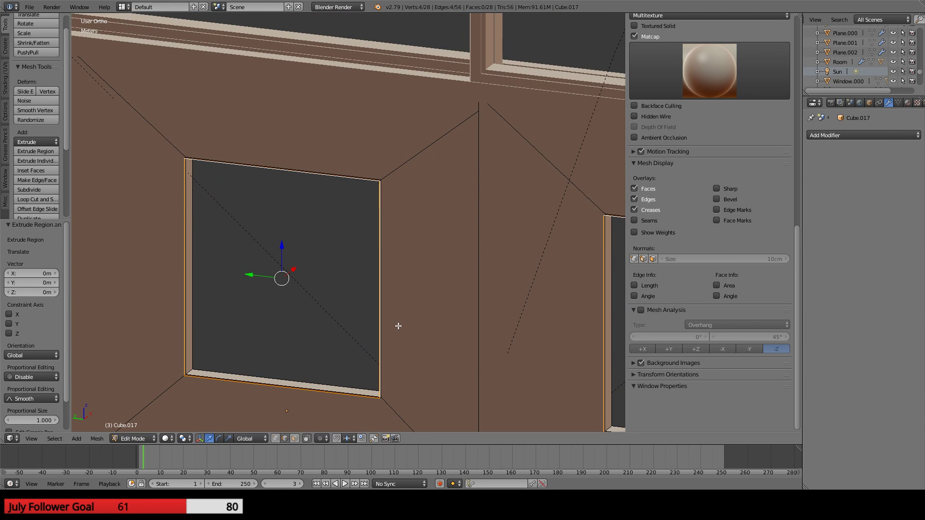
key(s)
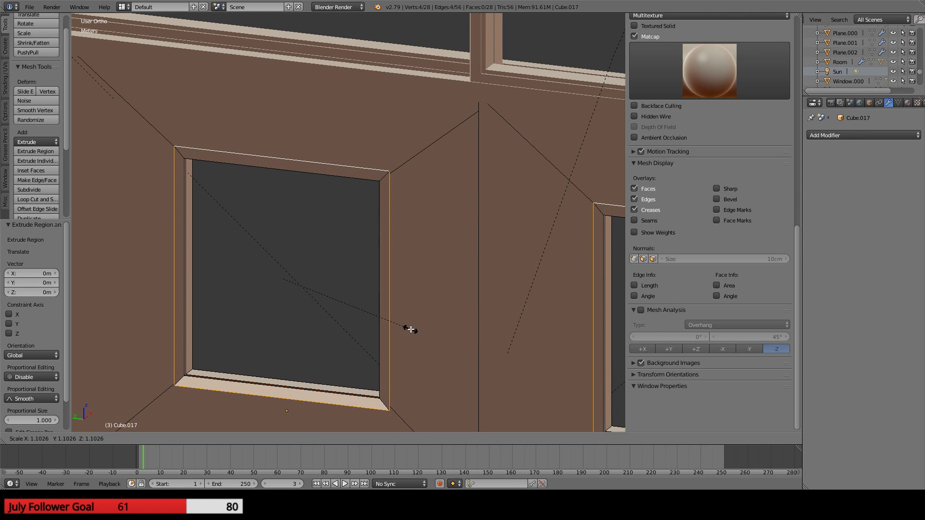
key(shift+x)
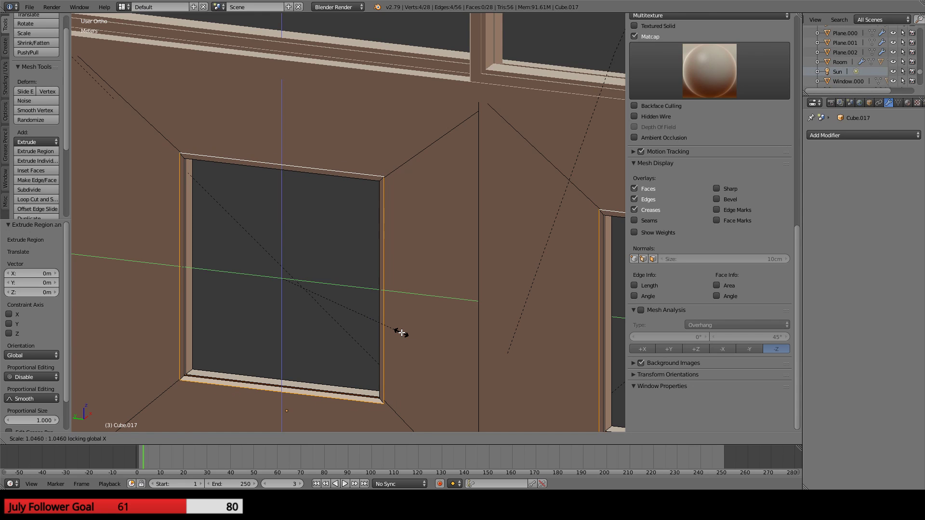
click(402, 332)
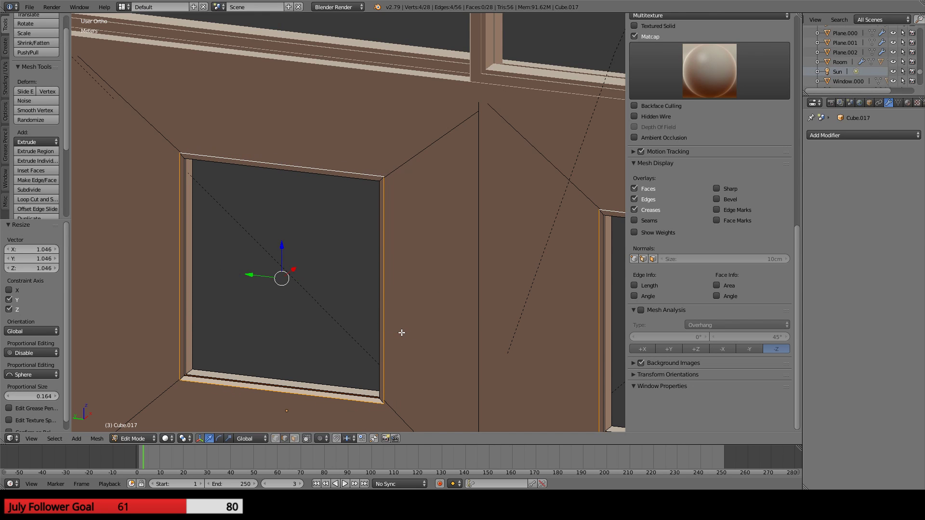
- Extrude the frame's outer edge loop back toward the door by 1.38 cm X, -1.66 mm Y and 8.12 mm Z
middle_drag(401, 333, 349, 361)
middle_drag(426, 308, 433, 284)
key(e)
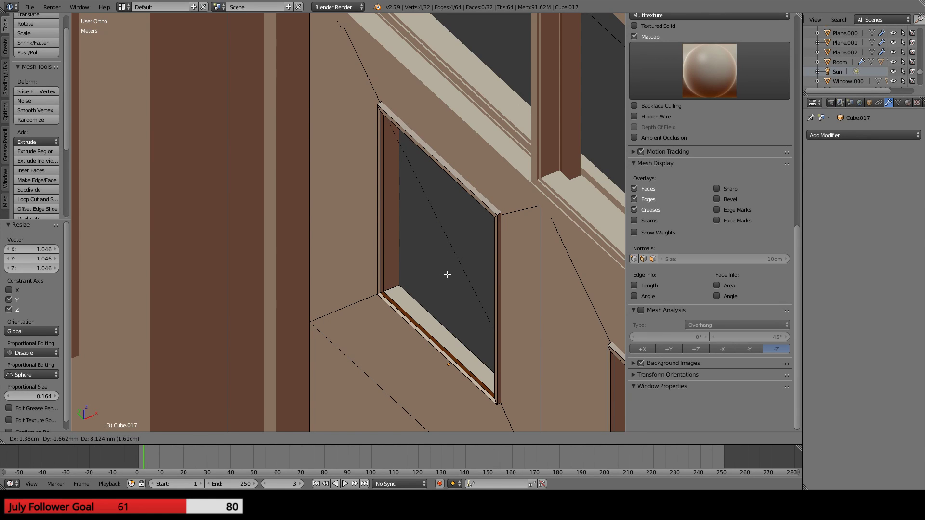
click(446, 280)
middle_drag(446, 280, 464, 326)
key(KP_0)
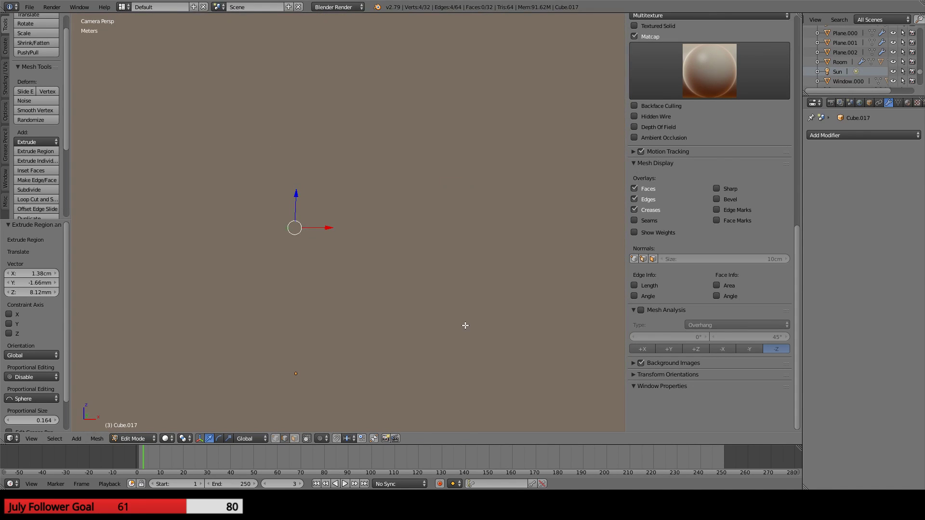
- Examine the top edges of the door's raised window frame in wireframe, selecting individual edges to check how they connect
key(z)
scroll(463, 321, up, 4)
shift+middle_drag(348, 222, 353, 287)
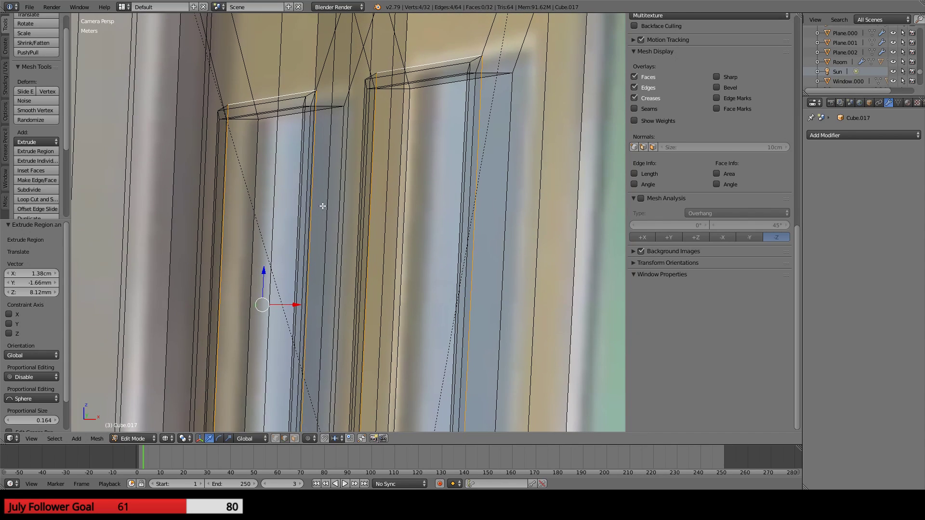
right_click(299, 108)
key(g)
right_click(295, 107)
right_click(287, 95)
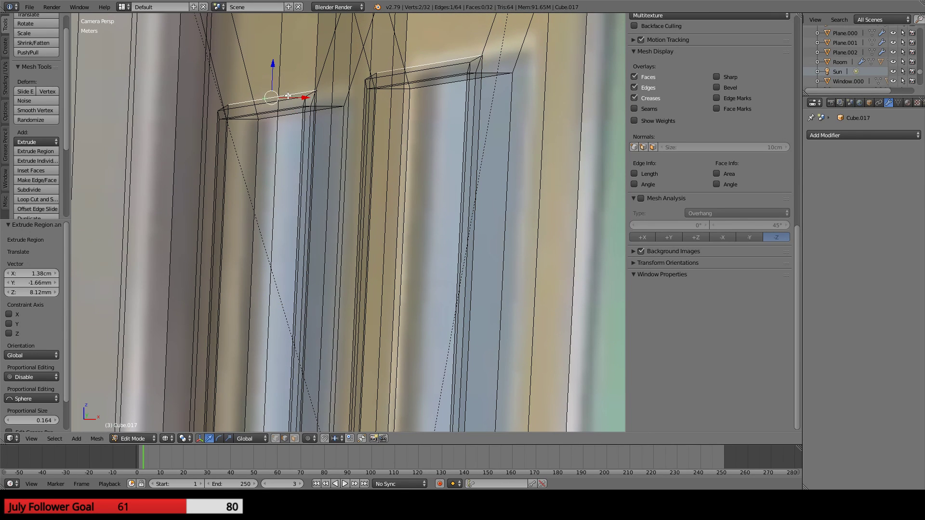
key(g)
right_click(292, 95)
- Examine the linked door panels and their window frames within the classroom in solid shading, comparing perspective and orthographic views
key(z)
key(KP_0)
shift+middle_drag(354, 142, 170, 247)
mouse_move(170, 247)
middle_down()
mouse_move(275, 245)
mouse_move(355, 271)
middle_up()
scroll(326, 255, up, 6)
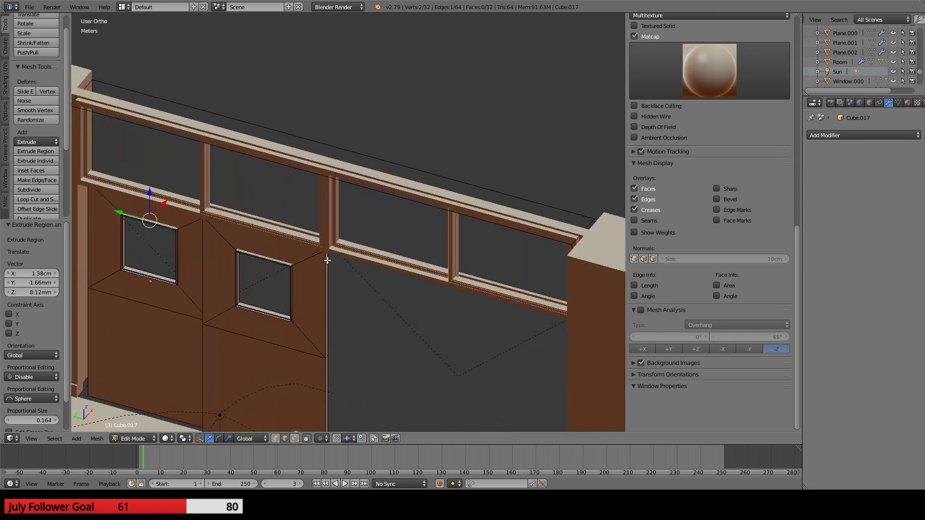
key(KP_5)
key(KP_5)
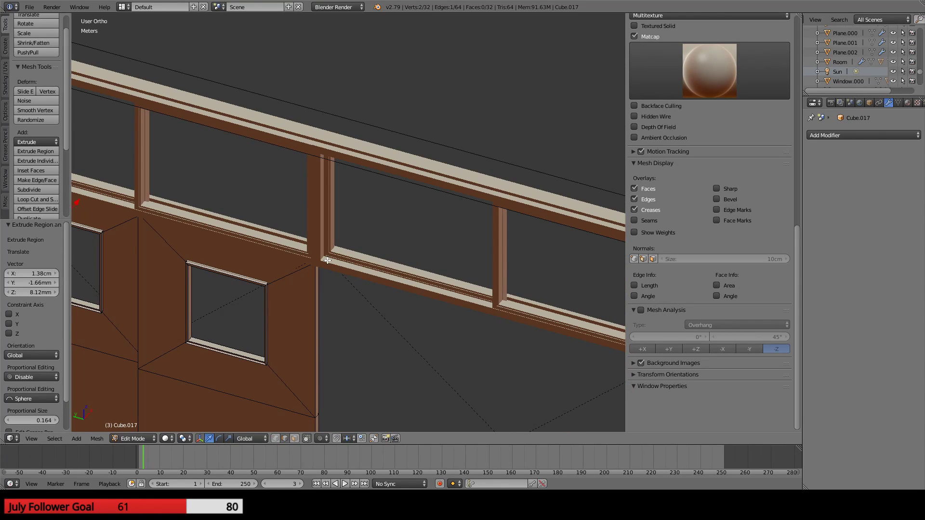
shift+middle_drag(327, 260, 350, 226)
key(KP_5)
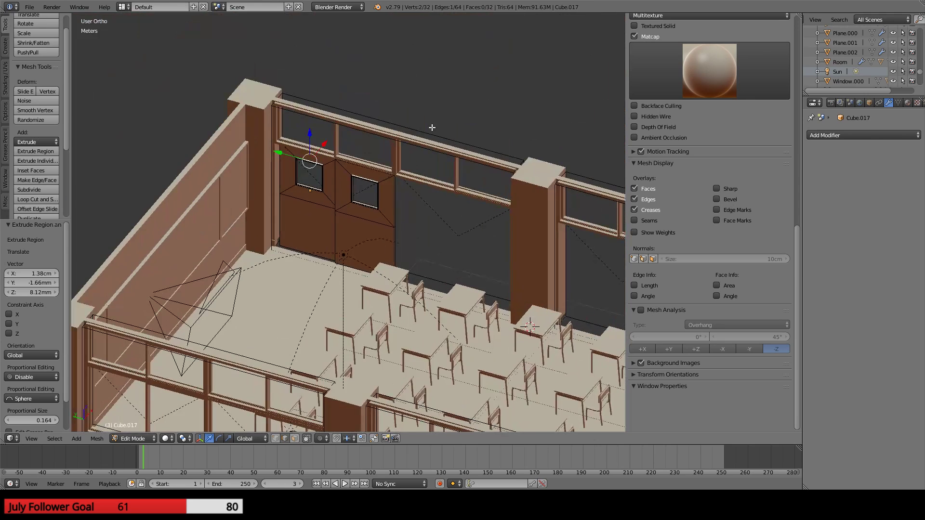
scroll(432, 127, up, 5)
scroll(410, 155, up, 4)
scroll(351, 125, down, 3)
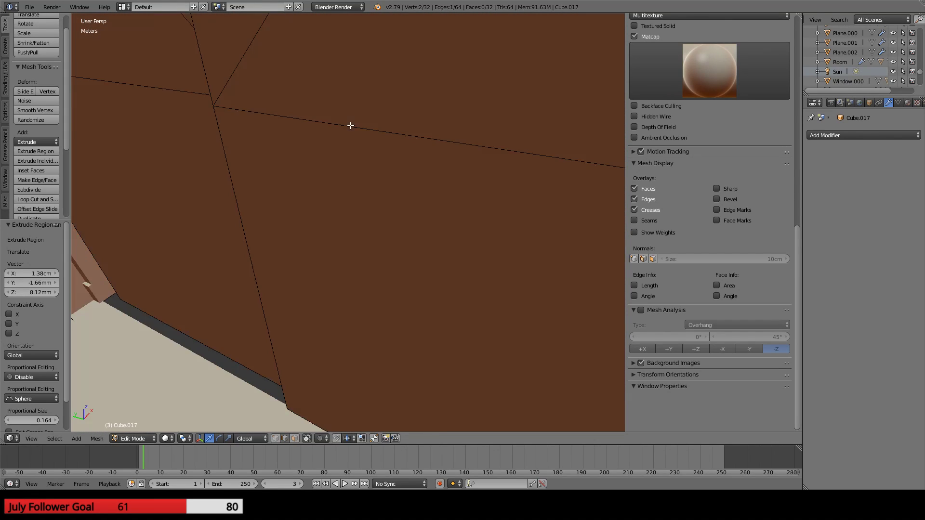
shift+middle_drag(335, 104, 356, 160)
scroll(350, 148, up, 1)
scroll(350, 147, down, 1)
scroll(357, 160, up, 1)
key(KP_5)
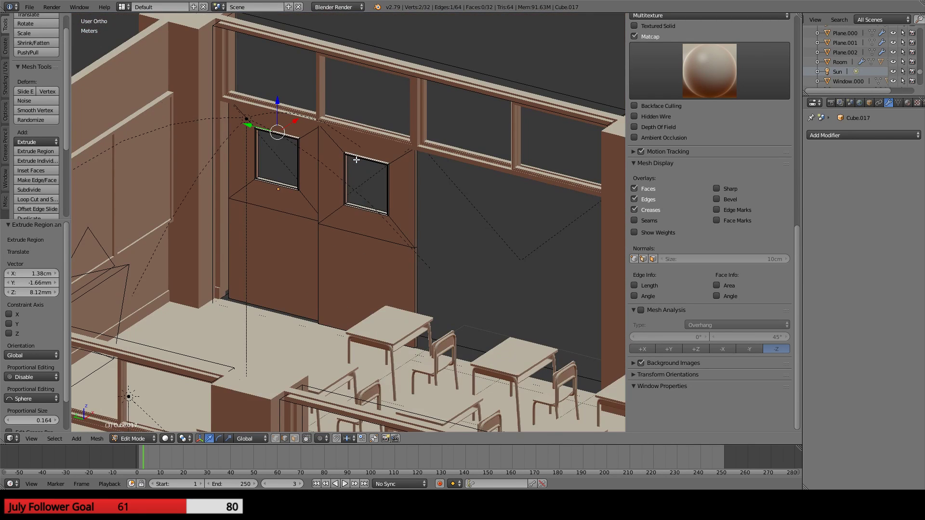
- Examine the window frame's alignment in the right view and its profile in the front wireframe view
key(KP_Decimal)
key(KP_3)
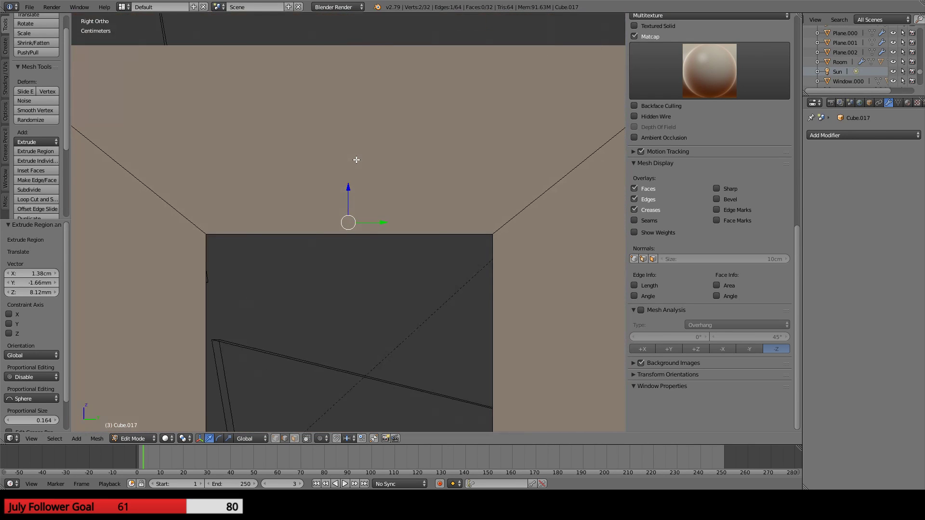
scroll(323, 255, down, 5)
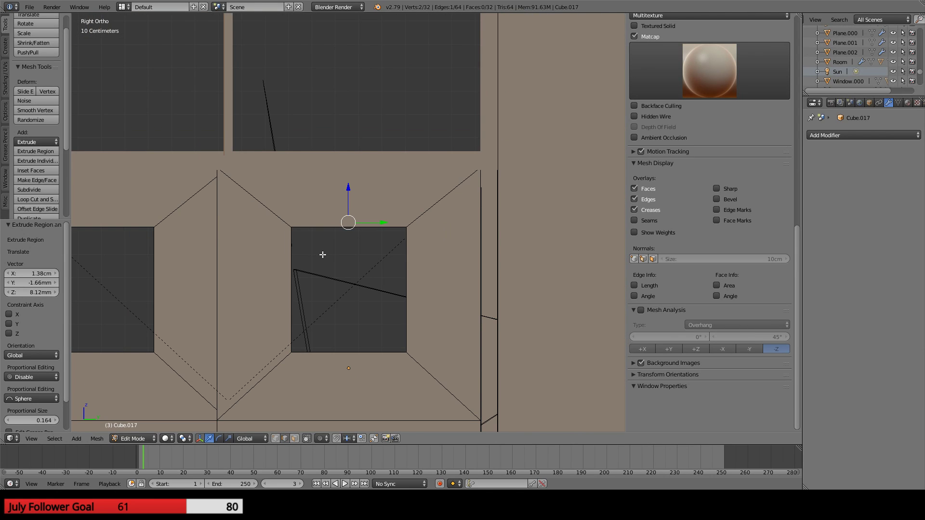
key(KP_1)
key(z)
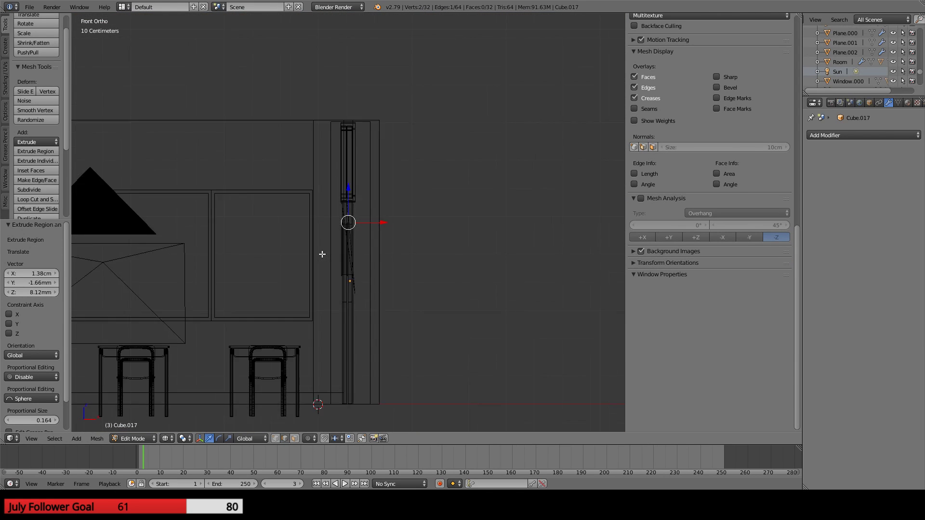
scroll(323, 255, down, 2)
shift+middle_drag(340, 276, 345, 255)
scroll(345, 252, up, 11)
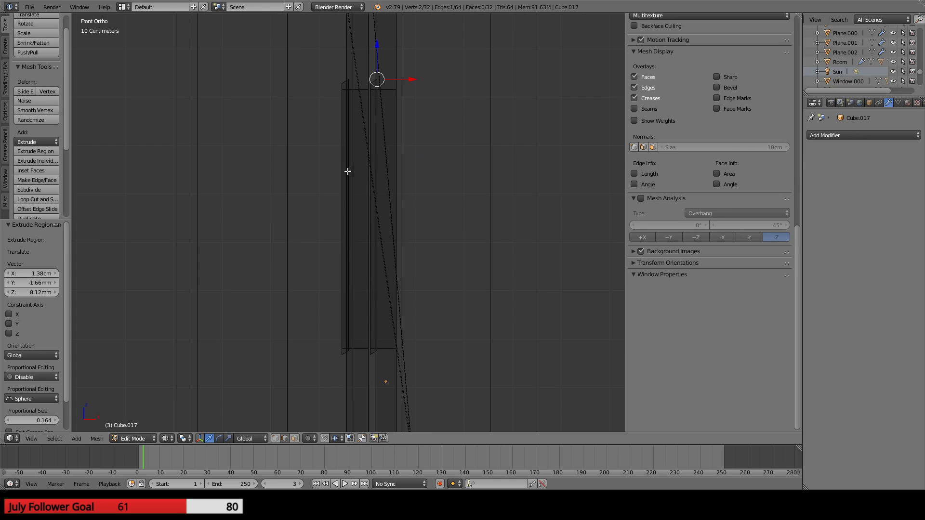
right_click(340, 93)
key(Tab)
right_click(345, 91)
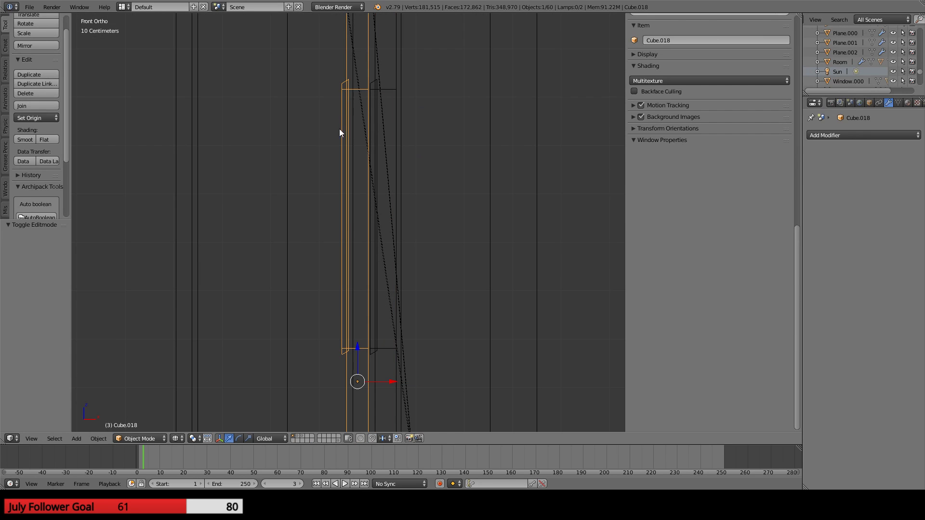
middle_drag(339, 129, 392, 126)
key(Tab)
middle_drag(457, 103, 494, 141)
right_click(472, 99)
- Undo the window frame's extrusions back to the plain opening and reopen the original door panel's mesh for editing
key(ctrl+z)
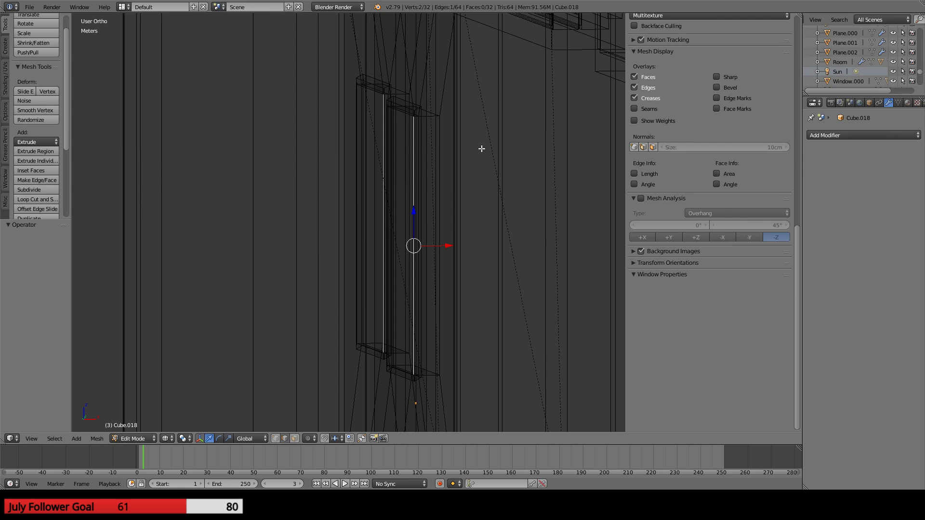
key(Tab)
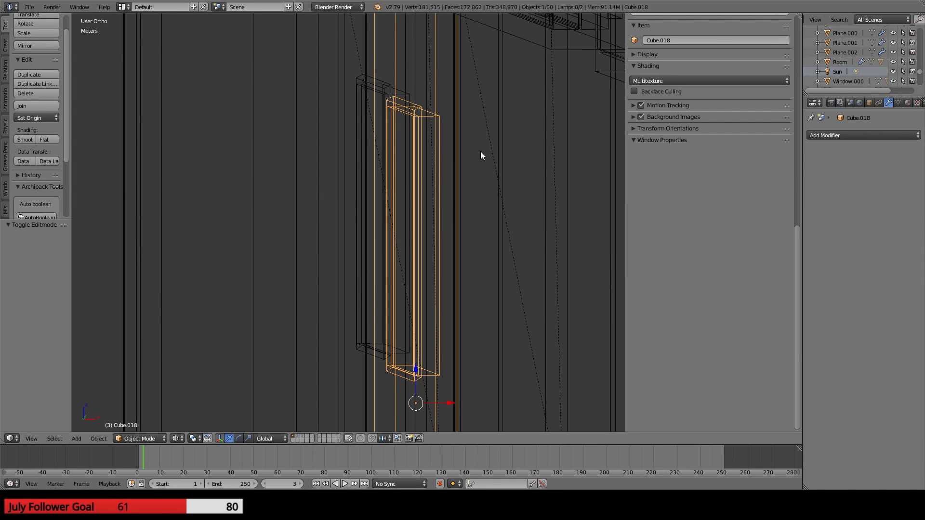
key(ctrl+z)
key(ctrl+z)
key(ctrl+z)
key(Tab)
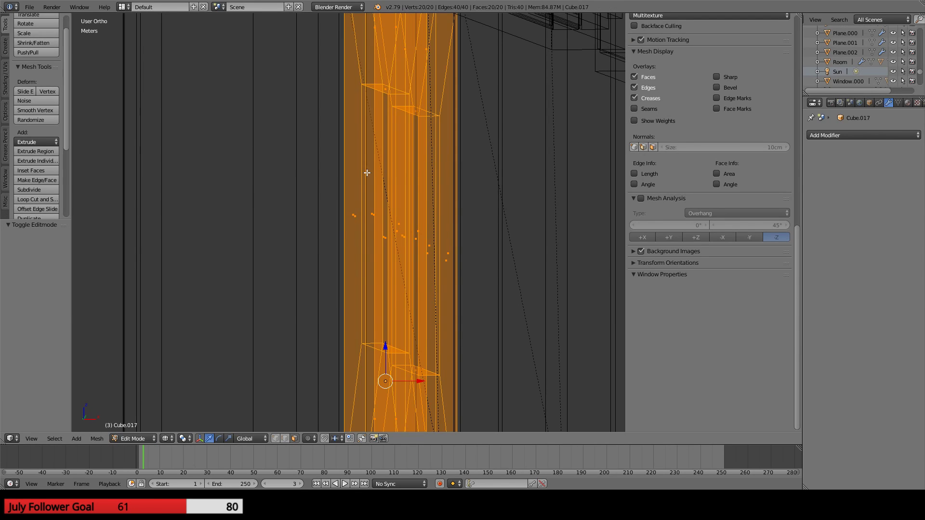
- Switch to edge select mode and select the edge loop around the front side of the door panel's window opening
key(KP_Decimal)
key(ctrl+Tab)
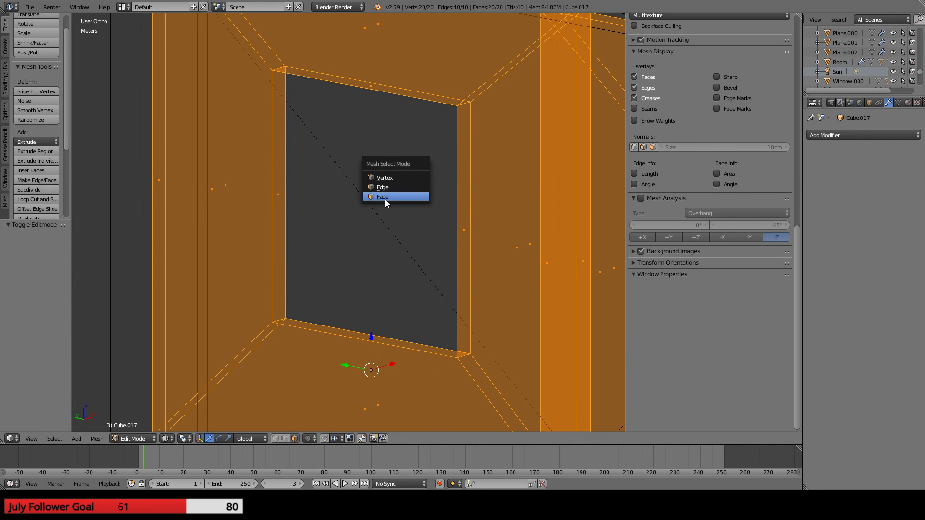
click(383, 178)
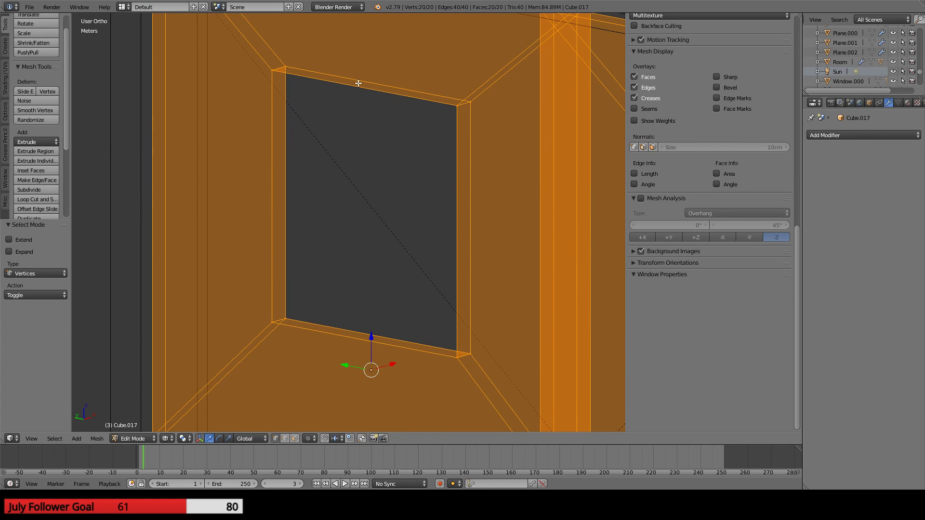
key(ctrl+Tab)
click(332, 104)
right_click(347, 82)
key(ctrl+Tab)
click(328, 77)
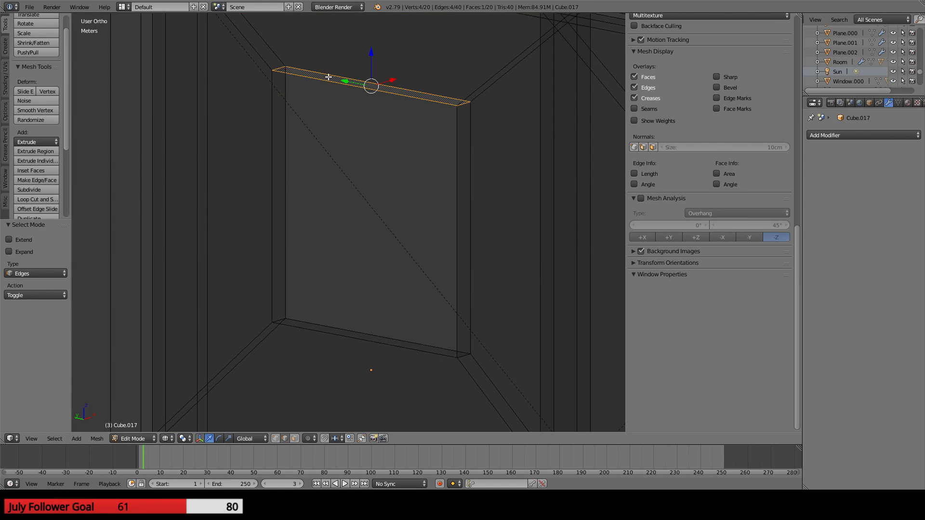
right_click(323, 82)
alt+right_click(320, 82)
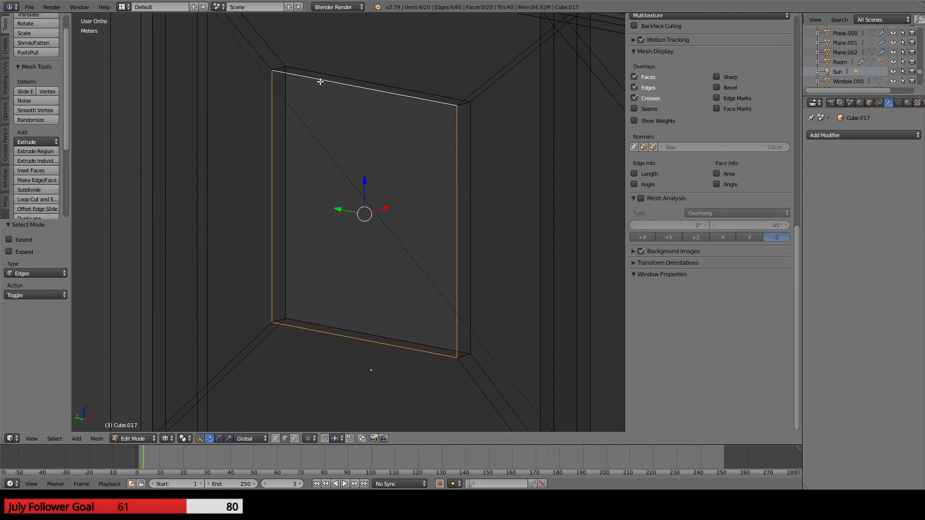
- Extrude the window opening's edge loop in place and move it -1.58 cm along the X axis
key(e)
right_click(346, 103)
middle_drag(362, 115, 349, 135)
key(g)
key(x)
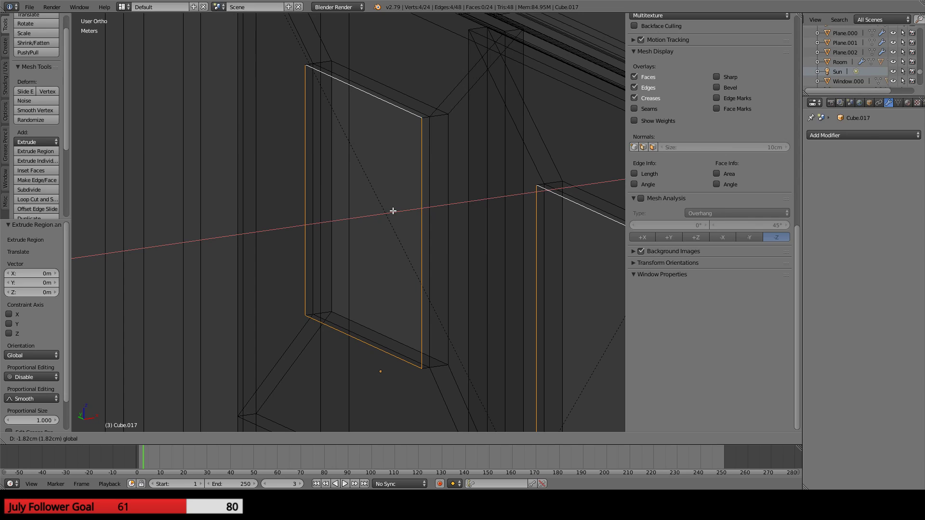
click(393, 211)
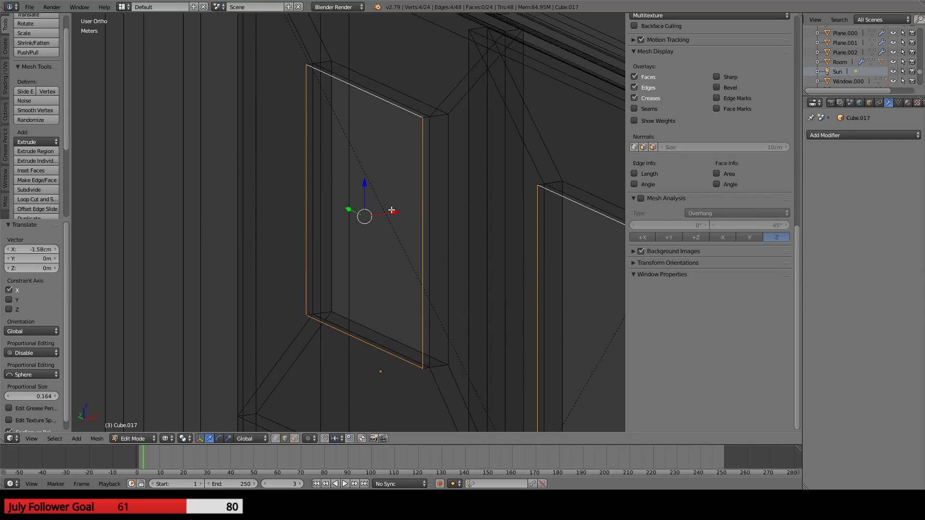
- Extrude the window frame's edge loop again and scale it outward to 1.069 on Y and Z, excluding X
key(e)
right_click(375, 214)
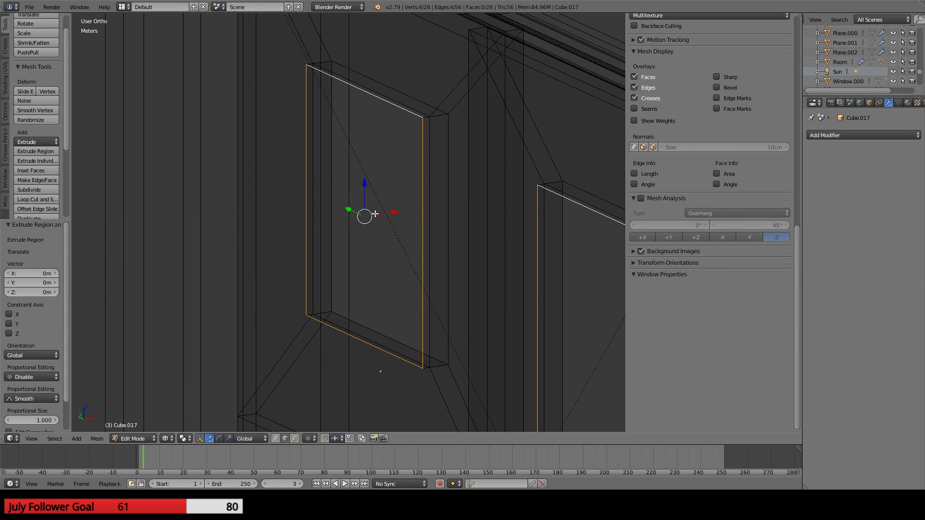
key(s)
key(shift+x)
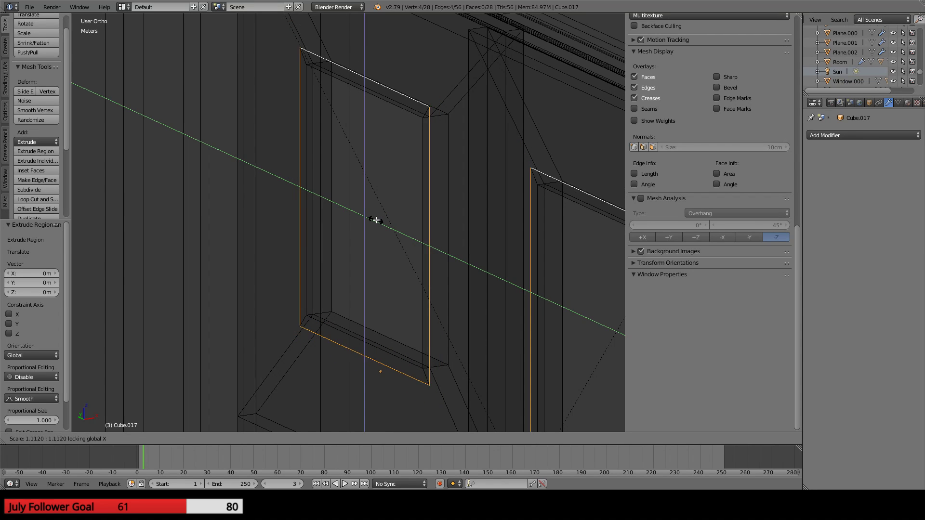
click(376, 221)
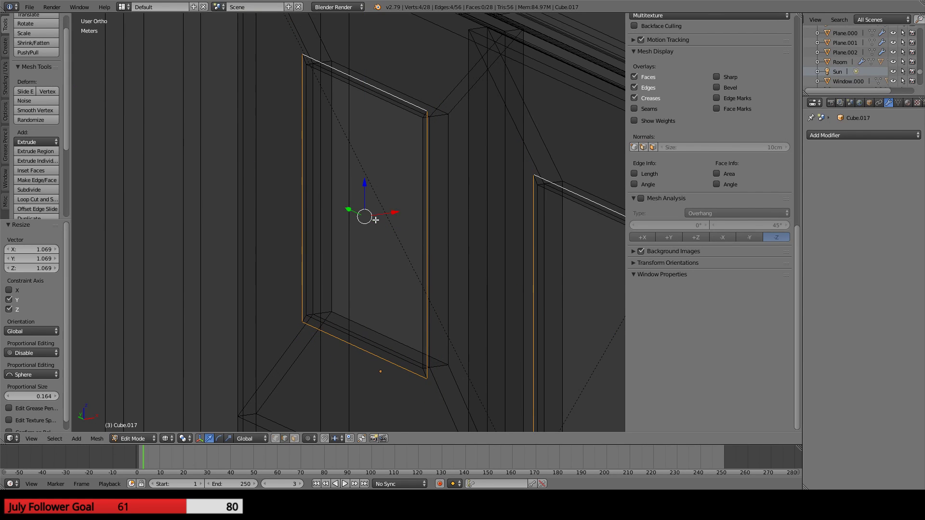
- Extrude the frame's outer edge loop in place and move it 3.49 cm along the X axis into the door
mouse_move(378, 219)
middle_down()
mouse_move(426, 207)
mouse_move(394, 218)
middle_up()
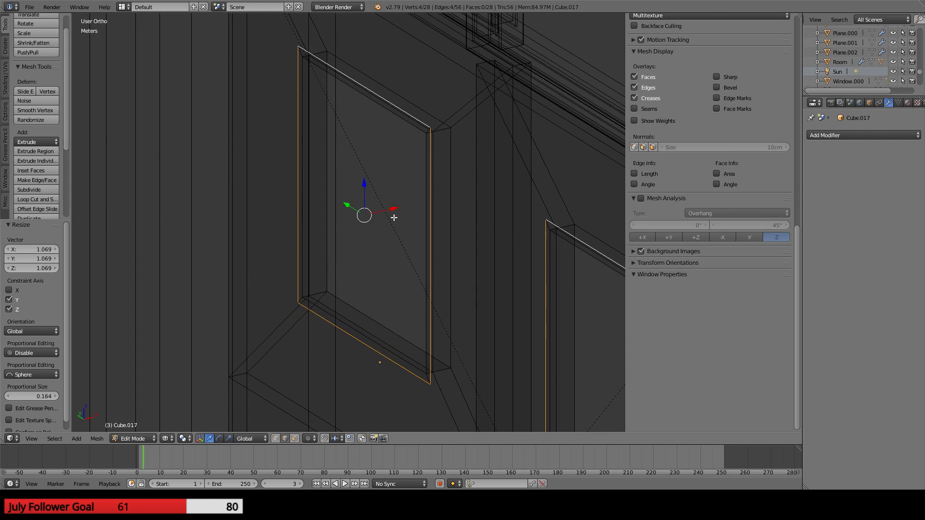
key(e)
right_click(397, 217)
drag(394, 209, 406, 204)
key(z)
scroll(407, 205, up, 5)
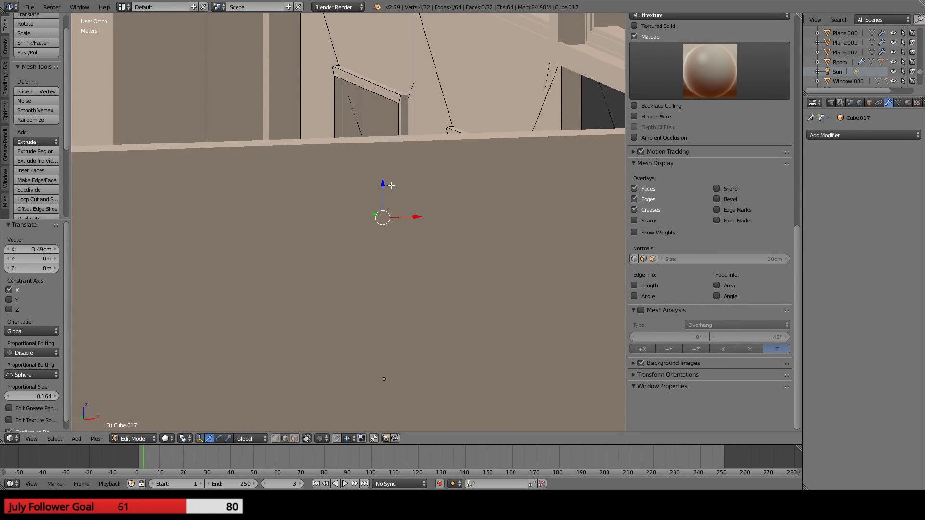
middle_drag(392, 185, 309, 301)
right_click(313, 339)
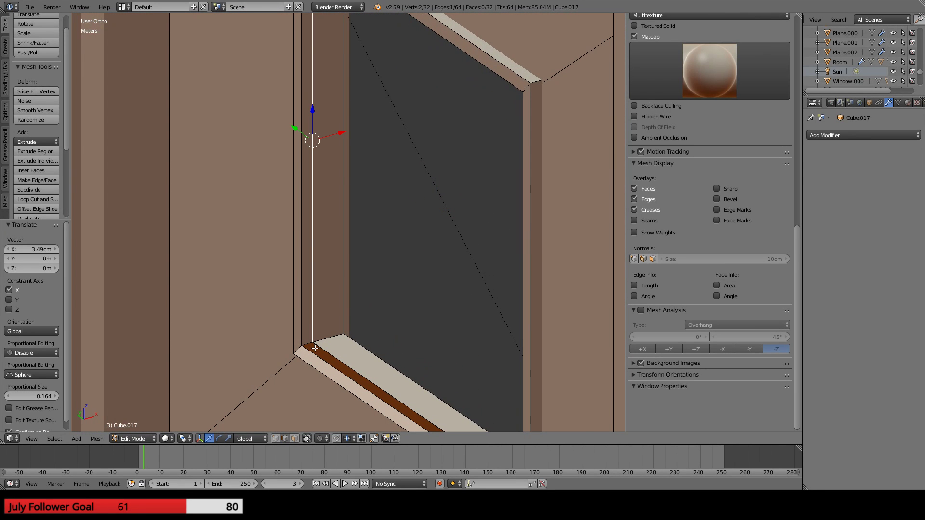
right_click(314, 361)
scroll(311, 345, down, 3)
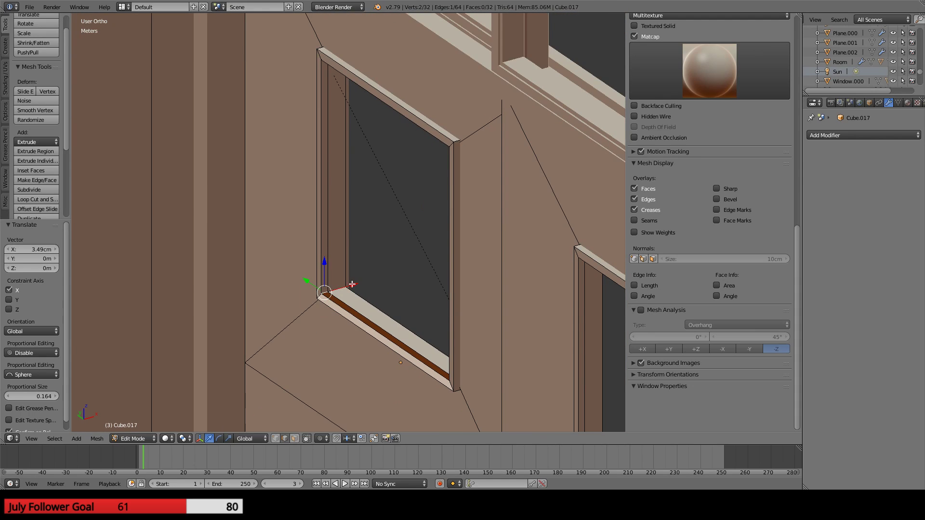
middle_drag(352, 285, 426, 270)
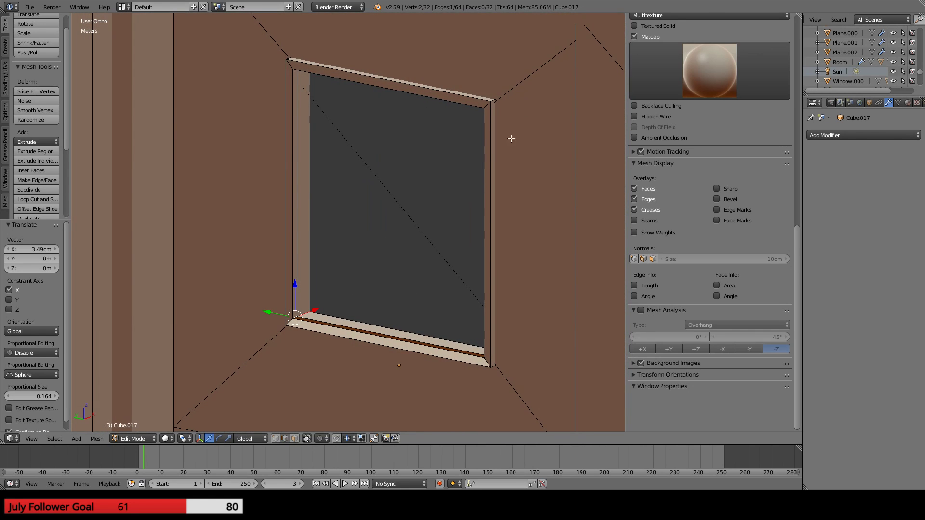
- Select both outer edge loops of the window frame, scale them to about 1.03 excluding X, and leave mesh editing
key(z)
alt+right_click(430, 87)
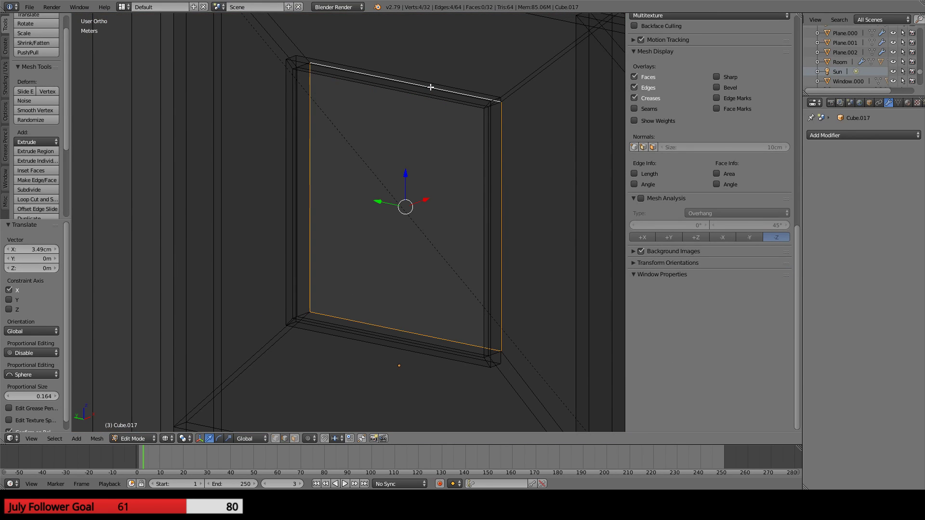
right_click(442, 82)
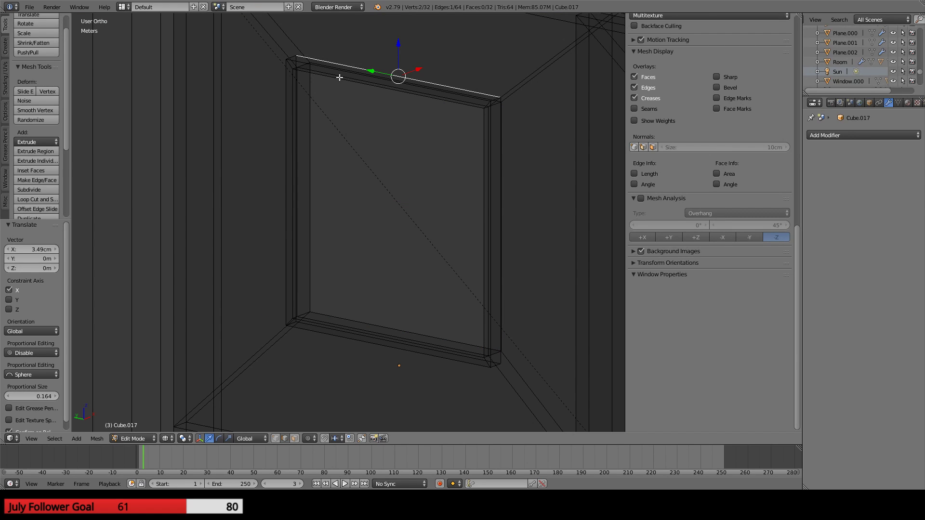
alt+right_click(316, 58)
alt+shift+right_click(298, 62)
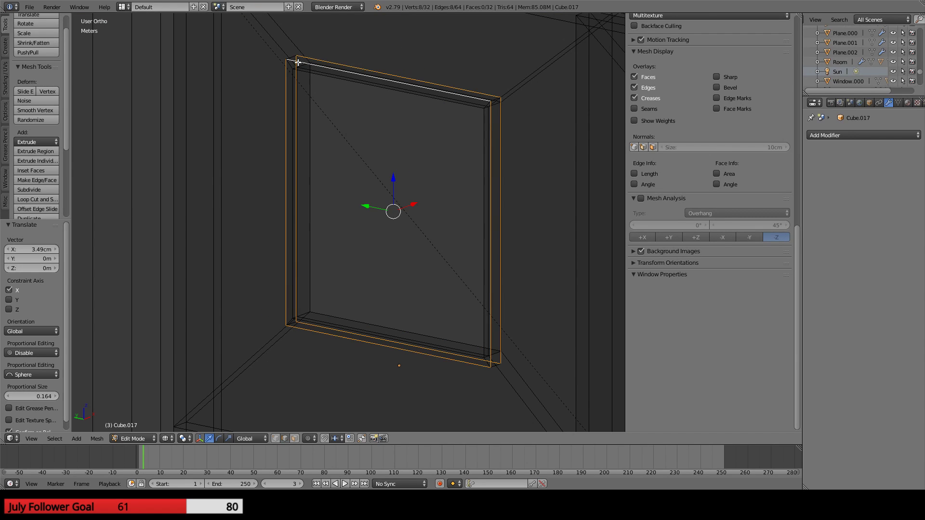
key(z)
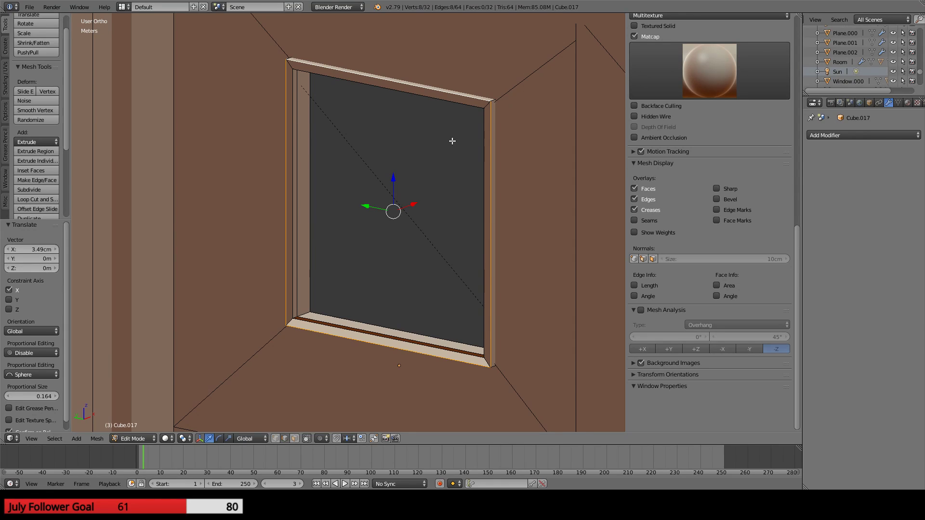
key(s)
key(shift+x)
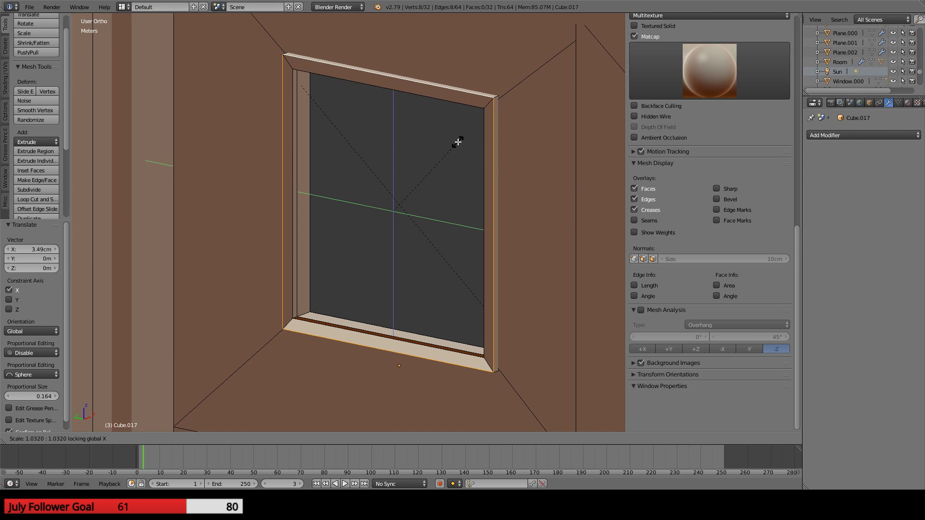
click(457, 141)
middle_drag(452, 271, 402, 303)
key(Tab)
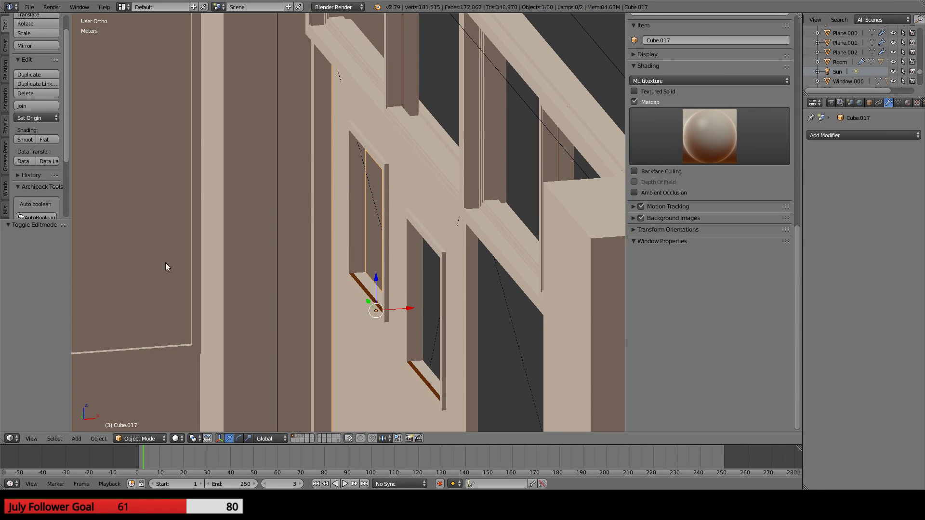
- Recalculate the normals of the door panel's entire mesh and clear the selection
key(Tab)
key(a)
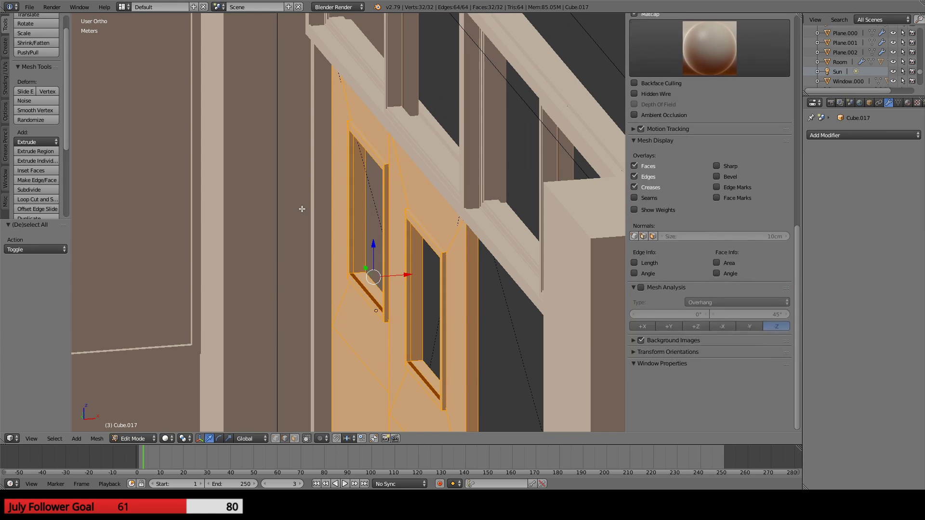
click(6, 74)
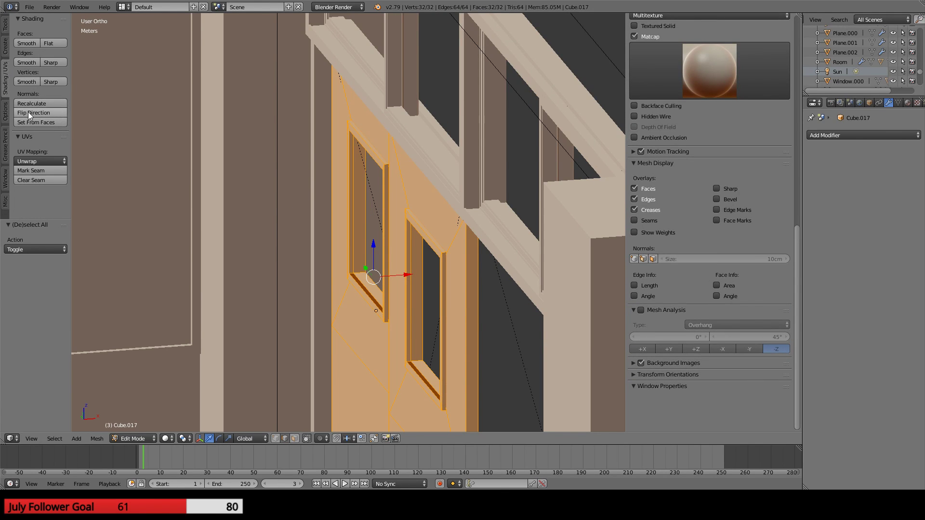
click(36, 102)
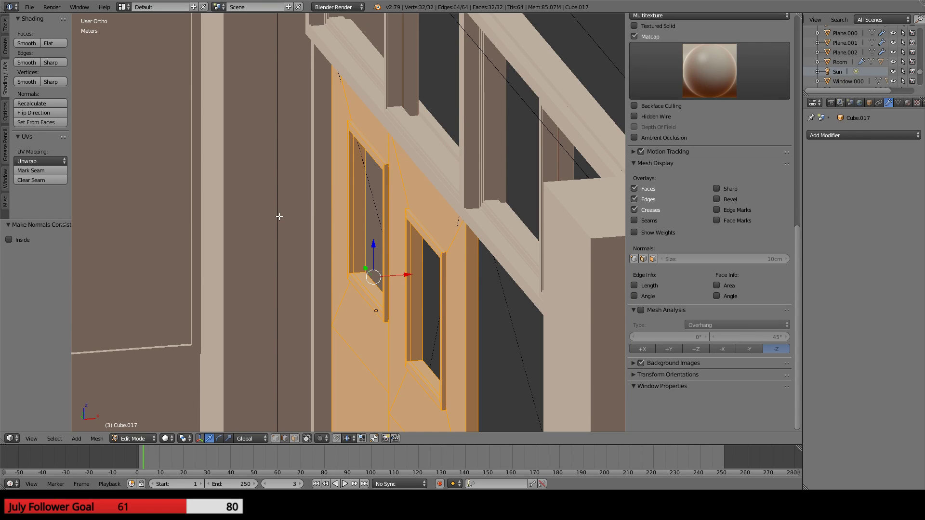
key(a)
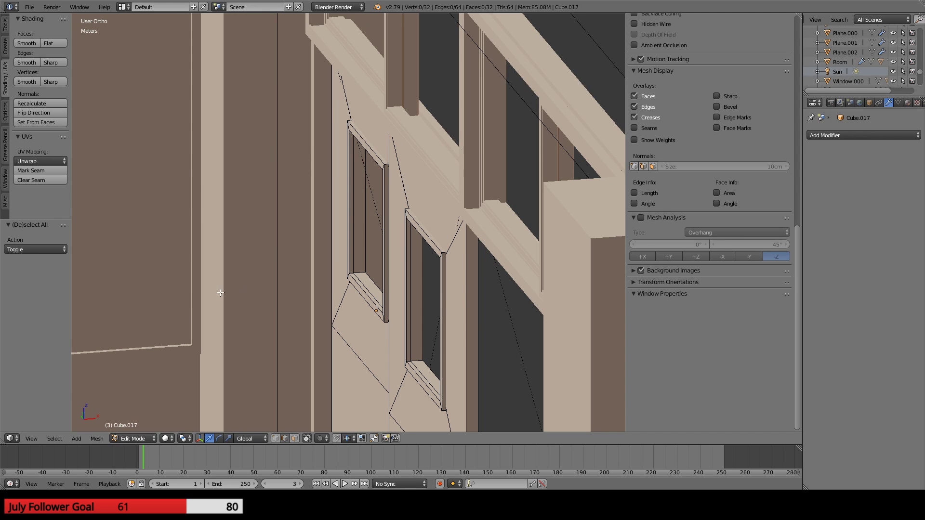
- Examine the door's window frames from several sides and compare them with the classroom reference image through the camera
middle_drag(220, 293, 380, 179)
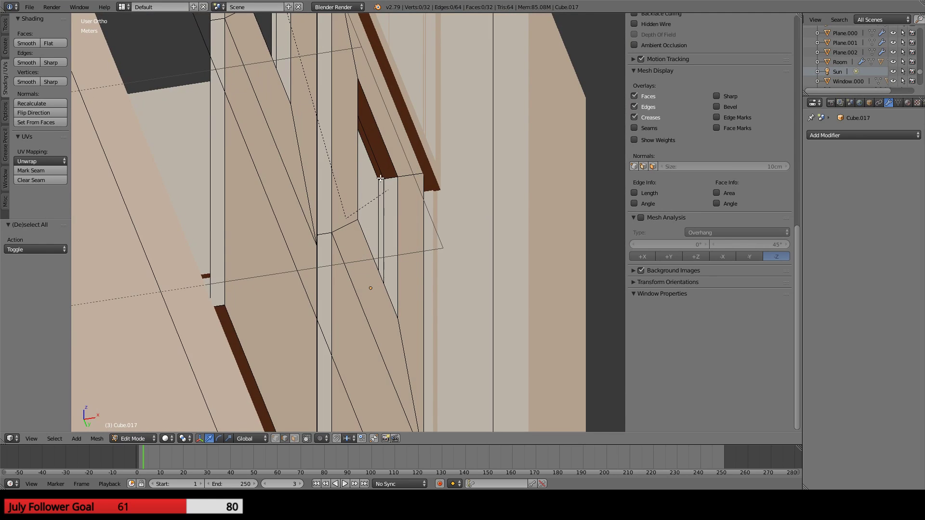
middle_drag(424, 233, 341, 342)
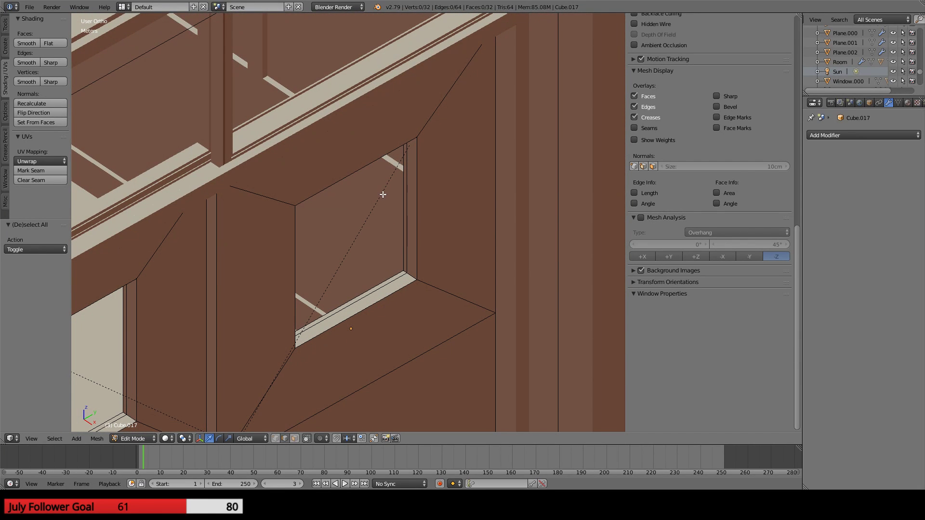
middle_drag(360, 130, 467, 250)
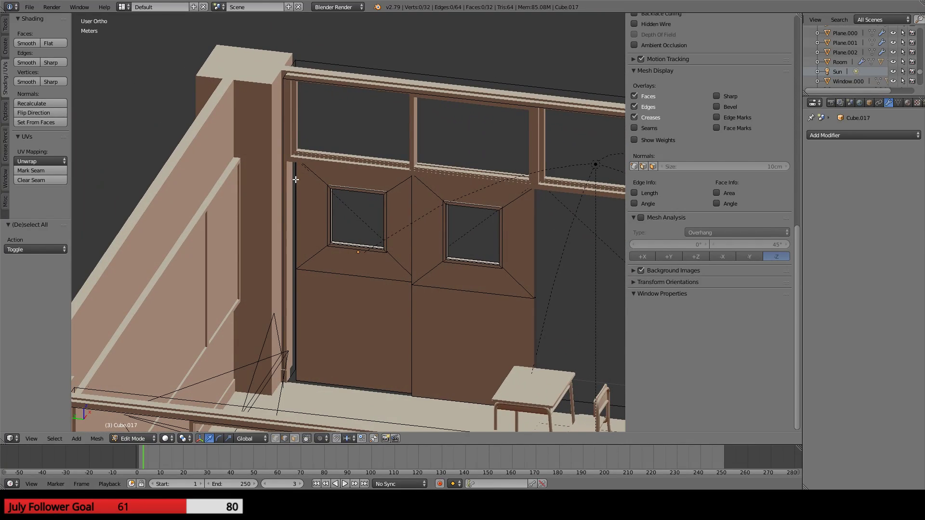
middle_drag(342, 391, 386, 370)
key(KP_0)
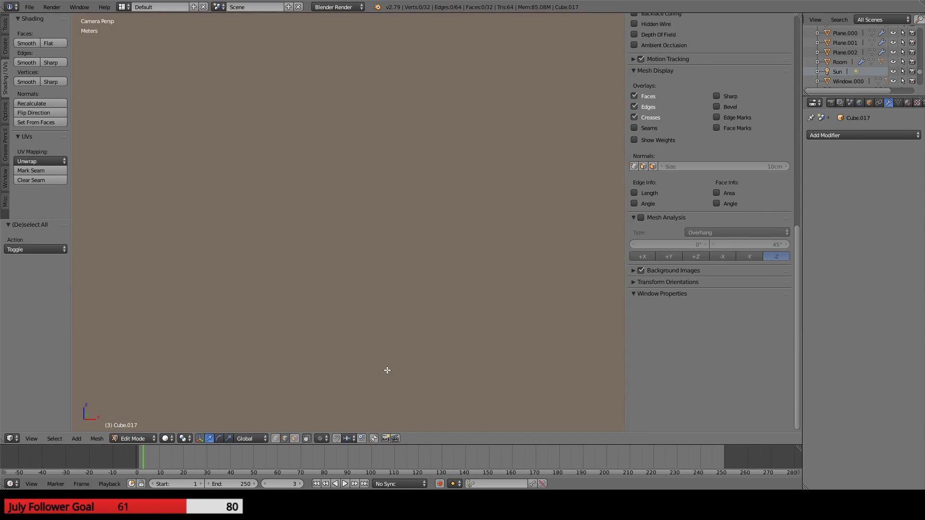
key(KP_0)
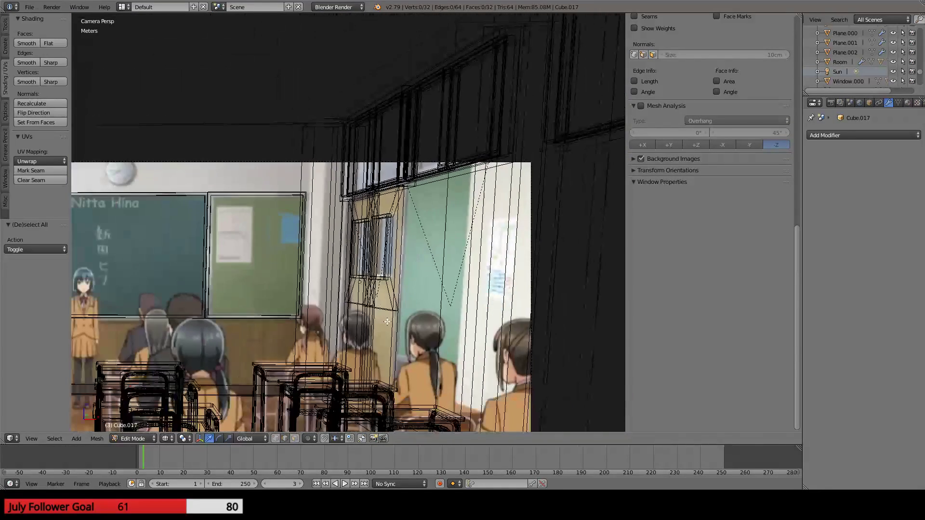
key(KP_0)
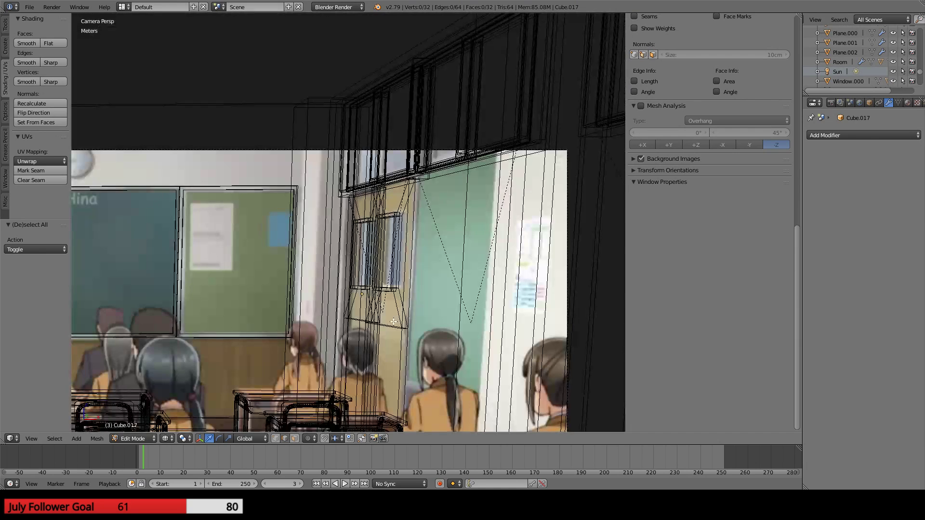
scroll(398, 302, up, 3)
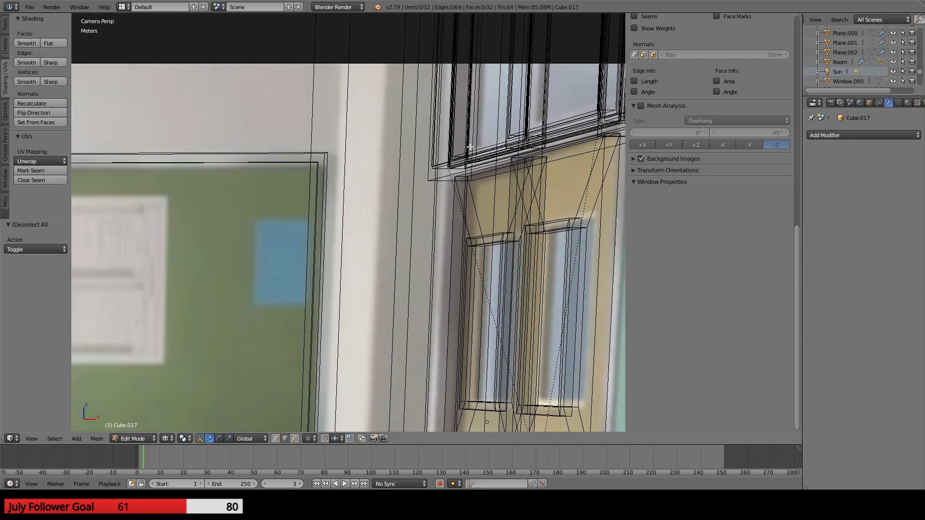
shift+middle_drag(469, 147, 451, 250)
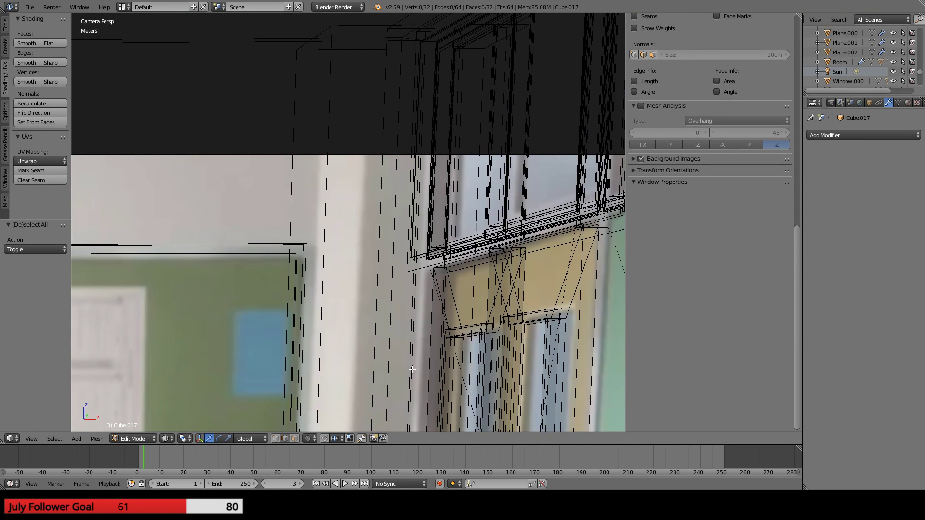
shift+middle_drag(412, 370, 386, 46)
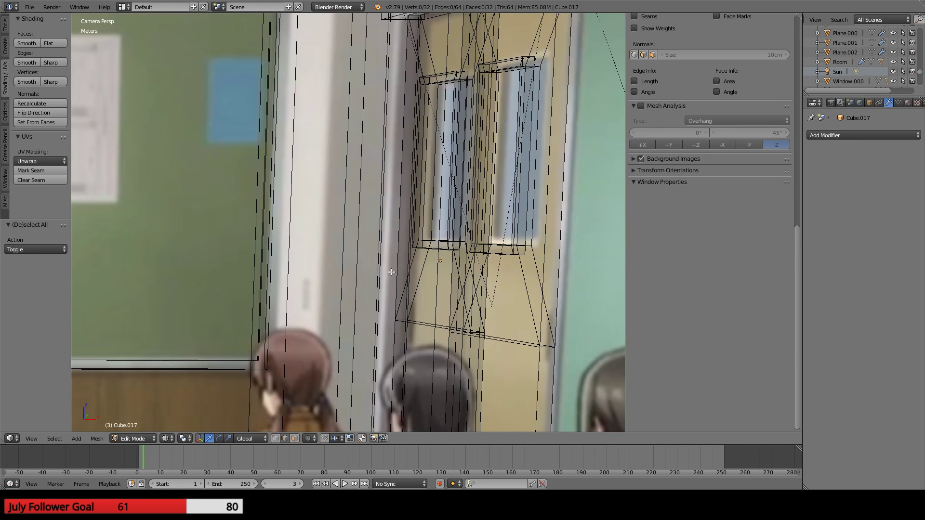
scroll(391, 272, down, 4)
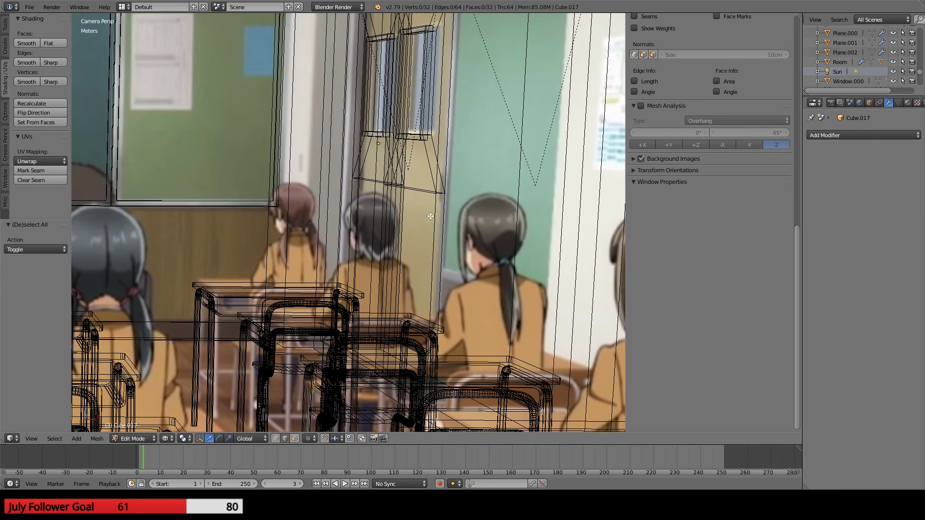
- Leave mesh editing, select both sliding door panels, and make a linked duplicate of them in place
key(z)
mouse_move(409, 225)
middle_down()
mouse_move(360, 265)
mouse_move(400, 290)
middle_up()
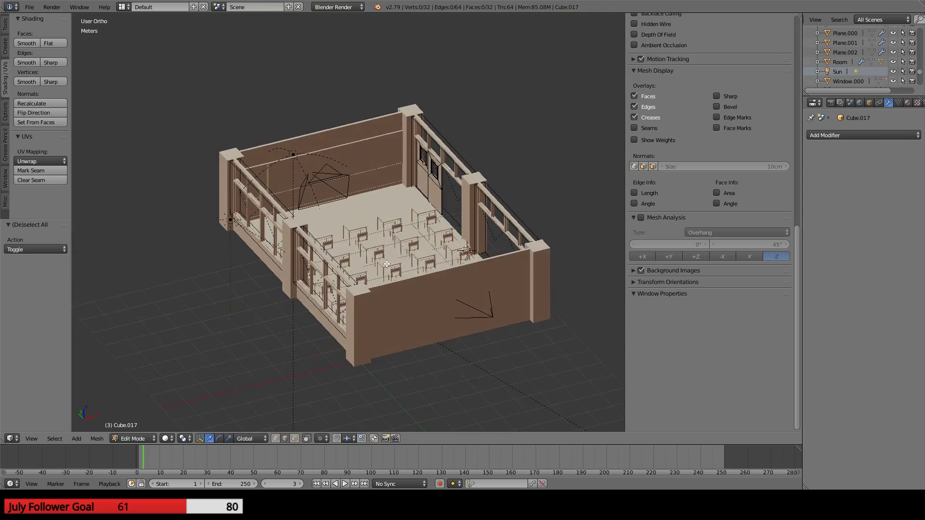
scroll(386, 189, up, 4)
shift+middle_drag(413, 166, 422, 285)
scroll(427, 238, up, 4)
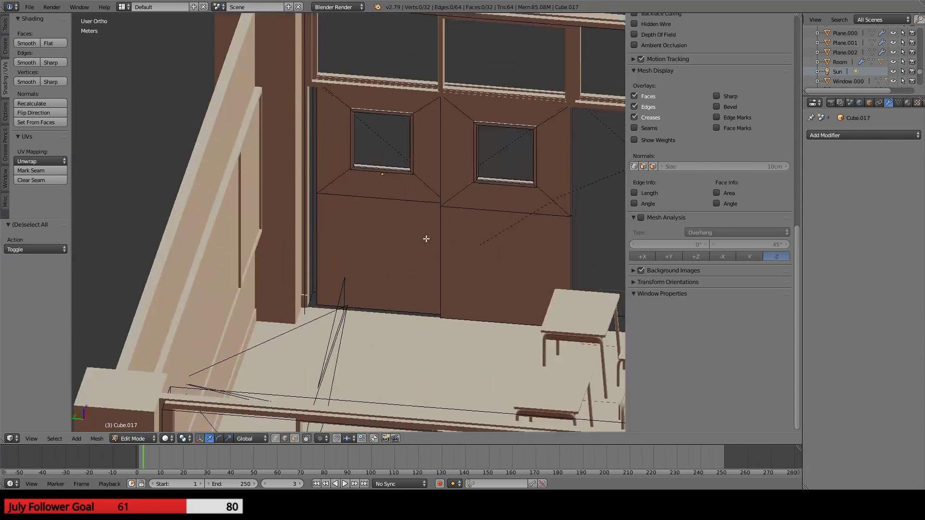
shift+middle_drag(553, 230, 265, 316)
scroll(466, 255, down, 6)
scroll(276, 300, up, 4)
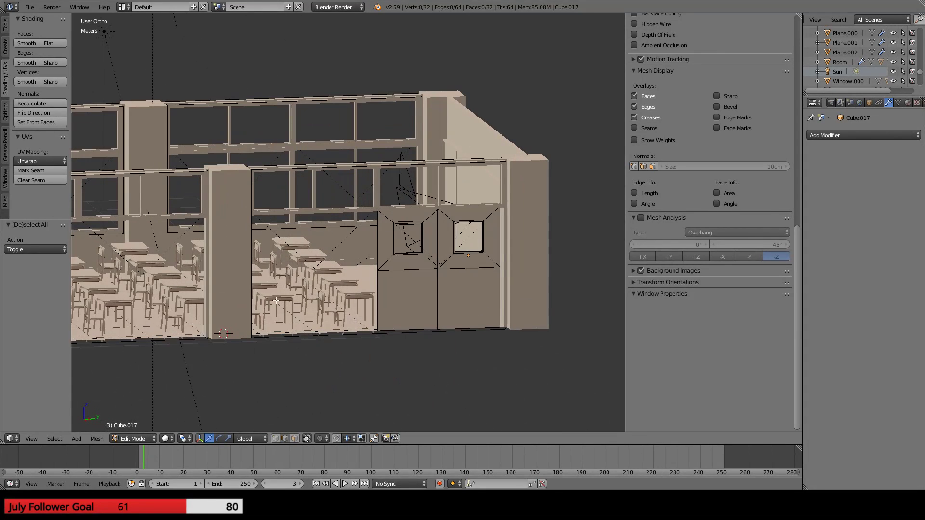
key(Tab)
right_click(415, 282)
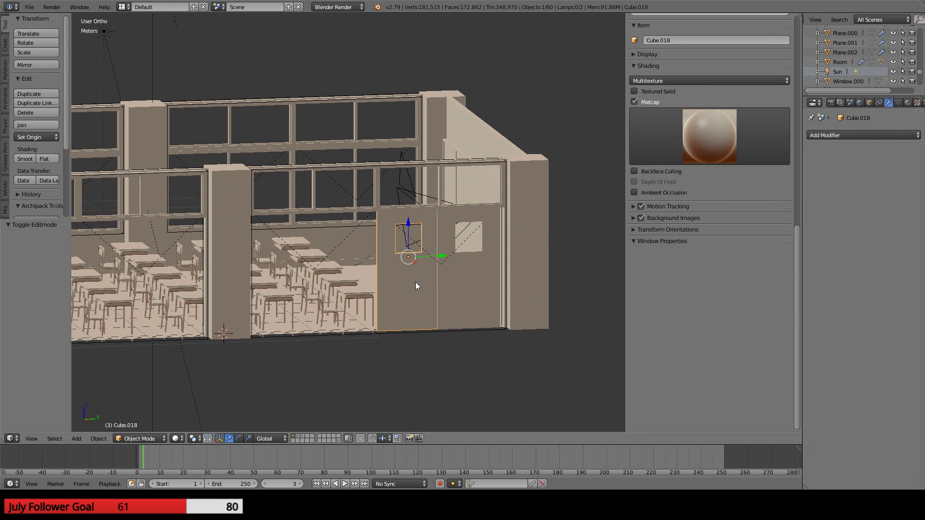
shift+right_click(461, 275)
middle_drag(460, 275, 440, 297)
key(alt+d)
right_click(439, 291)
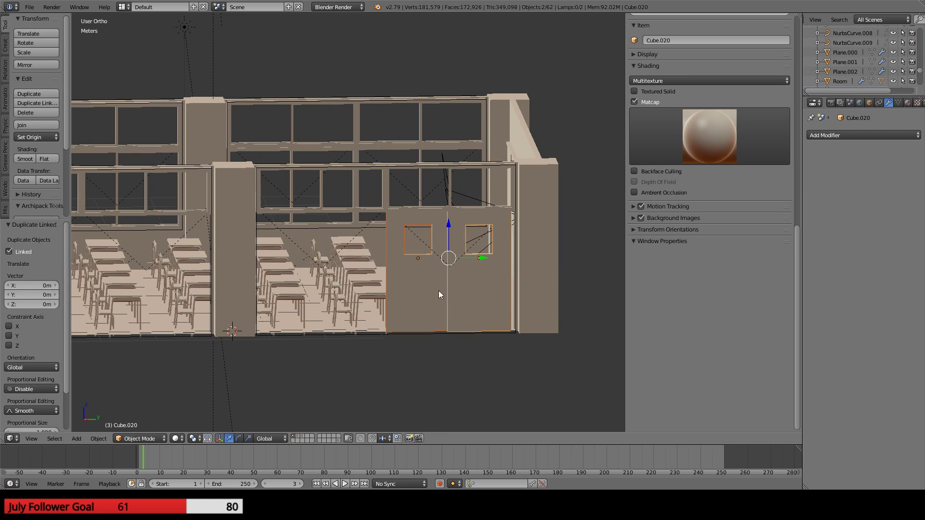
- Move the duplicated door pair along the Y axis by -4.93 m and a further -2.72 m, into the wall's other end bay
drag(478, 257, 201, 265)
shift+middle_drag(189, 159, 452, 144)
key(KP_3)
scroll(452, 143, up, 2)
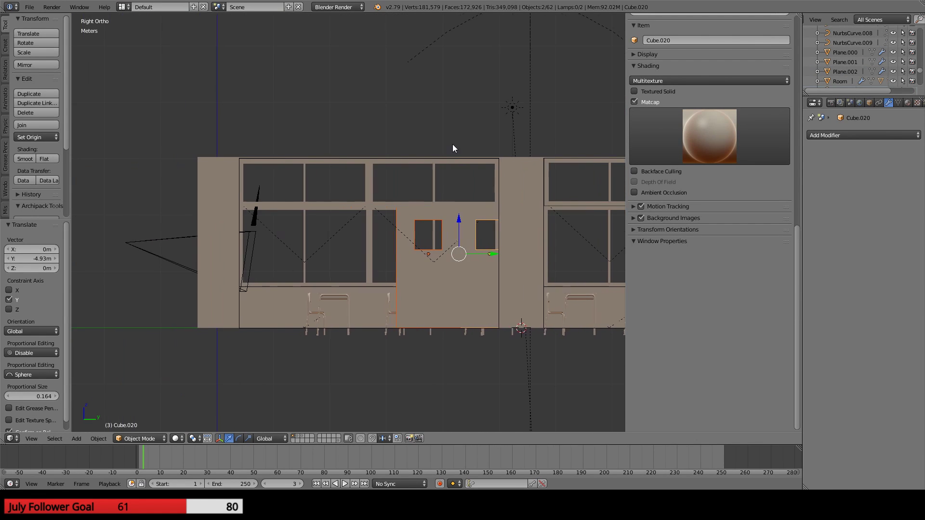
drag(550, 268, 324, 283)
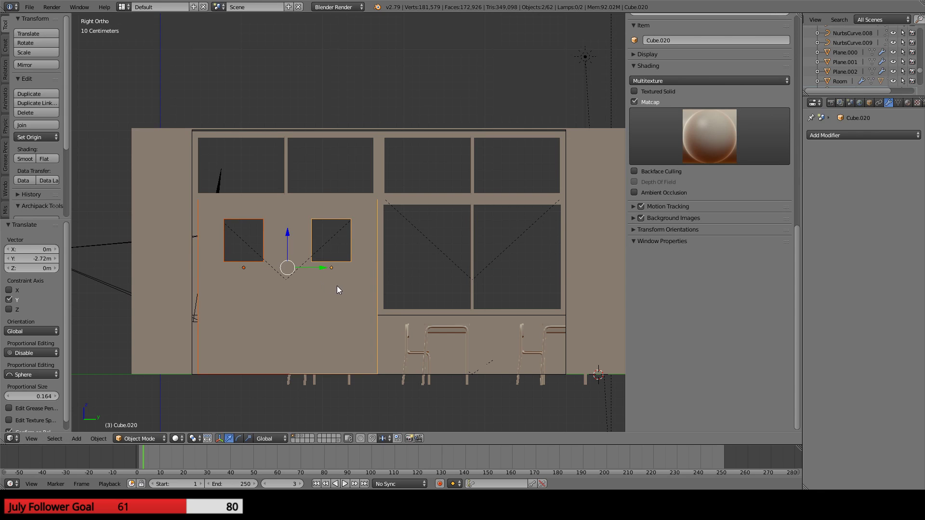
- Nudge the duplicated door pair -1.24 cm along the Y axis to align it with the wall's frame
key(z)
scroll(384, 293, up, 4)
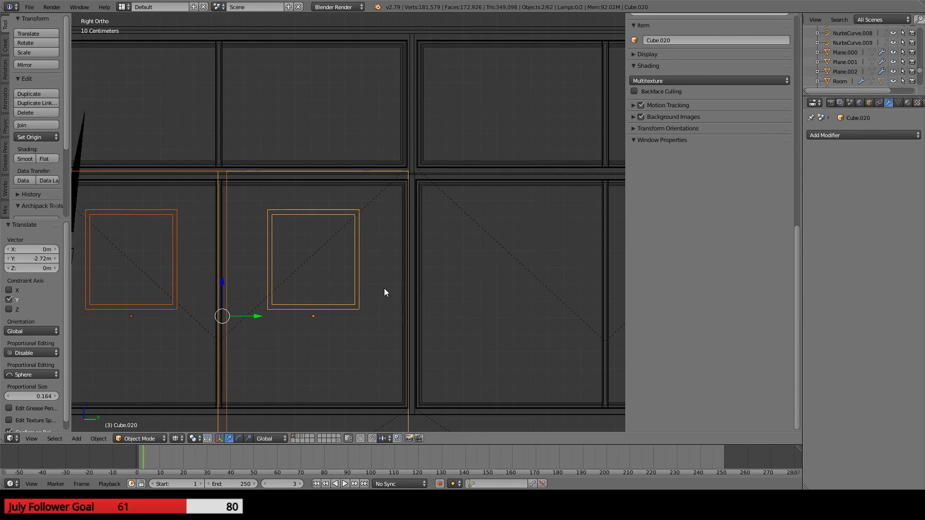
scroll(385, 292, down, 1)
scroll(385, 292, down, 1)
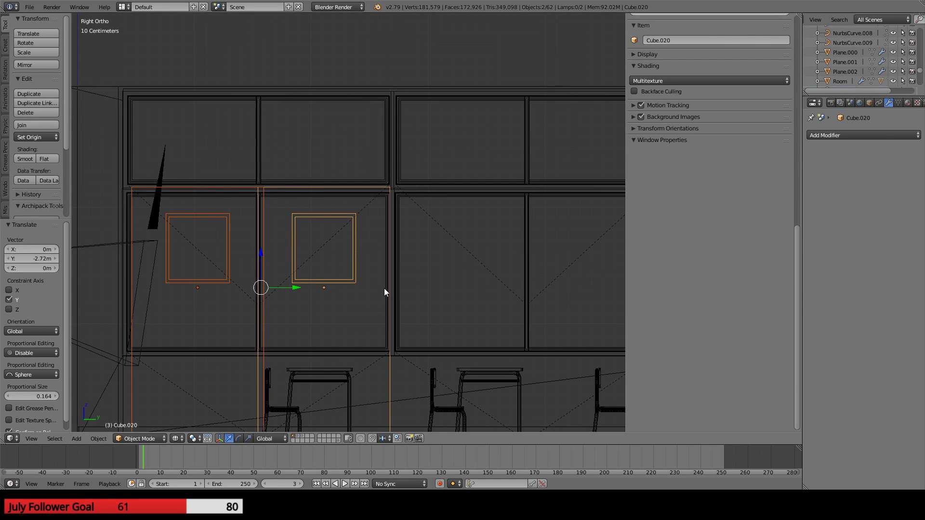
drag(293, 285, 292, 288)
key(z)
mouse_move(392, 260)
middle_down()
mouse_move(445, 298)
mouse_move(352, 268)
mouse_move(405, 272)
middle_up()
scroll(406, 272, up, 3)
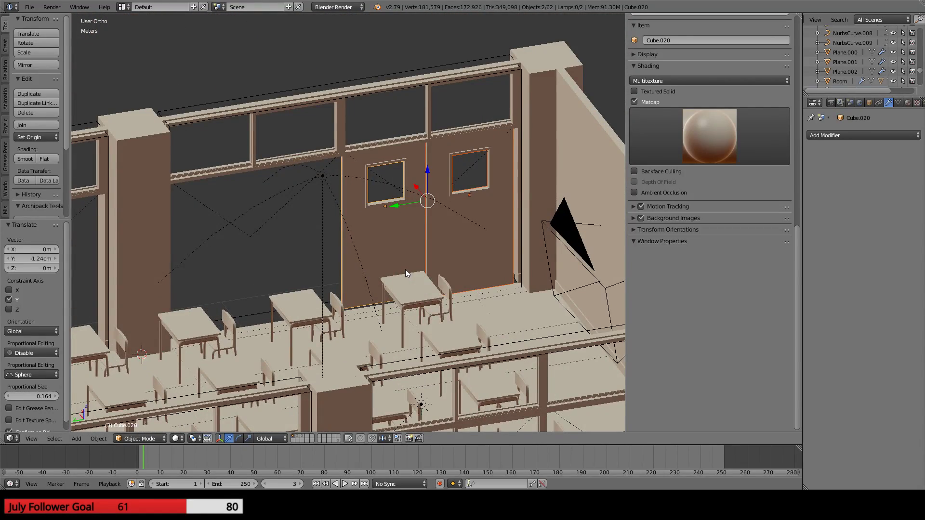
- Compare the wireframe doors, chalkboard, desks and windows with the classroom reference image through the camera
key(KP_0)
key(z)
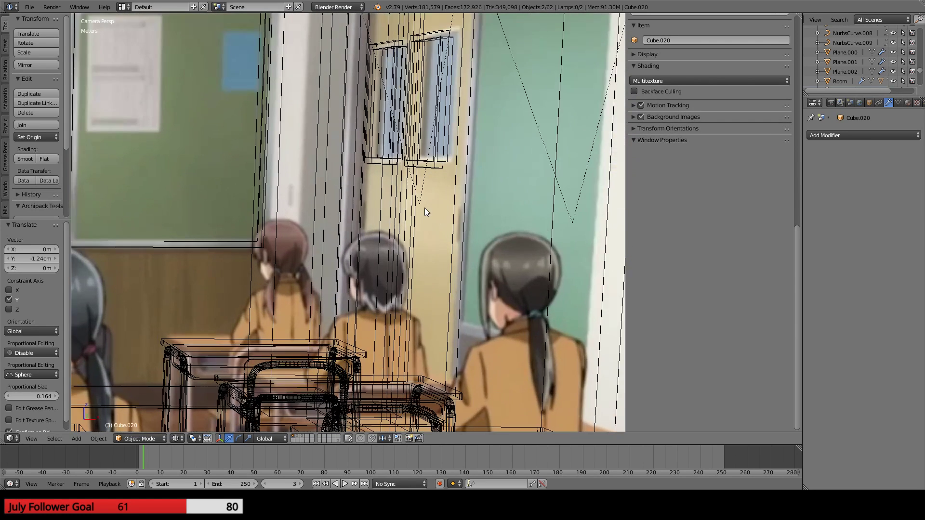
scroll(503, 216, up, 1)
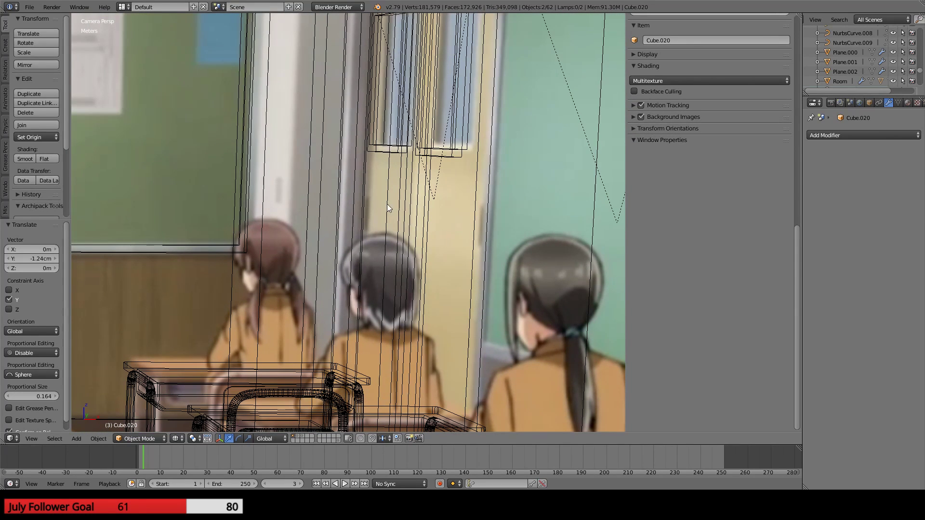
scroll(430, 215, down, 1)
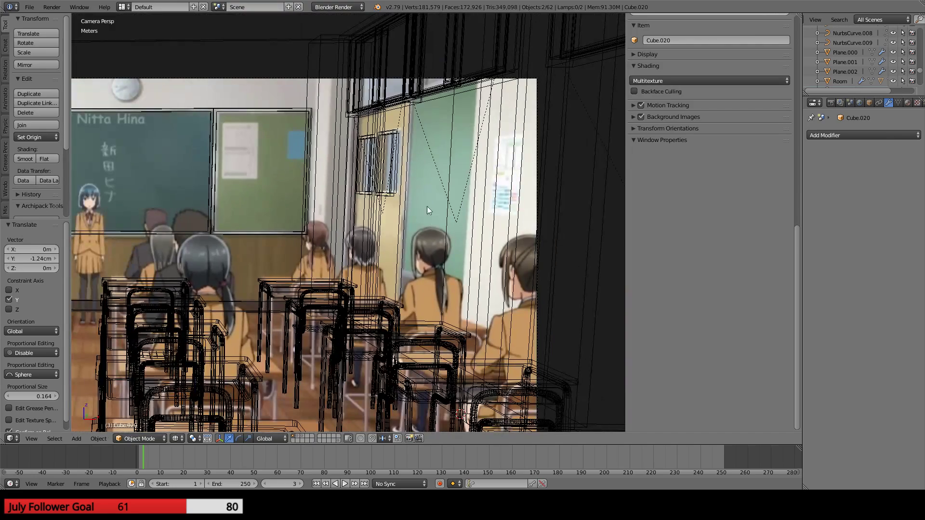
shift+middle_drag(285, 201, 357, 210)
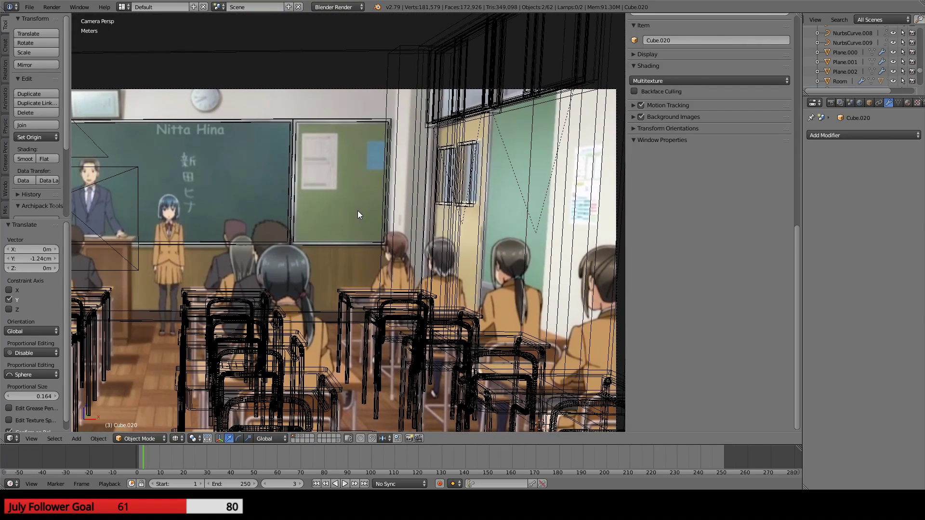
scroll(358, 210, up, 5)
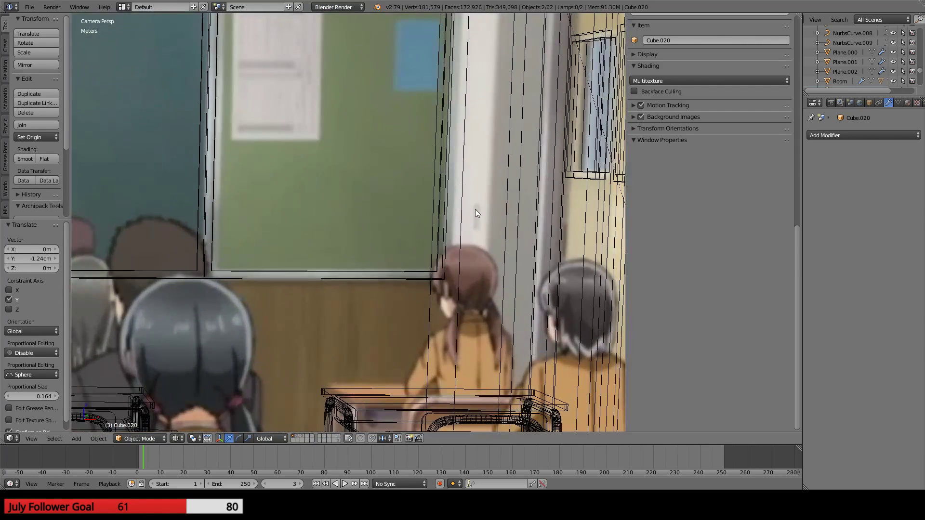
scroll(475, 209, down, 5)
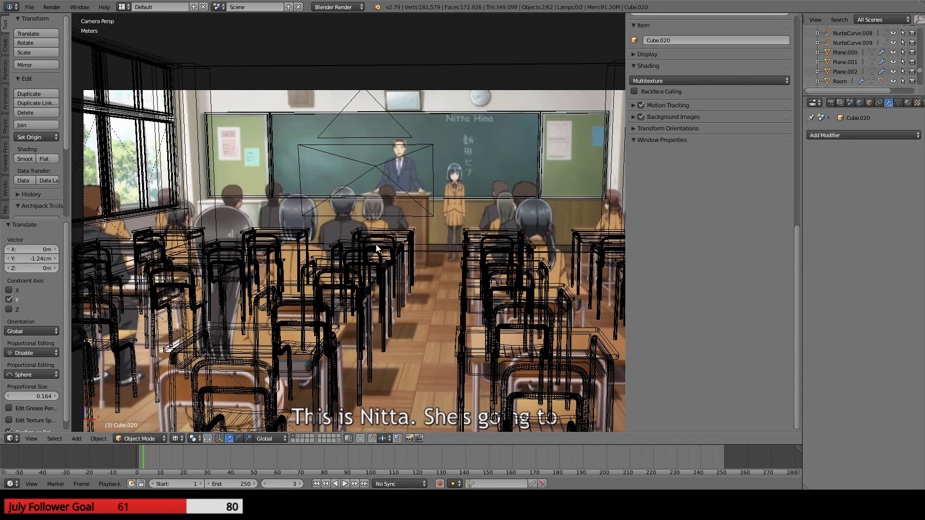
scroll(415, 216, up, 4)
scroll(377, 254, down, 3)
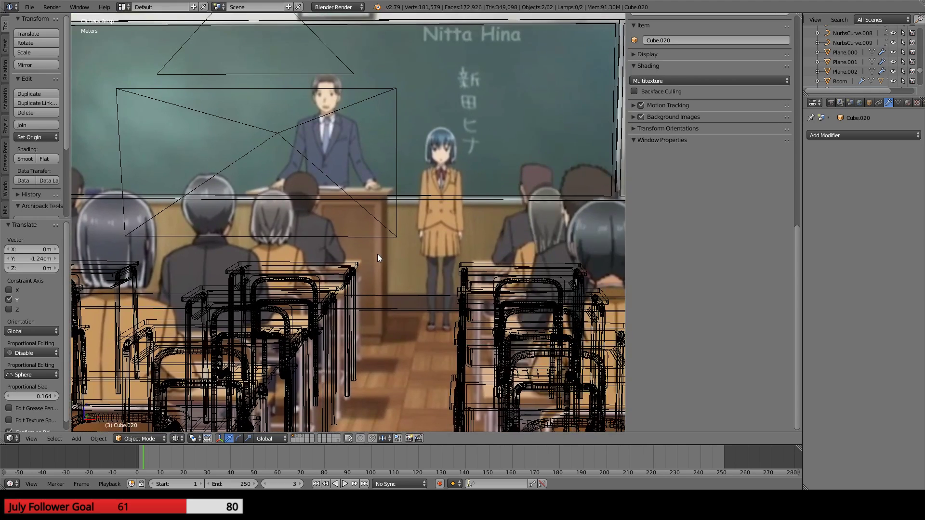
scroll(354, 247, up, 3)
scroll(304, 198, down, 3)
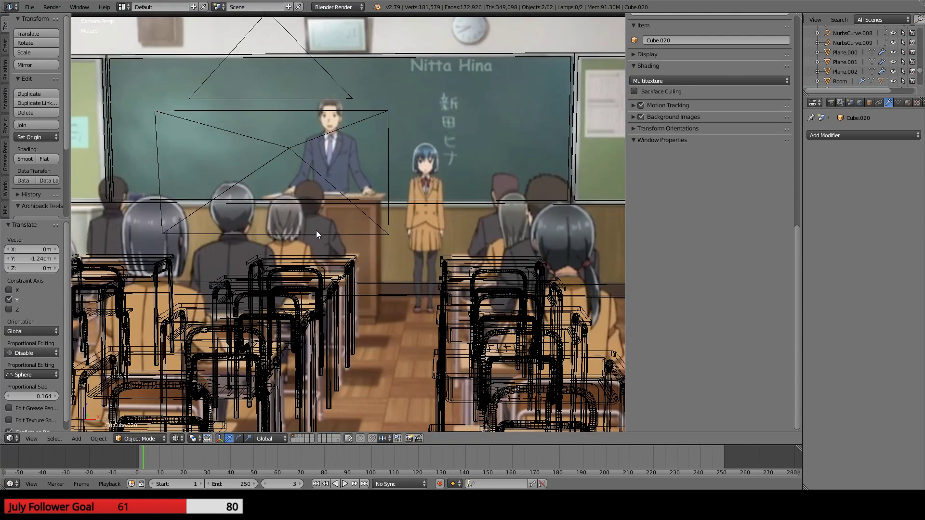
shift+middle_drag(163, 226, 460, 246)
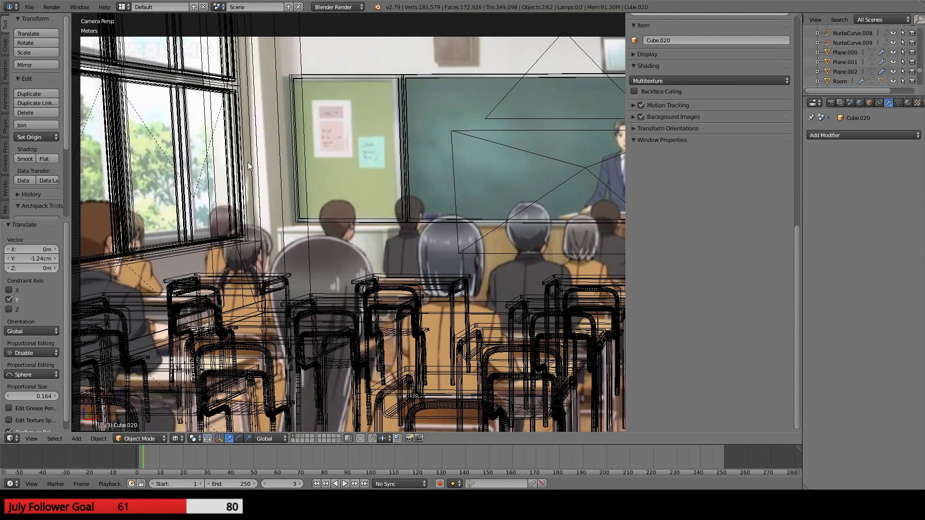
shift+middle_drag(308, 158, 232, 211)
scroll(232, 211, down, 3)
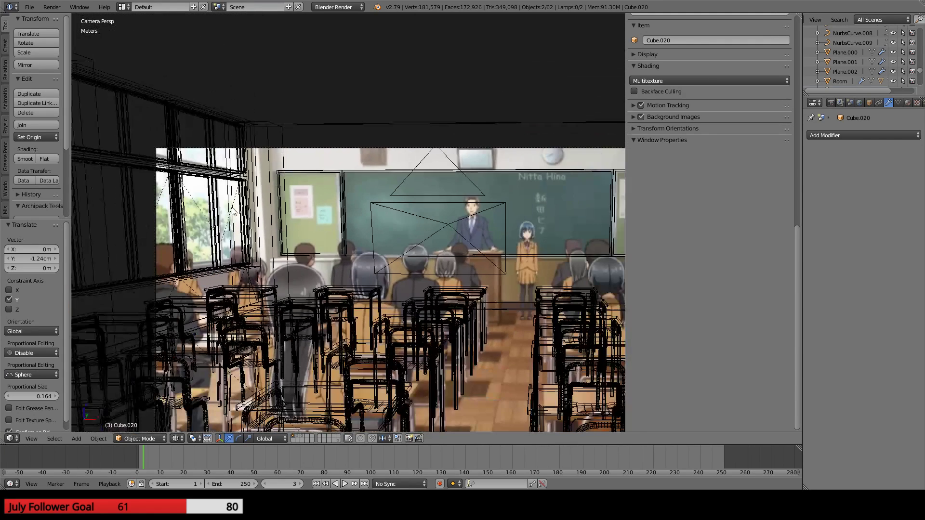
scroll(320, 219, up, 1)
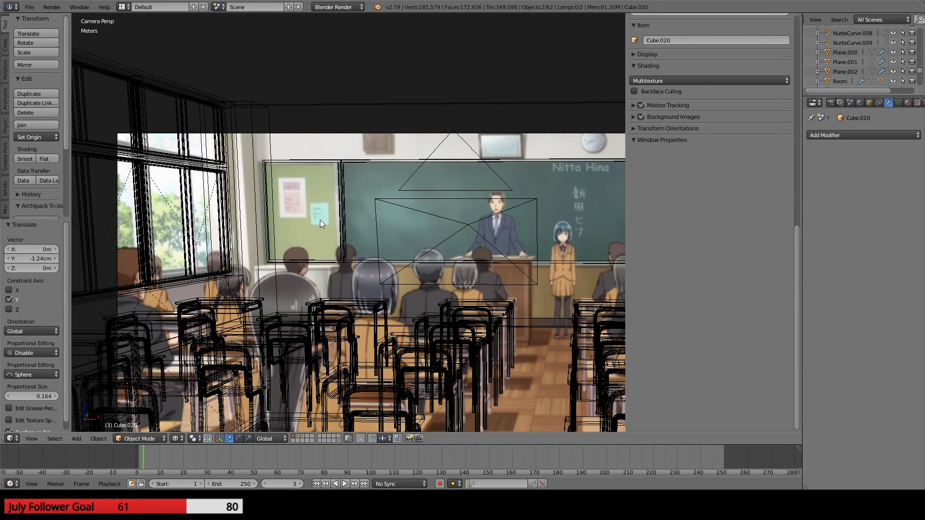
- Set Camera.001 as the scene's active camera and view the classroom through it
scroll(409, 224, down, 3)
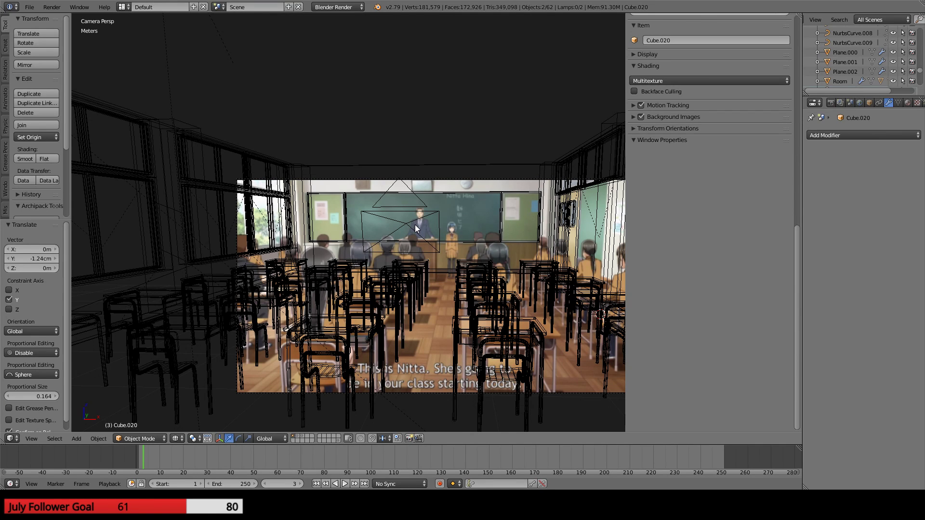
middle_drag(487, 282, 424, 309)
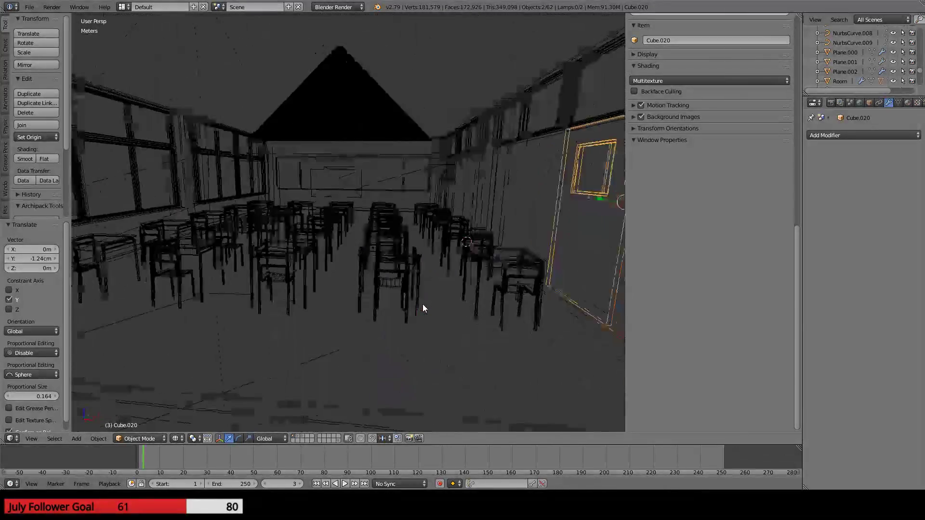
key(KP_0)
click(849, 103)
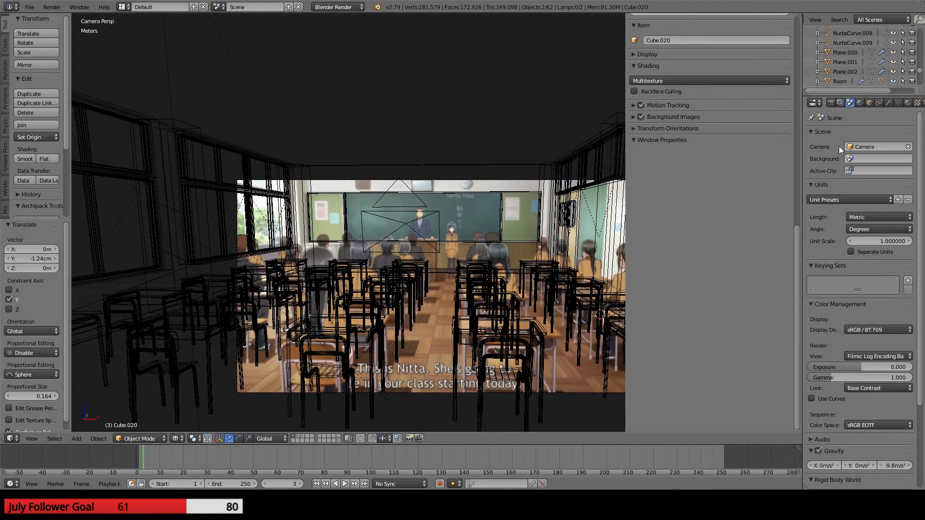
click(869, 147)
click(842, 170)
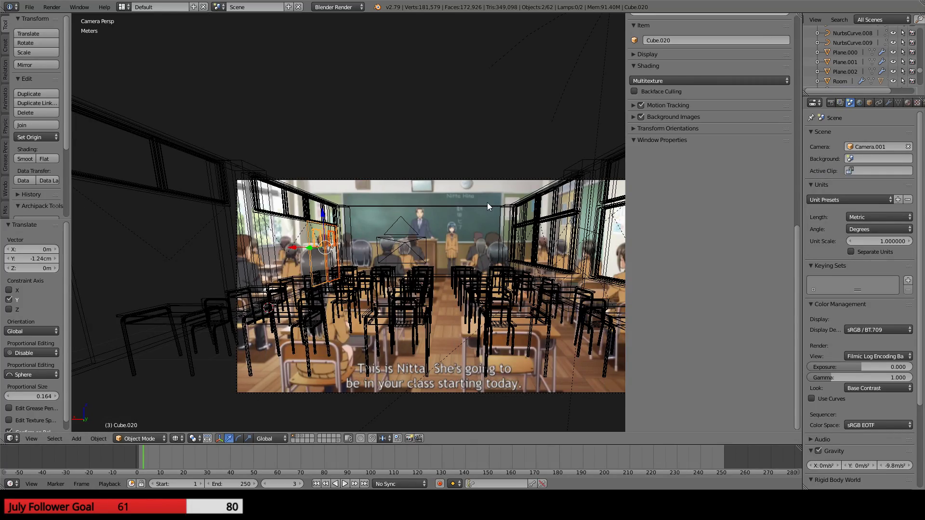
key(KP_0)
key(KP_0)
- Render the current frame from Camera.001 and examine the doors, desks, windows and floor edge in the image
key(F12)
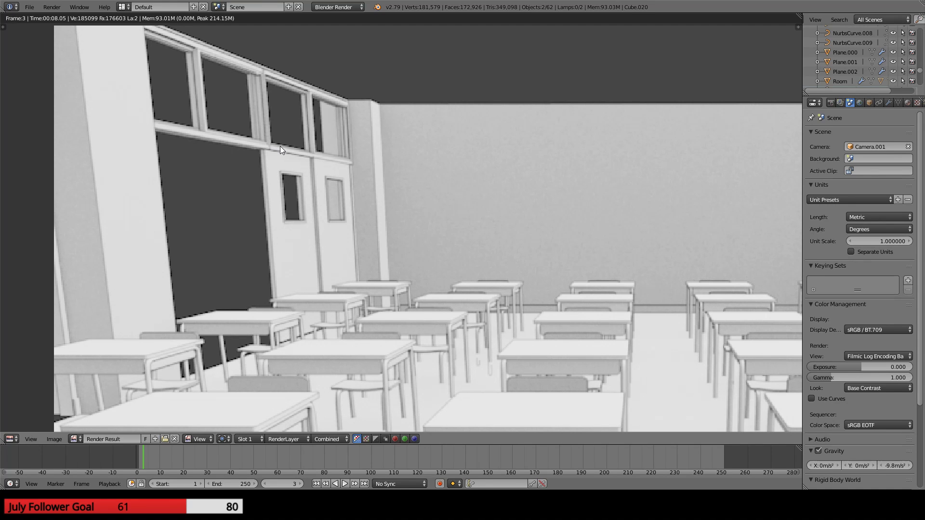
scroll(412, 198, up, 3)
scroll(412, 198, down, 3)
scroll(413, 199, down, 1)
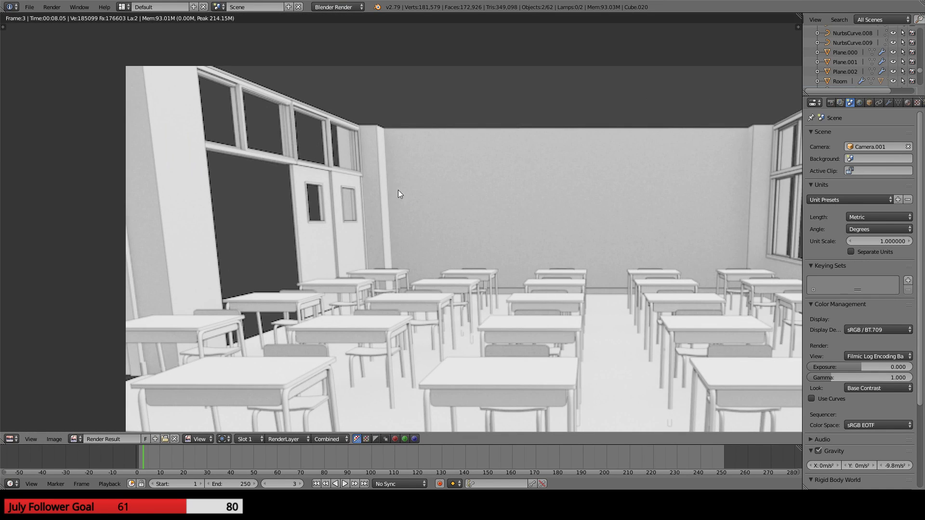
middle_drag(558, 367, 417, 312)
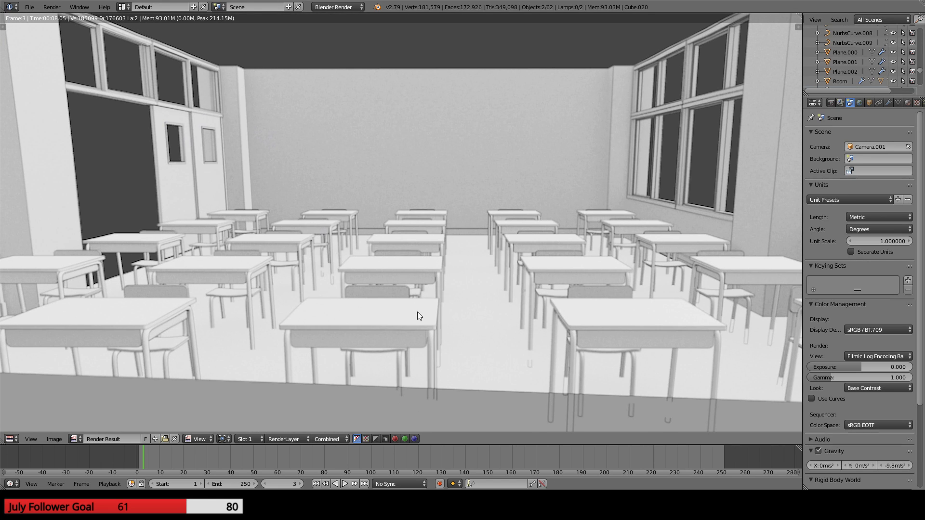
middle_drag(560, 245, 299, 224)
scroll(421, 299, down, 3)
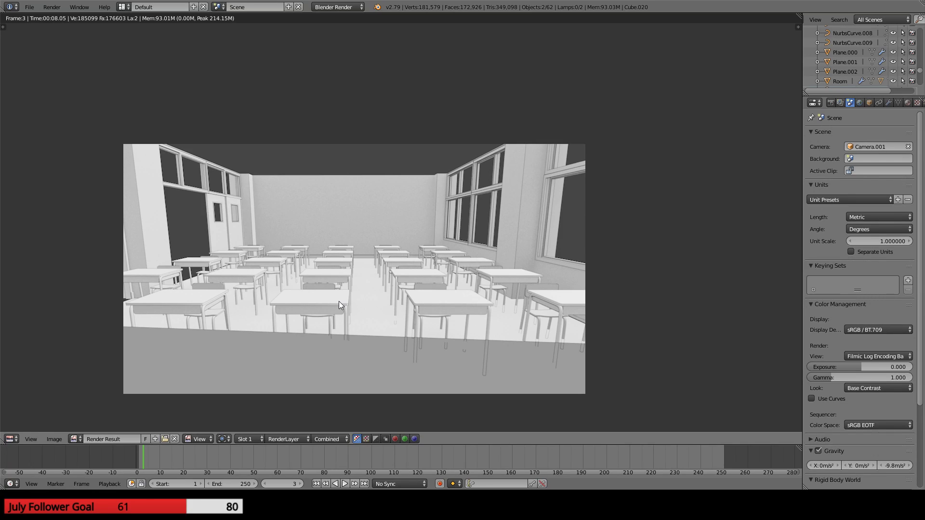
key(Escape)
- Return to the Camera.001 view and switch the viewport shading from wireframe to Solid
key(KP_0)
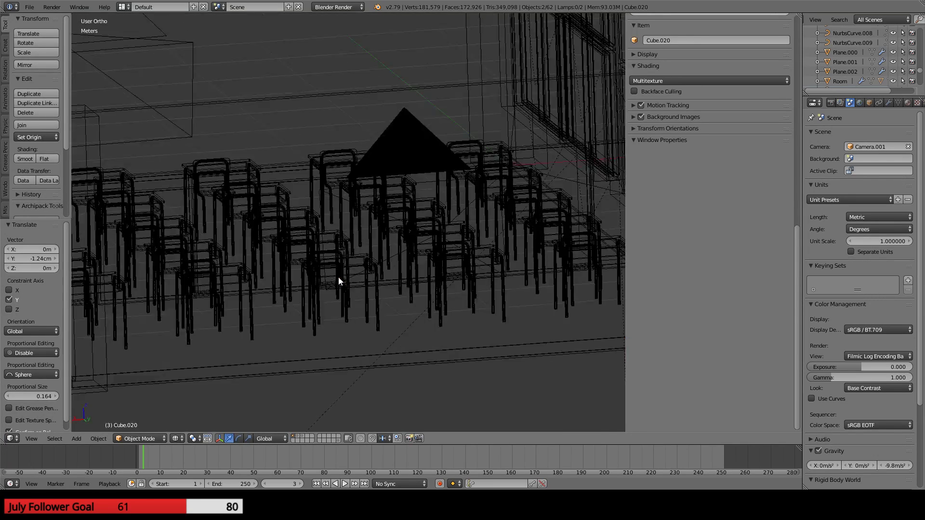
key(KP_0)
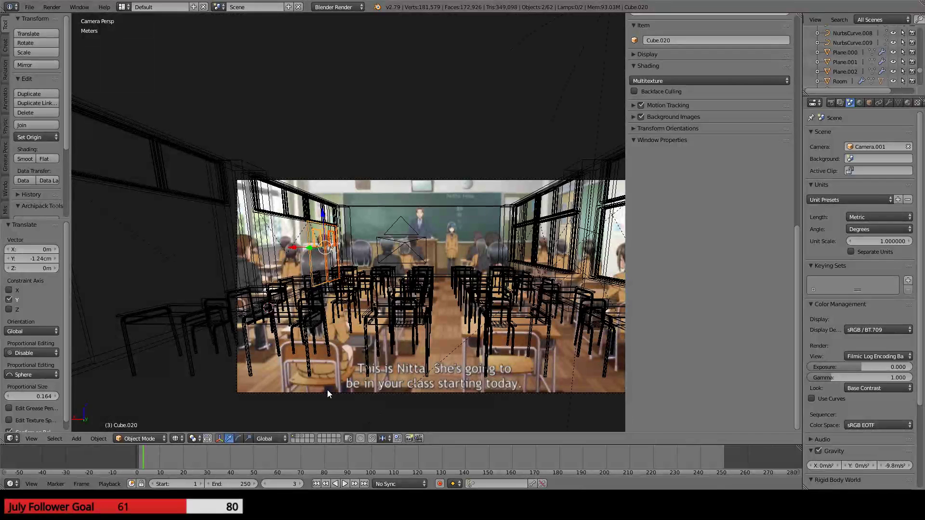
click(176, 438)
click(202, 405)
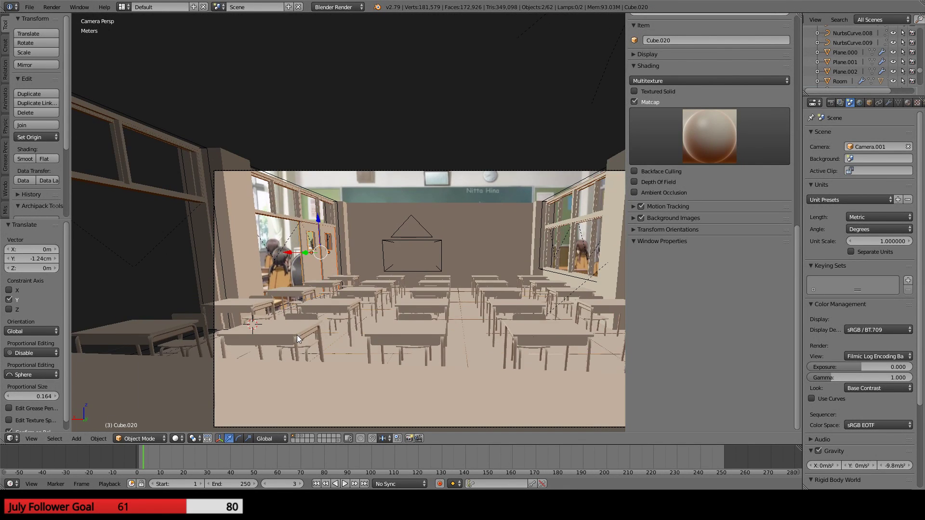
scroll(296, 334, down, 8)
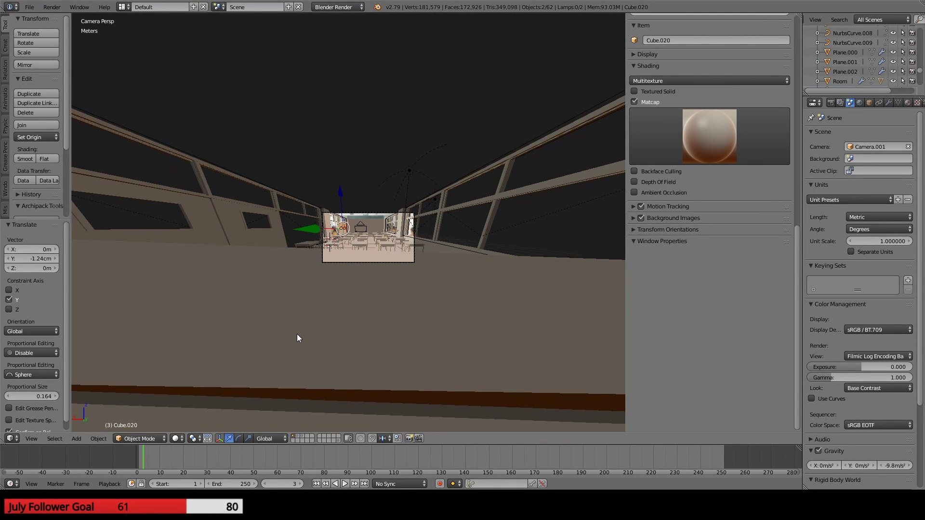
scroll(296, 334, up, 5)
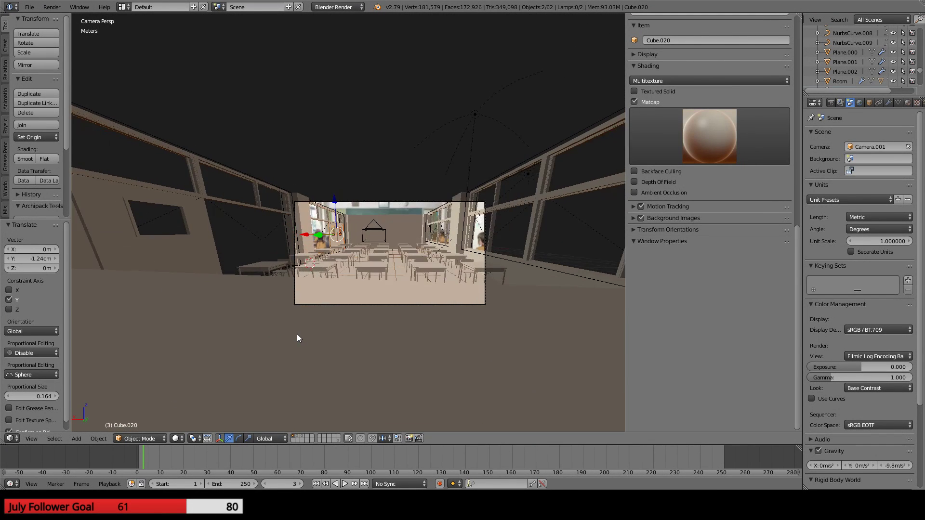
- Select Camera.001 and move it -9.45 mm along the global Y axis
right_click(339, 180)
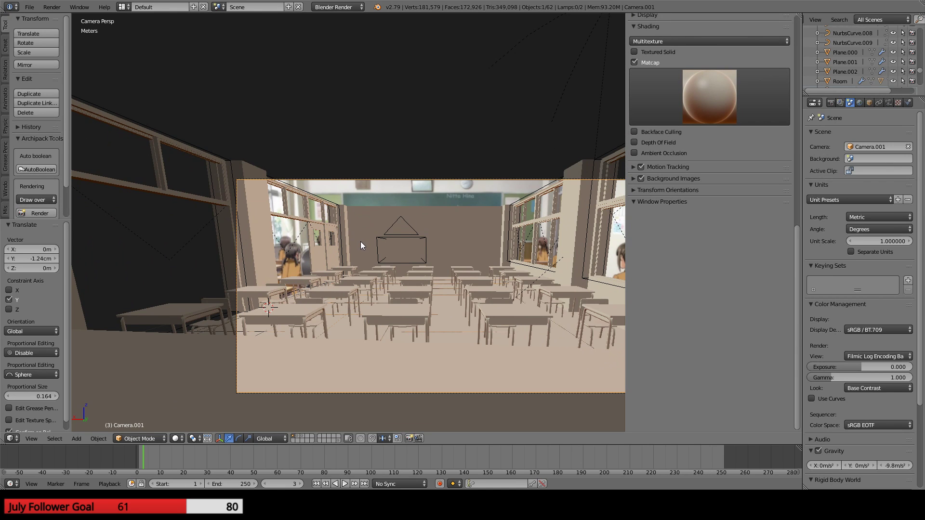
key(g)
key(y)
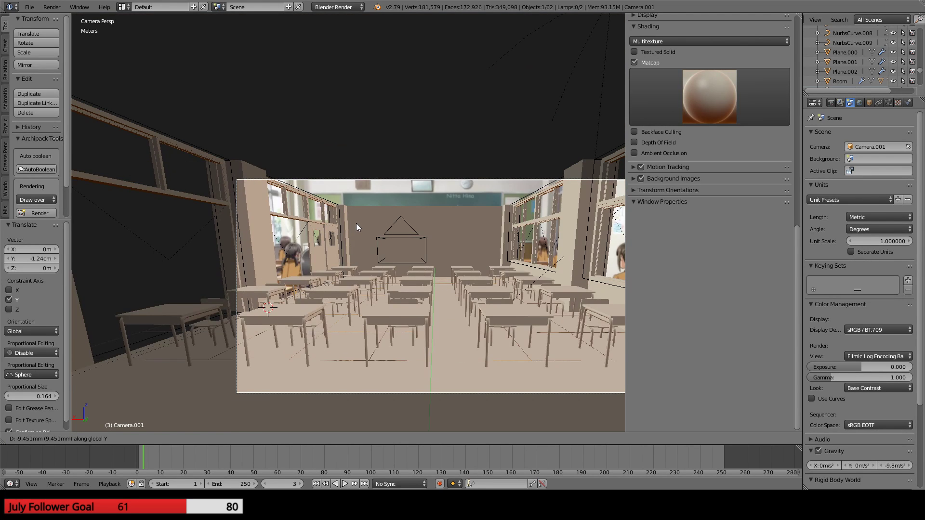
click(356, 227)
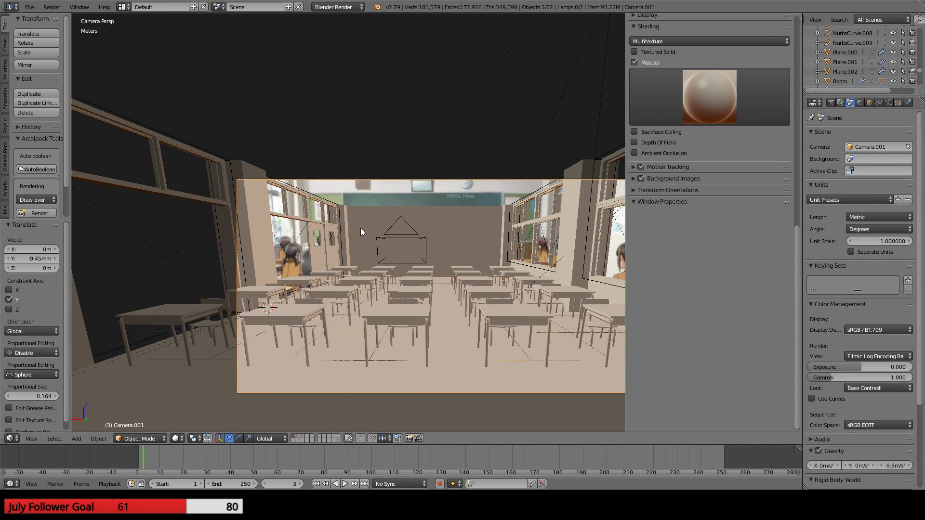
- Render the frame again from the shifted camera and inspect the window frames, door pair and desks up close
key(F12)
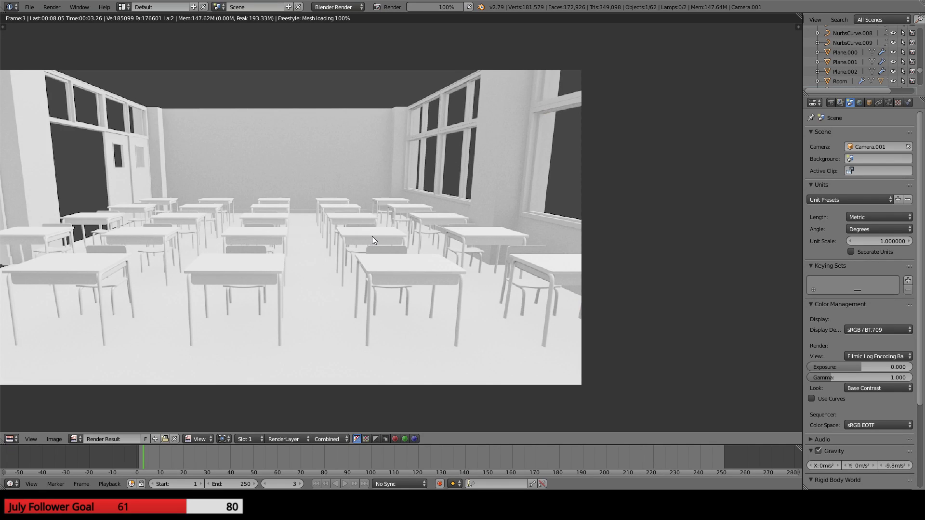
middle_drag(319, 221, 416, 251)
scroll(425, 250, up, 2)
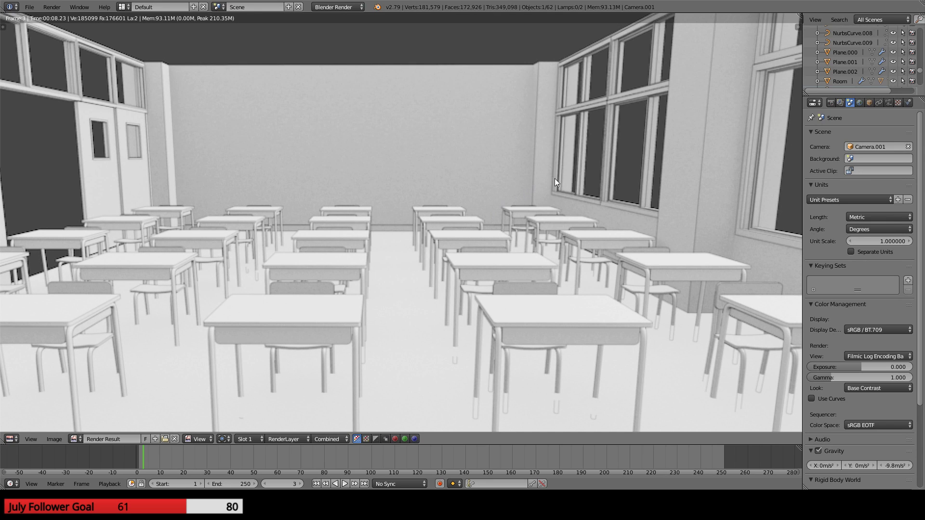
scroll(527, 208, up, 5)
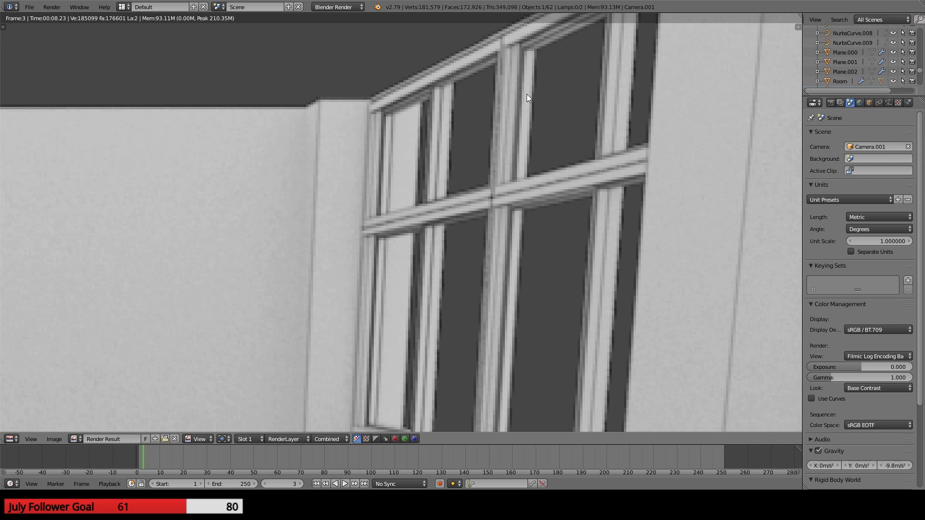
scroll(492, 241, down, 4)
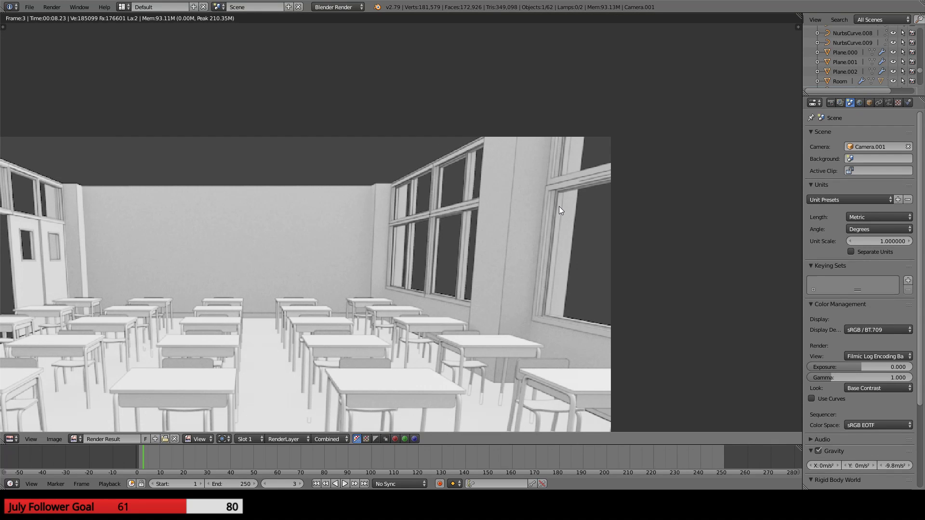
middle_drag(351, 287, 544, 246)
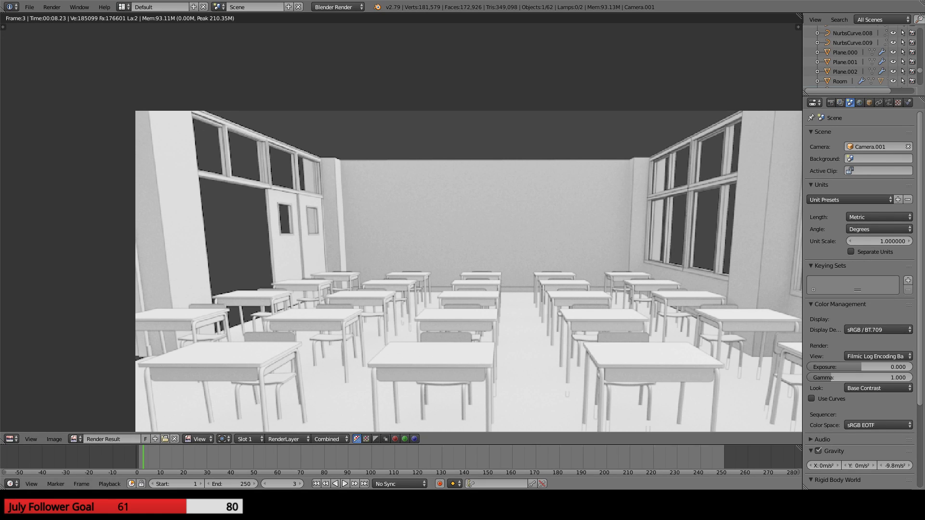
key(Escape)
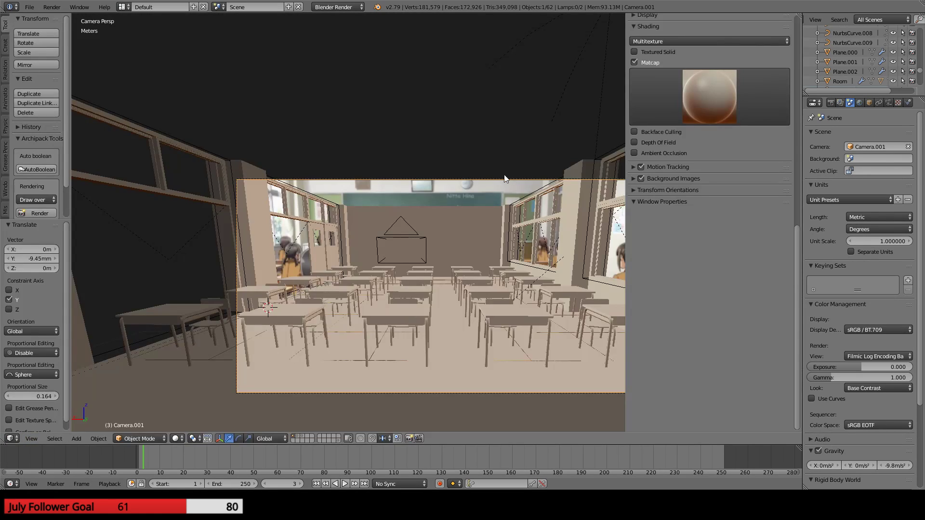
- View the classroom in user perspective toward the chalkboard and set the viewport lens to 33 mm, matching the camera's focal length
middle_drag(448, 244, 438, 264)
scroll(437, 262, up, 4)
mouse_move(390, 190)
shift+middle_down()
mouse_move(418, 273)
mouse_move(323, 288)
mouse_move(396, 290)
mouse_move(316, 314)
mouse_move(272, 294)
mouse_move(293, 280)
shift+middle_up()
key(KP_5)
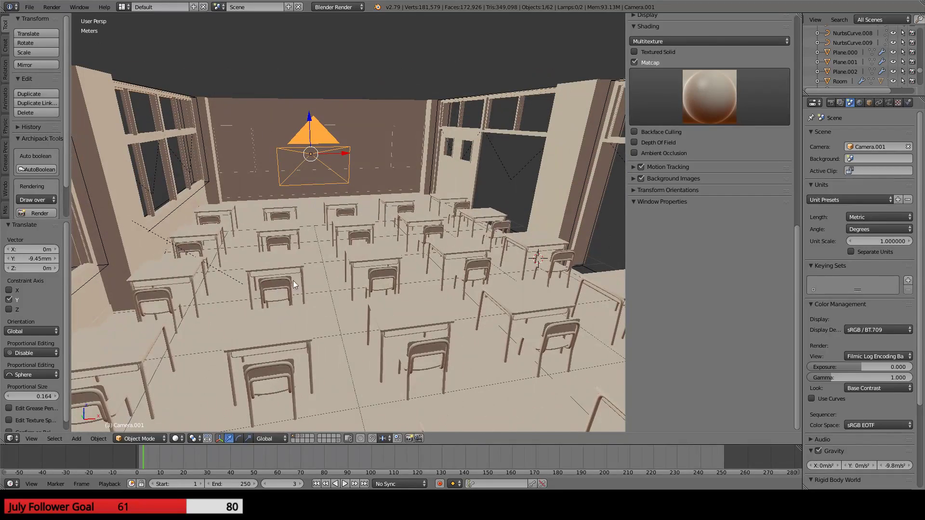
scroll(762, 120, up, 15)
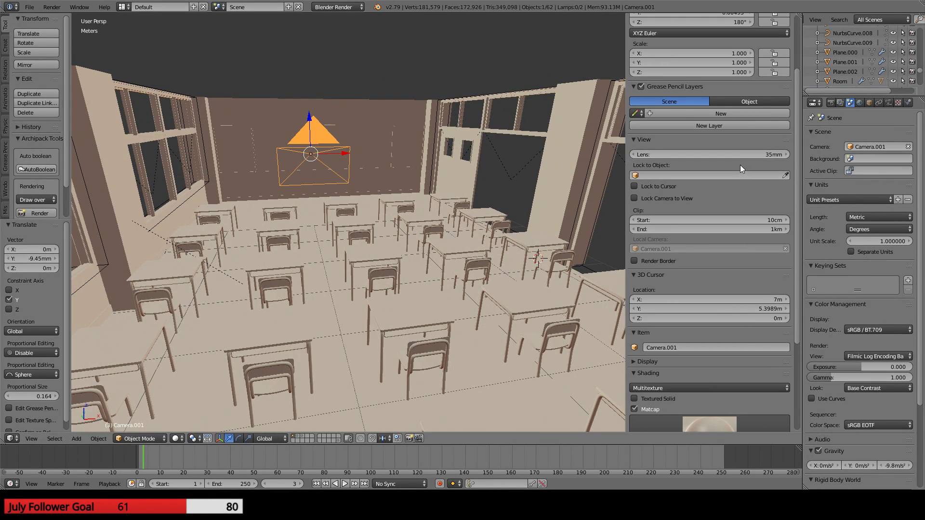
drag(713, 154, 685, 154)
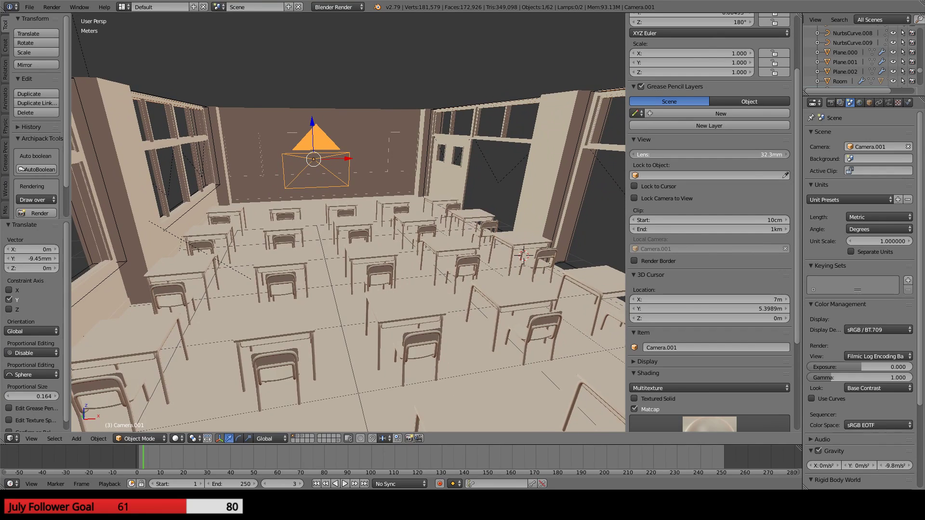
click(889, 103)
drag(698, 154, 709, 154)
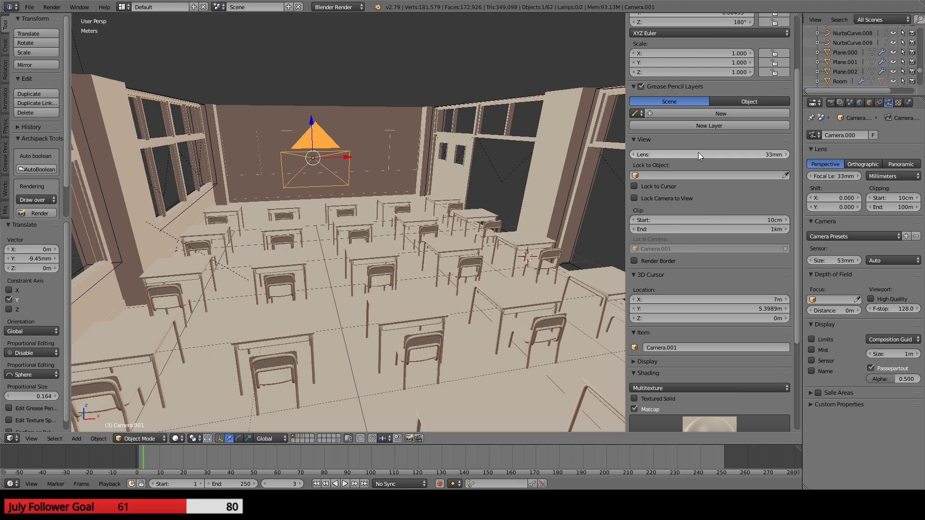
- Switch the viewport shading to Rendered to preview the whole classroom
click(177, 438)
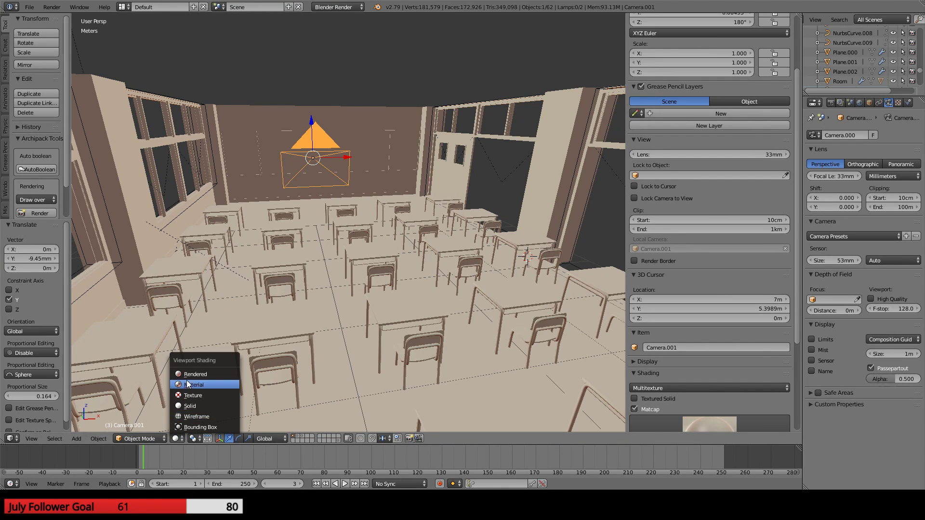
click(39, 10)
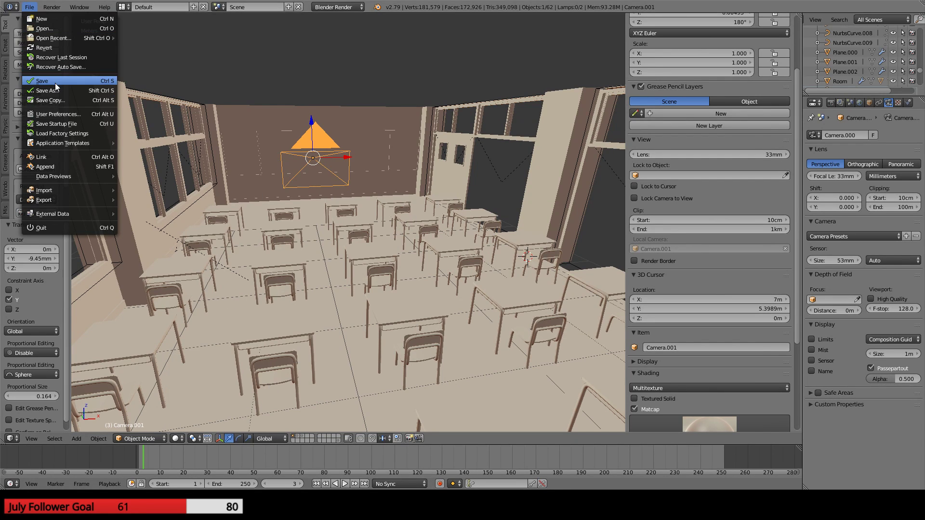
click(176, 439)
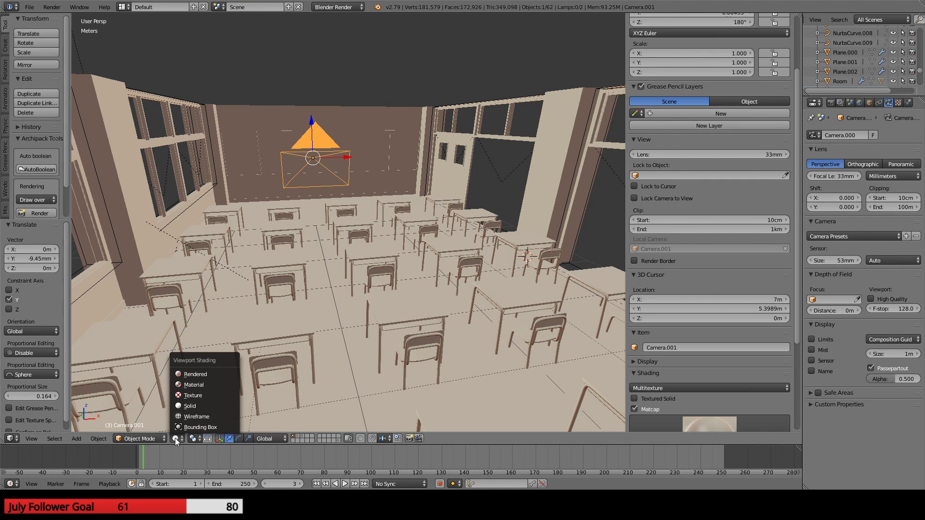
click(201, 375)
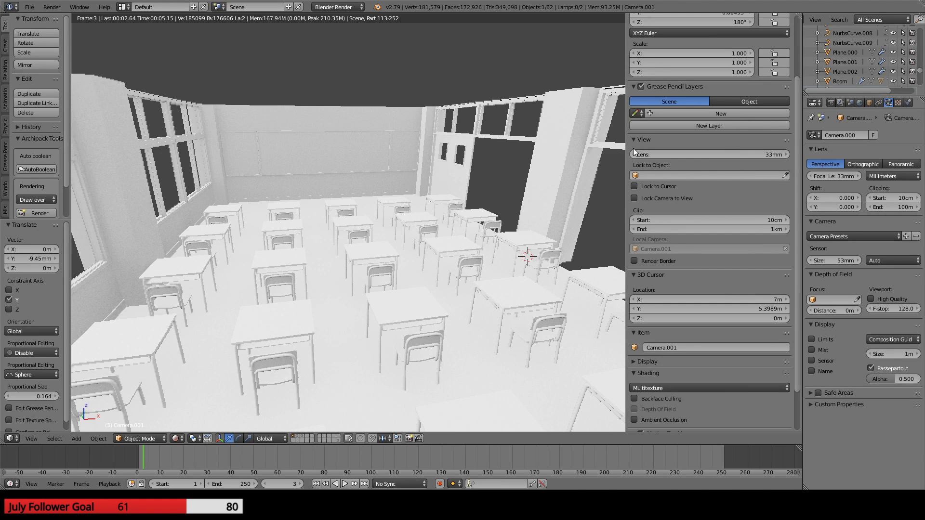
click(624, 150)
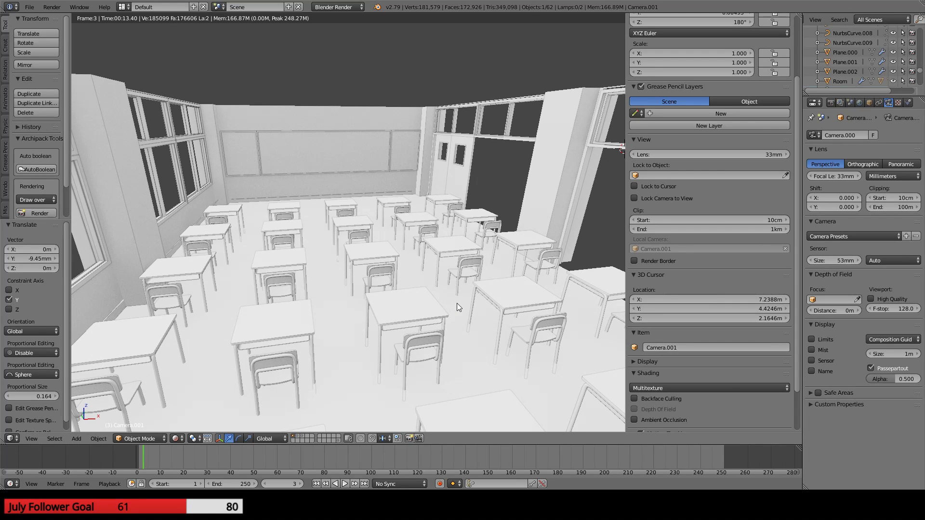
- Examine the rendered classroom from several angles, including the window wall, the chalkboard, the sliding doors and the back wall
middle_drag(413, 359, 377, 340)
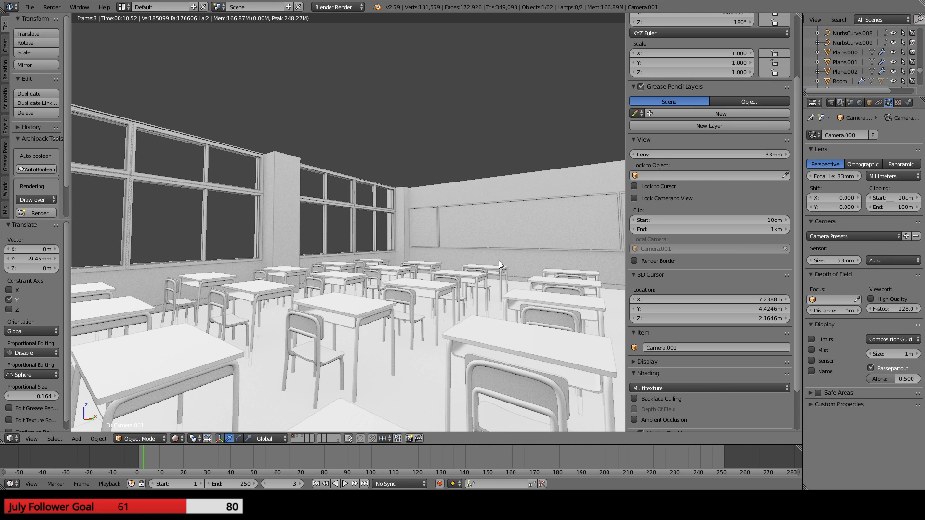
middle_drag(473, 327, 316, 361)
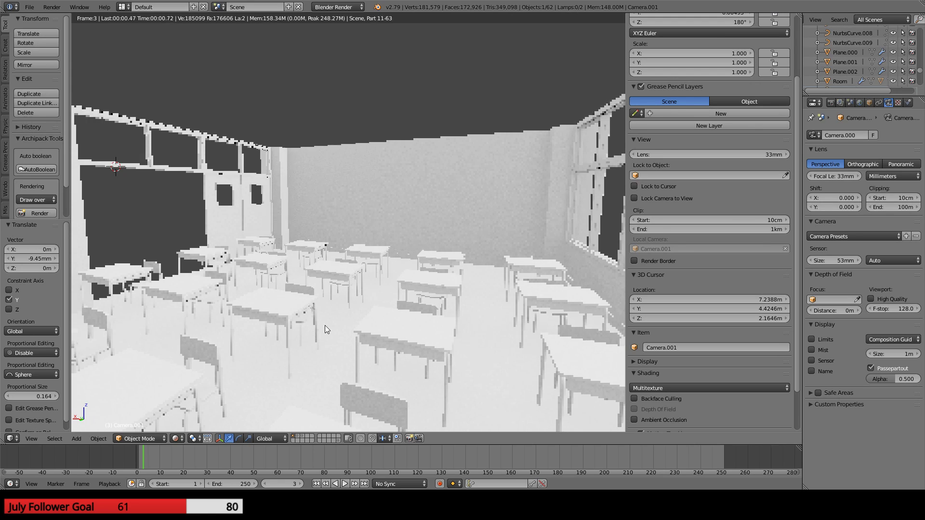
shift+middle_drag(325, 325, 366, 305)
middle_drag(309, 272, 276, 239)
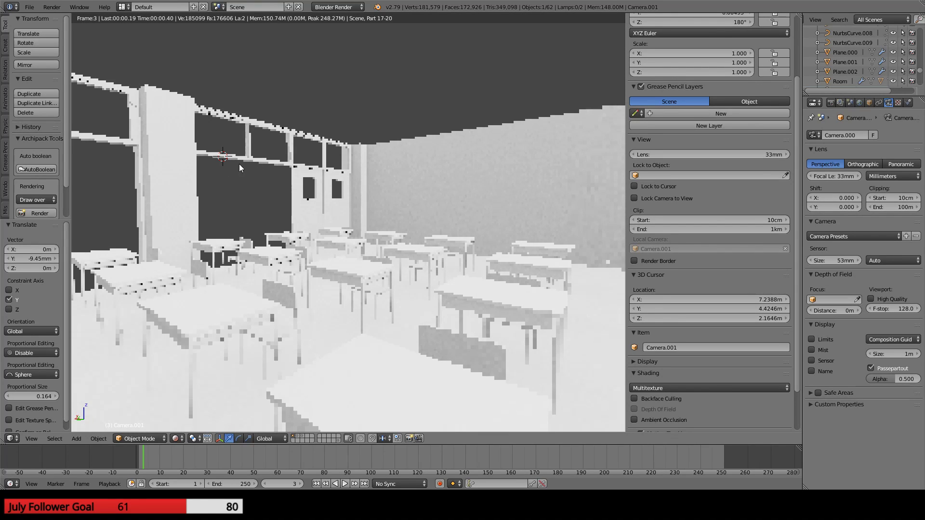
shift+middle_drag(255, 273, 279, 302)
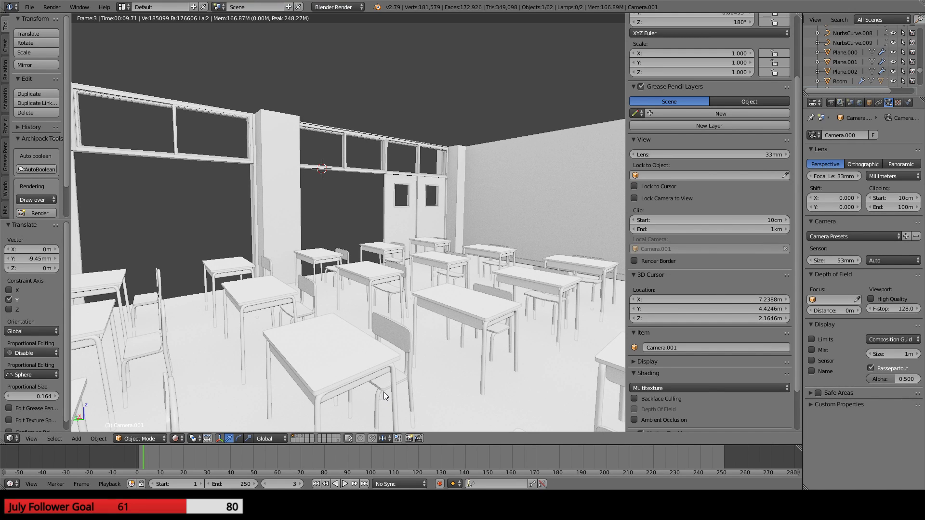
- Inspect the rendered classroom from inside toward the sliding-door wall and from outside around the end wall and pillars
middle_drag(381, 391, 291, 386)
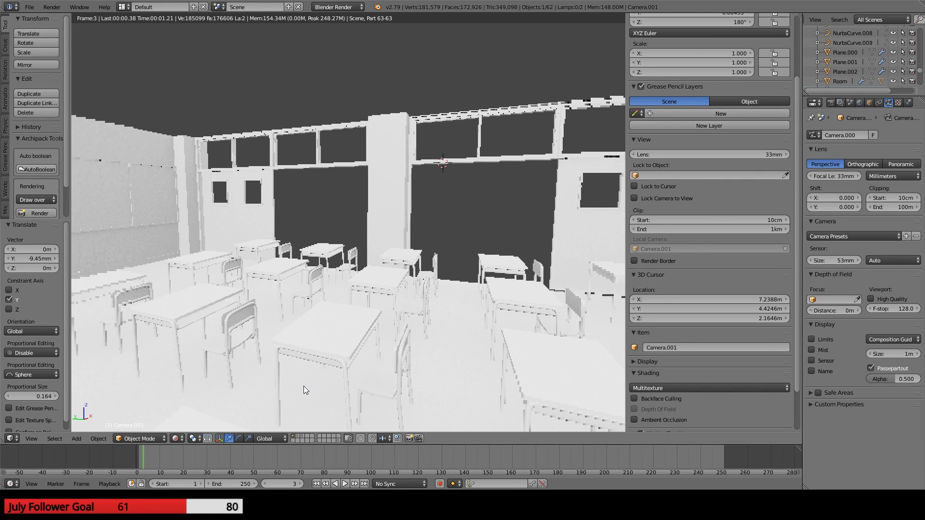
middle_drag(307, 380, 332, 375)
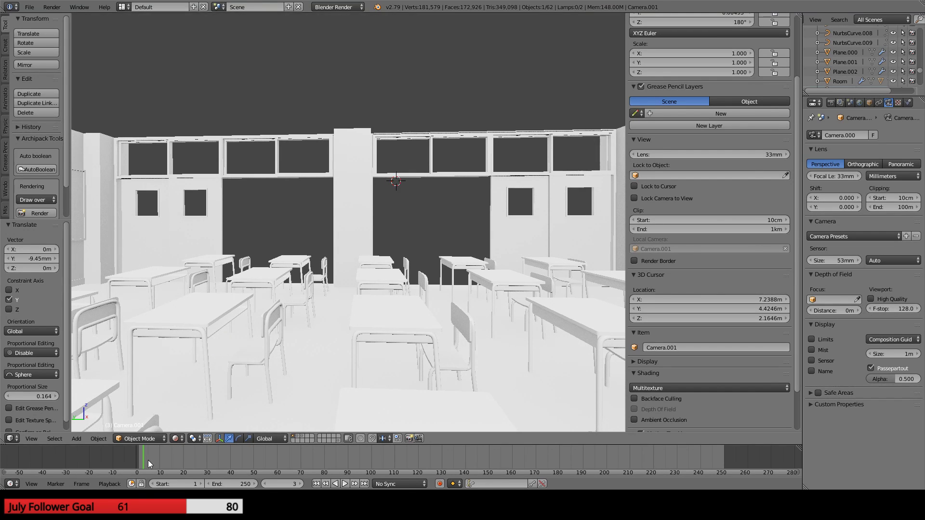
key(shift+z)
key(shift+z)
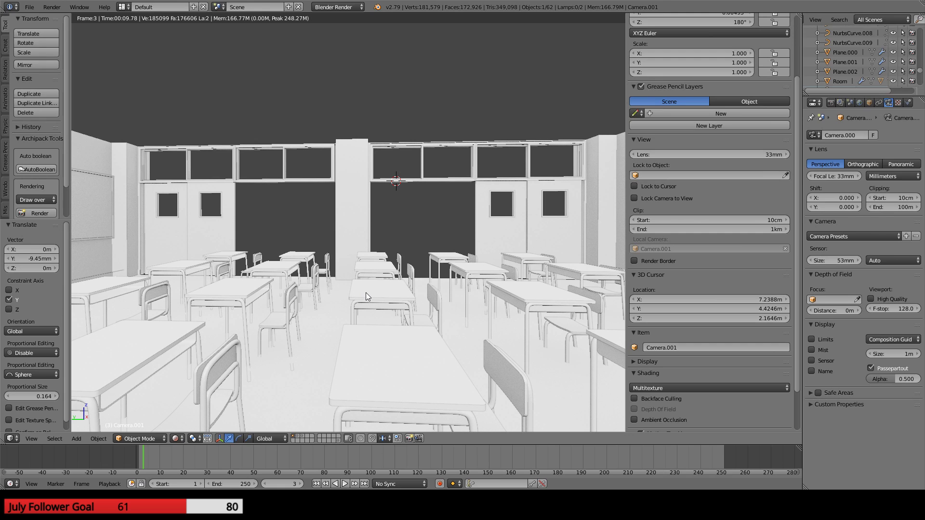
middle_drag(525, 283, 418, 257)
scroll(444, 302, down, 5)
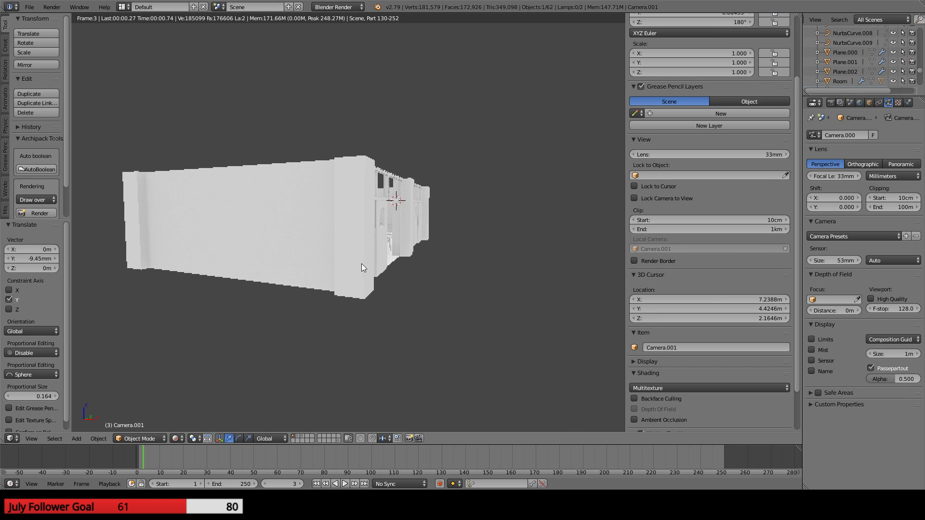
shift+middle_drag(363, 264, 355, 264)
scroll(432, 232, up, 3)
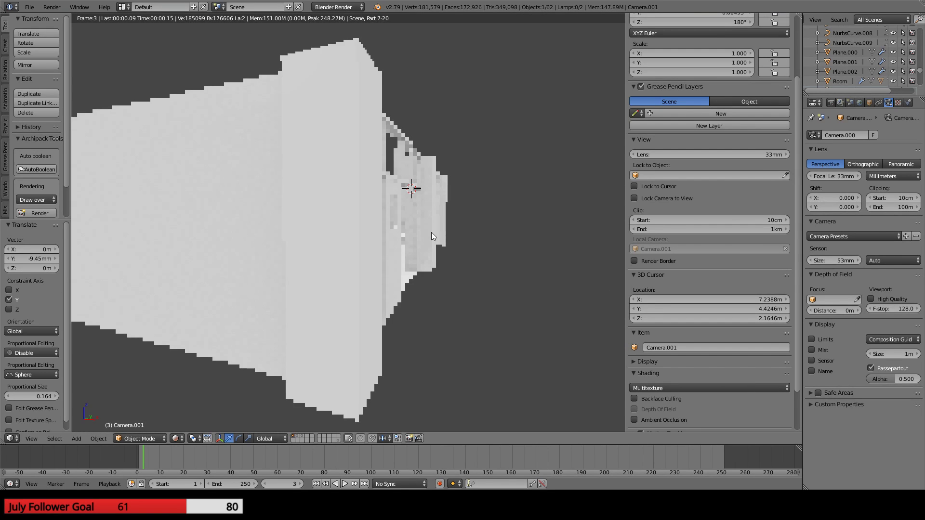
middle_drag(456, 218, 432, 220)
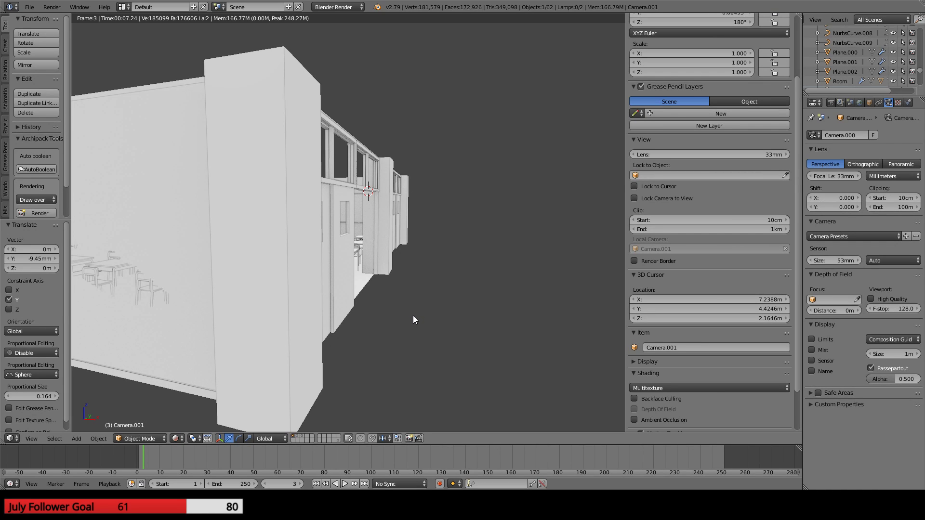
middle_drag(413, 315, 366, 329)
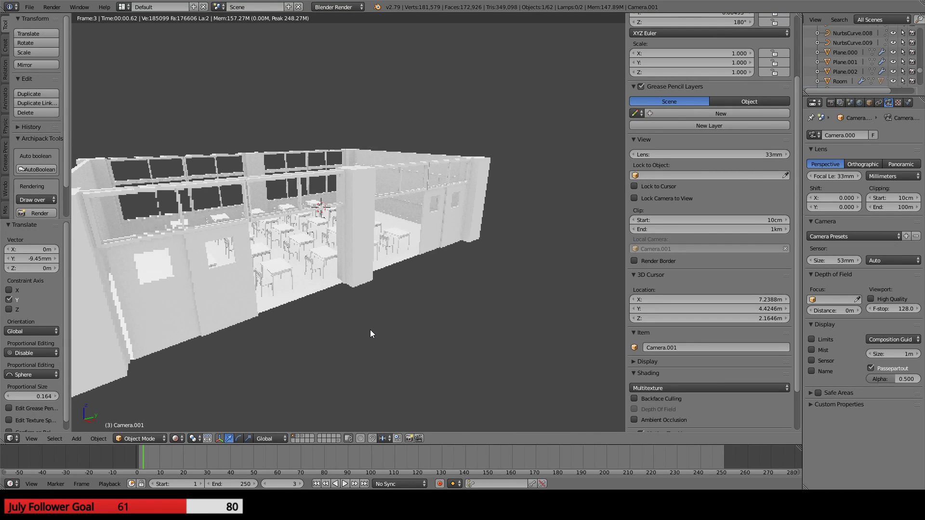
- Switch the viewport shading back to Solid
click(189, 408)
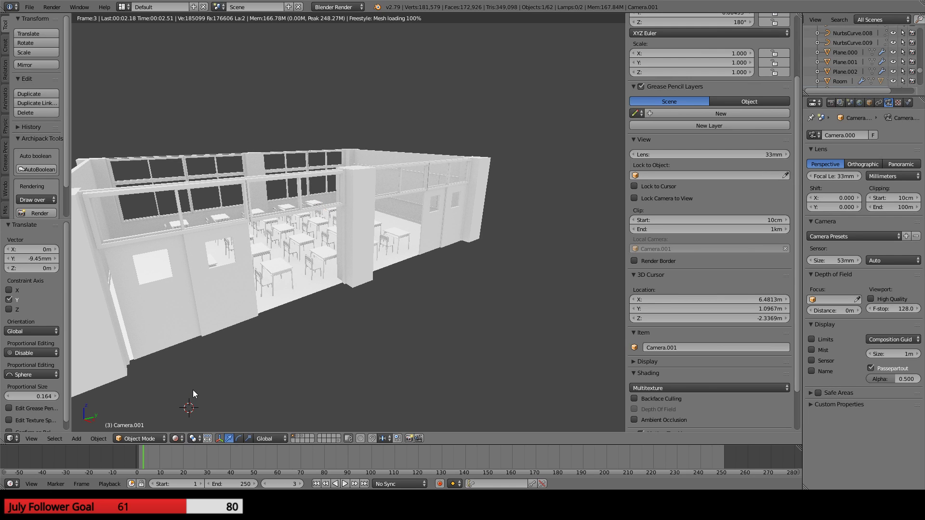
click(177, 439)
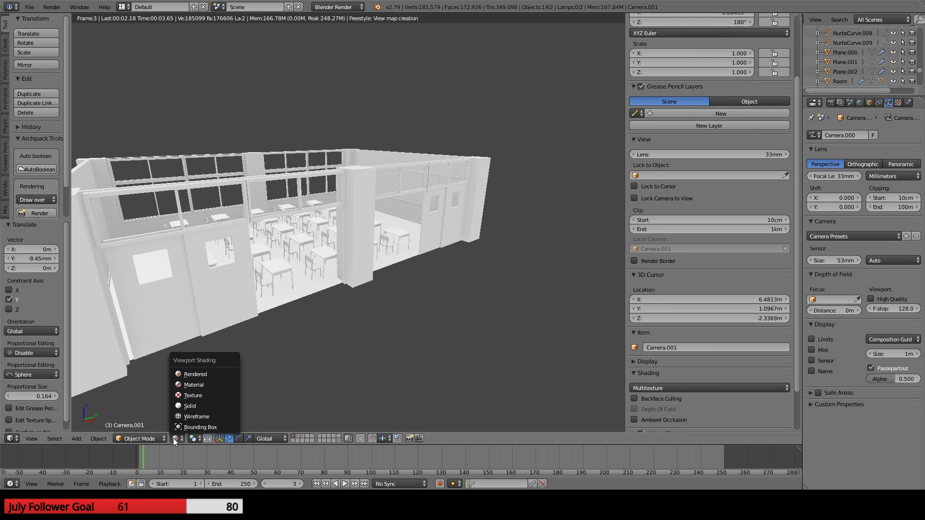
click(180, 406)
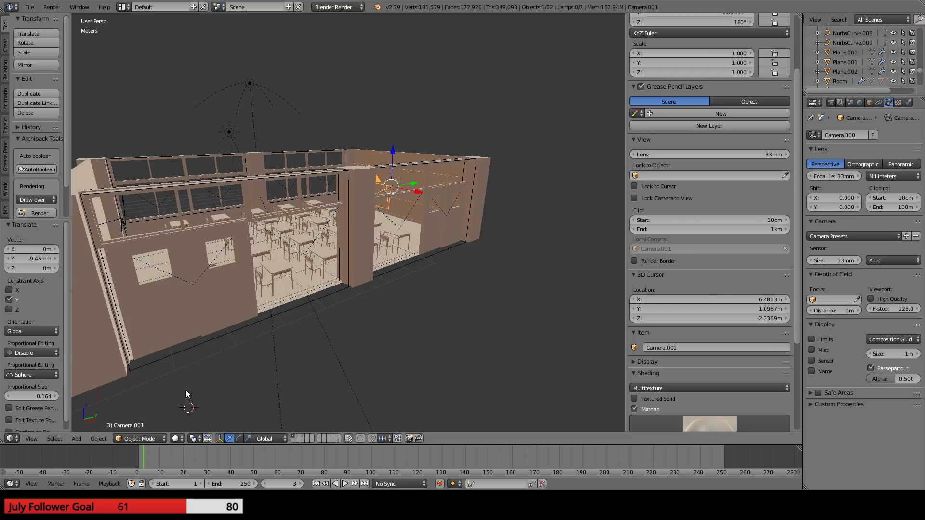
- Examine the solid-shaded door wall up close, including the upper window frames, door panels, pillars and nearby desks
middle_drag(188, 394, 207, 316)
scroll(236, 290, up, 2)
middle_drag(236, 289, 187, 232)
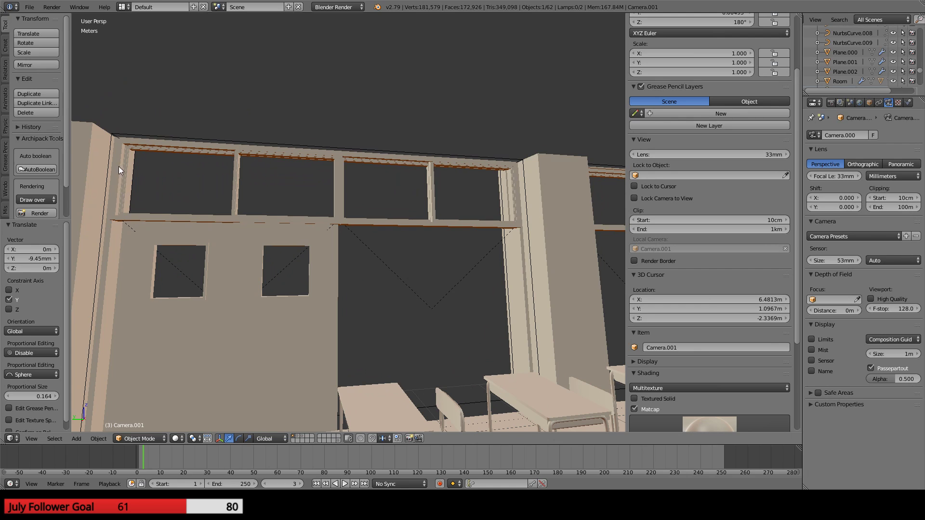
middle_drag(308, 185, 366, 212)
scroll(692, 173, down, 4)
scroll(473, 225, down, 4)
shift+middle_drag(471, 227, 327, 225)
scroll(327, 227, up, 5)
scroll(284, 175, down, 5)
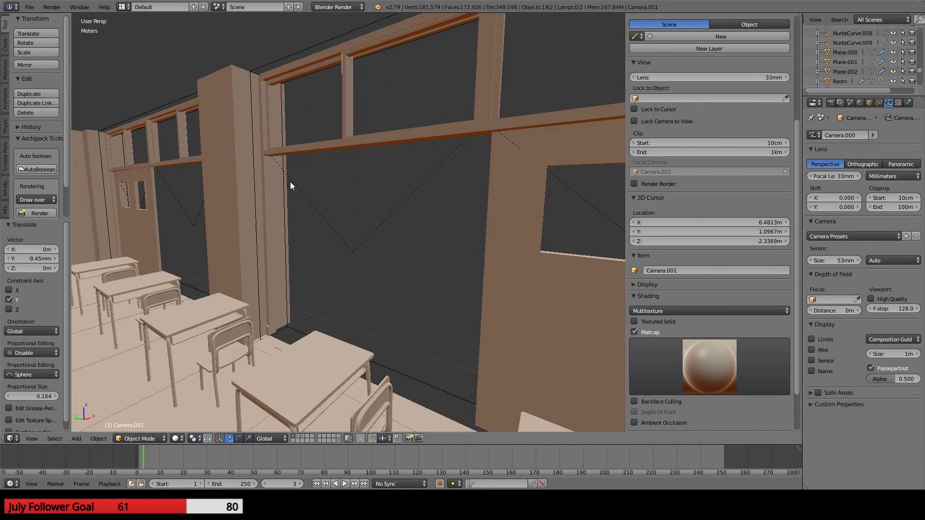
middle_drag(289, 183, 350, 174)
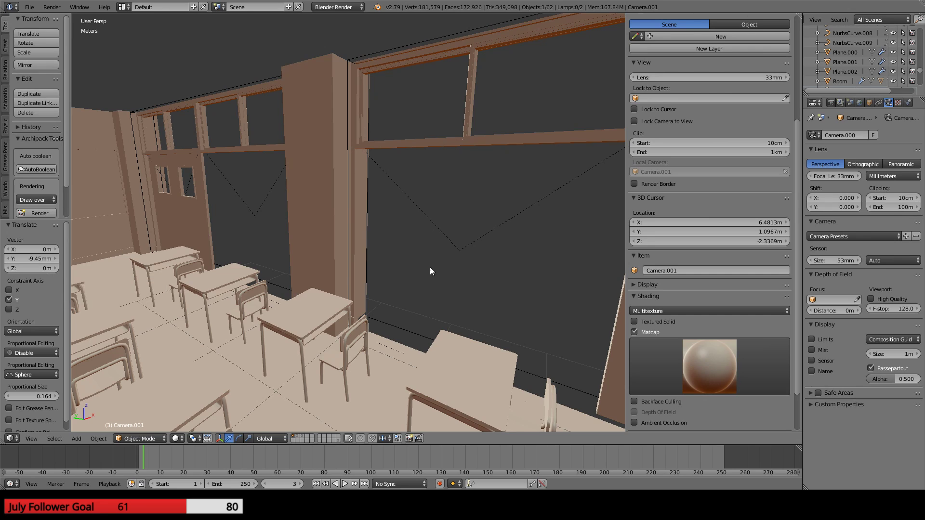
- Look through the second camera in wireframe and compare the windows and desks with the reference image
key(KP_0)
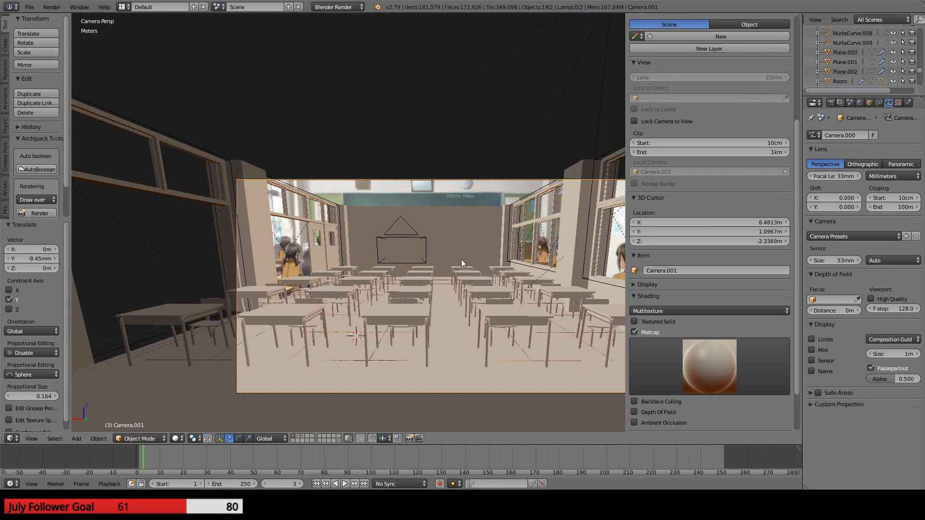
key(z)
shift+middle_drag(454, 243, 290, 238)
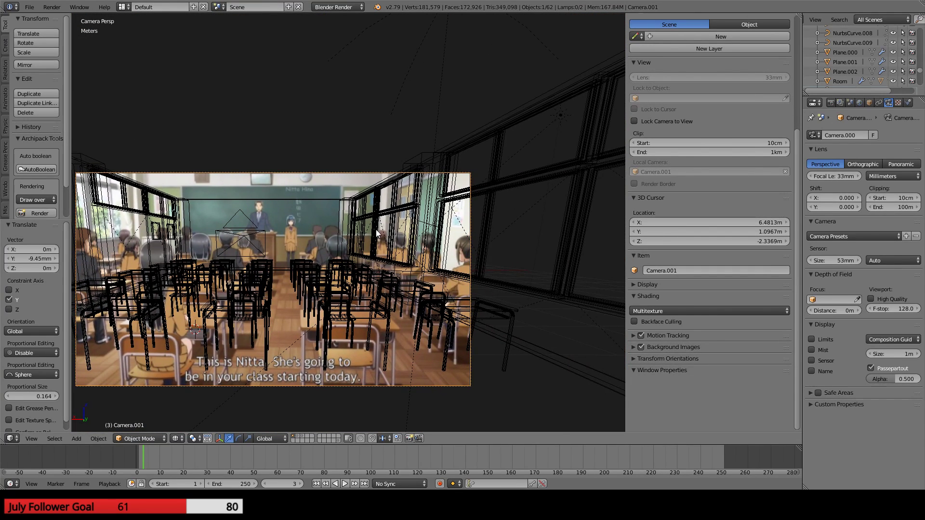
scroll(375, 229, up, 4)
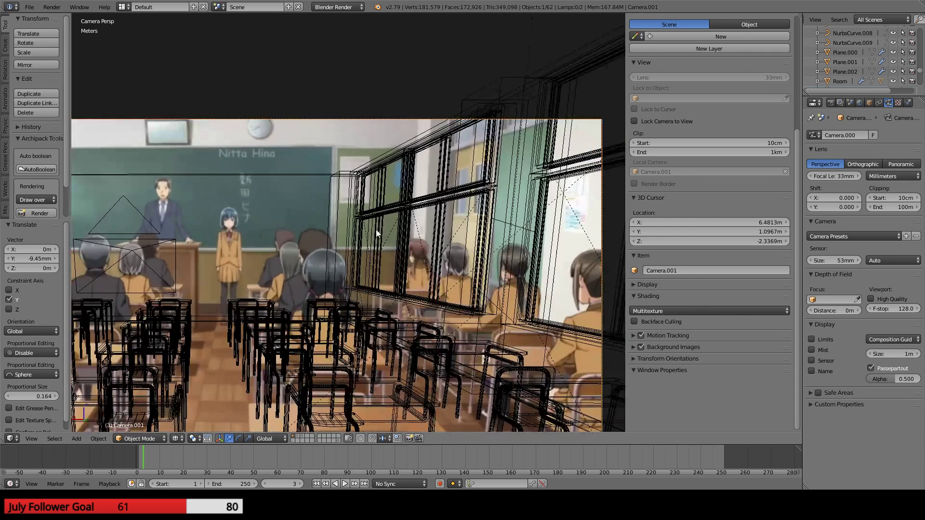
scroll(376, 233, down, 2)
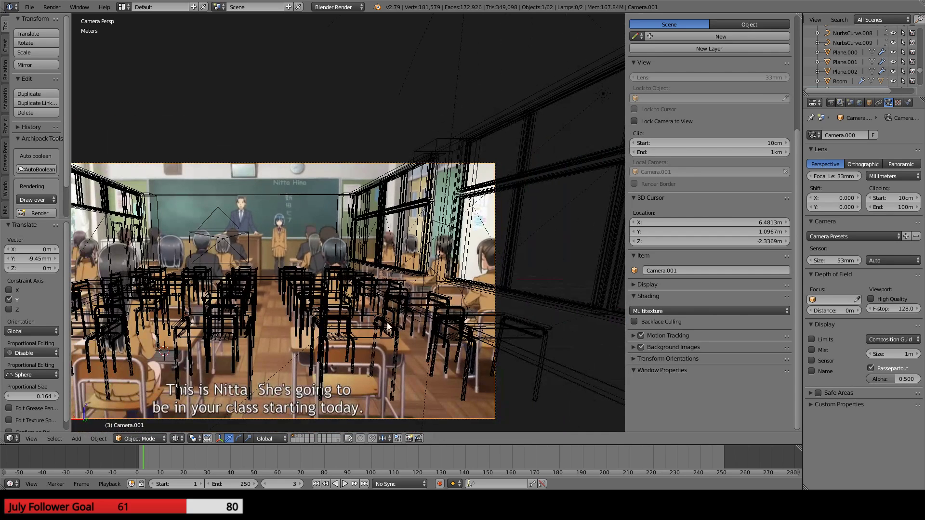
- Set the scene's active camera to Camera
click(841, 102)
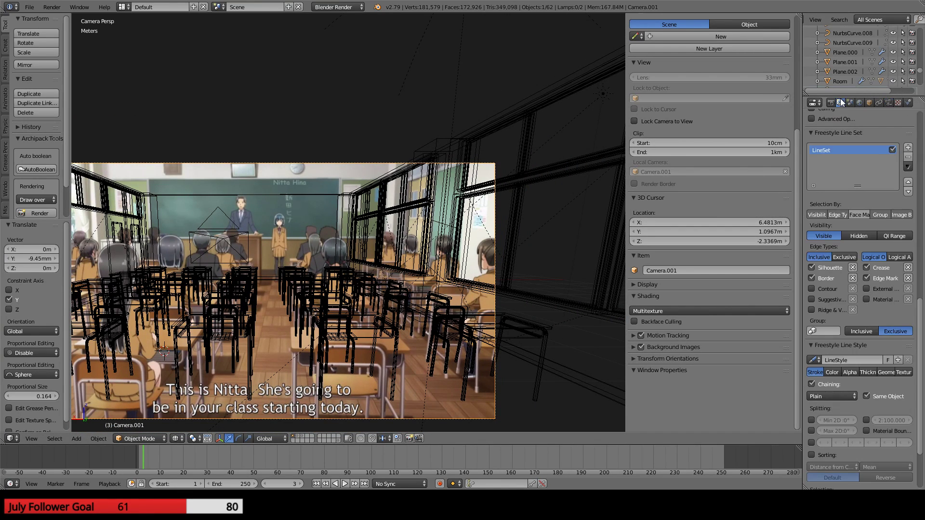
click(850, 104)
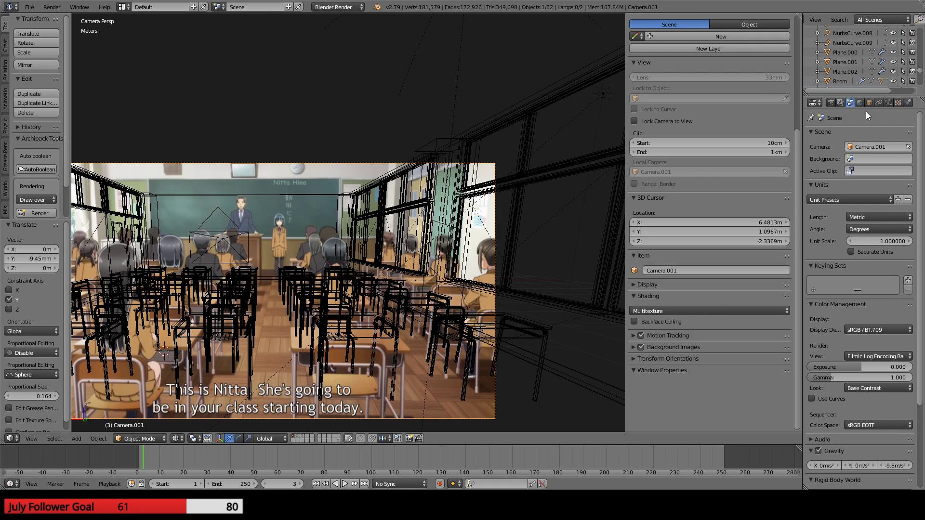
click(897, 146)
click(860, 158)
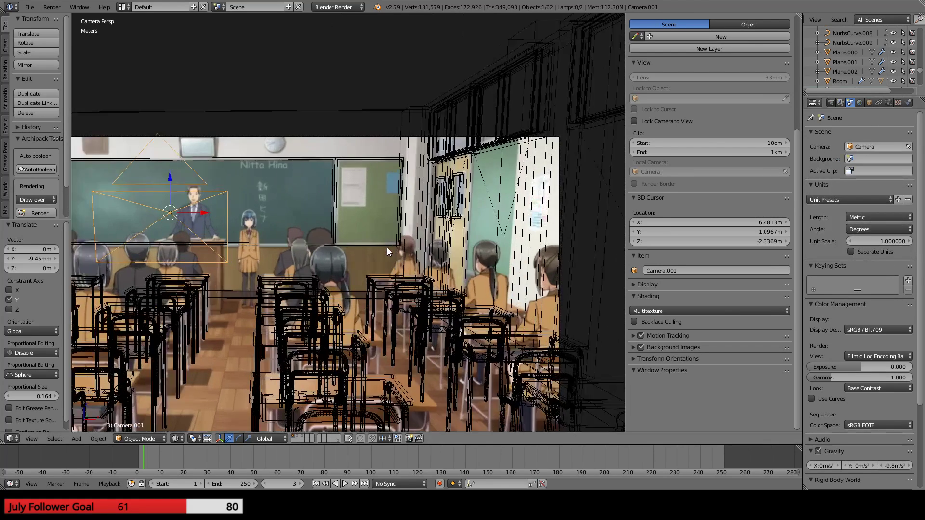
- Compare the sliding doors with the reference image and select the door panel nearer the camera
scroll(386, 248, up, 2)
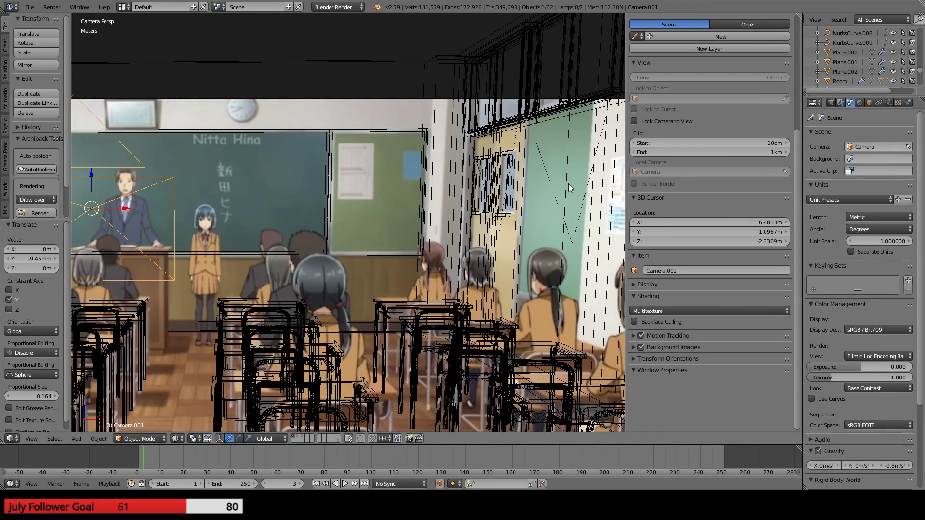
shift+middle_drag(569, 184, 392, 175)
scroll(392, 176, up, 3)
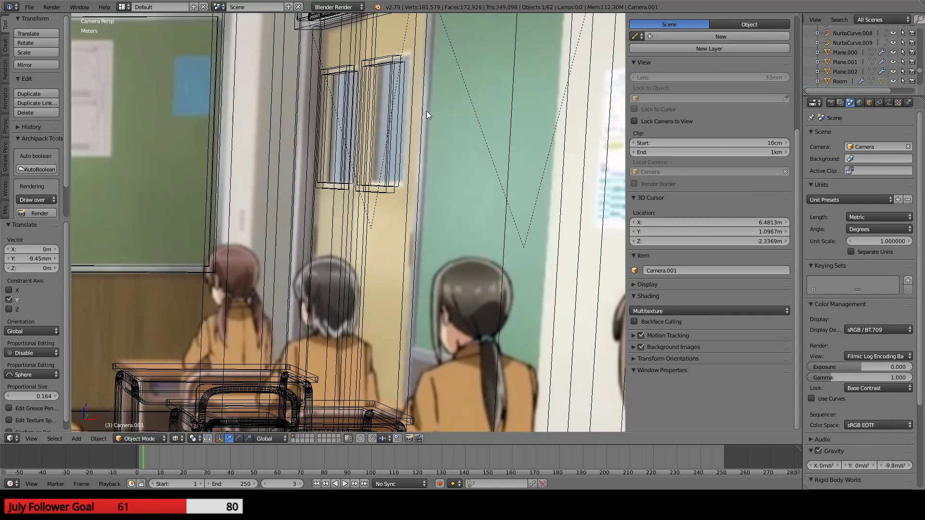
shift+middle_drag(426, 111, 381, 158)
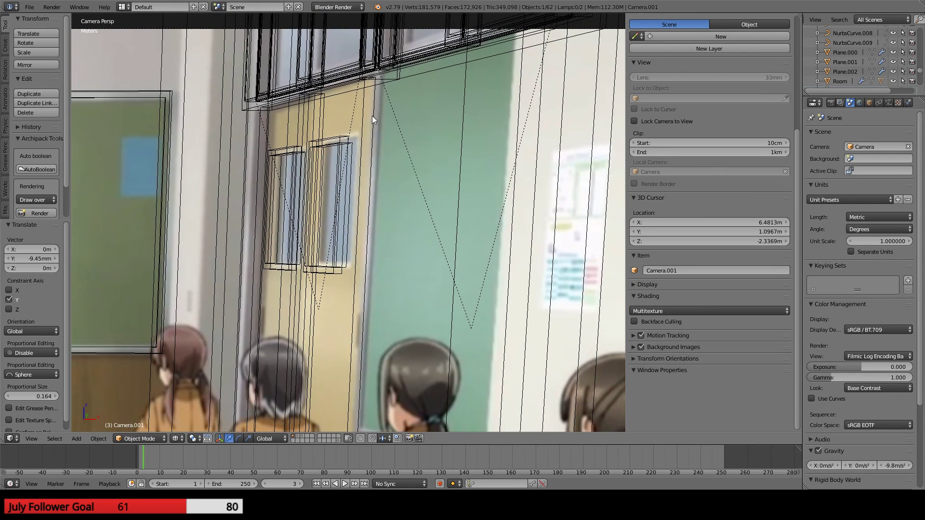
right_click(369, 114)
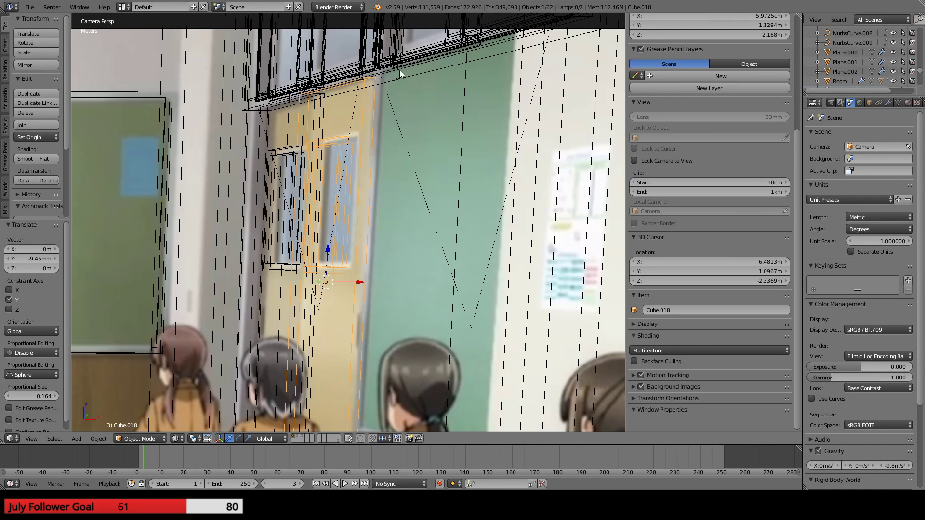
- Examine the desk rows, chalkboard, side boards and teacher's lectern against the reference image through the camera
scroll(478, 264, down, 5)
scroll(323, 195, up, 3)
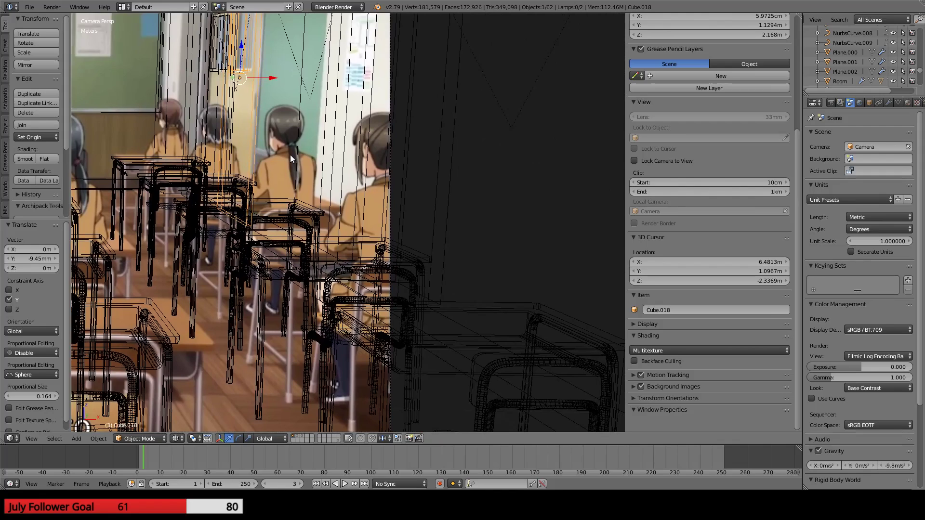
shift+middle_drag(290, 155, 371, 220)
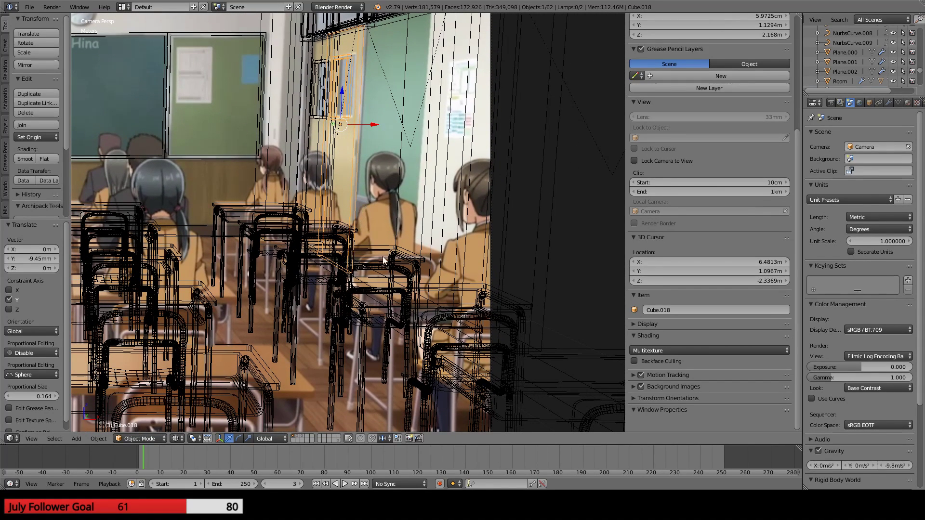
shift+middle_drag(247, 193, 306, 192)
shift+middle_drag(255, 175, 408, 197)
shift+middle_drag(217, 150, 391, 226)
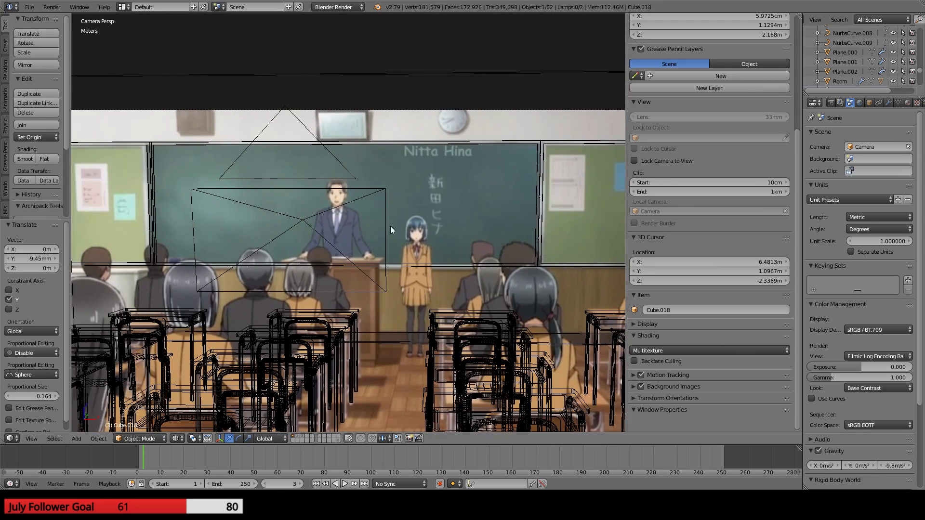
shift+middle_drag(135, 185, 263, 254)
scroll(394, 198, down, 3)
scroll(401, 242, up, 4)
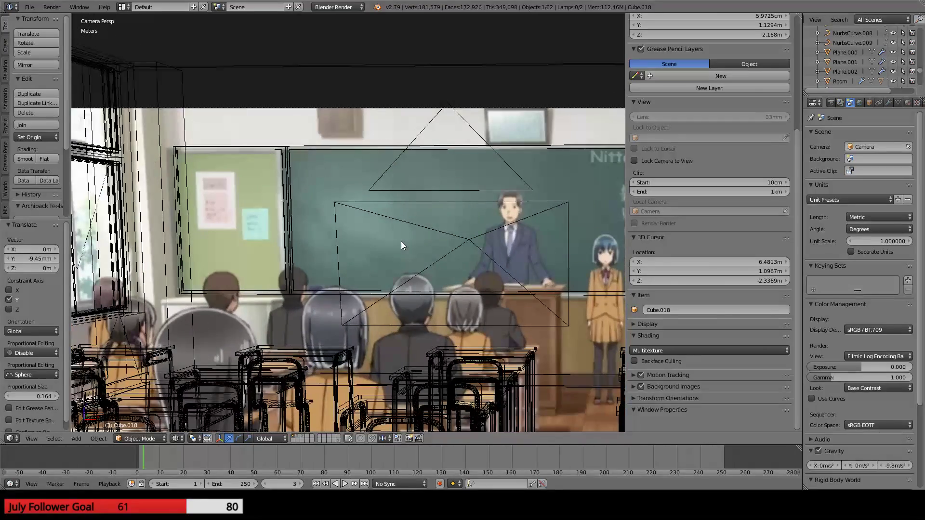
shift+middle_drag(401, 241, 154, 137)
scroll(236, 291, up, 3)
shift+middle_drag(194, 318, 262, 322)
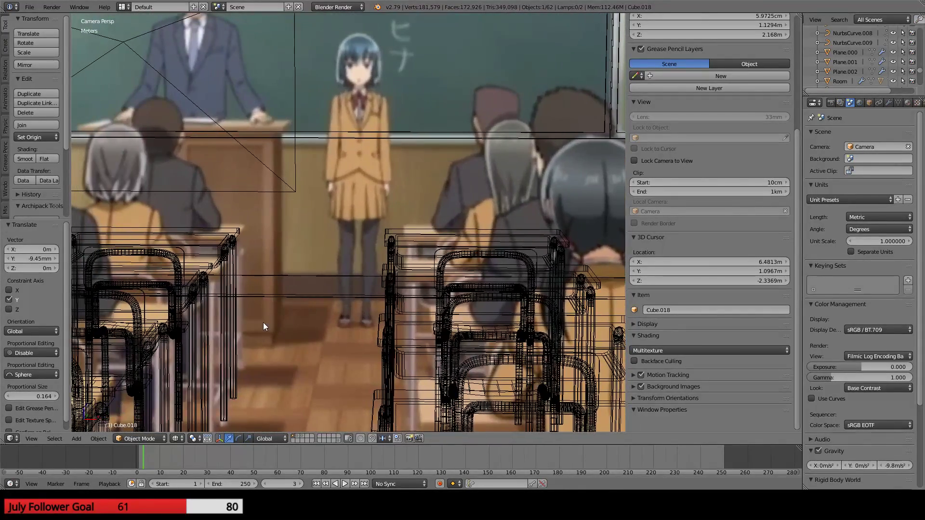
scroll(262, 323, down, 6)
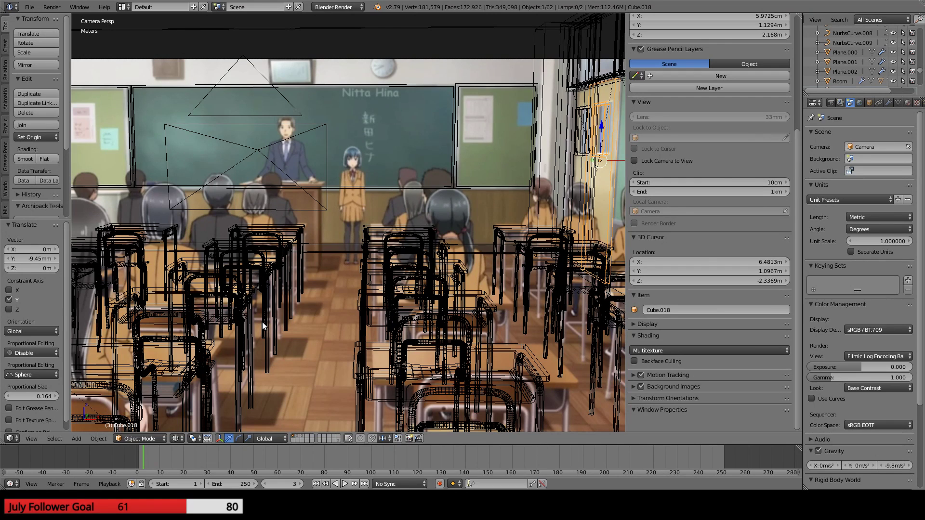
- Add a cube with a 1 m radius and move it about 23.1 m along Y toward the chalkboard end
key(shift+a)
mouse_move(262, 322)
click(291, 333)
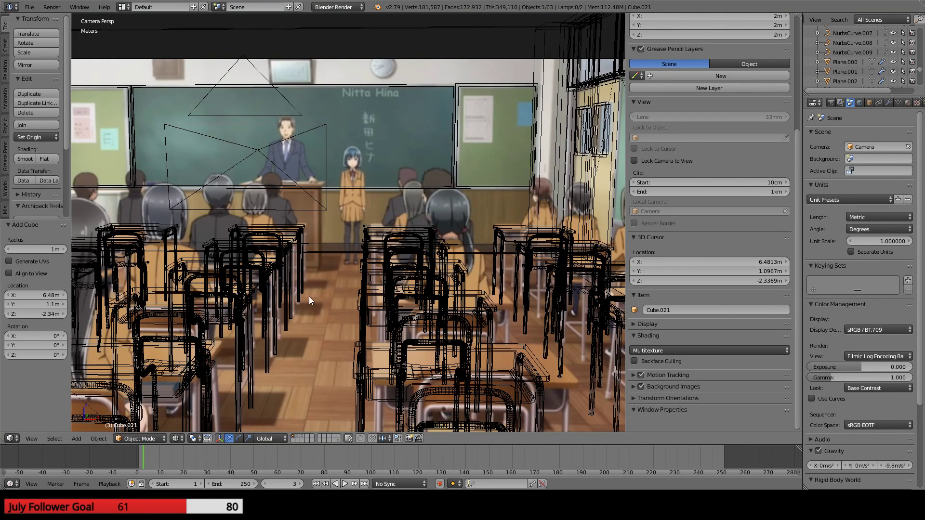
scroll(340, 274, down, 8)
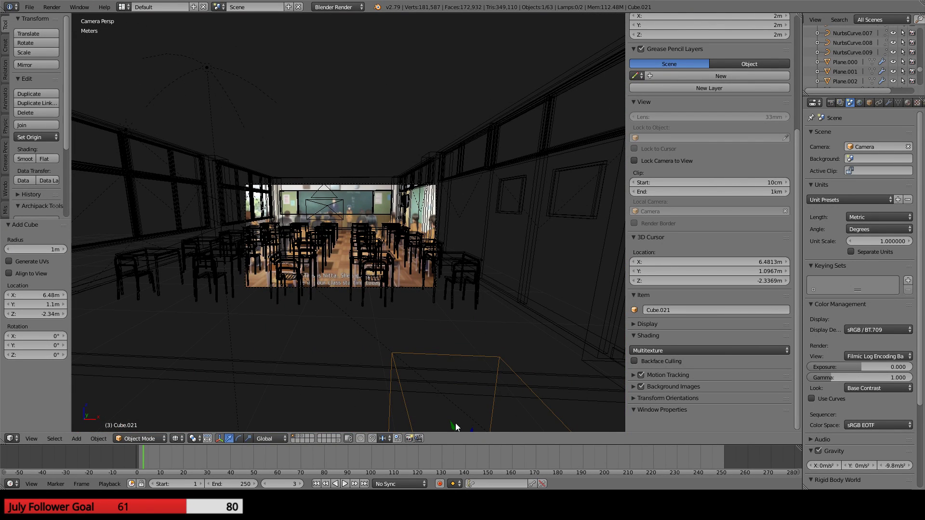
drag(454, 425, 343, 201)
- Move the cube back along Y and about -4.76 m along X to the area in front of the chalkboard
middle_drag(423, 239, 360, 299)
scroll(361, 299, down, 4)
shift+middle_drag(607, 102, 529, 146)
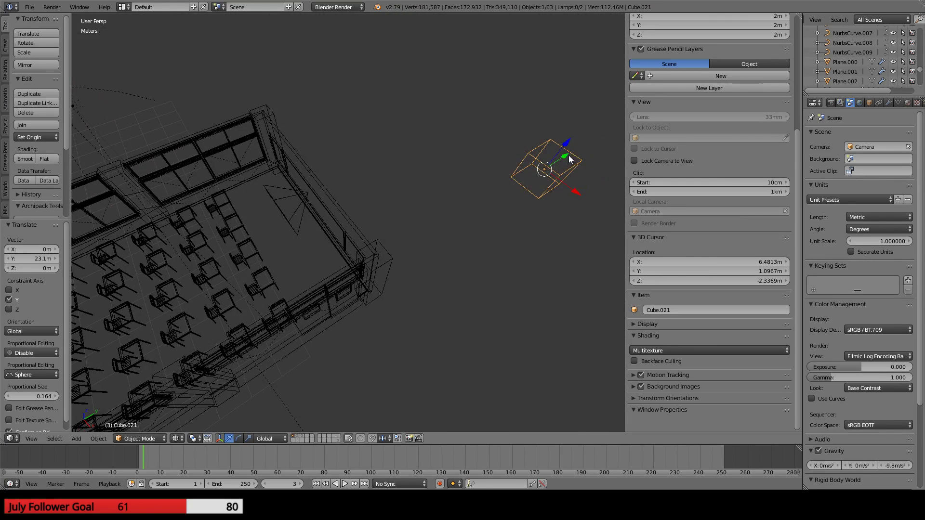
drag(568, 155, 343, 264)
drag(356, 336, 285, 270)
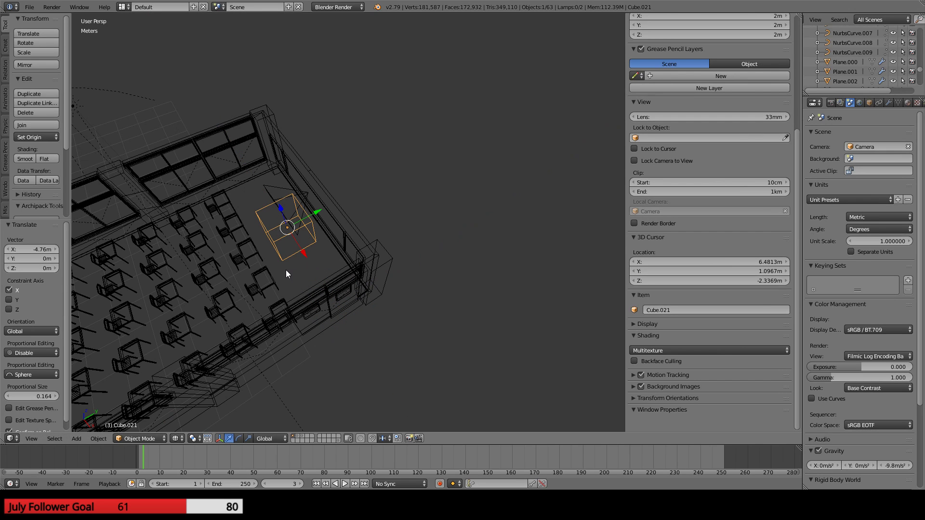
- Raise the cube about 3.35 m along Z and fine-tune it by -1.29 cm to seat its base on the classroom floor
key(KP_3)
key(KP_5)
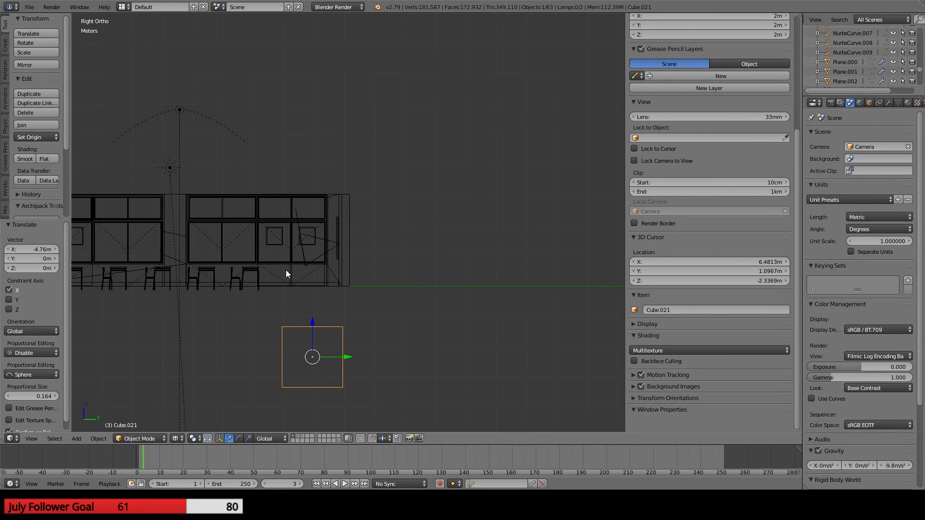
scroll(285, 290, up, 3)
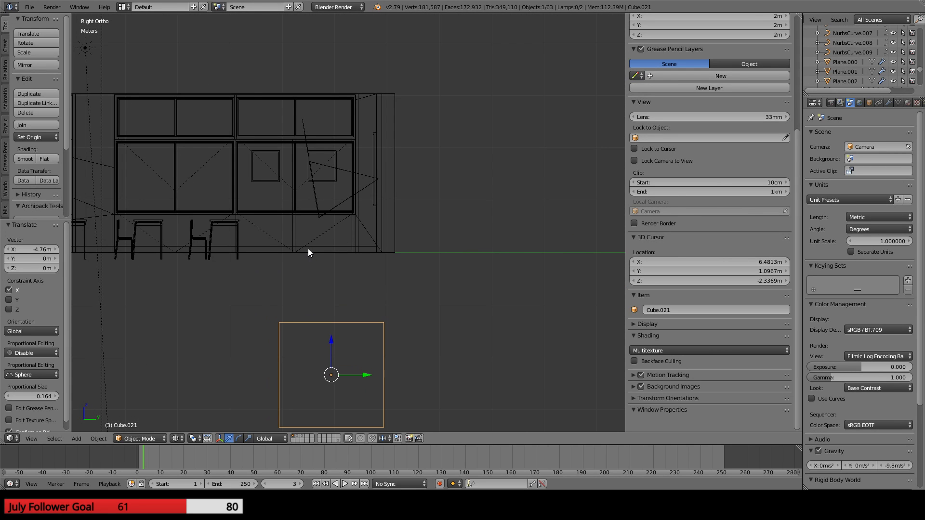
shift+middle_drag(306, 249, 357, 267)
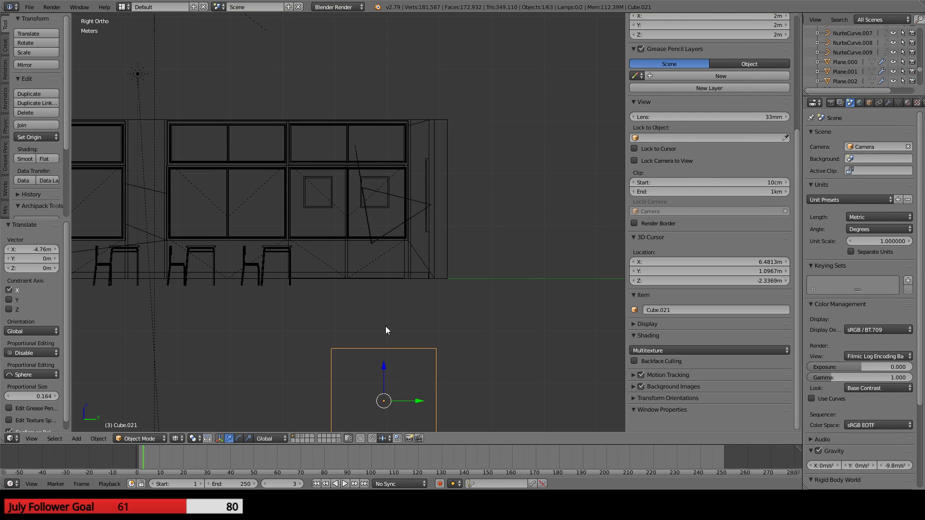
key(g)
key(z)
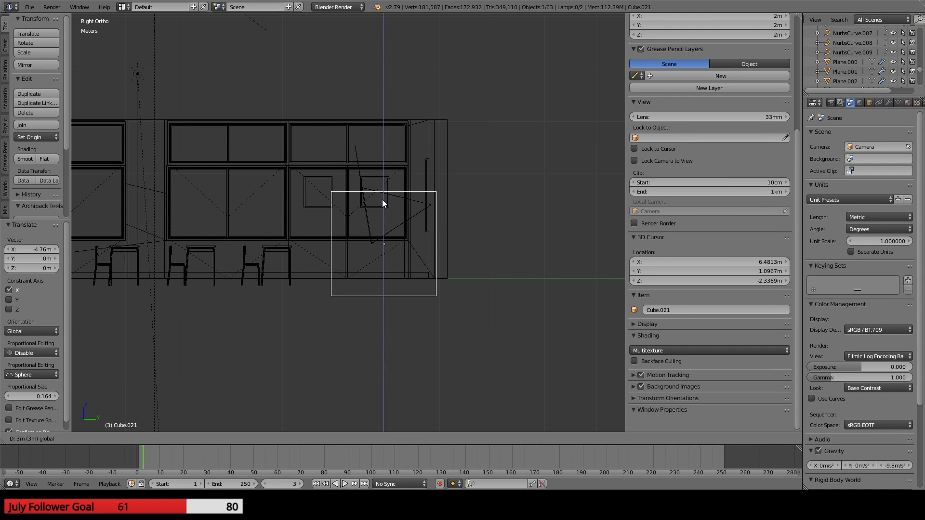
click(396, 361)
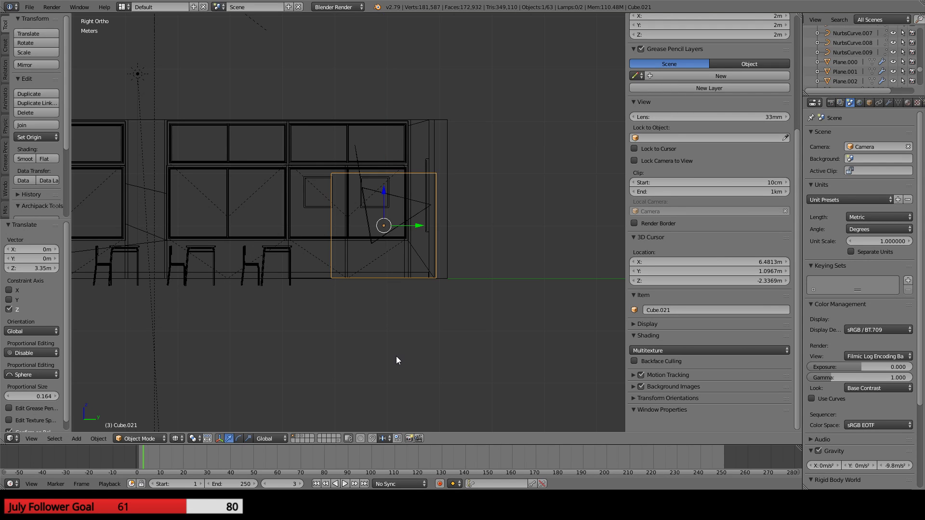
scroll(396, 361, up, 6)
shift+middle_drag(440, 322, 363, 290)
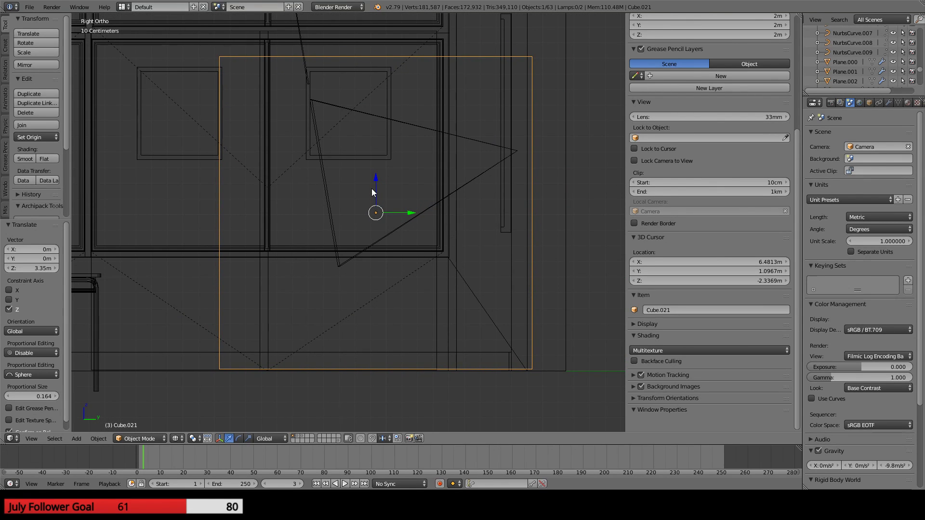
drag(375, 181, 376, 197)
- Move the cube about 1.38 m along X to line it up with the teacher's lectern in the camera reference image
middle_drag(363, 230, 398, 265)
scroll(398, 265, up, 6)
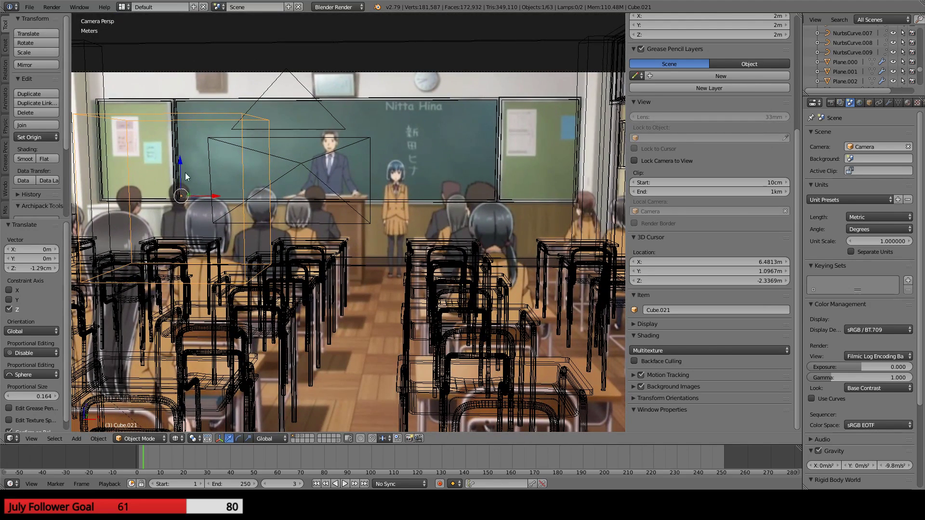
drag(213, 196, 322, 213)
scroll(322, 213, up, 3)
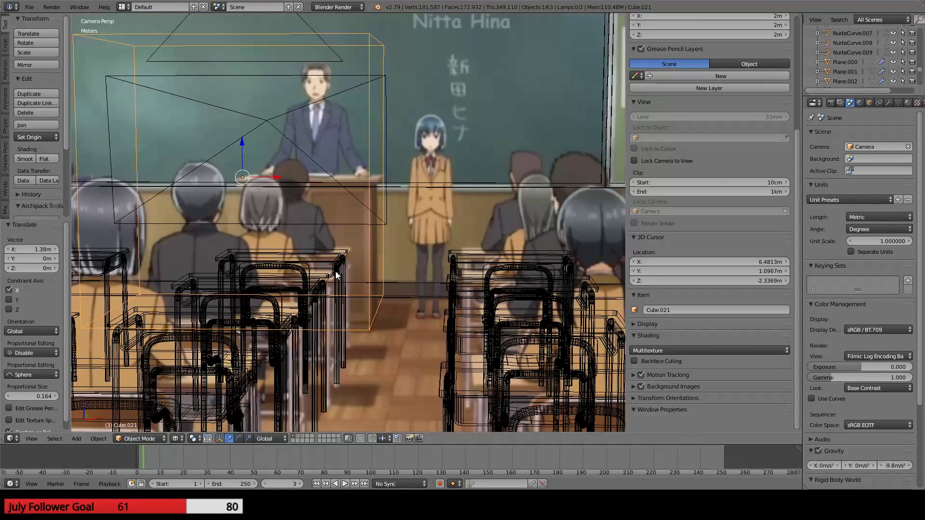
scroll(336, 275, down, 3)
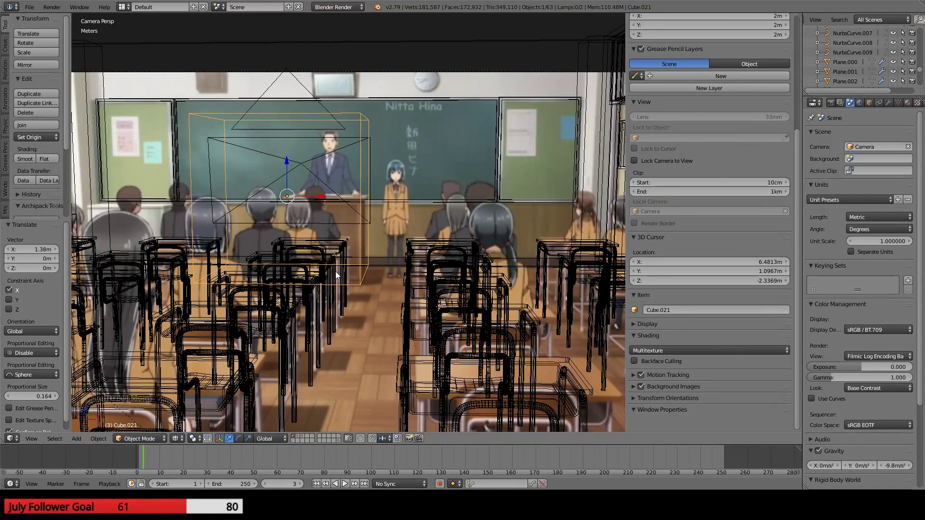
- Start editing the cube's mesh with face selection and select its top face
key(Tab)
right_click(198, 121)
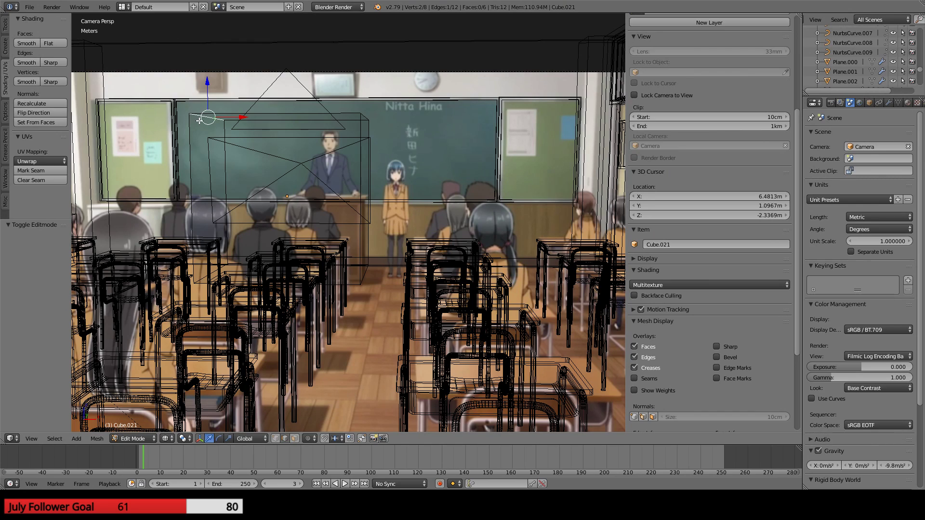
key(ctrl+Tab)
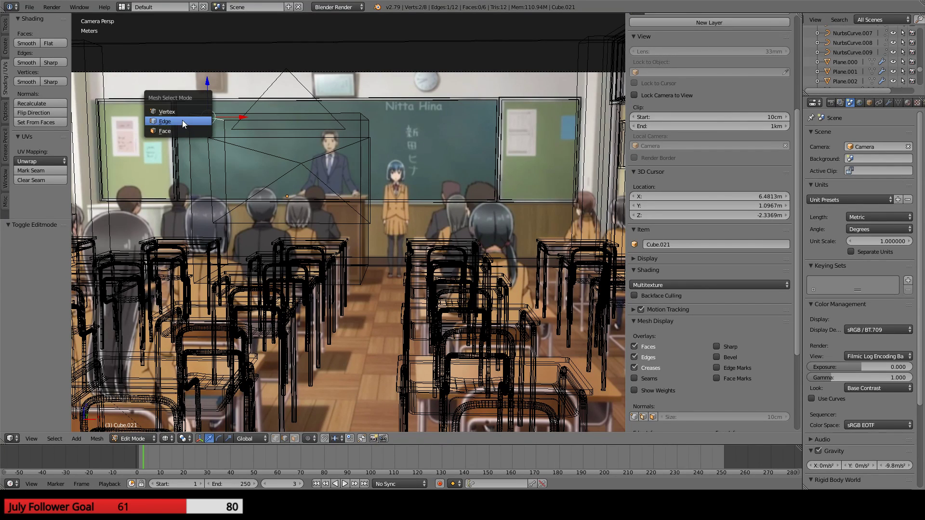
click(198, 119)
right_click(256, 117)
key(ctrl+Tab)
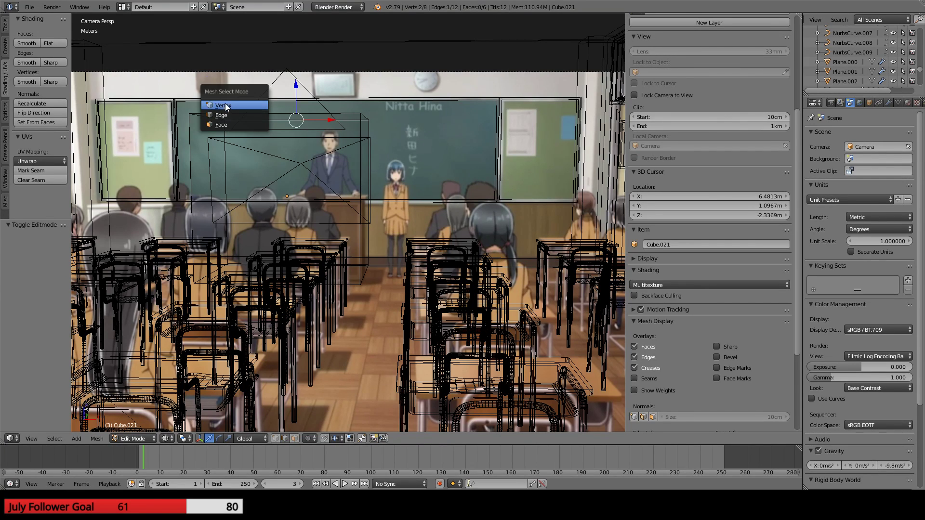
click(215, 124)
right_click(286, 82)
- Try moving the top face about -1.94 m along Z and a side face about 1.25 m along X, and undo both moves
key(g)
key(z)
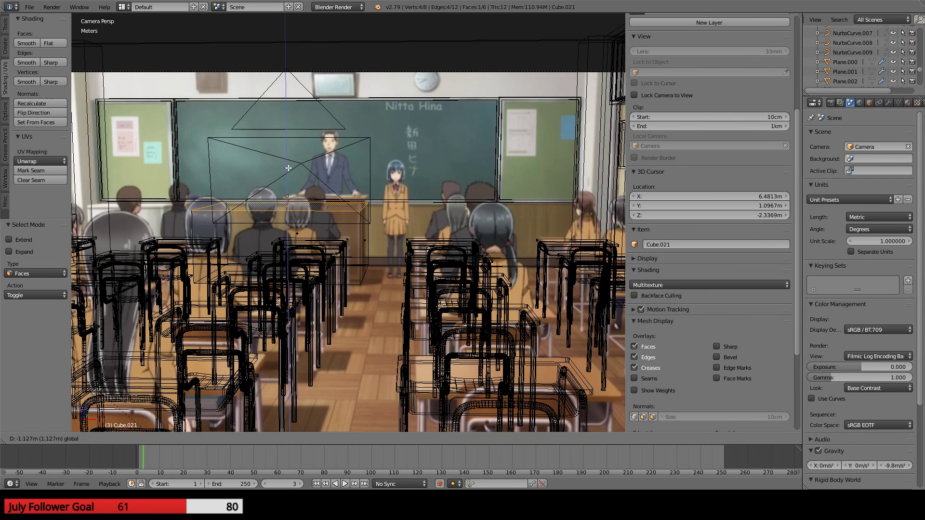
click(299, 231)
scroll(299, 231, up, 4)
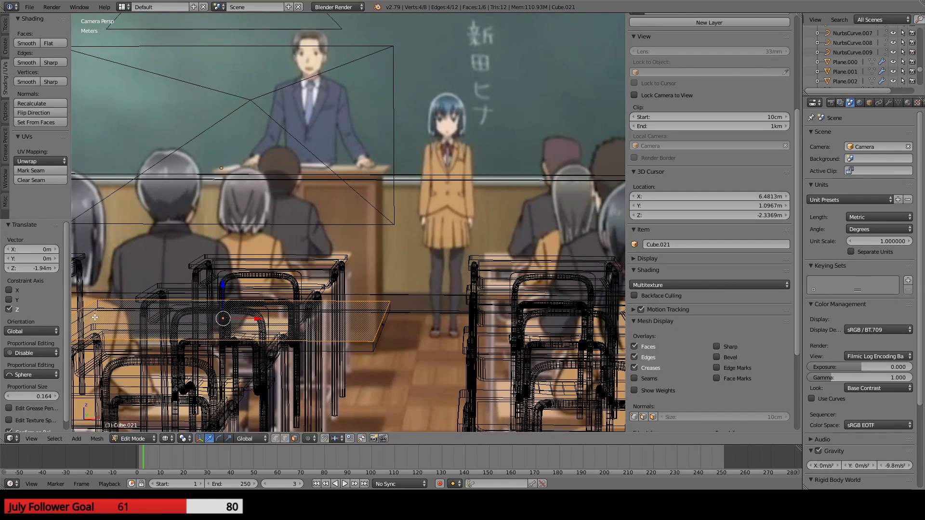
shift+middle_drag(95, 317, 173, 297)
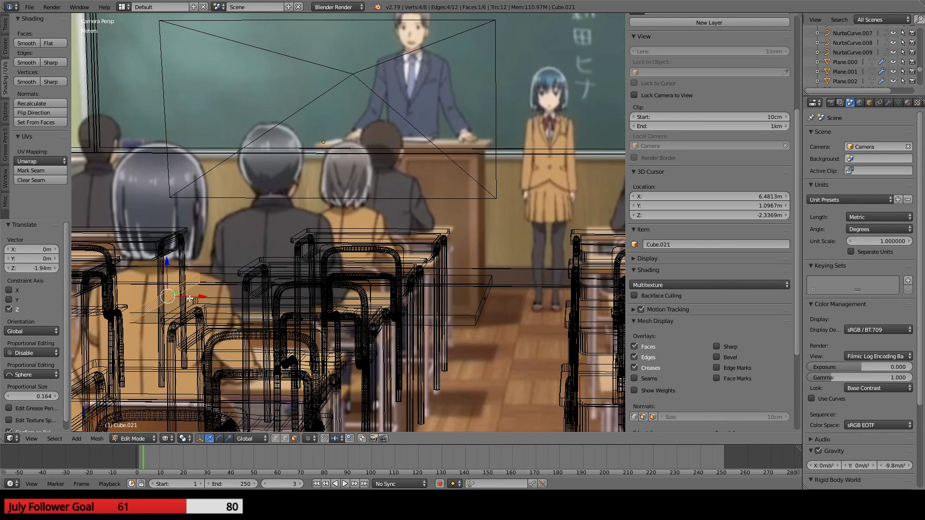
key(g)
key(x)
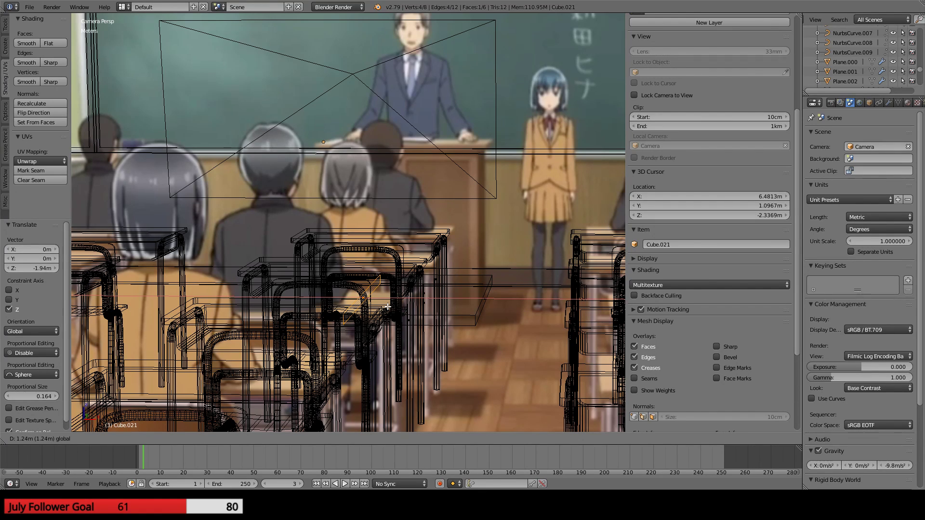
click(389, 307)
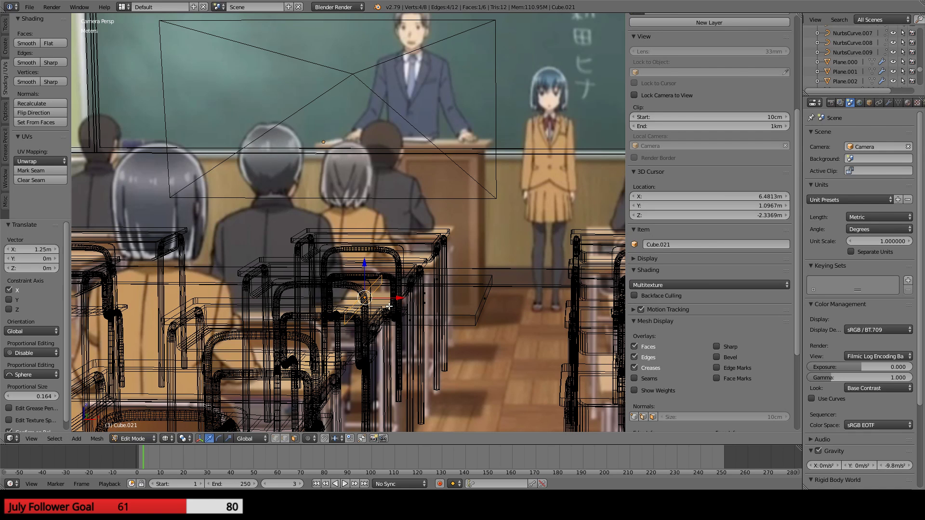
key(ctrl+z)
key(ctrl+z)
key(ctrl+z)
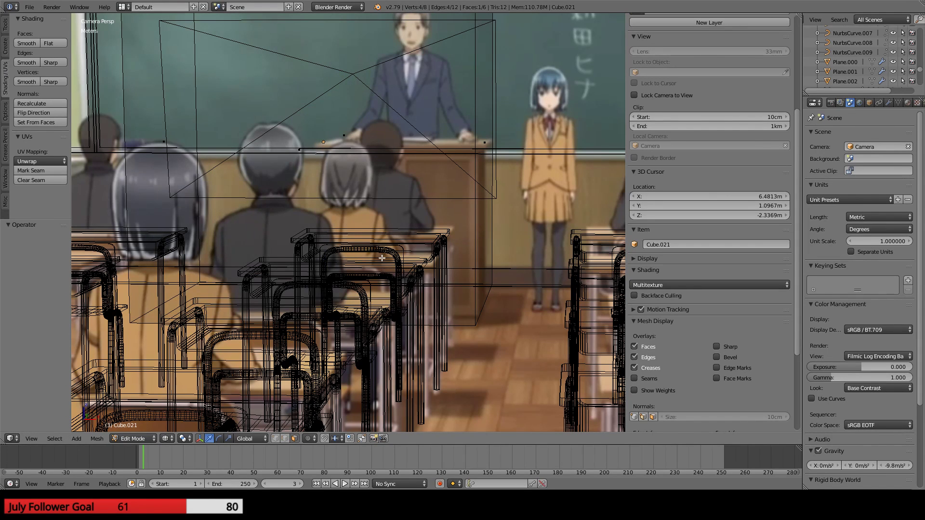
- Raise the whole cube about 5.98 cm and shift it about 1.8 cm along X to match the lectern's base in the reference
scroll(385, 166, down, 3)
key(Tab)
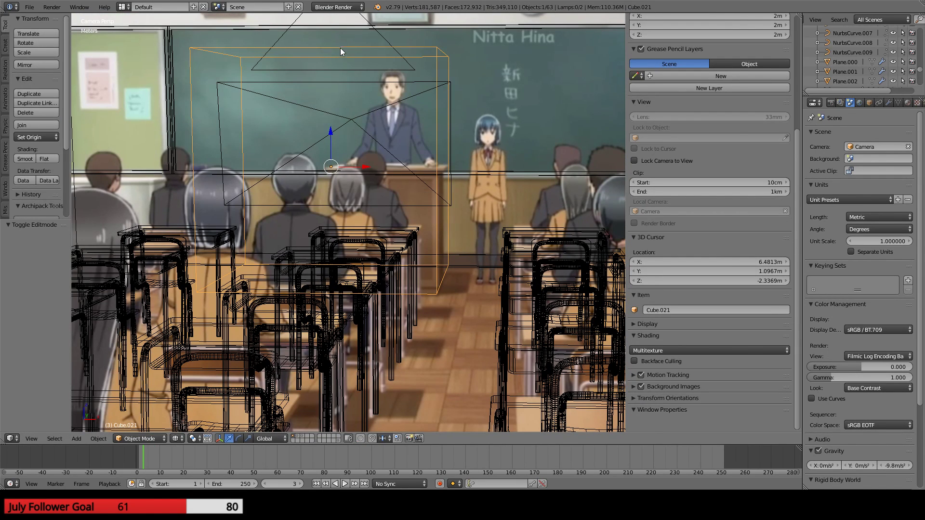
key(g)
key(z)
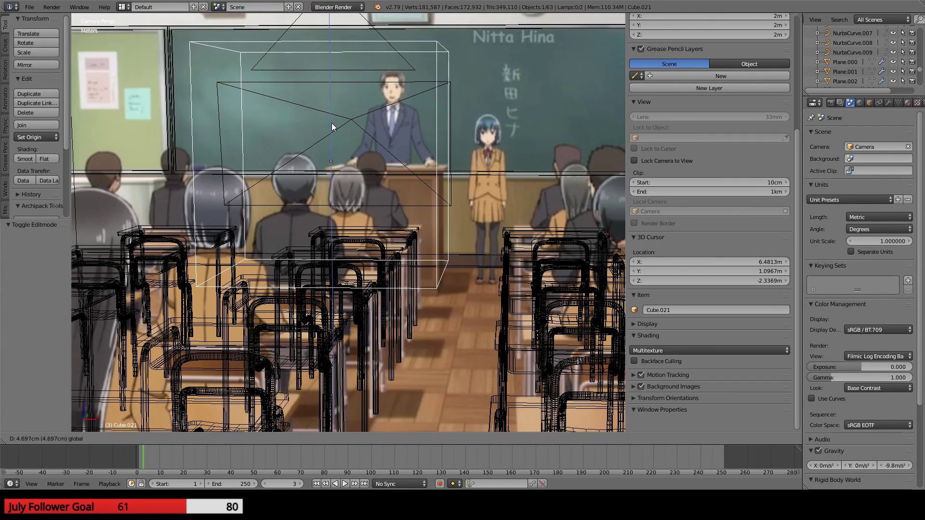
click(333, 124)
shift+middle_drag(435, 239, 376, 233)
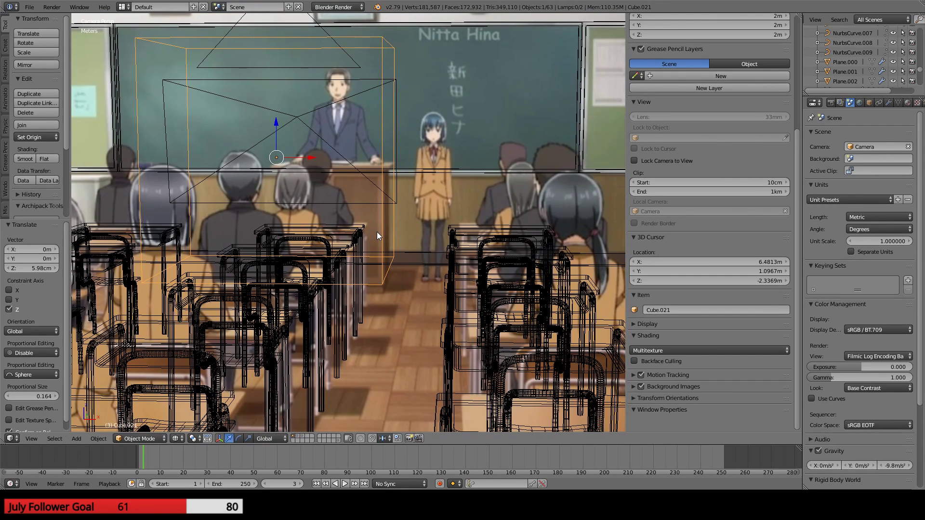
scroll(378, 233, up, 2)
key(g)
key(x)
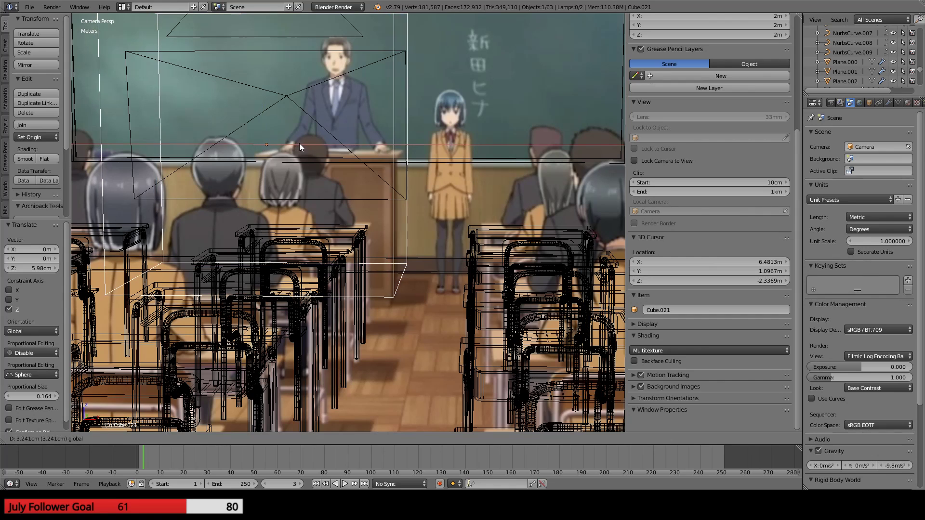
click(297, 144)
shift+middle_drag(288, 151, 349, 213)
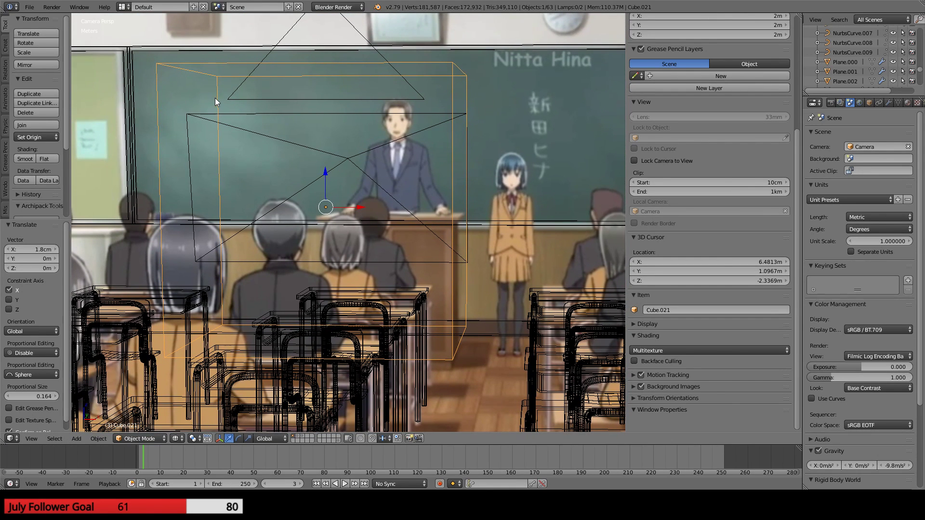
- Lower the cube's top face about 1.08 m and move the side face farthest from the standing girl about 1.13 m along X
key(Tab)
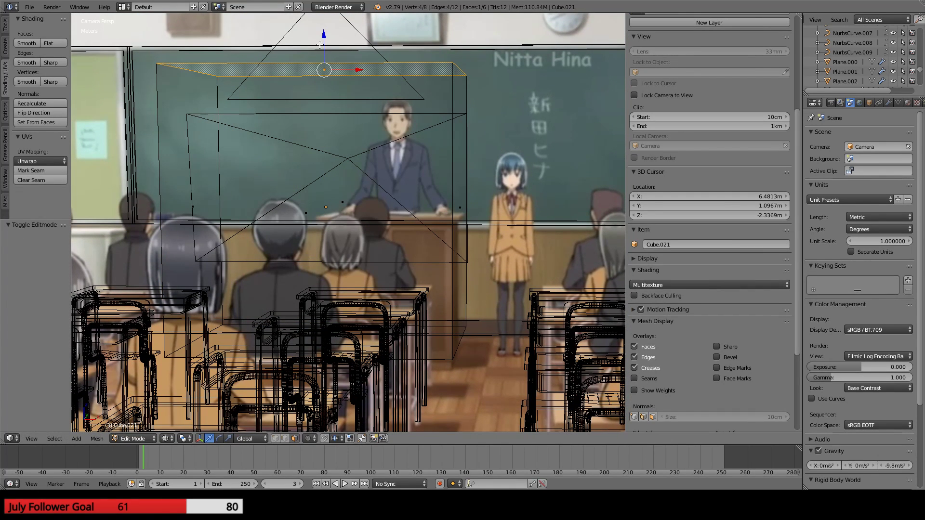
drag(319, 44, 343, 186)
right_click(176, 278)
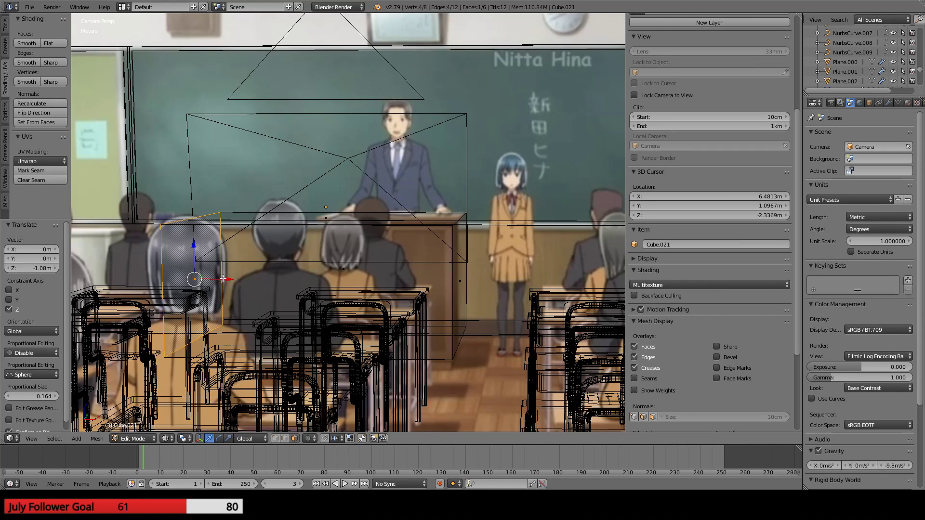
drag(223, 278, 372, 293)
scroll(371, 295, up, 5)
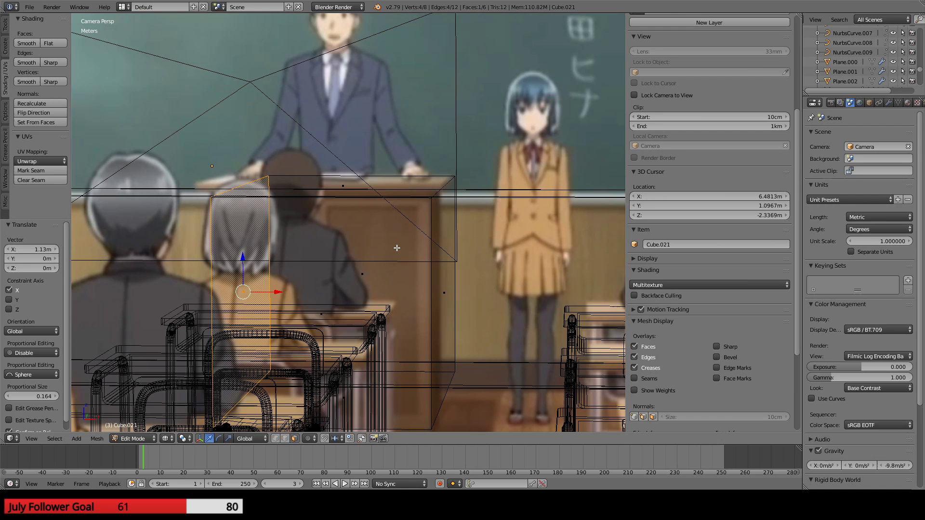
- Move the cube's chalkboard-side face about -1.33 m along Y to reduce the lectern's depth
right_click(356, 282)
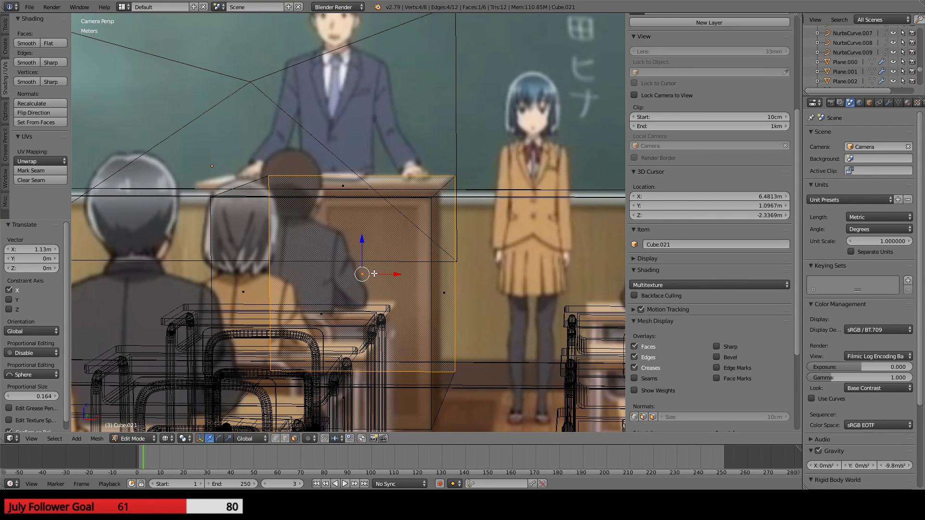
key(g)
key(y)
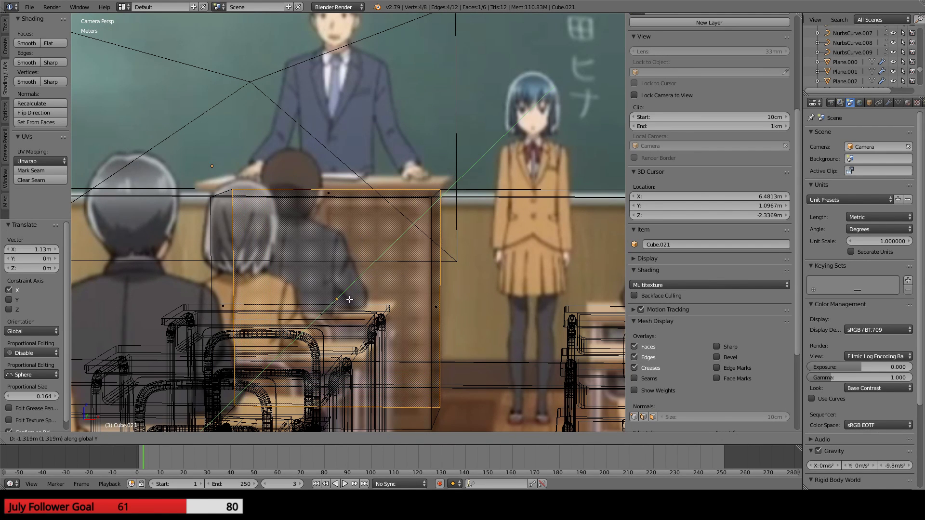
click(350, 299)
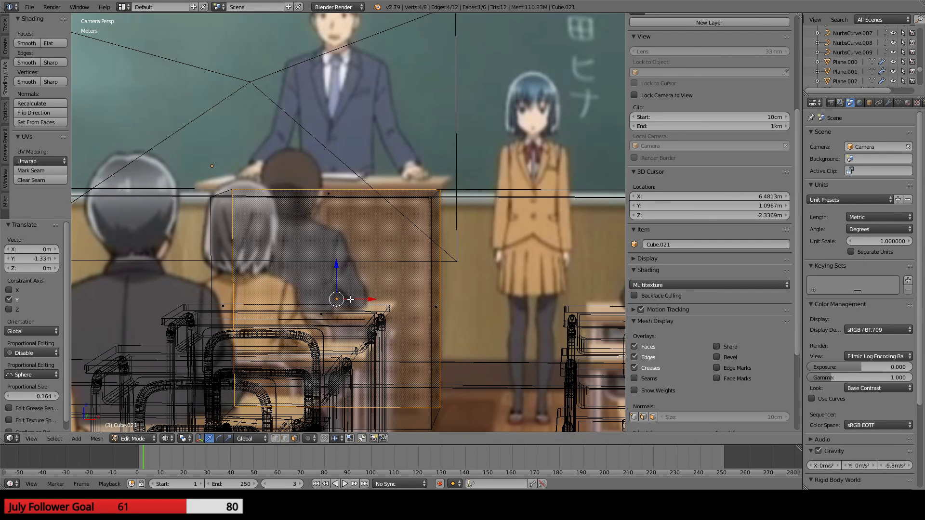
shift+middle_drag(394, 320, 367, 238)
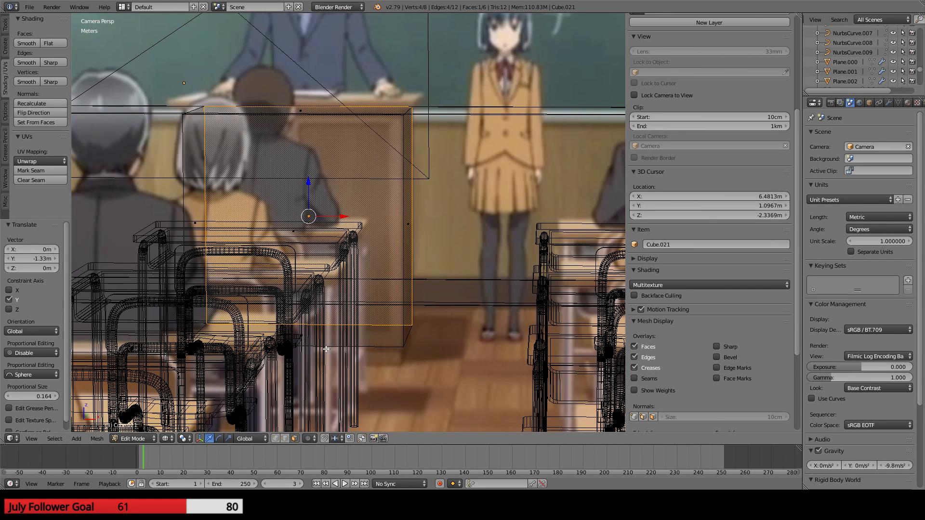
- Extrude the lectern's bottom face in place and scale the new face to about 0.968
right_click(307, 334)
key(e)
key(Escape)
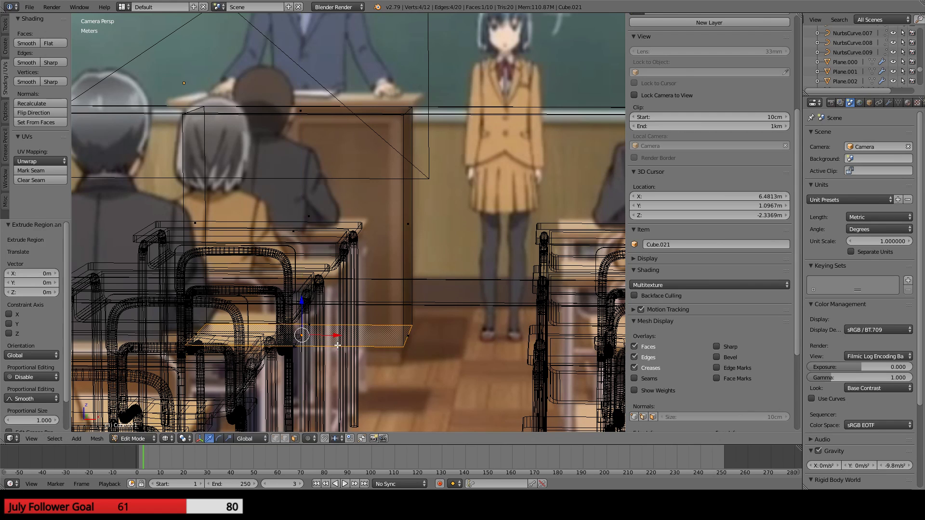
key(s)
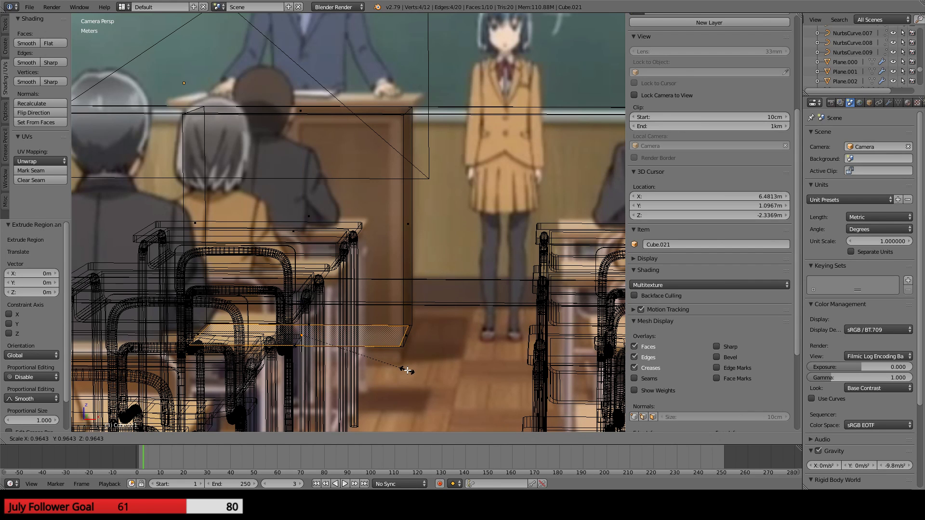
click(408, 370)
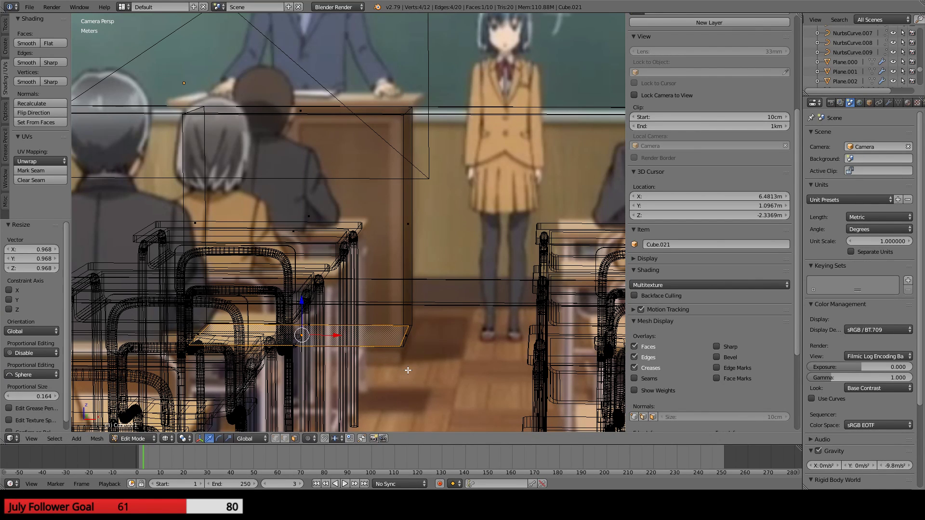
- Check the inset bottom face from above and extrude it about 7.17 cm downward as the lectern's plinth
key(KP_7)
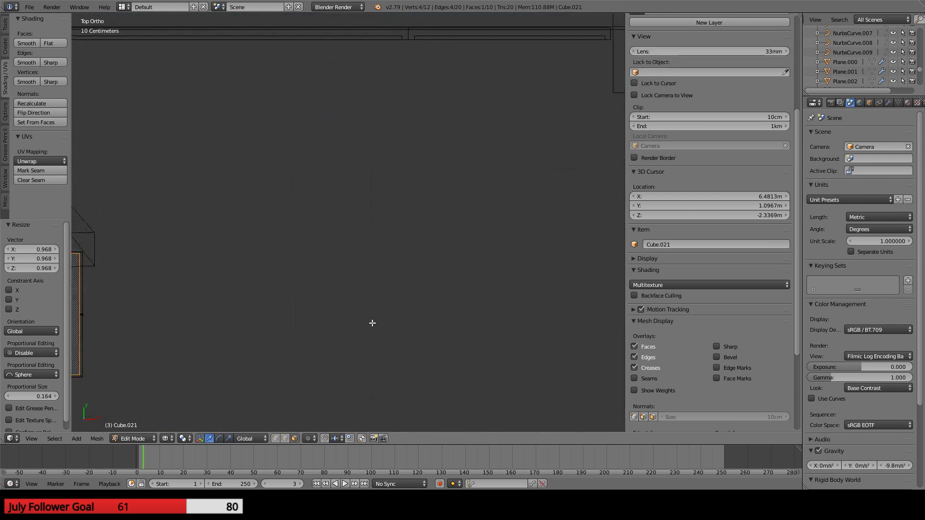
shift+middle_drag(281, 287, 498, 240)
scroll(498, 240, up, 4)
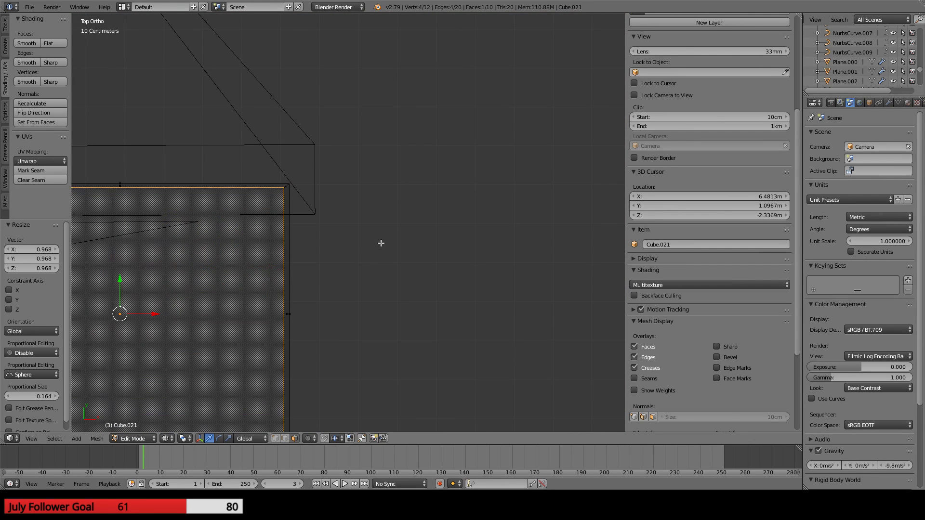
shift+middle_drag(354, 252, 541, 217)
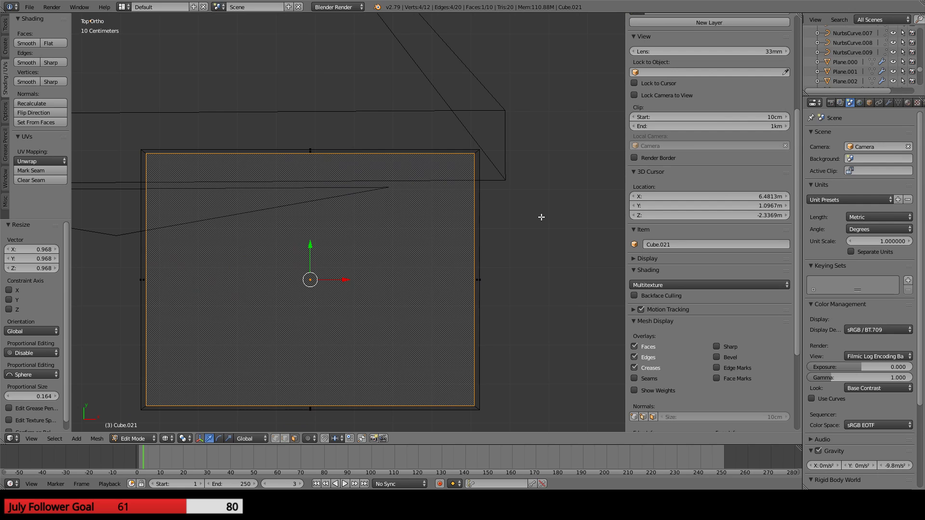
key(KP_0)
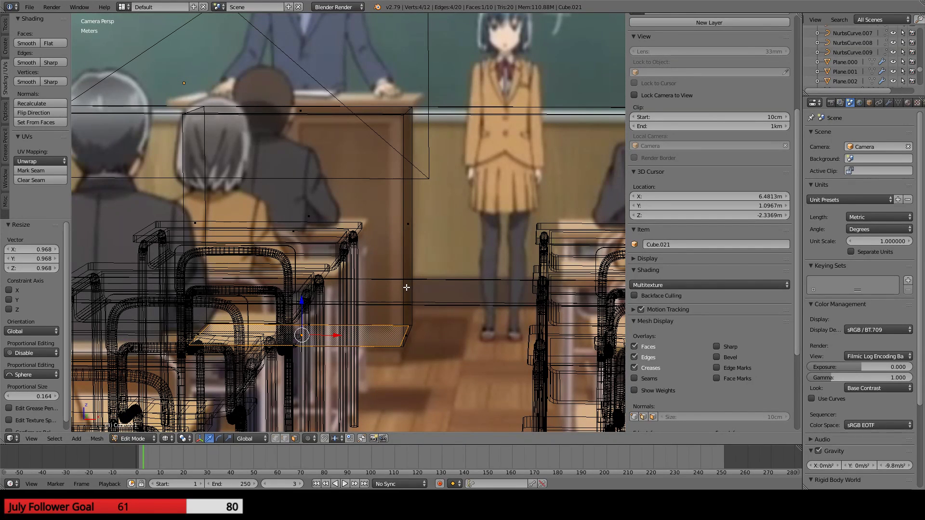
key(e)
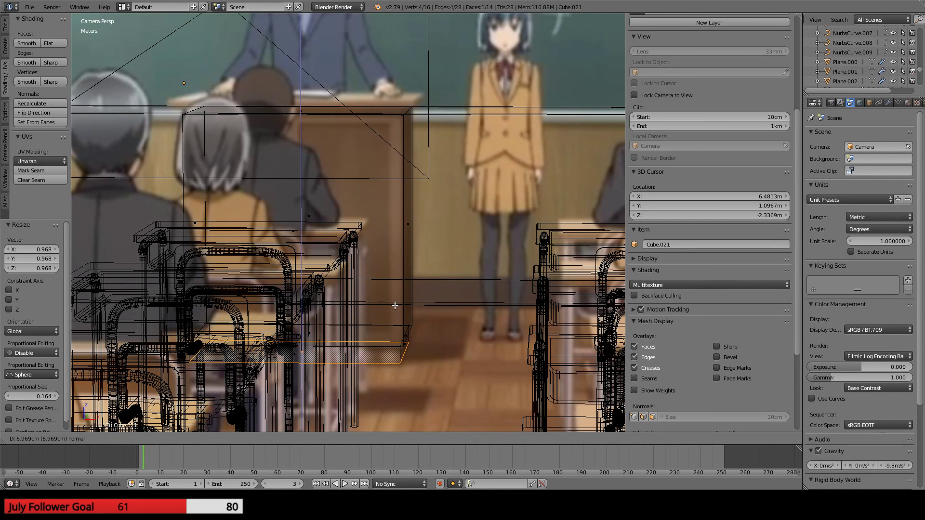
click(395, 306)
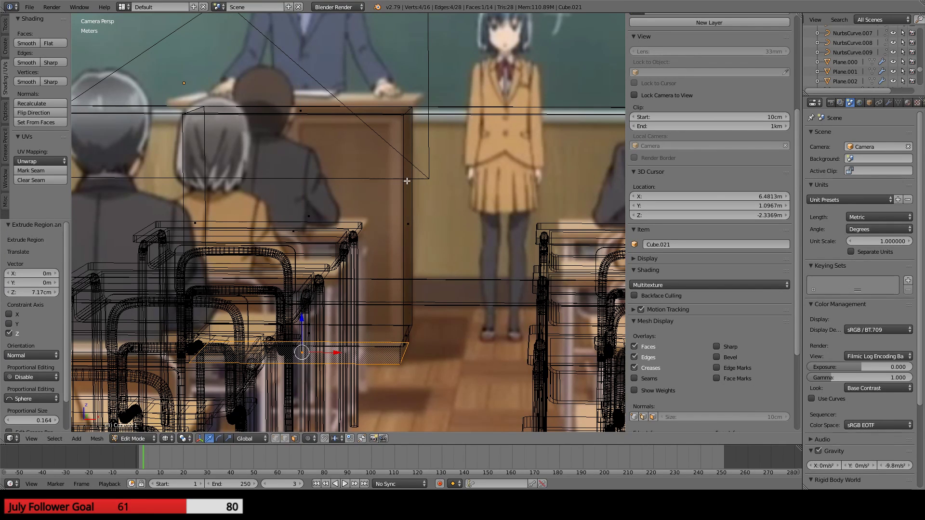
- Extrude the lectern's top face in place and scale the new face to about 1.116 for the tabletop overhang
shift+middle_drag(385, 130, 402, 198)
right_drag(322, 176, 309, 176)
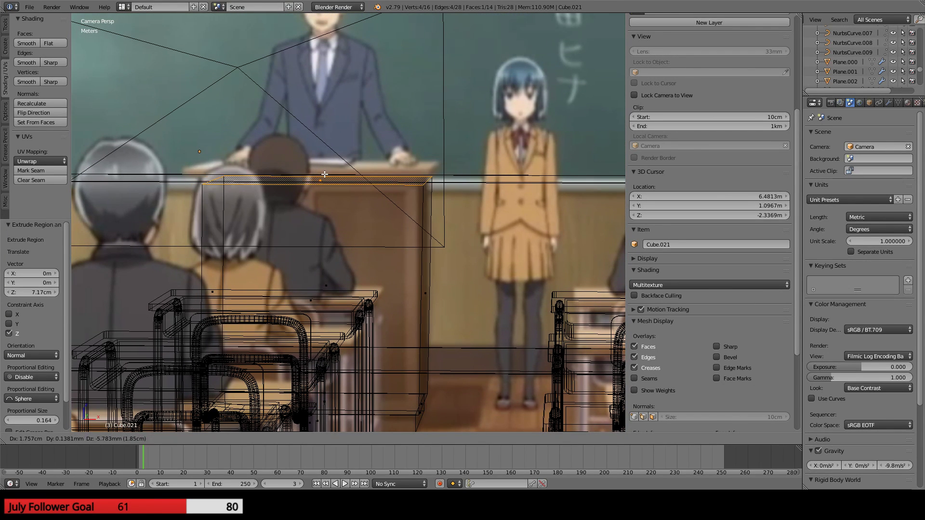
right_click(326, 175)
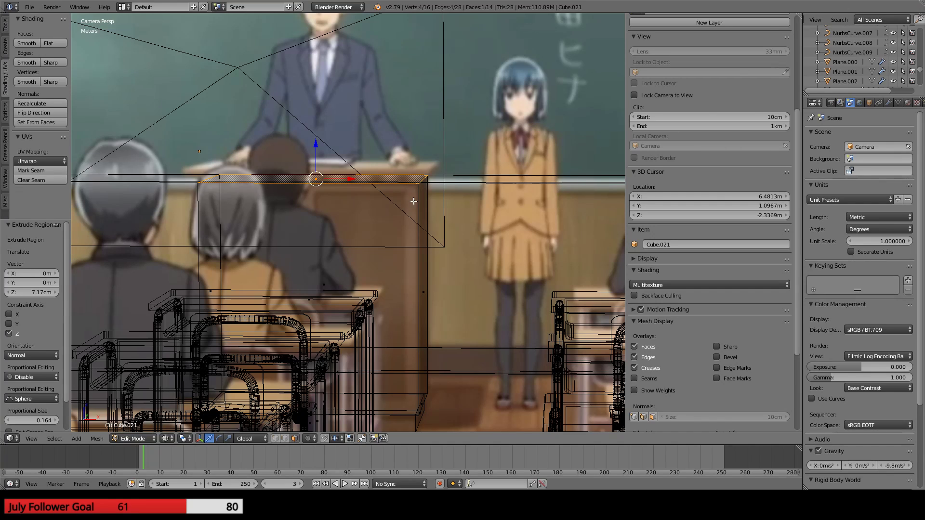
key(e)
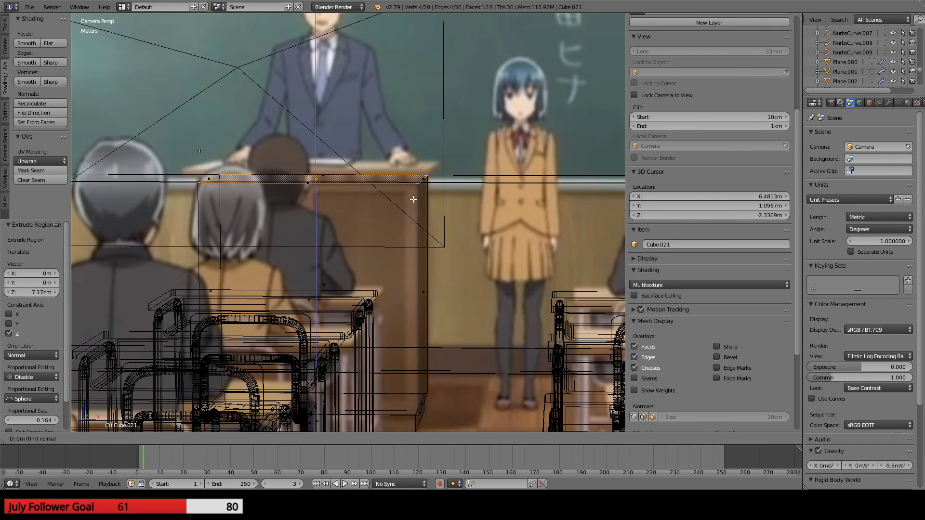
right_click(414, 200)
key(s)
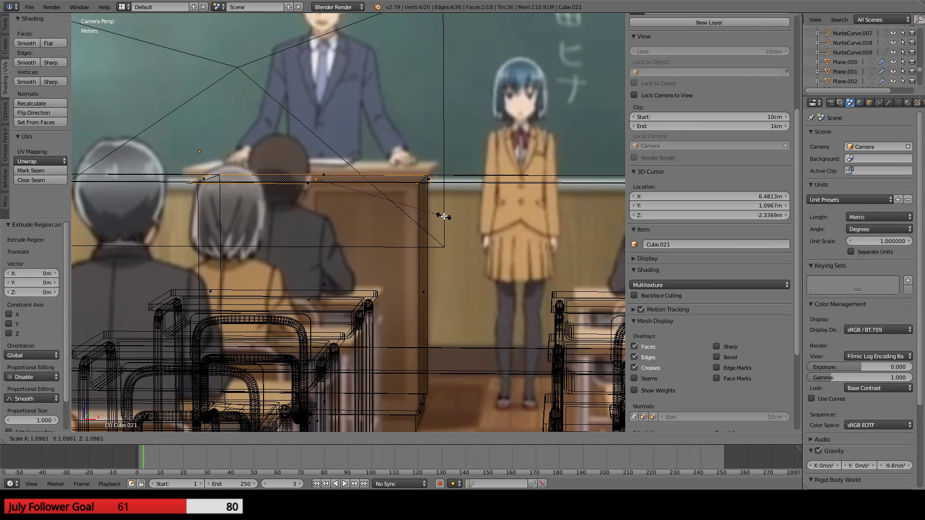
click(445, 216)
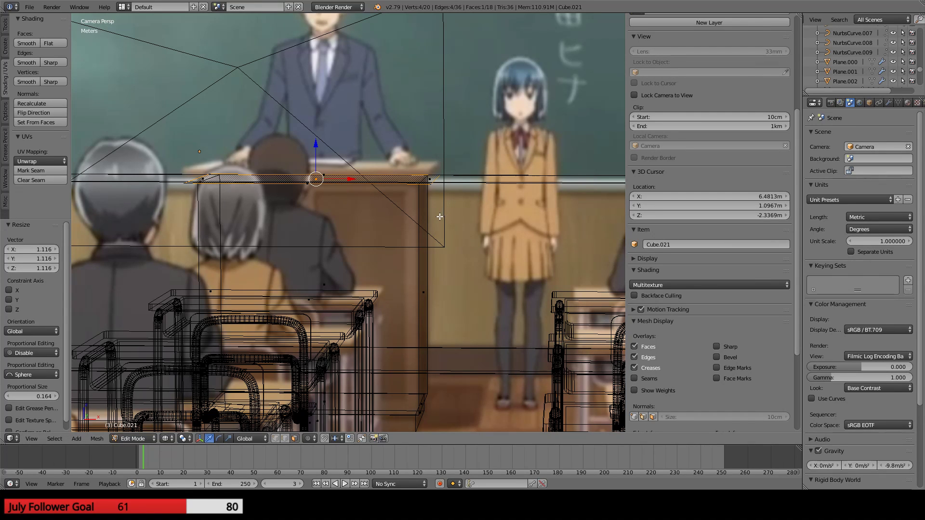
- Extrude the enlarged top face about 3.88 cm upward to give the tabletop thickness, and inspect the lectern in Object Mode
key(e)
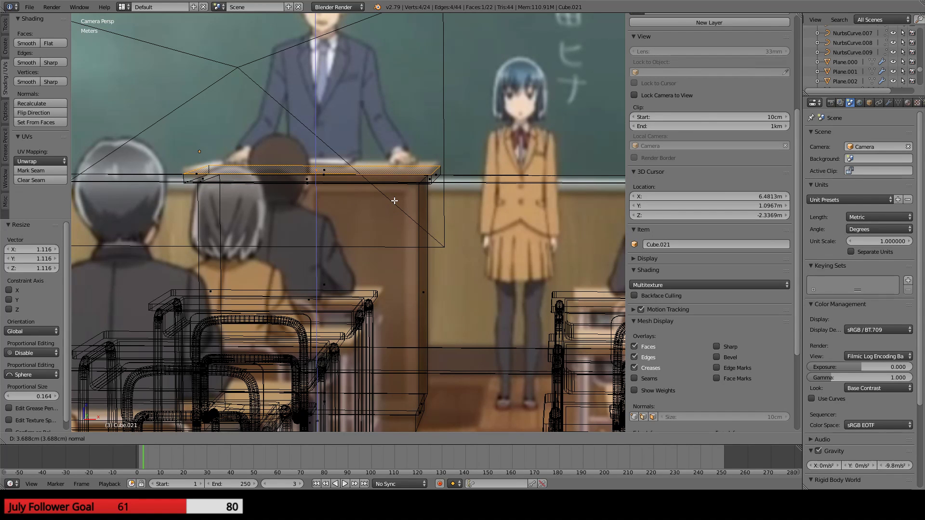
click(394, 200)
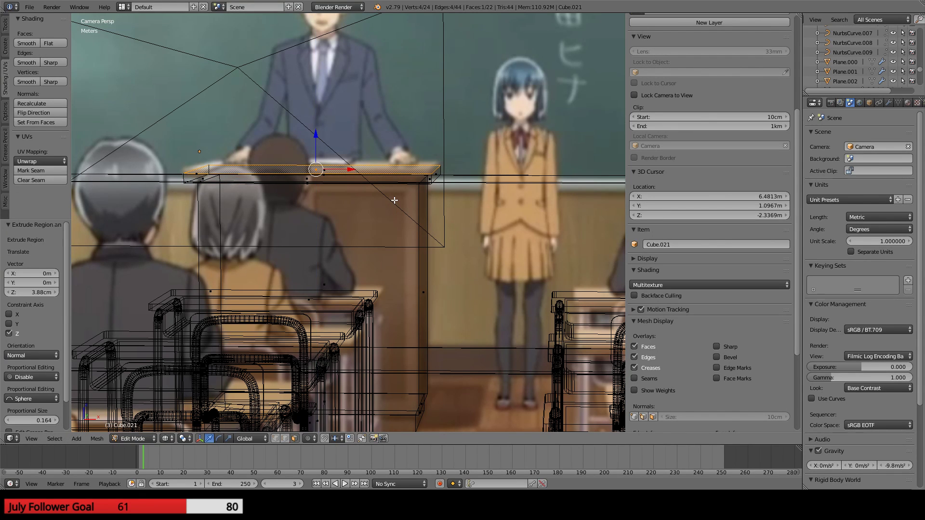
key(KP_0)
scroll(398, 257, up, 5)
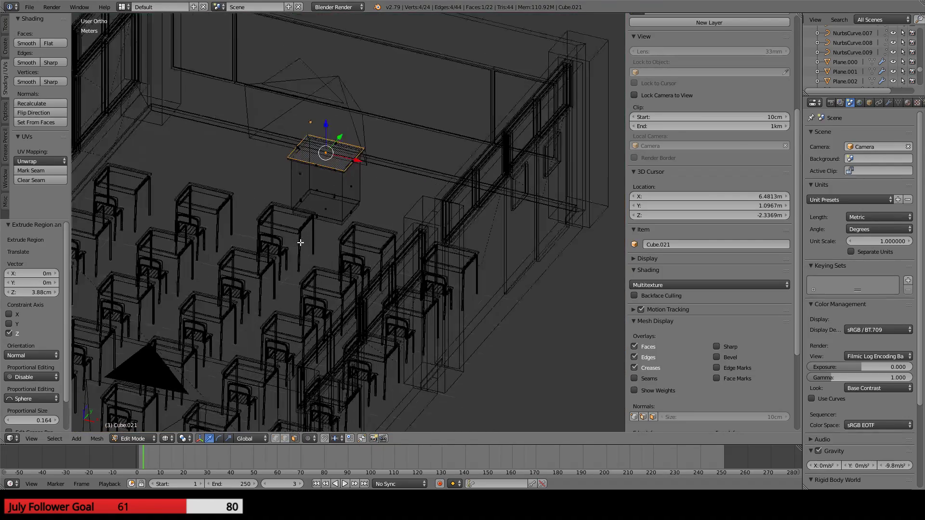
key(Tab)
middle_drag(299, 242, 375, 266)
scroll(310, 236, up, 3)
scroll(376, 265, up, 8)
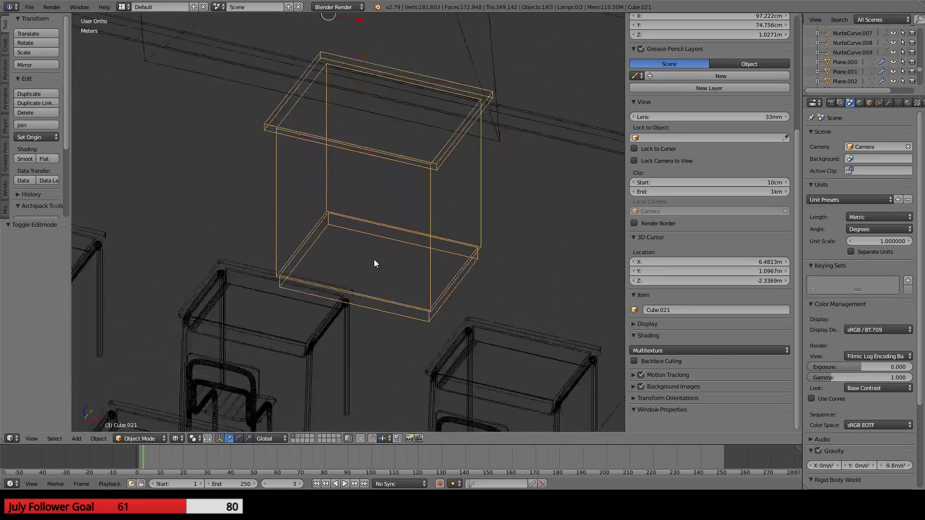
- Add two evenly spaced vertical loop cuts around the lectern, across its width
key(Tab)
middle_drag(329, 217, 370, 221)
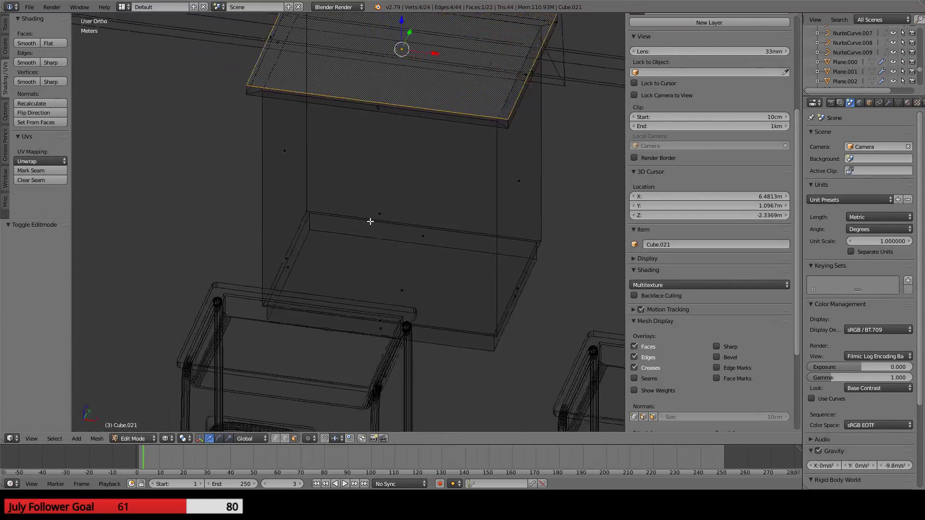
key(ctrl+r)
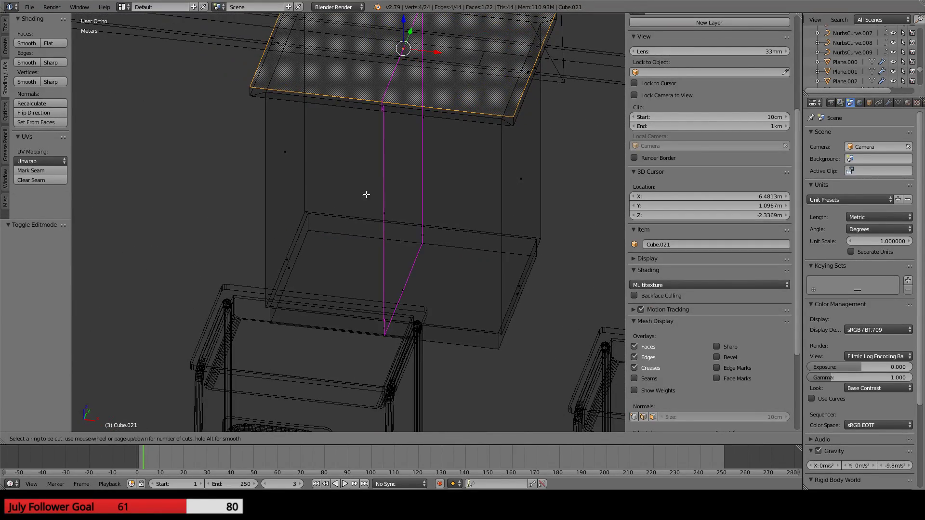
scroll(370, 134, up, 1)
click(370, 134)
right_click(371, 133)
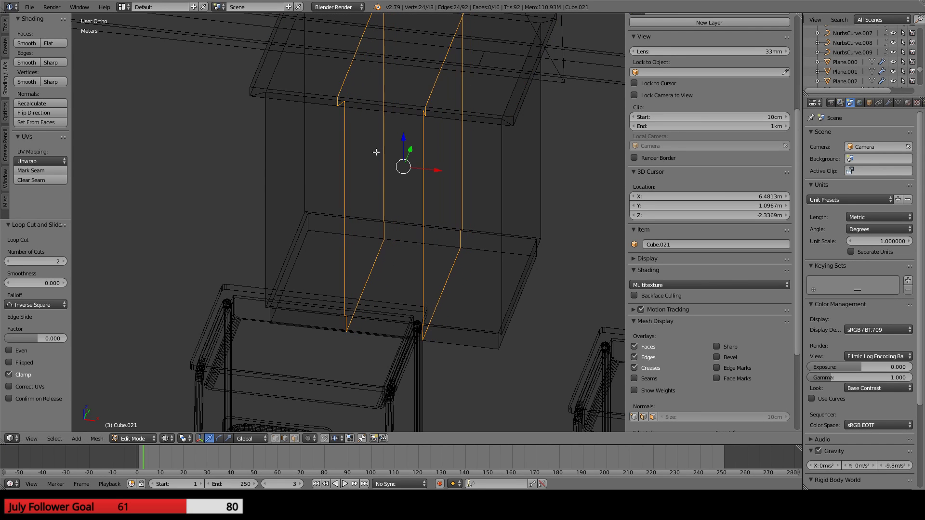
- Scale the two vertical loop cuts along X to about 0.078 to form a narrow centre strip
key(KP_0)
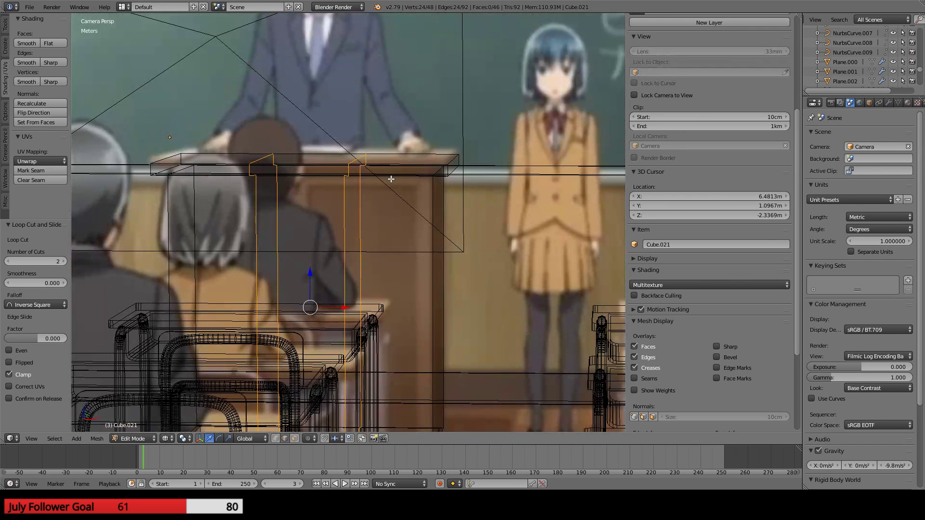
key(s)
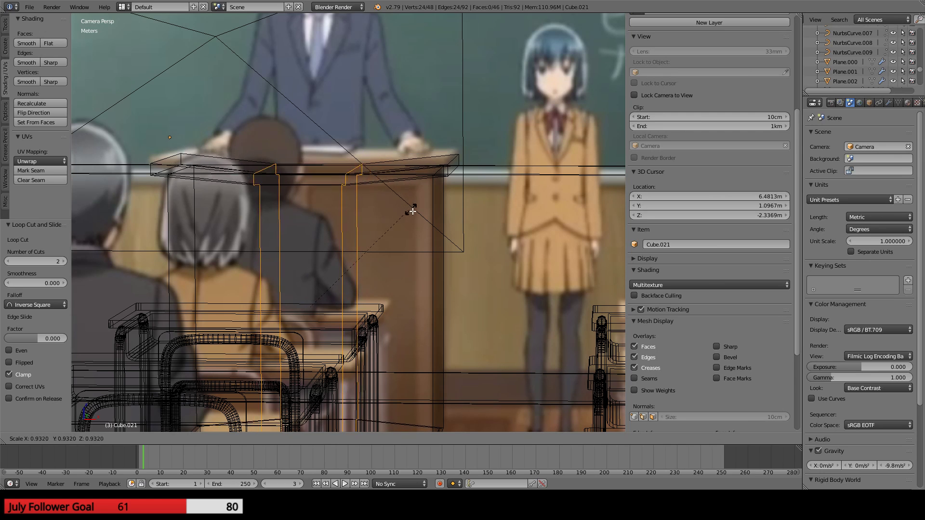
key(x)
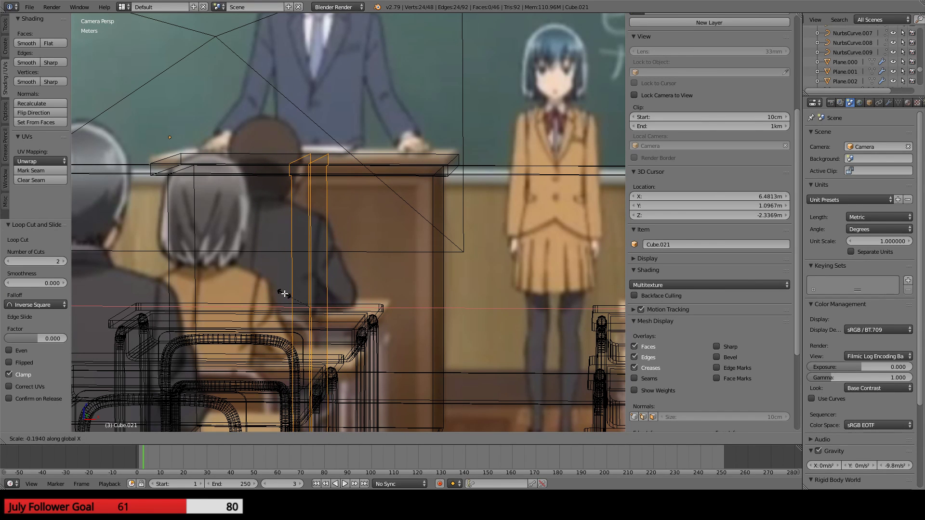
click(475, 305)
key(s)
key(x)
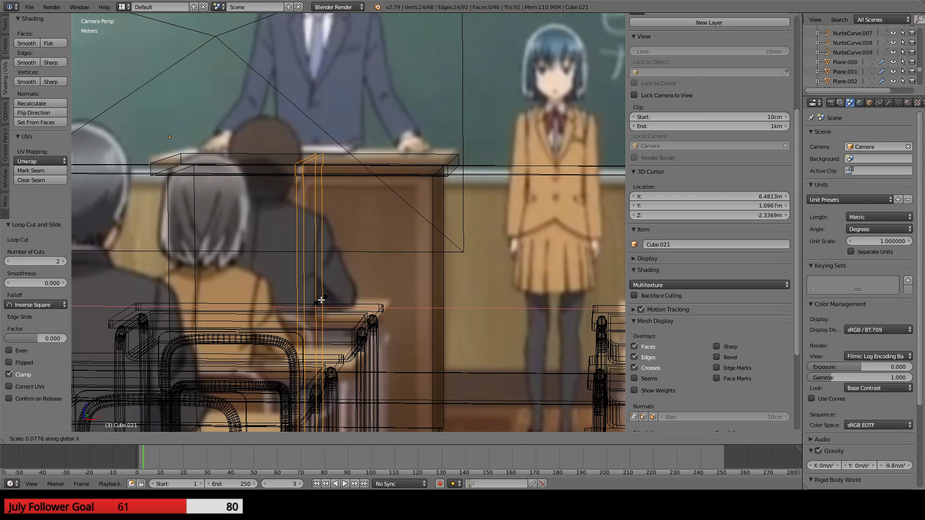
click(321, 300)
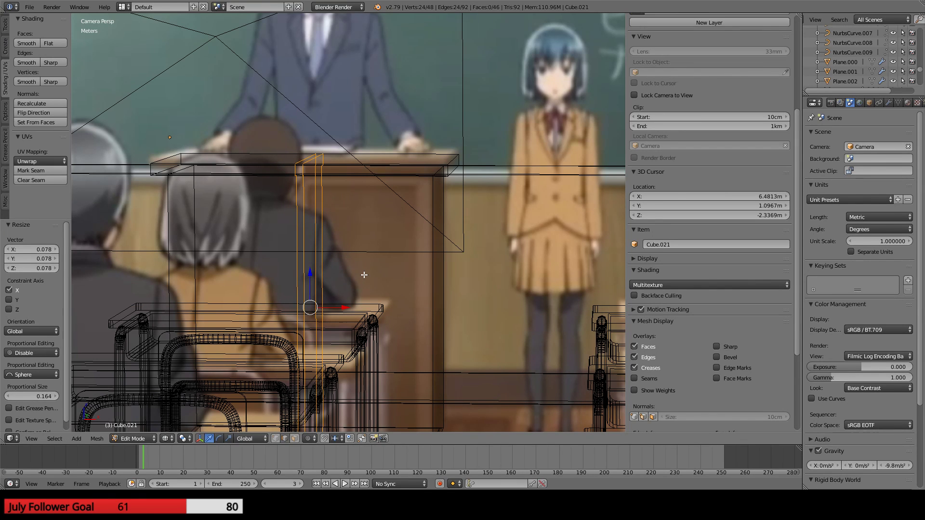
key(Tab)
key(Tab)
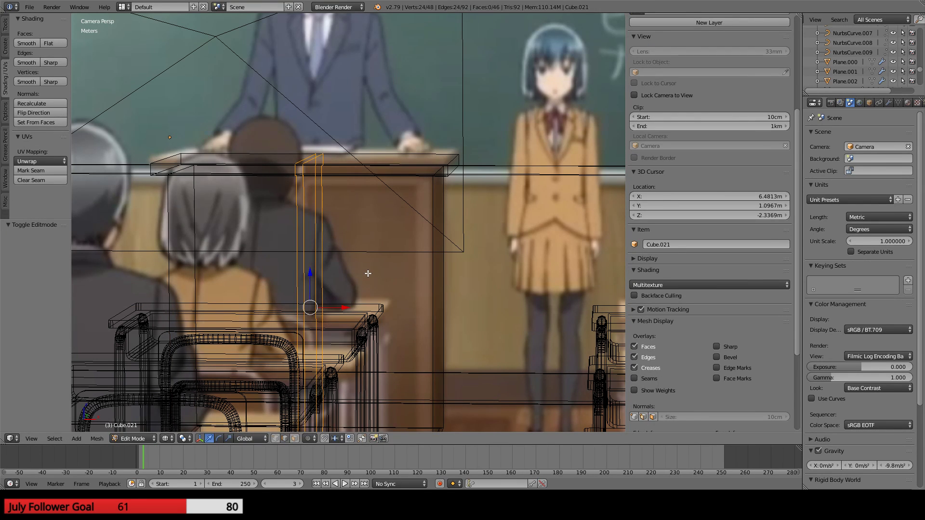
key(z)
key(z)
- Select the two large front faces beside the centre strip in face mode and try extruding them in place
key(ctrl+Tab)
click(372, 266)
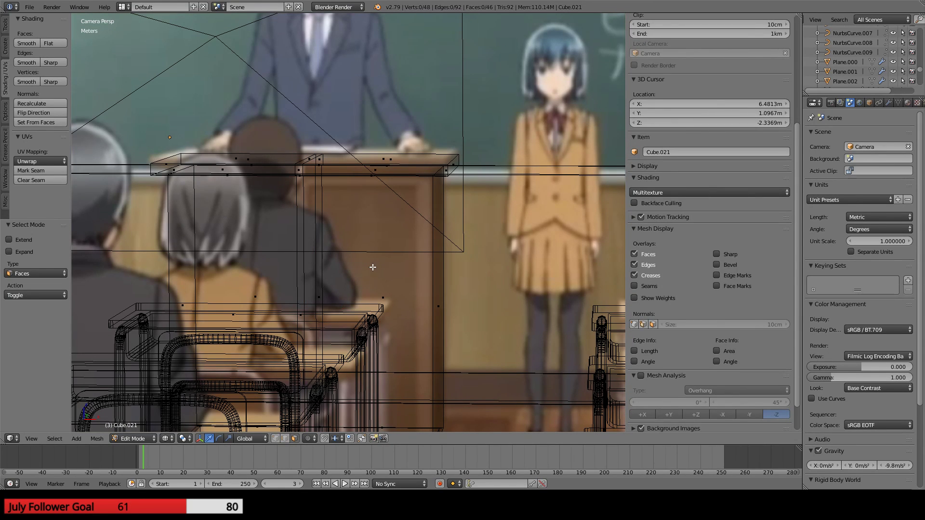
right_click(373, 295)
middle_drag(294, 288, 304, 335)
scroll(333, 222, up, 2)
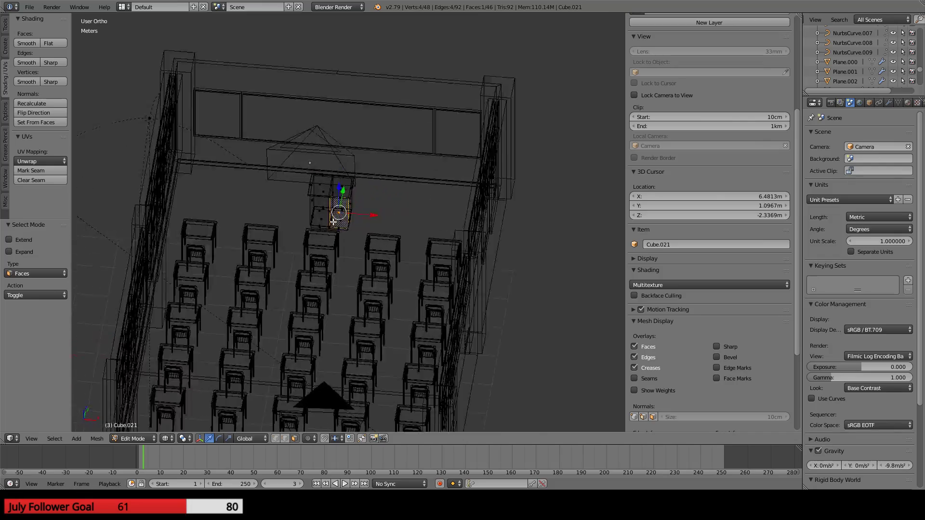
scroll(333, 222, up, 6)
shift+right_click(245, 185)
middle_drag(246, 184, 318, 241)
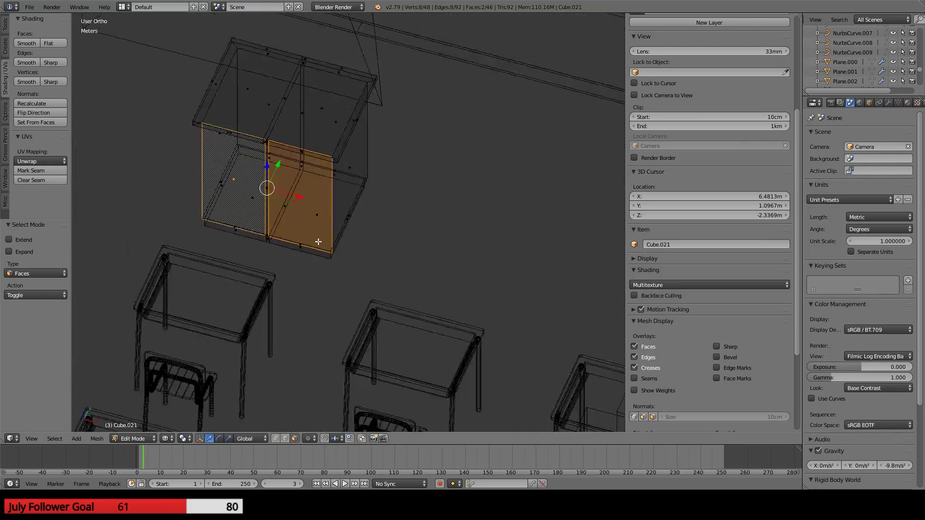
key(KP_0)
scroll(352, 287, up, 4)
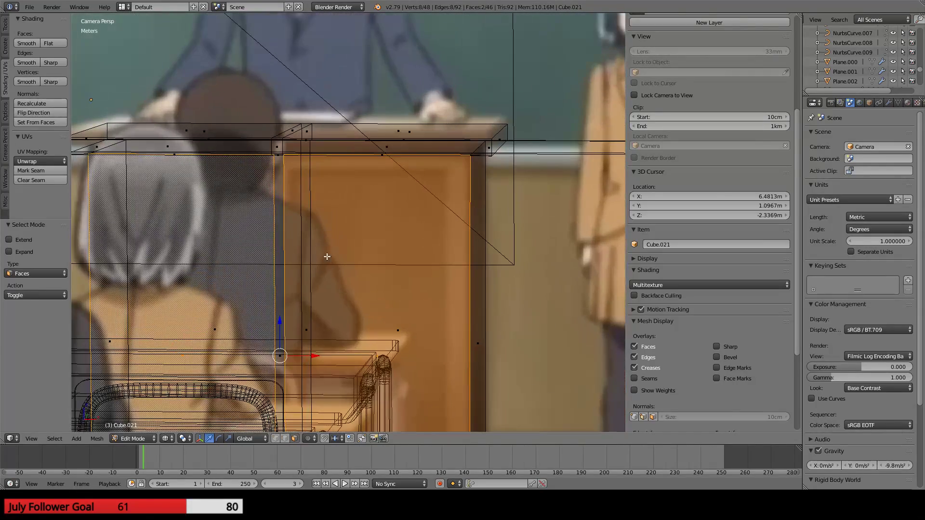
scroll(353, 286, down, 2)
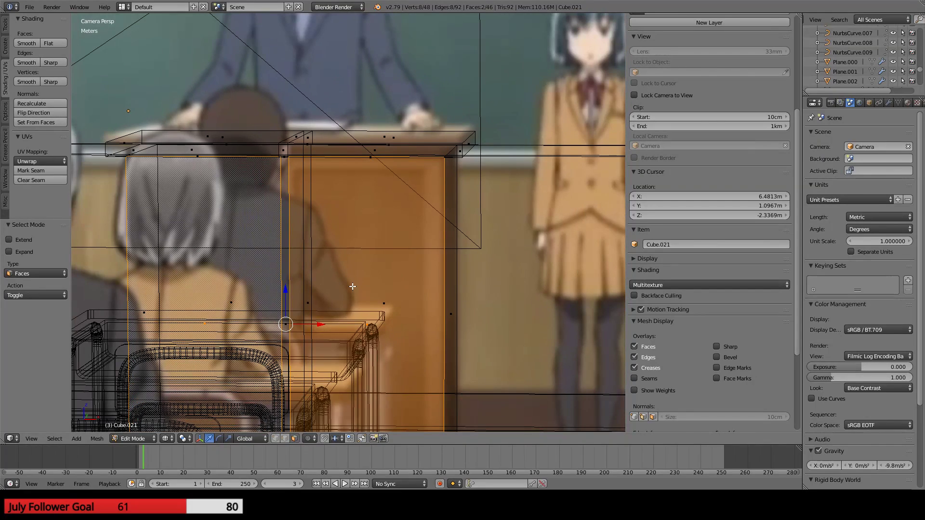
key(e)
right_click(376, 294)
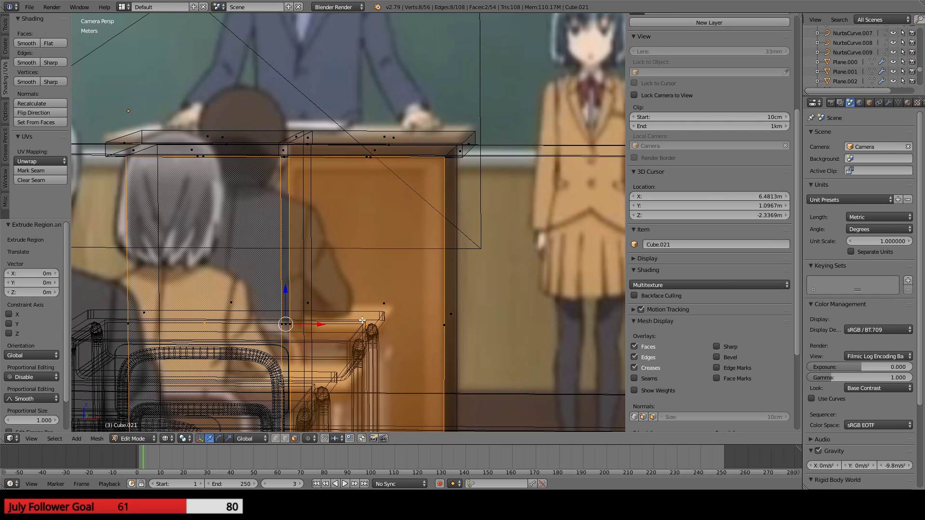
- Undo the front panel extrusion and the two vertical loop cuts
key(ctrl+z)
key(ctrl+z)
key(ctrl+z)
key(ctrl+z)
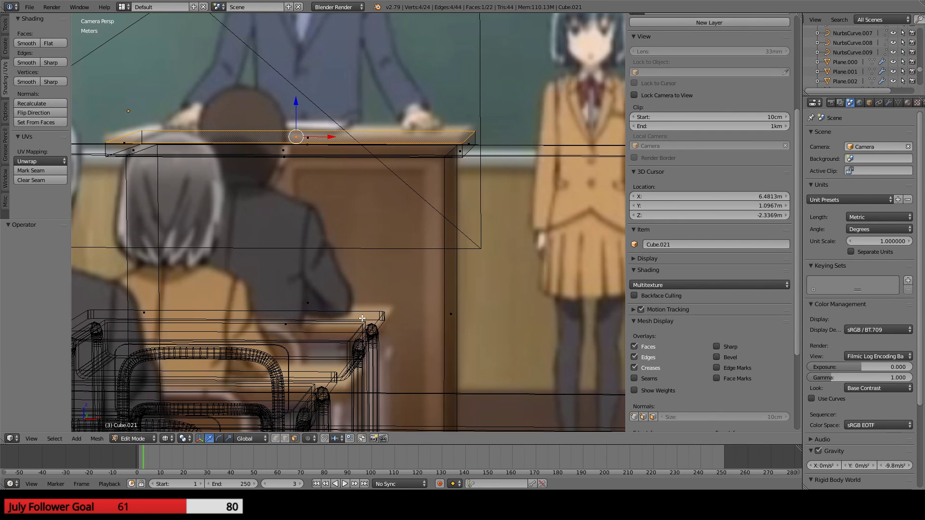
- Add one vertical loop cut through the middle of the lectern's width with no slide offset
key(ctrl+r)
click(268, 144)
right_click(268, 145)
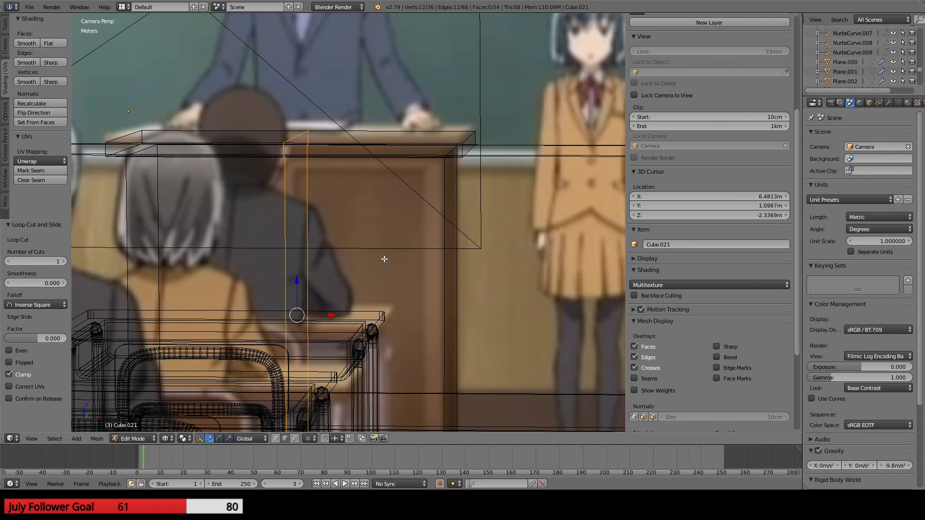
- Select the two front faces on either side of the lectern's centre cut in face mode and extrude them in place
key(ctrl+Tab)
click(354, 259)
right_click(327, 301)
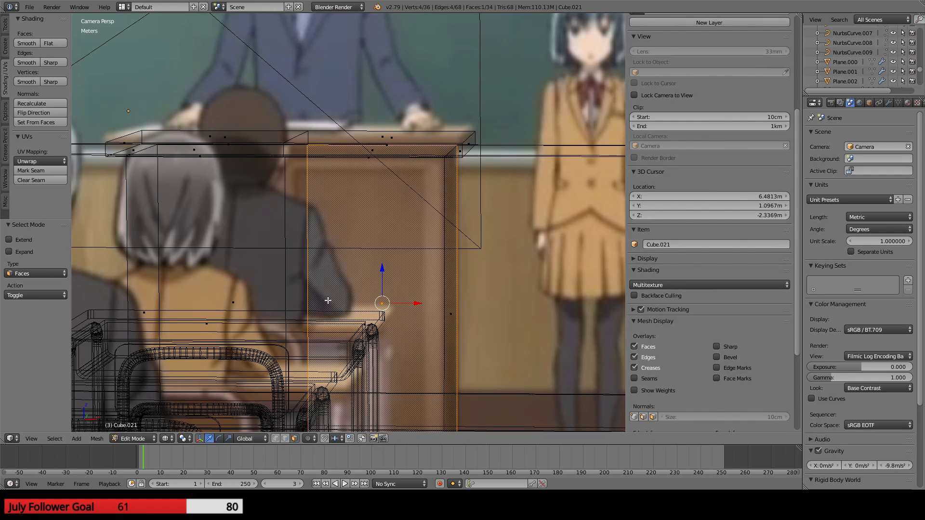
shift+right_click(204, 326)
right_click(366, 325)
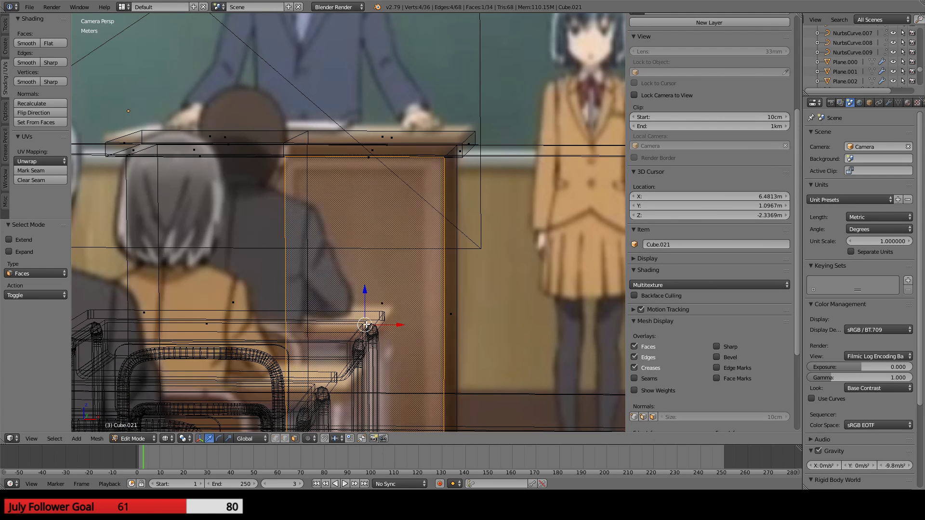
shift+right_click(202, 324)
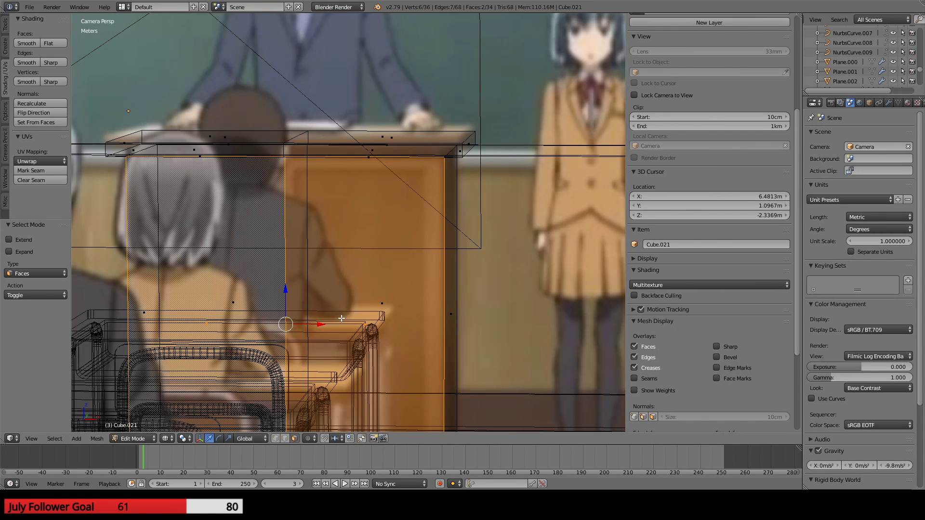
key(KP_7)
middle_drag(340, 362, 250, 369)
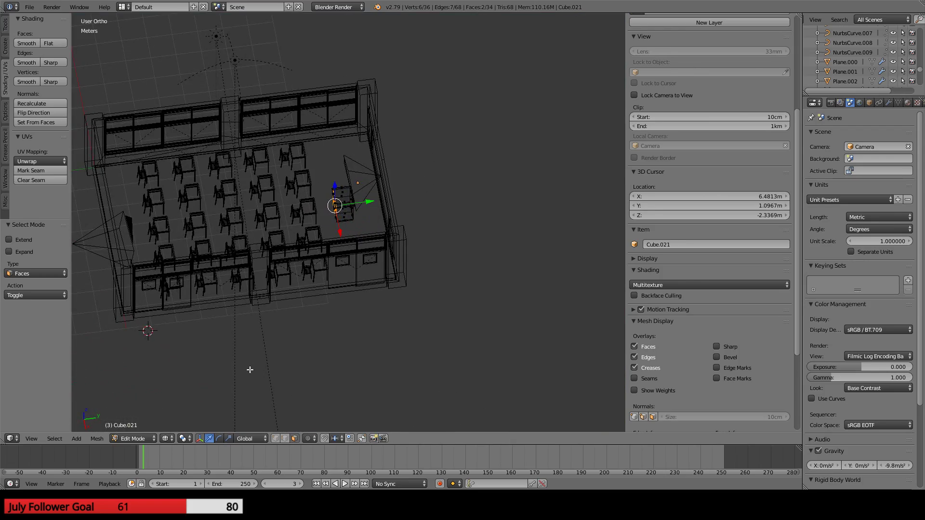
key(KP_0)
scroll(322, 388, up, 5)
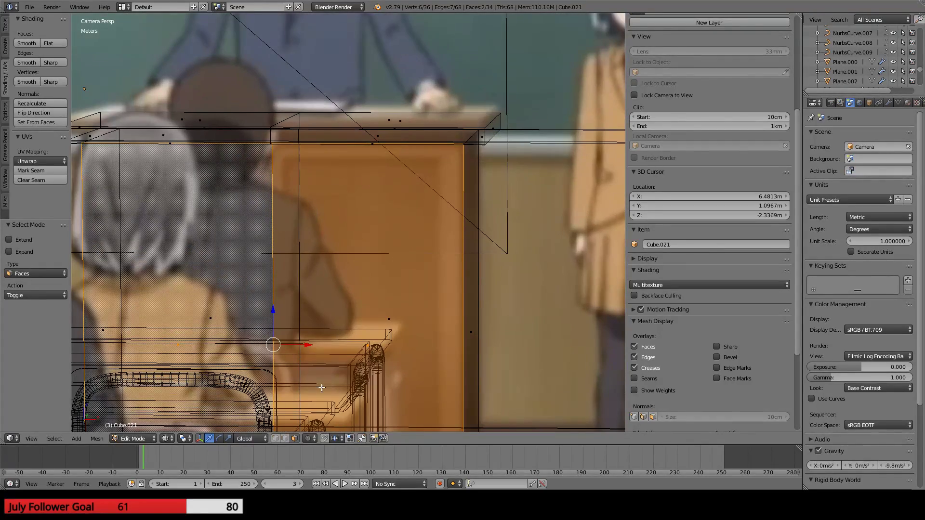
key(e)
right_click(353, 348)
scroll(417, 362, down, 1)
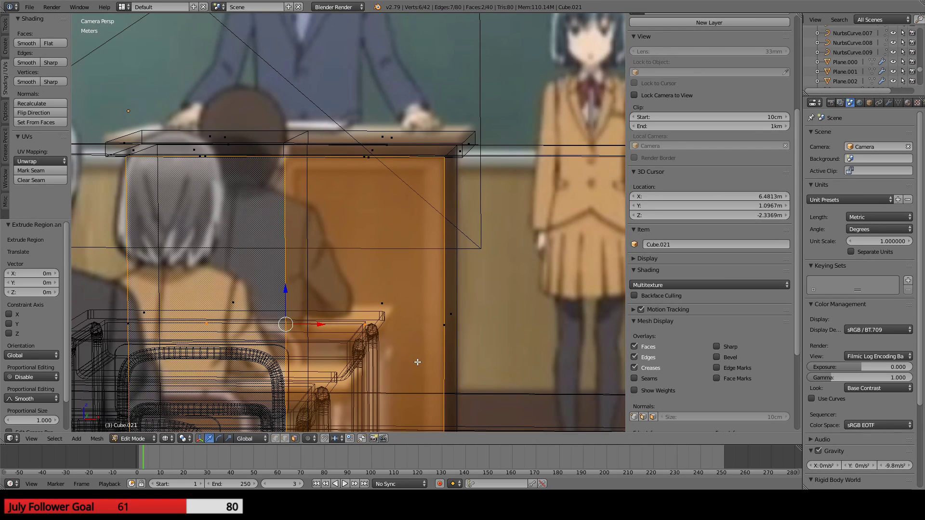
key(s)
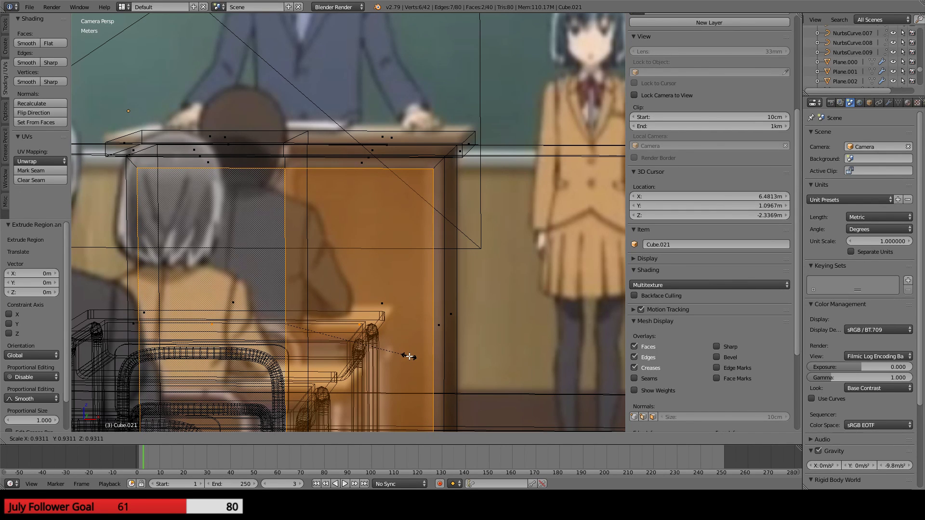
key(Escape)
key(s)
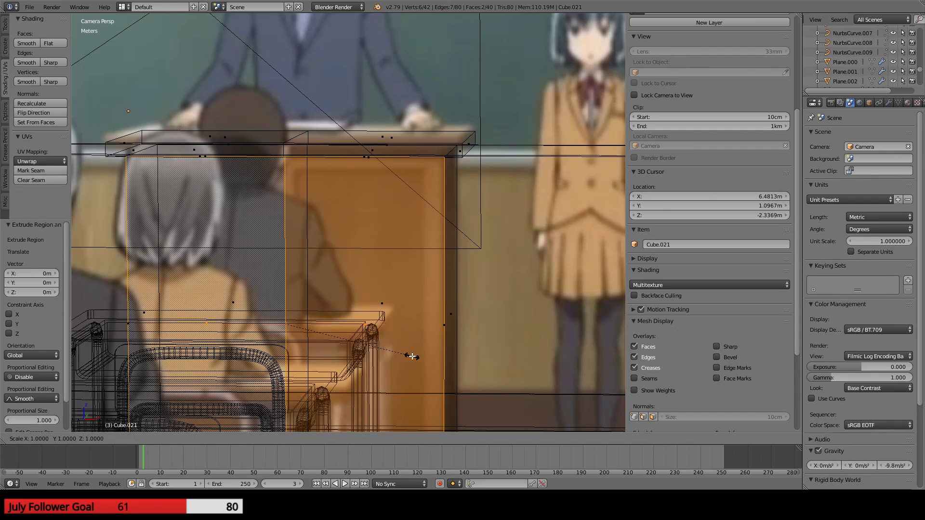
key(x)
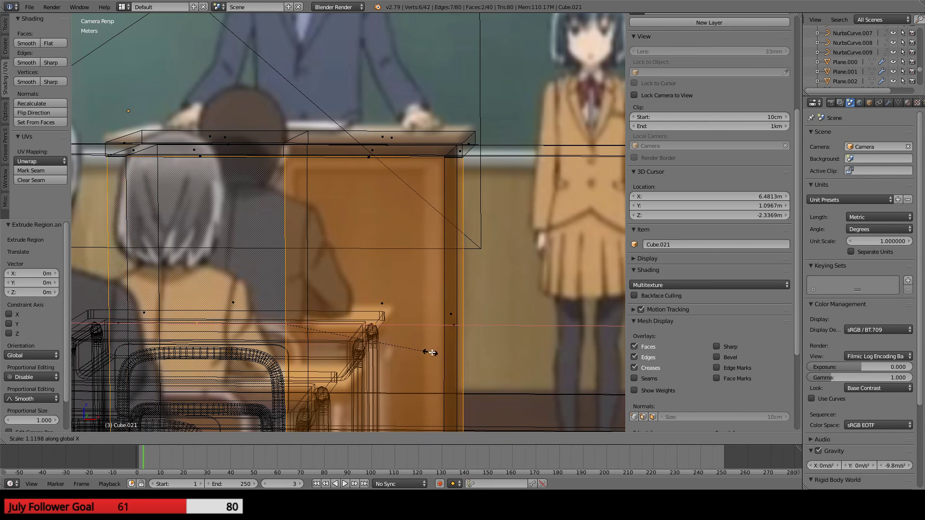
key(Escape)
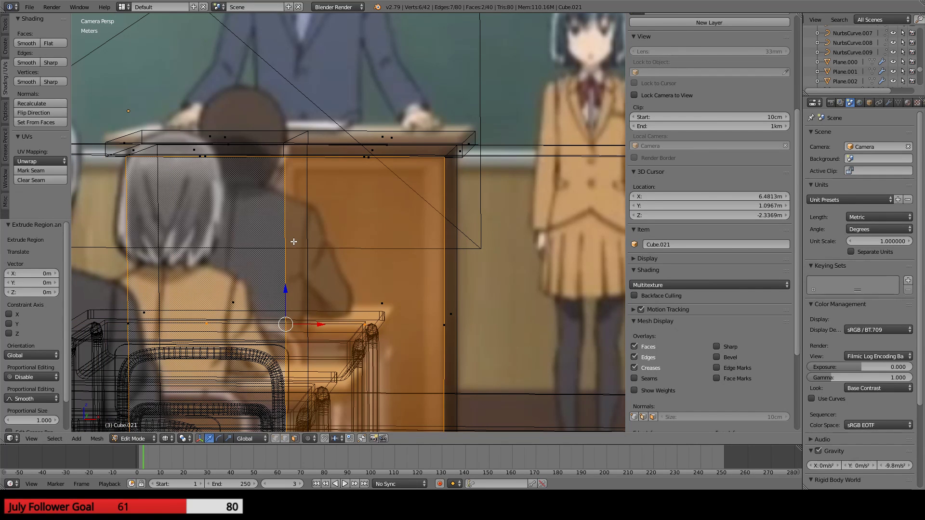
scroll(294, 242, down, 3)
scroll(315, 259, up, 3)
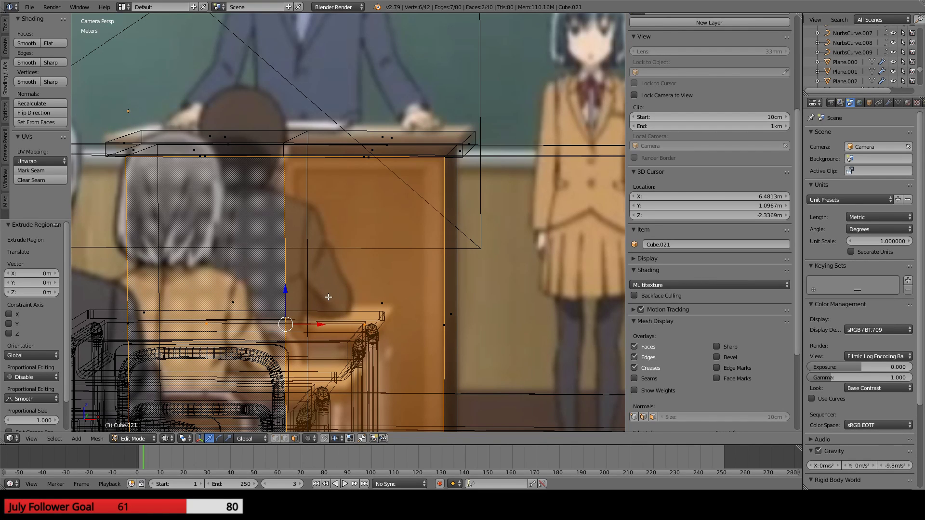
- Extrude only the lectern's right front face in place and scale it uniformly to 0.922 as an inset panel
right_click(361, 319)
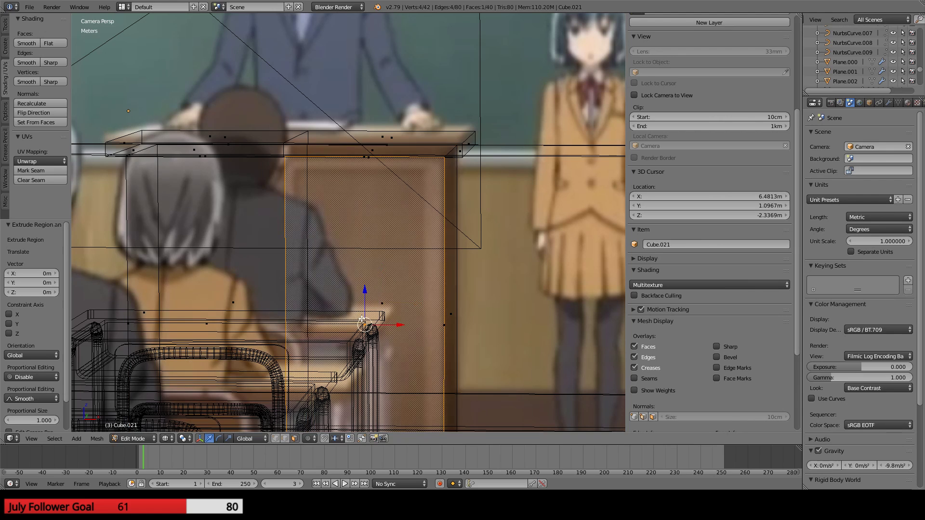
key(e)
right_click(429, 336)
key(s)
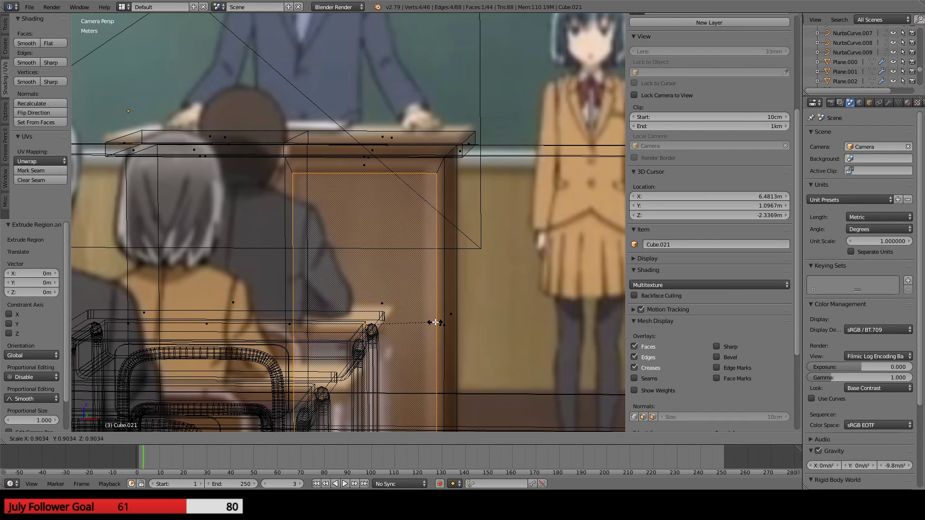
click(437, 324)
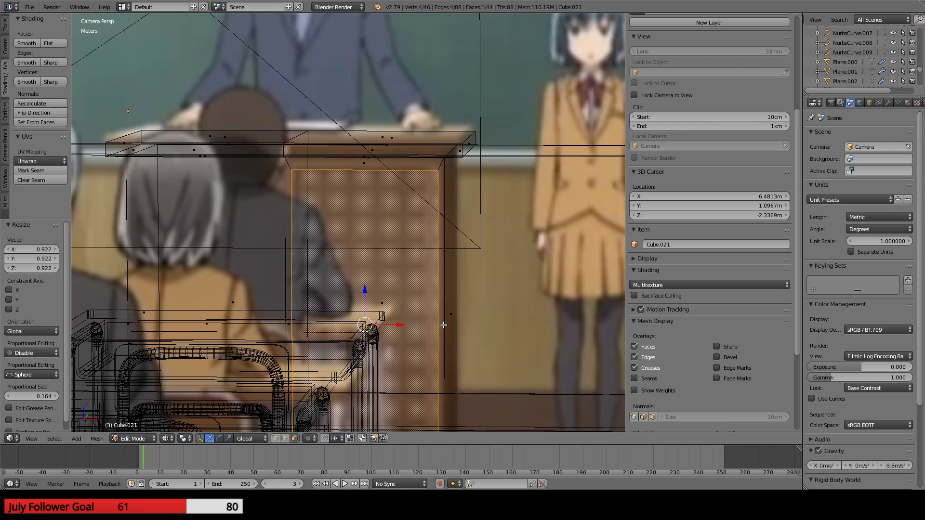
key(s)
key(y)
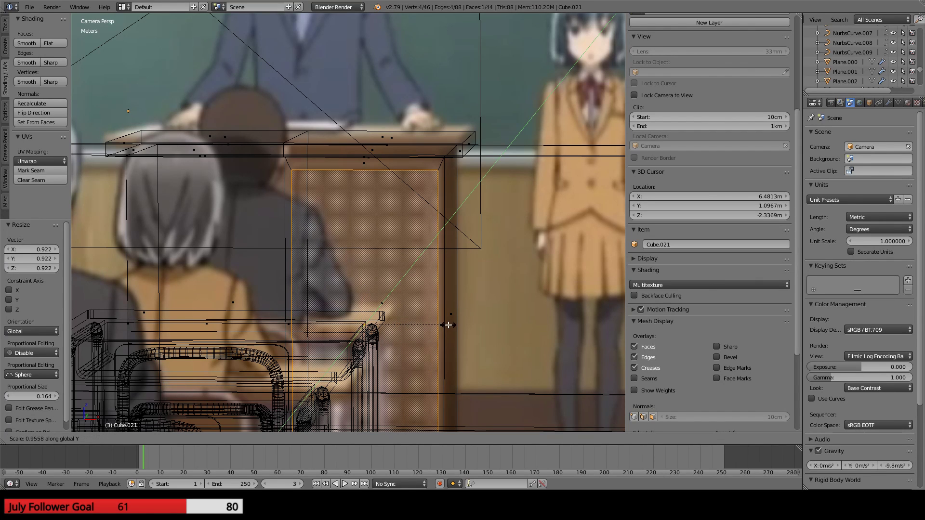
right_click(434, 323)
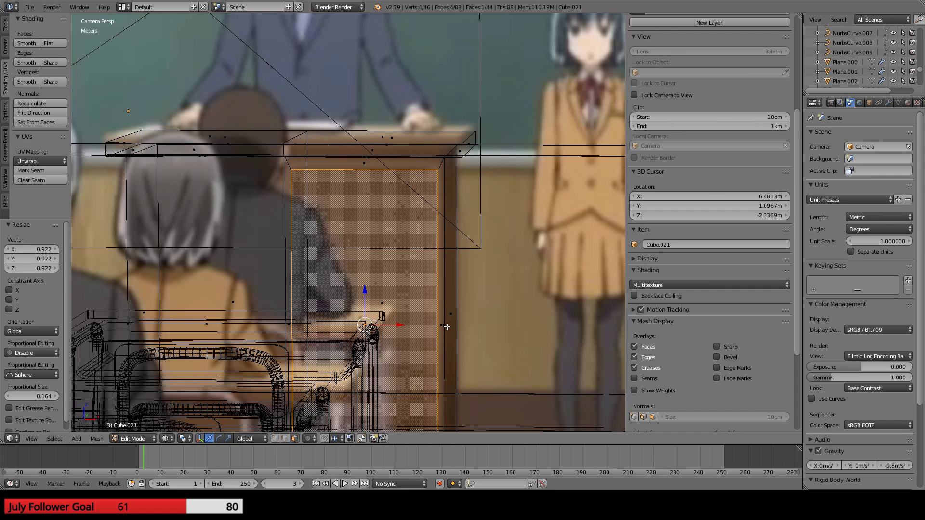
- Narrow the inset front panel along X by 0.852, trim it slightly more, and shift it -1.59 cm along X
key(s)
key(x)
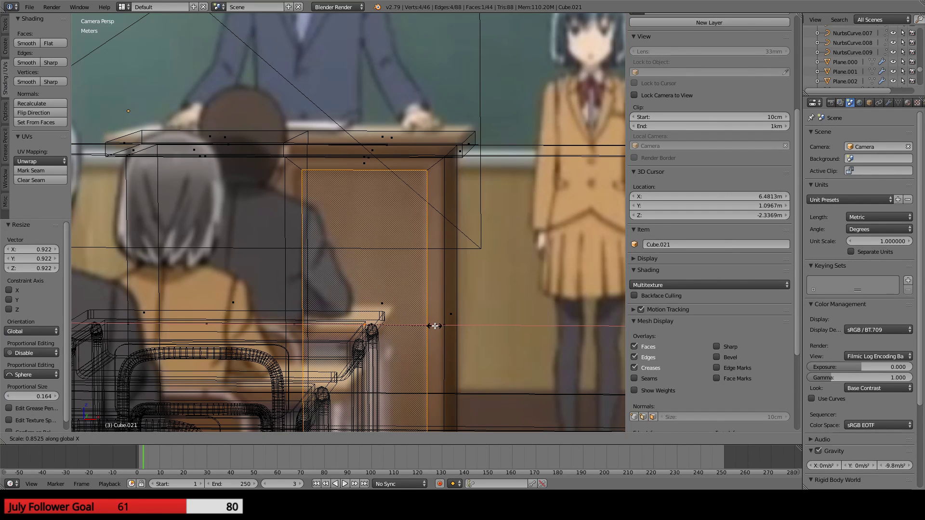
click(434, 326)
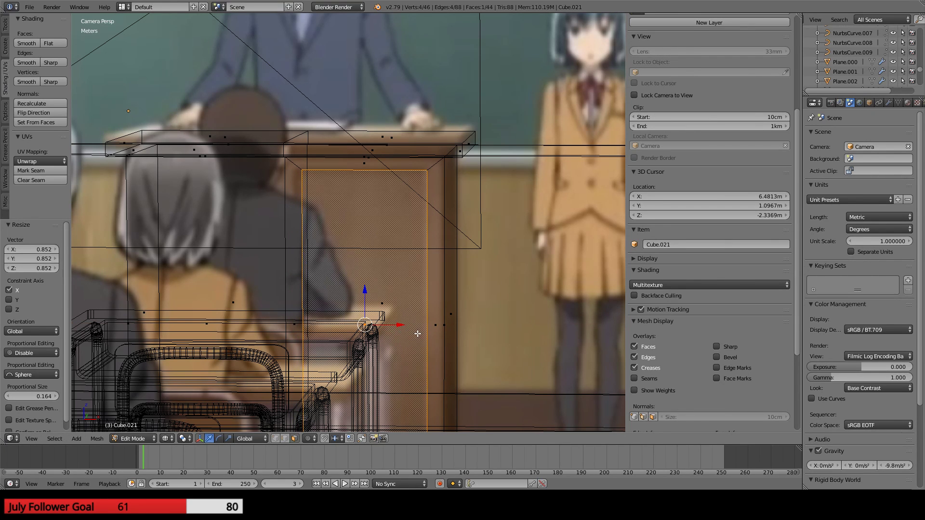
key(s)
key(x)
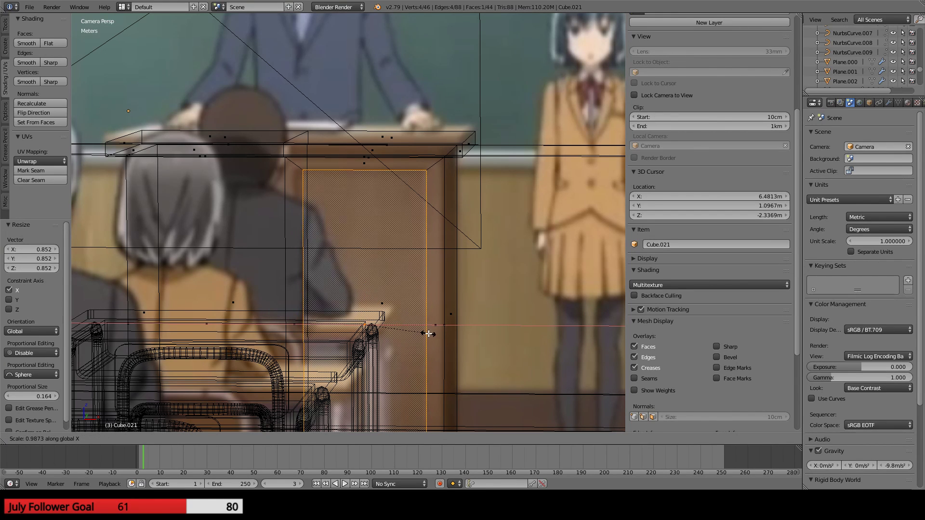
click(428, 333)
drag(398, 325, 393, 325)
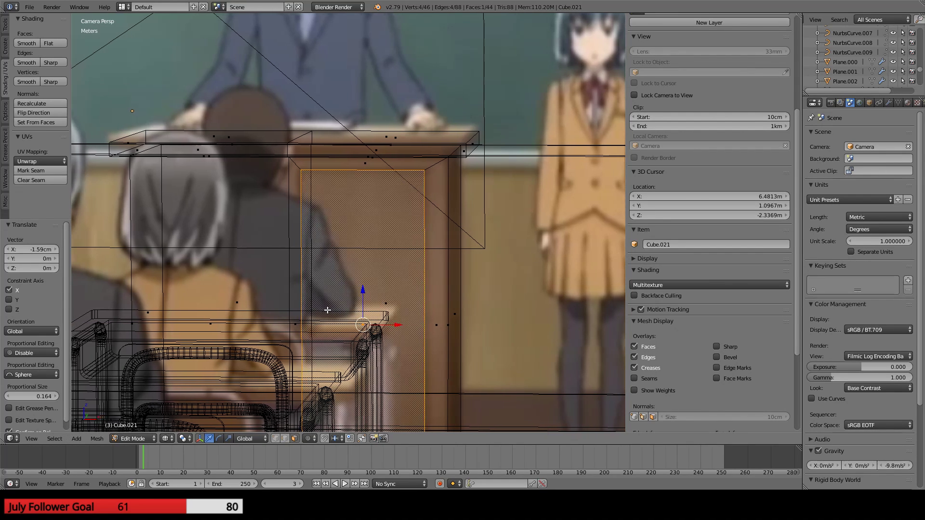
- Box-select the vertices on the lectern's left half in vertex mode and delete them, keeping the half with the inset panel
middle_drag(326, 310, 297, 294)
scroll(299, 295, up, 7)
scroll(298, 294, up, 2)
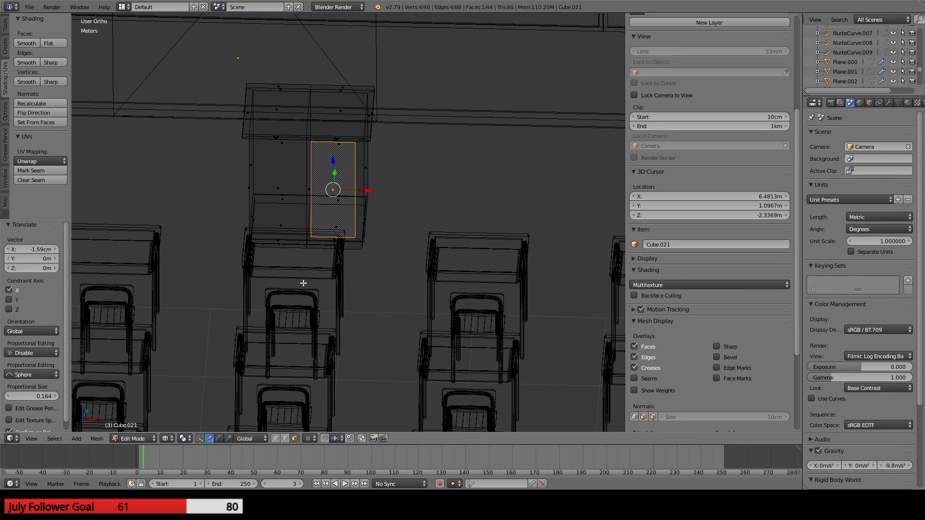
key(ctrl+Tab)
click(275, 265)
shift+middle_drag(226, 138, 256, 209)
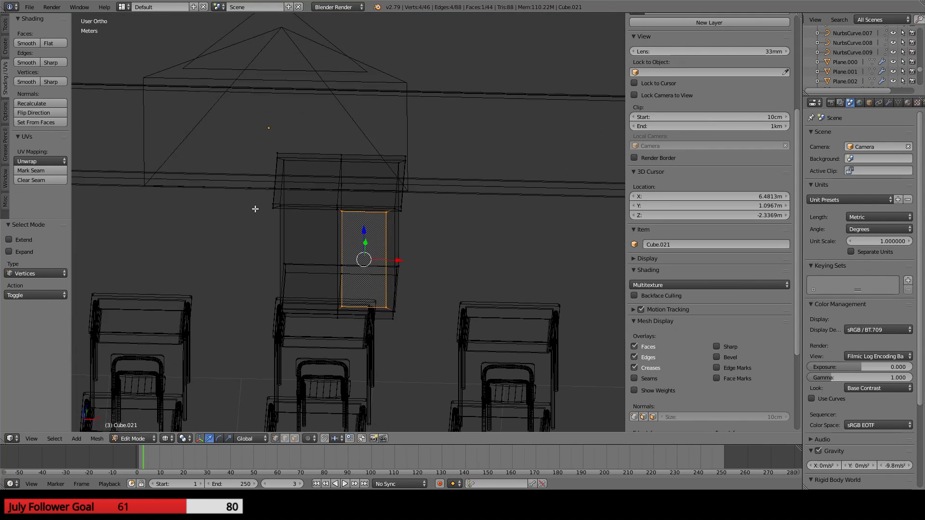
right_click(254, 205)
key(b)
drag(250, 131, 292, 337)
middle_drag(292, 337, 298, 278)
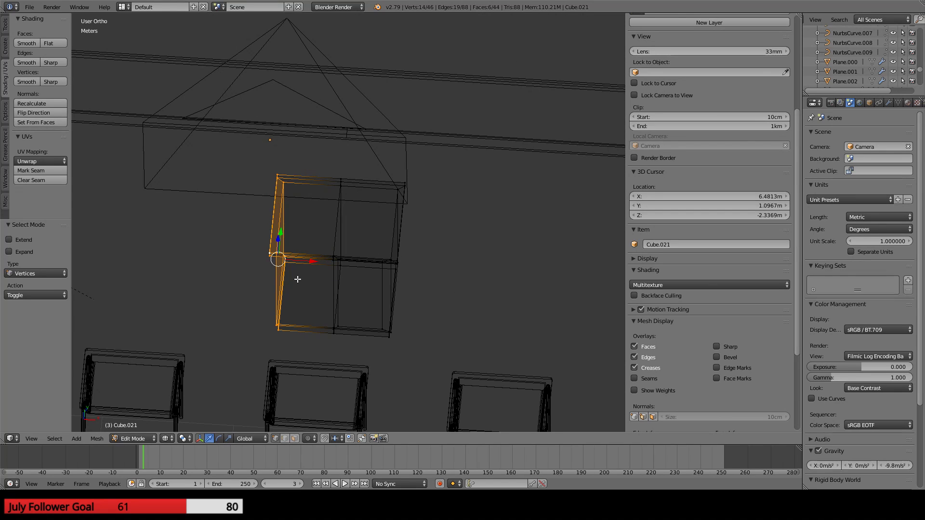
scroll(301, 287, down, 2)
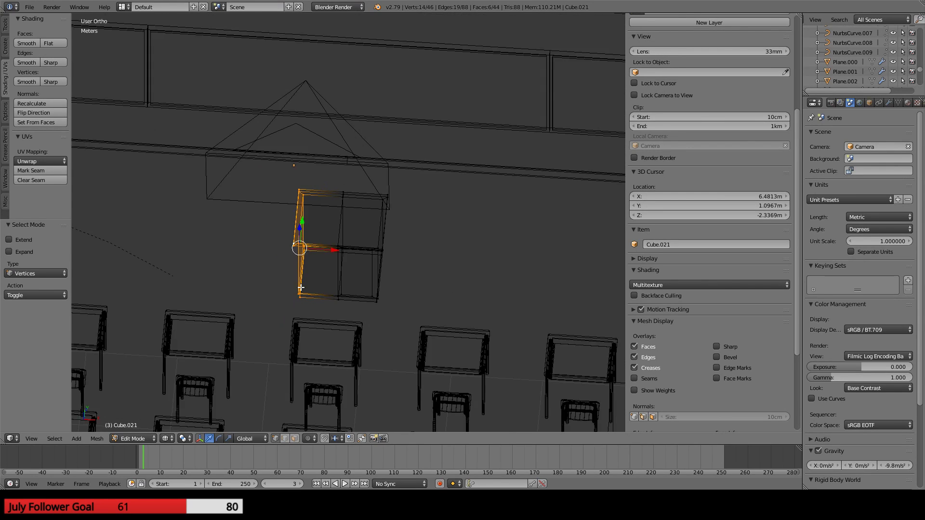
scroll(301, 287, up, 2)
key(x)
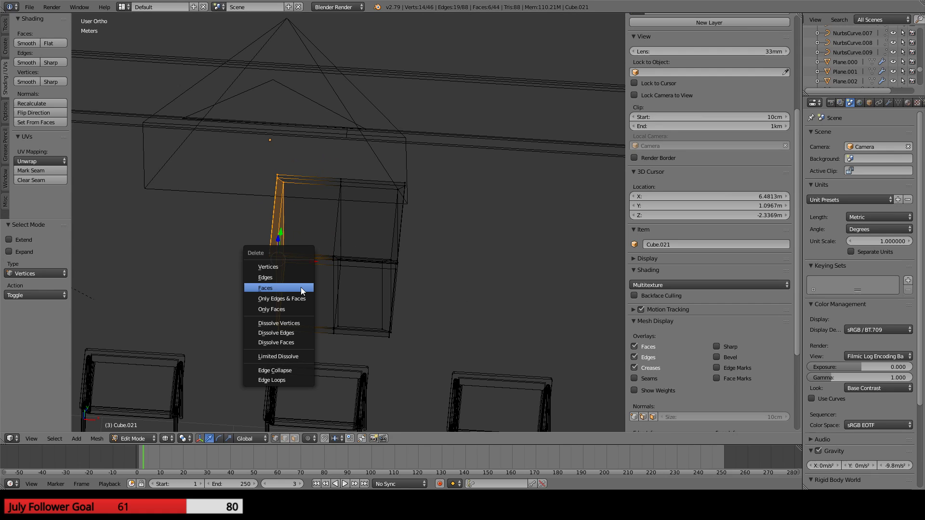
click(291, 265)
- Add a Mirror modifier on the X axis to the half lectern with Clipping enabled
click(888, 103)
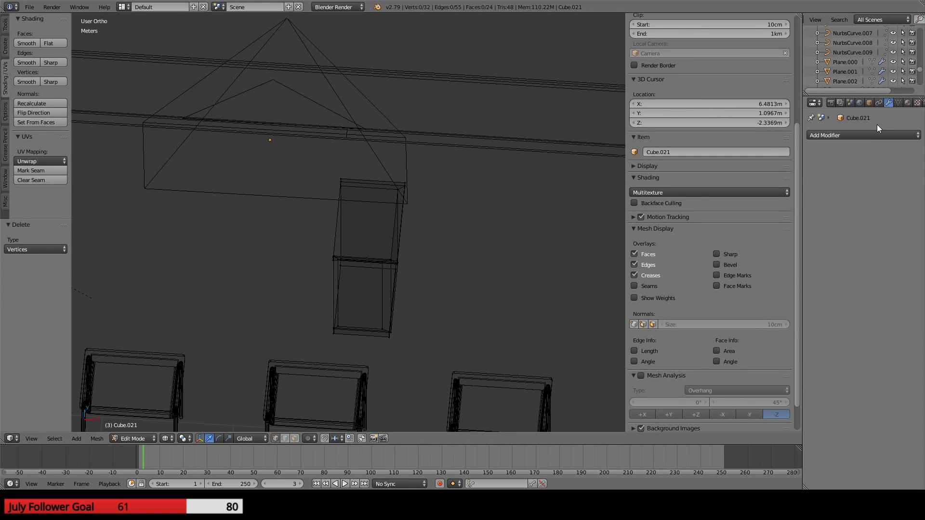
click(862, 136)
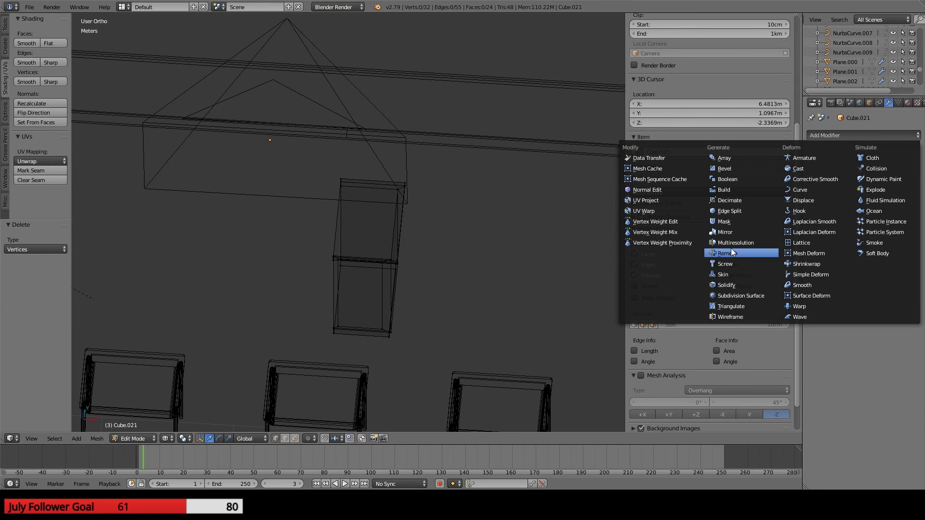
click(725, 231)
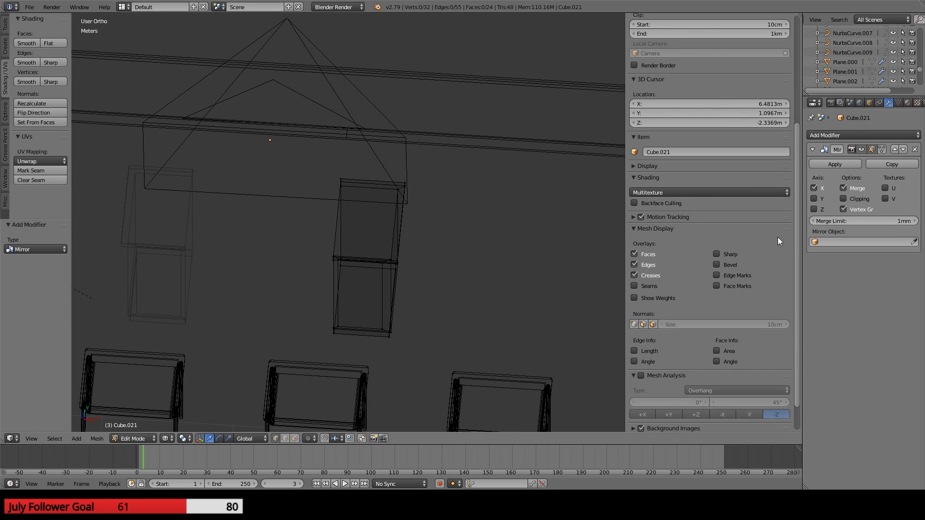
key(Tab)
key(Tab)
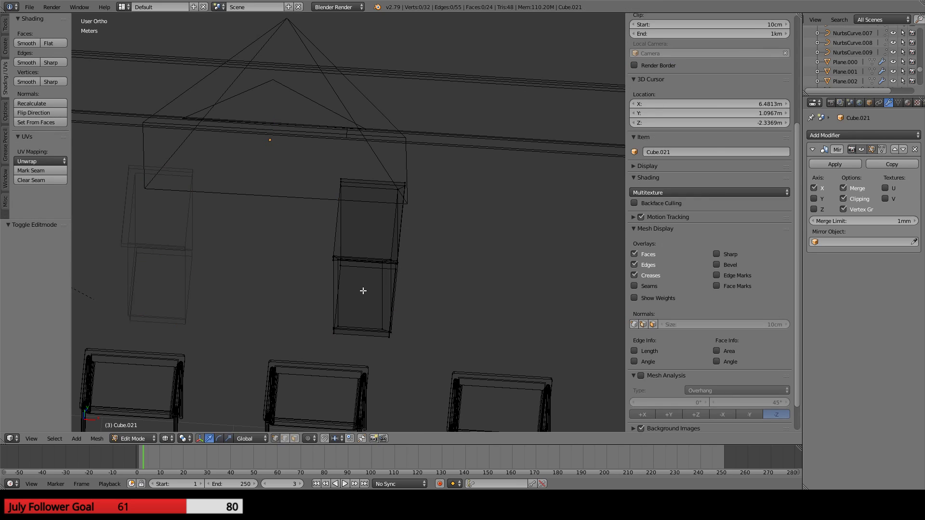
- Move the entire half-lectern mesh -56.7 cm along X so its cut side meets the mirrored copy
key(a)
key(a)
key(a)
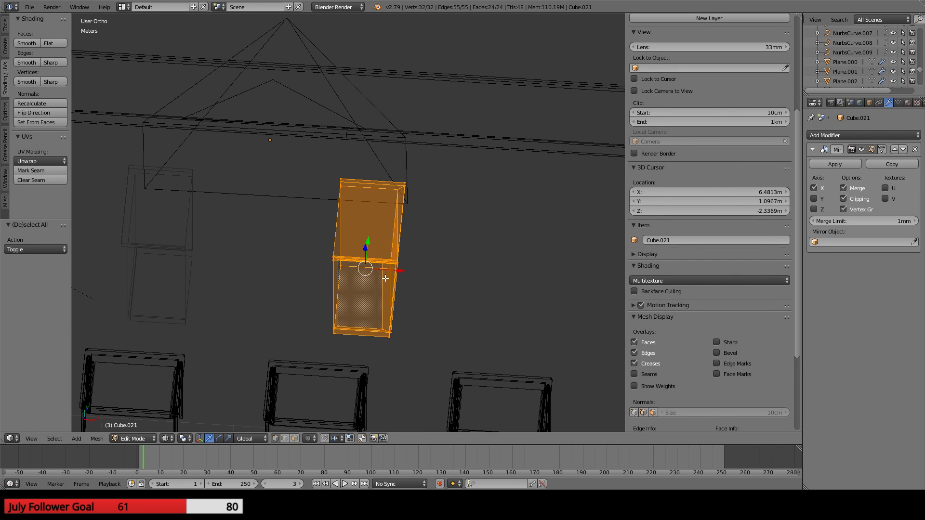
key(g)
key(x)
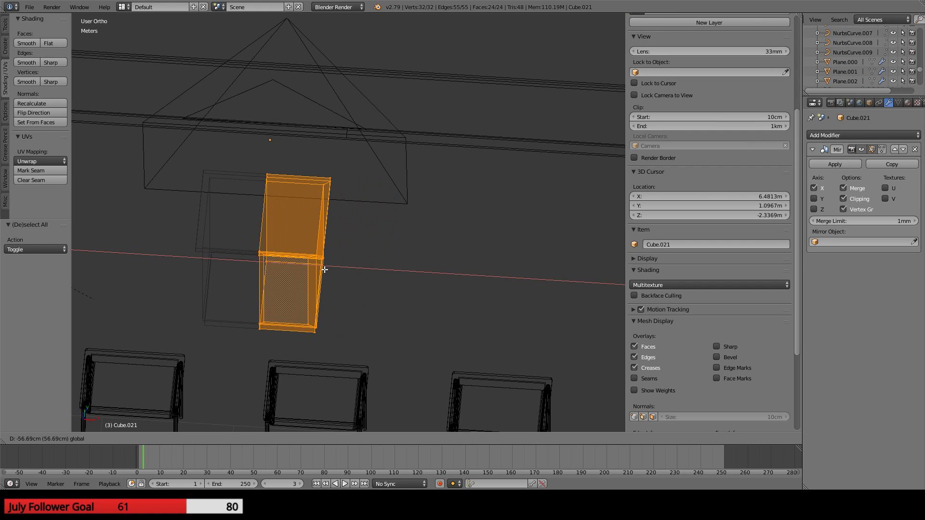
click(325, 270)
- Try to move the half-lectern mesh 26.2 cm back along X with clipping on
key(g)
key(x)
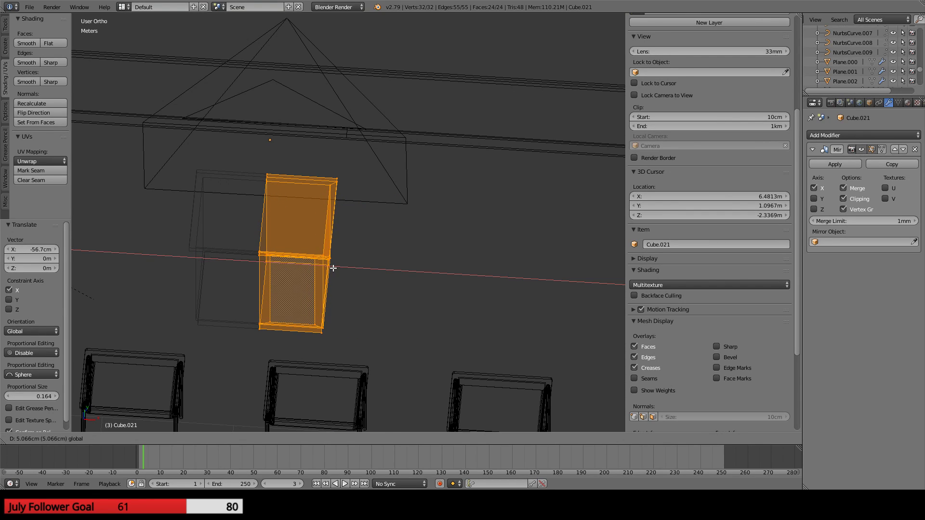
right_click(343, 268)
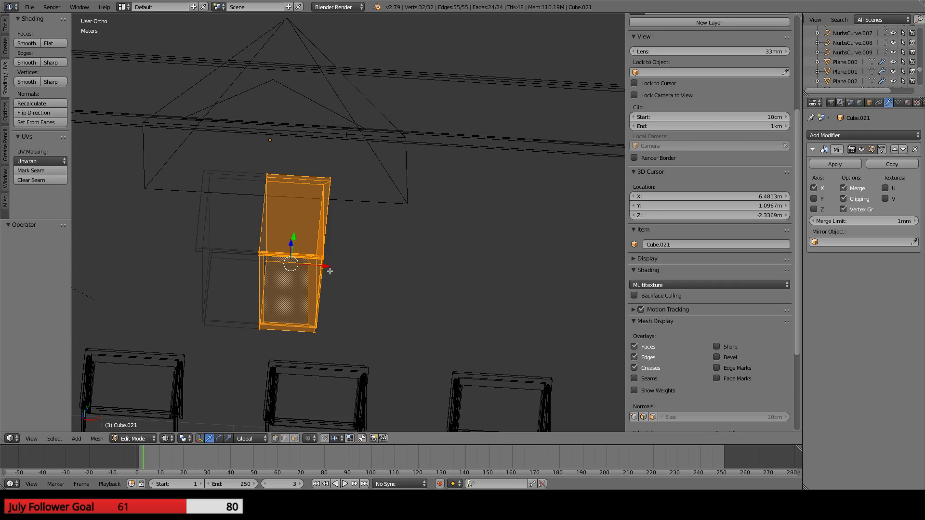
mouse_move(329, 271)
middle_down()
mouse_move(308, 250)
mouse_move(315, 279)
mouse_move(328, 256)
middle_up()
key(g)
key(x)
click(353, 256)
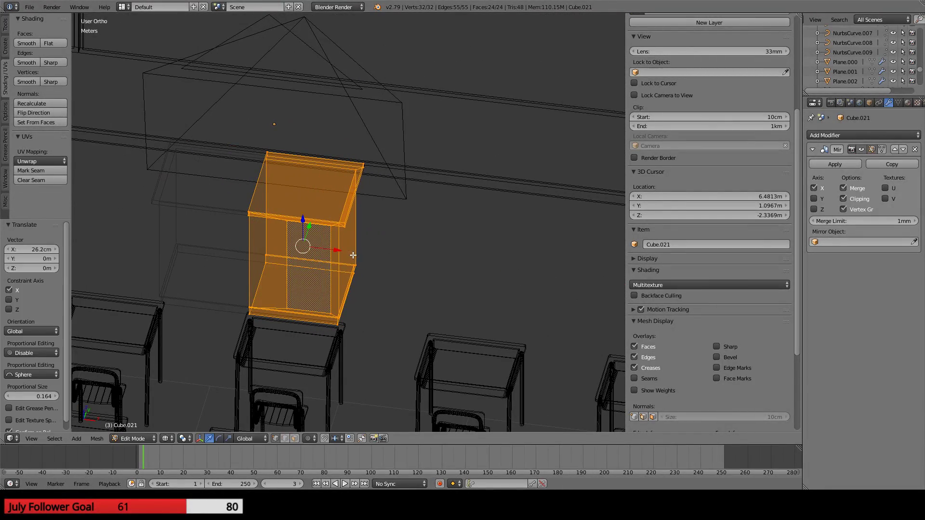
key(ctrl+z)
key(KP_0)
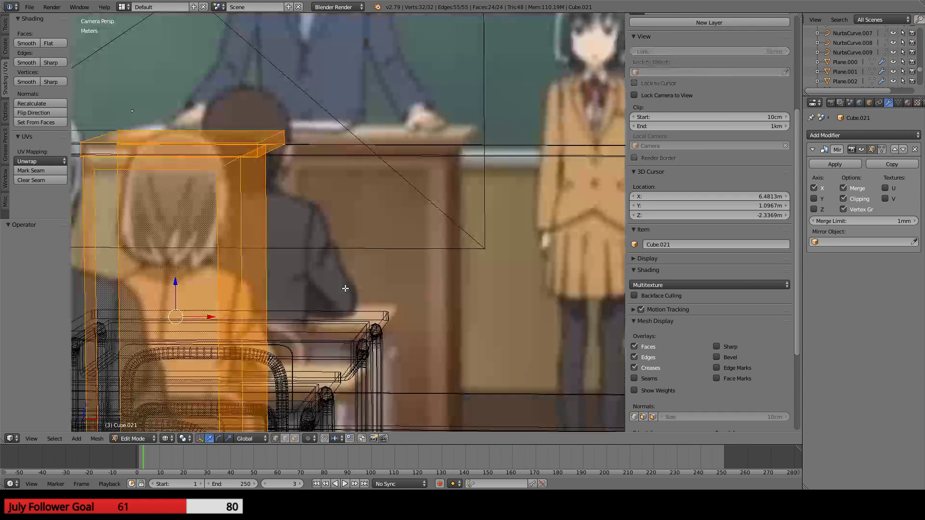
- Move the whole lectern object along X until it lines up with the lectern in the reference image
key(Tab)
scroll(212, 278, down, 2)
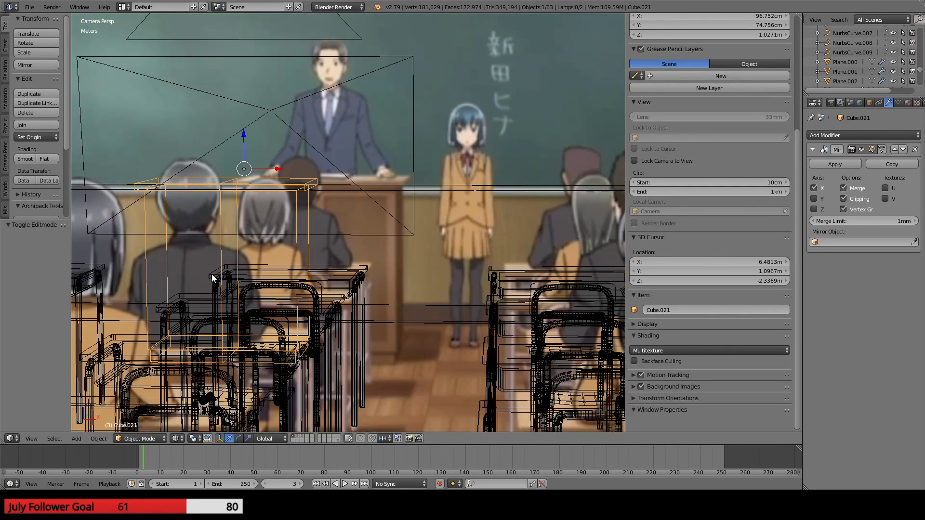
drag(282, 166, 367, 180)
- Select the inner front panel face of the half lectern in face mode and extrude it -8.28 cm along its normal
key(Tab)
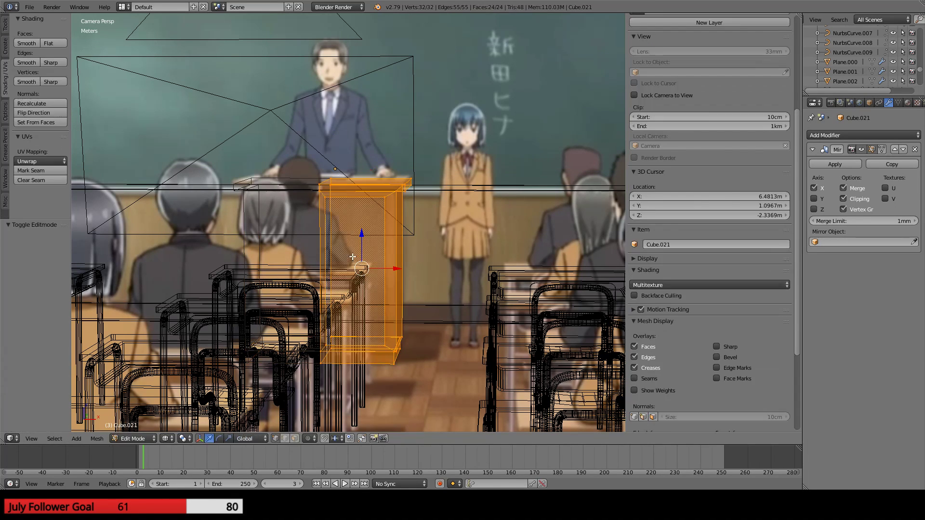
scroll(362, 294, up, 5)
middle_drag(364, 307, 357, 310)
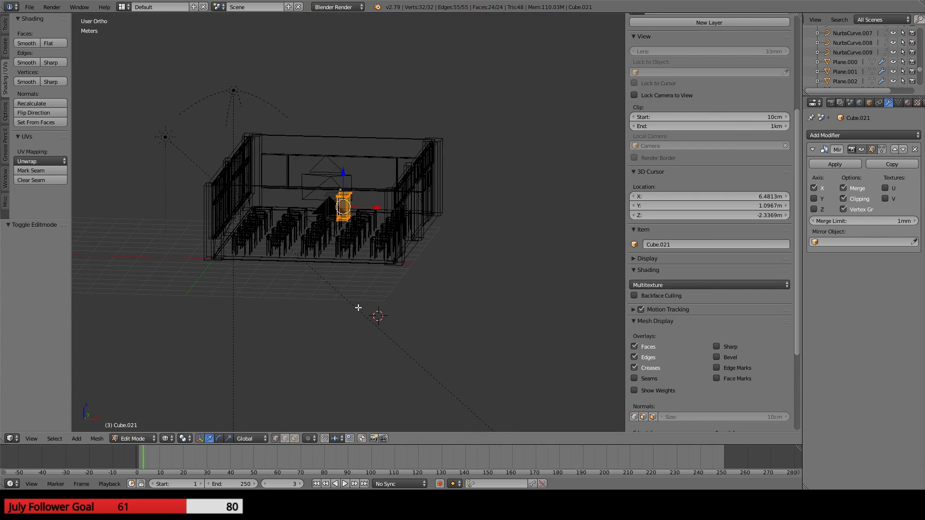
scroll(357, 307, up, 2)
key(KP_0)
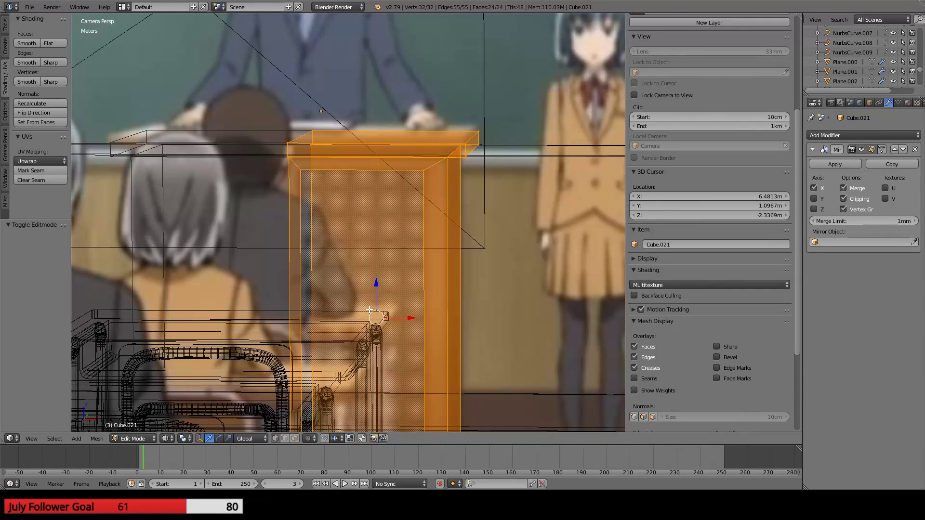
key(ctrl+Tab)
click(364, 354)
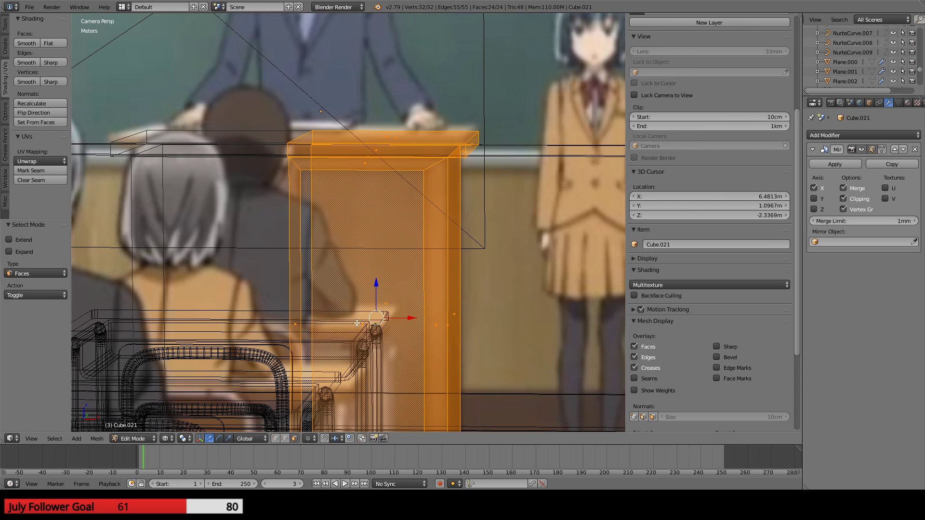
right_click(362, 324)
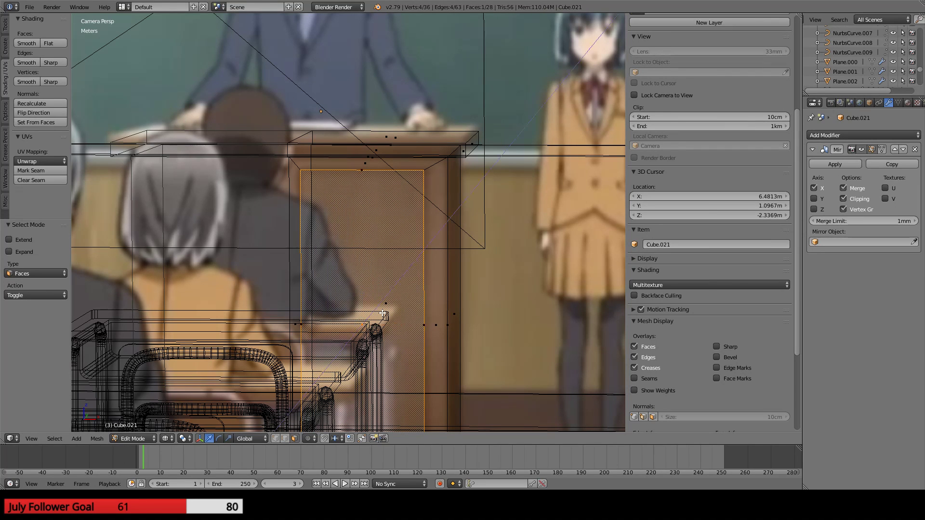
key(e)
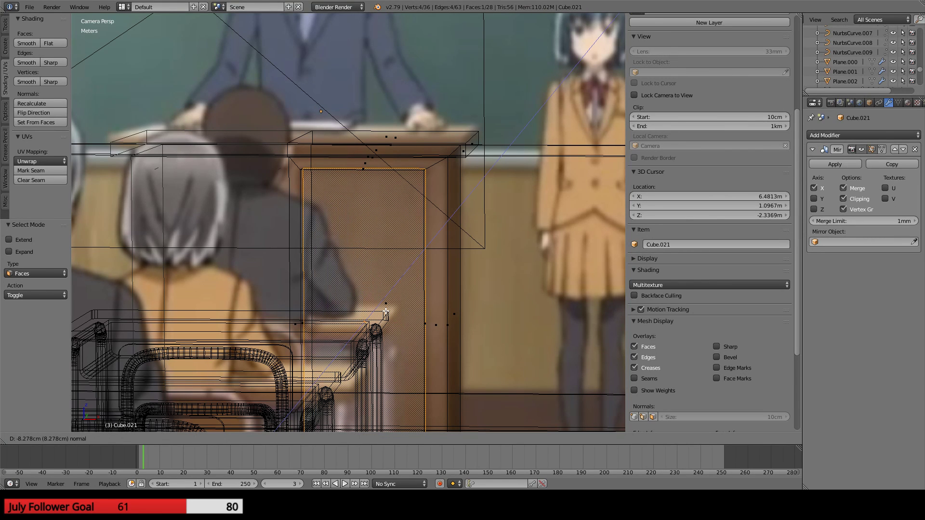
click(386, 311)
- Move the recessed front panel face -6.57 cm along Y to make the lectern's recess shallower
key(KP_0)
middle_drag(400, 314, 371, 265)
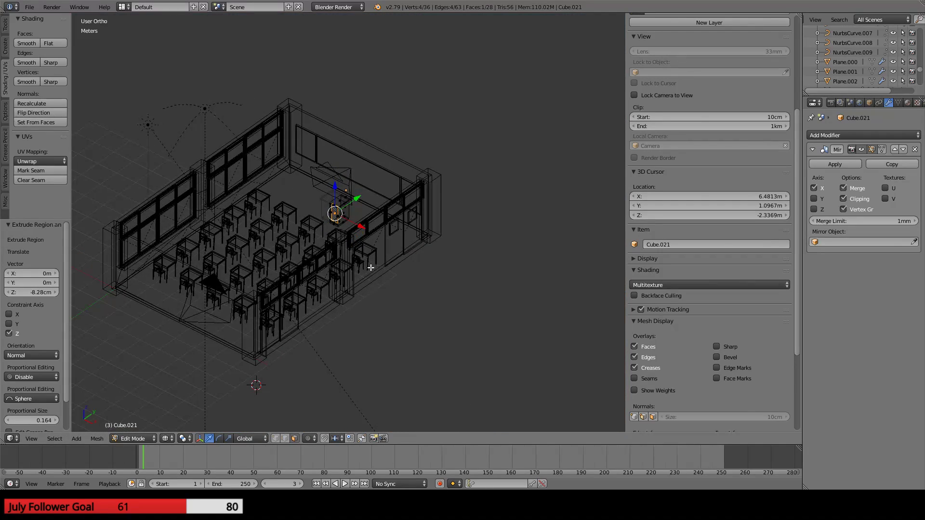
key(z)
scroll(370, 256, up, 4)
scroll(371, 255, up, 6)
shift+middle_drag(248, 241, 280, 267)
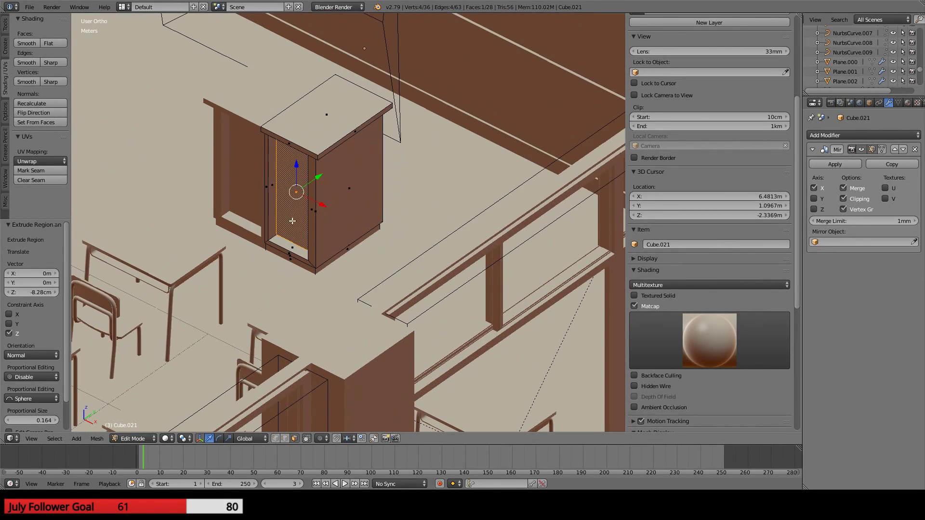
scroll(292, 219, up, 1)
drag(308, 170, 299, 176)
- Examine the lectern's recessed front panels in solid shading and compare its outline with the reference image in camera view
middle_drag(208, 326, 256, 269)
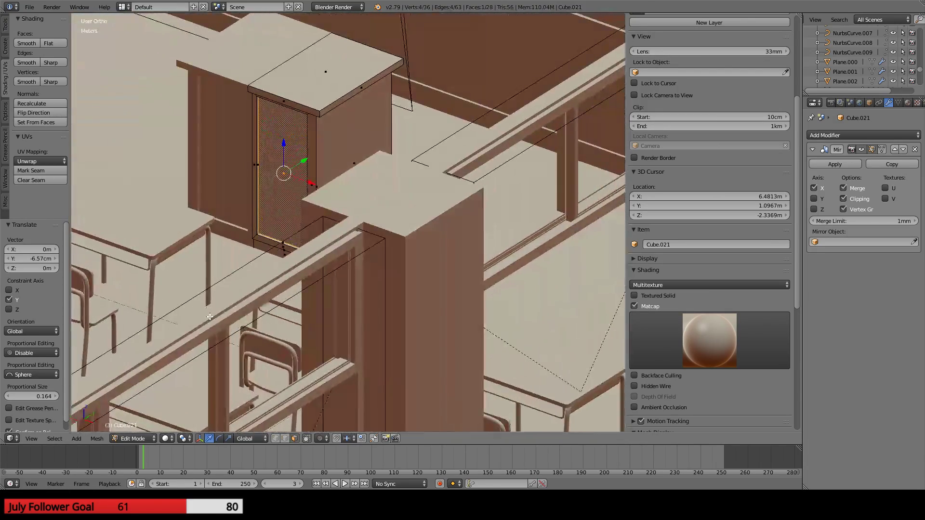
key(Tab)
scroll(254, 266, down, 6)
middle_drag(358, 253, 441, 246)
scroll(442, 246, up, 1)
scroll(441, 247, up, 4)
shift+middle_drag(473, 204, 470, 292)
middle_drag(470, 293, 373, 292)
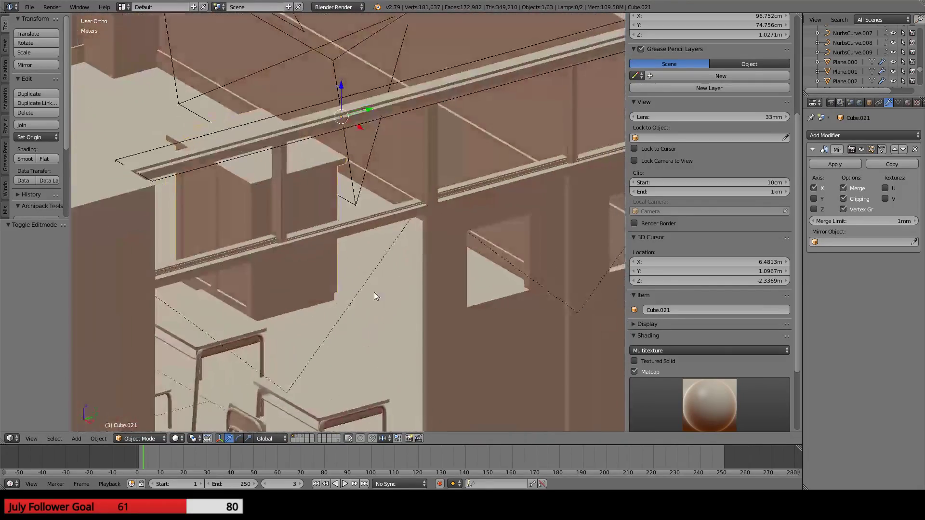
shift+middle_drag(284, 285, 435, 254)
scroll(435, 254, down, 2)
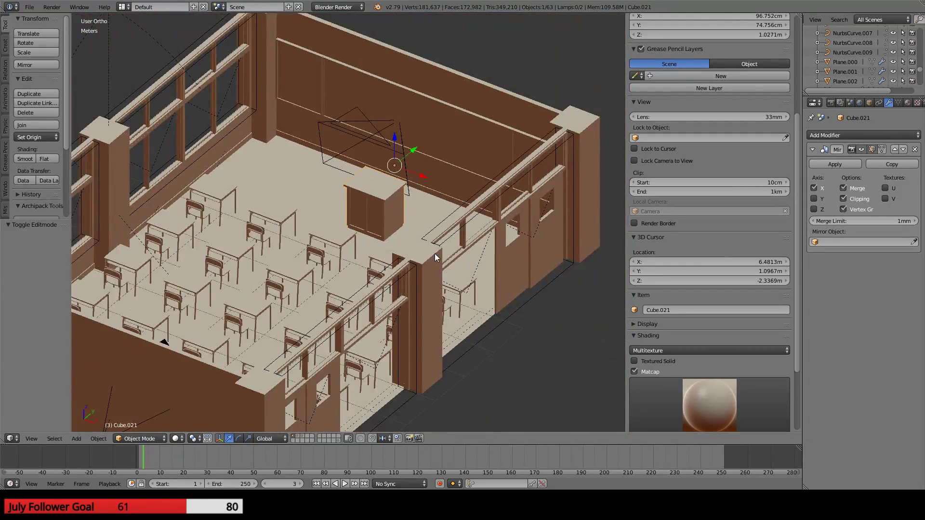
key(KP_0)
key(z)
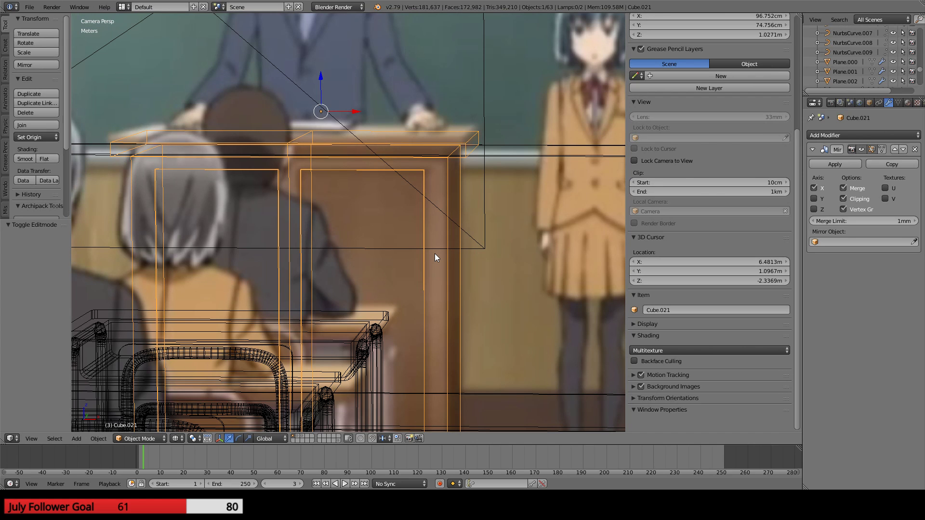
scroll(435, 253, up, 2)
scroll(434, 253, up, 3)
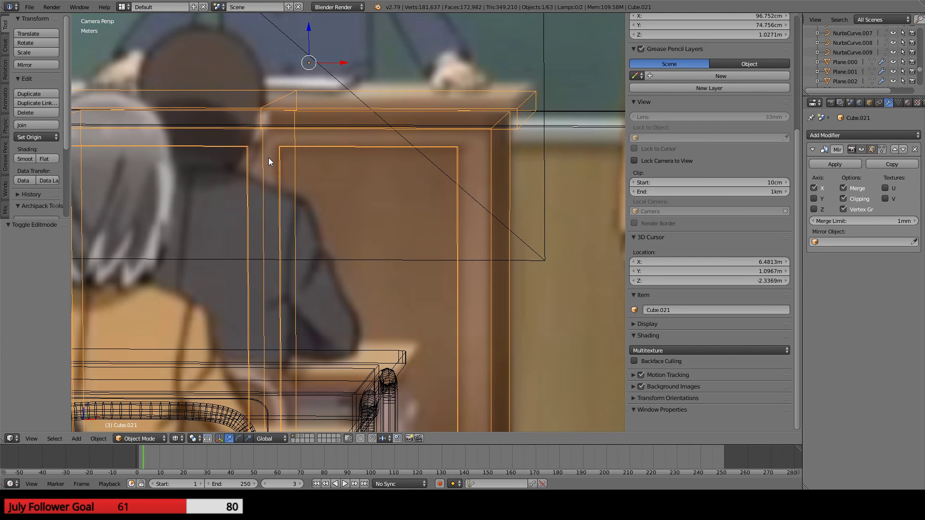
scroll(269, 161, down, 1)
scroll(287, 166, down, 1)
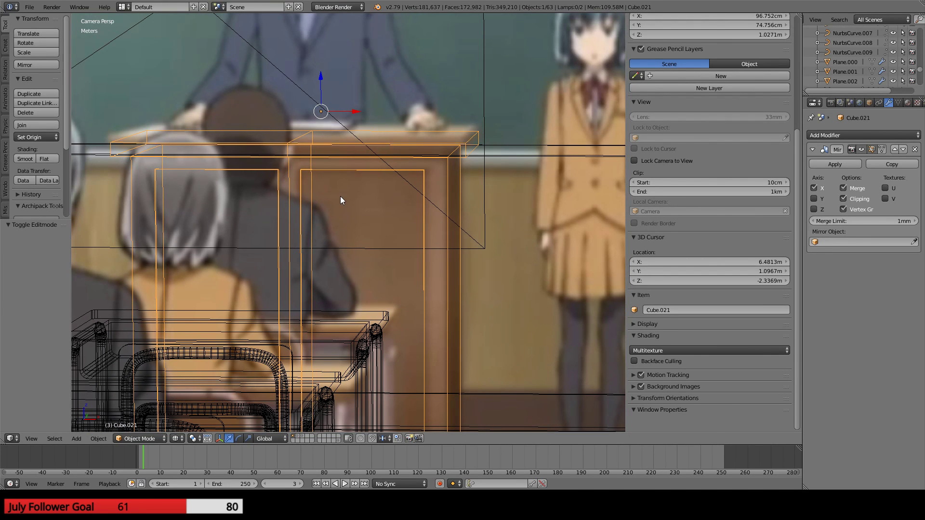
- Move the entire half-lectern mesh -1.35 cm along X to narrow the mirrored lectern to the reference
key(Tab)
key(a)
key(a)
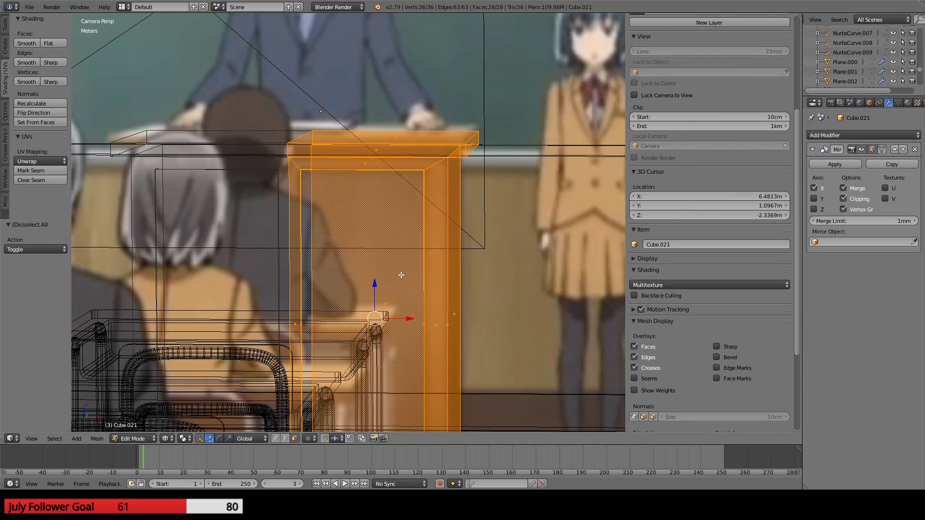
key(g)
key(x)
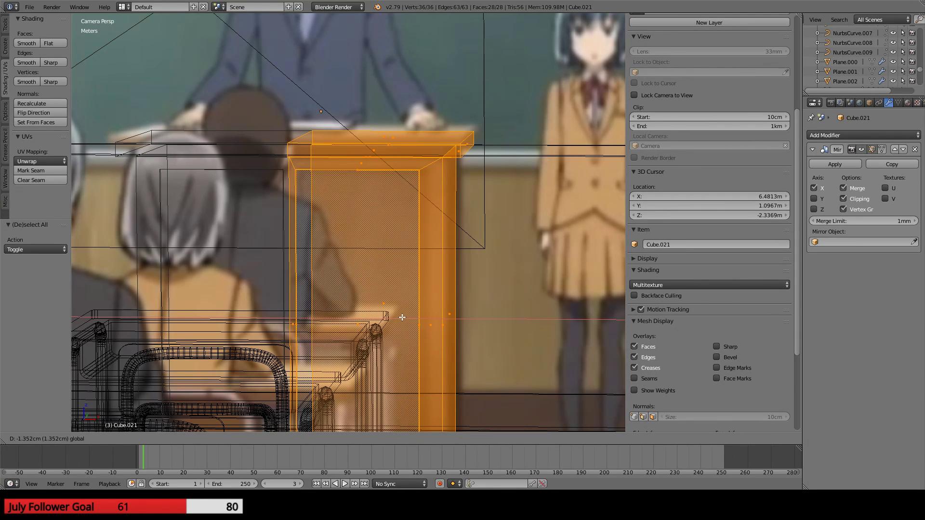
click(402, 318)
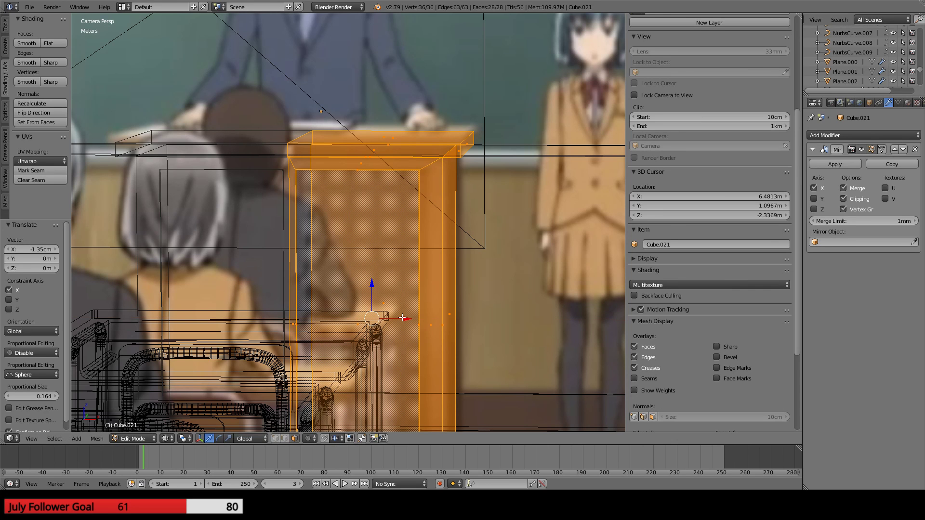
key(Tab)
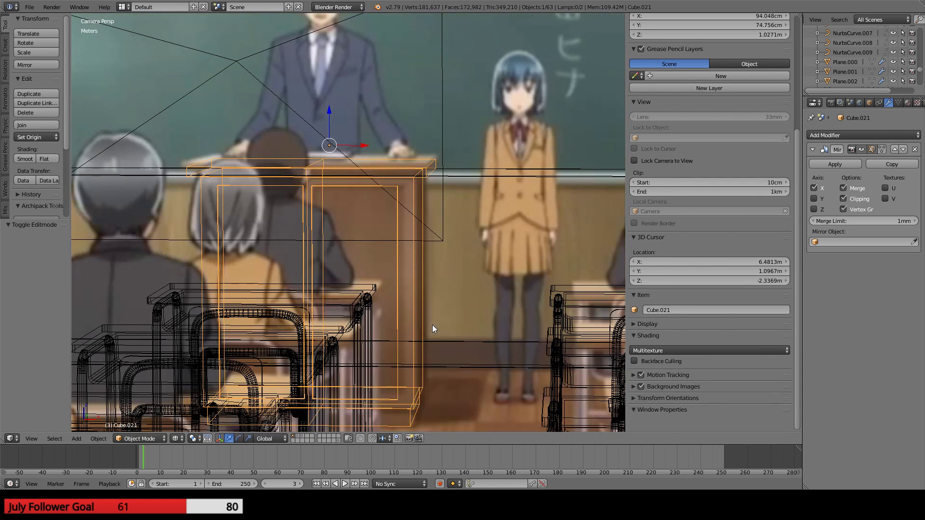
- Examine the mirrored lectern's top, front panels and sides in solid shading from several angles
key(z)
middle_drag(433, 325, 421, 343)
scroll(393, 274, up, 7)
middle_drag(388, 268, 361, 273)
scroll(376, 334, up, 5)
middle_drag(417, 346, 393, 355)
scroll(457, 350, down, 3)
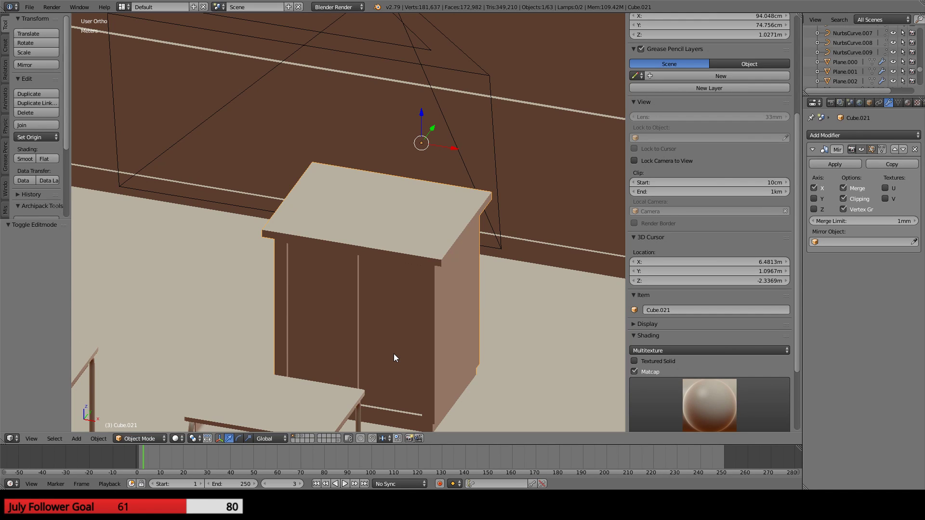
scroll(394, 354, down, 5)
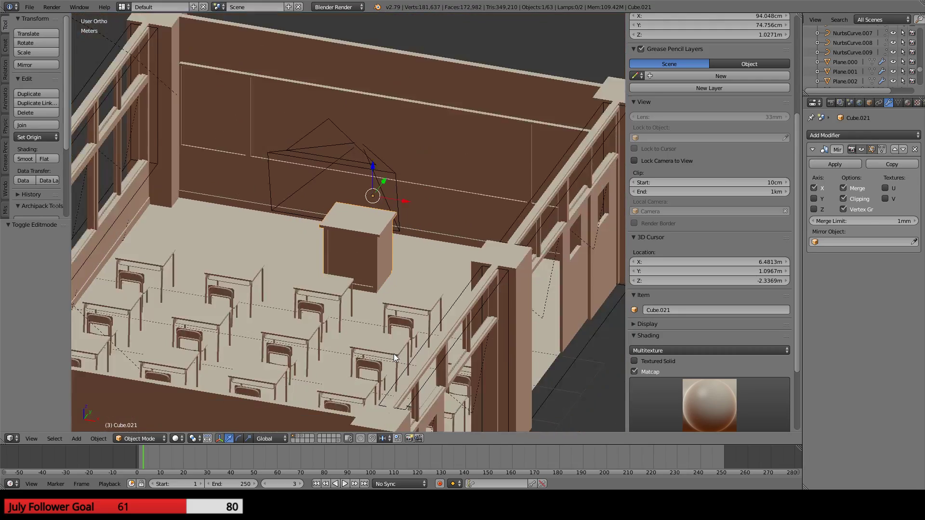
scroll(296, 327, up, 8)
middle_drag(296, 326, 232, 267)
shift+middle_drag(232, 251, 307, 290)
middle_drag(308, 290, 363, 289)
- Compare the wireframe lectern, desks, blackboard and windows with the full reference image in camera view
key(KP_0)
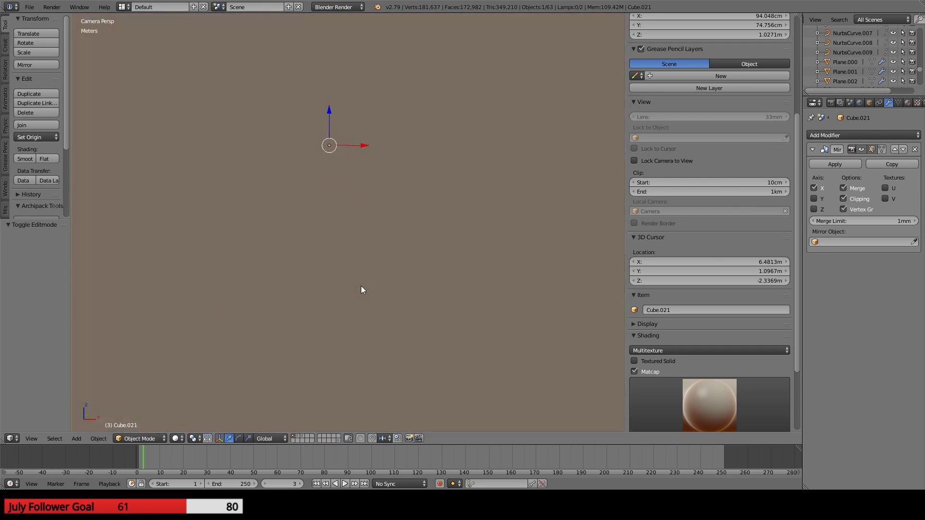
key(z)
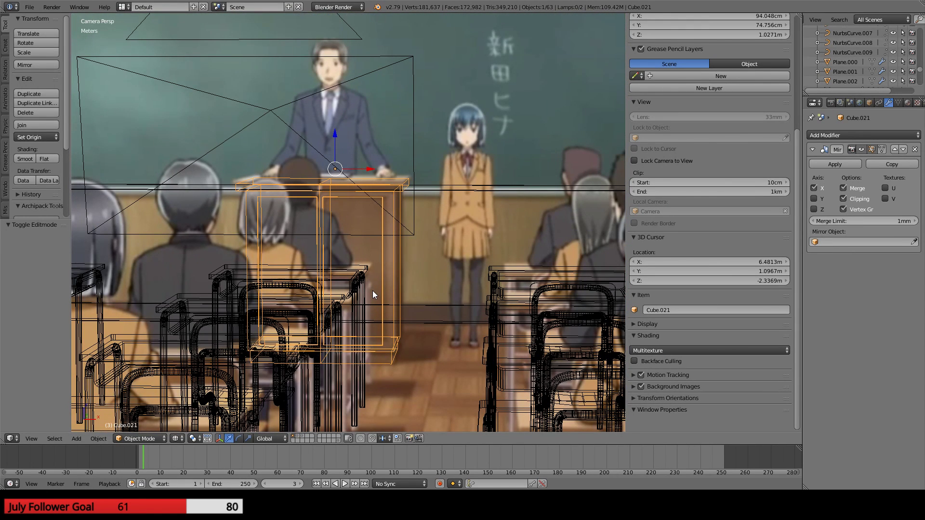
shift+middle_drag(313, 242, 371, 44)
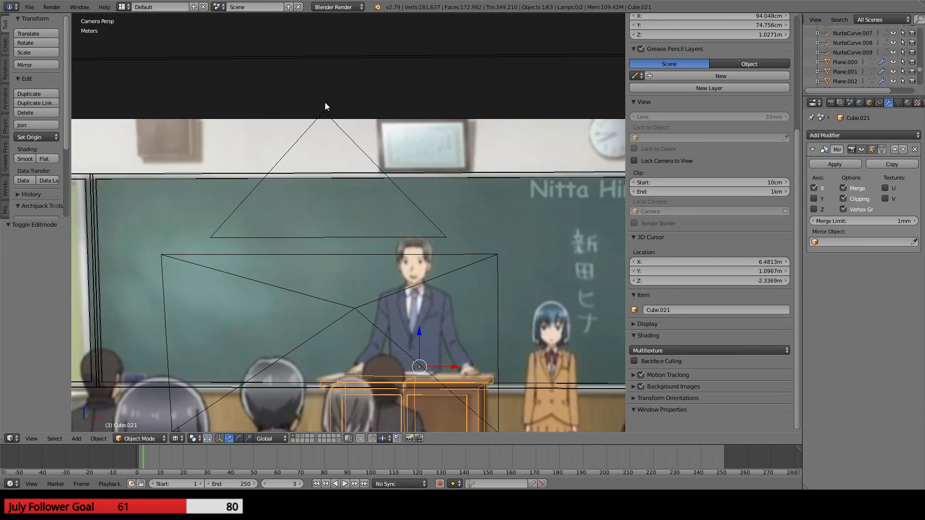
scroll(413, 237, down, 3)
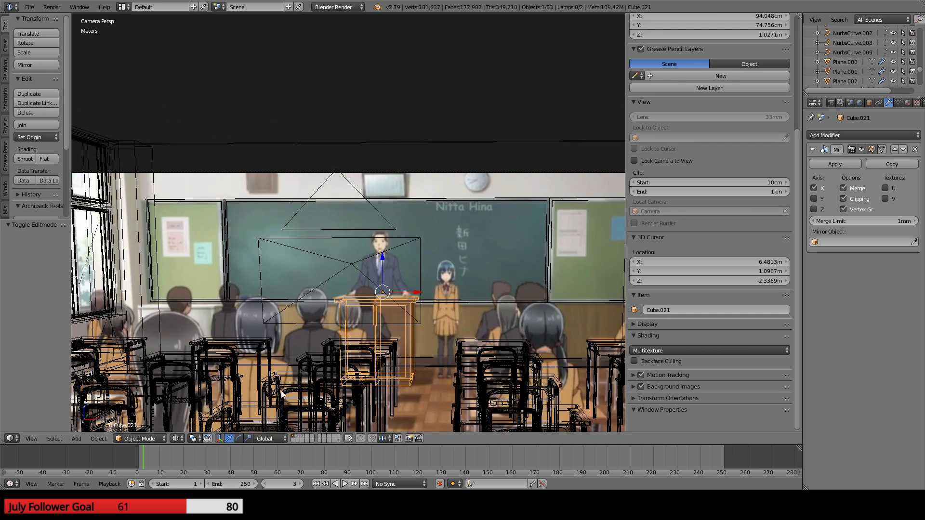
shift+middle_drag(282, 394, 418, 280)
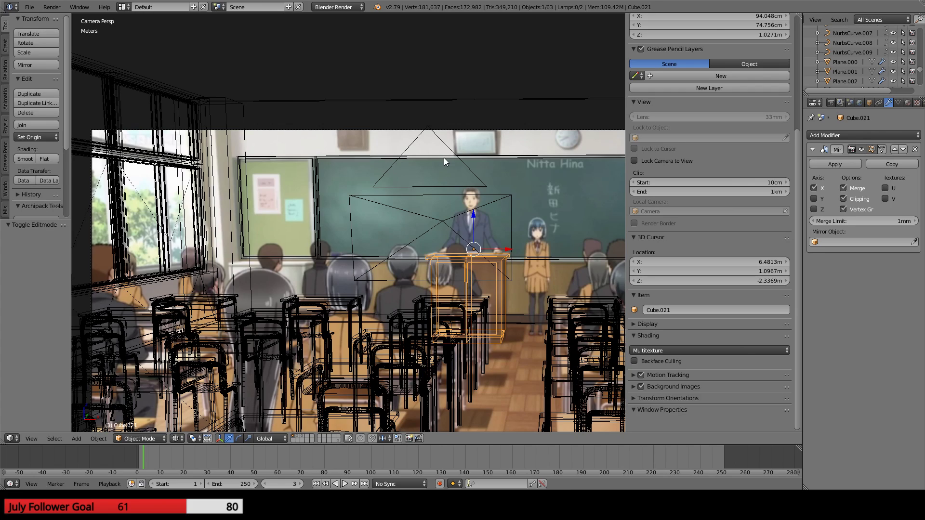
scroll(444, 157, down, 1)
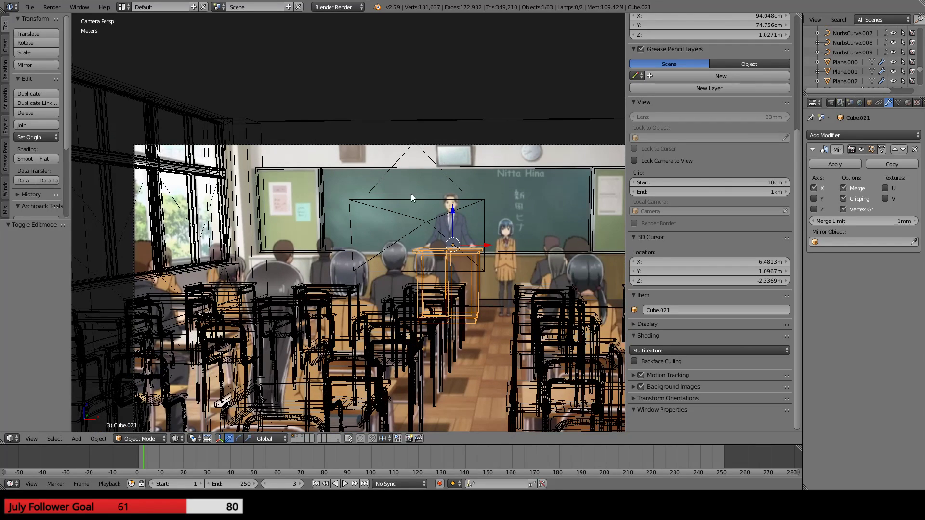
shift+middle_drag(433, 231, 394, 168)
scroll(425, 221, down, 3)
scroll(425, 222, up, 2)
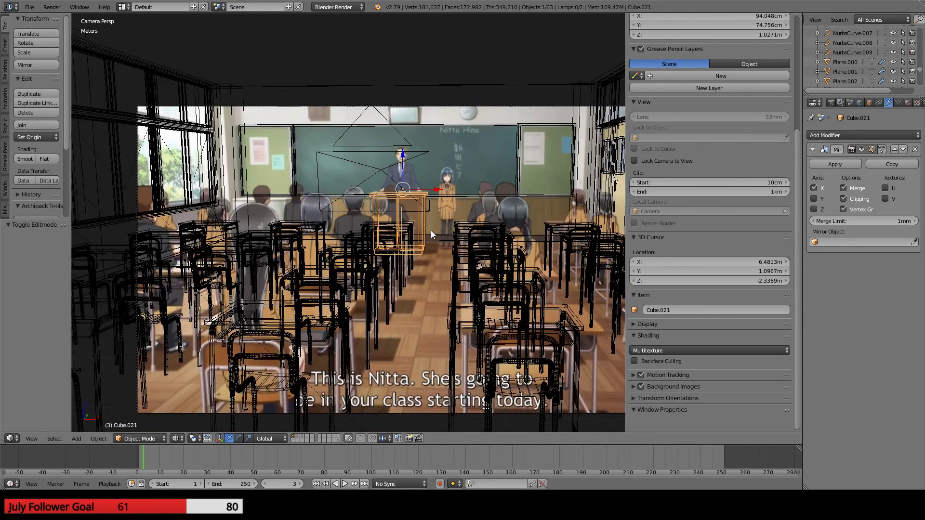
scroll(430, 230, up, 1)
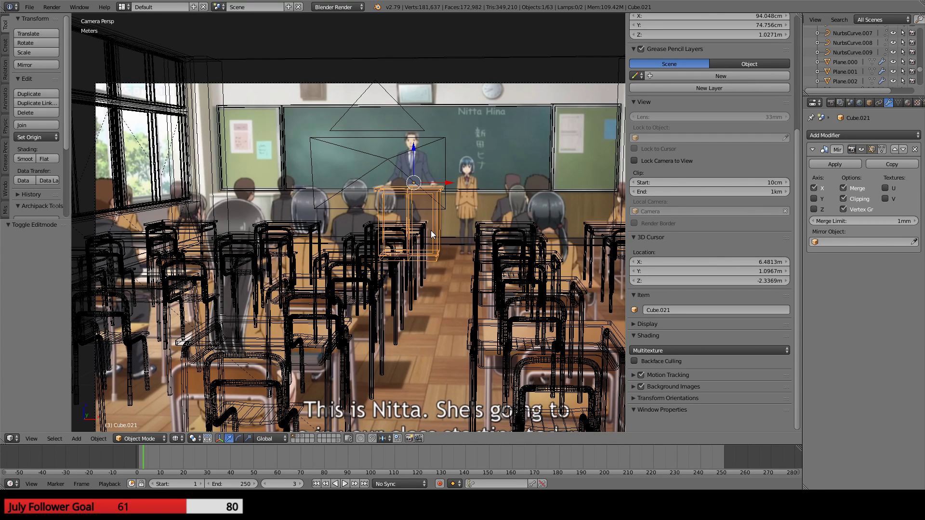
- Look over the wireframe classroom outside camera view, from the lectern across the desks to the rear wall
key(Tab)
key(KP_Decimal)
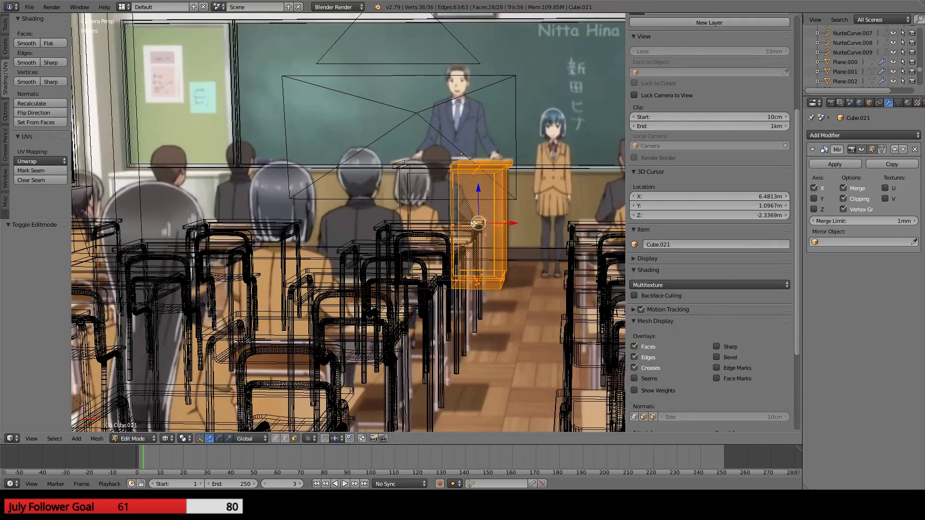
key(KP_0)
middle_drag(468, 225, 454, 254)
scroll(424, 219, up, 2)
shift+middle_drag(413, 175, 386, 275)
key(Tab)
scroll(445, 272, up, 2)
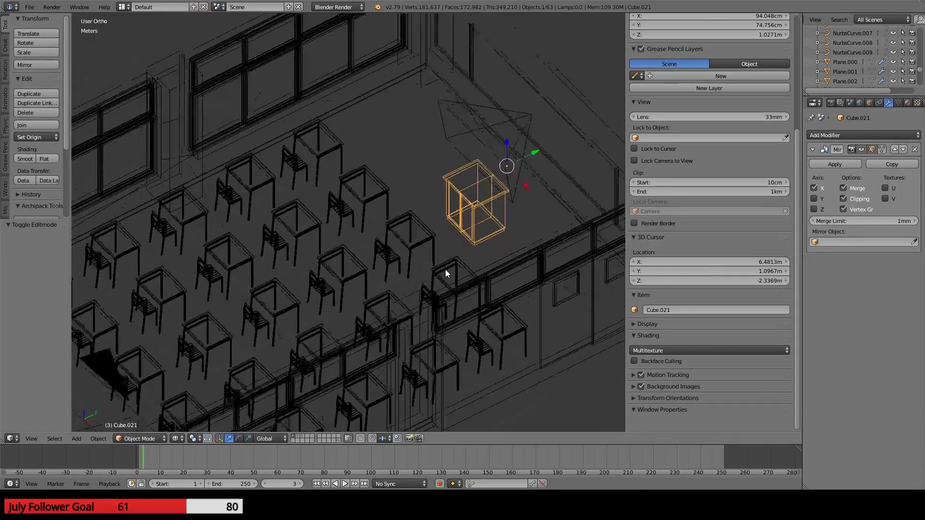
middle_drag(445, 273, 166, 269)
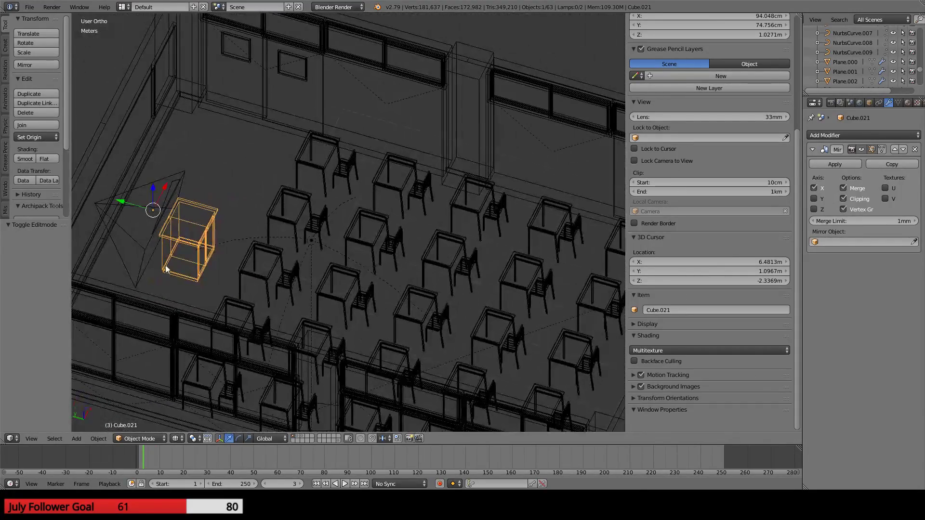
middle_drag(101, 94, 152, 111)
shift+middle_drag(368, 212, 192, 314)
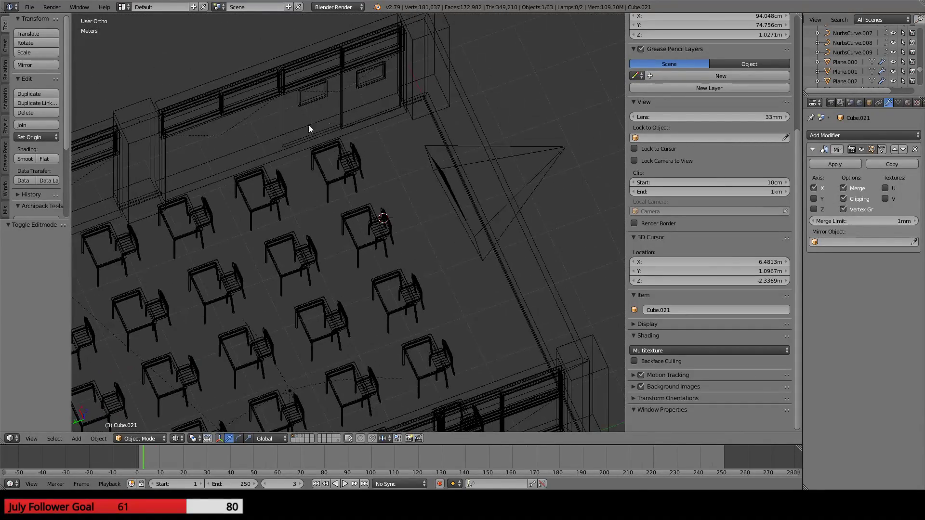
middle_drag(308, 125, 435, 195)
scroll(438, 242, up, 5)
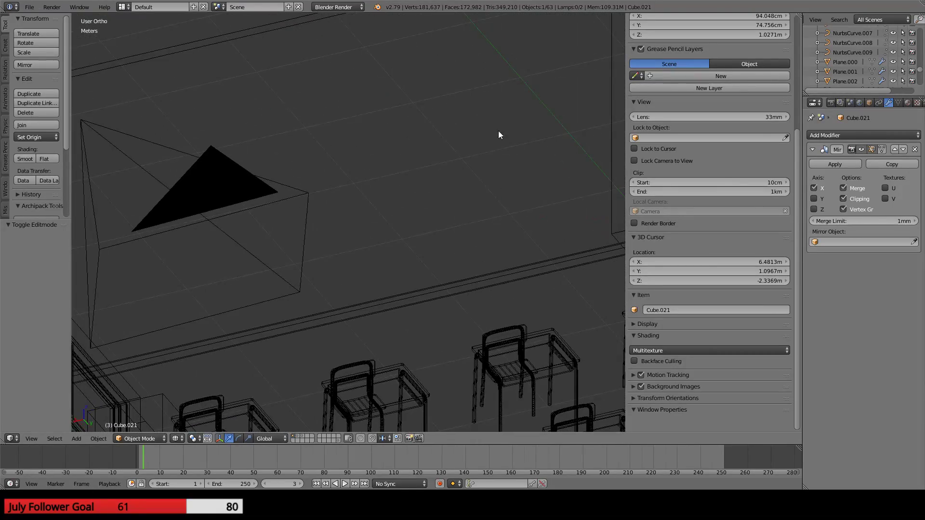
middle_drag(498, 131, 309, 337)
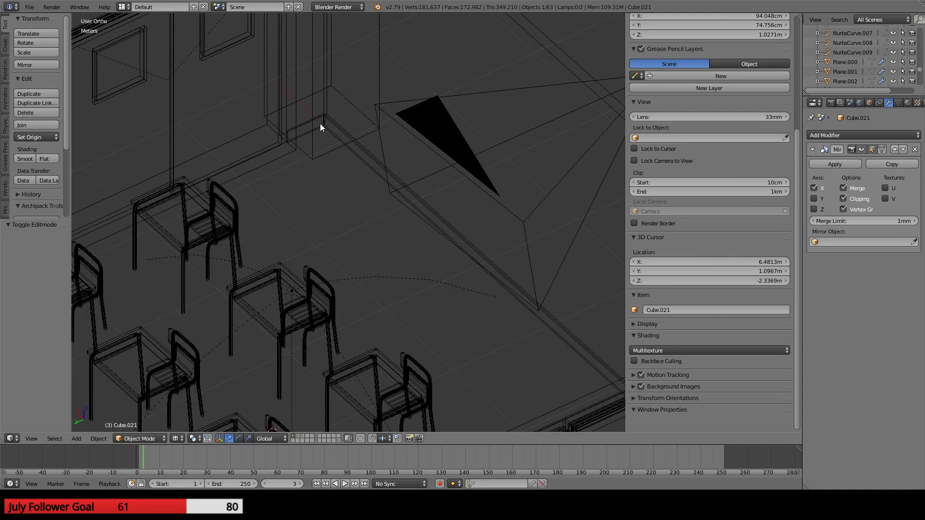
- Duplicate the reference-matched camera behind the desks, leaving the copy at the same position
shift+middle_drag(585, 296, 376, 272)
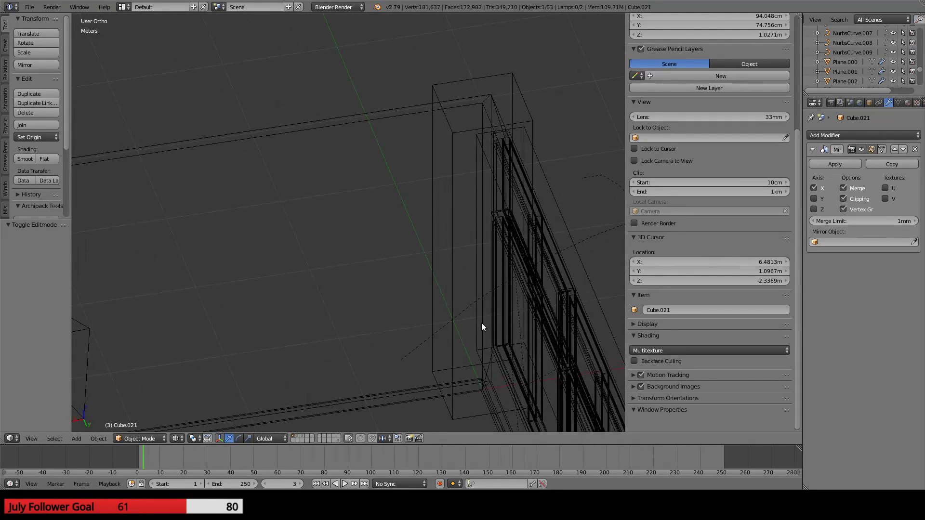
middle_drag(482, 327, 444, 138)
scroll(284, 192, up, 1)
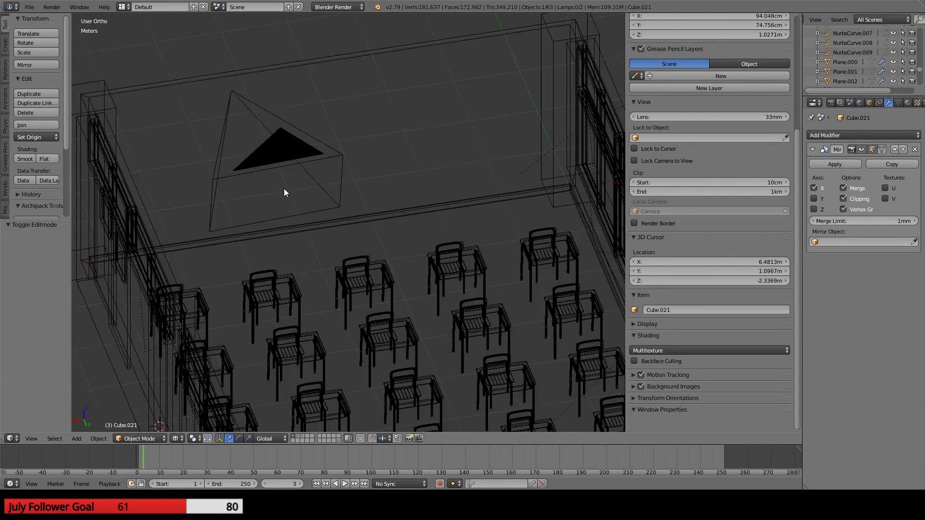
middle_drag(284, 193, 334, 277)
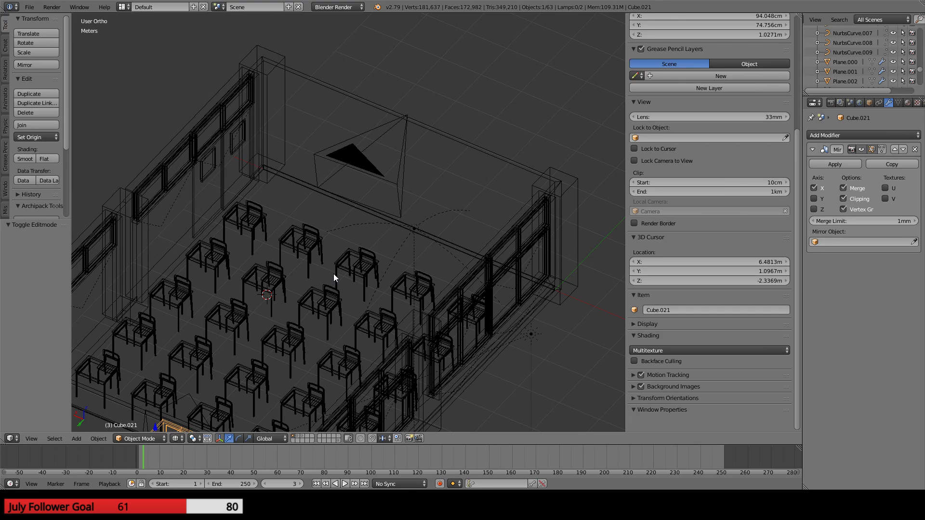
key(KP_0)
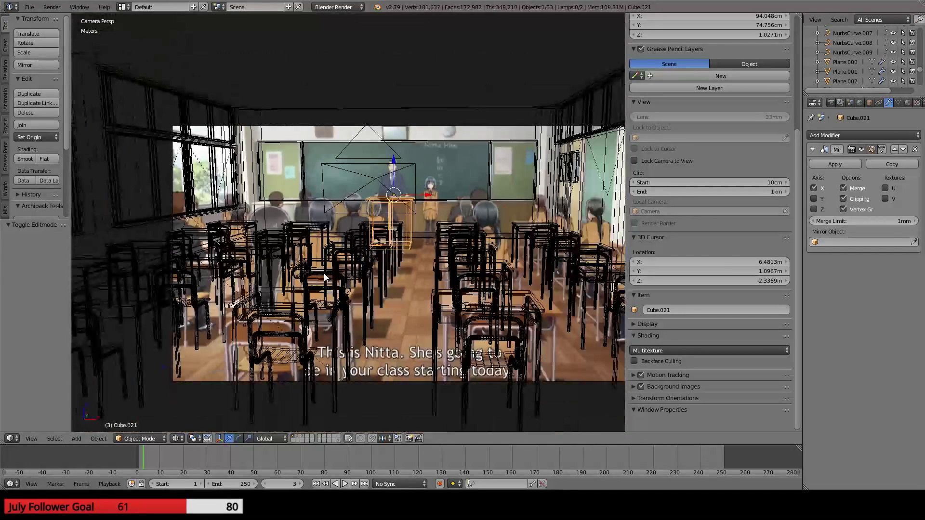
right_click(416, 127)
scroll(420, 178, down, 3)
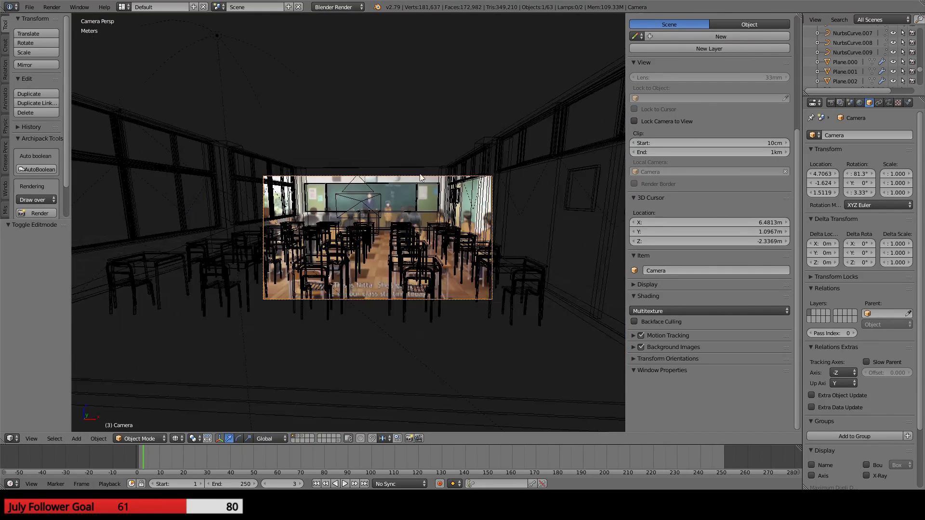
key(KP_0)
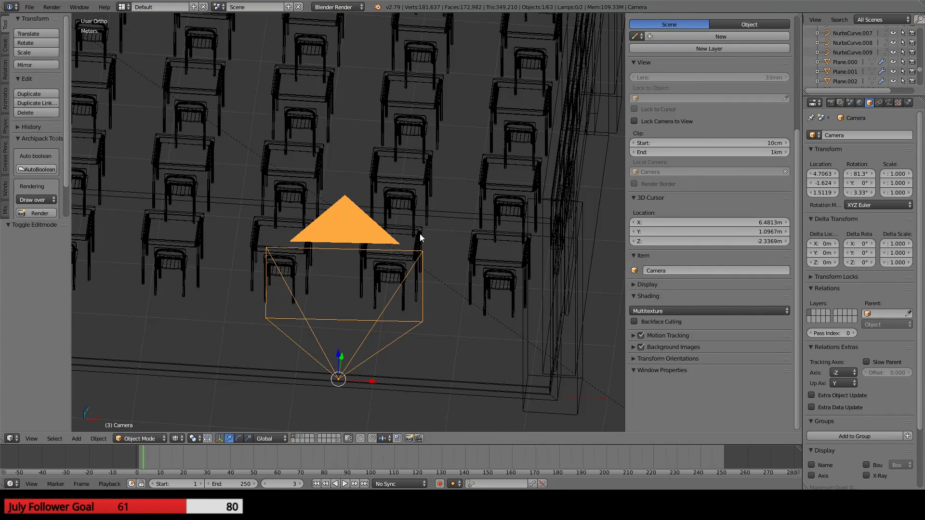
key(shift+d)
click(419, 240)
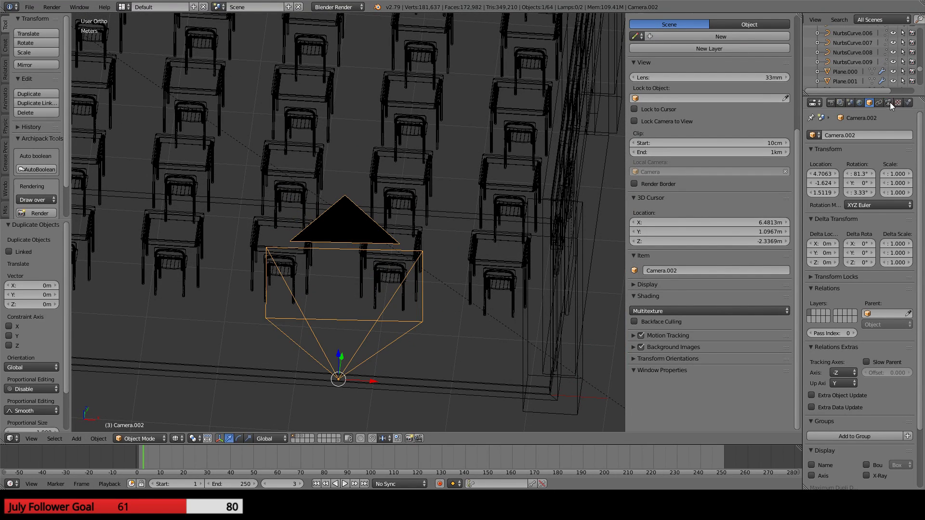
- Make the duplicated camera the scene's active camera and look through it at the classroom
click(859, 103)
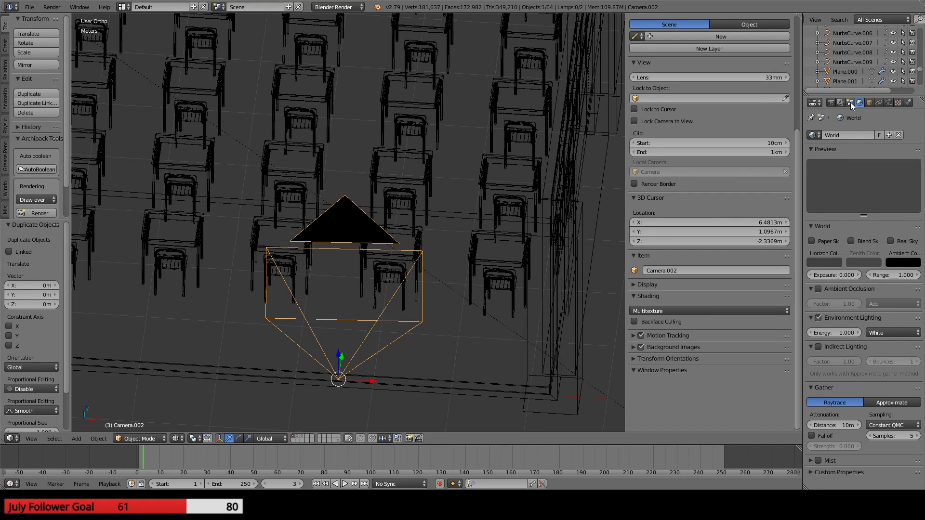
click(850, 103)
click(878, 147)
click(842, 180)
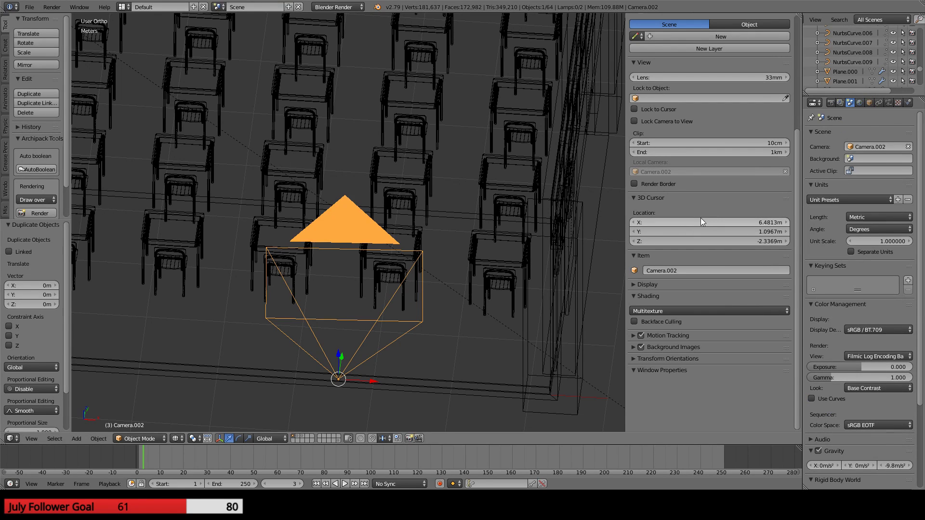
key(KP_0)
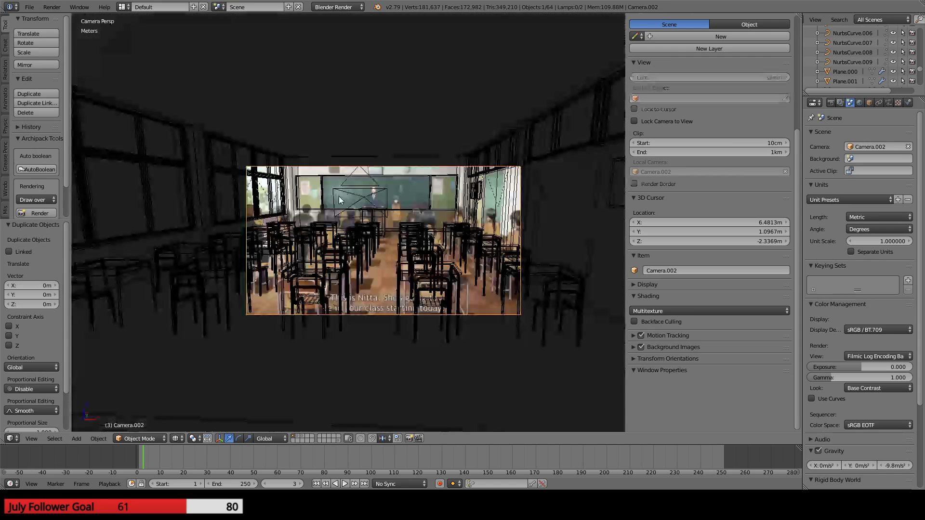
scroll(339, 196, up, 1)
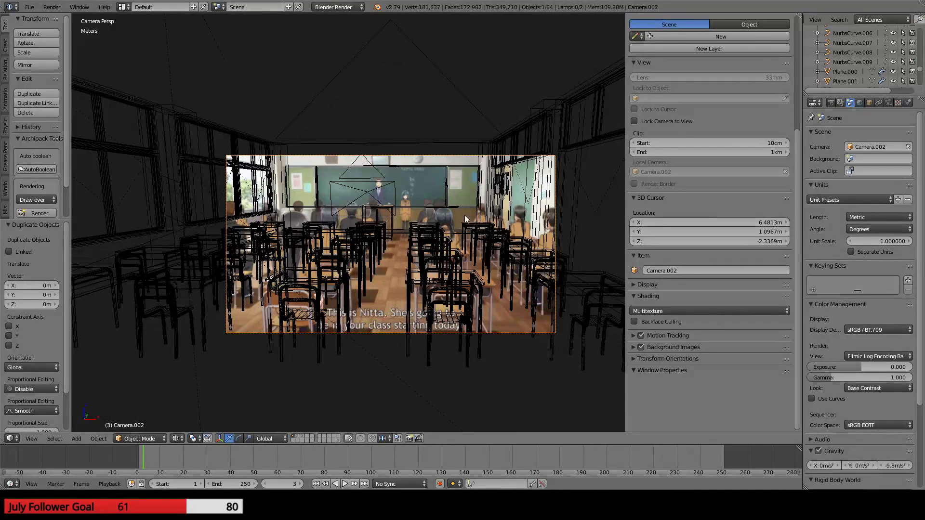
- Set the duplicated camera's sensor size to 57 mm and move it 1.69 m along Y into the classroom
click(888, 103)
drag(833, 262, 807, 263)
middle_drag(352, 222, 531, 274)
drag(841, 260, 891, 260)
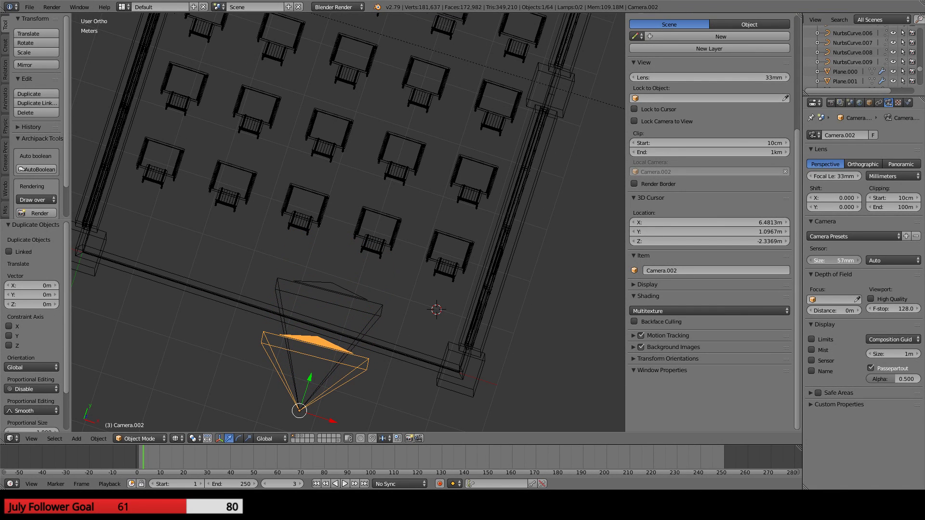
key(g)
key(y)
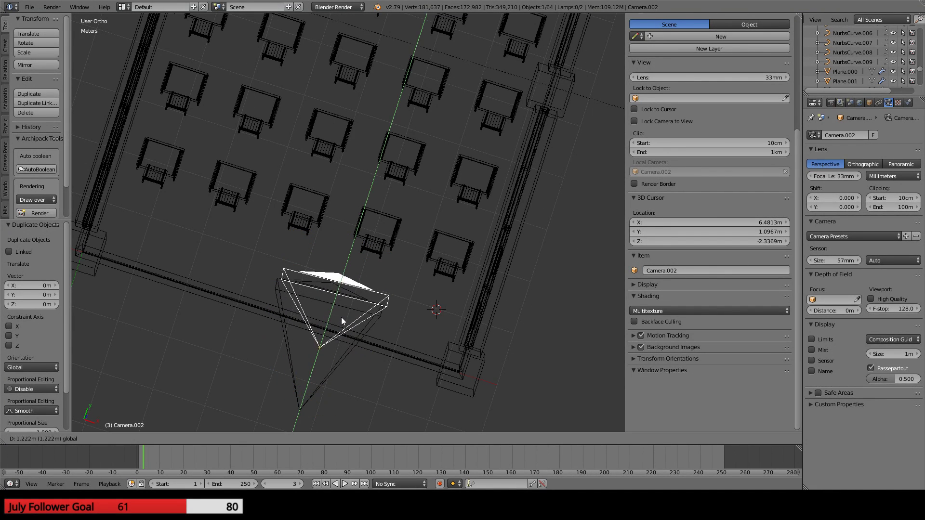
click(355, 295)
middle_drag(354, 299, 251, 300)
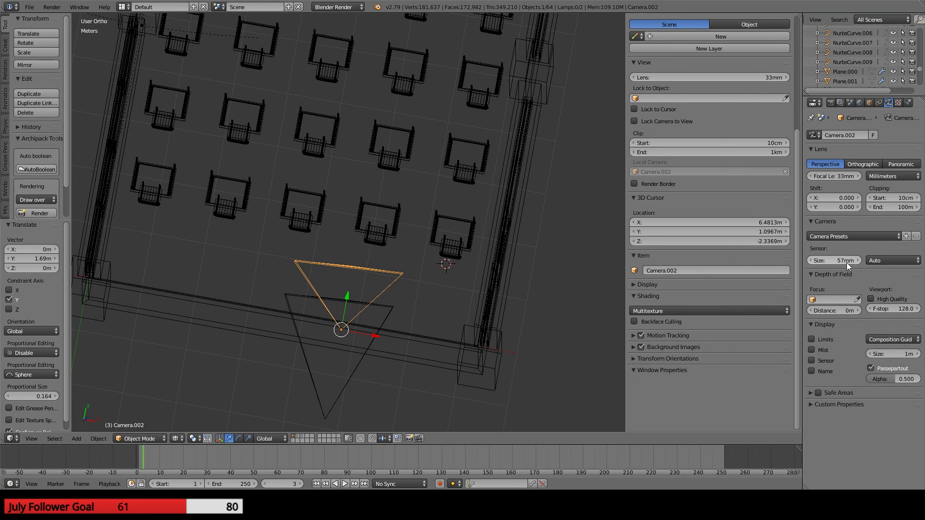
- Set the duplicated camera's sensor size to 100 mm and check the wider framing through it in solid shading
mouse_move(835, 261)
mouse_down()
mouse_move(873, 261)
mouse_move(826, 256)
mouse_up()
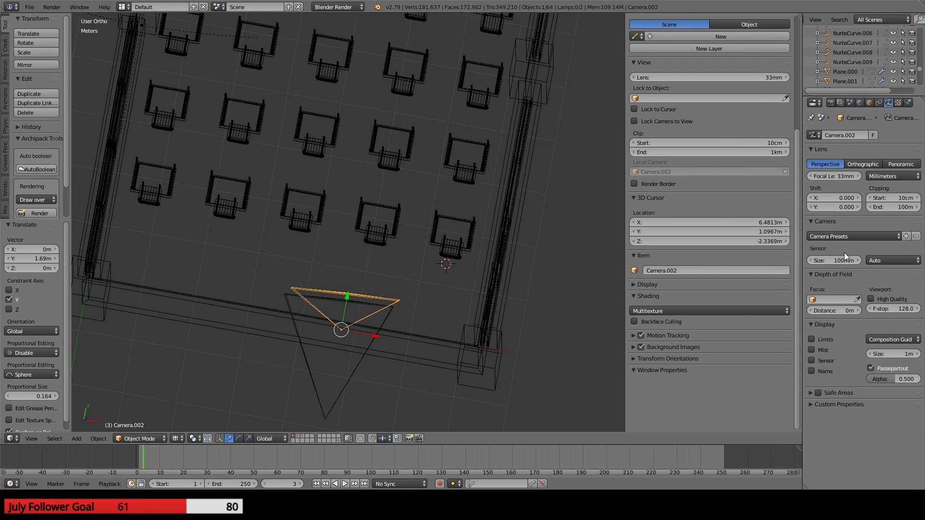
click(897, 258)
middle_drag(374, 294, 392, 304)
key(KP_0)
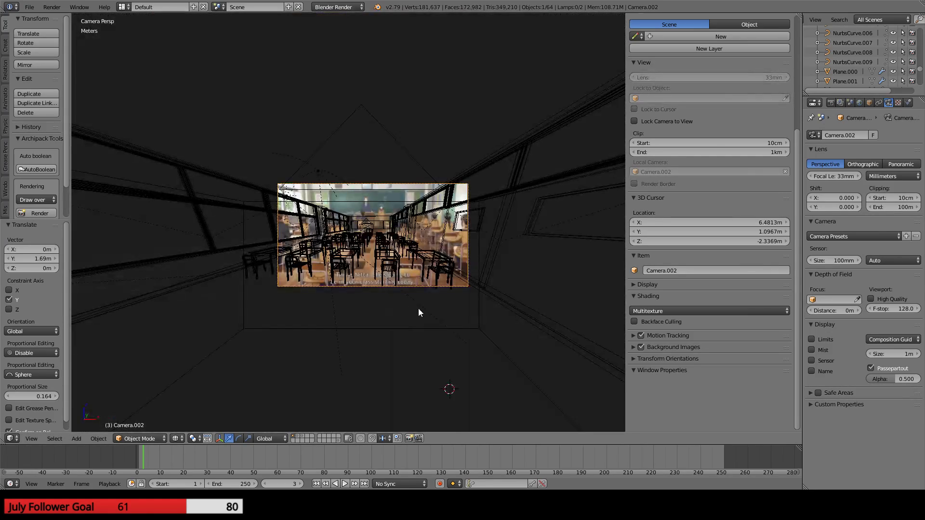
scroll(288, 281, up, 4)
key(z)
scroll(313, 281, down, 3)
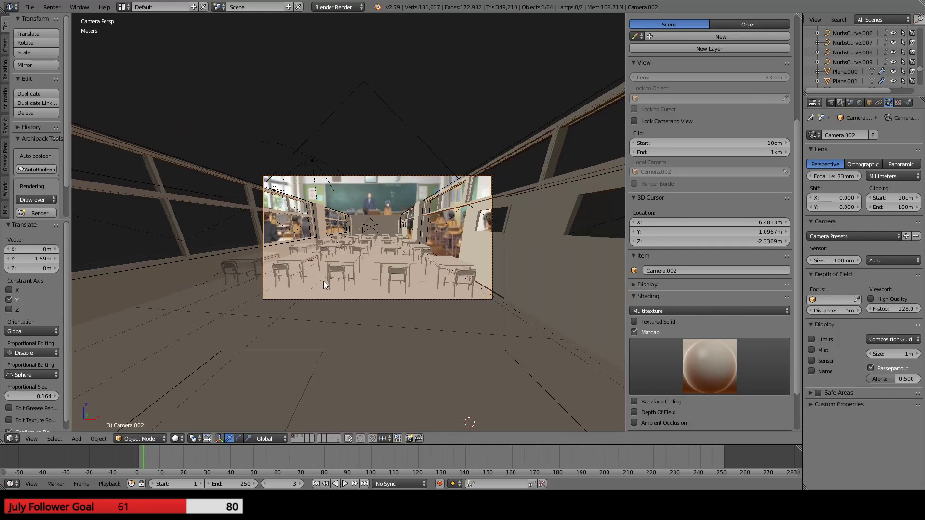
scroll(322, 281, up, 4)
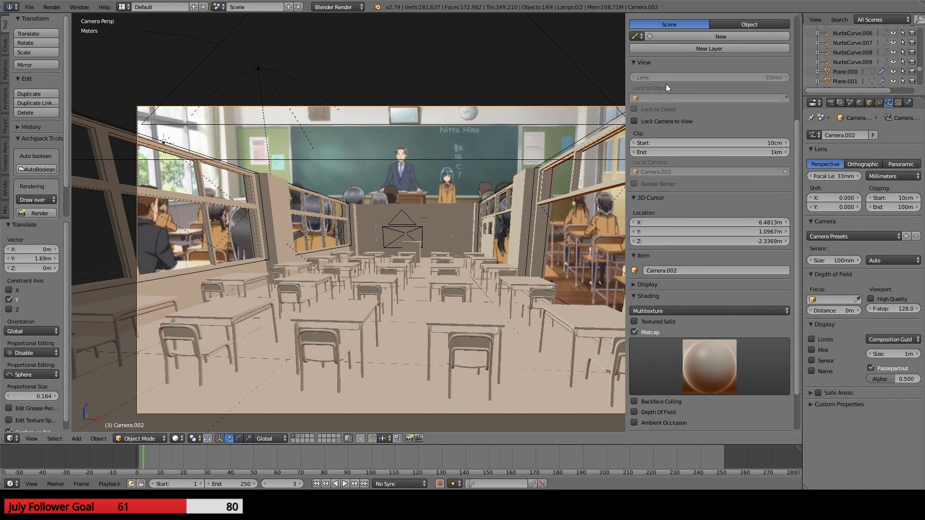
- Enable the ceiling on the room object and render the classroom through the duplicated camera
right_click(363, 215)
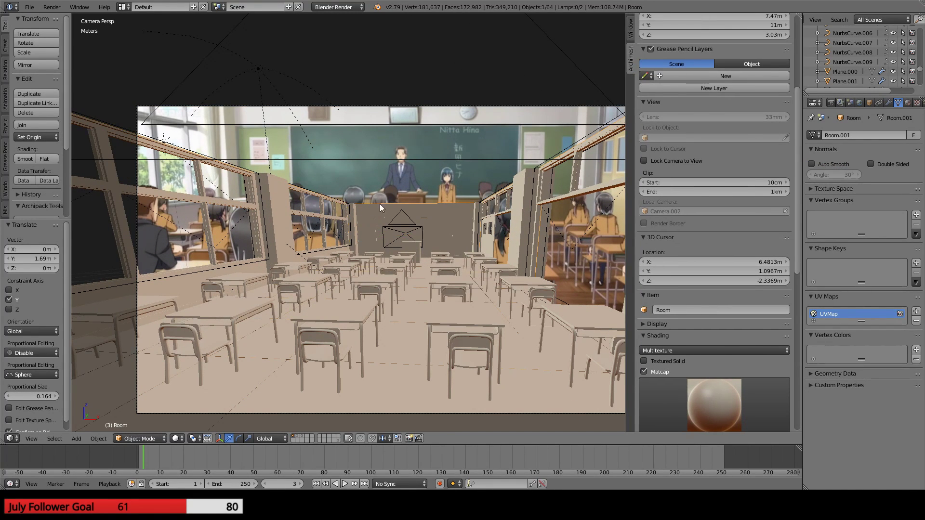
scroll(739, 231, down, 15)
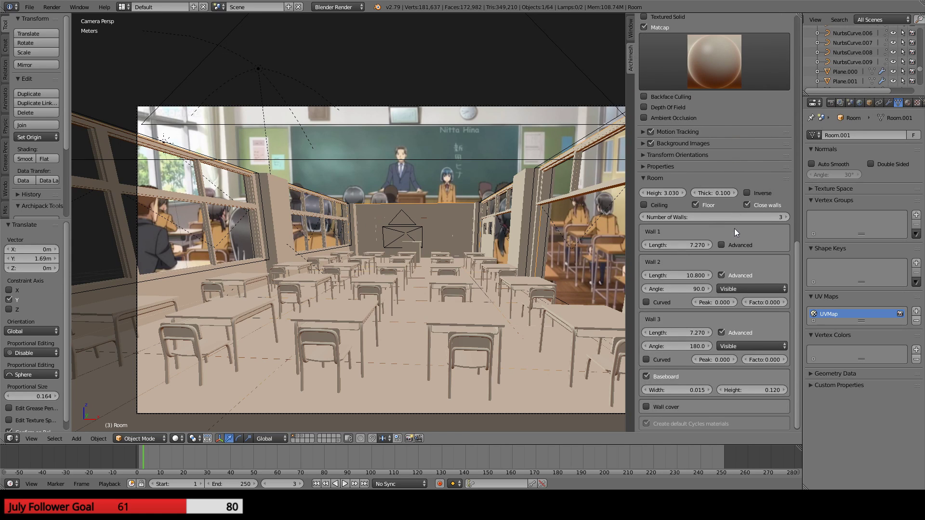
click(644, 206)
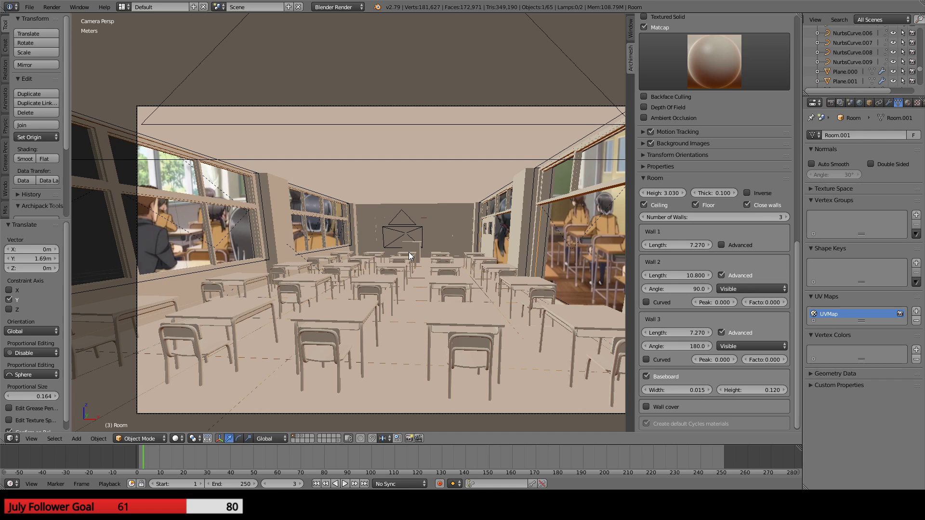
key(F12)
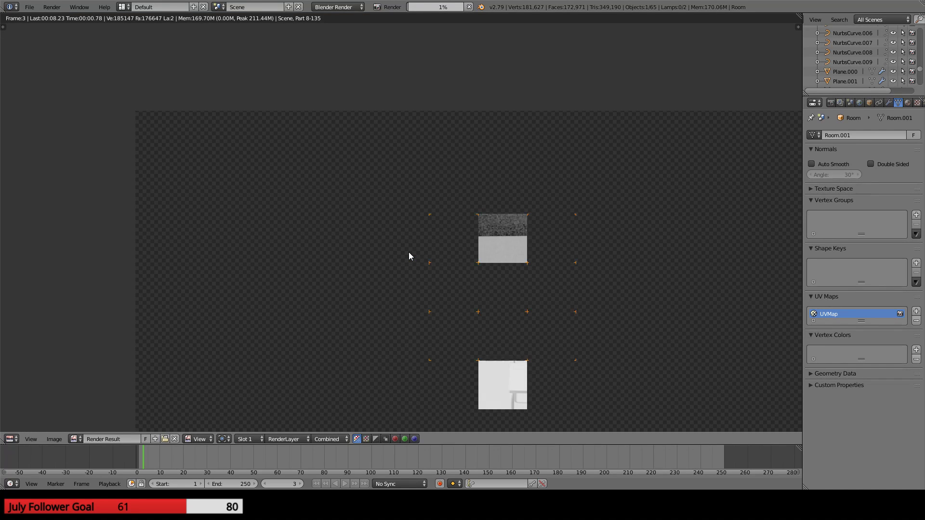
middle_drag(484, 357, 379, 240)
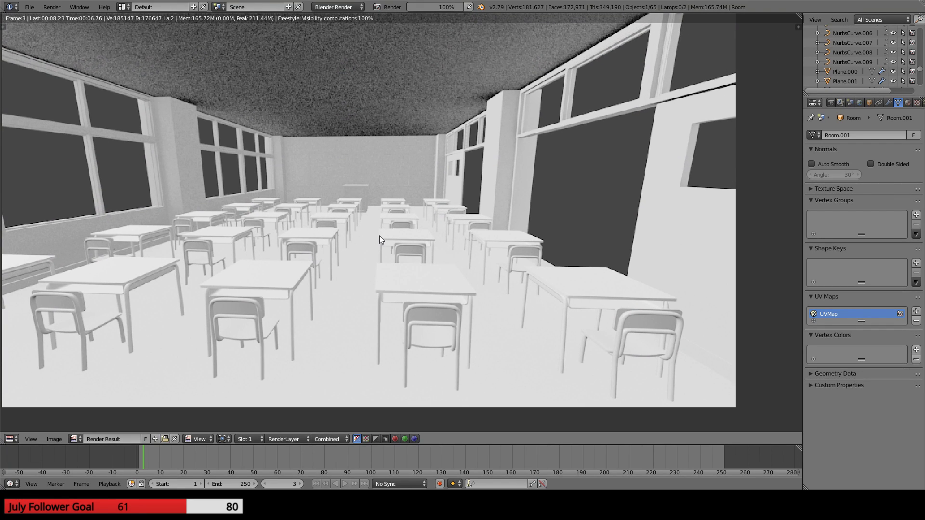